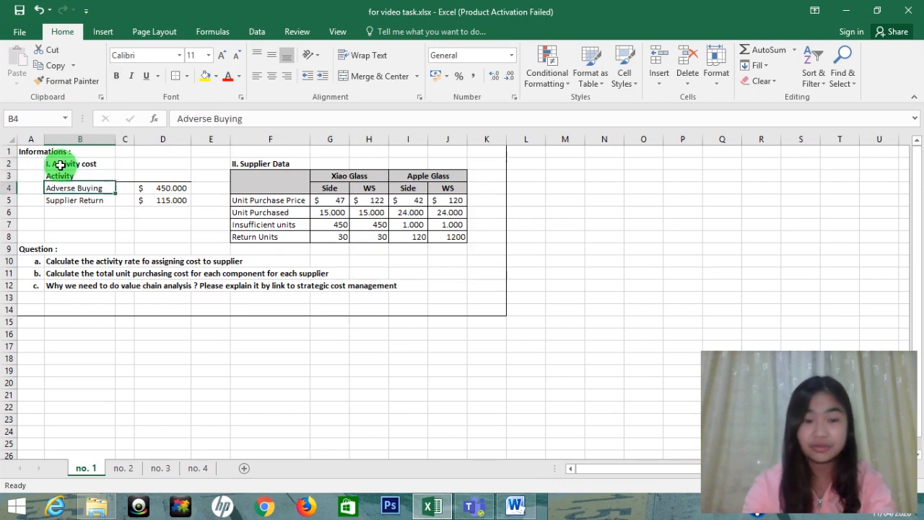
Step: Examine the activity cost list and the supplier data rows for purchase price, units purchased, insufficient units and return units
{"action": "key", "text": "Up"}
{"action": "key", "text": "Down"}
{"action": "key", "text": "shift+Down"}
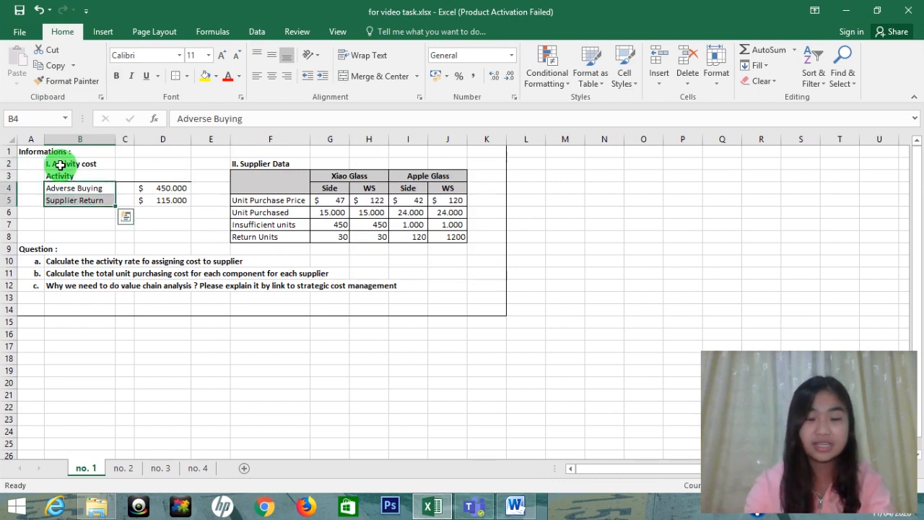
{"action": "key", "text": "Right"}
{"action": "key", "text": "Right"}
{"action": "key", "text": "Right"}
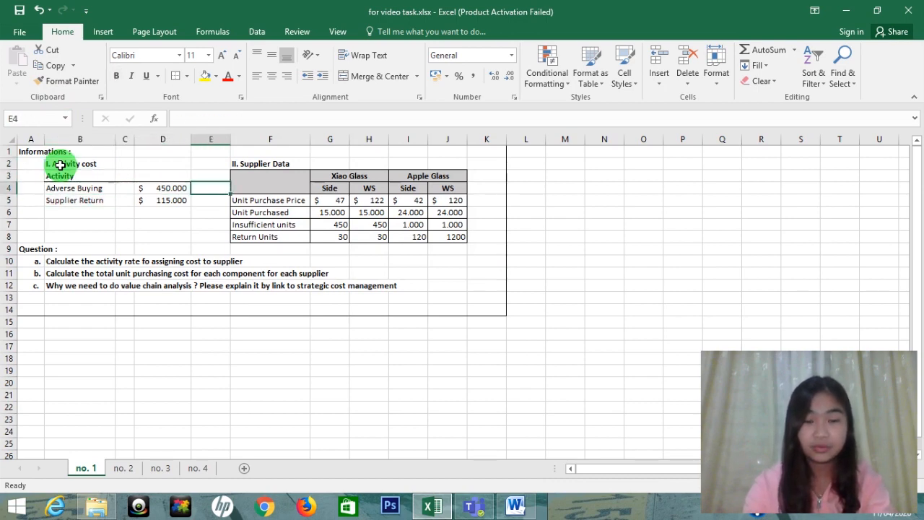
{"action": "key", "text": "Right"}
{"action": "key", "text": "Right"}
{"action": "key", "text": "Left"}
{"action": "key", "text": "Down"}
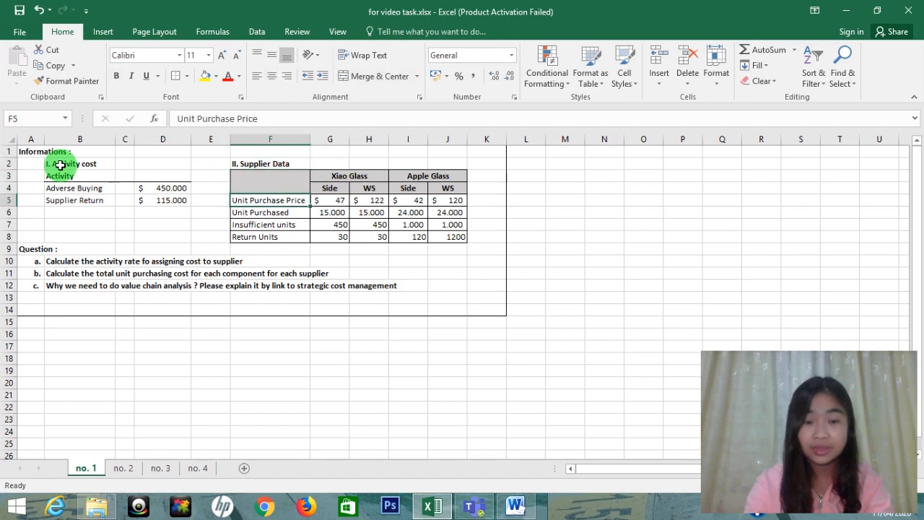
{"action": "key", "text": "shift+Down"}
{"action": "key", "text": "shift+Right"}
{"action": "key", "text": "shift+Right"}
{"action": "key", "text": "shift+Right"}
{"action": "key", "text": "shift+Right"}
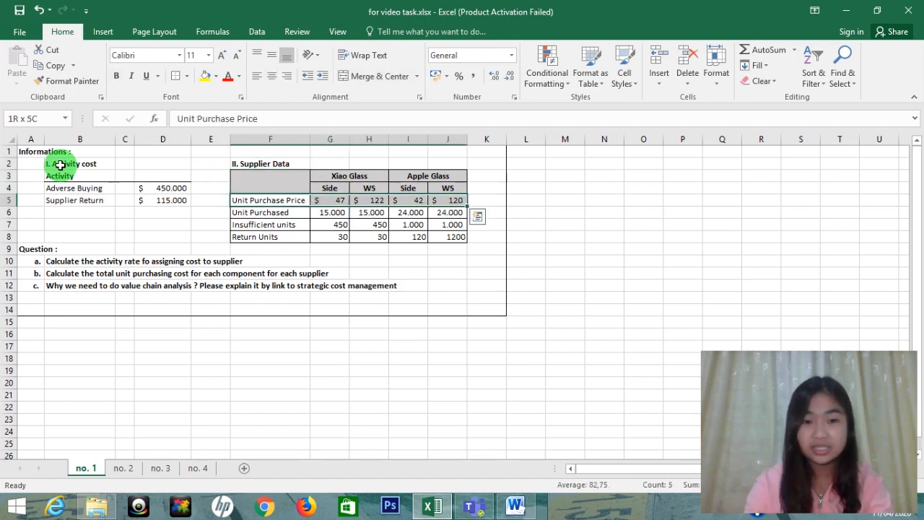
{"action": "key", "text": "Down"}
{"action": "key", "text": "shift+Right"}
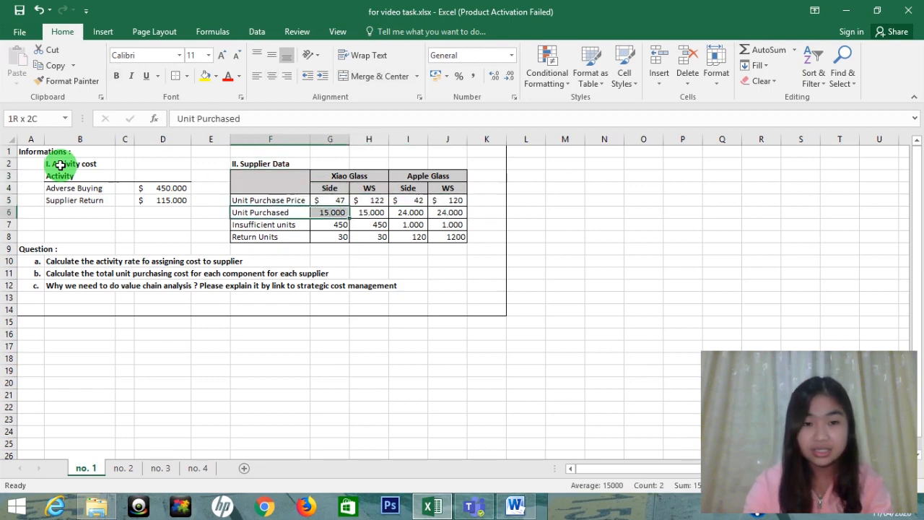
{"action": "key", "text": "Right"}
{"action": "key", "text": "shift+Right"}
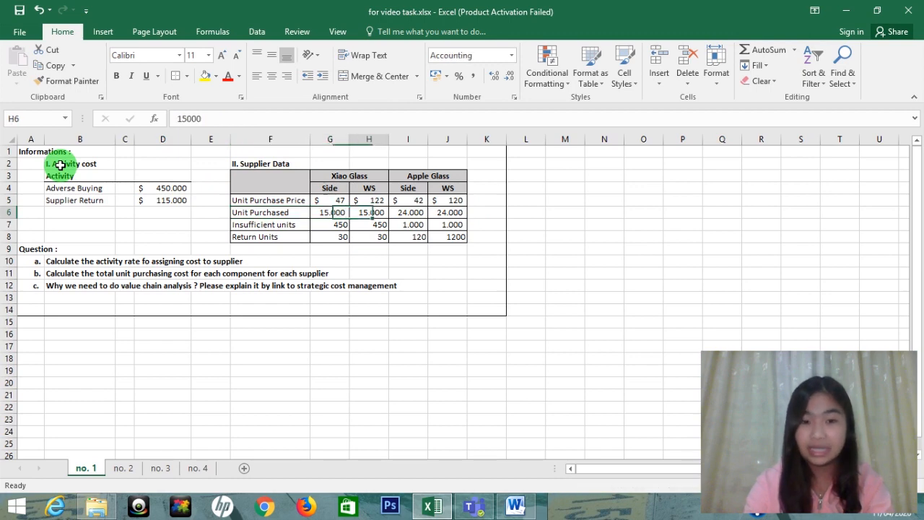
{"action": "key", "text": "Right"}
{"action": "key", "text": "Down"}
{"action": "key", "text": "Left"}
{"action": "key", "text": "Left"}
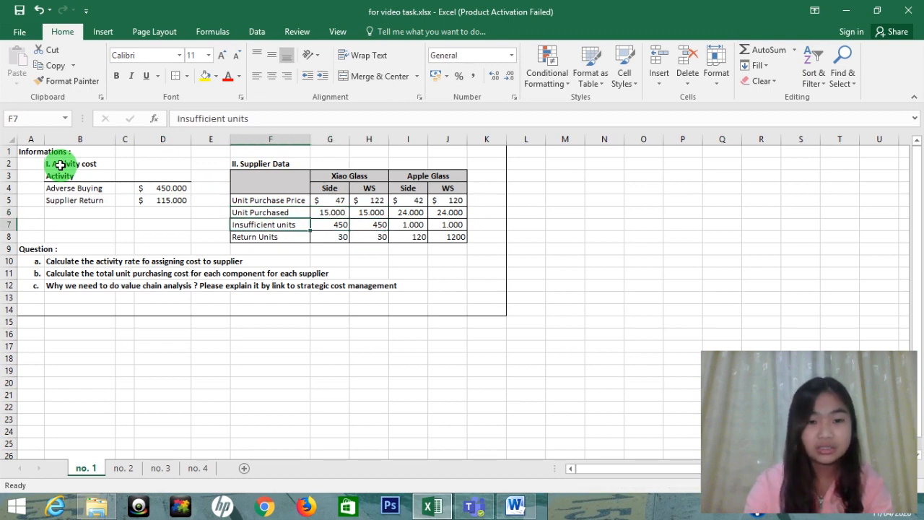
{"action": "key", "text": "Down"}
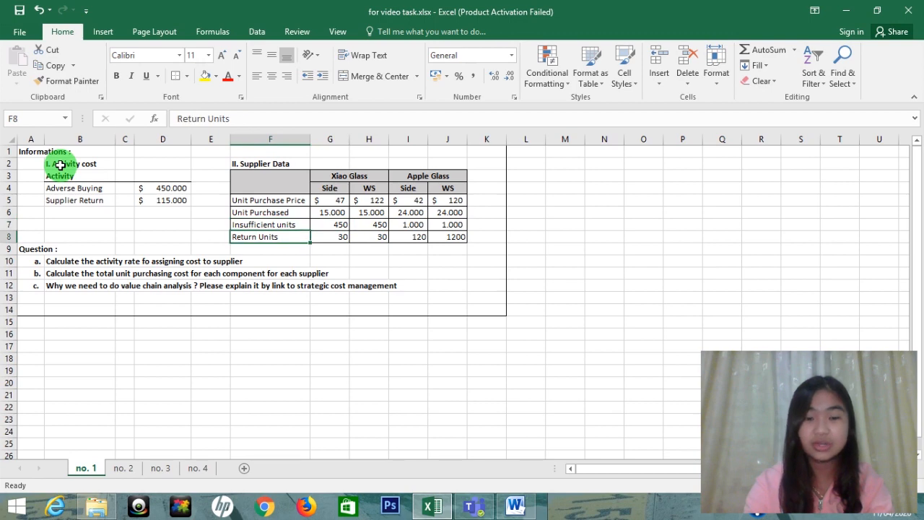
Step: Enter the answer label "a." in cell A16 below the question block
{"action": "key", "text": "Down"}
{"action": "key", "text": "Down"}
{"action": "key", "text": "Left"}
{"action": "key", "text": "Left"}
{"action": "key", "text": "Left"}
{"action": "key", "text": "Left"}
{"action": "key", "text": "Left"}
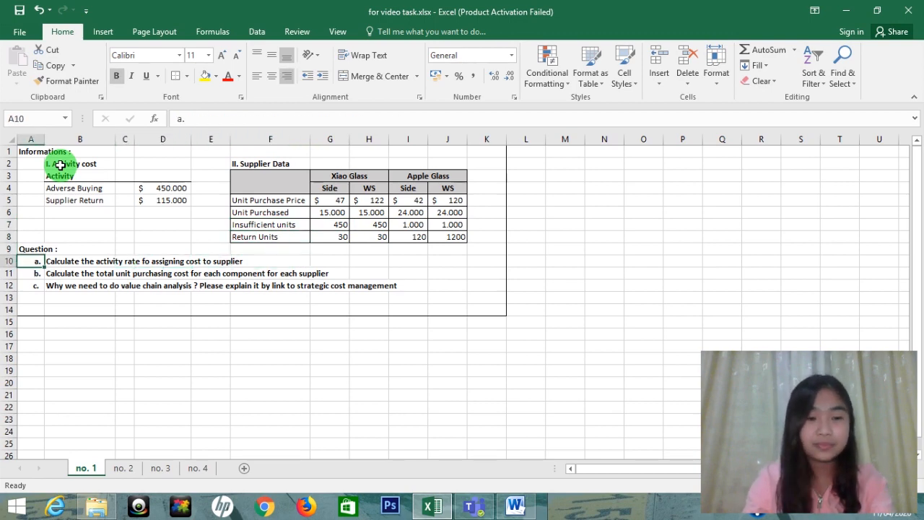
{"action": "key", "text": "Down"}
{"action": "key", "text": "Down"}
{"action": "key", "text": "Down"}
{"action": "key", "text": "Down"}
{"action": "key", "text": "Down"}
{"action": "key", "text": "Down"}
{"action": "type", "text": "a."}
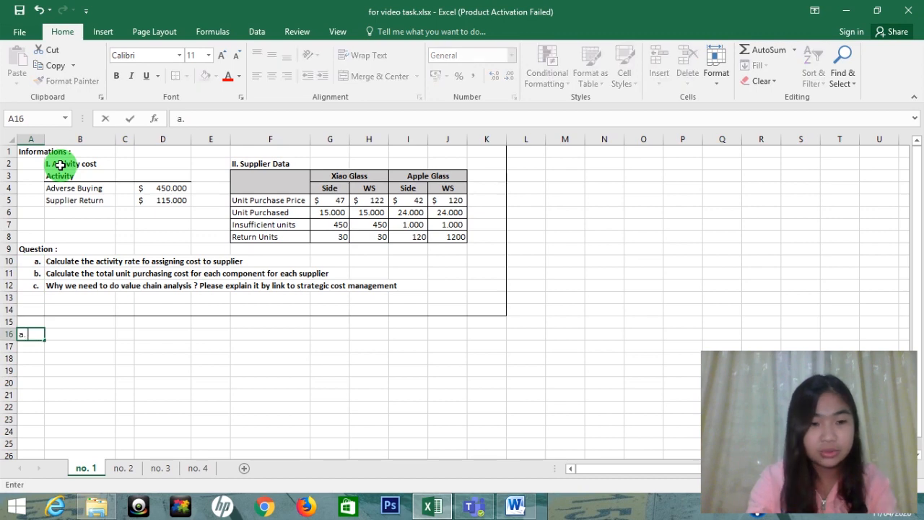
{"action": "key", "text": "Return"}
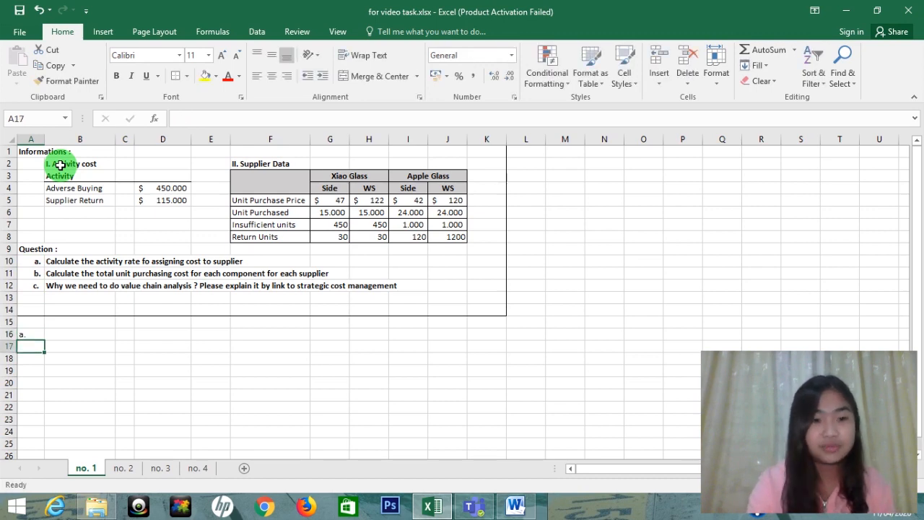
Step: Copy the activity names Adverse Buying and Supplier Return from B4:B5 into B17:B18
{"action": "key", "text": "Up"}
{"action": "key", "text": "Up"}
{"action": "key", "text": "Up"}
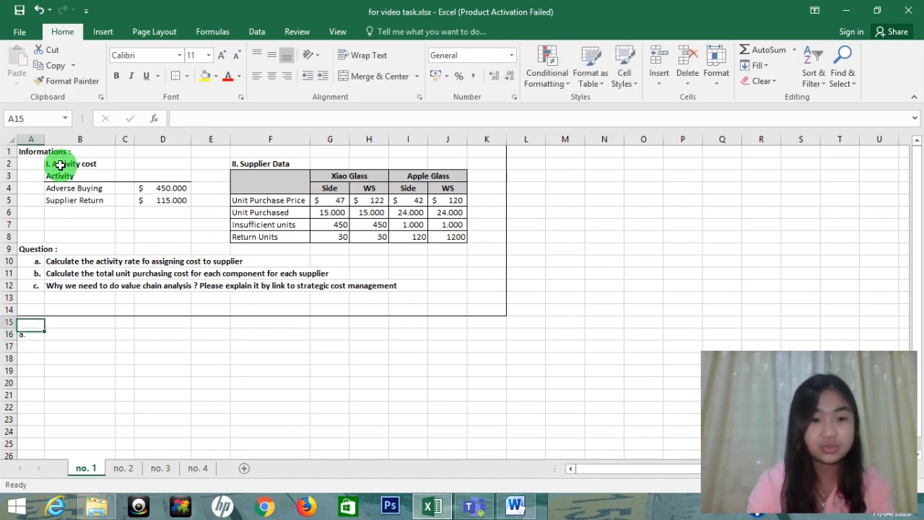
{"action": "key", "text": "Right"}
{"action": "key", "text": "Up"}
{"action": "key", "text": "Up"}
{"action": "key", "text": "Up"}
{"action": "key", "text": "Up"}
{"action": "key", "text": "Up"}
{"action": "key", "text": "Up"}
{"action": "key", "text": "Up"}
{"action": "key", "text": "Up"}
{"action": "key", "text": "Up"}
{"action": "key", "text": "Up"}
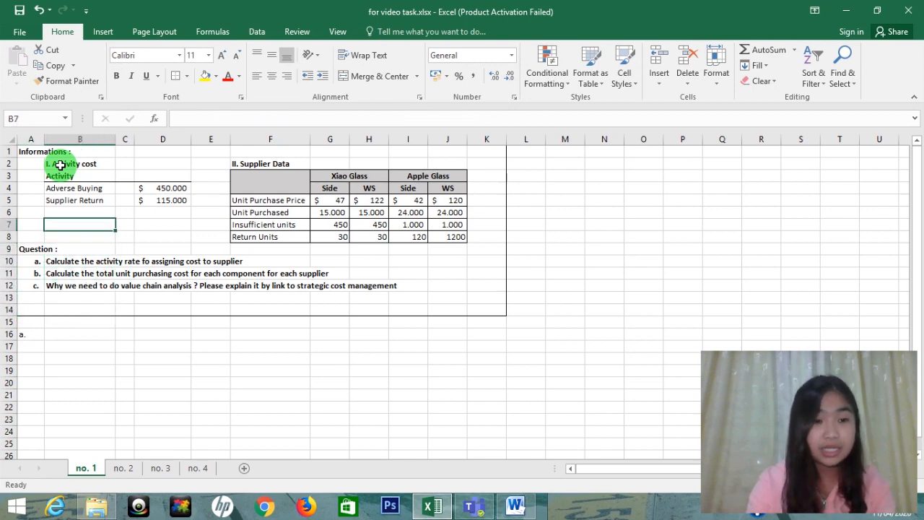
{"action": "key", "text": "shift+Down"}
{"action": "key", "text": "ctrl+c"}
{"action": "key", "text": "Down"}
{"action": "key", "text": "Down"}
{"action": "key", "text": "Down"}
{"action": "key", "text": "Down"}
{"action": "key", "text": "Down"}
{"action": "key", "text": "Down"}
{"action": "key", "text": "Down"}
{"action": "key", "text": "Down"}
{"action": "key", "text": "Down"}
{"action": "key", "text": "Down"}
{"action": "key", "text": "Down"}
{"action": "key", "text": "Down"}
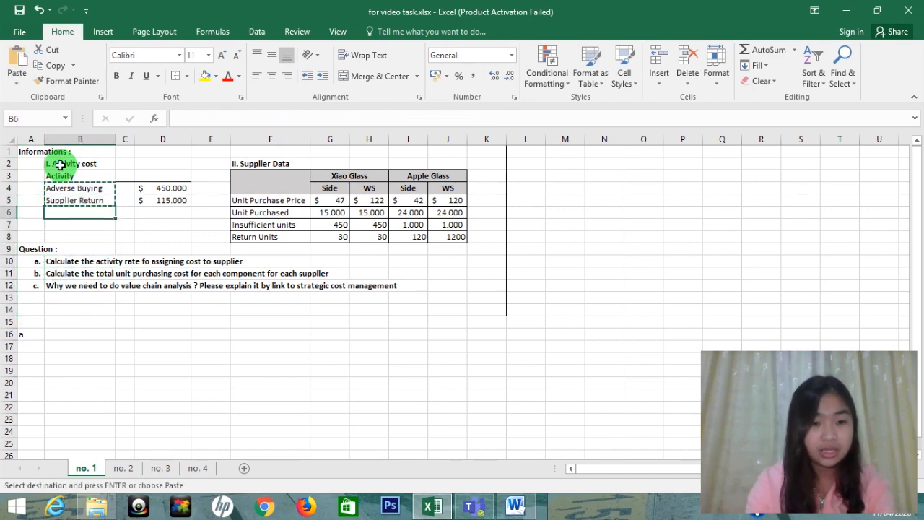
{"action": "key", "text": "Down"}
{"action": "key", "text": "ctrl+v"}
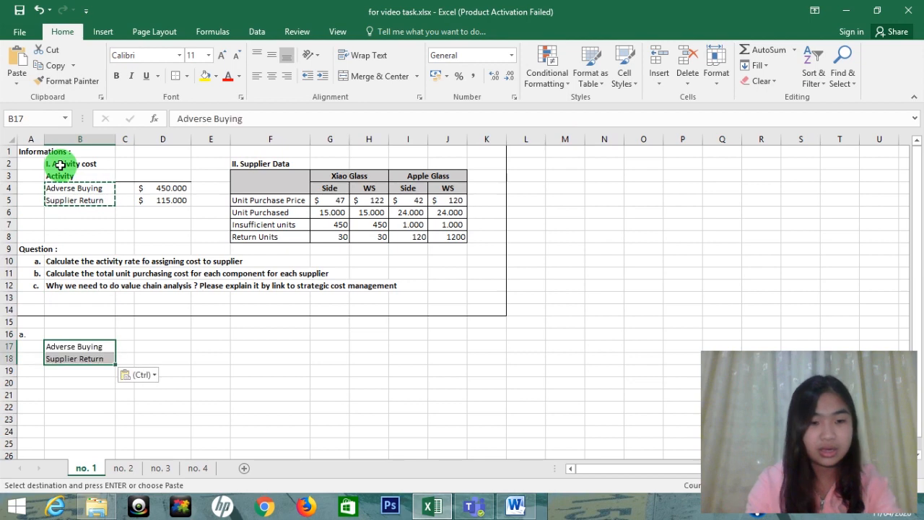
Step: Enter the heading "activity rate :" in cell B16 above the copied activity names
{"action": "key", "text": "Down"}
{"action": "key", "text": "Up"}
{"action": "key", "text": "Up"}
{"action": "type", "text": "ac"}
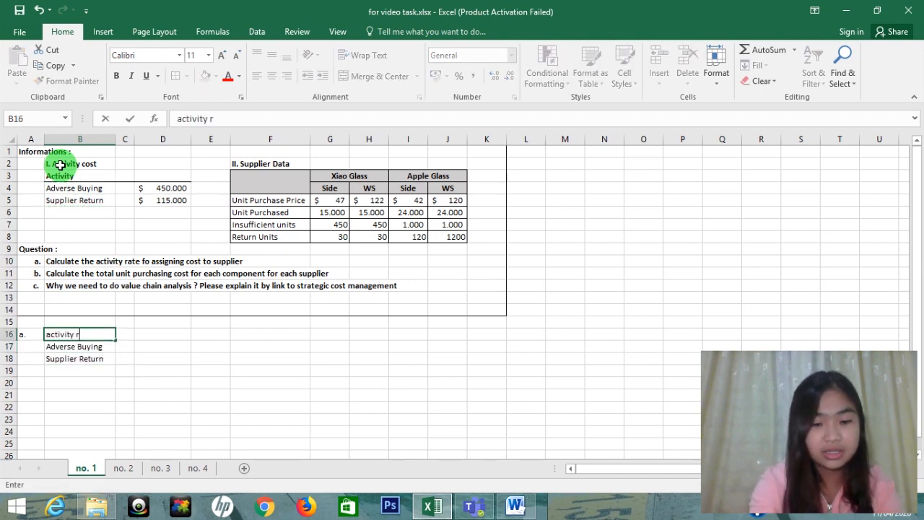
{"action": "type", "text": "tivity rate :"}
{"action": "key", "text": "Return"}
Step: Put an equals sign in C17 and C18 beside the two activity names
{"action": "key", "text": "Right"}
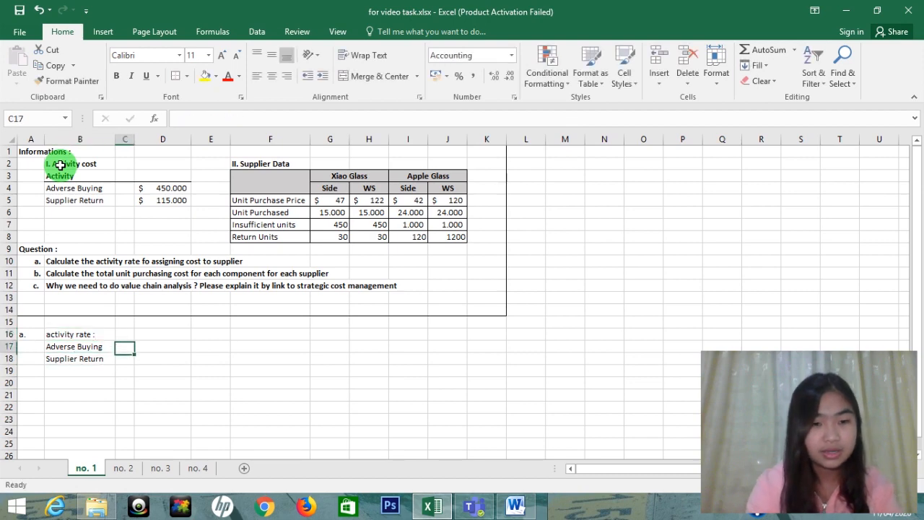
{"action": "type", "text": "="}
{"action": "key", "text": "Return"}
{"action": "type", "text": "=="}
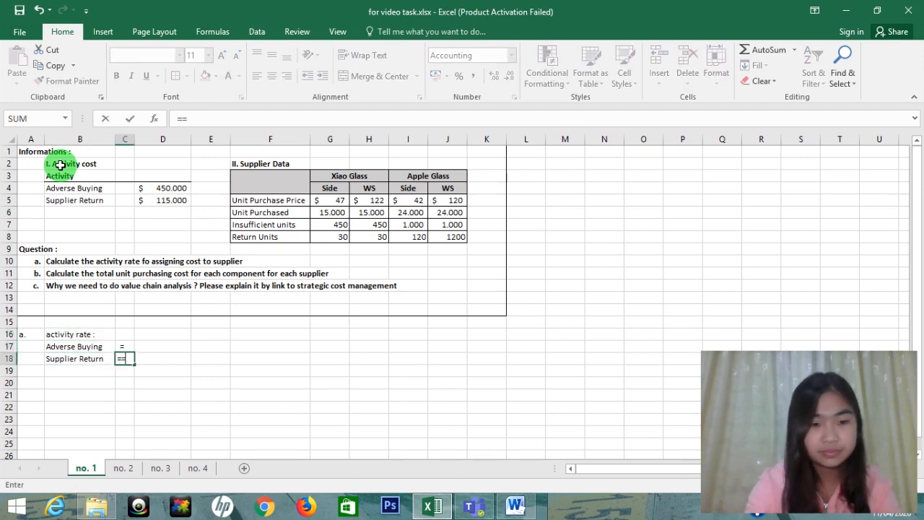
{"action": "key", "text": "BackSpace"}
{"action": "key", "text": "Return"}
{"action": "key", "text": "Return"}
Step: Calculate the Adverse Buying rate in D17 with the formula =D4/(SUM(G7:J7)), dividing its cost by the total insufficient units
{"action": "key", "text": "Up"}
{"action": "key", "text": "Up"}
{"action": "key", "text": "Up"}
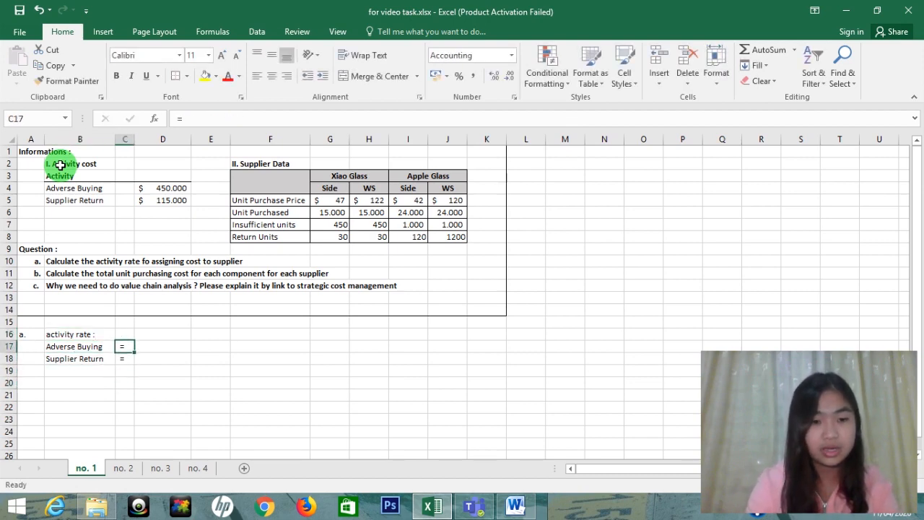
{"action": "key", "text": "Down"}
{"action": "key", "text": "Right"}
{"action": "key", "text": "Up"}
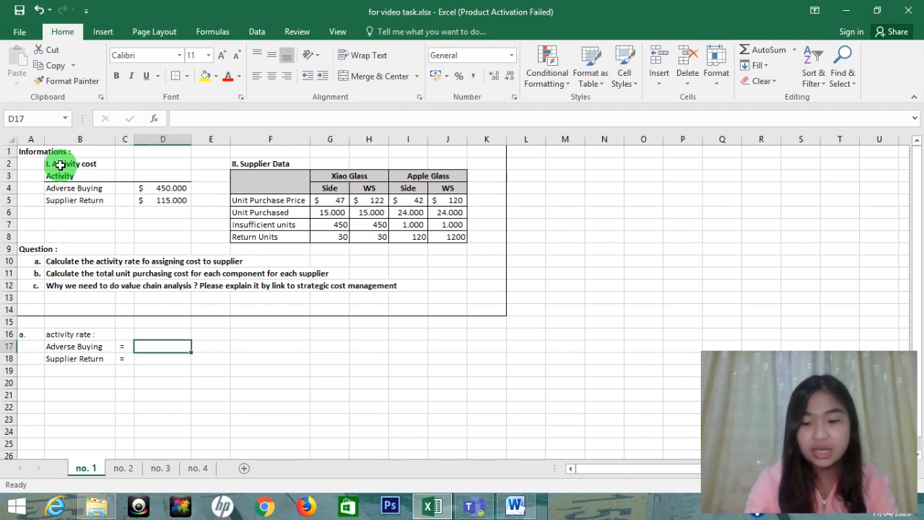
{"action": "type", "text": "="}
{"action": "key", "text": "Up"}
{"action": "key", "text": "Up"}
{"action": "key", "text": "Up"}
{"action": "key", "text": "Up"}
{"action": "key", "text": "Up"}
{"action": "key", "text": "Up"}
{"action": "key", "text": "Up"}
{"action": "key", "text": "Up"}
{"action": "key", "text": "Up"}
{"action": "key", "text": "Up"}
{"action": "key", "text": "Up"}
{"action": "key", "text": "Up"}
{"action": "key", "text": "Up"}
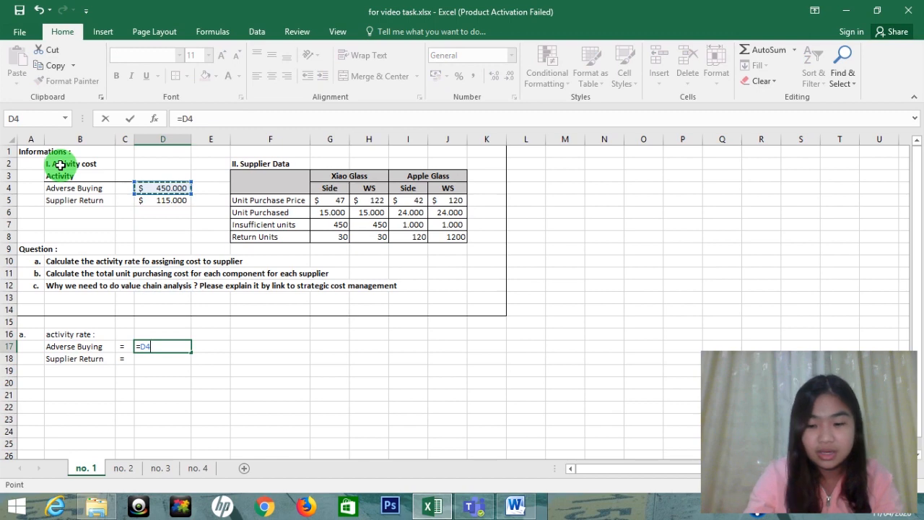
{"action": "type", "text": "/("}
{"action": "key", "text": "Up"}
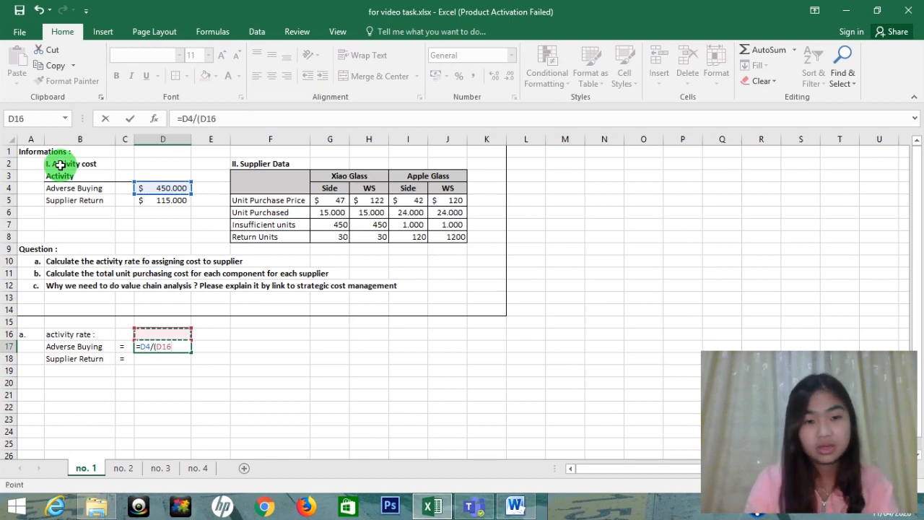
{"action": "key", "text": "Down"}
{"action": "key", "text": "BackSpace"}
{"action": "key", "text": "BackSpace"}
{"action": "key", "text": "BackSpace"}
{"action": "type", "text": "s"}
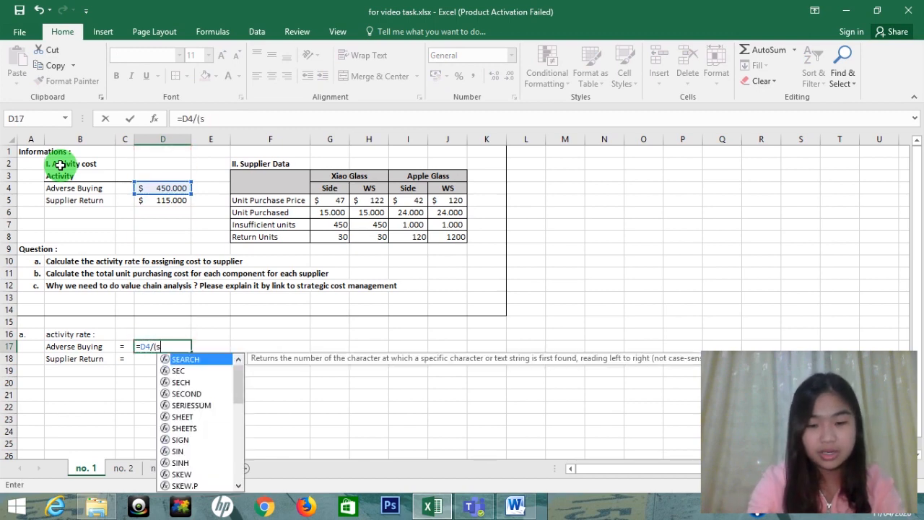
{"action": "type", "text": "um("}
{"action": "key", "text": "Up"}
{"action": "key", "text": "Up"}
{"action": "key", "text": "Up"}
{"action": "key", "text": "Up"}
{"action": "key", "text": "Up"}
{"action": "key", "text": "Up"}
{"action": "key", "text": "Up"}
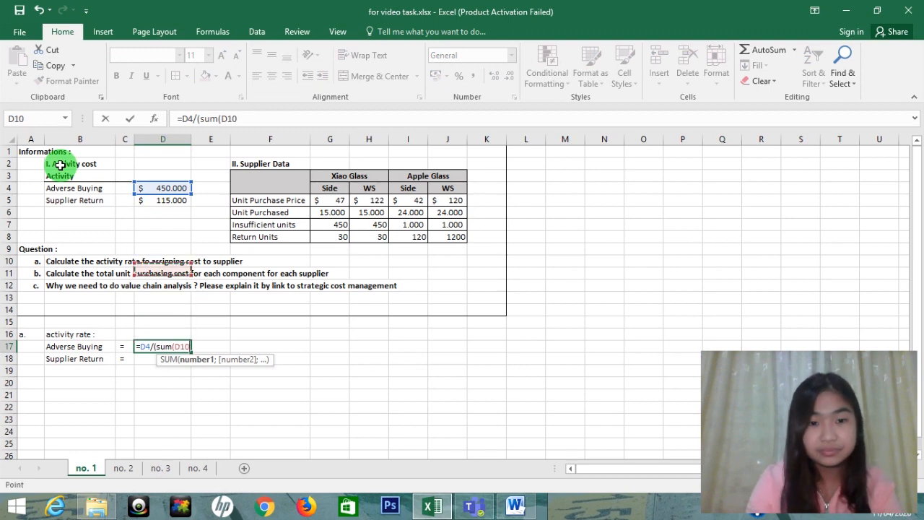
{"action": "key", "text": "Up"}
{"action": "key", "text": "Up"}
{"action": "key", "text": "Right"}
{"action": "key", "text": "Right"}
{"action": "key", "text": "Right"}
{"action": "key", "text": "Up"}
{"action": "key", "text": "shift+Right"}
{"action": "key", "text": "shift+Right"}
{"action": "key", "text": "shift+Right"}
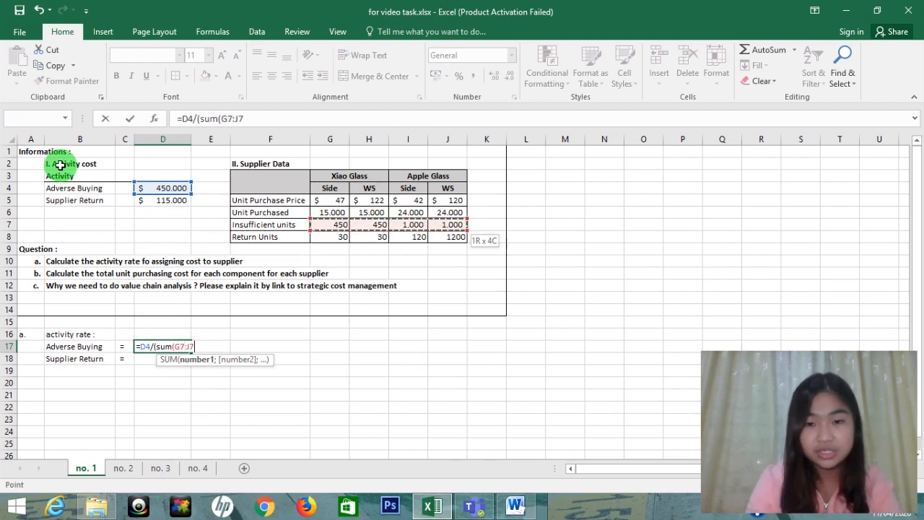
{"action": "type", "text": ")"}
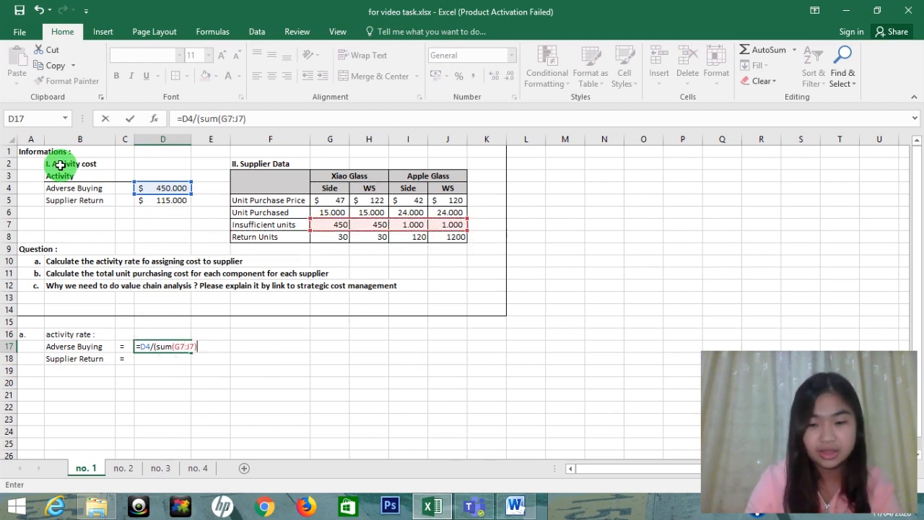
{"action": "key", "text": "Return"}
{"action": "key", "text": "Up"}
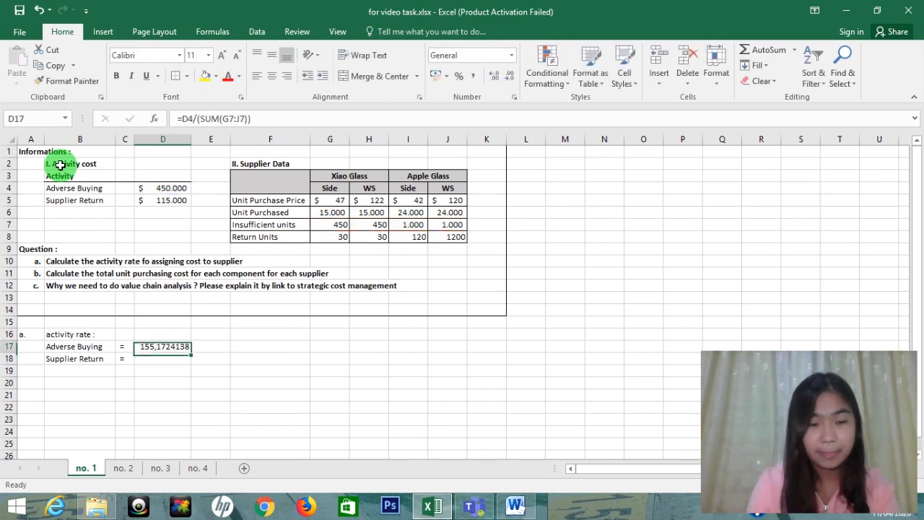
Step: Wrap the D17 formula in ROUND with 0 digits, giving =ROUND(D4/(SUM(G7:J7));0)
{"action": "key", "text": "F2"}
{"action": "key", "text": "Left"}
{"action": "key", "text": "Left"}
{"action": "key", "text": "Left"}
{"action": "key", "text": "Left"}
{"action": "key", "text": "Left"}
{"action": "key", "text": "Left"}
{"action": "key", "text": "Left"}
{"action": "key", "text": "Left"}
{"action": "key", "text": "Left"}
{"action": "key", "text": "Left"}
{"action": "key", "text": "Left"}
{"action": "key", "text": "Left"}
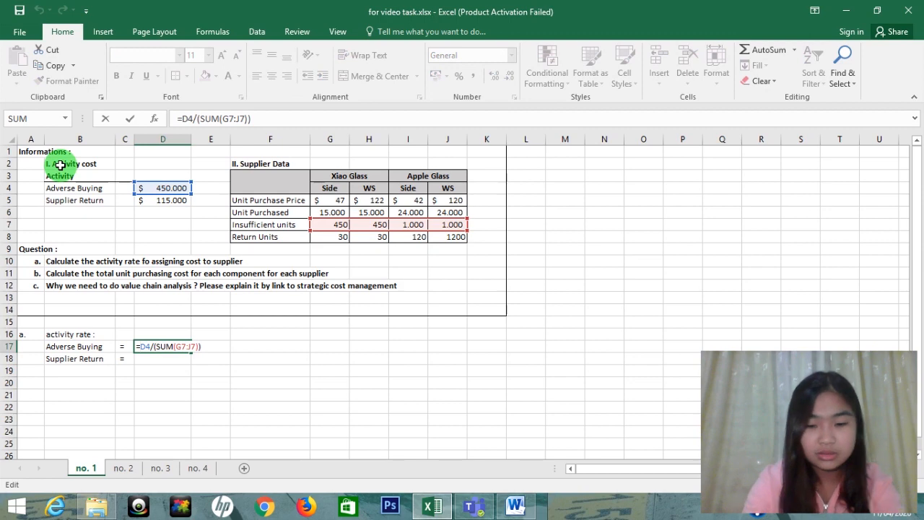
{"action": "type", "text": "round"}
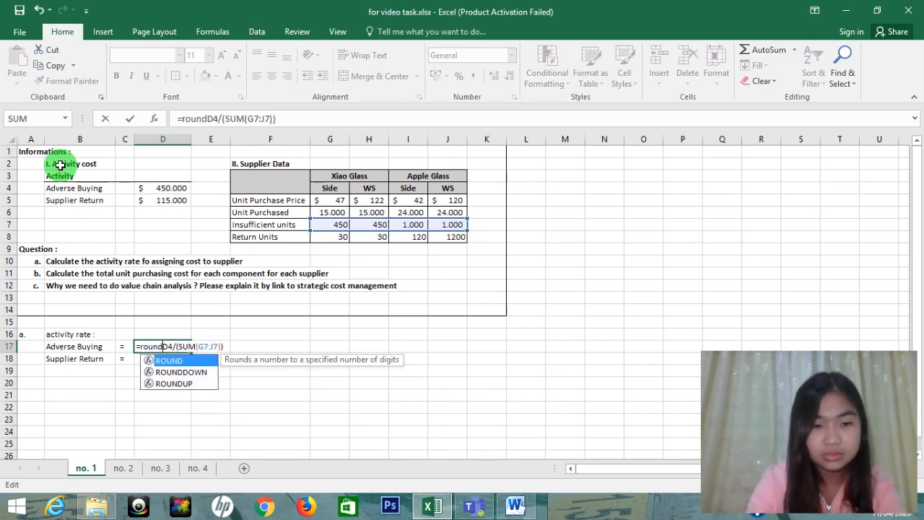
{"action": "type", "text": "("}
{"action": "key", "text": "Right"}
{"action": "key", "text": "Right"}
{"action": "key", "text": "Right"}
{"action": "key", "text": "Right"}
{"action": "key", "text": "Right"}
{"action": "key", "text": "Right"}
{"action": "key", "text": "Right"}
{"action": "key", "text": "Right"}
{"action": "key", "text": "Right"}
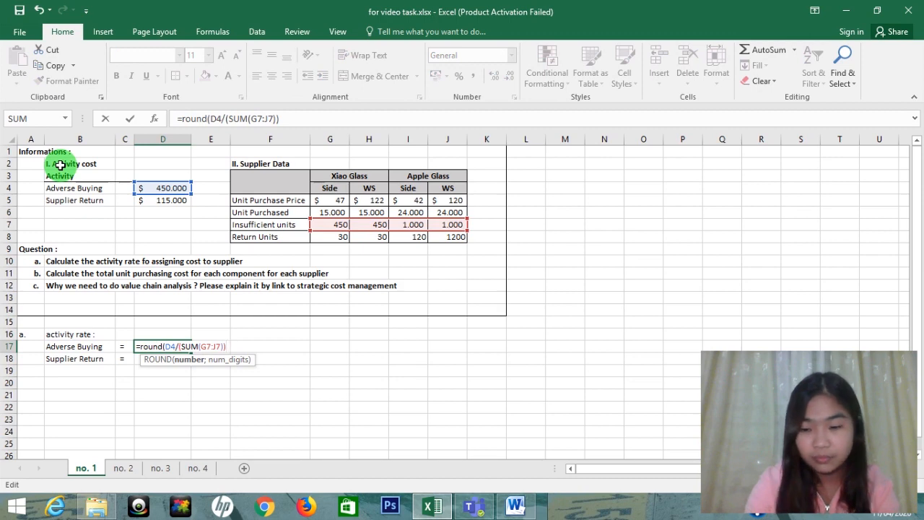
{"action": "type", "text": ";"}
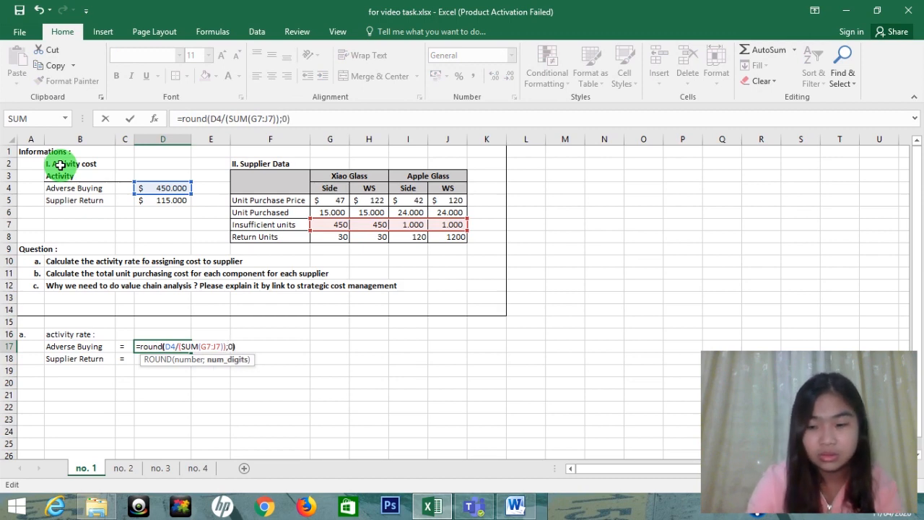
{"action": "type", "text": "0)"}
{"action": "key", "text": "Return"}
Step: Copy the rounded rate formula from D17 to D18 for the Supplier Return activity
{"action": "key", "text": "Up"}
{"action": "key", "text": "ctrl+c"}
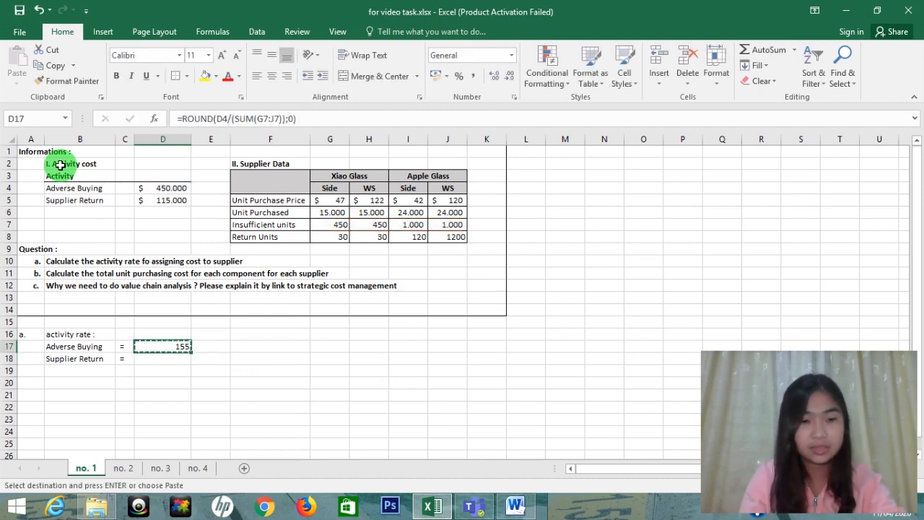
{"action": "key", "text": "Down"}
{"action": "key", "text": "ctrl+v"}
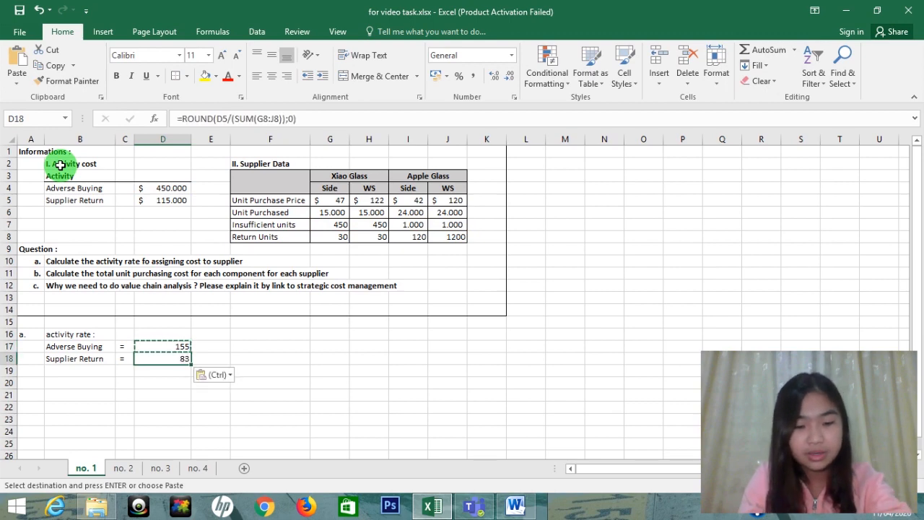
Step: Check which cells the Supplier Return rate formula in D18 refers to
{"action": "key", "text": "F2"}
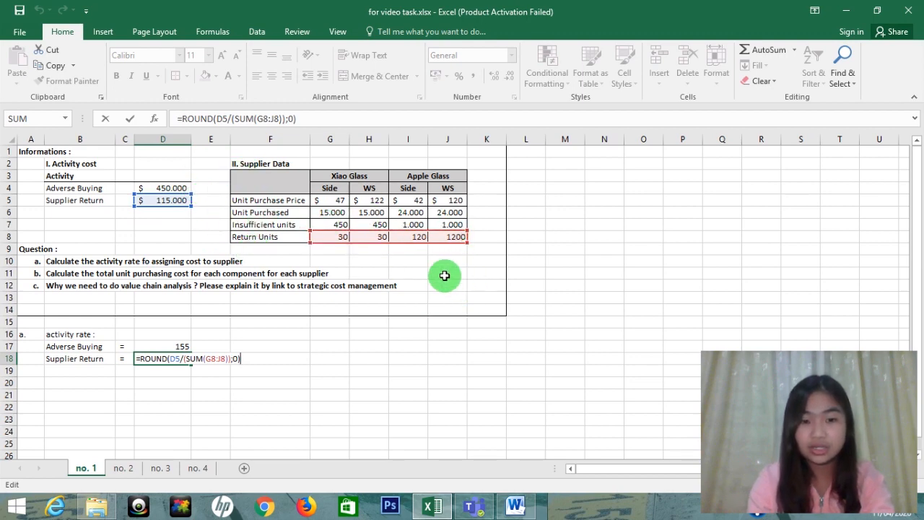
{"action": "key", "text": "Return"}
{"action": "key", "text": "Up"}
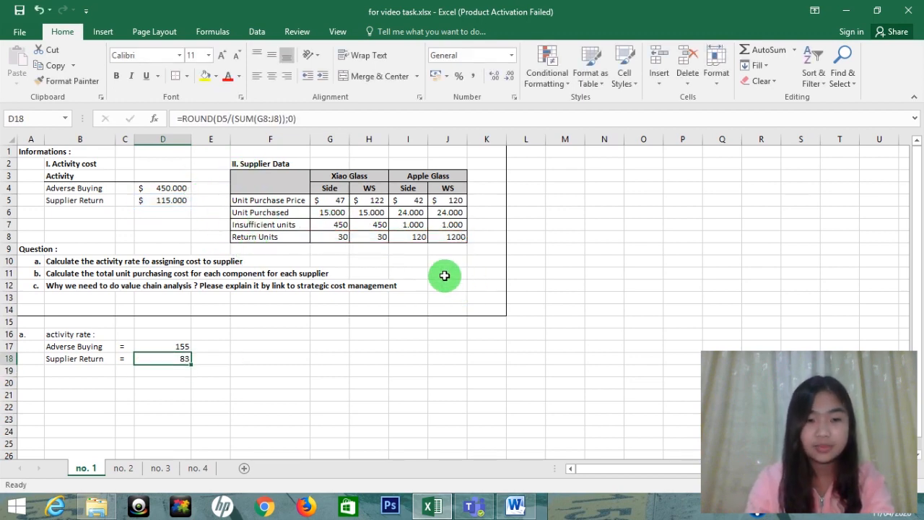
Step: Right-align the question label "a." in A16
{"action": "key", "text": "Left"}
{"action": "key", "text": "Left"}
{"action": "key", "text": "Left"}
{"action": "key", "text": "Up"}
{"action": "key", "text": "Up"}
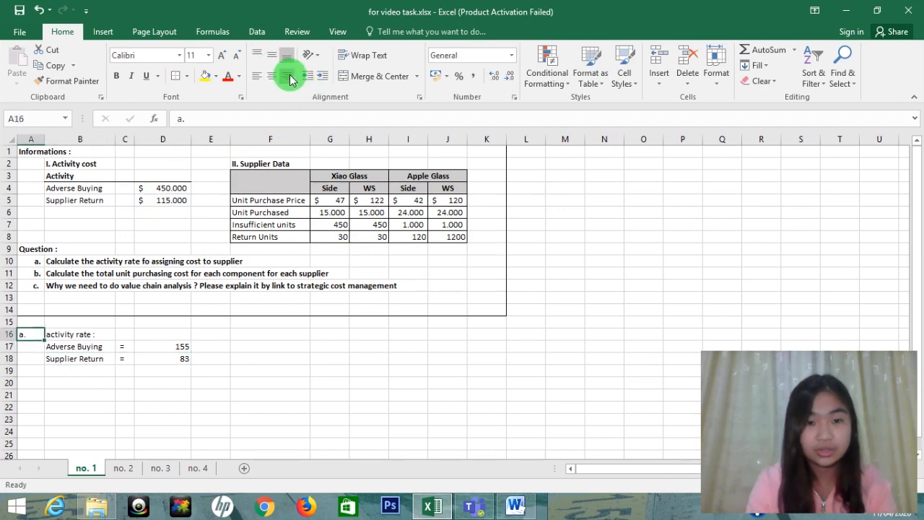
Step: Copy the "a." label from A16 to A20 and change the copy to "b."
{"action": "key", "text": "Down"}
{"action": "key", "text": "Down"}
{"action": "key", "text": "Down"}
{"action": "key", "text": "Down"}
{"action": "key", "text": "Up"}
{"action": "key", "text": "Up"}
{"action": "key", "text": "Up"}
{"action": "key", "text": "Up"}
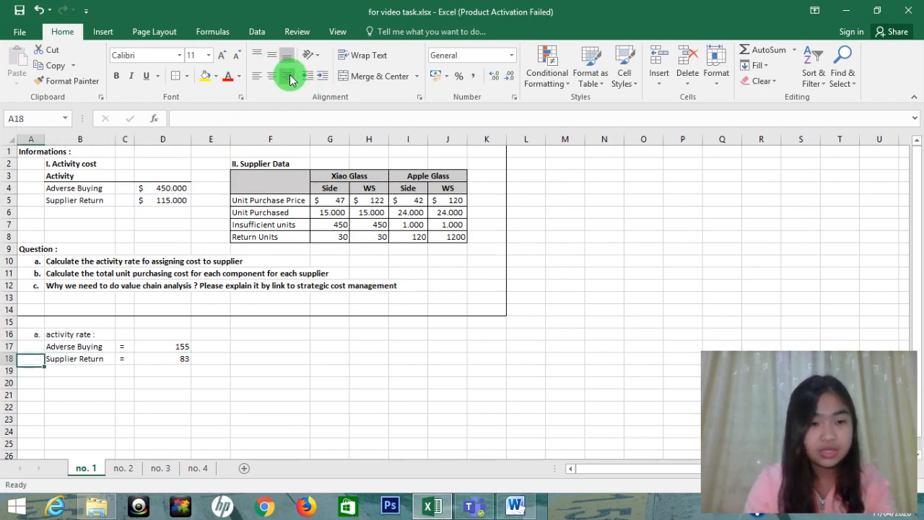
{"action": "key", "text": "ctrl+c"}
{"action": "key", "text": "Down"}
{"action": "key", "text": "Down"}
{"action": "key", "text": "Down"}
{"action": "key", "text": "Down"}
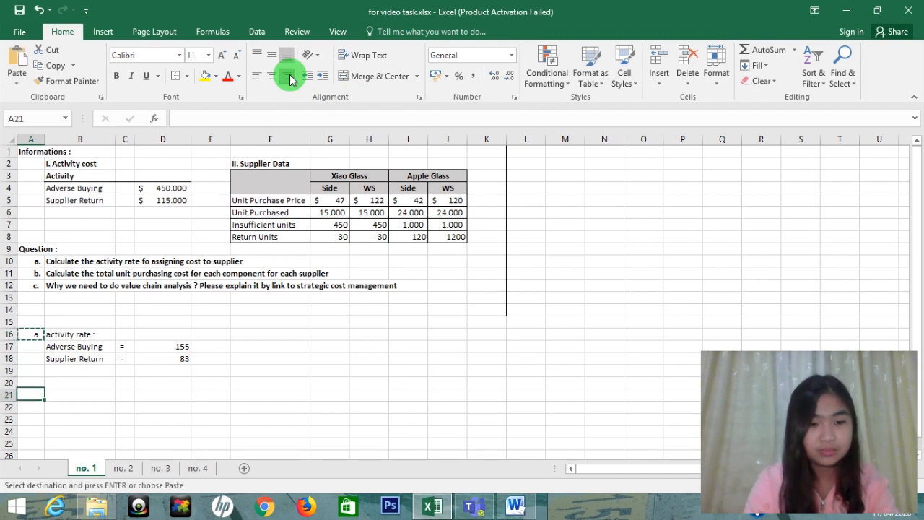
{"action": "key", "text": "ctrl+v"}
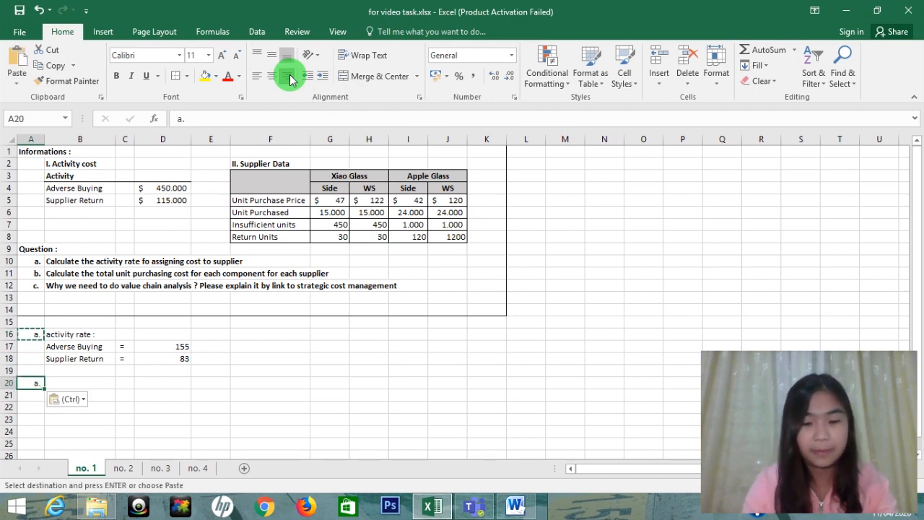
{"action": "type", "text": "b."}
{"action": "key", "text": "Return"}
{"action": "key", "text": "Right"}
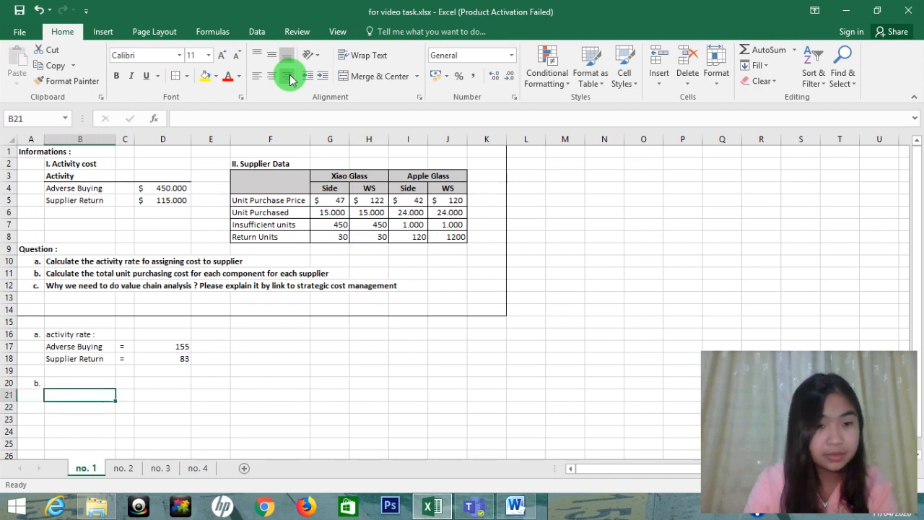
Step: Review the wording of question b in row 11 about the total unit purchasing cost
{"action": "key", "text": "Up"}
{"action": "key", "text": "Up"}
{"action": "key", "text": "Up"}
{"action": "key", "text": "Up"}
{"action": "key", "text": "Up"}
{"action": "key", "text": "Up"}
{"action": "key", "text": "Up"}
{"action": "key", "text": "Up"}
{"action": "key", "text": "Up"}
{"action": "key", "text": "Up"}
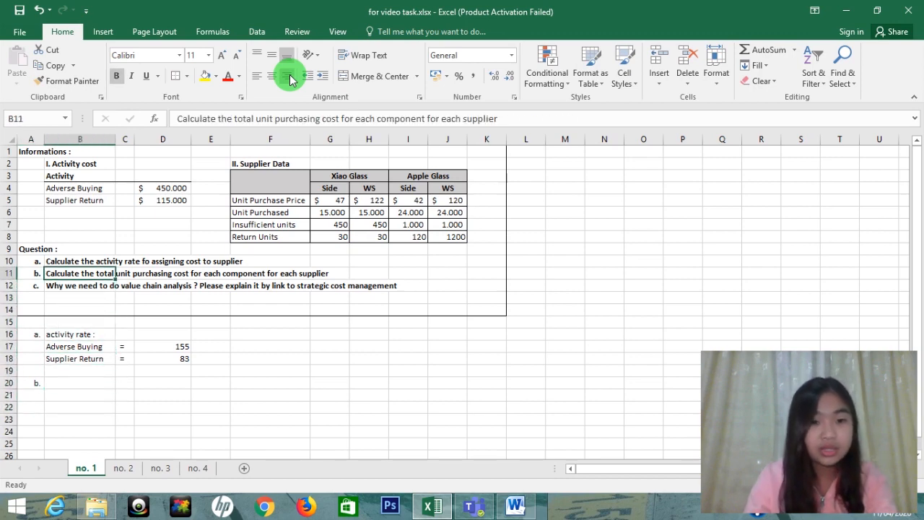
{"action": "key", "text": "shift+Right"}
{"action": "key", "text": "shift+Right"}
{"action": "key", "text": "shift+Right"}
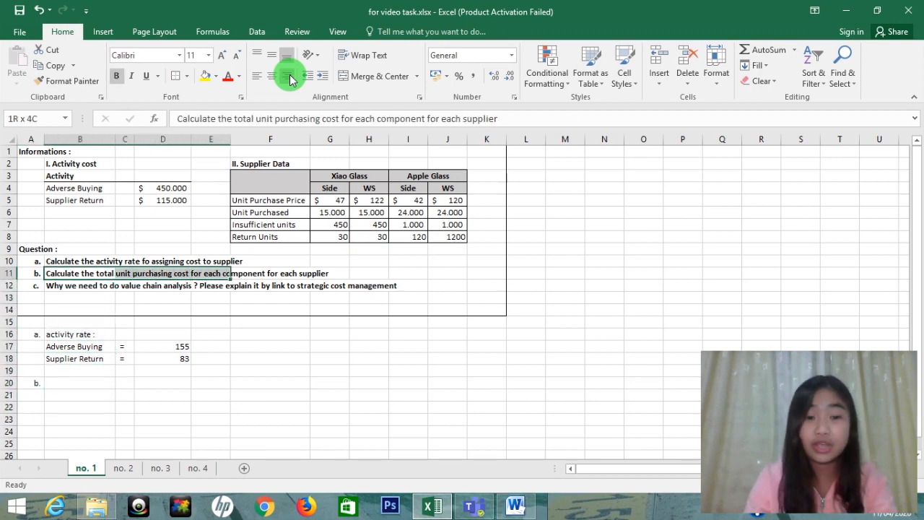
{"action": "key", "text": "shift+Right"}
{"action": "key", "text": "shift+Right"}
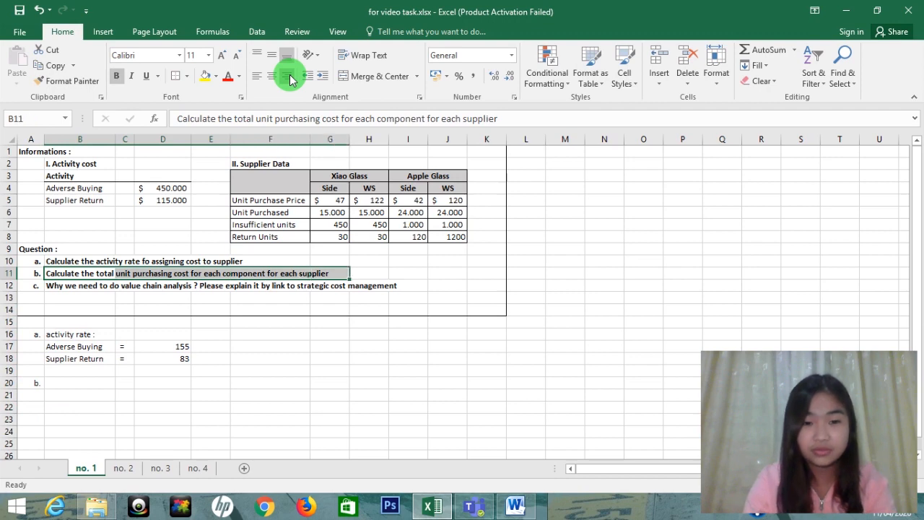
{"action": "key", "text": "Down"}
{"action": "key", "text": "Down"}
{"action": "key", "text": "Down"}
{"action": "key", "text": "Down"}
{"action": "key", "text": "Down"}
{"action": "key", "text": "Down"}
{"action": "key", "text": "Down"}
{"action": "key", "text": "Down"}
{"action": "key", "text": "Down"}
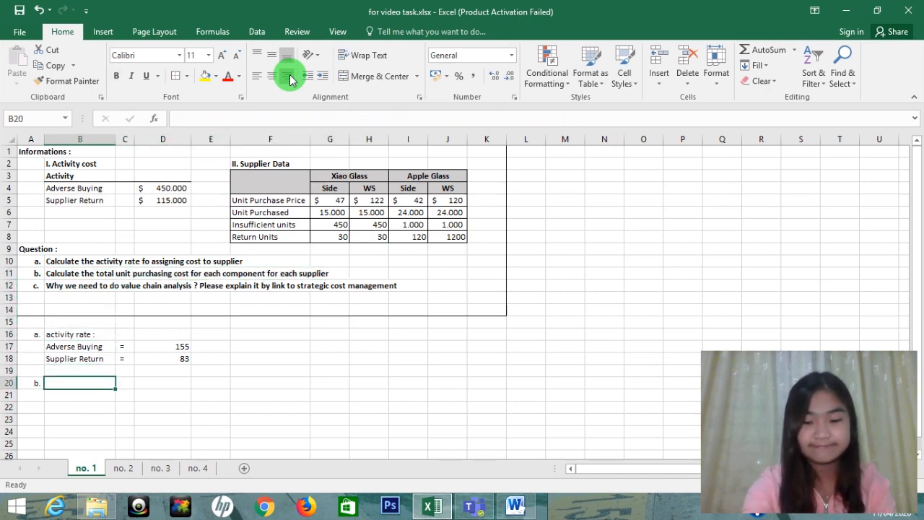
{"action": "key", "text": "Down"}
{"action": "key", "text": "Up"}
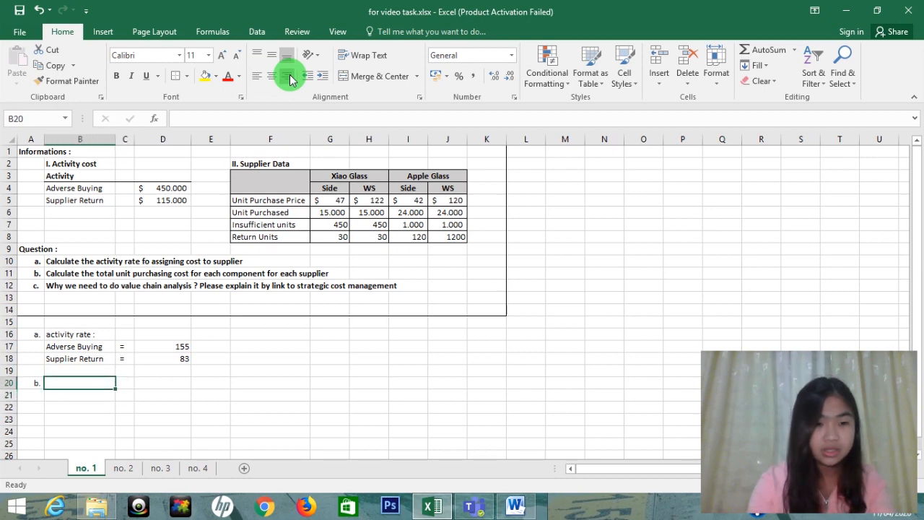
{"action": "key", "text": "Down"}
{"action": "key", "text": "Down"}
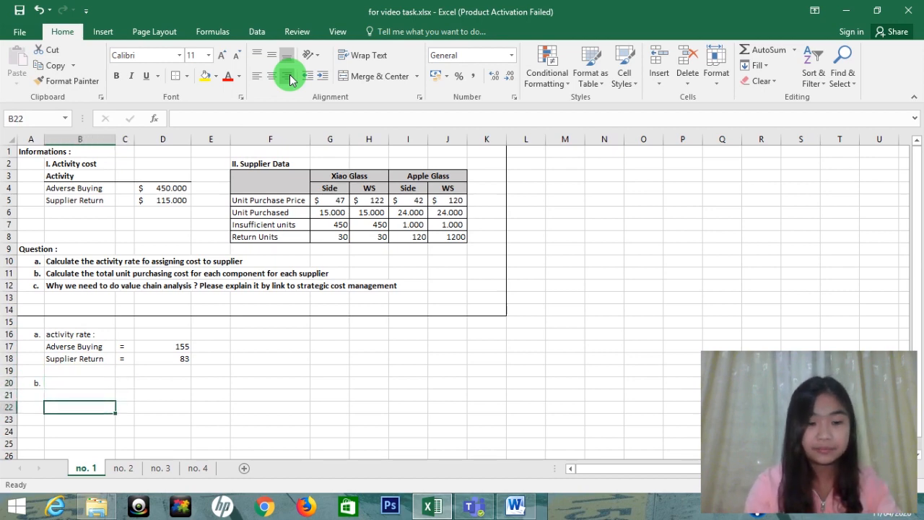
{"action": "key", "text": "Up"}
{"action": "key", "text": "Up"}
{"action": "key", "text": "Up"}
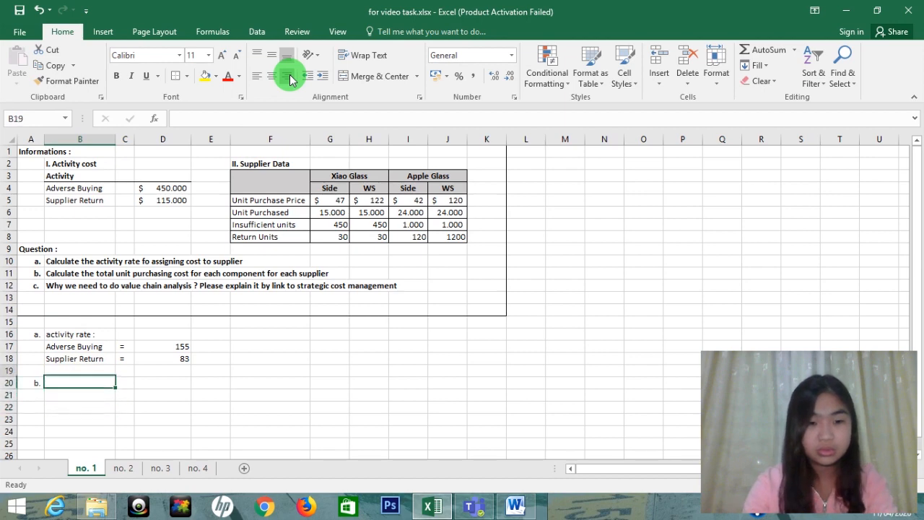
Step: Copy the Xiao Glass and Apple Glass headers with their Side and WS subheaders from G3:J4 to D20
{"action": "key", "text": "Right"}
{"action": "key", "text": "Up"}
{"action": "key", "text": "Up"}
{"action": "key", "text": "Right"}
{"action": "key", "text": "Up"}
{"action": "key", "text": "Up"}
{"action": "key", "text": "Up"}
{"action": "key", "text": "Up"}
{"action": "key", "text": "Up"}
{"action": "key", "text": "Up"}
{"action": "key", "text": "Up"}
{"action": "key", "text": "Up"}
{"action": "key", "text": "Up"}
{"action": "key", "text": "Up"}
{"action": "key", "text": "Right"}
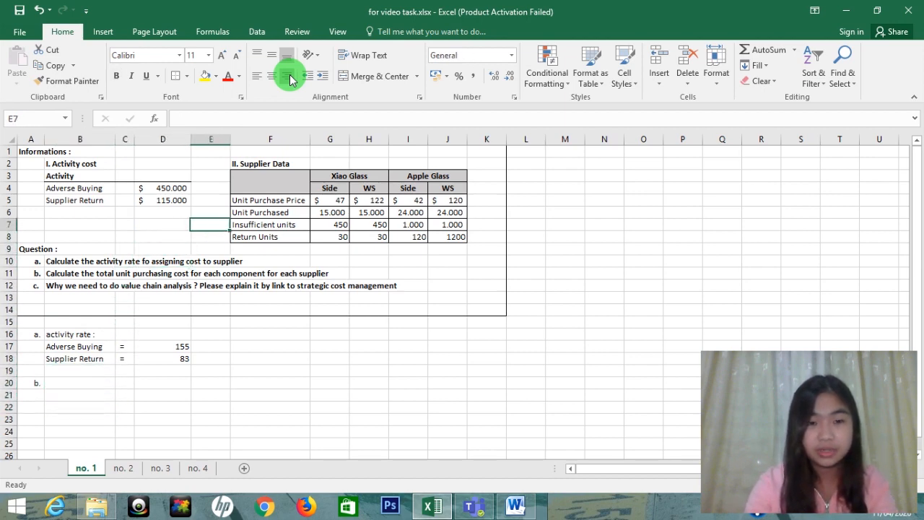
{"action": "key", "text": "Right"}
{"action": "key", "text": "Right"}
{"action": "key", "text": "Up"}
{"action": "key", "text": "Right"}
{"action": "key", "text": "Up"}
{"action": "key", "text": "Left"}
{"action": "key", "text": "Left"}
{"action": "key", "text": "Up"}
{"action": "key", "text": "Up"}
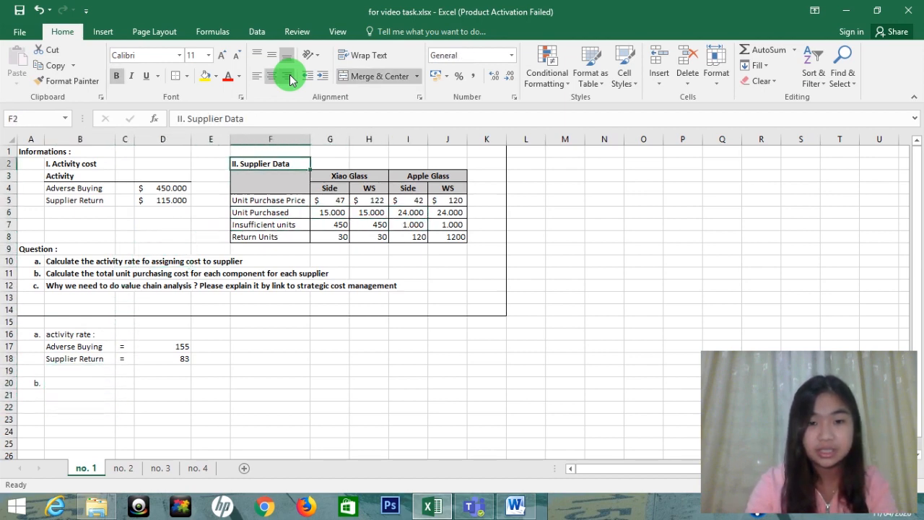
{"action": "key", "text": "Right"}
{"action": "key", "text": "Down"}
{"action": "key", "text": "shift+Right"}
{"action": "key", "text": "shift+Down"}
{"action": "key", "text": "ctrl+c"}
{"action": "key", "text": "Down"}
{"action": "key", "text": "Down"}
{"action": "key", "text": "Down"}
{"action": "key", "text": "Down"}
{"action": "key", "text": "Down"}
{"action": "key", "text": "Down"}
{"action": "key", "text": "Down"}
{"action": "key", "text": "Down"}
{"action": "key", "text": "Down"}
{"action": "key", "text": "Down"}
{"action": "key", "text": "Down"}
{"action": "key", "text": "Down"}
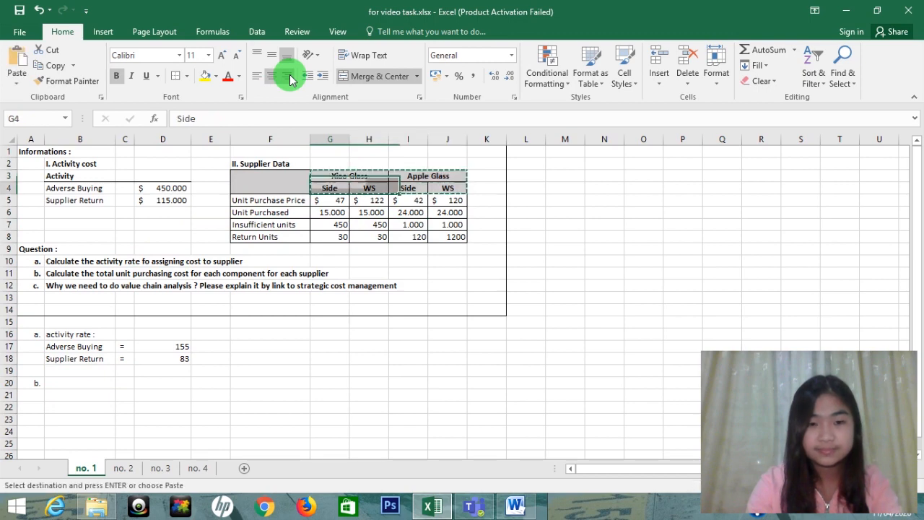
{"action": "key", "text": "Left"}
{"action": "key", "text": "Left"}
{"action": "key", "text": "Left"}
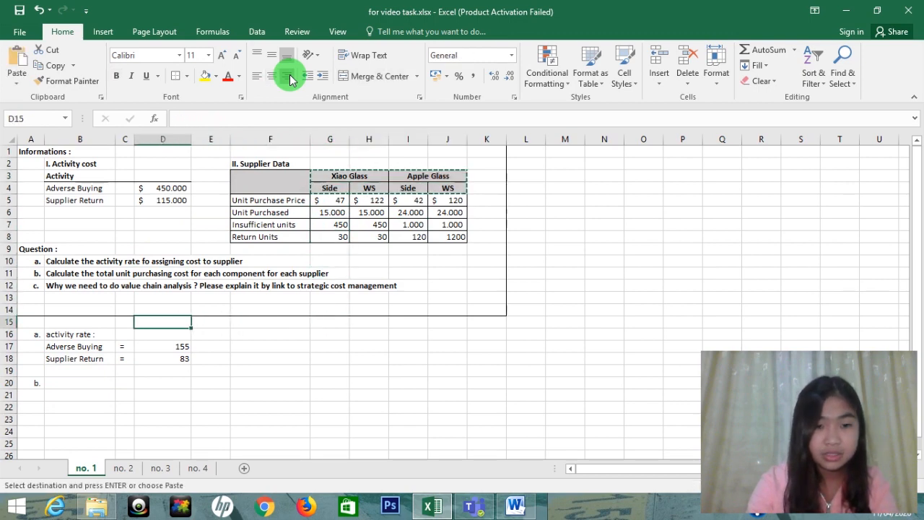
{"action": "key", "text": "Down"}
{"action": "key", "text": "Down"}
{"action": "key", "text": "Down"}
{"action": "key", "text": "Down"}
{"action": "key", "text": "Down"}
{"action": "key", "text": "ctrl+v"}
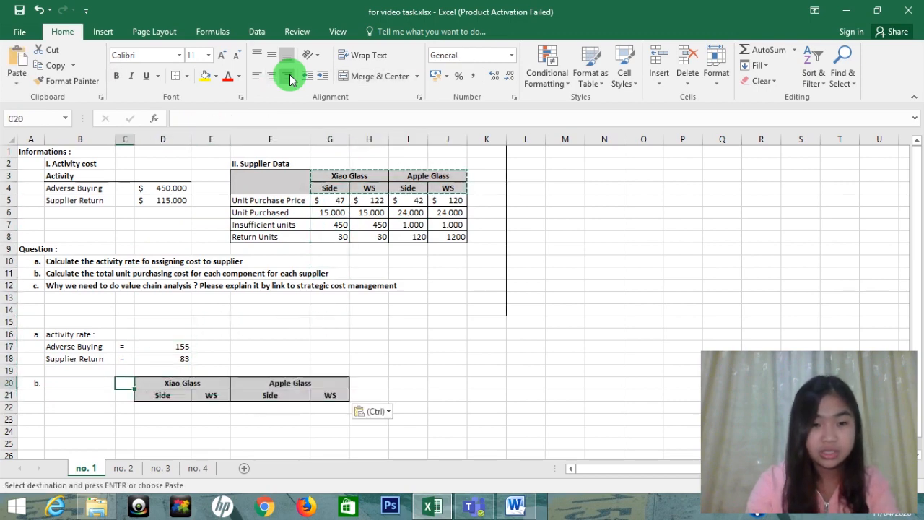
Step: Enter the row label "Purchase Unit" in B22 and "$47 x 15.000 unit" in B23
{"action": "key", "text": "Left"}
{"action": "key", "text": "Left"}
{"action": "key", "text": "Down"}
{"action": "key", "text": "Down"}
{"action": "key", "text": "Down"}
{"action": "key", "text": "Up"}
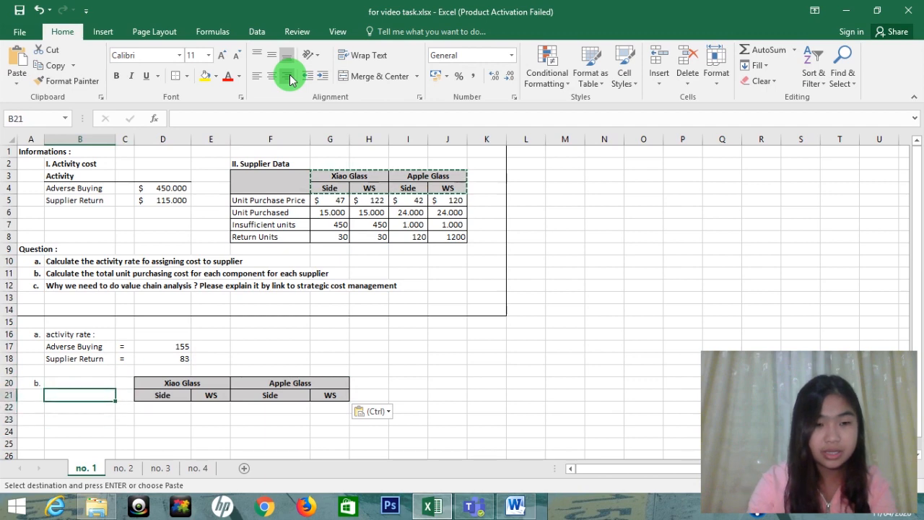
{"action": "type", "text": "Purchase Un"}
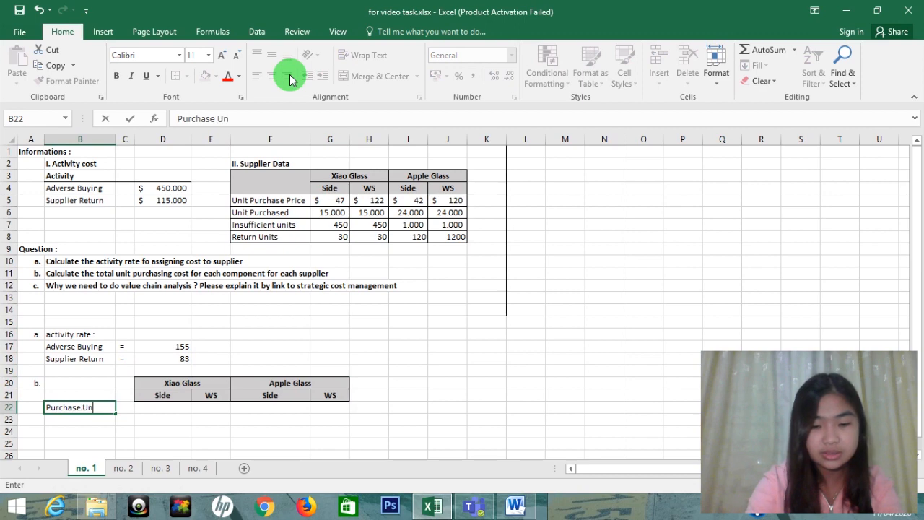
{"action": "type", "text": "it"}
{"action": "key", "text": "Return"}
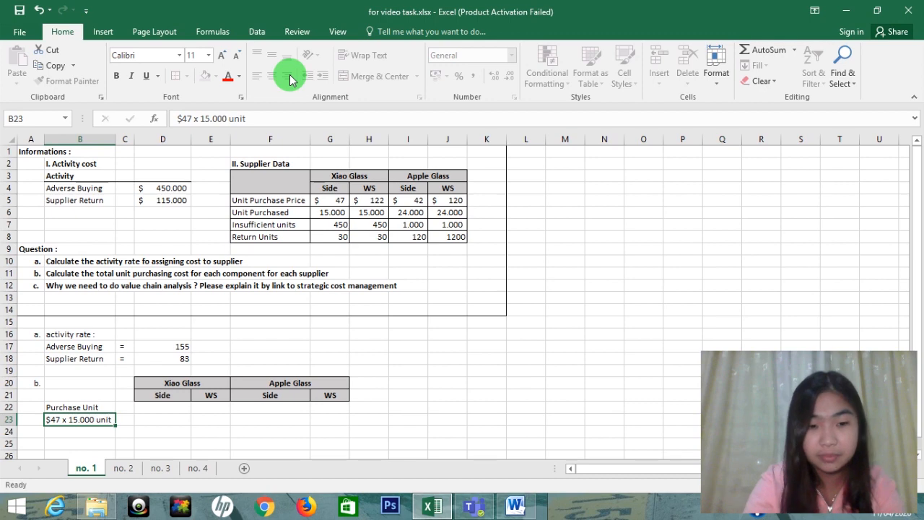
{"action": "key", "text": "Return"}
{"action": "key", "text": "Up"}
{"action": "key", "text": "Down"}
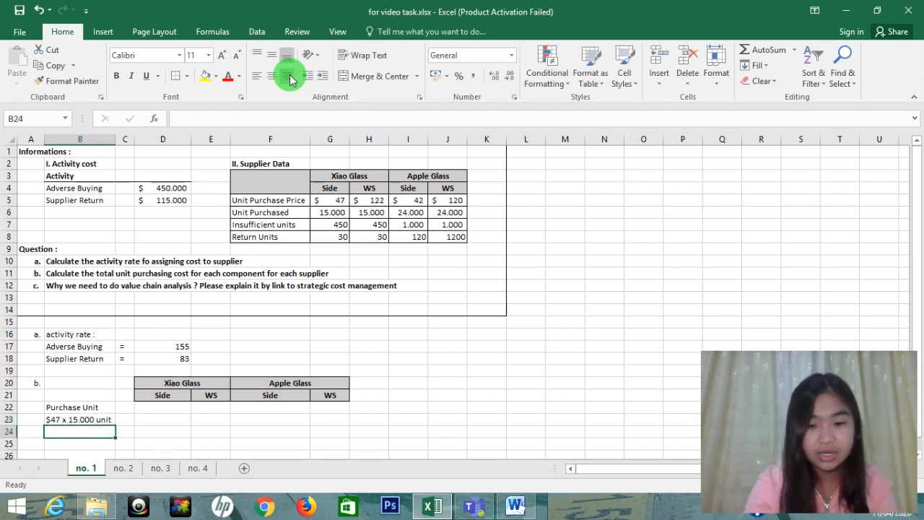
Step: Enter "$122 x 15.000 unit" in B24 and "$42 x 15.000 unit" in B25
{"action": "type", "text": "$122 x 15.000 unit"}
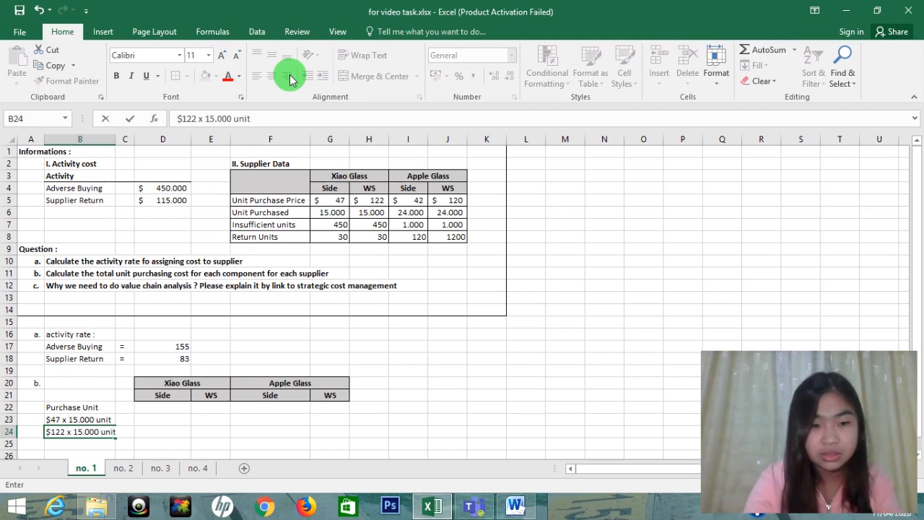
{"action": "key", "text": "Return"}
{"action": "type", "text": "$"}
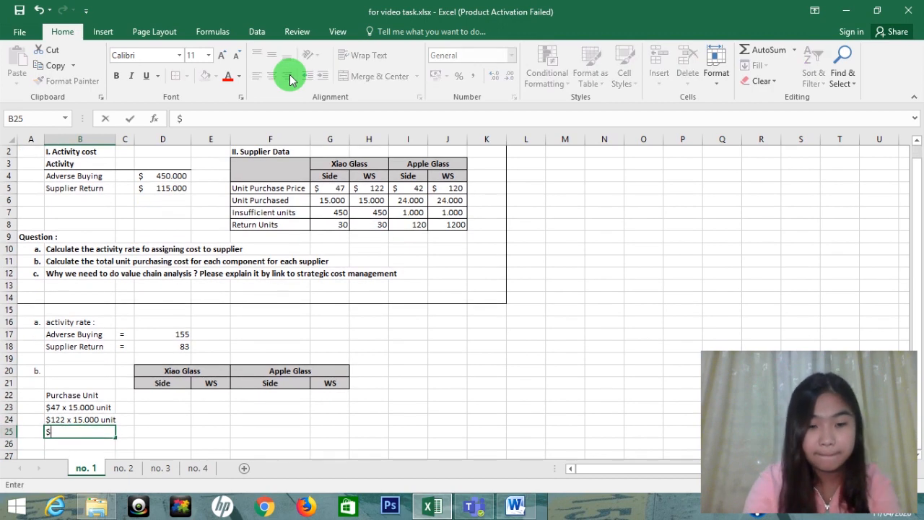
{"action": "type", "text": "42 x 15.000"}
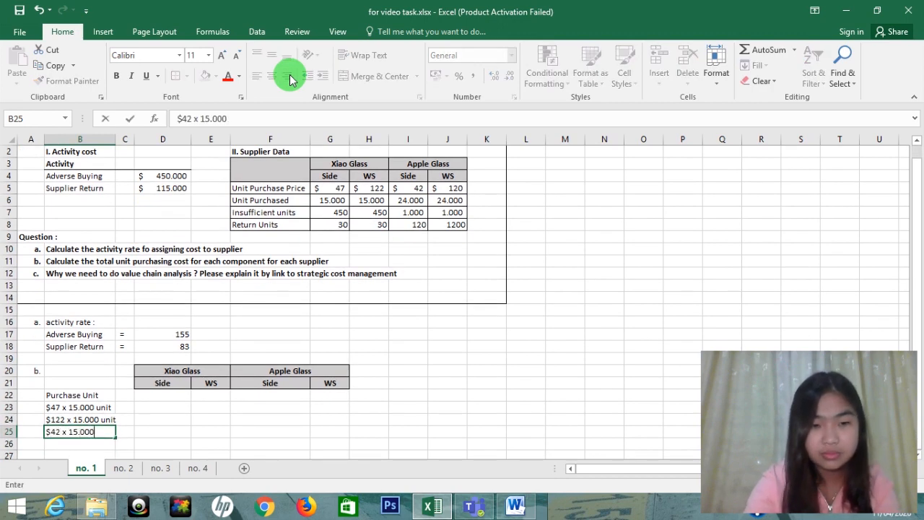
{"action": "type", "text": " unit"}
{"action": "key", "text": "Return"}
Step: Duplicate the B25 line into B26 and set the quantity in B25 to 24.000 units
{"action": "key", "text": "Up"}
{"action": "key", "text": "ctrl+c"}
{"action": "key", "text": "Down"}
{"action": "key", "text": "ctrl+v"}
{"action": "key", "text": "Up"}
{"action": "key", "text": "F2"}
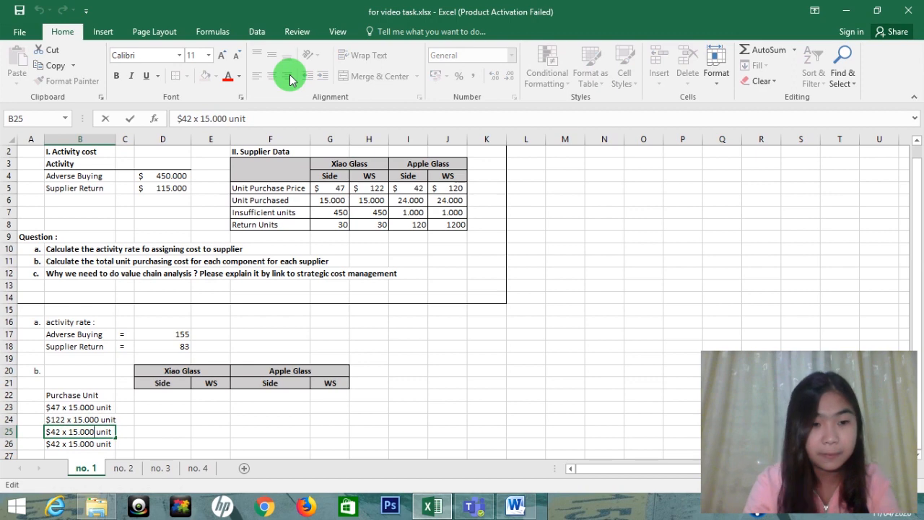
{"action": "key", "text": "Return"}
Step: Change the B26 line to "$120 x 24.000 unit"
{"action": "key", "text": "F2"}
{"action": "key", "text": "Left"}
{"action": "key", "text": "Left"}
{"action": "key", "text": "Left"}
{"action": "key", "text": "Left"}
{"action": "key", "text": "Left"}
{"action": "key", "text": "Left"}
{"action": "key", "text": "Left"}
{"action": "key", "text": "Left"}
{"action": "key", "text": "Left"}
{"action": "key", "text": "Left"}
{"action": "key", "text": "Left"}
{"action": "key", "text": "Left"}
{"action": "key", "text": "Left"}
{"action": "key", "text": "Left"}
{"action": "key", "text": "BackSpace"}
{"action": "key", "text": "BackSpace"}
{"action": "type", "text": "120"}
{"action": "key", "text": "Right"}
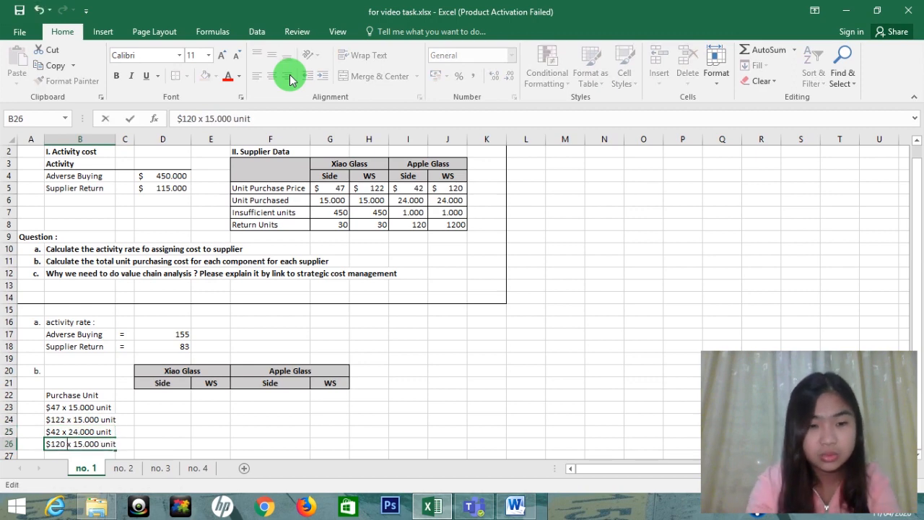
{"action": "key", "text": "Return"}
Step: Begin a formula in D23 for the Xiao Glass Side purchase cost
{"action": "key", "text": "Up"}
{"action": "key", "text": "Up"}
{"action": "key", "text": "Up"}
{"action": "key", "text": "Up"}
{"action": "key", "text": "Right"}
{"action": "key", "text": "Right"}
{"action": "type", "text": "="}
{"action": "key", "text": "Up"}
{"action": "key", "text": "Up"}
{"action": "key", "text": "Up"}
{"action": "key", "text": "Up"}
{"action": "key", "text": "Up"}
{"action": "key", "text": "Up"}
{"action": "key", "text": "Up"}
{"action": "key", "text": "Up"}
{"action": "key", "text": "Up"}
{"action": "key", "text": "Up"}
{"action": "key", "text": "Up"}
{"action": "key", "text": "Up"}
{"action": "key", "text": "Up"}
{"action": "key", "text": "Up"}
{"action": "key", "text": "Up"}
{"action": "key", "text": "Up"}
{"action": "key", "text": "Up"}
{"action": "key", "text": "Up"}
{"action": "key", "text": "Right"}
{"action": "key", "text": "Right"}
{"action": "key", "text": "Right"}
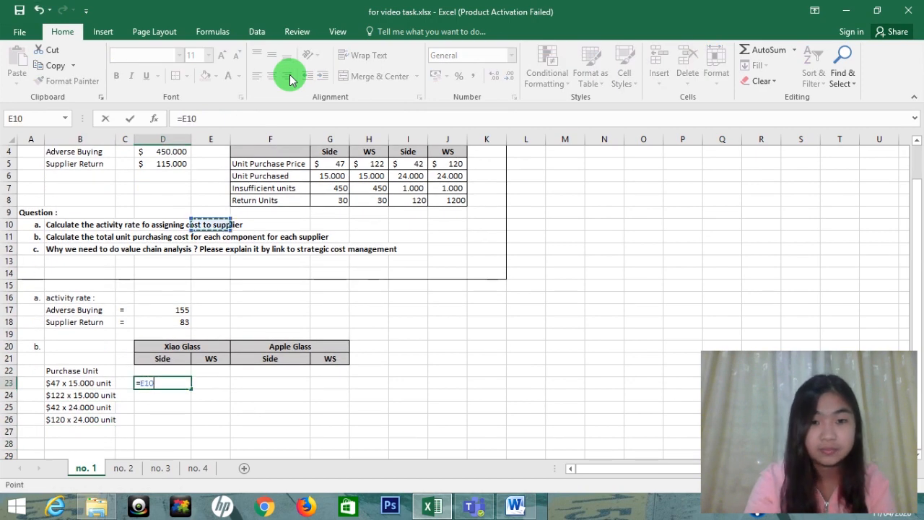
{"action": "type", "text": "x"}
{"action": "key", "text": "Left"}
{"action": "key", "text": "Right"}
{"action": "key", "text": "F2"}
{"action": "key", "text": "BackSpace"}
{"action": "key", "text": "BackSpace"}
{"action": "key", "text": "BackSpace"}
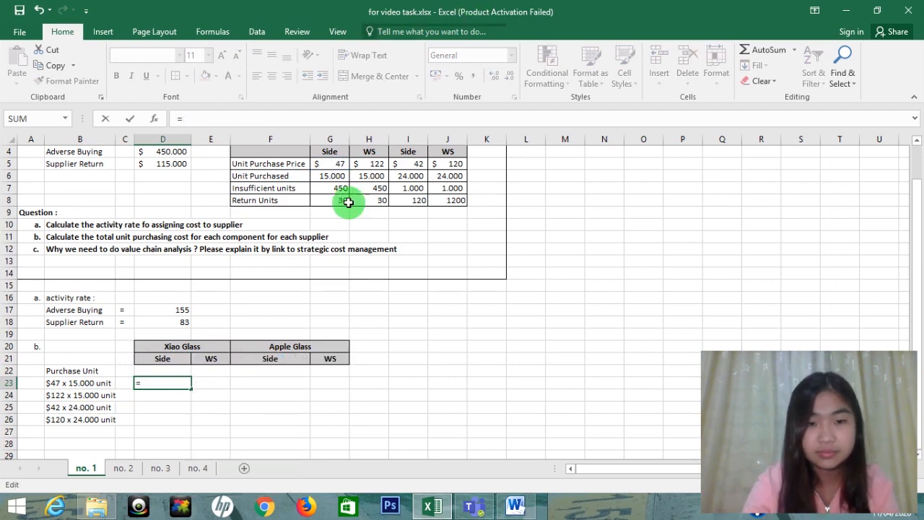
Step: Complete the D23 formula by multiplying the Xiao Glass Side unit purchase price in G5 by the units purchased in G6
{"action": "left_click", "coordinate": [333, 166]}
{"action": "type", "text": "*"}
{"action": "key", "text": "Up"}
{"action": "key", "text": "Up"}
{"action": "key", "text": "Up"}
{"action": "key", "text": "Up"}
{"action": "key", "text": "Up"}
{"action": "key", "text": "Up"}
{"action": "key", "text": "Up"}
{"action": "key", "text": "Up"}
{"action": "key", "text": "Up"}
{"action": "key", "text": "Up"}
{"action": "key", "text": "Up"}
{"action": "key", "text": "Up"}
{"action": "key", "text": "Up"}
{"action": "key", "text": "Up"}
{"action": "key", "text": "Up"}
{"action": "key", "text": "Up"}
{"action": "key", "text": "Up"}
{"action": "key", "text": "Up"}
{"action": "key", "text": "Right"}
{"action": "key", "text": "Right"}
{"action": "key", "text": "Right"}
{"action": "key", "text": "Down"}
{"action": "key", "text": "Tab"}
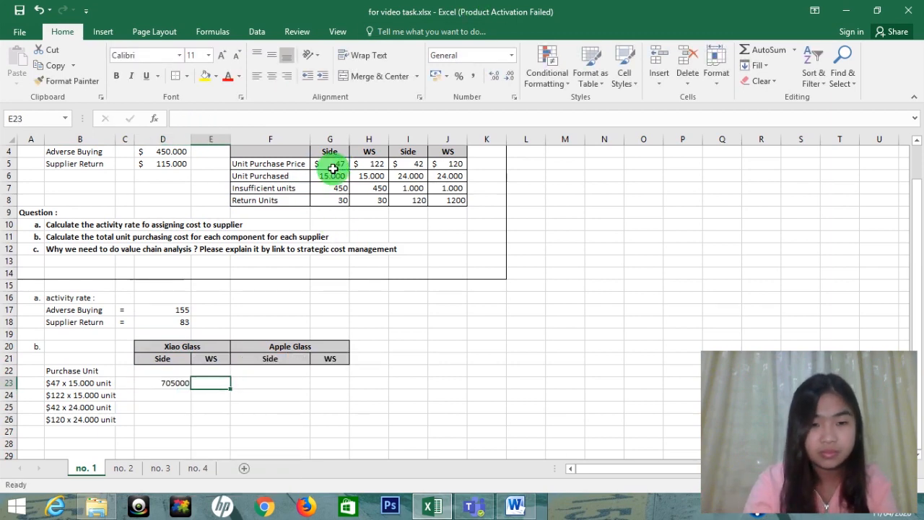
Step: Format the block from D23 across to column G and down below the listed rows as numbers with a thousands separator and no decimals
{"action": "key", "text": "Left"}
{"action": "key", "text": "Up"}
{"action": "key", "text": "Down"}
{"action": "key", "text": "shift+Right"}
{"action": "key", "text": "shift+Right"}
{"action": "key", "text": "shift+Right"}
{"action": "key", "text": "shift+Down"}
{"action": "key", "text": "shift+Down"}
{"action": "key", "text": "shift+Down"}
{"action": "key", "text": "shift+Down"}
{"action": "key", "text": "shift+Down"}
{"action": "key", "text": "shift+Down"}
{"action": "key", "text": "shift+Down"}
{"action": "key", "text": "shift+Down"}
{"action": "key", "text": "shift+Down"}
{"action": "key", "text": "shift+Down"}
{"action": "key", "text": "shift+Down"}
{"action": "key", "text": "shift+Down"}
{"action": "key", "text": "shift+Down"}
{"action": "key", "text": "shift+Down"}
{"action": "key", "text": "shift+Down"}
{"action": "key", "text": "shift+Down"}
{"action": "key", "text": "shift+Down"}
{"action": "key", "text": "shift+Down"}
{"action": "key", "text": "ctrl+shift+1"}
{"action": "key", "text": "Up"}
{"action": "key", "text": "Up"}
{"action": "key", "text": "Up"}
{"action": "key", "text": "Up"}
{"action": "key", "text": "Up"}
{"action": "key", "text": "Up"}
{"action": "key", "text": "Up"}
{"action": "key", "text": "Up"}
{"action": "key", "text": "Up"}
{"action": "key", "text": "Up"}
{"action": "key", "text": "Up"}
{"action": "key", "text": "Up"}
{"action": "key", "text": "Up"}
{"action": "key", "text": "Up"}
{"action": "key", "text": "Up"}
{"action": "key", "text": "Up"}
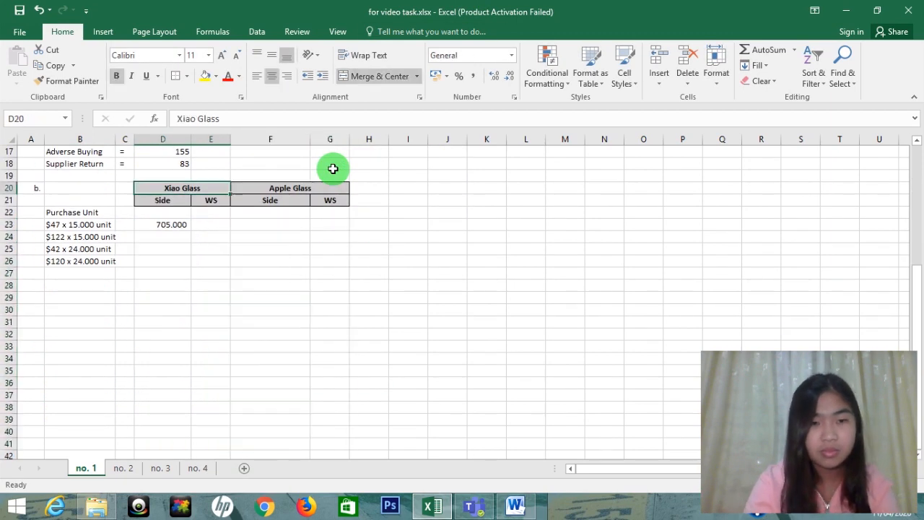
Step: In E24, calculate the Xiao Glass WS purchase cost by multiplying the unit purchase price in H5 by the units purchased in H6
{"action": "key", "text": "Down"}
{"action": "key", "text": "Down"}
{"action": "key", "text": "Down"}
{"action": "key", "text": "Down"}
{"action": "key", "text": "Down"}
{"action": "key", "text": "Down"}
{"action": "key", "text": "Down"}
{"action": "key", "text": "Right"}
{"action": "key", "text": "Down"}
{"action": "key", "text": "Down"}
{"action": "key", "text": "Down"}
{"action": "key", "text": "Down"}
{"action": "key", "text": "Down"}
{"action": "key", "text": "Down"}
{"action": "key", "text": "Down"}
{"action": "key", "text": "Down"}
{"action": "key", "text": "Down"}
{"action": "key", "text": "Down"}
{"action": "left_click_drag", "start_coordinate": [917, 219], "coordinate": [918, 167]}
{"action": "type", "text": "="}
{"action": "key", "text": "Up"}
{"action": "key", "text": "Up"}
{"action": "key", "text": "Up"}
{"action": "key", "text": "Up"}
{"action": "key", "text": "Up"}
{"action": "key", "text": "Up"}
{"action": "key", "text": "Up"}
{"action": "key", "text": "Up"}
{"action": "key", "text": "Up"}
{"action": "key", "text": "Up"}
{"action": "key", "text": "Up"}
{"action": "key", "text": "Up"}
{"action": "key", "text": "Up"}
{"action": "key", "text": "Up"}
{"action": "key", "text": "Up"}
{"action": "key", "text": "Up"}
{"action": "key", "text": "Up"}
{"action": "key", "text": "Up"}
{"action": "key", "text": "Up"}
{"action": "key", "text": "Up"}
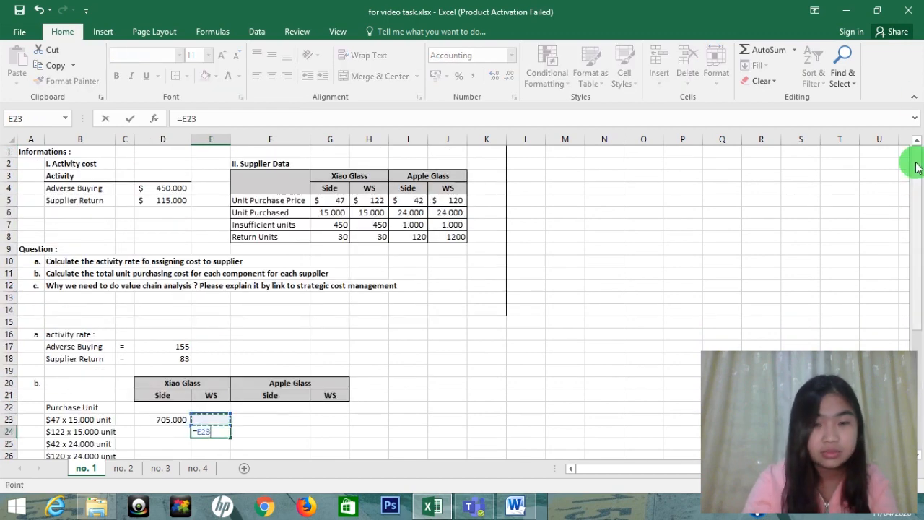
{"action": "key", "text": "Right"}
{"action": "key", "text": "Right"}
{"action": "key", "text": "Right"}
{"action": "key", "text": "Down"}
{"action": "key", "text": "Down"}
{"action": "key", "text": "Down"}
{"action": "key", "text": "Down"}
{"action": "key", "text": "Up"}
{"action": "type", "text": "*"}
{"action": "key", "text": "Up"}
{"action": "key", "text": "Up"}
{"action": "key", "text": "Up"}
{"action": "key", "text": "Up"}
{"action": "key", "text": "Up"}
{"action": "key", "text": "Up"}
{"action": "key", "text": "Up"}
{"action": "key", "text": "Up"}
{"action": "key", "text": "Up"}
{"action": "key", "text": "Up"}
{"action": "key", "text": "Up"}
{"action": "key", "text": "Up"}
{"action": "key", "text": "Up"}
{"action": "key", "text": "Up"}
{"action": "key", "text": "Up"}
{"action": "key", "text": "Up"}
{"action": "key", "text": "Up"}
{"action": "key", "text": "Up"}
{"action": "key", "text": "Right"}
{"action": "key", "text": "Right"}
{"action": "key", "text": "Right"}
{"action": "key", "text": "Tab"}
Step: In F25, calculate the Apple Glass Side purchase cost by multiplying the unit purchase price in I5 by the units purchased in I6
{"action": "key", "text": "Down"}
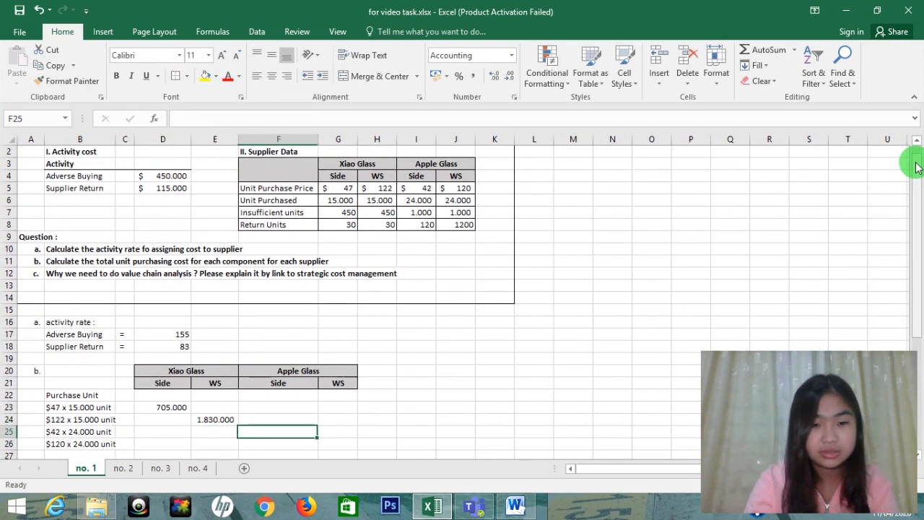
{"action": "type", "text": "="}
{"action": "key", "text": "Up"}
{"action": "key", "text": "Up"}
{"action": "key", "text": "Up"}
{"action": "key", "text": "Up"}
{"action": "key", "text": "Up"}
{"action": "key", "text": "Up"}
{"action": "key", "text": "Up"}
{"action": "key", "text": "Up"}
{"action": "key", "text": "Up"}
{"action": "key", "text": "Up"}
{"action": "key", "text": "Up"}
{"action": "key", "text": "Up"}
{"action": "key", "text": "Up"}
{"action": "key", "text": "Up"}
{"action": "key", "text": "Up"}
{"action": "key", "text": "Up"}
{"action": "key", "text": "Up"}
{"action": "key", "text": "Up"}
{"action": "key", "text": "Up"}
{"action": "key", "text": "Up"}
{"action": "key", "text": "Right"}
{"action": "key", "text": "Right"}
{"action": "key", "text": "Right"}
{"action": "type", "text": "*"}
{"action": "key", "text": "Up"}
{"action": "key", "text": "Up"}
{"action": "key", "text": "Up"}
{"action": "key", "text": "Up"}
{"action": "key", "text": "Up"}
{"action": "key", "text": "Up"}
{"action": "key", "text": "Up"}
{"action": "key", "text": "Up"}
{"action": "key", "text": "Up"}
{"action": "key", "text": "Up"}
{"action": "key", "text": "Up"}
{"action": "key", "text": "Up"}
{"action": "key", "text": "Up"}
{"action": "key", "text": "Up"}
{"action": "key", "text": "Up"}
{"action": "key", "text": "Up"}
{"action": "key", "text": "Up"}
{"action": "key", "text": "Up"}
{"action": "key", "text": "Up"}
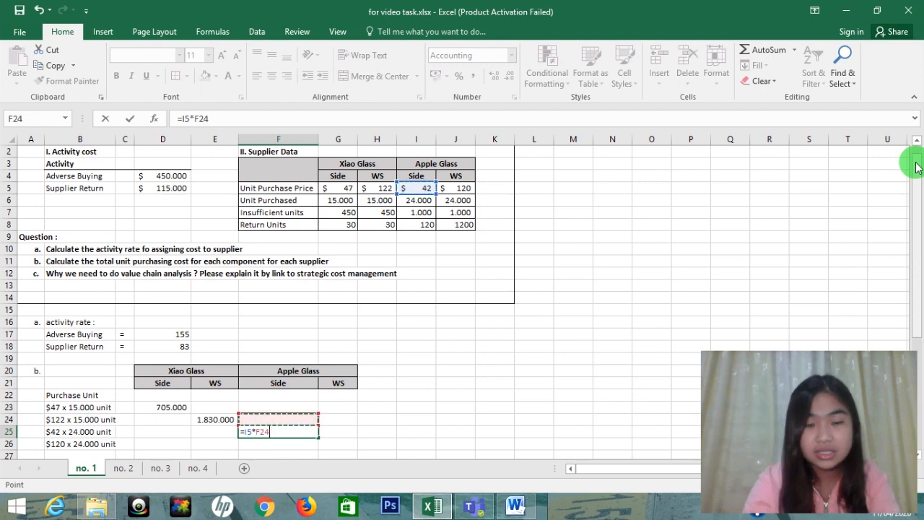
{"action": "key", "text": "Right"}
{"action": "key", "text": "Right"}
{"action": "key", "text": "Right"}
{"action": "key", "text": "Tab"}
Step: In G26, calculate the Apple Glass WS purchase cost by multiplying the unit purchase price in J5 by the units purchased in J6
{"action": "key", "text": "Down"}
{"action": "type", "text": "="}
{"action": "key", "text": "Up"}
{"action": "key", "text": "Up"}
{"action": "key", "text": "Up"}
{"action": "key", "text": "Up"}
{"action": "key", "text": "Up"}
{"action": "key", "text": "Up"}
{"action": "key", "text": "Up"}
{"action": "key", "text": "Up"}
{"action": "key", "text": "Up"}
{"action": "key", "text": "Up"}
{"action": "key", "text": "Up"}
{"action": "key", "text": "Up"}
{"action": "key", "text": "Up"}
{"action": "key", "text": "Up"}
{"action": "key", "text": "Up"}
{"action": "key", "text": "Up"}
{"action": "key", "text": "Up"}
{"action": "key", "text": "Up"}
{"action": "key", "text": "Up"}
{"action": "key", "text": "Up"}
{"action": "key", "text": "Right"}
{"action": "key", "text": "Right"}
{"action": "key", "text": "Right"}
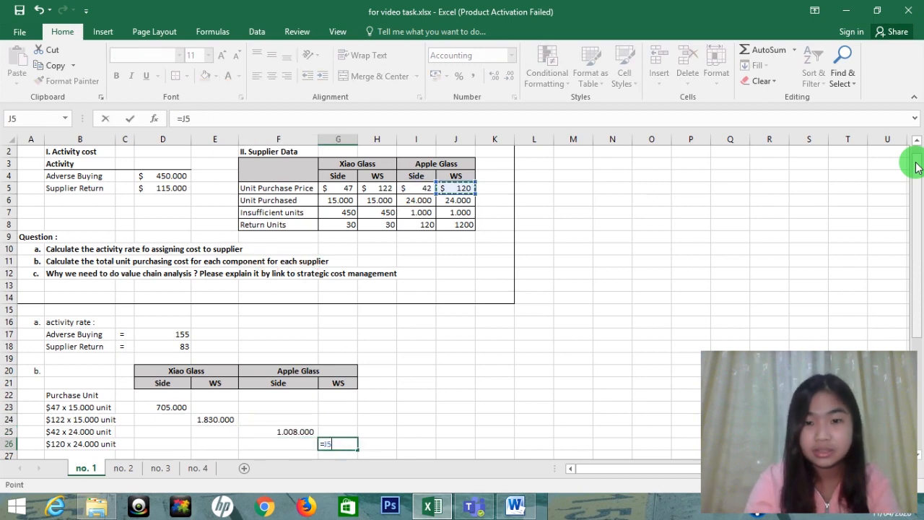
{"action": "type", "text": "*"}
{"action": "key", "text": "Up"}
{"action": "key", "text": "Up"}
{"action": "key", "text": "Up"}
{"action": "key", "text": "Up"}
{"action": "key", "text": "Up"}
{"action": "key", "text": "Up"}
{"action": "key", "text": "Up"}
{"action": "key", "text": "Up"}
{"action": "key", "text": "Up"}
{"action": "key", "text": "Up"}
{"action": "key", "text": "Up"}
{"action": "key", "text": "Up"}
{"action": "key", "text": "Up"}
{"action": "key", "text": "Up"}
{"action": "key", "text": "Up"}
{"action": "key", "text": "Up"}
{"action": "key", "text": "Up"}
{"action": "key", "text": "Up"}
{"action": "key", "text": "Up"}
{"action": "key", "text": "Up"}
{"action": "key", "text": "Right"}
{"action": "key", "text": "Right"}
{"action": "key", "text": "Right"}
{"action": "key", "text": "Return"}
Step: Enter the heading Adverse Buying in B28, leaving one blank row below the purchase unit list
{"action": "key", "text": "Down"}
{"action": "key", "text": "Left"}
{"action": "key", "text": "Left"}
{"action": "key", "text": "Left"}
{"action": "key", "text": "Left"}
{"action": "key", "text": "Up"}
{"action": "key", "text": "Up"}
{"action": "key", "text": "Up"}
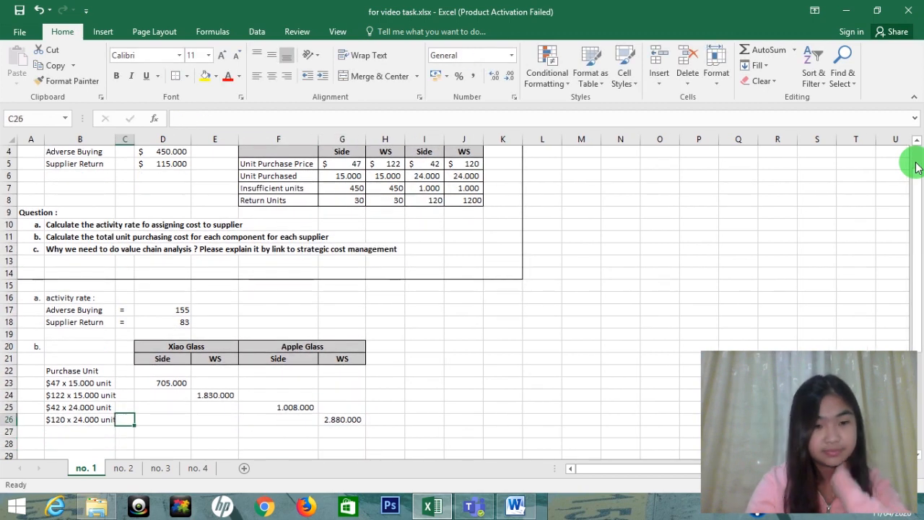
{"action": "key", "text": "Right"}
{"action": "key", "text": "Down"}
{"action": "key", "text": "Down"}
{"action": "key", "text": "Down"}
{"action": "key", "text": "Up"}
{"action": "key", "text": "Right"}
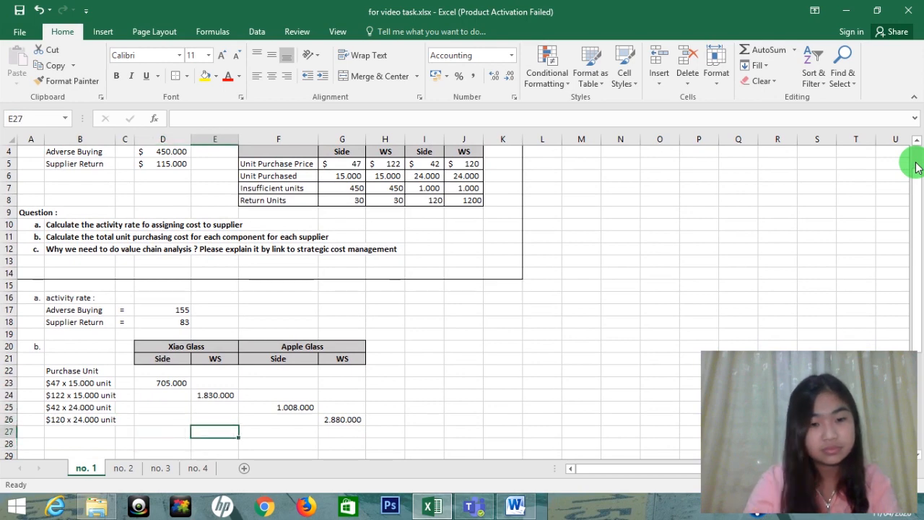
{"action": "key", "text": "Left"}
{"action": "key", "text": "Down"}
{"action": "key", "text": "Down"}
{"action": "key", "text": "Left"}
{"action": "key", "text": "Left"}
{"action": "key", "text": "Up"}
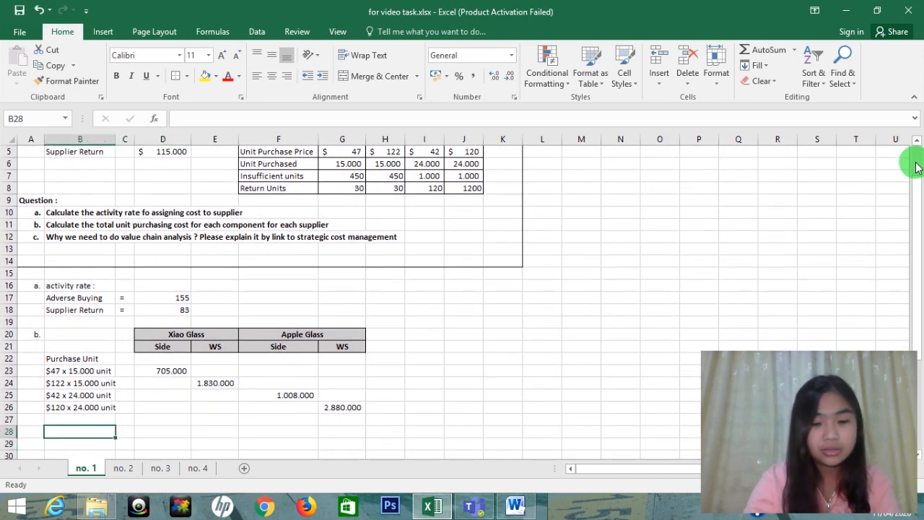
{"action": "type", "text": "Adverse"}
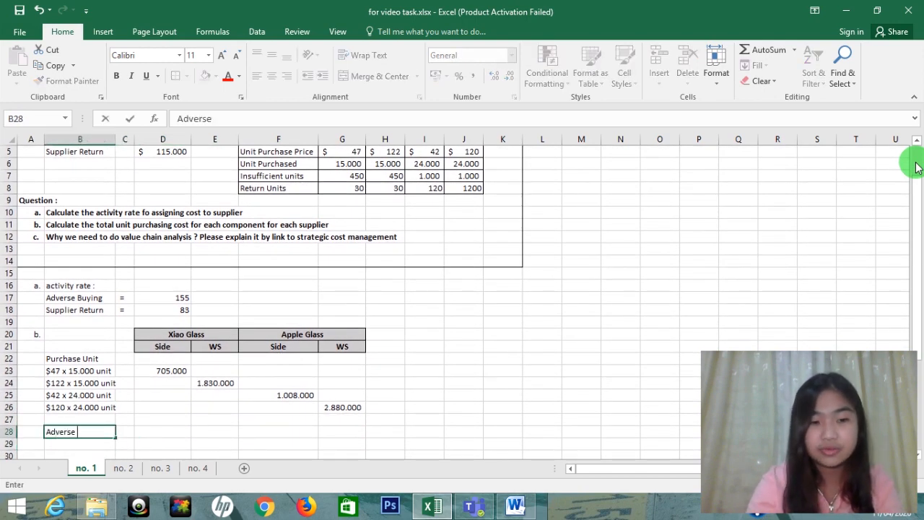
{"action": "type", "text": " Buying"}
{"action": "key", "text": "Return"}
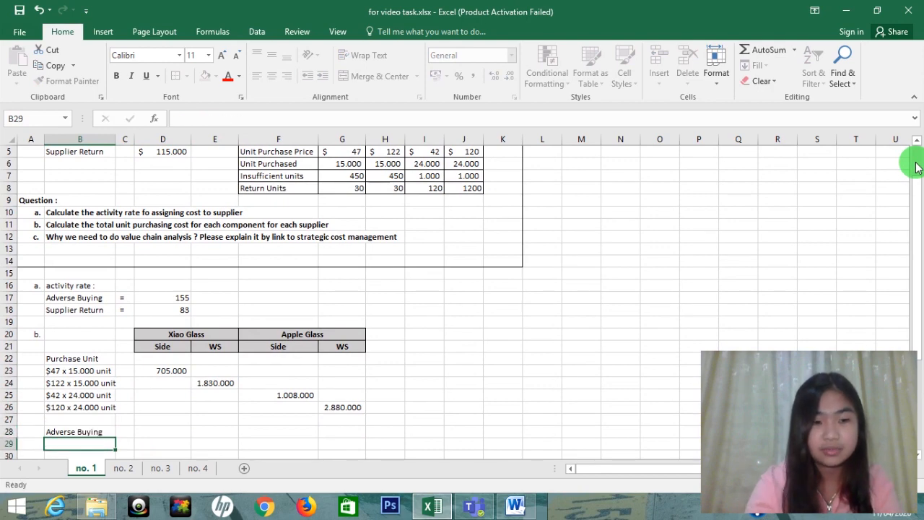
Step: Examine the activity costs and the insufficient units of each supplier's components in the information tables
{"action": "key", "text": "Up"}
{"action": "key", "text": "Down"}
{"action": "key", "text": "Right"}
{"action": "key", "text": "Up"}
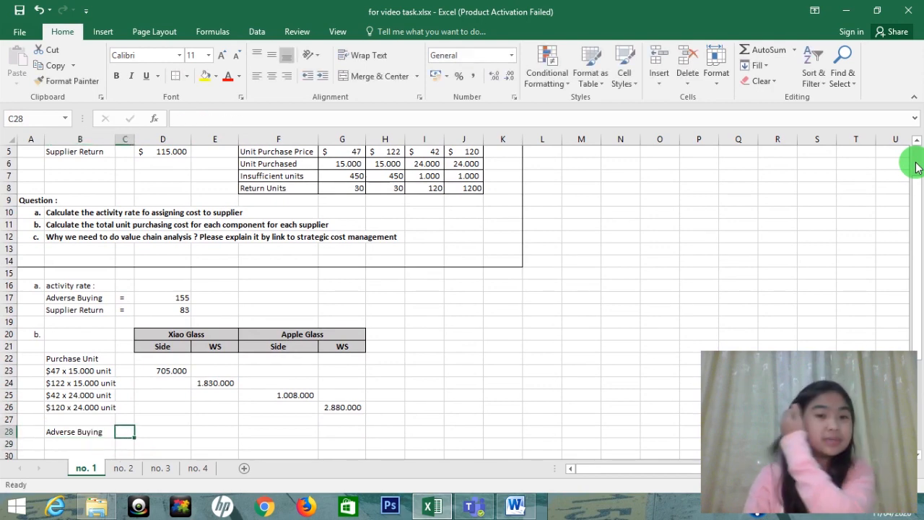
{"action": "key", "text": "Right"}
{"action": "key", "text": "Up"}
{"action": "key", "text": "Up"}
{"action": "key", "text": "Up"}
{"action": "key", "text": "Up"}
{"action": "key", "text": "Up"}
{"action": "key", "text": "Up"}
{"action": "key", "text": "Up"}
{"action": "key", "text": "Up"}
{"action": "key", "text": "Up"}
{"action": "key", "text": "Up"}
{"action": "key", "text": "Up"}
{"action": "key", "text": "Up"}
{"action": "key", "text": "Up"}
{"action": "key", "text": "Up"}
{"action": "key", "text": "Up"}
{"action": "key", "text": "Up"}
{"action": "key", "text": "Up"}
{"action": "key", "text": "Up"}
{"action": "key", "text": "Up"}
{"action": "key", "text": "Up"}
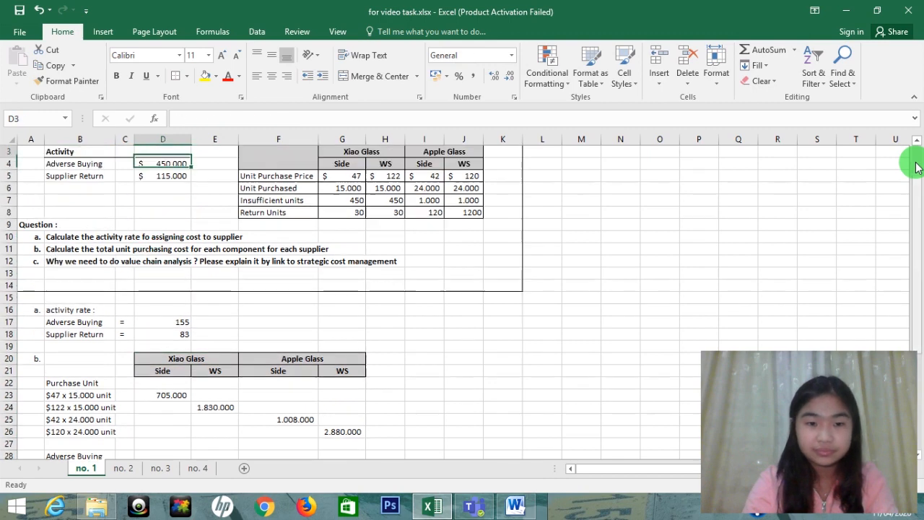
{"action": "key", "text": "Up"}
{"action": "key", "text": "Up"}
{"action": "key", "text": "Down"}
{"action": "key", "text": "Down"}
{"action": "key", "text": "Down"}
{"action": "key", "text": "Right"}
{"action": "key", "text": "Down"}
{"action": "key", "text": "Down"}
{"action": "key", "text": "Right"}
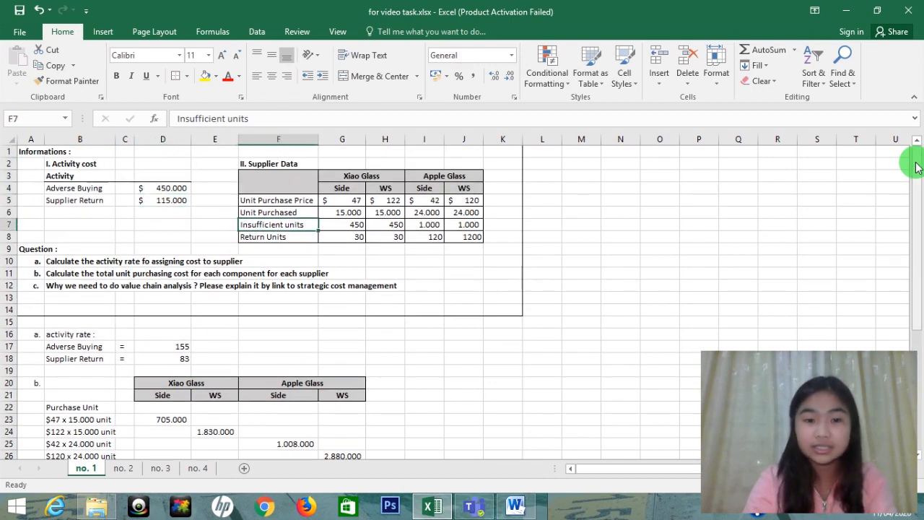
{"action": "key", "text": "Right"}
{"action": "key", "text": "shift+Right"}
{"action": "key", "text": "shift+Right"}
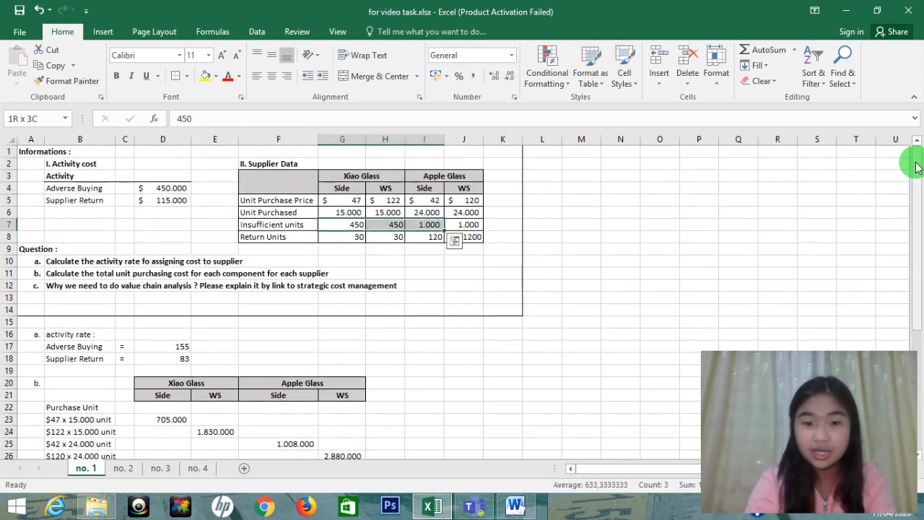
{"action": "key", "text": "shift+Left"}
Step: Enter the calculation label "$ 155 x 450" in B29 under the Adverse Buying heading
{"action": "key", "text": "Down"}
{"action": "key", "text": "Down"}
{"action": "key", "text": "Down"}
{"action": "key", "text": "Down"}
{"action": "key", "text": "Down"}
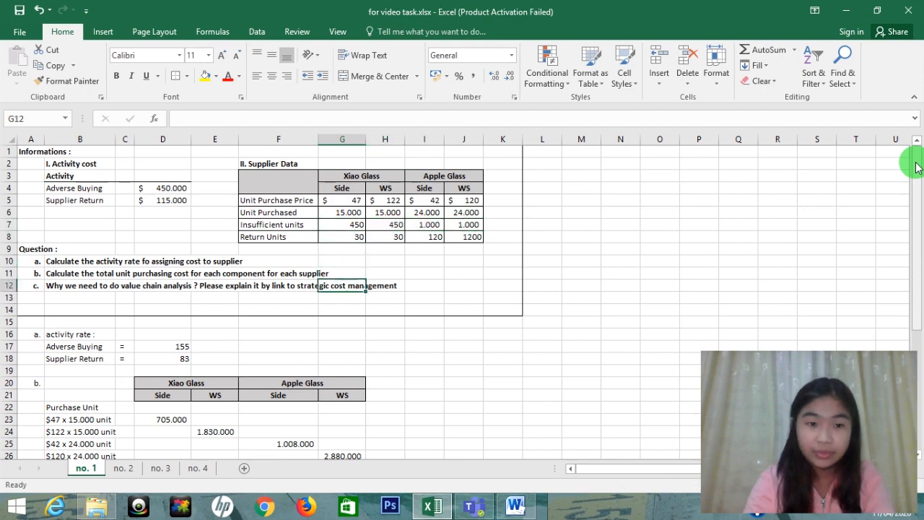
{"action": "key", "text": "Left"}
{"action": "key", "text": "Left"}
{"action": "key", "text": "Down"}
{"action": "key", "text": "Down"}
{"action": "key", "text": "Down"}
{"action": "key", "text": "Down"}
{"action": "key", "text": "Down"}
{"action": "key", "text": "Down"}
{"action": "key", "text": "Down"}
{"action": "key", "text": "Down"}
{"action": "key", "text": "Down"}
{"action": "key", "text": "Down"}
{"action": "key", "text": "Down"}
{"action": "key", "text": "Down"}
{"action": "key", "text": "Down"}
{"action": "key", "text": "Down"}
{"action": "key", "text": "Down"}
{"action": "key", "text": "Down"}
{"action": "key", "text": "Down"}
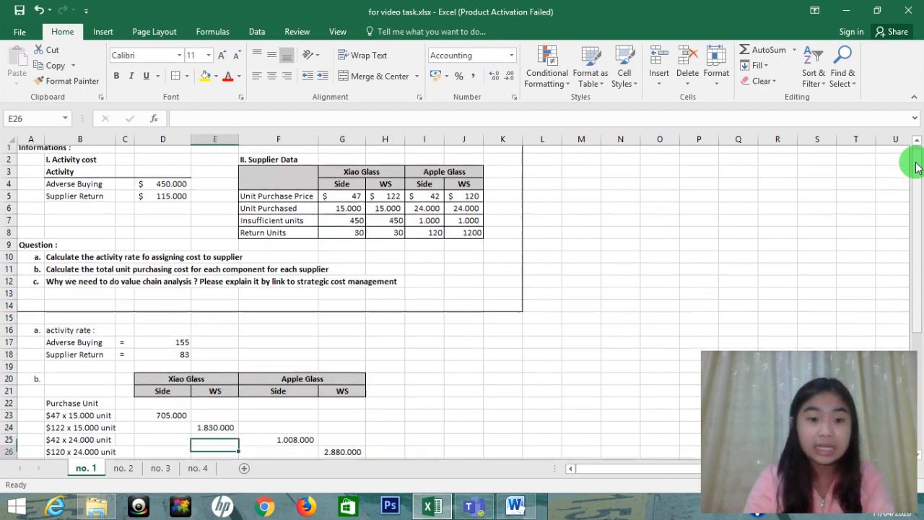
{"action": "key", "text": "Left"}
{"action": "key", "text": "Left"}
{"action": "key", "text": "Left"}
{"action": "key", "text": "Up"}
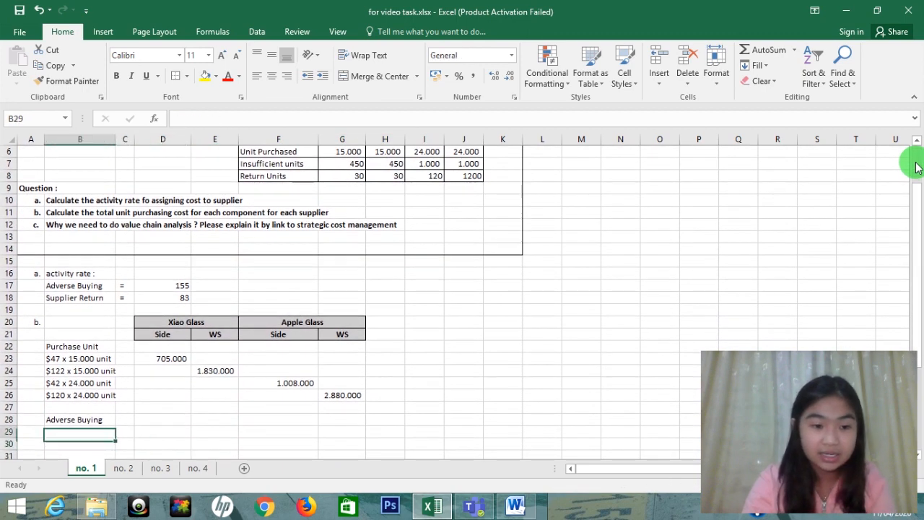
{"action": "type", "text": "S"}
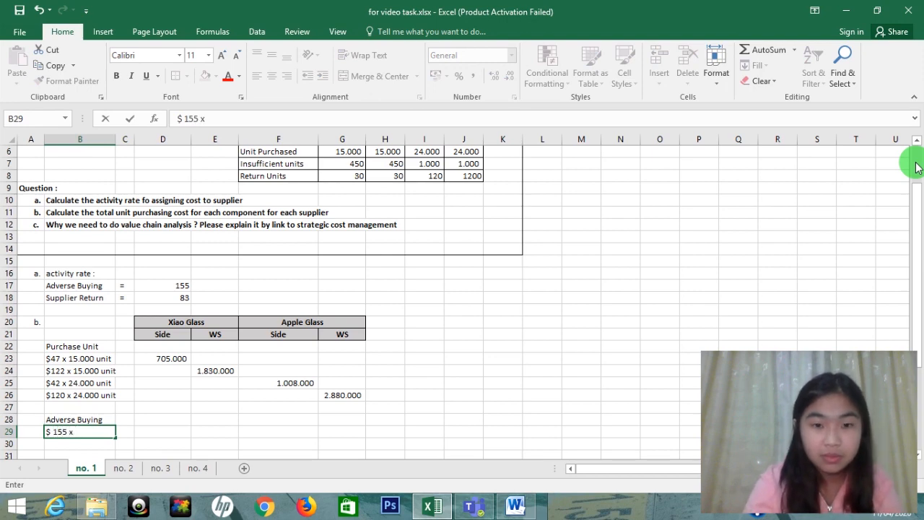
{"action": "type", "text": "155 x 450"}
{"action": "key", "text": "Return"}
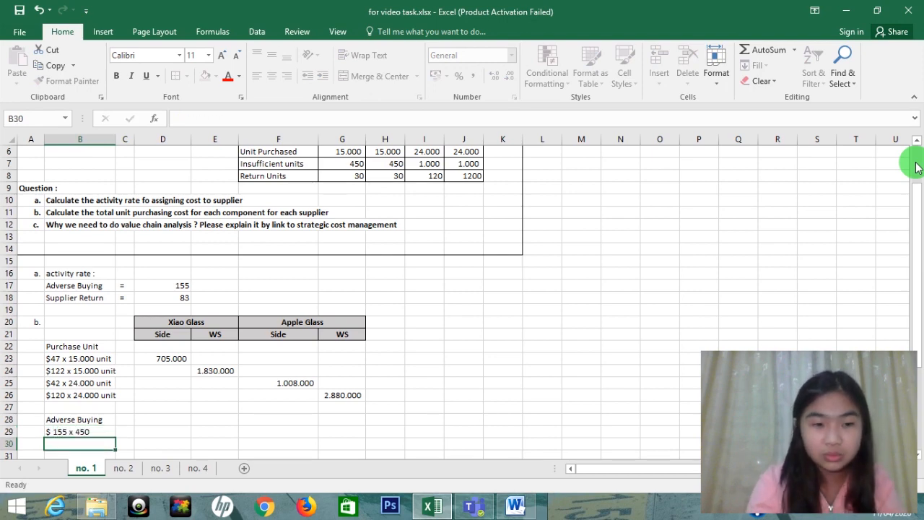
Step: Copy the calculation label "$ 155 x 450" from B29 into B30
{"action": "key", "text": "Up"}
{"action": "key", "text": "ctrl+c"}
{"action": "key", "text": "Down"}
{"action": "key", "text": "ctrl+v"}
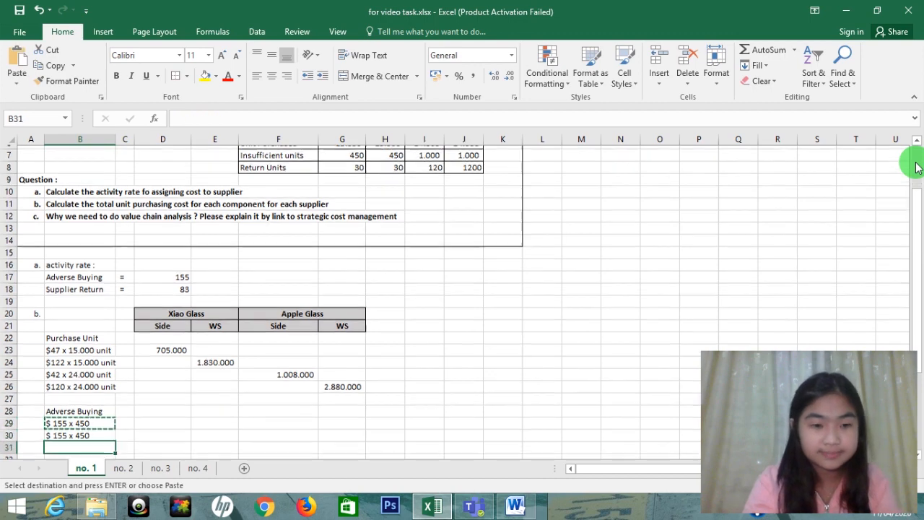
{"action": "key", "text": "Down"}
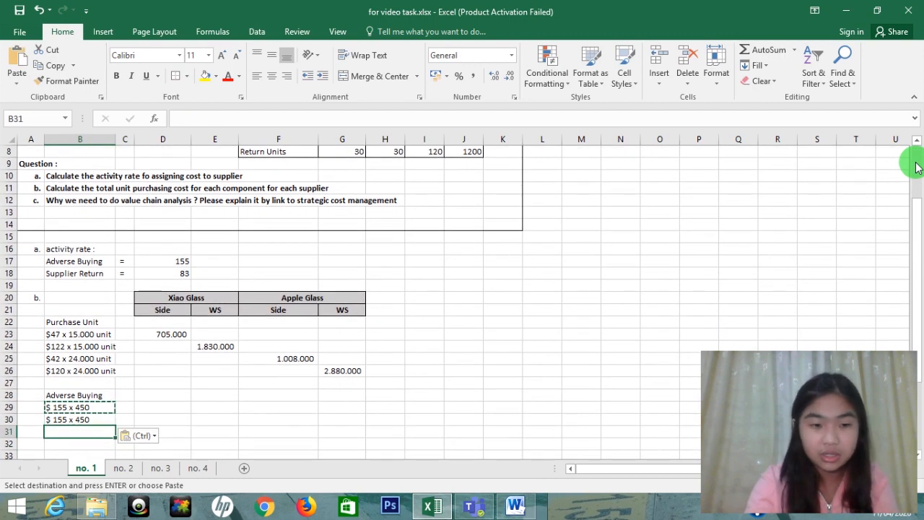
Step: Enter the calculation label "$ 155 x 1000" in B31 and copy it into B32
{"action": "key", "text": "F2"}
{"action": "key", "text": "ctrl+v"}
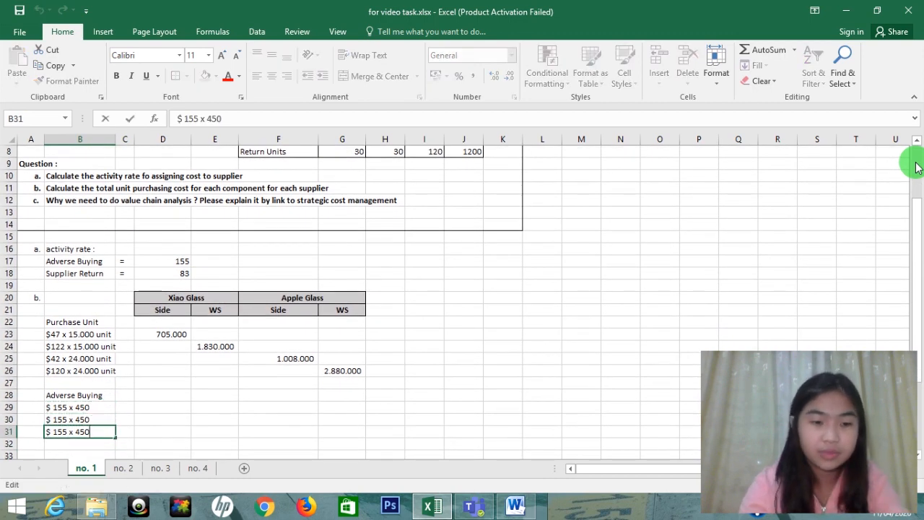
{"action": "key", "text": "Return"}
{"action": "key", "text": "Up"}
{"action": "key", "text": "ctrl+c"}
{"action": "key", "text": "Down"}
{"action": "key", "text": "ctrl+v"}
Step: In D29, calculate the Xiao Glass Side adverse buying cost by multiplying the activity rate in D17 by 450
{"action": "key", "text": "Up"}
{"action": "key", "text": "Right"}
{"action": "key", "text": "Right"}
{"action": "key", "text": "Up"}
{"action": "key", "text": "Up"}
{"action": "key", "text": "Up"}
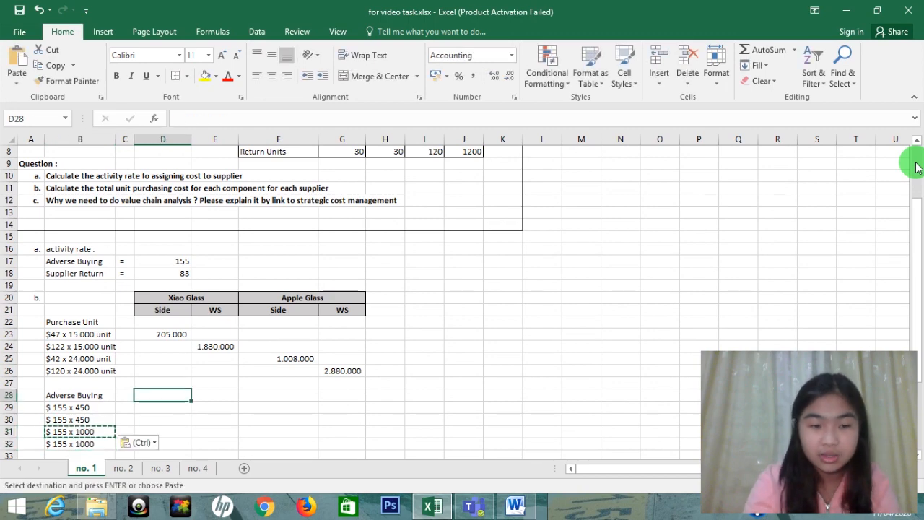
{"action": "key", "text": "Down"}
{"action": "key", "text": "Down"}
{"action": "key", "text": "Up"}
{"action": "type", "text": "="}
{"action": "key", "text": "Up"}
{"action": "key", "text": "Up"}
{"action": "key", "text": "Up"}
{"action": "key", "text": "Up"}
{"action": "key", "text": "Up"}
{"action": "key", "text": "Up"}
{"action": "key", "text": "Up"}
{"action": "key", "text": "Up"}
{"action": "key", "text": "Up"}
{"action": "key", "text": "Up"}
{"action": "key", "text": "Up"}
{"action": "key", "text": "Up"}
{"action": "key", "text": "Up"}
{"action": "key", "text": "Up"}
{"action": "key", "text": "Up"}
{"action": "key", "text": "Up"}
{"action": "key", "text": "Up"}
{"action": "key", "text": "Up"}
{"action": "key", "text": "Up"}
{"action": "key", "text": "Up"}
{"action": "key", "text": "Down"}
{"action": "key", "text": "Down"}
{"action": "key", "text": "Down"}
{"action": "key", "text": "Down"}
{"action": "key", "text": "Down"}
{"action": "key", "text": "Down"}
{"action": "key", "text": "Down"}
{"action": "key", "text": "Down"}
{"action": "key", "text": "Down"}
{"action": "key", "text": "Down"}
{"action": "key", "text": "Down"}
{"action": "key", "text": "Down"}
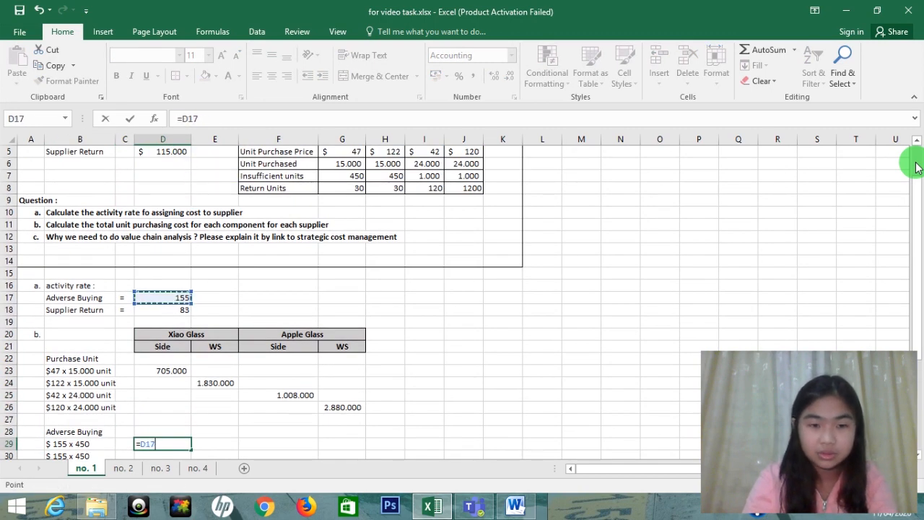
{"action": "type", "text": "*450"}
{"action": "key", "text": "Return"}
Step: In E30, calculate the Xiao Glass WS adverse buying cost by multiplying the activity rate in D17 by the insufficient units in G7
{"action": "key", "text": "Right"}
{"action": "type", "text": "="}
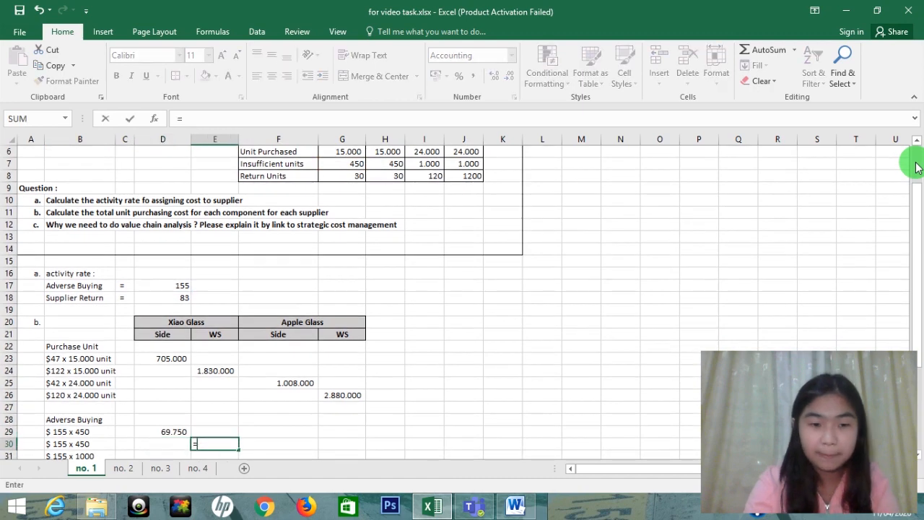
{"action": "key", "text": "Up"}
{"action": "key", "text": "Up"}
{"action": "key", "text": "Up"}
{"action": "key", "text": "Up"}
{"action": "key", "text": "Up"}
{"action": "key", "text": "Up"}
{"action": "key", "text": "Up"}
{"action": "key", "text": "Up"}
{"action": "key", "text": "Up"}
{"action": "key", "text": "Up"}
{"action": "key", "text": "Up"}
{"action": "key", "text": "Up"}
{"action": "key", "text": "Left"}
{"action": "key", "text": "Up"}
{"action": "type", "text": "*"}
{"action": "key", "text": "Right"}
{"action": "key", "text": "Up"}
{"action": "key", "text": "Up"}
{"action": "key", "text": "Up"}
{"action": "key", "text": "Up"}
{"action": "key", "text": "Up"}
{"action": "key", "text": "Up"}
{"action": "key", "text": "Up"}
{"action": "key", "text": "Up"}
{"action": "key", "text": "Up"}
{"action": "key", "text": "Up"}
{"action": "key", "text": "Up"}
{"action": "key", "text": "Up"}
{"action": "key", "text": "Up"}
{"action": "key", "text": "Up"}
{"action": "key", "text": "Up"}
{"action": "key", "text": "Up"}
{"action": "key", "text": "Up"}
{"action": "key", "text": "Up"}
{"action": "key", "text": "Up"}
{"action": "key", "text": "Up"}
{"action": "key", "text": "Up"}
{"action": "key", "text": "Right"}
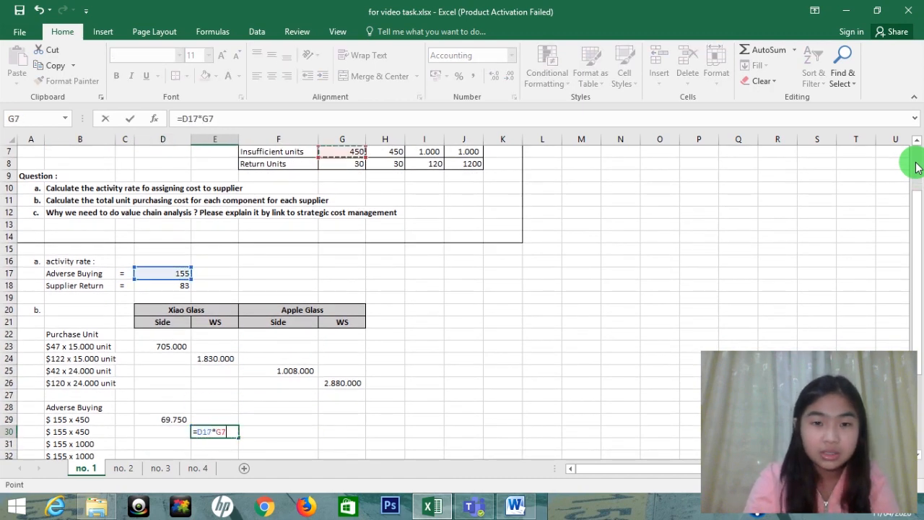
{"action": "key", "text": "Return"}
Step: In F31, calculate the Apple Glass Side adverse buying cost by multiplying the activity rate in D17 by the insufficient units in I7
{"action": "key", "text": "Right"}
{"action": "type", "text": "="}
{"action": "key", "text": "Left"}
{"action": "key", "text": "Up"}
{"action": "key", "text": "Left"}
{"action": "key", "text": "Up"}
{"action": "key", "text": "Up"}
{"action": "key", "text": "Up"}
{"action": "key", "text": "Up"}
{"action": "key", "text": "Up"}
{"action": "key", "text": "Up"}
{"action": "key", "text": "Up"}
{"action": "key", "text": "Up"}
{"action": "key", "text": "Up"}
{"action": "key", "text": "Up"}
{"action": "key", "text": "Up"}
{"action": "key", "text": "Up"}
{"action": "key", "text": "Up"}
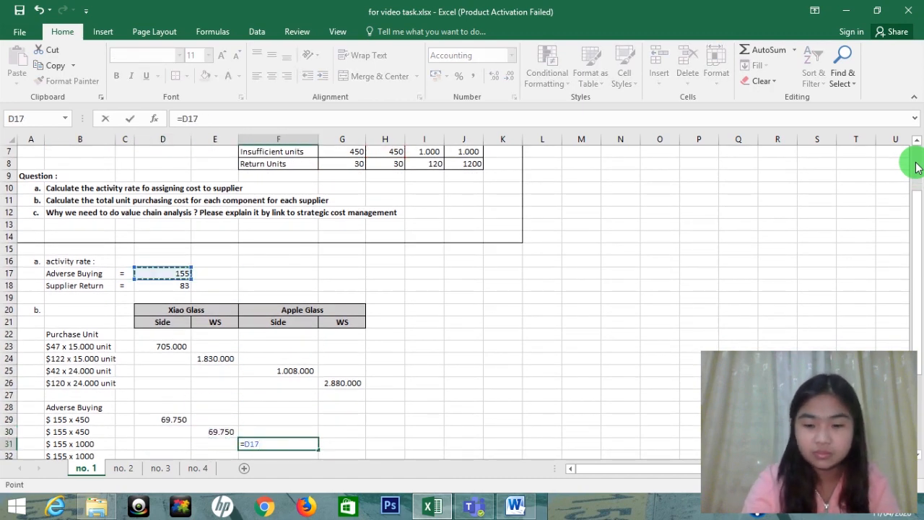
{"action": "type", "text": "*"}
{"action": "key", "text": "Right"}
{"action": "key", "text": "Up"}
{"action": "key", "text": "Up"}
{"action": "key", "text": "Up"}
{"action": "key", "text": "Up"}
{"action": "key", "text": "Up"}
{"action": "key", "text": "Up"}
{"action": "key", "text": "Up"}
{"action": "key", "text": "Up"}
{"action": "key", "text": "Up"}
{"action": "key", "text": "Up"}
{"action": "key", "text": "Up"}
{"action": "key", "text": "Up"}
{"action": "key", "text": "Up"}
{"action": "key", "text": "Up"}
{"action": "key", "text": "Up"}
{"action": "key", "text": "Up"}
{"action": "key", "text": "Up"}
{"action": "key", "text": "Up"}
{"action": "key", "text": "Up"}
{"action": "key", "text": "Up"}
{"action": "key", "text": "Up"}
{"action": "key", "text": "Up"}
{"action": "key", "text": "Up"}
{"action": "key", "text": "Up"}
{"action": "key", "text": "Right"}
{"action": "key", "text": "Right"}
{"action": "key", "text": "BackSpace"}
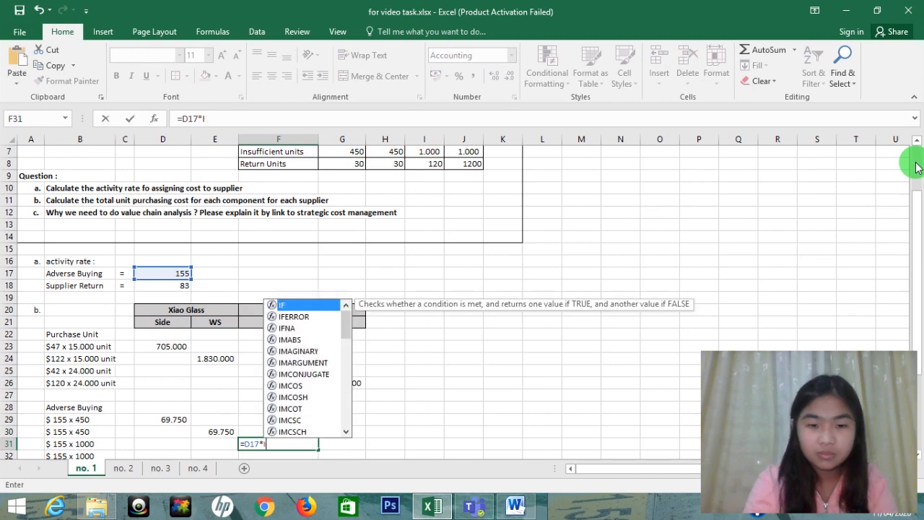
{"action": "type", "text": "7"}
{"action": "key", "text": "Return"}
{"action": "key", "text": "Right"}
{"action": "type", "text": "=E18*J8"}
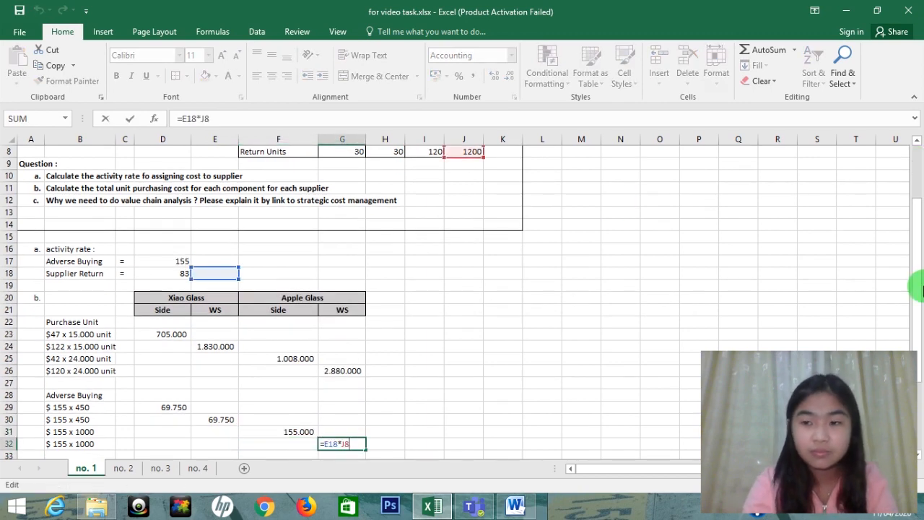
{"action": "scroll", "coordinate": [917, 278], "scroll_direction": "up", "scroll_amount": 1}
{"action": "left_click", "coordinate": [466, 151]}
Step: In G32, calculate the Apple Glass WS adverse buying cost by multiplying the activity rate in D17 by the 1000 insufficient WS units
{"action": "left_click", "coordinate": [346, 453]}
{"action": "type", "text": "="}
{"action": "key", "text": "Left"}
{"action": "key", "text": "Left"}
{"action": "key", "text": "Left"}
{"action": "key", "text": "Left"}
{"action": "key", "text": "Left"}
{"action": "key", "text": "Left"}
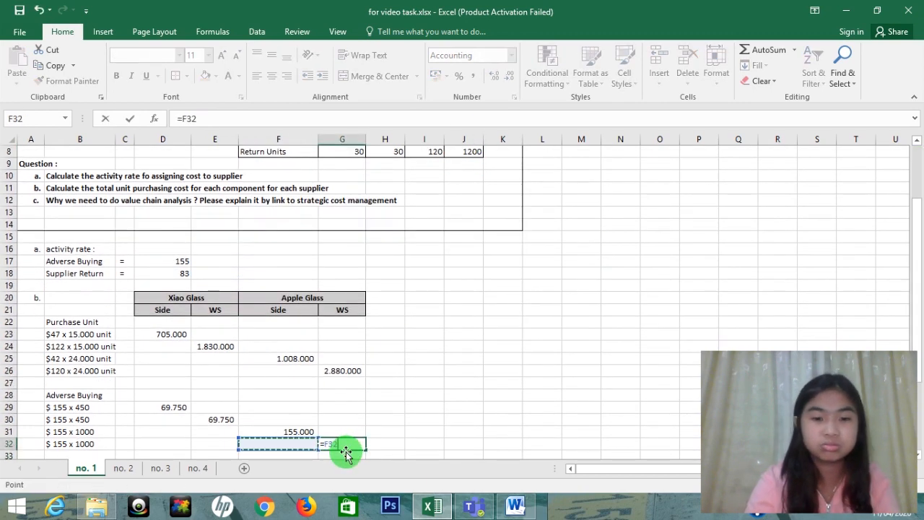
{"action": "key", "text": "Up"}
{"action": "key", "text": "Up"}
{"action": "key", "text": "Up"}
{"action": "key", "text": "Up"}
{"action": "key", "text": "Up"}
{"action": "key", "text": "Up"}
{"action": "key", "text": "Up"}
{"action": "key", "text": "Up"}
{"action": "key", "text": "Up"}
{"action": "key", "text": "Up"}
{"action": "key", "text": "Up"}
{"action": "key", "text": "Up"}
{"action": "key", "text": "Up"}
{"action": "key", "text": "Up"}
{"action": "key", "text": "Up"}
{"action": "key", "text": "Right"}
{"action": "key", "text": "Right"}
{"action": "key", "text": "Right"}
{"action": "type", "text": "*"}
{"action": "key", "text": "Right"}
{"action": "key", "text": "Right"}
{"action": "key", "text": "Right"}
{"action": "key", "text": "Right"}
{"action": "key", "text": "Right"}
{"action": "key", "text": "Right"}
{"action": "key", "text": "Right"}
{"action": "key", "text": "Up"}
{"action": "key", "text": "Up"}
{"action": "key", "text": "Up"}
{"action": "key", "text": "Up"}
{"action": "key", "text": "Up"}
{"action": "key", "text": "Up"}
{"action": "key", "text": "Up"}
{"action": "key", "text": "Up"}
{"action": "key", "text": "Up"}
{"action": "key", "text": "Up"}
{"action": "key", "text": "Up"}
{"action": "key", "text": "Up"}
{"action": "key", "text": "Up"}
{"action": "key", "text": "Up"}
{"action": "key", "text": "Up"}
{"action": "key", "text": "Up"}
{"action": "key", "text": "Up"}
{"action": "key", "text": "Up"}
{"action": "key", "text": "Up"}
{"action": "key", "text": "Up"}
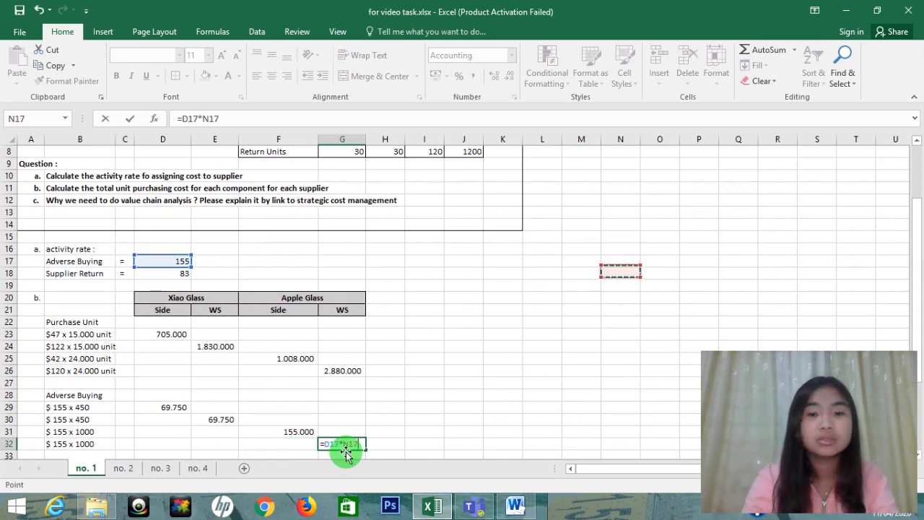
{"action": "key", "text": "Left"}
{"action": "key", "text": "Left"}
{"action": "key", "text": "Left"}
{"action": "key", "text": "Left"}
{"action": "key", "text": "Left"}
{"action": "key", "text": "Down"}
{"action": "key", "text": "Down"}
{"action": "key", "text": "Down"}
{"action": "key", "text": "Down"}
{"action": "key", "text": "Return"}
Step: Enter the section heading "Supplier Return" in B34, below the adverse buying rows
{"action": "key", "text": "Down"}
{"action": "key", "text": "Left"}
{"action": "key", "text": "Left"}
{"action": "key", "text": "Left"}
{"action": "key", "text": "Left"}
{"action": "key", "text": "Left"}
{"action": "key", "text": "Left"}
{"action": "key", "text": "Up"}
{"action": "key", "text": "Up"}
{"action": "key", "text": "Right"}
{"action": "key", "text": "Down"}
{"action": "key", "text": "Down"}
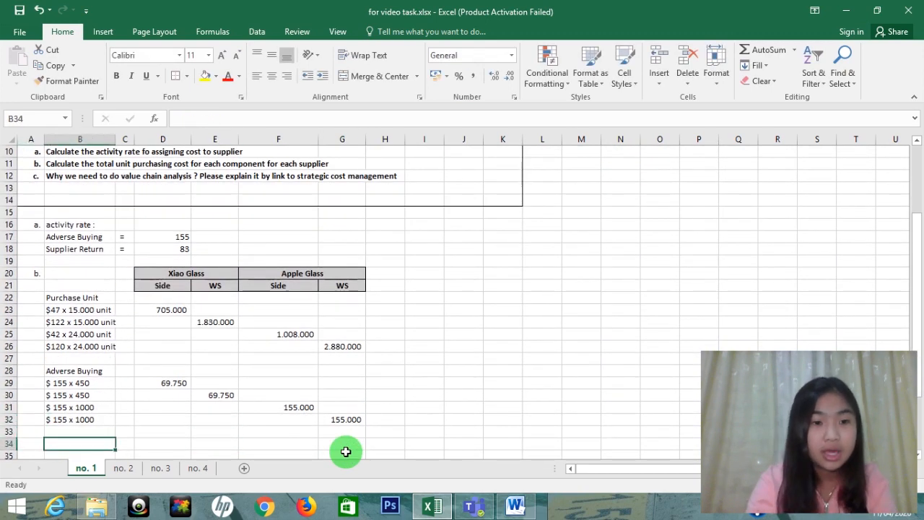
{"action": "type", "text": "Supp"}
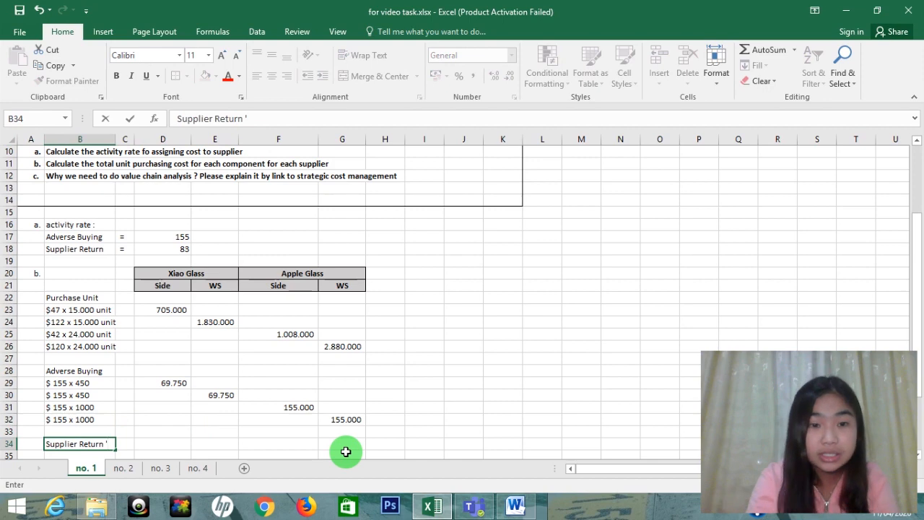
{"action": "type", "text": "lier Return '"}
{"action": "key", "text": "BackSpace"}
{"action": "key", "text": "Return"}
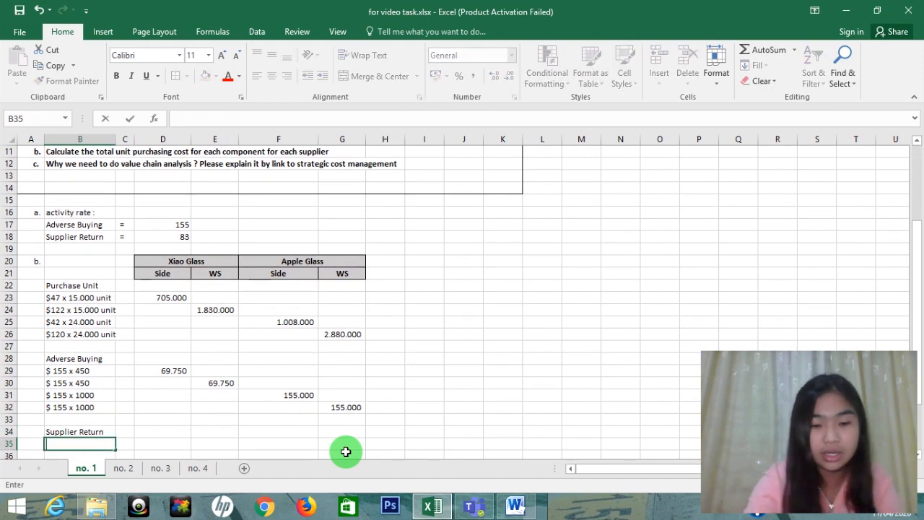
Step: Enter the calculation label "$ 83 x 30" in B35 under the Supplier Return heading
{"action": "type", "text": "$ 83"}
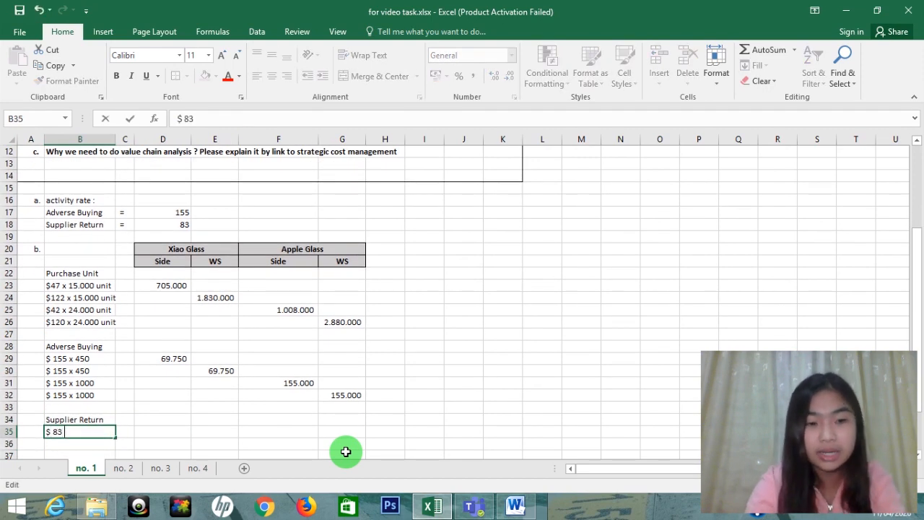
{"action": "left_click_drag", "start_coordinate": [913, 270], "coordinate": [918, 301]}
{"action": "type", "text": "83 x 30"}
{"action": "key", "text": "Return"}
Step: Check the return units of each supplier's components in row 8 of the exercise data
{"action": "key", "text": "Up"}
{"action": "key", "text": "Up"}
{"action": "key", "text": "Up"}
{"action": "key", "text": "Up"}
{"action": "key", "text": "Up"}
{"action": "key", "text": "Up"}
{"action": "key", "text": "Up"}
{"action": "key", "text": "Up"}
{"action": "key", "text": "Up"}
{"action": "key", "text": "Up"}
{"action": "key", "text": "Up"}
{"action": "key", "text": "Up"}
{"action": "key", "text": "Up"}
{"action": "key", "text": "Up"}
{"action": "key", "text": "Up"}
{"action": "key", "text": "Up"}
{"action": "key", "text": "Up"}
{"action": "key", "text": "Up"}
{"action": "key", "text": "Up"}
{"action": "key", "text": "Up"}
{"action": "key", "text": "Up"}
{"action": "key", "text": "Right"}
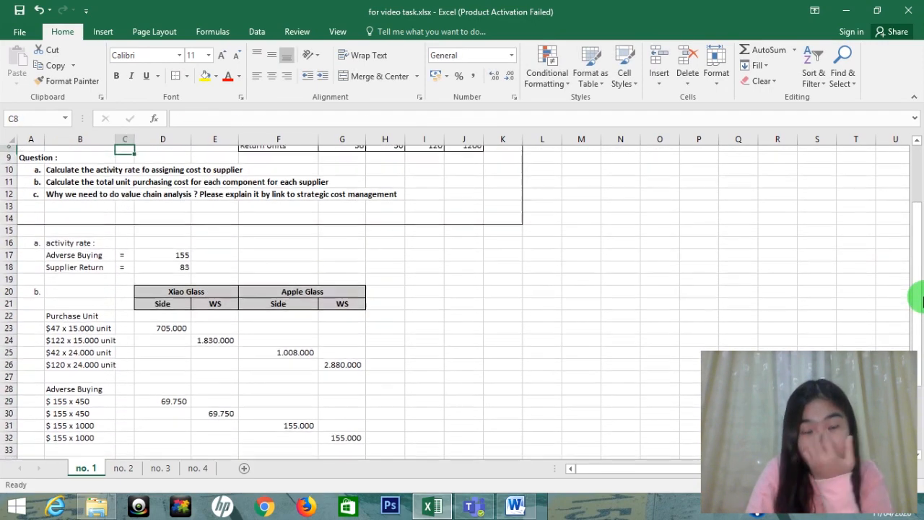
{"action": "key", "text": "Up"}
{"action": "key", "text": "Down"}
{"action": "key", "text": "Down"}
{"action": "key", "text": "Right"}
{"action": "key", "text": "Right"}
{"action": "key", "text": "Down"}
{"action": "key", "text": "Down"}
{"action": "key", "text": "Down"}
{"action": "key", "text": "Down"}
{"action": "key", "text": "Down"}
{"action": "key", "text": "Down"}
{"action": "key", "text": "Down"}
{"action": "key", "text": "Down"}
{"action": "key", "text": "Down"}
{"action": "key", "text": "Down"}
{"action": "key", "text": "Down"}
{"action": "key", "text": "Down"}
{"action": "key", "text": "Down"}
{"action": "key", "text": "Down"}
{"action": "key", "text": "Down"}
{"action": "key", "text": "Down"}
{"action": "key", "text": "Down"}
{"action": "key", "text": "Down"}
{"action": "key", "text": "Down"}
{"action": "key", "text": "Down"}
Step: Copy the "$ 83 x 30" label from B35 into B36, B37 and B38
{"action": "key", "text": "Left"}
{"action": "key", "text": "Left"}
{"action": "key", "text": "Left"}
{"action": "key", "text": "Up"}
{"action": "key", "text": "Up"}
{"action": "key", "text": "ctrl+c"}
{"action": "key", "text": "Down"}
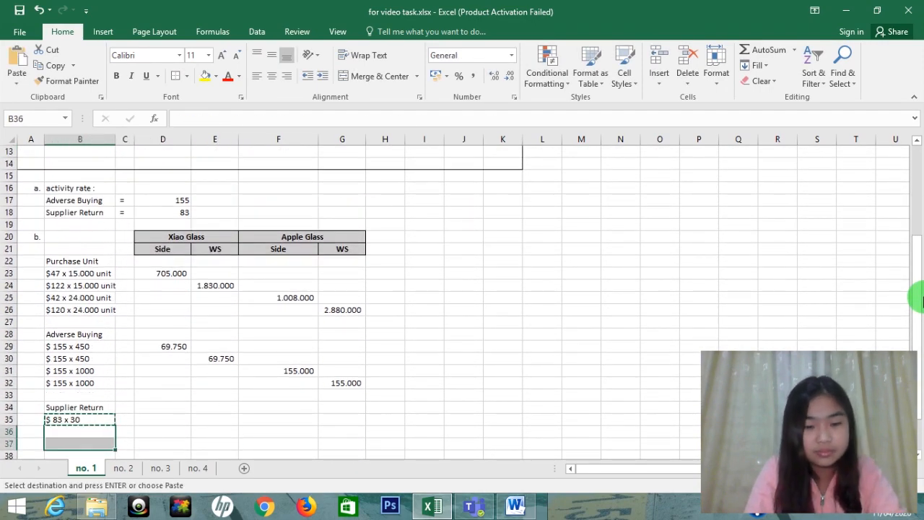
{"action": "key", "text": "ctrl+v"}
{"action": "key", "text": "Down"}
{"action": "key", "text": "ctrl+v"}
{"action": "key", "text": "Down"}
{"action": "key", "text": "ctrl+v"}
Step: Change the supplier return label in B37 to "$ 83 x 120" and the one in B38 to "$ 83 x 1200"
{"action": "key", "text": "Up"}
{"action": "key", "text": "F2"}
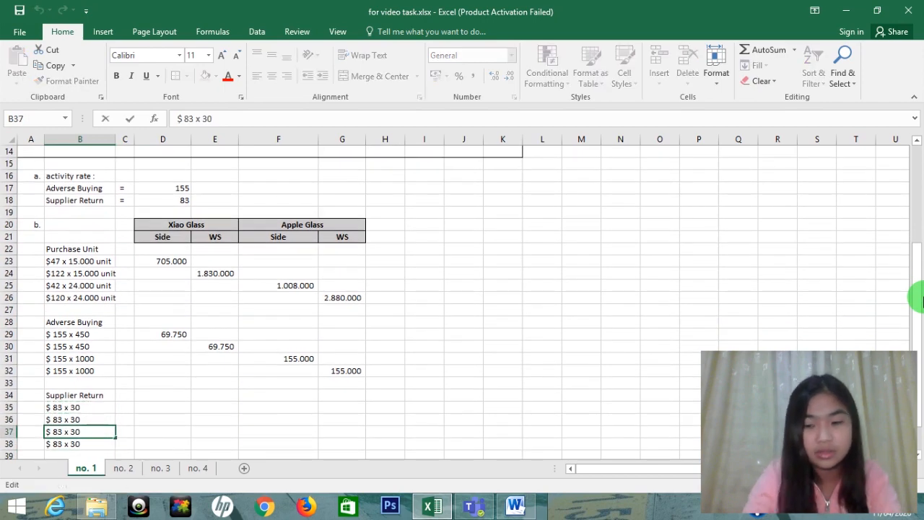
{"action": "type", "text": "129"}
{"action": "key", "text": "BackSpace"}
{"action": "type", "text": "0"}
{"action": "key", "text": "Return"}
{"action": "key", "text": "F2"}
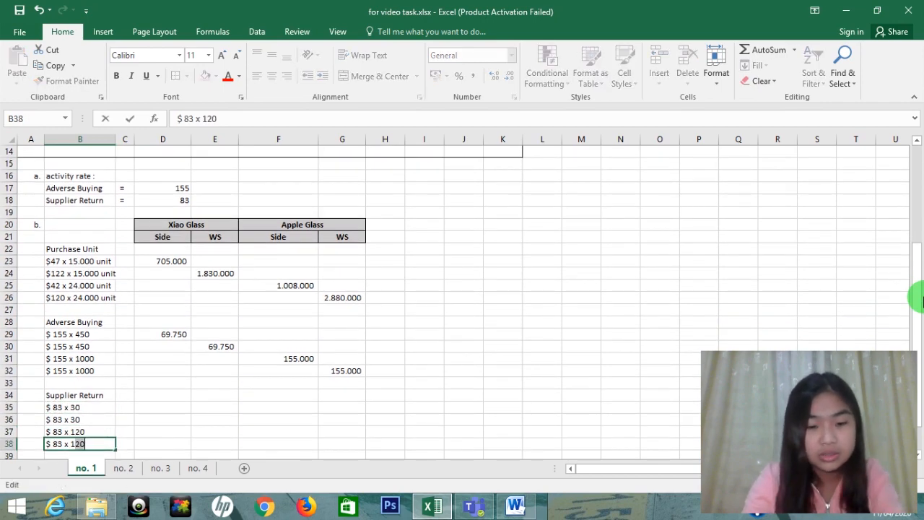
{"action": "type", "text": "0"}
{"action": "key", "text": "Return"}
Step: Enter a formula in D35 multiplying the supplier return rate in D18 by the return units in G8
{"action": "key", "text": "Right"}
{"action": "key", "text": "Right"}
{"action": "key", "text": "Up"}
{"action": "key", "text": "Up"}
{"action": "key", "text": "Up"}
{"action": "key", "text": "Up"}
{"action": "type", "text": "="}
{"action": "key", "text": "Up"}
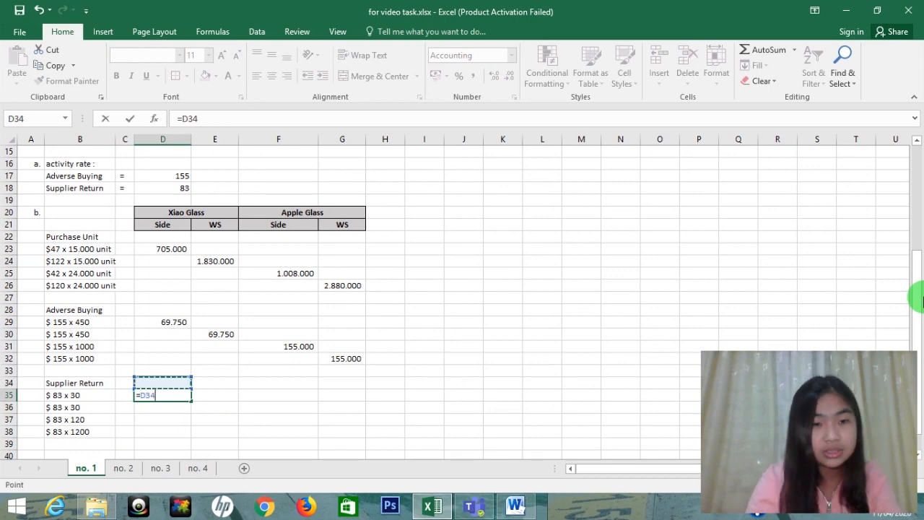
{"action": "key", "text": "Up"}
{"action": "key", "text": "Up"}
{"action": "key", "text": "Up"}
{"action": "key", "text": "Up"}
{"action": "key", "text": "Up"}
{"action": "key", "text": "Up"}
{"action": "key", "text": "Up"}
{"action": "key", "text": "Up"}
{"action": "key", "text": "Up"}
{"action": "key", "text": "Up"}
{"action": "key", "text": "Up"}
{"action": "key", "text": "Up"}
{"action": "key", "text": "Up"}
{"action": "key", "text": "Up"}
{"action": "key", "text": "Up"}
{"action": "key", "text": "Up"}
{"action": "type", "text": "*"}
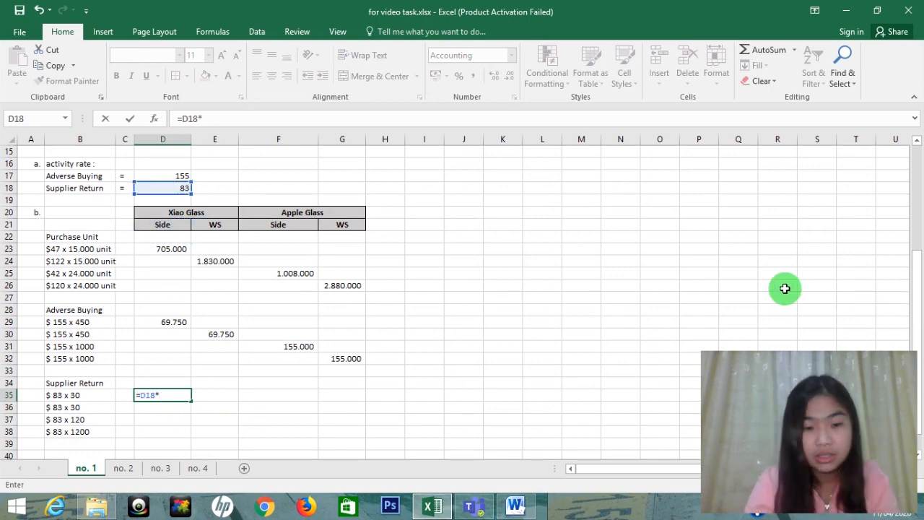
{"action": "scroll", "coordinate": [908, 256], "scroll_direction": "up", "scroll_amount": 3}
{"action": "type", "text": "30"}
{"action": "key", "text": "Return"}
{"action": "scroll", "coordinate": [339, 167], "scroll_direction": "down", "scroll_amount": 1}
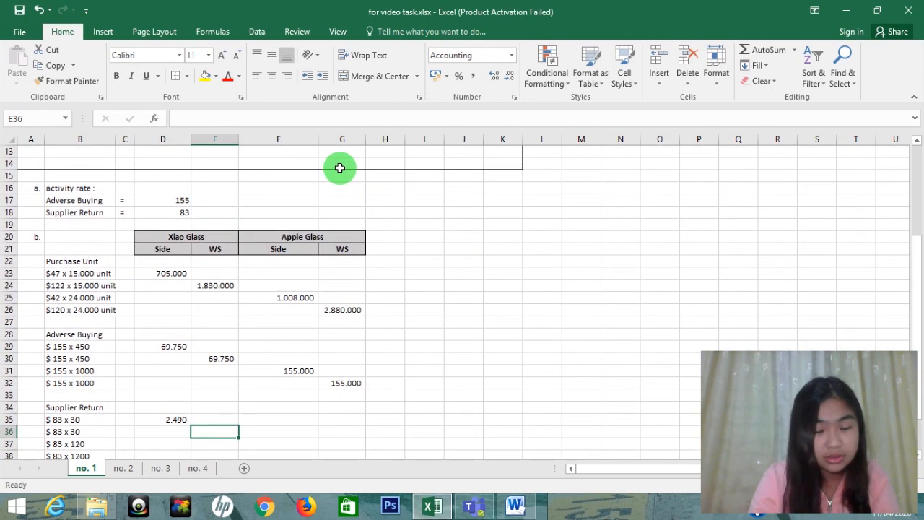
Step: Make the D18 reference in the D35 formula absolute so it reads =$D$18*G8
{"action": "key", "text": "Up"}
{"action": "key", "text": "F2"}
{"action": "key", "text": "F4"}
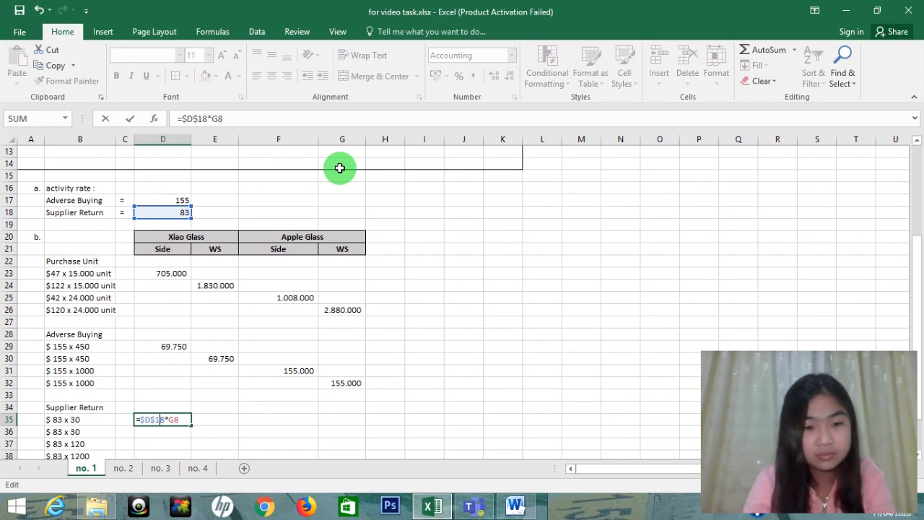
{"action": "key", "text": "ctrl+Return"}
Step: Copy the D35 formula to E36 and multiply $D$18 by the Xiao Glass WS return units in row 8
{"action": "key", "text": "ctrl+c"}
{"action": "key", "text": "Down"}
{"action": "key", "text": "Right"}
{"action": "key", "text": "ctrl+v"}
{"action": "key", "text": "F2"}
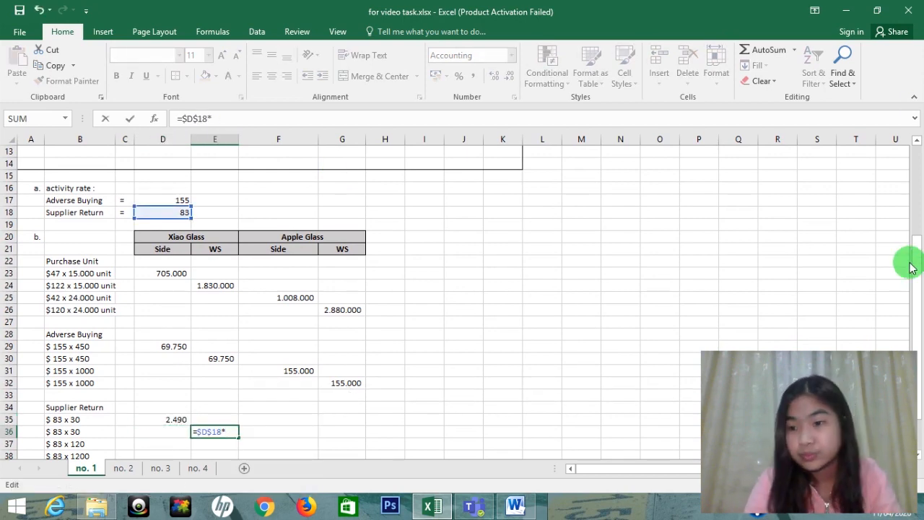
{"action": "scroll", "coordinate": [339, 168], "scroll_direction": "up", "scroll_amount": 3}
{"action": "left_click", "coordinate": [385, 193]}
{"action": "scroll", "coordinate": [392, 189], "scroll_direction": "down", "scroll_amount": 3}
{"action": "key", "text": "ctrl+Return"}
Step: Copy the E36 formula to F37 and multiply $D$18 by the Apple Glass Side return units in I8
{"action": "key", "text": "ctrl+c"}
{"action": "key", "text": "Down"}
{"action": "key", "text": "Right"}
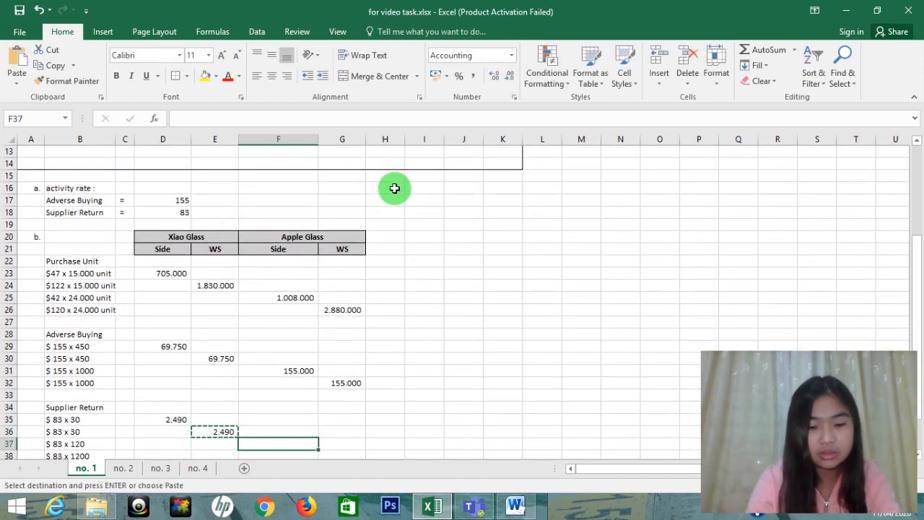
{"action": "key", "text": "ctrl+v"}
{"action": "key", "text": "F2"}
{"action": "type", "text": "i8"}
{"action": "key", "text": "Return"}
Step: Copy the F37 formula to G38 and multiply the return rate by the Apple Glass WS return units in row 8
{"action": "key", "text": "Right"}
{"action": "key", "text": "Left"}
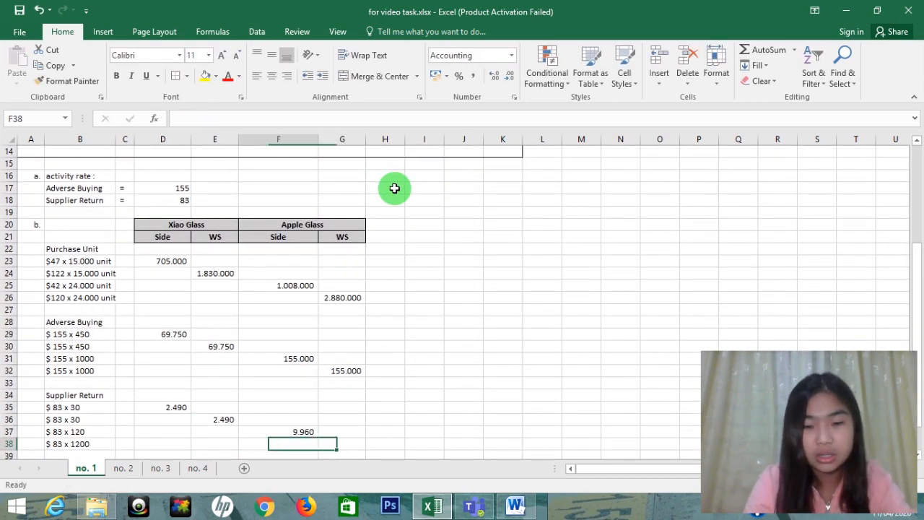
{"action": "key", "text": "Up"}
{"action": "key", "text": "ctrl+c"}
{"action": "key", "text": "Down"}
{"action": "key", "text": "Right"}
{"action": "key", "text": "ctrl+c"}
{"action": "key", "text": "Left"}
{"action": "key", "text": "Up"}
{"action": "key", "text": "ctrl+c"}
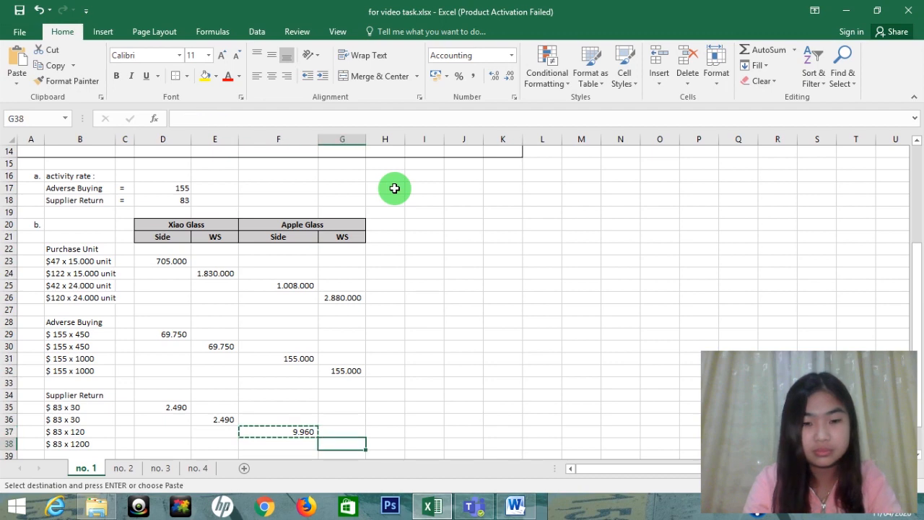
{"action": "key", "text": "Down"}
{"action": "key", "text": "Right"}
{"action": "key", "text": "ctrl+v"}
{"action": "key", "text": "F2"}
{"action": "key", "text": "Return"}
Step: Enter the label "Total Cost" in B40, below the supplier return rows
{"action": "key", "text": "Left"}
{"action": "key", "text": "Left"}
{"action": "key", "text": "Left"}
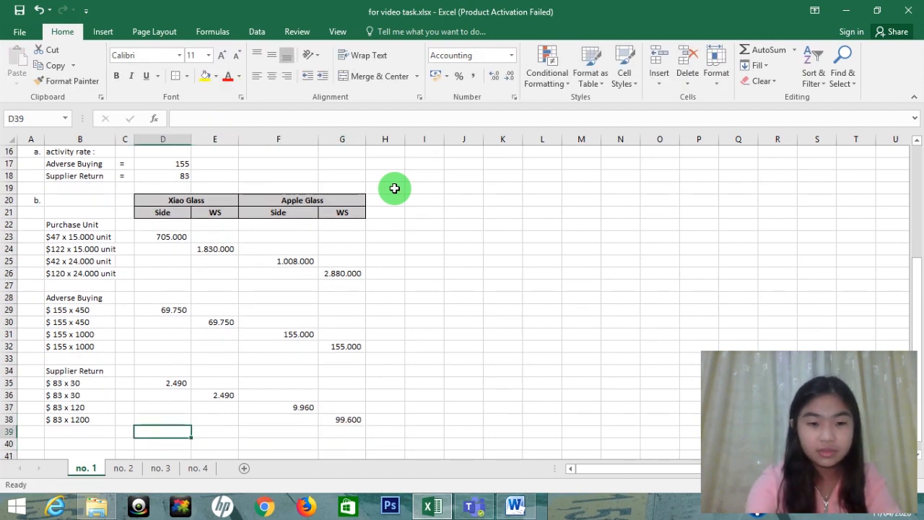
{"action": "key", "text": "Left"}
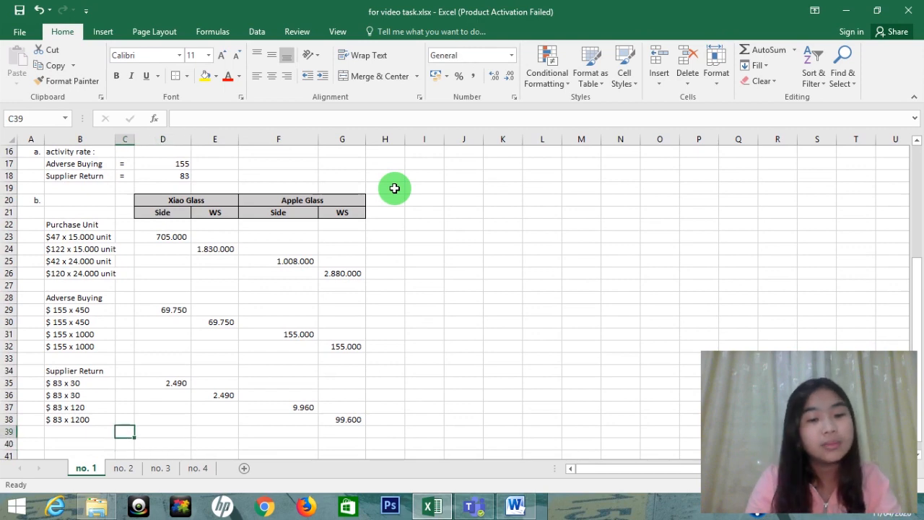
{"action": "key", "text": "Left"}
{"action": "key", "text": "Down"}
{"action": "type", "text": "T"}
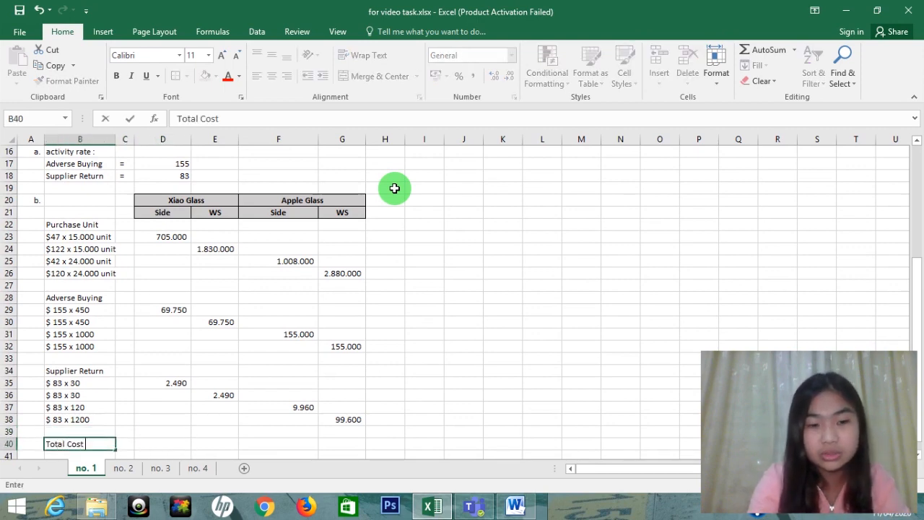
{"action": "key", "text": "Return"}
Step: Total the Xiao Glass Side costs in D40 with the formula =SUM(D22:D38)
{"action": "key", "text": "Right"}
{"action": "key", "text": "Up"}
{"action": "key", "text": "Right"}
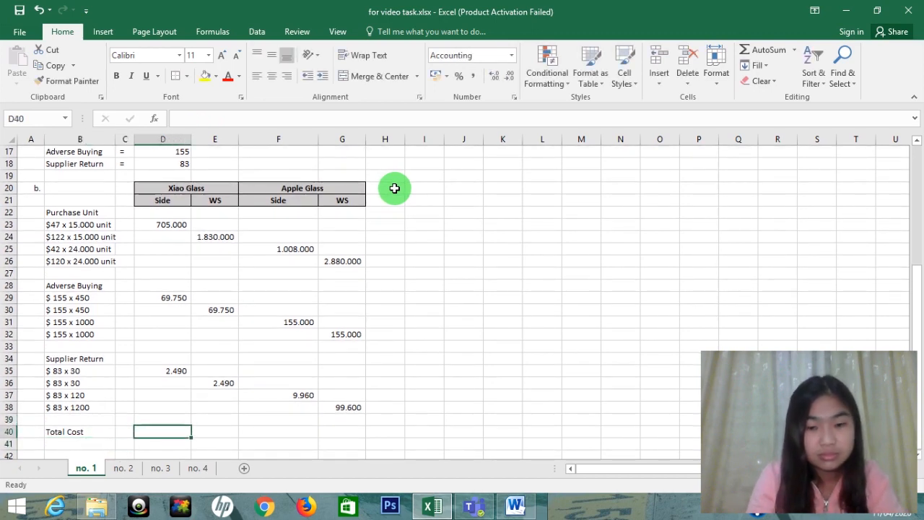
{"action": "type", "text": "=sum("}
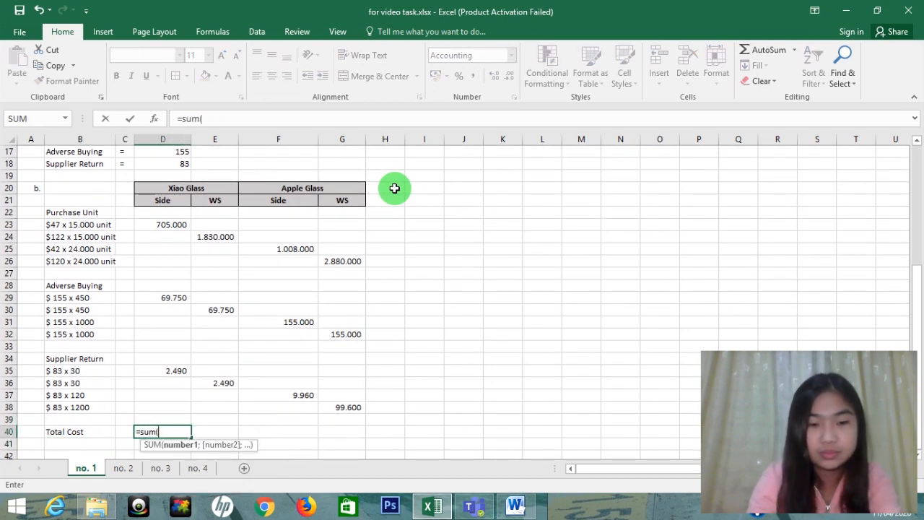
{"action": "key", "text": "Up"}
{"action": "key", "text": "Up"}
{"action": "key", "text": "Up"}
{"action": "key", "text": "Up"}
{"action": "key", "text": "Up"}
{"action": "key", "text": "Up"}
{"action": "key", "text": "Up"}
{"action": "key", "text": "Up"}
{"action": "key", "text": "Up"}
{"action": "key", "text": "Up"}
{"action": "key", "text": "Up"}
{"action": "key", "text": "Up"}
{"action": "key", "text": "Up"}
{"action": "key", "text": "Up"}
{"action": "key", "text": "Up"}
{"action": "key", "text": "Up"}
{"action": "key", "text": "Up"}
{"action": "key", "text": "Up"}
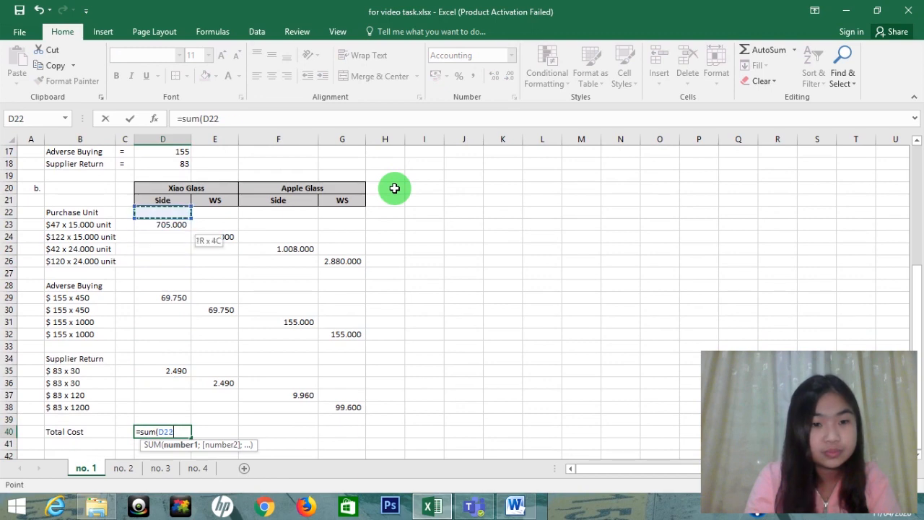
{"action": "key", "text": "shift+Down"}
{"action": "key", "text": "shift+Down"}
{"action": "key", "text": "shift+Down"}
{"action": "key", "text": "shift+Down"}
{"action": "key", "text": "shift+Down"}
{"action": "key", "text": "shift+Down"}
{"action": "key", "text": "shift+Down"}
{"action": "key", "text": "shift+Down"}
{"action": "key", "text": "shift+Down"}
{"action": "key", "text": "shift+Down"}
{"action": "key", "text": "shift+Down"}
{"action": "key", "text": "shift+Down"}
{"action": "key", "text": "shift+Down"}
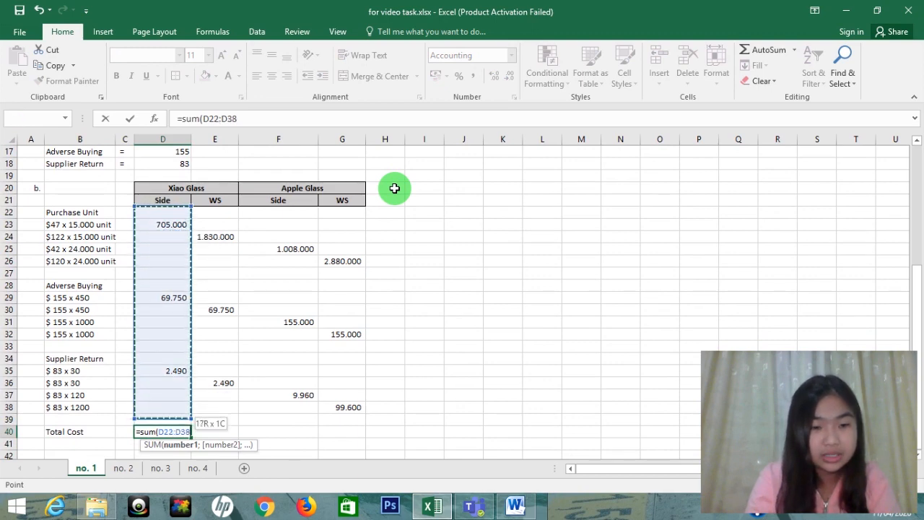
{"action": "key", "text": "shift+Down"}
{"action": "key", "text": "shift+Down"}
{"action": "key", "text": "shift+Down"}
{"action": "type", "text": ")"}
{"action": "key", "text": "Return"}
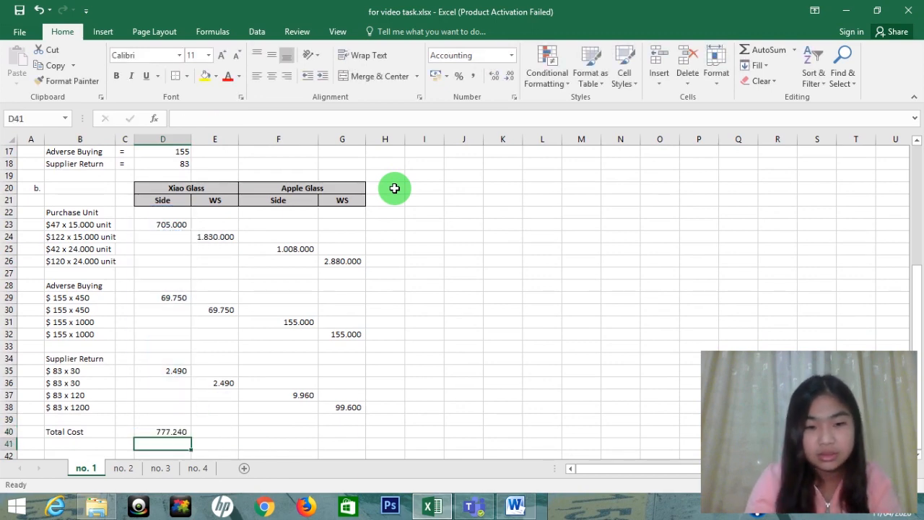
Step: Copy the total cost formula from D40 into E40, F40 and G40
{"action": "scroll", "coordinate": [394, 187], "scroll_direction": "down", "scroll_amount": 1}
{"action": "key", "text": "Up"}
{"action": "key", "text": "ctrl+c"}
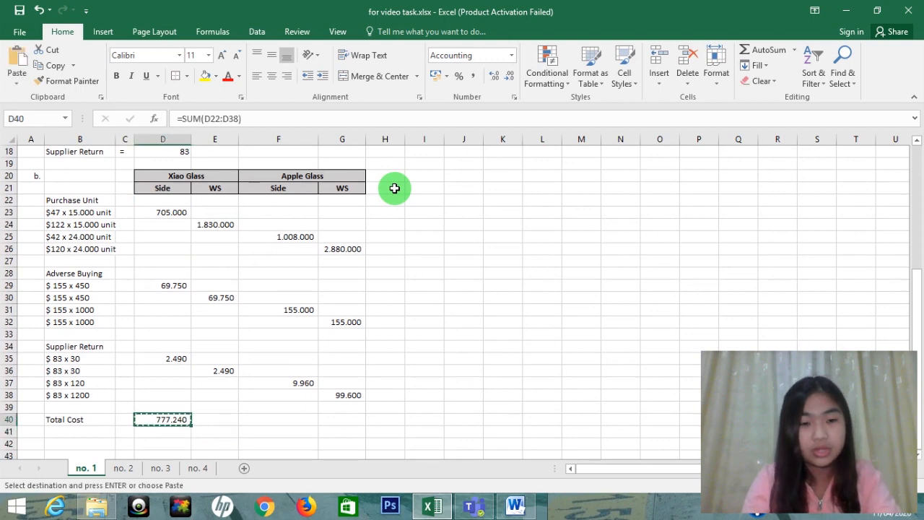
{"action": "key", "text": "Right"}
{"action": "key", "text": "ctrl+v"}
{"action": "key", "text": "Right"}
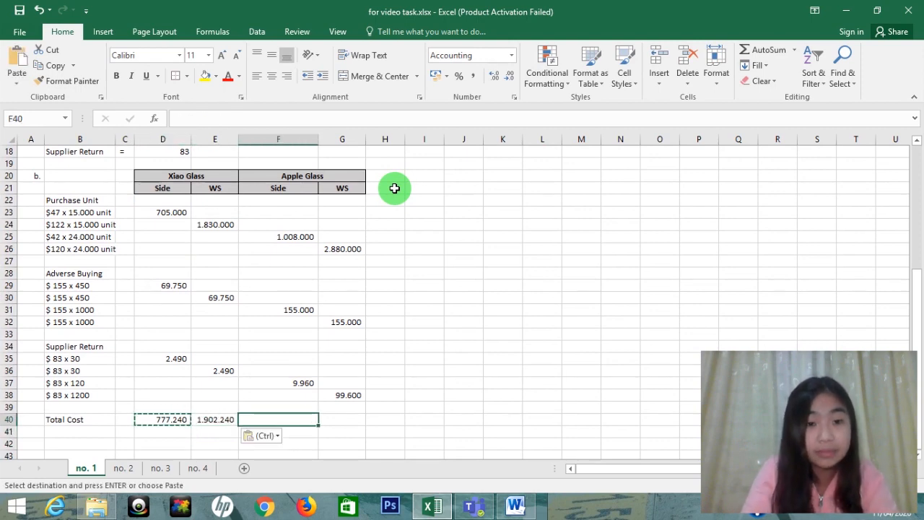
{"action": "key", "text": "ctrl+v"}
{"action": "key", "text": "Right"}
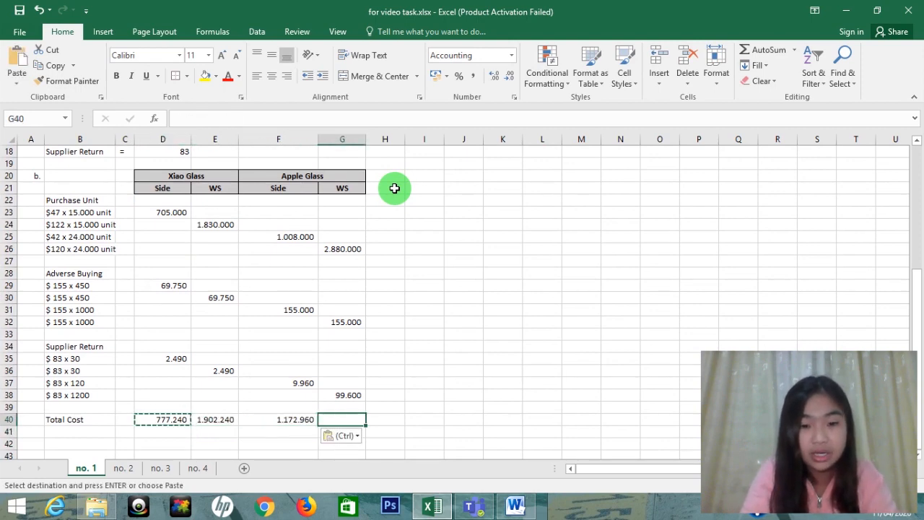
{"action": "key", "text": "ctrl+v"}
Step: Enter the label "Unit Purchased" in B41, directly below the Total Cost label
{"action": "key", "text": "Left"}
{"action": "key", "text": "Left"}
{"action": "key", "text": "Left"}
{"action": "key", "text": "Left"}
{"action": "key", "text": "Left"}
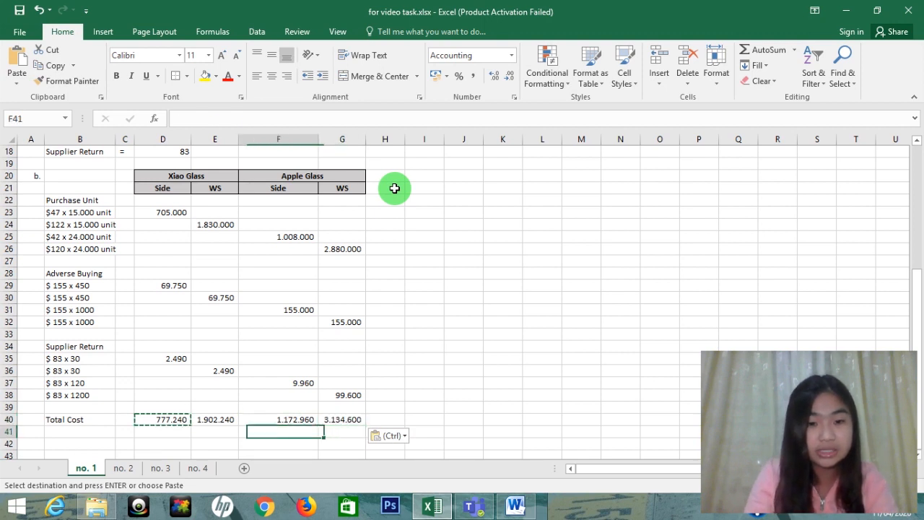
{"action": "key", "text": "Down"}
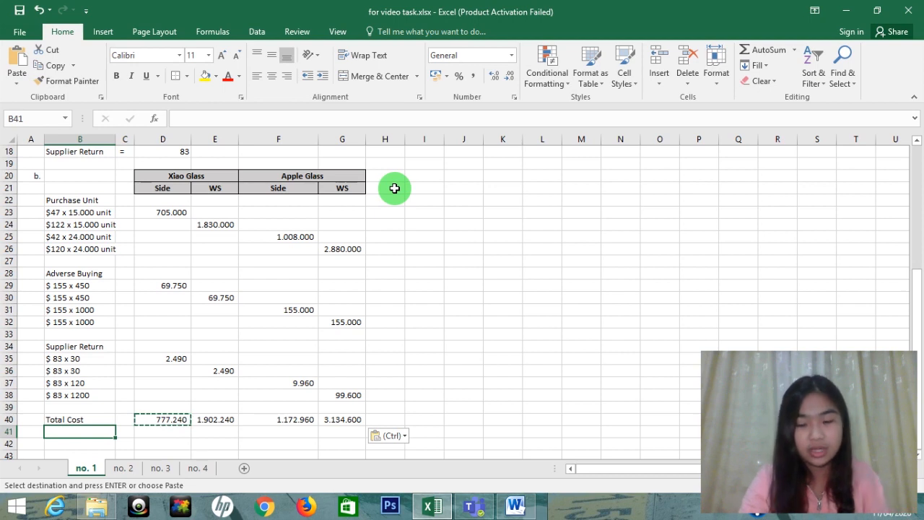
{"action": "type", "text": "Unit Purch"}
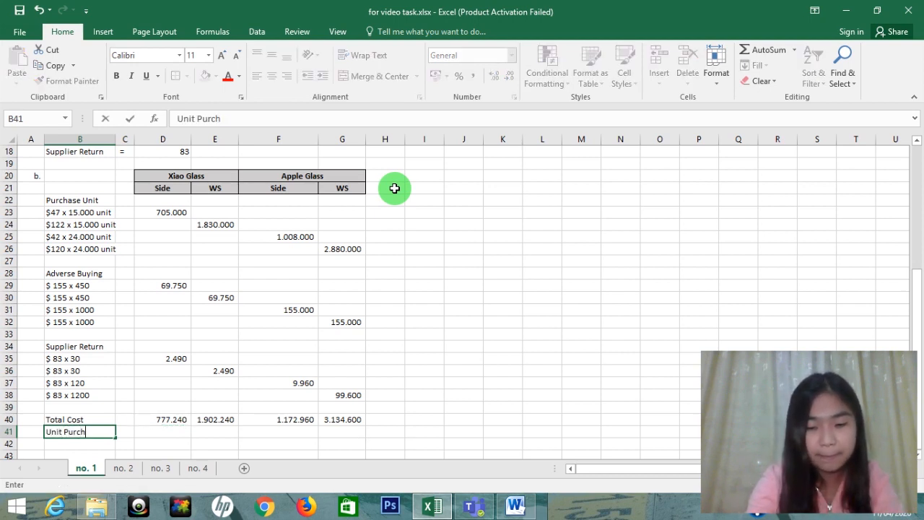
{"action": "key", "text": "Return"}
Step: Copy the Unit Purchased figures of both suppliers from G6:J6 in the question's data table
{"action": "key", "text": "Up"}
{"action": "key", "text": "Up"}
{"action": "key", "text": "Up"}
{"action": "key", "text": "Up"}
{"action": "key", "text": "Up"}
{"action": "key", "text": "Up"}
{"action": "key", "text": "Up"}
{"action": "key", "text": "Up"}
{"action": "key", "text": "Up"}
{"action": "key", "text": "Up"}
{"action": "key", "text": "Up"}
{"action": "key", "text": "Up"}
{"action": "key", "text": "Up"}
{"action": "key", "text": "Up"}
{"action": "key", "text": "Up"}
{"action": "key", "text": "Up"}
{"action": "key", "text": "Up"}
{"action": "key", "text": "Up"}
{"action": "key", "text": "Up"}
{"action": "key", "text": "Up"}
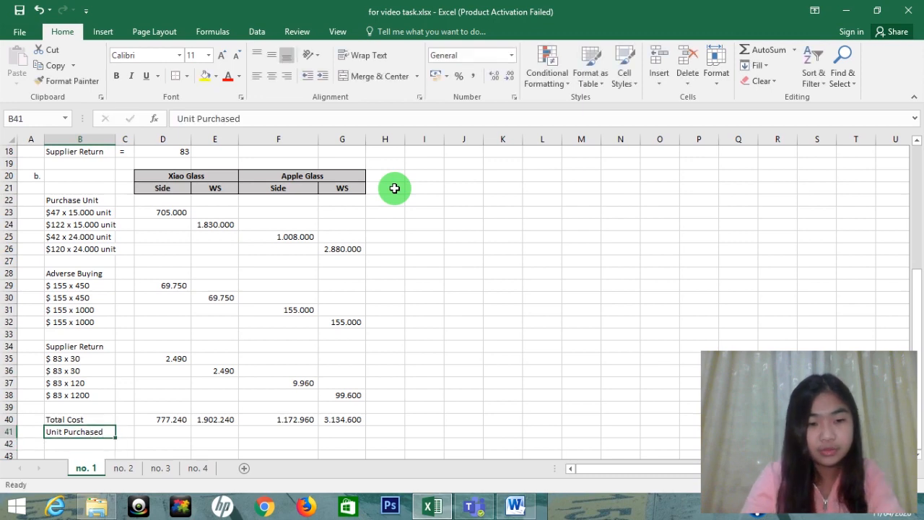
{"action": "key", "text": "Up"}
{"action": "key", "text": "Up"}
{"action": "key", "text": "Up"}
{"action": "key", "text": "Up"}
{"action": "key", "text": "Up"}
{"action": "key", "text": "Up"}
{"action": "key", "text": "Up"}
{"action": "key", "text": "Up"}
{"action": "key", "text": "Up"}
{"action": "key", "text": "Up"}
{"action": "key", "text": "Up"}
{"action": "key", "text": "Up"}
{"action": "key", "text": "Up"}
{"action": "key", "text": "Up"}
{"action": "key", "text": "Up"}
{"action": "key", "text": "Up"}
{"action": "key", "text": "Up"}
{"action": "key", "text": "Down"}
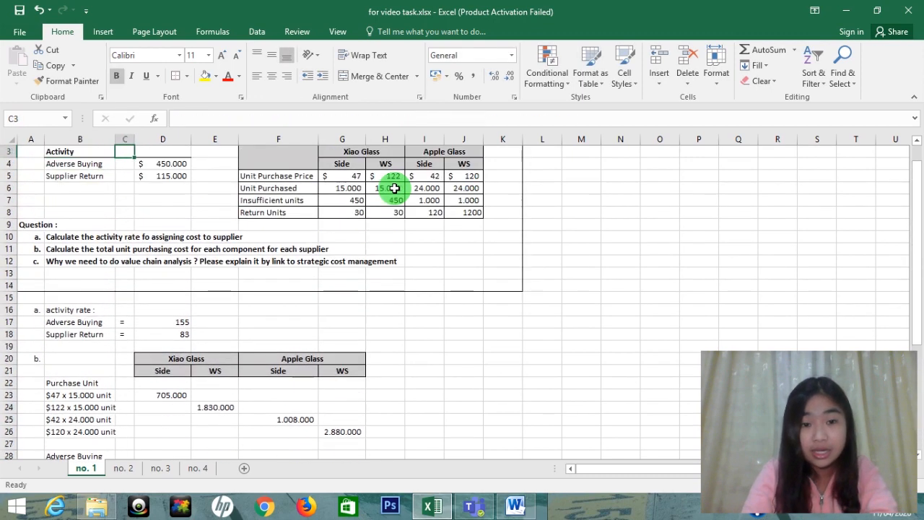
{"action": "key", "text": "Right"}
{"action": "key", "text": "Right"}
{"action": "key", "text": "Right"}
{"action": "key", "text": "Right"}
{"action": "key", "text": "Right"}
{"action": "key", "text": "Down"}
{"action": "key", "text": "Down"}
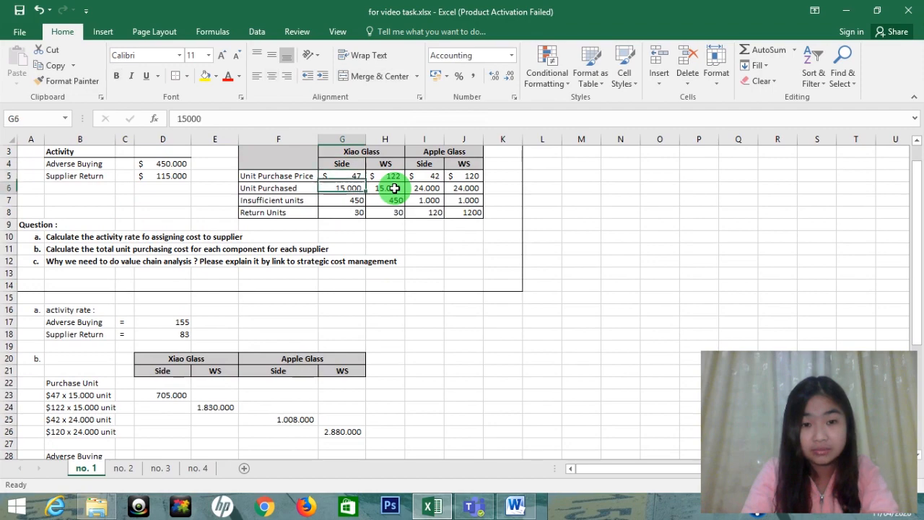
{"action": "key", "text": "shift+Right"}
{"action": "key", "text": "shift+Right"}
{"action": "key", "text": "shift+Right"}
{"action": "key", "text": "ctrl+c"}
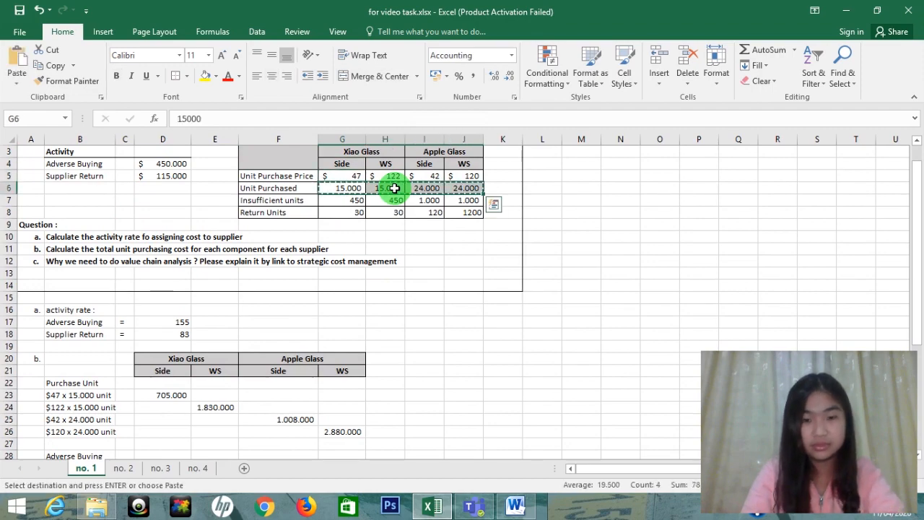
Step: Paste the copied unit figures as values only into D41:G41, beside the Unit Purchased label
{"action": "key", "text": "Down"}
{"action": "key", "text": "Down"}
{"action": "key", "text": "Down"}
{"action": "key", "text": "Down"}
{"action": "key", "text": "Down"}
{"action": "key", "text": "Down"}
{"action": "key", "text": "Down"}
{"action": "key", "text": "Down"}
{"action": "key", "text": "Down"}
{"action": "key", "text": "Down"}
{"action": "key", "text": "Down"}
{"action": "key", "text": "Down"}
{"action": "key", "text": "Down"}
{"action": "key", "text": "Down"}
{"action": "key", "text": "Down"}
{"action": "key", "text": "Down"}
{"action": "key", "text": "Down"}
{"action": "key", "text": "Down"}
{"action": "key", "text": "Down"}
{"action": "key", "text": "Down"}
{"action": "key", "text": "Down"}
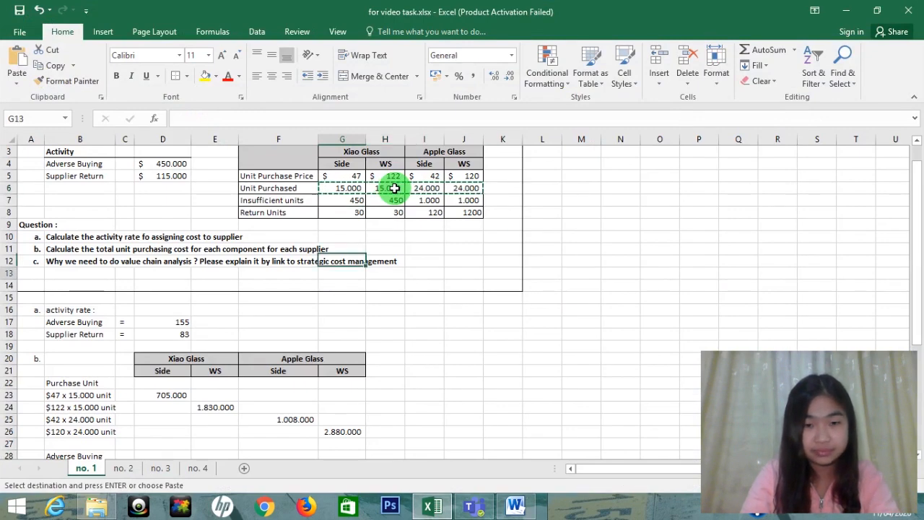
{"action": "key", "text": "Left"}
{"action": "key", "text": "Left"}
{"action": "key", "text": "Left"}
{"action": "key", "text": "Down"}
{"action": "key", "text": "Down"}
{"action": "key", "text": "Down"}
{"action": "key", "text": "Down"}
{"action": "key", "text": "Down"}
{"action": "key", "text": "Down"}
{"action": "key", "text": "Down"}
{"action": "key", "text": "Down"}
{"action": "key", "text": "Down"}
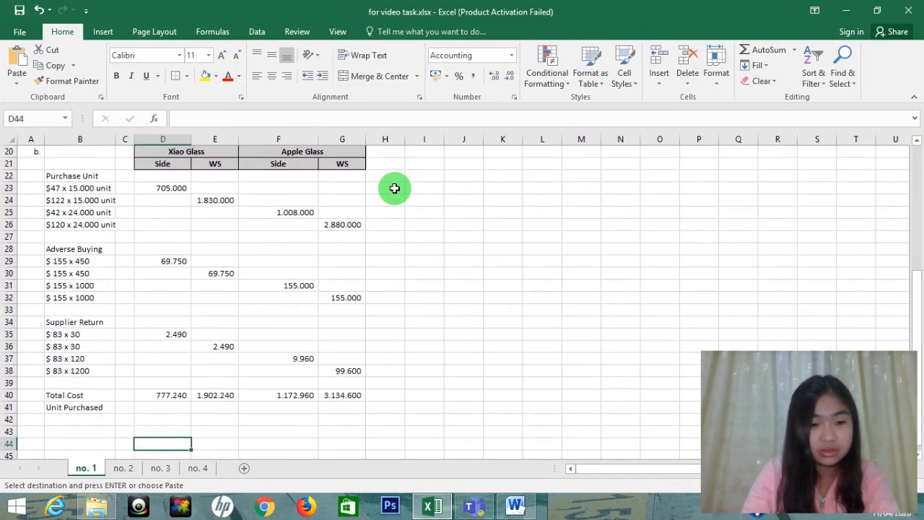
{"action": "key", "text": "Up"}
{"action": "key", "text": "Up"}
{"action": "key", "text": "Up"}
{"action": "key", "text": "Up"}
{"action": "key", "text": "Up"}
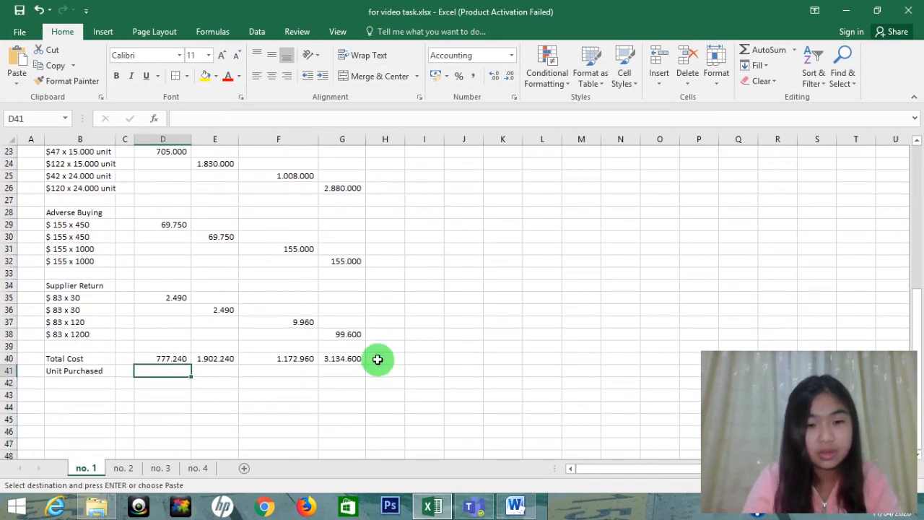
{"action": "right_click", "coordinate": [173, 372]}
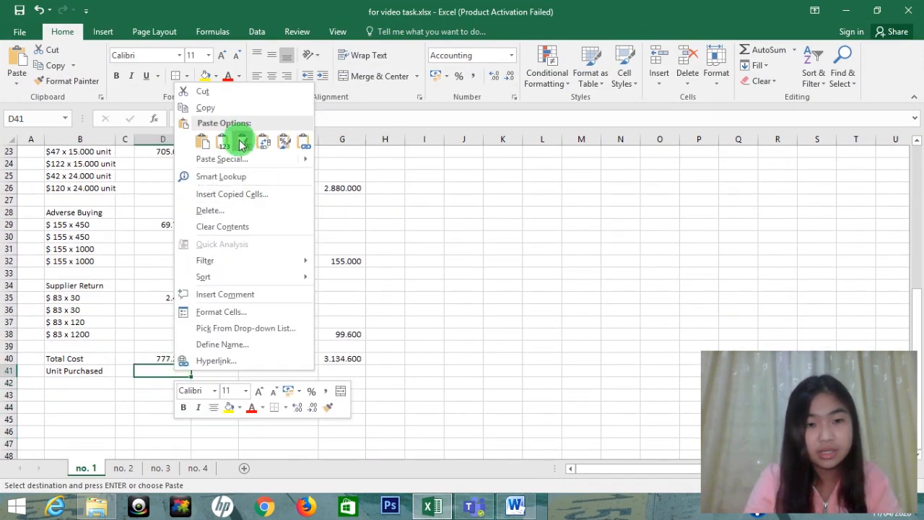
{"action": "left_click", "coordinate": [223, 142]}
Step: Enter the label "Cost per unit" in B42, below Unit Purchased
{"action": "left_click", "coordinate": [183, 386]}
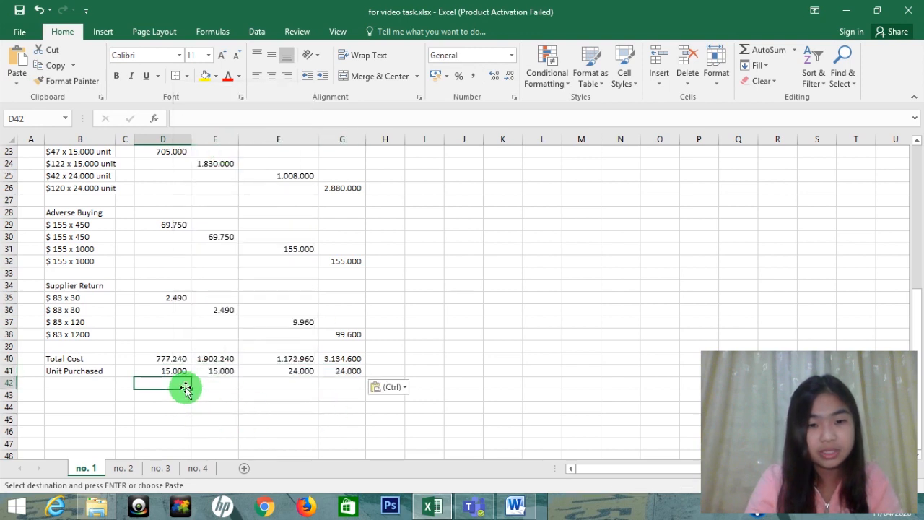
{"action": "key", "text": "Left"}
{"action": "key", "text": "Left"}
{"action": "key", "text": "Up"}
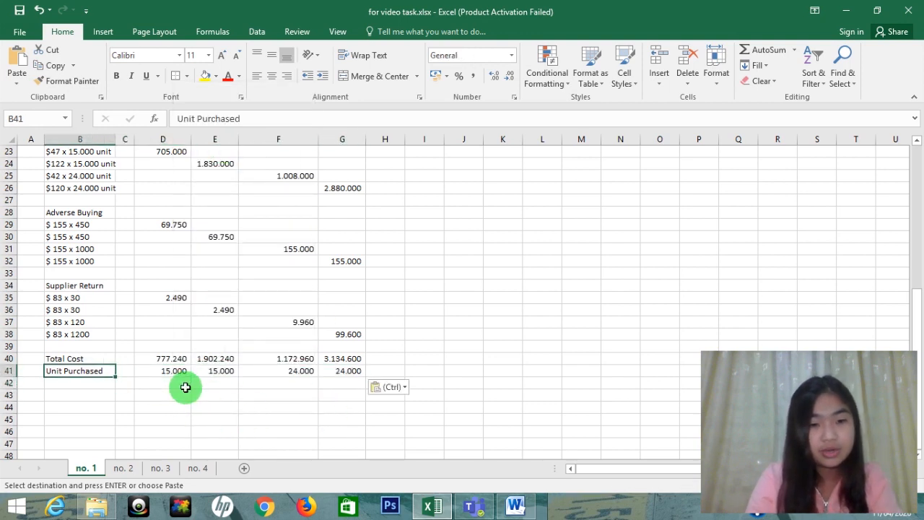
{"action": "key", "text": "Down"}
{"action": "type", "text": "Co"}
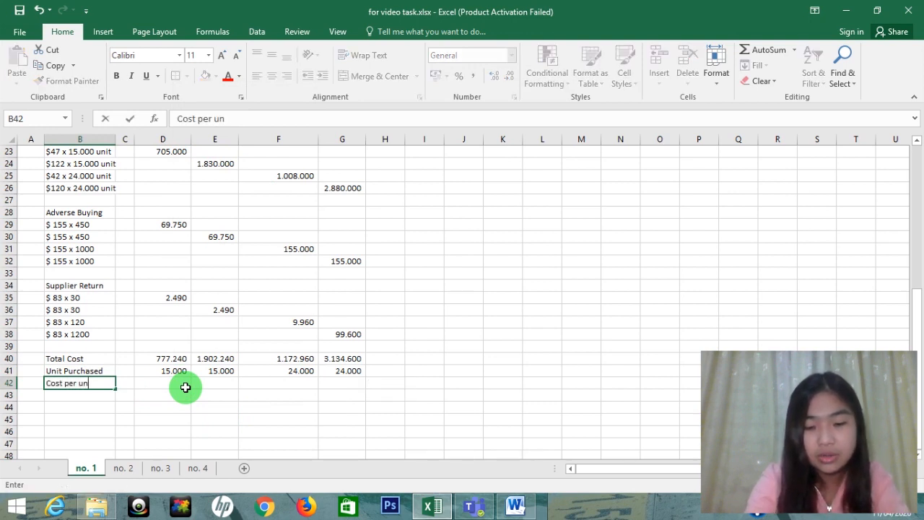
{"action": "key", "text": "Return"}
Step: Calculate the Xiao Glass Side cost per unit in D42 with the formula =D40/D41
{"action": "key", "text": "Right"}
{"action": "key", "text": "Right"}
{"action": "key", "text": "Up"}
{"action": "key", "text": "Up"}
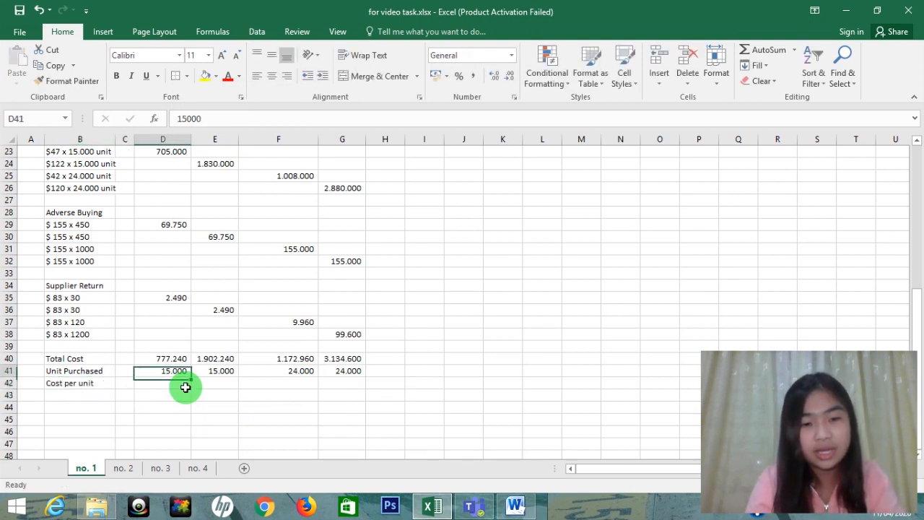
{"action": "key", "text": "Down"}
{"action": "type", "text": "="}
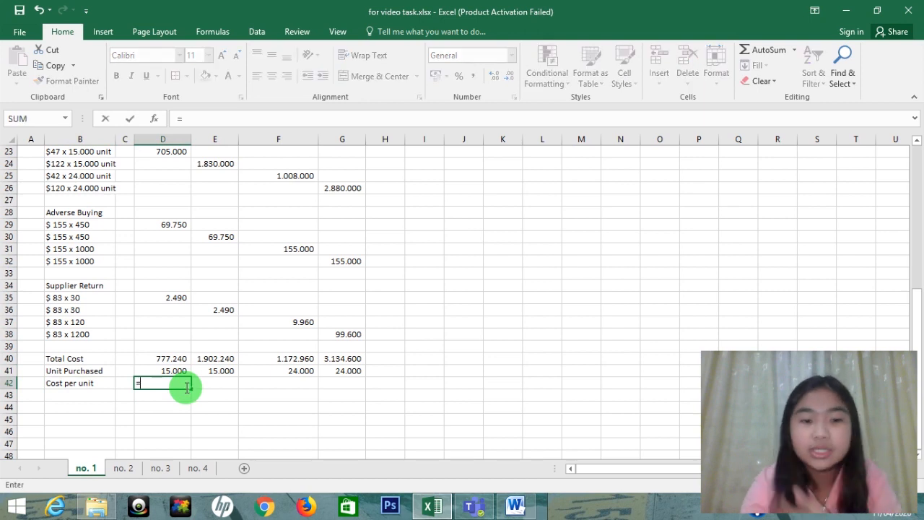
{"action": "key", "text": "Up"}
{"action": "key", "text": "Up"}
{"action": "type", "text": "/"}
{"action": "key", "text": "Up"}
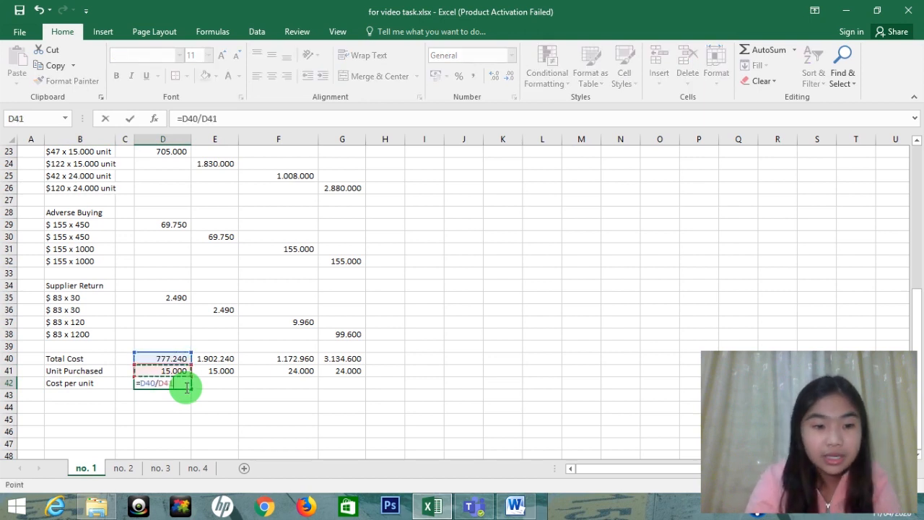
{"action": "key", "text": "Return"}
Step: Copy the cost per unit formula from D42 into E42:G42
{"action": "key", "text": "Up"}
{"action": "key", "text": "ctrl+c"}
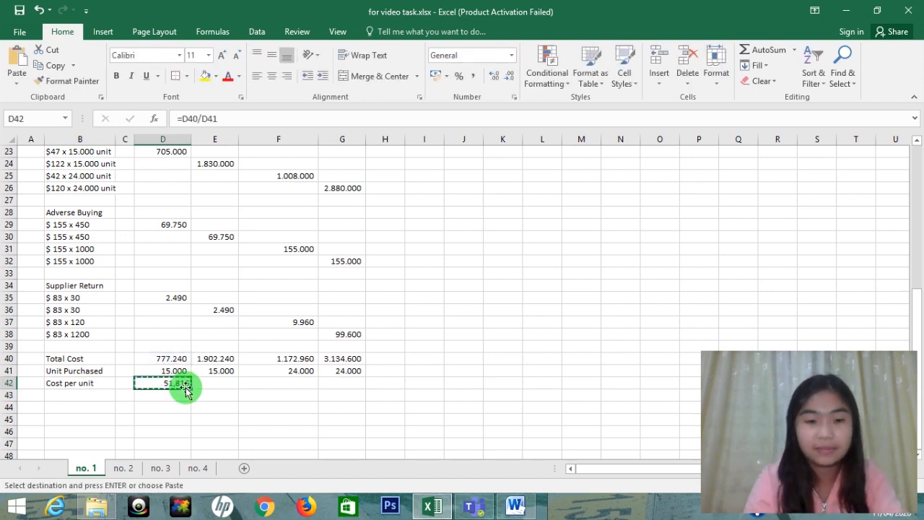
{"action": "key", "text": "Right"}
{"action": "key", "text": "shift+Right"}
{"action": "key", "text": "shift+Right"}
{"action": "key", "text": "ctrl+v"}
Step: Merge and center D43:E43 below the Xiao Glass unit costs and copy the merged cell to F43:G43
{"action": "key", "text": "Down"}
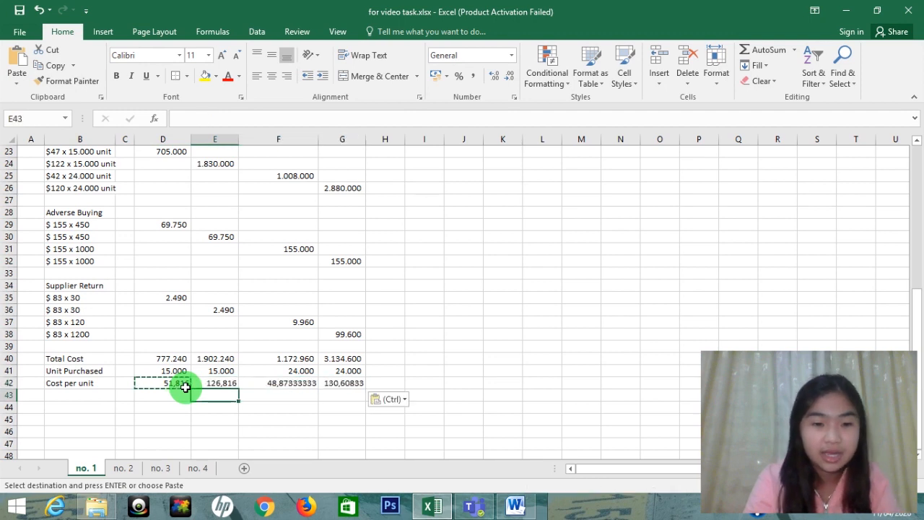
{"action": "key", "text": "Left"}
{"action": "key", "text": "shift+Right"}
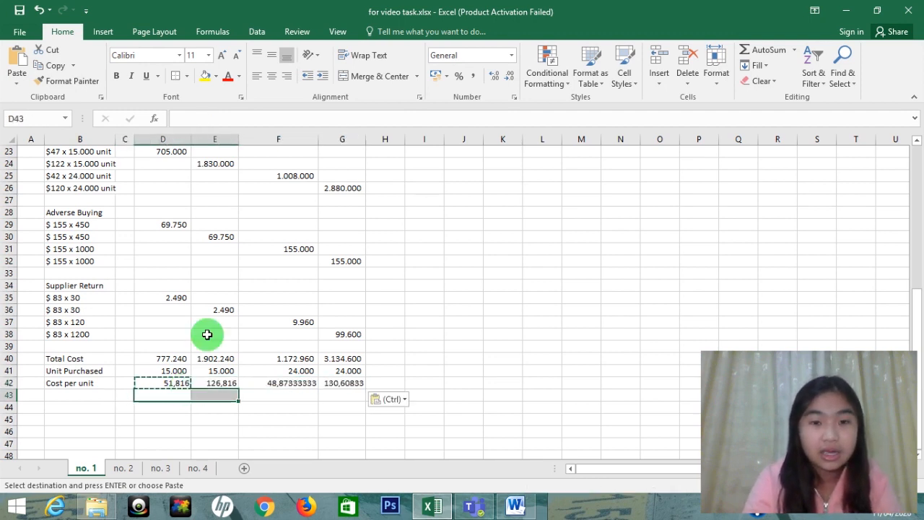
{"action": "left_click", "coordinate": [381, 77]}
{"action": "key", "text": "ctrl+c"}
{"action": "key", "text": "Right"}
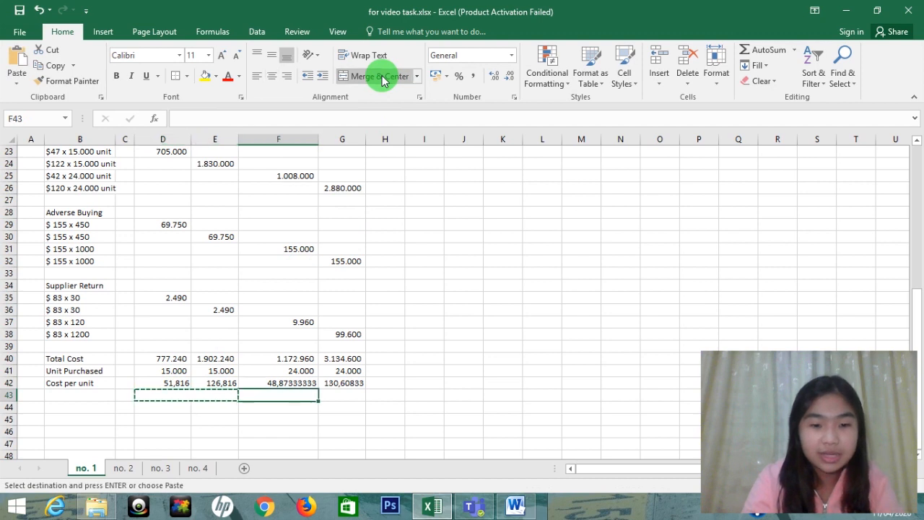
{"action": "key", "text": "ctrl+v"}
Step: Add the two Xiao Glass unit costs in the merged cell D43 with the formula =D42+E42
{"action": "key", "text": "Left"}
{"action": "key", "text": "Left"}
{"action": "key", "text": "Left"}
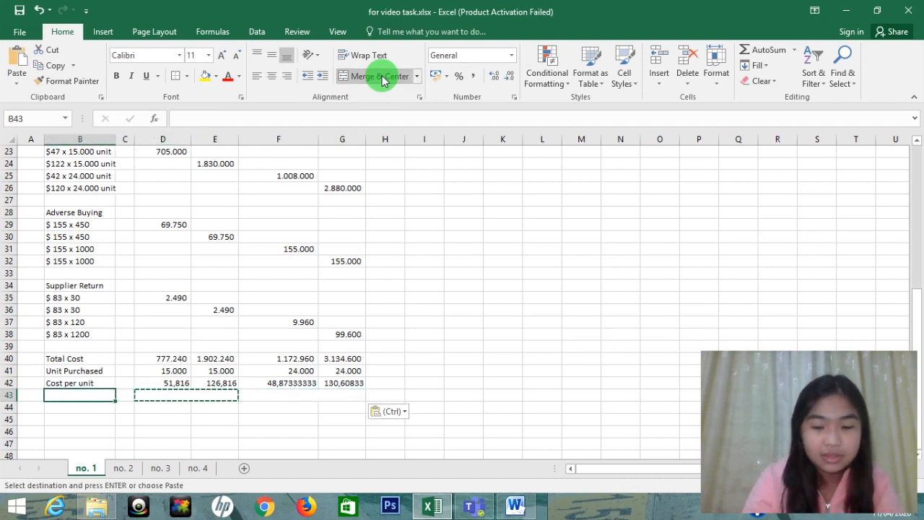
{"action": "key", "text": "Right"}
{"action": "key", "text": "Right"}
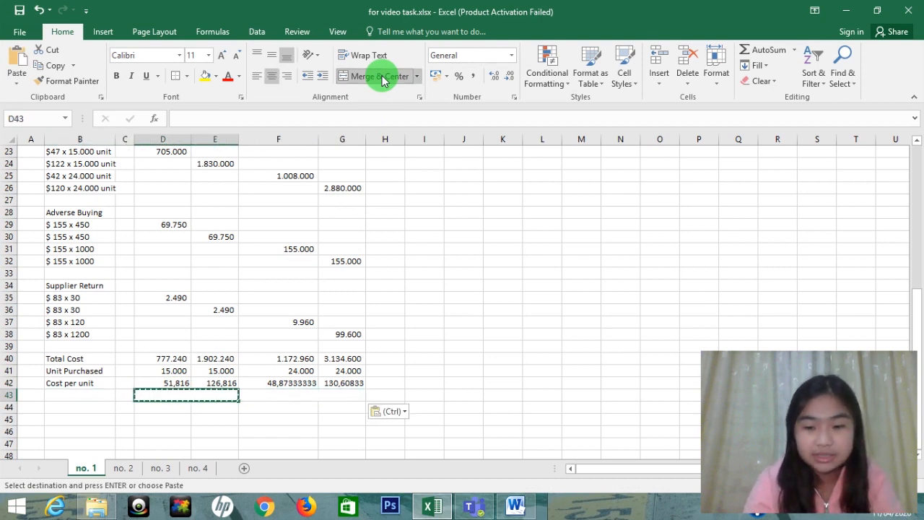
{"action": "type", "text": "="}
{"action": "key", "text": "Up"}
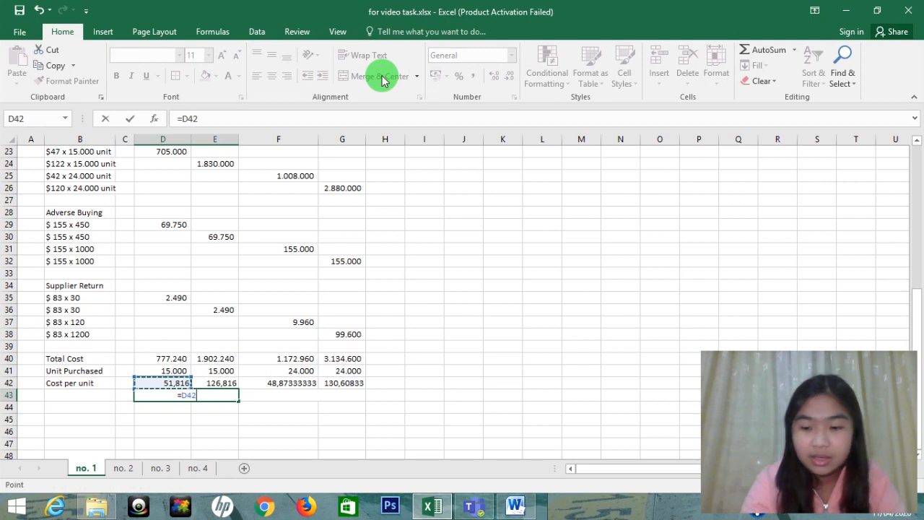
{"action": "key", "text": "Right"}
{"action": "key", "text": "Return"}
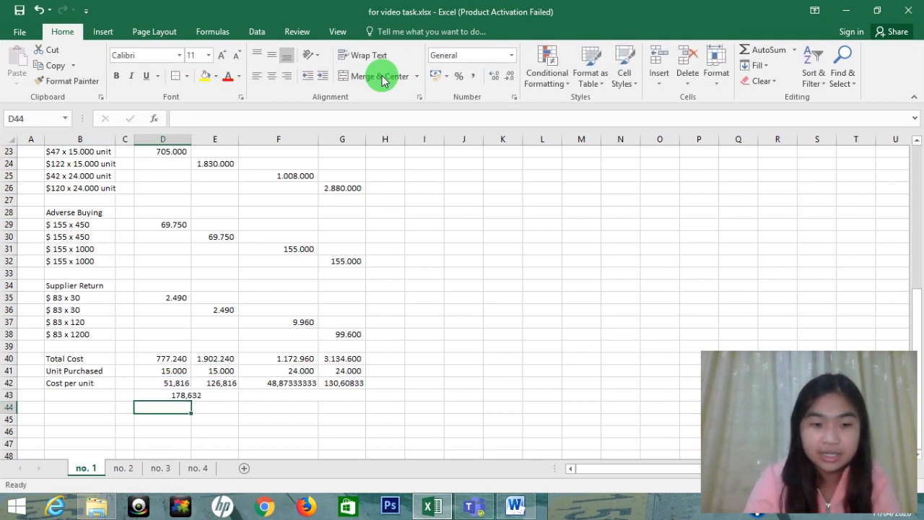
Step: Add the two Apple Glass unit costs in the merged cell F43 with the formula =F42+G42
{"action": "key", "text": "Right"}
{"action": "key", "text": "Right"}
{"action": "key", "text": "Up"}
{"action": "type", "text": "="}
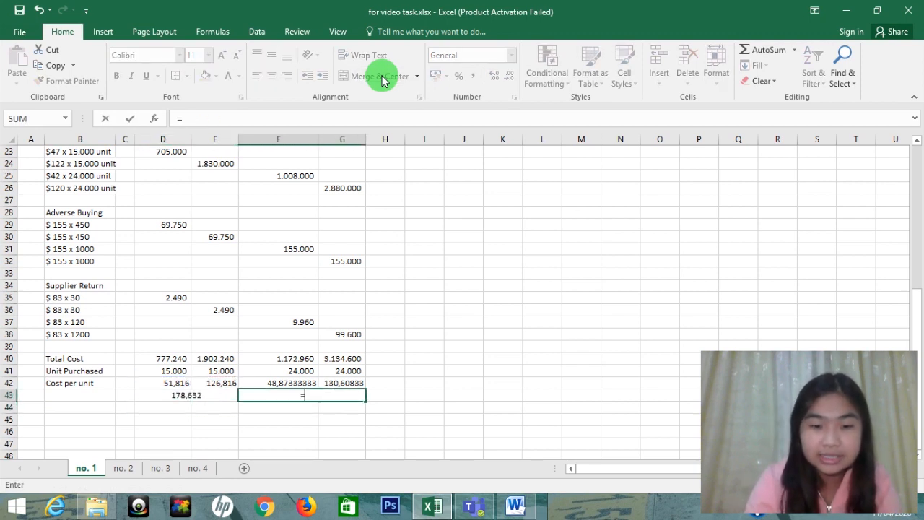
{"action": "key", "text": "Up"}
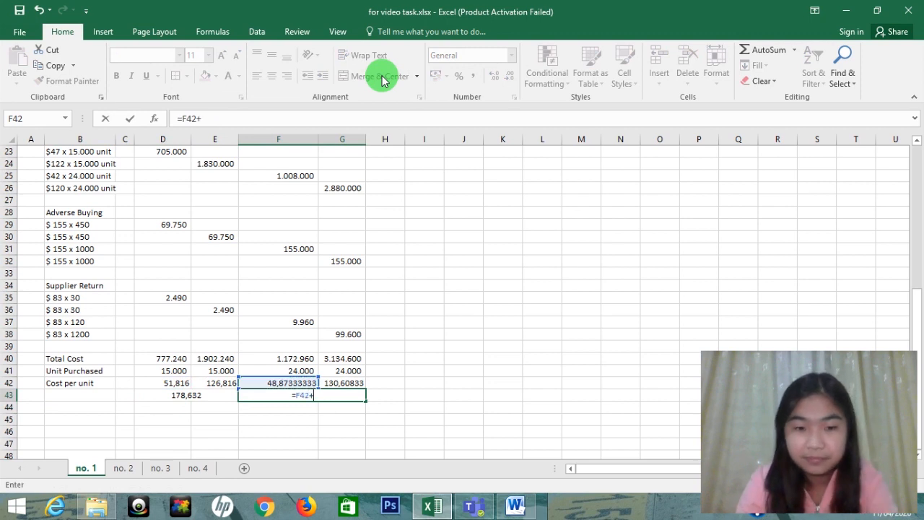
{"action": "type", "text": "+"}
{"action": "key", "text": "Up"}
{"action": "key", "text": "Right"}
{"action": "key", "text": "Return"}
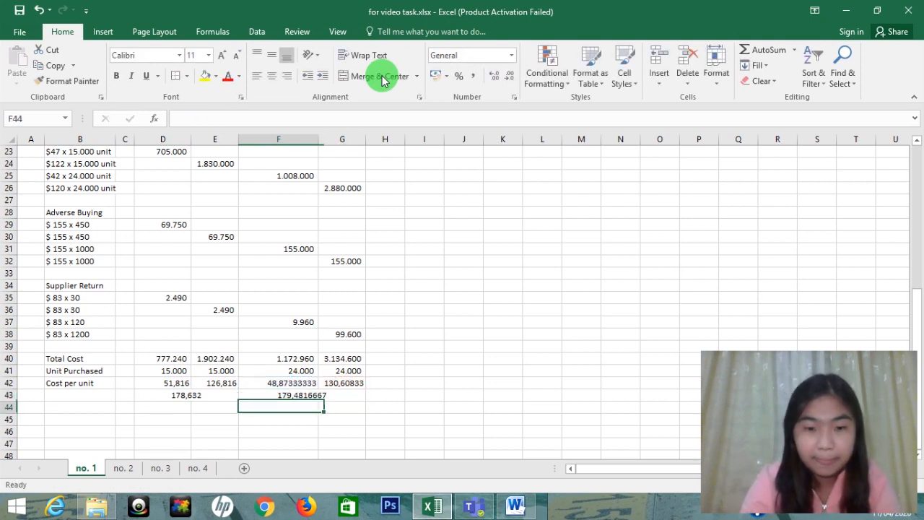
{"action": "key", "text": "Up"}
{"action": "key", "text": "Up"}
{"action": "key", "text": "Left"}
{"action": "key", "text": "Left"}
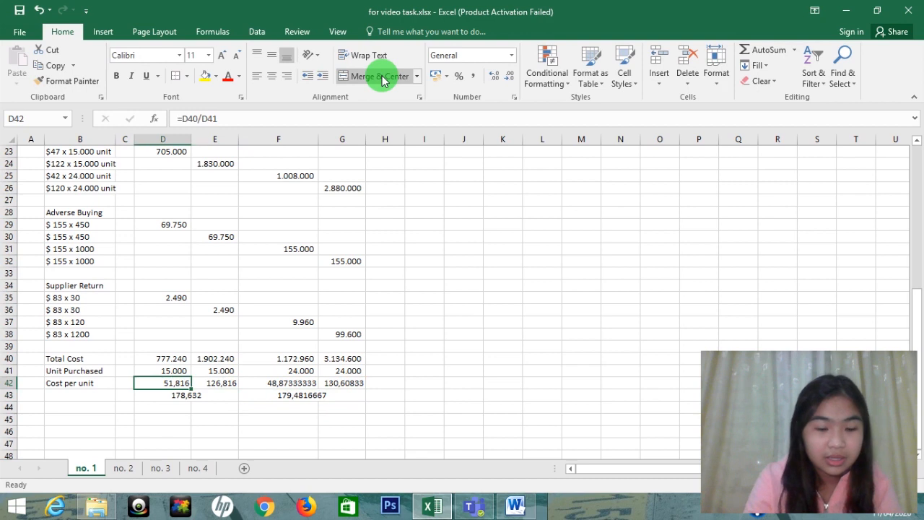
{"action": "key", "text": "F2"}
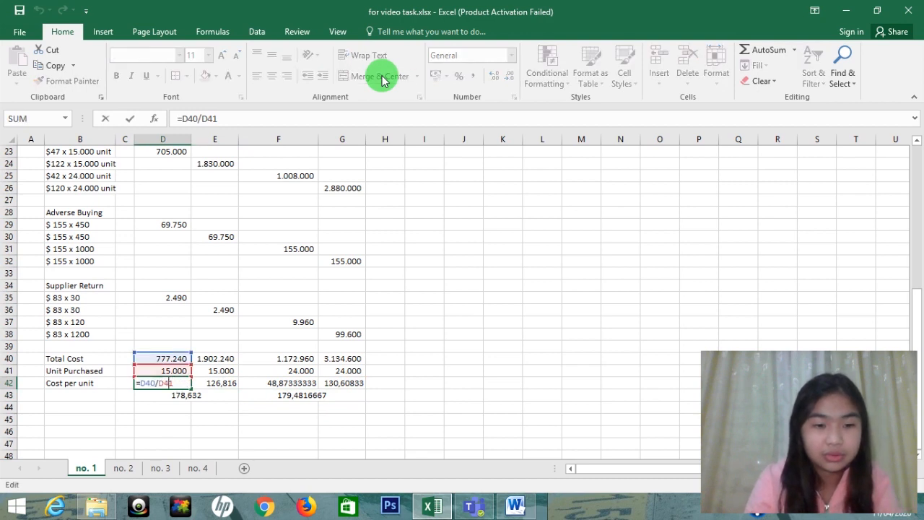
{"action": "key", "text": "Return"}
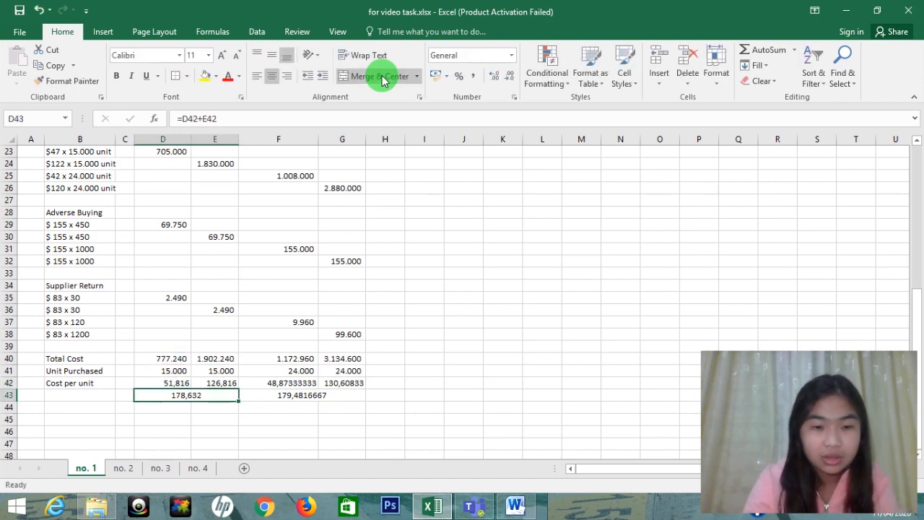
Step: Round the Xiao Glass unit cost total in merged cell D43 to zero decimals with the formula =ROUND(D42+E42;0)
{"action": "key", "text": "F2"}
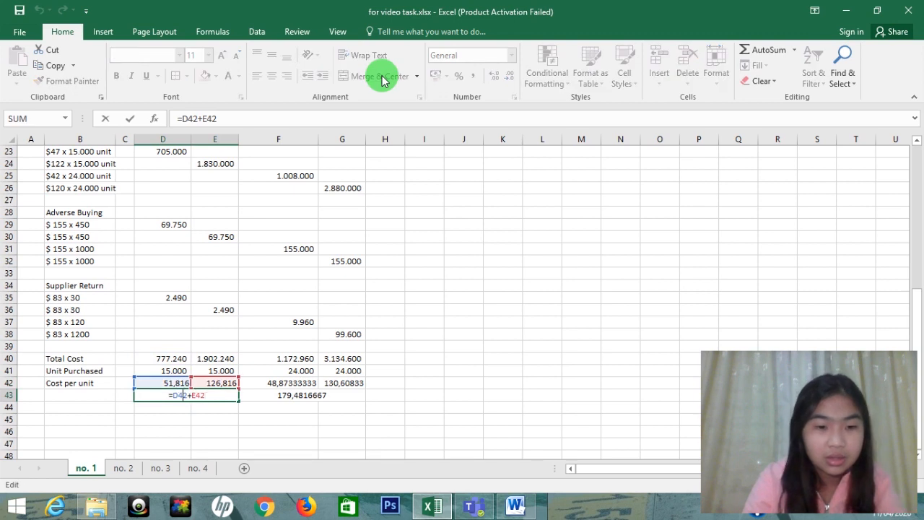
{"action": "type", "text": "round(D42+E42"}
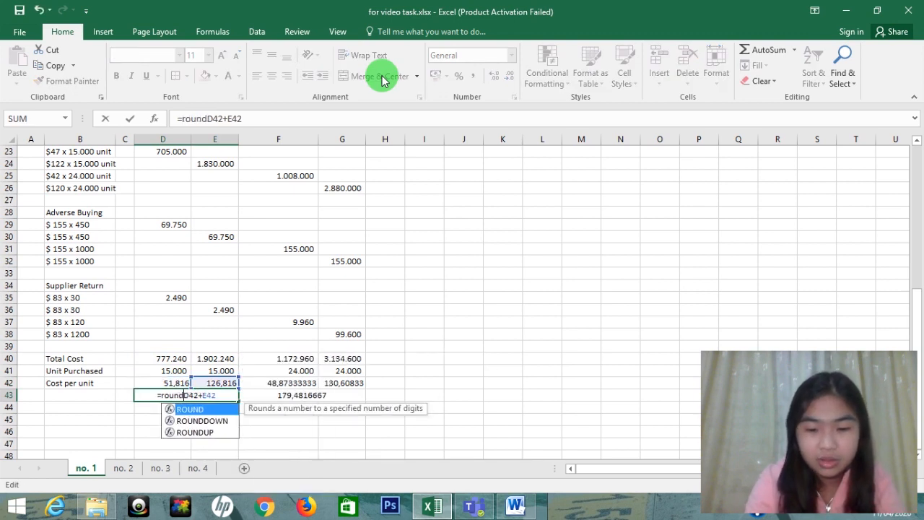
{"action": "type", "text": ","}
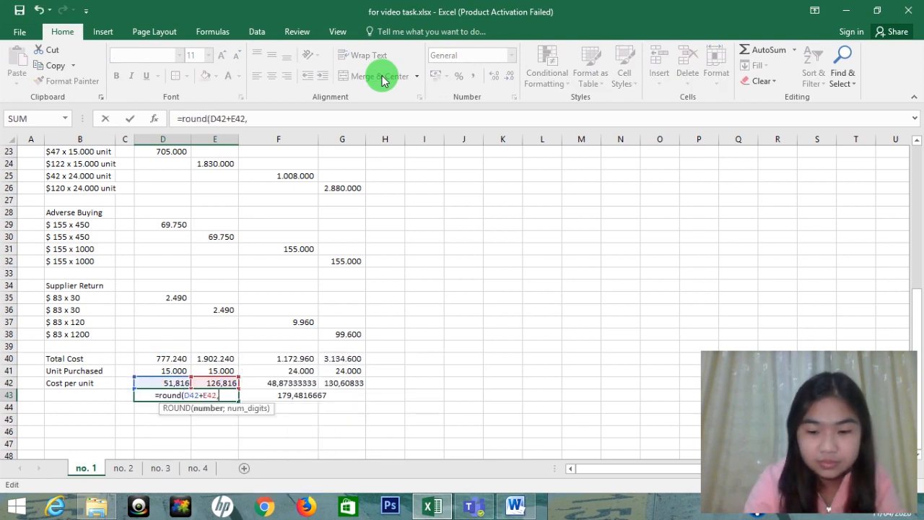
{"action": "type", "text": "0)"}
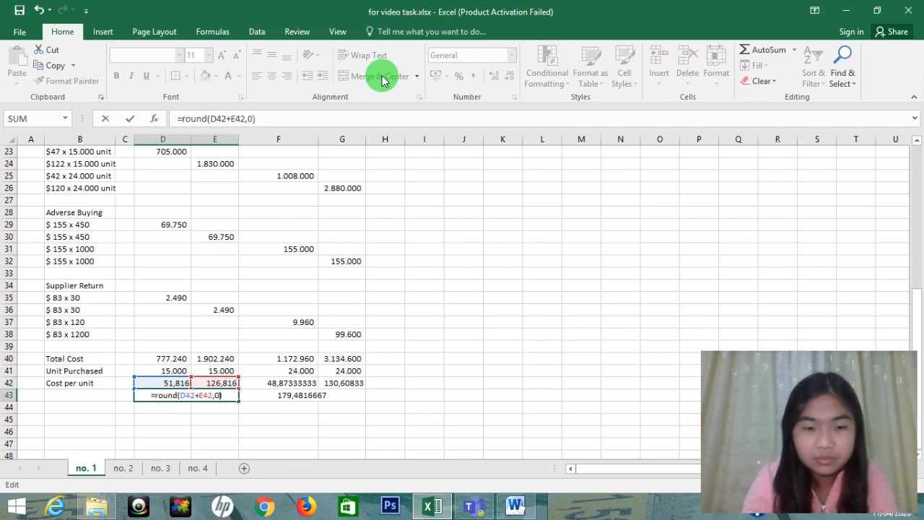
{"action": "key", "text": "Return"}
{"action": "key", "text": "Return"}
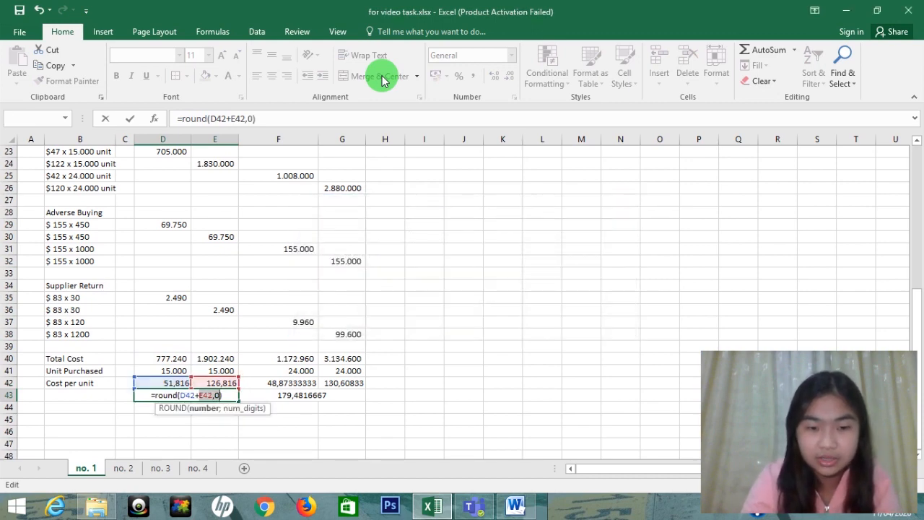
{"action": "key", "text": "Return"}
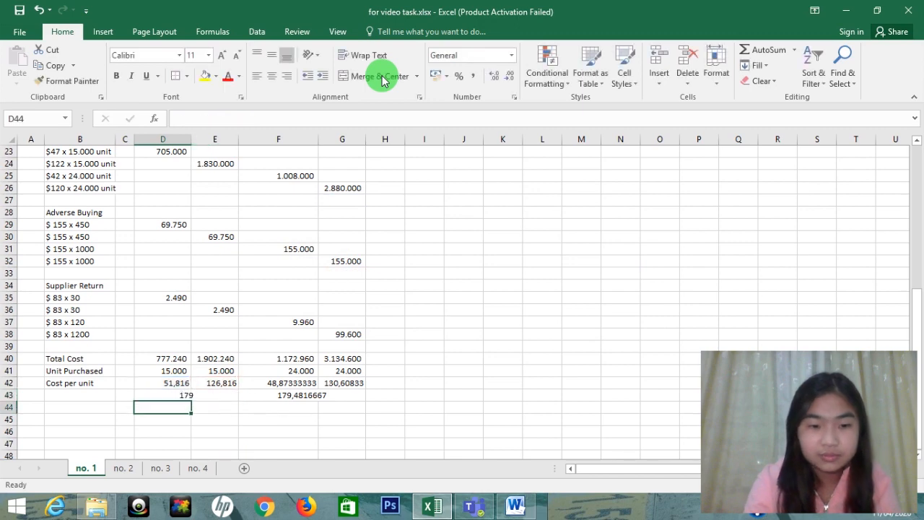
Step: Round the Apple Glass unit cost total in merged cell F43 to zero decimals with the formula =ROUND(F42+G42;0)
{"action": "key", "text": "Up"}
{"action": "key", "text": "Right"}
{"action": "key", "text": "Right"}
{"action": "key", "text": "F2"}
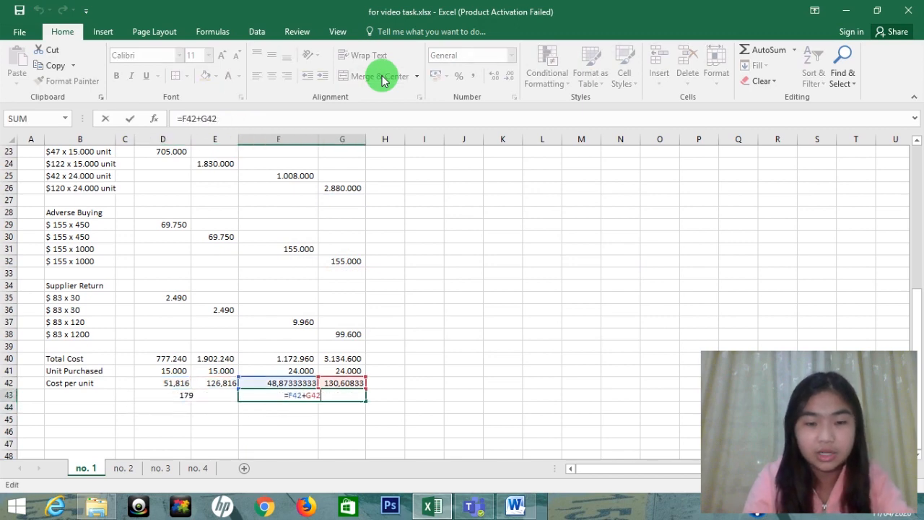
{"action": "type", "text": "round"}
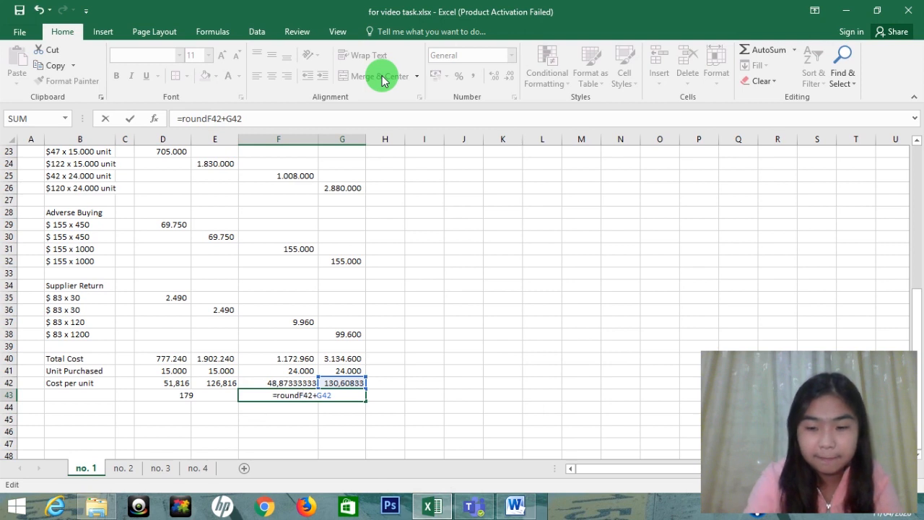
{"action": "type", "text": "("}
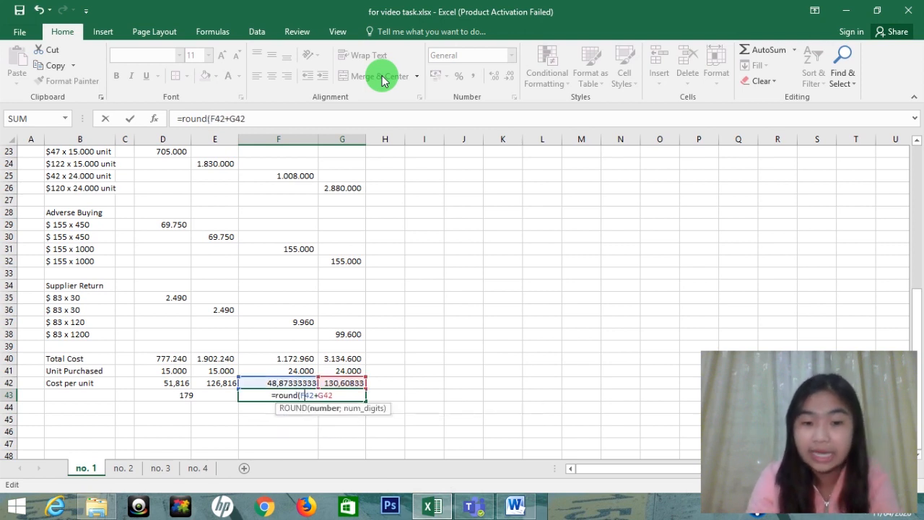
{"action": "type", "text": ";0)"}
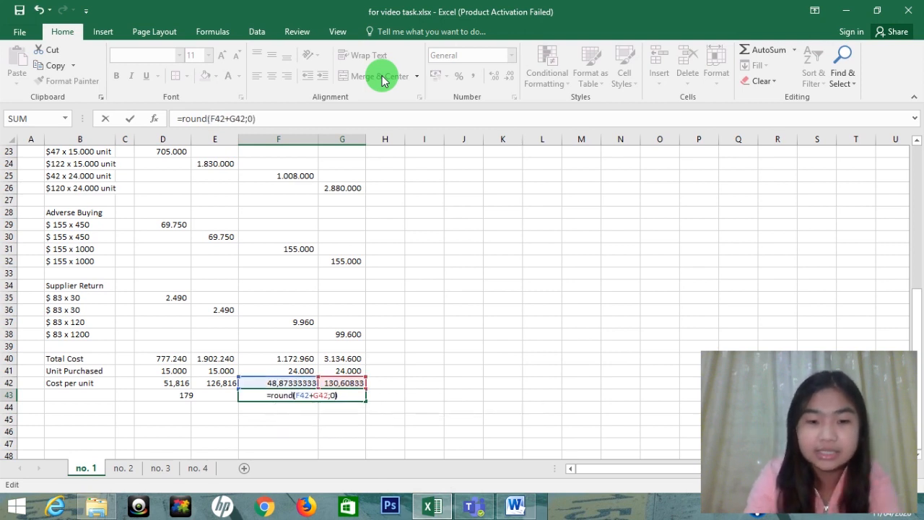
{"action": "key", "text": "ctrl+Return"}
{"action": "key", "text": "Left"}
{"action": "key", "text": "shift+Right"}
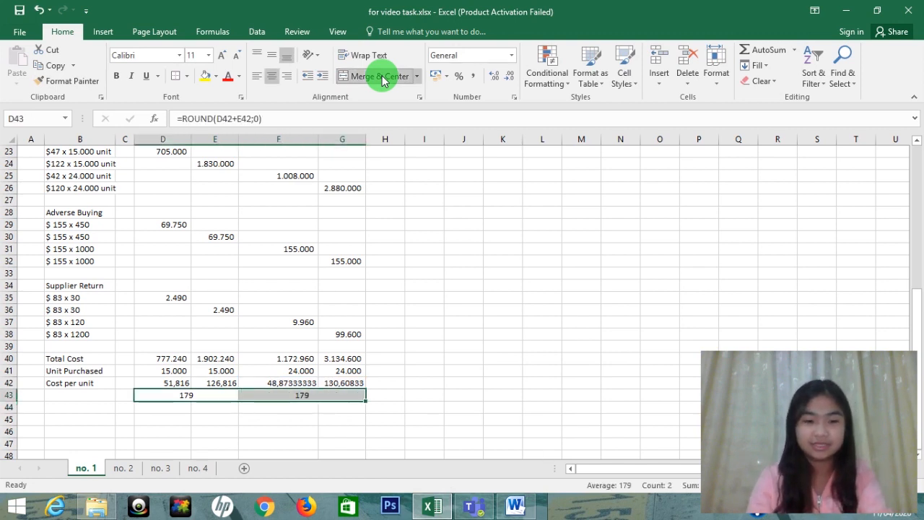
Step: Review the answers to parts a and b and check them against the question list in rows 10 to 12
{"action": "key", "text": "Up"}
{"action": "key", "text": "Right"}
{"action": "key", "text": "Left"}
{"action": "key", "text": "Left"}
{"action": "key", "text": "Left"}
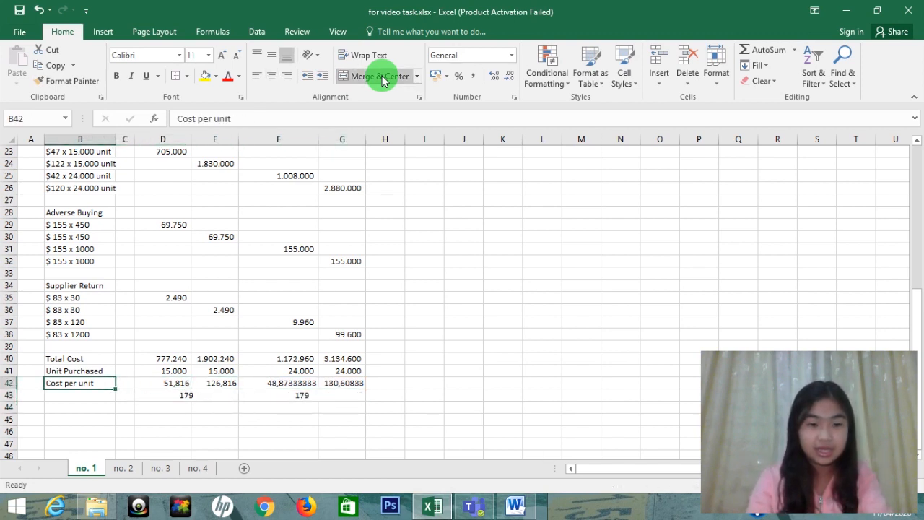
{"action": "key", "text": "shift+Right"}
{"action": "key", "text": "shift+Right"}
{"action": "key", "text": "Up"}
{"action": "key", "text": "Up"}
{"action": "key", "text": "Up"}
{"action": "key", "text": "Up"}
{"action": "key", "text": "Up"}
{"action": "key", "text": "Up"}
{"action": "key", "text": "Up"}
{"action": "key", "text": "Up"}
{"action": "key", "text": "Up"}
{"action": "key", "text": "Up"}
{"action": "key", "text": "Up"}
{"action": "key", "text": "Up"}
{"action": "key", "text": "Up"}
{"action": "key", "text": "Up"}
{"action": "key", "text": "Up"}
{"action": "key", "text": "Up"}
{"action": "key", "text": "Up"}
{"action": "key", "text": "Up"}
{"action": "key", "text": "Up"}
{"action": "key", "text": "Up"}
{"action": "key", "text": "Up"}
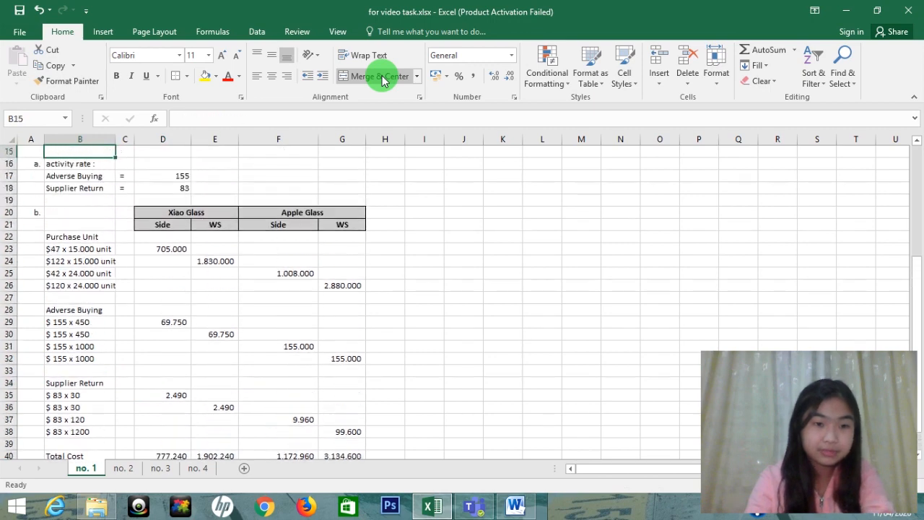
{"action": "key", "text": "Down"}
{"action": "key", "text": "Down"}
{"action": "key", "text": "Down"}
{"action": "key", "text": "Down"}
{"action": "key", "text": "Down"}
{"action": "key", "text": "Down"}
{"action": "key", "text": "Down"}
{"action": "key", "text": "Down"}
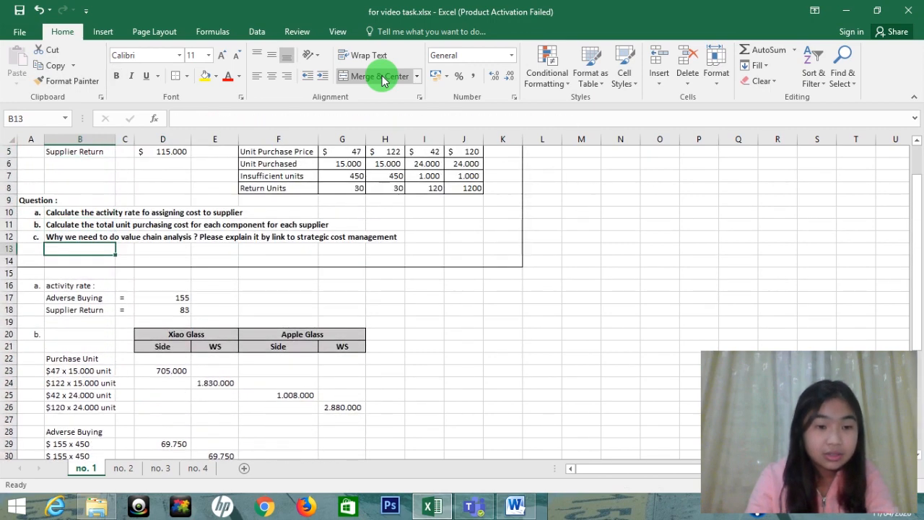
{"action": "key", "text": "Up"}
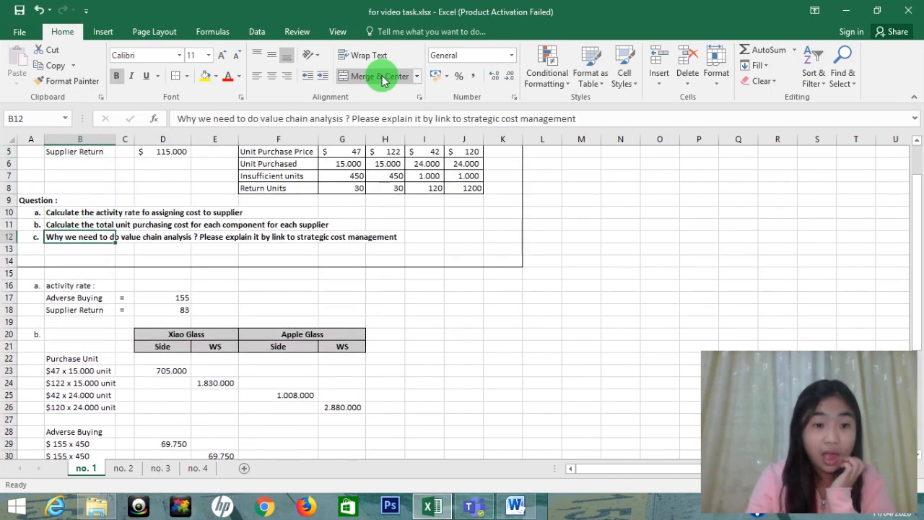
{"action": "key", "text": "Up"}
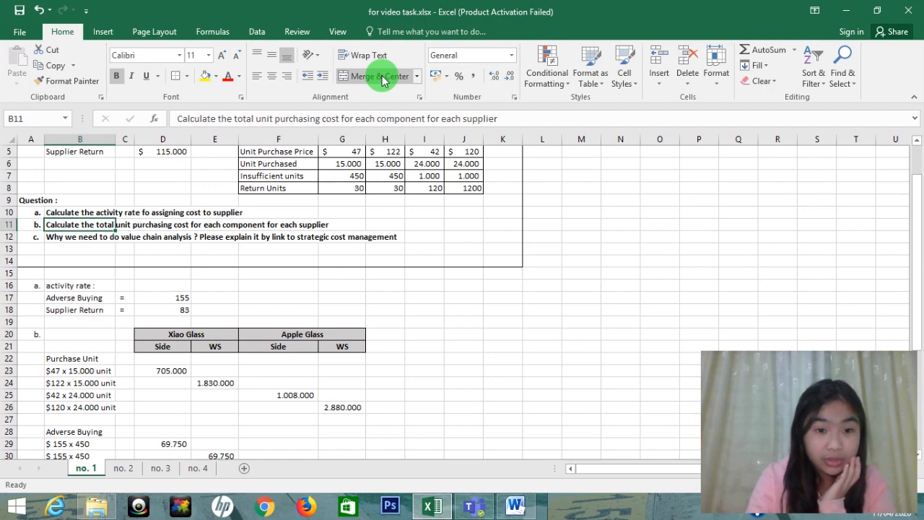
Step: Apply all borders to the question b cost table in B20:G43
{"action": "key", "text": "Down"}
{"action": "key", "text": "Down"}
{"action": "key", "text": "Down"}
{"action": "key", "text": "Down"}
{"action": "key", "text": "Down"}
{"action": "key", "text": "Down"}
{"action": "key", "text": "Down"}
{"action": "key", "text": "Down"}
{"action": "key", "text": "Down"}
{"action": "key", "text": "Down"}
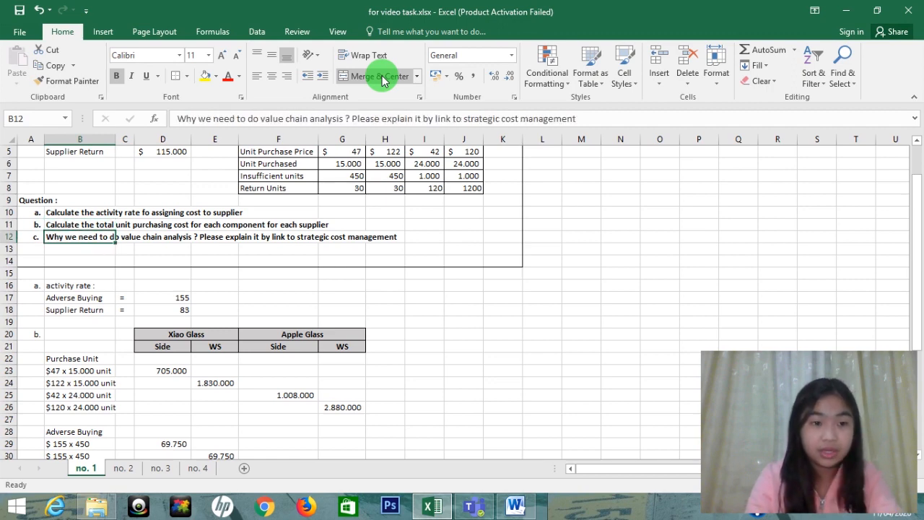
{"action": "key", "text": "Up"}
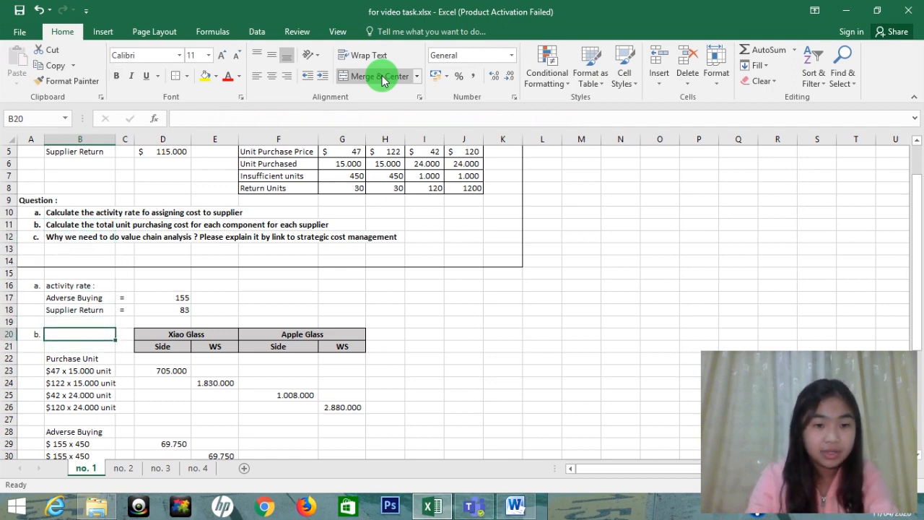
{"action": "key", "text": "shift+Right"}
{"action": "key", "text": "shift+Right"}
{"action": "key", "text": "shift+Right"}
{"action": "key", "text": "shift+Right"}
{"action": "key", "text": "shift+Down"}
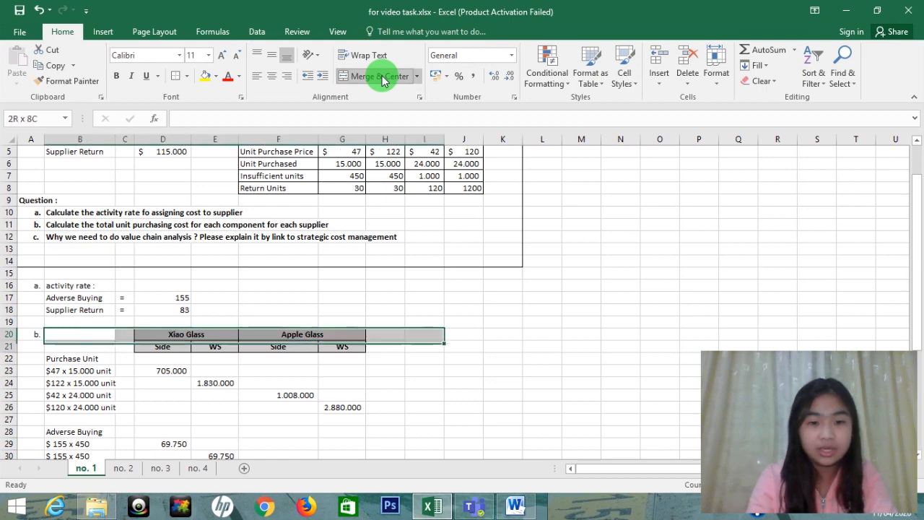
{"action": "key", "text": "shift+Right"}
{"action": "key", "text": "shift+Left"}
{"action": "key", "text": "shift+Down"}
{"action": "key", "text": "shift+Down"}
{"action": "key", "text": "shift+Down"}
{"action": "key", "text": "shift+Down"}
{"action": "key", "text": "shift+Down"}
{"action": "key", "text": "shift+Down"}
{"action": "key", "text": "shift+Down"}
{"action": "key", "text": "shift+Down"}
{"action": "key", "text": "shift+Down"}
{"action": "key", "text": "shift+Down"}
{"action": "key", "text": "shift+Down"}
{"action": "key", "text": "shift+Down"}
{"action": "key", "text": "shift+Down"}
{"action": "key", "text": "shift+Down"}
{"action": "key", "text": "shift+Down"}
{"action": "key", "text": "shift+Down"}
{"action": "key", "text": "shift+Down"}
{"action": "key", "text": "shift+Down"}
{"action": "key", "text": "shift+Down"}
{"action": "key", "text": "shift+Down"}
{"action": "key", "text": "shift+Down"}
{"action": "key", "text": "shift+Down"}
{"action": "key", "text": "shift+Down"}
{"action": "key", "text": "shift+Down"}
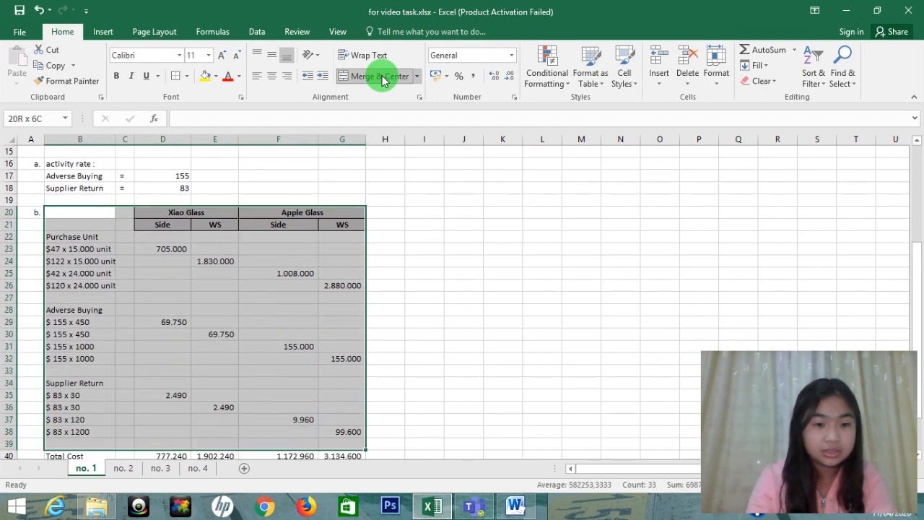
{"action": "key", "text": "shift+Up"}
{"action": "key", "text": "shift+Up"}
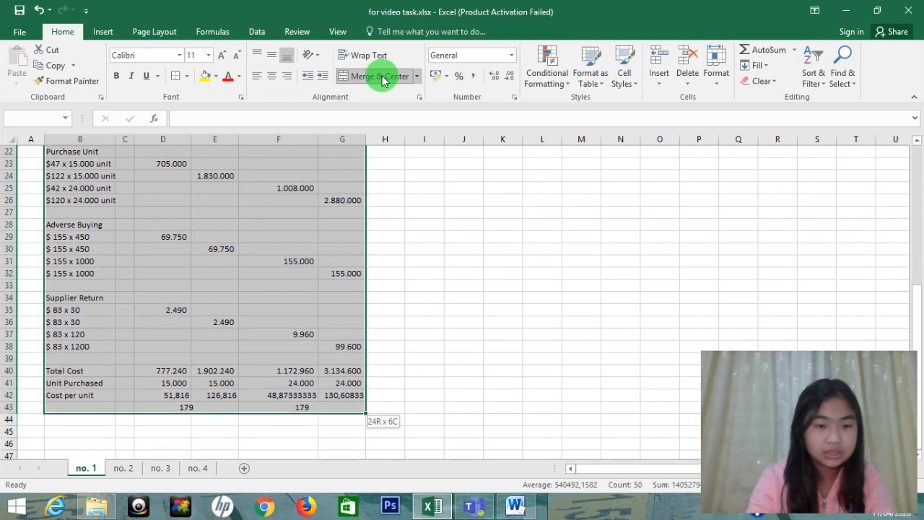
{"action": "left_click", "coordinate": [187, 80]}
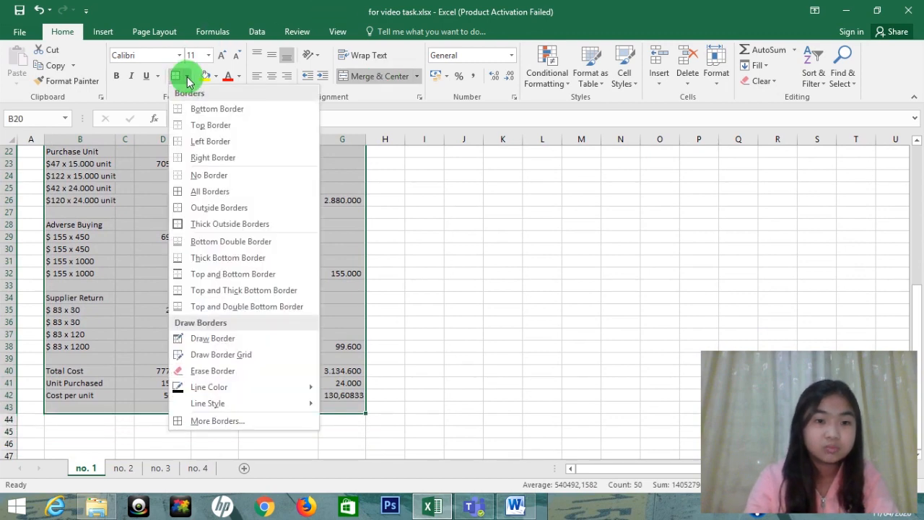
{"action": "left_click", "coordinate": [210, 190]}
{"action": "scroll", "coordinate": [264, 192], "scroll_direction": "up", "scroll_amount": 5}
{"action": "left_click_drag", "start_coordinate": [148, 334], "coordinate": [220, 389]}
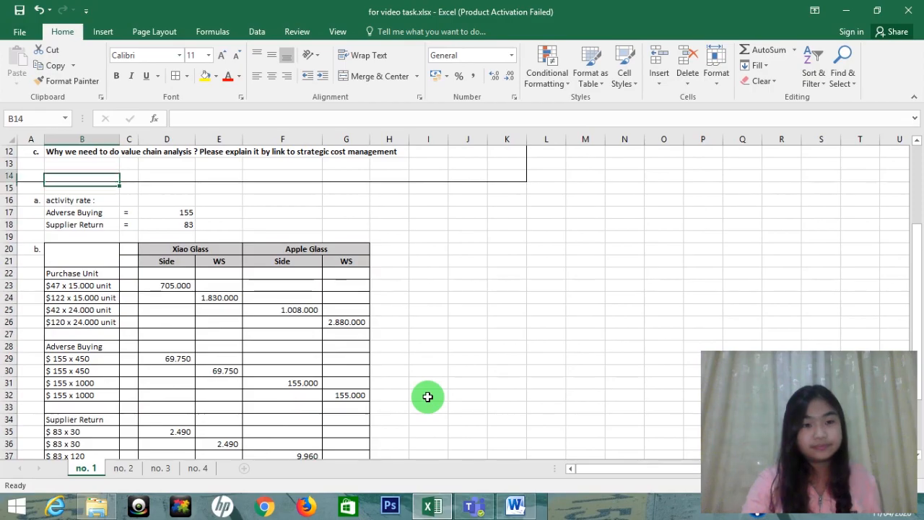
Step: Examine question c in row 12 about value chain analysis and its link to strategic cost management
{"action": "key", "text": "Up"}
{"action": "key", "text": "Up"}
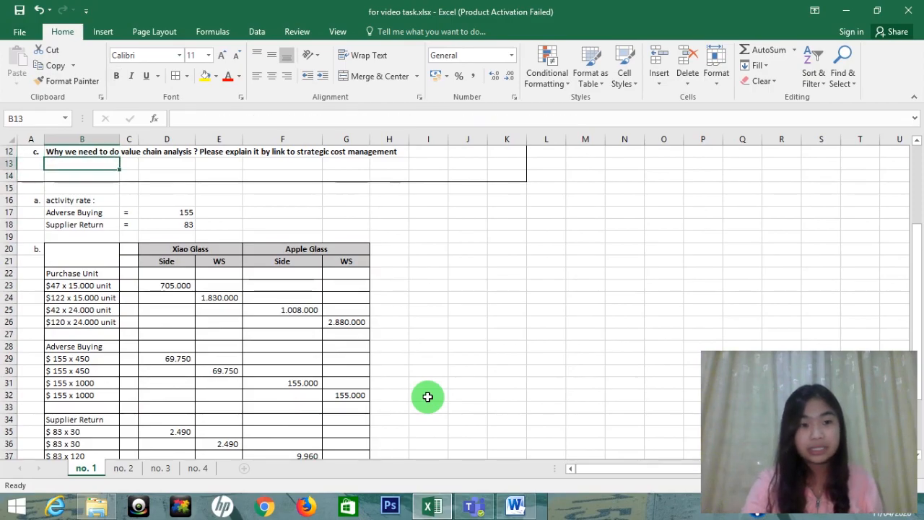
{"action": "key", "text": "Up"}
{"action": "key", "text": "Down"}
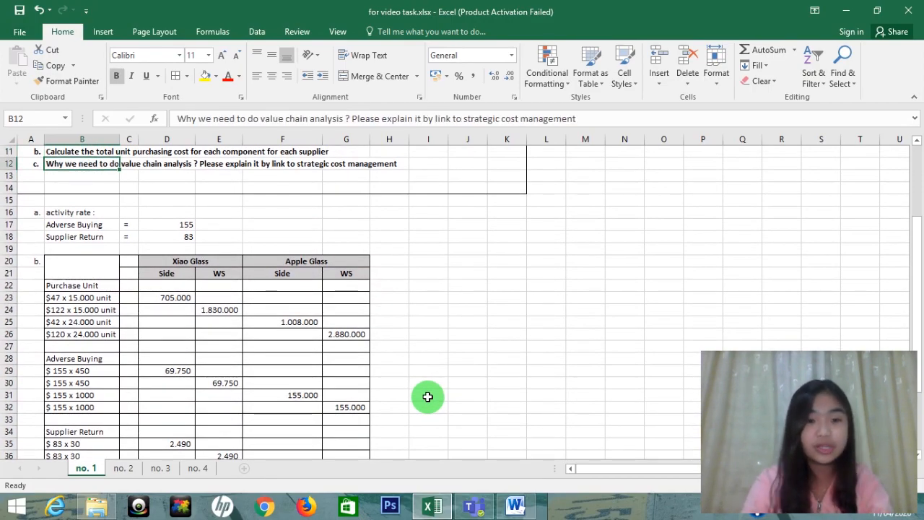
{"action": "key", "text": "shift+Right"}
{"action": "key", "text": "shift+Right"}
{"action": "key", "text": "shift+Right"}
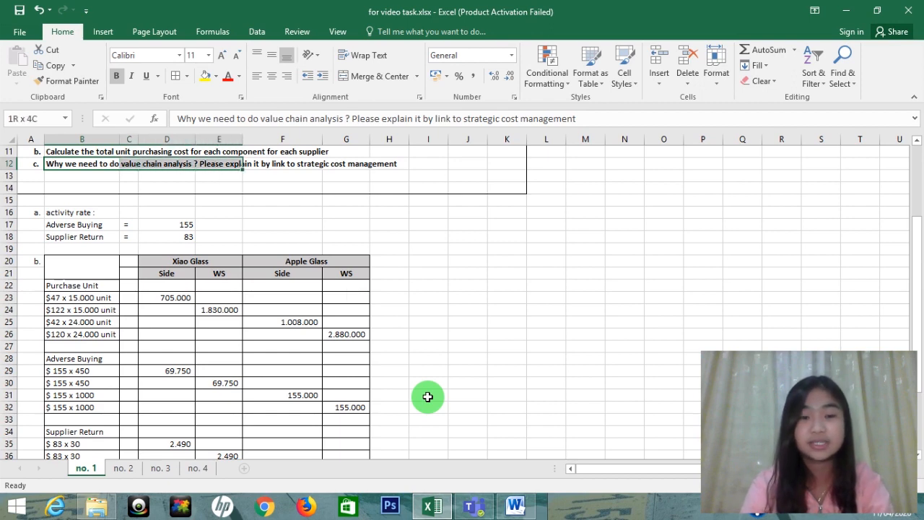
{"action": "key", "text": "shift+Right"}
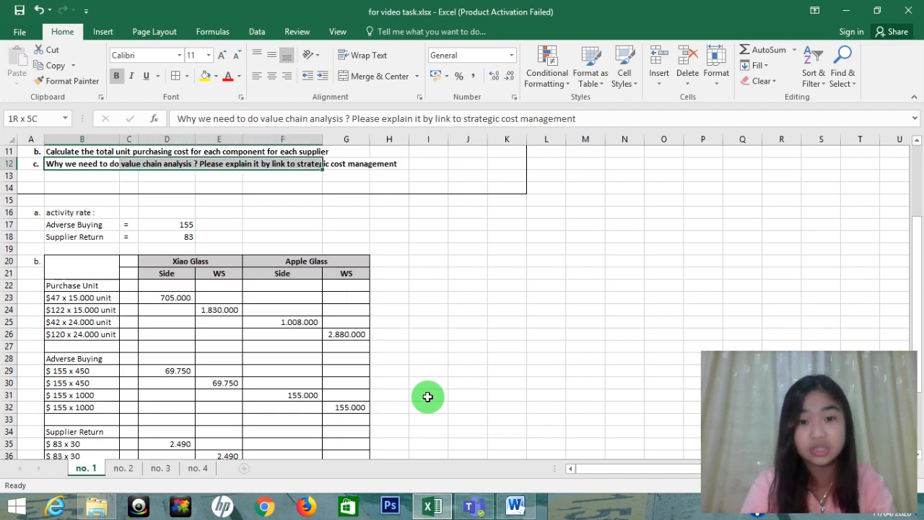
{"action": "key", "text": "shift+Right"}
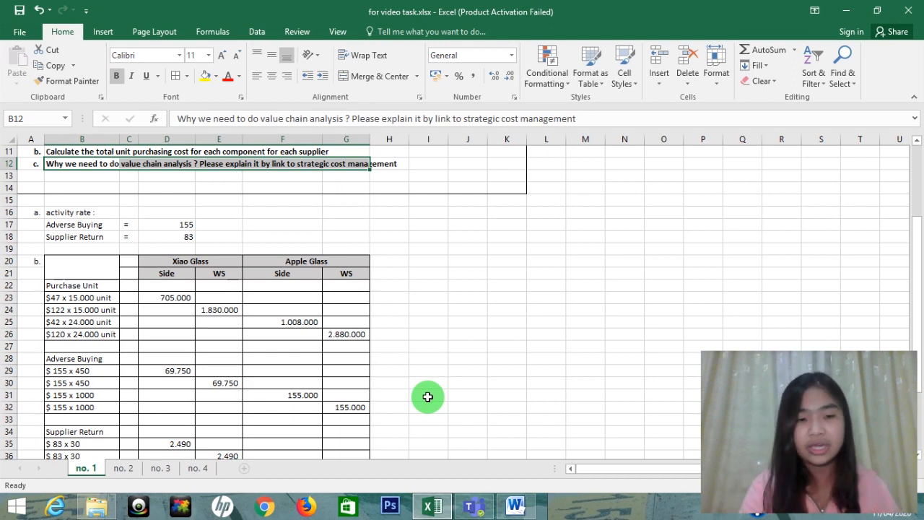
Step: Open the sheet no. 2 and examine its information table for the existing machine, Machine A and Machine B
{"action": "left_click", "coordinate": [123, 468]}
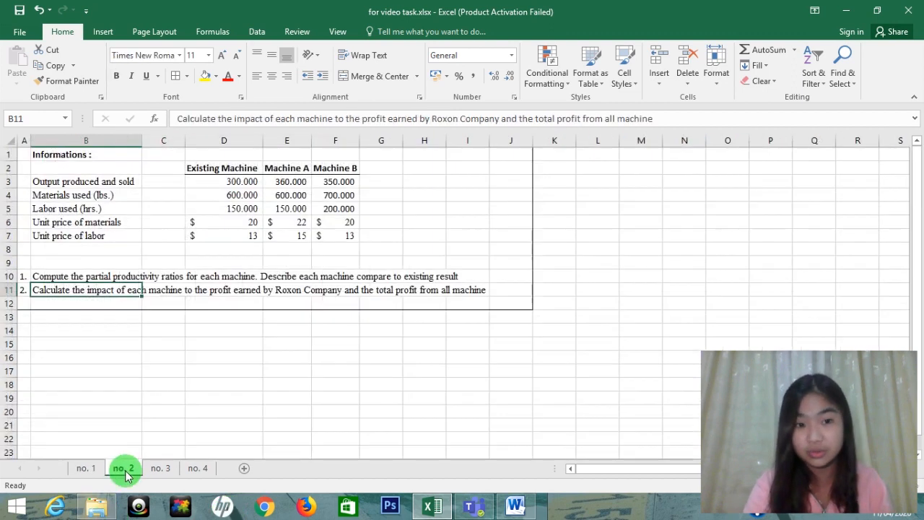
{"action": "left_click", "coordinate": [299, 317]}
{"action": "key", "text": "Up"}
{"action": "key", "text": "Up"}
{"action": "key", "text": "Up"}
{"action": "key", "text": "Up"}
{"action": "key", "text": "Up"}
{"action": "key", "text": "Up"}
{"action": "key", "text": "Up"}
{"action": "key", "text": "Up"}
{"action": "key", "text": "Up"}
{"action": "key", "text": "Up"}
{"action": "key", "text": "Up"}
{"action": "key", "text": "Up"}
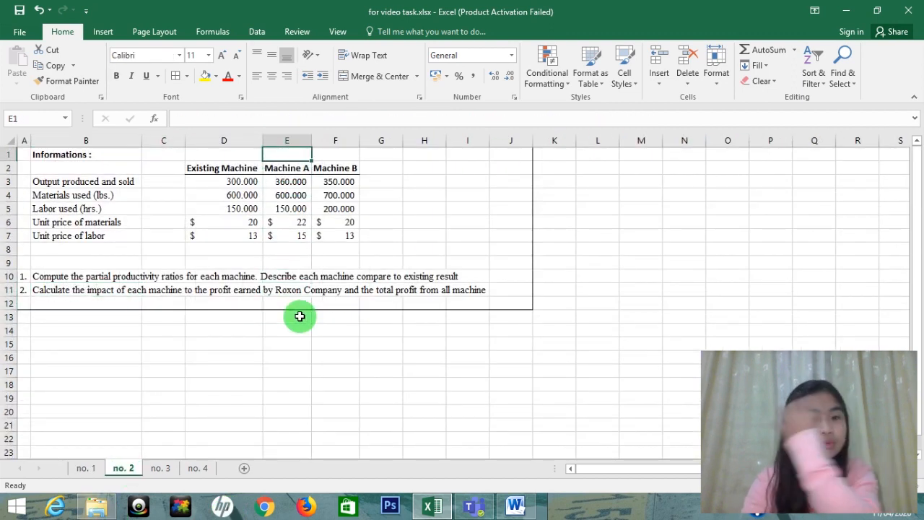
{"action": "key", "text": "Left"}
{"action": "key", "text": "Left"}
{"action": "key", "text": "Left"}
{"action": "key", "text": "Left"}
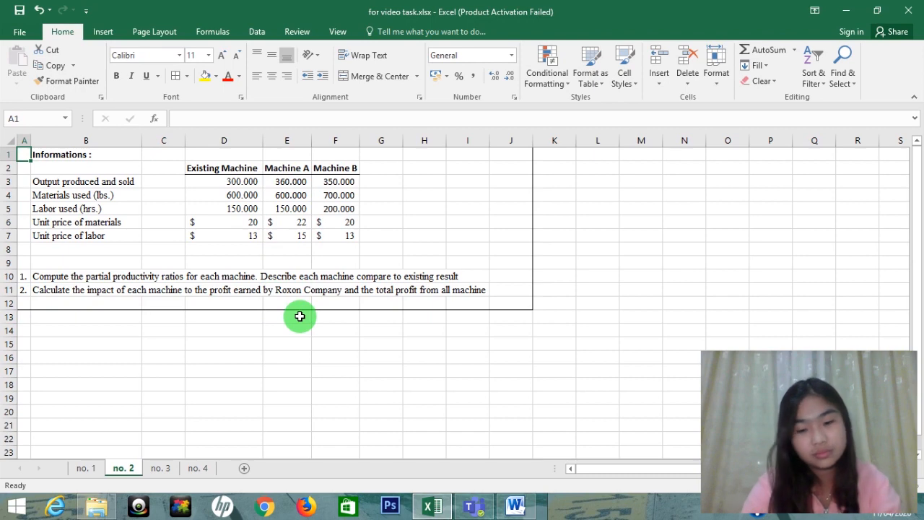
Step: Examine the two questions on partial productivity ratios and profit impact below the machine data
{"action": "key", "text": "Right"}
{"action": "key", "text": "Right"}
{"action": "key", "text": "Down"}
{"action": "key", "text": "Down"}
{"action": "key", "text": "Down"}
{"action": "key", "text": "Down"}
{"action": "key", "text": "Down"}
{"action": "key", "text": "Down"}
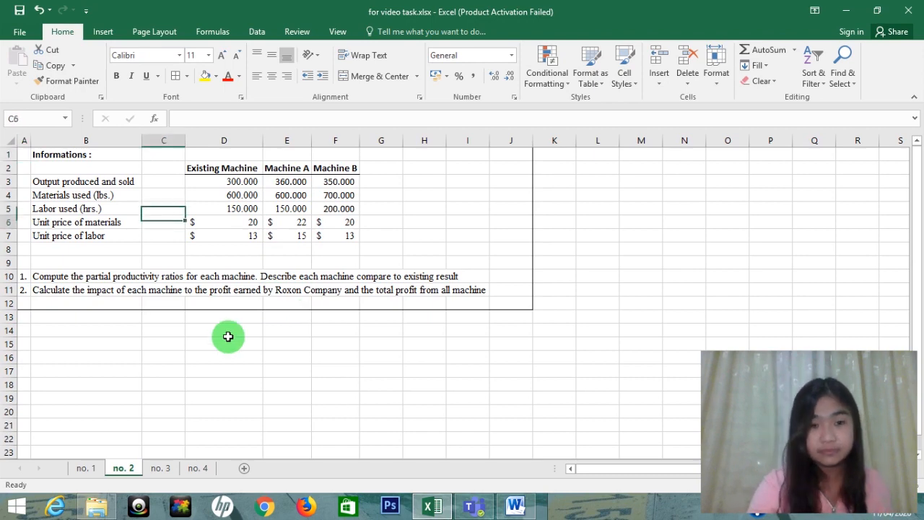
{"action": "key", "text": "Up"}
{"action": "key", "text": "Down"}
{"action": "key", "text": "Down"}
{"action": "key", "text": "Down"}
{"action": "key", "text": "Down"}
{"action": "key", "text": "Down"}
{"action": "key", "text": "Left"}
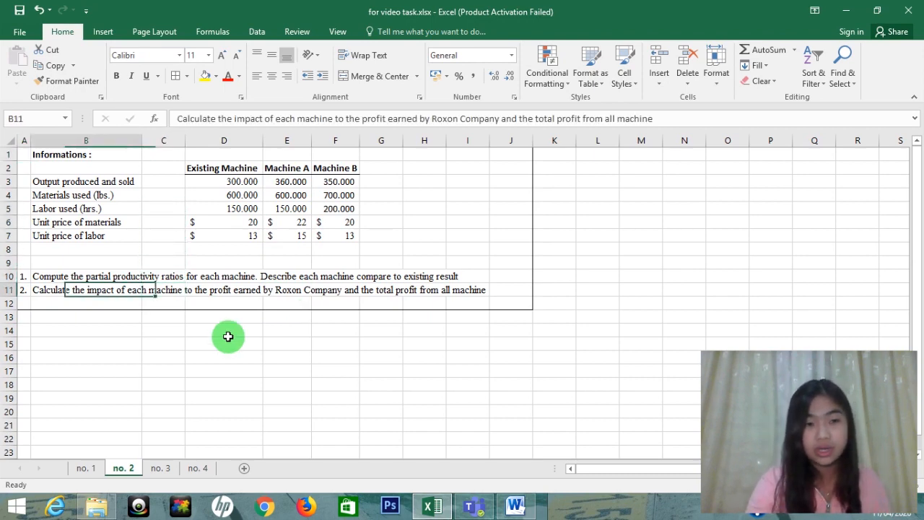
{"action": "key", "text": "Left"}
{"action": "key", "text": "Down"}
{"action": "key", "text": "Down"}
{"action": "key", "text": "Up"}
{"action": "key", "text": "Up"}
{"action": "key", "text": "Up"}
{"action": "key", "text": "Up"}
{"action": "key", "text": "Up"}
{"action": "key", "text": "Up"}
{"action": "key", "text": "Up"}
{"action": "key", "text": "Up"}
{"action": "key", "text": "Up"}
{"action": "key", "text": "Up"}
{"action": "key", "text": "Up"}
{"action": "key", "text": "Up"}
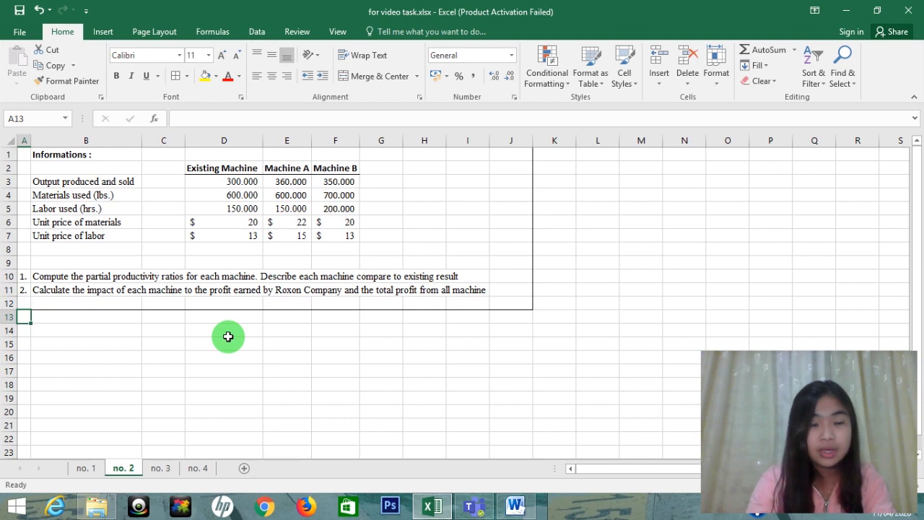
Step: Select the range A1:J12 to examine the machine information and the two questions together
{"action": "key", "text": "shift+Right"}
{"action": "key", "text": "shift+Right"}
{"action": "key", "text": "shift+Right"}
{"action": "key", "text": "shift+Right"}
{"action": "key", "text": "shift+Right"}
{"action": "key", "text": "shift+Right"}
{"action": "key", "text": "shift+Down"}
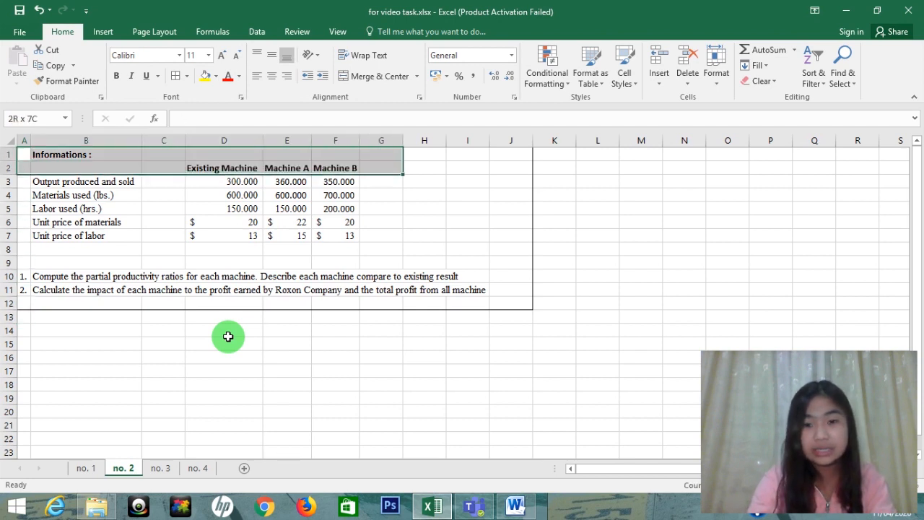
{"action": "key", "text": "shift+Right"}
{"action": "key", "text": "shift+Right"}
{"action": "key", "text": "shift+Right"}
{"action": "key", "text": "shift+Down"}
{"action": "key", "text": "shift+Down"}
{"action": "key", "text": "shift+Down"}
{"action": "key", "text": "shift+Down"}
{"action": "key", "text": "shift+Down"}
{"action": "key", "text": "shift+Down"}
{"action": "key", "text": "shift+Down"}
{"action": "key", "text": "shift+Down"}
{"action": "key", "text": "shift+Down"}
{"action": "key", "text": "shift+Down"}
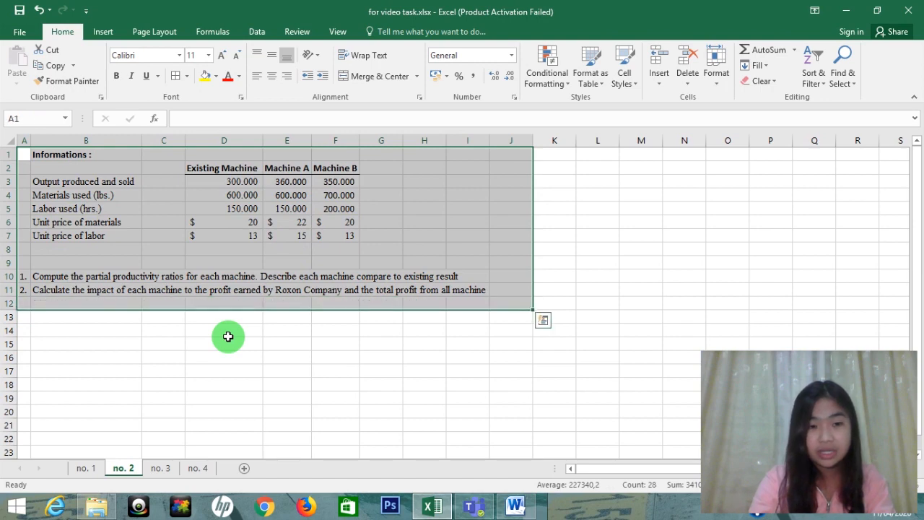
Step: Enter the answer number "1." in A14 and the heading "Productivity ratio" in B14
{"action": "key", "text": "Down"}
{"action": "key", "text": "Down"}
{"action": "key", "text": "Down"}
{"action": "key", "text": "Down"}
{"action": "key", "text": "Down"}
{"action": "key", "text": "Down"}
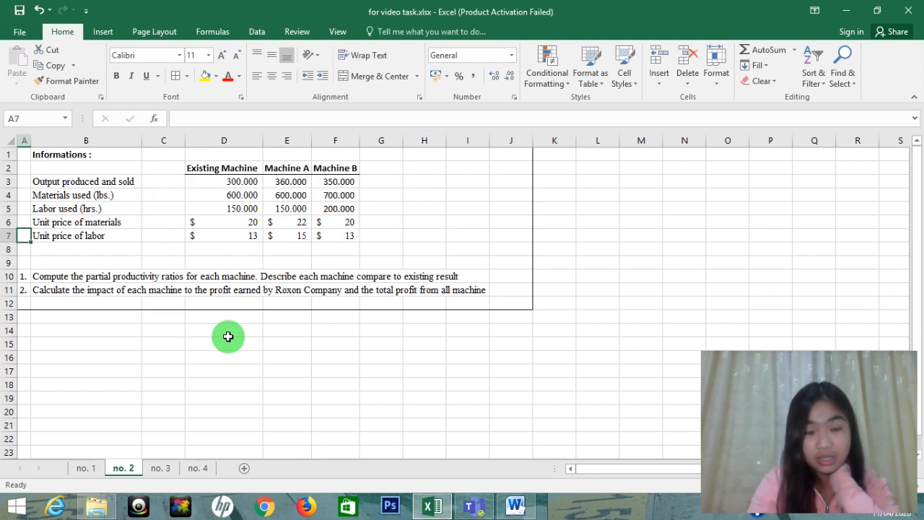
{"action": "key", "text": "Down"}
{"action": "key", "text": "Down"}
{"action": "key", "text": "Down"}
{"action": "key", "text": "Down"}
{"action": "key", "text": "Down"}
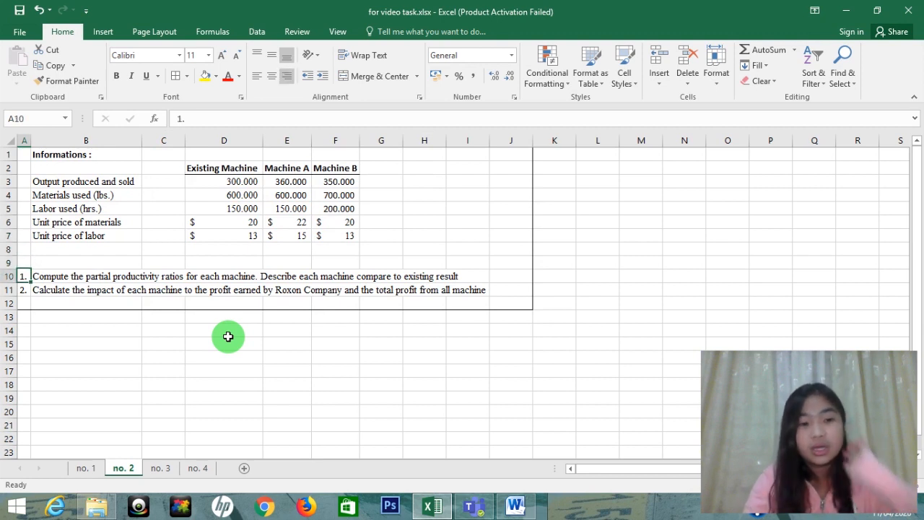
{"action": "key", "text": "Down"}
{"action": "key", "text": "Down"}
{"action": "type", "text": "1."}
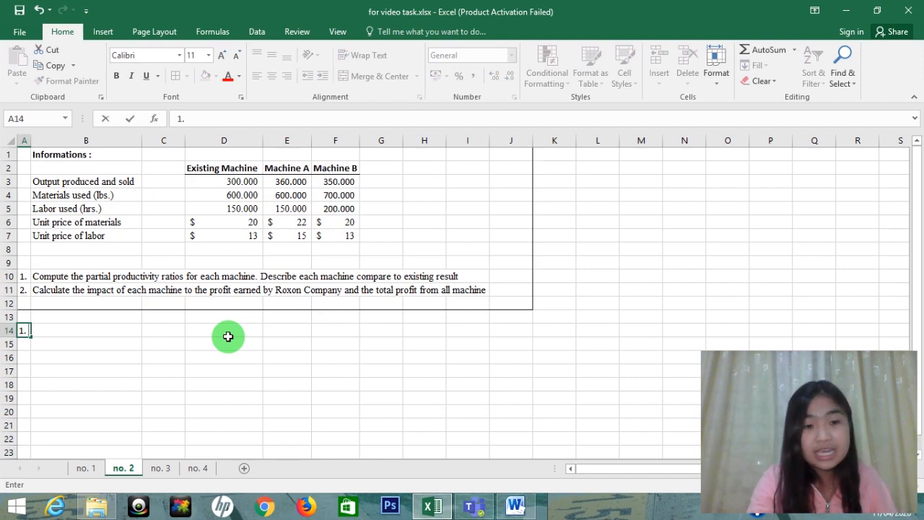
{"action": "key", "text": "Tab"}
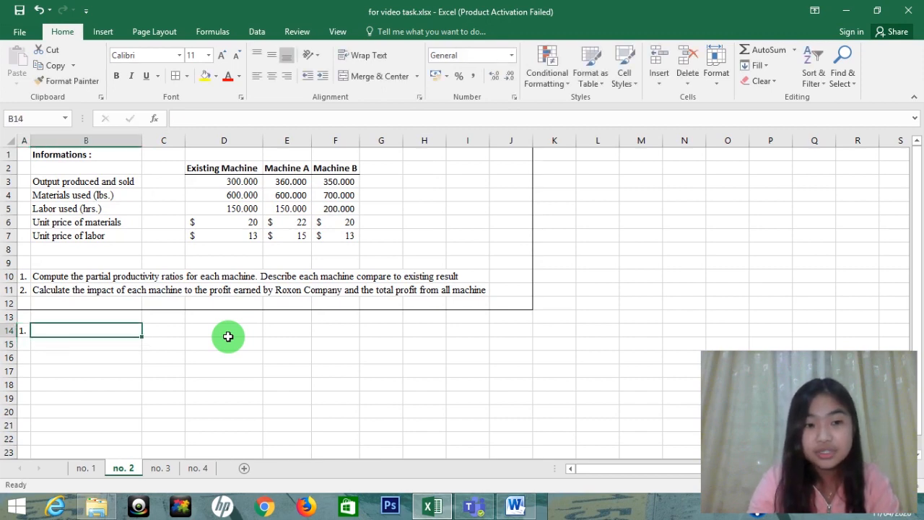
{"action": "type", "text": "pRO"}
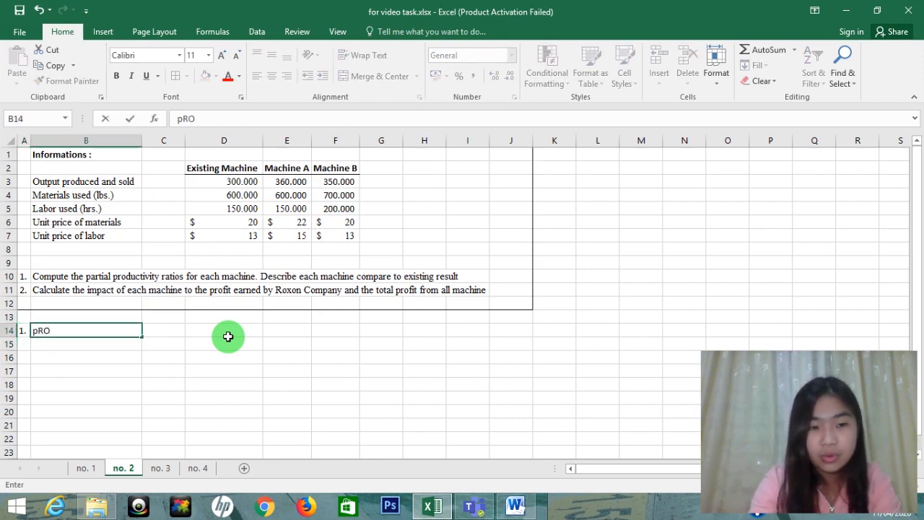
{"action": "key", "text": "BackSpace"}
{"action": "key", "text": "BackSpace"}
{"action": "key", "text": "BackSpace"}
{"action": "type", "text": "Pro"}
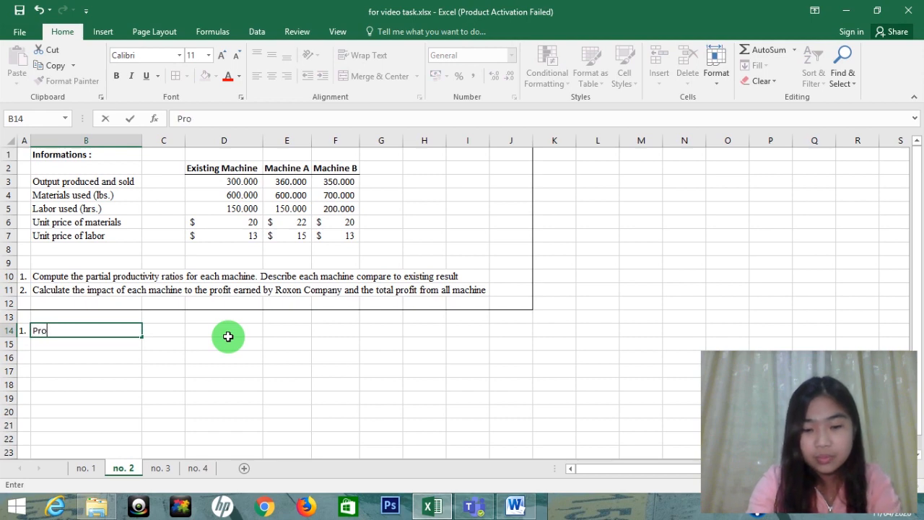
{"action": "type", "text": "ductivity ratio"}
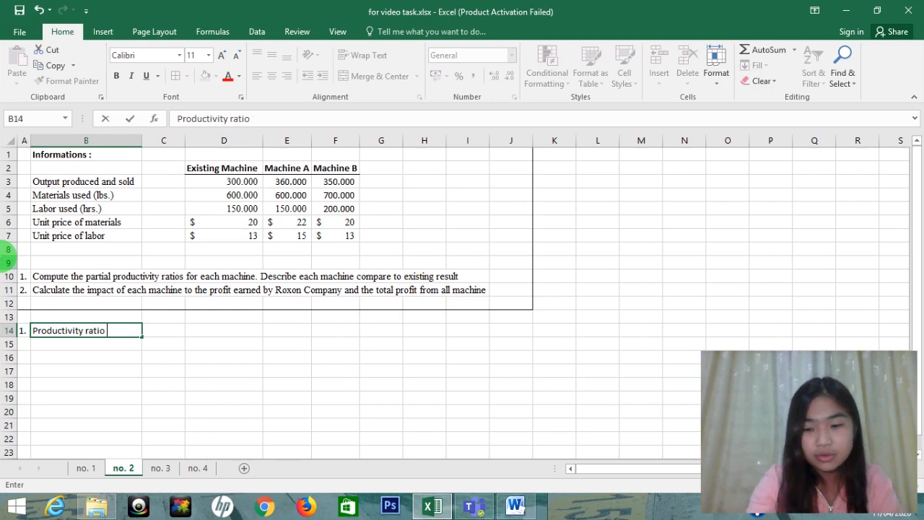
{"action": "key", "text": "Return"}
Step: Copy the "Materials used (lbs.)" and "Labor used (hrs.)" labels from B4:B5 to B15:B16, under the productivity ratio heading
{"action": "key", "text": "Up"}
{"action": "key", "text": "Up"}
{"action": "key", "text": "Up"}
{"action": "key", "text": "Up"}
{"action": "key", "text": "Up"}
{"action": "key", "text": "Up"}
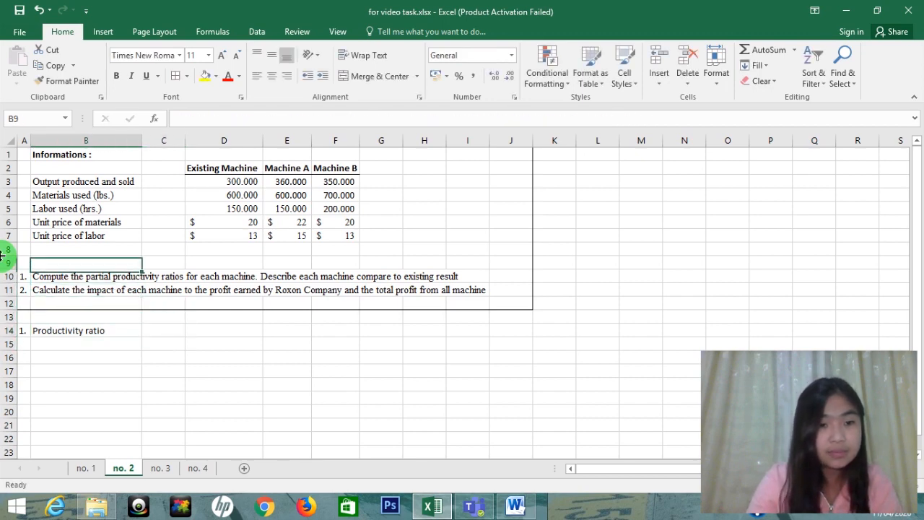
{"action": "key", "text": "Up"}
{"action": "key", "text": "Up"}
{"action": "key", "text": "Up"}
{"action": "key", "text": "Up"}
{"action": "key", "text": "Up"}
{"action": "key", "text": "shift+Down"}
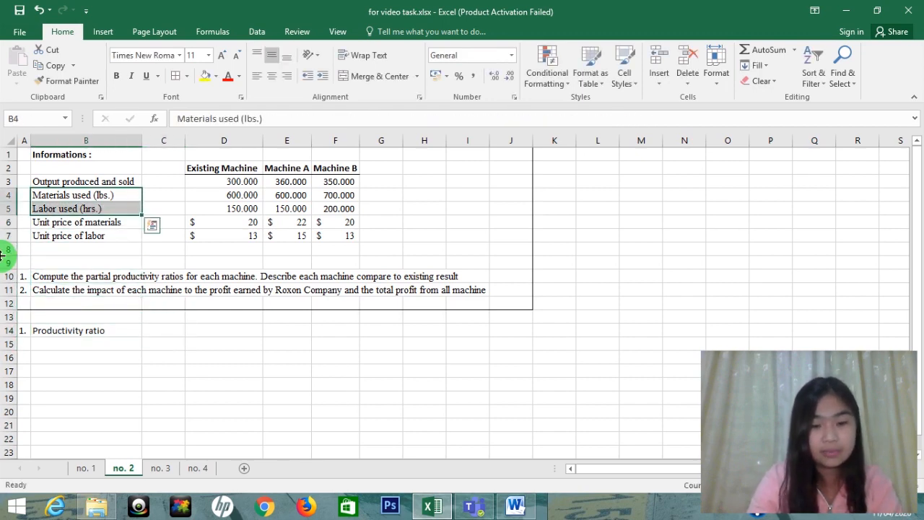
{"action": "key", "text": "ctrl+c"}
{"action": "key", "text": "Down"}
{"action": "key", "text": "Down"}
{"action": "key", "text": "Down"}
{"action": "key", "text": "Down"}
{"action": "key", "text": "Down"}
{"action": "key", "text": "Down"}
{"action": "key", "text": "Down"}
{"action": "key", "text": "Down"}
{"action": "key", "text": "Down"}
{"action": "key", "text": "Down"}
{"action": "key", "text": "Down"}
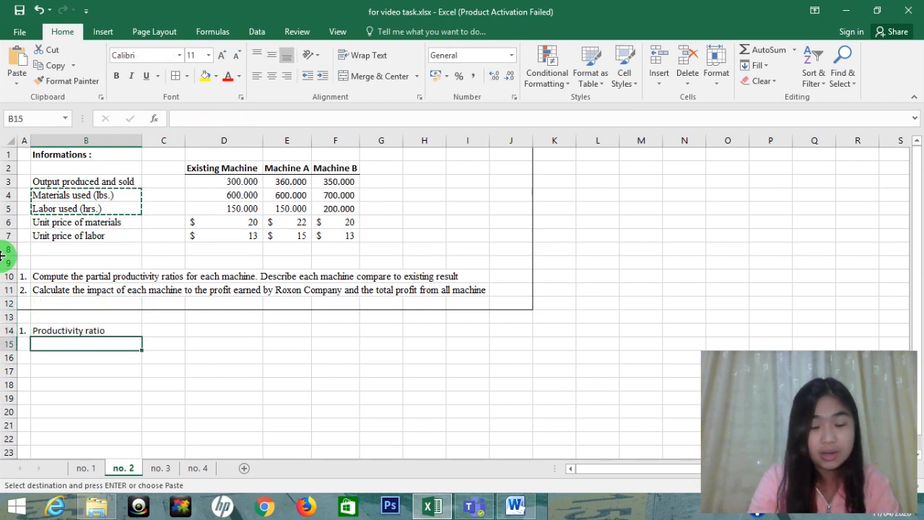
{"action": "key", "text": "ctrl+v"}
Step: Narrow column C to about half its width
{"action": "key", "text": "Right"}
{"action": "key", "text": "Right"}
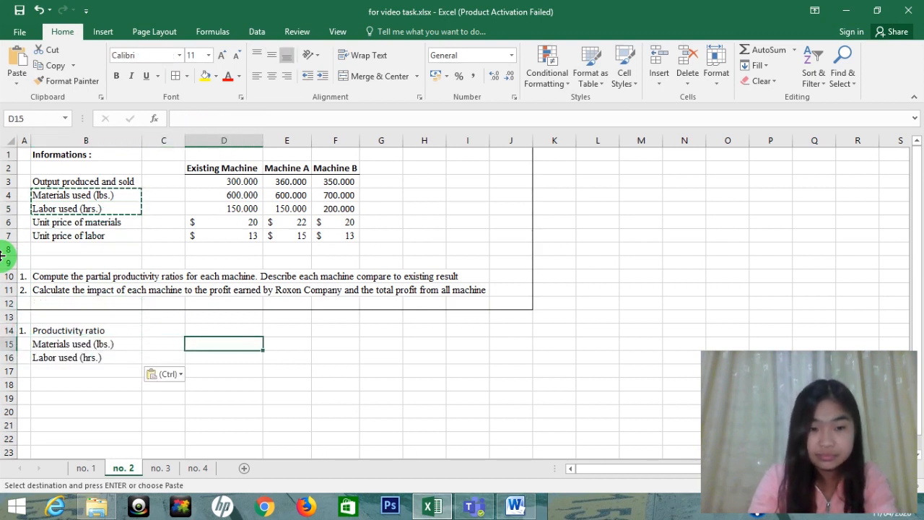
{"action": "key", "text": "Left"}
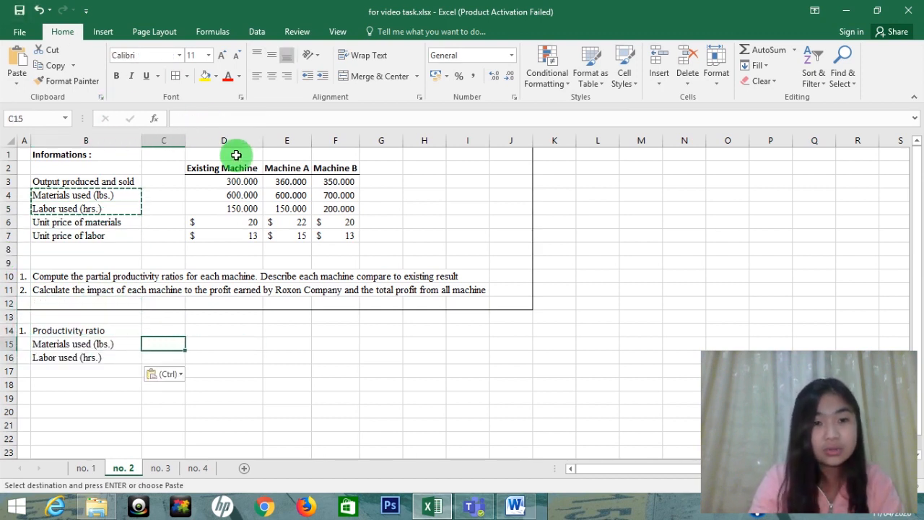
{"action": "left_click_drag", "start_coordinate": [185, 140], "coordinate": [164, 140]}
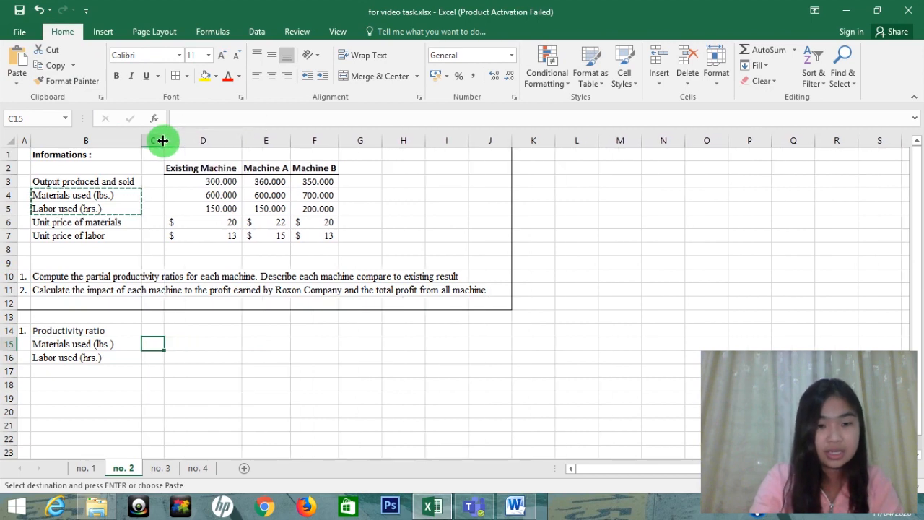
Step: Put an equals sign in C15 and C16 beside the materials and labor labels
{"action": "type", "text": "=="}
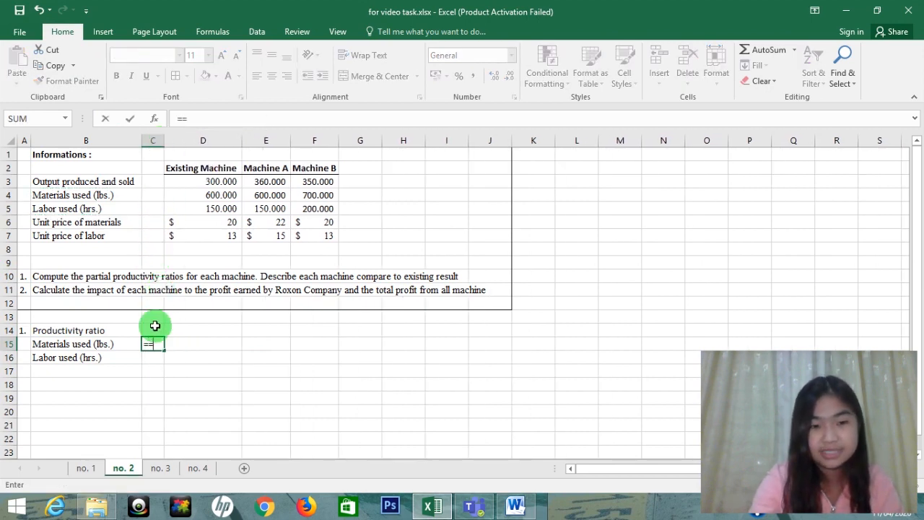
{"action": "key", "text": "Return"}
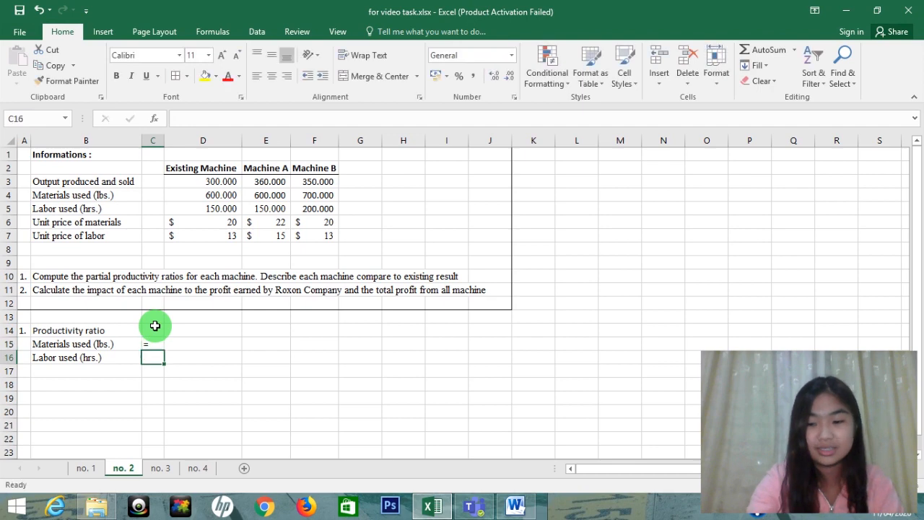
{"action": "type", "text": "="}
{"action": "key", "text": "Right"}
{"action": "key", "text": "Up"}
{"action": "key", "text": "BackSpace"}
{"action": "key", "text": "BackSpace"}
{"action": "key", "text": "BackSpace"}
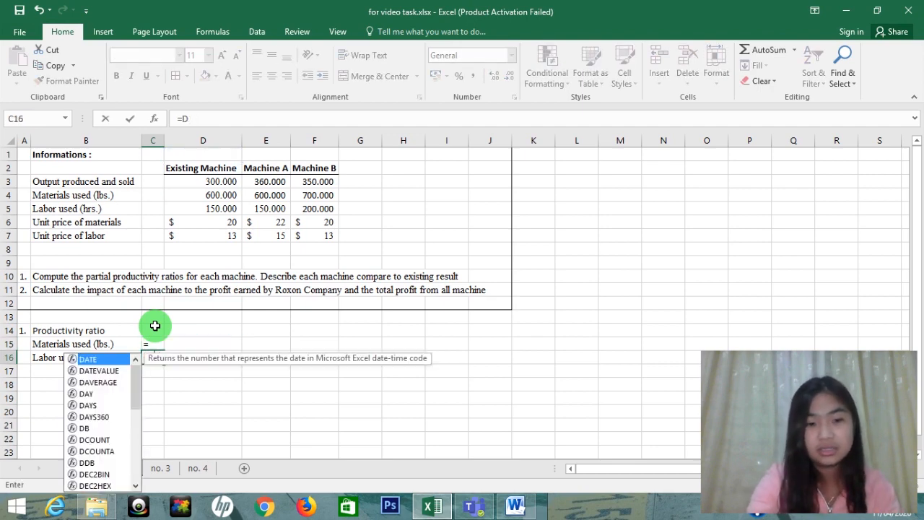
{"action": "key", "text": "Return"}
Step: Calculate the existing machine's materials productivity ratio in D15 with the formula =D3/D4
{"action": "key", "text": "Right"}
{"action": "key", "text": "Up"}
{"action": "key", "text": "Up"}
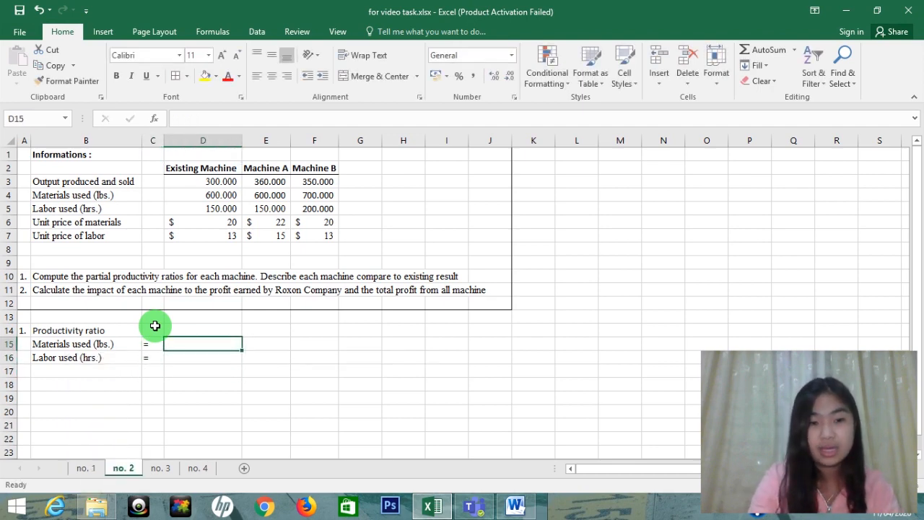
{"action": "type", "text": "="}
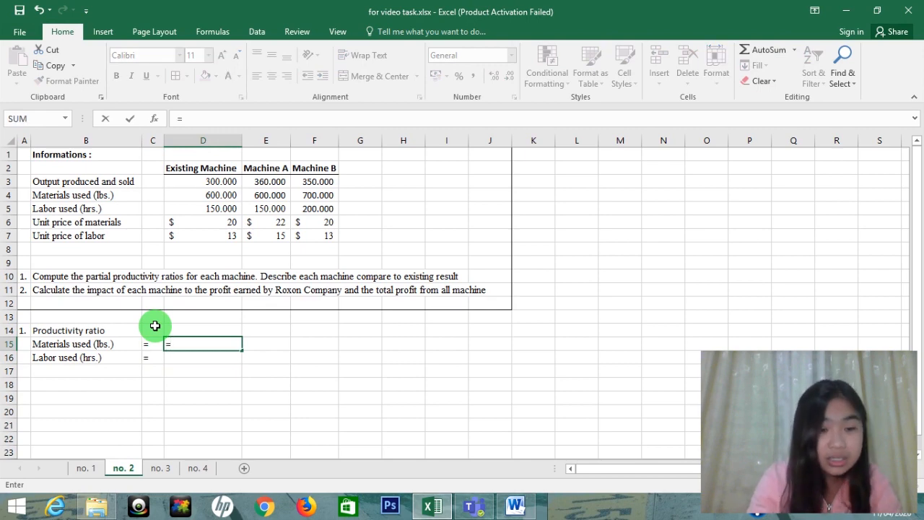
{"action": "key", "text": "Up"}
{"action": "key", "text": "Up"}
{"action": "key", "text": "Up"}
{"action": "key", "text": "Up"}
{"action": "key", "text": "Up"}
{"action": "key", "text": "Up"}
{"action": "key", "text": "Up"}
{"action": "key", "text": "Up"}
{"action": "key", "text": "Up"}
{"action": "key", "text": "Up"}
{"action": "key", "text": "Up"}
{"action": "key", "text": "Up"}
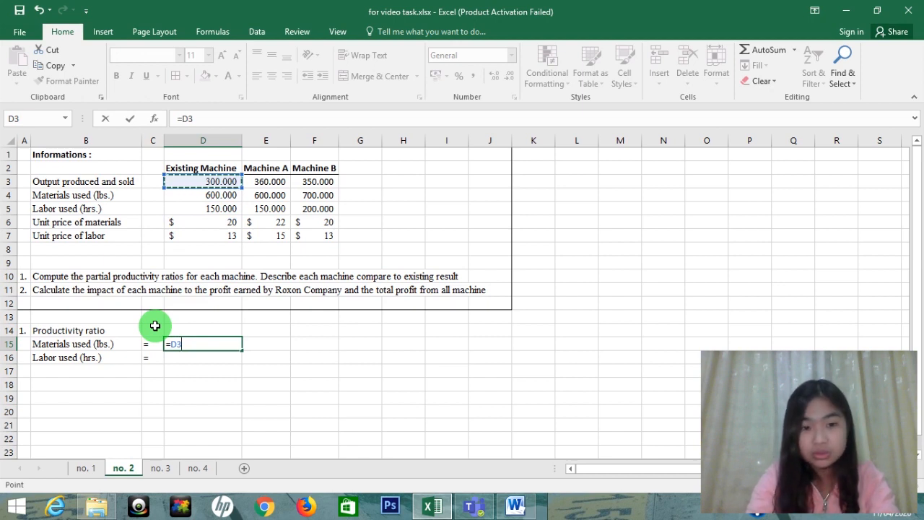
{"action": "type", "text": "/"}
{"action": "key", "text": "Up"}
{"action": "key", "text": "Up"}
{"action": "key", "text": "Up"}
{"action": "key", "text": "Up"}
{"action": "key", "text": "Up"}
{"action": "key", "text": "Up"}
{"action": "key", "text": "Up"}
{"action": "key", "text": "Up"}
{"action": "key", "text": "Up"}
{"action": "key", "text": "Up"}
{"action": "key", "text": "Up"}
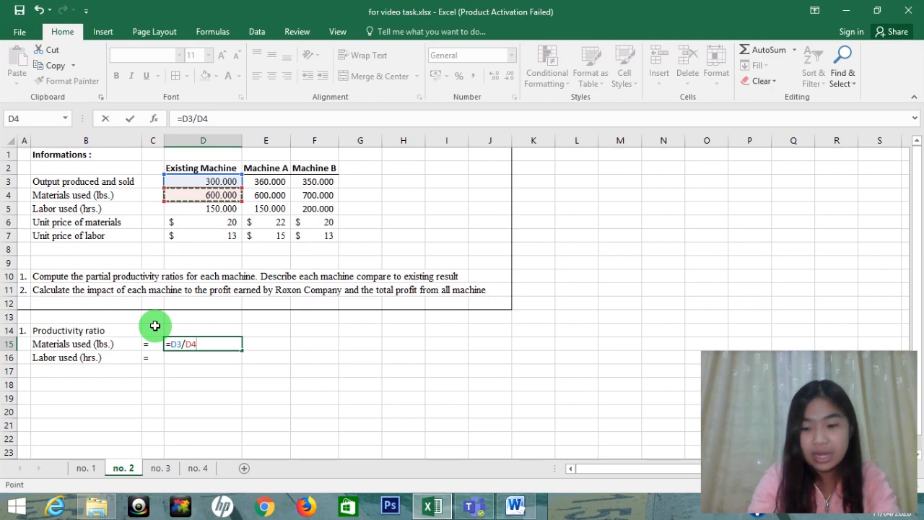
{"action": "key", "text": "Return"}
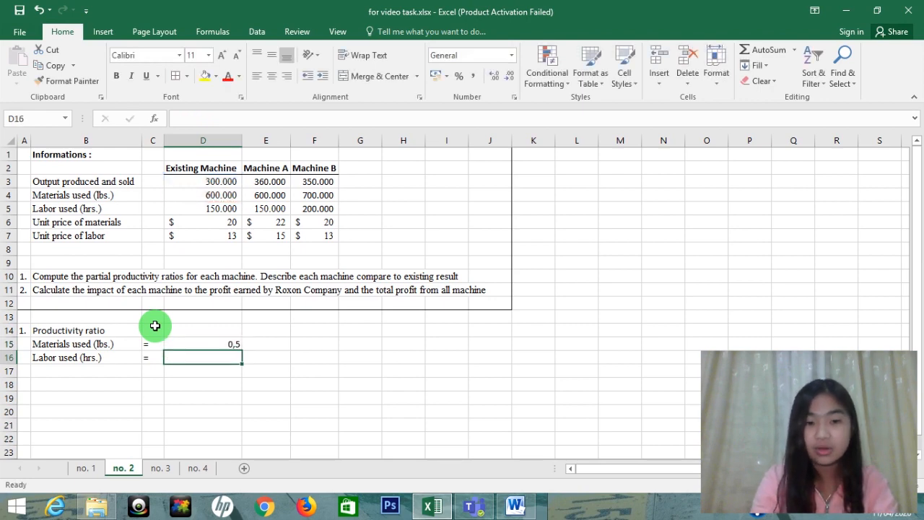
Step: Enter the column heading "Existing Machine" in D14 above the materials ratio
{"action": "key", "text": "Up"}
{"action": "key", "text": "Up"}
{"action": "type", "text": "Ex"}
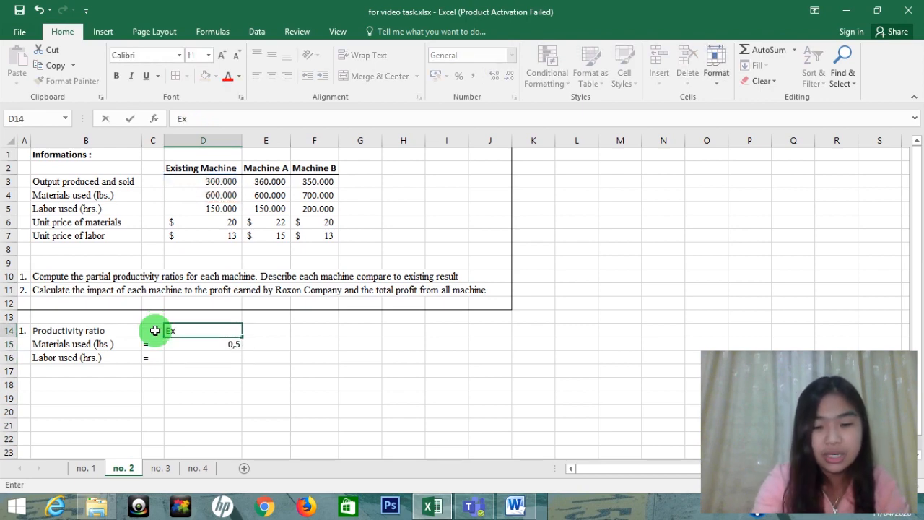
{"action": "type", "text": "istin"}
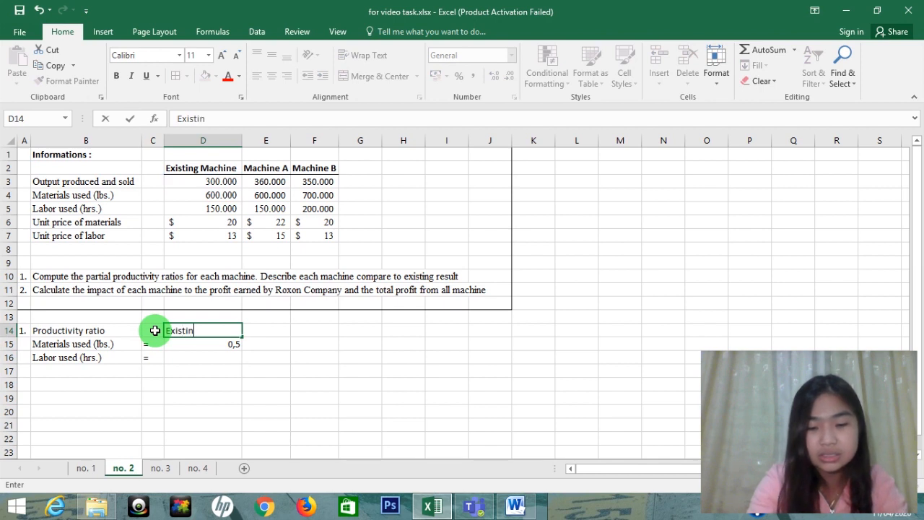
{"action": "type", "text": "g MAs"}
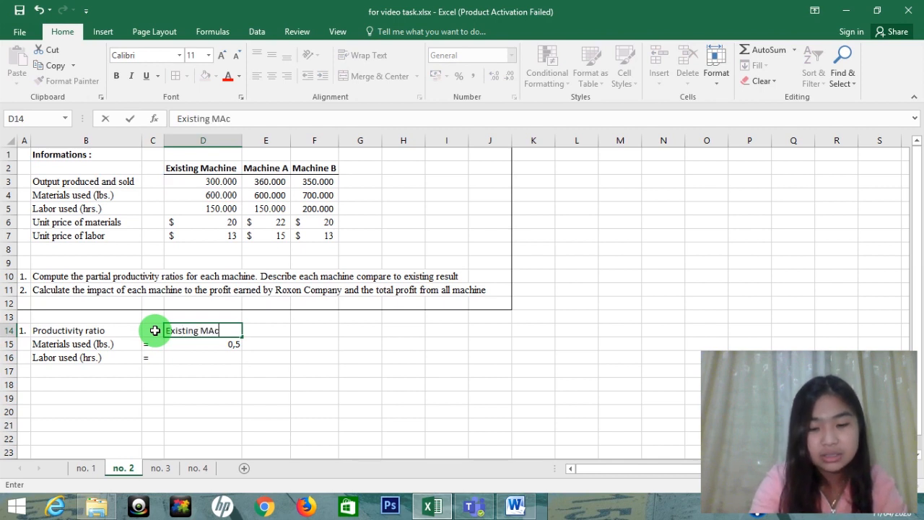
{"action": "type", "text": "hine"}
{"action": "key", "text": "Return"}
Step: Copy the Existing Machine, Machine A and Machine B headings from D2:F2 to D14:F14
{"action": "key", "text": "Up"}
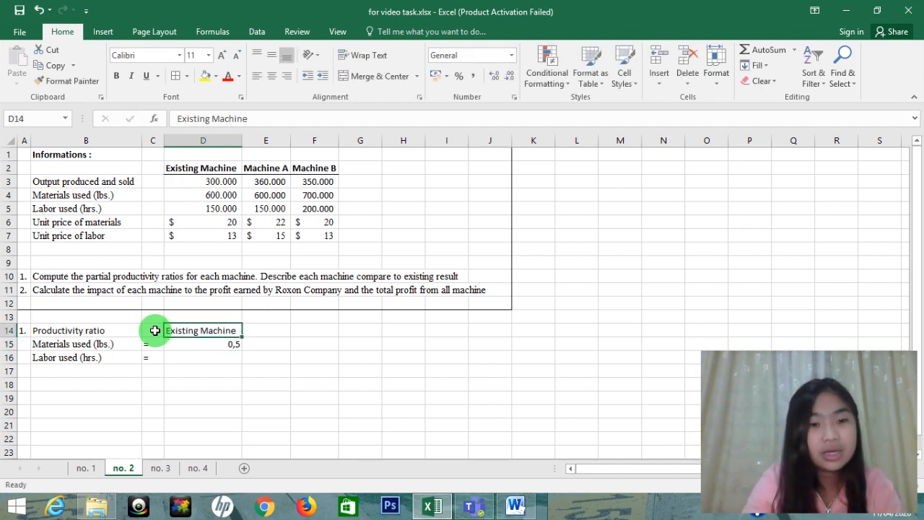
{"action": "key", "text": "Up"}
{"action": "key", "text": "Up"}
{"action": "key", "text": "Up"}
{"action": "key", "text": "Up"}
{"action": "key", "text": "Up"}
{"action": "key", "text": "Up"}
{"action": "key", "text": "Up"}
{"action": "key", "text": "Up"}
{"action": "key", "text": "Up"}
{"action": "key", "text": "Up"}
{"action": "key", "text": "Up"}
{"action": "key", "text": "Up"}
{"action": "key", "text": "shift+Right"}
{"action": "key", "text": "shift+Right"}
{"action": "key", "text": "ctrl+c"}
{"action": "key", "text": "Down"}
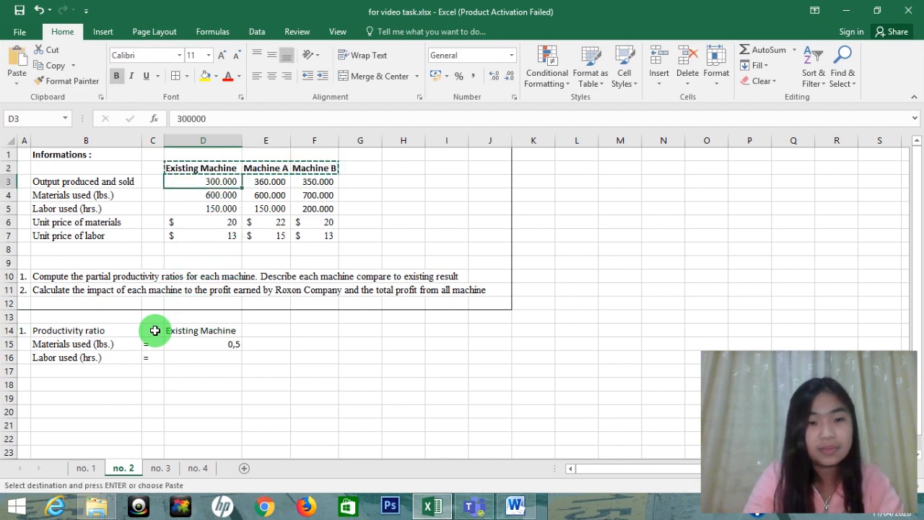
{"action": "key", "text": "Down"}
{"action": "key", "text": "Down"}
{"action": "key", "text": "Down"}
{"action": "key", "text": "Down"}
{"action": "key", "text": "Down"}
{"action": "key", "text": "Down"}
{"action": "key", "text": "Down"}
{"action": "key", "text": "Down"}
{"action": "key", "text": "Down"}
{"action": "key", "text": "Down"}
{"action": "key", "text": "Down"}
{"action": "key", "text": "ctrl+v"}
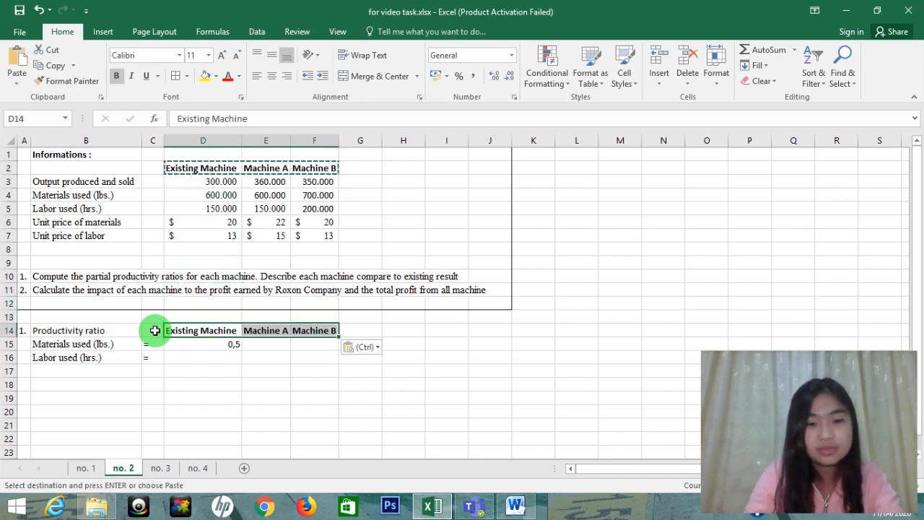
Step: Calculate the existing machine's labor productivity ratio in D16 with the formula =D3/D5
{"action": "key", "text": "Down"}
{"action": "key", "text": "Down"}
{"action": "type", "text": "="}
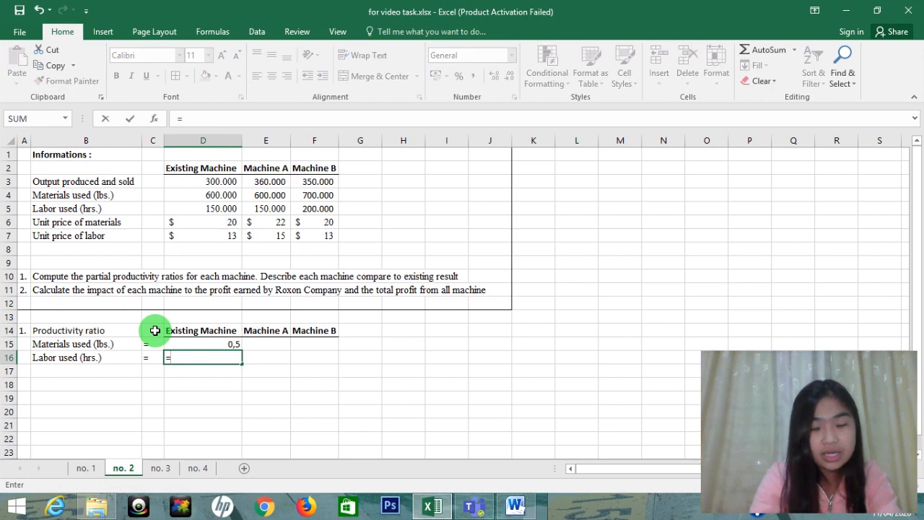
{"action": "key", "text": "Up"}
{"action": "key", "text": "Up"}
{"action": "key", "text": "Up"}
{"action": "key", "text": "Up"}
{"action": "key", "text": "Up"}
{"action": "key", "text": "Up"}
{"action": "key", "text": "Up"}
{"action": "key", "text": "Up"}
{"action": "key", "text": "Up"}
{"action": "key", "text": "Up"}
{"action": "key", "text": "Up"}
{"action": "key", "text": "Up"}
{"action": "key", "text": "Up"}
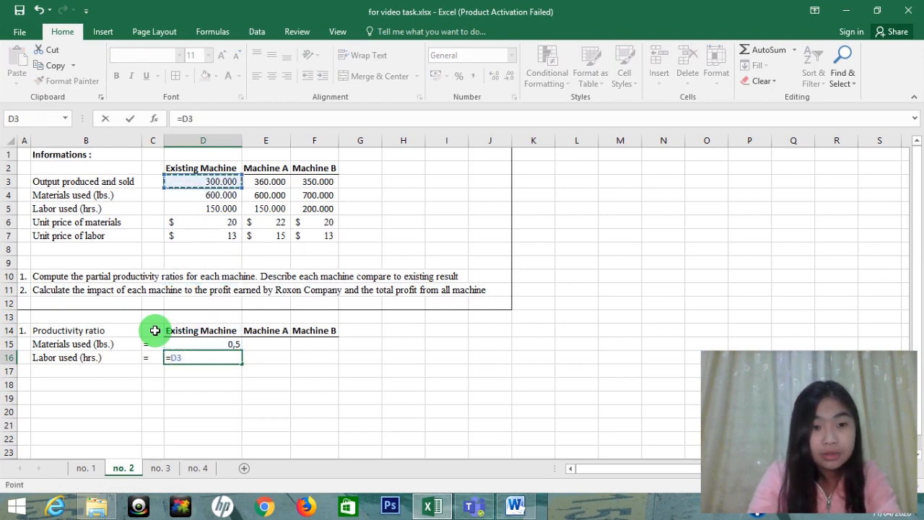
{"action": "type", "text": "/"}
{"action": "key", "text": "Up"}
{"action": "key", "text": "Up"}
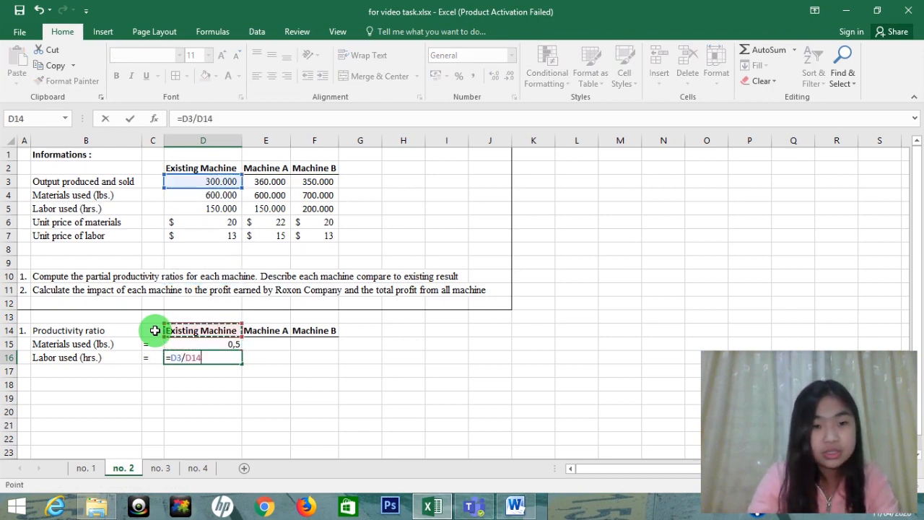
{"action": "key", "text": "Up"}
{"action": "key", "text": "Up"}
{"action": "key", "text": "Up"}
{"action": "key", "text": "Up"}
{"action": "key", "text": "Up"}
{"action": "key", "text": "Up"}
{"action": "key", "text": "Up"}
{"action": "key", "text": "Up"}
{"action": "key", "text": "Up"}
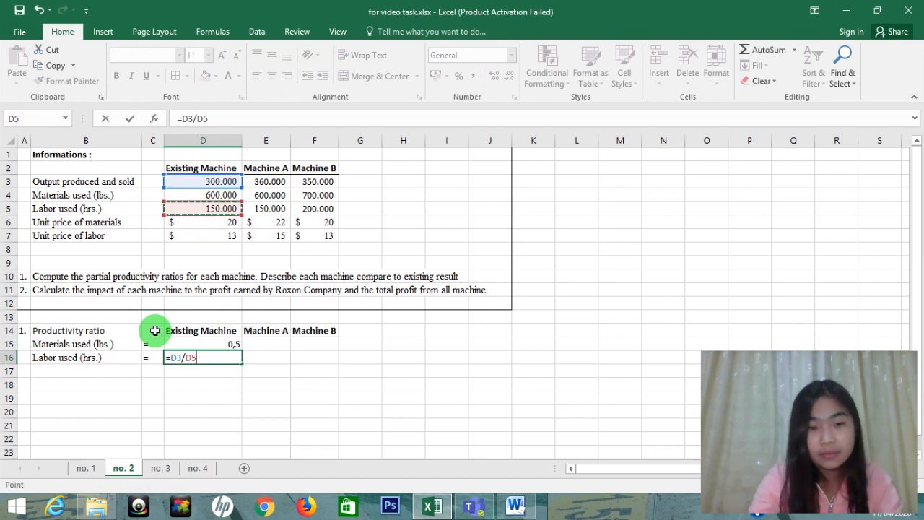
{"action": "key", "text": "Return"}
Step: Center the ratio cells D15:F16 horizontally
{"action": "key", "text": "Up"}
{"action": "key", "text": "Up"}
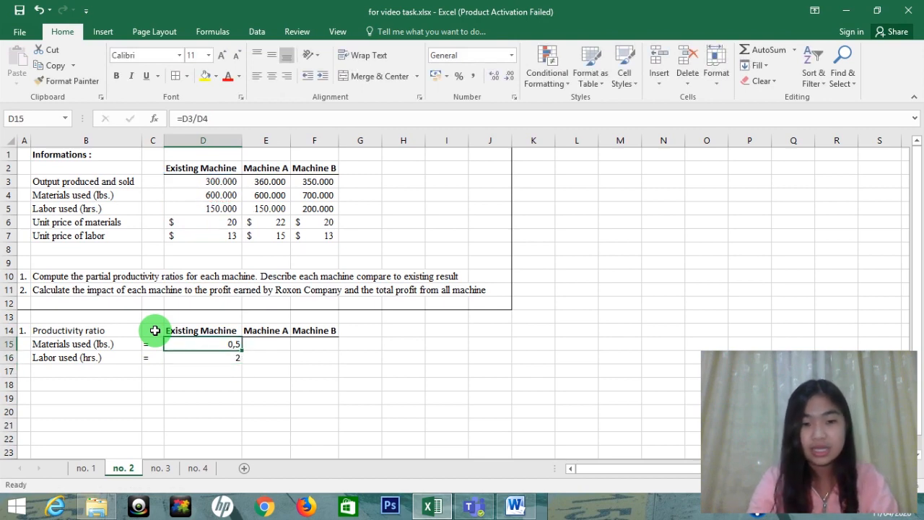
{"action": "key", "text": "shift+Down"}
{"action": "key", "text": "shift+Right"}
{"action": "key", "text": "shift+Right"}
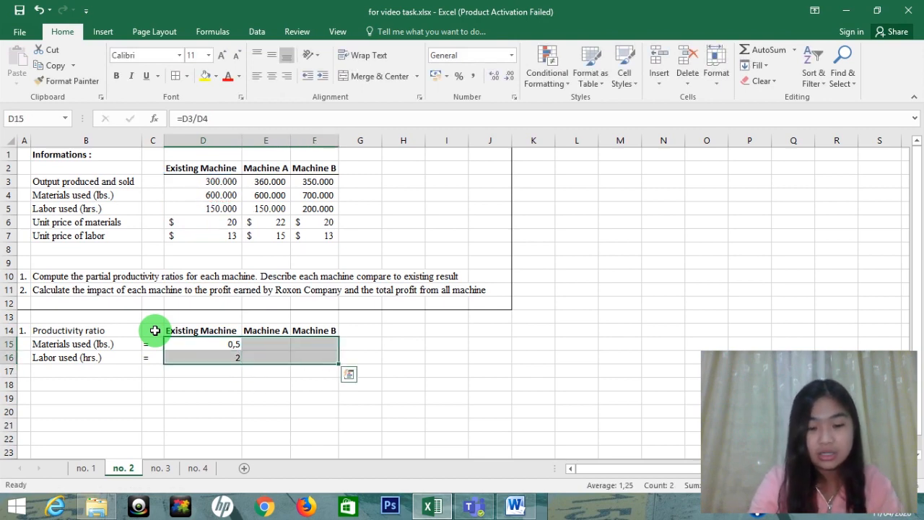
{"action": "key", "text": "alt+h"}
{"action": "key", "text": "a"}
{"action": "key", "text": "c"}
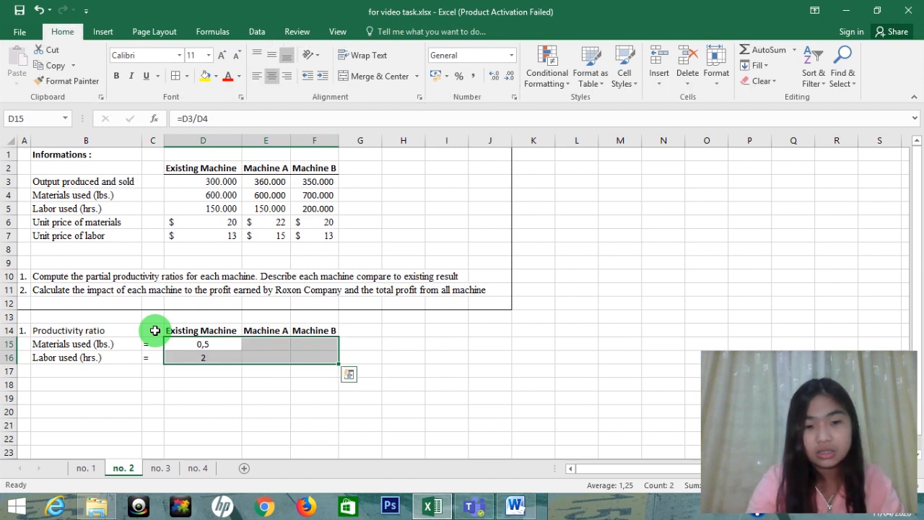
Step: Calculate Machine A's materials productivity ratio in E15 with the formula =E3/E4
{"action": "key", "text": "Right"}
{"action": "key", "text": "Right"}
{"action": "key", "text": "Left"}
{"action": "key", "text": "Down"}
{"action": "key", "text": "Left"}
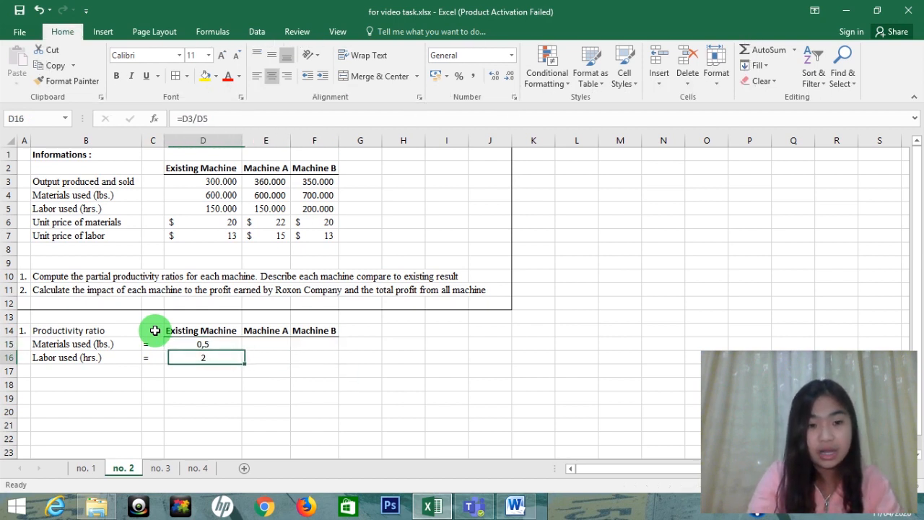
{"action": "key", "text": "Up"}
{"action": "key", "text": "Right"}
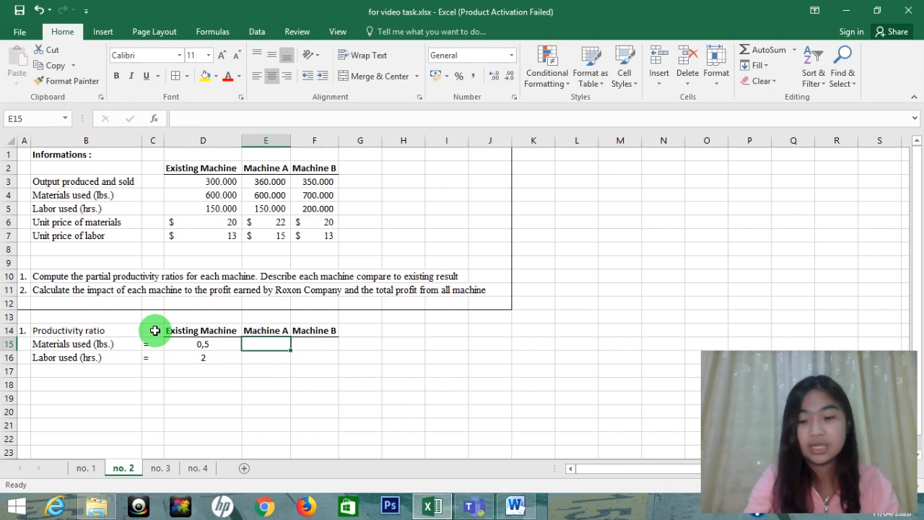
{"action": "type", "text": "="}
{"action": "key", "text": "Up"}
{"action": "key", "text": "Up"}
{"action": "key", "text": "Up"}
{"action": "key", "text": "Up"}
{"action": "key", "text": "Up"}
{"action": "key", "text": "Up"}
{"action": "key", "text": "Up"}
{"action": "key", "text": "Up"}
{"action": "key", "text": "Up"}
{"action": "key", "text": "Up"}
{"action": "key", "text": "Up"}
{"action": "key", "text": "Up"}
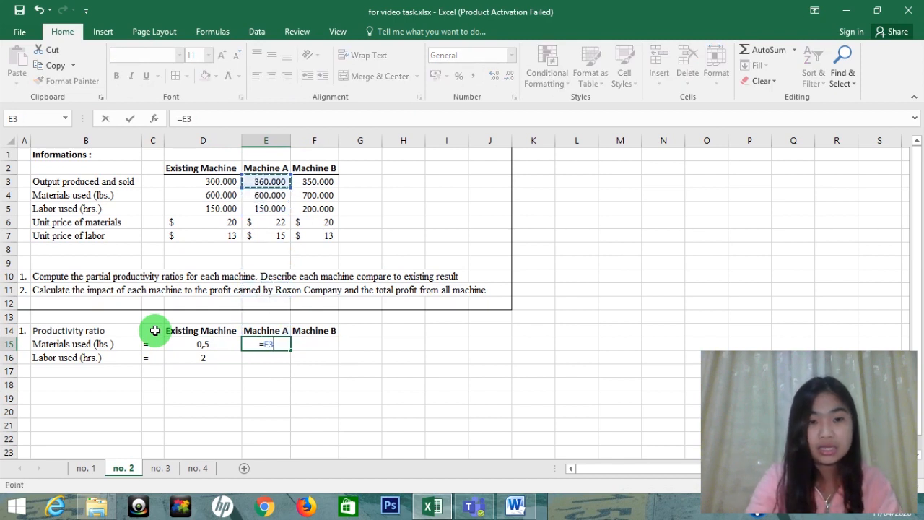
{"action": "type", "text": "/"}
{"action": "key", "text": "Up"}
{"action": "key", "text": "Up"}
{"action": "key", "text": "Up"}
{"action": "key", "text": "Up"}
{"action": "key", "text": "Up"}
{"action": "key", "text": "Up"}
{"action": "key", "text": "Up"}
{"action": "key", "text": "Up"}
{"action": "key", "text": "Up"}
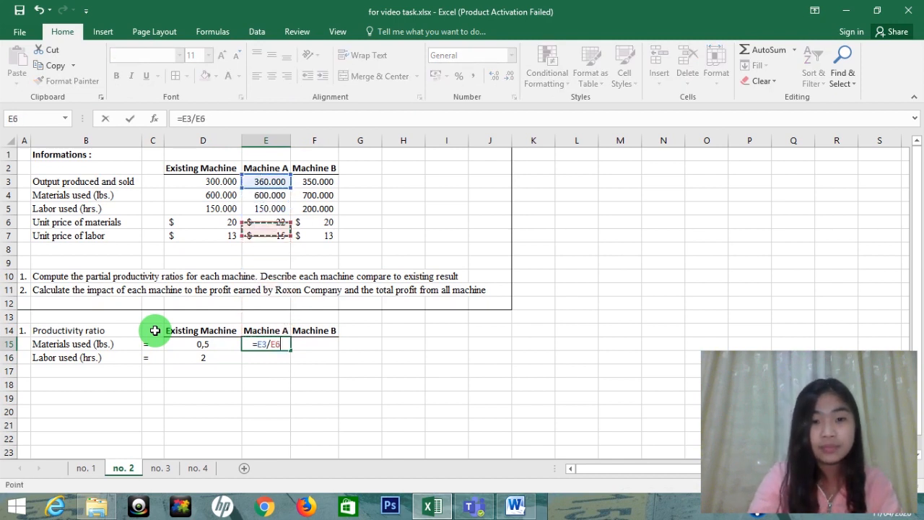
{"action": "key", "text": "Up"}
{"action": "key", "text": "Up"}
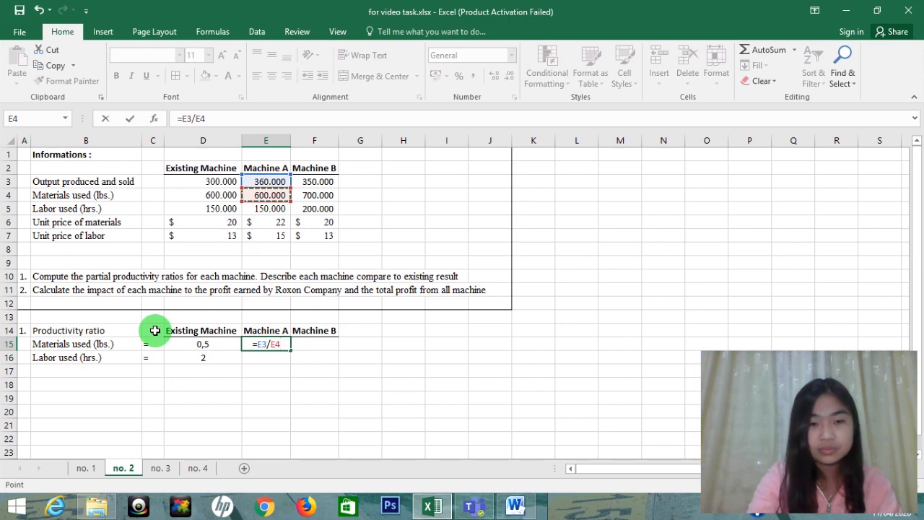
{"action": "key", "text": "Return"}
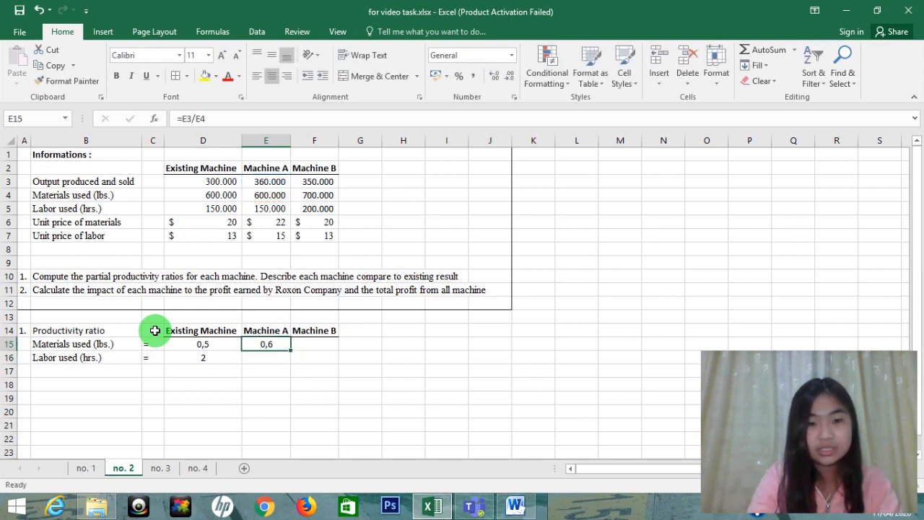
{"action": "key", "text": "Down"}
{"action": "type", "text": "="}
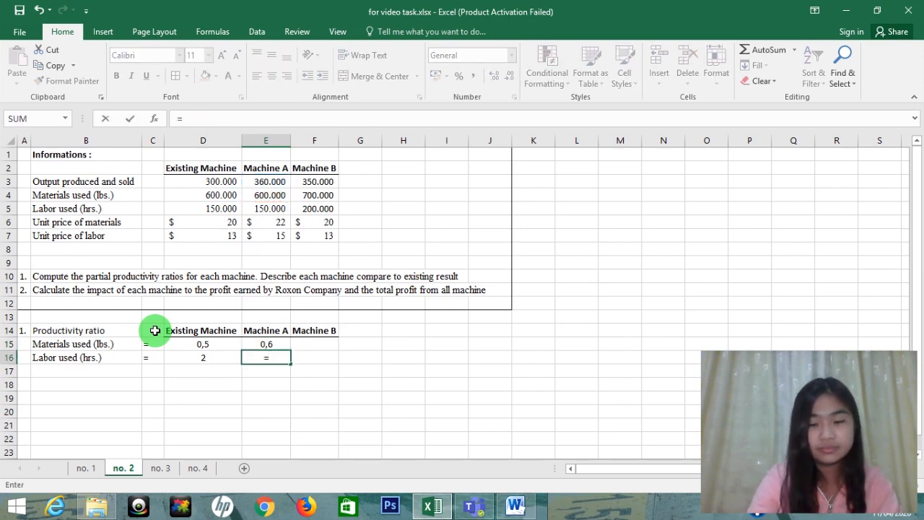
{"action": "key", "text": "Escape"}
Step: Copy the existing machine's labor ratio formula from D16 to E16:F16 for Machine A and Machine B
{"action": "key", "text": "Down"}
{"action": "key", "text": "Left"}
{"action": "key", "text": "Up"}
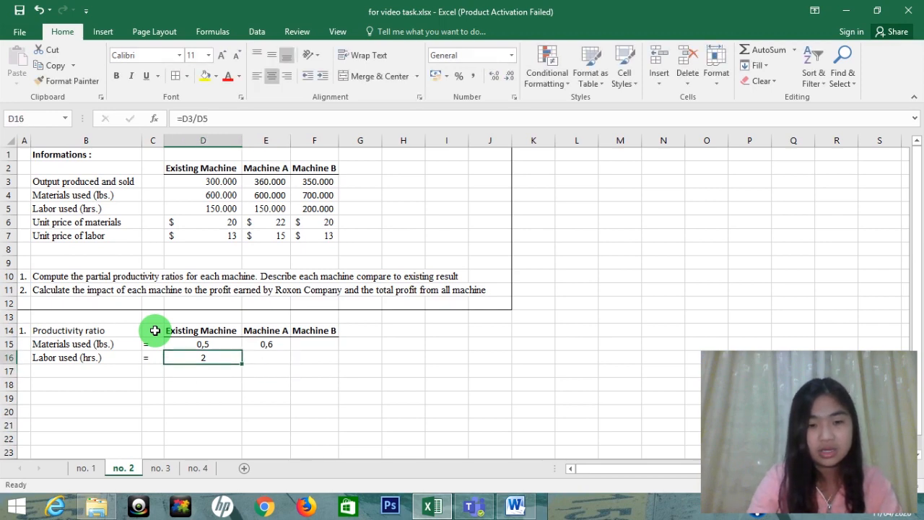
{"action": "key", "text": "ctrl+c"}
{"action": "key", "text": "Right"}
{"action": "key", "text": "shift+Right"}
{"action": "key", "text": "ctrl+v"}
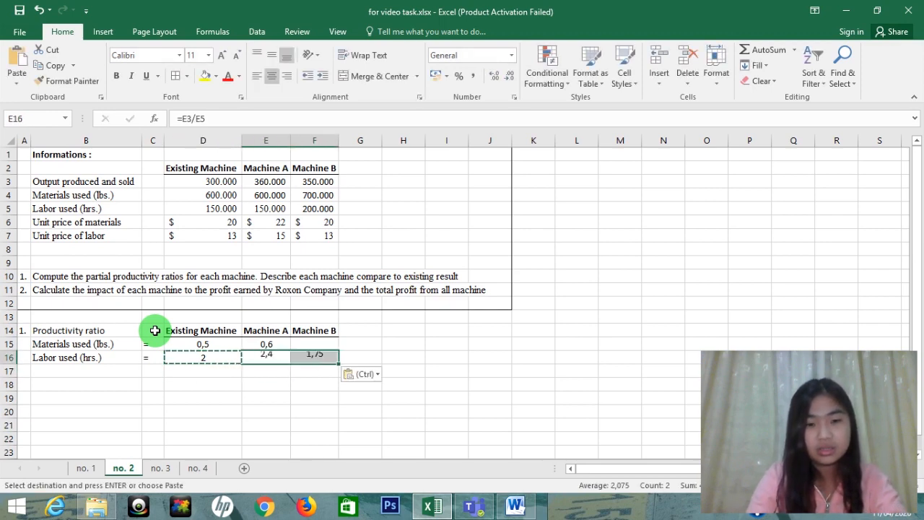
Step: Copy Machine A's materials ratio formula from E15 to F15 for Machine B
{"action": "key", "text": "Up"}
{"action": "key", "text": "ctrl+c"}
{"action": "key", "text": "Right"}
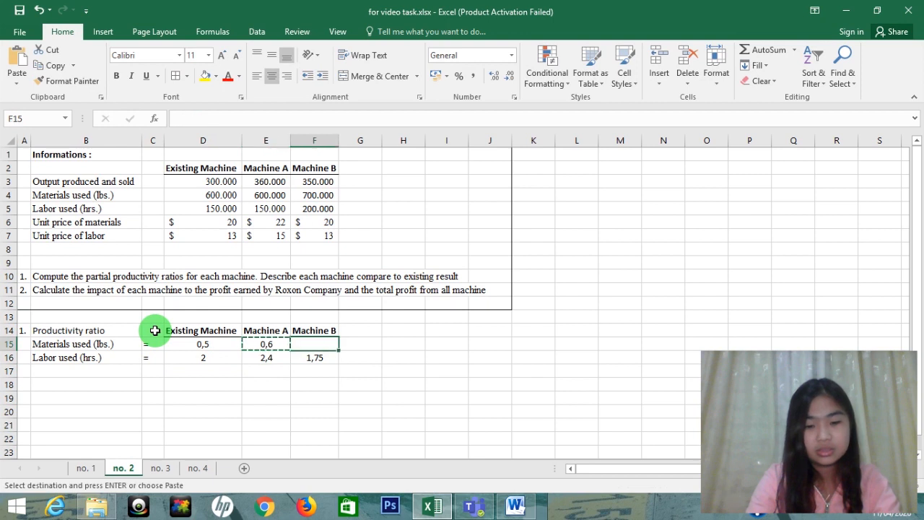
{"action": "key", "text": "ctrl+v"}
Step: Check the cell references in the copied ratio formulas in E16, F15 and F16
{"action": "key", "text": "Left"}
{"action": "key", "text": "Down"}
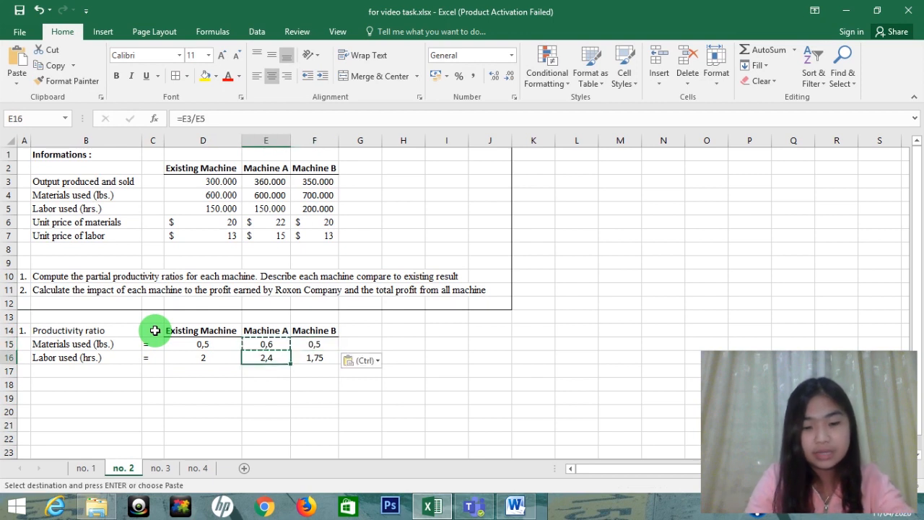
{"action": "key", "text": "F2"}
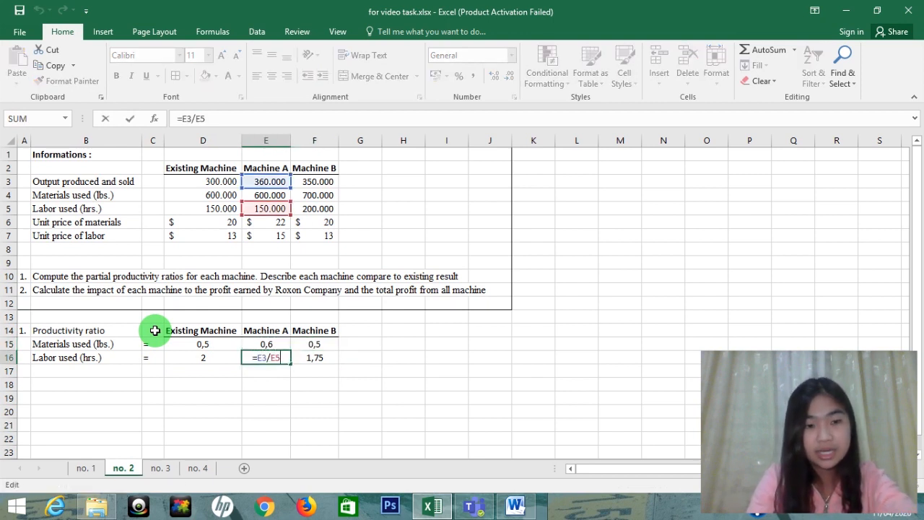
{"action": "key", "text": "Return"}
{"action": "key", "text": "Right"}
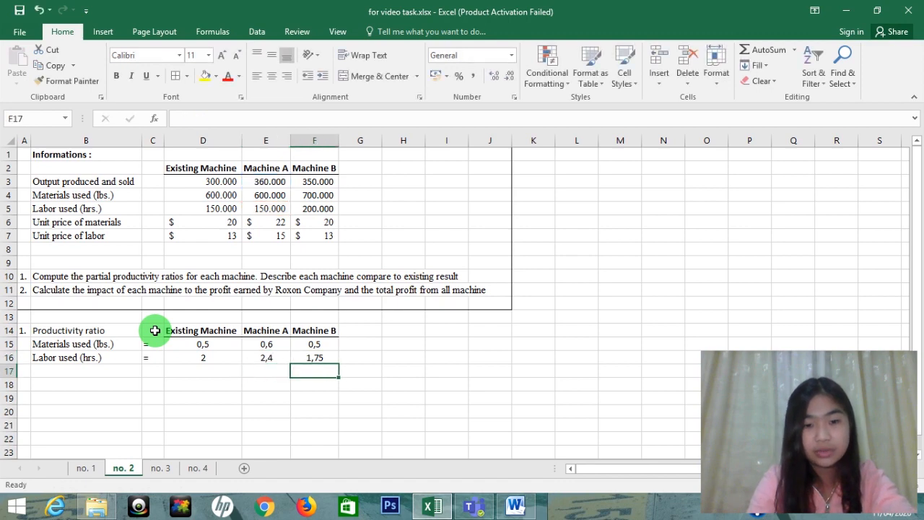
{"action": "key", "text": "Up"}
{"action": "key", "text": "Up"}
{"action": "key", "text": "F2"}
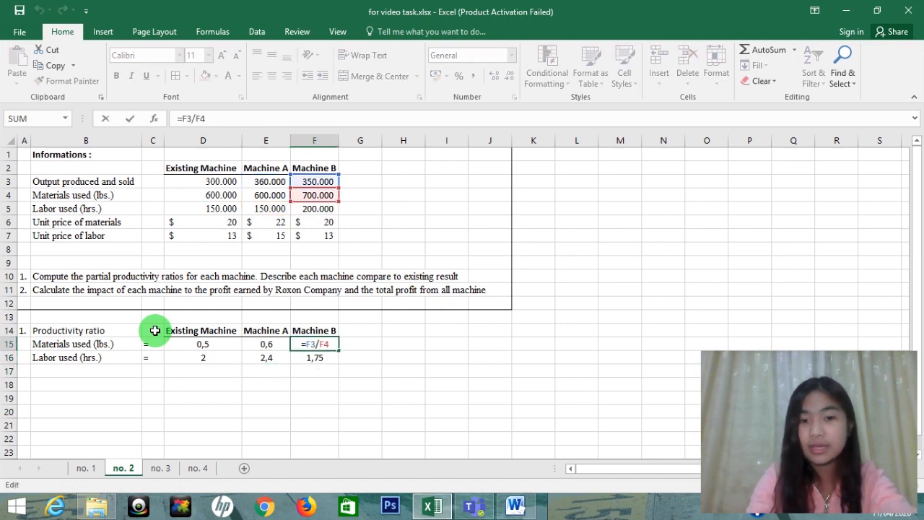
{"action": "key", "text": "Return"}
{"action": "key", "text": "F2"}
{"action": "key", "text": "Return"}
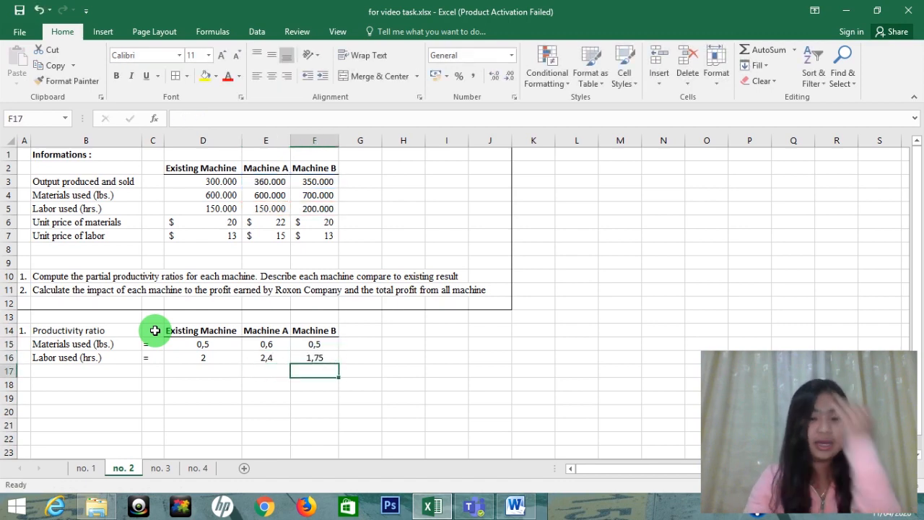
{"action": "key", "text": "Left"}
{"action": "key", "text": "Left"}
{"action": "key", "text": "Left"}
{"action": "key", "text": "Left"}
{"action": "key", "text": "Down"}
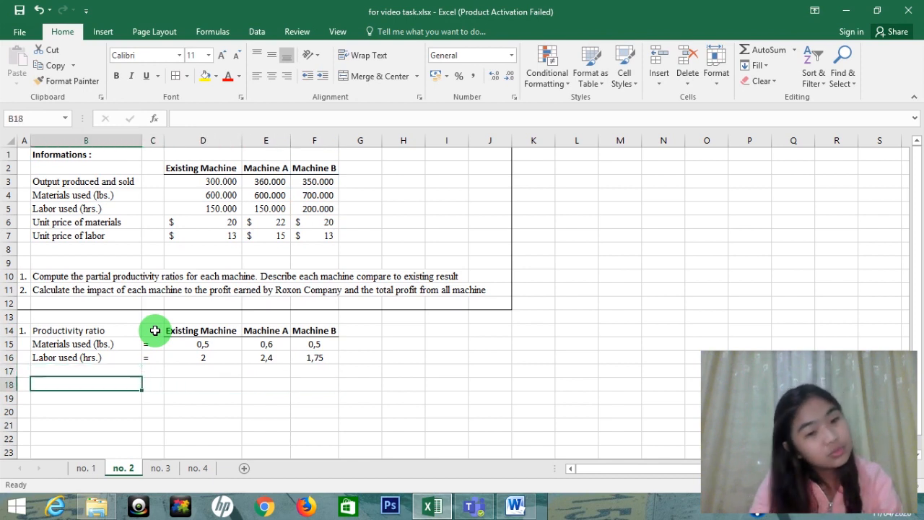
{"action": "key", "text": "Up"}
{"action": "key", "text": "Up"}
{"action": "key", "text": "Down"}
{"action": "key", "text": "Down"}
{"action": "key", "text": "Up"}
{"action": "key", "text": "Up"}
{"action": "key", "text": "Up"}
{"action": "key", "text": "Down"}
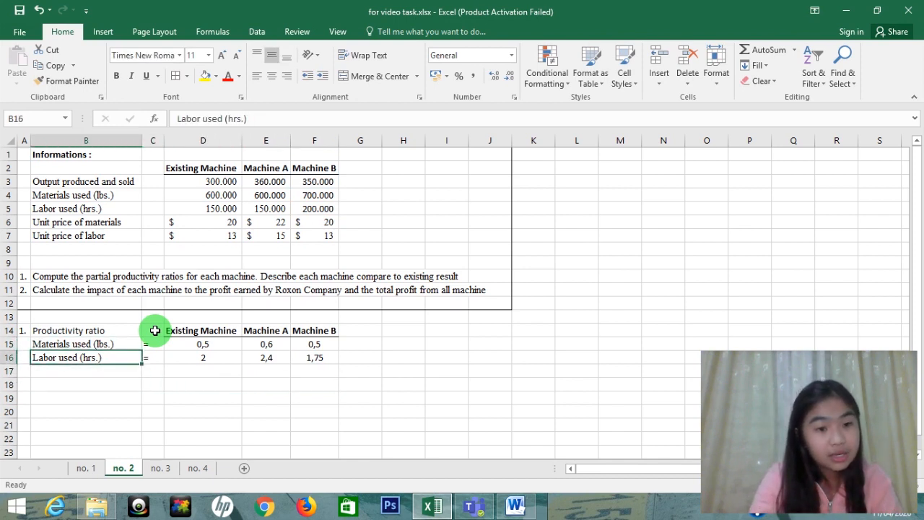
{"action": "key", "text": "Down"}
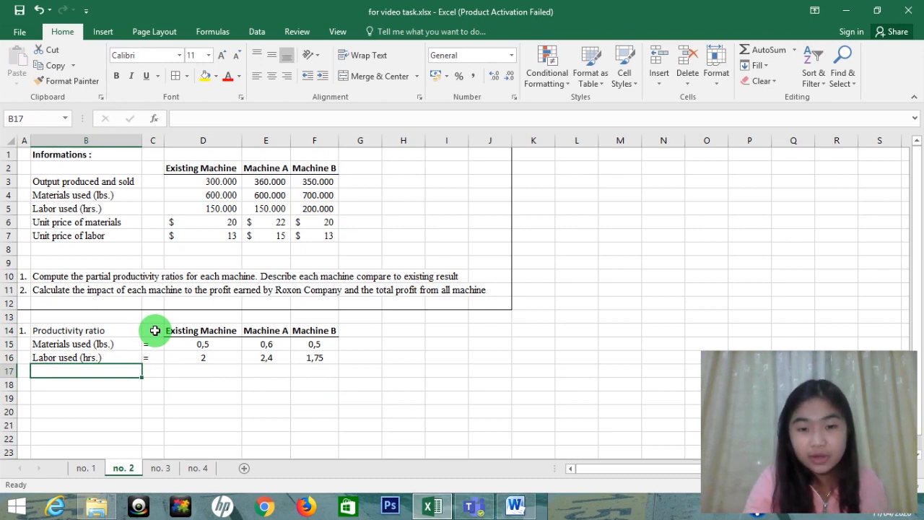
{"action": "key", "text": "Up"}
{"action": "key", "text": "Up"}
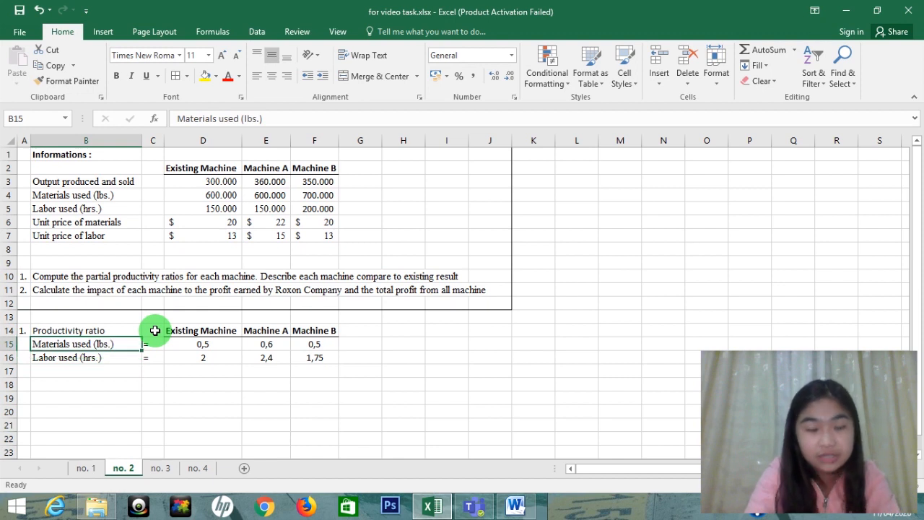
{"action": "key", "text": "Down"}
{"action": "key", "text": "Down"}
{"action": "key", "text": "Down"}
{"action": "key", "text": "Up"}
{"action": "key", "text": "Up"}
{"action": "key", "text": "Up"}
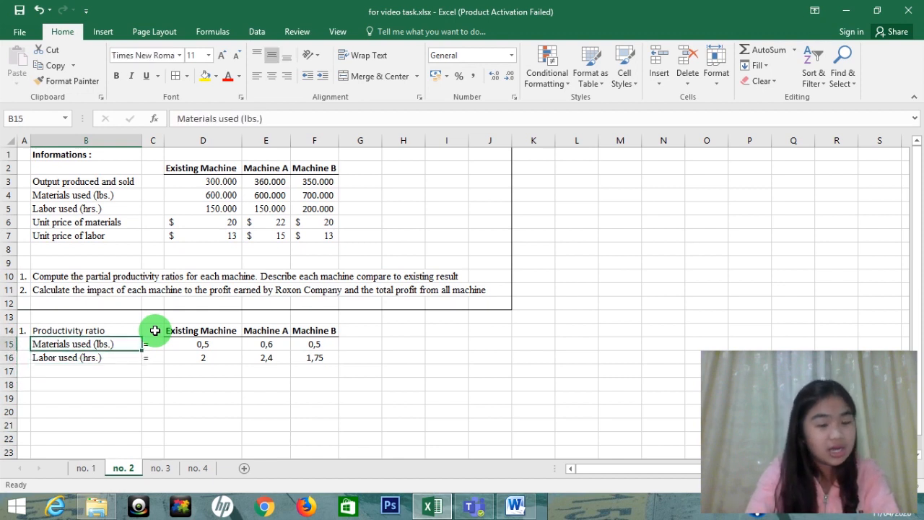
Step: Enter the label "kesimpulan :" in B18 below the productivity ratio table
{"action": "key", "text": "Down"}
{"action": "key", "text": "Down"}
{"action": "key", "text": "Down"}
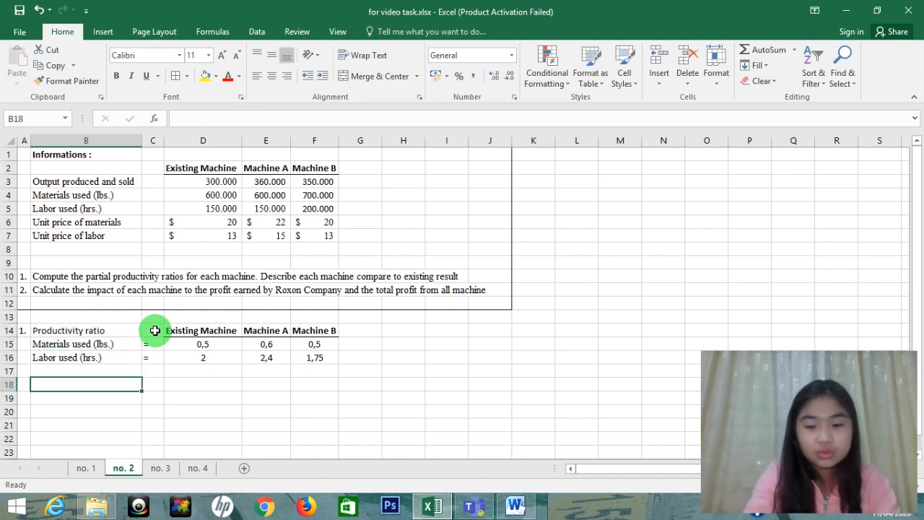
{"action": "type", "text": "kesimpu"}
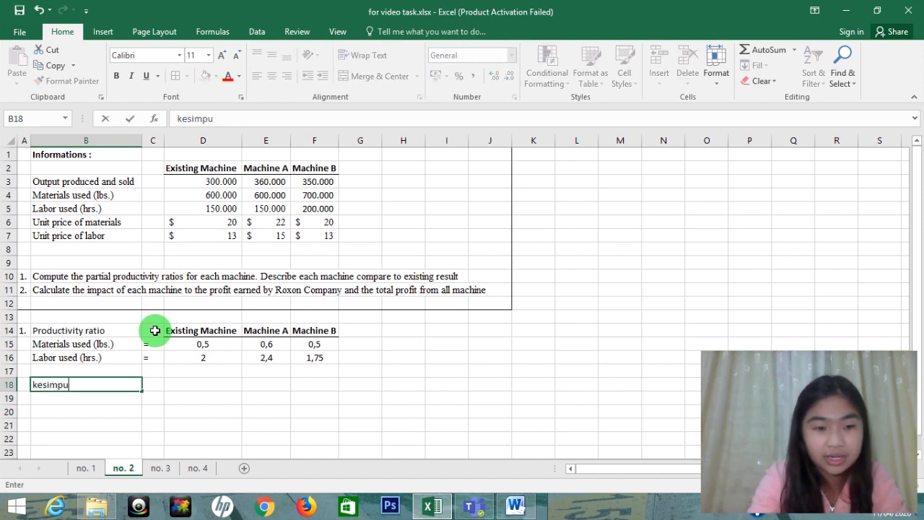
{"action": "key", "text": "BackSpace"}
{"action": "type", "text": "ulan :"}
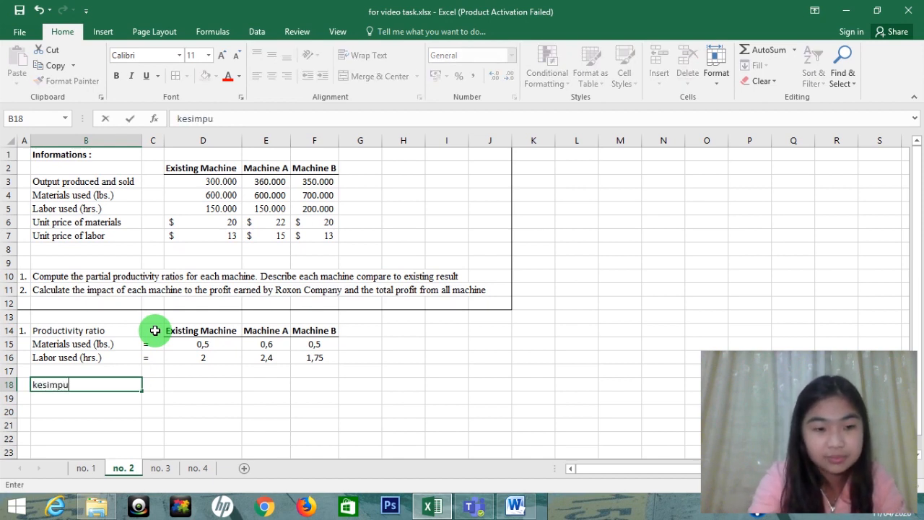
{"action": "key", "text": "ctrl+Return"}
{"action": "key", "text": "Down"}
{"action": "key", "text": "Left"}
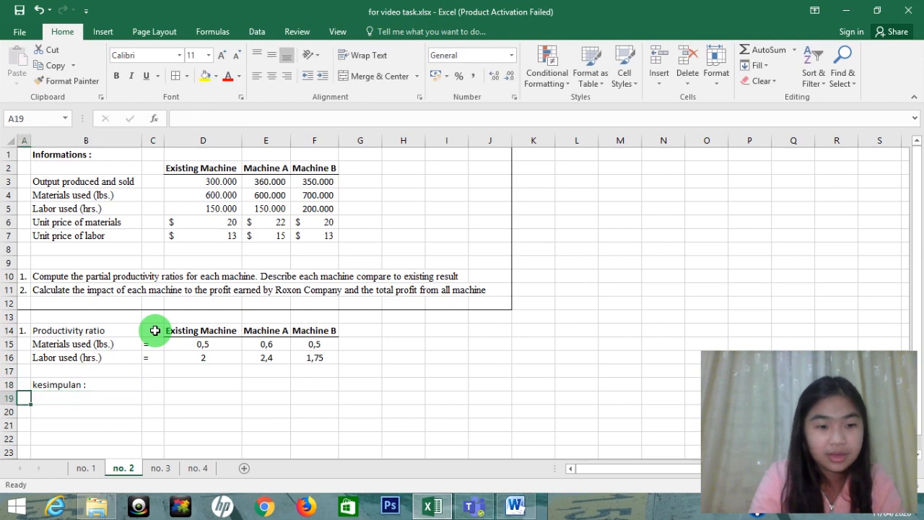
{"action": "key", "text": "Up"}
{"action": "key", "text": "Up"}
{"action": "key", "text": "Up"}
{"action": "key", "text": "Up"}
{"action": "key", "text": "Up"}
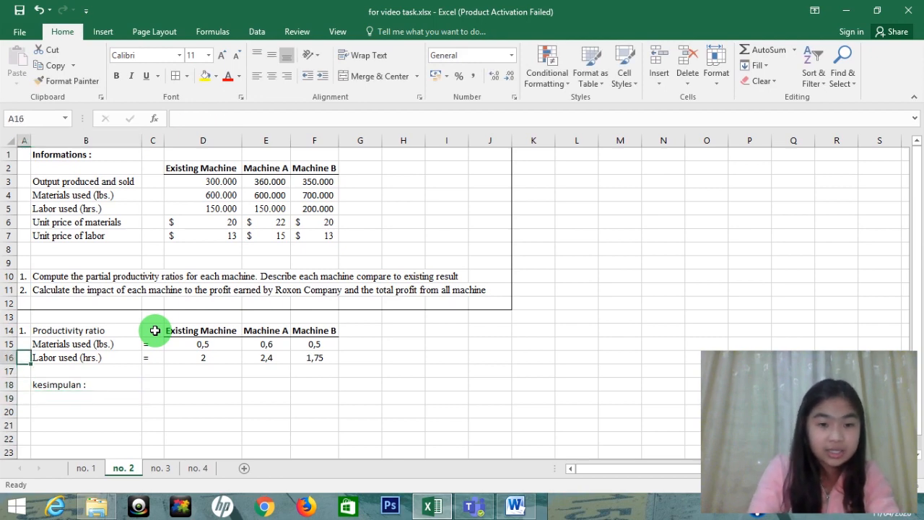
{"action": "key", "text": "Right"}
{"action": "key", "text": "Down"}
{"action": "key", "text": "Down"}
{"action": "key", "text": "Right"}
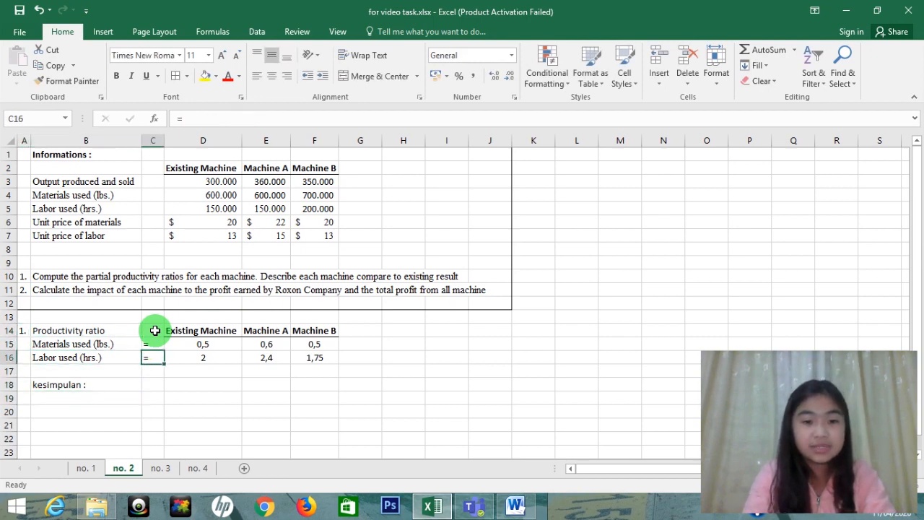
{"action": "key", "text": "Up"}
{"action": "key", "text": "Up"}
{"action": "key", "text": "Down"}
{"action": "key", "text": "Right"}
{"action": "key", "text": "Right"}
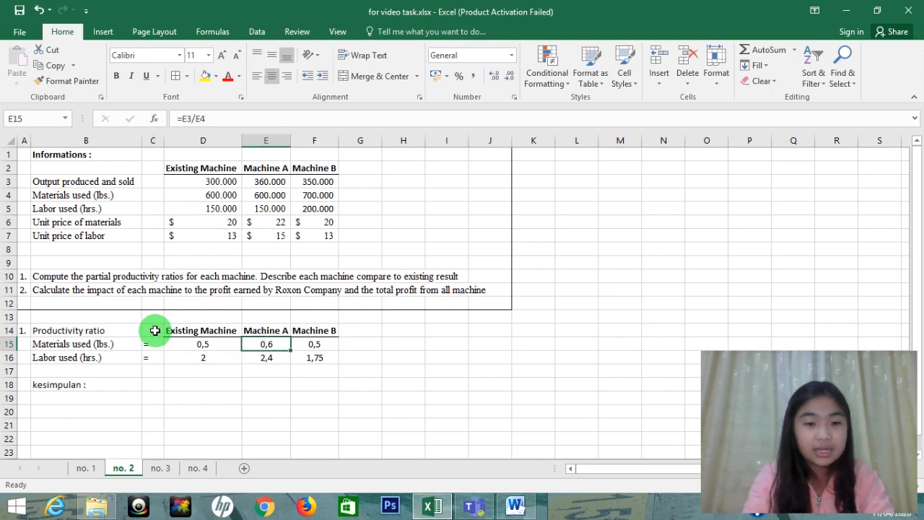
Step: Add the existing machine's materials and labor ratios in D17 with the formula =D15+D16
{"action": "key", "text": "Left"}
{"action": "key", "text": "Down"}
{"action": "key", "text": "Down"}
{"action": "type", "text": "="}
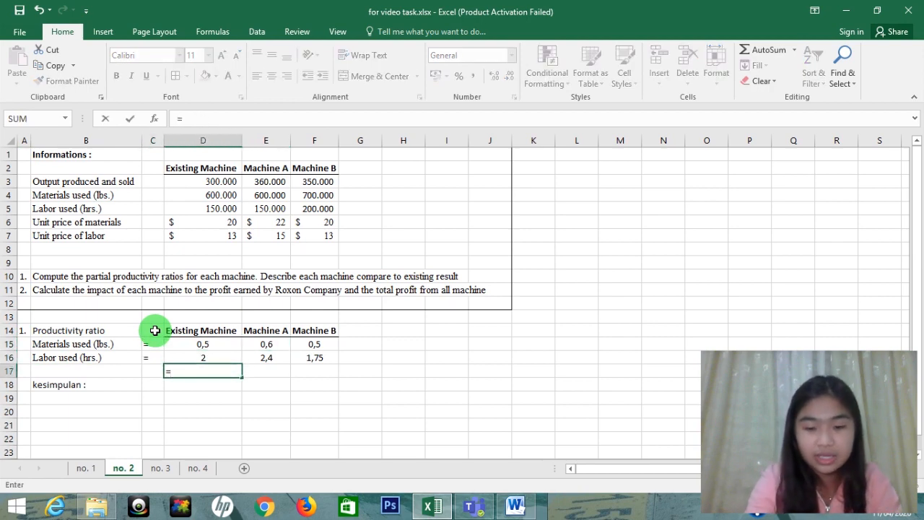
{"action": "key", "text": "Up"}
{"action": "key", "text": "Up"}
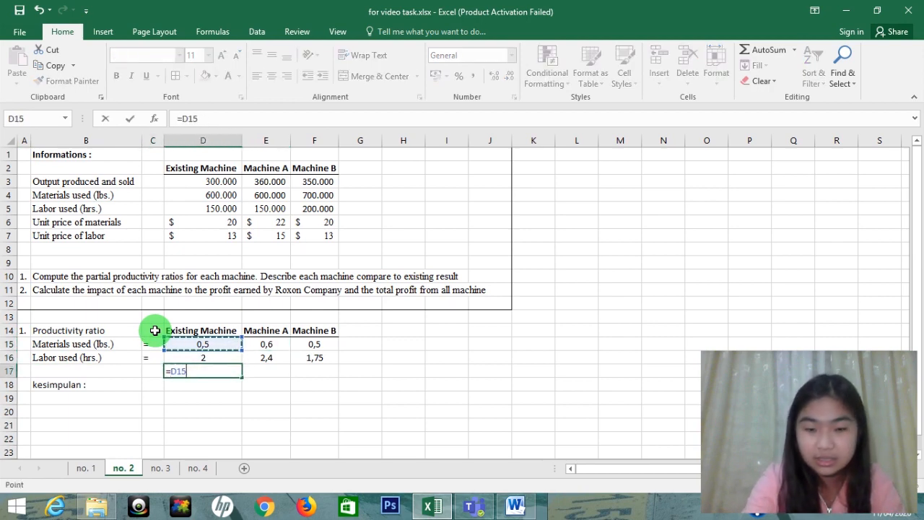
{"action": "type", "text": "+"}
{"action": "key", "text": "Up"}
{"action": "key", "text": "Return"}
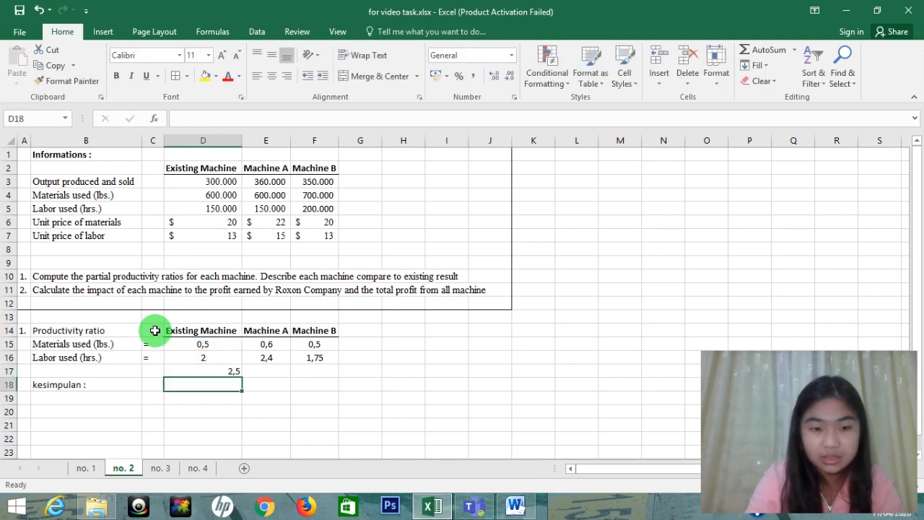
Step: Copy the existing machine's ratio sum formula from D17 to E17:F17 for Machine A and Machine B
{"action": "key", "text": "Up"}
{"action": "key", "text": "ctrl+c"}
{"action": "key", "text": "Right"}
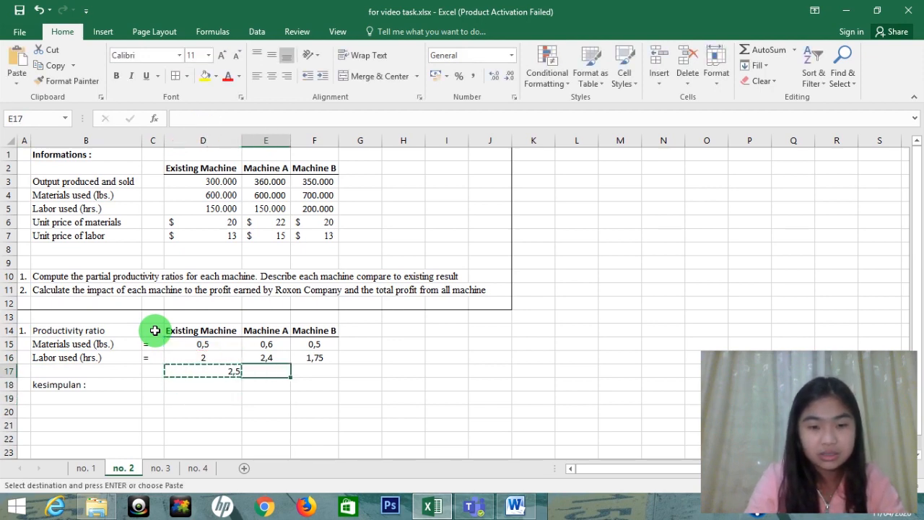
{"action": "key", "text": "shift+Right"}
{"action": "key", "text": "ctrl+v"}
{"action": "key", "text": "shift+Left"}
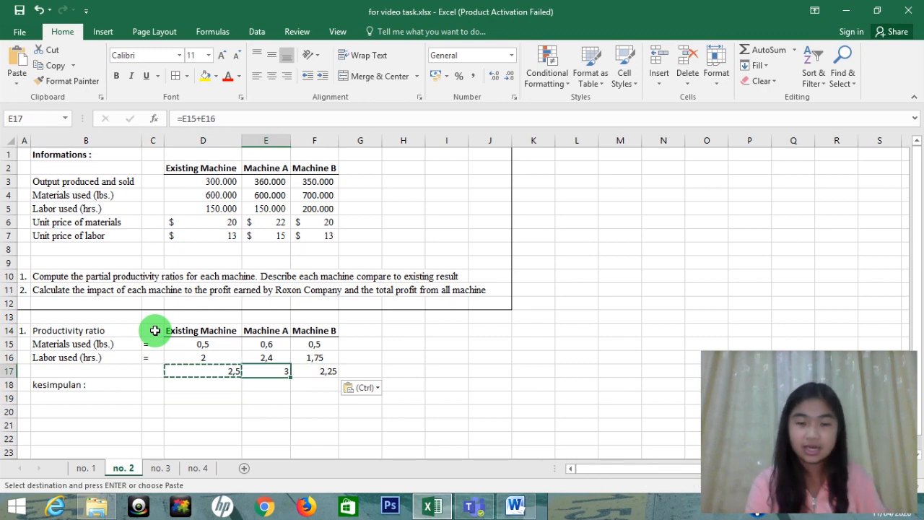
Step: Compare the summed ratios in D17:F17 and the materials ratios in row 15 across the three machines
{"action": "left_click", "coordinate": [221, 371]}
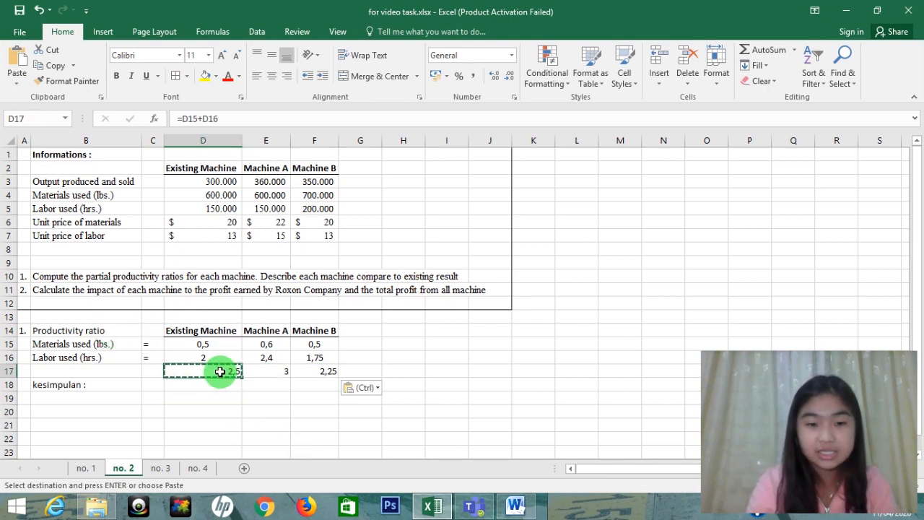
{"action": "key", "text": "shift+Right"}
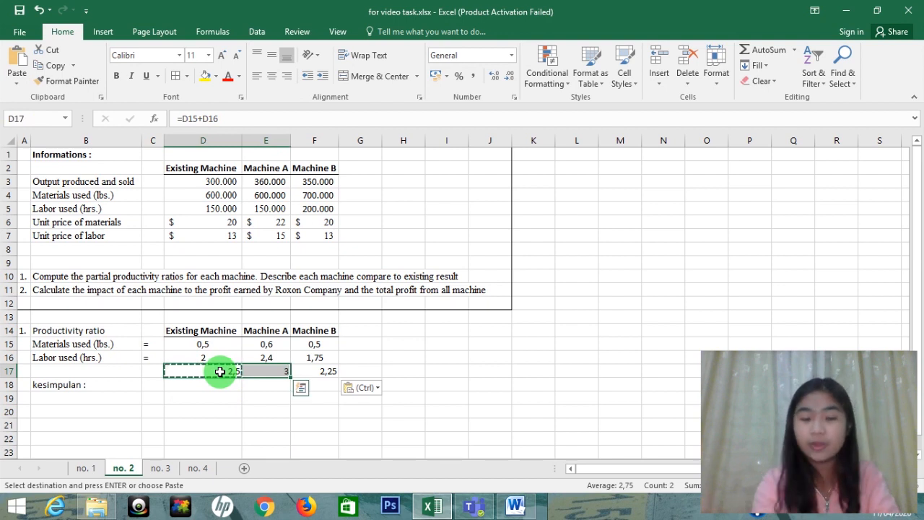
{"action": "left_click", "coordinate": [270, 369]}
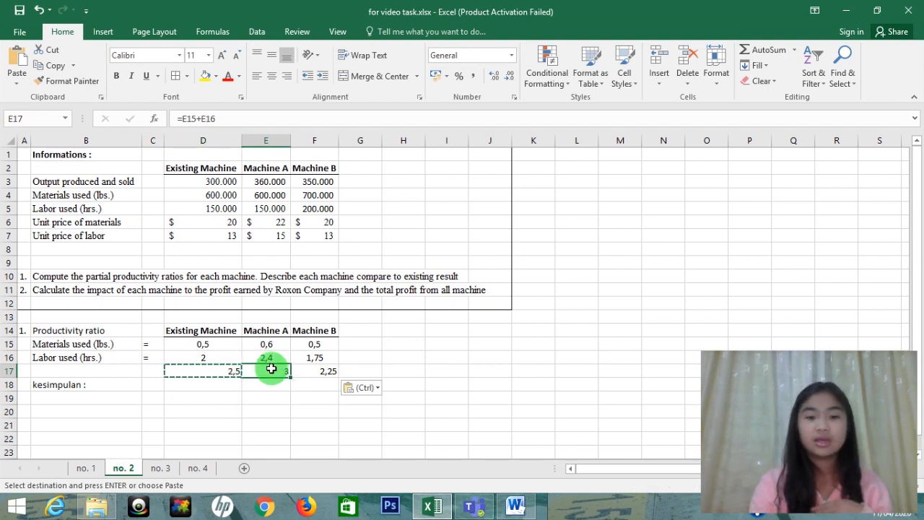
{"action": "key", "text": "Left"}
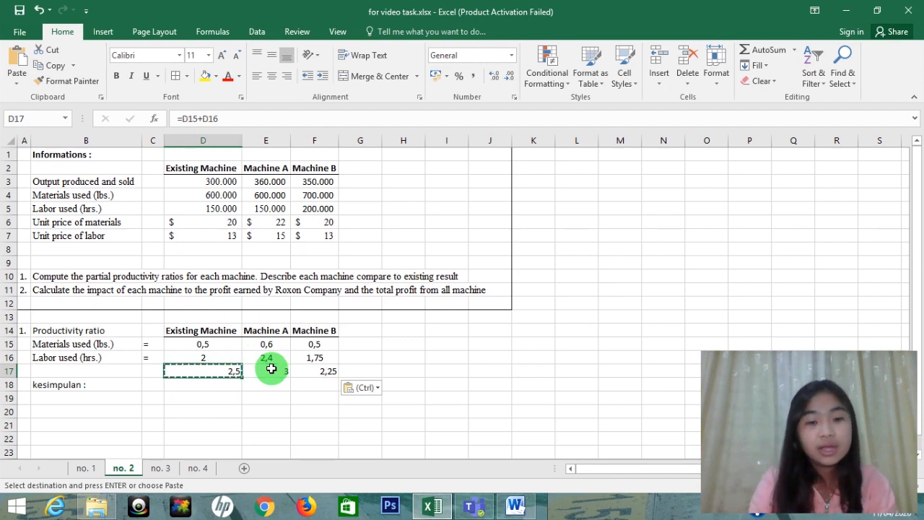
{"action": "key", "text": "Right"}
{"action": "key", "text": "Right"}
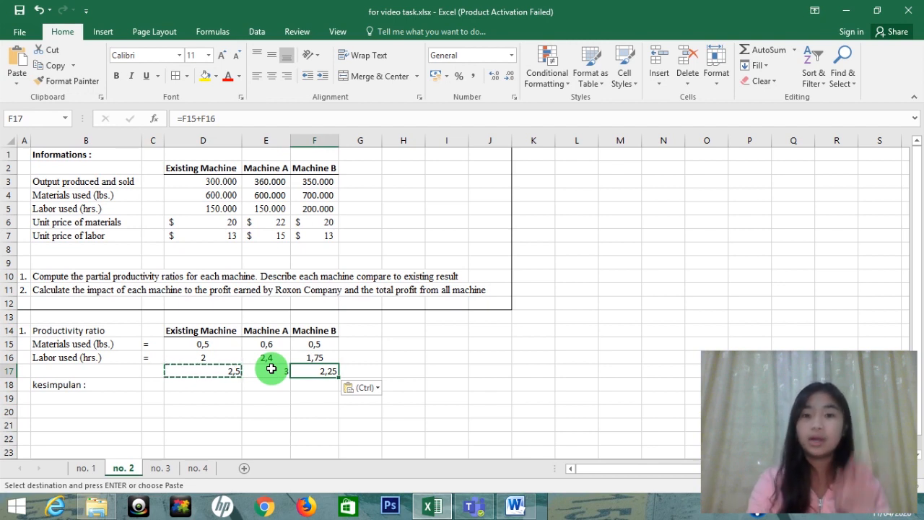
{"action": "key", "text": "Up"}
{"action": "key", "text": "Up"}
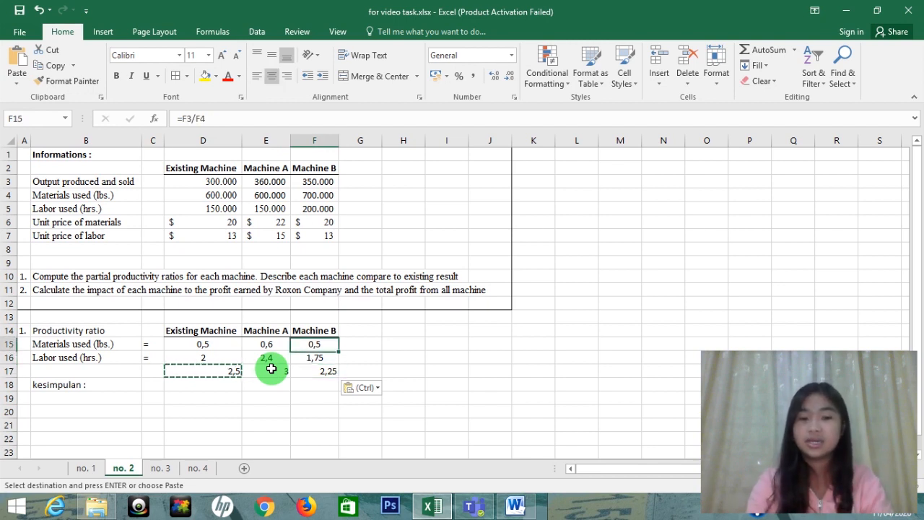
{"action": "key", "text": "Up"}
{"action": "key", "text": "Down"}
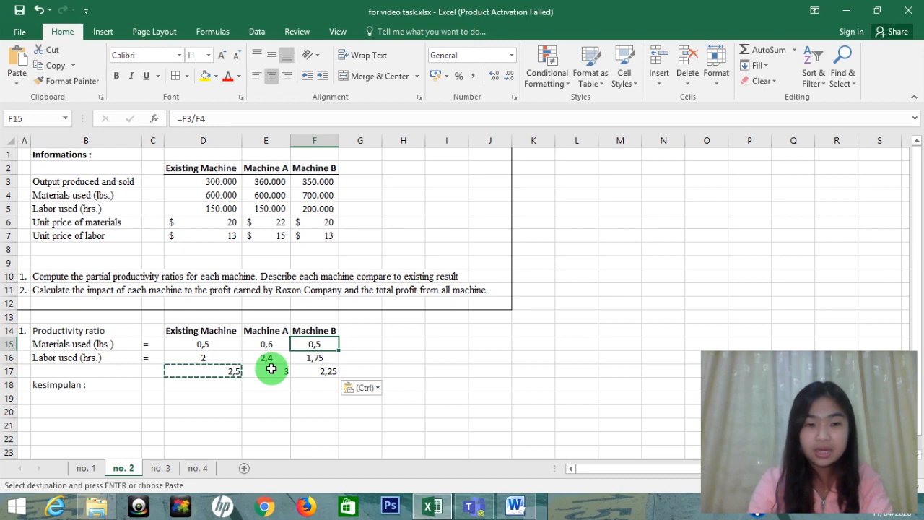
{"action": "key", "text": "Left"}
{"action": "key", "text": "Left"}
{"action": "key", "text": "Right"}
{"action": "key", "text": "Right"}
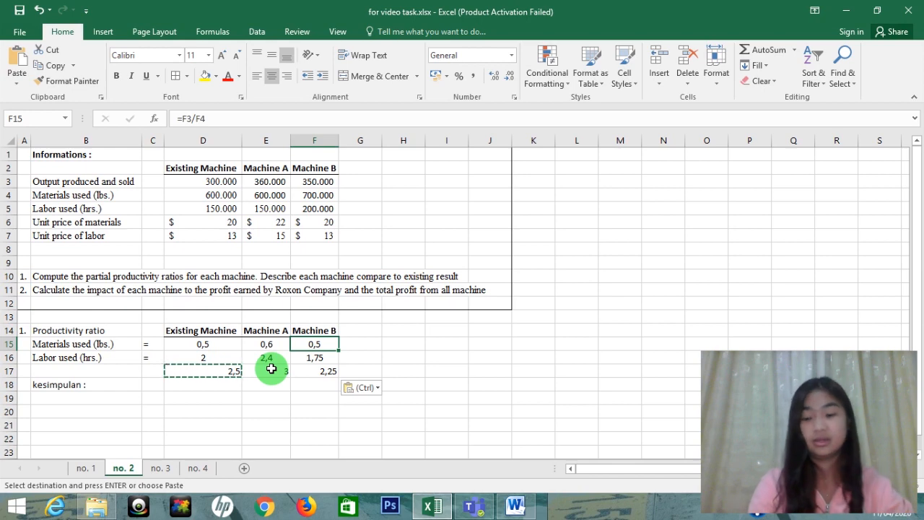
Step: Remove the "kesimpulan :" label from B18 and cancel the pending copy selection
{"action": "key", "text": "Down"}
{"action": "key", "text": "Down"}
{"action": "key", "text": "Left"}
{"action": "key", "text": "Left"}
{"action": "key", "text": "Down"}
{"action": "key", "text": "Left"}
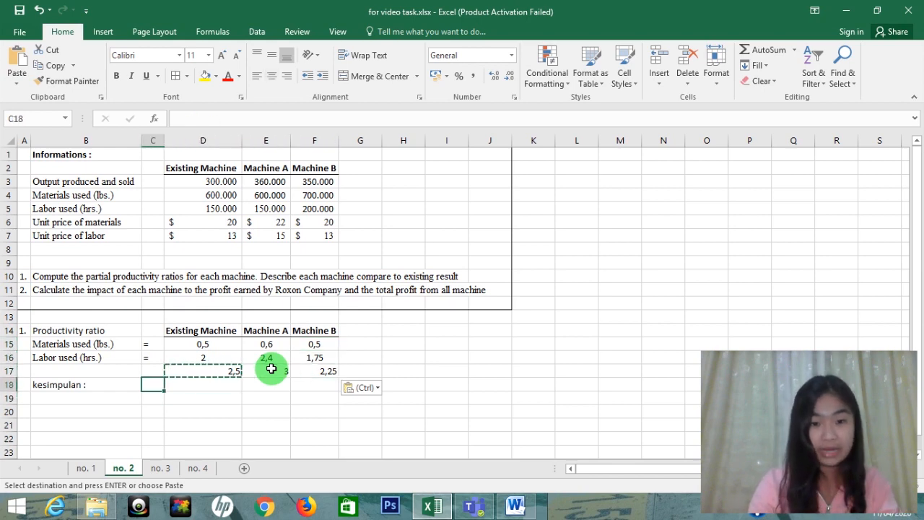
{"action": "key", "text": "Left"}
{"action": "key", "text": "Left"}
{"action": "key", "text": "Right"}
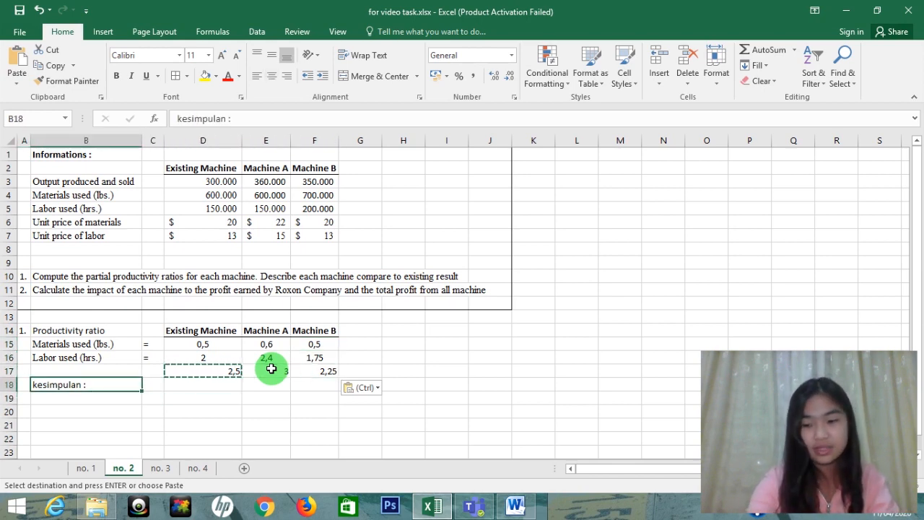
{"action": "key", "text": "Escape"}
Step: Read question 2 in B11 about each machine's impact on profit
{"action": "key", "text": "Up"}
{"action": "key", "text": "Up"}
{"action": "key", "text": "Up"}
{"action": "key", "text": "Up"}
{"action": "key", "text": "Up"}
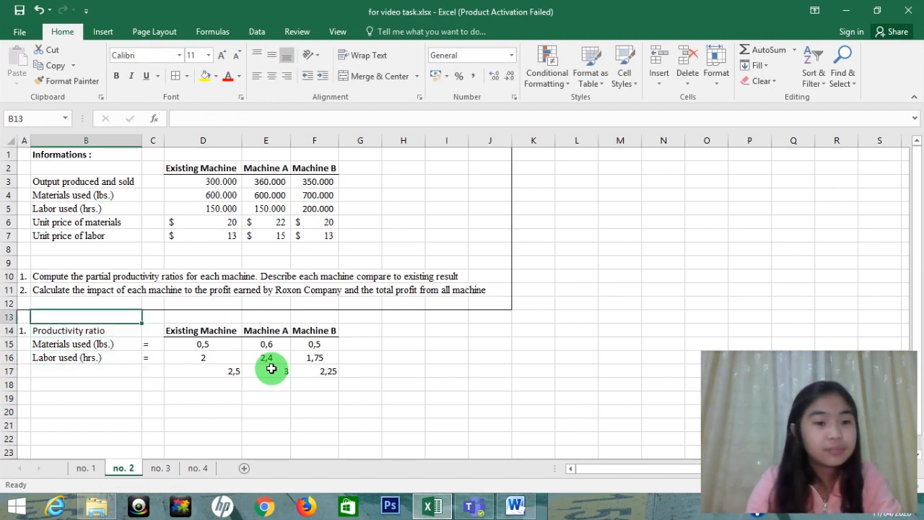
{"action": "key", "text": "Up"}
{"action": "key", "text": "Up"}
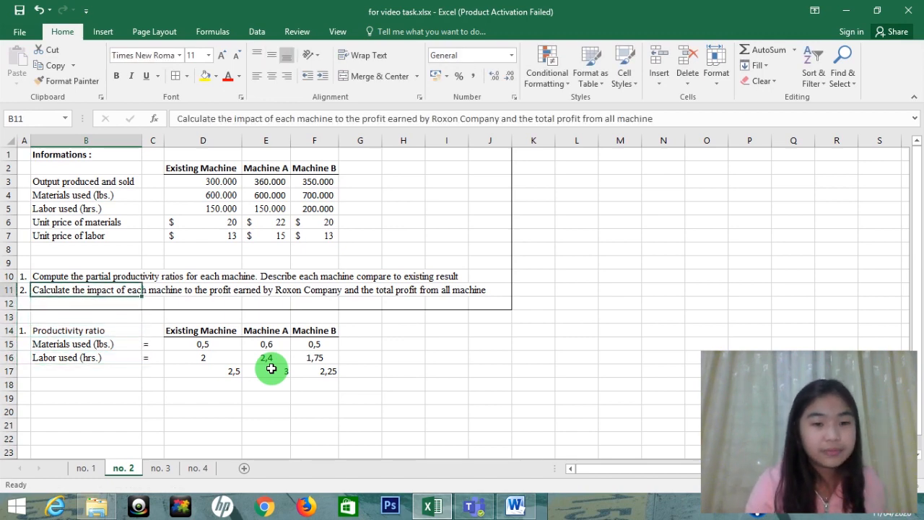
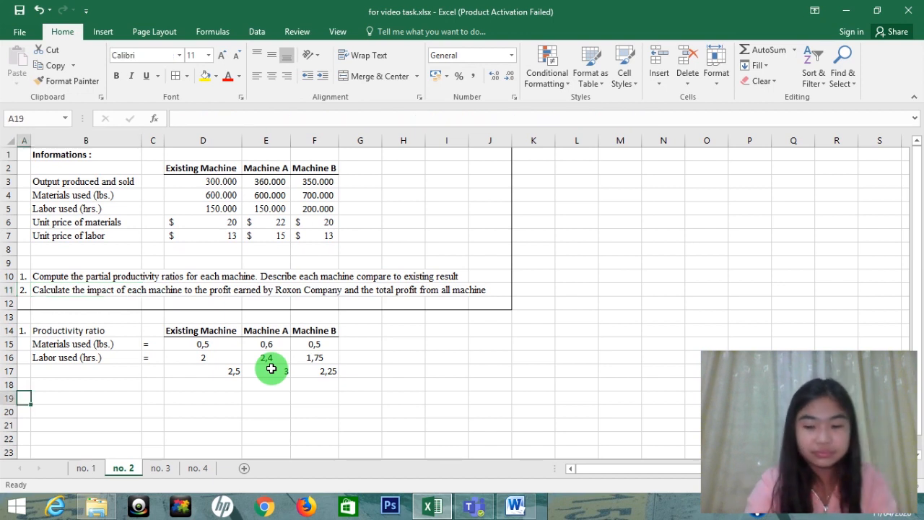
{"action": "key", "text": "Up"}
{"action": "key", "text": "Up"}
{"action": "key", "text": "Down"}
{"action": "key", "text": "Down"}
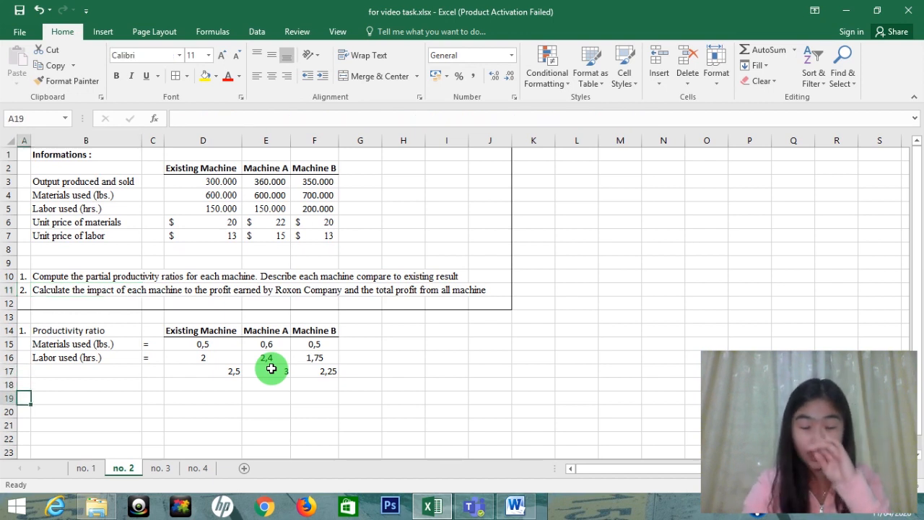
Step: Start the second answer in row 19 with "2." in A19 and the heading "Profit linkage" in B19
{"action": "key", "text": "Up"}
{"action": "key", "text": "Down"}
{"action": "type", "text": "2."}
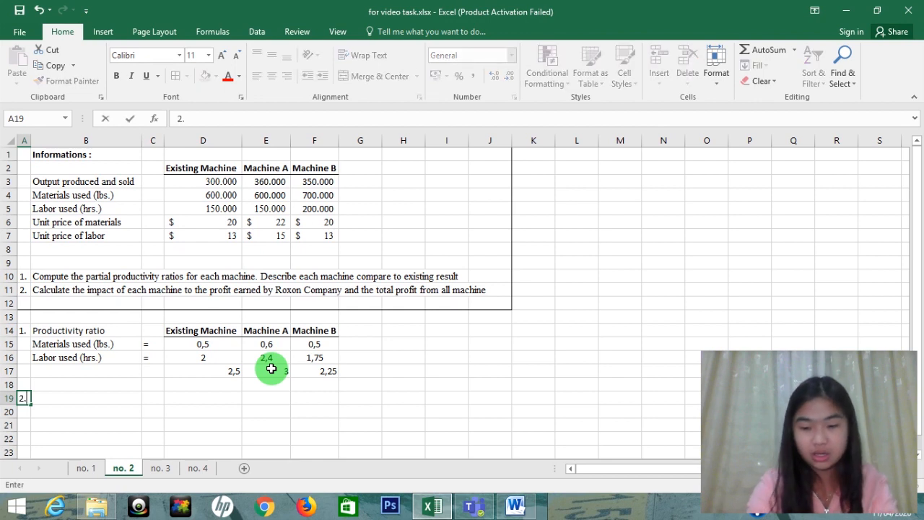
{"action": "key", "text": "Tab"}
{"action": "type", "text": "P"}
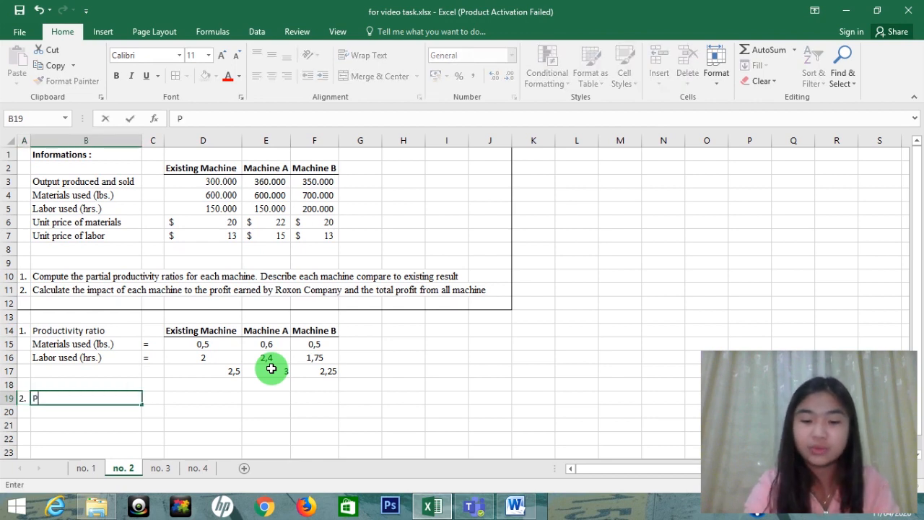
{"action": "type", "text": "rofit linkage"}
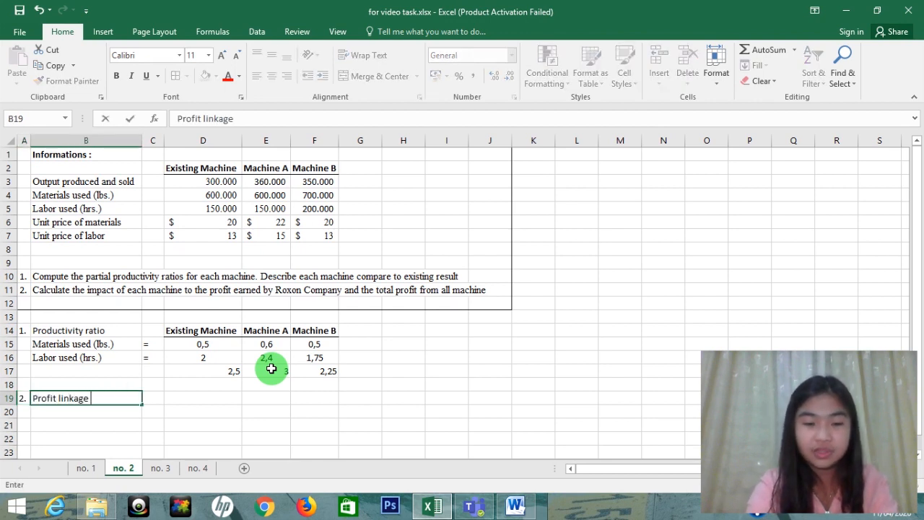
{"action": "key", "text": "Return"}
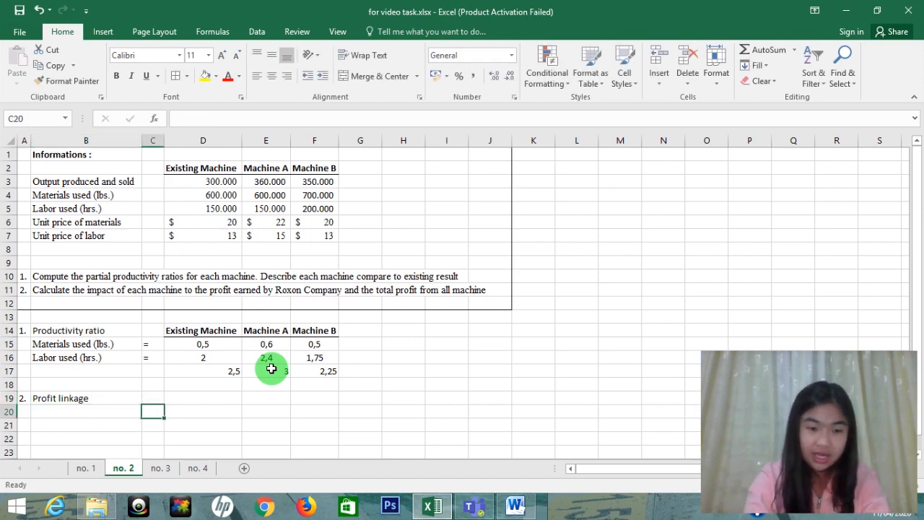
Step: Enter the column headers PQ, PQ X P, AQ and AQ X P in D20:G20 under the Profit linkage heading
{"action": "key", "text": "Right"}
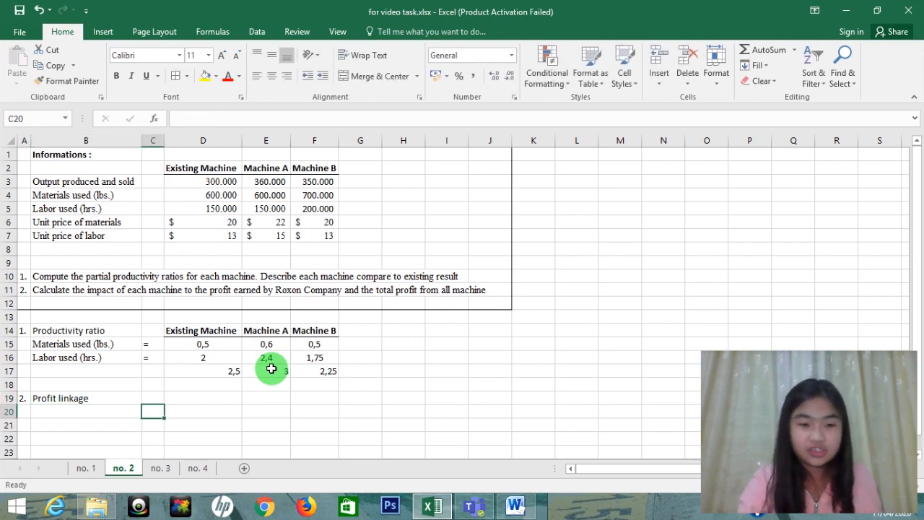
{"action": "key", "text": "Right"}
{"action": "type", "text": "pq"}
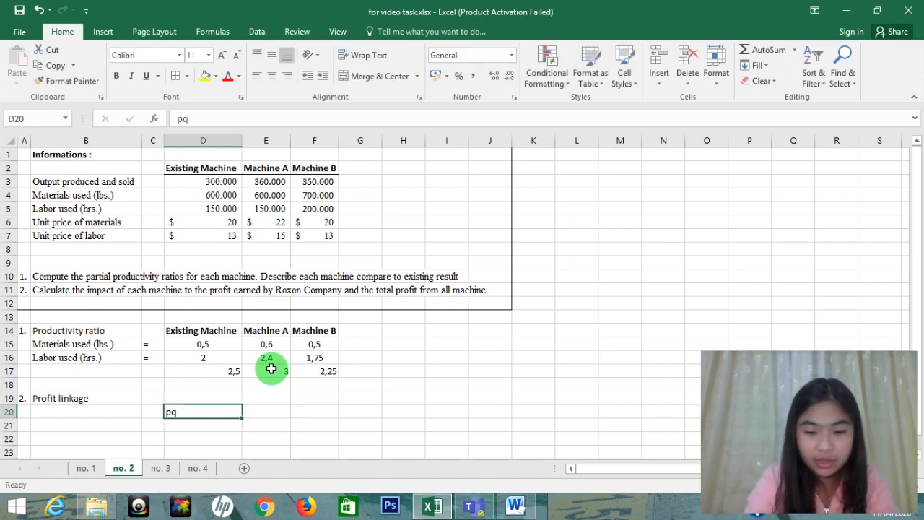
{"action": "type", "text": "PQ"}
{"action": "key", "text": "Right"}
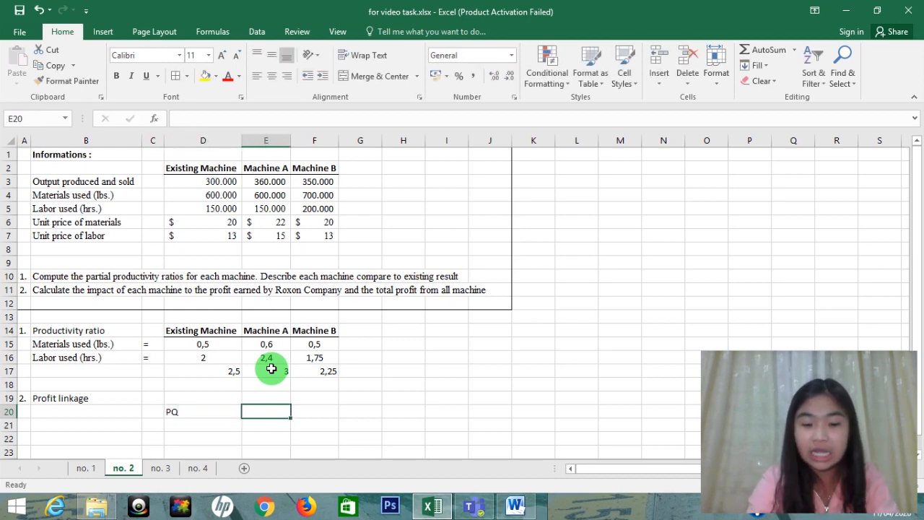
{"action": "type", "text": "PQ X "}
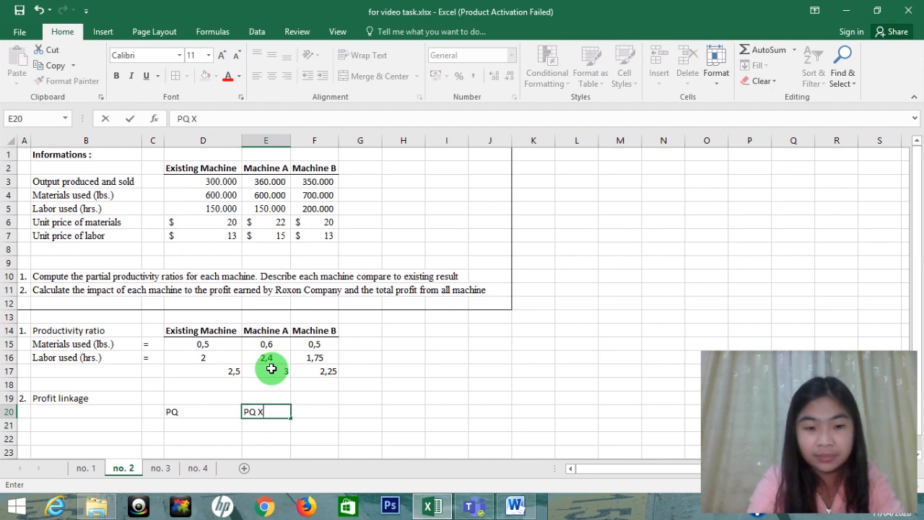
{"action": "type", "text": "P"}
{"action": "key", "text": "Right"}
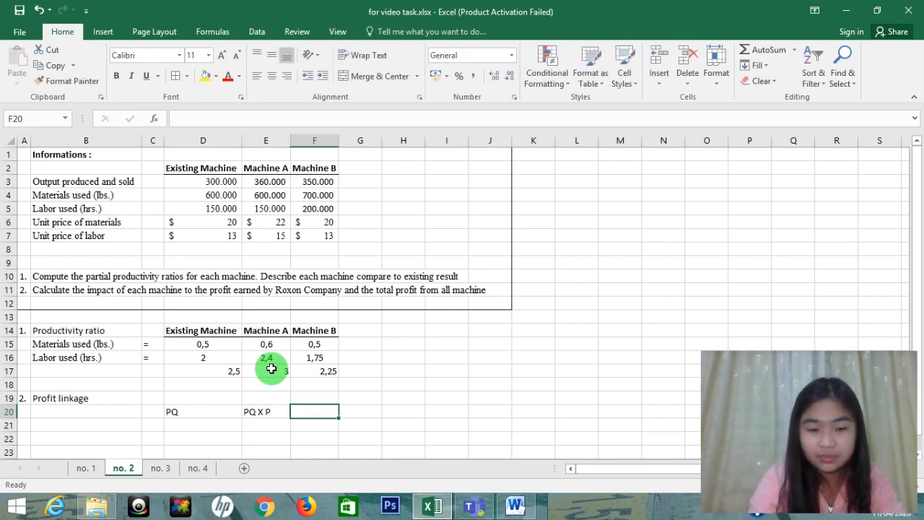
{"action": "type", "text": "AQ"}
{"action": "key", "text": "Right"}
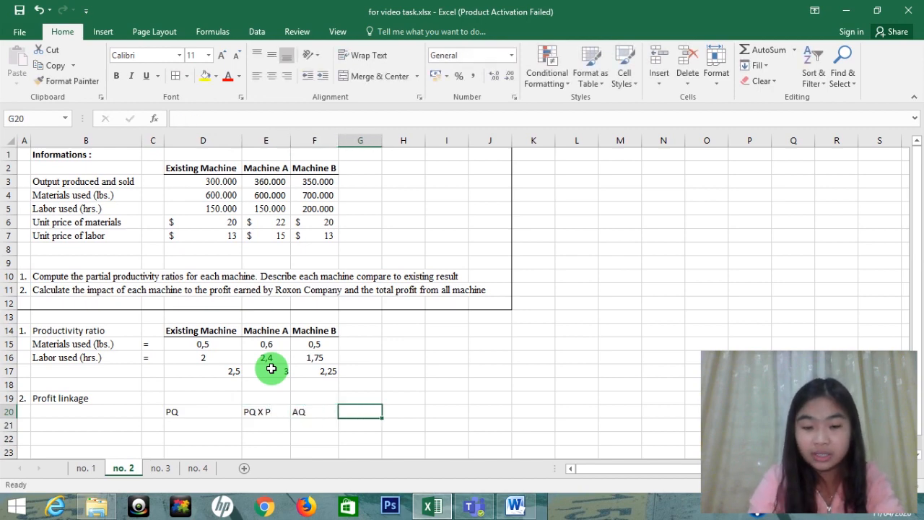
{"action": "type", "text": "AQ X P"}
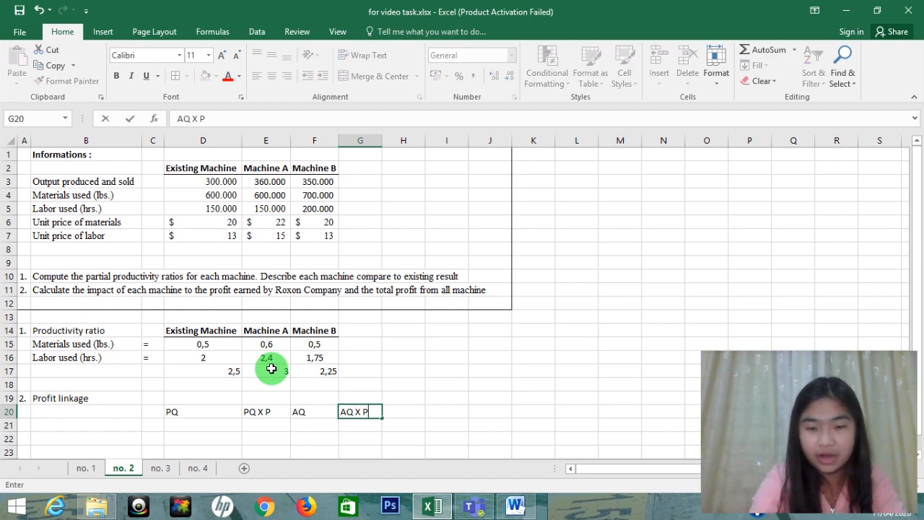
{"action": "key", "text": "Right"}
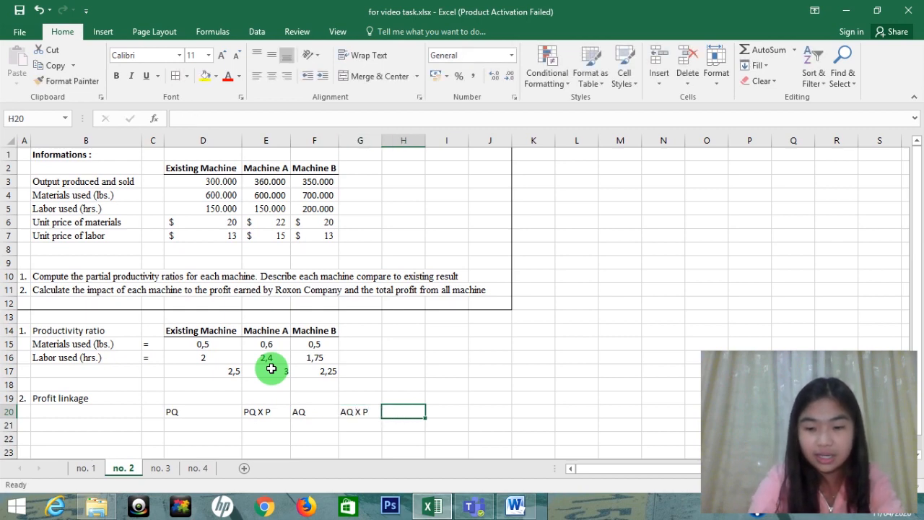
Step: Enter the column header "(PQXP)-(AQ X P)" in H20 of the Profit linkage table
{"action": "type", "text": "(PQ"}
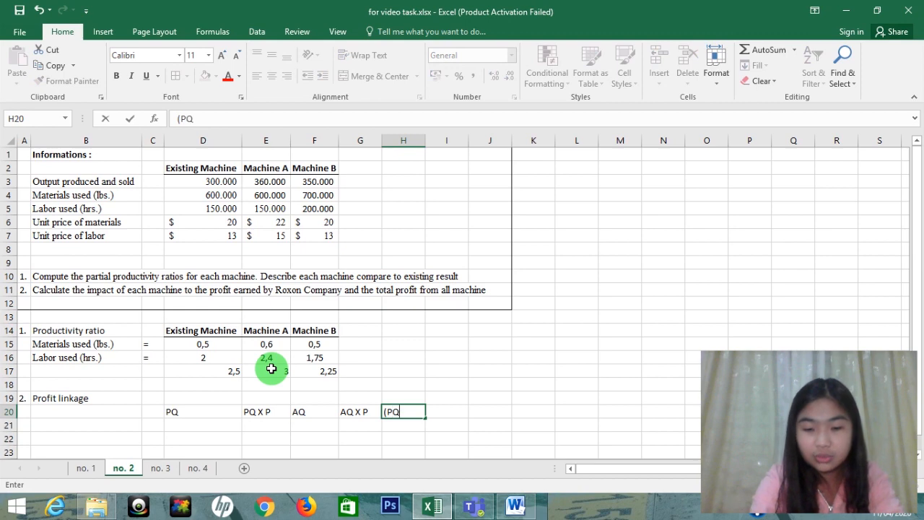
{"action": "type", "text": "XP"}
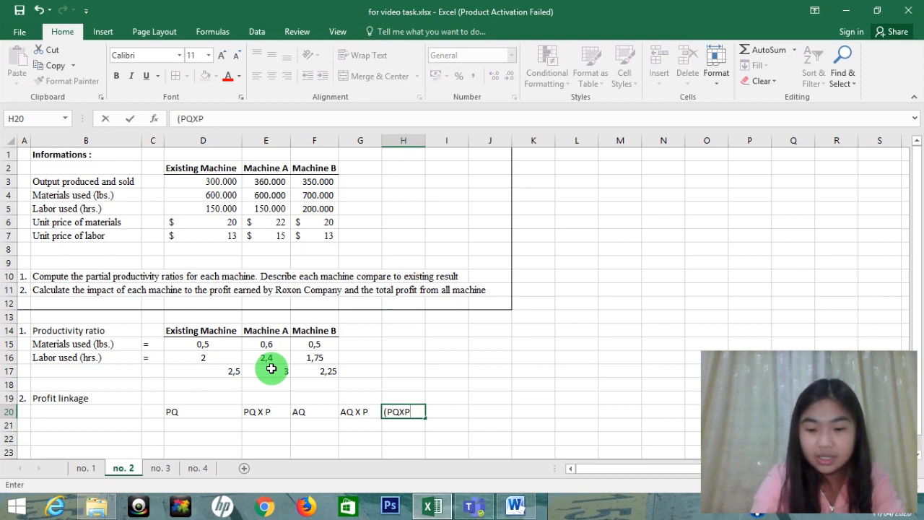
{"action": "type", "text": ")-(A"}
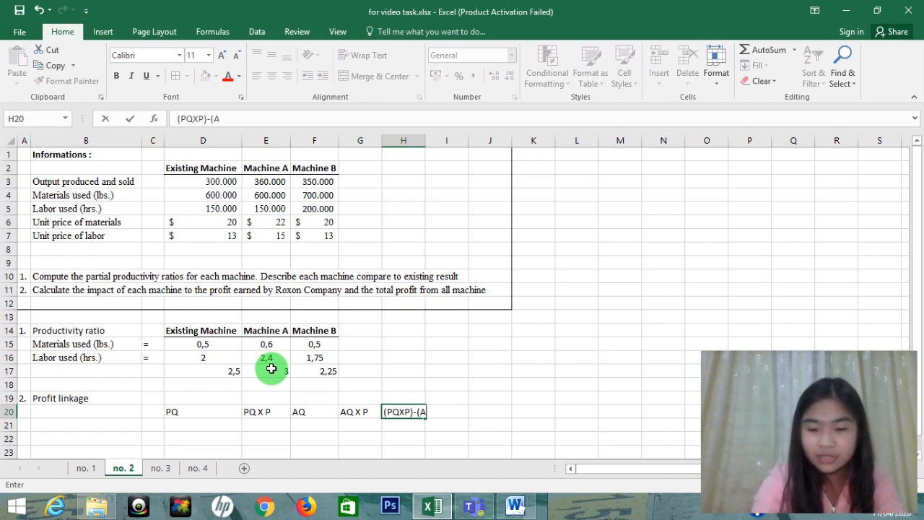
{"action": "type", "text": "Q X P"}
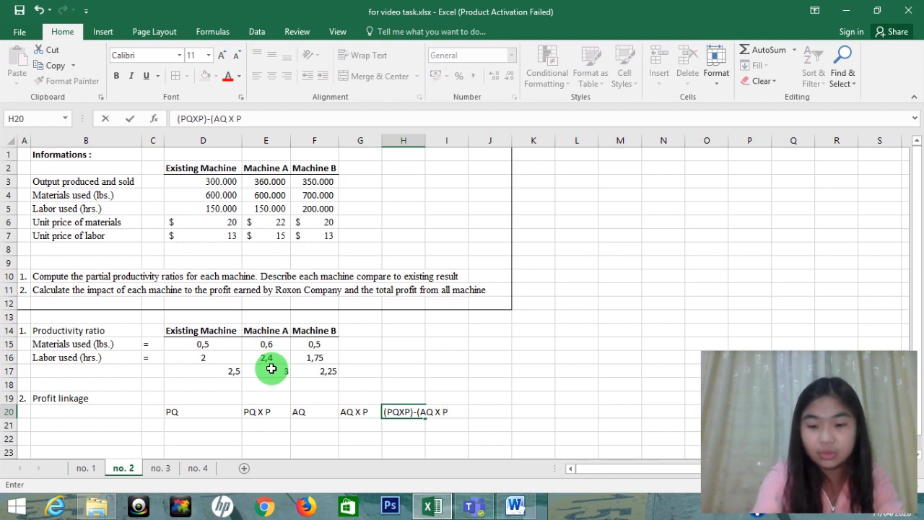
{"action": "type", "text": ")"}
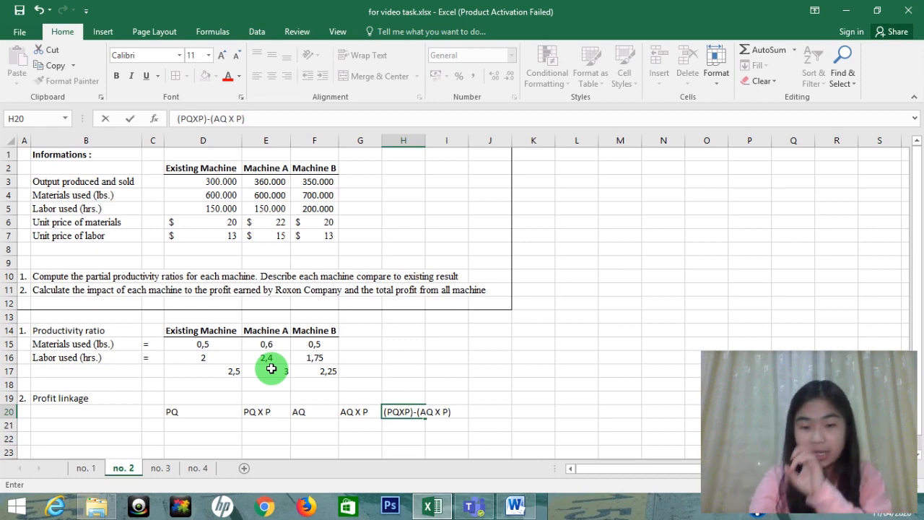
{"action": "key", "text": "Return"}
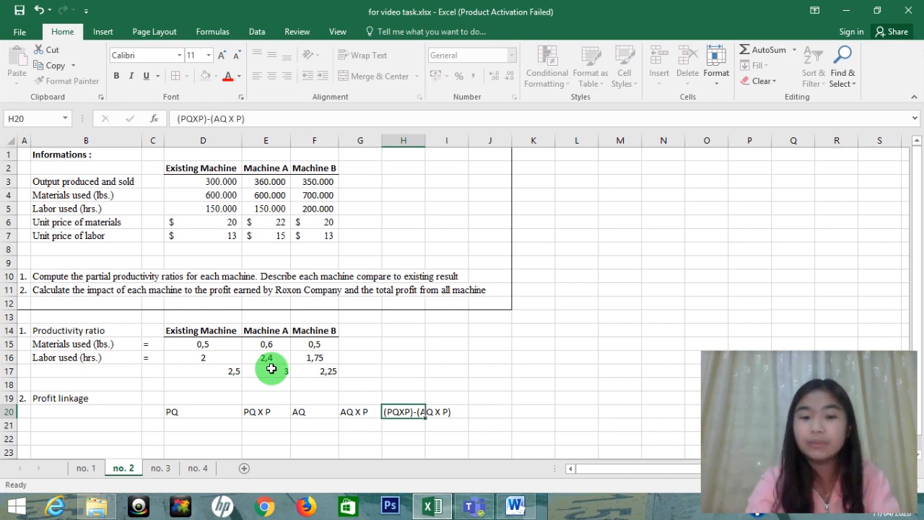
Step: Centre the Profit linkage headers across D20:I20
{"action": "key", "text": "Left"}
{"action": "key", "text": "Left"}
{"action": "key", "text": "Left"}
{"action": "key", "text": "Left"}
{"action": "key", "text": "Left"}
{"action": "key", "text": "Right"}
{"action": "key", "text": "Up"}
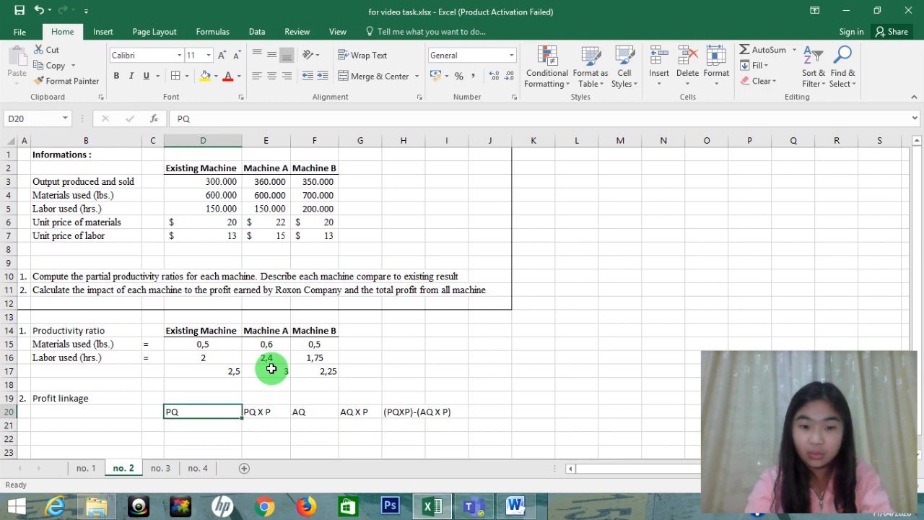
{"action": "key", "text": "shift+Right"}
{"action": "key", "text": "shift+Right"}
{"action": "key", "text": "shift+Right"}
{"action": "key", "text": "shift+Right"}
{"action": "key", "text": "shift+Right"}
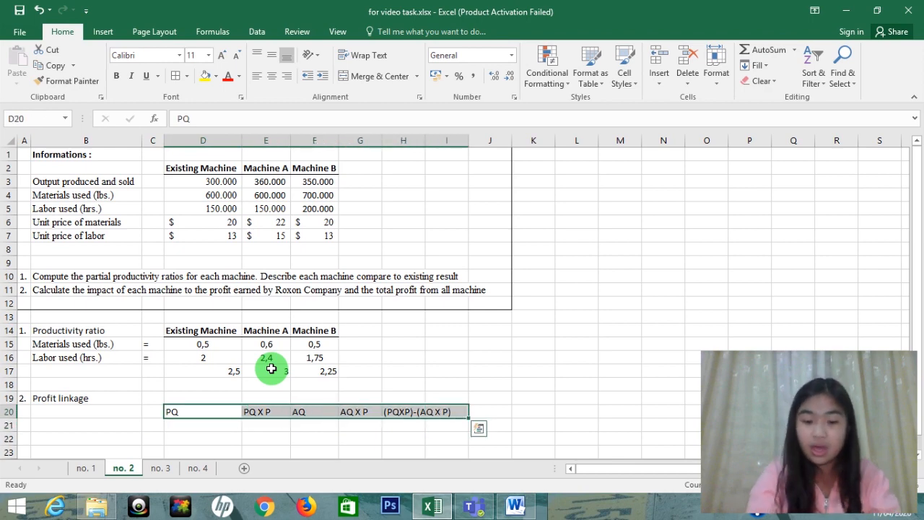
{"action": "key", "text": "alt"}
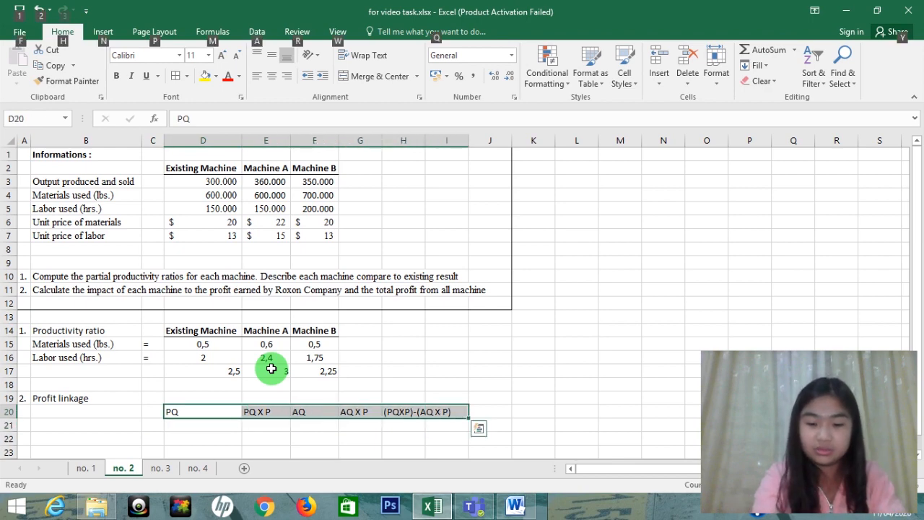
{"action": "key", "text": "h"}
{"action": "key", "text": "a"}
{"action": "key", "text": "c"}
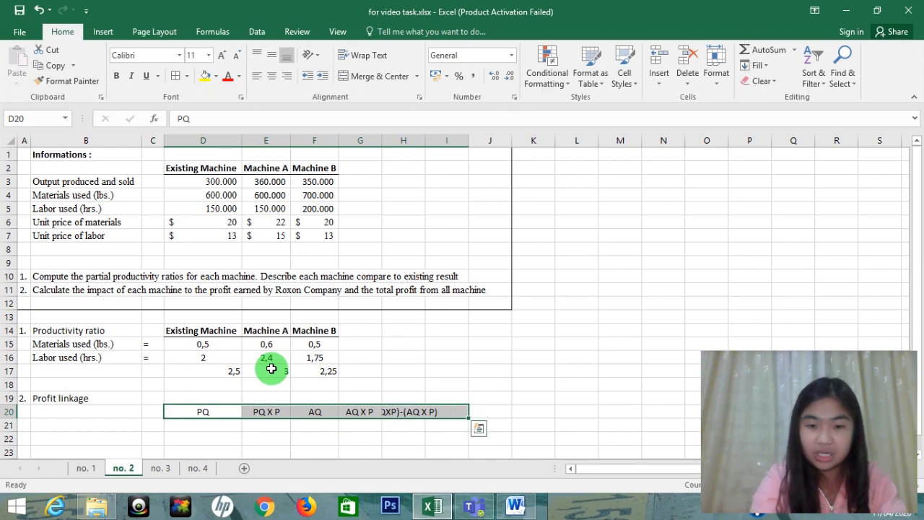
Step: Copy the "Materials used (lbs.)" and "Labor used (hrs.)" labels from B15:B16 into B21:B22
{"action": "key", "text": "Down"}
{"action": "key", "text": "Left"}
{"action": "key", "text": "Left"}
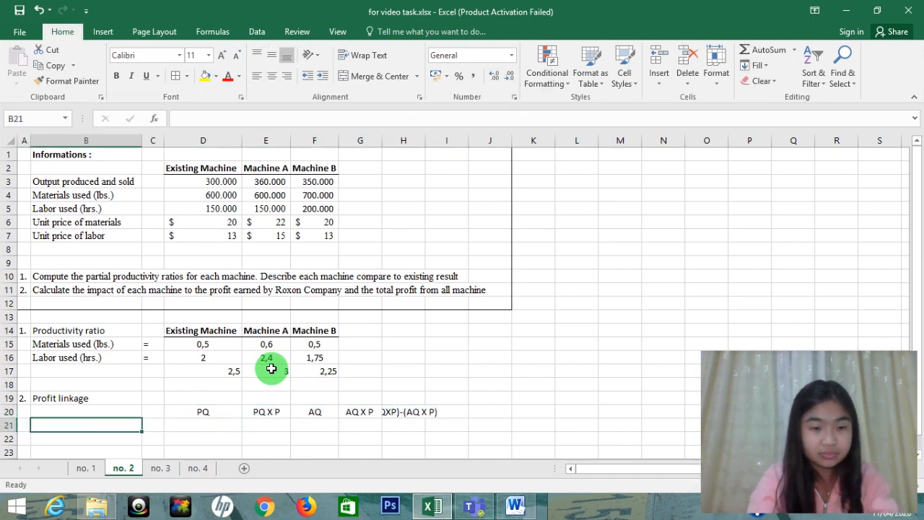
{"action": "key", "text": "Up"}
{"action": "key", "text": "Up"}
{"action": "key", "text": "Up"}
{"action": "key", "text": "Up"}
{"action": "key", "text": "Up"}
{"action": "key", "text": "Up"}
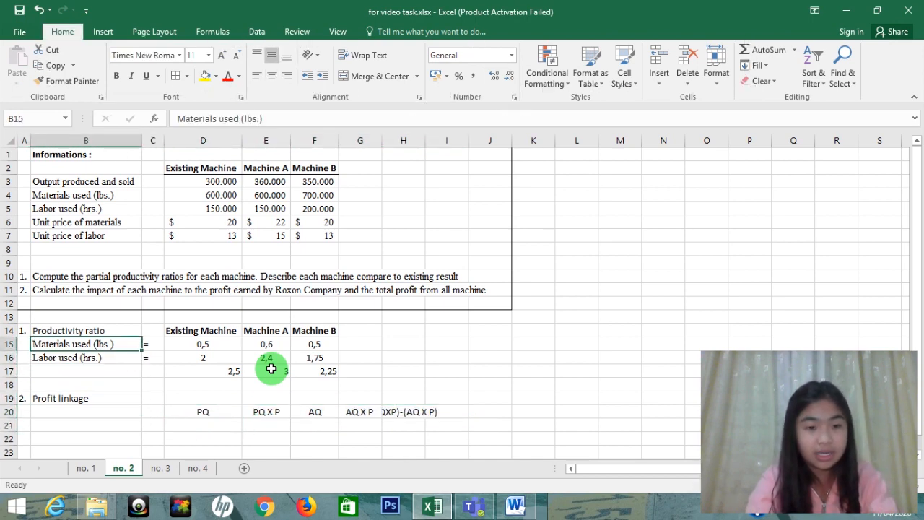
{"action": "key", "text": "shift+Down"}
{"action": "key", "text": "ctrl+c"}
{"action": "key", "text": "Down"}
{"action": "key", "text": "Down"}
{"action": "key", "text": "Down"}
{"action": "key", "text": "Down"}
{"action": "key", "text": "Down"}
{"action": "key", "text": "Down"}
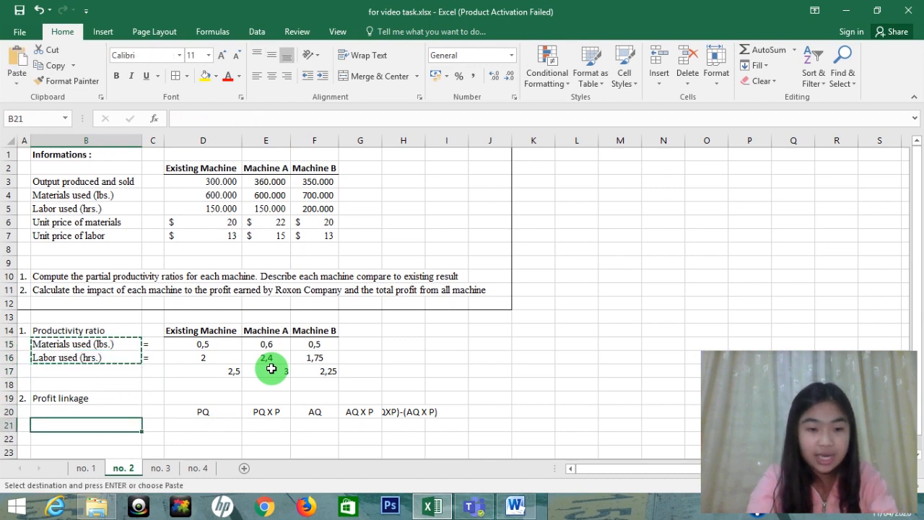
{"action": "key", "text": "ctrl+v"}
Step: Label the first profit linkage block "Machine A" in B20
{"action": "key", "text": "Up"}
{"action": "type", "text": "m"}
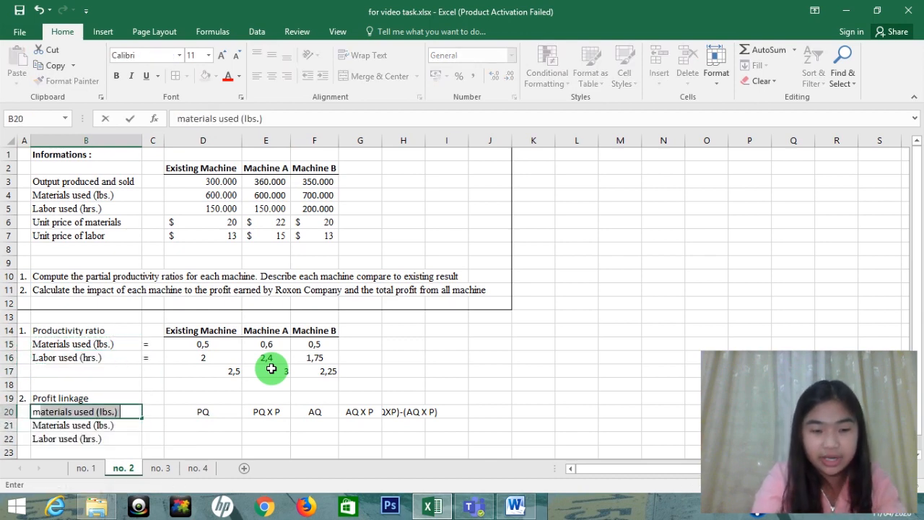
{"action": "key", "text": "BackSpace"}
{"action": "type", "text": "Mac"}
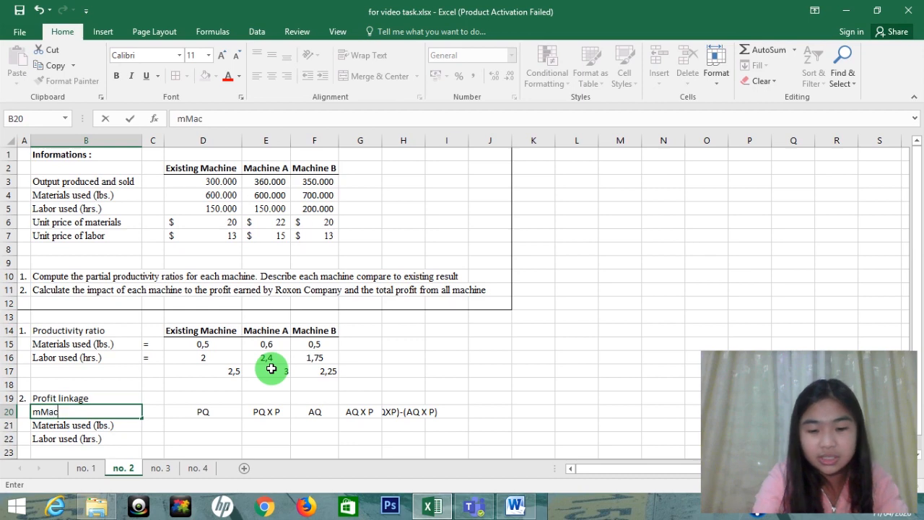
{"action": "type", "text": "hine A"}
{"action": "key", "text": "Return"}
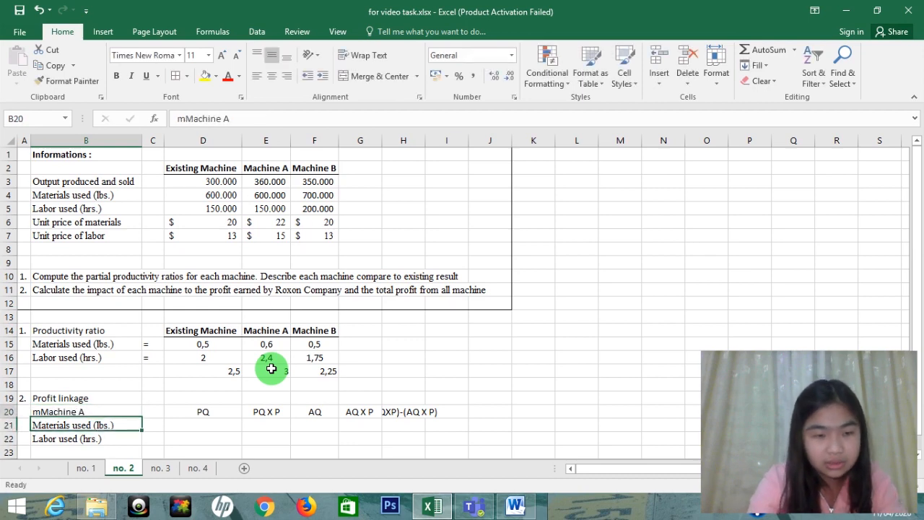
{"action": "key", "text": "Up"}
{"action": "key", "text": "F2"}
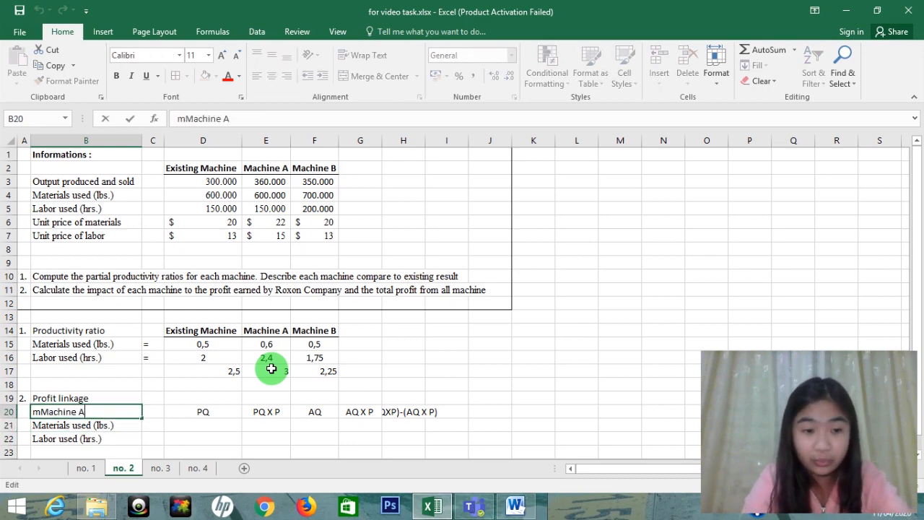
{"action": "key", "text": "BackSpace"}
{"action": "key", "text": "Return"}
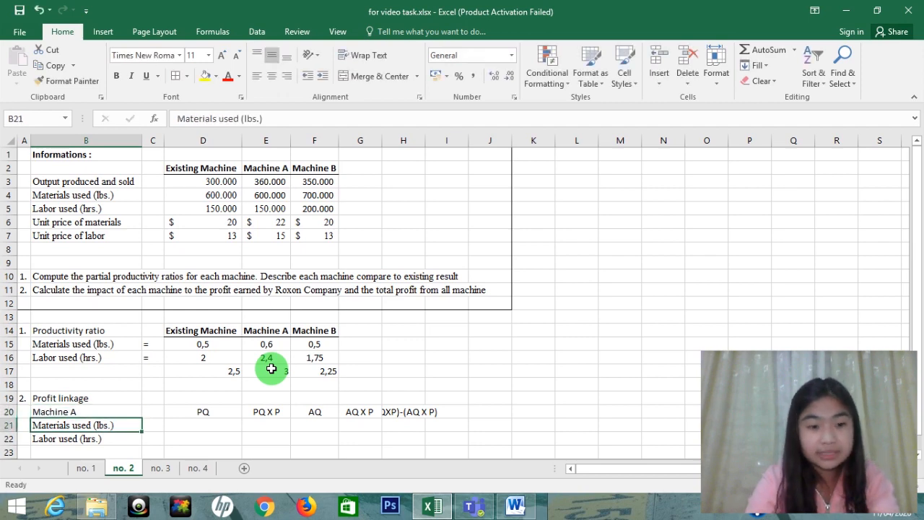
Step: Make the Machine A label in B20 and the column headers in D20:H20 bold
{"action": "key", "text": "Right"}
{"action": "key", "text": "Right"}
{"action": "key", "text": "Up"}
{"action": "key", "text": "Left"}
{"action": "key", "text": "Left"}
{"action": "key", "text": "Left"}
{"action": "key", "text": "Right"}
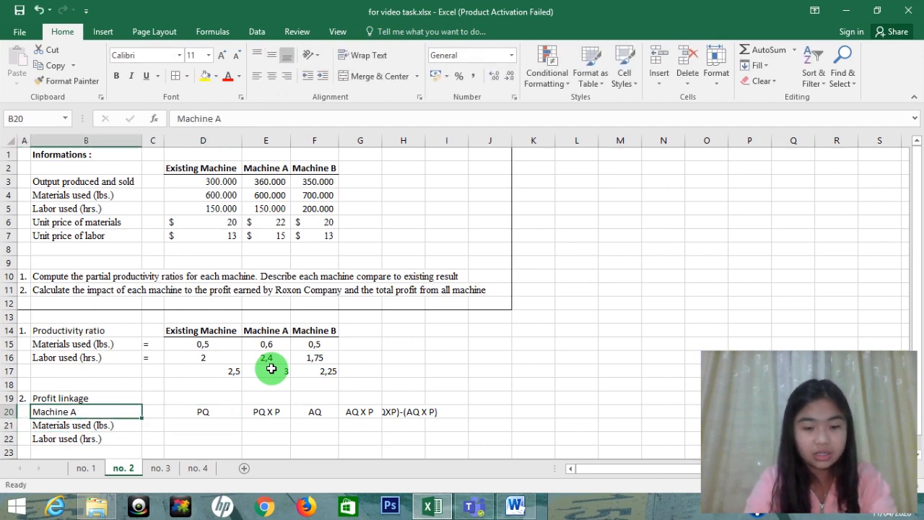
{"action": "key", "text": "ctrl+b"}
{"action": "key", "text": "Right"}
{"action": "key", "text": "Right"}
{"action": "key", "text": "shift+Right"}
{"action": "key", "text": "shift+Right"}
{"action": "key", "text": "shift+Right"}
{"action": "key", "text": "shift+Right"}
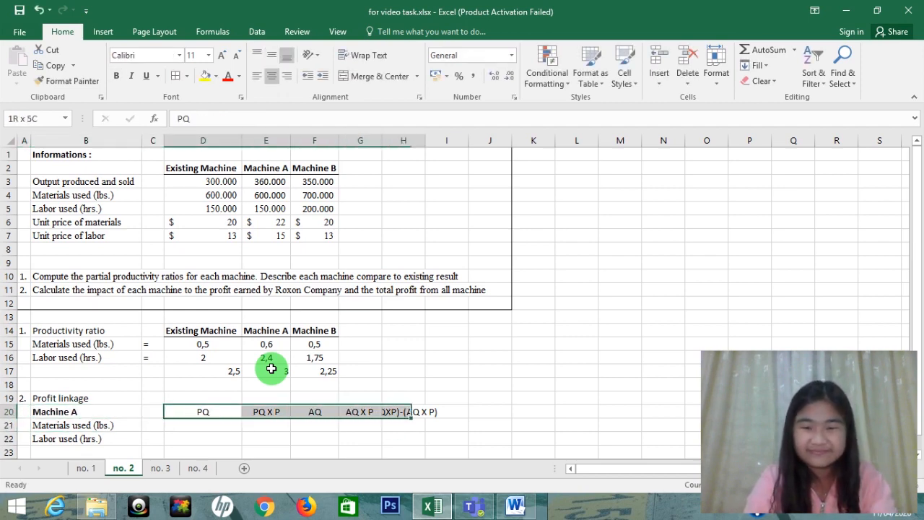
{"action": "key", "text": "ctrl+b"}
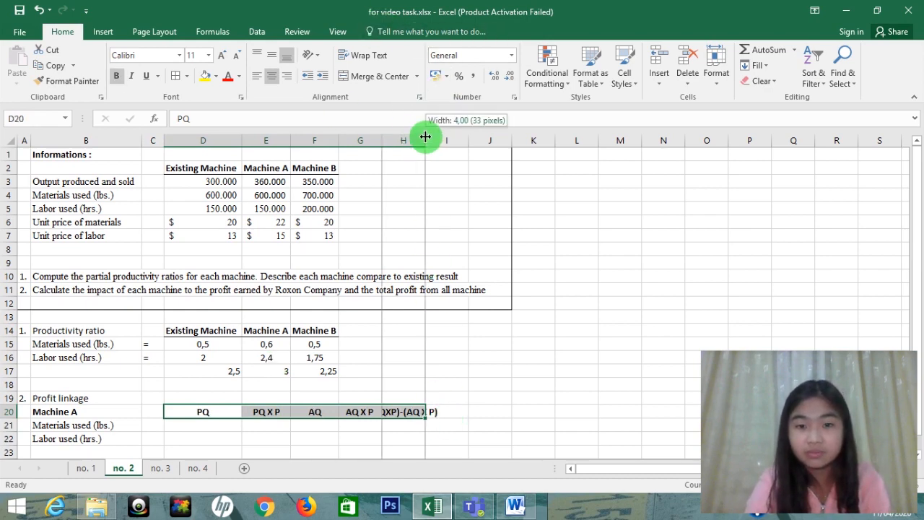
Step: Autofit the widths of columns H and G to their contents
{"action": "double_click", "coordinate": [426, 140]}
{"action": "double_click", "coordinate": [382, 140]}
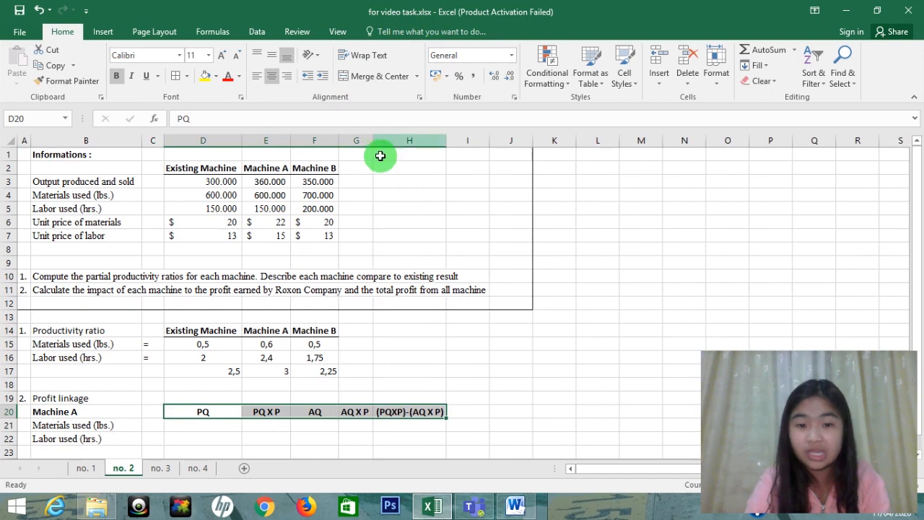
{"action": "left_click", "coordinate": [203, 409]}
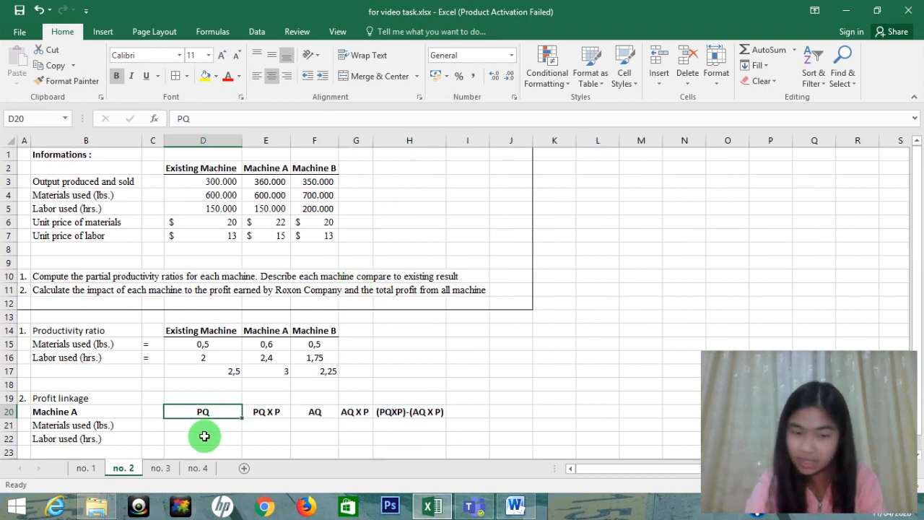
Step: Start the Machine A materials PQ formula in D21 with a reference to Machine A's output in E3
{"action": "left_click", "coordinate": [202, 424]}
{"action": "key", "text": "Right"}
{"action": "key", "text": "Left"}
{"action": "key", "text": "Right"}
{"action": "key", "text": "Left"}
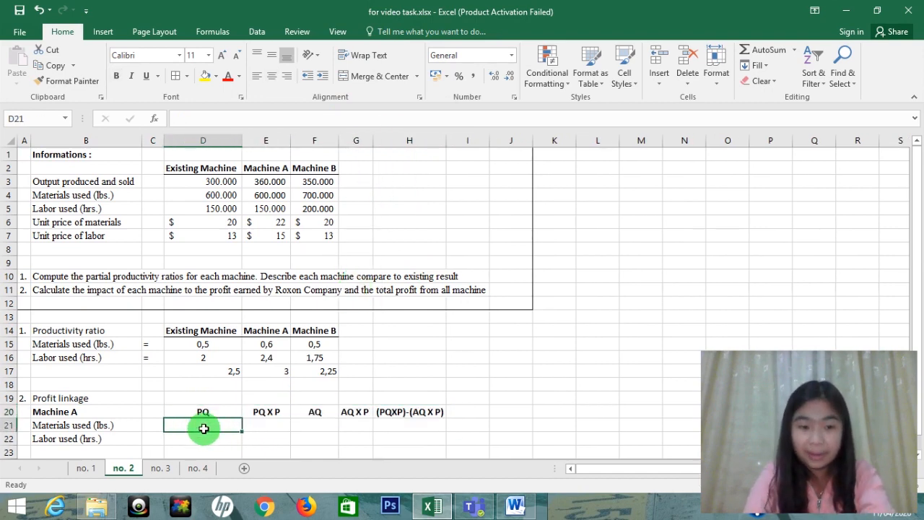
{"action": "key", "text": "Right"}
{"action": "key", "text": "Left"}
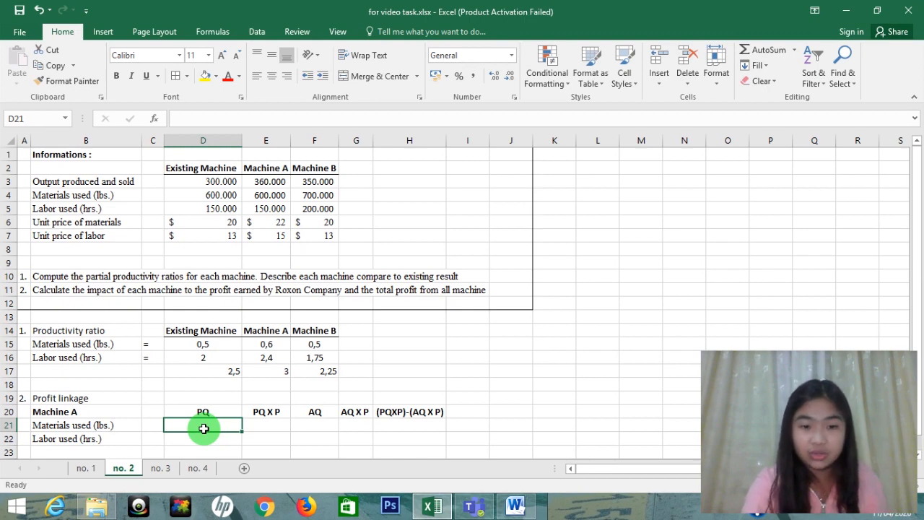
{"action": "type", "text": "="}
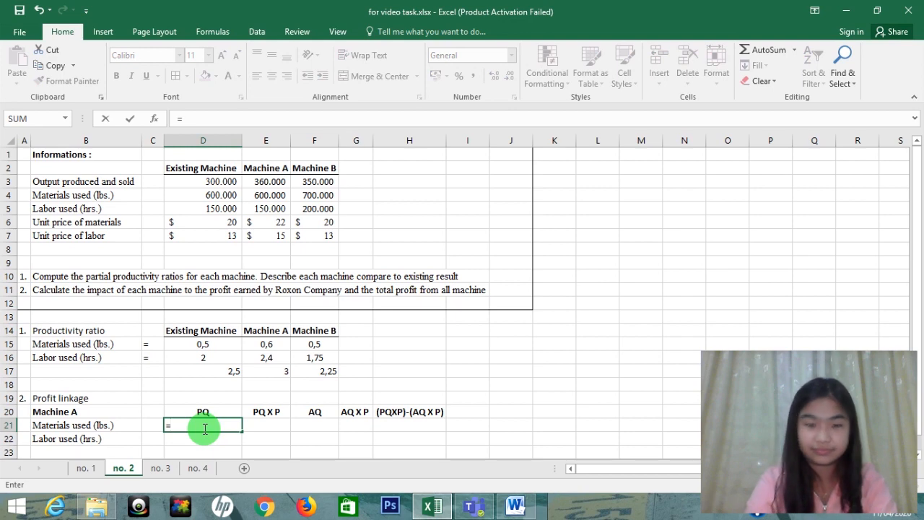
{"action": "key", "text": "Up"}
{"action": "key", "text": "Up"}
{"action": "key", "text": "Up"}
{"action": "key", "text": "Up"}
{"action": "key", "text": "Up"}
{"action": "key", "text": "Up"}
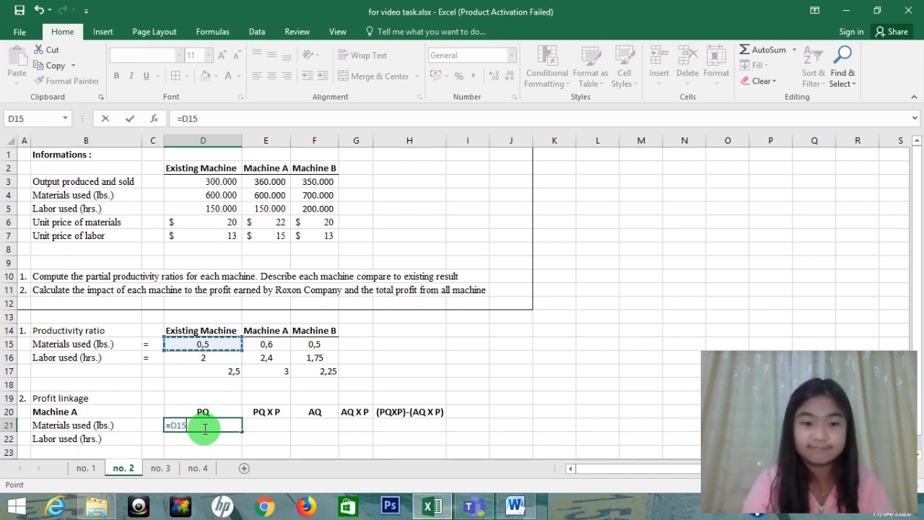
{"action": "key", "text": "Down"}
{"action": "key", "text": "Down"}
{"action": "key", "text": "Down"}
{"action": "key", "text": "Down"}
{"action": "key", "text": "Down"}
{"action": "key", "text": "Down"}
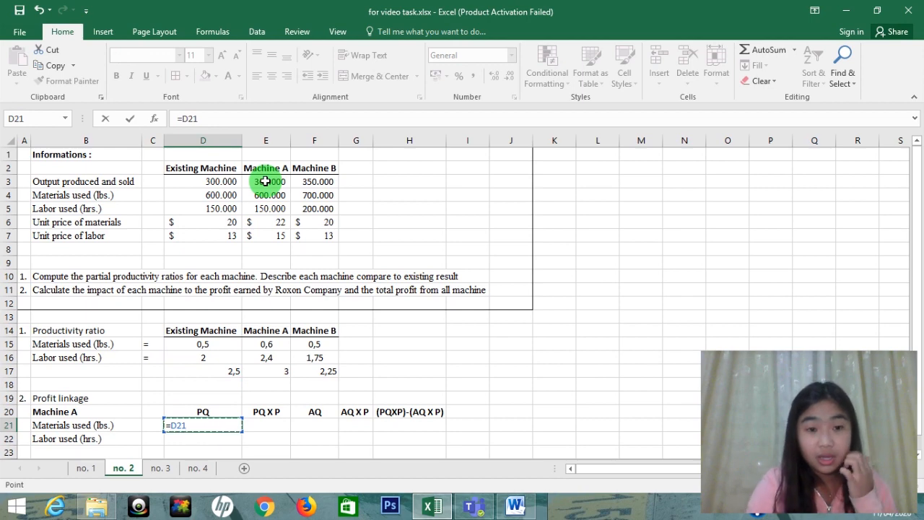
{"action": "key", "text": "Up"}
{"action": "key", "text": "Up"}
{"action": "key", "text": "Up"}
{"action": "key", "text": "Up"}
{"action": "key", "text": "Up"}
{"action": "key", "text": "Up"}
{"action": "key", "text": "Up"}
{"action": "key", "text": "Up"}
{"action": "key", "text": "Up"}
{"action": "key", "text": "Up"}
{"action": "key", "text": "Up"}
{"action": "key", "text": "Up"}
{"action": "key", "text": "Up"}
{"action": "key", "text": "Up"}
{"action": "key", "text": "Up"}
{"action": "key", "text": "Up"}
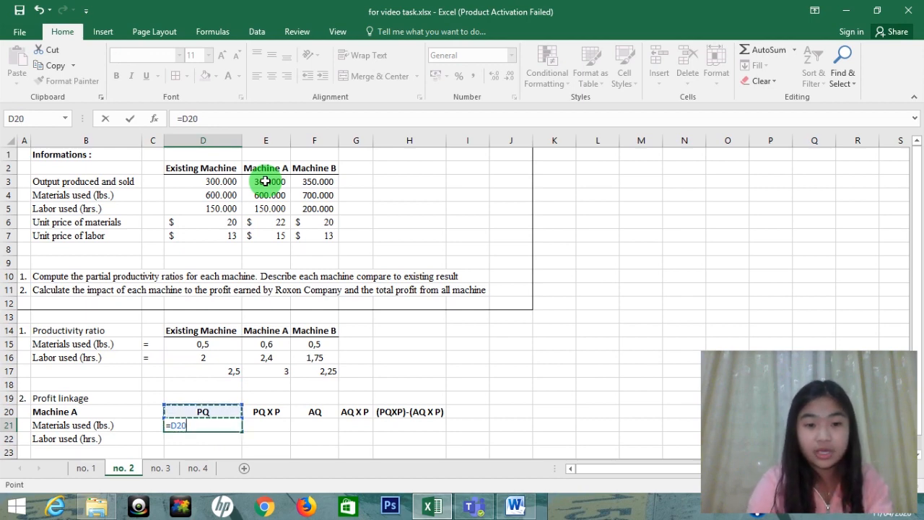
{"action": "key", "text": "Right"}
{"action": "key", "text": "Up"}
{"action": "key", "text": "Up"}
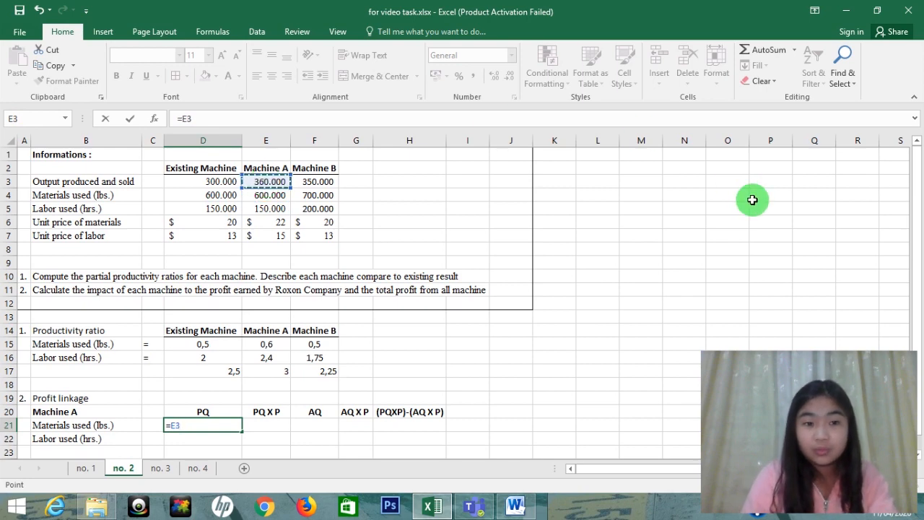
Step: Complete Machine A's materials PQ formula in D21 as =E3/(D3/D4), dividing its output by the existing machine's materials ratio
{"action": "type", "text": "/"}
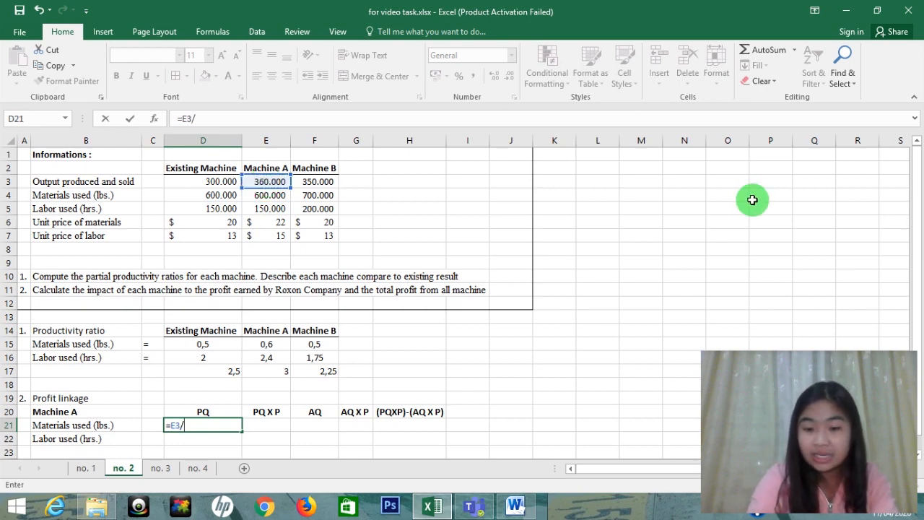
{"action": "type", "text": "("}
{"action": "key", "text": "Up"}
{"action": "key", "text": "Up"}
{"action": "key", "text": "Up"}
{"action": "key", "text": "Up"}
{"action": "key", "text": "Up"}
{"action": "key", "text": "Up"}
{"action": "key", "text": "Up"}
{"action": "key", "text": "Up"}
{"action": "key", "text": "Up"}
{"action": "key", "text": "Up"}
{"action": "key", "text": "Up"}
{"action": "key", "text": "Up"}
{"action": "key", "text": "Up"}
{"action": "key", "text": "Up"}
{"action": "key", "text": "Up"}
{"action": "key", "text": "Up"}
{"action": "key", "text": "Up"}
{"action": "key", "text": "Up"}
{"action": "key", "text": "Up"}
{"action": "key", "text": "Up"}
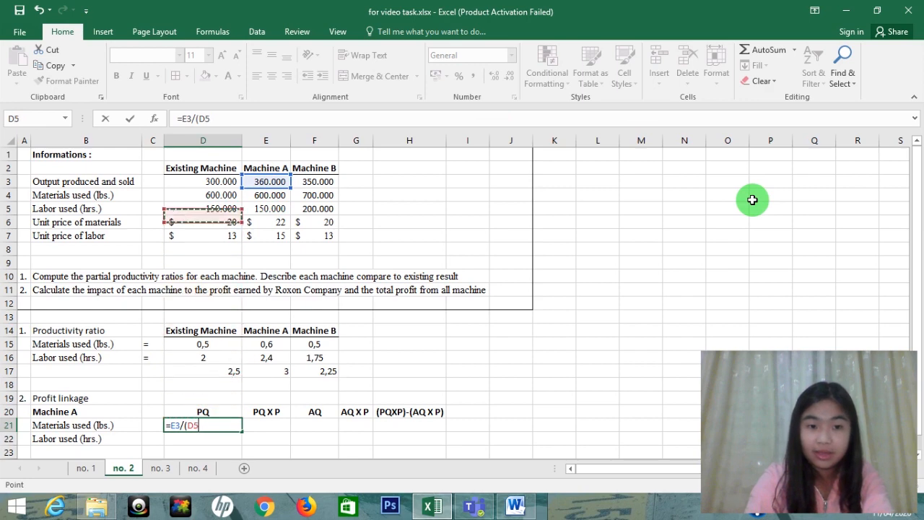
{"action": "key", "text": "Down"}
{"action": "key", "text": "Down"}
{"action": "type", "text": "/"}
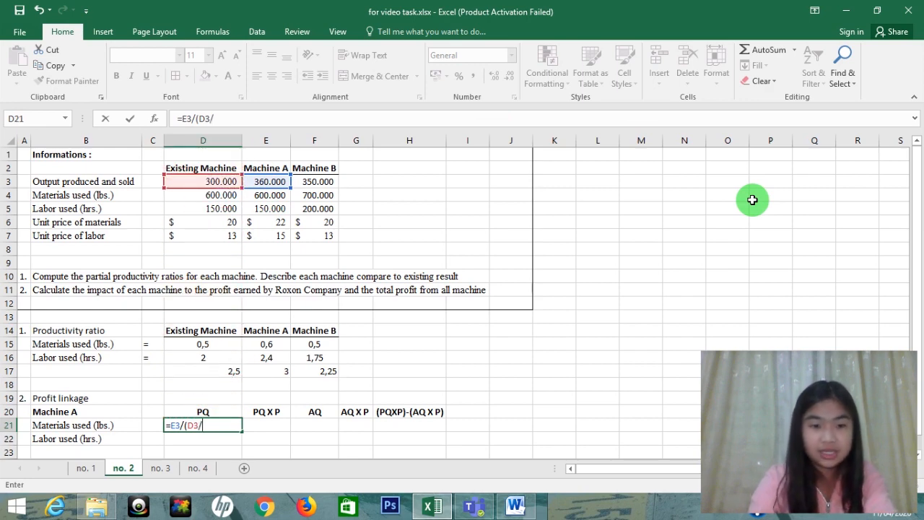
{"action": "key", "text": "Down"}
{"action": "key", "text": "Down"}
{"action": "key", "text": "Down"}
{"action": "key", "text": "Up"}
{"action": "key", "text": "Up"}
{"action": "key", "text": "Up"}
{"action": "key", "text": "Up"}
{"action": "key", "text": "Up"}
{"action": "key", "text": "Up"}
{"action": "key", "text": "Up"}
{"action": "key", "text": "Up"}
{"action": "key", "text": "Up"}
{"action": "key", "text": "Up"}
{"action": "key", "text": "Up"}
{"action": "key", "text": "Up"}
{"action": "key", "text": "Up"}
{"action": "key", "text": "Up"}
{"action": "key", "text": "Up"}
{"action": "key", "text": "Up"}
{"action": "key", "text": "Up"}
{"action": "key", "text": "Up"}
{"action": "key", "text": "Up"}
{"action": "key", "text": "Up"}
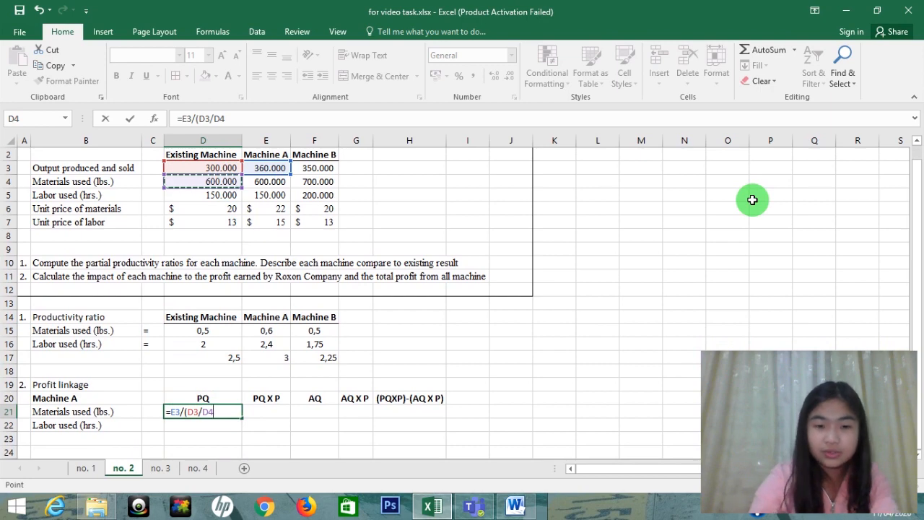
{"action": "type", "text": ")"}
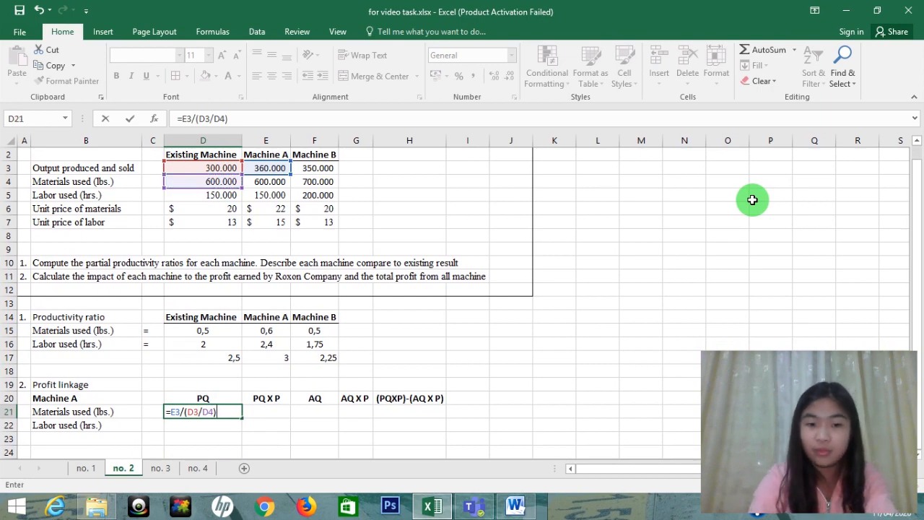
{"action": "key", "text": "Return"}
Step: Format the Machine A table cells D21:H22 as Accounting numbers with thousands separators and no decimals
{"action": "key", "text": "Up"}
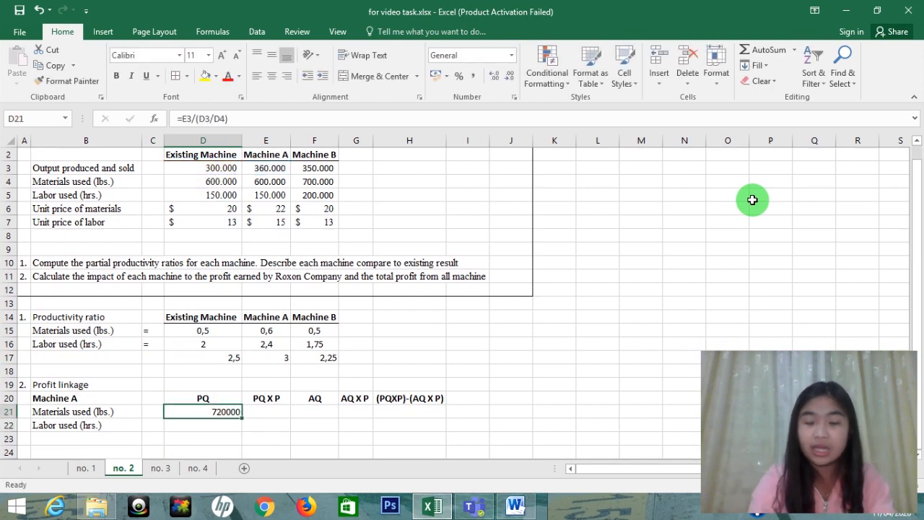
{"action": "key", "text": "shift+Right"}
{"action": "key", "text": "shift+Right"}
{"action": "key", "text": "shift+Down"}
{"action": "key", "text": "shift+Right"}
{"action": "key", "text": "shift+Right"}
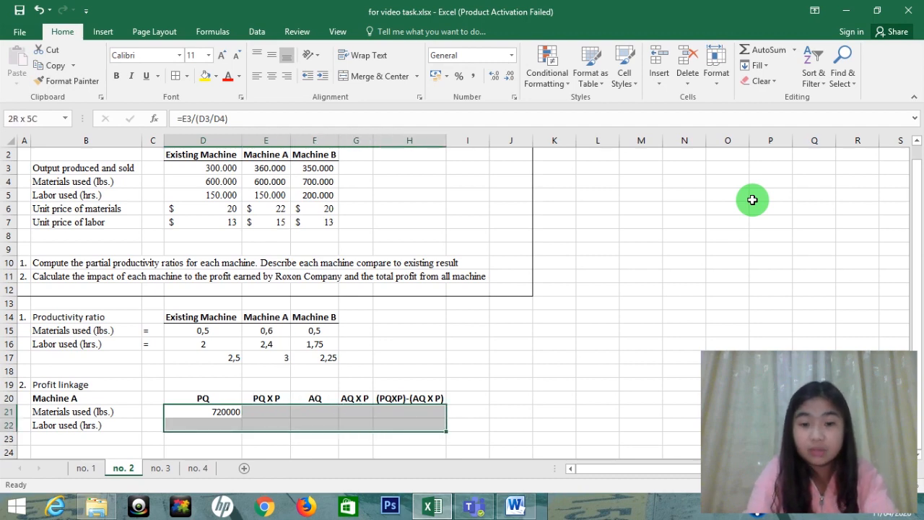
{"action": "key", "text": "ctrl+shift+1"}
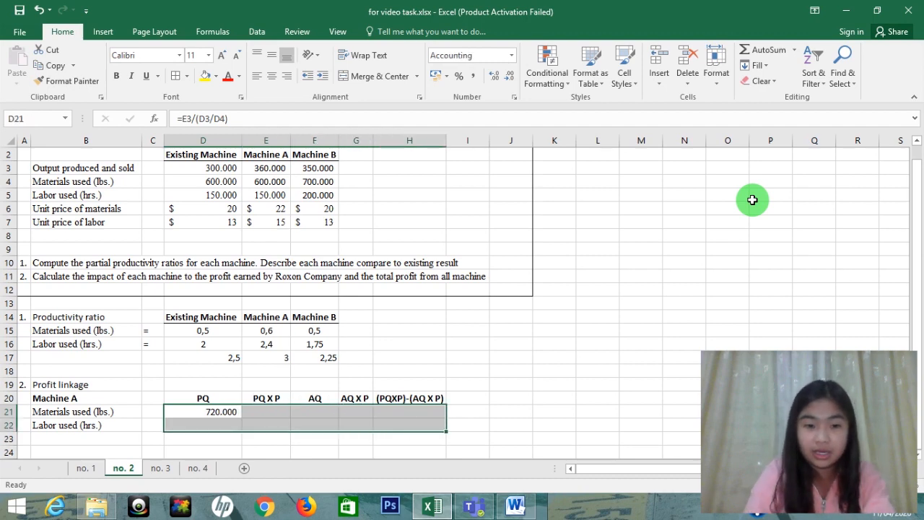
Step: Calculate Machine A's labor PQ in D22 with the formula =E3/(D3/D5), using the existing machine's output and labor hours
{"action": "key", "text": "Right"}
{"action": "key", "text": "Right"}
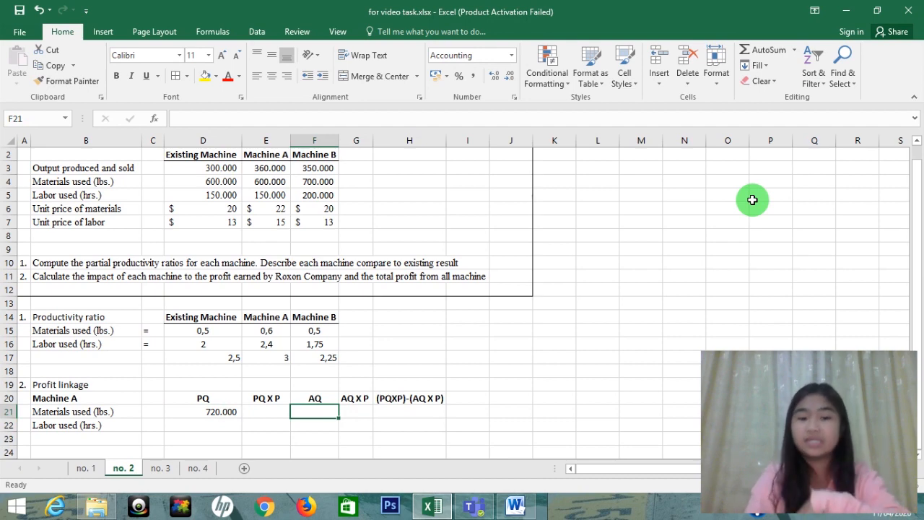
{"action": "key", "text": "Left"}
{"action": "key", "text": "Left"}
{"action": "key", "text": "Down"}
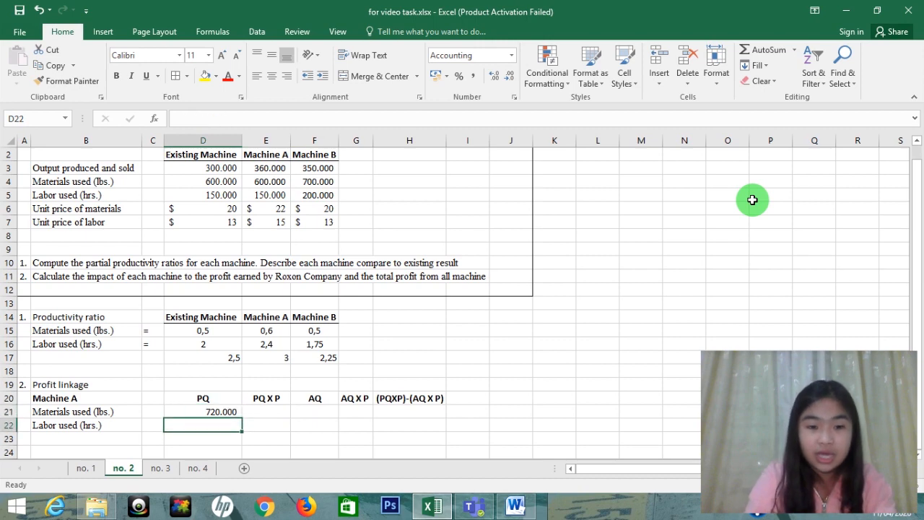
{"action": "type", "text": "="}
{"action": "key", "text": "Up"}
{"action": "key", "text": "Up"}
{"action": "key", "text": "Up"}
{"action": "key", "text": "Up"}
{"action": "key", "text": "Up"}
{"action": "key", "text": "Up"}
{"action": "key", "text": "Up"}
{"action": "key", "text": "Up"}
{"action": "key", "text": "Up"}
{"action": "key", "text": "Up"}
{"action": "key", "text": "Up"}
{"action": "key", "text": "Up"}
{"action": "key", "text": "Up"}
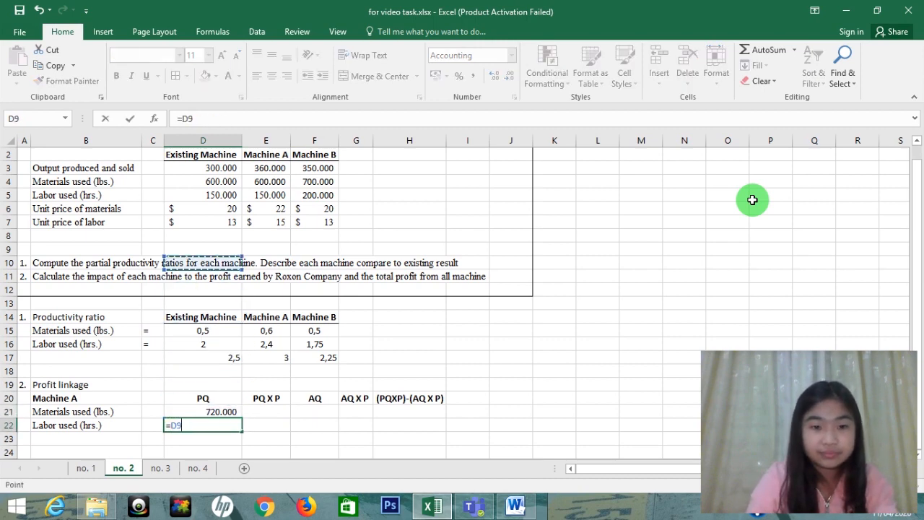
{"action": "key", "text": "Up"}
{"action": "key", "text": "Up"}
{"action": "key", "text": "Up"}
{"action": "key", "text": "Right"}
{"action": "key", "text": "Right"}
{"action": "key", "text": "Up"}
{"action": "key", "text": "Up"}
{"action": "key", "text": "Left"}
{"action": "key", "text": "Up"}
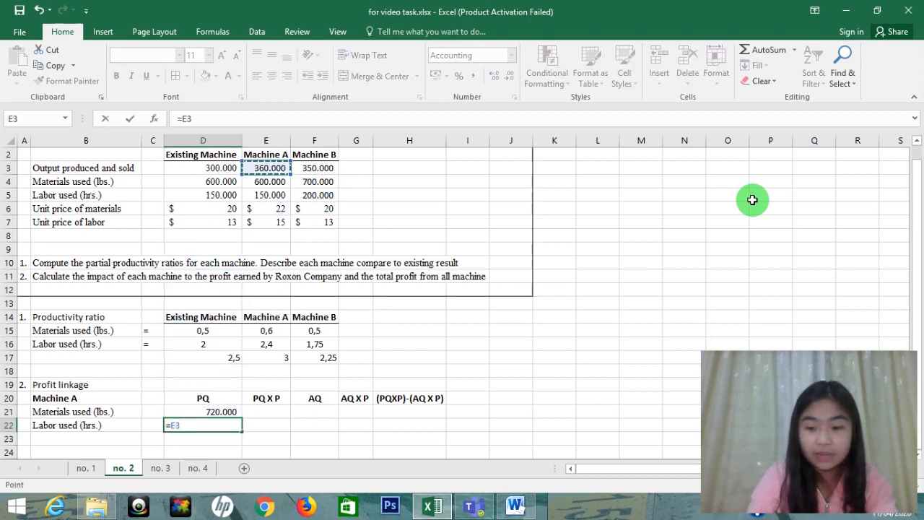
{"action": "type", "text": "/("}
{"action": "key", "text": "Left"}
{"action": "key", "text": "Left"}
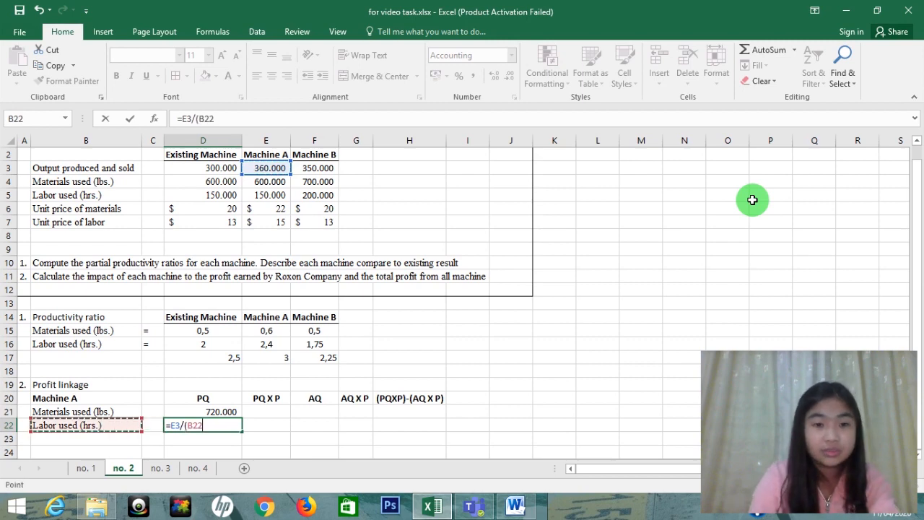
{"action": "key", "text": "Left"}
{"action": "key", "text": "Up"}
{"action": "key", "text": "Up"}
{"action": "key", "text": "Up"}
{"action": "key", "text": "Up"}
{"action": "key", "text": "Up"}
{"action": "key", "text": "Up"}
{"action": "key", "text": "Up"}
{"action": "key", "text": "Up"}
{"action": "key", "text": "Up"}
{"action": "key", "text": "Up"}
{"action": "key", "text": "Up"}
{"action": "key", "text": "Up"}
{"action": "key", "text": "Up"}
{"action": "key", "text": "Up"}
{"action": "key", "text": "Up"}
{"action": "key", "text": "Up"}
{"action": "key", "text": "Up"}
{"action": "key", "text": "Up"}
{"action": "key", "text": "Up"}
{"action": "key", "text": "Up"}
{"action": "key", "text": "Right"}
{"action": "key", "text": "Right"}
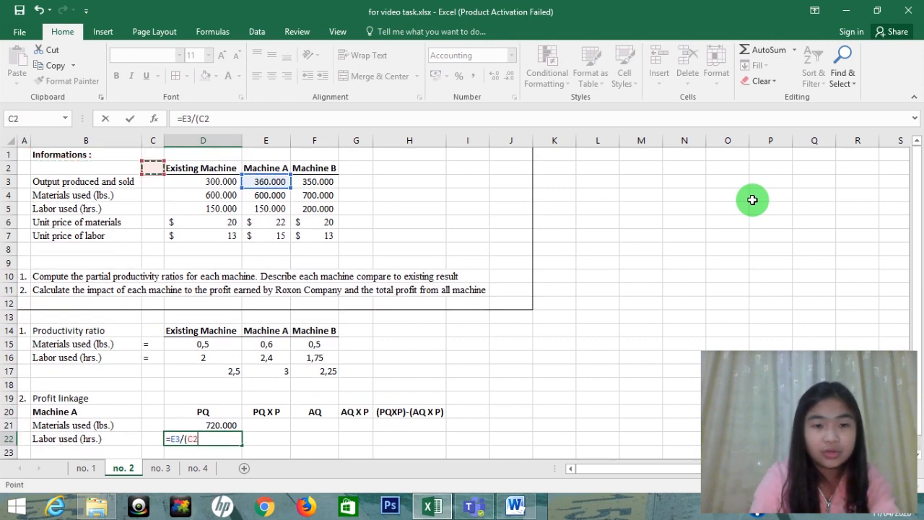
{"action": "key", "text": "Right"}
{"action": "key", "text": "Down"}
{"action": "key", "text": "Down"}
{"action": "type", "text": "/"}
{"action": "key", "text": "Down"}
{"action": "key", "text": "Up"}
{"action": "key", "text": "Up"}
{"action": "key", "text": "Up"}
{"action": "key", "text": "Up"}
{"action": "key", "text": "Up"}
{"action": "key", "text": "Up"}
{"action": "key", "text": "Up"}
{"action": "key", "text": "Up"}
{"action": "key", "text": "Up"}
{"action": "key", "text": "Up"}
{"action": "key", "text": "Up"}
{"action": "key", "text": "Up"}
{"action": "key", "text": "Up"}
{"action": "key", "text": "Up"}
{"action": "key", "text": "Up"}
{"action": "key", "text": "Up"}
{"action": "key", "text": "Up"}
{"action": "key", "text": "Up"}
{"action": "key", "text": "Up"}
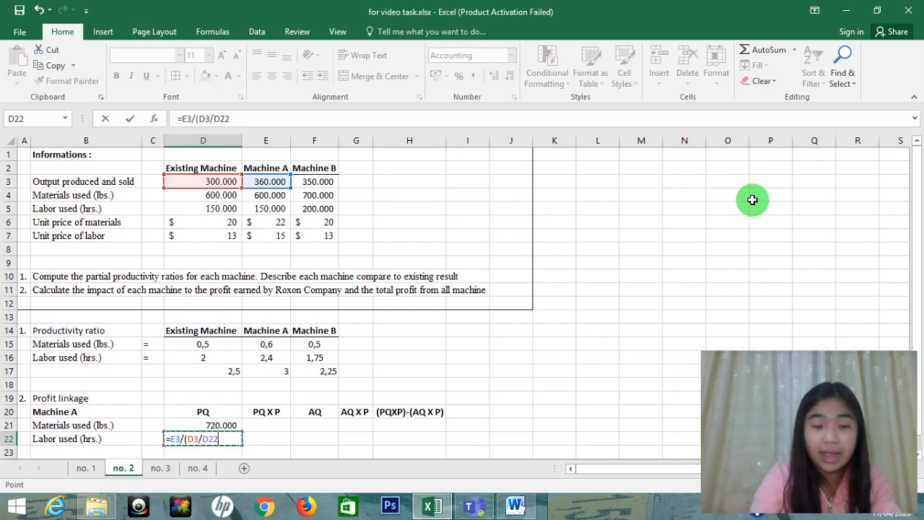
{"action": "key", "text": "Down"}
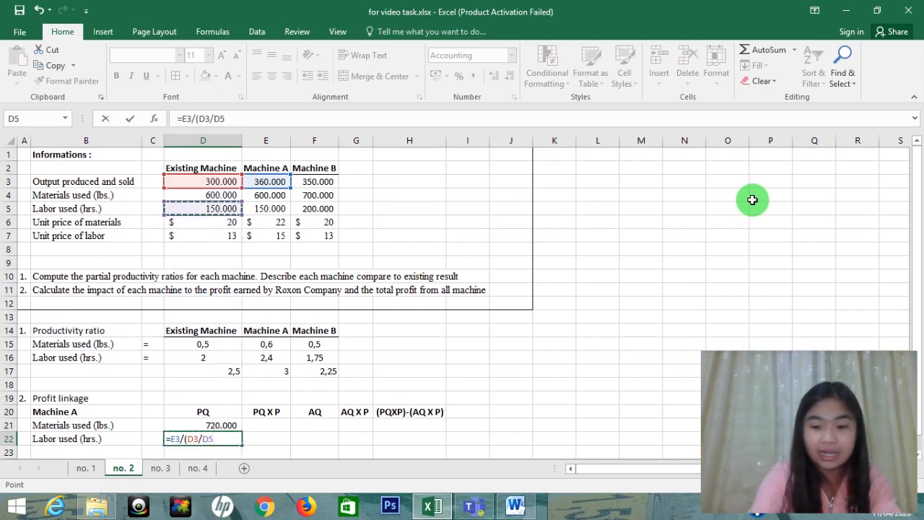
{"action": "type", "text": ")"}
{"action": "key", "text": "Return"}
{"action": "key", "text": "Up"}
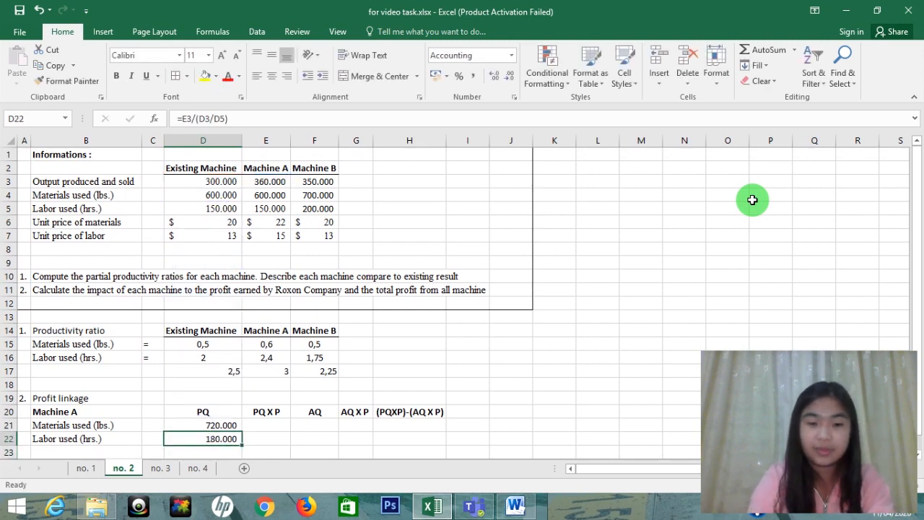
Step: Calculate Machine A's materials PQ X P in E21 with the formula =D21*E6, using its unit price of materials
{"action": "key", "text": "Up"}
{"action": "key", "text": "Right"}
{"action": "key", "text": "Down"}
{"action": "key", "text": "Left"}
{"action": "key", "text": "Up"}
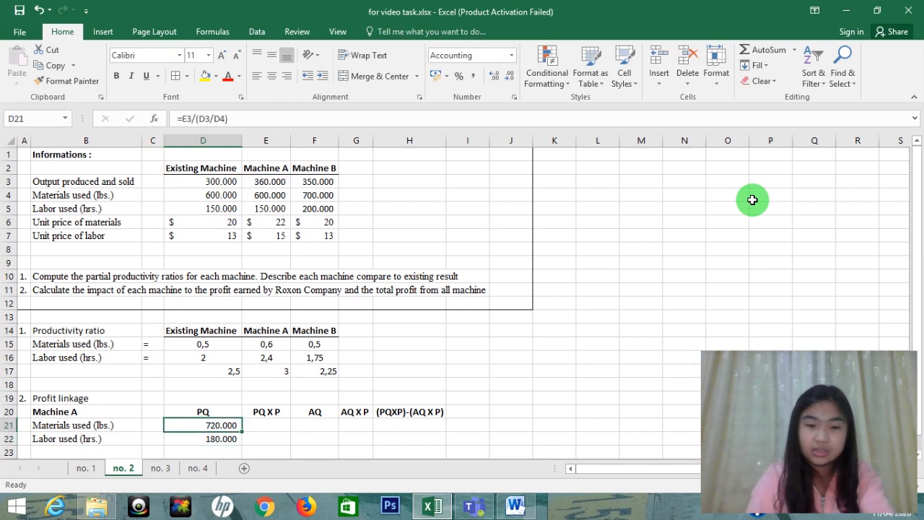
{"action": "key", "text": "Right"}
{"action": "key", "text": "Left"}
{"action": "key", "text": "Right"}
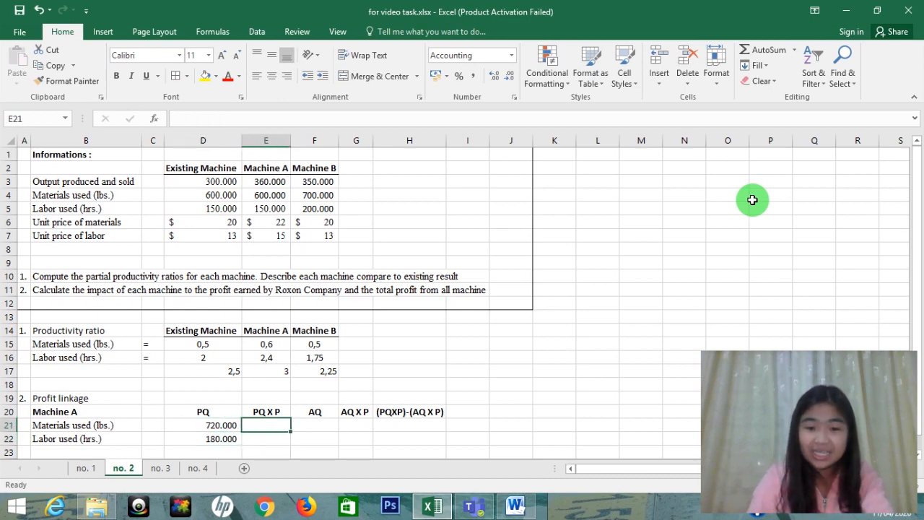
{"action": "type", "text": "="}
{"action": "key", "text": "Left"}
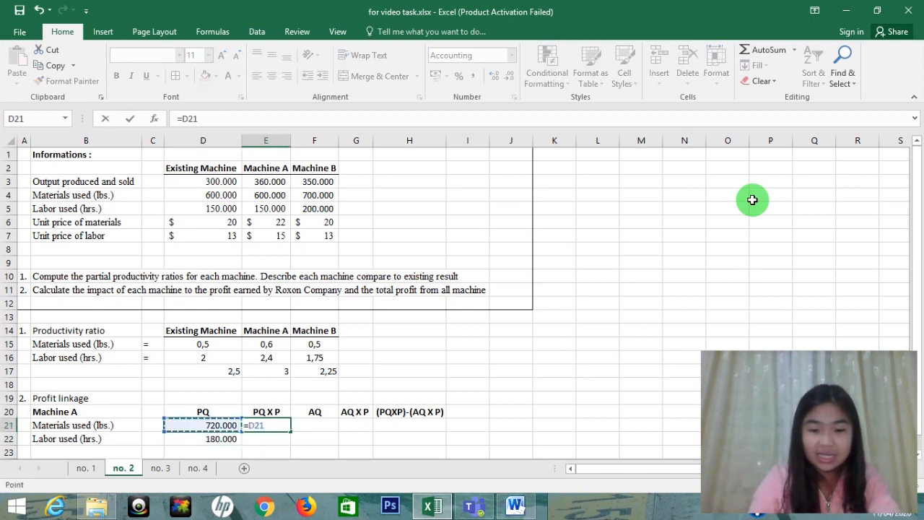
{"action": "type", "text": "*"}
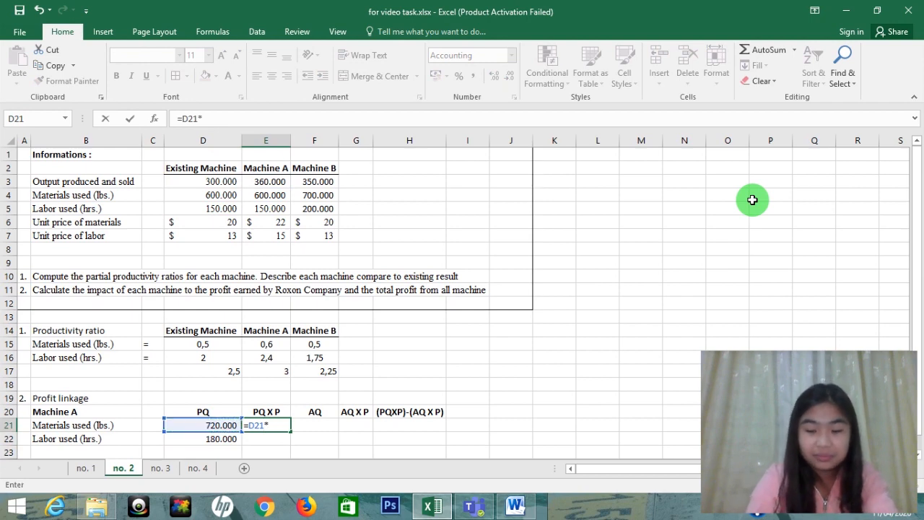
{"action": "key", "text": "Up"}
{"action": "key", "text": "Up"}
{"action": "key", "text": "Up"}
{"action": "key", "text": "Up"}
{"action": "key", "text": "Up"}
{"action": "key", "text": "Up"}
{"action": "key", "text": "Up"}
{"action": "key", "text": "Up"}
{"action": "key", "text": "Up"}
{"action": "key", "text": "Up"}
{"action": "key", "text": "Up"}
{"action": "key", "text": "Up"}
{"action": "key", "text": "Up"}
{"action": "key", "text": "Up"}
{"action": "key", "text": "Up"}
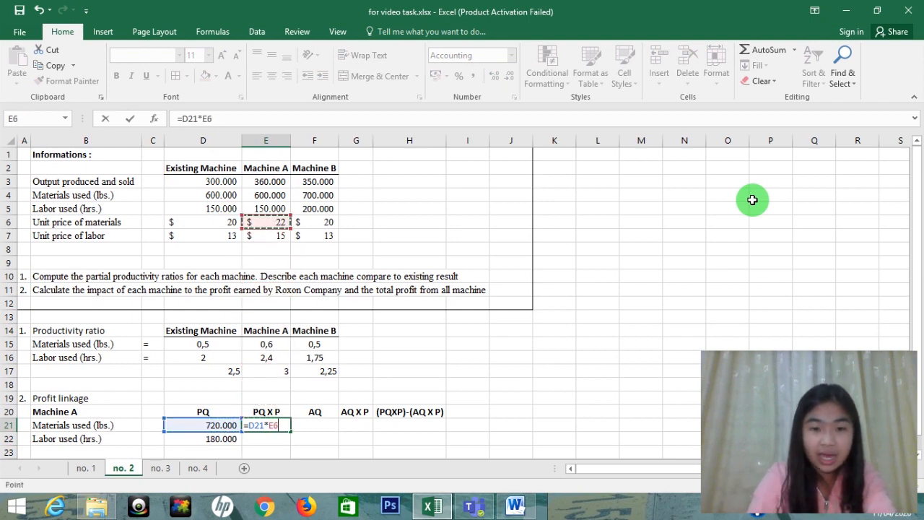
{"action": "key", "text": "Return"}
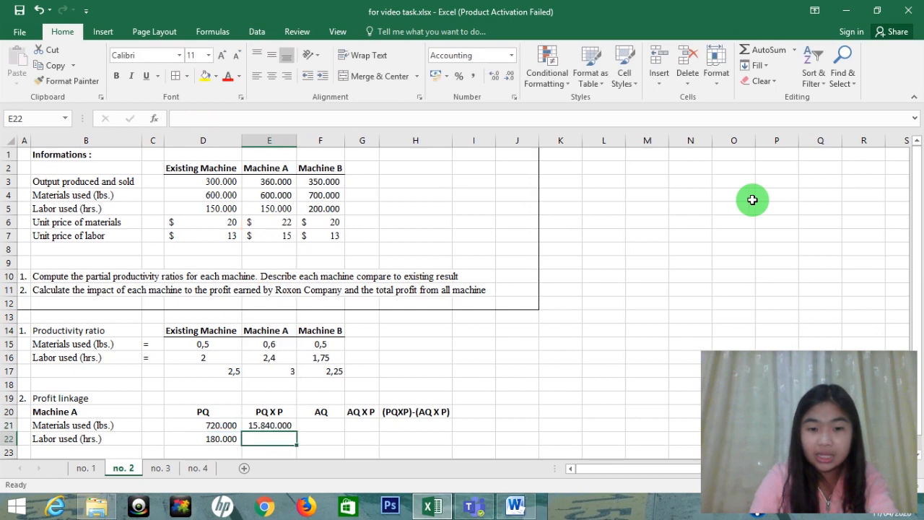
Step: Calculate Machine A's labor PQ X P in E22 by multiplying the PQ in D22 by its unit price of labor in E7
{"action": "key", "text": "Up"}
{"action": "key", "text": "Down"}
{"action": "type", "text": "="}
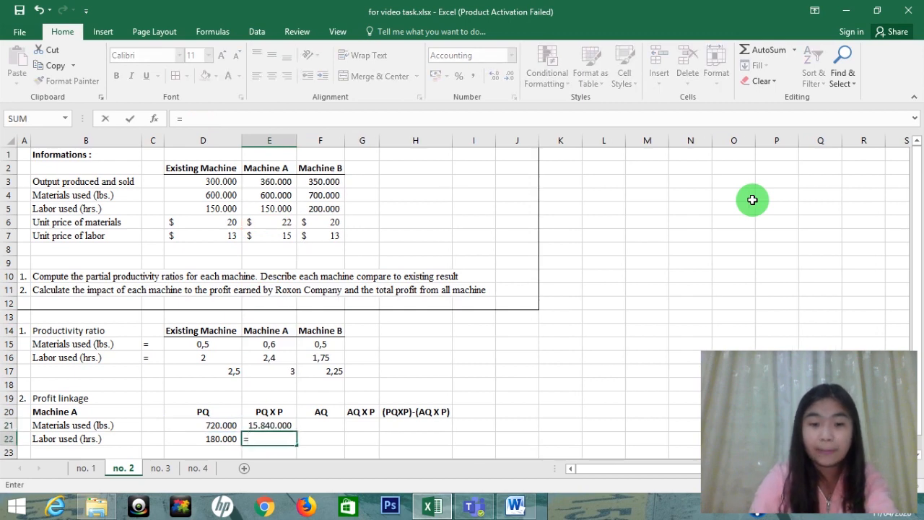
{"action": "key", "text": "Left"}
{"action": "type", "text": "^"}
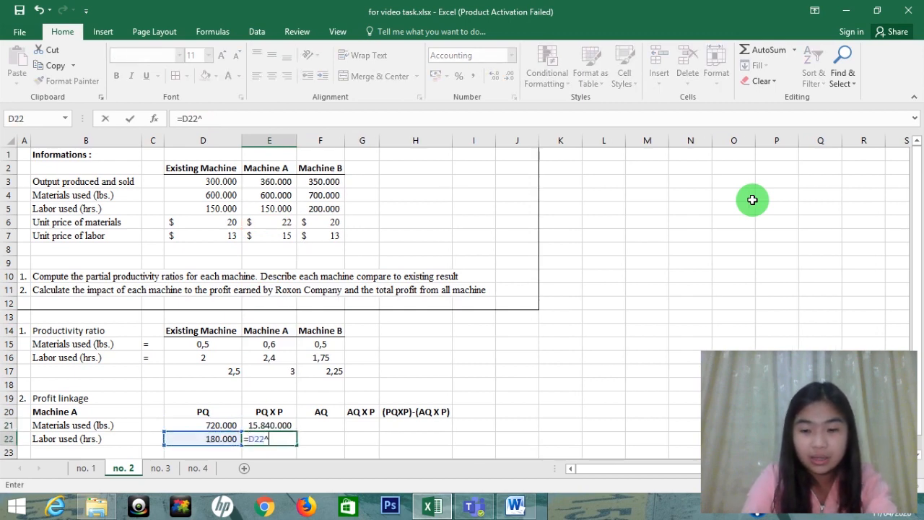
{"action": "key", "text": "Up"}
{"action": "key", "text": "Up"}
{"action": "key", "text": "Up"}
{"action": "key", "text": "Up"}
{"action": "key", "text": "Up"}
{"action": "key", "text": "Up"}
{"action": "key", "text": "Up"}
{"action": "key", "text": "Up"}
{"action": "key", "text": "Up"}
{"action": "key", "text": "Up"}
{"action": "key", "text": "Up"}
{"action": "key", "text": "Up"}
{"action": "key", "text": "Up"}
{"action": "key", "text": "Up"}
{"action": "key", "text": "Up"}
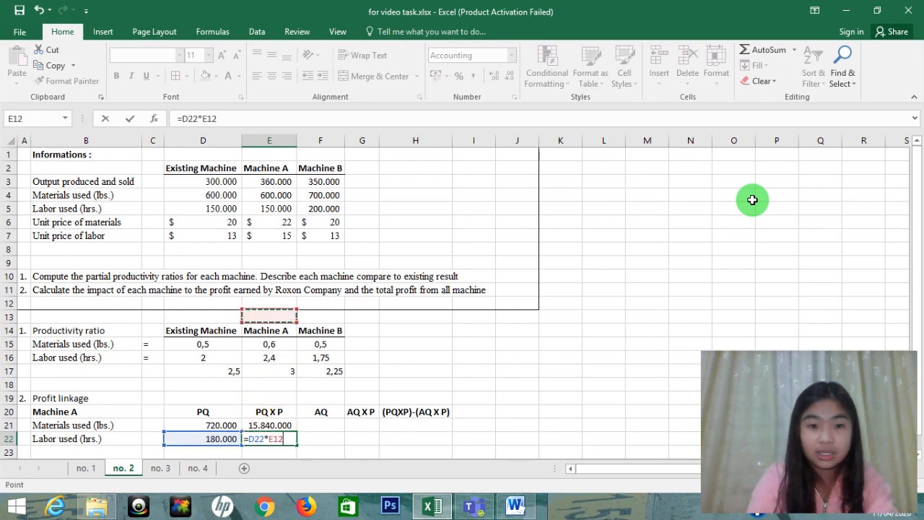
{"action": "key", "text": "Tab"}
Step: Calculate Machine A's materials AQ in F21 with the formula =E3/(E3/E4), using its own output and materials used
{"action": "key", "text": "Up"}
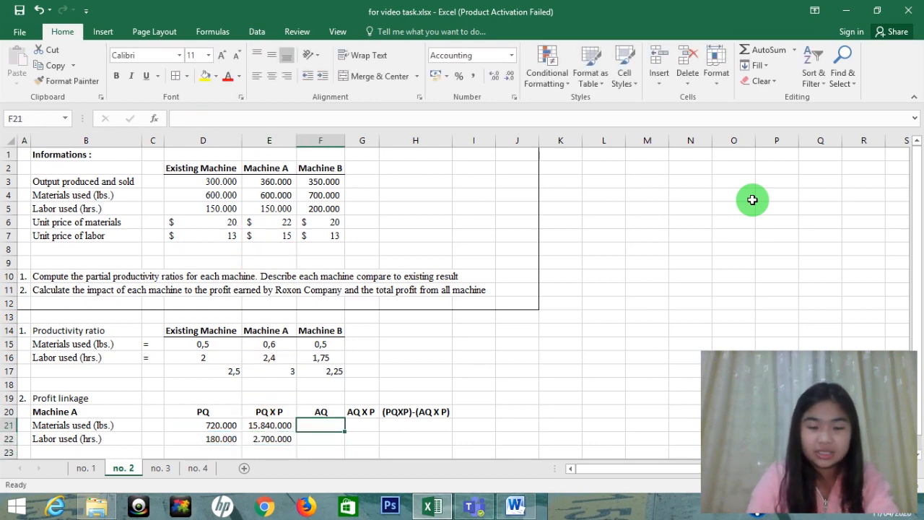
{"action": "key", "text": "Down"}
{"action": "key", "text": "Up"}
{"action": "type", "text": "="}
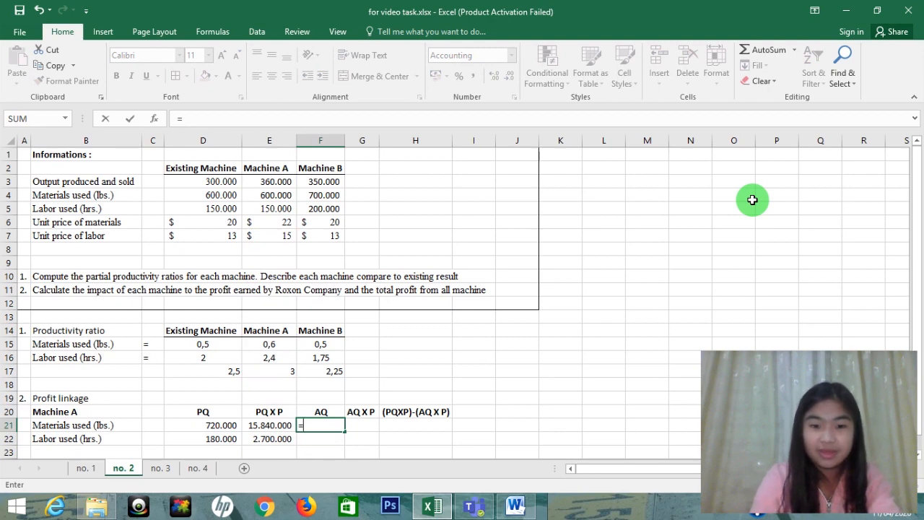
{"action": "key", "text": "Up"}
{"action": "key", "text": "Up"}
{"action": "key", "text": "Up"}
{"action": "key", "text": "Up"}
{"action": "key", "text": "Up"}
{"action": "key", "text": "Up"}
{"action": "key", "text": "Up"}
{"action": "key", "text": "Up"}
{"action": "key", "text": "Left"}
{"action": "key", "text": "Up"}
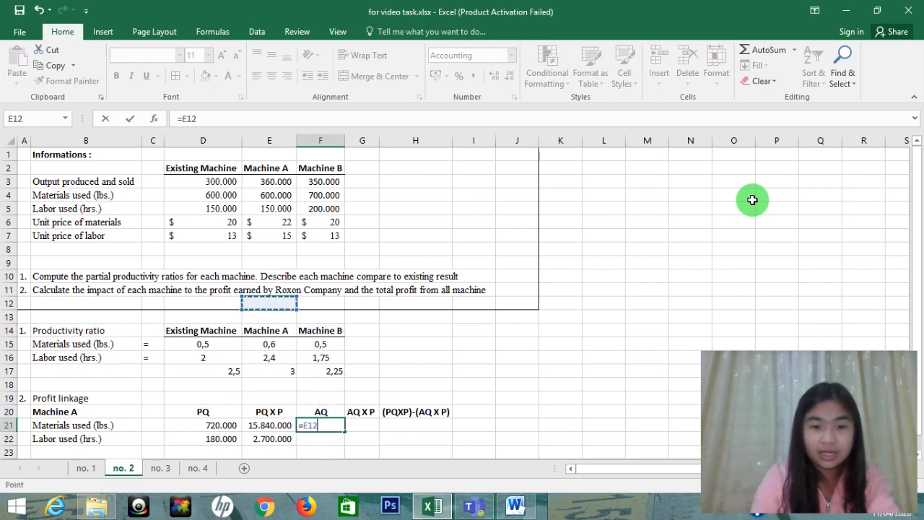
{"action": "key", "text": "Up"}
{"action": "key", "text": "Up"}
{"action": "key", "text": "Up"}
{"action": "key", "text": "Up"}
{"action": "key", "text": "Up"}
{"action": "key", "text": "Up"}
{"action": "key", "text": "Up"}
{"action": "key", "text": "Up"}
{"action": "key", "text": "Up"}
{"action": "key", "text": "Up"}
{"action": "key", "text": "Down"}
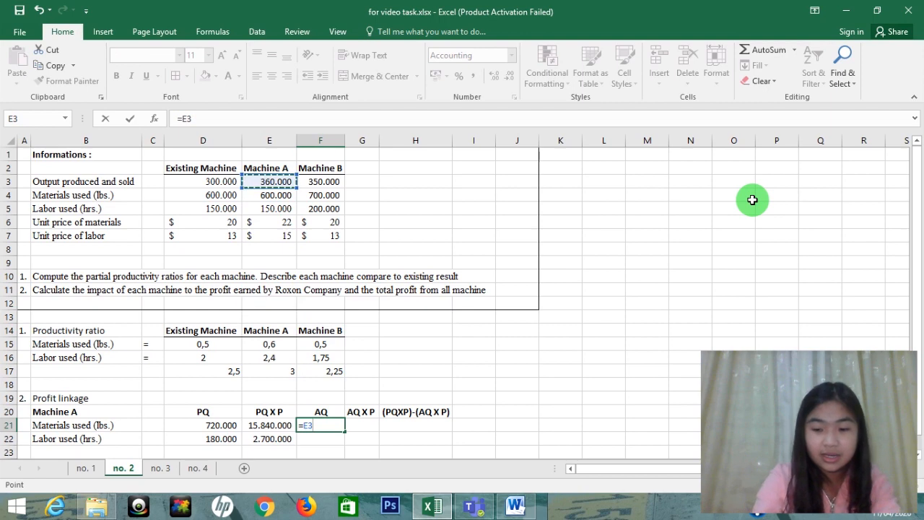
{"action": "type", "text": "/("}
{"action": "key", "text": "Up"}
{"action": "key", "text": "Up"}
{"action": "key", "text": "Up"}
{"action": "key", "text": "Up"}
{"action": "key", "text": "Up"}
{"action": "key", "text": "Up"}
{"action": "key", "text": "Up"}
{"action": "key", "text": "Up"}
{"action": "key", "text": "Up"}
{"action": "key", "text": "Up"}
{"action": "key", "text": "Up"}
{"action": "key", "text": "Up"}
{"action": "key", "text": "Up"}
{"action": "key", "text": "Up"}
{"action": "key", "text": "Up"}
{"action": "key", "text": "Up"}
{"action": "key", "text": "Up"}
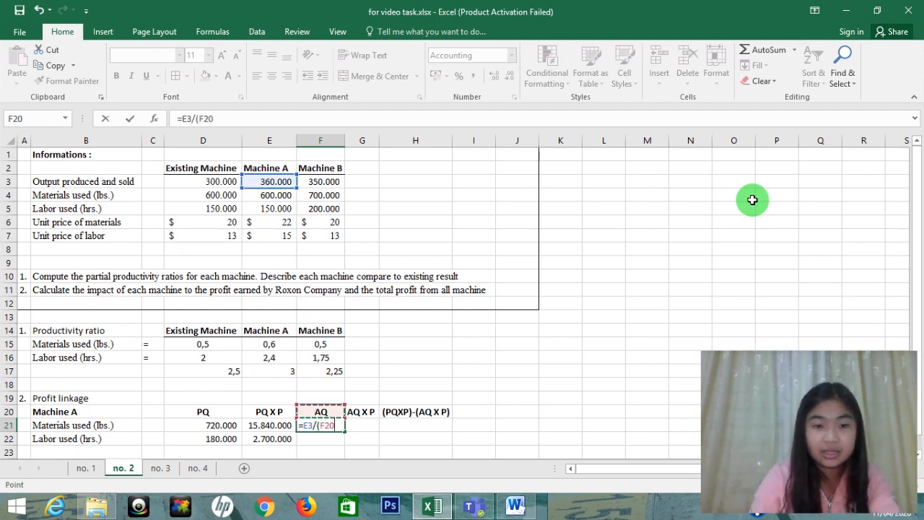
{"action": "key", "text": "Left"}
{"action": "key", "text": "Up"}
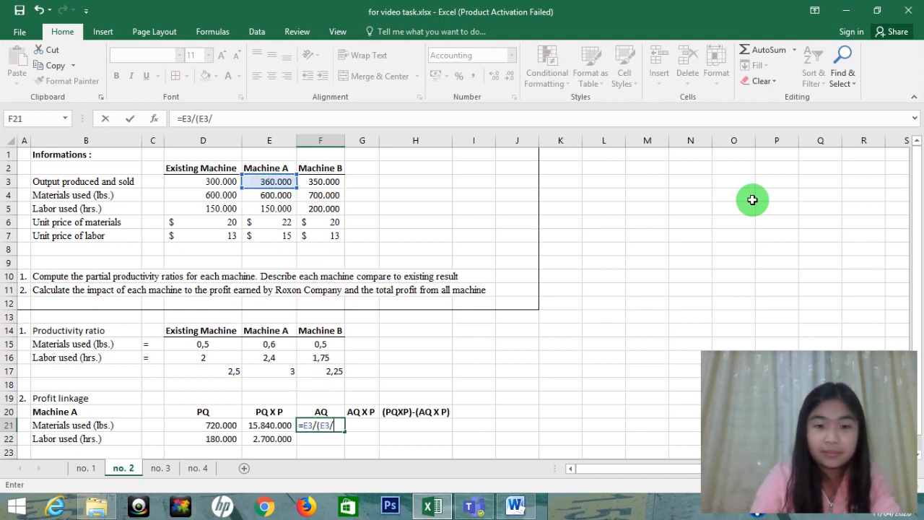
{"action": "type", "text": "/"}
{"action": "key", "text": "Up"}
{"action": "key", "text": "Up"}
{"action": "key", "text": "Up"}
{"action": "key", "text": "Up"}
{"action": "key", "text": "Up"}
{"action": "key", "text": "Up"}
{"action": "key", "text": "Up"}
{"action": "key", "text": "Up"}
{"action": "key", "text": "Up"}
{"action": "key", "text": "Up"}
{"action": "key", "text": "Up"}
{"action": "key", "text": "Up"}
{"action": "key", "text": "Up"}
{"action": "key", "text": "Up"}
{"action": "key", "text": "Up"}
{"action": "key", "text": "Left"}
{"action": "key", "text": "Up"}
{"action": "key", "text": "Up"}
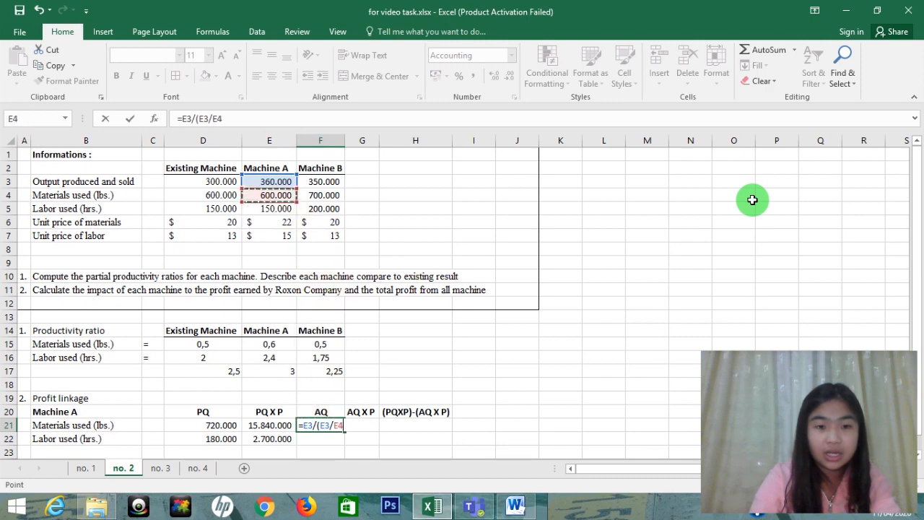
{"action": "type", "text": ")"}
{"action": "key", "text": "Return"}
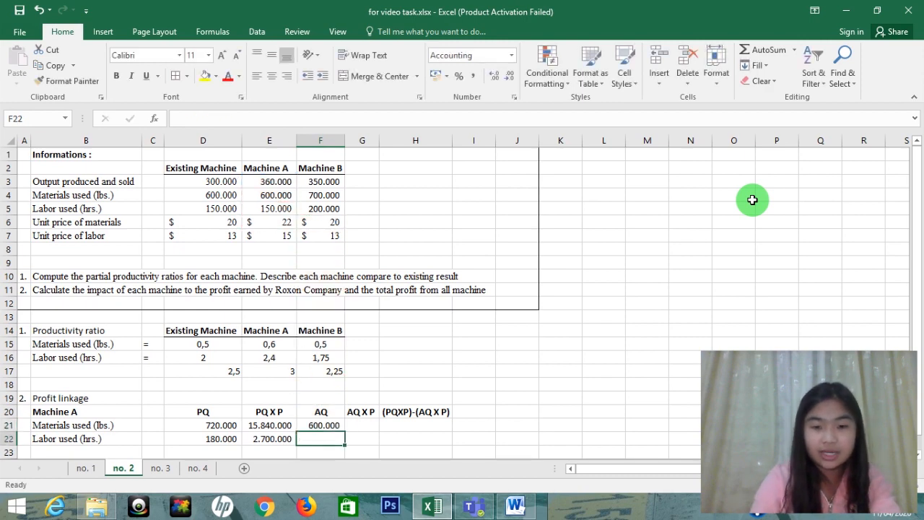
Step: Try the labor-based formula =E3/(E3/E5) in F21, the AQ cell of Machine A's materials row
{"action": "key", "text": "Up"}
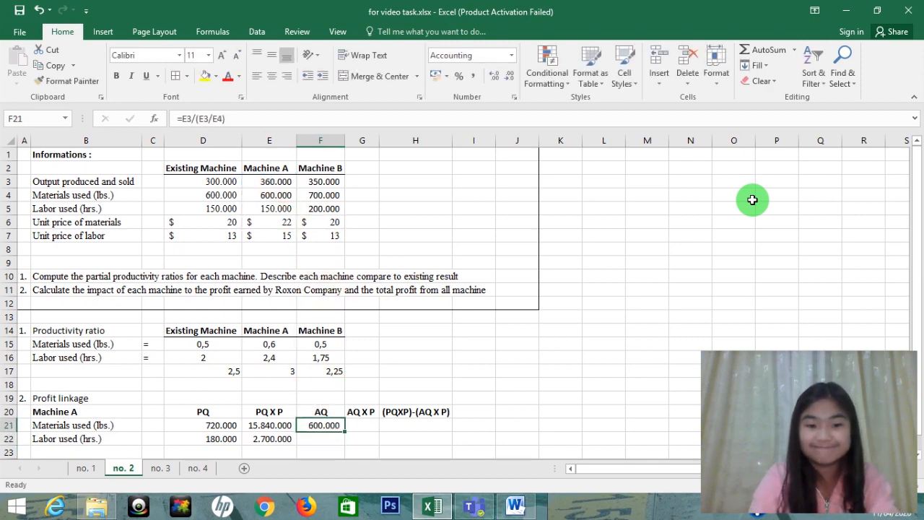
{"action": "type", "text": "="}
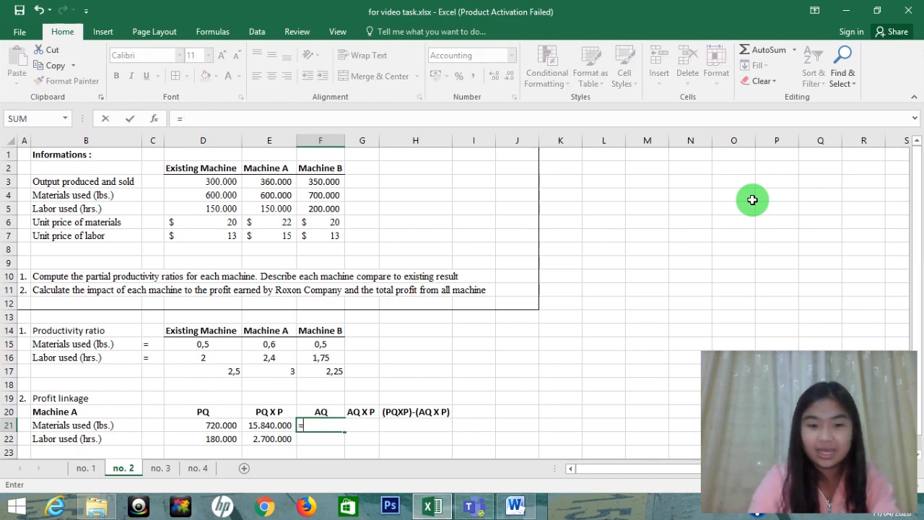
{"action": "key", "text": "Up"}
{"action": "key", "text": "Up"}
{"action": "key", "text": "Up"}
{"action": "key", "text": "Up"}
{"action": "key", "text": "Up"}
{"action": "key", "text": "Up"}
{"action": "key", "text": "Up"}
{"action": "key", "text": "Up"}
{"action": "key", "text": "Up"}
{"action": "key", "text": "Up"}
{"action": "key", "text": "Up"}
{"action": "key", "text": "Up"}
{"action": "key", "text": "Up"}
{"action": "key", "text": "Up"}
{"action": "key", "text": "Up"}
{"action": "key", "text": "Left"}
{"action": "key", "text": "Up"}
{"action": "key", "text": "Up"}
{"action": "key", "text": "Up"}
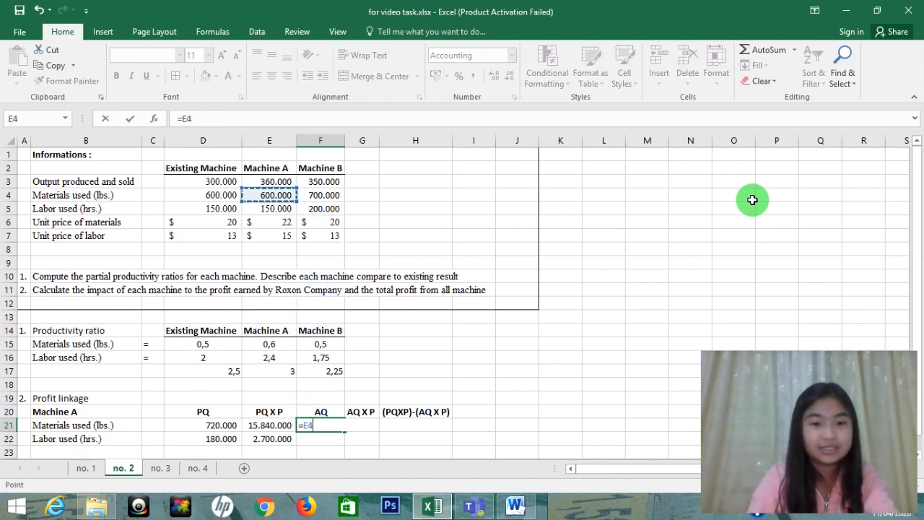
{"action": "type", "text": "/"}
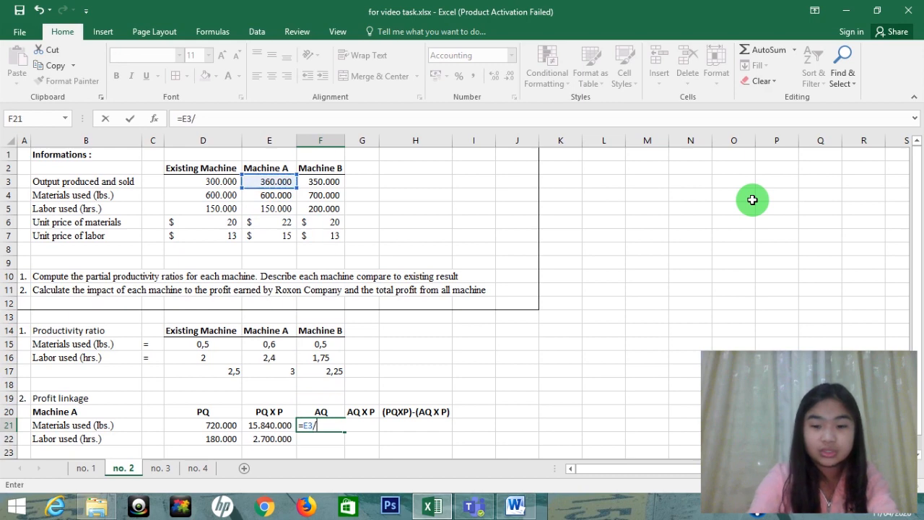
{"action": "type", "text": "("}
{"action": "key", "text": "Up"}
{"action": "key", "text": "Up"}
{"action": "key", "text": "Up"}
{"action": "key", "text": "Up"}
{"action": "key", "text": "Up"}
{"action": "key", "text": "Up"}
{"action": "key", "text": "Up"}
{"action": "key", "text": "Up"}
{"action": "key", "text": "Up"}
{"action": "key", "text": "Up"}
{"action": "key", "text": "Up"}
{"action": "key", "text": "Up"}
{"action": "key", "text": "Up"}
{"action": "key", "text": "Up"}
{"action": "key", "text": "Up"}
{"action": "key", "text": "Up"}
{"action": "key", "text": "Up"}
{"action": "key", "text": "Up"}
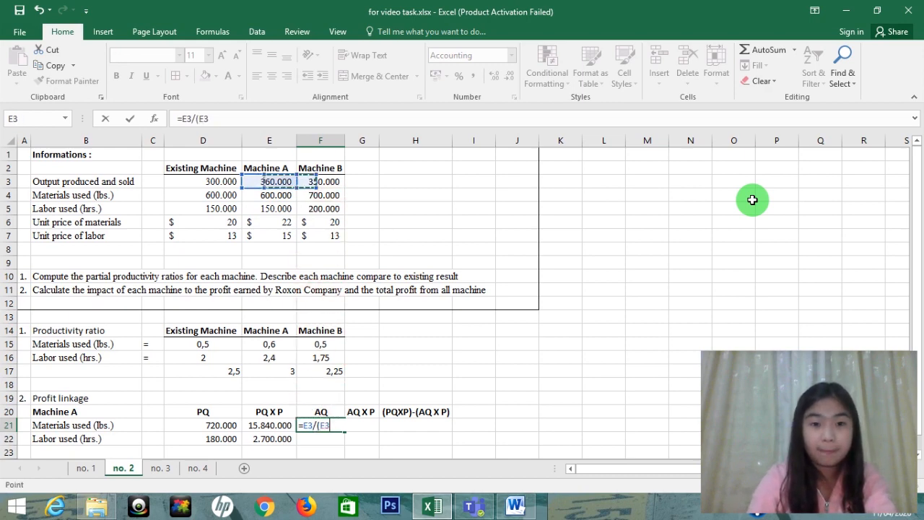
{"action": "key", "text": "Left"}
{"action": "key", "text": "Up"}
{"action": "key", "text": "Down"}
{"action": "type", "text": "/"}
{"action": "key", "text": "Up"}
{"action": "key", "text": "Up"}
{"action": "key", "text": "Up"}
{"action": "key", "text": "Up"}
{"action": "key", "text": "Up"}
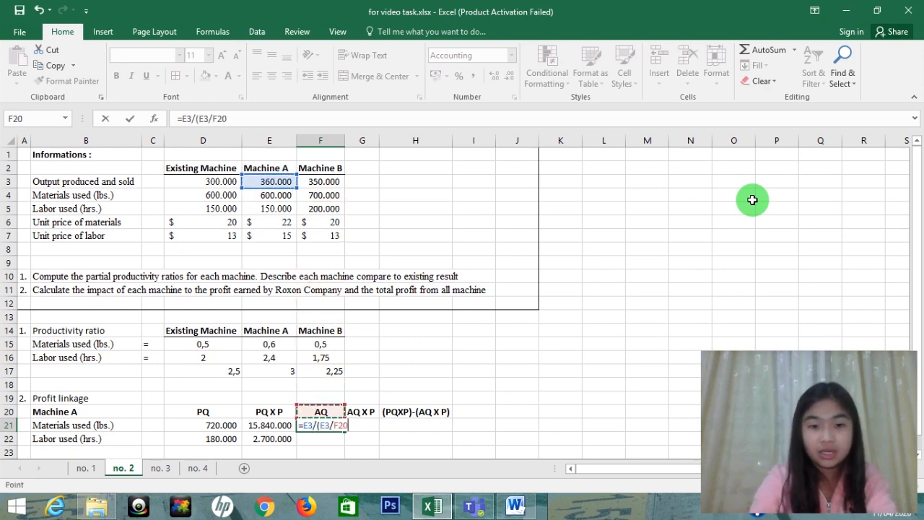
{"action": "key", "text": "Up"}
{"action": "key", "text": "Up"}
{"action": "key", "text": "Up"}
{"action": "key", "text": "Up"}
{"action": "key", "text": "Up"}
{"action": "key", "text": "Up"}
{"action": "key", "text": "Up"}
{"action": "key", "text": "Up"}
{"action": "key", "text": "Up"}
{"action": "key", "text": "Up"}
{"action": "key", "text": "Up"}
{"action": "key", "text": "Left"}
{"action": "key", "text": "Return"}
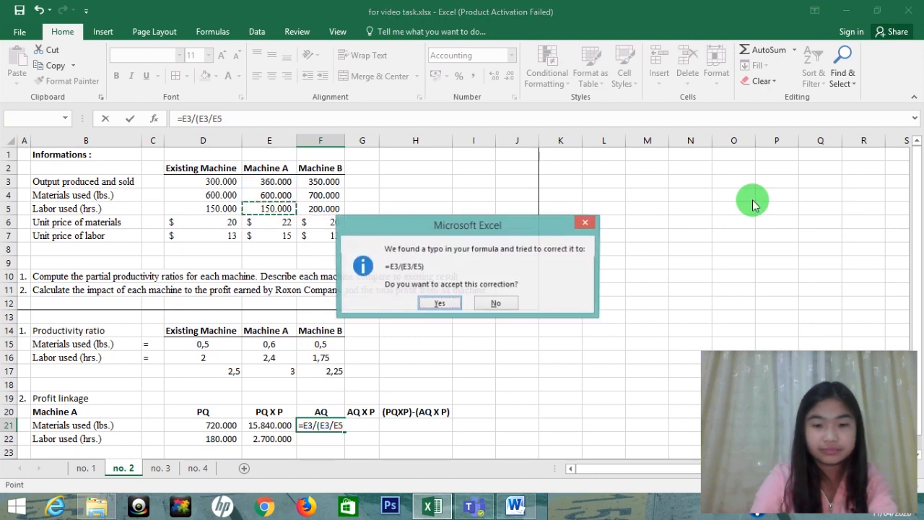
{"action": "key", "text": "Return"}
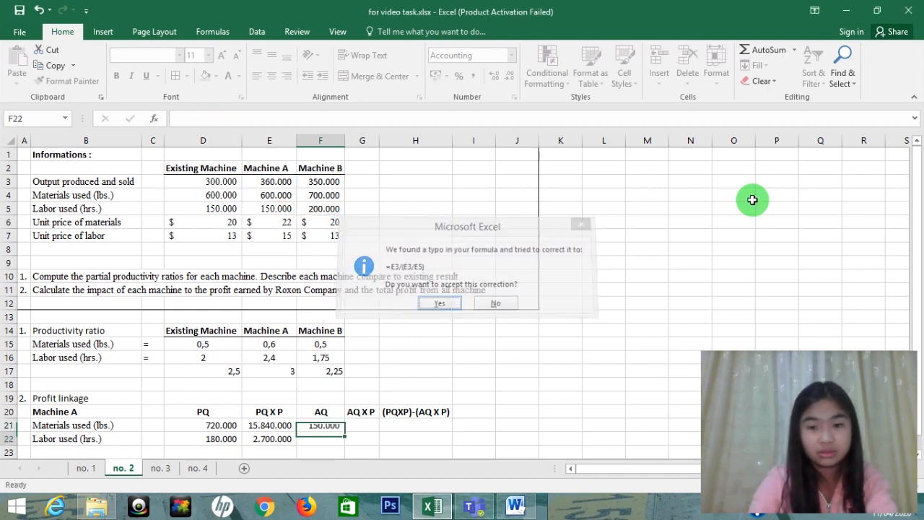
{"action": "key", "text": "Up"}
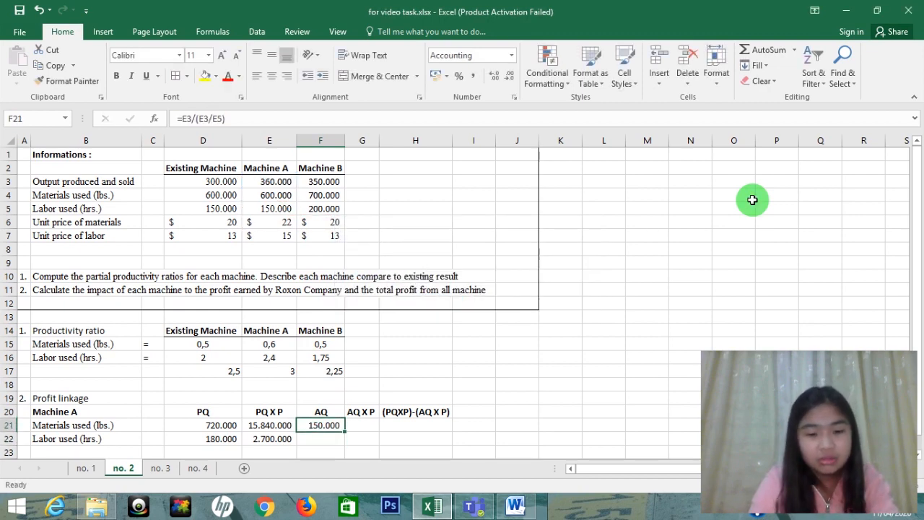
Step: Calculate Machine A's labor AQ in F22 with the formula =E3/(E3/E5), using its own output and labor hours
{"action": "key", "text": "Down"}
{"action": "type", "text": "="}
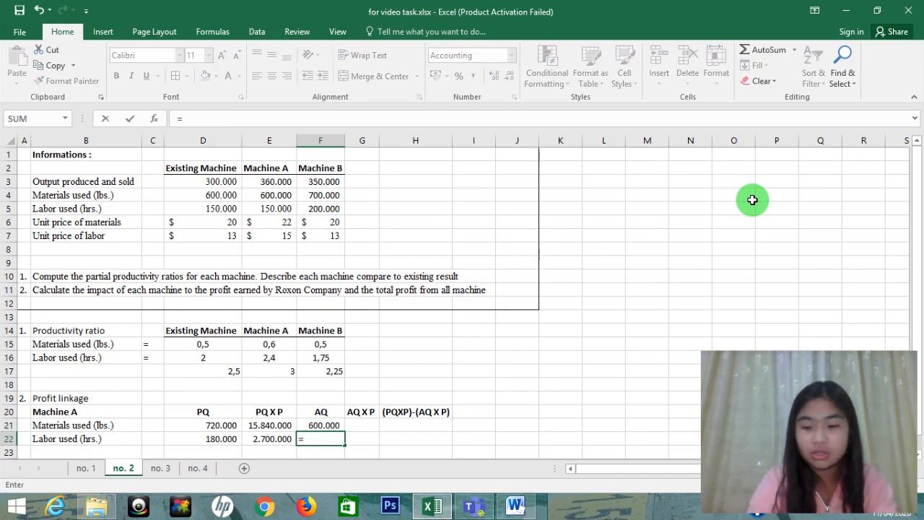
{"action": "key", "text": "Up"}
{"action": "key", "text": "Up"}
{"action": "key", "text": "Up"}
{"action": "key", "text": "Up"}
{"action": "key", "text": "Up"}
{"action": "key", "text": "Up"}
{"action": "key", "text": "Up"}
{"action": "key", "text": "Up"}
{"action": "key", "text": "Up"}
{"action": "key", "text": "Up"}
{"action": "key", "text": "Up"}
{"action": "key", "text": "Up"}
{"action": "key", "text": "Up"}
{"action": "key", "text": "Up"}
{"action": "key", "text": "Up"}
{"action": "key", "text": "Up"}
{"action": "key", "text": "Up"}
{"action": "key", "text": "Up"}
{"action": "key", "text": "Up"}
{"action": "key", "text": "Left"}
{"action": "type", "text": "/"}
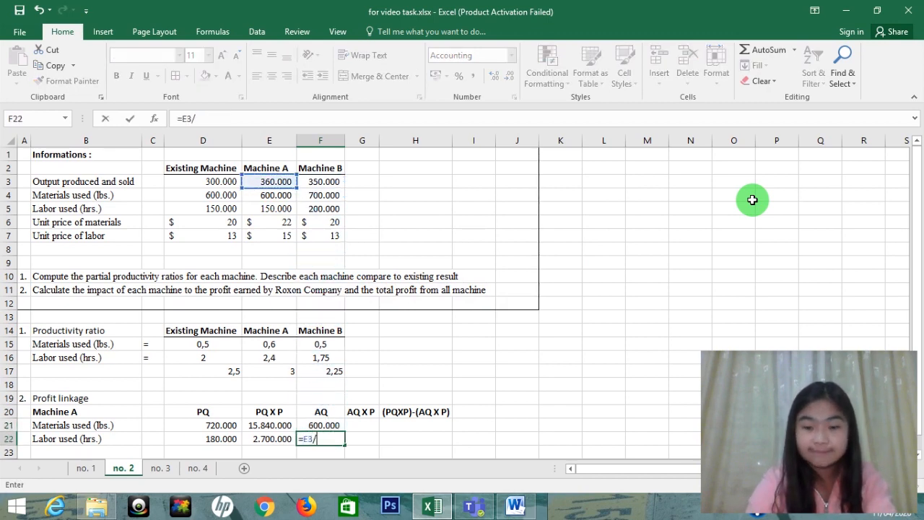
{"action": "type", "text": "("}
{"action": "key", "text": "Up"}
{"action": "key", "text": "Up"}
{"action": "key", "text": "Up"}
{"action": "key", "text": "Up"}
{"action": "key", "text": "Up"}
{"action": "key", "text": "Up"}
{"action": "key", "text": "Up"}
{"action": "key", "text": "Up"}
{"action": "key", "text": "Up"}
{"action": "key", "text": "Up"}
{"action": "key", "text": "Up"}
{"action": "key", "text": "Up"}
{"action": "key", "text": "Up"}
{"action": "key", "text": "Up"}
{"action": "key", "text": "Up"}
{"action": "key", "text": "Up"}
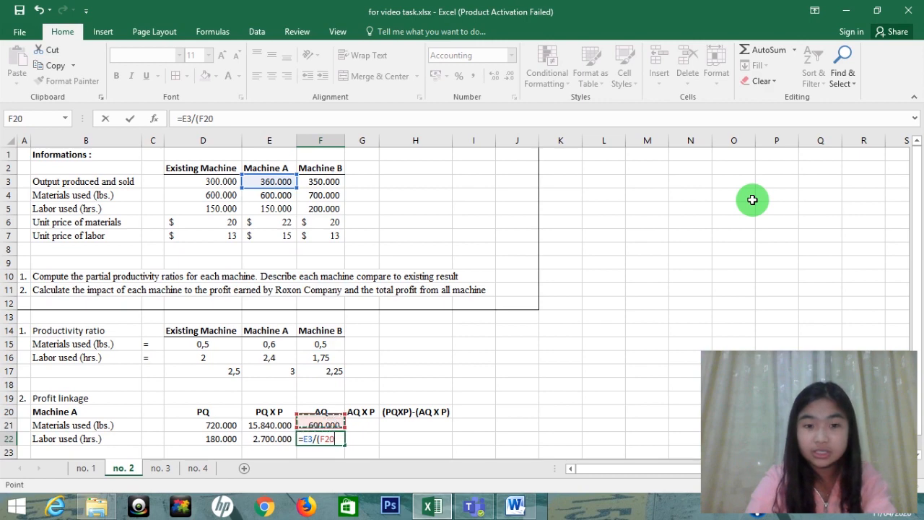
{"action": "key", "text": "Left"}
{"action": "key", "text": "Up"}
{"action": "key", "text": "Up"}
{"action": "key", "text": "Up"}
{"action": "type", "text": "/"}
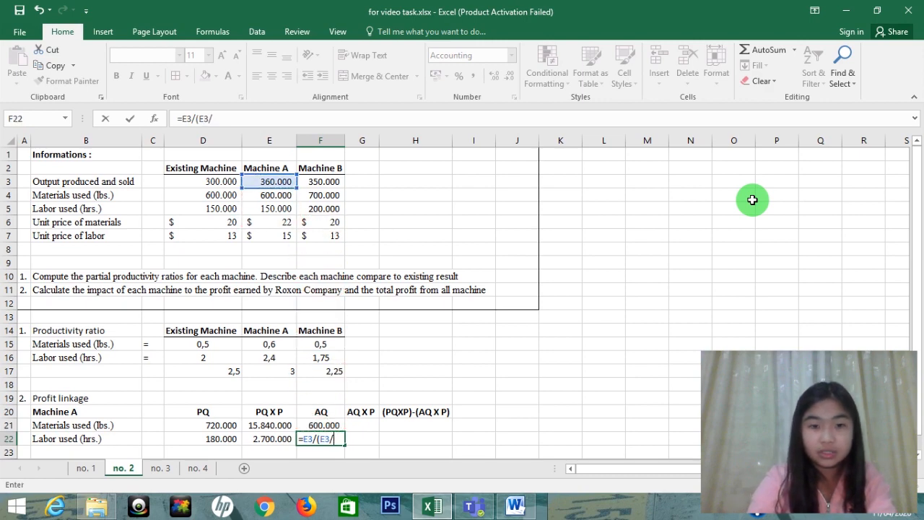
{"action": "key", "text": "Up"}
{"action": "key", "text": "Up"}
{"action": "key", "text": "Up"}
{"action": "key", "text": "Up"}
{"action": "key", "text": "Up"}
{"action": "key", "text": "Up"}
{"action": "key", "text": "Up"}
{"action": "key", "text": "Up"}
{"action": "key", "text": "Up"}
{"action": "key", "text": "Up"}
{"action": "key", "text": "Up"}
{"action": "key", "text": "Up"}
{"action": "key", "text": "Up"}
{"action": "key", "text": "Up"}
{"action": "key", "text": "Up"}
{"action": "key", "text": "Left"}
{"action": "key", "text": "Up"}
{"action": "key", "text": "Up"}
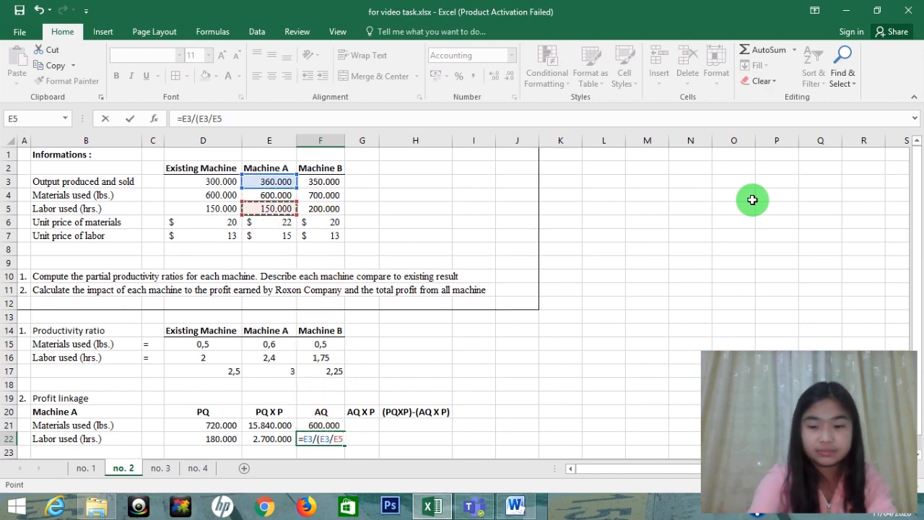
{"action": "type", "text": ")"}
{"action": "key", "text": "Return"}
{"action": "key", "text": "Right"}
{"action": "key", "text": "Up"}
{"action": "key", "text": "Left"}
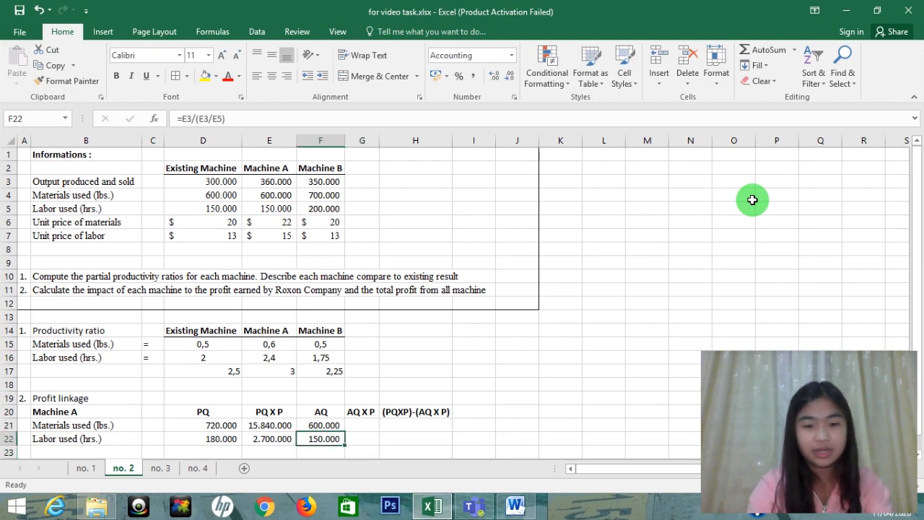
Step: Calculate Machine A's materials AQ X P in G21 with the formula =F21*E6, using its unit price of materials
{"action": "key", "text": "Right"}
{"action": "key", "text": "Up"}
{"action": "type", "text": "="}
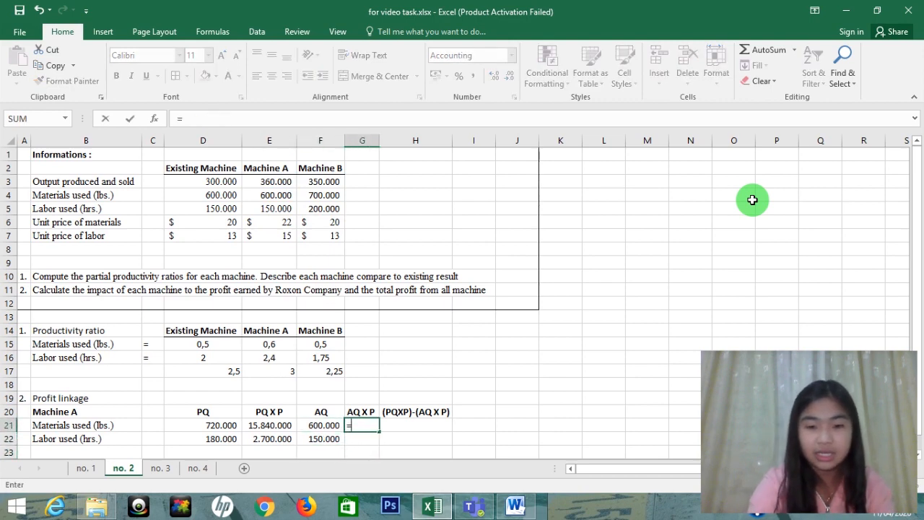
{"action": "key", "text": "Left"}
{"action": "type", "text": "*"}
{"action": "key", "text": "Up"}
{"action": "key", "text": "Up"}
{"action": "key", "text": "Up"}
{"action": "key", "text": "Up"}
{"action": "key", "text": "Up"}
{"action": "key", "text": "Up"}
{"action": "key", "text": "Up"}
{"action": "key", "text": "Up"}
{"action": "key", "text": "Up"}
{"action": "key", "text": "Up"}
{"action": "key", "text": "Up"}
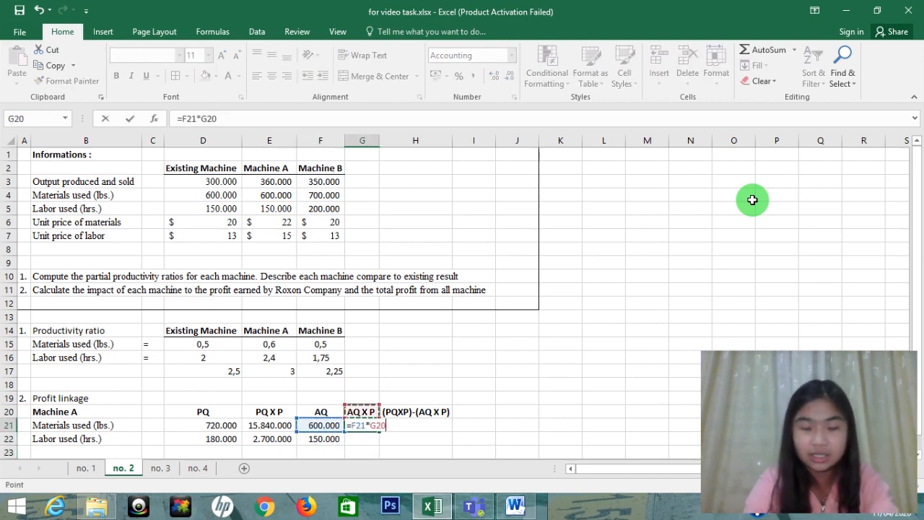
{"action": "key", "text": "Left"}
{"action": "key", "text": "Left"}
{"action": "key", "text": "Up"}
{"action": "key", "text": "Up"}
{"action": "key", "text": "Up"}
{"action": "key", "text": "Up"}
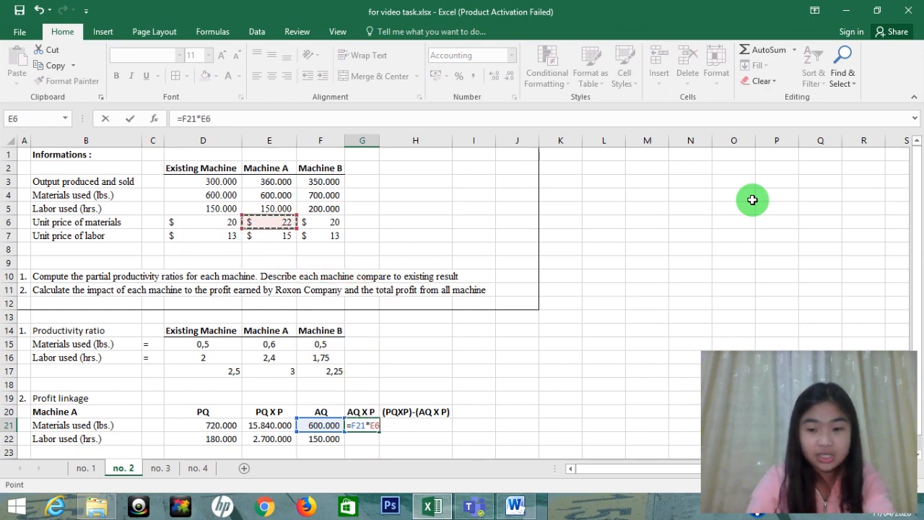
{"action": "key", "text": "Return"}
Step: Copy the materials AQ X P formula from G21 into G22 to calculate Machine A's labor AQ X P
{"action": "key", "text": "Up"}
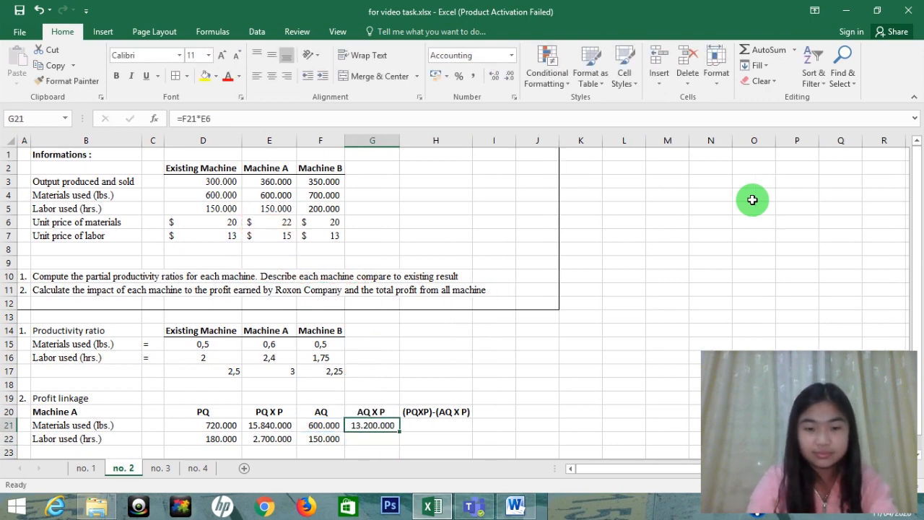
{"action": "key", "text": "ctrl+c"}
{"action": "key", "text": "Down"}
{"action": "key", "text": "ctrl+v"}
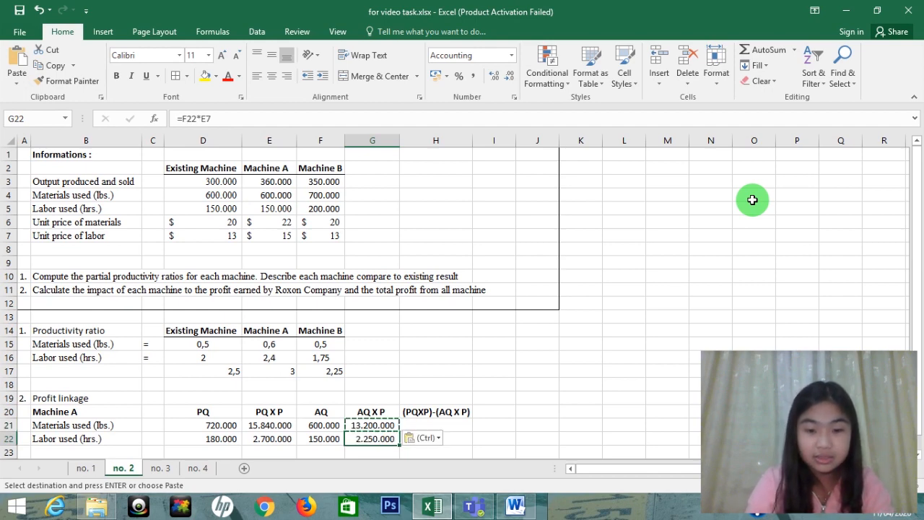
Step: Start the formula =D21 in H21, the (PQXP)-(AQ X P) cell of Machine A's materials row
{"action": "key", "text": "Right"}
{"action": "key", "text": "Up"}
{"action": "key", "text": "Left"}
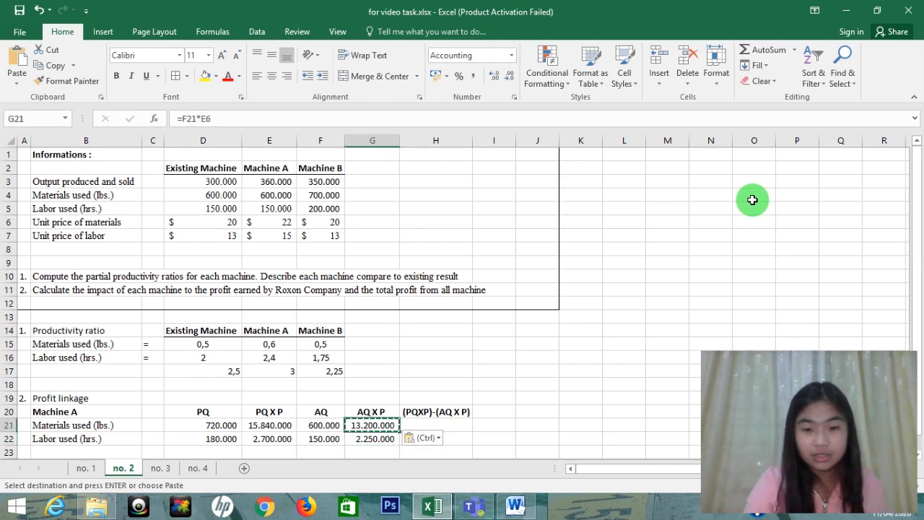
{"action": "key", "text": "Right"}
{"action": "type", "text": "="}
{"action": "key", "text": "Left"}
{"action": "key", "text": "Left"}
{"action": "key", "text": "Left"}
{"action": "key", "text": "Left"}
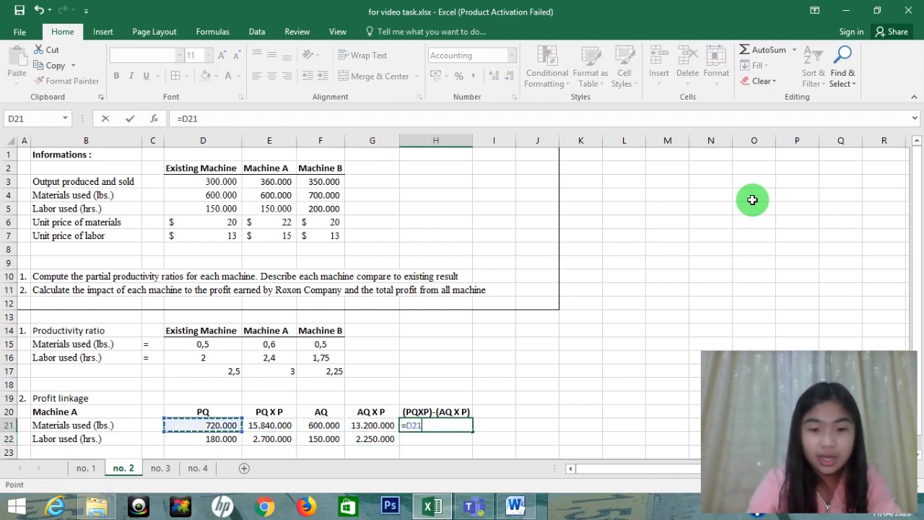
Step: Calculate the materials difference for Machine A in H21 with the formula =E21-G21
{"action": "key", "text": "Right"}
{"action": "type", "text": "-"}
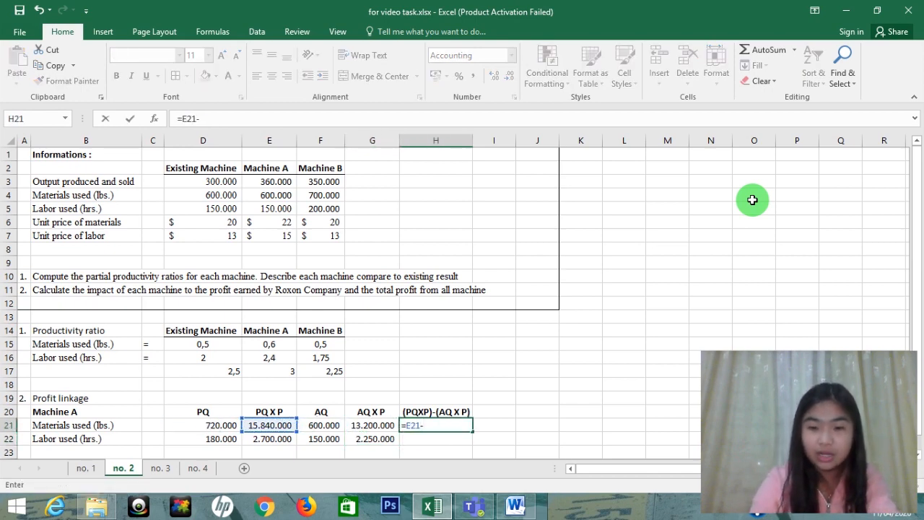
{"action": "key", "text": "Left"}
{"action": "key", "text": "Left"}
{"action": "key", "text": "Right"}
{"action": "key", "text": "Return"}
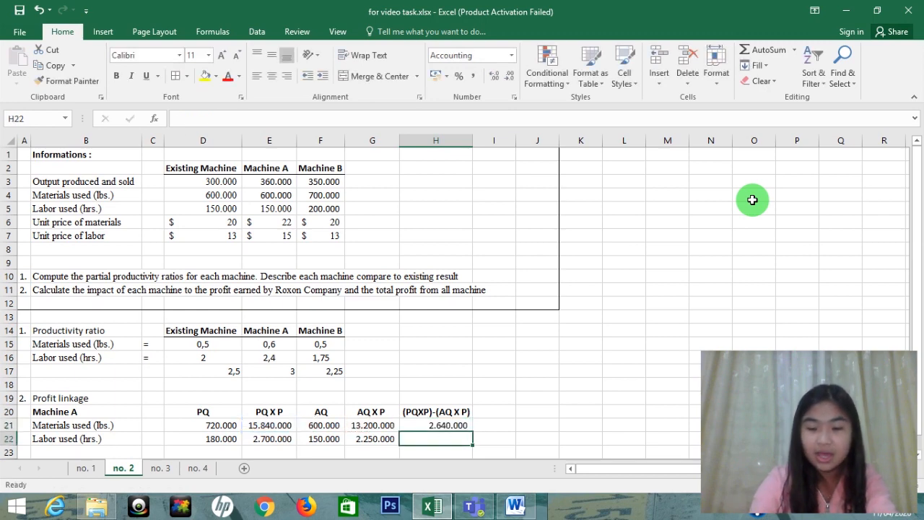
Step: Calculate the labor difference for Machine A in H22 with the formula =E22-G22
{"action": "type", "text": "="}
{"action": "key", "text": "Left"}
{"action": "key", "text": "Left"}
{"action": "key", "text": "Left"}
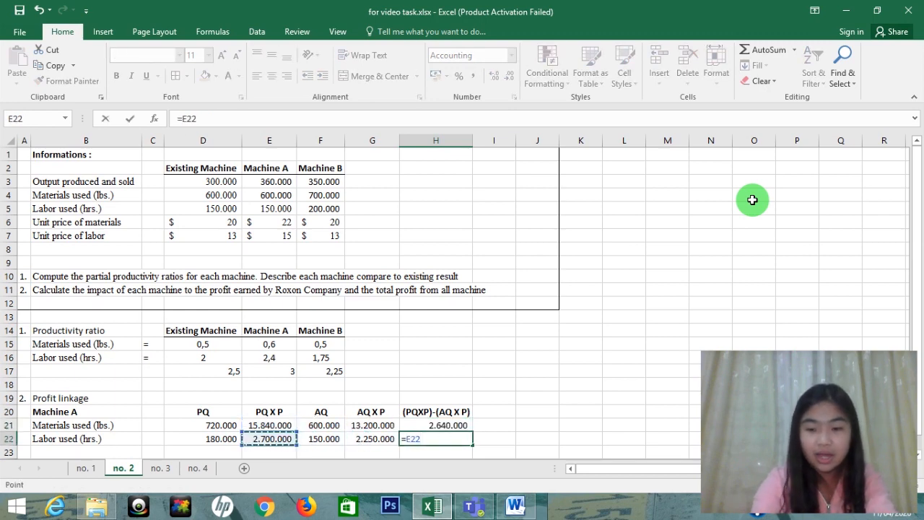
{"action": "type", "text": "-"}
{"action": "key", "text": "Left"}
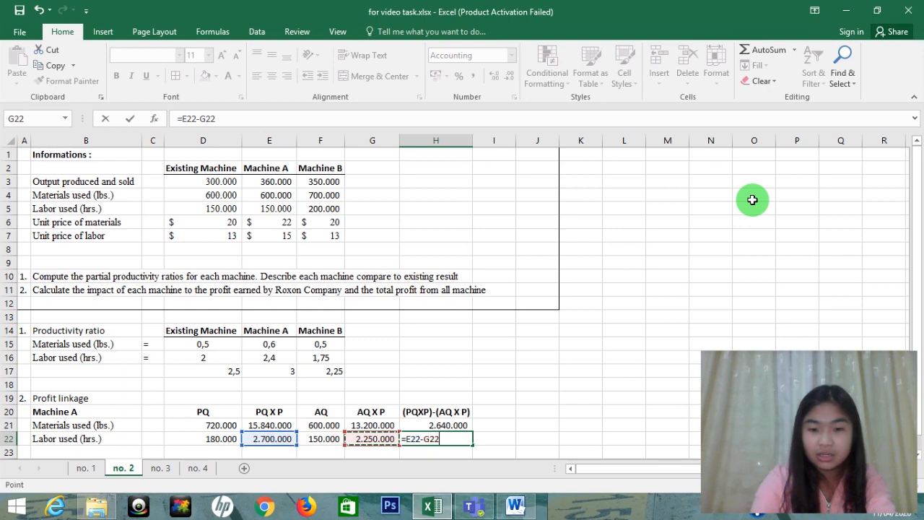
{"action": "key", "text": "Return"}
Step: Total Machine A's materials and labor differences in H23 with the formula =H21+H22
{"action": "key", "text": "Up"}
{"action": "key", "text": "Up"}
{"action": "key", "text": "Down"}
{"action": "key", "text": "Up"}
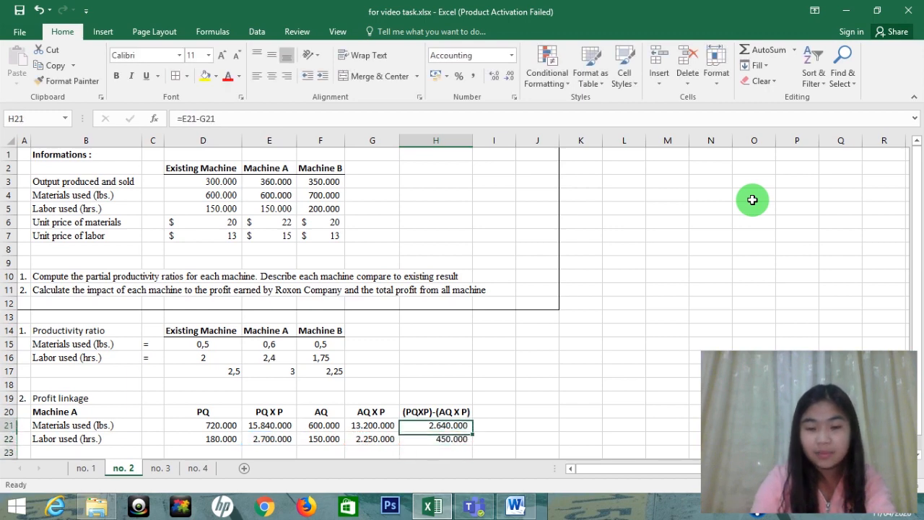
{"action": "key", "text": "Up"}
{"action": "key", "text": "Down"}
{"action": "key", "text": "Down"}
{"action": "key", "text": "Up"}
{"action": "key", "text": "Down"}
{"action": "key", "text": "Down"}
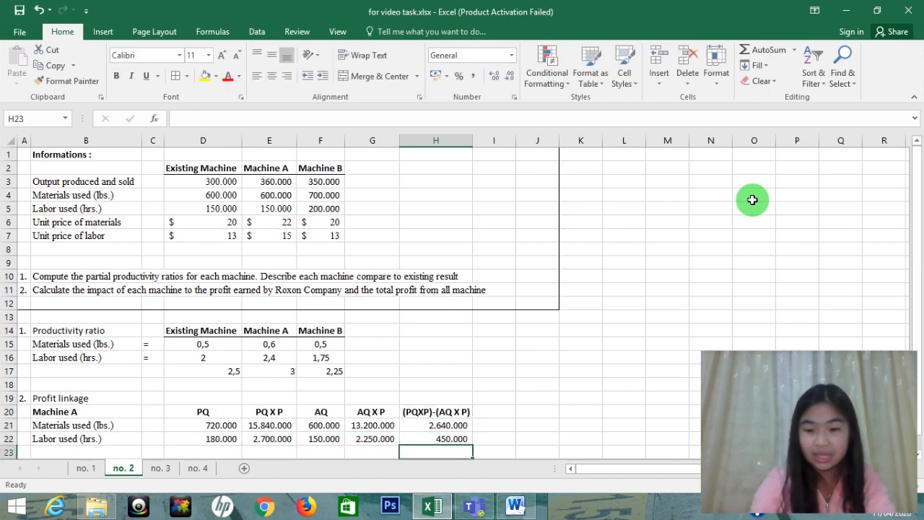
{"action": "type", "text": "="}
{"action": "key", "text": "Up"}
{"action": "key", "text": "Up"}
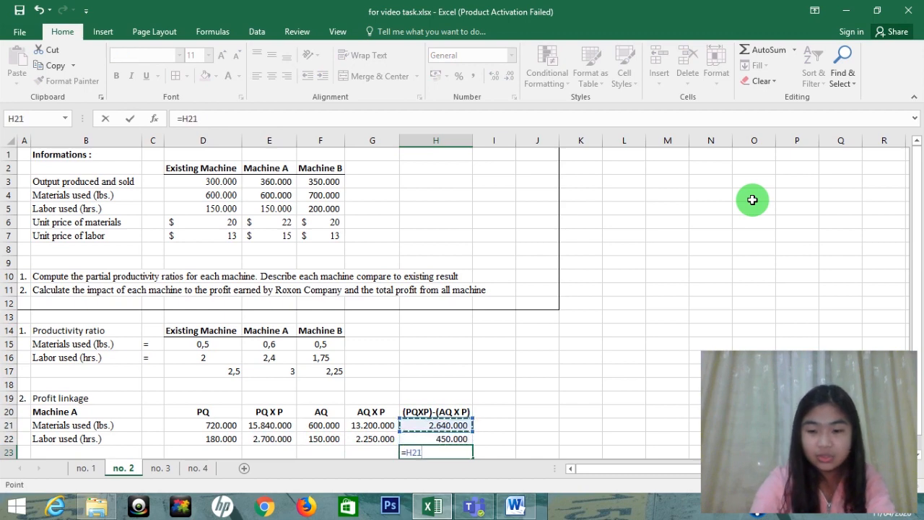
{"action": "type", "text": "+"}
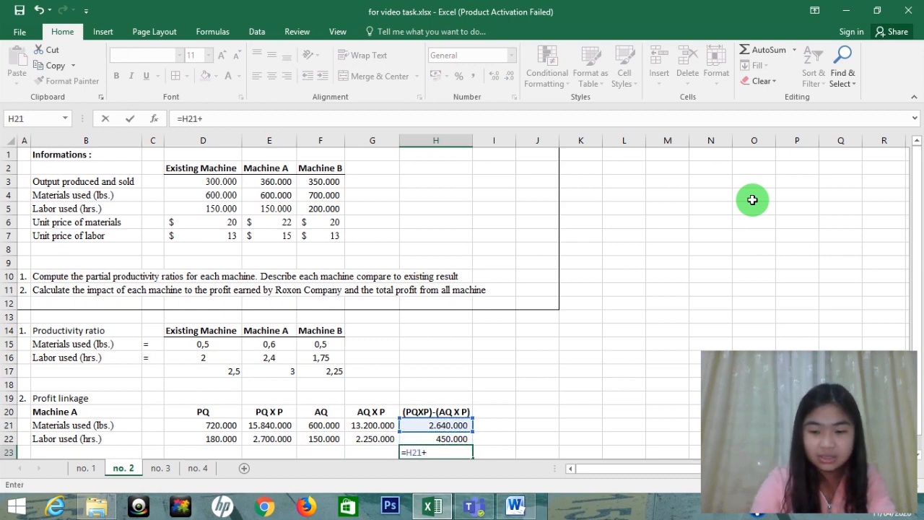
{"action": "key", "text": "Up"}
{"action": "key", "text": "Return"}
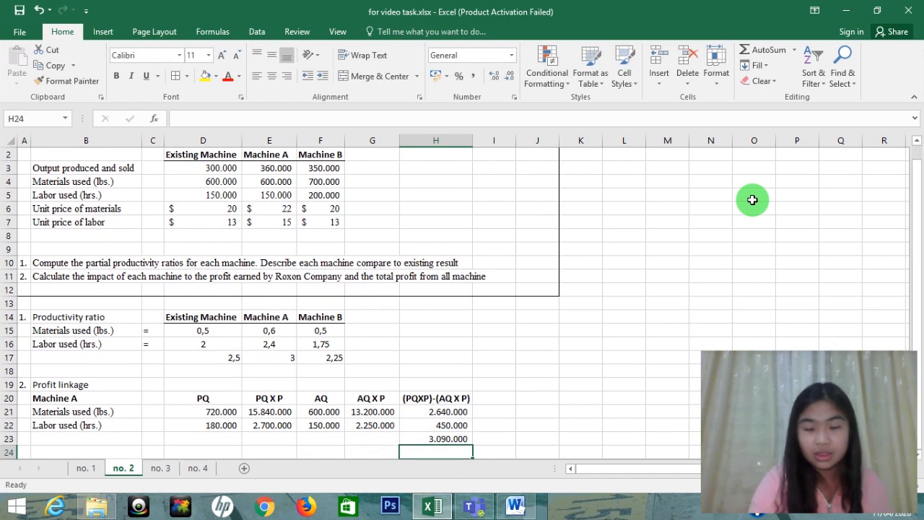
Step: Add the bold note "actual < standar cost" in I23, beside Machine A's total
{"action": "key", "text": "Up"}
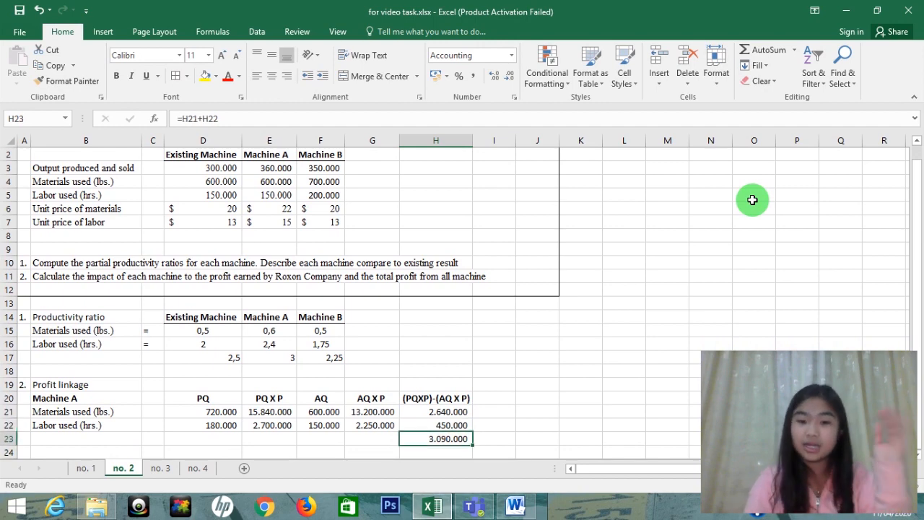
{"action": "key", "text": "Right"}
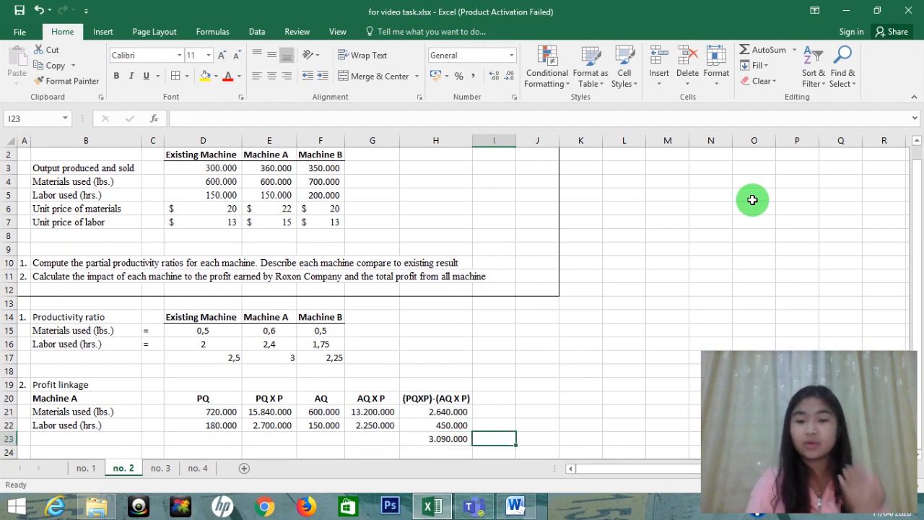
{"action": "type", "text": "actual < standar c"}
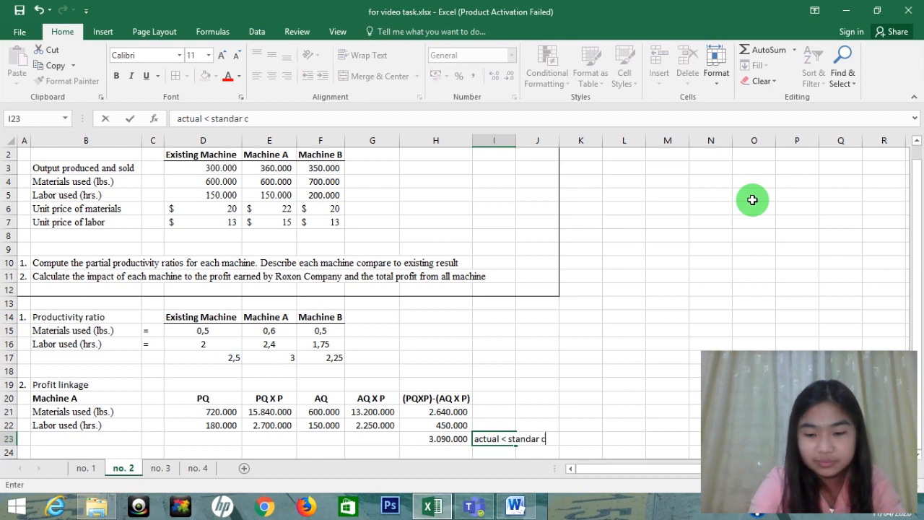
{"action": "type", "text": "ost"}
{"action": "key", "text": "Return"}
{"action": "key", "text": "Up"}
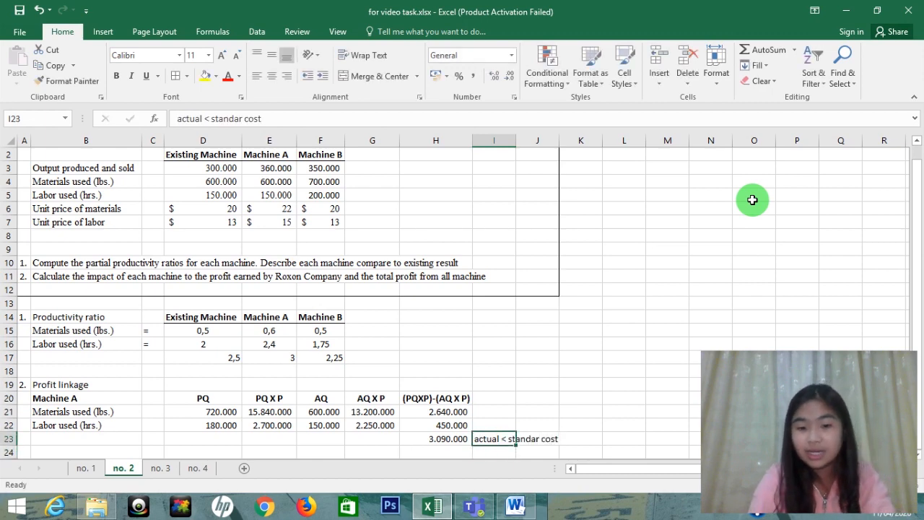
{"action": "key", "text": "ctrl+b"}
Step: Enter "--> favorable" in K23 as text, using a leading apostrophe so it is not read as a formula
{"action": "key", "text": "Right"}
{"action": "key", "text": "Right"}
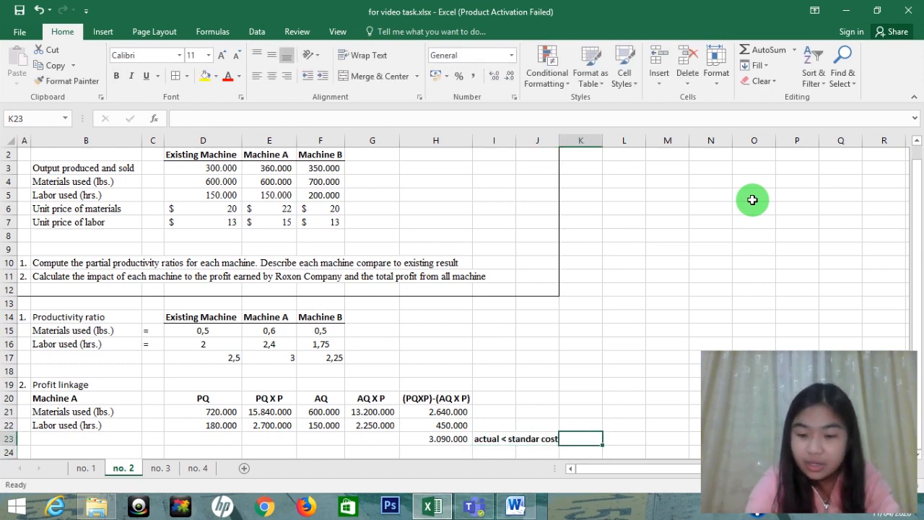
{"action": "type", "text": "-->"}
{"action": "key", "text": "Right"}
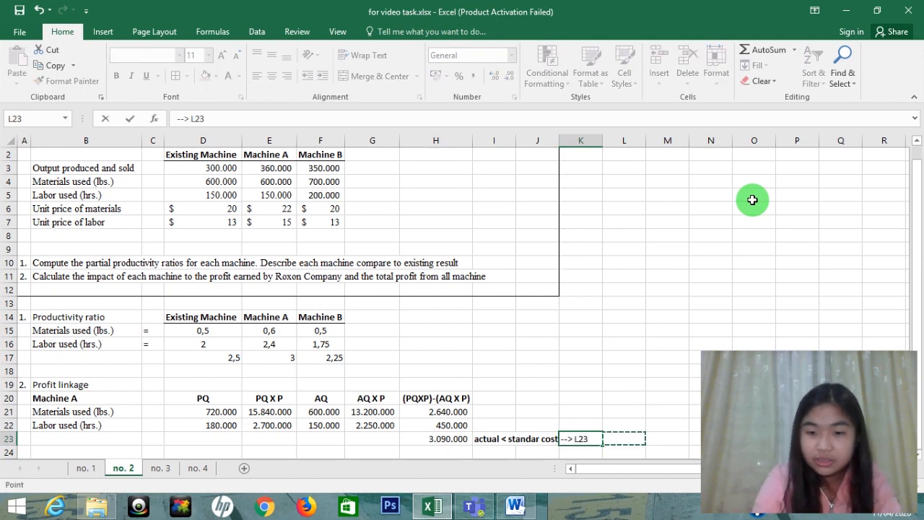
{"action": "key", "text": "BackSpace"}
{"action": "key", "text": "BackSpace"}
{"action": "key", "text": "BackSpace"}
{"action": "type", "text": "f"}
{"action": "key", "text": "BackSpace"}
{"action": "type", "text": "fav"}
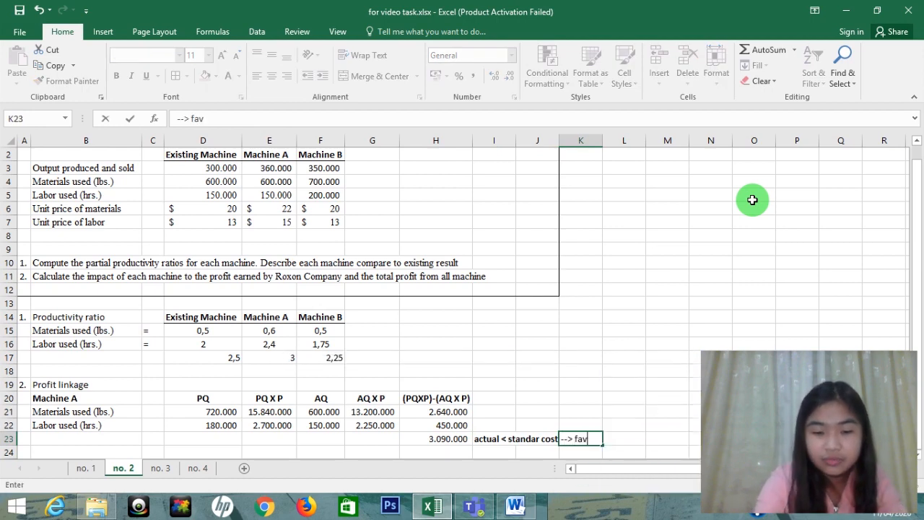
{"action": "type", "text": "orable"}
{"action": "key", "text": "Return"}
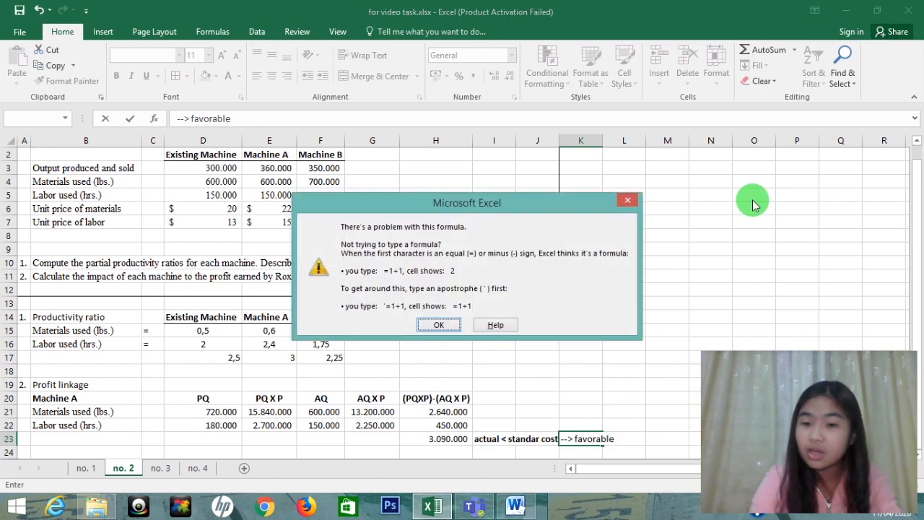
{"action": "key", "text": "Return"}
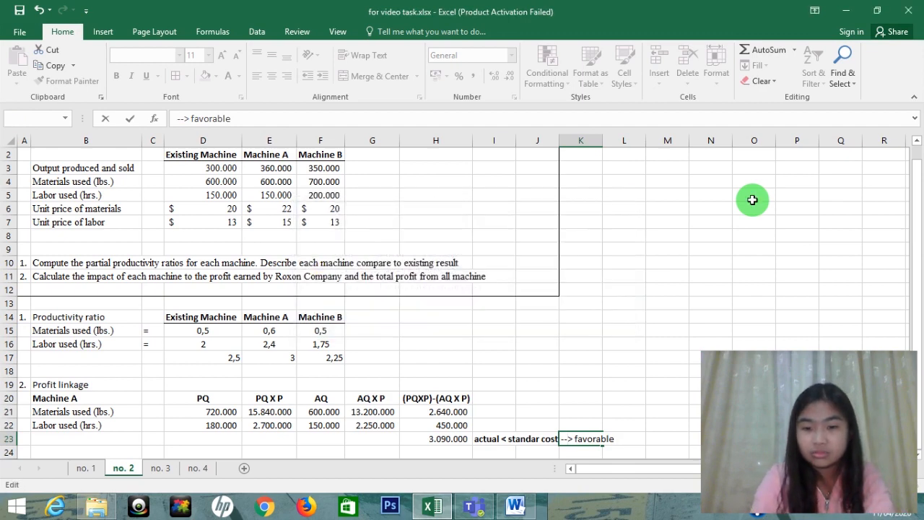
{"action": "type", "text": "'"}
{"action": "key", "text": "Return"}
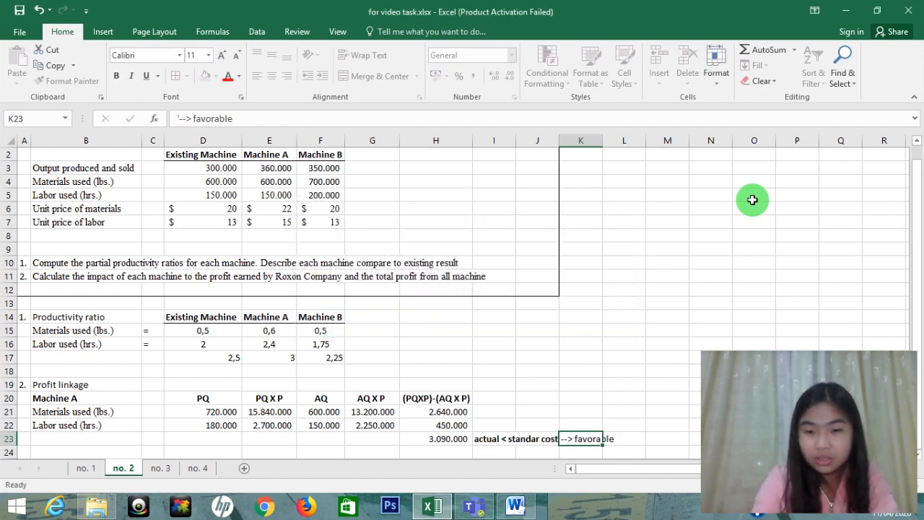
Step: Make the "--> favorable" note in K23 bold
{"action": "key", "text": "Up"}
{"action": "key", "text": "Up"}
{"action": "key", "text": "Down"}
{"action": "key", "text": "ctrl+b"}
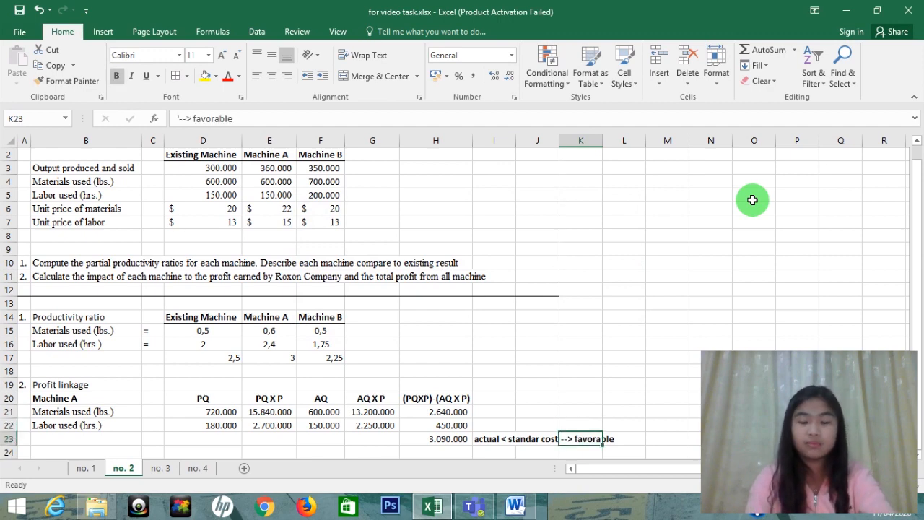
Step: Make the "2. Profit linkage" heading in A19:B19 bold
{"action": "key", "text": "Left"}
{"action": "key", "text": "Left"}
{"action": "key", "text": "Left"}
{"action": "key", "text": "Left"}
{"action": "key", "text": "Left"}
{"action": "key", "text": "Left"}
{"action": "key", "text": "Left"}
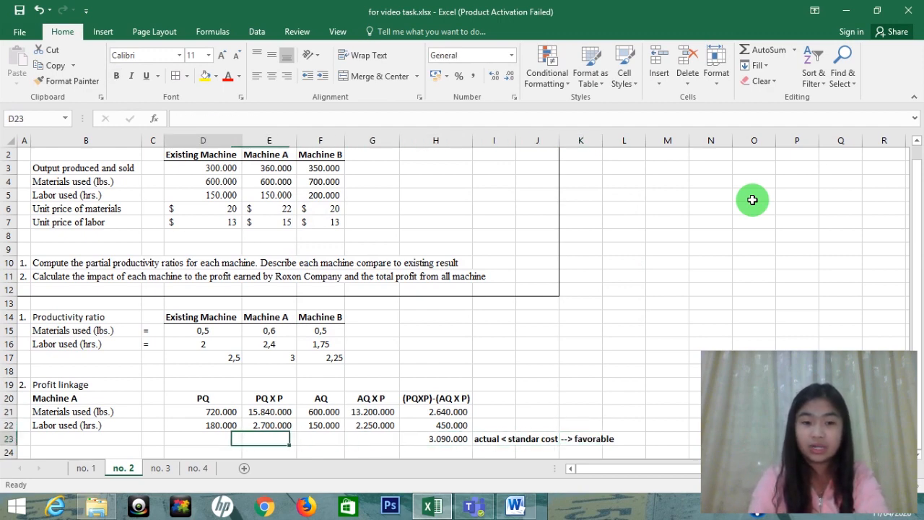
{"action": "key", "text": "Up"}
{"action": "key", "text": "Up"}
{"action": "key", "text": "Up"}
{"action": "key", "text": "Left"}
{"action": "key", "text": "Down"}
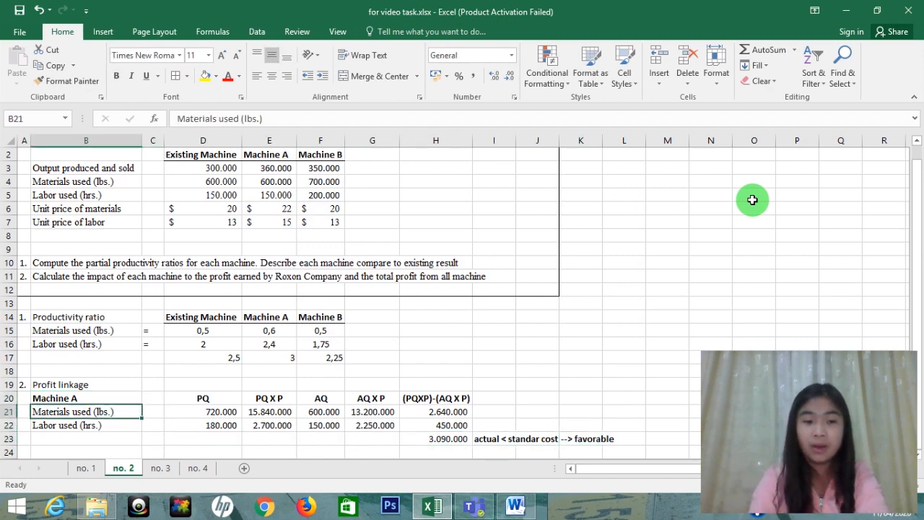
{"action": "key", "text": "Up"}
{"action": "key", "text": "Up"}
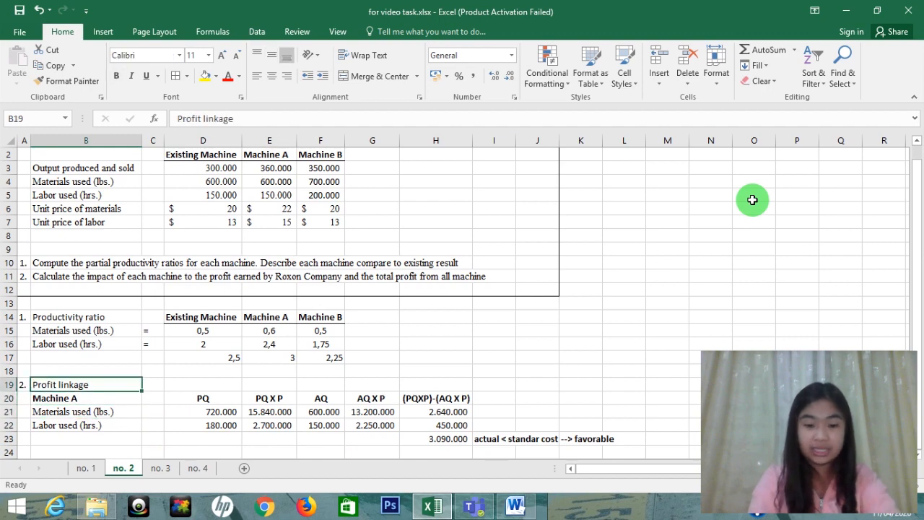
{"action": "key", "text": "Left"}
{"action": "key", "text": "shift+Right"}
{"action": "key", "text": "ctrl+b"}
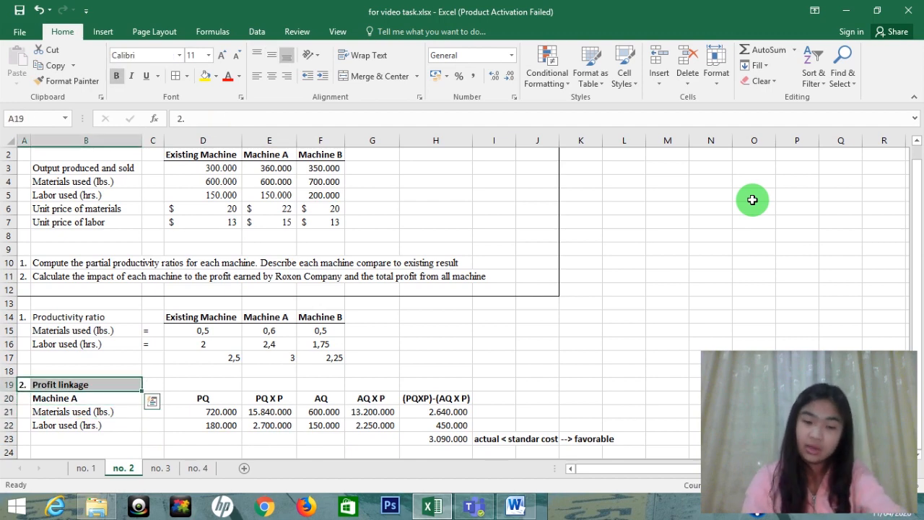
Step: Enter the label "Machine B" in B24, below the Machine A block
{"action": "key", "text": "Down"}
{"action": "key", "text": "Down"}
{"action": "scroll", "coordinate": [752, 200], "scroll_direction": "down", "scroll_amount": 1}
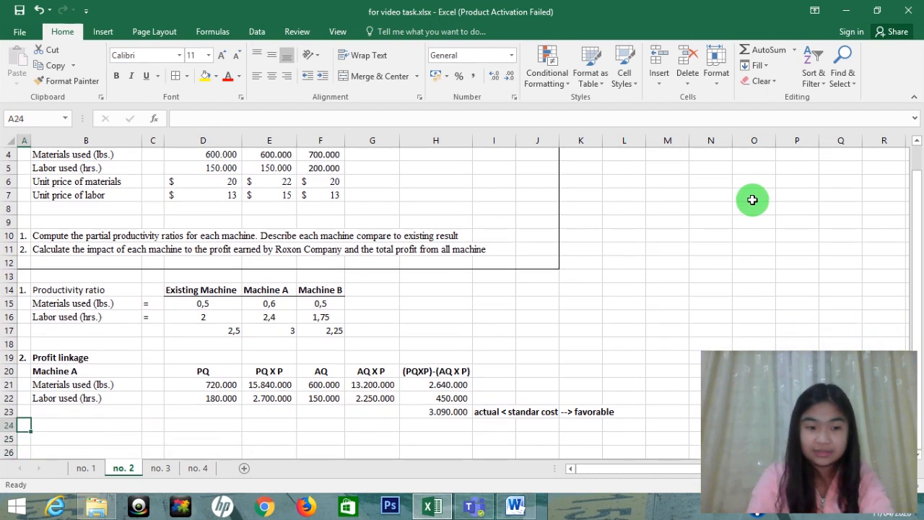
{"action": "key", "text": "Right"}
{"action": "key", "text": "Down"}
{"action": "key", "text": "Down"}
{"action": "key", "text": "Down"}
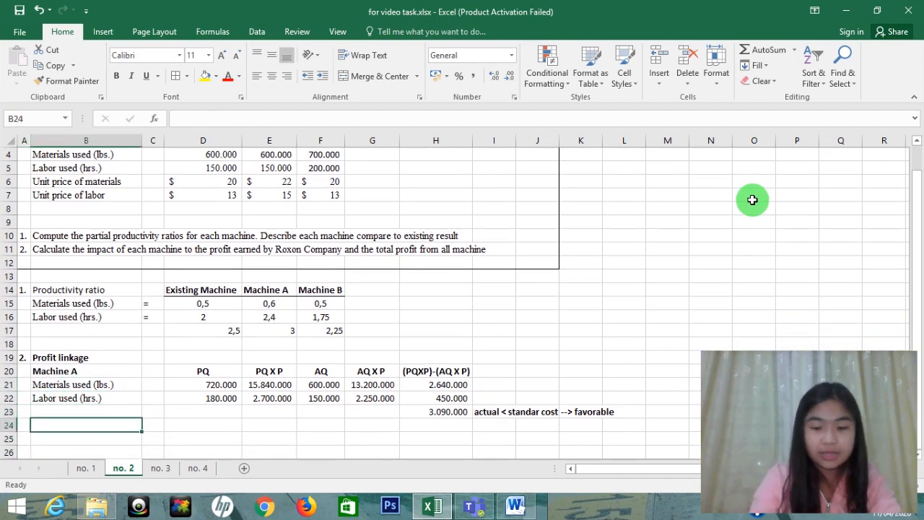
{"action": "type", "text": "Machine B"}
{"action": "key", "text": "Return"}
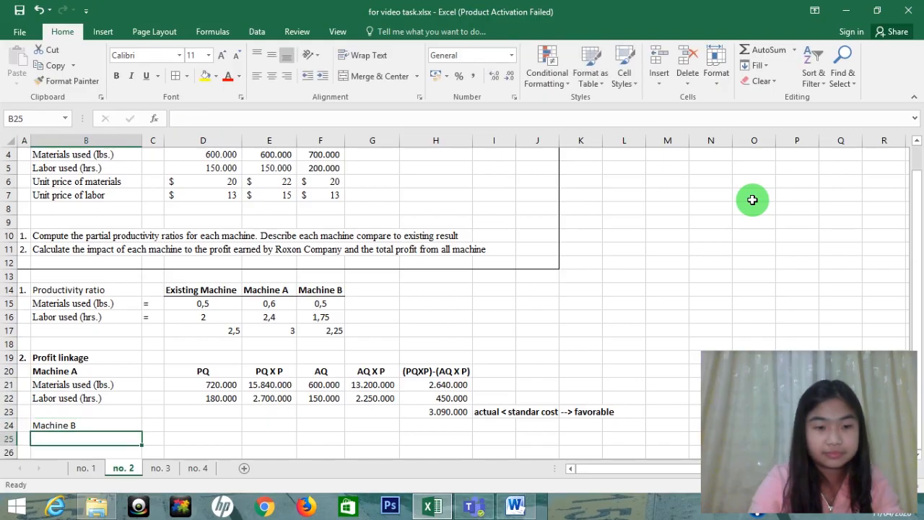
Step: Copy the materials and labor row labels from B21:B22 to B25:B26 under Machine B
{"action": "key", "text": "Up"}
{"action": "key", "text": "Up"}
{"action": "key", "text": "Up"}
{"action": "key", "text": "Up"}
{"action": "key", "text": "shift+Down"}
{"action": "key", "text": "ctrl+c"}
{"action": "key", "text": "Down"}
{"action": "key", "text": "Down"}
{"action": "key", "text": "Down"}
{"action": "key", "text": "Down"}
{"action": "key", "text": "ctrl+v"}
Step: Copy the profit linkage column headers from D20:H20 to D24:H24 in the Machine B row
{"action": "key", "text": "Up"}
{"action": "key", "text": "Up"}
{"action": "key", "text": "Up"}
{"action": "key", "text": "Up"}
{"action": "key", "text": "Up"}
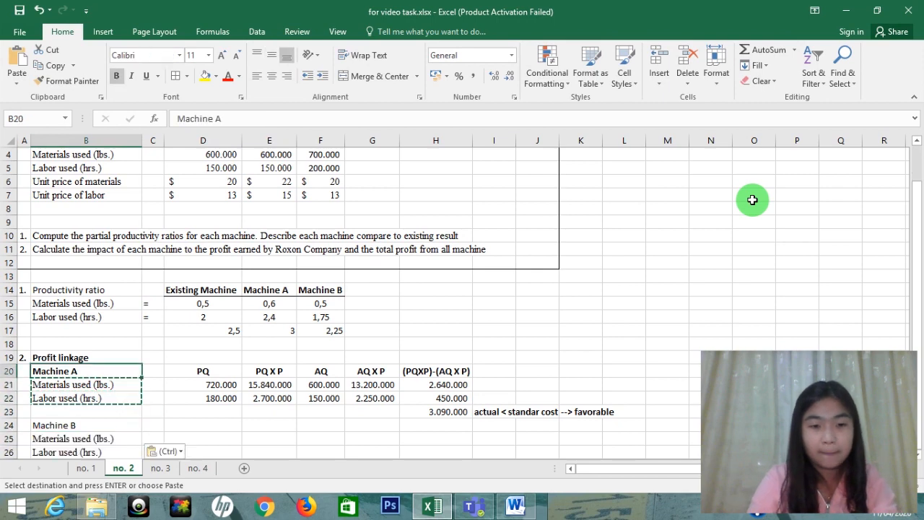
{"action": "key", "text": "Right"}
{"action": "key", "text": "Right"}
{"action": "key", "text": "shift+Right"}
{"action": "key", "text": "shift+Right"}
{"action": "key", "text": "shift+Right"}
{"action": "key", "text": "shift+Right"}
{"action": "key", "text": "ctrl+c"}
{"action": "key", "text": "ctrl+v"}
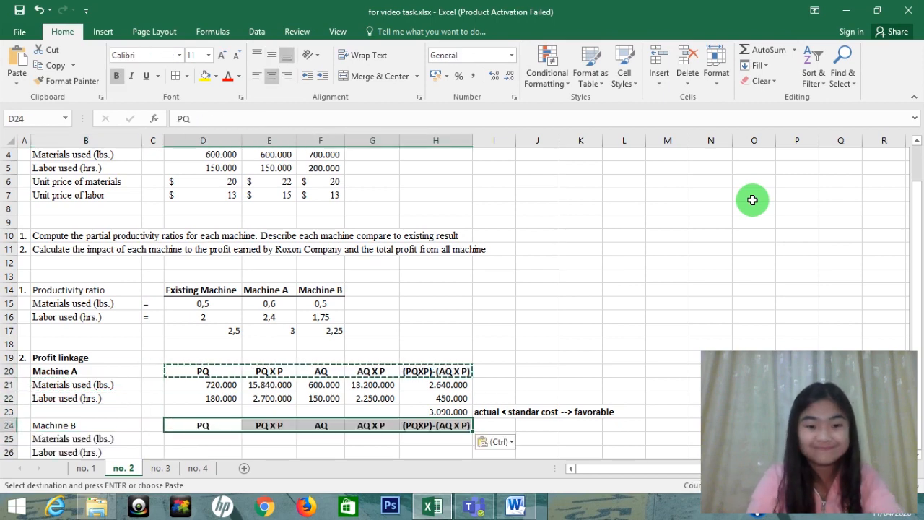
Step: Enter the formula =F3/(D3/D4) in D25 to calculate Machine B's materials PQ
{"action": "key", "text": "Down"}
{"action": "type", "text": "="}
{"action": "key", "text": "Up"}
{"action": "key", "text": "Up"}
{"action": "key", "text": "Up"}
{"action": "key", "text": "Up"}
{"action": "key", "text": "Up"}
{"action": "key", "text": "Up"}
{"action": "key", "text": "Up"}
{"action": "key", "text": "Up"}
{"action": "key", "text": "Up"}
{"action": "key", "text": "Up"}
{"action": "key", "text": "Up"}
{"action": "key", "text": "Up"}
{"action": "key", "text": "Up"}
{"action": "key", "text": "Up"}
{"action": "key", "text": "Up"}
{"action": "key", "text": "Up"}
{"action": "key", "text": "Up"}
{"action": "key", "text": "Up"}
{"action": "key", "text": "Up"}
{"action": "key", "text": "Up"}
{"action": "key", "text": "Right"}
{"action": "key", "text": "Right"}
{"action": "type", "text": "/"}
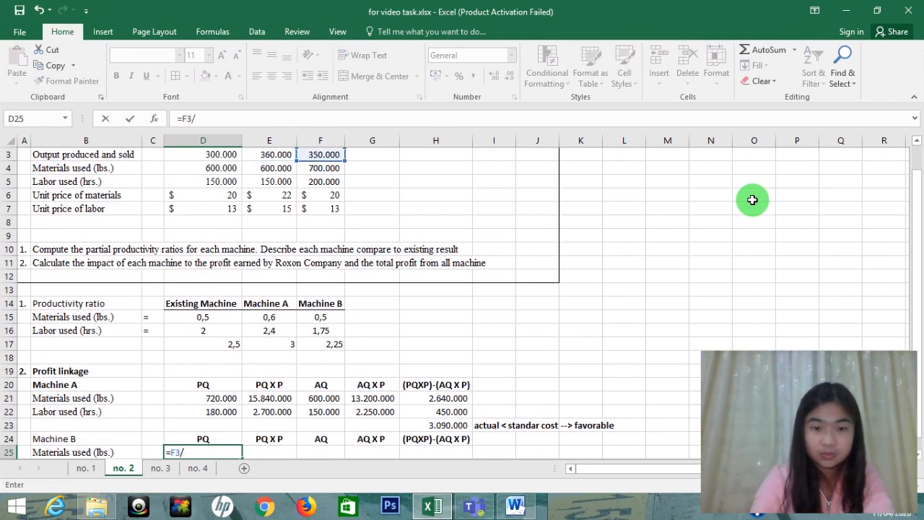
{"action": "type", "text": "("}
{"action": "key", "text": "Up"}
{"action": "key", "text": "Up"}
{"action": "key", "text": "Up"}
{"action": "key", "text": "Up"}
{"action": "key", "text": "Up"}
{"action": "key", "text": "Up"}
{"action": "key", "text": "Up"}
{"action": "key", "text": "Up"}
{"action": "key", "text": "Up"}
{"action": "key", "text": "Up"}
{"action": "key", "text": "Up"}
{"action": "key", "text": "Up"}
{"action": "key", "text": "Up"}
{"action": "key", "text": "Up"}
{"action": "key", "text": "Up"}
{"action": "key", "text": "Up"}
{"action": "key", "text": "Up"}
{"action": "key", "text": "Up"}
{"action": "key", "text": "Up"}
{"action": "key", "text": "Up"}
{"action": "type", "text": "/"}
{"action": "key", "text": "Up"}
{"action": "key", "text": "Up"}
{"action": "key", "text": "Up"}
{"action": "key", "text": "Up"}
{"action": "key", "text": "Up"}
{"action": "key", "text": "Up"}
{"action": "key", "text": "Up"}
{"action": "key", "text": "Up"}
{"action": "key", "text": "Up"}
{"action": "key", "text": "Up"}
{"action": "key", "text": "Up"}
{"action": "key", "text": "Up"}
{"action": "key", "text": "Up"}
{"action": "key", "text": "Up"}
{"action": "key", "text": "Up"}
{"action": "key", "text": "Up"}
{"action": "key", "text": "Up"}
{"action": "key", "text": "Up"}
{"action": "key", "text": "Up"}
{"action": "key", "text": "Up"}
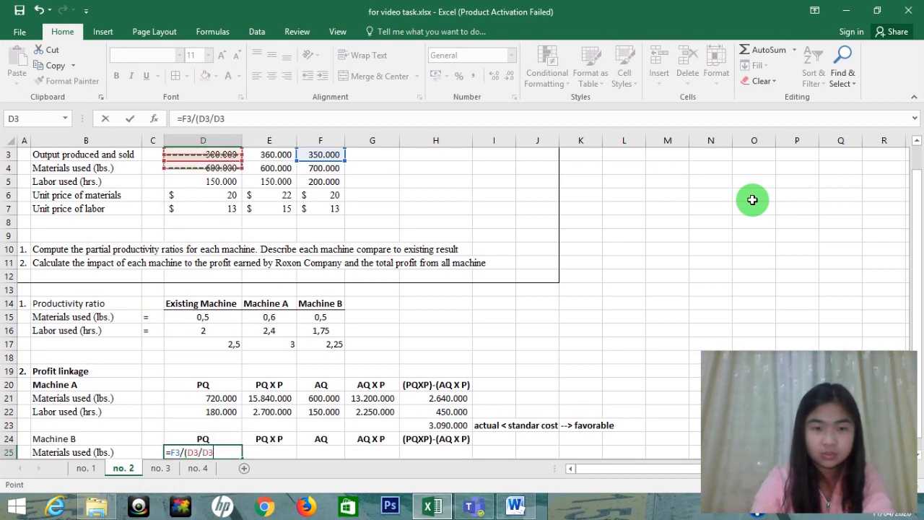
{"action": "type", "text": ")"}
{"action": "key", "text": "ctrl+Return"}
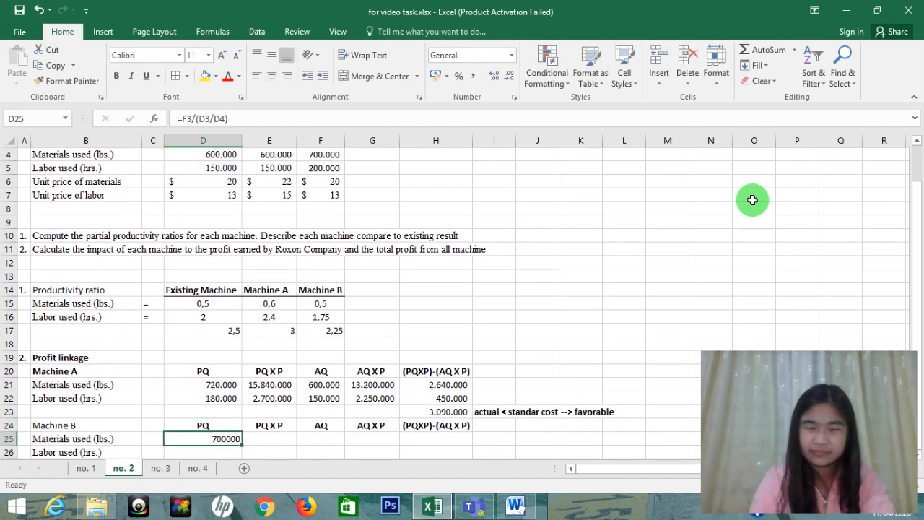
Step: Format D25:H27 in the Machine B block as numbers with thousands separators and no decimals
{"action": "key", "text": "shift+Right"}
{"action": "key", "text": "shift+Right"}
{"action": "key", "text": "shift+Right"}
{"action": "key", "text": "shift+Right"}
{"action": "key", "text": "shift+Down"}
{"action": "key", "text": "shift+Down"}
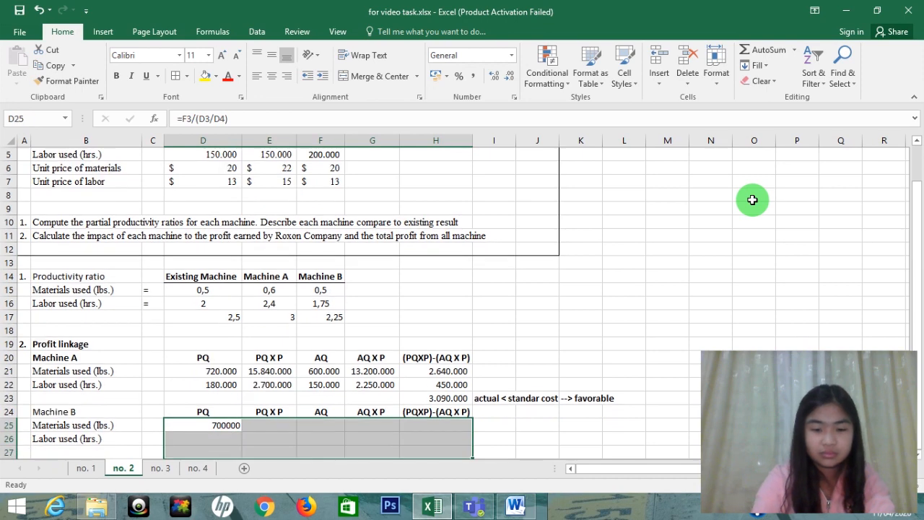
{"action": "key", "text": "ctrl+shift+1"}
Step: Enter the formula =F3/(D3/D5) in D26 to calculate Machine B's labor PQ
{"action": "key", "text": "Down"}
{"action": "type", "text": "="}
{"action": "key", "text": "Up"}
{"action": "key", "text": "Up"}
{"action": "key", "text": "Up"}
{"action": "key", "text": "Up"}
{"action": "key", "text": "Up"}
{"action": "key", "text": "Up"}
{"action": "key", "text": "Up"}
{"action": "key", "text": "Up"}
{"action": "key", "text": "Up"}
{"action": "key", "text": "Up"}
{"action": "key", "text": "Up"}
{"action": "key", "text": "Up"}
{"action": "key", "text": "Up"}
{"action": "key", "text": "Up"}
{"action": "key", "text": "Up"}
{"action": "key", "text": "Up"}
{"action": "key", "text": "Up"}
{"action": "key", "text": "Up"}
{"action": "key", "text": "Up"}
{"action": "key", "text": "Up"}
{"action": "key", "text": "Right"}
{"action": "key", "text": "Right"}
{"action": "key", "text": "Down"}
{"action": "key", "text": "Down"}
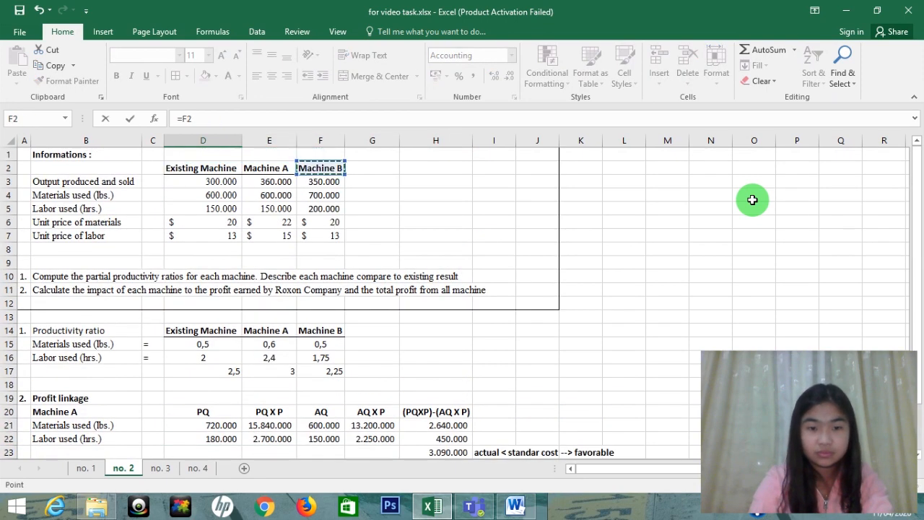
{"action": "type", "text": "/("}
{"action": "left_click", "coordinate": [218, 182]}
{"action": "type", "text": "/"}
{"action": "left_click", "coordinate": [221, 209]}
{"action": "key", "text": "Return"}
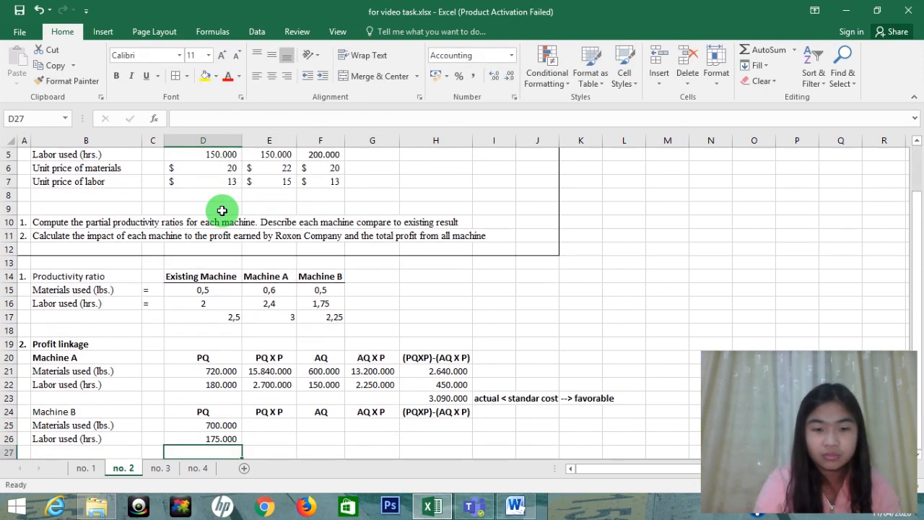
Step: Enter the formula =D25*F6 in E25 to calculate Machine B's materials PQ X P
{"action": "key", "text": "Up"}
{"action": "key", "text": "Up"}
{"action": "key", "text": "Right"}
{"action": "key", "text": "Up"}
{"action": "key", "text": "Down"}
{"action": "key", "text": "Down"}
{"action": "key", "text": "Down"}
{"action": "key", "text": "Up"}
{"action": "key", "text": "Up"}
{"action": "type", "text": "="}
{"action": "key", "text": "Left"}
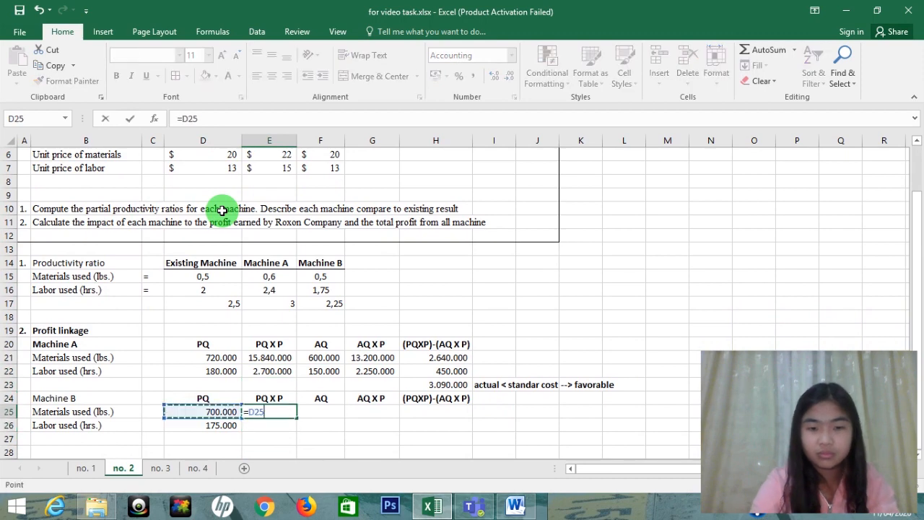
{"action": "type", "text": "*"}
{"action": "left_click", "coordinate": [315, 155]}
{"action": "key", "text": "Return"}
{"action": "key", "text": "Up"}
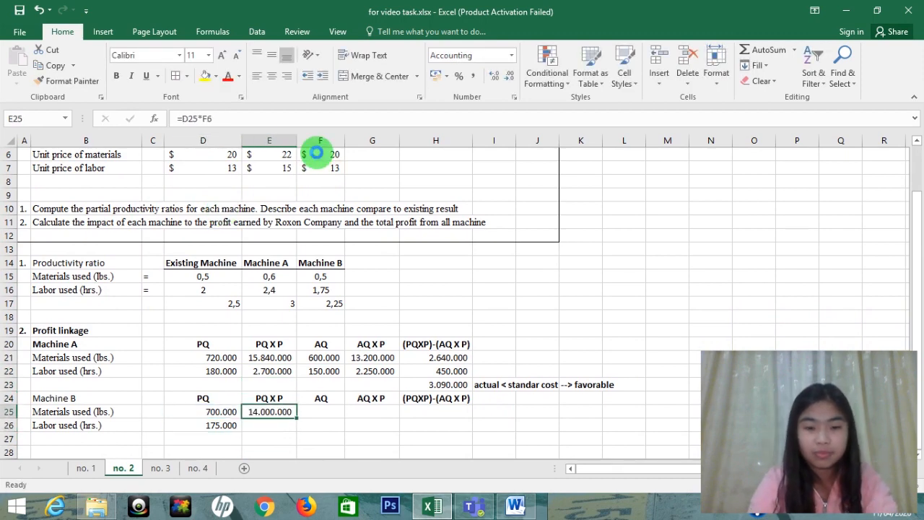
Step: Copy the PQ X P formula from E25 to E26 for Machine B's labor row
{"action": "key", "text": "ctrl+c"}
{"action": "key", "text": "Down"}
{"action": "key", "text": "ctrl+v"}
Step: Enter the formula =F3/(F3/F4) in F25 to calculate Machine B's materials AQ
{"action": "key", "text": "Up"}
{"action": "key", "text": "Right"}
{"action": "type", "text": "="}
{"action": "key", "text": "Up"}
{"action": "key", "text": "Up"}
{"action": "key", "text": "Up"}
{"action": "key", "text": "Up"}
{"action": "key", "text": "Up"}
{"action": "key", "text": "Up"}
{"action": "key", "text": "Up"}
{"action": "key", "text": "Up"}
{"action": "key", "text": "Up"}
{"action": "key", "text": "Up"}
{"action": "key", "text": "Up"}
{"action": "key", "text": "Up"}
{"action": "key", "text": "Up"}
{"action": "key", "text": "Up"}
{"action": "key", "text": "Up"}
{"action": "key", "text": "Up"}
{"action": "key", "text": "Up"}
{"action": "key", "text": "Up"}
{"action": "key", "text": "Up"}
{"action": "key", "text": "Up"}
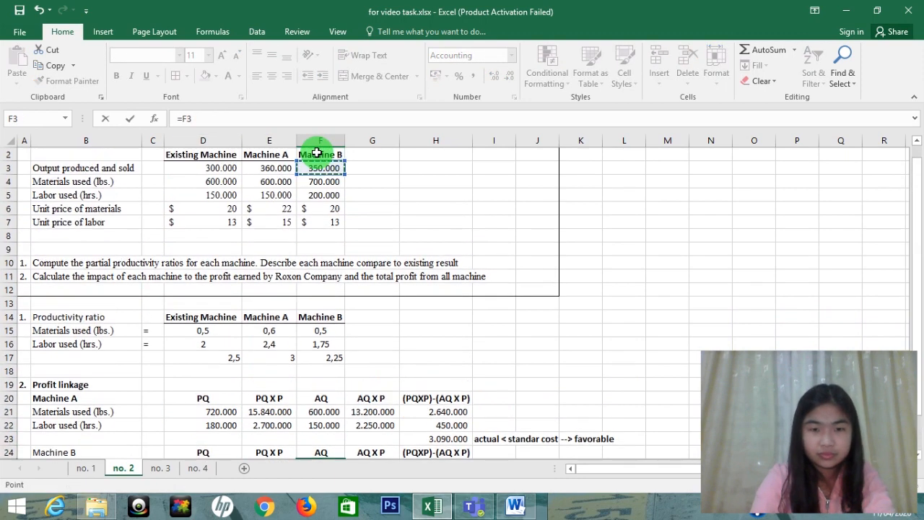
{"action": "type", "text": "/("}
{"action": "left_click", "coordinate": [325, 168]}
{"action": "type", "text": "/"}
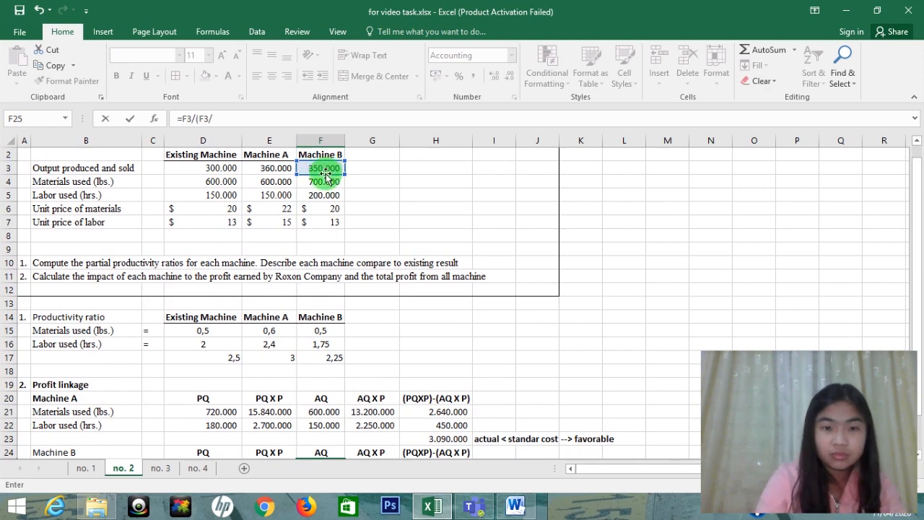
{"action": "left_click", "coordinate": [324, 182]}
{"action": "type", "text": ")"}
{"action": "key", "text": "Return"}
Step: Enter the formula =F3/(F3/F5) in F26 to calculate Machine B's labor AQ
{"action": "type", "text": "="}
{"action": "key", "text": "Up"}
{"action": "key", "text": "Up"}
{"action": "key", "text": "Up"}
{"action": "key", "text": "Up"}
{"action": "key", "text": "Up"}
{"action": "key", "text": "Up"}
{"action": "key", "text": "Up"}
{"action": "key", "text": "Up"}
{"action": "key", "text": "Up"}
{"action": "key", "text": "Up"}
{"action": "key", "text": "Up"}
{"action": "key", "text": "Up"}
{"action": "key", "text": "Up"}
{"action": "key", "text": "Up"}
{"action": "key", "text": "Up"}
{"action": "key", "text": "Up"}
{"action": "key", "text": "Up"}
{"action": "key", "text": "Up"}
{"action": "key", "text": "Up"}
{"action": "key", "text": "Up"}
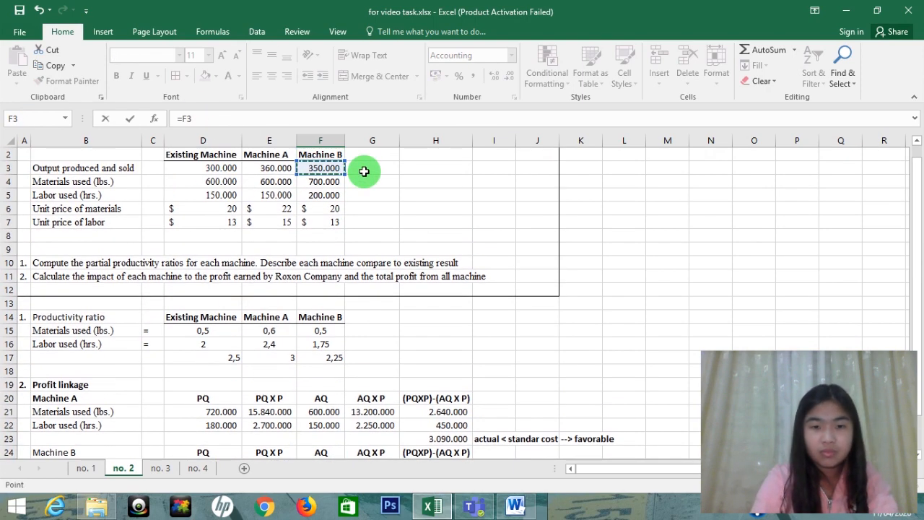
{"action": "type", "text": "/("}
{"action": "left_click", "coordinate": [326, 167]}
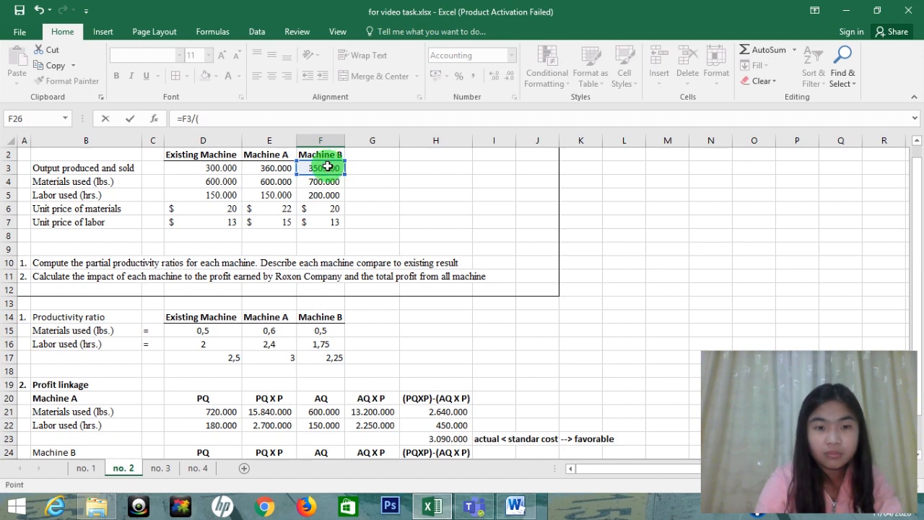
{"action": "type", "text": "/"}
{"action": "left_click", "coordinate": [325, 194]}
{"action": "type", "text": ")"}
{"action": "key", "text": "Return"}
Step: Enter the formula =F25*F6 in G25 to calculate Machine B's materials AQ X P
{"action": "key", "text": "Up"}
{"action": "key", "text": "Up"}
{"action": "key", "text": "Right"}
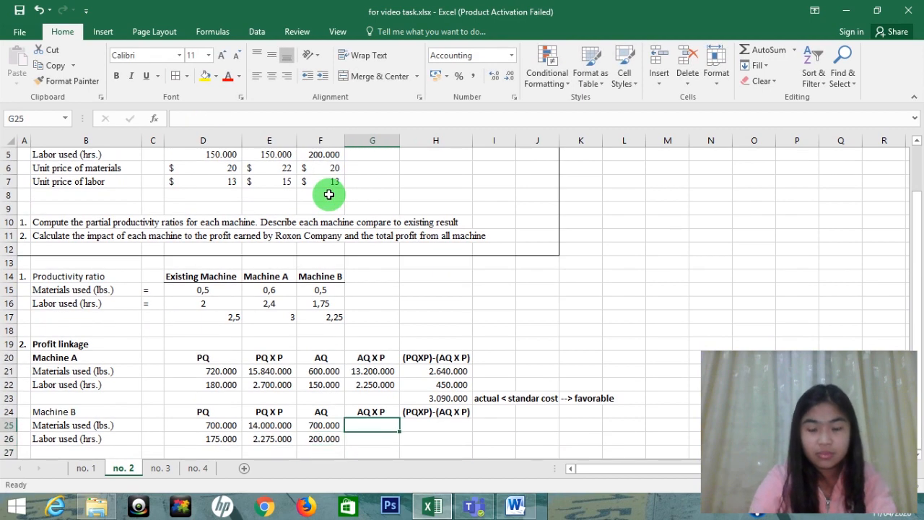
{"action": "type", "text": "="}
{"action": "key", "text": "Left"}
{"action": "type", "text": "*"}
{"action": "left_click", "coordinate": [327, 169]}
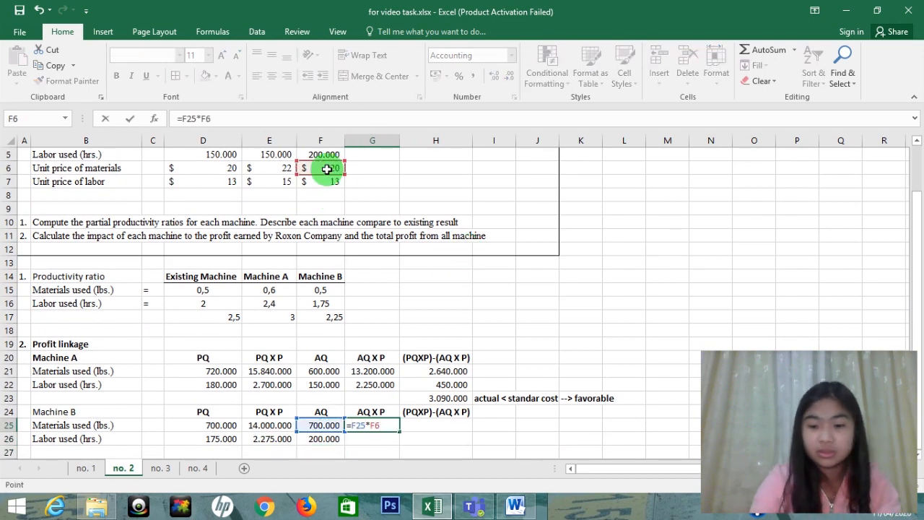
{"action": "key", "text": "Return"}
Step: Copy the AQ X P formula from G25 to G26 for Machine B's labor row
{"action": "key", "text": "Up"}
{"action": "key", "text": "ctrl+c"}
{"action": "key", "text": "Down"}
{"action": "key", "text": "ctrl+v"}
Step: Enter the formula =E25-G25 in H25 to calculate Machine B's materials cost difference
{"action": "key", "text": "Right"}
{"action": "key", "text": "Up"}
{"action": "type", "text": "="}
{"action": "key", "text": "Left"}
{"action": "key", "text": "Left"}
{"action": "key", "text": "Left"}
{"action": "type", "text": "-"}
{"action": "key", "text": "Left"}
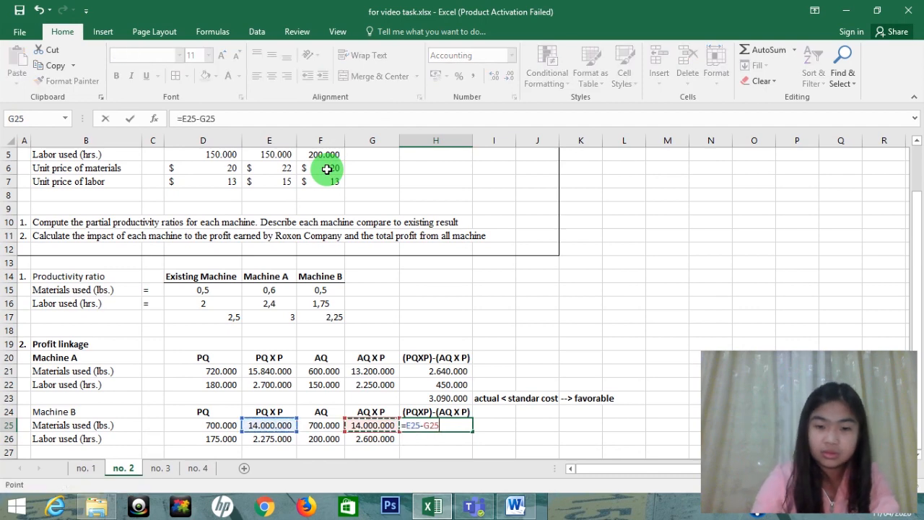
{"action": "key", "text": "Return"}
Step: Enter the formula =E26-G26 in H26 to calculate Machine B's labor cost difference
{"action": "type", "text": "="}
{"action": "key", "text": "Left"}
{"action": "key", "text": "Left"}
{"action": "key", "text": "Left"}
{"action": "type", "text": "-"}
{"action": "key", "text": "Left"}
{"action": "key", "text": "Return"}
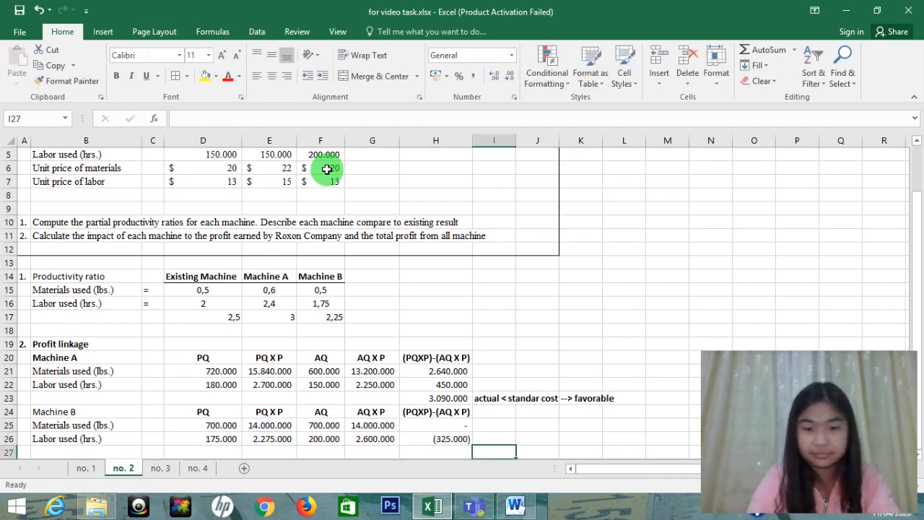
Step: Add the materials and labor differences H25 and H26 in H27 to total Machine B's profit impact
{"action": "type", "text": "="}
{"action": "key", "text": "Up"}
{"action": "key", "text": "Up"}
{"action": "type", "text": "+"}
{"action": "key", "text": "Down"}
{"action": "key", "text": "Up"}
{"action": "key", "text": "Up"}
{"action": "key", "text": "Return"}
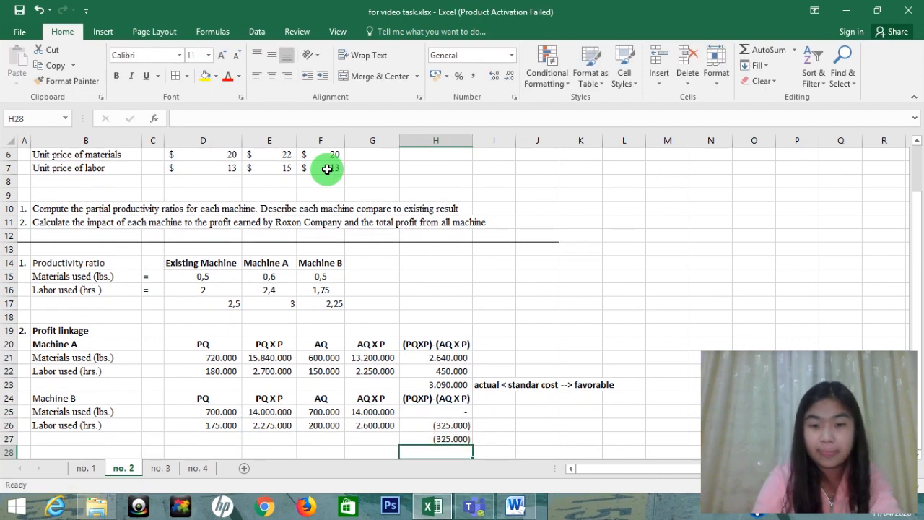
Step: Enter the note "actual > Standar cost" in I27 beside Machine B's total
{"action": "key", "text": "Up"}
{"action": "key", "text": "Right"}
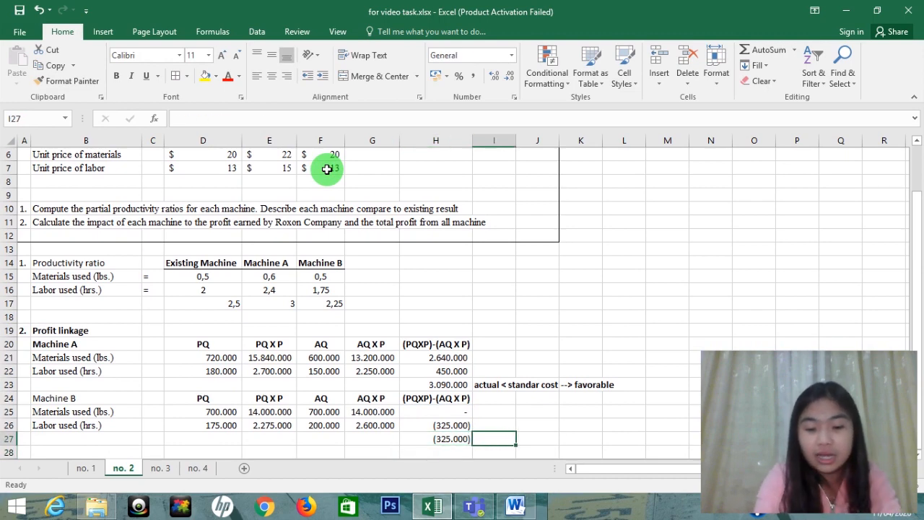
{"action": "type", "text": "actual "}
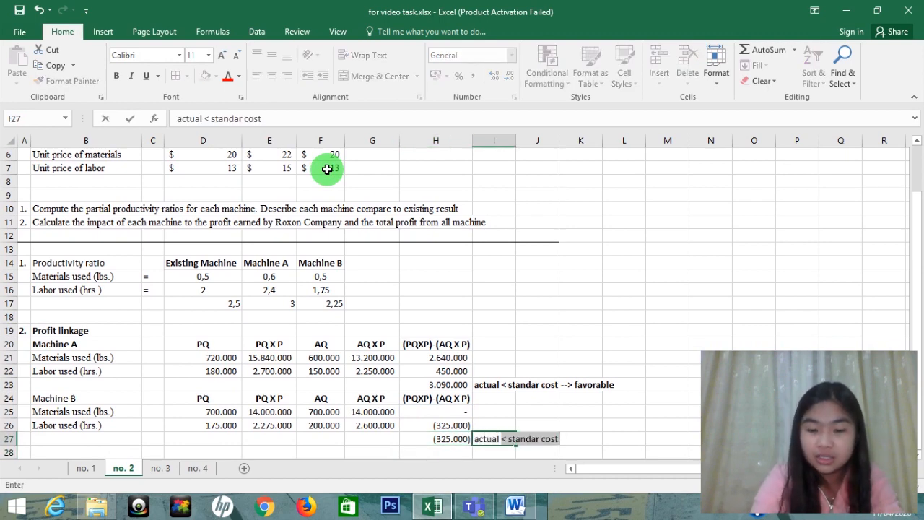
{"action": "type", "text": "> Standar cost"}
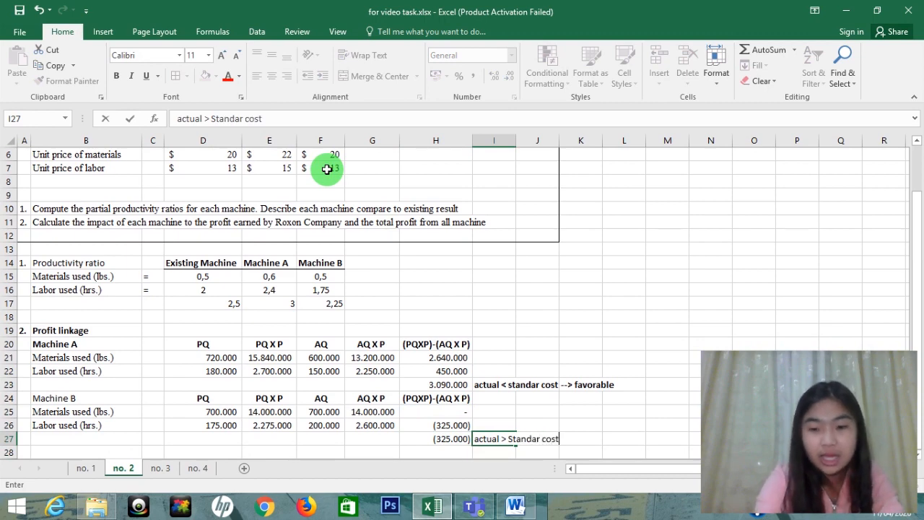
{"action": "key", "text": "Return"}
Step: Enter the text "--> unfavorable" in K27 to complete the note on Machine B's total
{"action": "key", "text": "Up"}
{"action": "key", "text": "Right"}
{"action": "key", "text": "Right"}
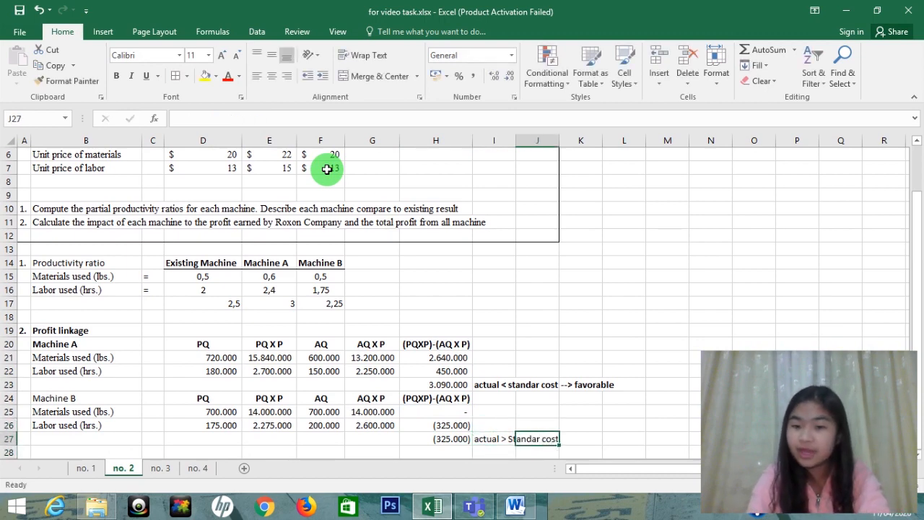
{"action": "type", "text": "'--> unfavorable"}
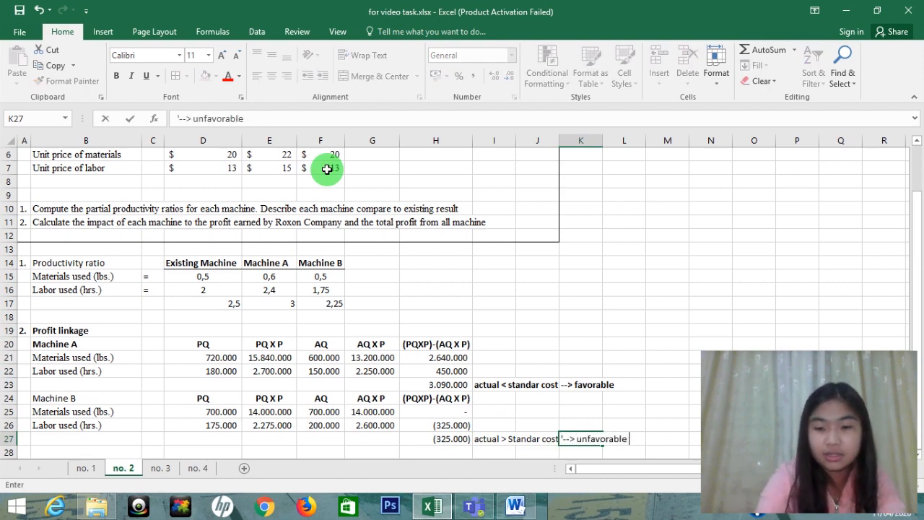
{"action": "key", "text": "Return"}
Step: Make the Machine B note in I27:K27 bold
{"action": "key", "text": "Up"}
{"action": "key", "text": "Left"}
{"action": "key", "text": "Left"}
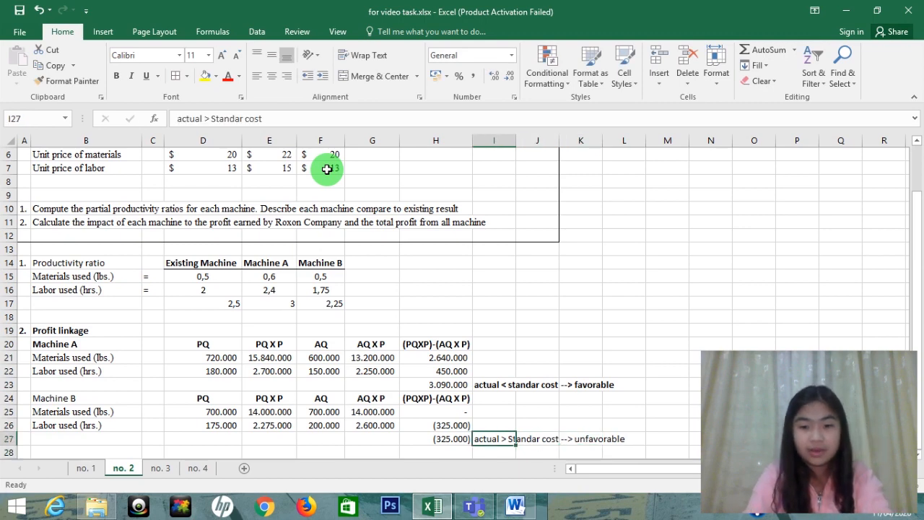
{"action": "key", "text": "shift+Right"}
{"action": "key", "text": "shift+Right"}
{"action": "key", "text": "ctrl+b"}
Step: Make the Machine B heading in B24 bold
{"action": "key", "text": "Down"}
{"action": "key", "text": "Down"}
{"action": "key", "text": "Down"}
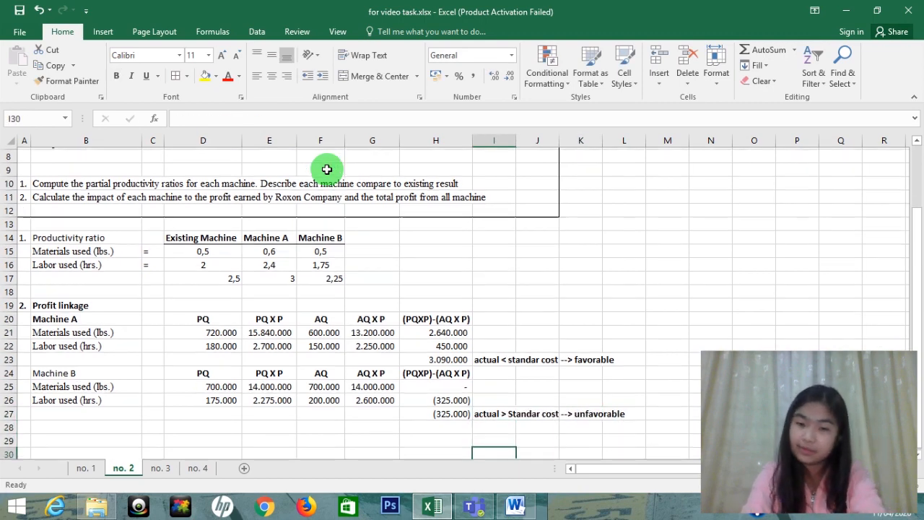
{"action": "key", "text": "Left"}
{"action": "key", "text": "Left"}
{"action": "key", "text": "Left"}
{"action": "key", "text": "Left"}
{"action": "key", "text": "Left"}
{"action": "key", "text": "Left"}
{"action": "key", "text": "Left"}
{"action": "key", "text": "Up"}
{"action": "key", "text": "Up"}
{"action": "key", "text": "Up"}
{"action": "key", "text": "Up"}
{"action": "key", "text": "Up"}
{"action": "key", "text": "Up"}
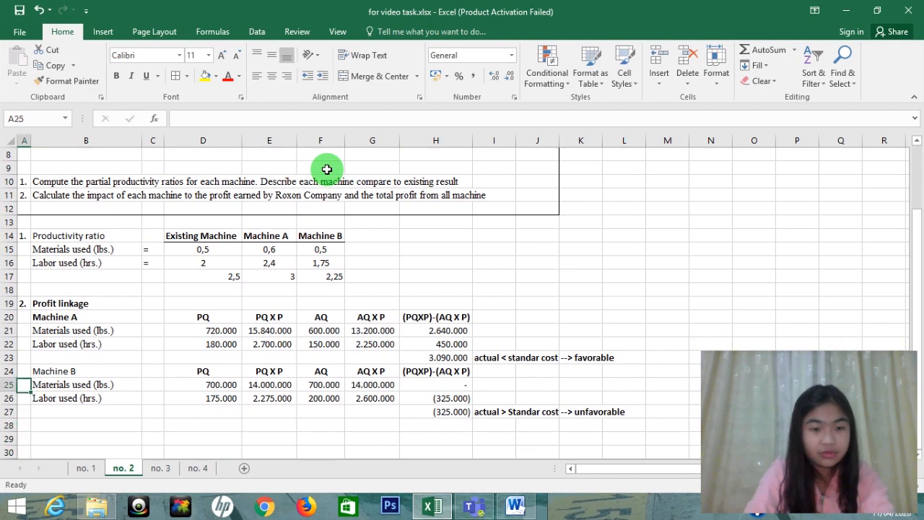
{"action": "key", "text": "ctrl+b"}
Step: Enter the heading "profit / revenue" in B29 below the Machine B block
{"action": "key", "text": "Down"}
{"action": "key", "text": "Down"}
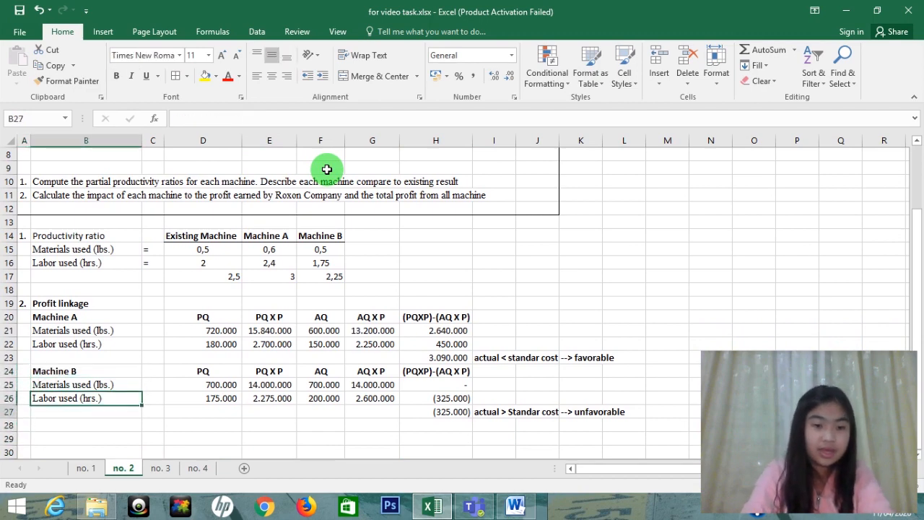
{"action": "key", "text": "Down"}
{"action": "key", "text": "Down"}
{"action": "key", "text": "Down"}
{"action": "type", "text": "prof"}
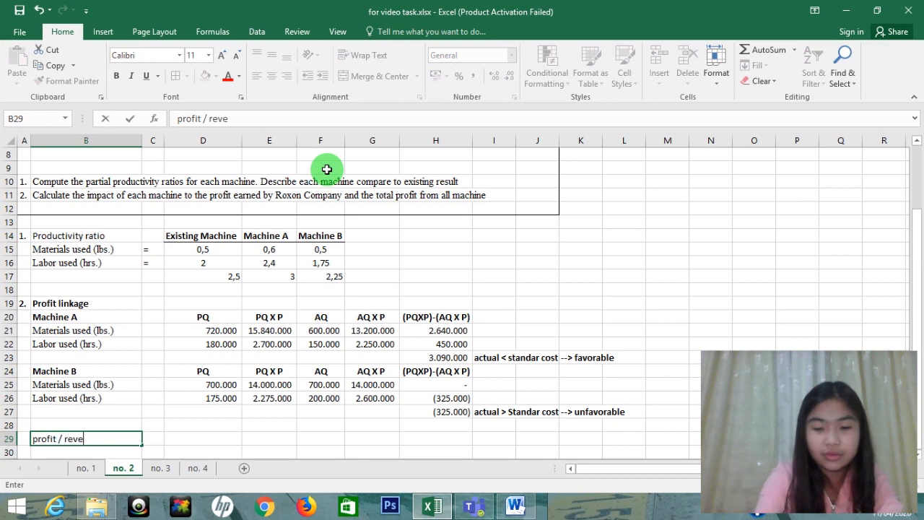
{"action": "key", "text": "Return"}
Step: Make the "profit / revenue" heading in B29 bold and underlined
{"action": "key", "text": "Up"}
{"action": "key", "text": "Up"}
{"action": "key", "text": "Down"}
{"action": "key", "text": "Down"}
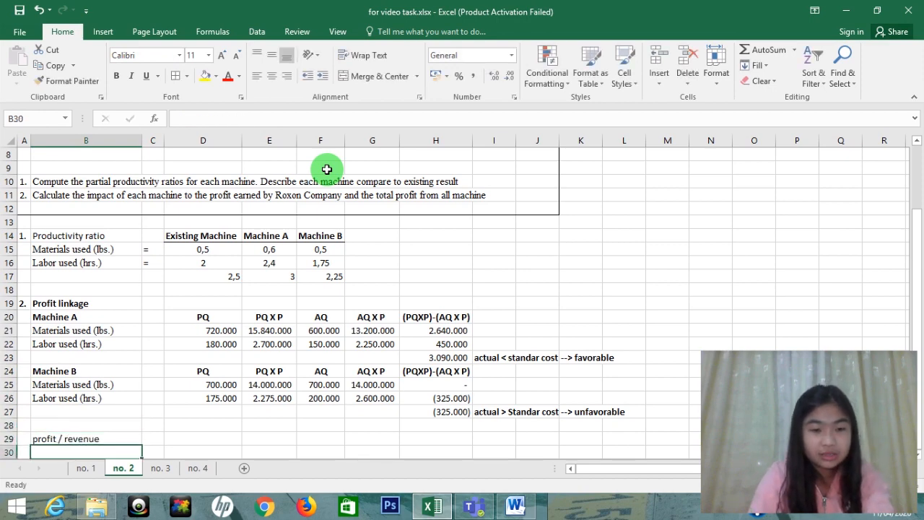
{"action": "key", "text": "Up"}
{"action": "key", "text": "ctrl+b"}
{"action": "type", "text": "u"}
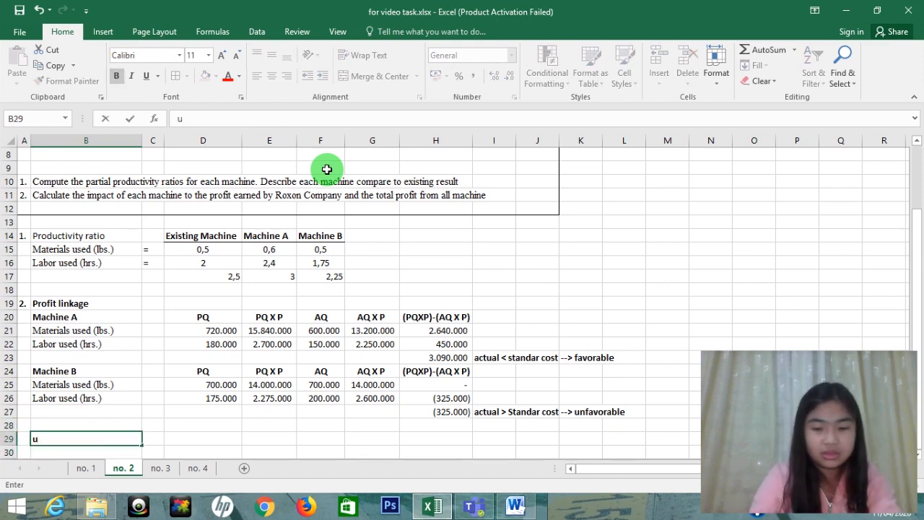
{"action": "key", "text": "Escape"}
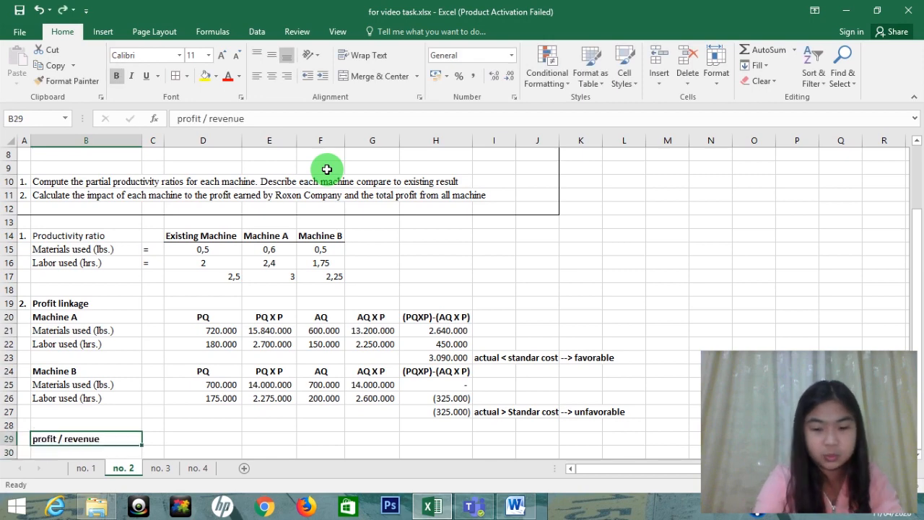
{"action": "key", "text": "ctrl+u"}
{"action": "key", "text": "Down"}
{"action": "key", "text": "Up"}
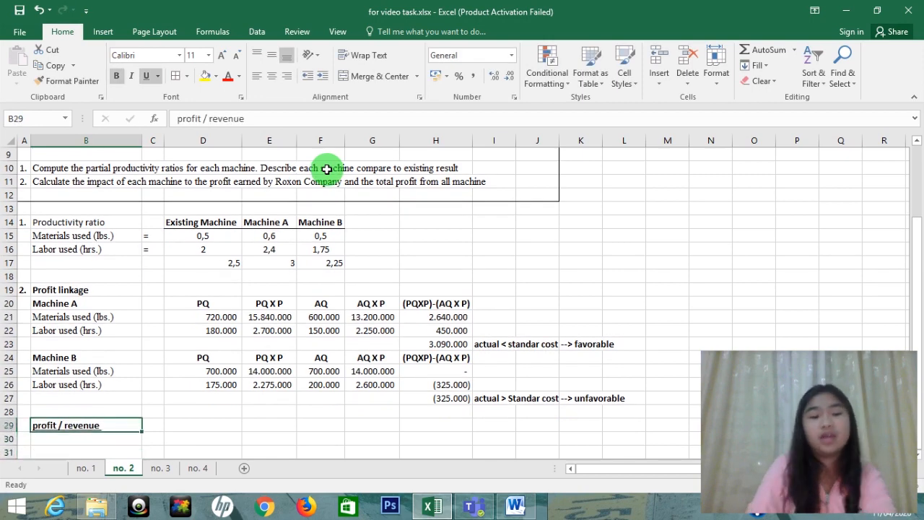
Step: Enter the row label "Revenue" in B31 under the profit / revenue heading
{"action": "key", "text": "Down"}
{"action": "key", "text": "Down"}
{"action": "type", "text": "R"}
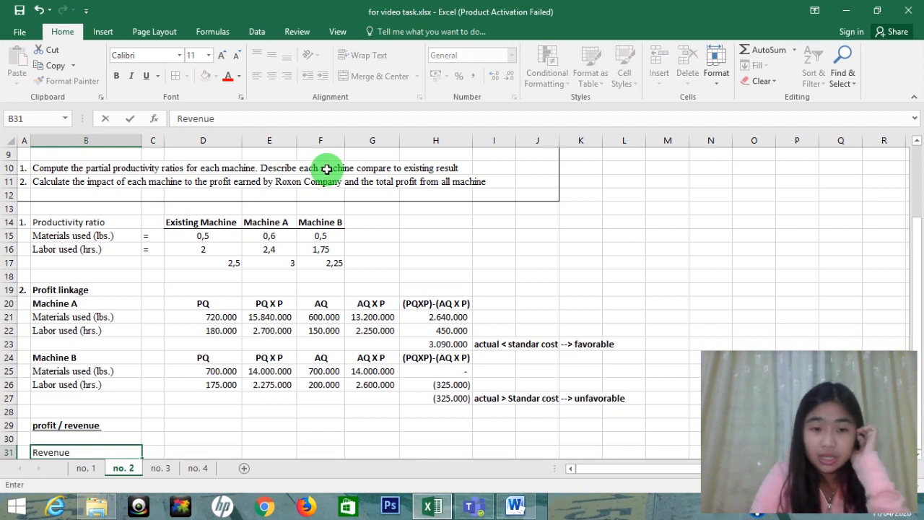
{"action": "type", "text": "evenue"}
{"action": "key", "text": "Right"}
{"action": "key", "text": "Right"}
{"action": "key", "text": "Up"}
{"action": "key", "text": "Up"}
{"action": "key", "text": "Up"}
{"action": "key", "text": "Up"}
{"action": "key", "text": "Up"}
{"action": "key", "text": "Up"}
{"action": "key", "text": "Up"}
{"action": "key", "text": "Up"}
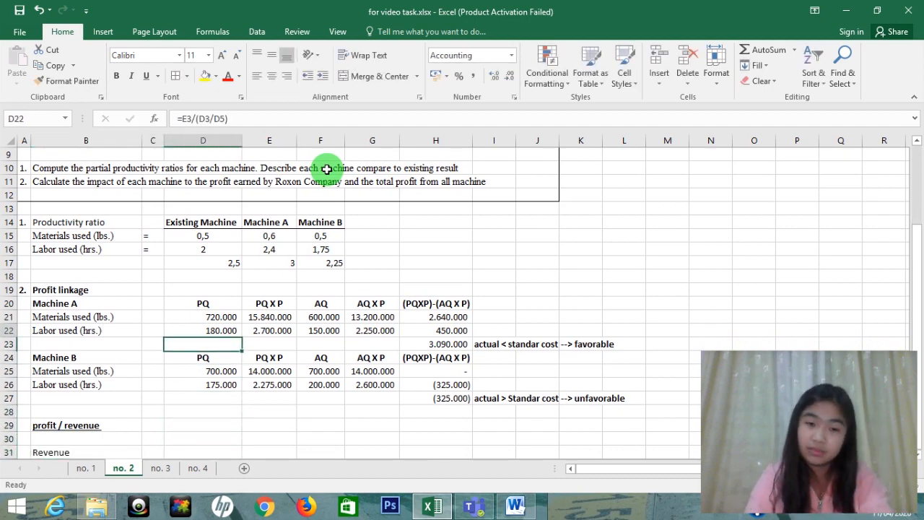
Step: Copy the Existing Machine, Machine A and Machine B headings from D14:F14 into D30:F30 above the Revenue row
{"action": "key", "text": "Up"}
{"action": "key", "text": "Up"}
{"action": "key", "text": "Up"}
{"action": "key", "text": "Up"}
{"action": "key", "text": "Up"}
{"action": "key", "text": "Up"}
{"action": "key", "text": "Up"}
{"action": "key", "text": "Up"}
{"action": "key", "text": "Up"}
{"action": "key", "text": "Up"}
{"action": "key", "text": "Down"}
{"action": "key", "text": "shift+Right"}
{"action": "key", "text": "shift+Right"}
{"action": "key", "text": "ctrl+c"}
{"action": "key", "text": "Down"}
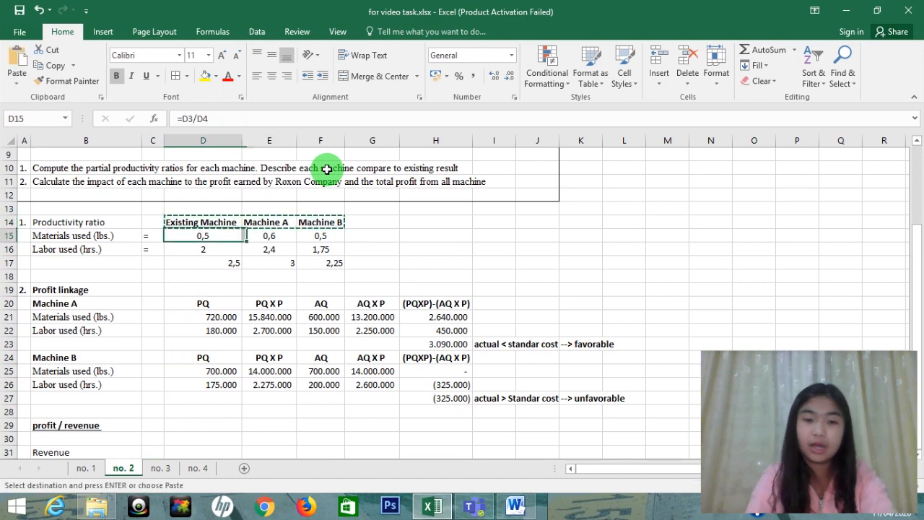
{"action": "key", "text": "Down"}
{"action": "key", "text": "Down"}
{"action": "key", "text": "Down"}
{"action": "key", "text": "Down"}
{"action": "key", "text": "Down"}
{"action": "key", "text": "Down"}
{"action": "key", "text": "Down"}
{"action": "key", "text": "Down"}
{"action": "key", "text": "Down"}
{"action": "key", "text": "Down"}
{"action": "key", "text": "Down"}
{"action": "key", "text": "Down"}
{"action": "key", "text": "Down"}
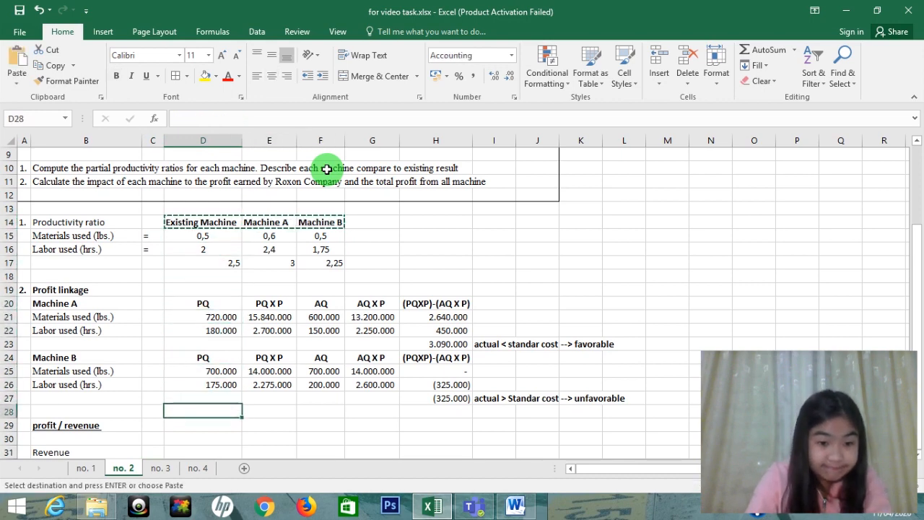
{"action": "key", "text": "Down"}
{"action": "key", "text": "Down"}
{"action": "key", "text": "ctrl+v"}
{"action": "key", "text": "Down"}
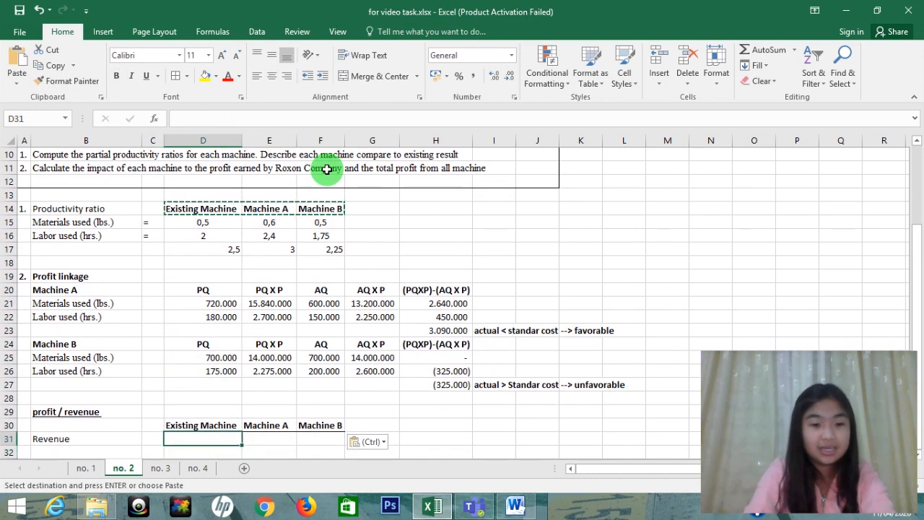
{"action": "type", "text": "="}
{"action": "key", "text": "BackSpace"}
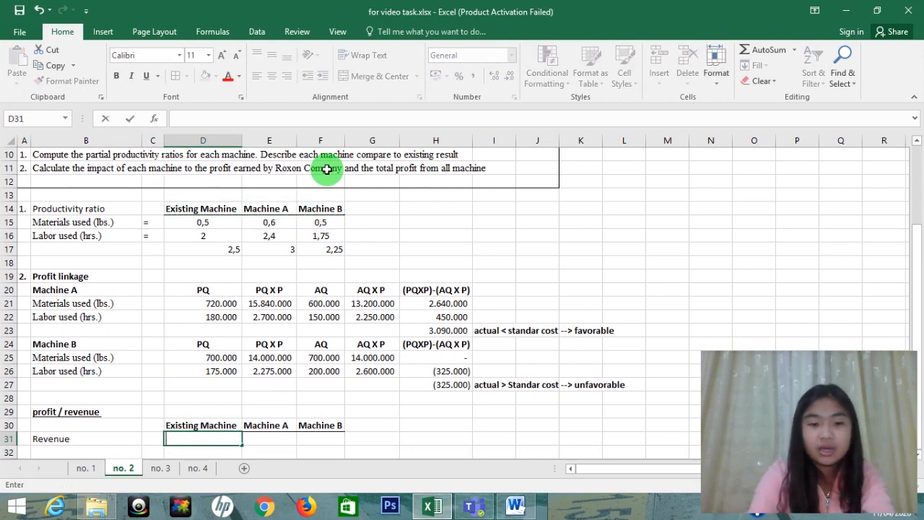
{"action": "key", "text": "Left"}
{"action": "key", "text": "Left"}
{"action": "key", "text": "Right"}
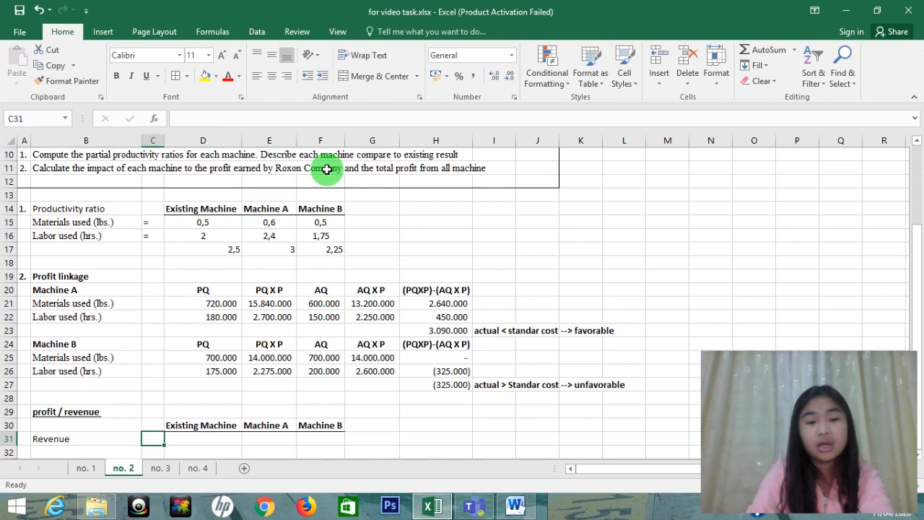
{"action": "key", "text": "Left"}
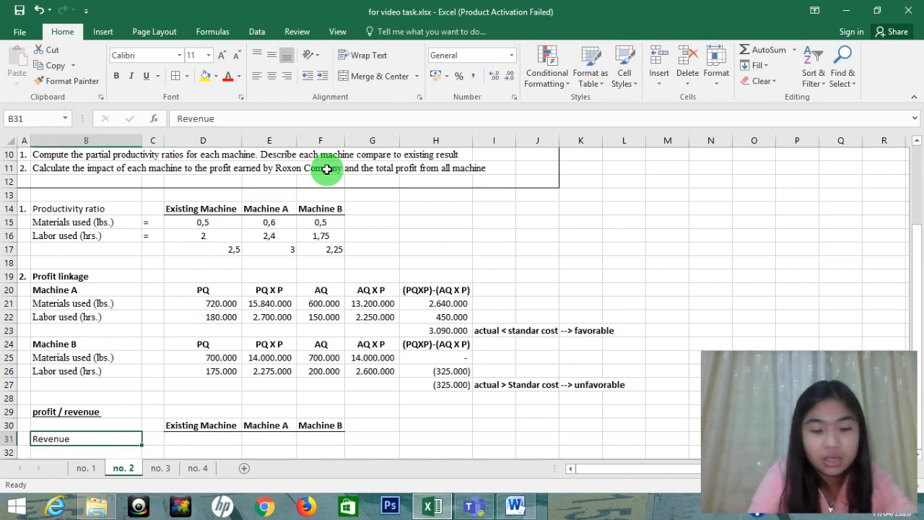
{"action": "key", "text": "F2"}
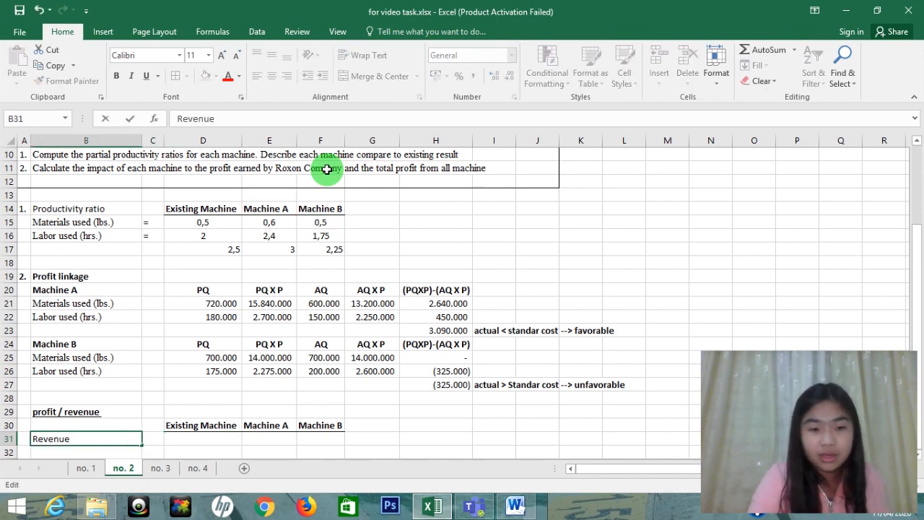
{"action": "key", "text": "Return"}
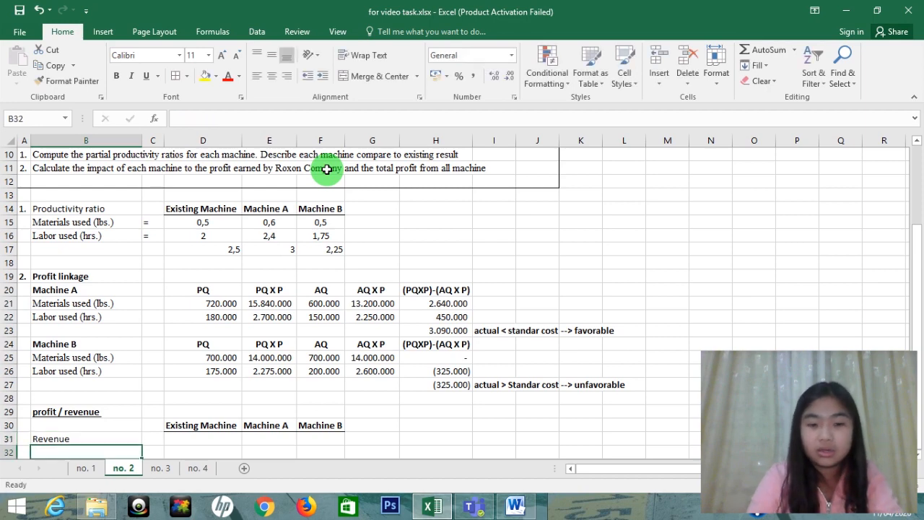
Step: Enter 100 in B30 and format it as US dollar accounting with no decimals
{"action": "key", "text": "Up"}
{"action": "key", "text": "Up"}
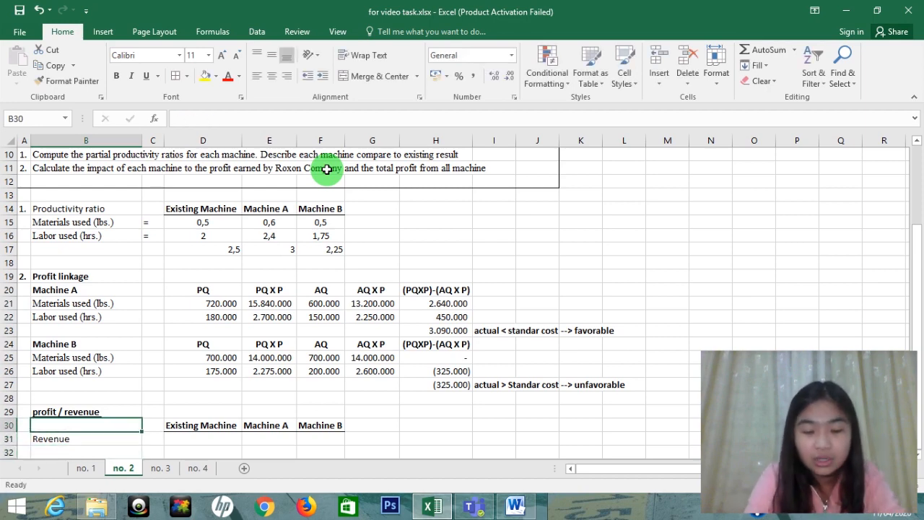
{"action": "type", "text": "100"}
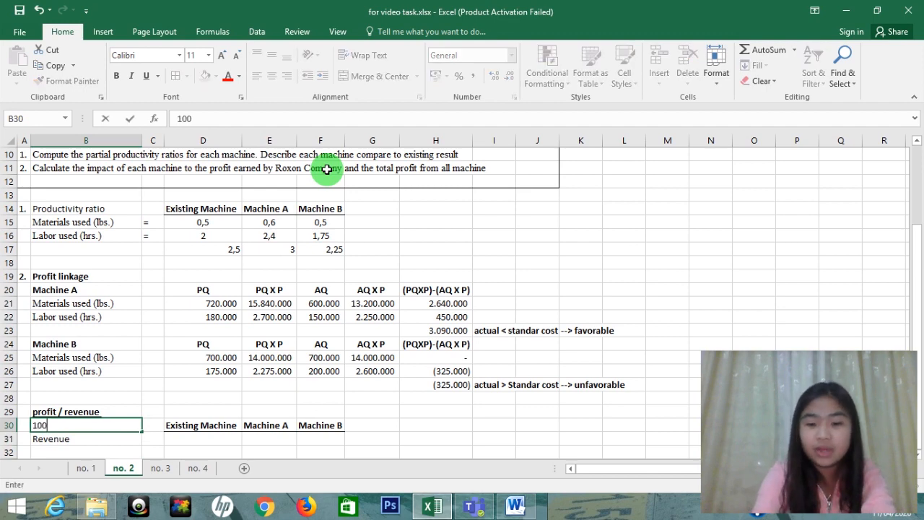
{"action": "key", "text": "Return"}
{"action": "key", "text": "Up"}
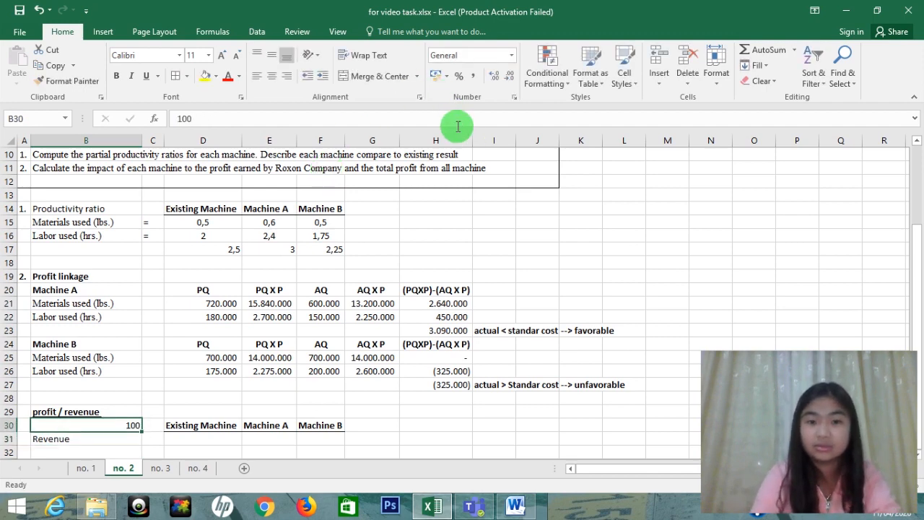
{"action": "left_click", "coordinate": [446, 76]}
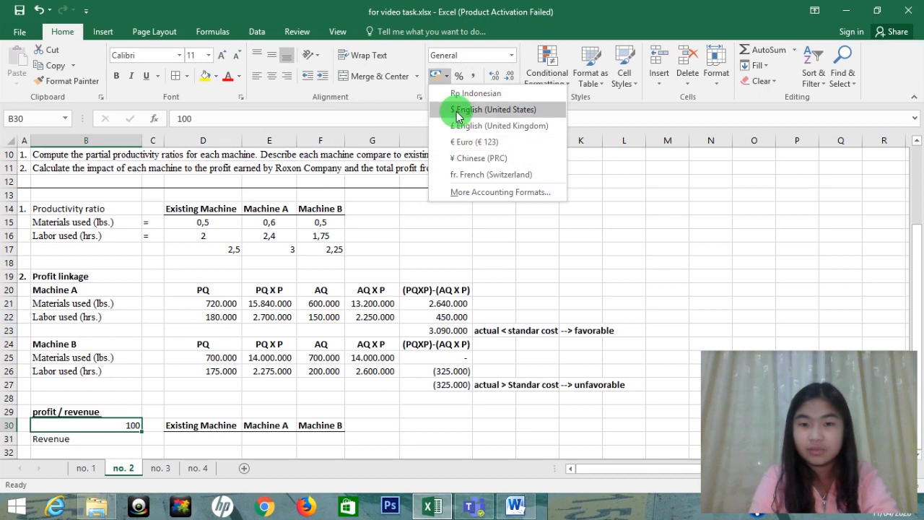
{"action": "left_click", "coordinate": [457, 107]}
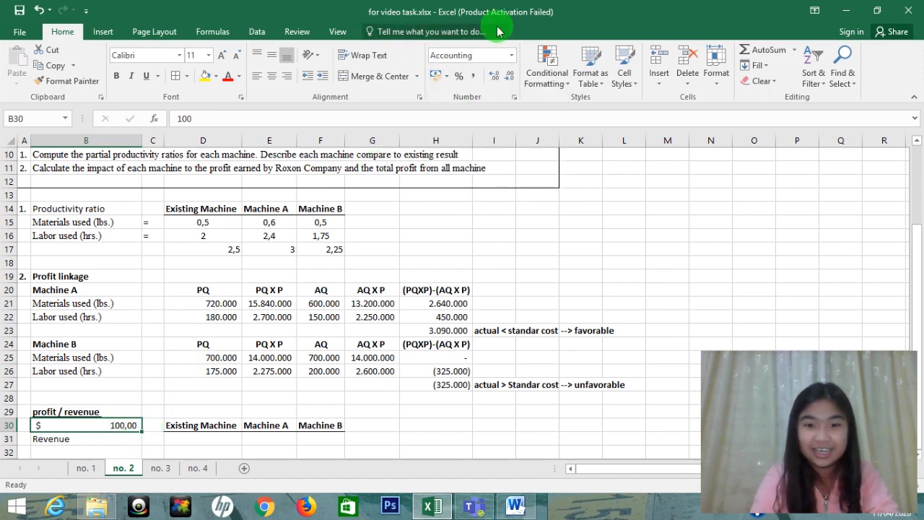
{"action": "left_click", "coordinate": [505, 80]}
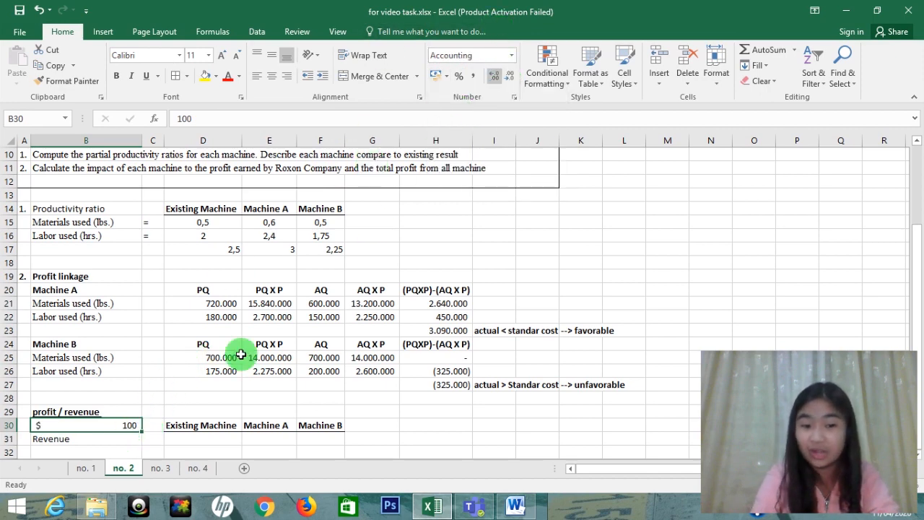
Step: Calculate the Existing Machine revenue in D31 as D3 multiplied by B30, and format it with thousands separators and no decimals
{"action": "left_click", "coordinate": [192, 443]}
{"action": "type", "text": "="}
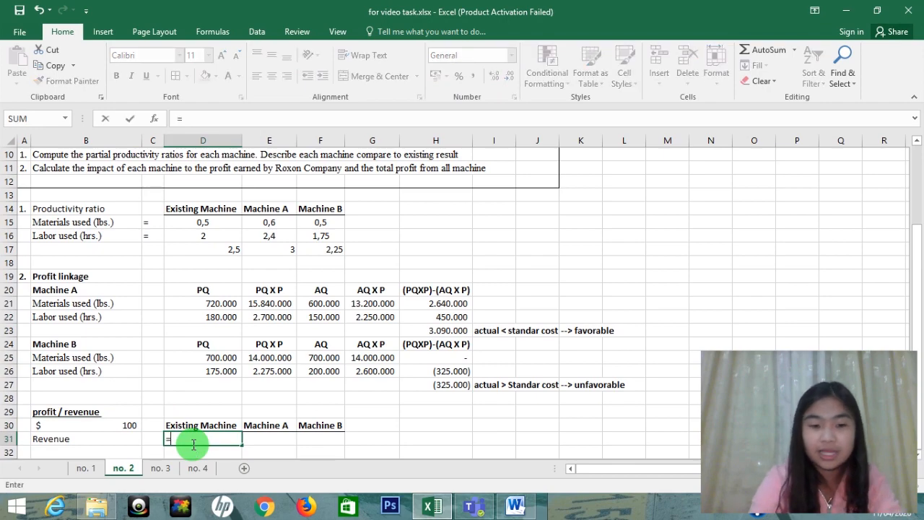
{"action": "key", "text": "Up"}
{"action": "key", "text": "Up"}
{"action": "key", "text": "Up"}
{"action": "key", "text": "Up"}
{"action": "key", "text": "Up"}
{"action": "key", "text": "Up"}
{"action": "key", "text": "Up"}
{"action": "key", "text": "Up"}
{"action": "key", "text": "Up"}
{"action": "key", "text": "Up"}
{"action": "key", "text": "Up"}
{"action": "key", "text": "Up"}
{"action": "key", "text": "Up"}
{"action": "key", "text": "Up"}
{"action": "key", "text": "Up"}
{"action": "key", "text": "Up"}
{"action": "key", "text": "Up"}
{"action": "key", "text": "Up"}
{"action": "key", "text": "Up"}
{"action": "key", "text": "Up"}
{"action": "key", "text": "Up"}
{"action": "key", "text": "Up"}
{"action": "key", "text": "Up"}
{"action": "key", "text": "Up"}
{"action": "key", "text": "Up"}
{"action": "key", "text": "Up"}
{"action": "key", "text": "Up"}
{"action": "key", "text": "Up"}
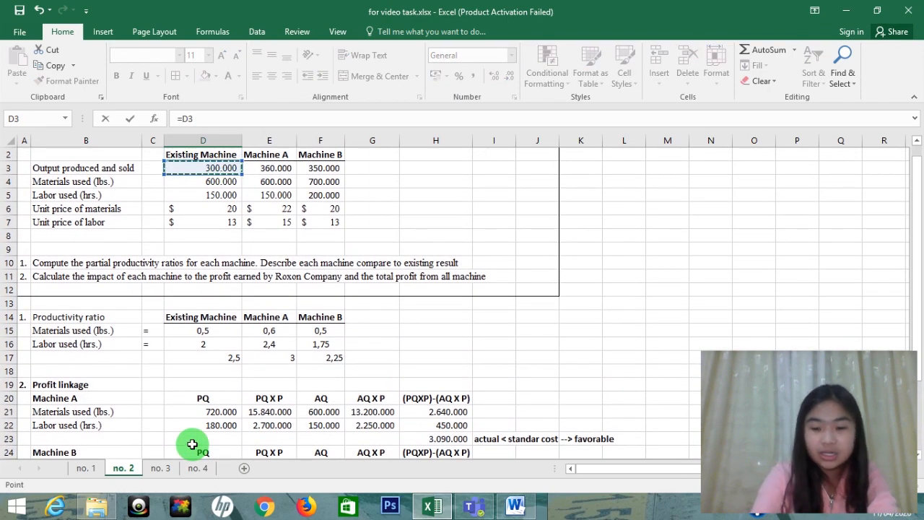
{"action": "type", "text": "*"}
{"action": "key", "text": "Down"}
{"action": "key", "text": "Down"}
{"action": "key", "text": "Left"}
{"action": "key", "text": "Left"}
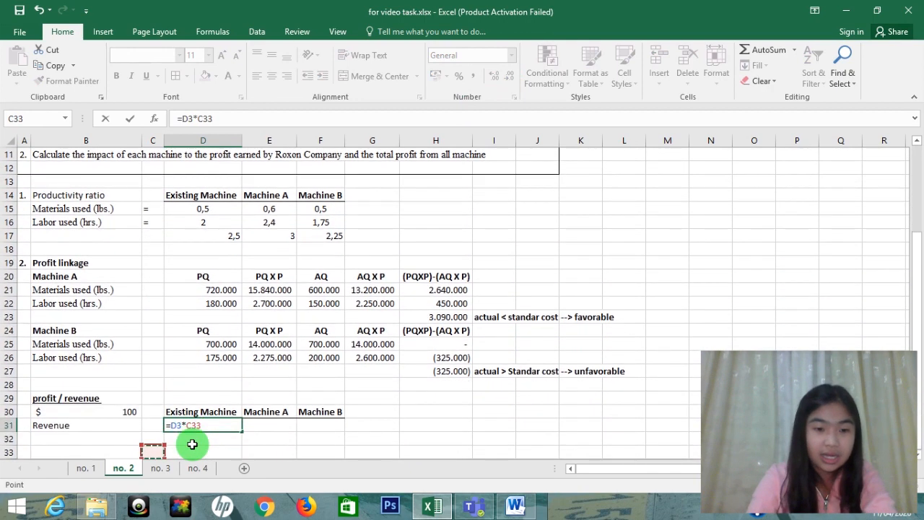
{"action": "key", "text": "Up"}
{"action": "key", "text": "Up"}
{"action": "key", "text": "Up"}
{"action": "key", "text": "Return"}
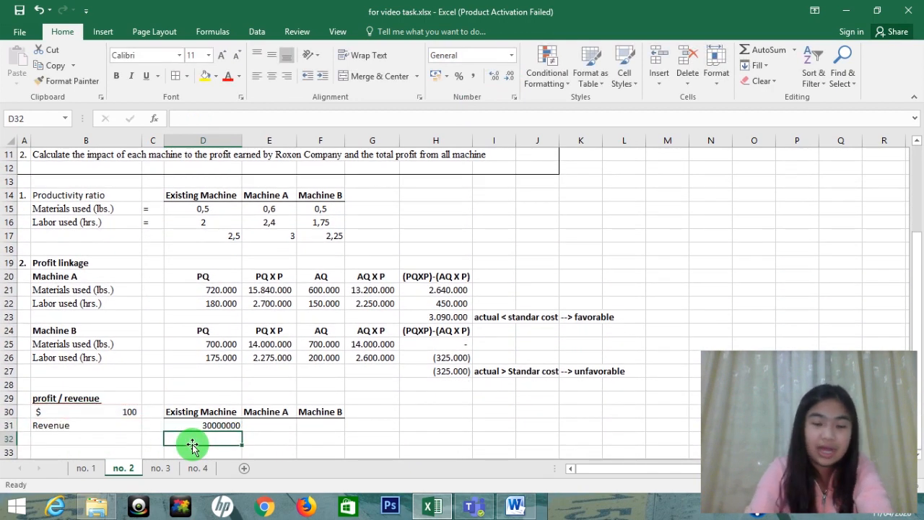
{"action": "key", "text": "Up"}
{"action": "key", "text": "ctrl+shift+1"}
{"action": "key", "text": "Right"}
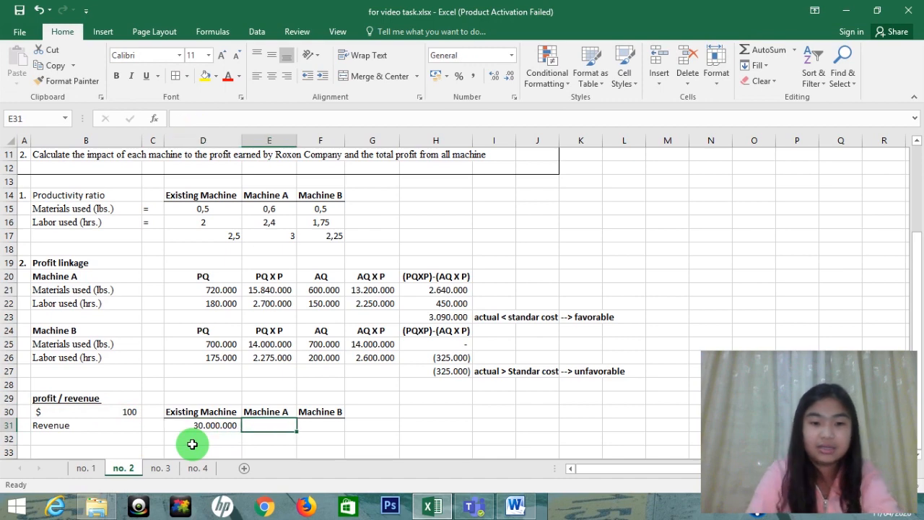
{"action": "type", "text": "="}
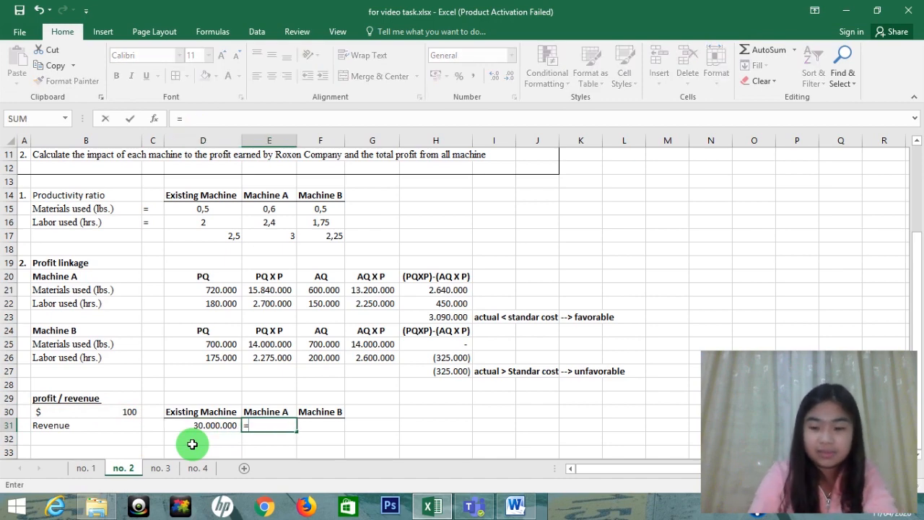
{"action": "key", "text": "Left"}
{"action": "key", "text": "Right"}
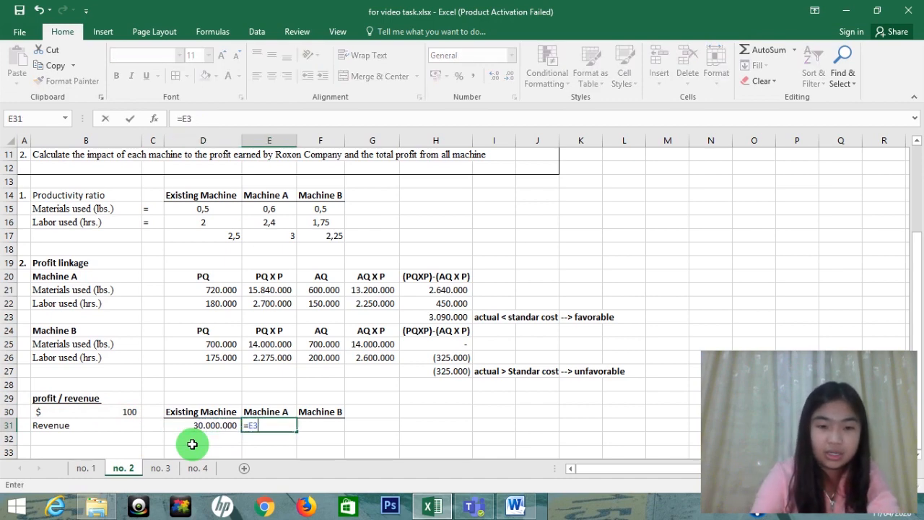
{"action": "key", "text": "Left"}
{"action": "key", "text": "Right"}
{"action": "key", "text": "BackSpace"}
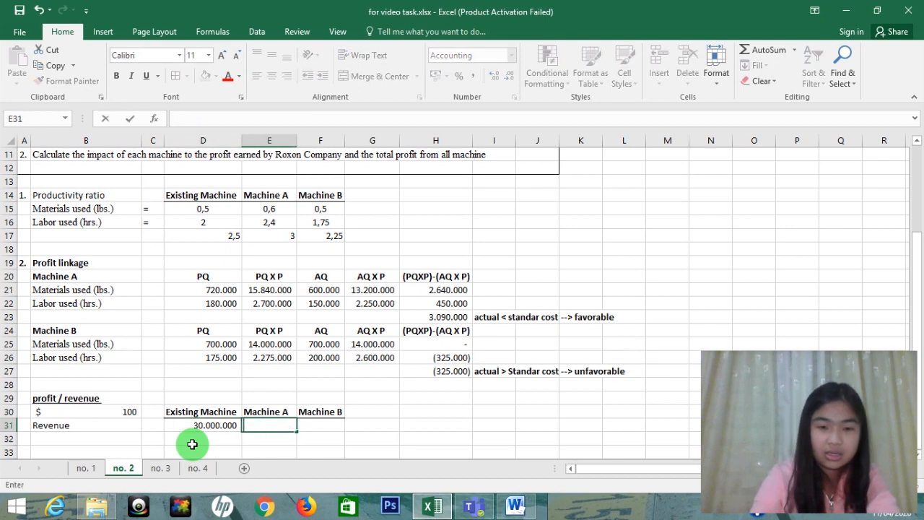
Step: Make the B30 reference absolute in the D31 revenue formula, giving =D3*$B$30
{"action": "key", "text": "Left"}
{"action": "key", "text": "F2"}
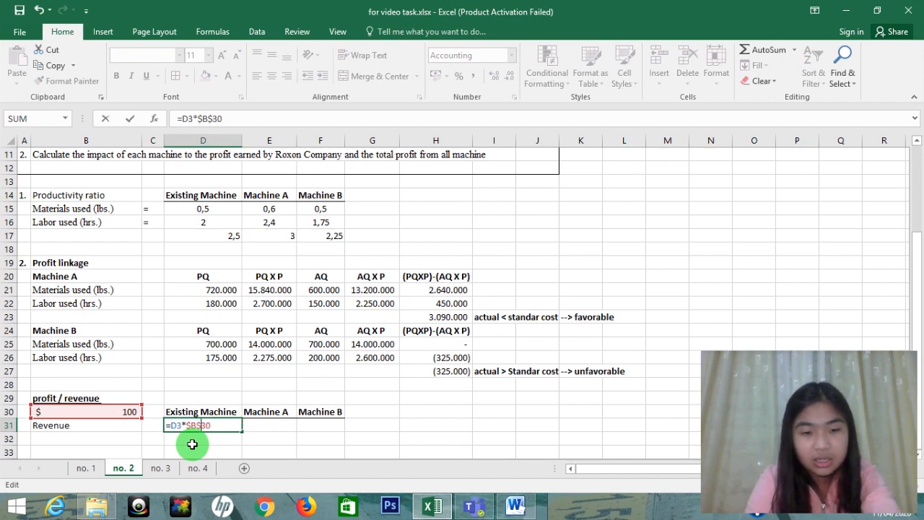
{"action": "key", "text": "Return"}
Step: Copy the revenue formula from D31 to E31:F31 for Machines A and B, and autofit the width of column F
{"action": "key", "text": "Up"}
{"action": "key", "text": "ctrl+c"}
{"action": "key", "text": "Right"}
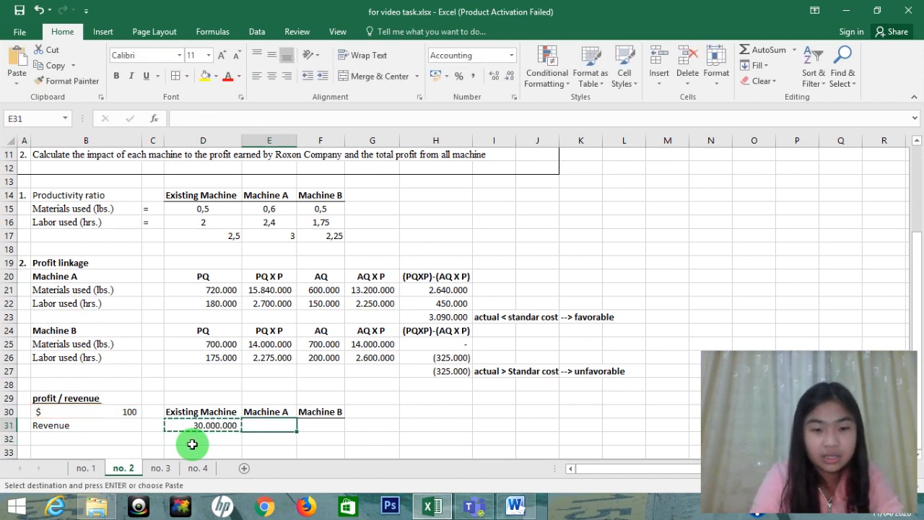
{"action": "key", "text": "shift+Right"}
{"action": "key", "text": "ctrl+v"}
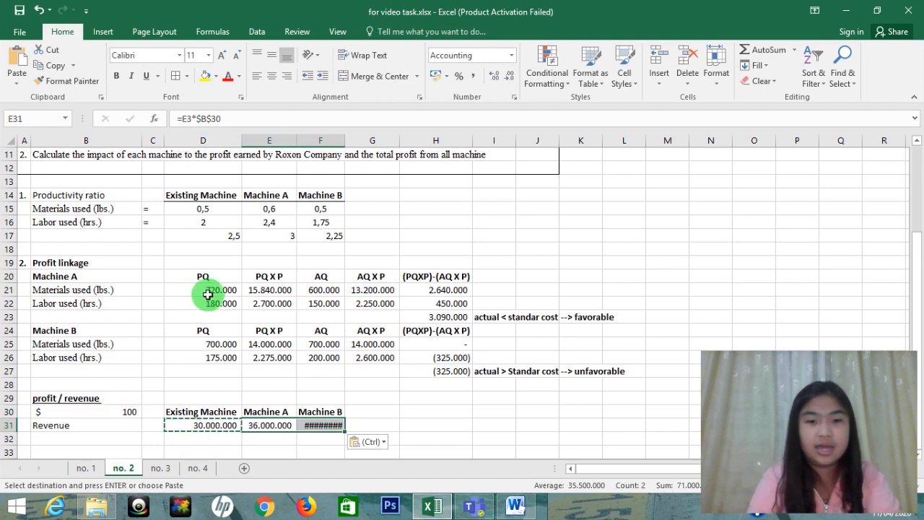
{"action": "double_click", "coordinate": [345, 140]}
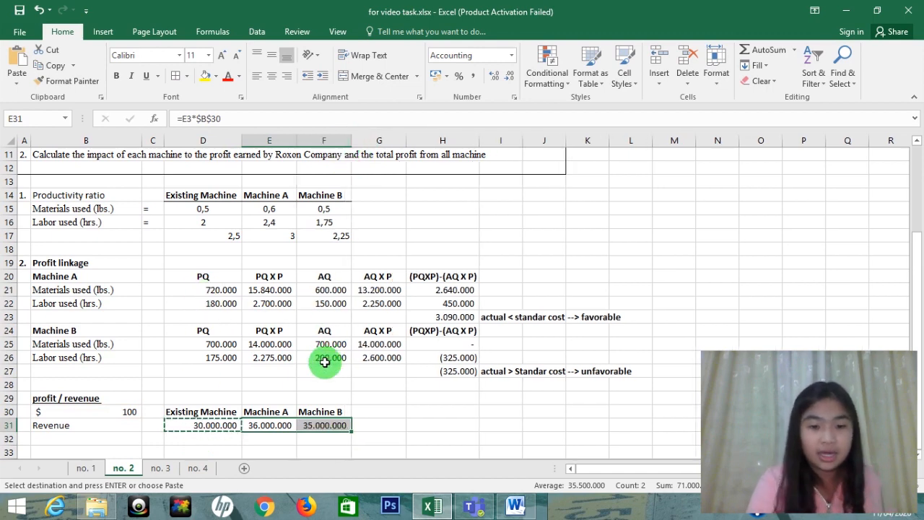
Step: Enter the row label "cost" in B32 below Revenue
{"action": "left_click", "coordinate": [324, 390]}
{"action": "left_click", "coordinate": [332, 374]}
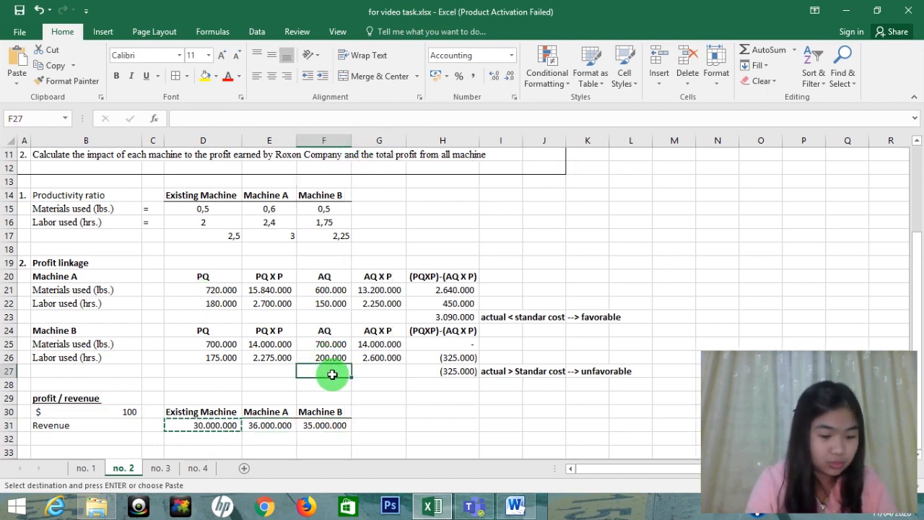
{"action": "key", "text": "Left"}
{"action": "key", "text": "Left"}
{"action": "key", "text": "Left"}
{"action": "key", "text": "Left"}
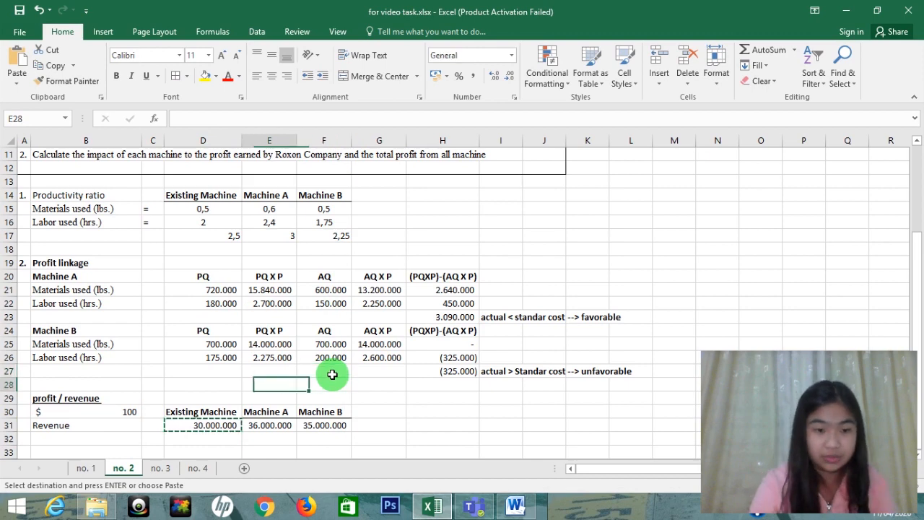
{"action": "key", "text": "Down"}
{"action": "key", "text": "Down"}
{"action": "key", "text": "Down"}
{"action": "key", "text": "Down"}
{"action": "key", "text": "Down"}
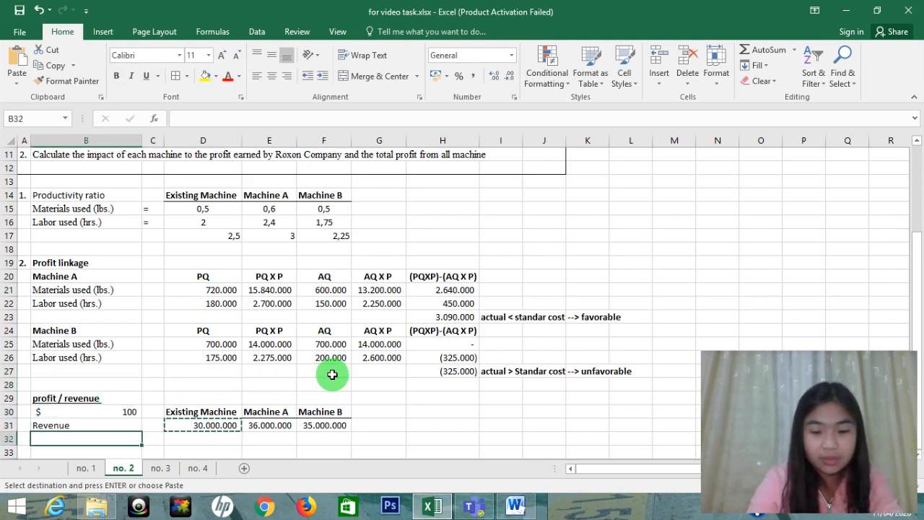
{"action": "type", "text": "cos"}
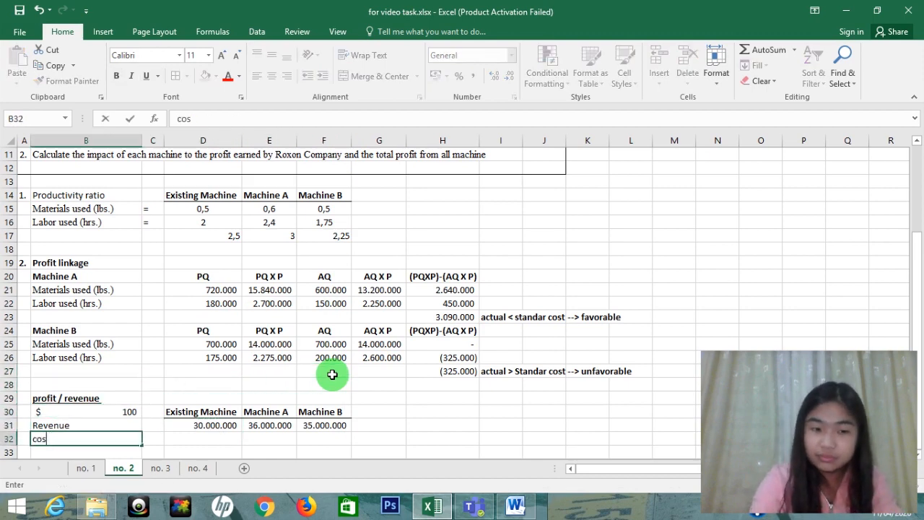
{"action": "type", "text": "t"}
{"action": "key", "text": "Return"}
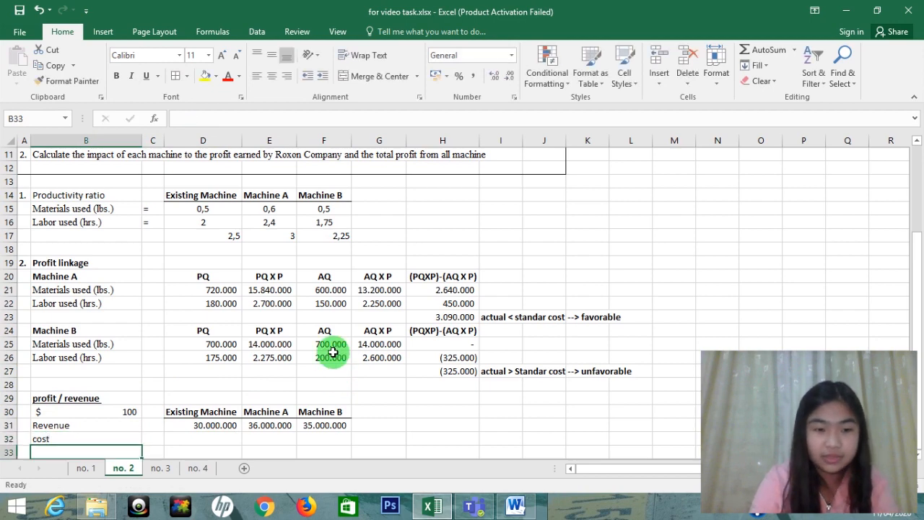
{"action": "left_click", "coordinate": [67, 435]}
{"action": "double_click", "coordinate": [74, 438]}
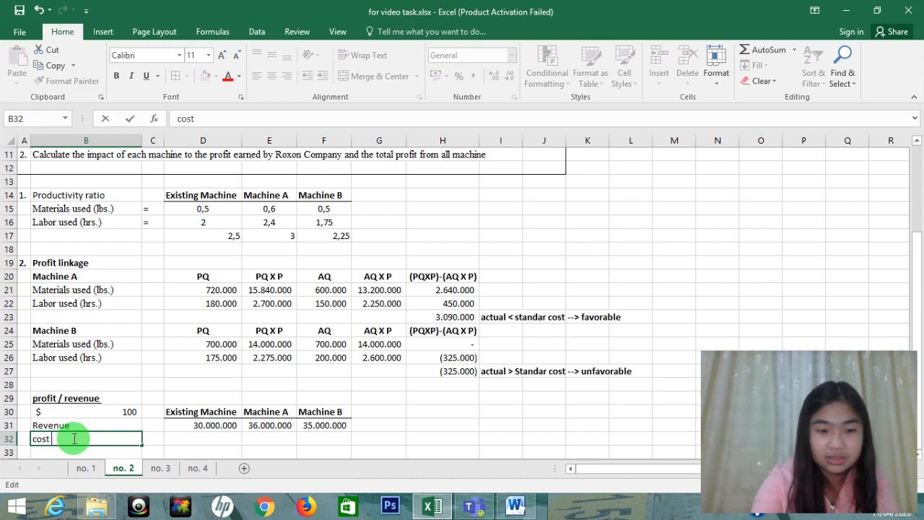
{"action": "key", "text": "Return"}
Step: Enter the row labels "material" in B33 and "labor" in B34 below cost
{"action": "type", "text": "materia"}
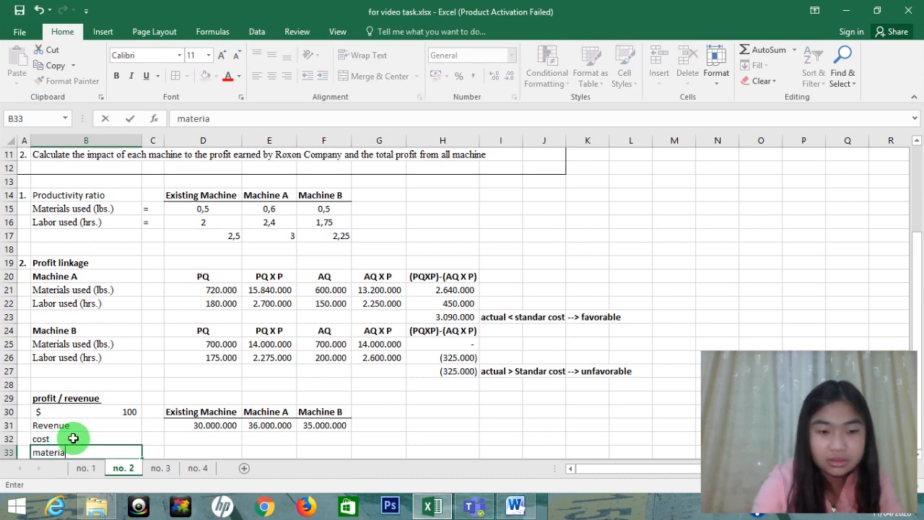
{"action": "key", "text": "Return"}
{"action": "left_click", "coordinate": [73, 438]}
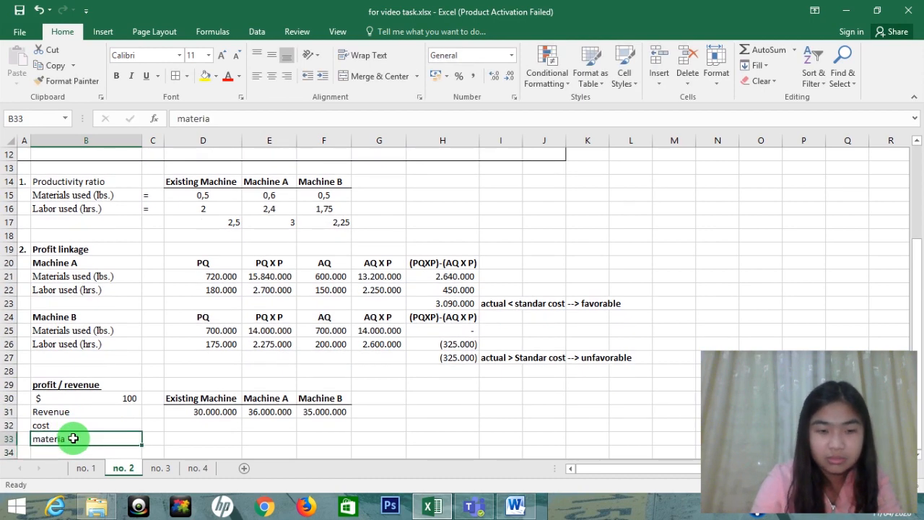
{"action": "double_click", "coordinate": [73, 439]}
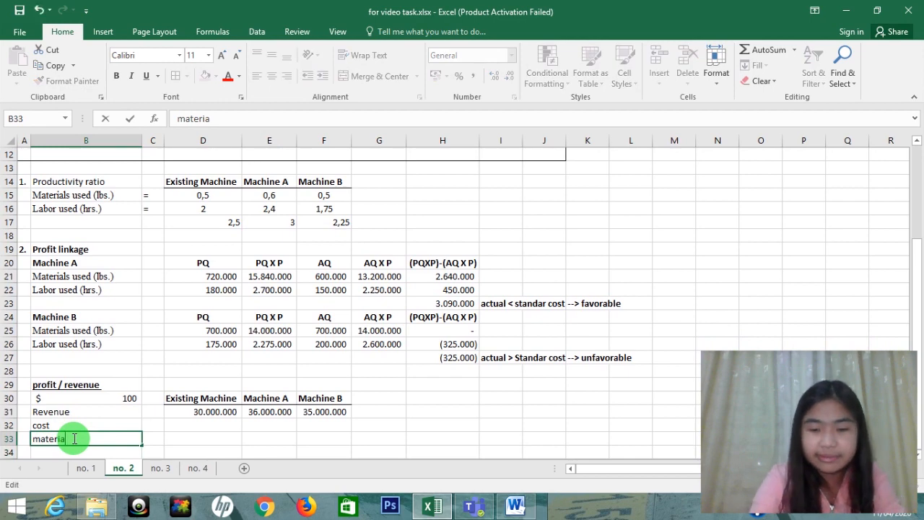
{"action": "key", "text": "Return"}
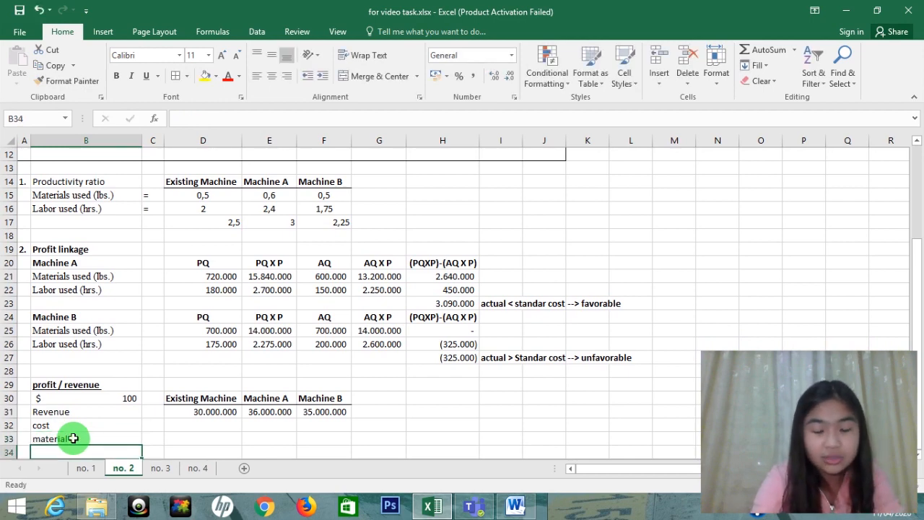
{"action": "type", "text": "labor"}
{"action": "key", "text": "Return"}
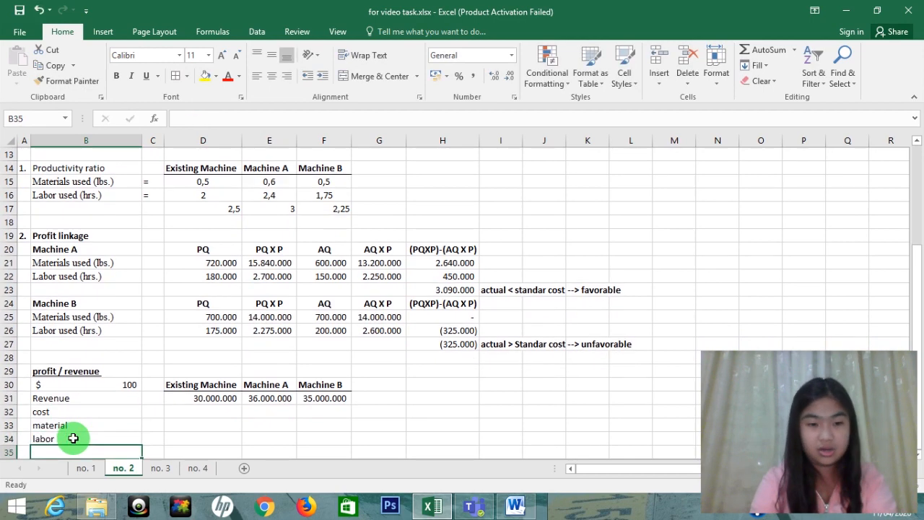
Step: Calculate the Existing Machine material cost in D33 as materials used times unit price of materials, =D4*D6
{"action": "key", "text": "Up"}
{"action": "key", "text": "Up"}
{"action": "key", "text": "Right"}
{"action": "key", "text": "Right"}
{"action": "type", "text": "="}
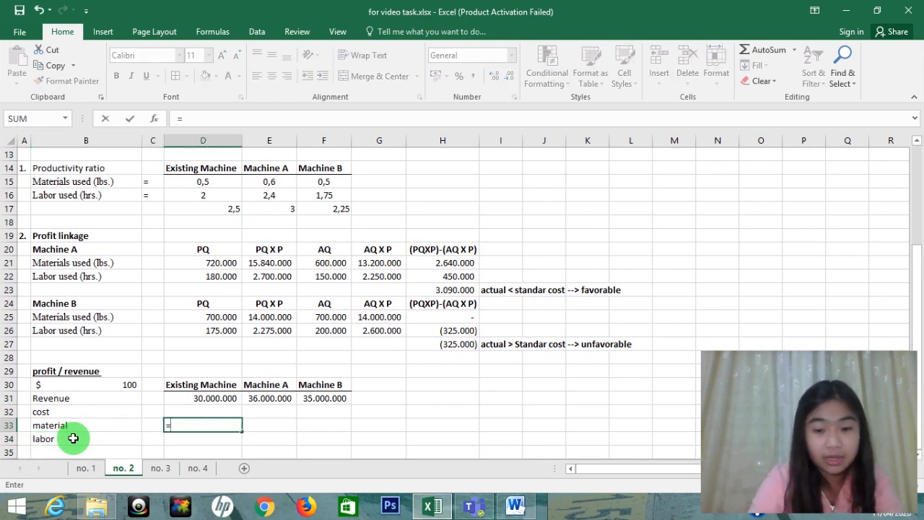
{"action": "key", "text": "Up"}
{"action": "key", "text": "Up"}
{"action": "key", "text": "Up"}
{"action": "key", "text": "Up"}
{"action": "key", "text": "Up"}
{"action": "key", "text": "Up"}
{"action": "key", "text": "Up"}
{"action": "key", "text": "Up"}
{"action": "key", "text": "Up"}
{"action": "key", "text": "Up"}
{"action": "key", "text": "Up"}
{"action": "key", "text": "Up"}
{"action": "key", "text": "Up"}
{"action": "key", "text": "Up"}
{"action": "key", "text": "Up"}
{"action": "key", "text": "Up"}
{"action": "key", "text": "Up"}
{"action": "key", "text": "Up"}
{"action": "key", "text": "Up"}
{"action": "key", "text": "Up"}
{"action": "key", "text": "Up"}
{"action": "key", "text": "Up"}
{"action": "key", "text": "Up"}
{"action": "key", "text": "Up"}
{"action": "key", "text": "Up"}
{"action": "key", "text": "Up"}
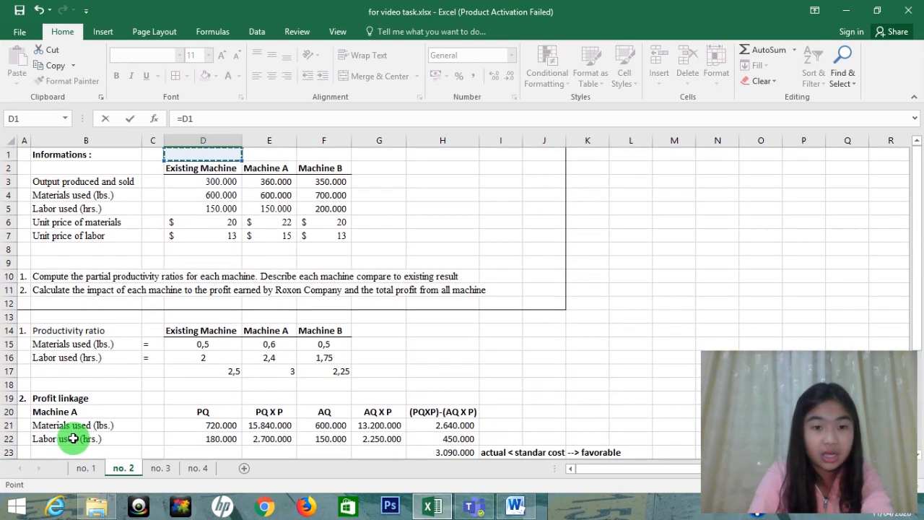
{"action": "key", "text": "Down"}
{"action": "key", "text": "Down"}
{"action": "key", "text": "Down"}
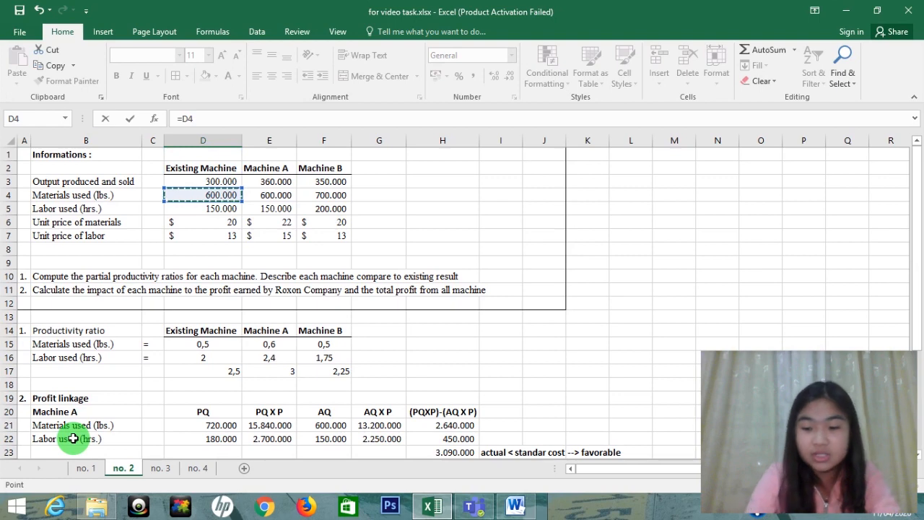
{"action": "type", "text": "*"}
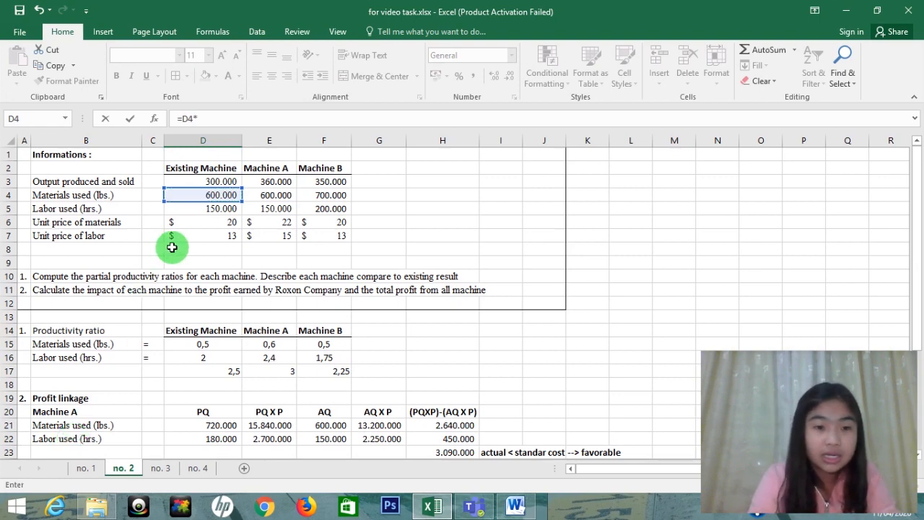
{"action": "left_click", "coordinate": [192, 225]}
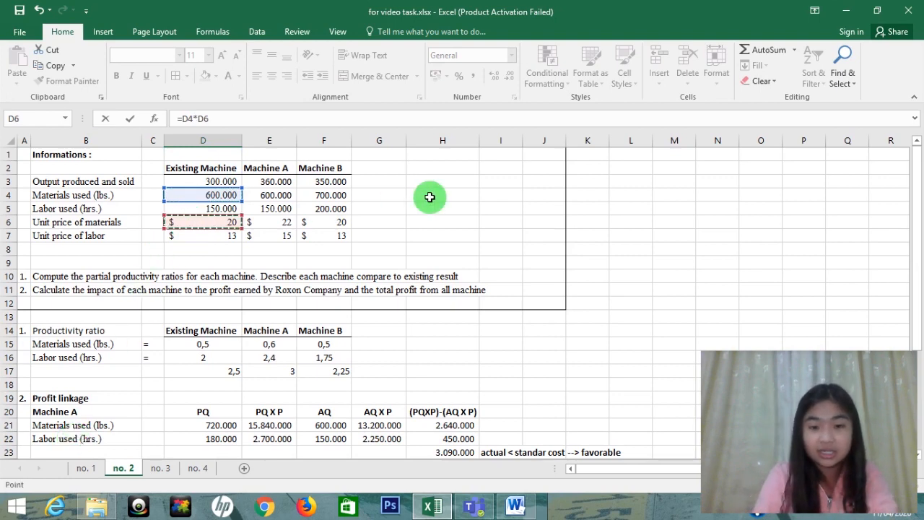
{"action": "key", "text": "Return"}
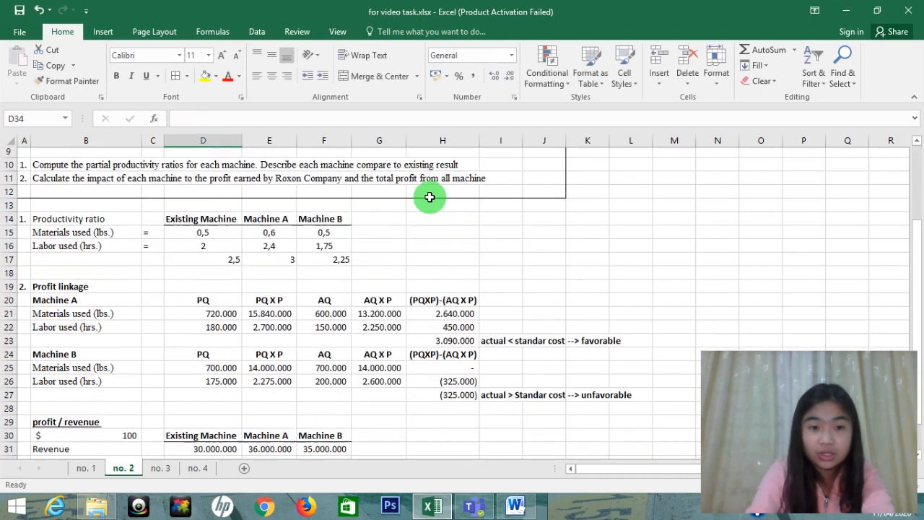
Step: Copy the material cost formula from D33 to D34 for the Existing Machine labor cost
{"action": "key", "text": "Up"}
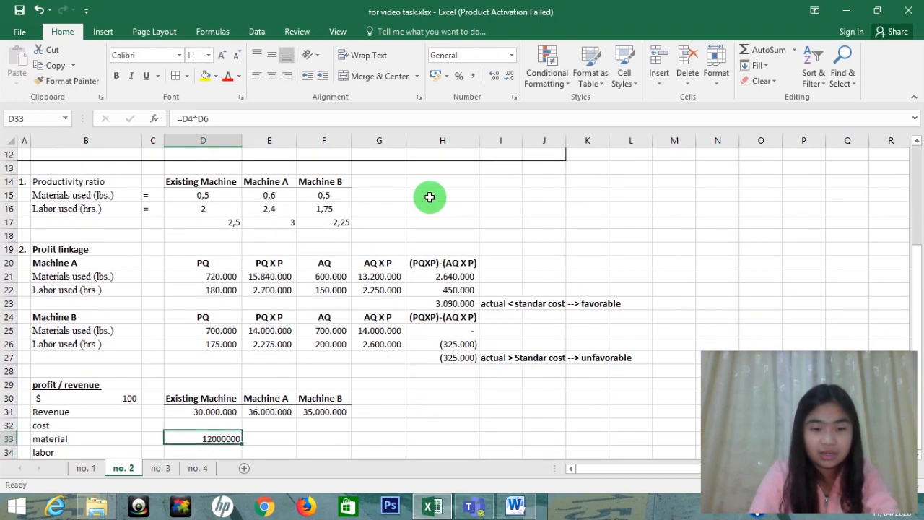
{"action": "key", "text": "ctrl+c"}
{"action": "key", "text": "Down"}
{"action": "key", "text": "ctrl+v"}
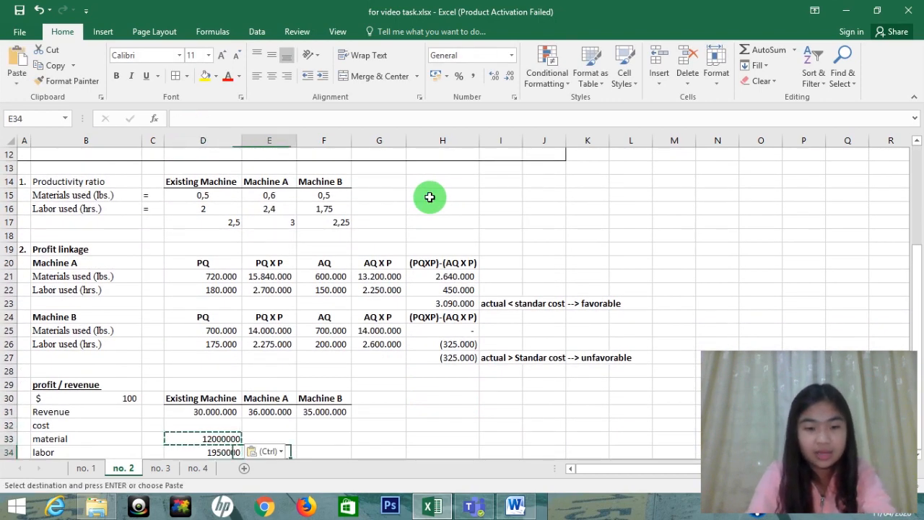
Step: Copy the material and labor cost formulas across to E33:F34 for Machines A and B
{"action": "key", "text": "Up"}
{"action": "key", "text": "shift+Down"}
{"action": "key", "text": "Right"}
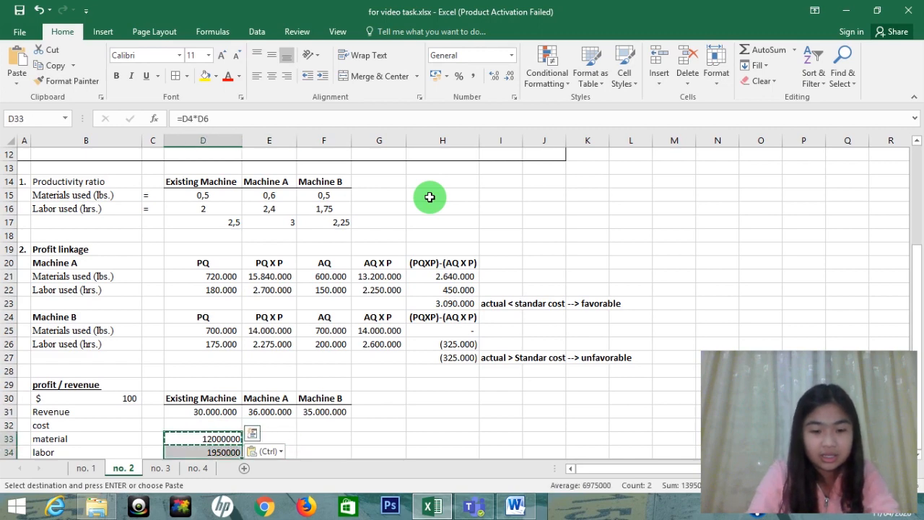
{"action": "key", "text": "shift+Down"}
{"action": "key", "text": "shift+Right"}
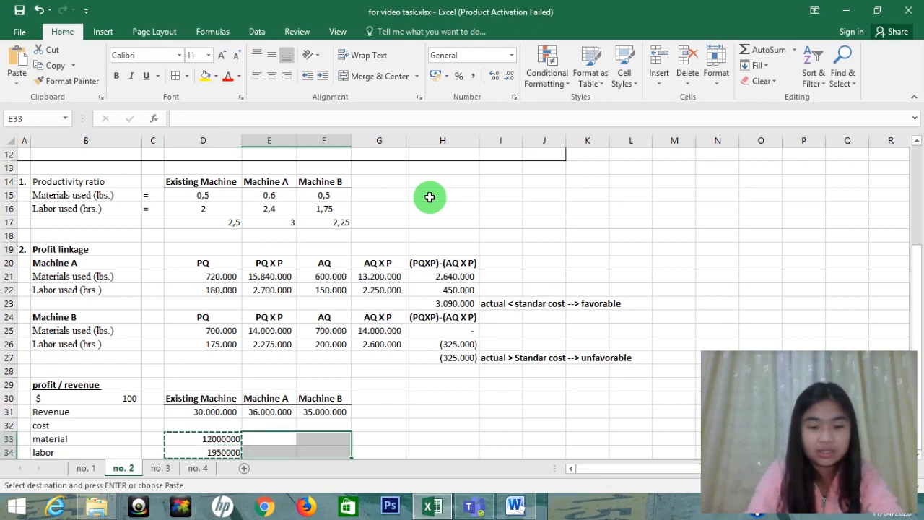
{"action": "key", "text": "ctrl+v"}
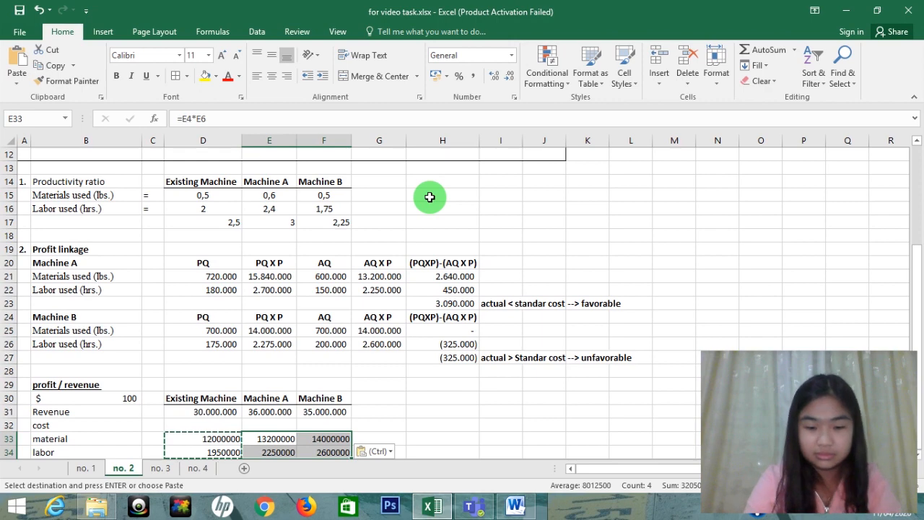
Step: Format the material and labor costs in D33:F34 with thousands separators and no decimals
{"action": "key", "text": "ctrl+shift+1"}
{"action": "key", "text": "Left"}
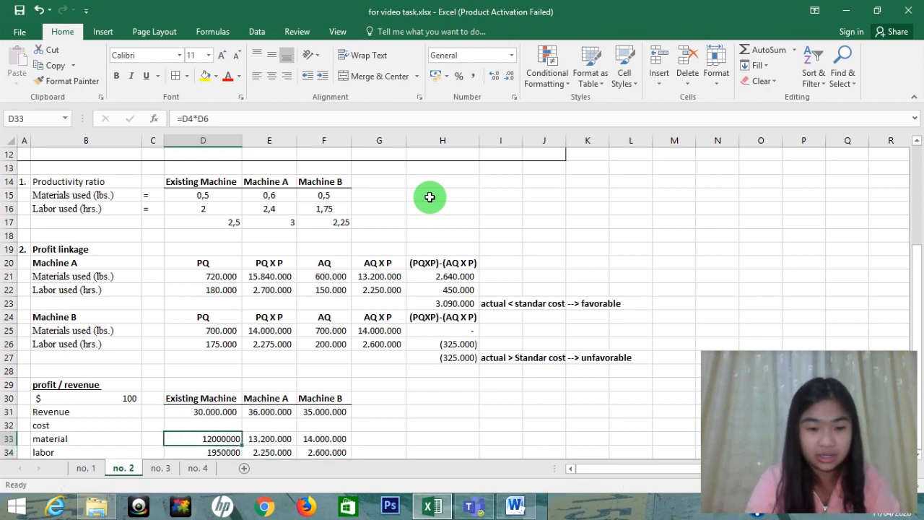
{"action": "key", "text": "shift+Down"}
{"action": "key", "text": "ctrl+shift+1"}
{"action": "key", "text": "BackSpace"}
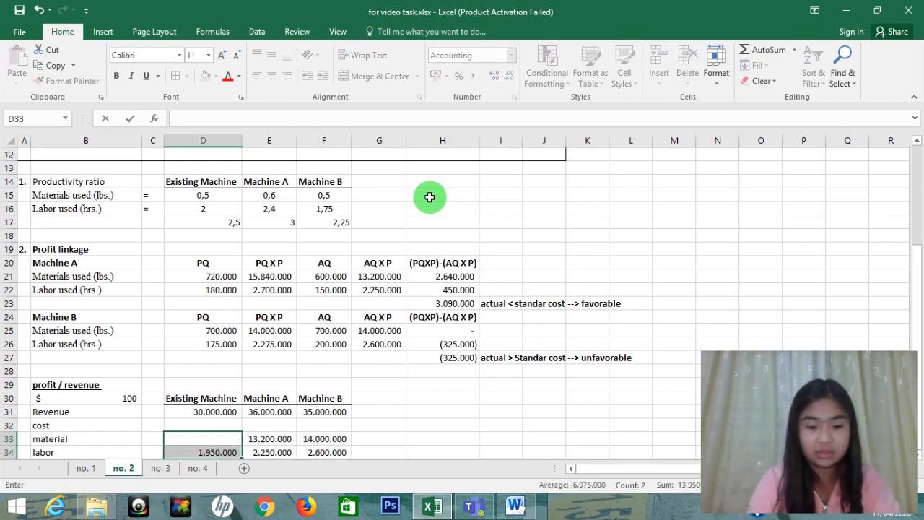
{"action": "key", "text": "ctrl+z"}
{"action": "key", "text": "Return"}
{"action": "key", "text": "Up"}
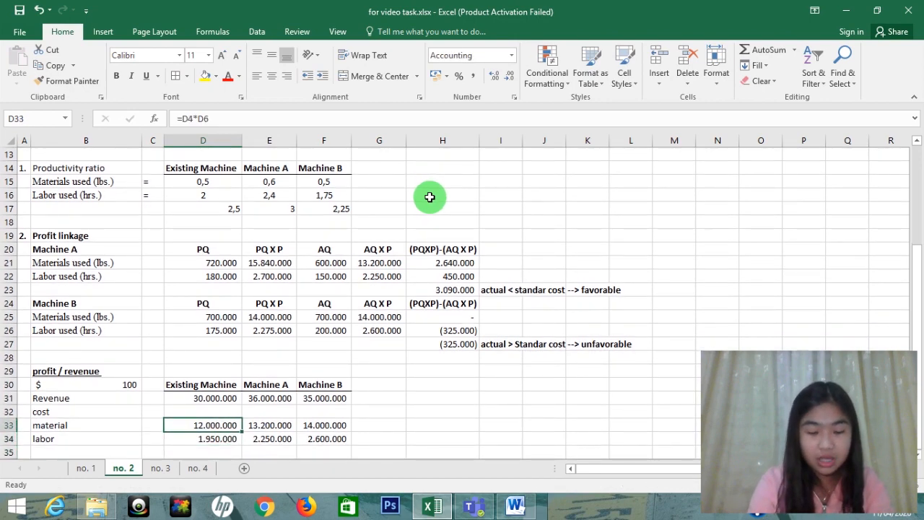
{"action": "key", "text": "shift+Down"}
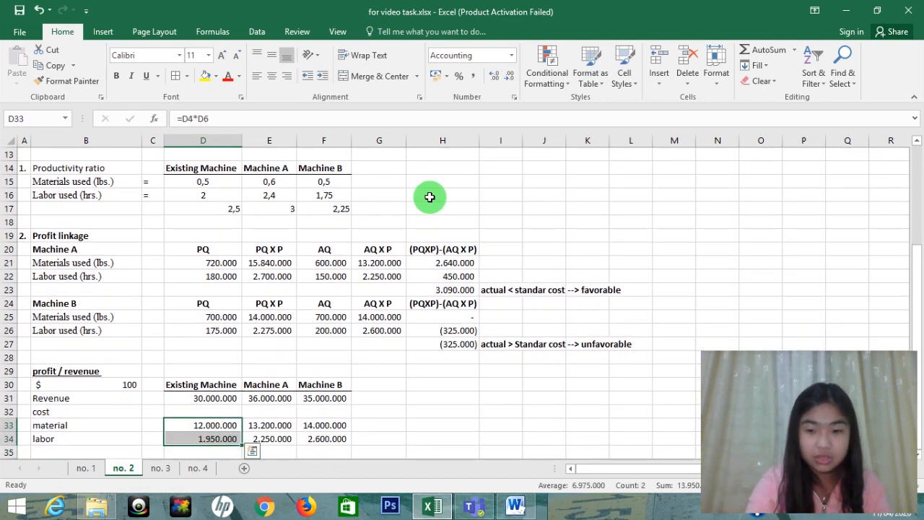
{"action": "key", "text": "Right"}
{"action": "key", "text": "shift+Down"}
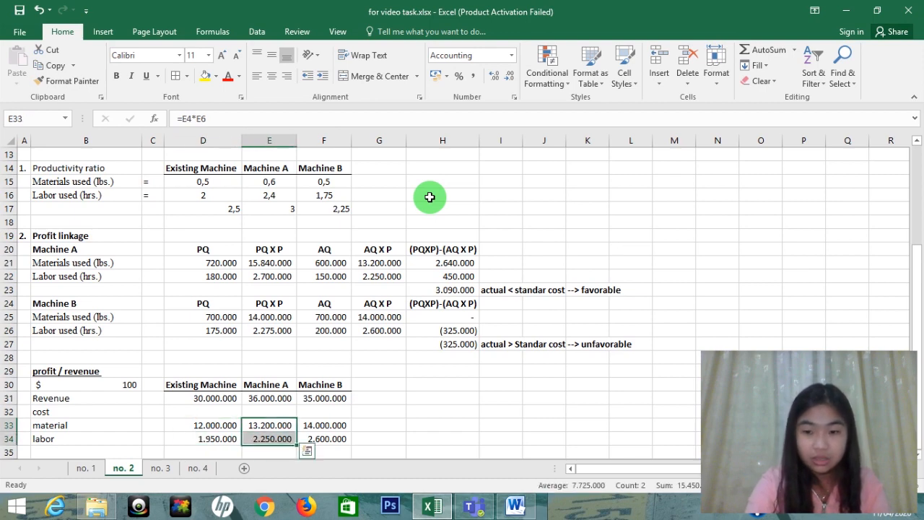
{"action": "key", "text": "Right"}
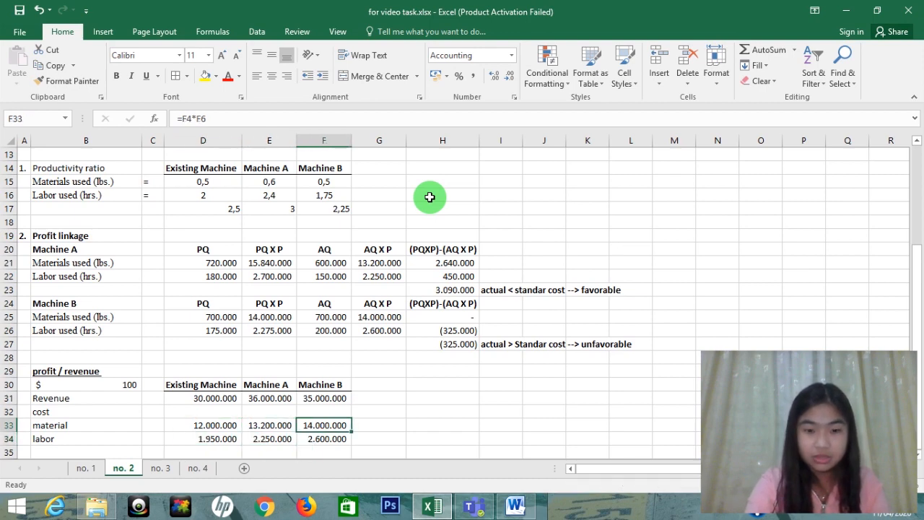
{"action": "key", "text": "shift+Down"}
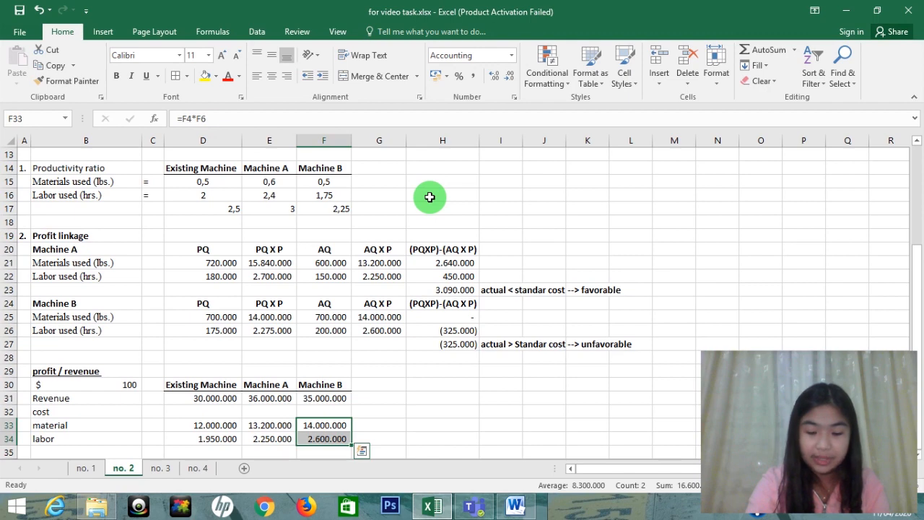
Step: Add a bottom border under the labor costs in D34:F34
{"action": "key", "text": "Down"}
{"action": "key", "text": "Left"}
{"action": "key", "text": "Left"}
{"action": "key", "text": "shift+Right"}
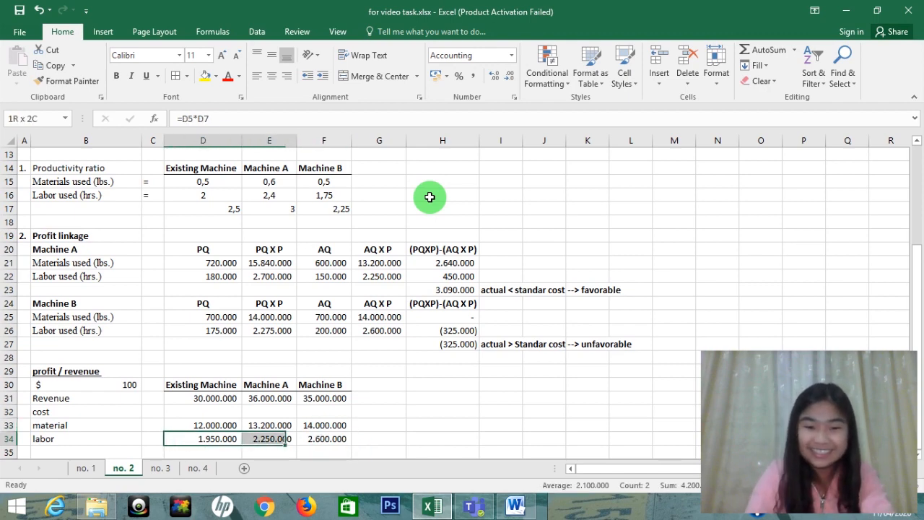
{"action": "key", "text": "shift+Right"}
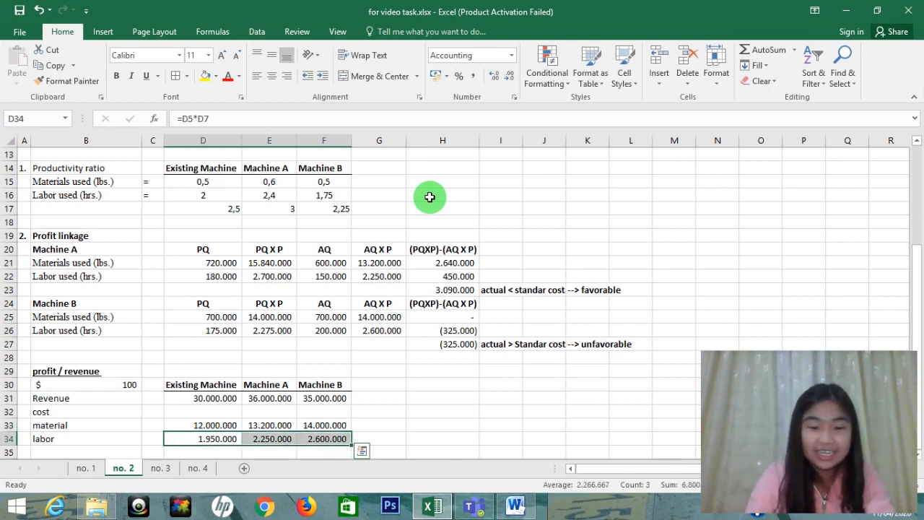
{"action": "left_click", "coordinate": [185, 76]}
{"action": "left_click", "coordinate": [191, 123]}
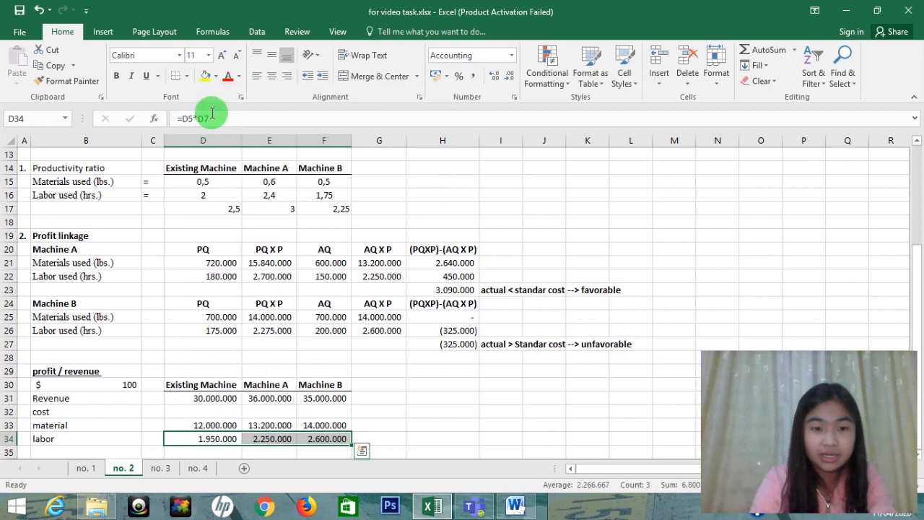
Step: Calculate the Existing Machine profit in D35 as revenue minus material and labor costs, =D31-(D33+D34)
{"action": "key", "text": "Up"}
{"action": "key", "text": "Up"}
{"action": "key", "text": "Up"}
{"action": "key", "text": "Up"}
{"action": "key", "text": "Down"}
{"action": "key", "text": "Down"}
{"action": "key", "text": "Down"}
{"action": "key", "text": "Down"}
{"action": "key", "text": "Down"}
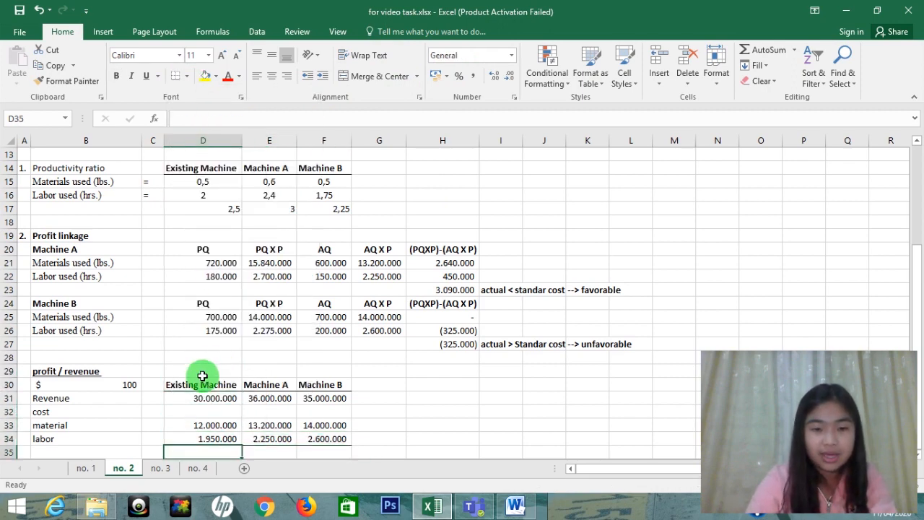
{"action": "type", "text": "="}
{"action": "key", "text": "Up"}
{"action": "key", "text": "Up"}
{"action": "key", "text": "Up"}
{"action": "key", "text": "Up"}
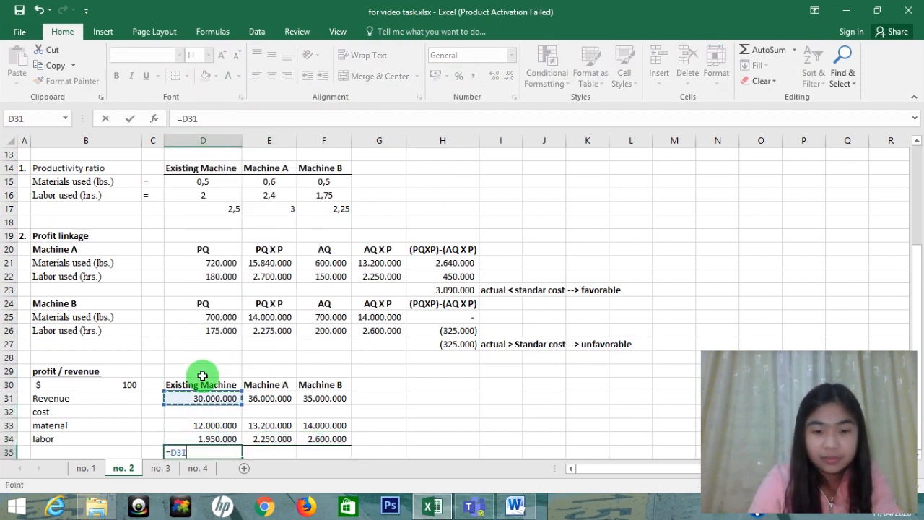
{"action": "type", "text": "-"}
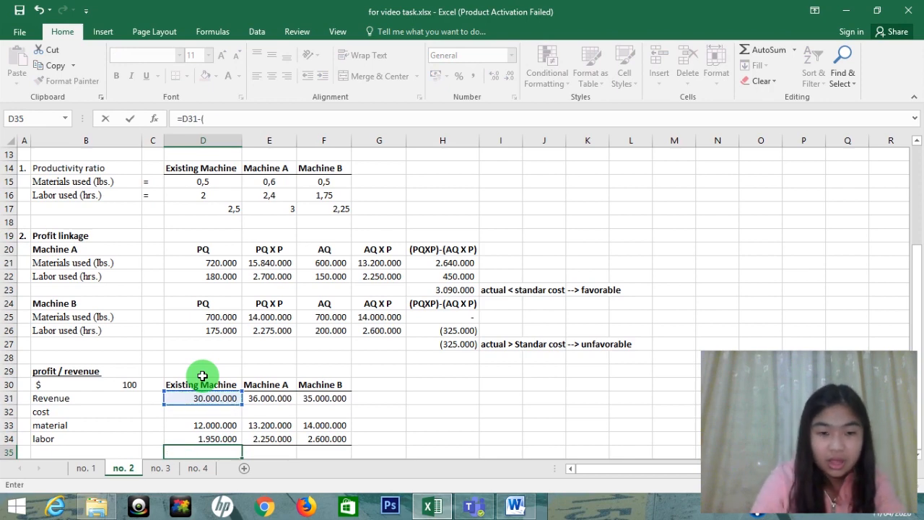
{"action": "type", "text": "("}
{"action": "key", "text": "Down"}
{"action": "key", "text": "Up"}
{"action": "key", "text": "Up"}
{"action": "key", "text": "Up"}
{"action": "type", "text": "+"}
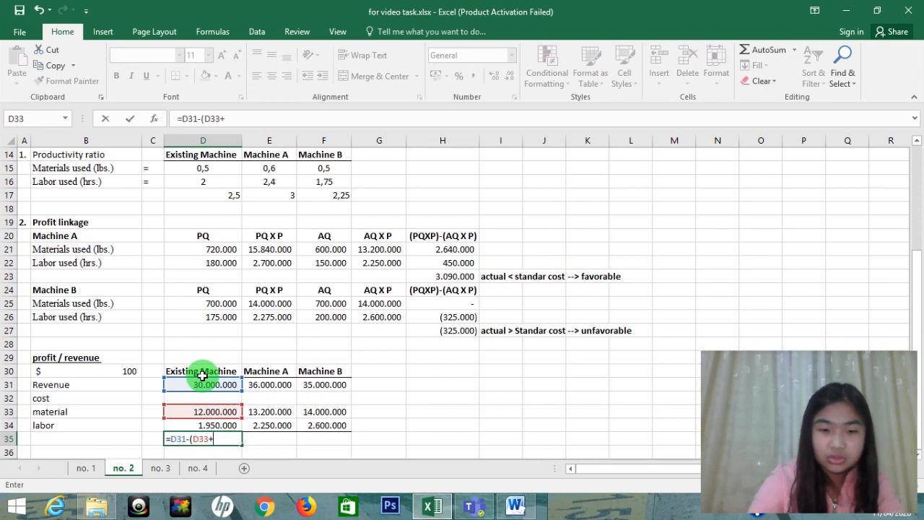
{"action": "key", "text": "Up"}
{"action": "type", "text": ")"}
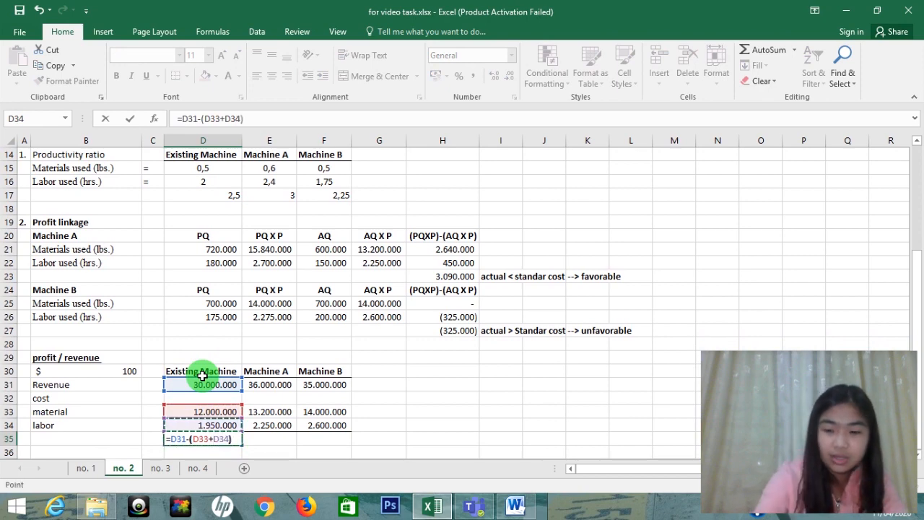
{"action": "key", "text": "Return"}
Step: Copy the profit formula from D35 to E35:F35 for Machines A and B
{"action": "key", "text": "Up"}
{"action": "key", "text": "ctrl+c"}
{"action": "key", "text": "Right"}
{"action": "key", "text": "shift+Right"}
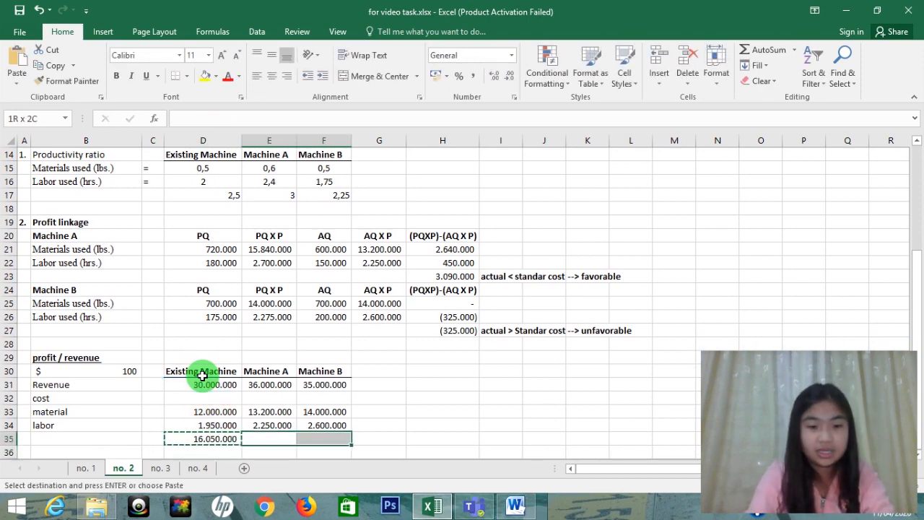
{"action": "key", "text": "ctrl+v"}
Step: Label the profit row in B35 as "profit" and make the label bold
{"action": "key", "text": "Down"}
{"action": "key", "text": "Down"}
{"action": "key", "text": "Left"}
{"action": "key", "text": "Left"}
{"action": "key", "text": "Left"}
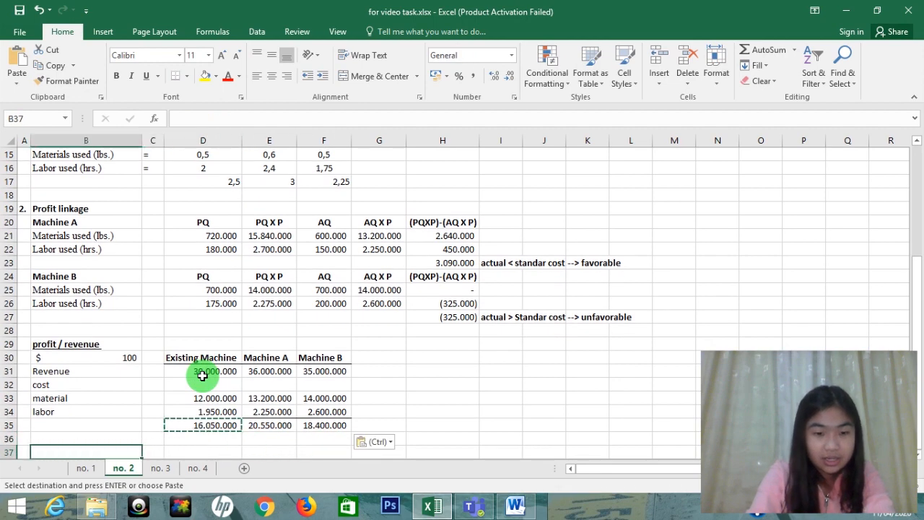
{"action": "key", "text": "Up"}
{"action": "key", "text": "Up"}
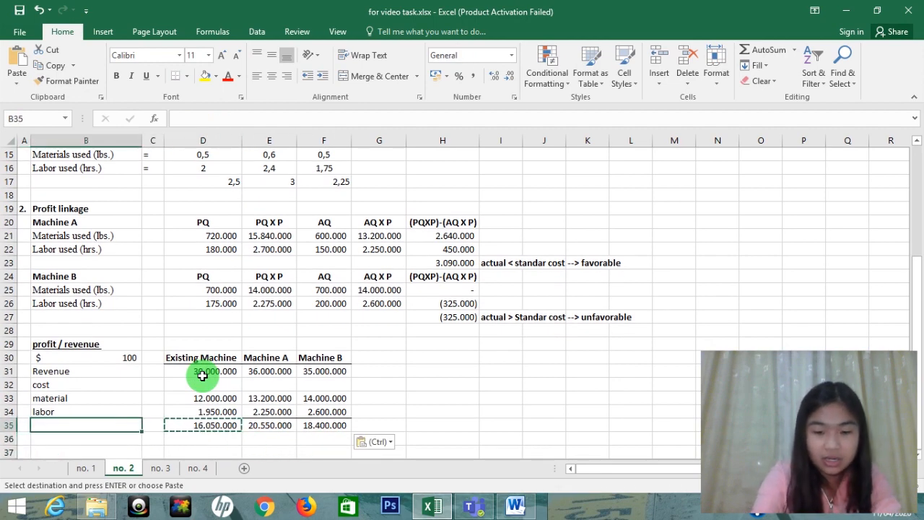
{"action": "type", "text": "profi"}
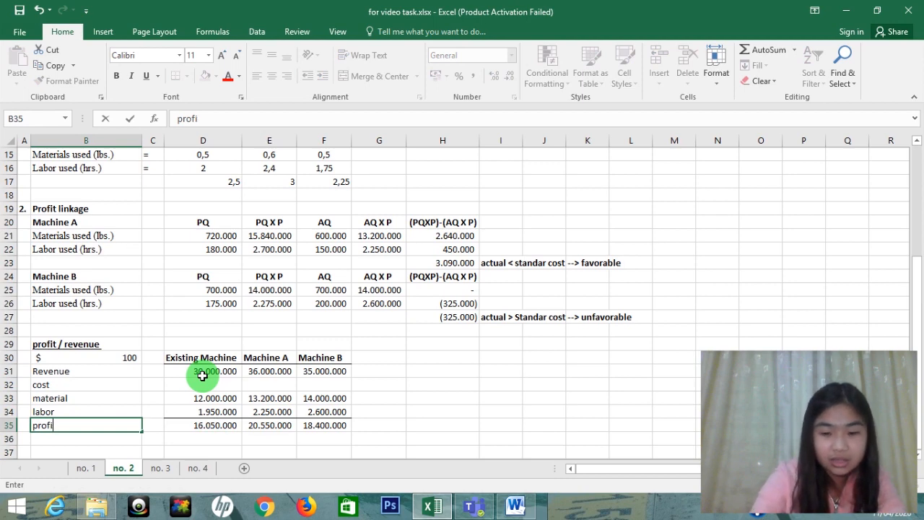
{"action": "type", "text": "t"}
{"action": "key", "text": "ctrl+Return"}
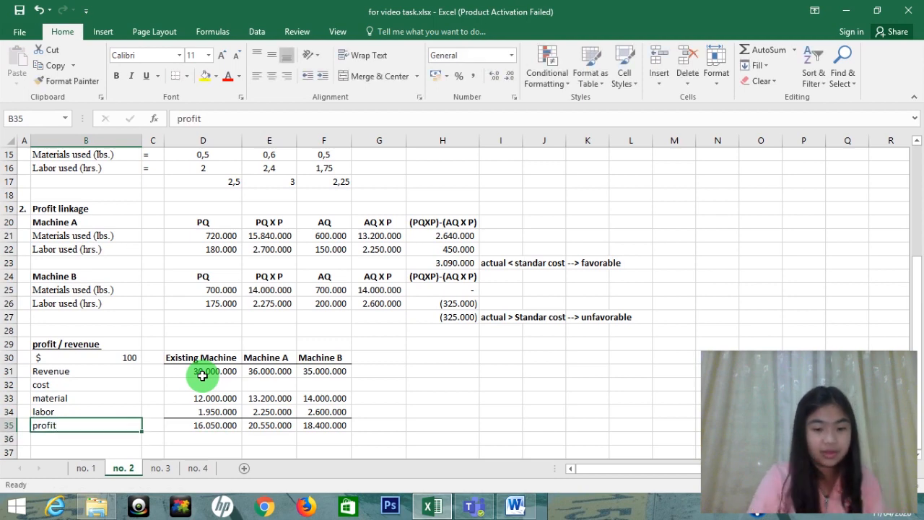
{"action": "key", "text": "ctrl+b"}
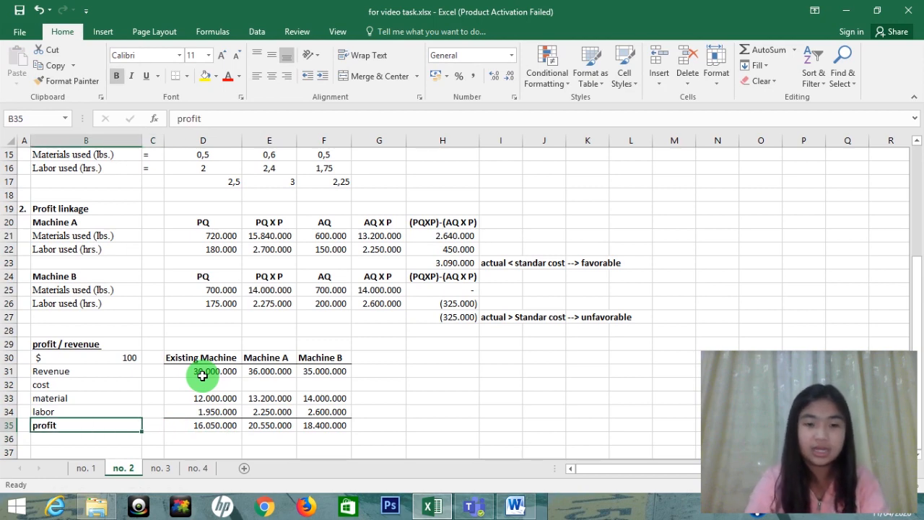
Step: Review the profit formulas for the Existing Machine, Machine A and Machine B in D35:F35
{"action": "key", "text": "Right"}
{"action": "key", "text": "Right"}
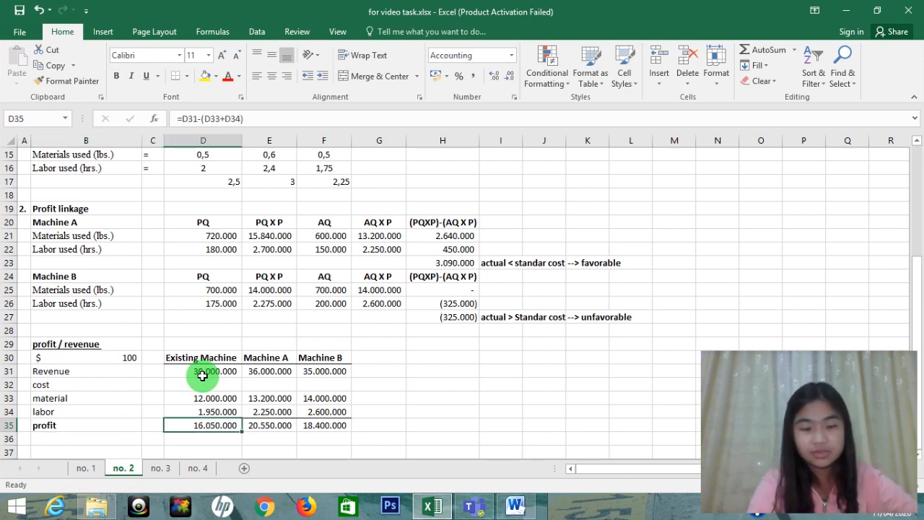
{"action": "key", "text": "Right"}
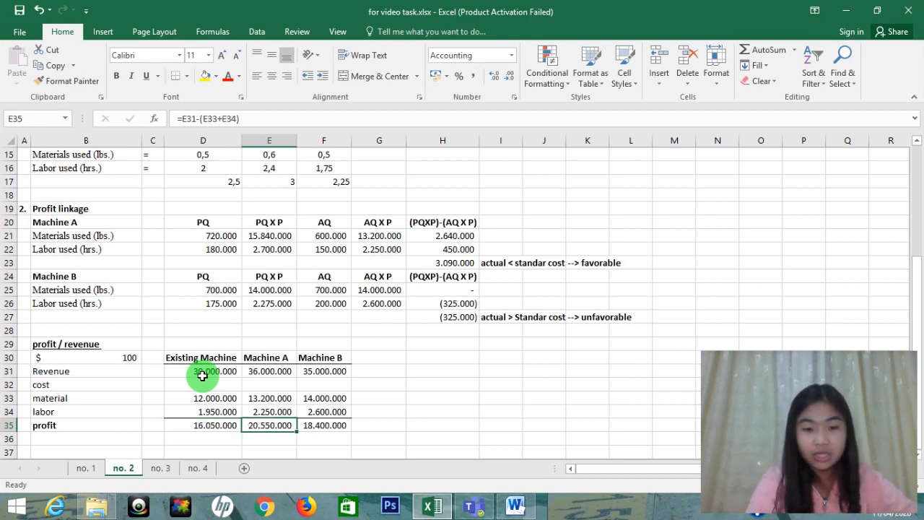
{"action": "key", "text": "Right"}
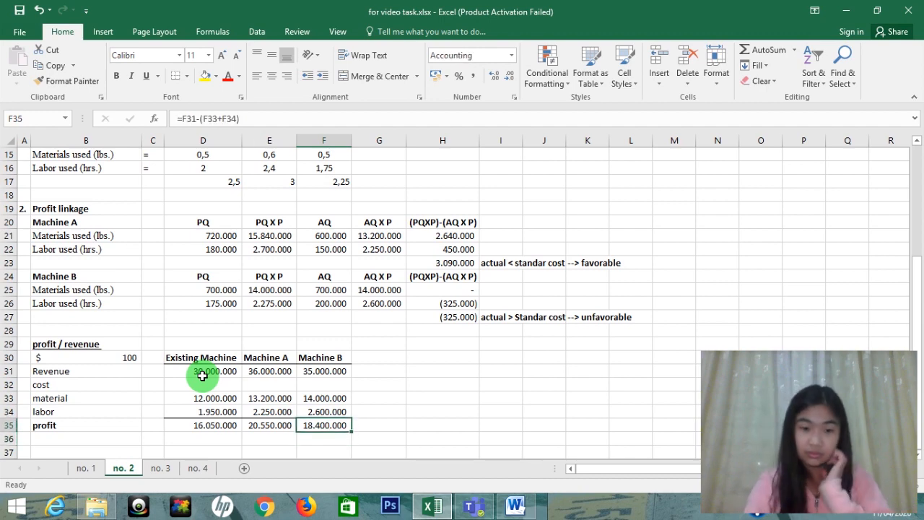
{"action": "key", "text": "Left"}
{"action": "key", "text": "Left"}
{"action": "key", "text": "Left"}
{"action": "key", "text": "Right"}
{"action": "key", "text": "Right"}
{"action": "key", "text": "Right"}
{"action": "key", "text": "Right"}
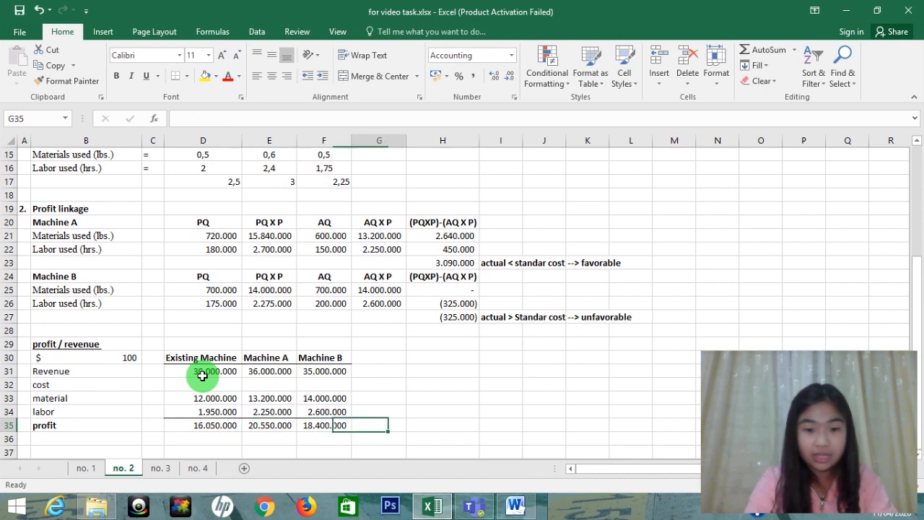
Step: Enter the label "total profit" in B36, directly below the profit label
{"action": "key", "text": "Left"}
{"action": "key", "text": "Left"}
{"action": "key", "text": "Left"}
{"action": "key", "text": "Left"}
{"action": "key", "text": "Left"}
{"action": "key", "text": "Down"}
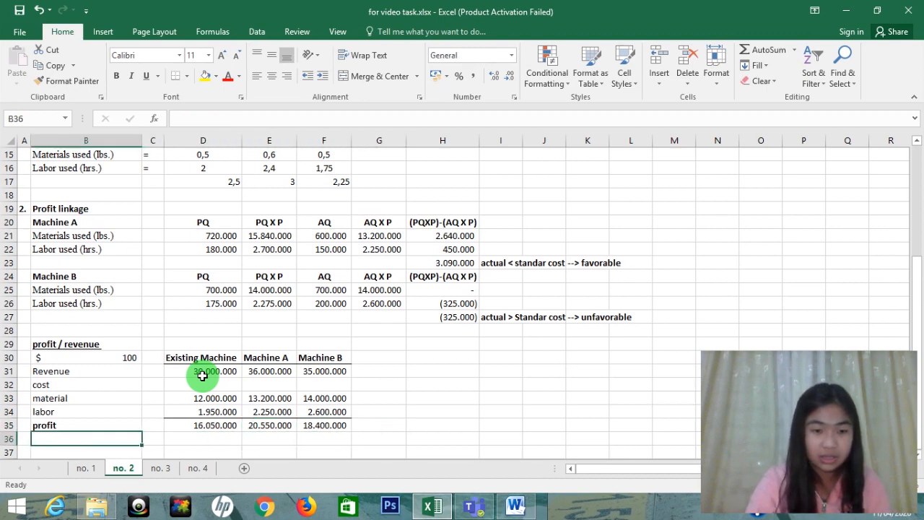
{"action": "type", "text": "total pr"}
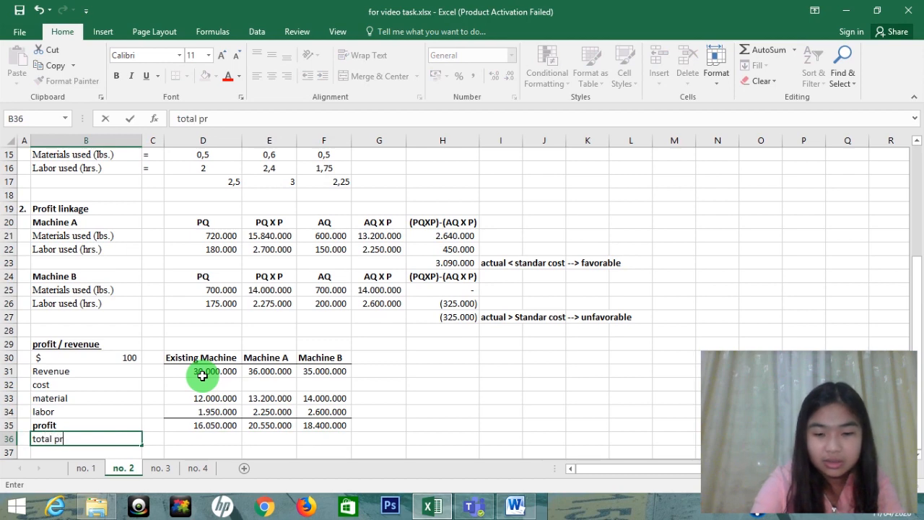
{"action": "type", "text": "ofit"}
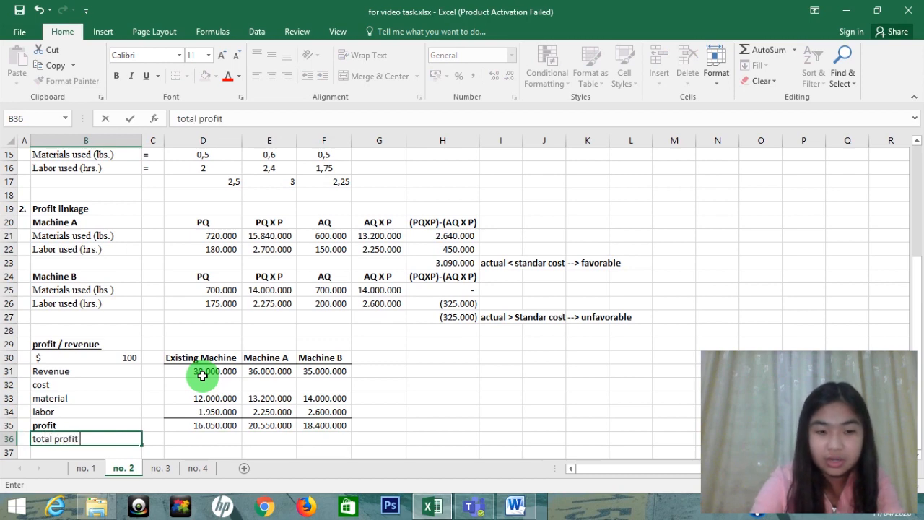
{"action": "key", "text": "Right"}
Step: Calculate the total profit of all three machines in D36 with =SUM(D35:F35)
{"action": "key", "text": "Right"}
{"action": "type", "text": "="}
{"action": "key", "text": "Up"}
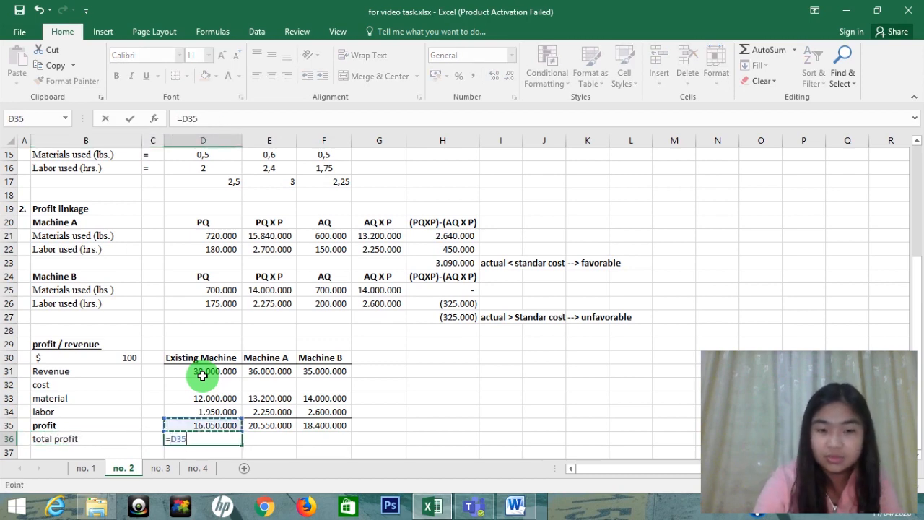
{"action": "key", "text": "BackSpace"}
{"action": "key", "text": "BackSpace"}
{"action": "key", "text": "BackSpace"}
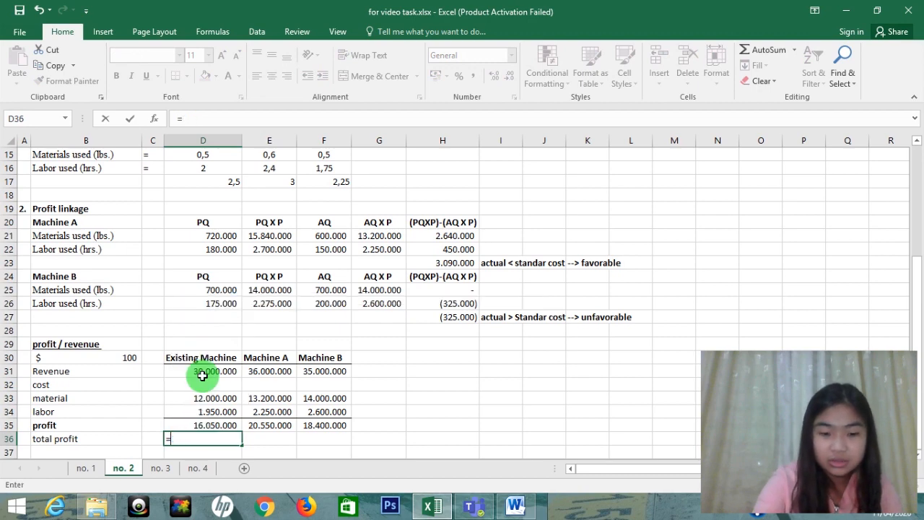
{"action": "type", "text": "sum("}
{"action": "key", "text": "Up"}
{"action": "key", "text": "shift+Right"}
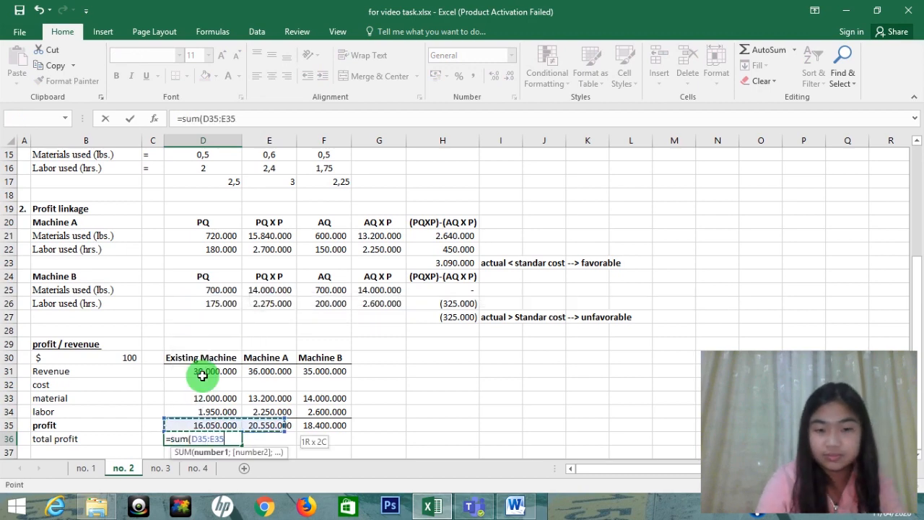
{"action": "key", "text": "shift+Right"}
{"action": "key", "text": "Return"}
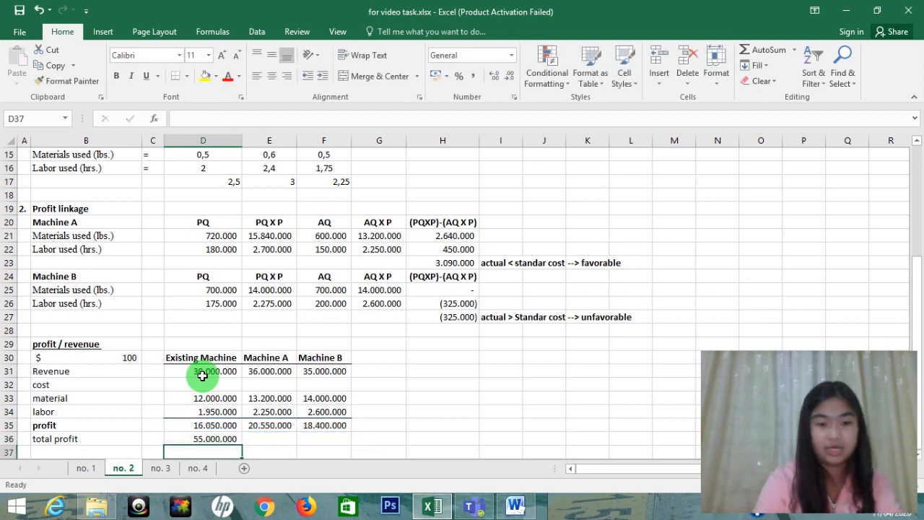
{"action": "key", "text": "Up"}
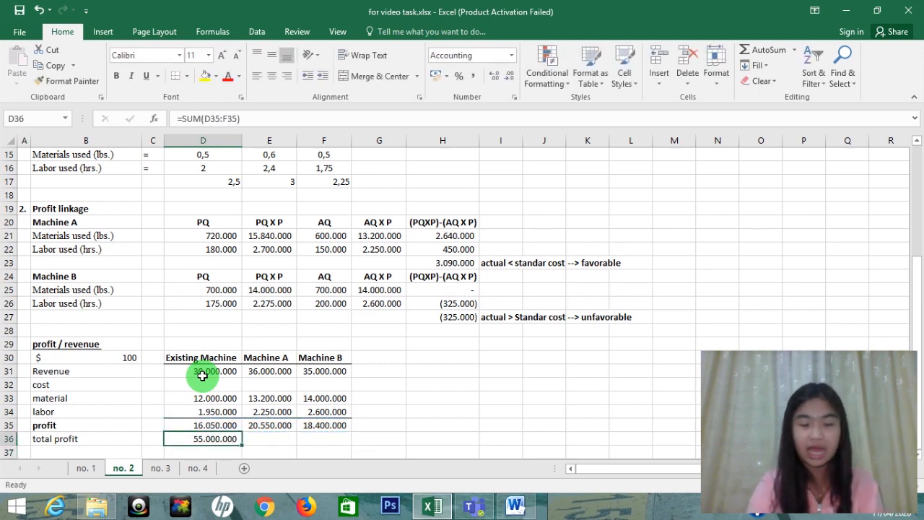
Step: Review the cost and revenue rows and the price in B30 of the profit / revenue section
{"action": "key", "text": "Up"}
{"action": "key", "text": "Up"}
{"action": "key", "text": "Up"}
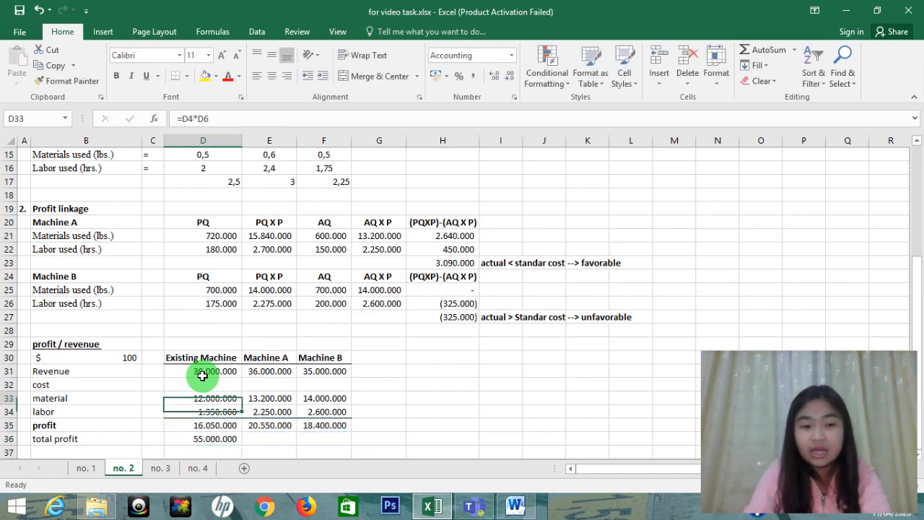
{"action": "key", "text": "Up"}
{"action": "key", "text": "Left"}
{"action": "key", "text": "Up"}
{"action": "key", "text": "Left"}
{"action": "key", "text": "Up"}
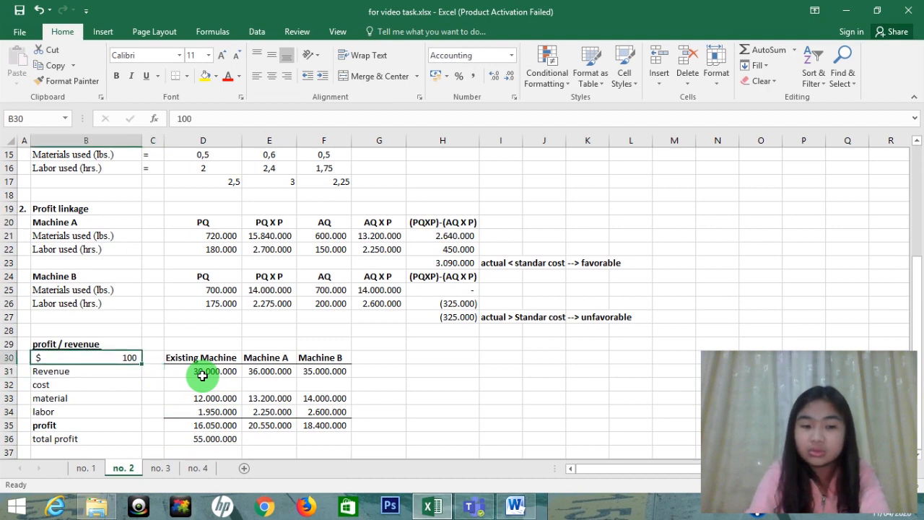
{"action": "key", "text": "Right"}
{"action": "key", "text": "Right"}
{"action": "key", "text": "Right"}
{"action": "key", "text": "Down"}
{"action": "key", "text": "Down"}
{"action": "key", "text": "Down"}
{"action": "key", "text": "Down"}
{"action": "key", "text": "Down"}
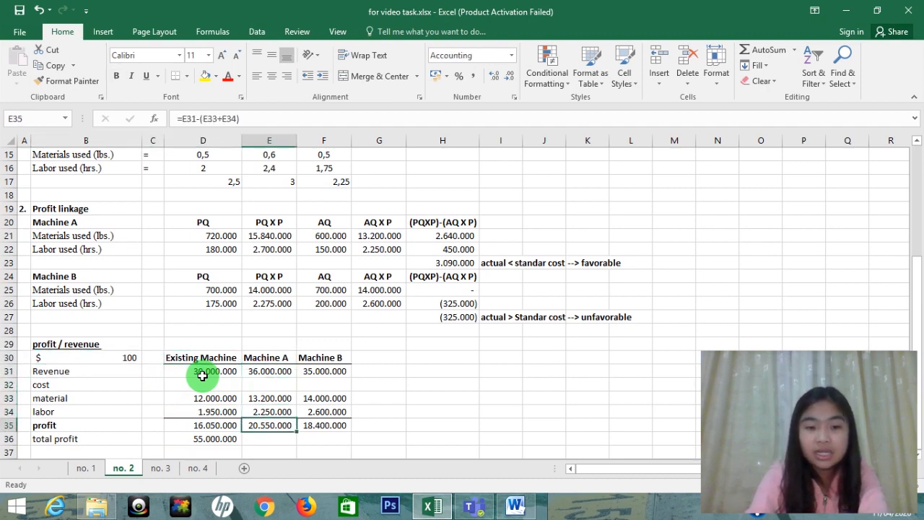
Step: Compare the profits in D35:F35 between the Existing Machine, Machine A and Machine B
{"action": "key", "text": "Left"}
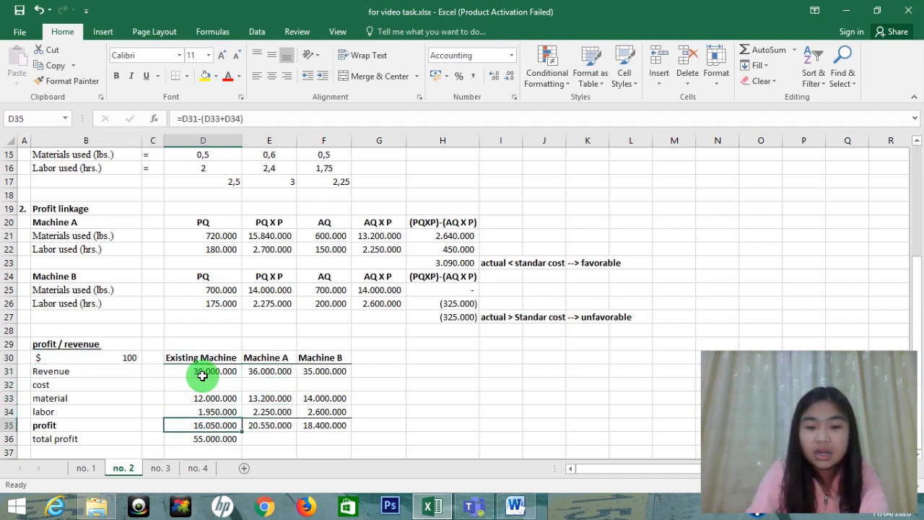
{"action": "key", "text": "shift+Right"}
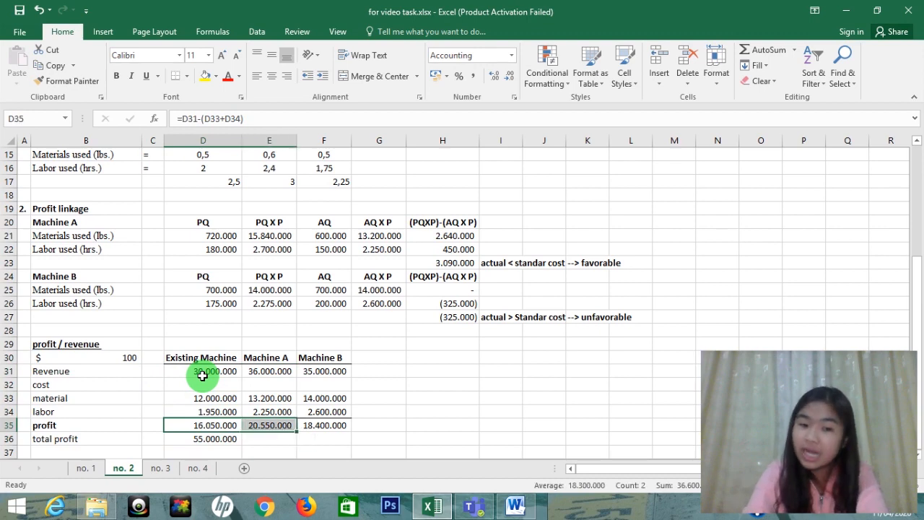
{"action": "key", "text": "Right"}
{"action": "key", "text": "Right"}
{"action": "key", "text": "shift+Left"}
{"action": "key", "text": "shift+Left"}
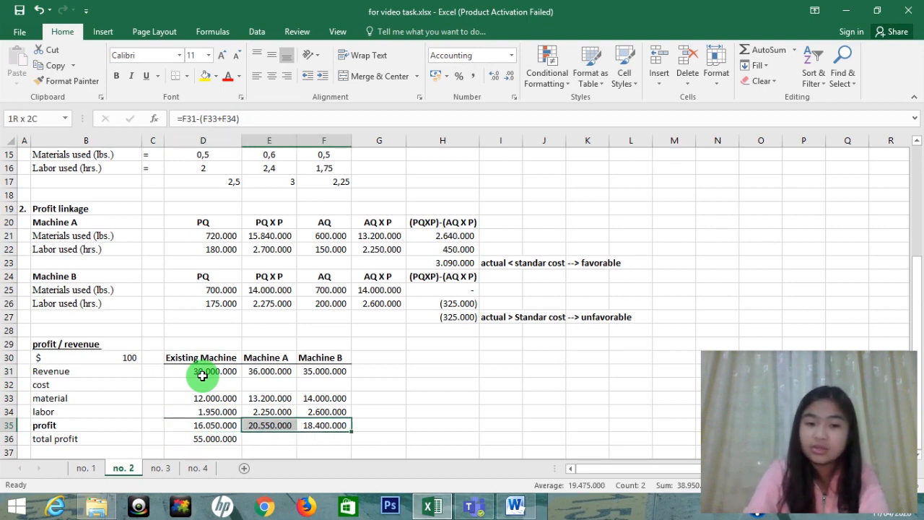
{"action": "key", "text": "Down"}
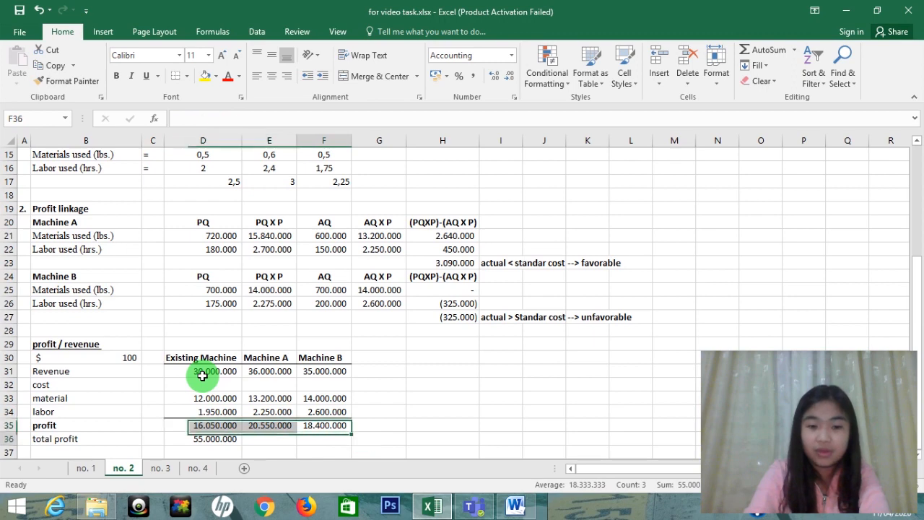
{"action": "key", "text": "Left"}
{"action": "key", "text": "Up"}
{"action": "key", "text": "Up"}
{"action": "key", "text": "Left"}
{"action": "key", "text": "Down"}
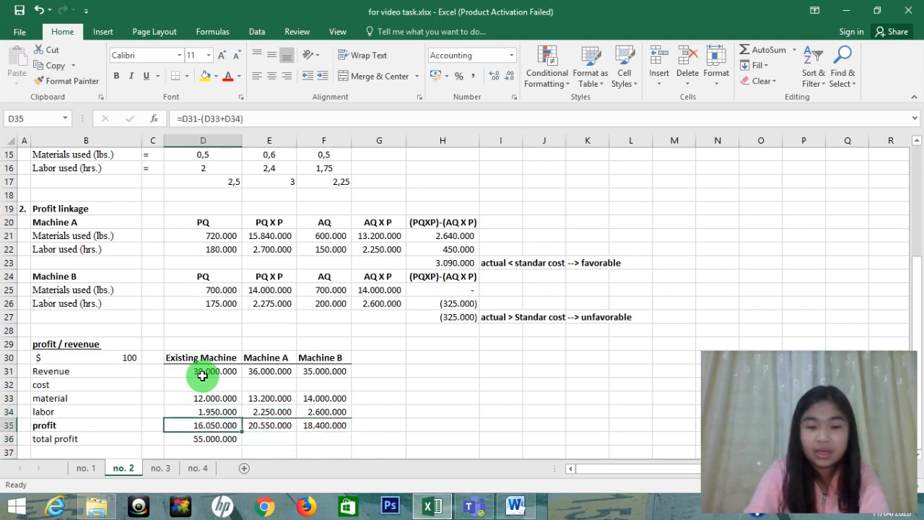
Step: Examine the materials and labor productivity ratios in D15:F16, comparing the Existing Machine with Machines A and B
{"action": "key", "text": "Right"}
{"action": "key", "text": "Right"}
{"action": "key", "text": "Up"}
{"action": "key", "text": "Up"}
{"action": "key", "text": "Up"}
{"action": "key", "text": "Up"}
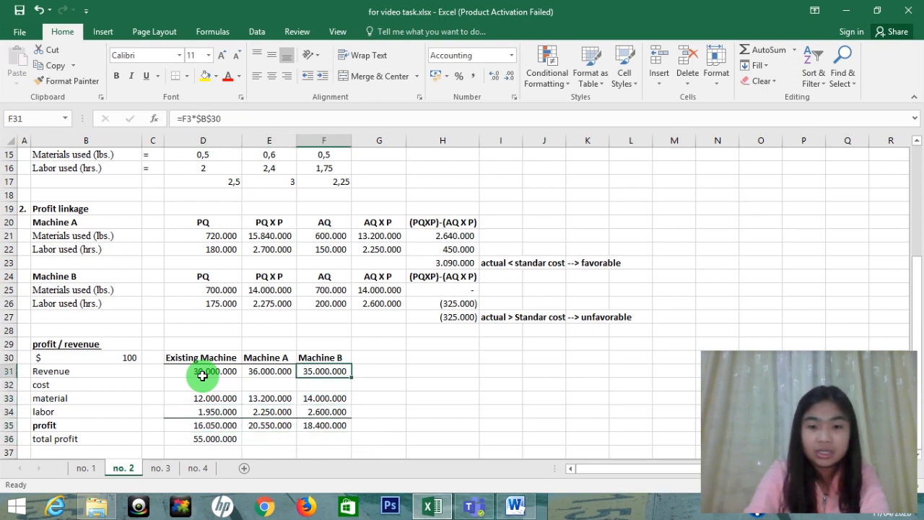
{"action": "key", "text": "Right"}
{"action": "key", "text": "Right"}
{"action": "key", "text": "Up"}
{"action": "key", "text": "Up"}
{"action": "key", "text": "Up"}
{"action": "key", "text": "Up"}
{"action": "key", "text": "Up"}
{"action": "key", "text": "Up"}
{"action": "key", "text": "Up"}
{"action": "key", "text": "Up"}
{"action": "key", "text": "Up"}
{"action": "key", "text": "Up"}
{"action": "key", "text": "Up"}
{"action": "key", "text": "Up"}
{"action": "key", "text": "Up"}
{"action": "key", "text": "Up"}
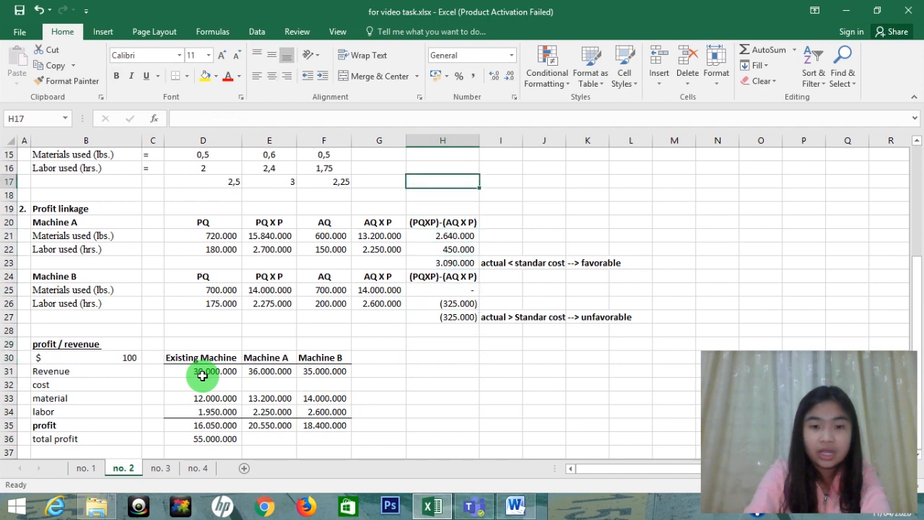
{"action": "key", "text": "Up"}
{"action": "key", "text": "Up"}
{"action": "key", "text": "Up"}
{"action": "key", "text": "Down"}
{"action": "key", "text": "Left"}
{"action": "key", "text": "Left"}
{"action": "key", "text": "Left"}
{"action": "key", "text": "Left"}
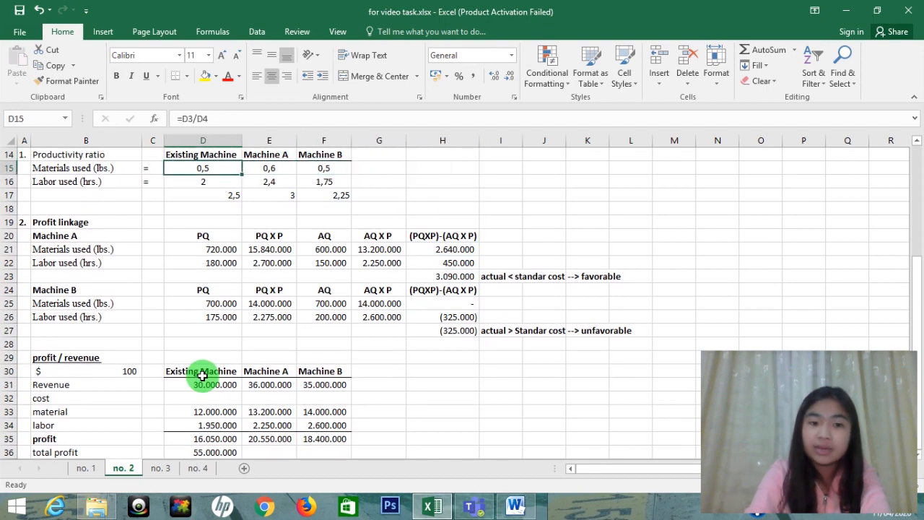
{"action": "key", "text": "shift+Right"}
{"action": "key", "text": "shift+Right"}
{"action": "key", "text": "Right"}
{"action": "key", "text": "Right"}
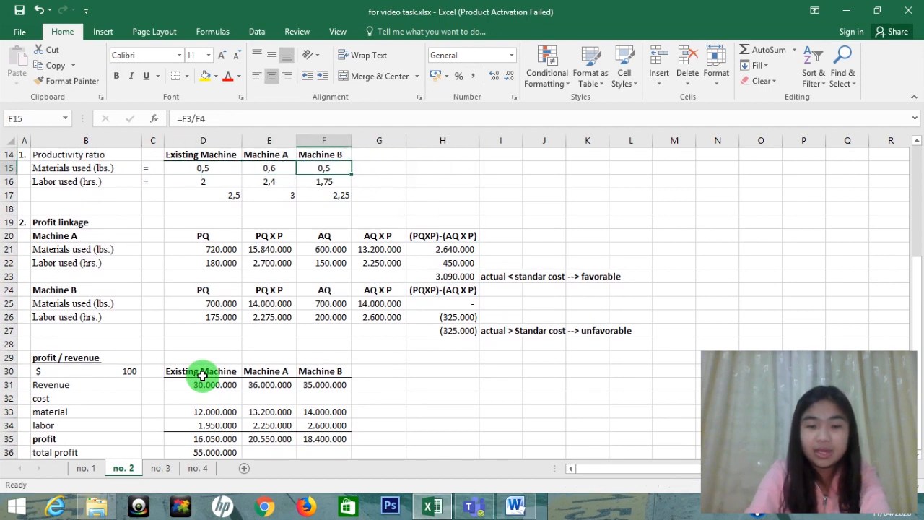
{"action": "key", "text": "Left"}
{"action": "key", "text": "shift+Left"}
{"action": "key", "text": "Right"}
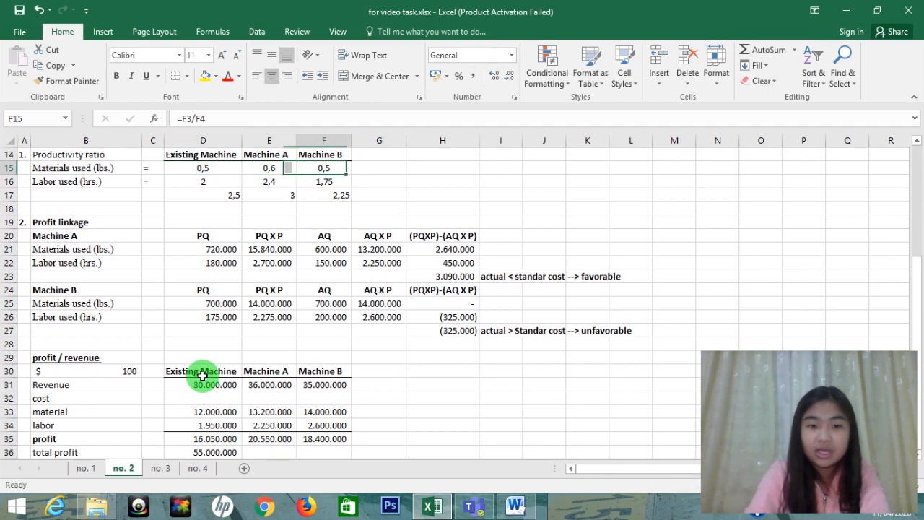
{"action": "key", "text": "Left"}
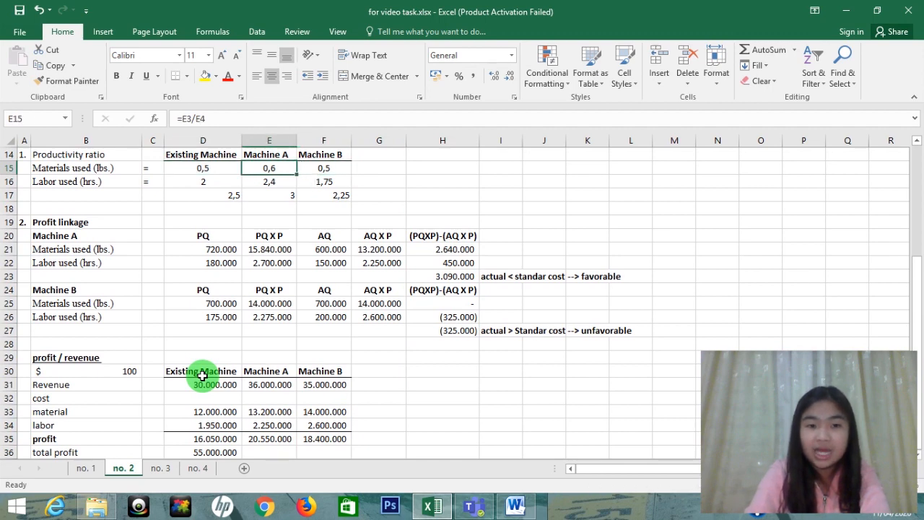
{"action": "key", "text": "Down"}
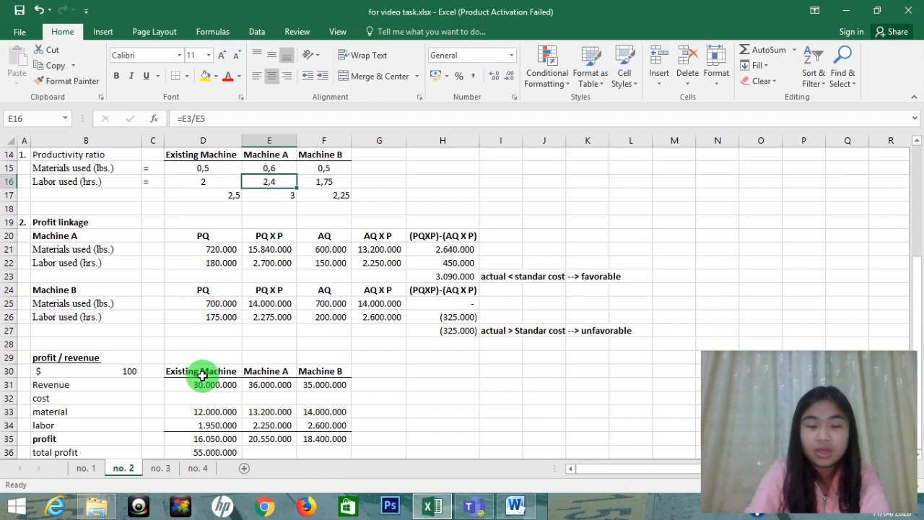
{"action": "key", "text": "Left"}
{"action": "key", "text": "Up"}
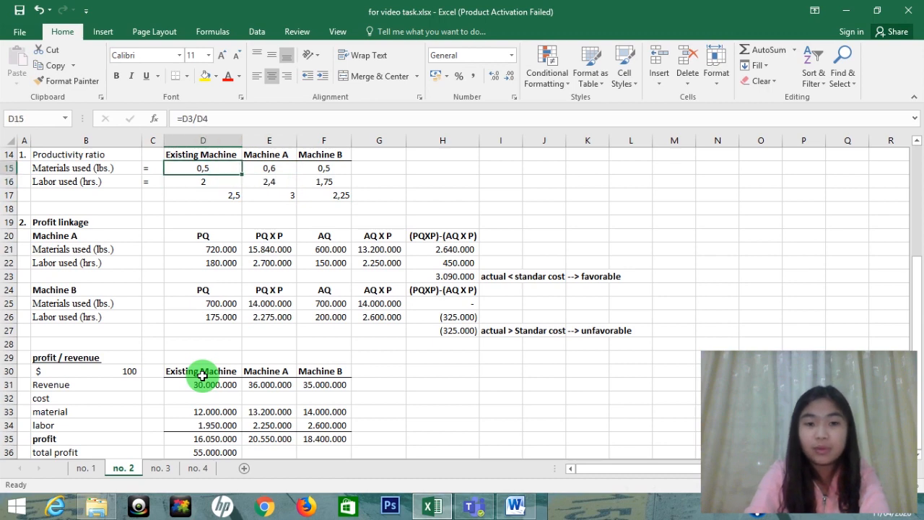
{"action": "key", "text": "shift+Right"}
{"action": "key", "text": "Right"}
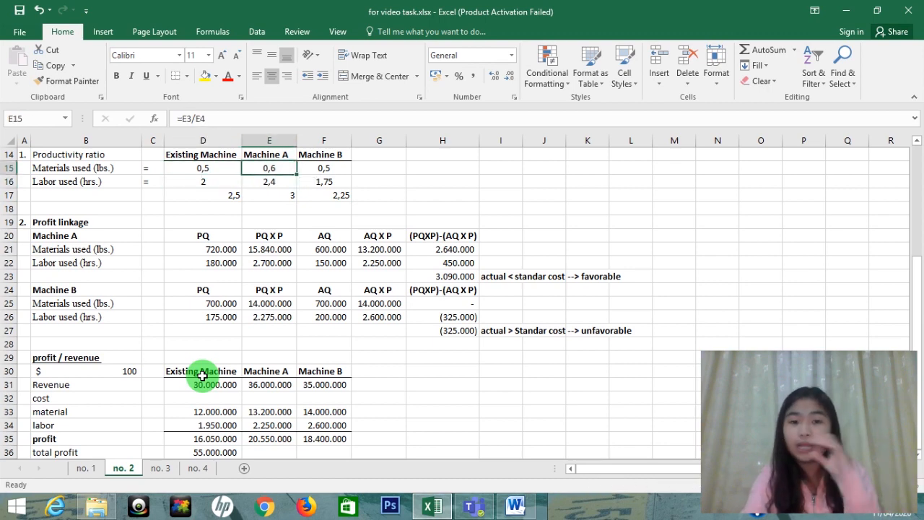
{"action": "key", "text": "Right"}
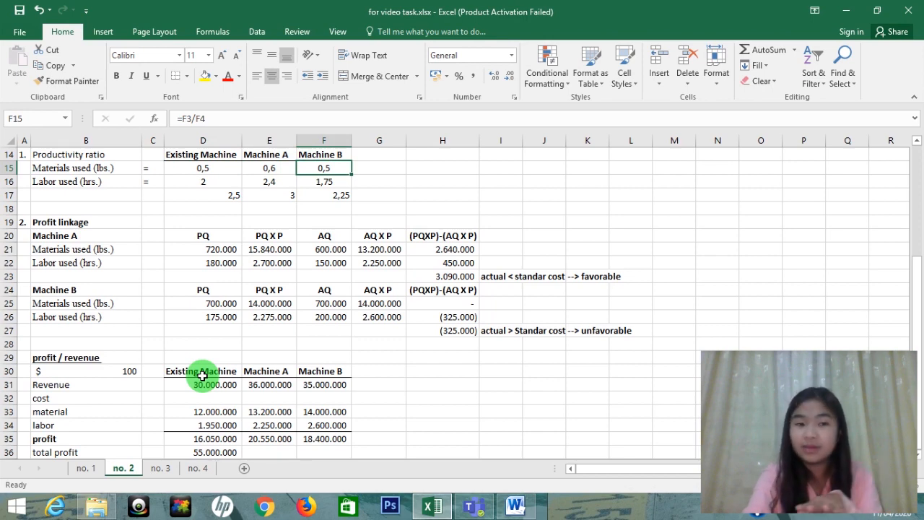
Step: Review Machine A's profit linkage, checking its total in H23 and the cost verdict beside it
{"action": "key", "text": "Down"}
{"action": "key", "text": "Up"}
{"action": "key", "text": "Down"}
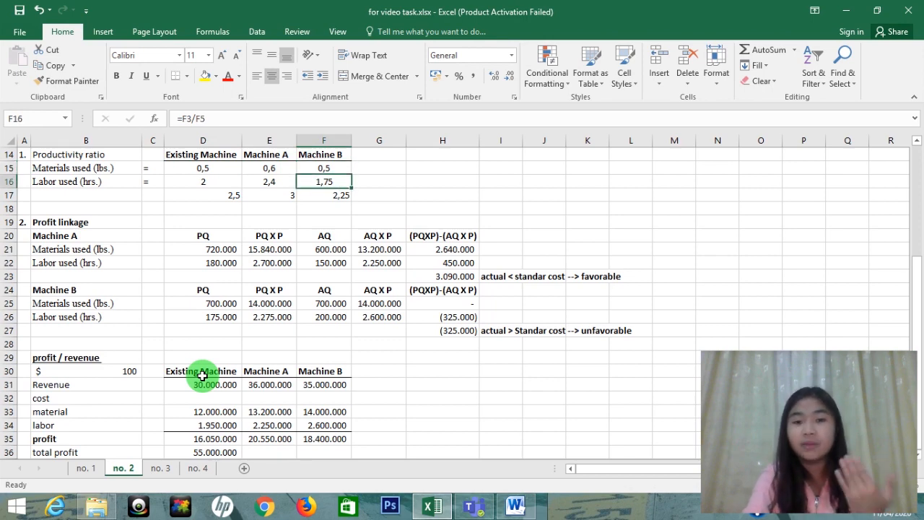
{"action": "key", "text": "Down"}
{"action": "key", "text": "Down"}
{"action": "key", "text": "Down"}
{"action": "key", "text": "Down"}
{"action": "key", "text": "Down"}
{"action": "key", "text": "Down"}
{"action": "key", "text": "Down"}
{"action": "key", "text": "Down"}
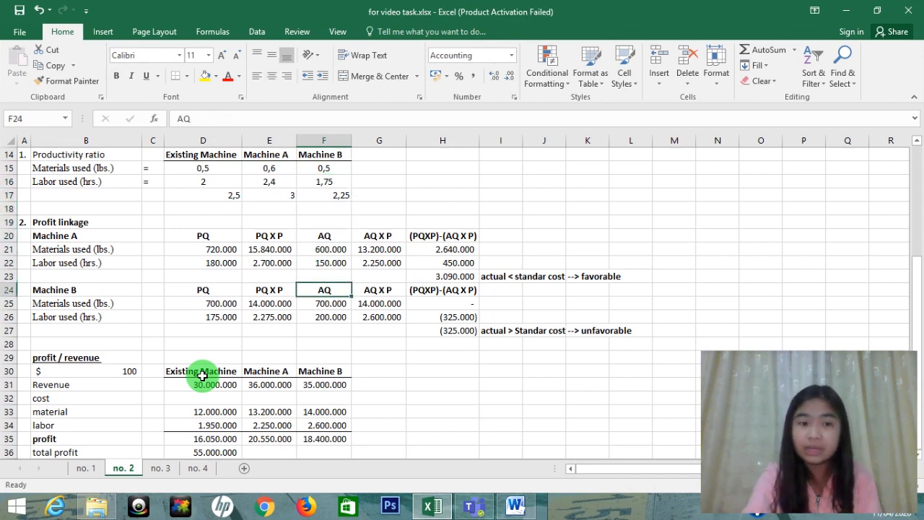
{"action": "key", "text": "Up"}
{"action": "key", "text": "Up"}
{"action": "key", "text": "Up"}
{"action": "key", "text": "Up"}
{"action": "key", "text": "Left"}
{"action": "key", "text": "Left"}
{"action": "key", "text": "Right"}
{"action": "key", "text": "Right"}
{"action": "key", "text": "Right"}
{"action": "key", "text": "Right"}
{"action": "key", "text": "Right"}
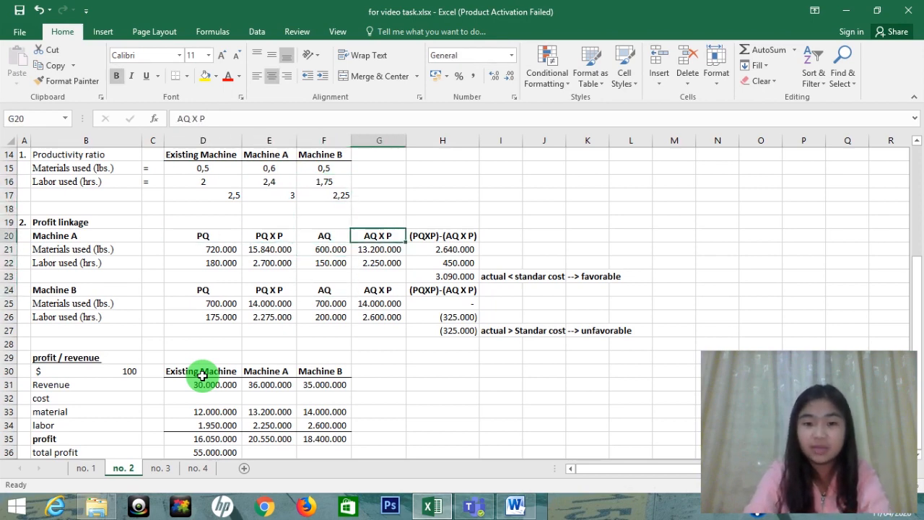
{"action": "key", "text": "Down"}
{"action": "key", "text": "Down"}
{"action": "key", "text": "Down"}
{"action": "key", "text": "Left"}
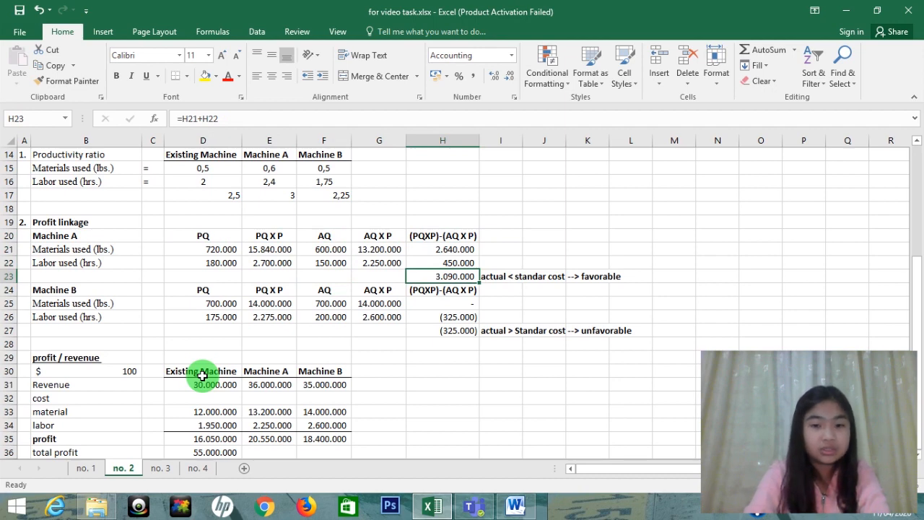
{"action": "key", "text": "Right"}
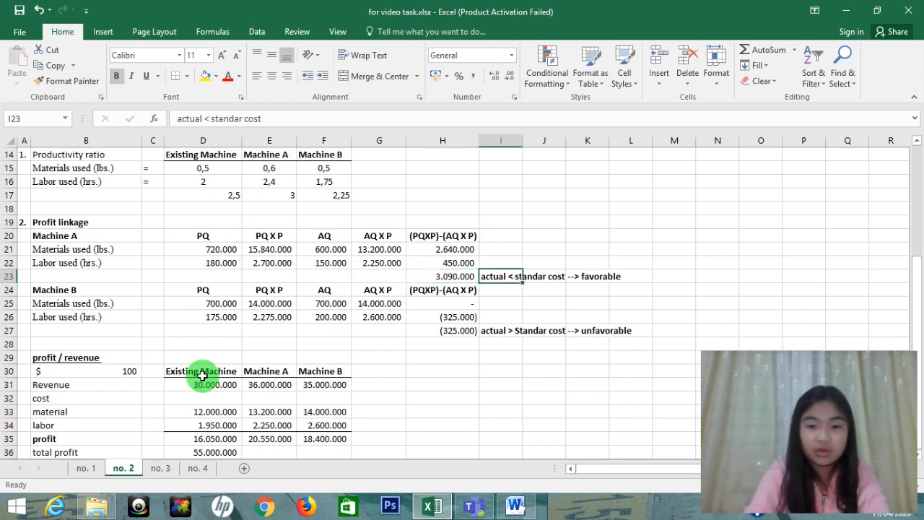
{"action": "key", "text": "Left"}
{"action": "key", "text": "Right"}
Step: Check Machine B's profit linkage total in H27 against its cost verdict
{"action": "key", "text": "Down"}
{"action": "key", "text": "Down"}
{"action": "key", "text": "Down"}
{"action": "key", "text": "Down"}
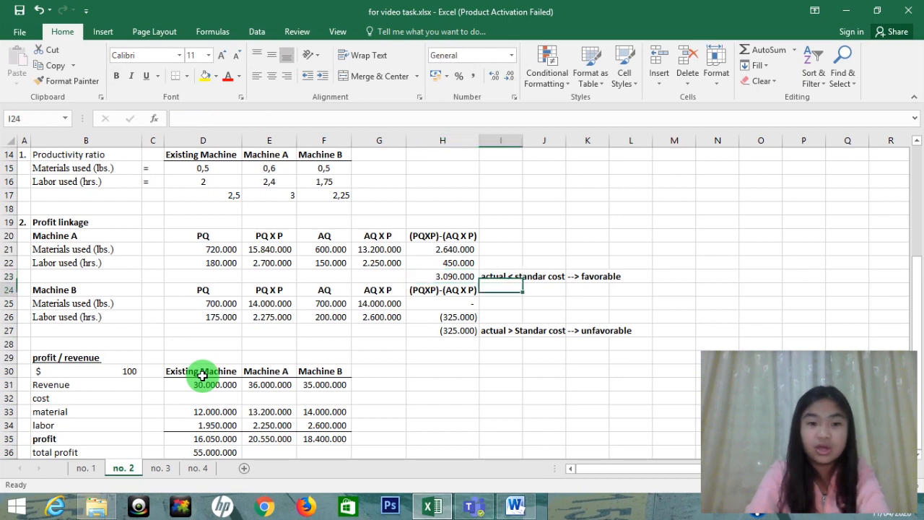
{"action": "key", "text": "Left"}
{"action": "key", "text": "Up"}
{"action": "key", "text": "Down"}
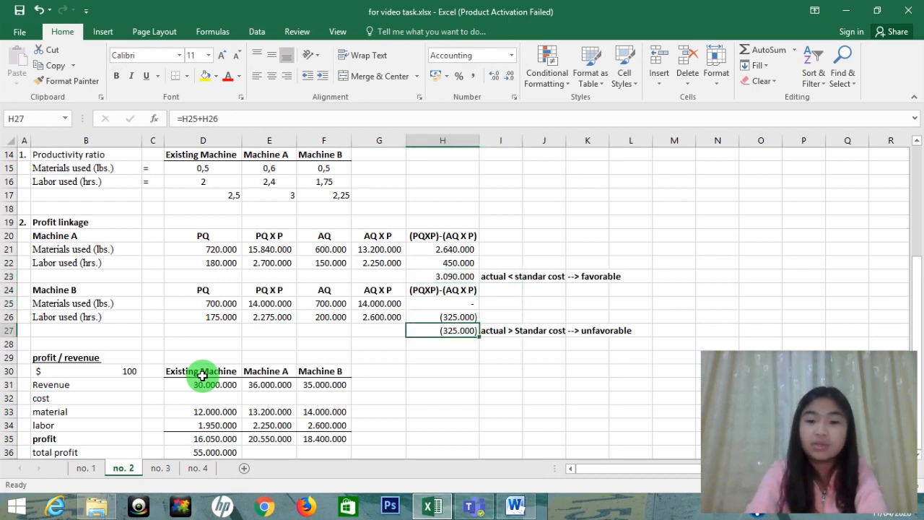
Step: Compare the profit row pairwise, Existing Machine with Machine A in D35:E35 and Machine A with Machine B in E35:F35
{"action": "key", "text": "Down"}
{"action": "key", "text": "Down"}
{"action": "key", "text": "Down"}
{"action": "key", "text": "Down"}
{"action": "key", "text": "Down"}
{"action": "key", "text": "Down"}
{"action": "key", "text": "Down"}
{"action": "key", "text": "Down"}
{"action": "key", "text": "Down"}
{"action": "key", "text": "Down"}
{"action": "key", "text": "Down"}
{"action": "key", "text": "Down"}
{"action": "key", "text": "Down"}
{"action": "key", "text": "Down"}
{"action": "key", "text": "Down"}
{"action": "key", "text": "Down"}
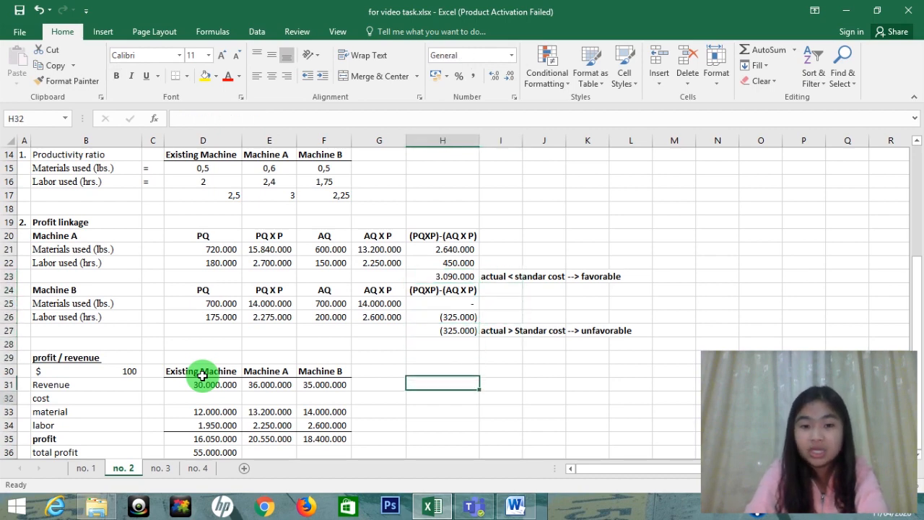
{"action": "key", "text": "Up"}
{"action": "key", "text": "Up"}
{"action": "key", "text": "Left"}
{"action": "key", "text": "Left"}
{"action": "key", "text": "Up"}
{"action": "key", "text": "Left"}
{"action": "key", "text": "Up"}
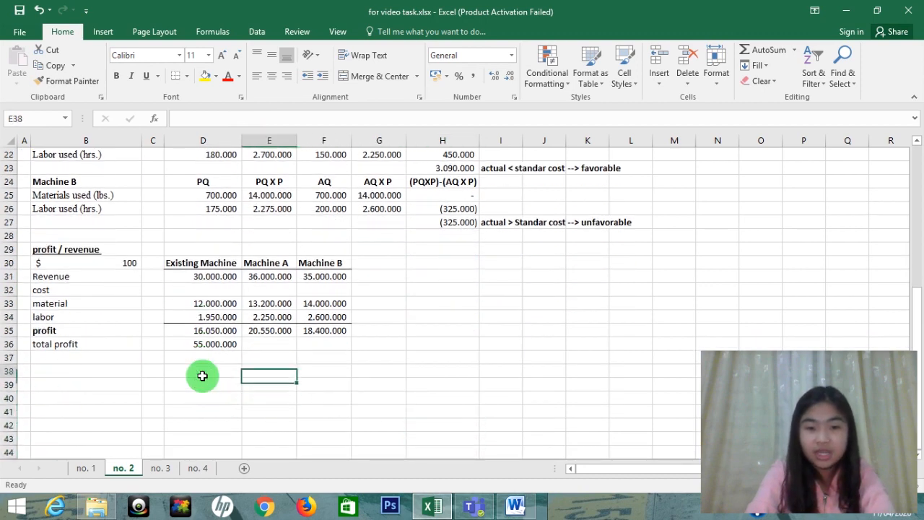
{"action": "key", "text": "Up"}
{"action": "key", "text": "Up"}
{"action": "key", "text": "Up"}
{"action": "key", "text": "Up"}
{"action": "key", "text": "shift+Right"}
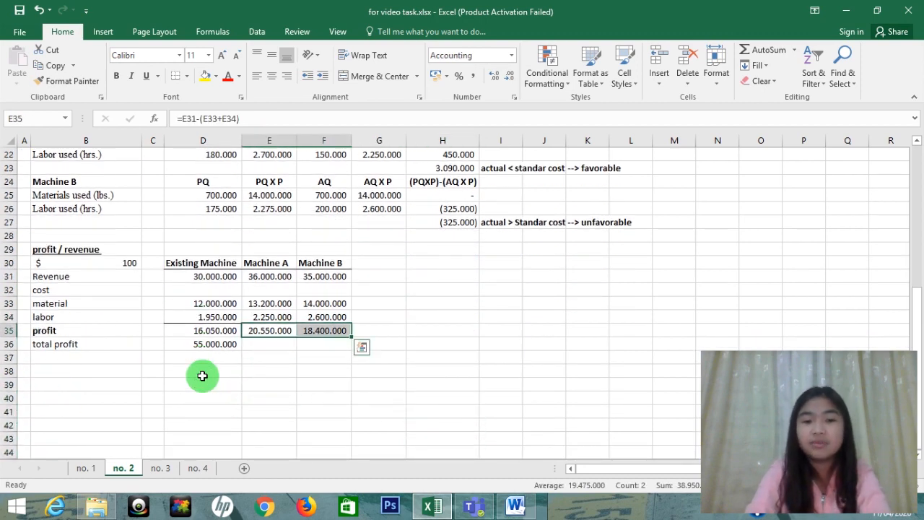
{"action": "key", "text": "Left"}
{"action": "key", "text": "shift+Right"}
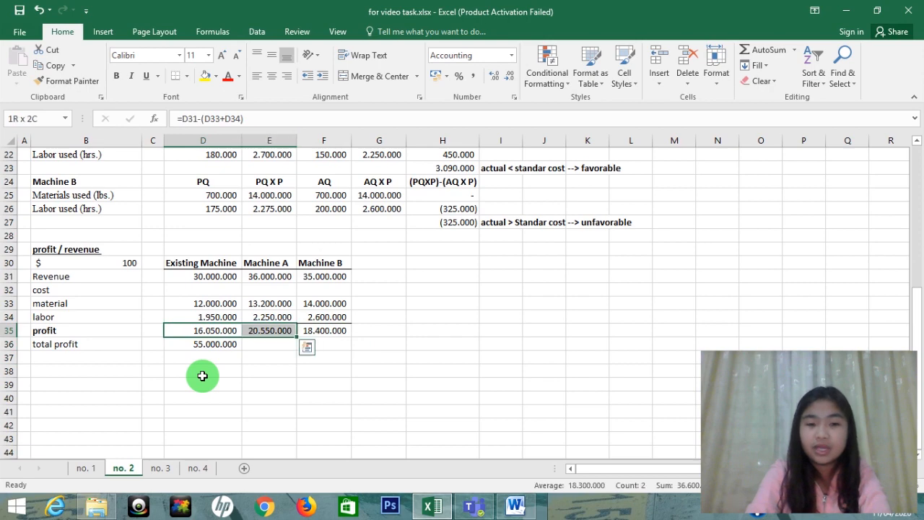
{"action": "key", "text": "shift+Right"}
{"action": "key", "text": "Left"}
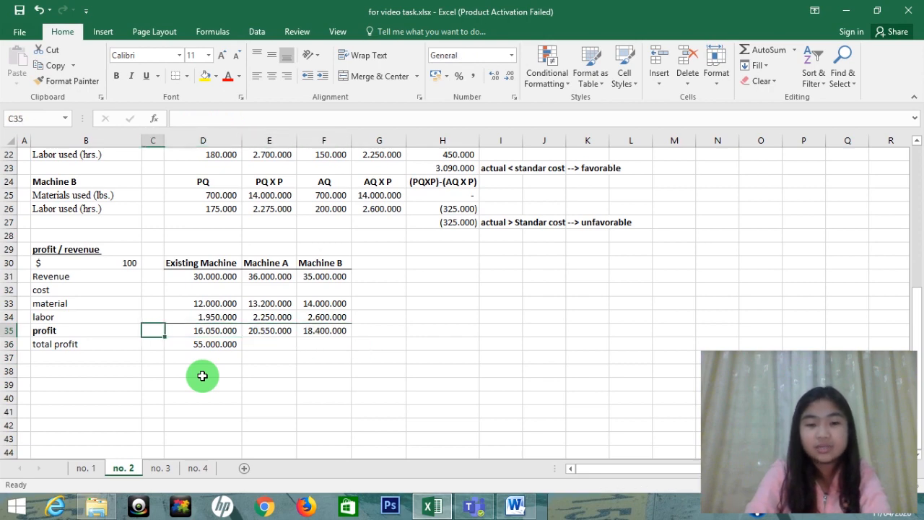
{"action": "key", "text": "Right"}
{"action": "key", "text": "Right"}
{"action": "key", "text": "shift+Right"}
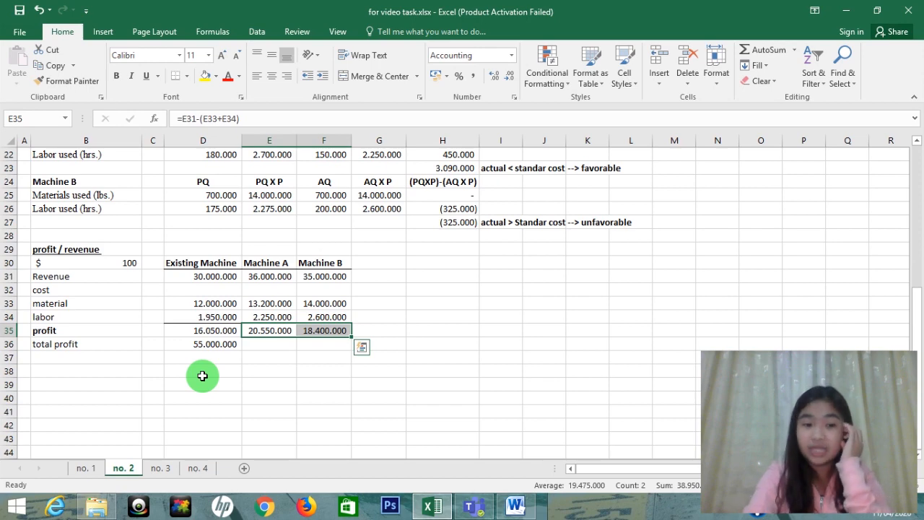
Step: Set the price in B30 of the profit / revenue section to 50
{"action": "key", "text": "Left"}
{"action": "key", "text": "Left"}
{"action": "key", "text": "Left"}
{"action": "key", "text": "Up"}
{"action": "key", "text": "Up"}
{"action": "key", "text": "Up"}
{"action": "key", "text": "Up"}
{"action": "key", "text": "Up"}
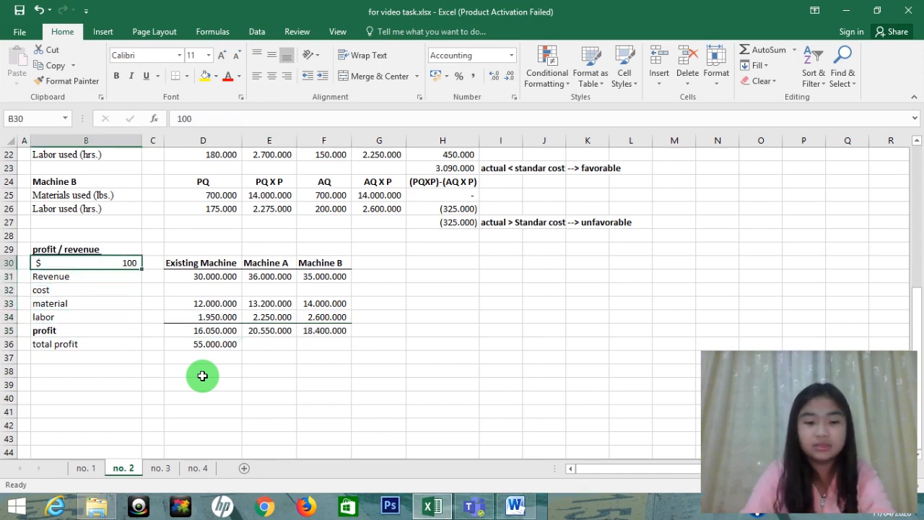
{"action": "type", "text": "50"}
{"action": "key", "text": "Return"}
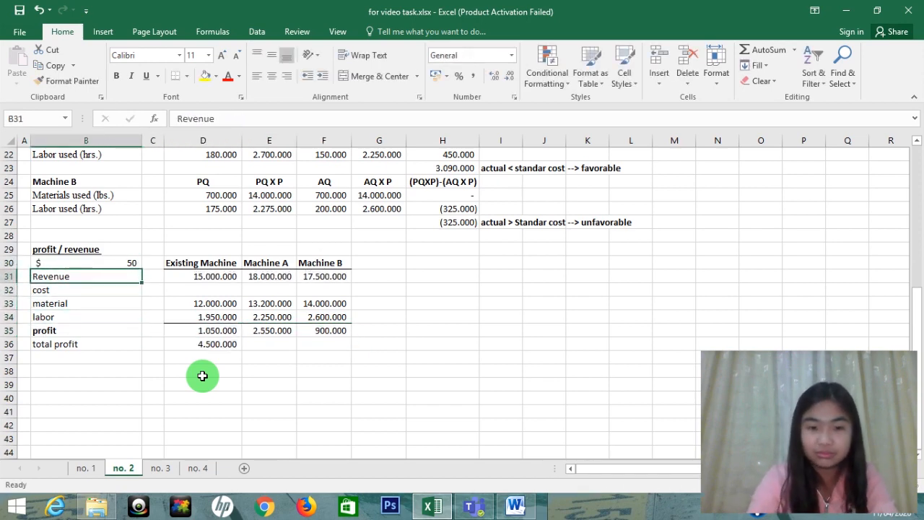
Step: Compare the recalculated profits in D35:F35 at the price of 50, particularly Machine B against the Existing Machine
{"action": "key", "text": "Down"}
{"action": "key", "text": "Right"}
{"action": "key", "text": "Right"}
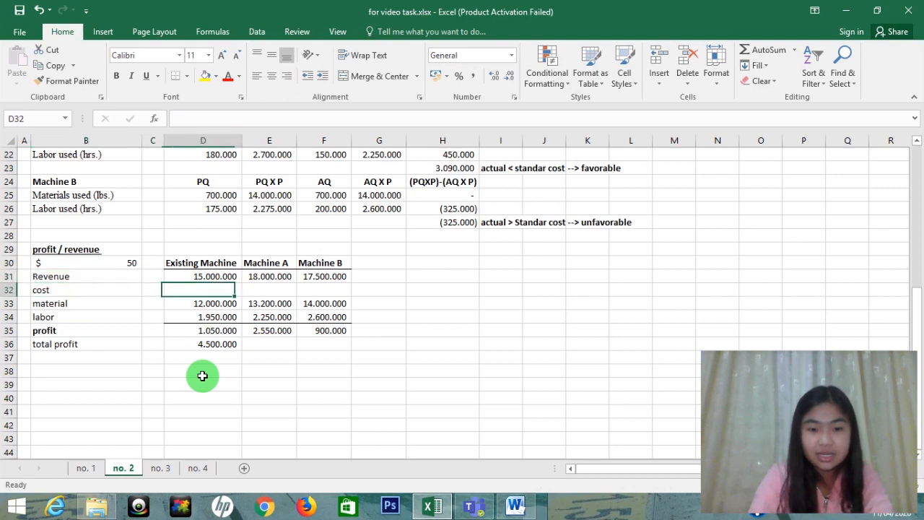
{"action": "key", "text": "Right"}
{"action": "key", "text": "Down"}
{"action": "key", "text": "Right"}
{"action": "key", "text": "Right"}
{"action": "key", "text": "Down"}
{"action": "key", "text": "Down"}
{"action": "key", "text": "Left"}
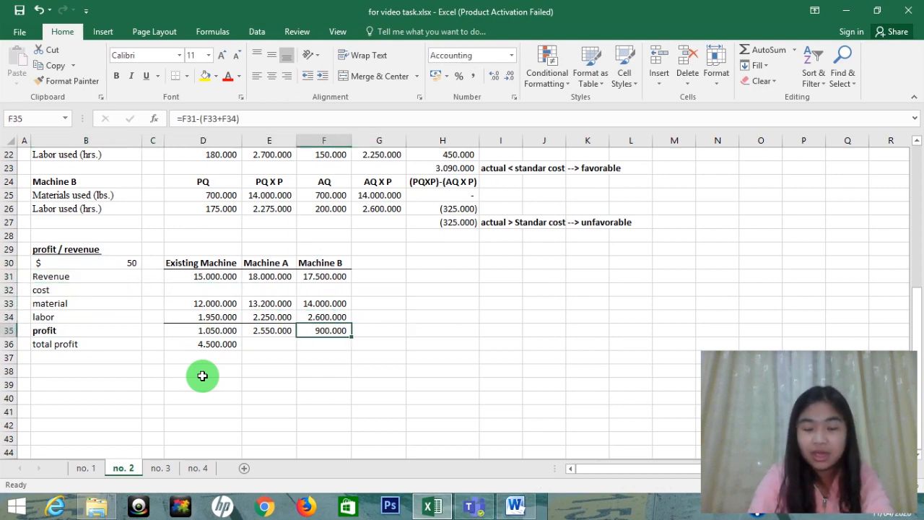
{"action": "key", "text": "Left"}
{"action": "key", "text": "Left"}
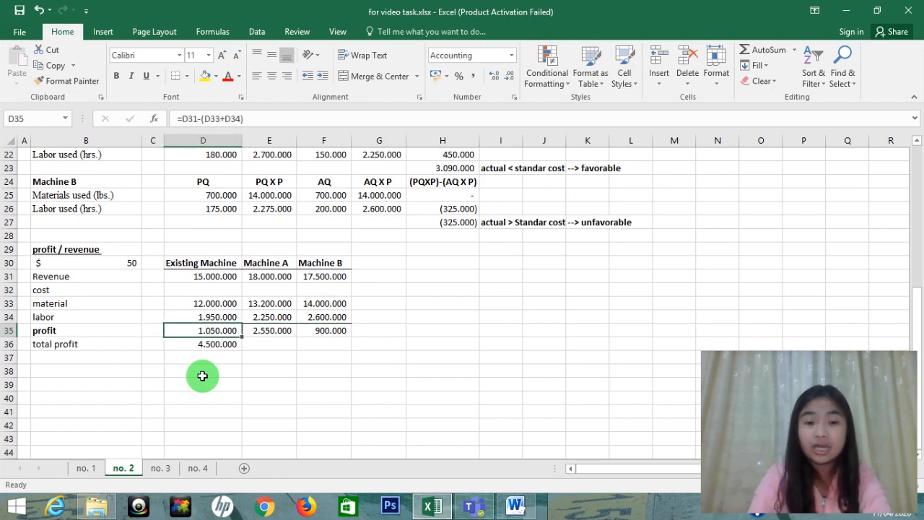
{"action": "key", "text": "Right"}
{"action": "key", "text": "Right"}
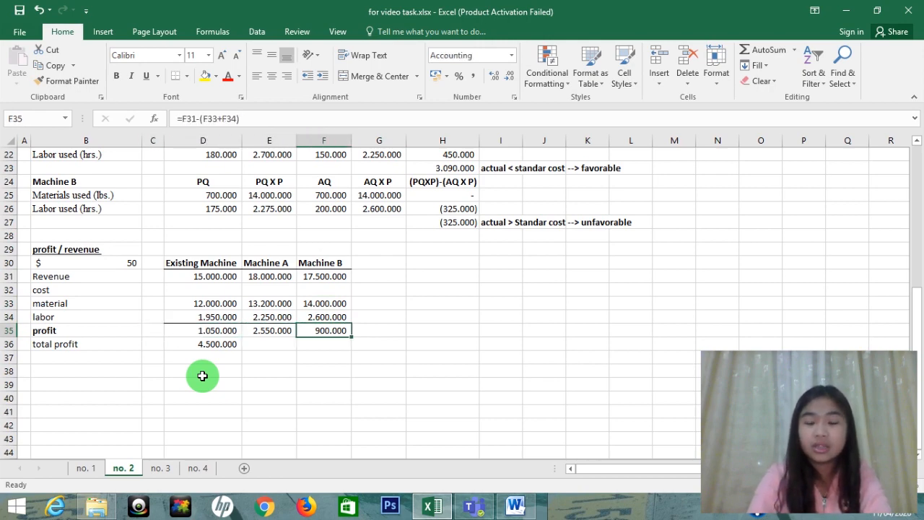
{"action": "key", "text": "Up"}
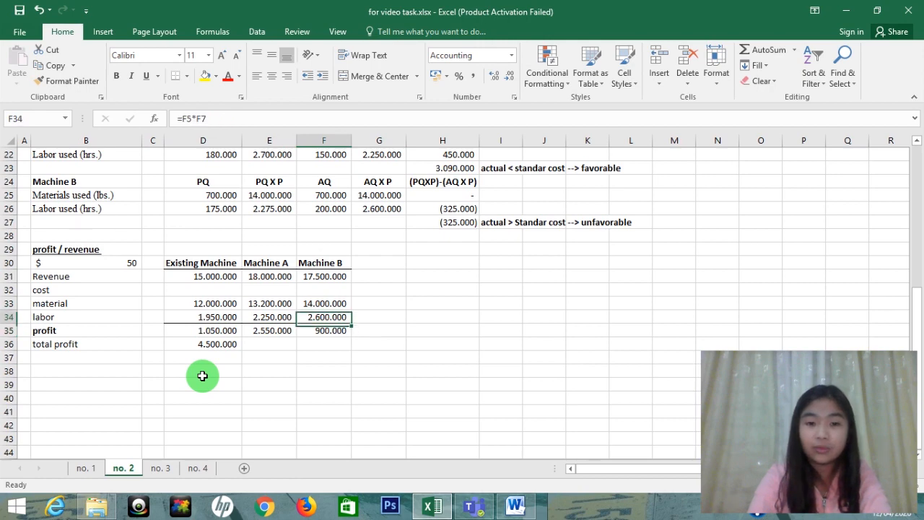
{"action": "key", "text": "Down"}
{"action": "key", "text": "Down"}
{"action": "key", "text": "Up"}
{"action": "key", "text": "Down"}
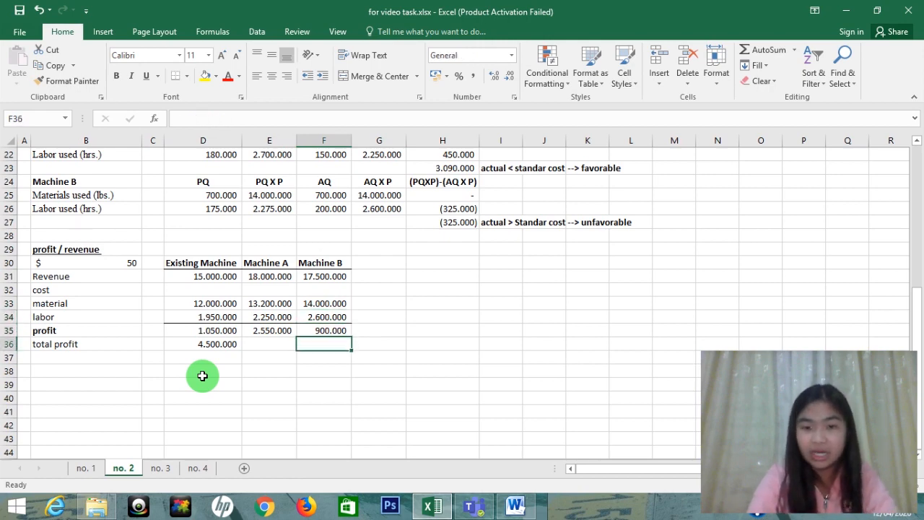
Step: Relate the machines' profits to the profit linkage totals of Machine B in H27 and Machine A in H23
{"action": "key", "text": "Right"}
{"action": "key", "text": "Up"}
{"action": "key", "text": "Up"}
{"action": "key", "text": "Up"}
{"action": "key", "text": "Up"}
{"action": "key", "text": "Up"}
{"action": "key", "text": "Up"}
{"action": "key", "text": "Up"}
{"action": "key", "text": "Up"}
{"action": "key", "text": "Up"}
{"action": "key", "text": "Right"}
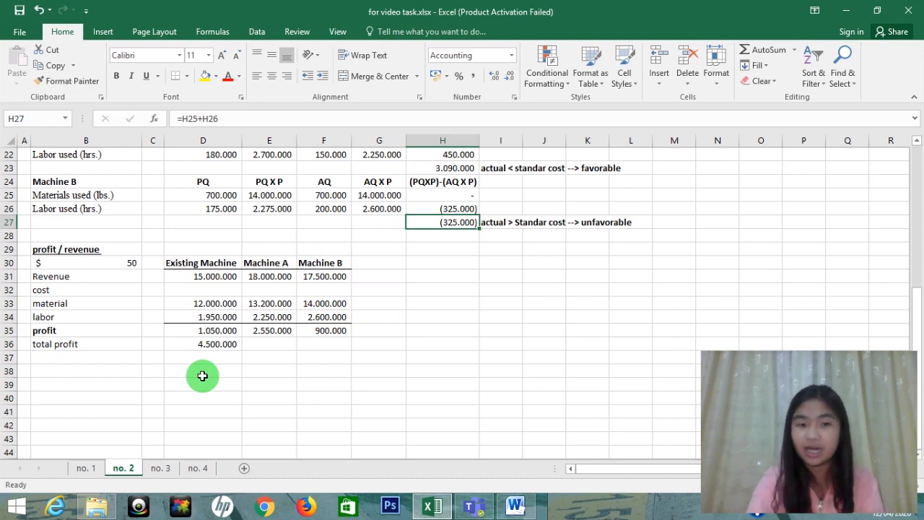
{"action": "key", "text": "Up"}
{"action": "key", "text": "Up"}
{"action": "key", "text": "Up"}
{"action": "key", "text": "Up"}
{"action": "key", "text": "Up"}
{"action": "key", "text": "Up"}
{"action": "key", "text": "Up"}
{"action": "key", "text": "Up"}
{"action": "key", "text": "Up"}
{"action": "key", "text": "Up"}
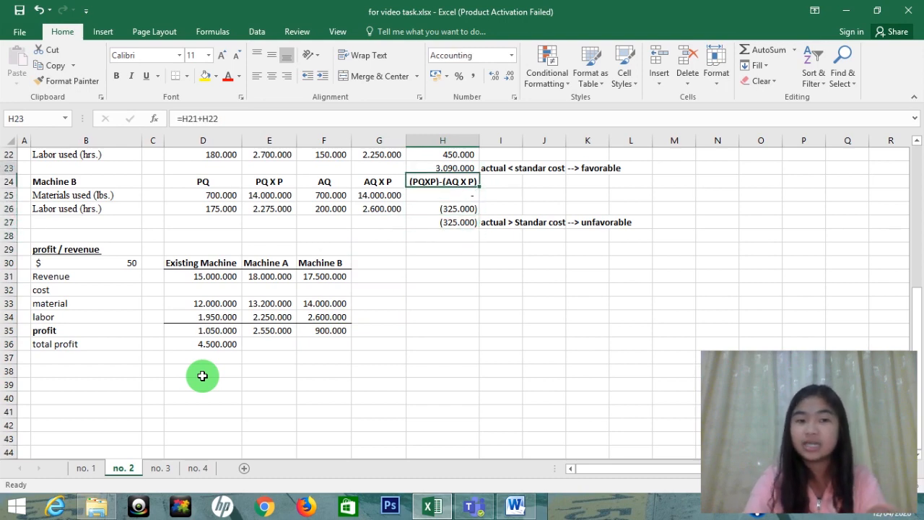
Step: Review the profit / revenue section of sheet no. 2, from its price row through revenue, costs and profit
{"action": "key", "text": "Down"}
{"action": "key", "text": "Down"}
{"action": "key", "text": "Down"}
{"action": "key", "text": "Down"}
{"action": "key", "text": "Down"}
{"action": "key", "text": "Down"}
{"action": "key", "text": "Down"}
{"action": "key", "text": "Down"}
{"action": "key", "text": "Down"}
{"action": "key", "text": "Down"}
{"action": "key", "text": "Down"}
{"action": "key", "text": "Down"}
{"action": "key", "text": "Left"}
{"action": "key", "text": "Left"}
{"action": "key", "text": "Left"}
{"action": "key", "text": "Left"}
{"action": "key", "text": "Left"}
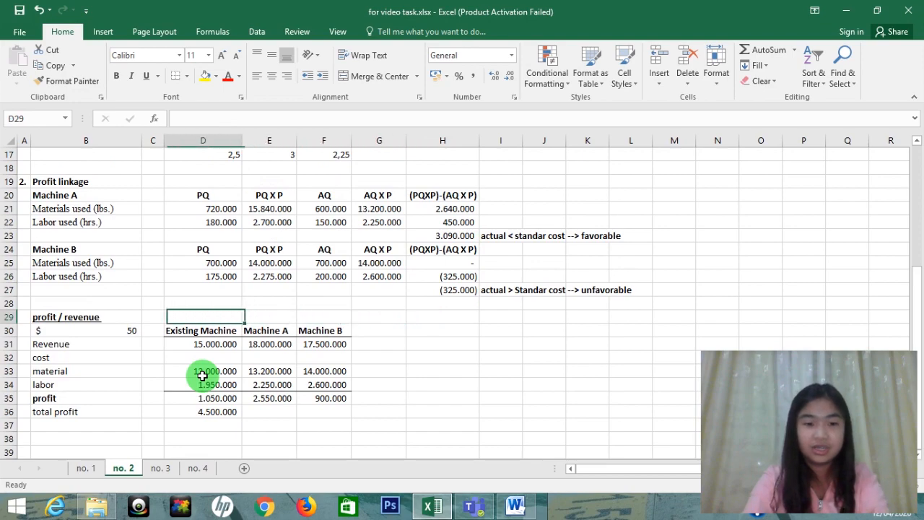
{"action": "key", "text": "Down"}
{"action": "key", "text": "Left"}
{"action": "key", "text": "Down"}
{"action": "key", "text": "Down"}
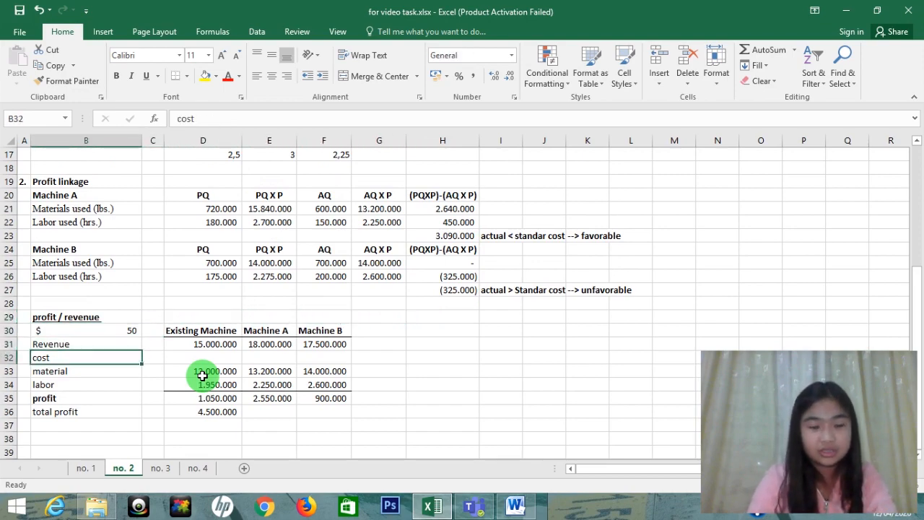
Step: Review the machine information at the start of sheet no. 2 and the two questions in B10:B11
{"action": "key", "text": "Up"}
{"action": "key", "text": "Up"}
{"action": "key", "text": "Up"}
{"action": "key", "text": "Up"}
{"action": "key", "text": "Up"}
{"action": "key", "text": "Up"}
{"action": "key", "text": "Up"}
{"action": "key", "text": "Up"}
{"action": "key", "text": "Up"}
{"action": "key", "text": "Up"}
{"action": "key", "text": "Up"}
{"action": "key", "text": "Up"}
{"action": "key", "text": "Up"}
{"action": "key", "text": "Up"}
{"action": "key", "text": "Up"}
{"action": "key", "text": "Up"}
{"action": "key", "text": "Up"}
{"action": "key", "text": "Up"}
{"action": "key", "text": "Up"}
{"action": "key", "text": "Up"}
{"action": "key", "text": "Up"}
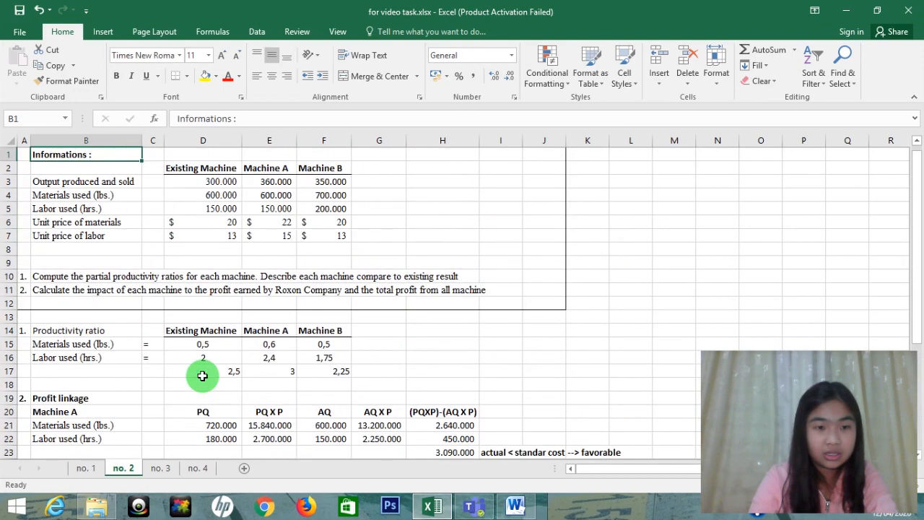
{"action": "key", "text": "Down"}
{"action": "key", "text": "Down"}
{"action": "key", "text": "Down"}
{"action": "key", "text": "Down"}
{"action": "key", "text": "Down"}
{"action": "key", "text": "Down"}
{"action": "key", "text": "Down"}
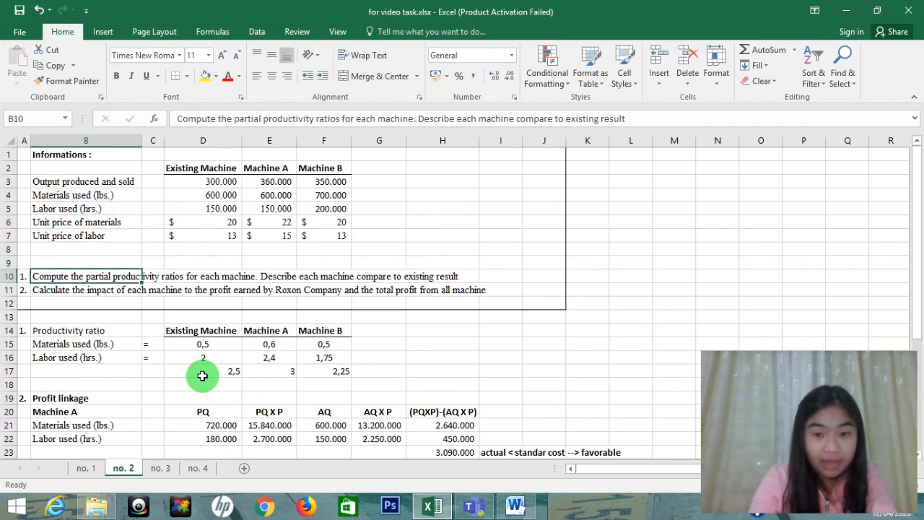
Step: Check the productivity ratio, profit linkage and profit / revenue answers through to the total profit row
{"action": "key", "text": "Down"}
{"action": "key", "text": "Down"}
{"action": "key", "text": "Down"}
{"action": "key", "text": "Down"}
{"action": "key", "text": "Down"}
{"action": "key", "text": "Down"}
{"action": "key", "text": "Down"}
{"action": "key", "text": "Down"}
{"action": "key", "text": "Down"}
{"action": "key", "text": "Down"}
{"action": "key", "text": "Down"}
{"action": "key", "text": "Down"}
{"action": "key", "text": "Down"}
{"action": "key", "text": "Down"}
{"action": "key", "text": "Down"}
{"action": "key", "text": "Down"}
{"action": "key", "text": "Down"}
{"action": "key", "text": "Down"}
{"action": "key", "text": "Down"}
{"action": "key", "text": "Down"}
{"action": "key", "text": "Down"}
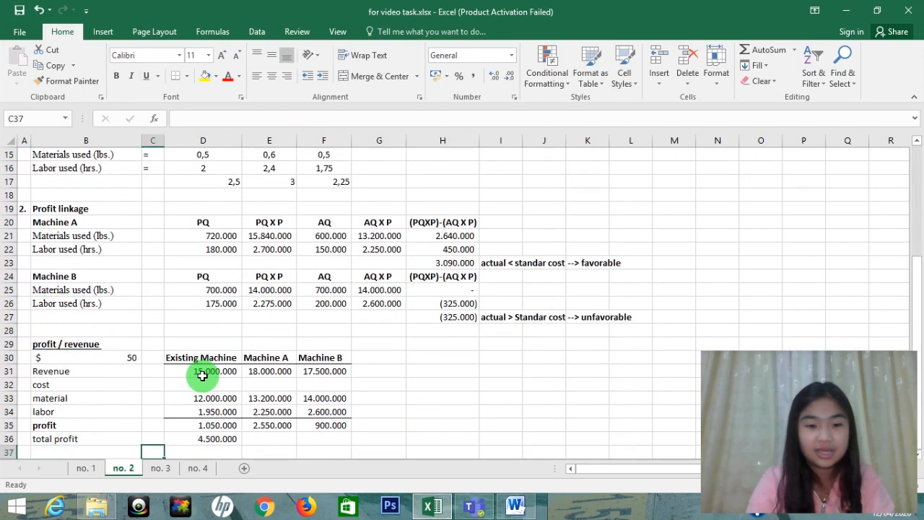
{"action": "key", "text": "Right"}
{"action": "key", "text": "Right"}
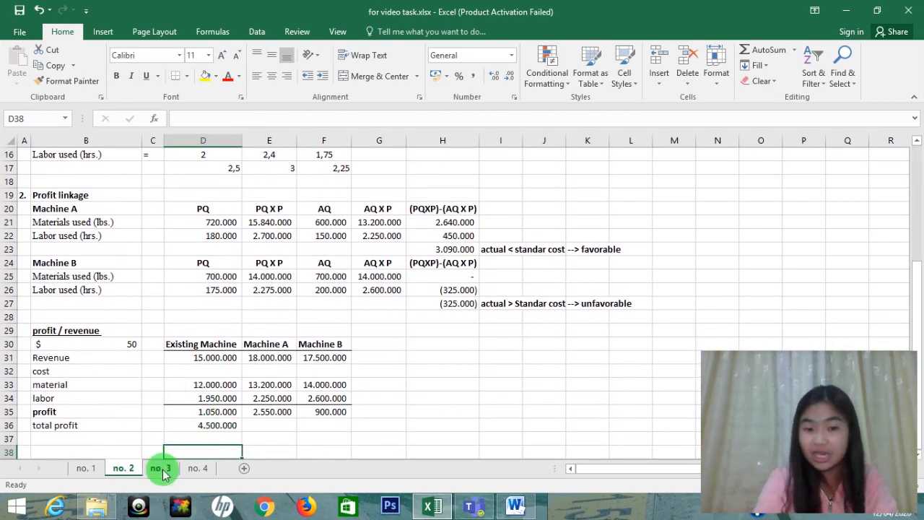
Step: Open sheet no. 3 and go to cell A1 at the start of the Theory Constraints problem
{"action": "left_click", "coordinate": [161, 468]}
{"action": "left_click", "coordinate": [144, 197]}
{"action": "key", "text": "Left"}
{"action": "key", "text": "Up"}
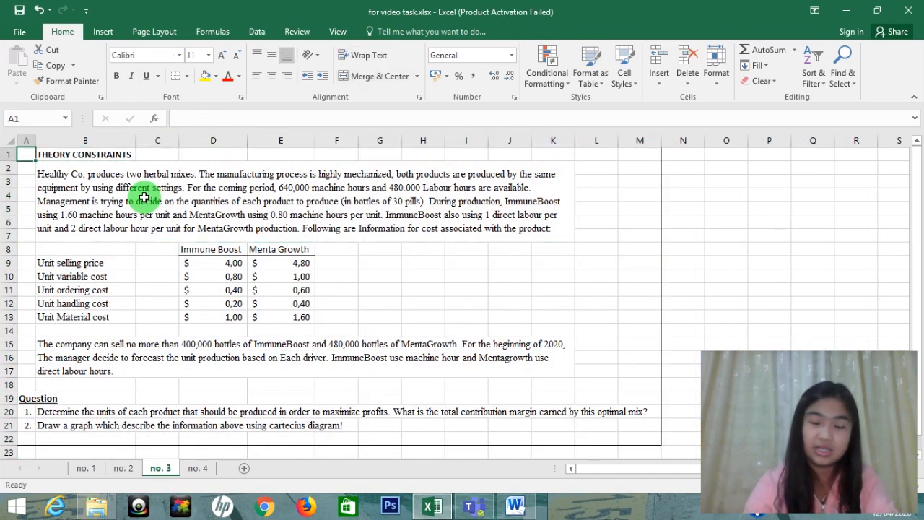
Step: Highlight the Theory Constraints case from A1 across to column M and down through the problem text
{"action": "key", "text": "shift+Right"}
{"action": "key", "text": "shift+Right"}
{"action": "key", "text": "shift+Right"}
{"action": "key", "text": "shift+Right"}
{"action": "key", "text": "shift+Right"}
{"action": "key", "text": "shift+Right"}
{"action": "key", "text": "shift+Right"}
{"action": "key", "text": "shift+Right"}
{"action": "key", "text": "shift+Right"}
{"action": "key", "text": "shift+Right"}
{"action": "key", "text": "shift+Right"}
{"action": "key", "text": "shift+Right"}
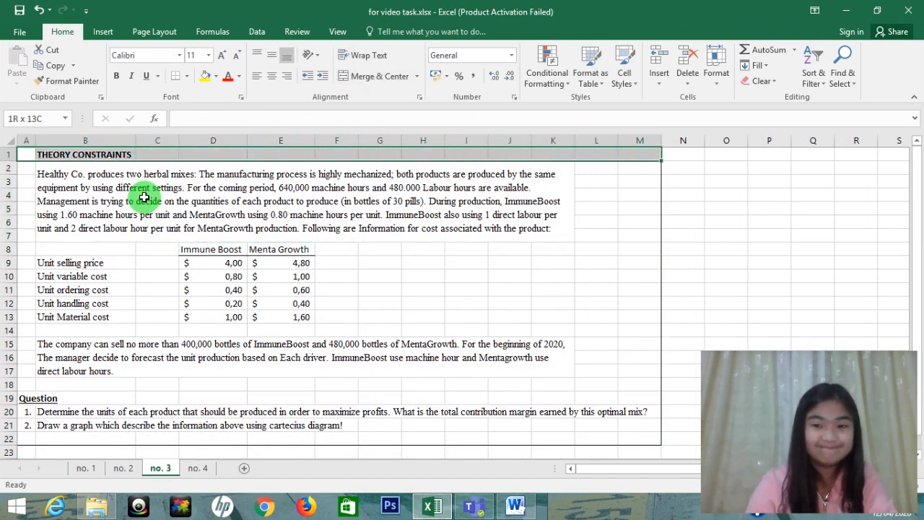
{"action": "key", "text": "shift+Down"}
{"action": "key", "text": "shift+Down"}
{"action": "key", "text": "shift+Down"}
{"action": "key", "text": "shift+Down"}
{"action": "key", "text": "shift+Down"}
{"action": "key", "text": "shift+Down"}
{"action": "key", "text": "shift+Down"}
{"action": "key", "text": "shift+Down"}
{"action": "key", "text": "shift+Down"}
{"action": "key", "text": "shift+Down"}
{"action": "key", "text": "shift+Down"}
{"action": "key", "text": "shift+Down"}
{"action": "key", "text": "shift+Down"}
{"action": "key", "text": "shift+Down"}
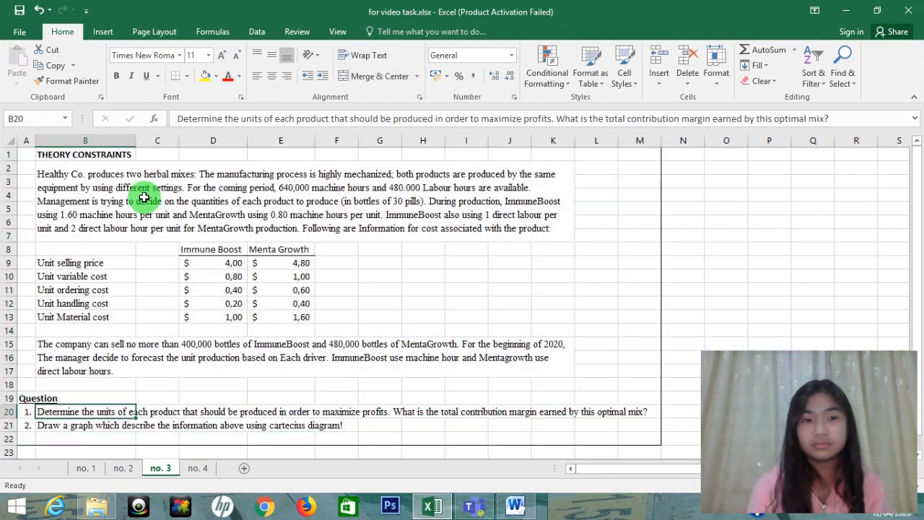
Step: Examine the two questions in B20:B21 on the optimal product mix and the cartecius diagram
{"action": "key", "text": "Down"}
{"action": "key", "text": "Down"}
{"action": "key", "text": "Down"}
{"action": "key", "text": "Down"}
{"action": "key", "text": "Down"}
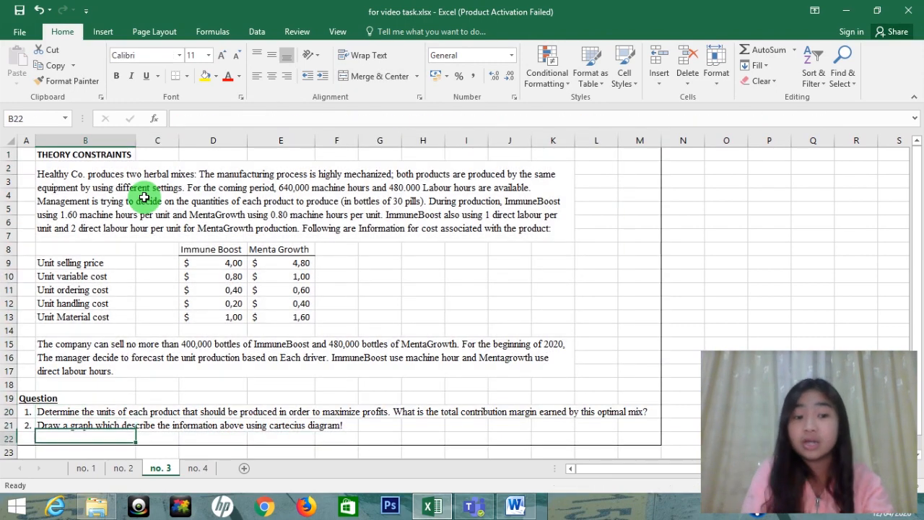
Step: Go through the Healthy Co. case from its heading, covering the available hours, unit price and cost table, sales limits and questions
{"action": "key", "text": "Up"}
{"action": "key", "text": "Up"}
{"action": "key", "text": "Up"}
{"action": "key", "text": "Up"}
{"action": "key", "text": "Up"}
{"action": "key", "text": "Up"}
{"action": "key", "text": "Up"}
{"action": "key", "text": "Up"}
{"action": "key", "text": "Up"}
{"action": "key", "text": "Up"}
{"action": "key", "text": "Up"}
{"action": "key", "text": "Up"}
{"action": "key", "text": "Up"}
{"action": "key", "text": "Up"}
{"action": "key", "text": "Up"}
{"action": "key", "text": "Up"}
{"action": "key", "text": "Up"}
{"action": "key", "text": "Up"}
{"action": "key", "text": "Up"}
{"action": "key", "text": "Up"}
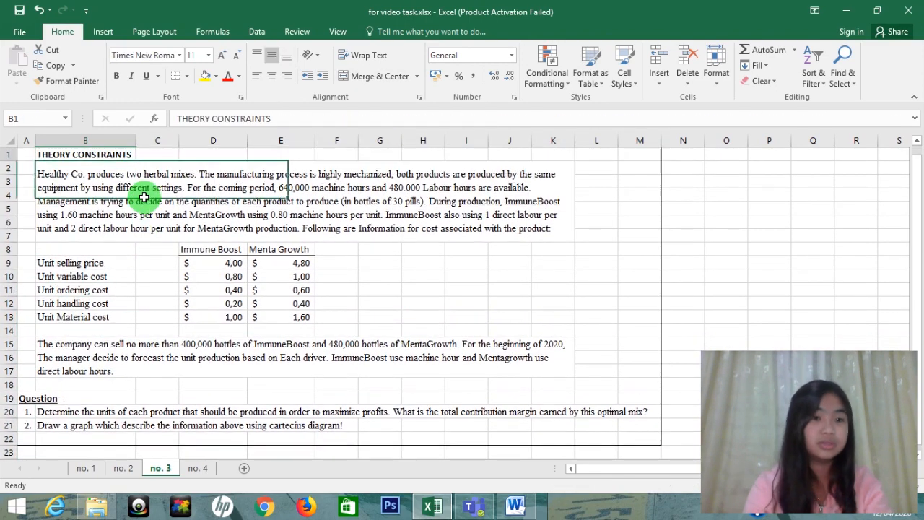
{"action": "key", "text": "Down"}
{"action": "key", "text": "Down"}
{"action": "key", "text": "Down"}
{"action": "key", "text": "Down"}
{"action": "key", "text": "Down"}
{"action": "key", "text": "Down"}
{"action": "key", "text": "Down"}
{"action": "key", "text": "Down"}
{"action": "key", "text": "Down"}
{"action": "key", "text": "Down"}
{"action": "key", "text": "Down"}
{"action": "key", "text": "Down"}
{"action": "key", "text": "Down"}
{"action": "key", "text": "Down"}
{"action": "key", "text": "Down"}
{"action": "key", "text": "Down"}
{"action": "key", "text": "Down"}
{"action": "key", "text": "Down"}
{"action": "key", "text": "Down"}
{"action": "key", "text": "Down"}
{"action": "key", "text": "Down"}
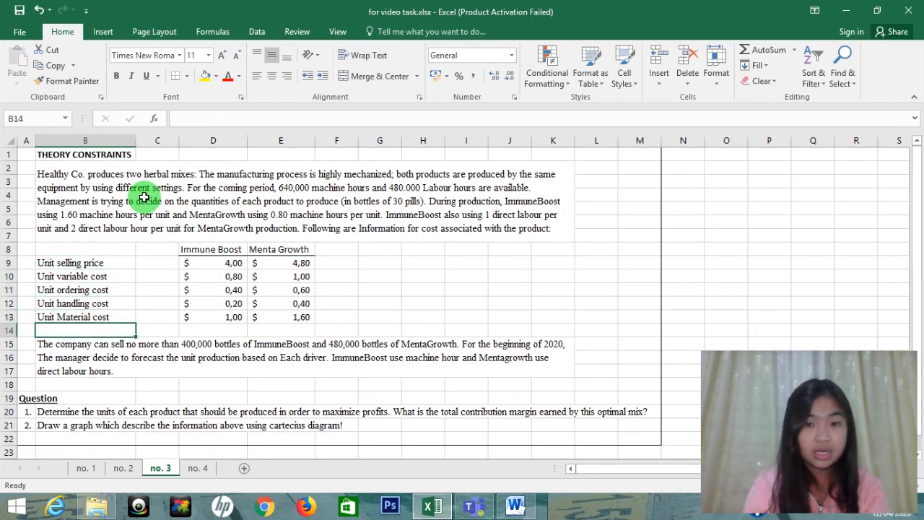
{"action": "key", "text": "Down"}
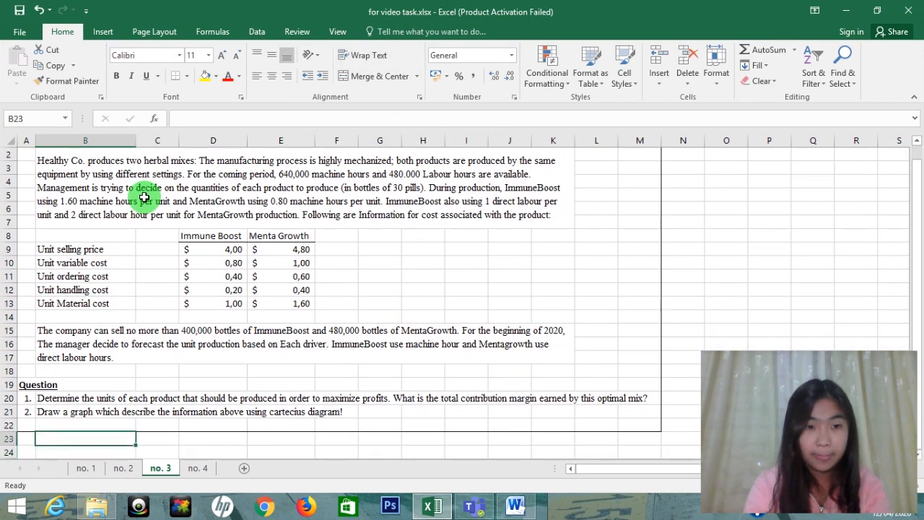
Step: Review the Healthy Co. case text in B2, covering the available machine and labour hours and each product's hours per unit
{"action": "key", "text": "Up"}
{"action": "key", "text": "Up"}
{"action": "key", "text": "Up"}
{"action": "key", "text": "Up"}
{"action": "key", "text": "Up"}
{"action": "key", "text": "Up"}
{"action": "key", "text": "Up"}
{"action": "key", "text": "Up"}
{"action": "key", "text": "Up"}
{"action": "key", "text": "Up"}
{"action": "key", "text": "Up"}
{"action": "key", "text": "Up"}
{"action": "key", "text": "Up"}
{"action": "key", "text": "Up"}
{"action": "key", "text": "Up"}
{"action": "key", "text": "Up"}
{"action": "key", "text": "Up"}
{"action": "key", "text": "Up"}
{"action": "key", "text": "Up"}
{"action": "key", "text": "Up"}
{"action": "key", "text": "Down"}
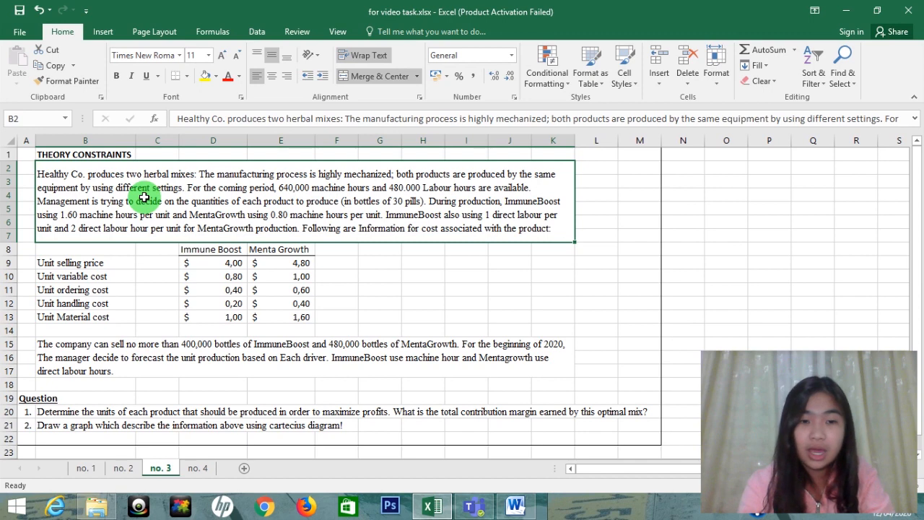
{"action": "key", "text": "Down"}
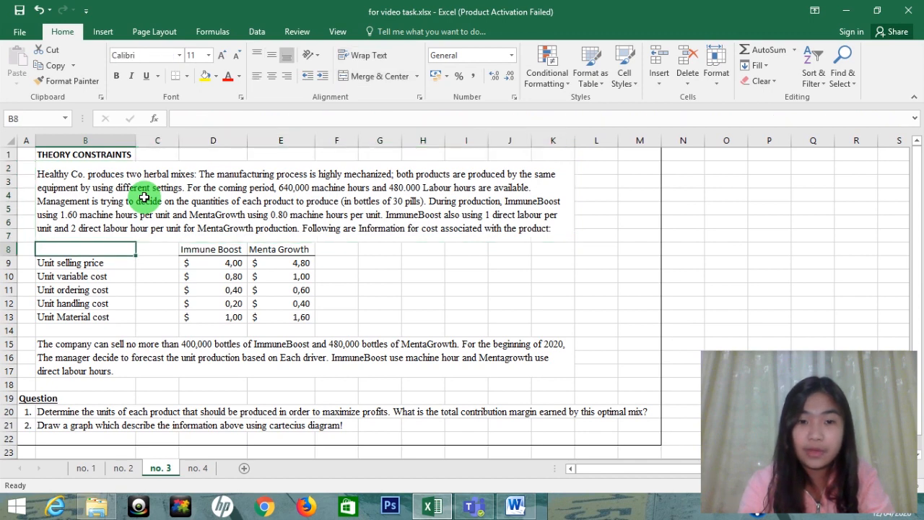
{"action": "key", "text": "Up"}
{"action": "key", "text": "Up"}
{"action": "key", "text": "Down"}
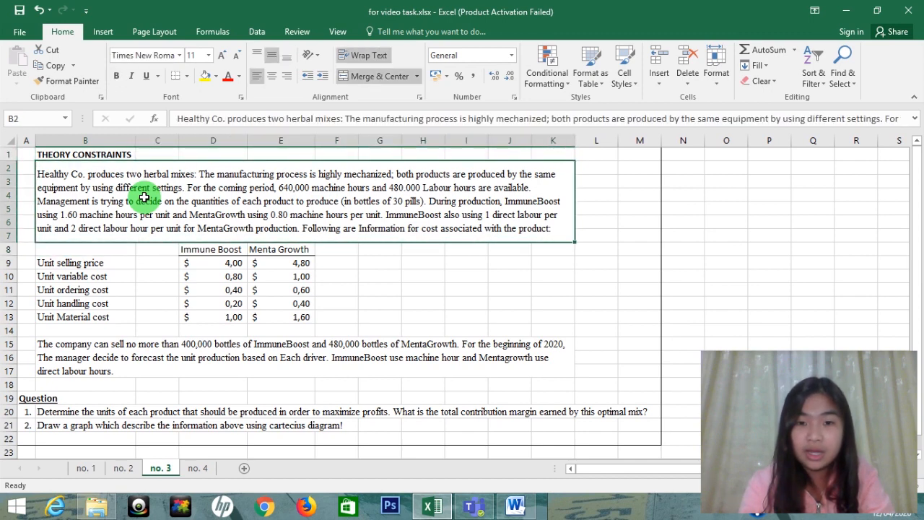
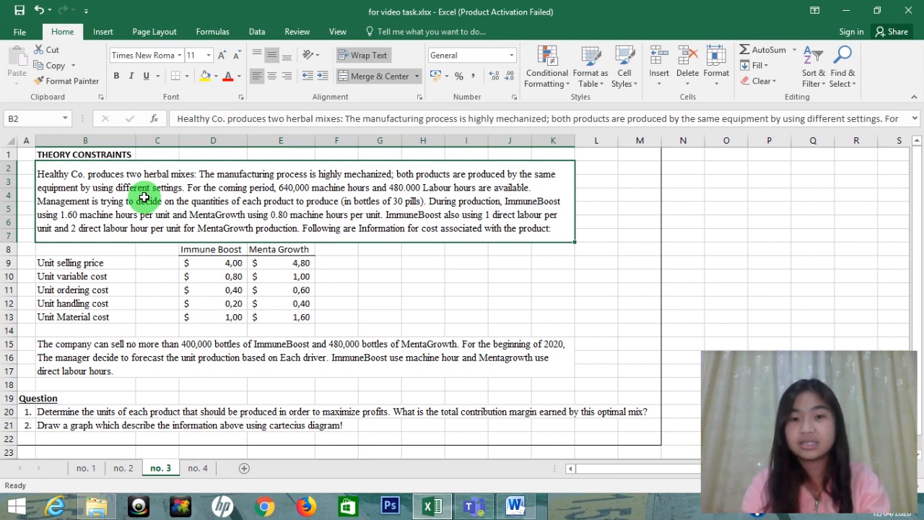
{"action": "key", "text": "Down"}
{"action": "key", "text": "Up"}
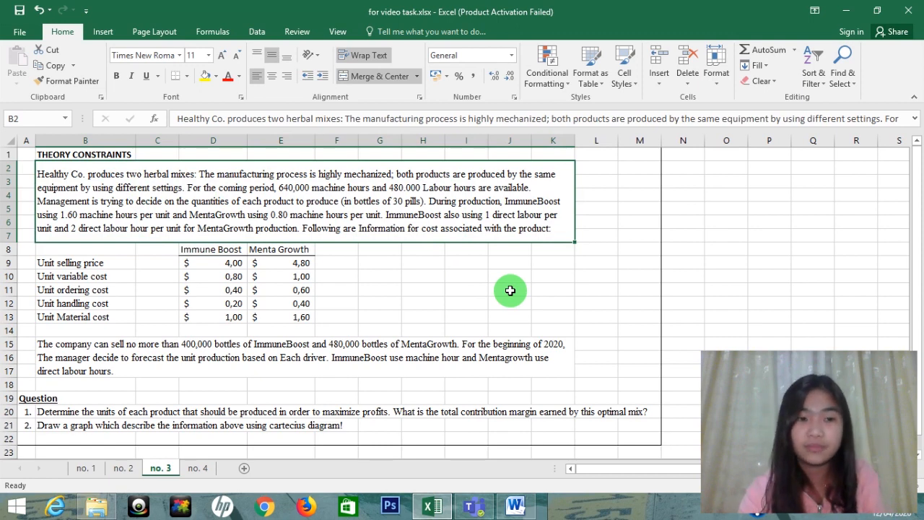
Step: Enter the start of the machine-hour constraint, 1,6x + 0,8y<, in cell O3 beside the problem
{"action": "key", "text": "Down"}
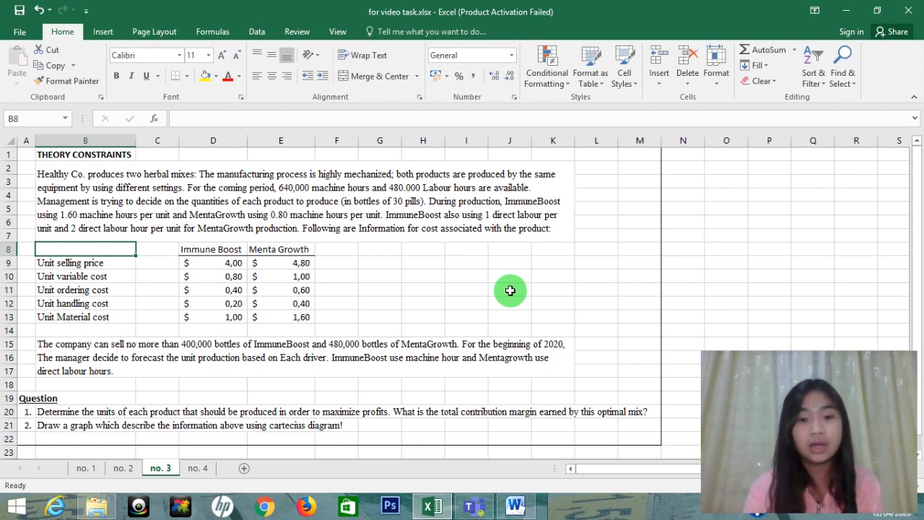
{"action": "key", "text": "Right"}
{"action": "key", "text": "Right"}
{"action": "key", "text": "Right"}
{"action": "key", "text": "Right"}
{"action": "key", "text": "Right"}
{"action": "key", "text": "Right"}
{"action": "key", "text": "Right"}
{"action": "key", "text": "Right"}
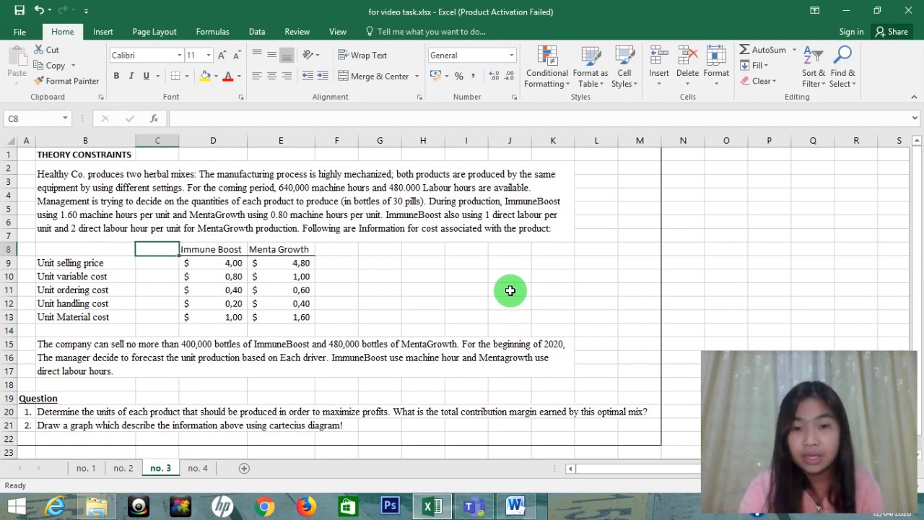
{"action": "key", "text": "Right"}
{"action": "key", "text": "Right"}
{"action": "key", "text": "Right"}
{"action": "key", "text": "Right"}
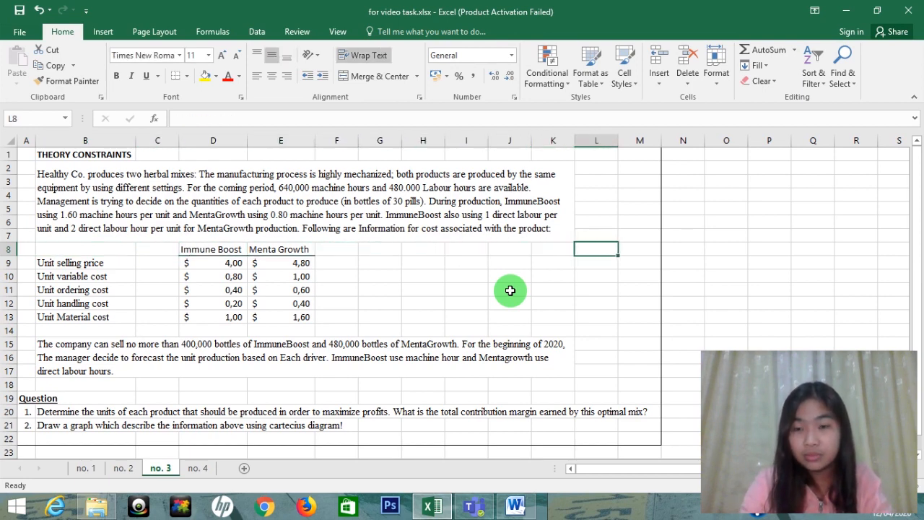
{"action": "key", "text": "Up"}
{"action": "key", "text": "Up"}
{"action": "key", "text": "Up"}
{"action": "key", "text": "Up"}
{"action": "key", "text": "Right"}
{"action": "key", "text": "Up"}
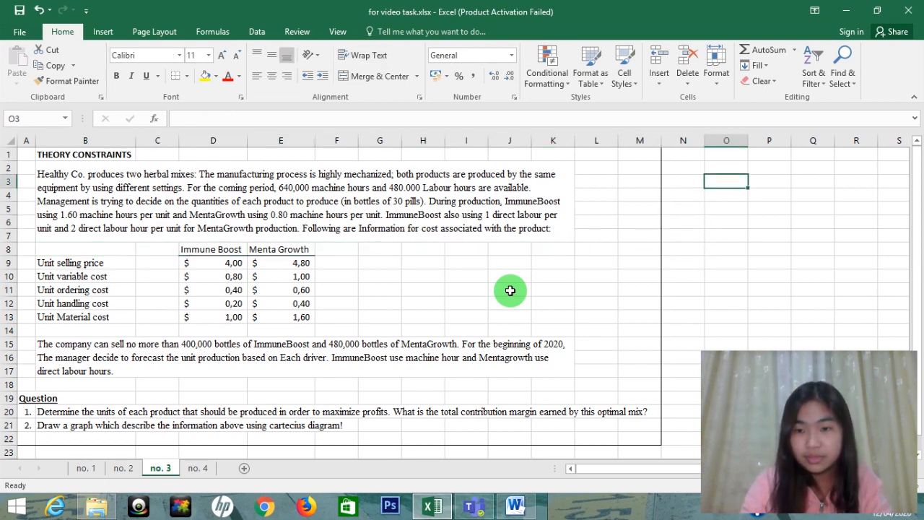
{"action": "type", "text": "1,6x"}
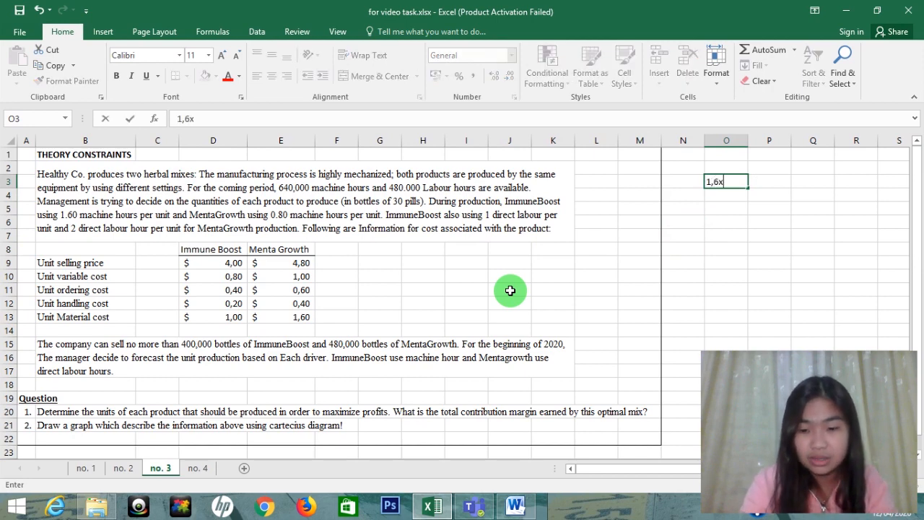
{"action": "type", "text": " +"}
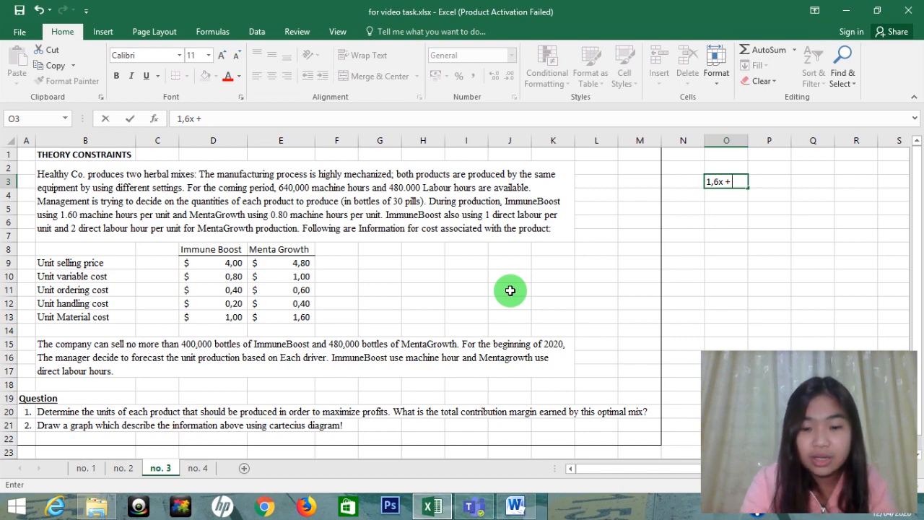
{"action": "type", "text": "0,8"}
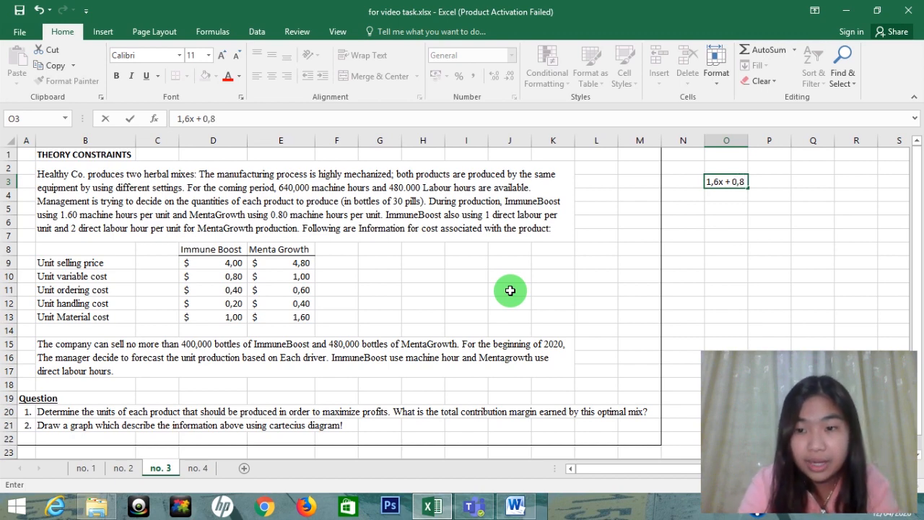
{"action": "type", "text": "y"}
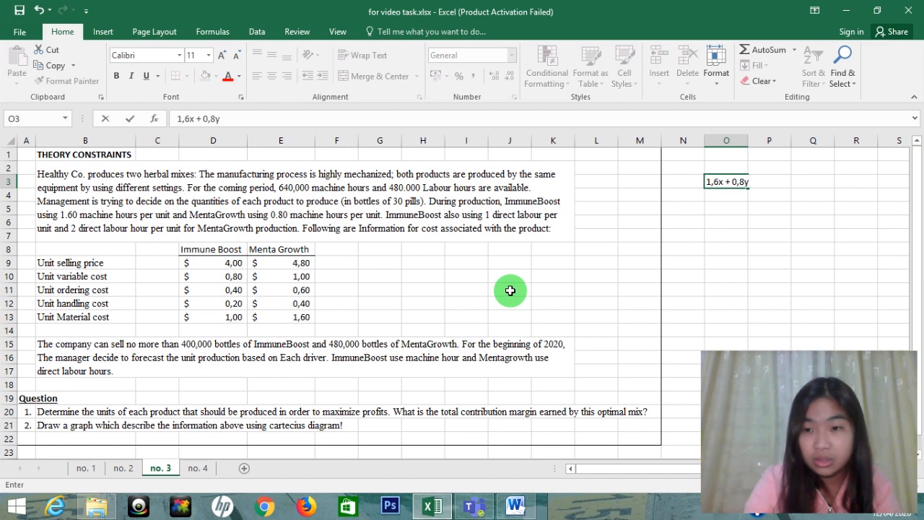
{"action": "type", "text": "<"}
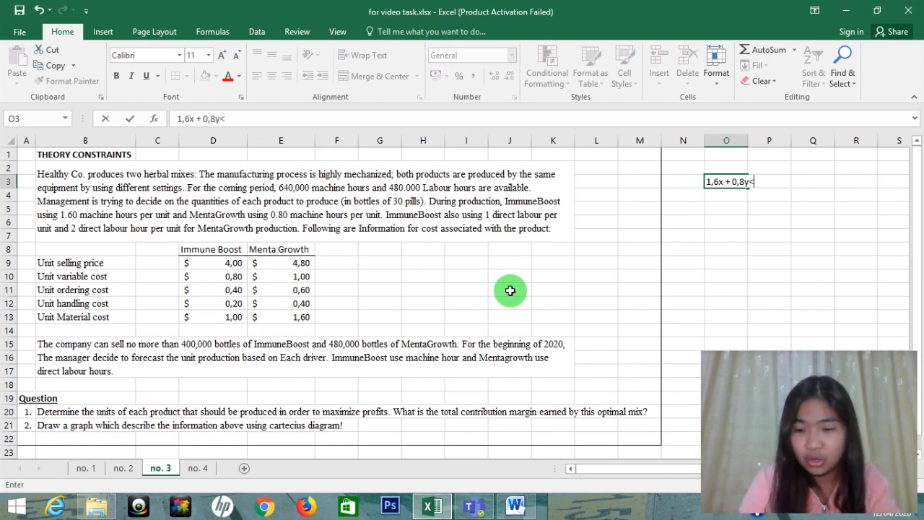
Step: Remove the trailing < sign from the machine-hour expression in O3 so it reads 1,6x + 0,8y
{"action": "key", "text": "shift+Down"}
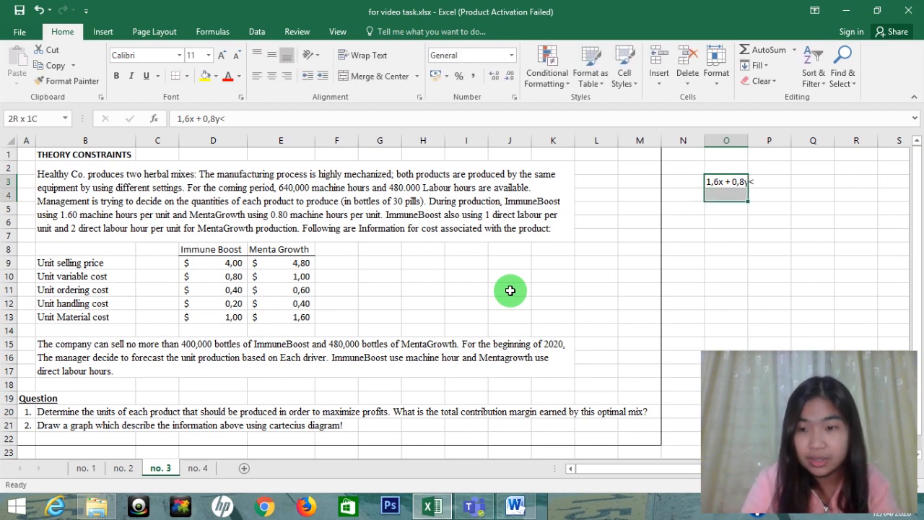
{"action": "key", "text": "Right"}
{"action": "key", "text": "Left"}
{"action": "key", "text": "Up"}
{"action": "key", "text": "Down"}
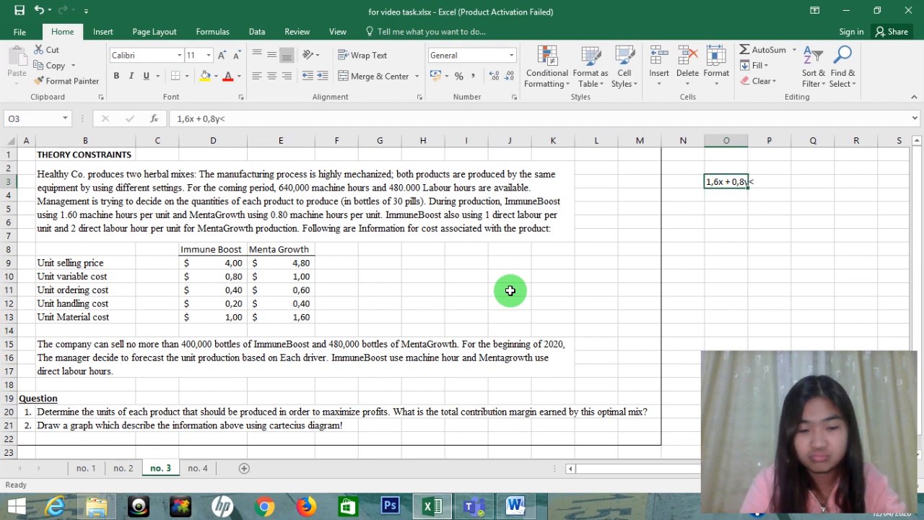
{"action": "key", "text": "Right"}
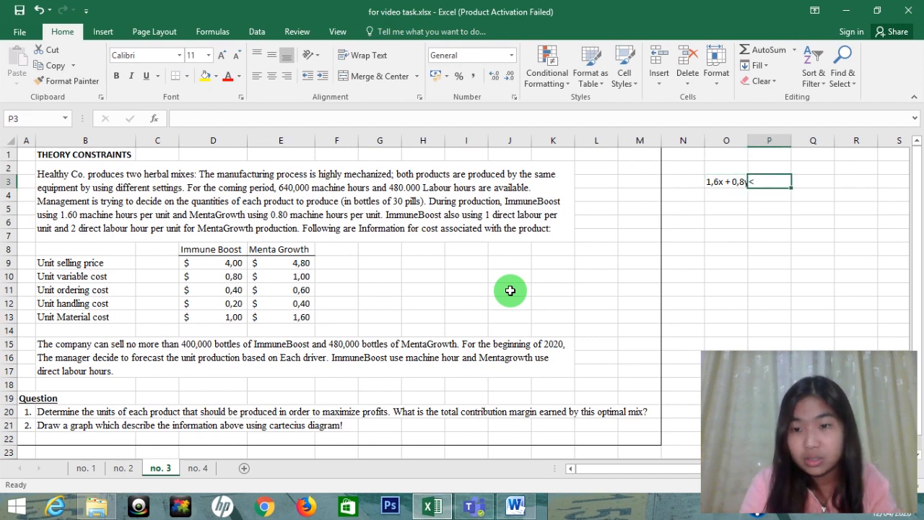
{"action": "key", "text": "Left"}
{"action": "key", "text": "F2"}
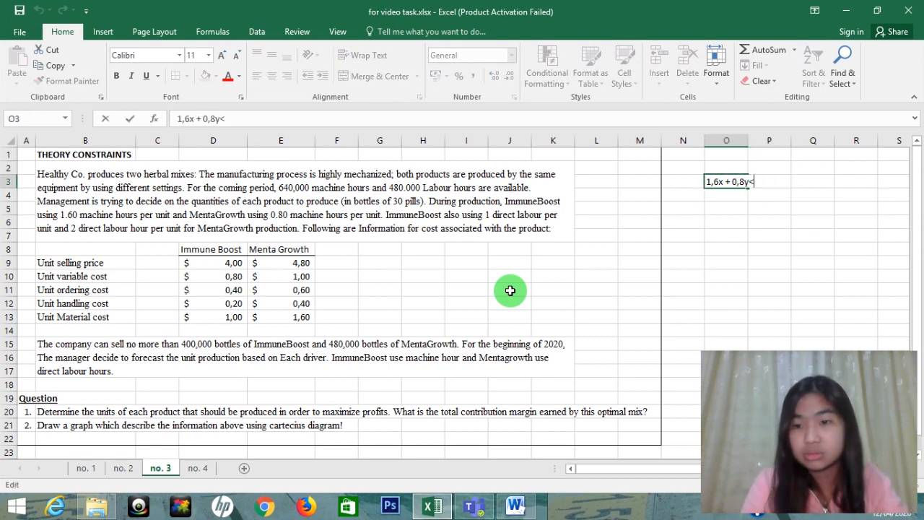
{"action": "key", "text": "BackSpace"}
{"action": "key", "text": "Return"}
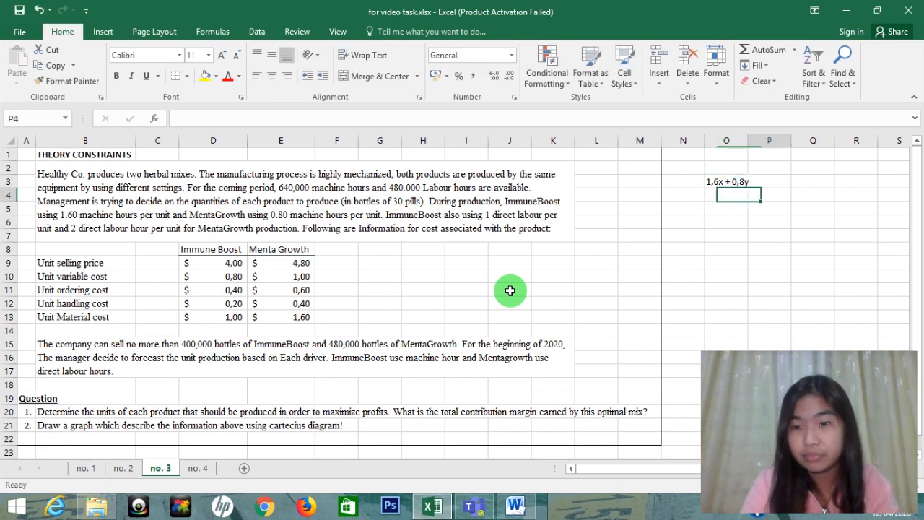
Step: Enter an underlined < in P3 as the less-than-or-equal sign, widening column O slightly and narrowing column P around it
{"action": "key", "text": "Right"}
{"action": "key", "text": "Up"}
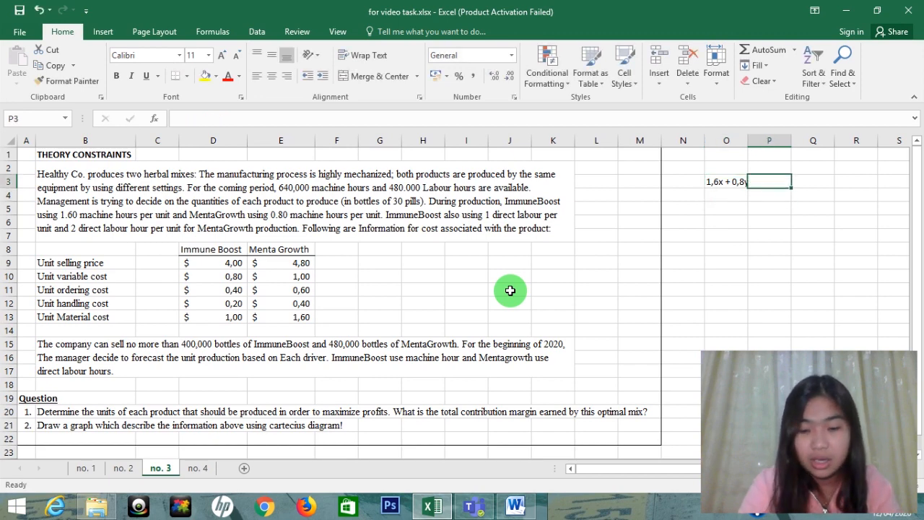
{"action": "type", "text": "<"}
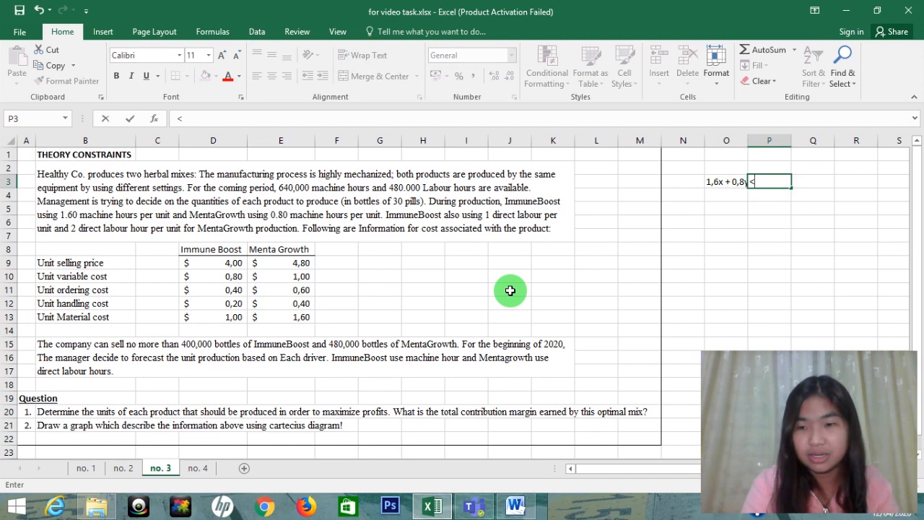
{"action": "key", "text": "ctrl+Return"}
{"action": "key", "text": "ctrl+u"}
{"action": "key", "text": "Right"}
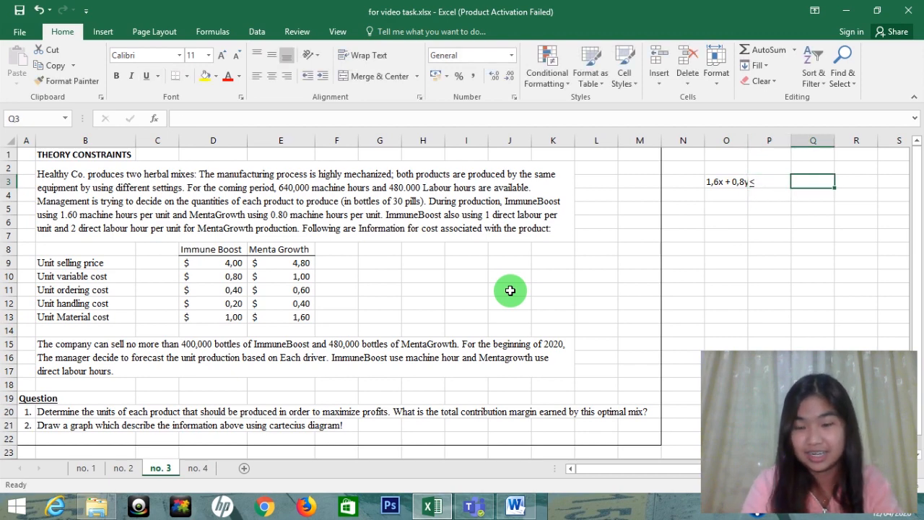
{"action": "key", "text": "Left"}
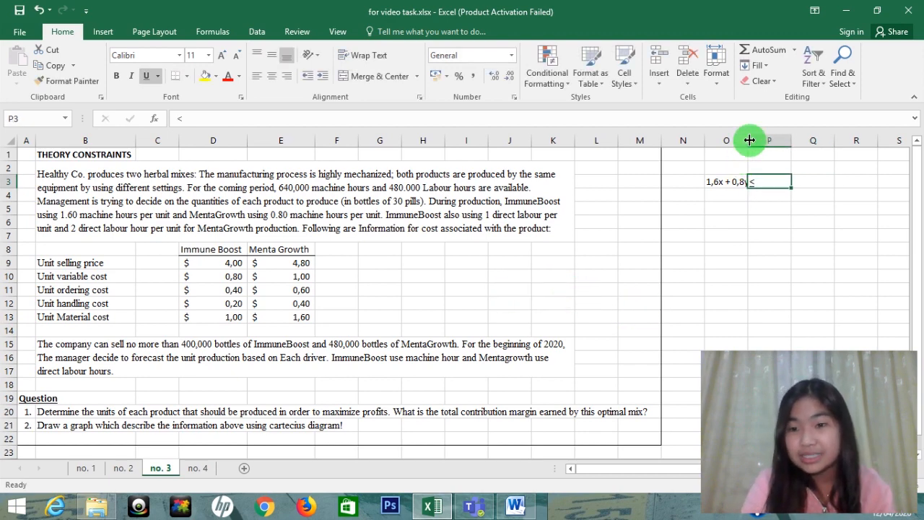
{"action": "left_click_drag", "start_coordinate": [749, 141], "coordinate": [769, 141]}
Step: Enter the machine-hour limit 640000 in Q3 and apply the Accounting format with a thousands separator and no decimals
{"action": "left_click", "coordinate": [775, 180]}
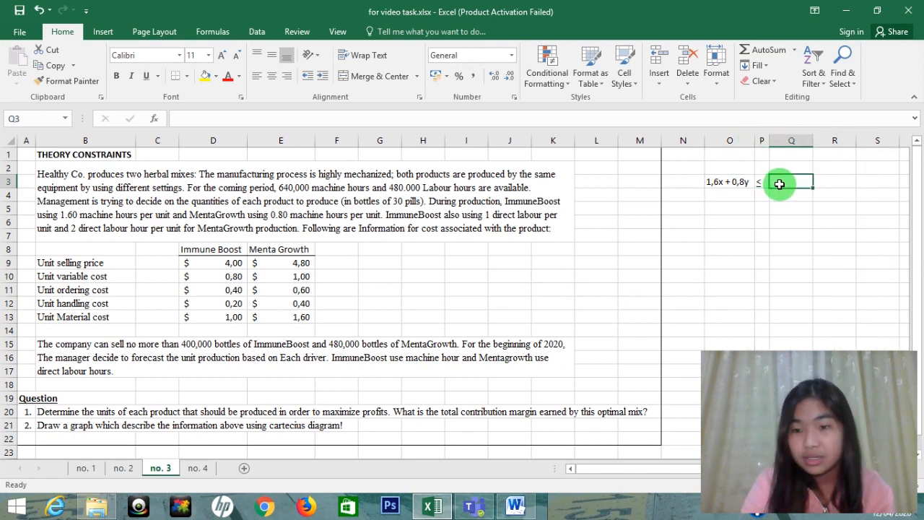
{"action": "type", "text": "64000"}
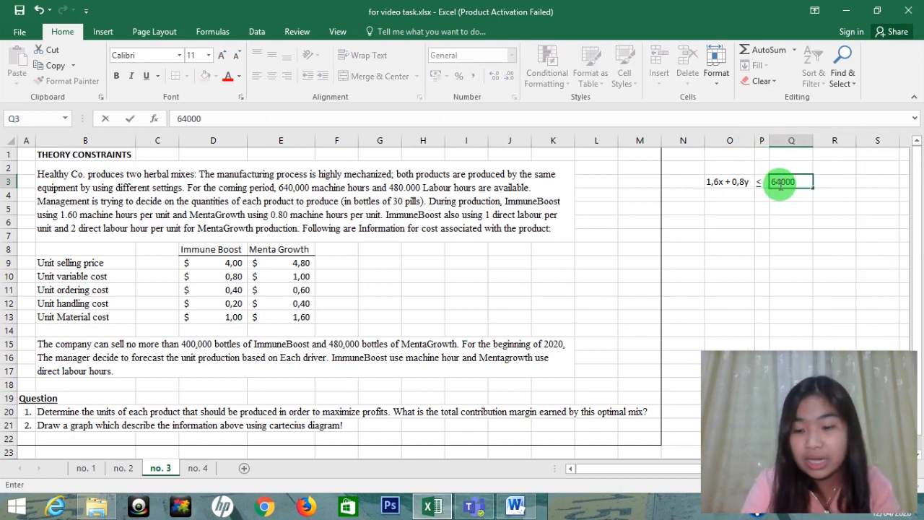
{"action": "type", "text": "0"}
{"action": "left_click", "coordinate": [780, 184]}
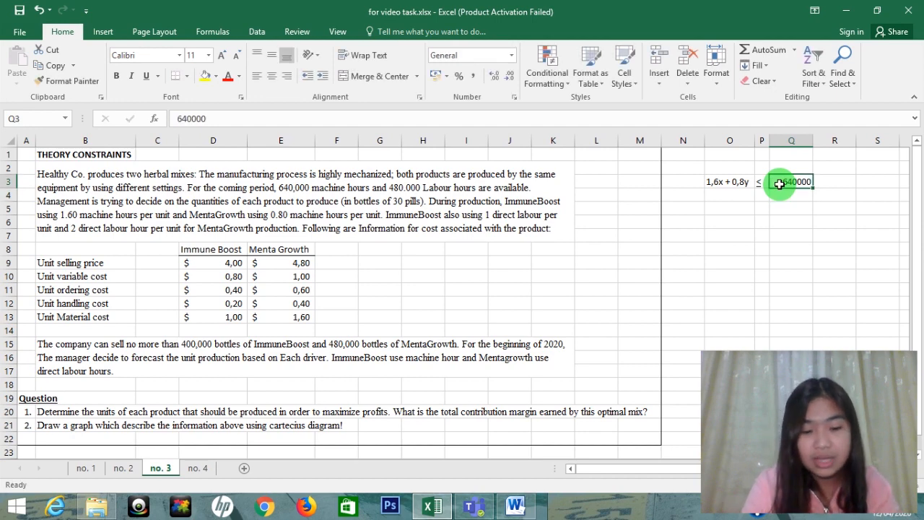
{"action": "key", "text": "ctrl+shift+1"}
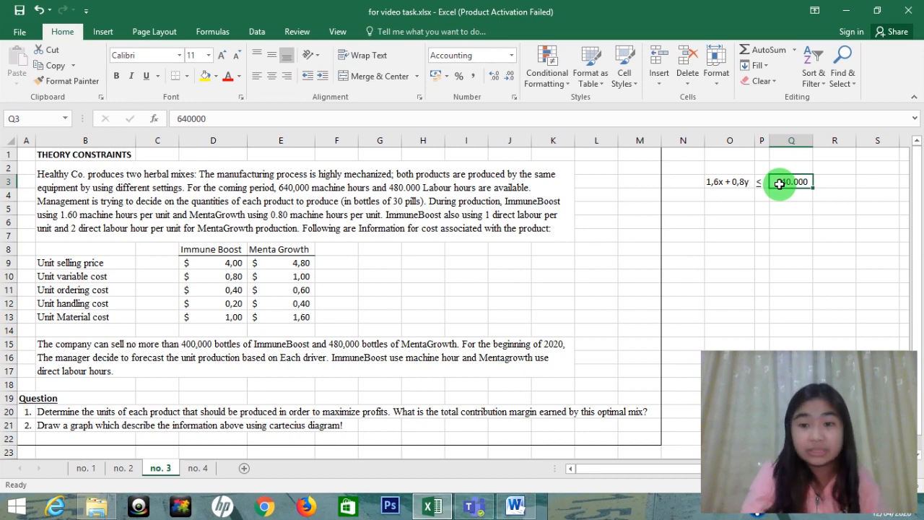
Step: Enter the labour-hour expression x + 2 y in O4, below the machine-hour expression
{"action": "key", "text": "Left"}
{"action": "key", "text": "Left"}
{"action": "key", "text": "Down"}
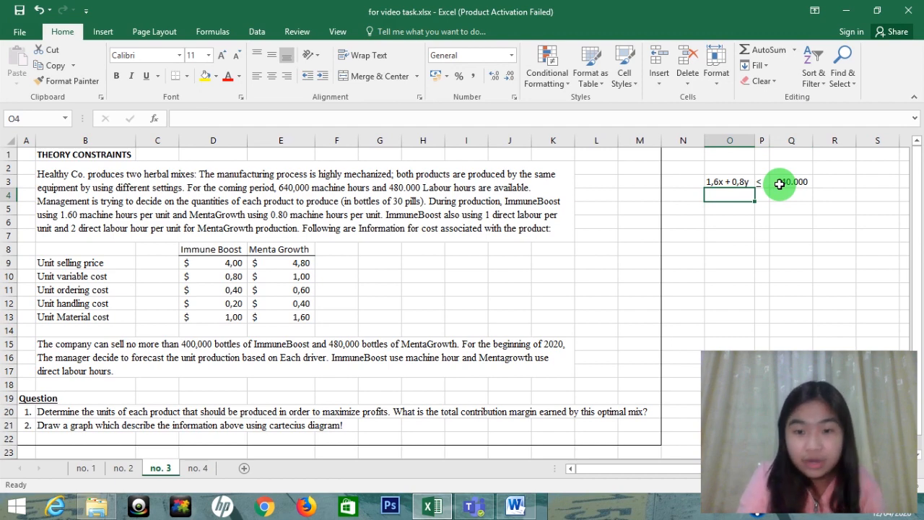
{"action": "type", "text": "x"}
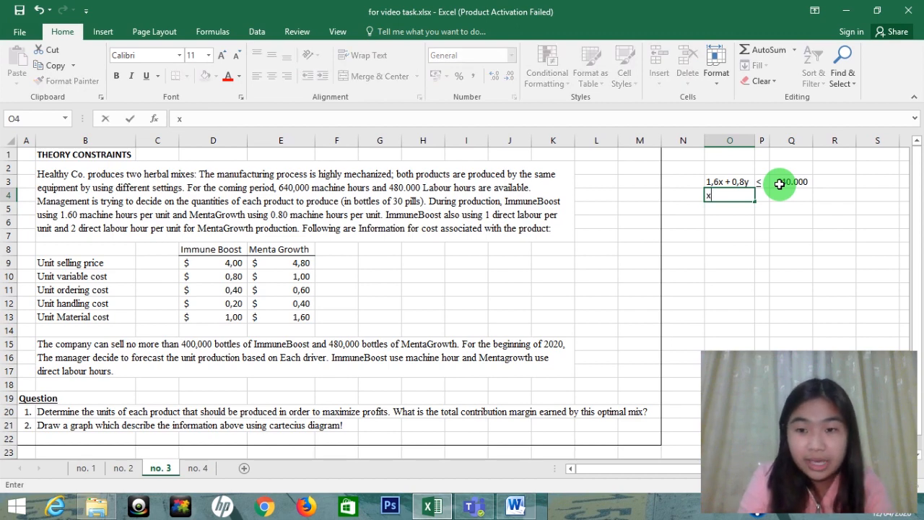
{"action": "type", "text": " +"}
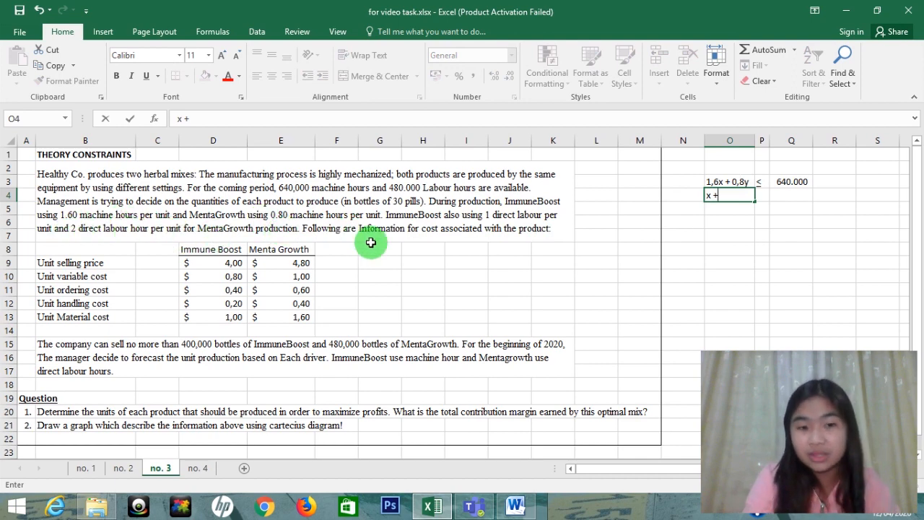
{"action": "type", "text": "2"}
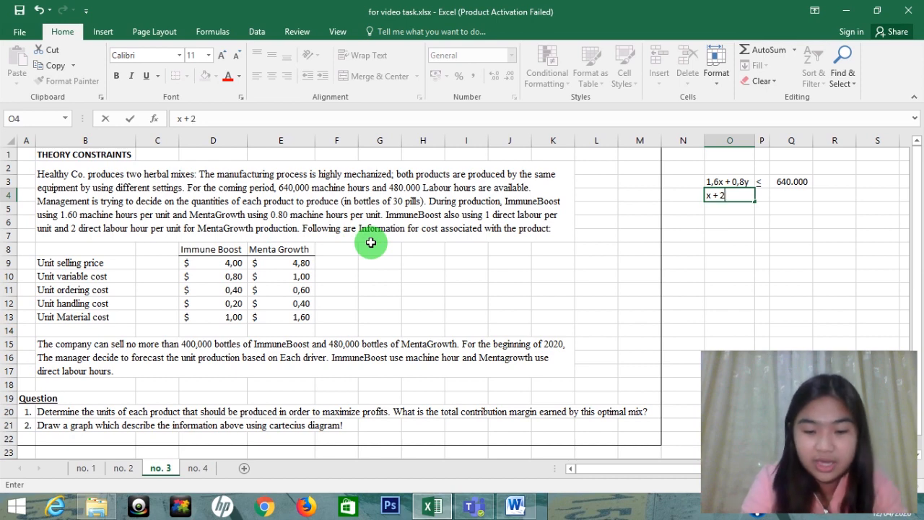
{"action": "type", "text": " y"}
{"action": "key", "text": "Tab"}
Step: Copy the underlined < sign from P3 into P4 for the labour-hour constraint
{"action": "key", "text": "Up"}
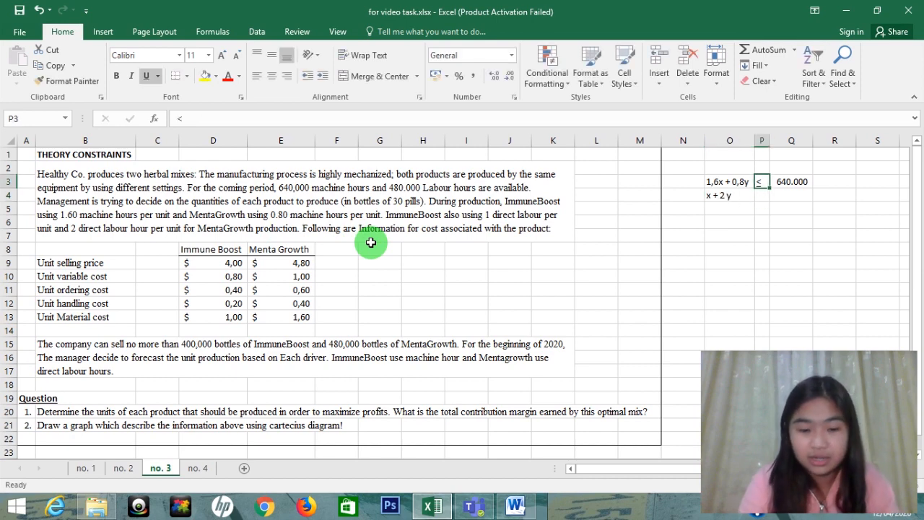
{"action": "key", "text": "ctrl+c"}
{"action": "key", "text": "Down"}
{"action": "key", "text": "ctrl+v"}
{"action": "key", "text": "Tab"}
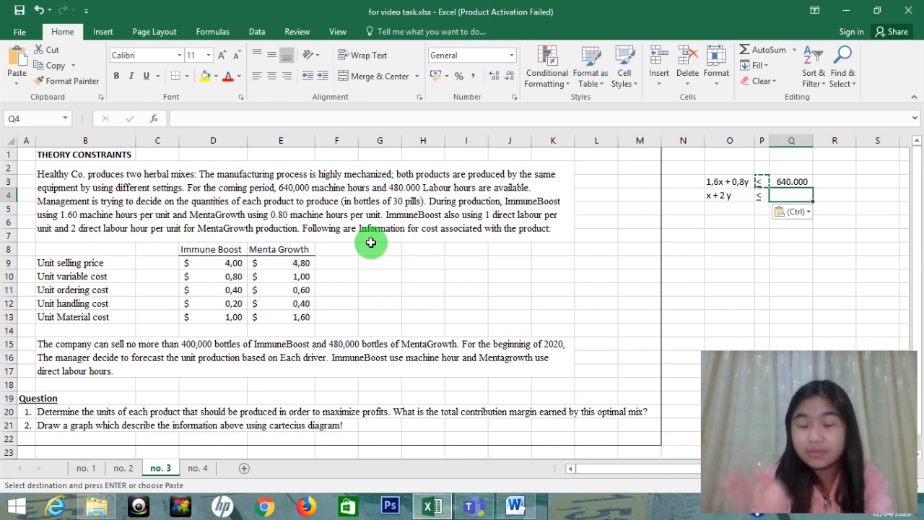
{"action": "key", "text": "Escape"}
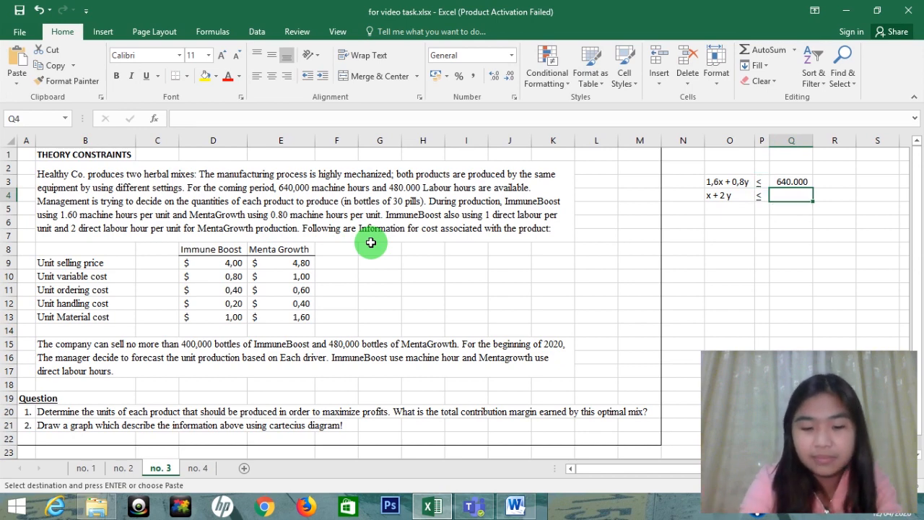
Step: Enter the labour-hour limit 480000 in Q4 and apply the Accounting format with a thousands separator and no decimals
{"action": "type", "text": "480000"}
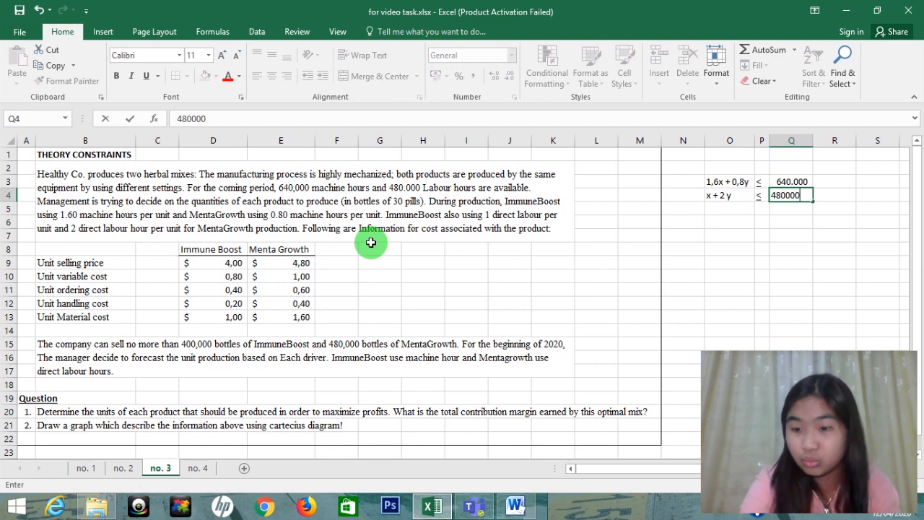
{"action": "key", "text": "Return"}
{"action": "key", "text": "Up"}
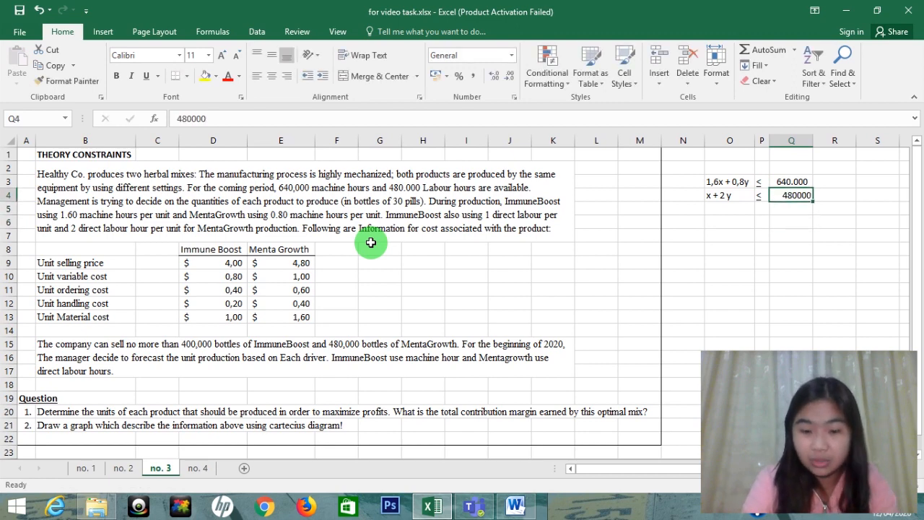
{"action": "key", "text": "ctrl+shift+1"}
{"action": "key", "text": "Down"}
{"action": "key", "text": "Up"}
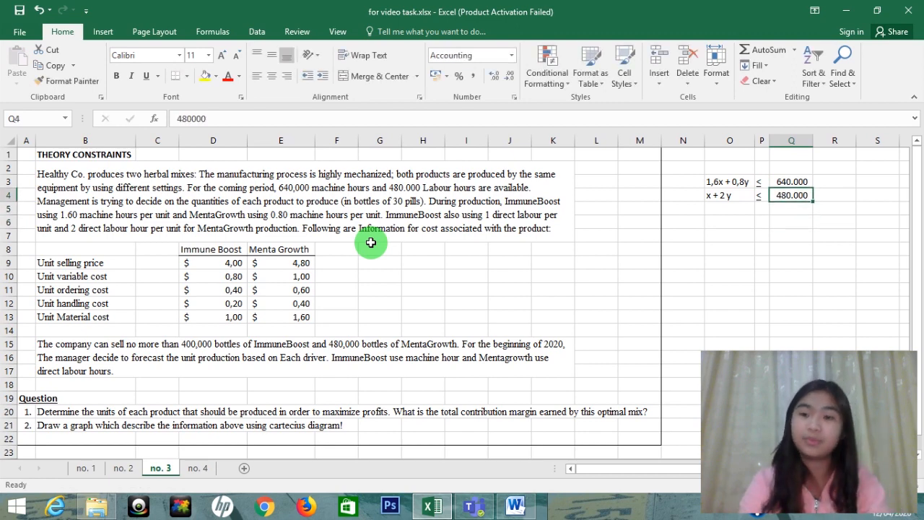
Step: Label the first constraint row Machine hours in N3
{"action": "key", "text": "Left"}
{"action": "key", "text": "Left"}
{"action": "key", "text": "Left"}
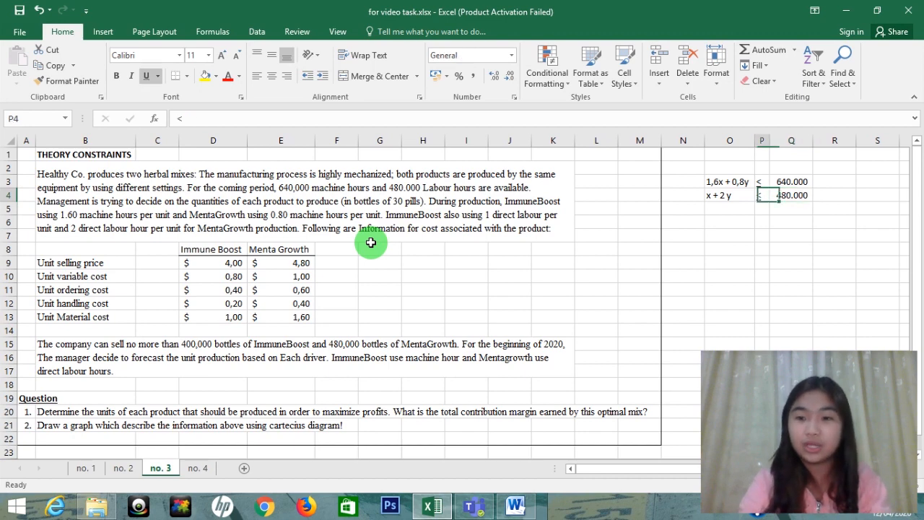
{"action": "key", "text": "Up"}
{"action": "key", "text": "Down"}
{"action": "key", "text": "Right"}
{"action": "key", "text": "Left"}
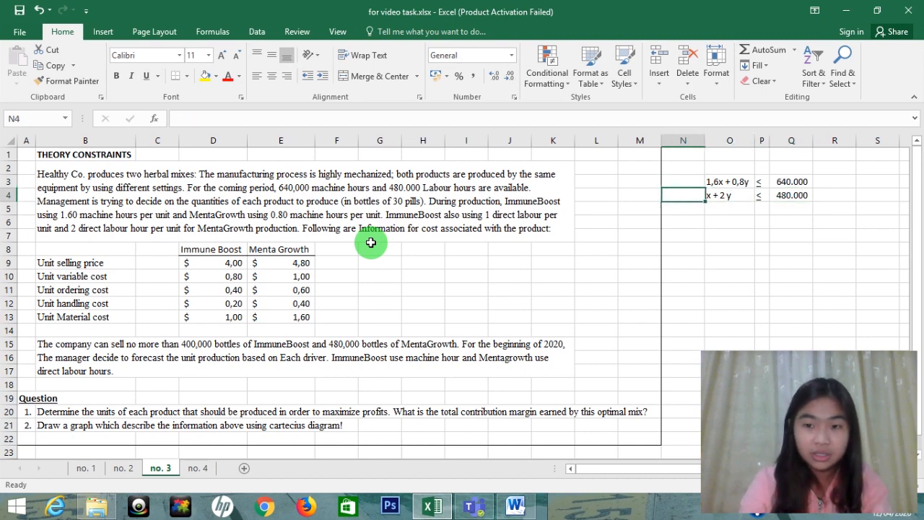
{"action": "key", "text": "Up"}
{"action": "type", "text": "Mac"}
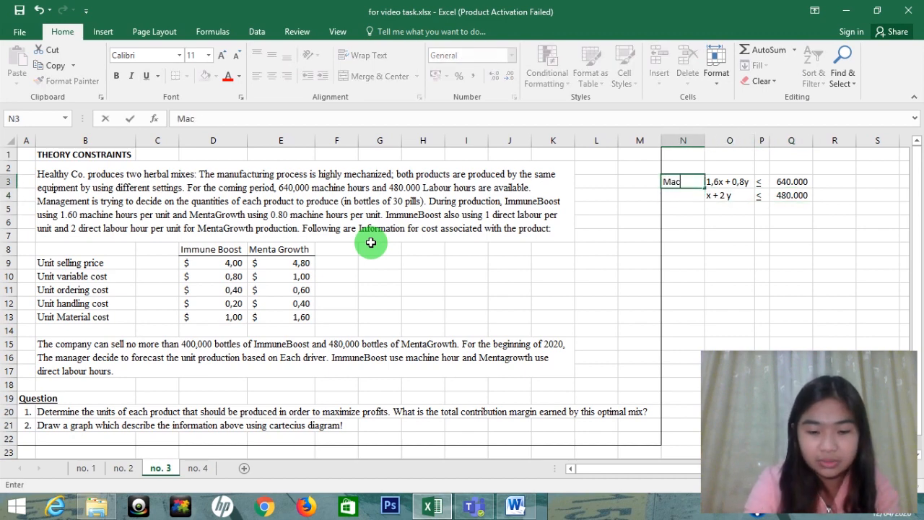
{"action": "type", "text": "hine hours"}
{"action": "key", "text": "Return"}
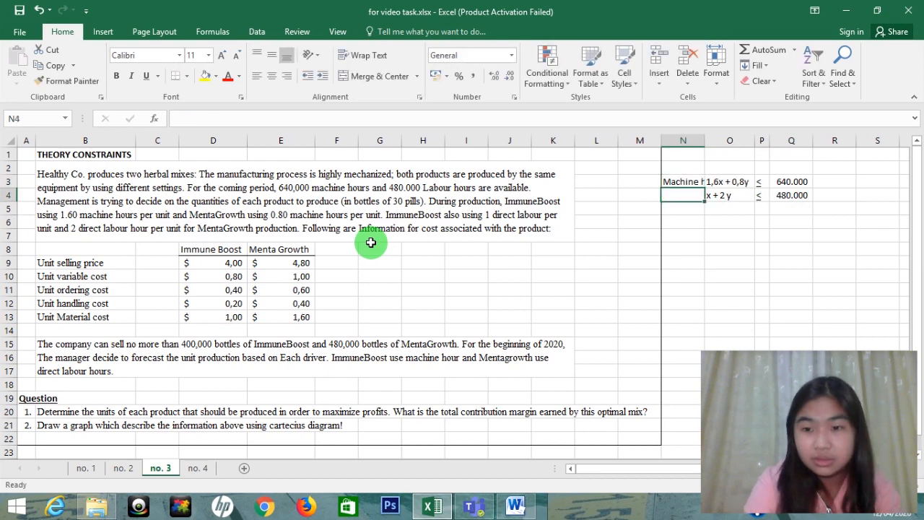
Step: Label the second constraint row Labor Hours in N4 and fit column N to its contents
{"action": "type", "text": "Labou"}
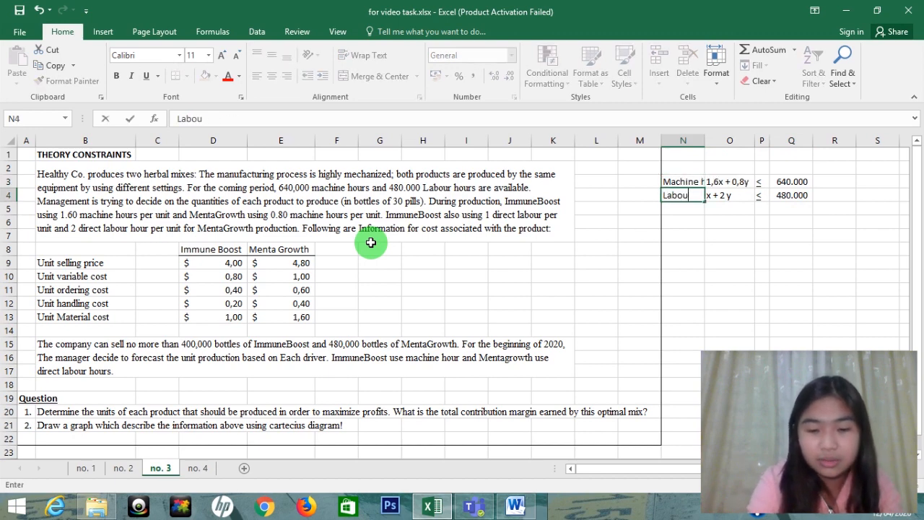
{"action": "key", "text": "BackSpace"}
{"action": "type", "text": "r Hours"}
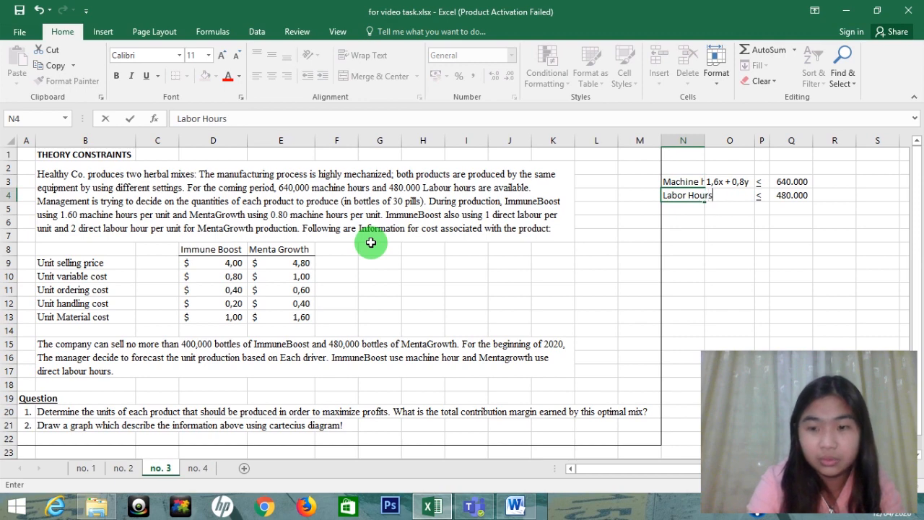
{"action": "key", "text": "Return"}
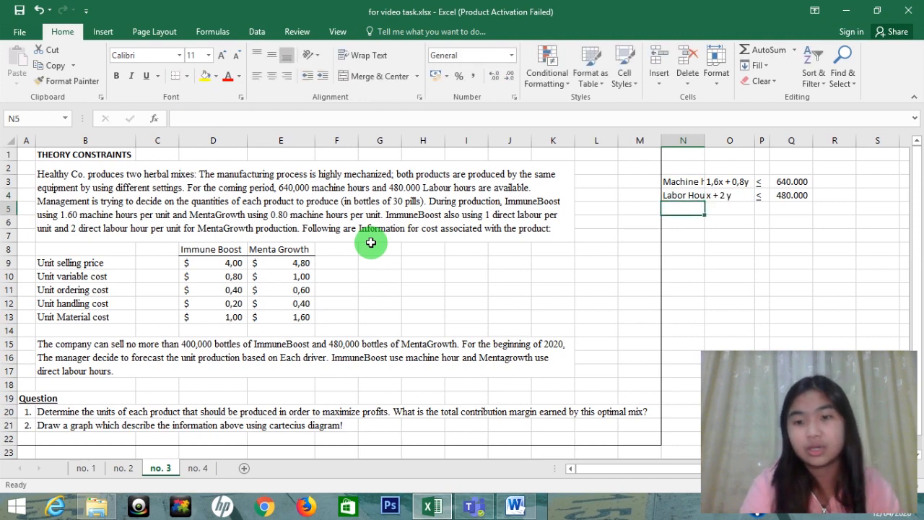
{"action": "double_click", "coordinate": [704, 140]}
{"action": "left_click", "coordinate": [757, 228]}
{"action": "key", "text": "Right"}
{"action": "key", "text": "Left"}
{"action": "key", "text": "Left"}
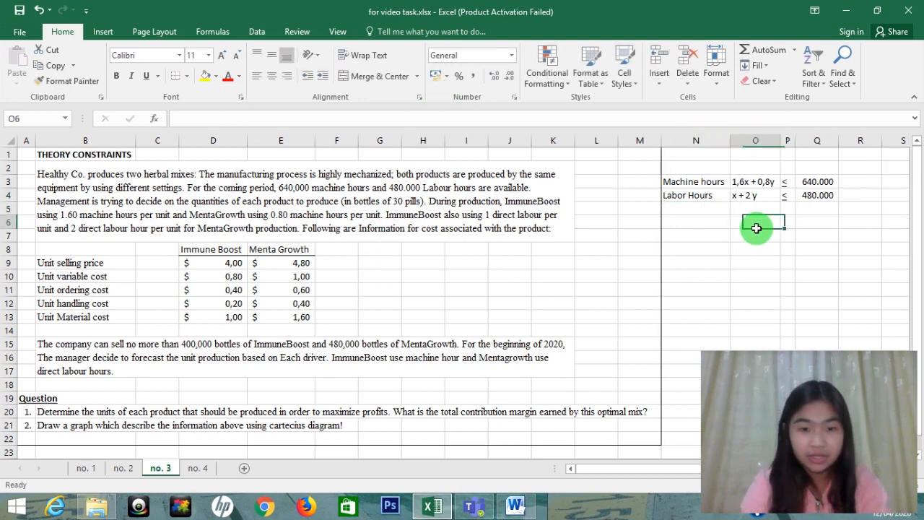
{"action": "key", "text": "Right"}
{"action": "key", "text": "Right"}
{"action": "key", "text": "Right"}
{"action": "key", "text": "Left"}
{"action": "key", "text": "Left"}
{"action": "key", "text": "Up"}
{"action": "key", "text": "Up"}
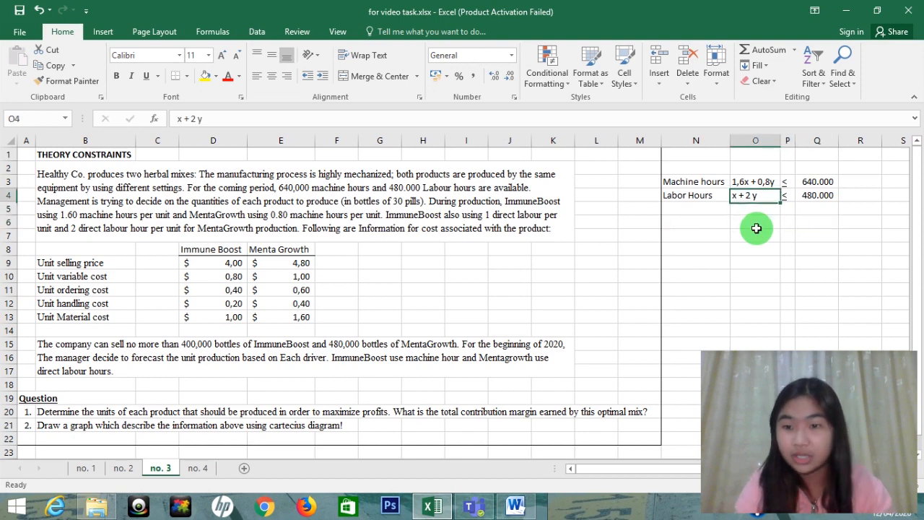
{"action": "key", "text": "Right"}
{"action": "key", "text": "Left"}
Step: Start the ImmuneBoost sales constraint with x in O5 and an underlined < in P5
{"action": "key", "text": "Left"}
{"action": "key", "text": "Down"}
{"action": "key", "text": "Right"}
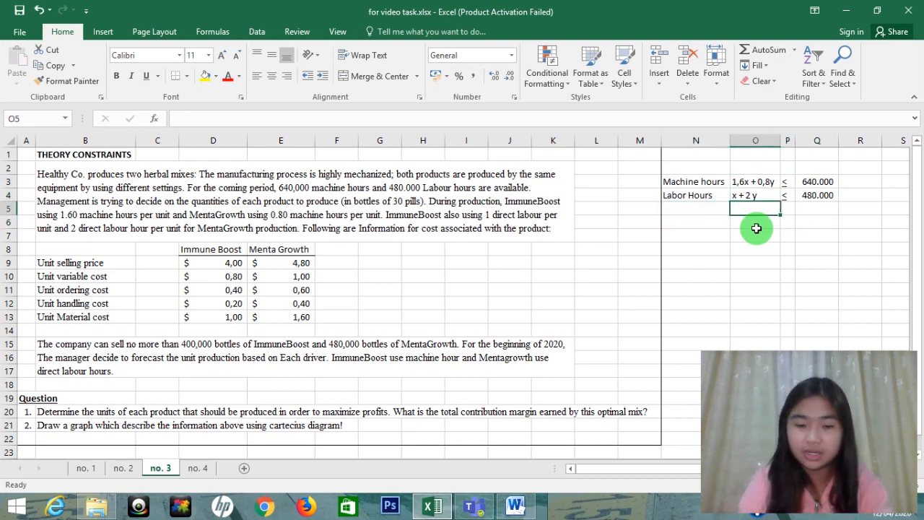
{"action": "type", "text": "x"}
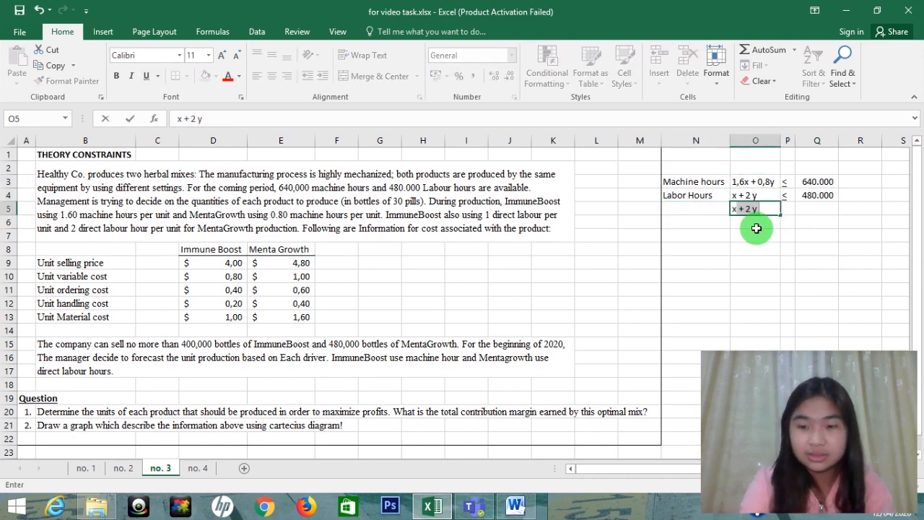
{"action": "key", "text": "Delete"}
{"action": "key", "text": "Tab"}
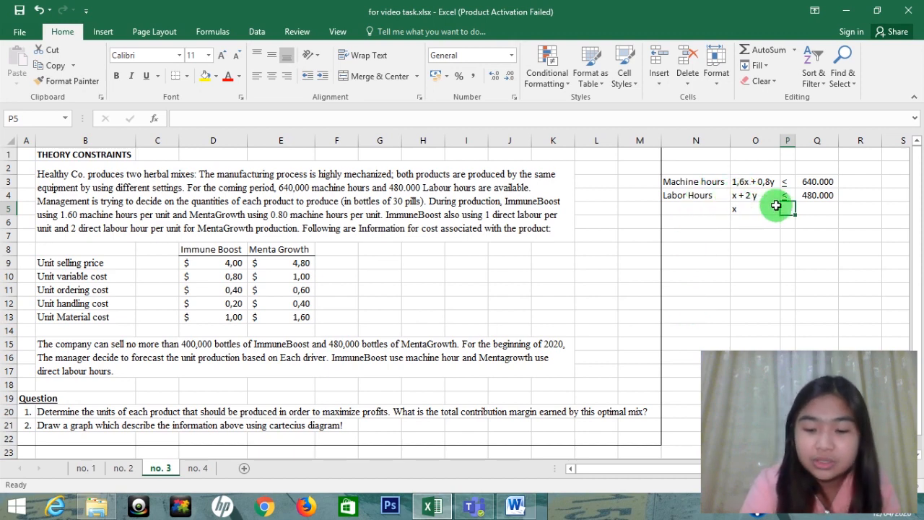
{"action": "type", "text": "<"}
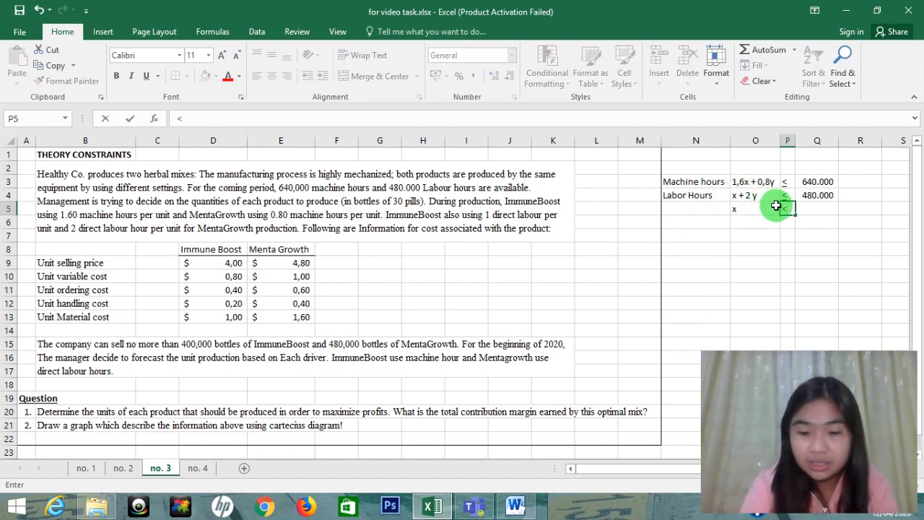
{"action": "key", "text": "ctrl+Return"}
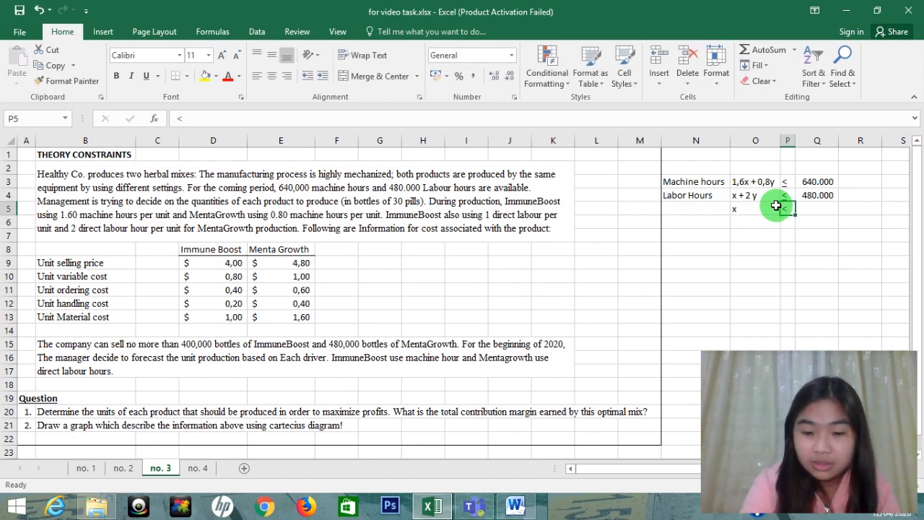
Step: Enter the ImmuneBoost sales limit 400000 in Q5 and apply the Accounting format with a thousands separator and no decimals
{"action": "key", "text": "Right"}
{"action": "type", "text": "400000"}
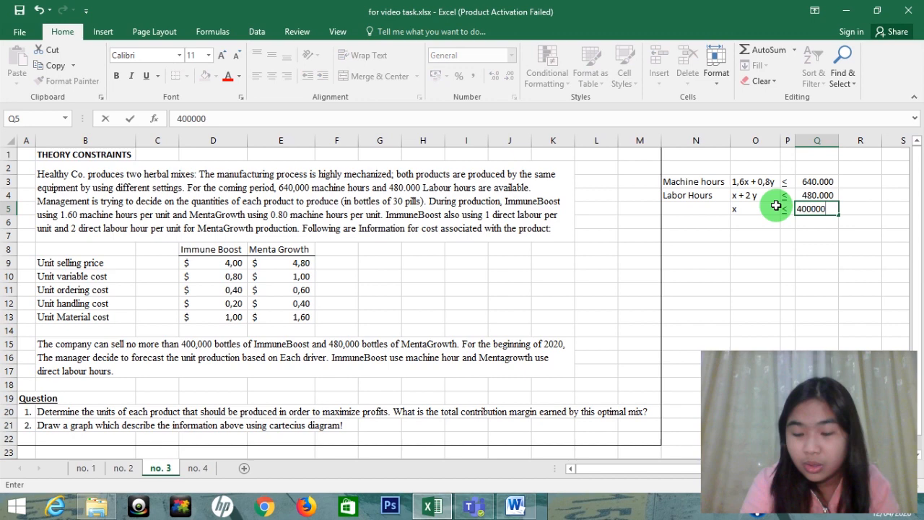
{"action": "key", "text": "Return"}
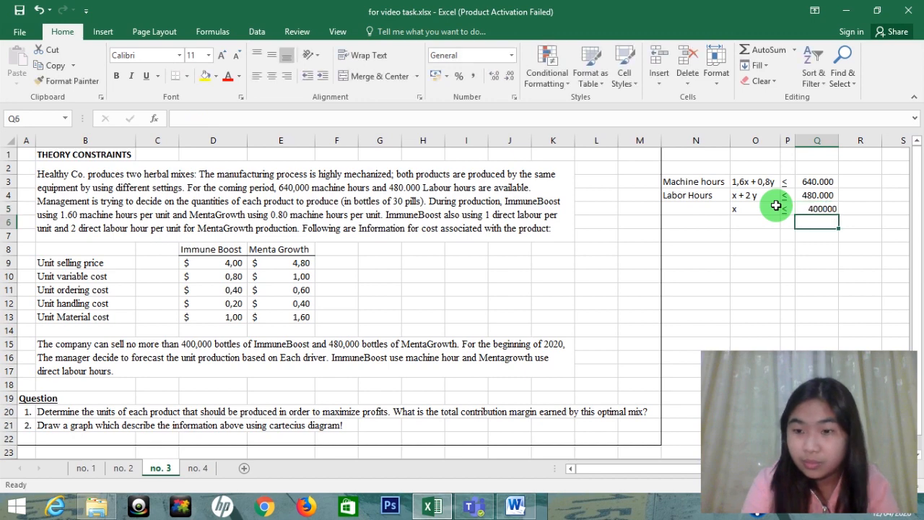
{"action": "key", "text": "Up"}
{"action": "key", "text": "alt+h"}
{"action": "key", "text": "i"}
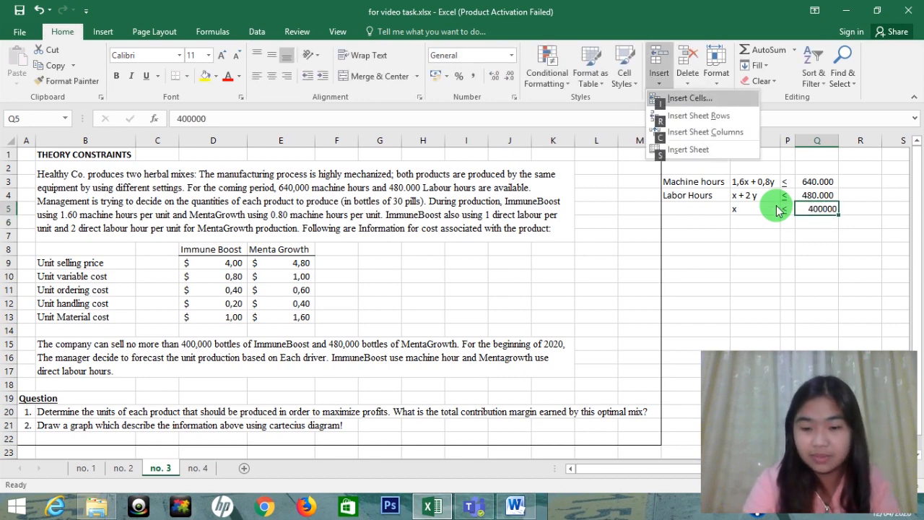
{"action": "left_click", "coordinate": [845, 249]}
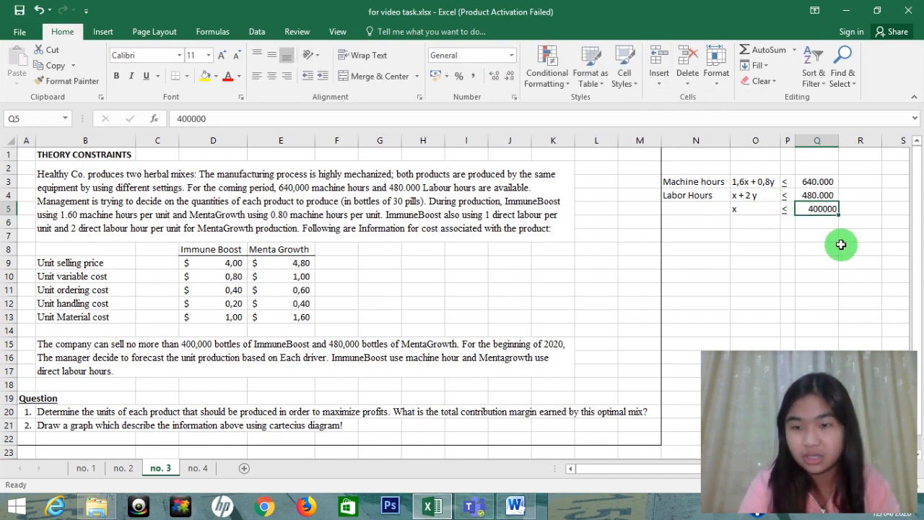
{"action": "key", "text": "alt+h"}
{"action": "key", "text": "k"}
{"action": "key", "text": "Up"}
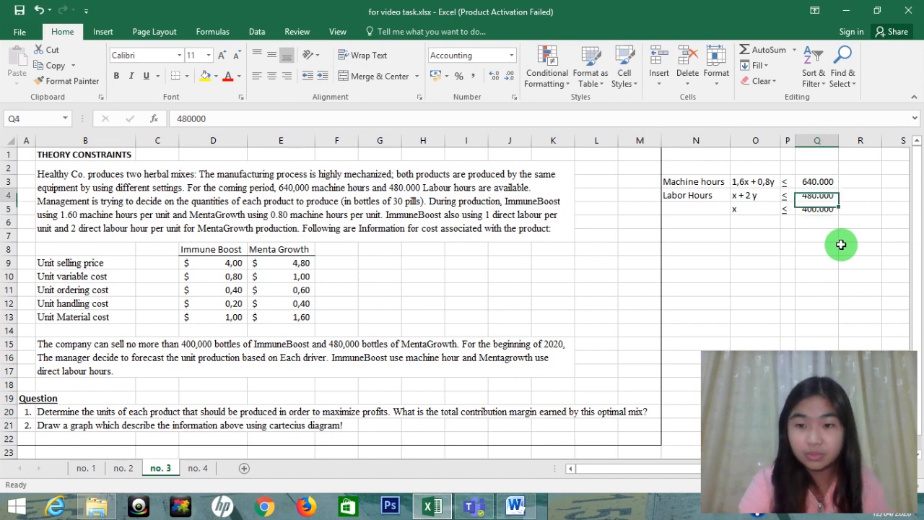
{"action": "key", "text": "Down"}
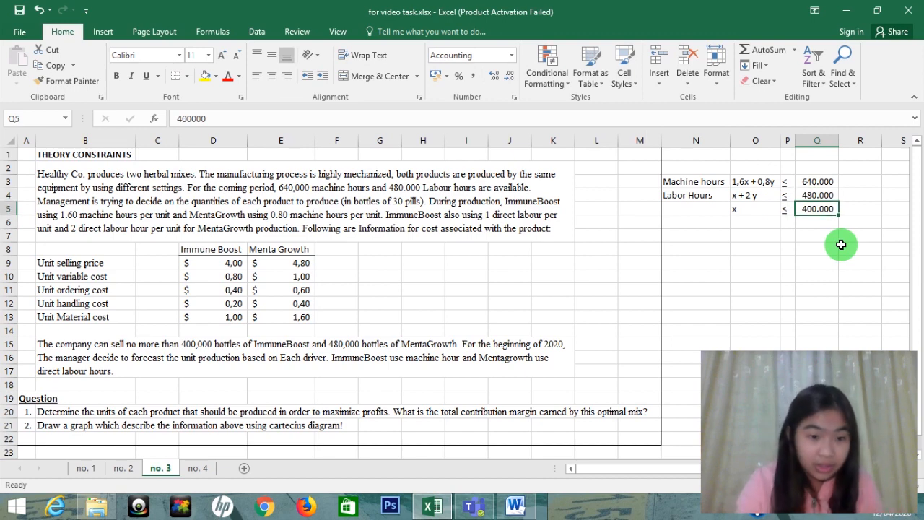
{"action": "key", "text": "Left"}
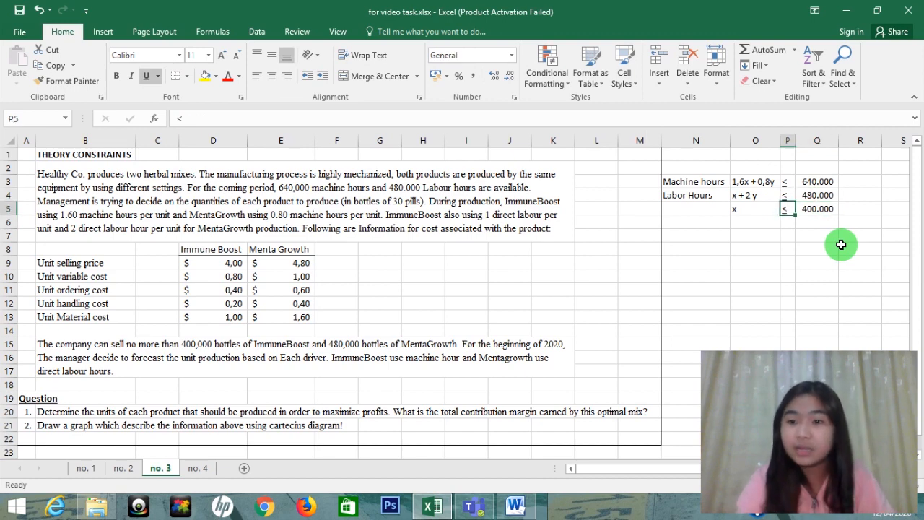
{"action": "key", "text": "Left"}
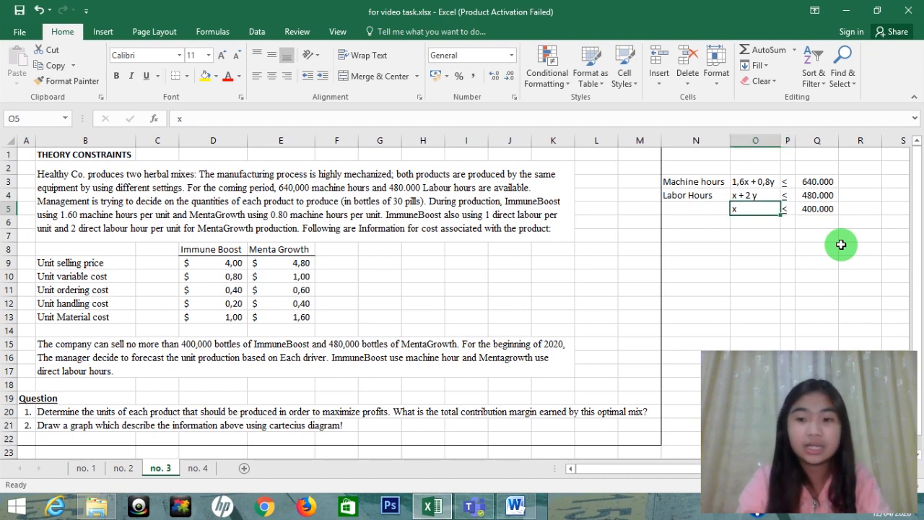
{"action": "key", "text": "Right"}
{"action": "key", "text": "Right"}
{"action": "key", "text": "Down"}
{"action": "key", "text": "Left"}
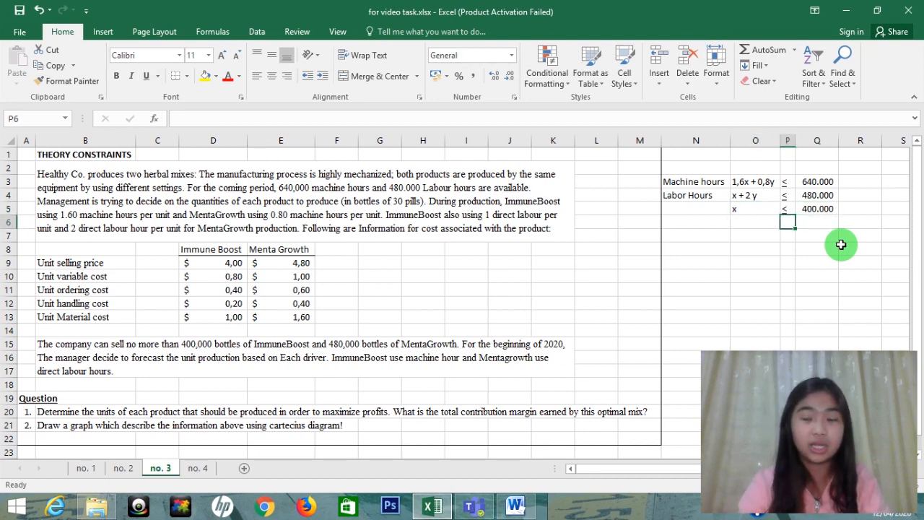
{"action": "key", "text": "Left"}
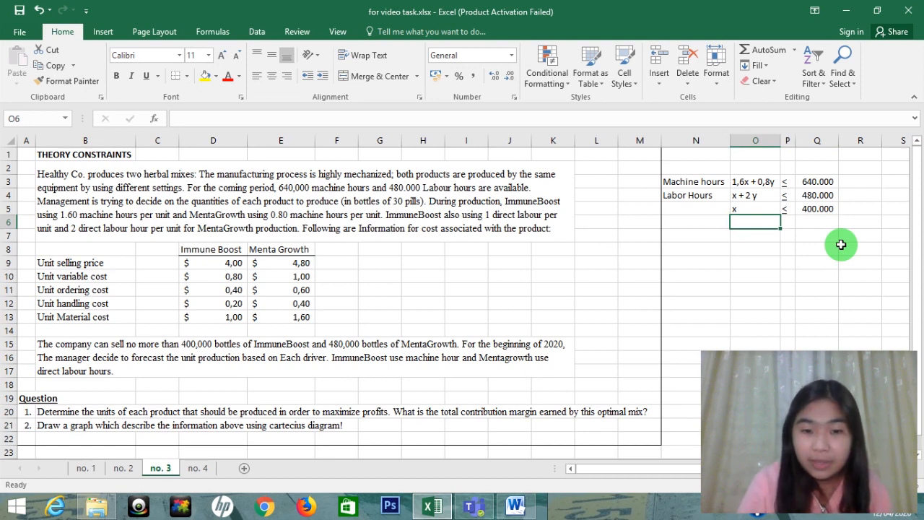
{"action": "key", "text": "Right"}
{"action": "key", "text": "Right"}
{"action": "key", "text": "Left"}
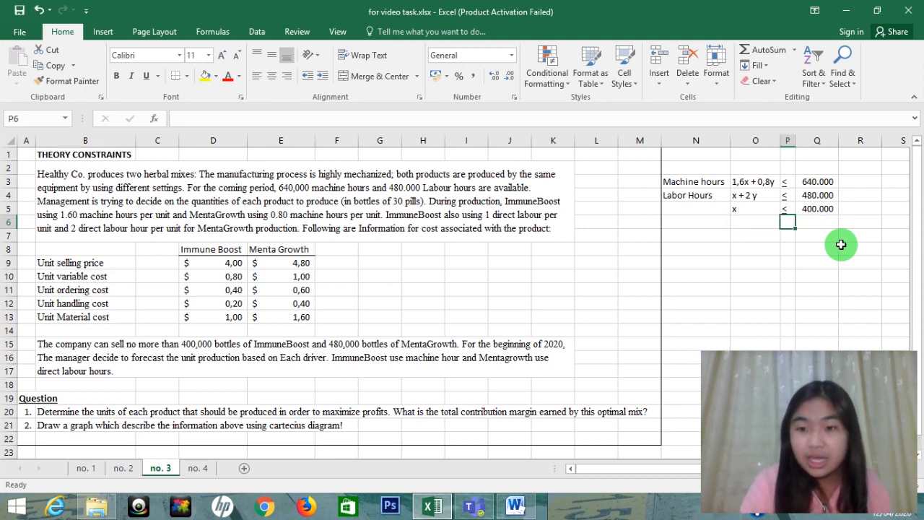
Step: Write the MentaGrowth sales constraint in row 6: y in O6, an underlined < copied from P5 into P6, and 480000 in Q6
{"action": "key", "text": "Left"}
{"action": "type", "text": "y"}
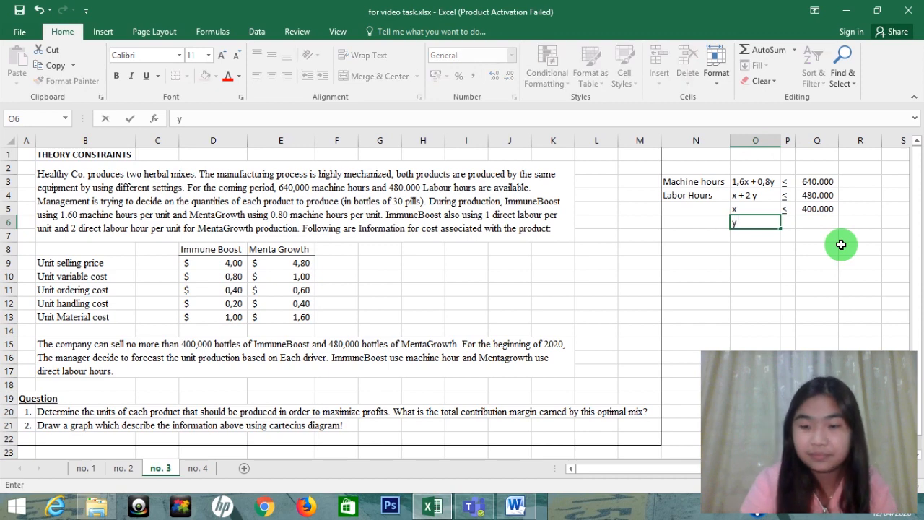
{"action": "key", "text": "Right"}
{"action": "key", "text": "Up"}
{"action": "key", "text": "ctrl+c"}
{"action": "key", "text": "Down"}
{"action": "key", "text": "ctrl+v"}
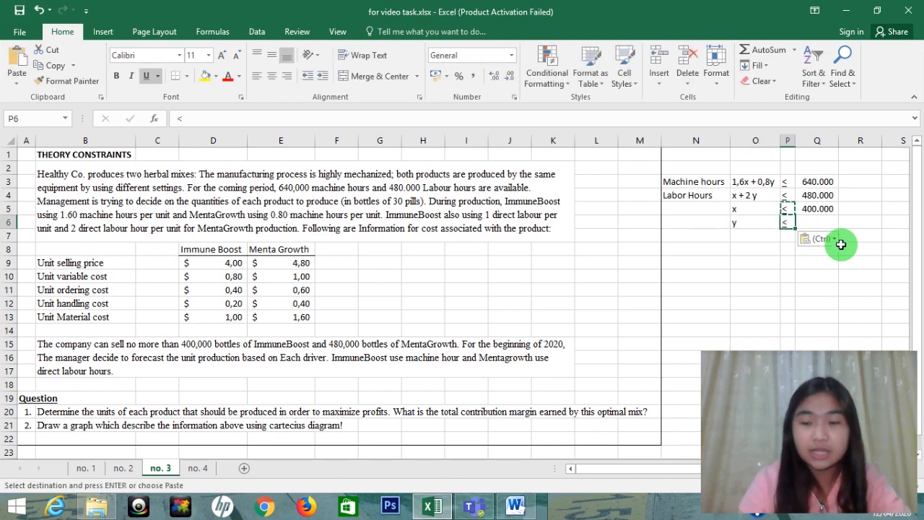
{"action": "key", "text": "Right"}
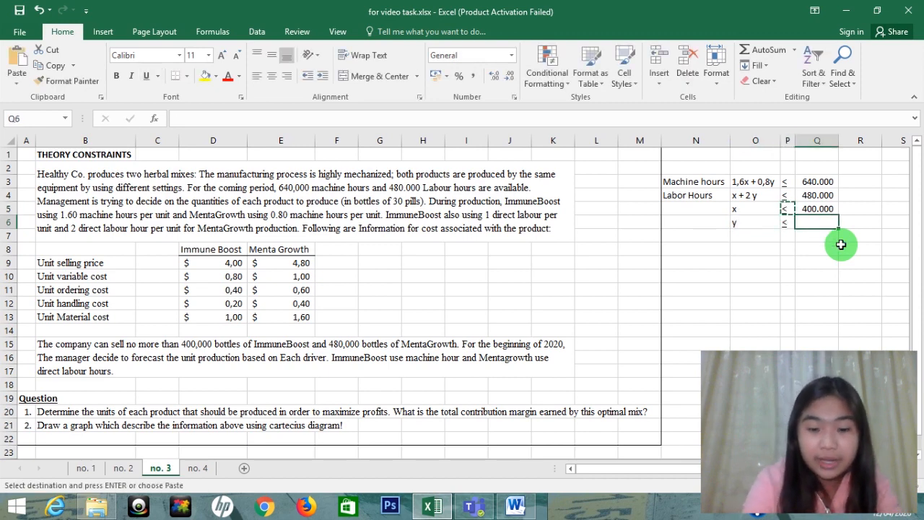
{"action": "type", "text": "480000"}
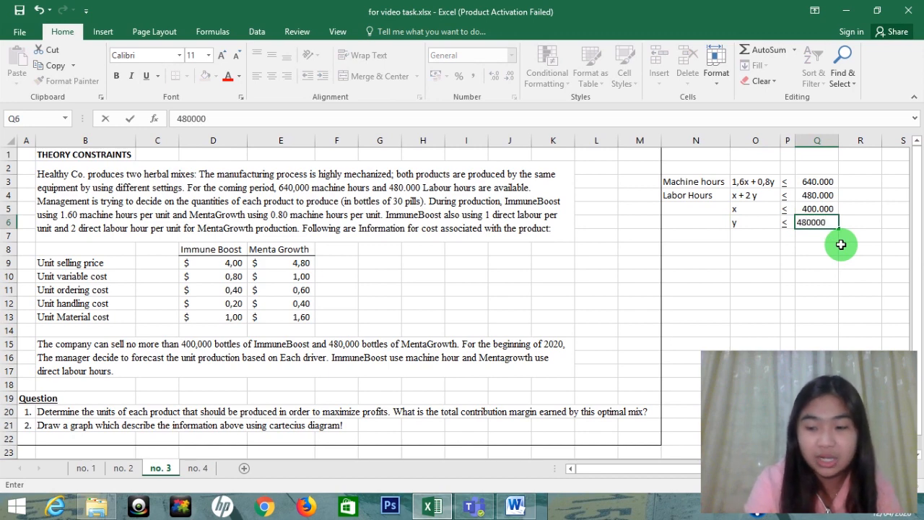
{"action": "key", "text": "Return"}
{"action": "key", "text": "Left"}
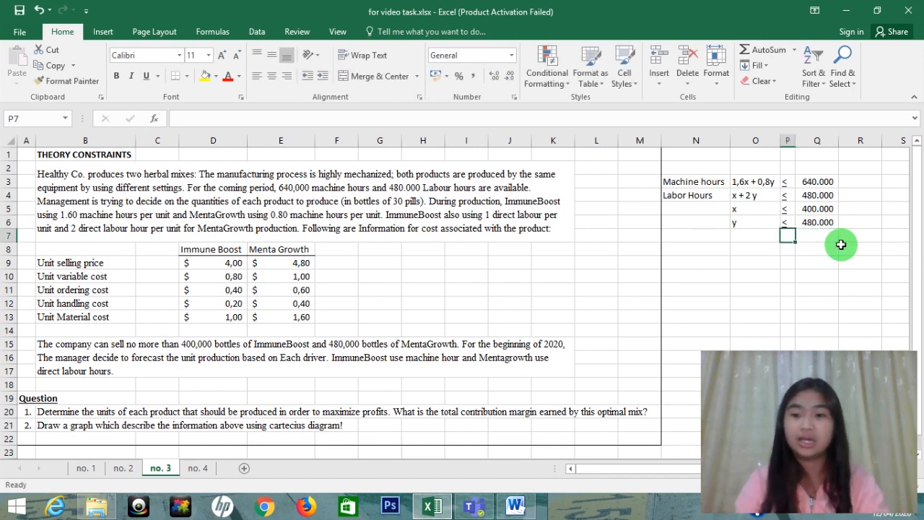
Step: Right-align the constraint expressions in O3:O6
{"action": "key", "text": "Up"}
{"action": "key", "text": "Left"}
{"action": "key", "text": "Left"}
{"action": "key", "text": "Up"}
{"action": "key", "text": "Up"}
{"action": "key", "text": "Up"}
{"action": "key", "text": "shift+Down"}
{"action": "key", "text": "shift+Down"}
{"action": "key", "text": "shift+Down"}
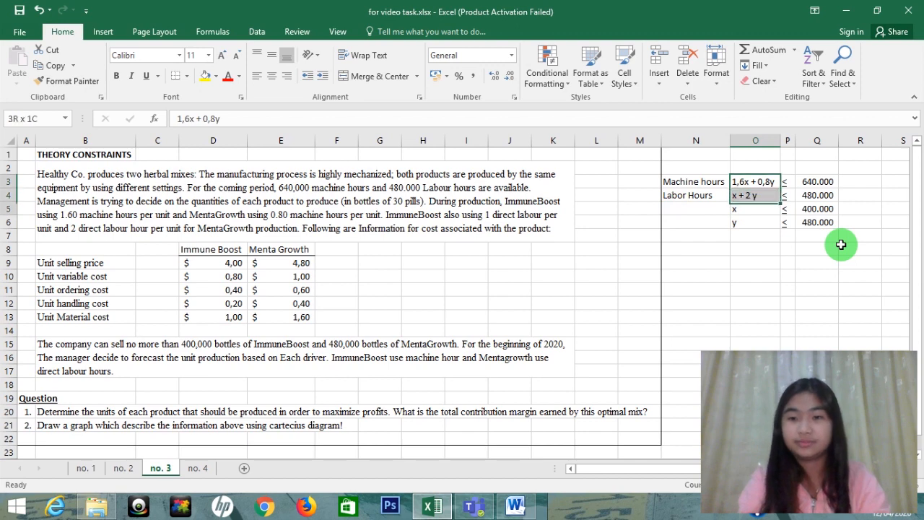
{"action": "left_click", "coordinate": [286, 75]}
Step: Enter the variable definition Immune Boost (x) in N1
{"action": "left_click", "coordinate": [677, 162]}
{"action": "left_click", "coordinate": [680, 187]}
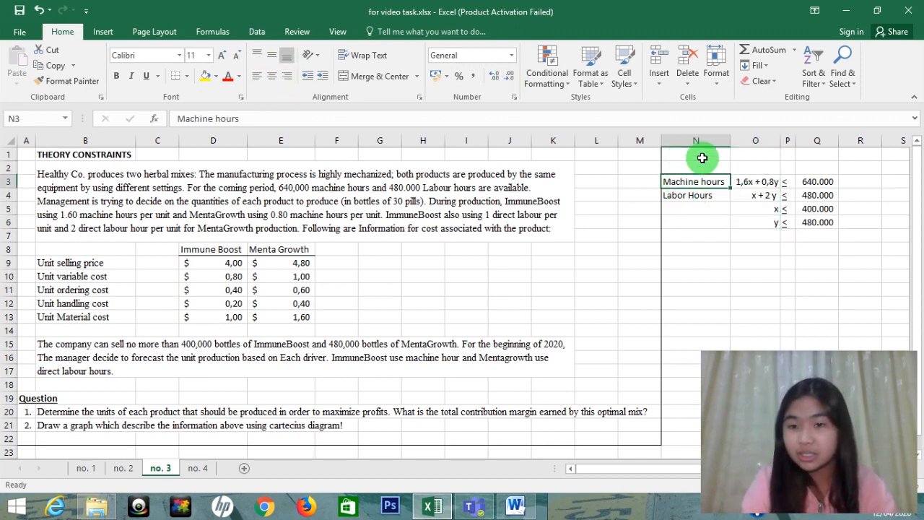
{"action": "left_click", "coordinate": [695, 155]}
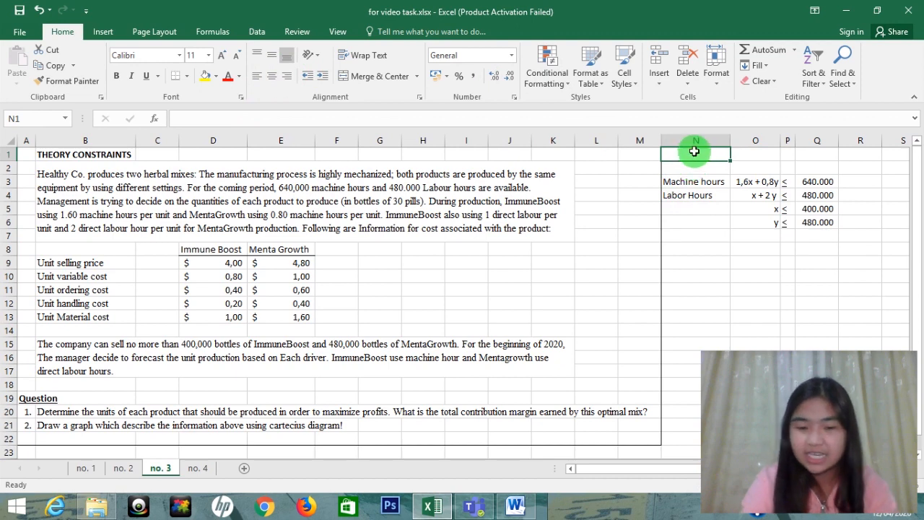
{"action": "type", "text": "Imune"}
{"action": "key", "text": "BackSpace"}
{"action": "key", "text": "BackSpace"}
{"action": "key", "text": "BackSpace"}
{"action": "key", "text": "BackSpace"}
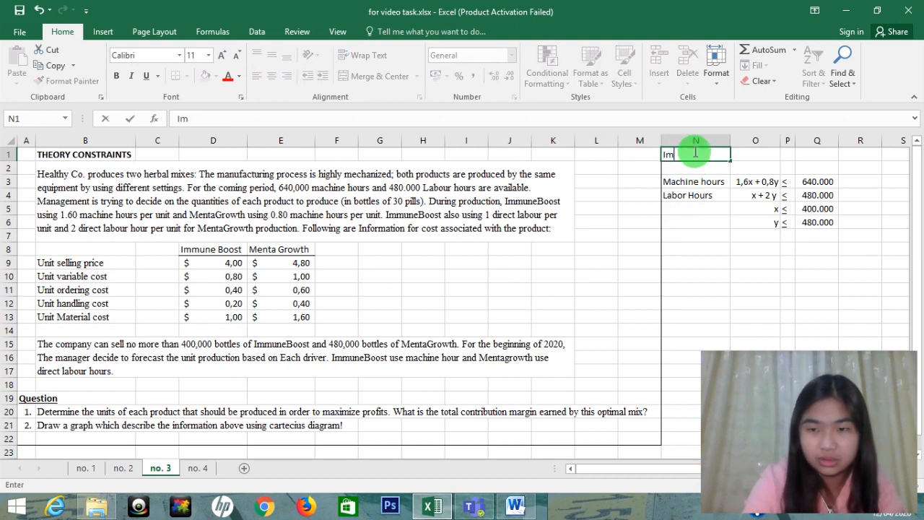
{"action": "type", "text": "mune"}
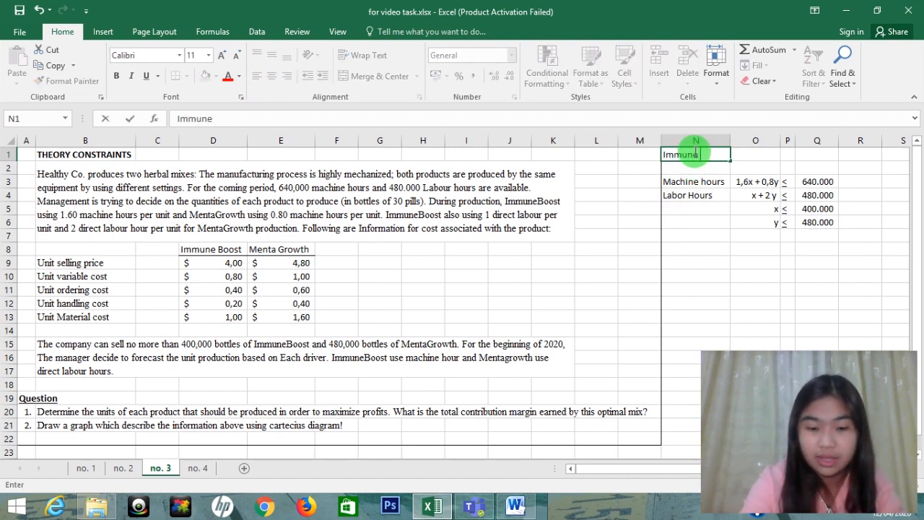
{"action": "type", "text": " Boost (x"}
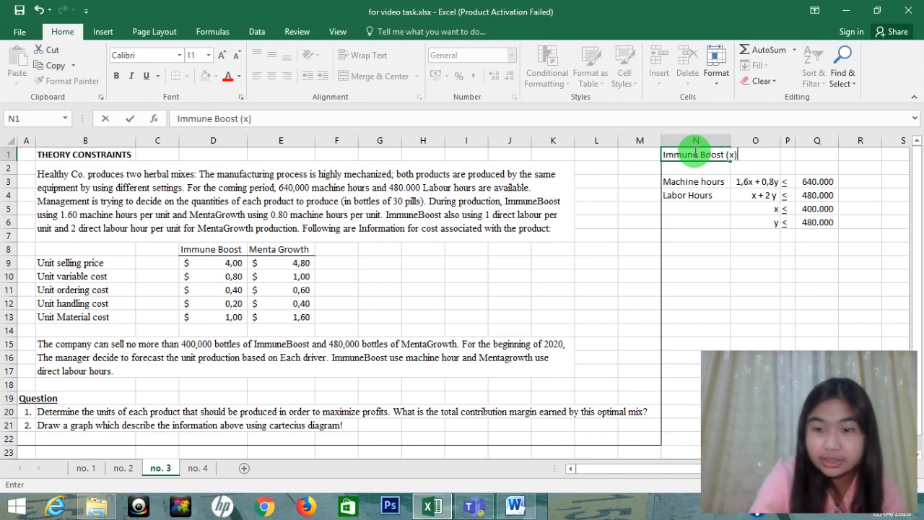
{"action": "key", "text": "Return"}
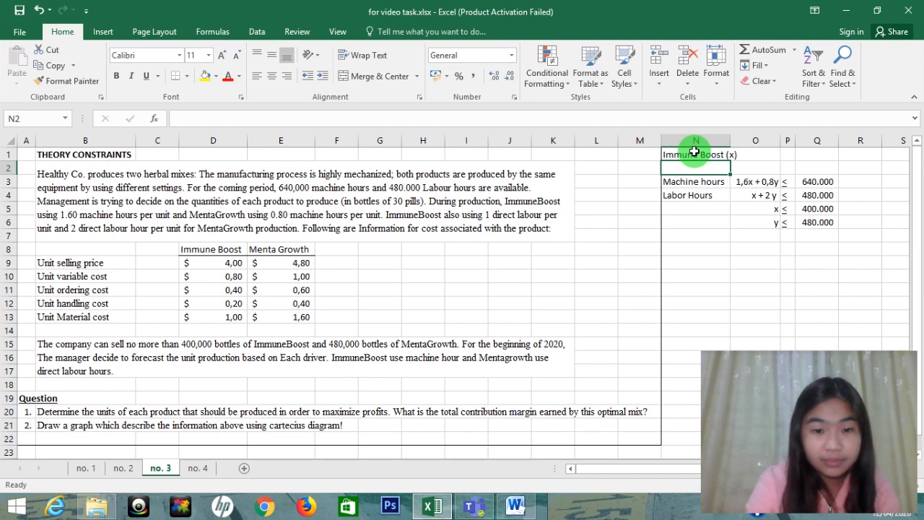
Step: Enter the variable definition Menta Growth (y) in N2
{"action": "type", "text": "Menta Grw"}
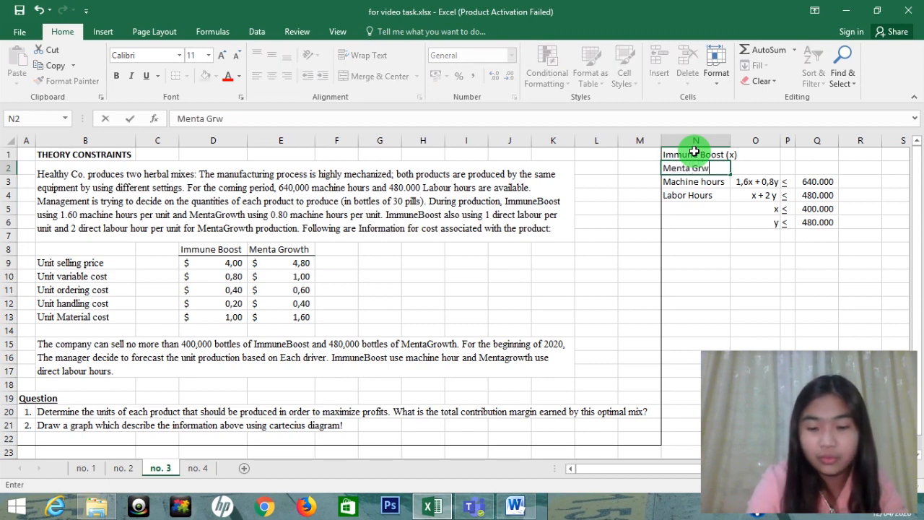
{"action": "key", "text": "BackSpace"}
{"action": "key", "text": "BackSpace"}
{"action": "key", "text": "BackSpace"}
{"action": "key", "text": "BackSpace"}
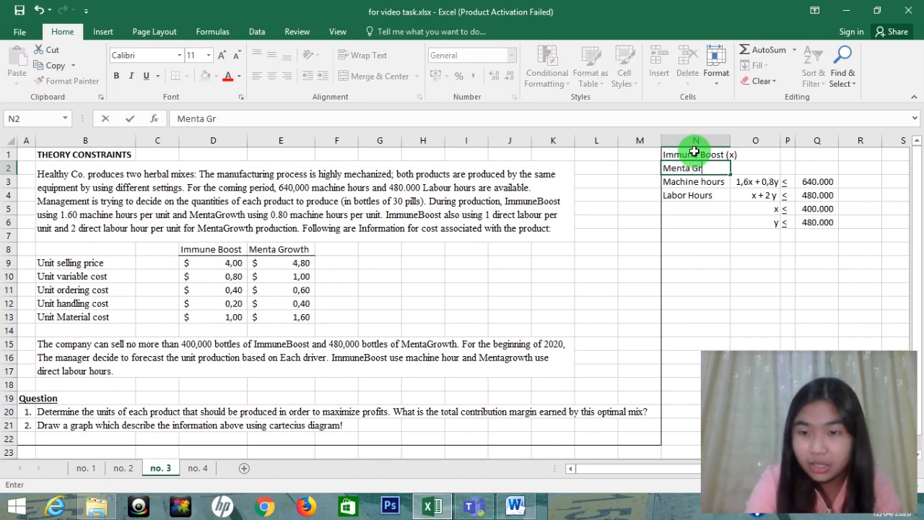
{"action": "type", "text": "owth (y"}
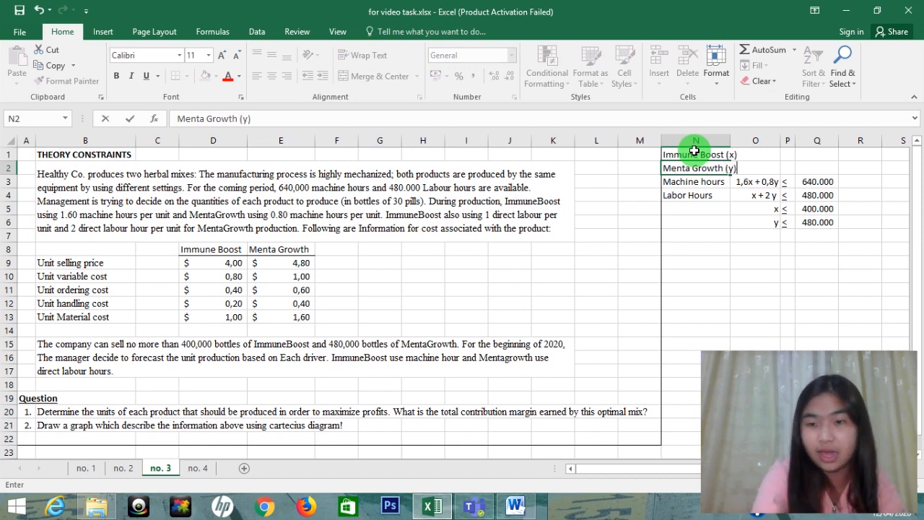
{"action": "key", "text": "Return"}
Step: Review the machine-hour, labour-hour and sales-limit constraints in O3:Q6
{"action": "key", "text": "Right"}
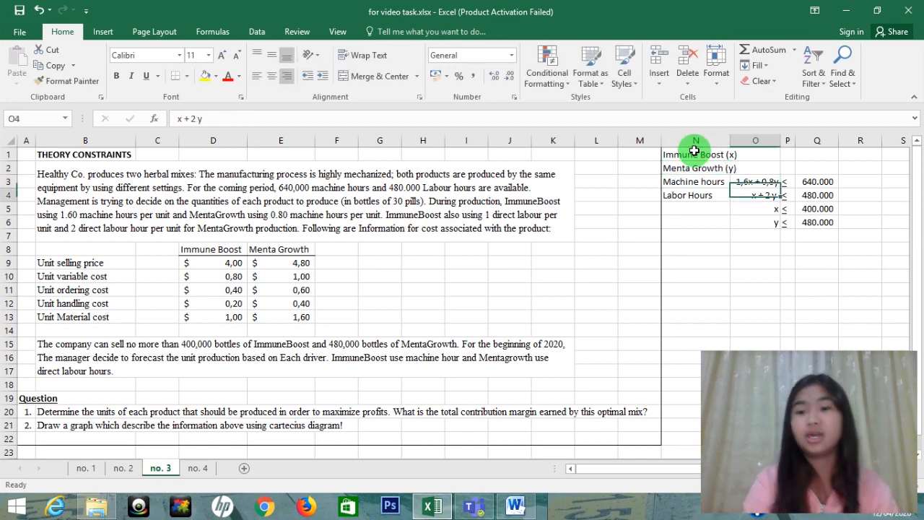
{"action": "key", "text": "Down"}
{"action": "key", "text": "Down"}
{"action": "key", "text": "Up"}
{"action": "key", "text": "Up"}
{"action": "key", "text": "shift+Right"}
{"action": "key", "text": "shift+Right"}
{"action": "key", "text": "shift+Down"}
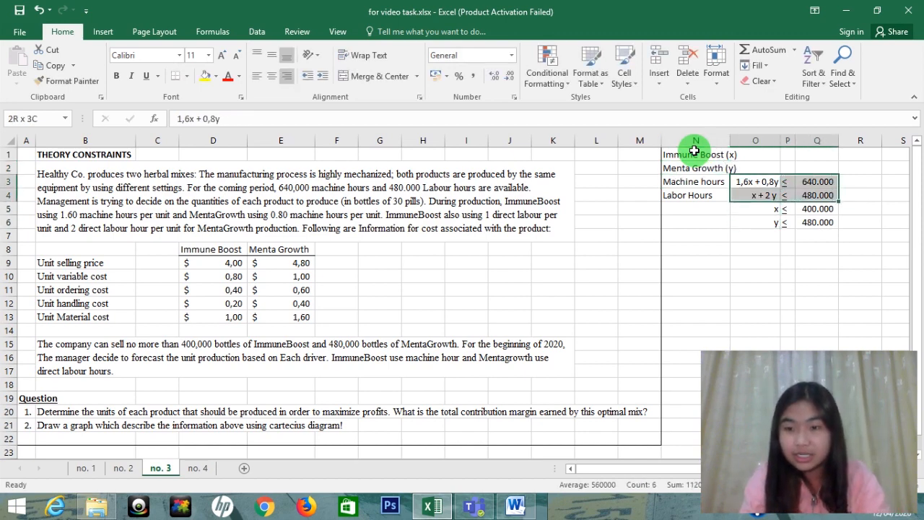
{"action": "key", "text": "shift+Down"}
{"action": "key", "text": "shift+Down"}
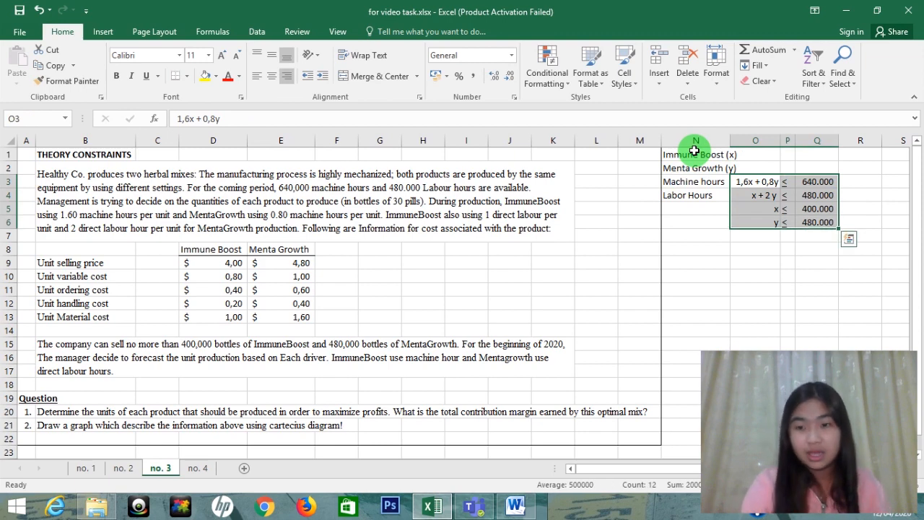
Step: Enter the text arrow --> in P8, two rows below the constraints
{"action": "key", "text": "Down"}
{"action": "key", "text": "Down"}
{"action": "key", "text": "Down"}
{"action": "key", "text": "Down"}
{"action": "key", "text": "Down"}
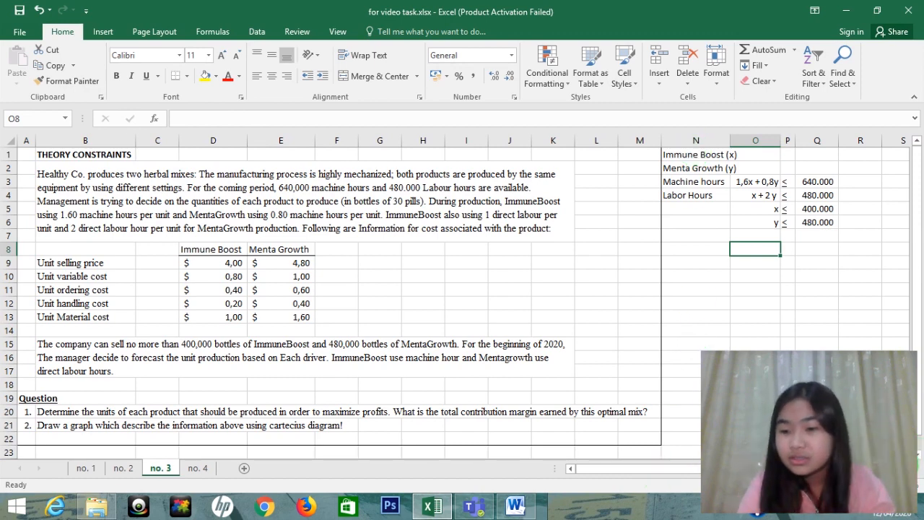
{"action": "left_click", "coordinate": [904, 469]}
{"action": "left_click", "coordinate": [903, 468]}
{"action": "left_click", "coordinate": [903, 469]}
{"action": "left_click", "coordinate": [904, 468]}
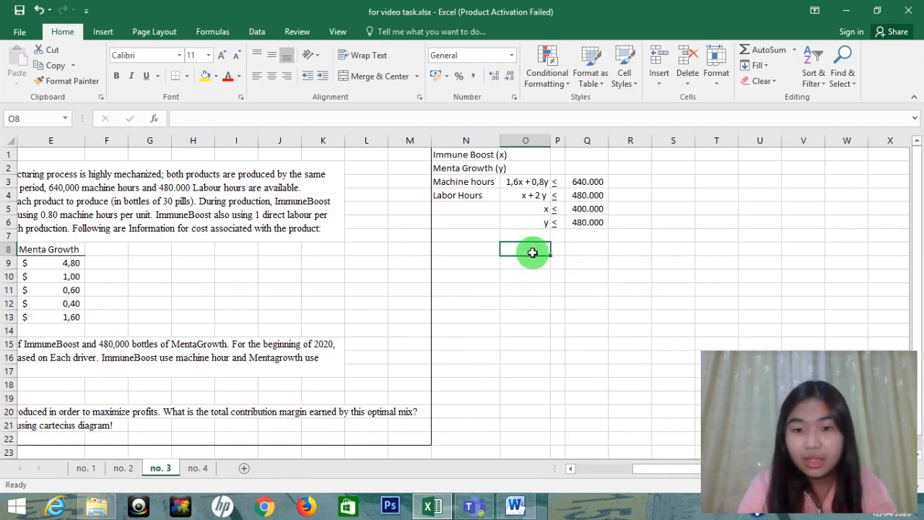
{"action": "left_click", "coordinate": [554, 250]}
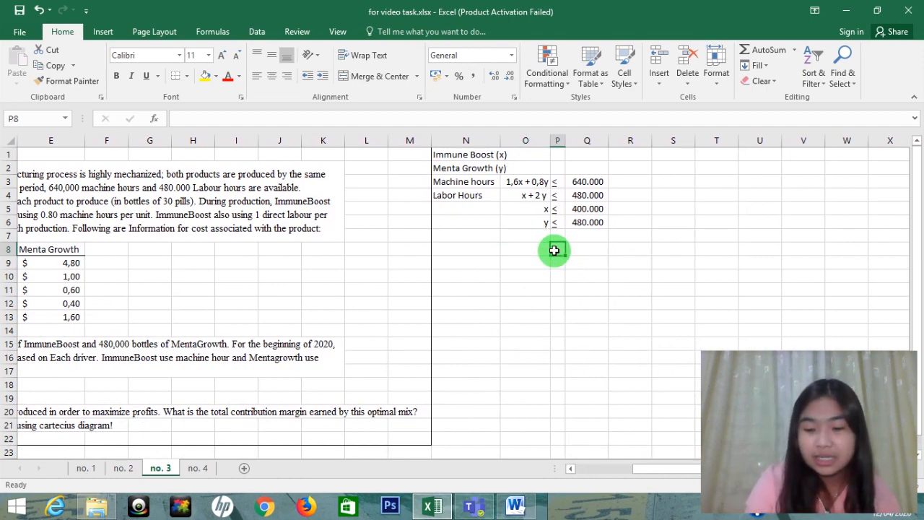
{"action": "type", "text": "'-->"}
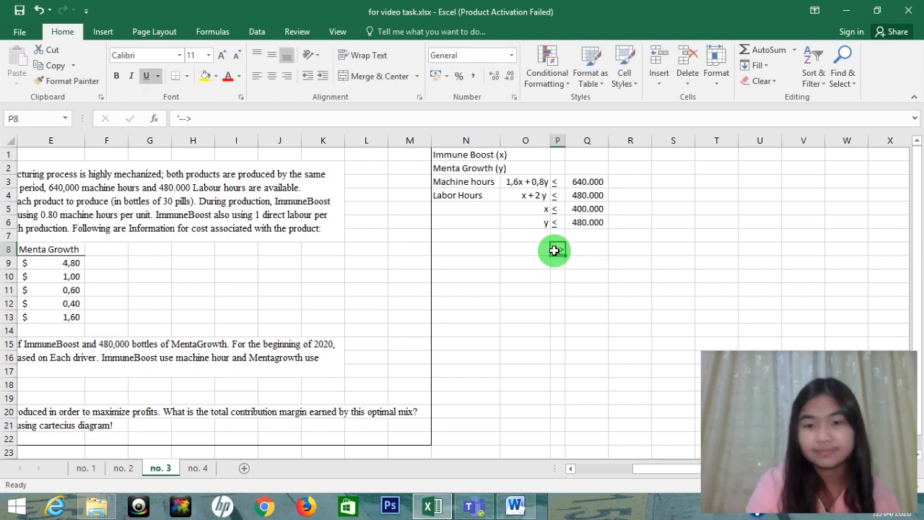
{"action": "key", "text": "Tab"}
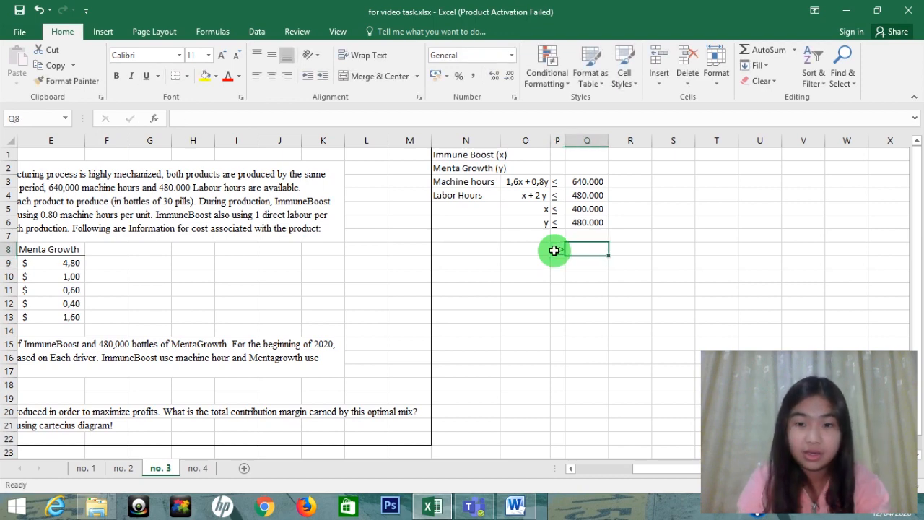
{"action": "key", "text": "Up"}
{"action": "key", "text": "Up"}
{"action": "key", "text": "Left"}
{"action": "key", "text": "Left"}
{"action": "key", "text": "Up"}
{"action": "key", "text": "Up"}
{"action": "key", "text": "Up"}
{"action": "key", "text": "shift+Right"}
{"action": "key", "text": "shift+Right"}
{"action": "key", "text": "shift+Right"}
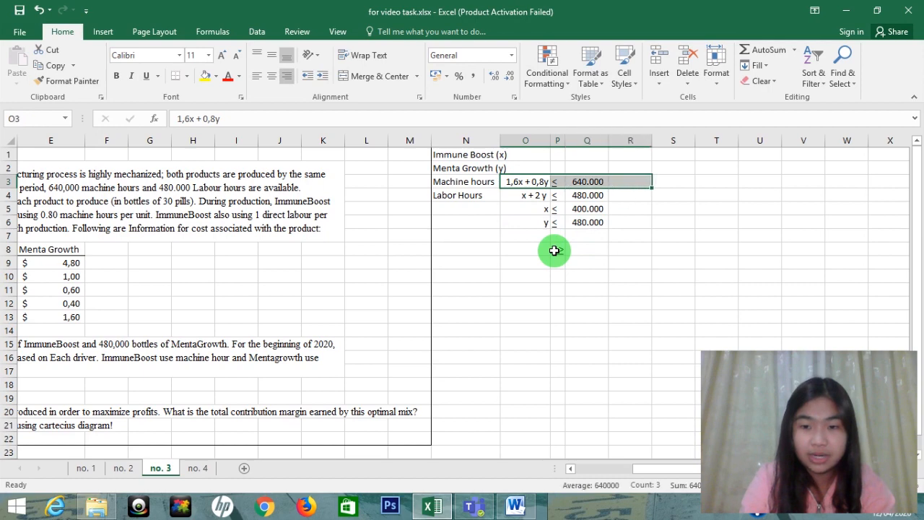
{"action": "key", "text": "ctrl+q"}
{"action": "key", "text": "Left"}
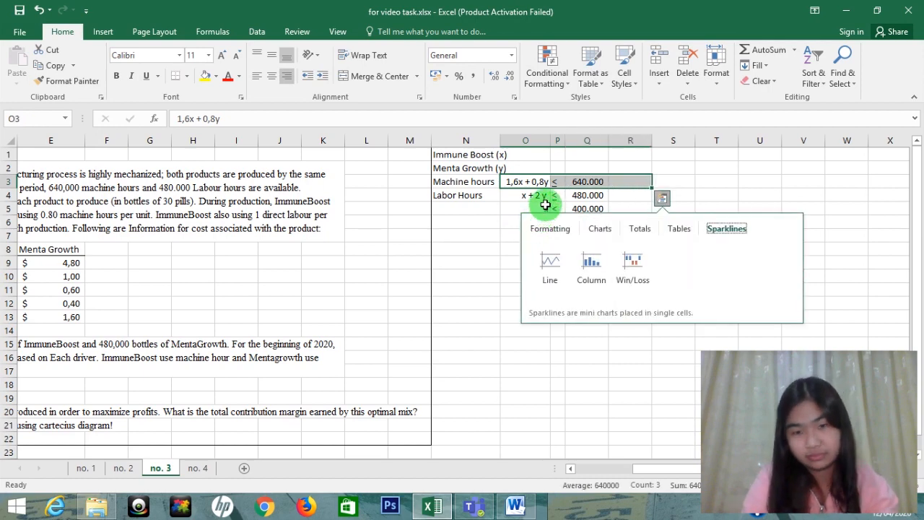
{"action": "left_click", "coordinate": [545, 204]}
Step: Copy the machine-hours constraint from O3:Q3 to Q8:S8, widen column Q to fit it and narrow column R around the < sign
{"action": "key", "text": "Up"}
{"action": "key", "text": "Up"}
{"action": "key", "text": "shift+Right"}
{"action": "key", "text": "shift+Right"}
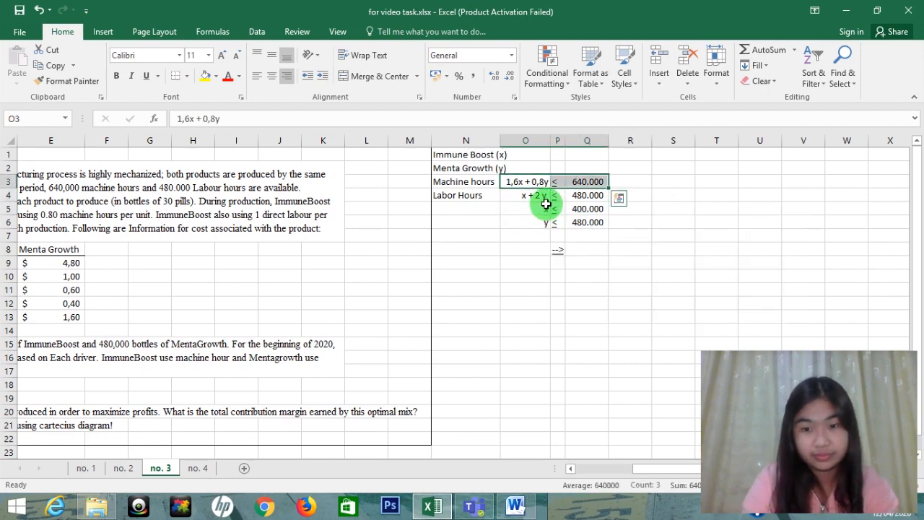
{"action": "key", "text": "ctrl+c"}
{"action": "key", "text": "Down"}
{"action": "key", "text": "Down"}
{"action": "key", "text": "Down"}
{"action": "key", "text": "Down"}
{"action": "key", "text": "Right"}
{"action": "key", "text": "Down"}
{"action": "key", "text": "Right"}
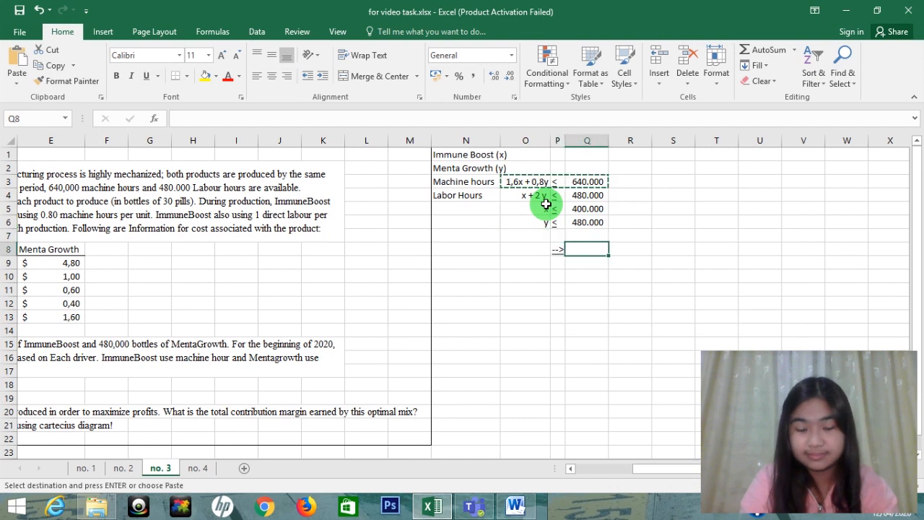
{"action": "key", "text": "ctrl+v"}
{"action": "key", "text": "Right"}
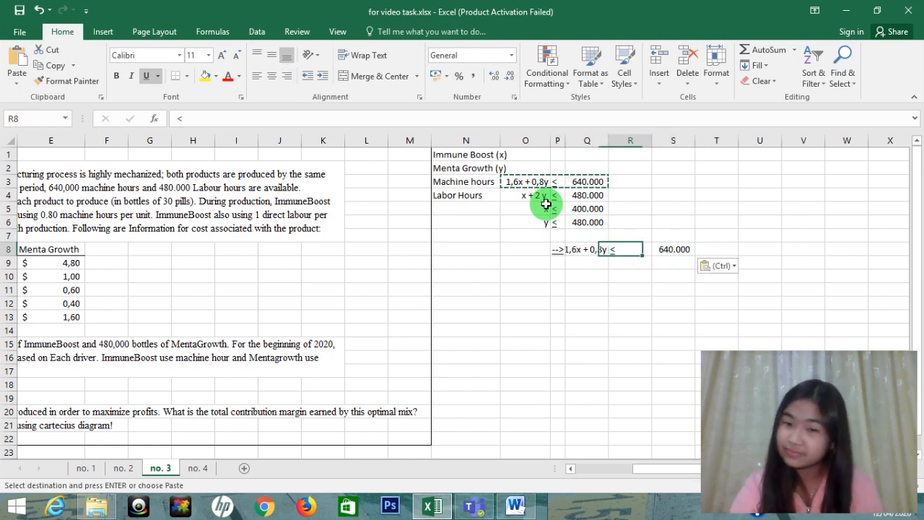
{"action": "left_click_drag", "start_coordinate": [651, 140], "coordinate": [617, 140]}
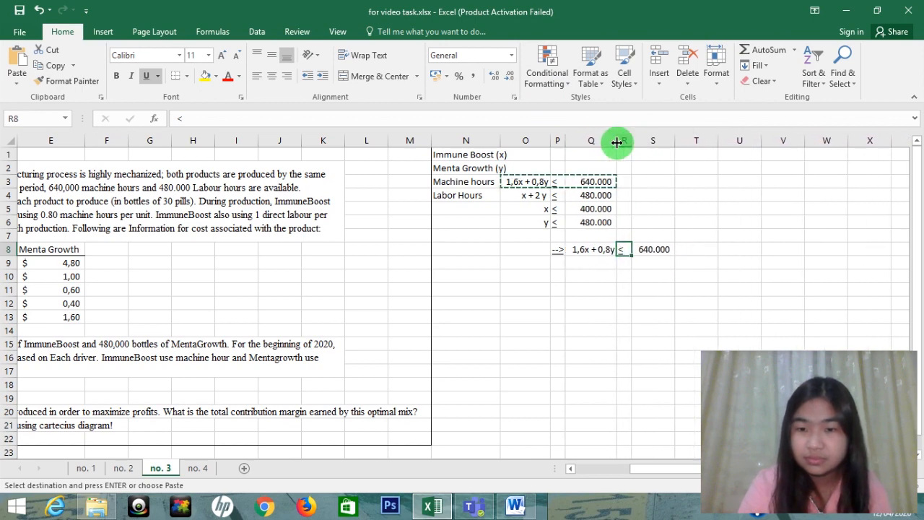
Step: Enter x=0 in Q9 below the copied machine-hours constraint and move to Q10
{"action": "left_click", "coordinate": [588, 265]}
{"action": "key", "text": "Tab"}
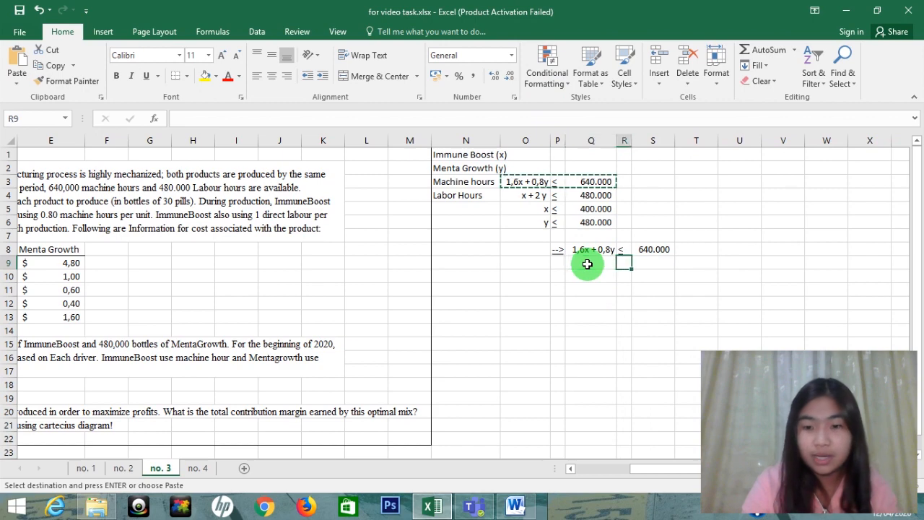
{"action": "left_click", "coordinate": [588, 264]}
{"action": "type", "text": "x"}
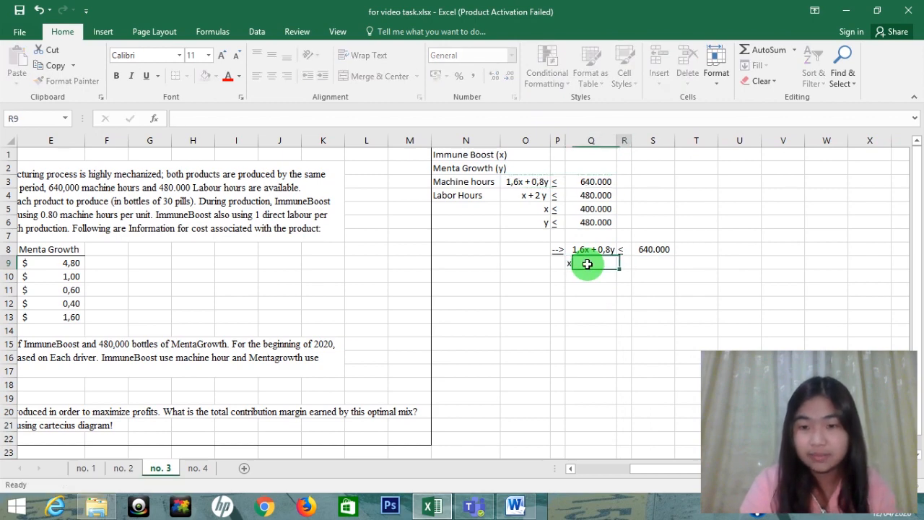
{"action": "left_click", "coordinate": [588, 264]}
{"action": "type", "text": "x"}
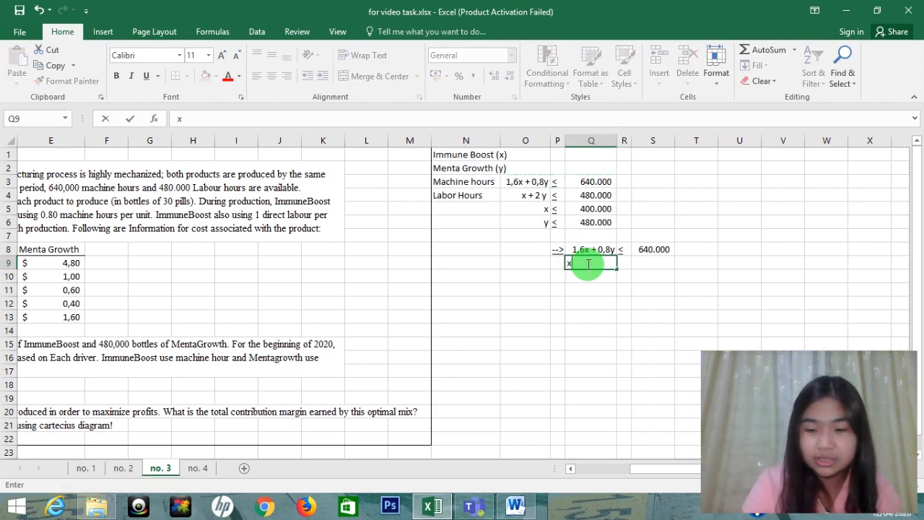
{"action": "type", "text": "=0"}
{"action": "key", "text": "Tab"}
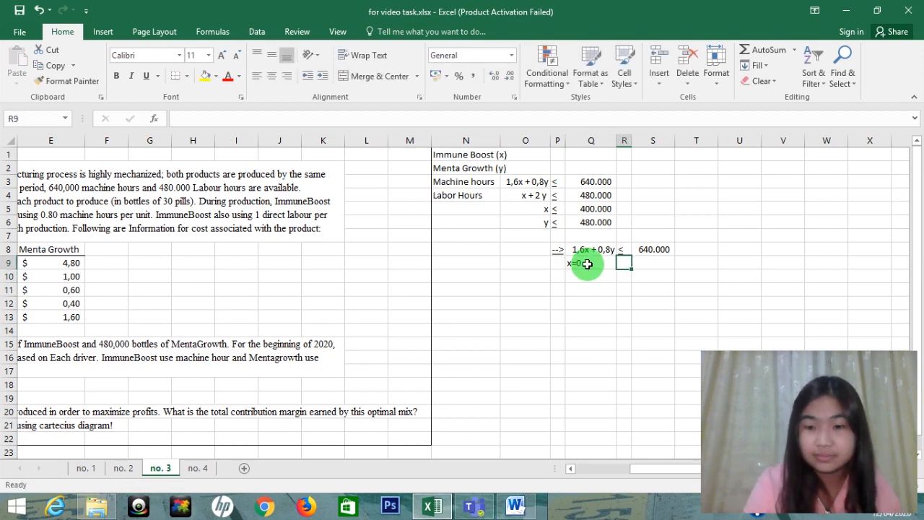
{"action": "key", "text": "Down"}
{"action": "key", "text": "Down"}
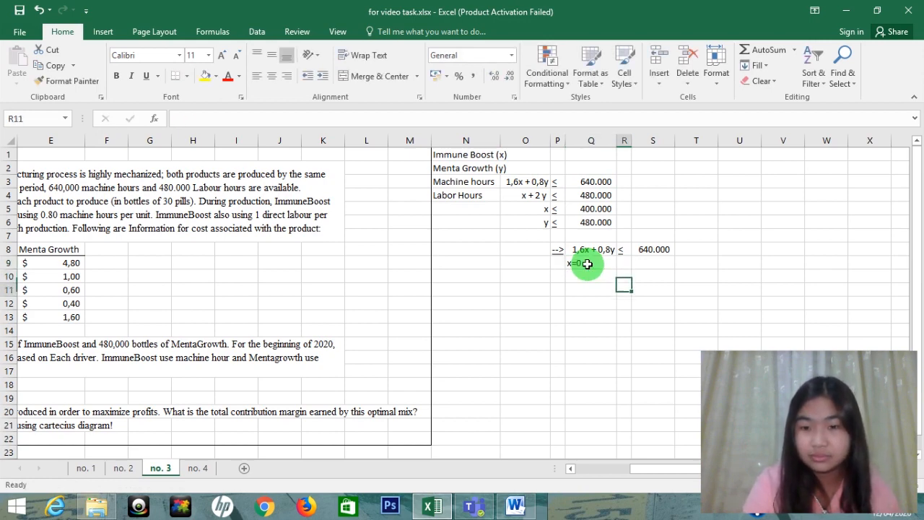
{"action": "key", "text": "Left"}
{"action": "key", "text": "Up"}
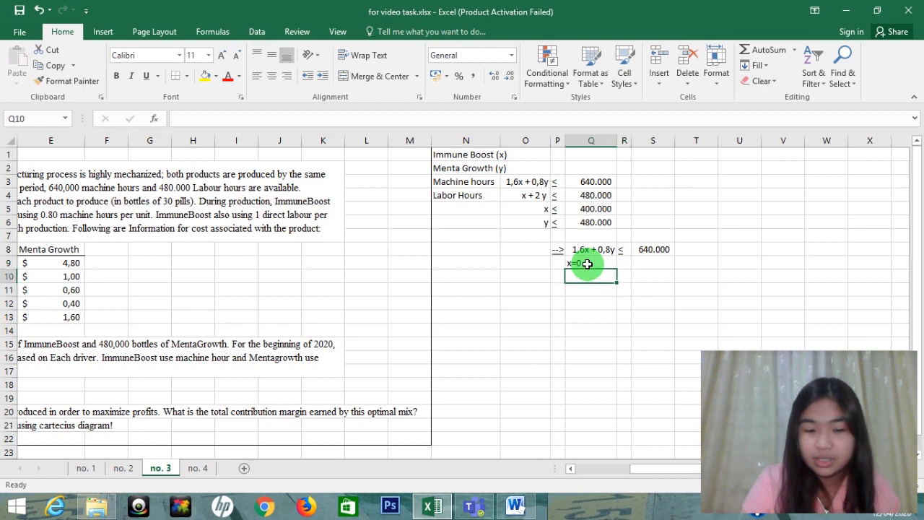
Step: Enter the text 1,6(0) + 0,8y in Q10 and an equals sign in R10
{"action": "type", "text": "1,6(0) + 0,8y"}
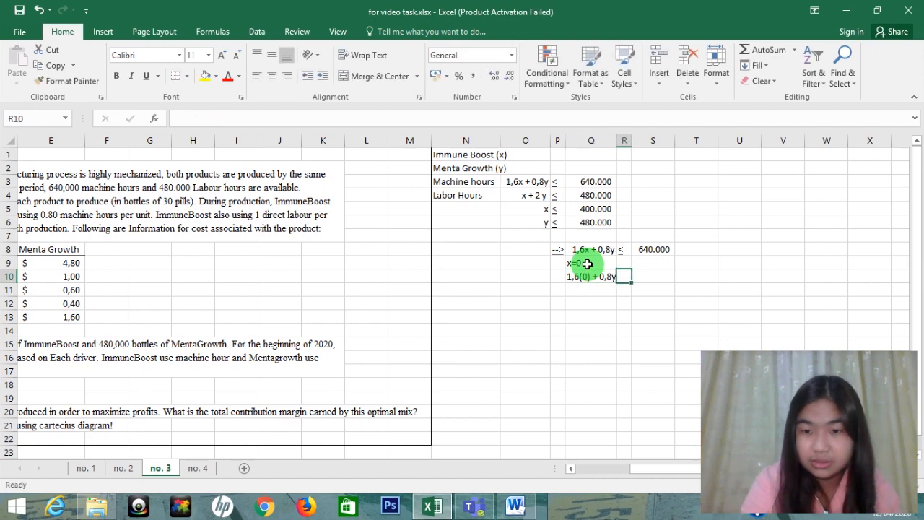
{"action": "key", "text": "Up"}
{"action": "key", "text": "Up"}
{"action": "key", "text": "Right"}
{"action": "key", "text": "Down"}
{"action": "key", "text": "Down"}
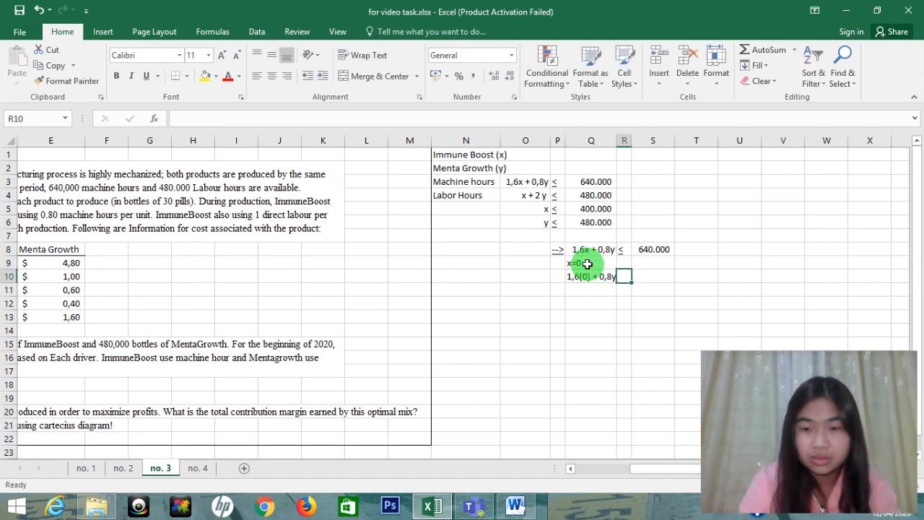
{"action": "type", "text": "="}
{"action": "key", "text": "Right"}
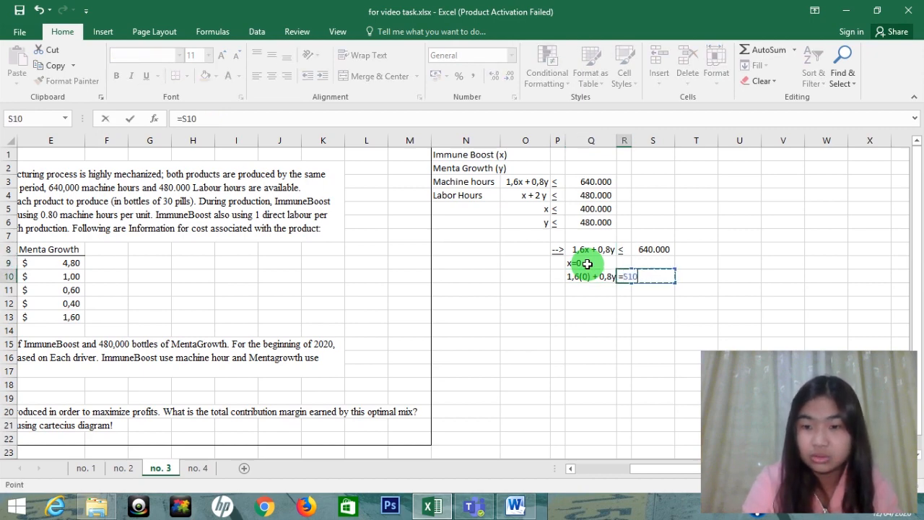
{"action": "key", "text": "BackSpace"}
{"action": "key", "text": "BackSpace"}
{"action": "key", "text": "BackSpace"}
{"action": "key", "text": "Return"}
{"action": "key", "text": "Right"}
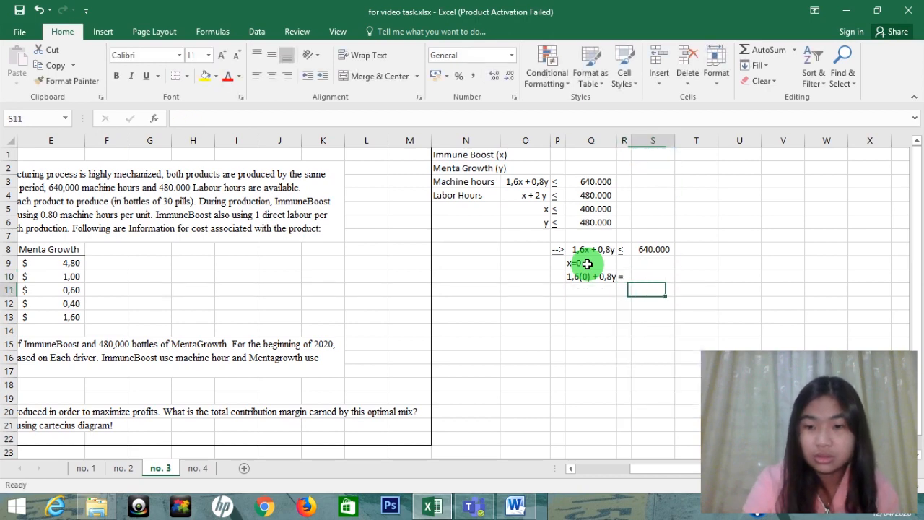
Step: Copy the 640.000 machine-hour limit from S8 to S10 to complete the substituted equation
{"action": "key", "text": "Up"}
{"action": "key", "text": "Up"}
{"action": "key", "text": "Up"}
{"action": "key", "text": "ctrl+c"}
{"action": "key", "text": "Down"}
{"action": "key", "text": "Down"}
{"action": "key", "text": "Down"}
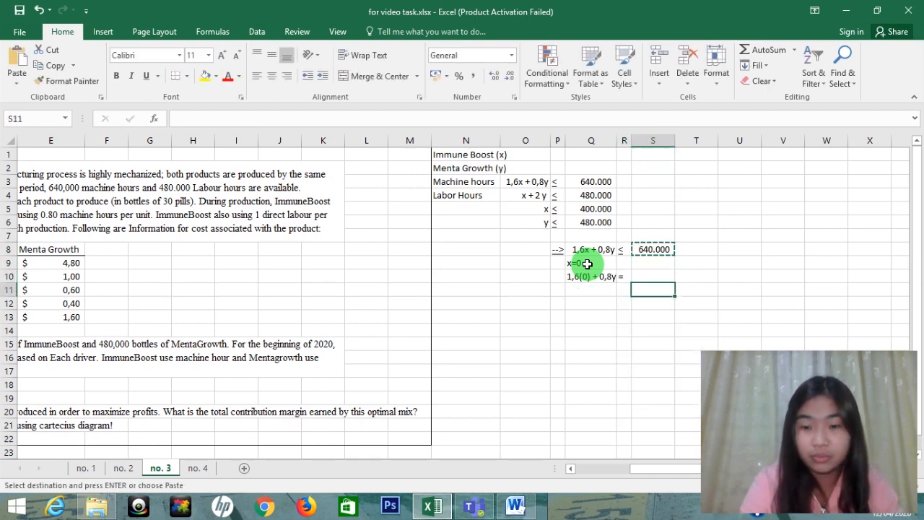
{"action": "key", "text": "Up"}
{"action": "key", "text": "ctrl+v"}
Step: Enter the simplified term 0,8 y in Q11 and align it right
{"action": "key", "text": "Down"}
{"action": "key", "text": "Left"}
{"action": "key", "text": "Left"}
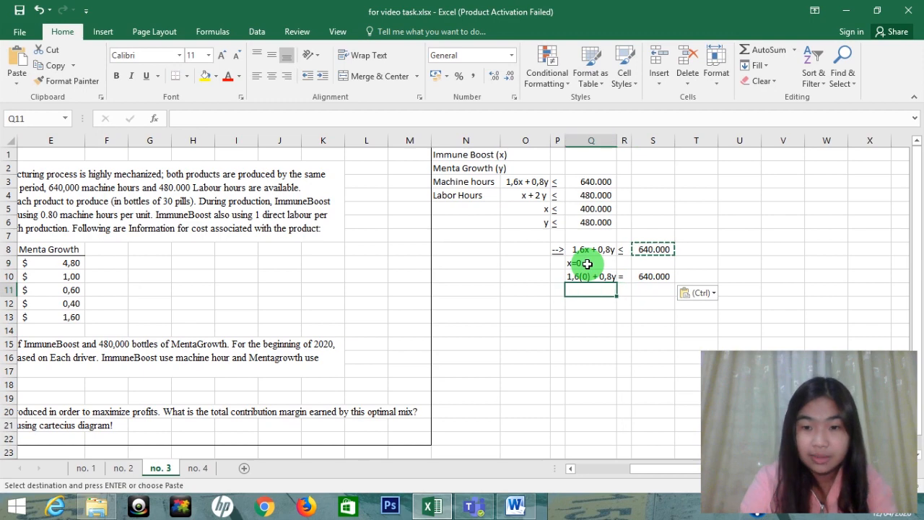
{"action": "type", "text": "0,"}
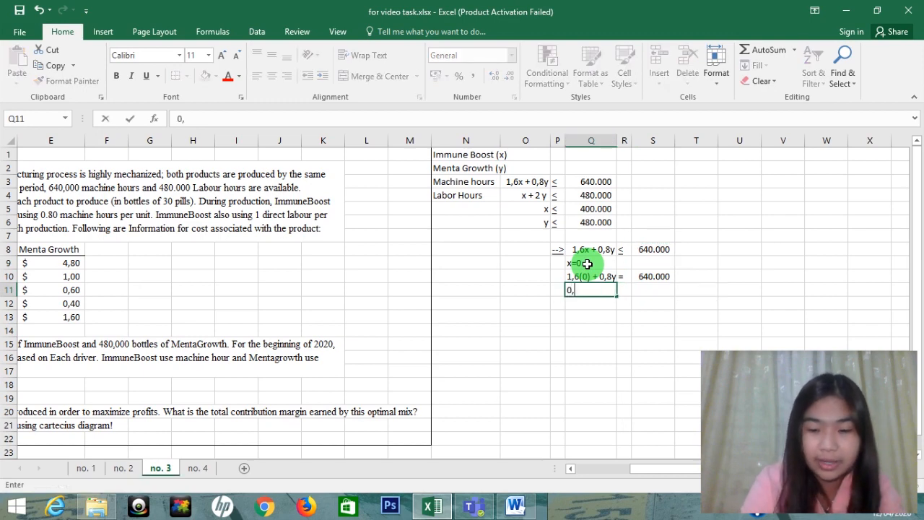
{"action": "type", "text": "8 y"}
{"action": "key", "text": "ctrl+Return"}
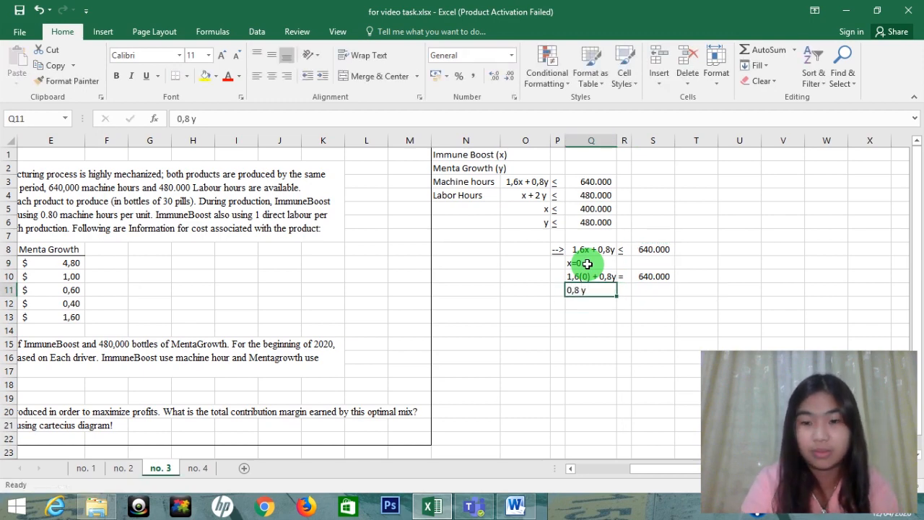
{"action": "left_click", "coordinate": [287, 77]}
Step: Complete the row 11 equation by copying the equals sign from R10 to R11 and 640.000 from S10 to S11
{"action": "key", "text": "Up"}
{"action": "key", "text": "Right"}
{"action": "key", "text": "ctrl+c"}
{"action": "key", "text": "Down"}
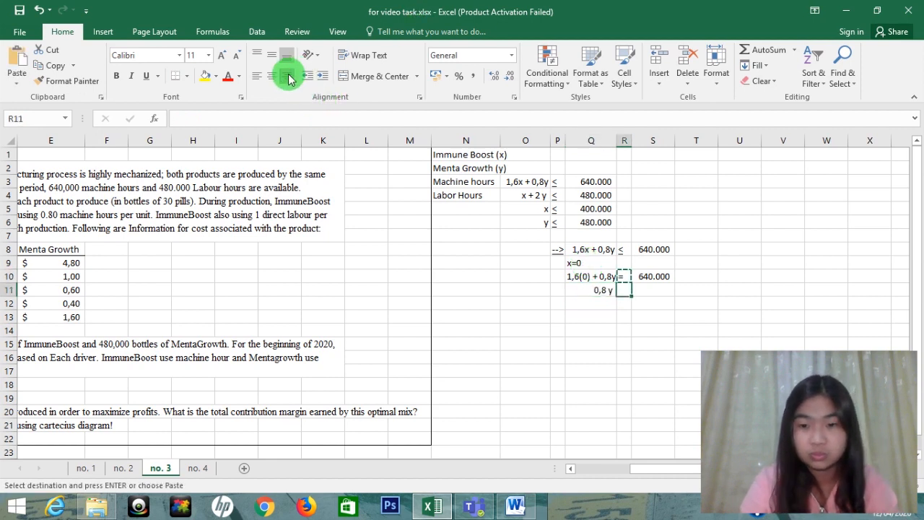
{"action": "key", "text": "ctrl+v"}
{"action": "key", "text": "Up"}
{"action": "key", "text": "Right"}
{"action": "key", "text": "ctrl+v"}
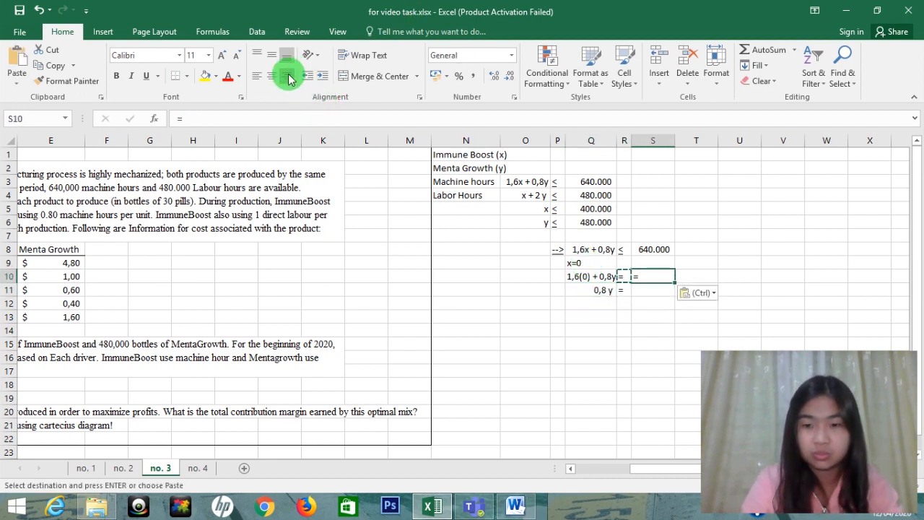
{"action": "key", "text": "ctrl+z"}
{"action": "key", "text": "ctrl+c"}
{"action": "key", "text": "Down"}
{"action": "key", "text": "ctrl+v"}
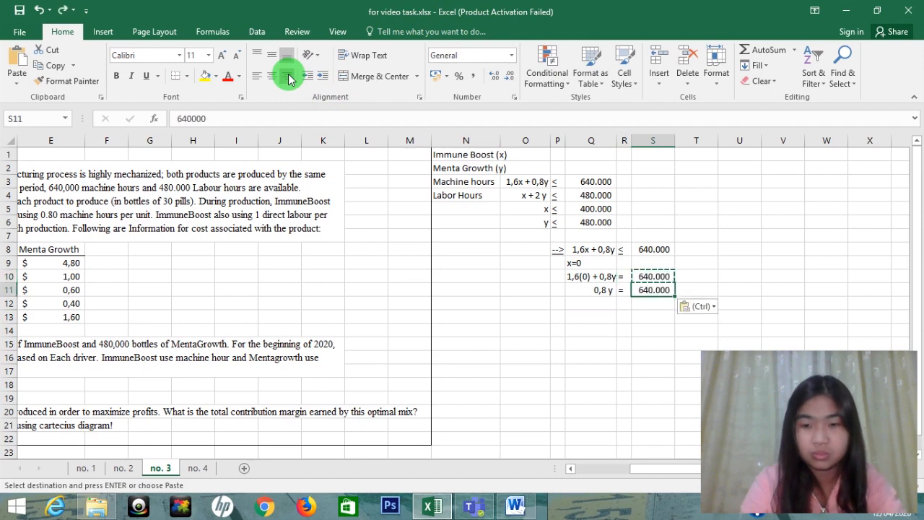
Step: Enter y in Q12, aligned right, and an equals sign in R12
{"action": "key", "text": "Down"}
{"action": "key", "text": "Left"}
{"action": "key", "text": "Left"}
{"action": "key", "text": "Left"}
{"action": "type", "text": "y"}
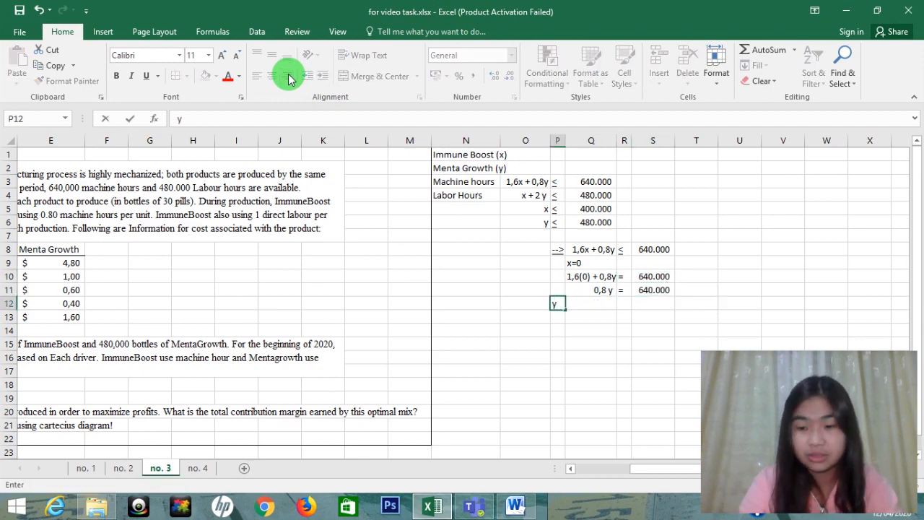
{"action": "key", "text": "Right"}
{"action": "type", "text": "u"}
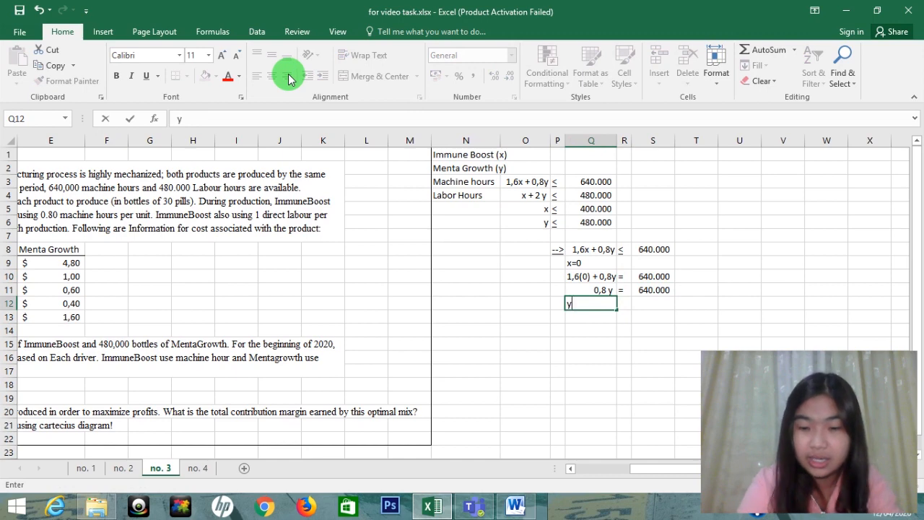
{"action": "key", "text": "Right"}
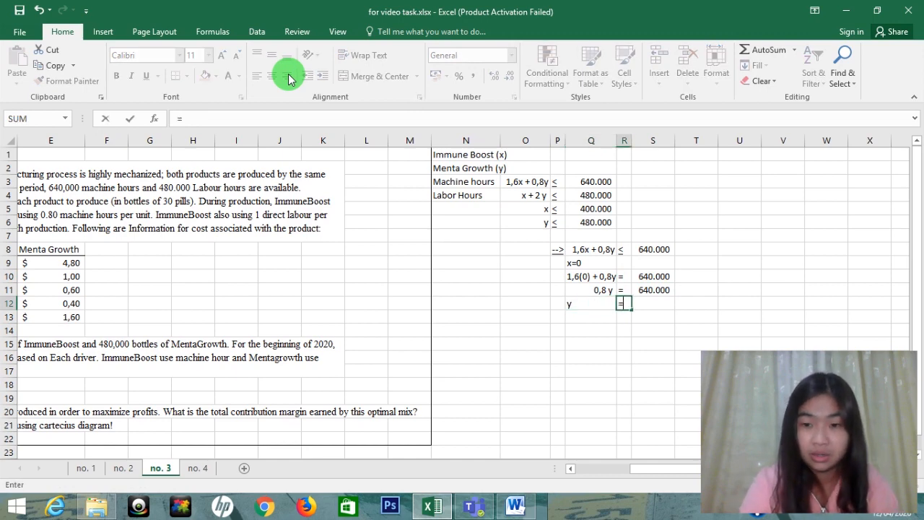
{"action": "type", "text": "="}
{"action": "key", "text": "Left"}
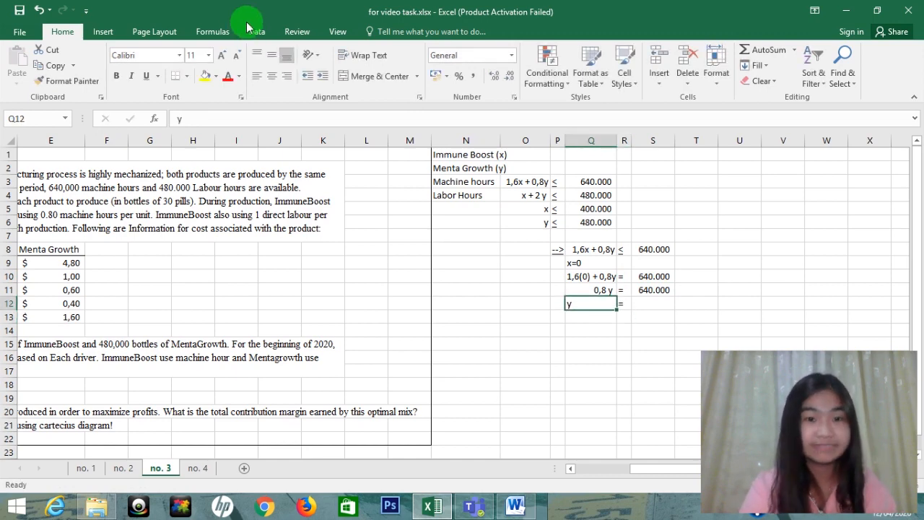
Step: Calculate y in S12 with the formula =S11/0,8
{"action": "key", "text": "Right"}
{"action": "key", "text": "Right"}
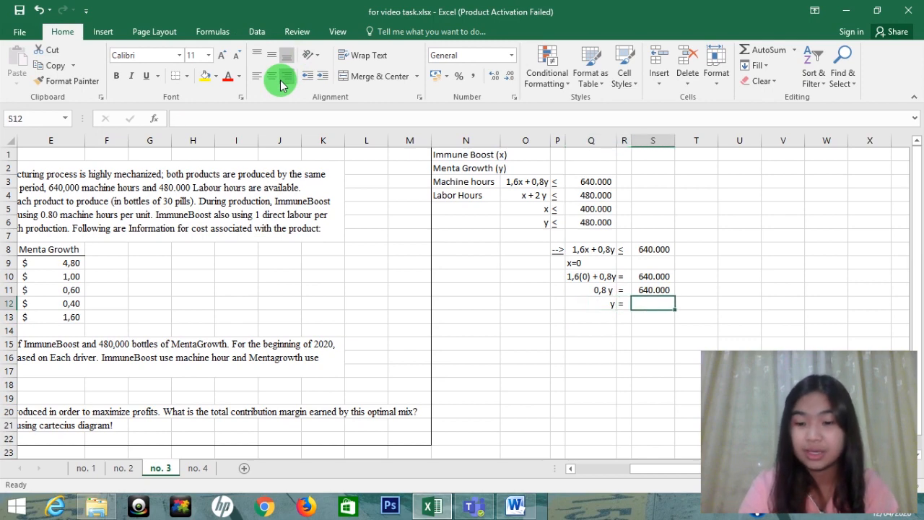
{"action": "type", "text": "="}
{"action": "key", "text": "Up"}
{"action": "type", "text": "/"}
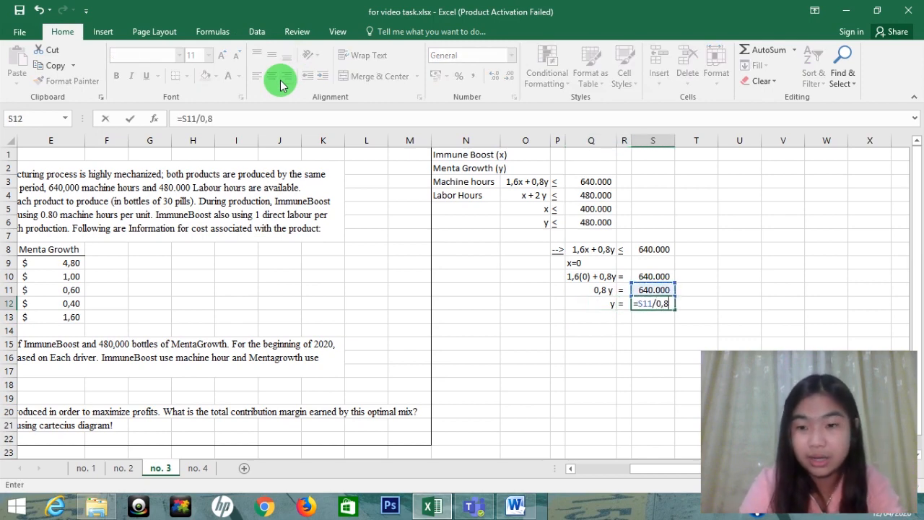
{"action": "key", "text": "Return"}
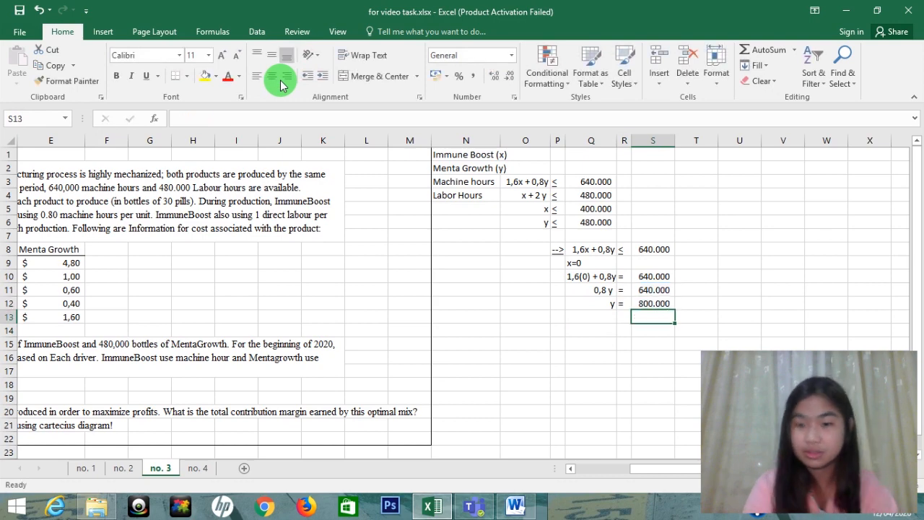
Step: Enter the text y=0 in U9, on the same row as x=0
{"action": "key", "text": "Left"}
{"action": "key", "text": "Left"}
{"action": "key", "text": "Up"}
{"action": "key", "text": "Up"}
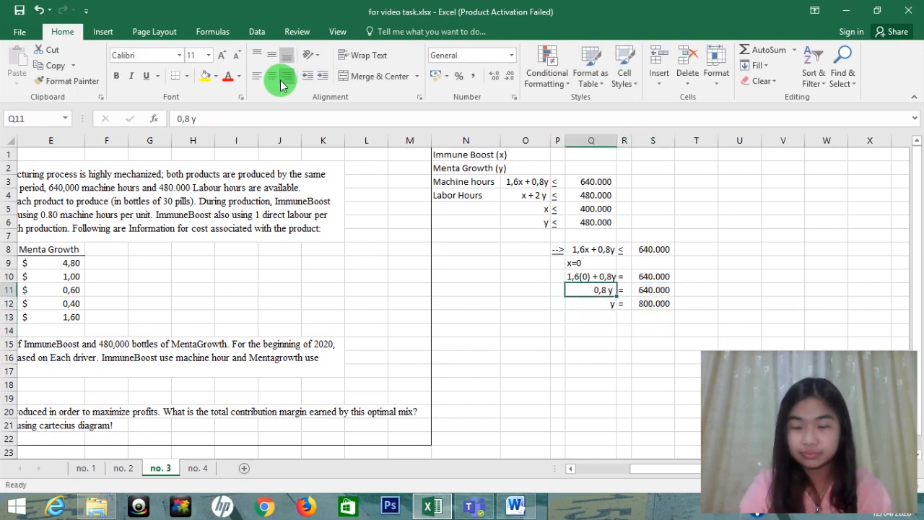
{"action": "key", "text": "Right"}
{"action": "key", "text": "Right"}
{"action": "key", "text": "Right"}
{"action": "key", "text": "Right"}
{"action": "key", "text": "Up"}
{"action": "key", "text": "Left"}
{"action": "key", "text": "Right"}
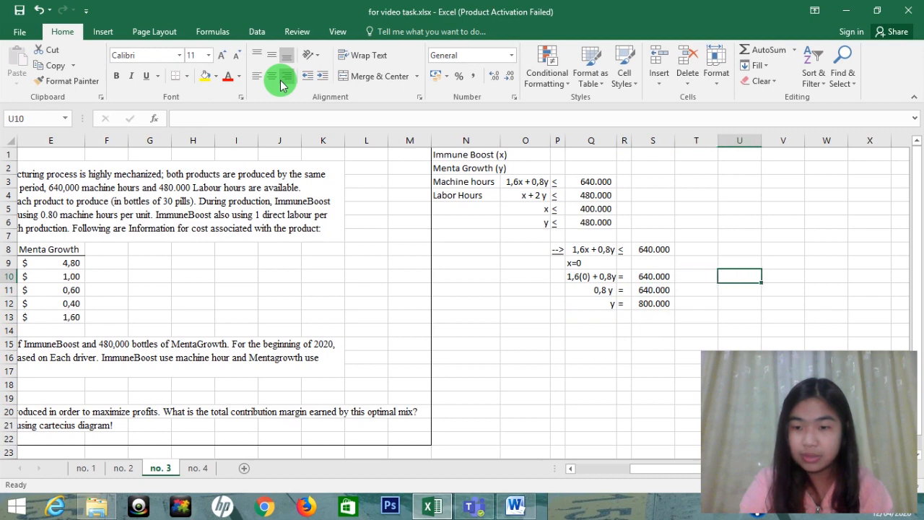
{"action": "key", "text": "Up"}
{"action": "type", "text": "y"}
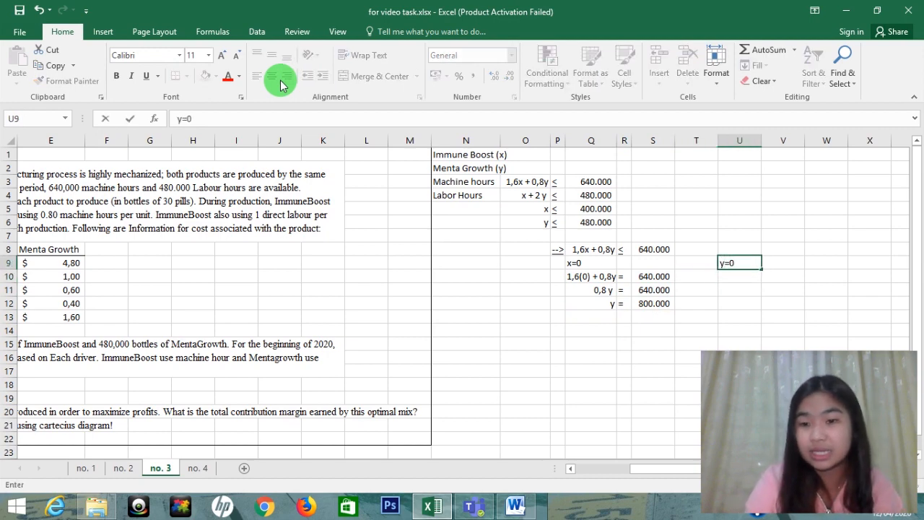
{"action": "key", "text": "Return"}
Step: Enter the intercept point (0,800.000) in T12 beside the y result and widen column T to fit it
{"action": "key", "text": "Left"}
{"action": "key", "text": "Down"}
{"action": "key", "text": "Down"}
{"action": "key", "text": "Left"}
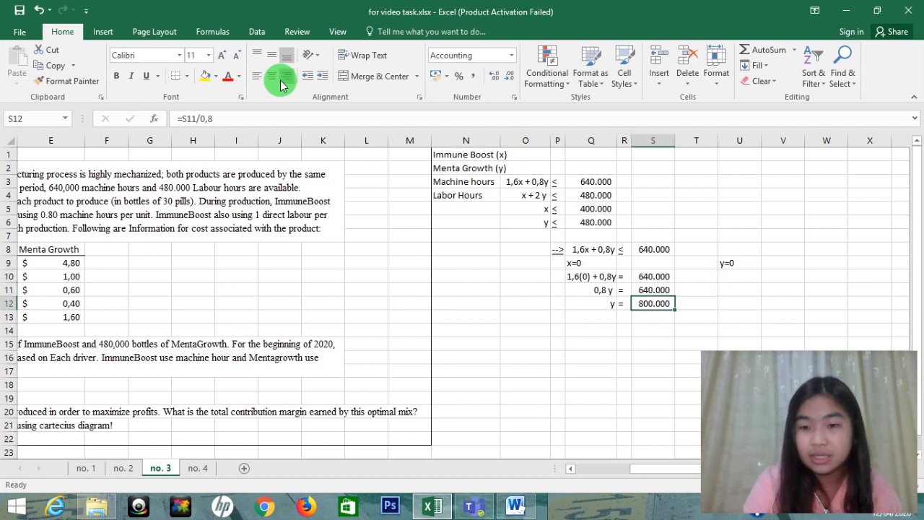
{"action": "key", "text": "Right"}
{"action": "key", "text": "Left"}
{"action": "key", "text": "Left"}
{"action": "key", "text": "Down"}
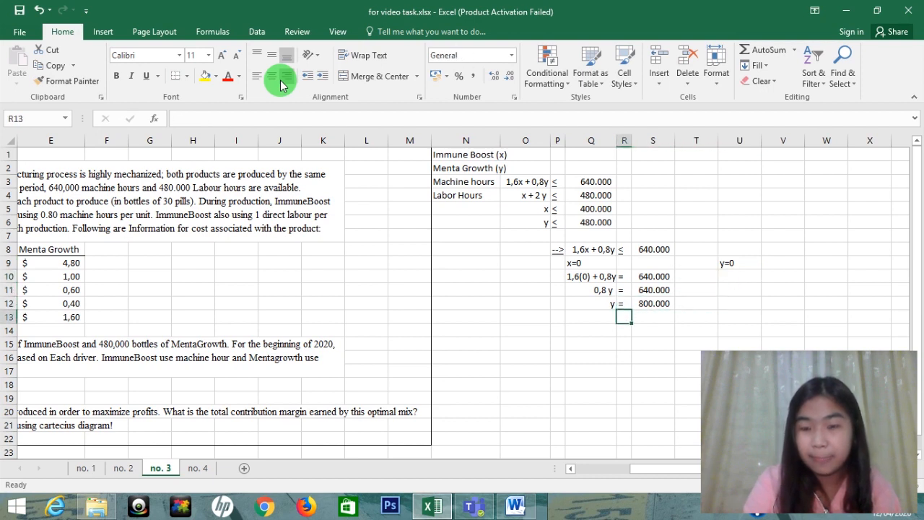
{"action": "key", "text": "Left"}
{"action": "key", "text": "Right"}
{"action": "key", "text": "Right"}
{"action": "key", "text": "Left"}
{"action": "key", "text": "Left"}
{"action": "key", "text": "Up"}
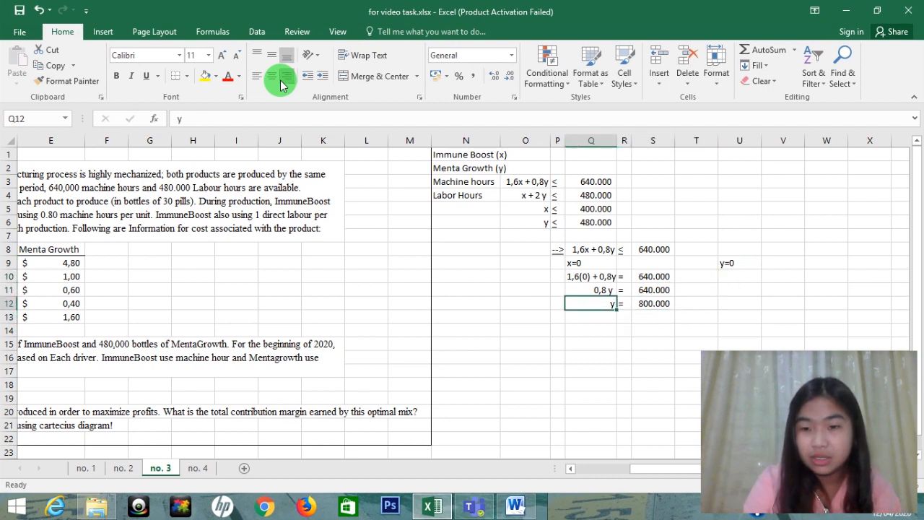
{"action": "key", "text": "Up"}
{"action": "key", "text": "Right"}
{"action": "key", "text": "Right"}
{"action": "key", "text": "Right"}
{"action": "key", "text": "Down"}
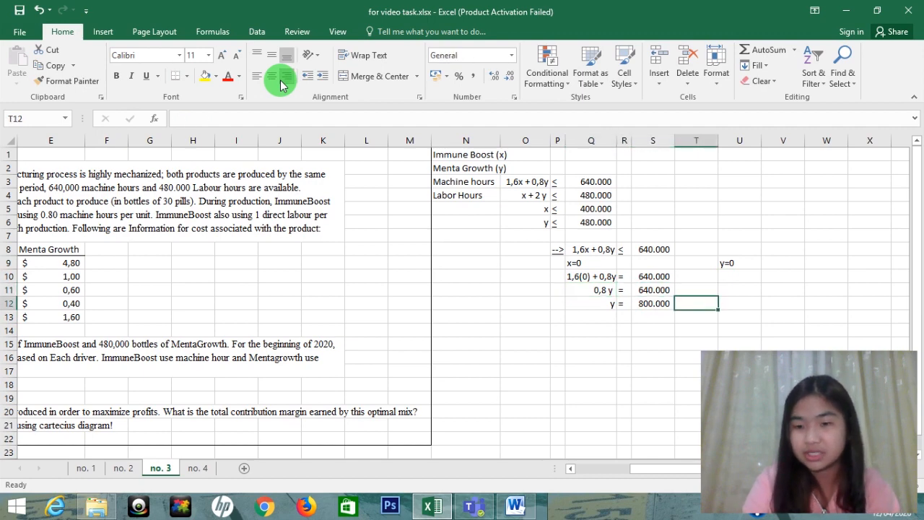
{"action": "type", "text": "("}
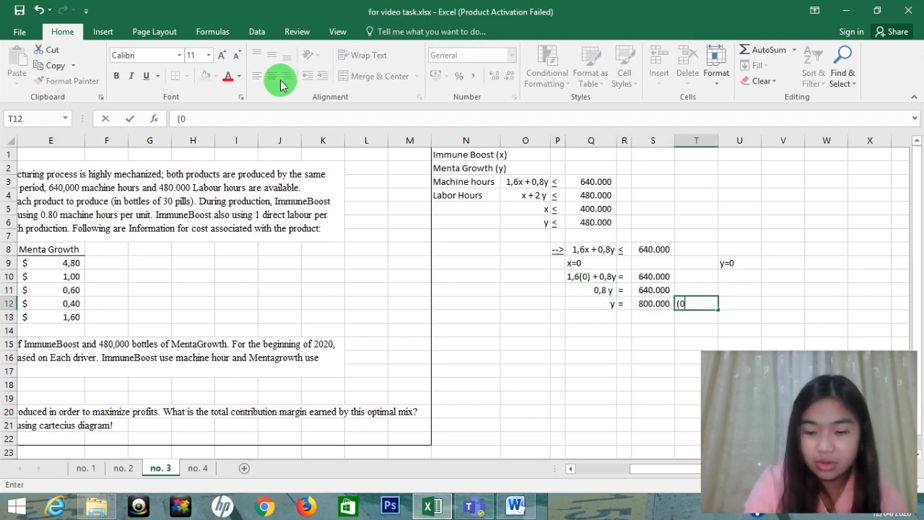
{"action": "type", "text": "0,800."}
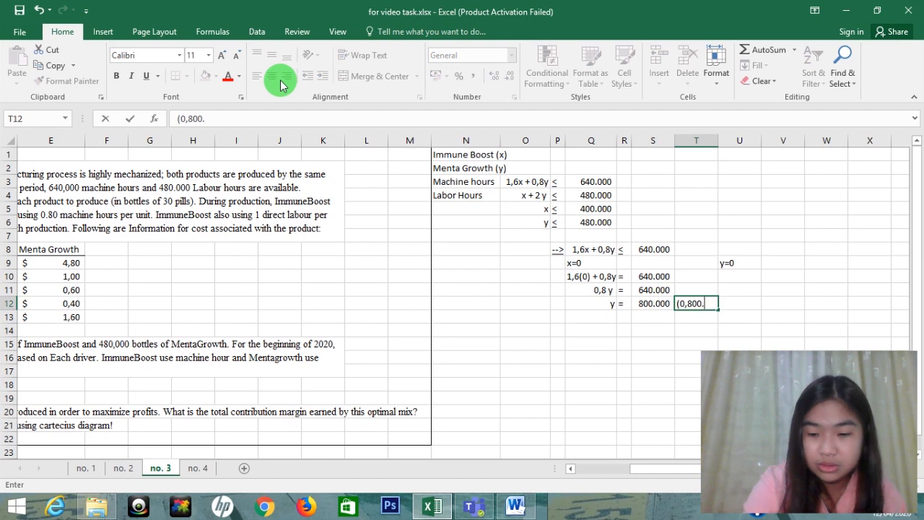
{"action": "type", "text": "000"}
{"action": "key", "text": "Return"}
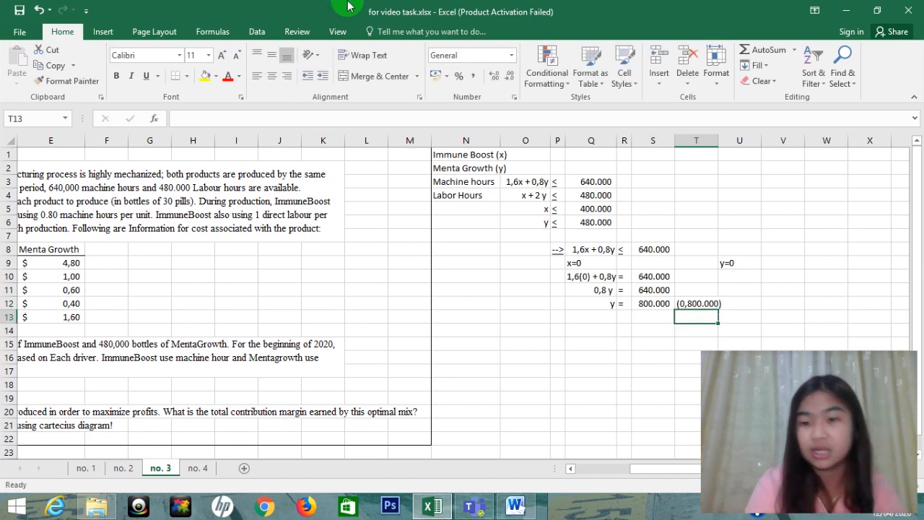
{"action": "left_click_drag", "start_coordinate": [716, 143], "coordinate": [730, 141]}
Step: Copy the x=0 working from Q10:S12 to U10:W12 below y=0 and widen column U to fit it
{"action": "left_click_drag", "start_coordinate": [752, 252], "coordinate": [751, 263]}
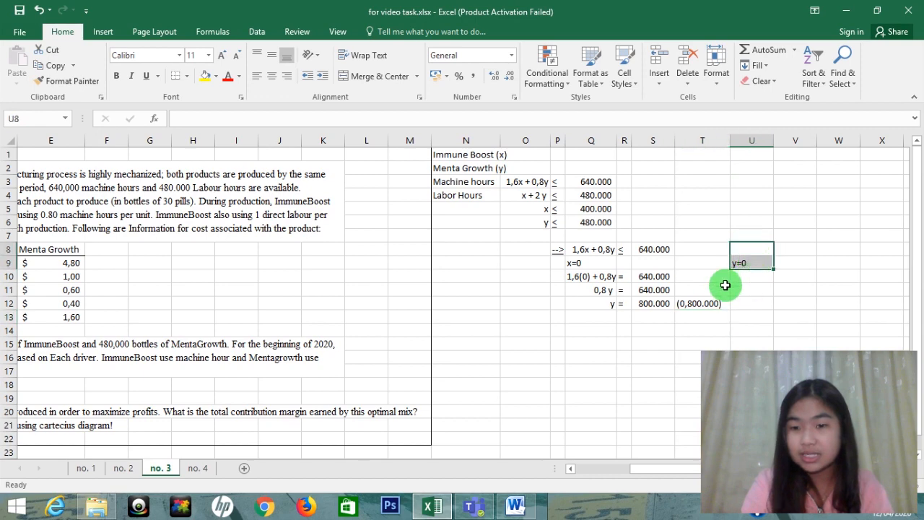
{"action": "left_click", "coordinate": [590, 277]}
{"action": "key", "text": "shift+Right"}
{"action": "key", "text": "shift+Right"}
{"action": "key", "text": "shift+Down"}
{"action": "key", "text": "shift+Down"}
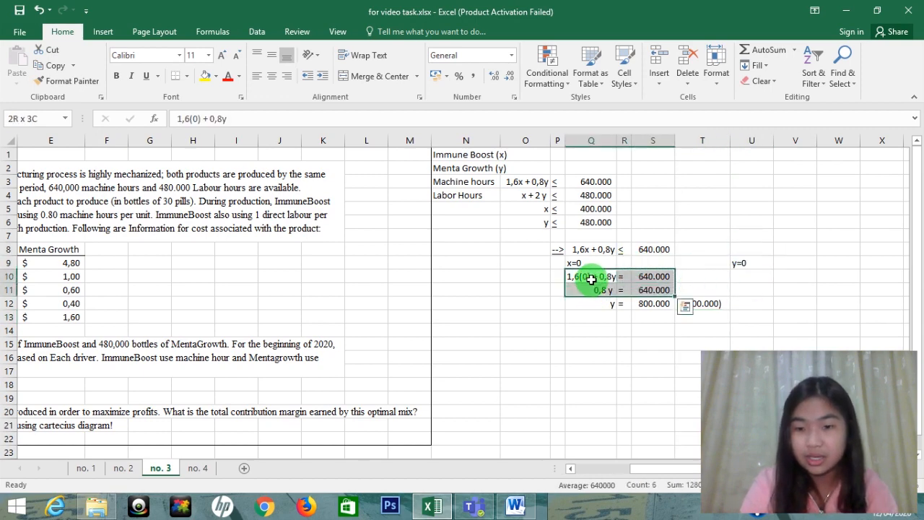
{"action": "key", "text": "ctrl+c"}
{"action": "key", "text": "Right"}
{"action": "key", "text": "Right"}
{"action": "key", "text": "Right"}
{"action": "key", "text": "Right"}
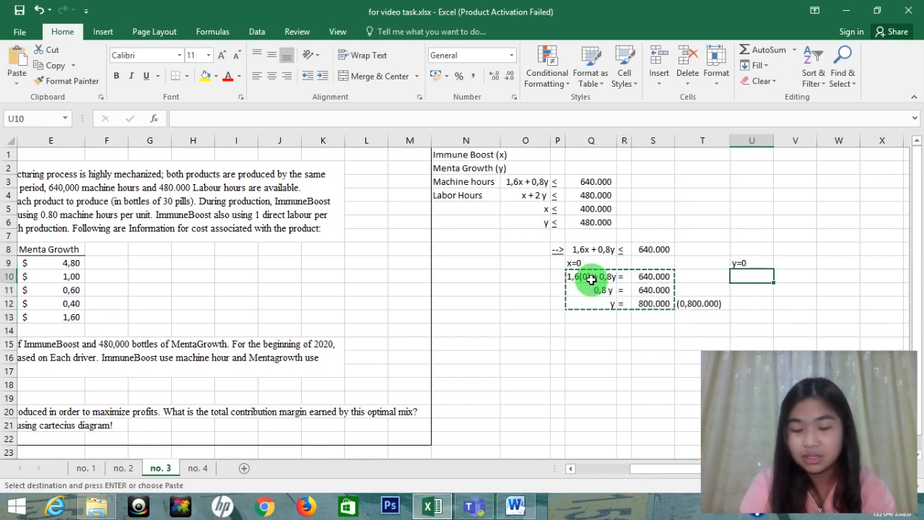
{"action": "key", "text": "ctrl+v"}
{"action": "key", "text": "Right"}
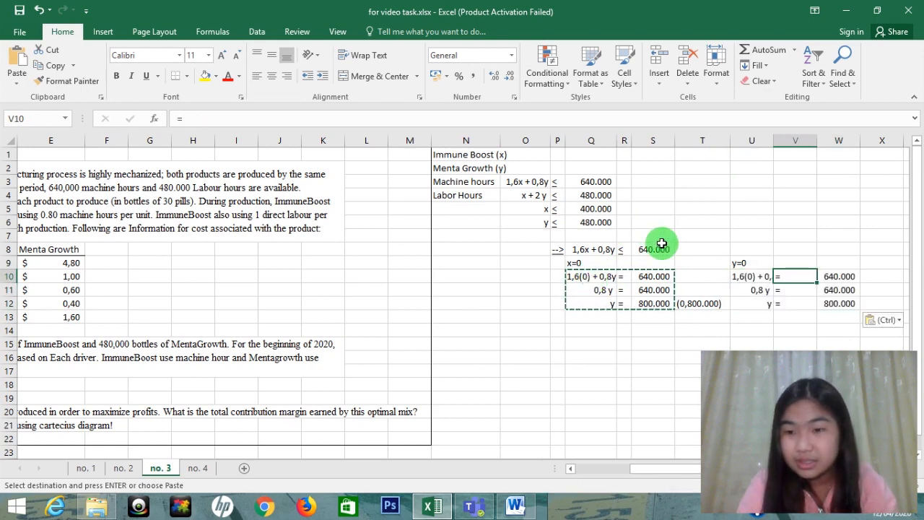
{"action": "left_click_drag", "start_coordinate": [773, 140], "coordinate": [789, 144]}
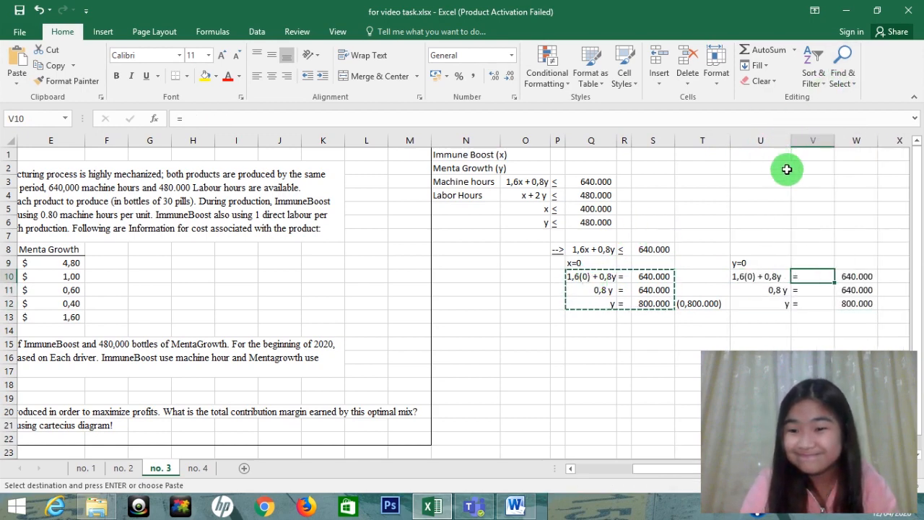
Step: Change the equation in U10 under y=0 to 1,6x + 0,8(0)
{"action": "left_click", "coordinate": [747, 276]}
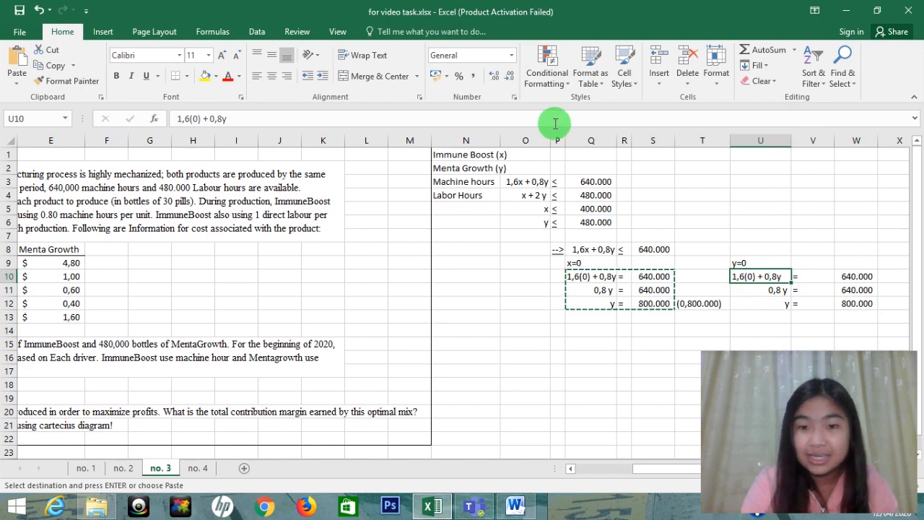
{"action": "left_click", "coordinate": [197, 119]}
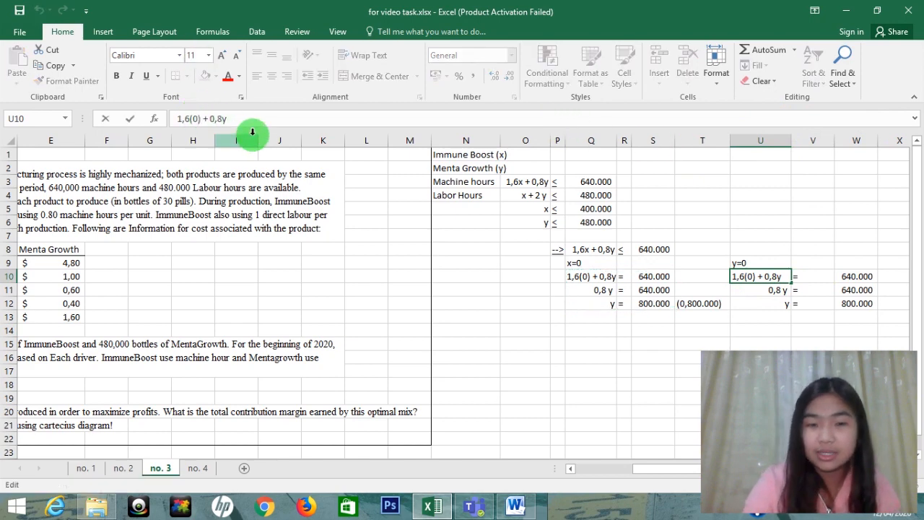
{"action": "key", "text": "BackSpace"}
{"action": "key", "text": "BackSpace"}
{"action": "key", "text": "Delete"}
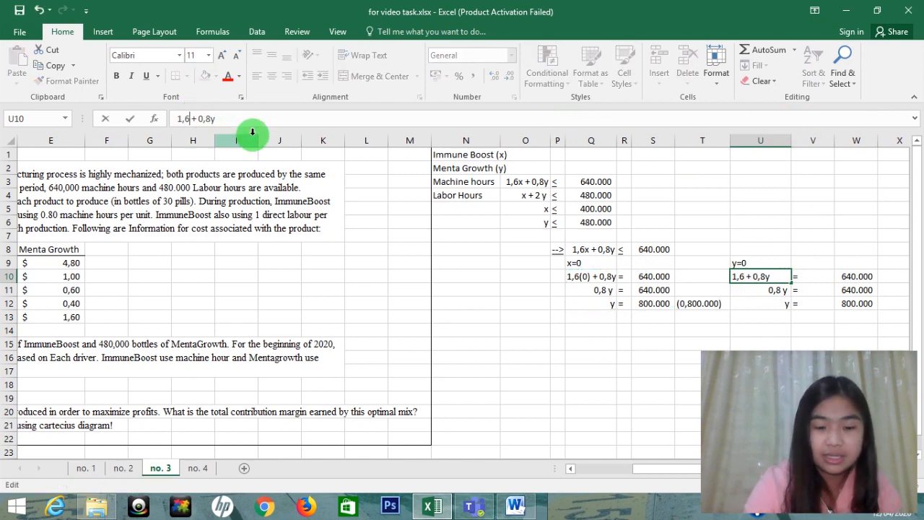
{"action": "type", "text": "x"}
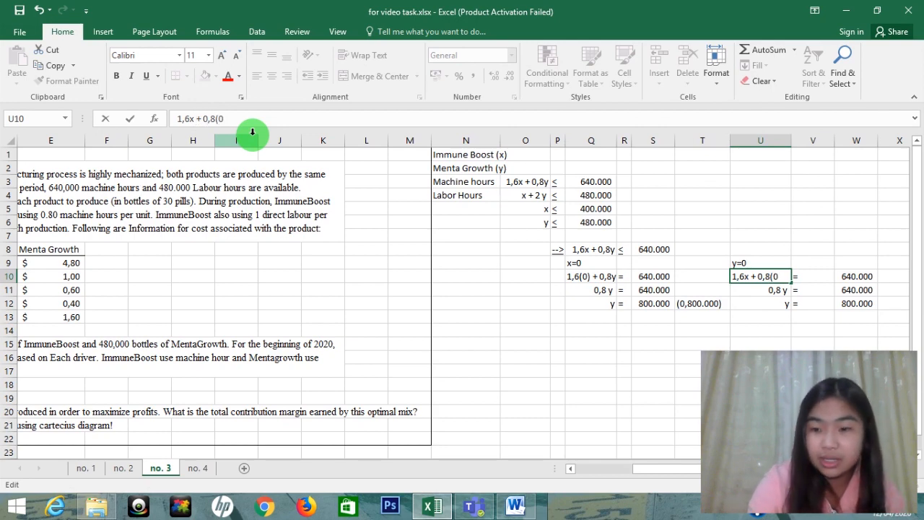
{"action": "key", "text": "Return"}
Step: Replace the terms below the y=0 equation with 1,6 x in U11 and x in U12
{"action": "key", "text": "Right"}
{"action": "key", "text": "Down"}
{"action": "key", "text": "Left"}
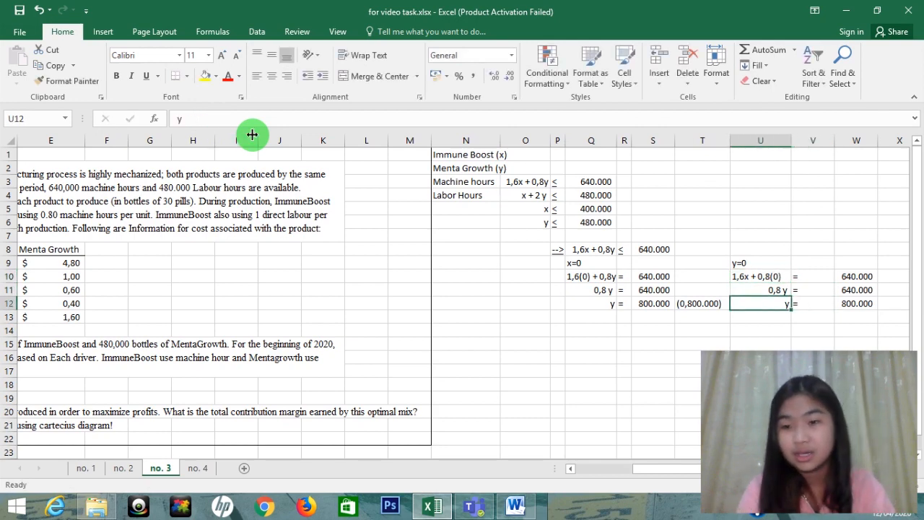
{"action": "key", "text": "Up"}
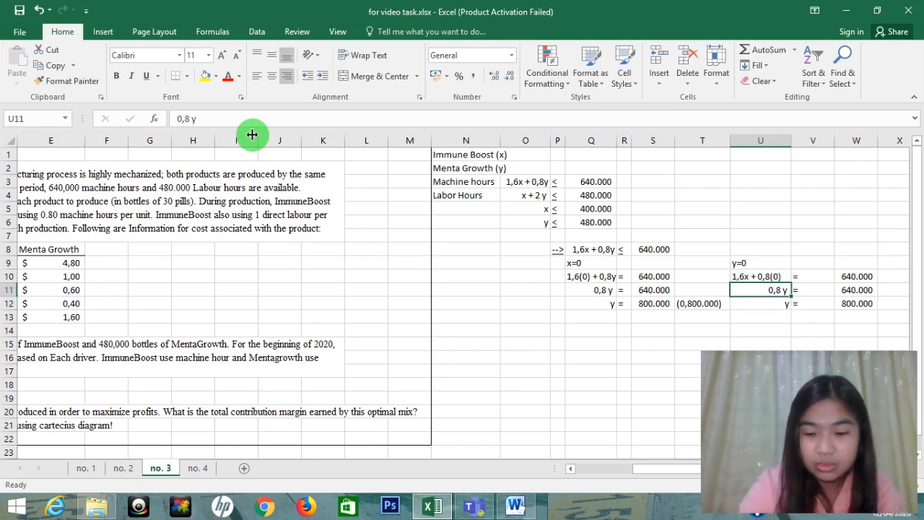
{"action": "type", "text": "1,6 x"}
{"action": "key", "text": "Return"}
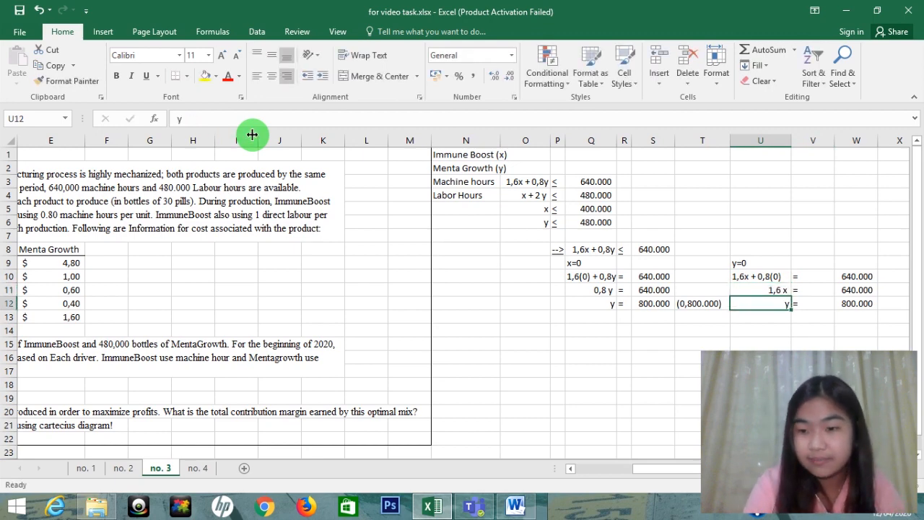
{"action": "type", "text": "x"}
Step: Change the divisor in W12 so the formula is =W11/1,6, and narrow column V to fit the equals signs
{"action": "key", "text": "Right"}
{"action": "key", "text": "Right"}
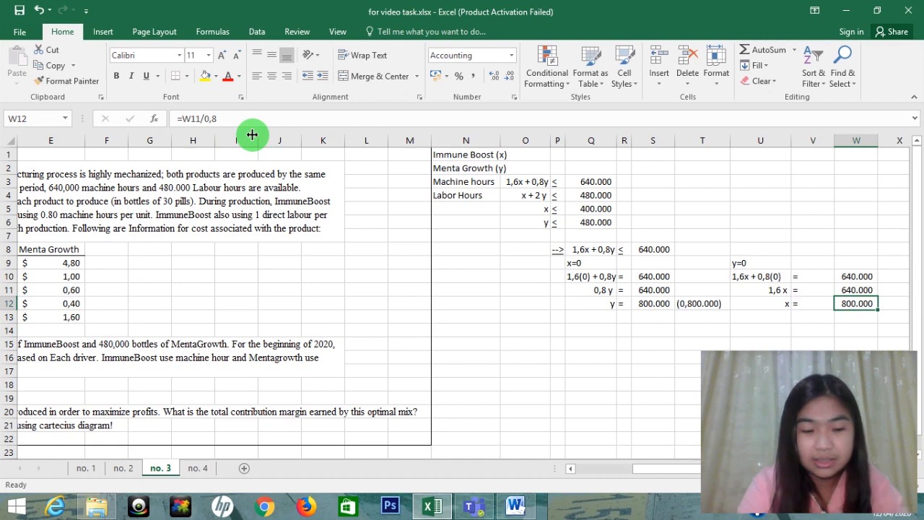
{"action": "key", "text": "F2"}
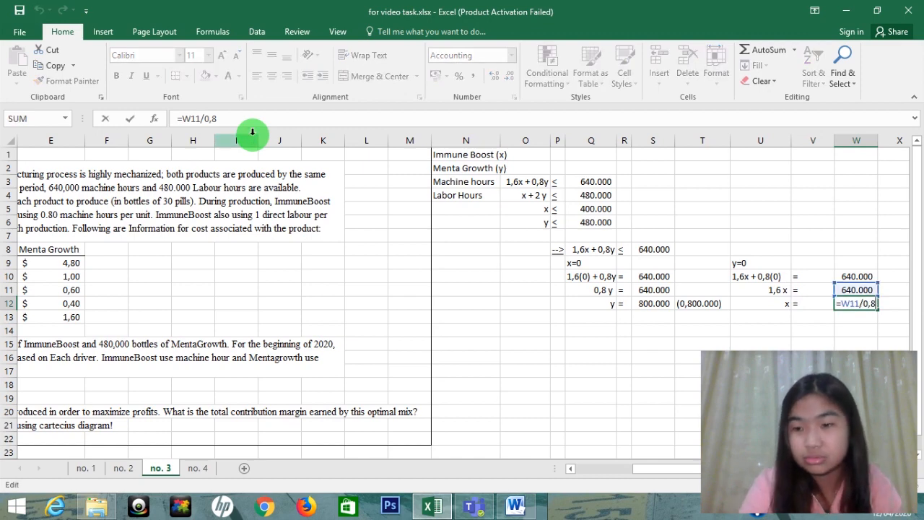
{"action": "key", "text": "BackSpace"}
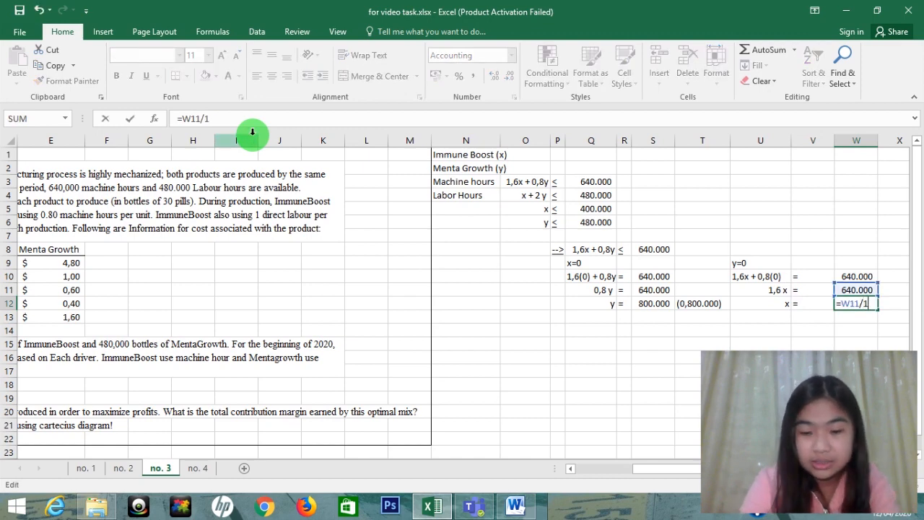
{"action": "key", "text": "Return"}
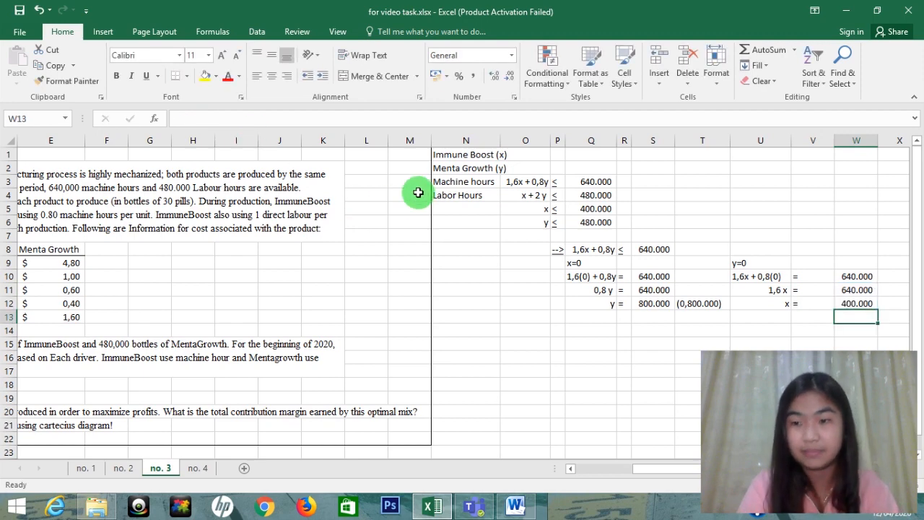
{"action": "left_click_drag", "start_coordinate": [833, 142], "coordinate": [804, 142]}
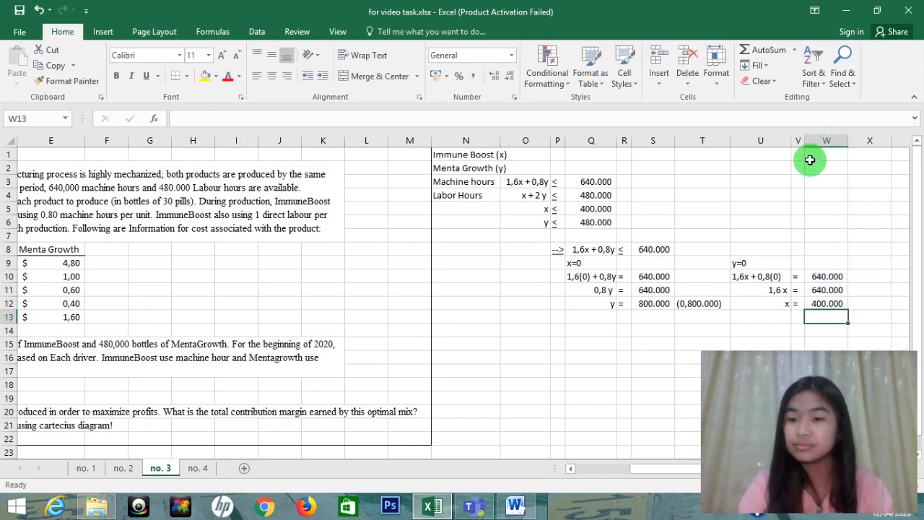
Step: Enter the intercept point (400000,0) as text in X12 beside the x result
{"action": "left_click", "coordinate": [853, 303]}
{"action": "type", "text": ")"}
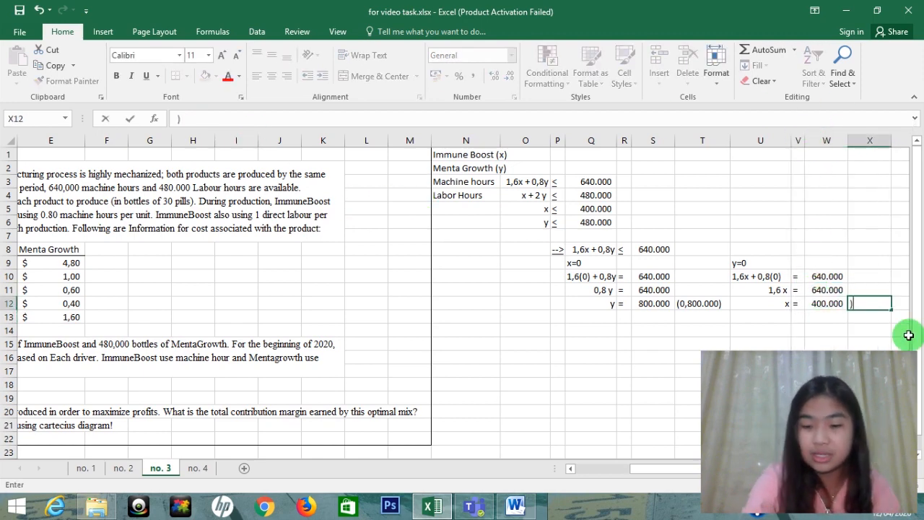
{"action": "type", "text": "40"}
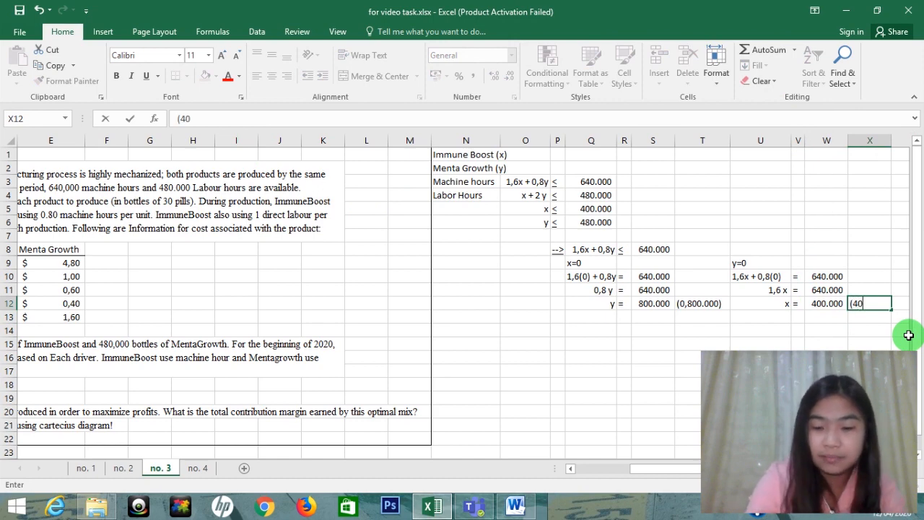
{"action": "type", "text": "0.000,0)"}
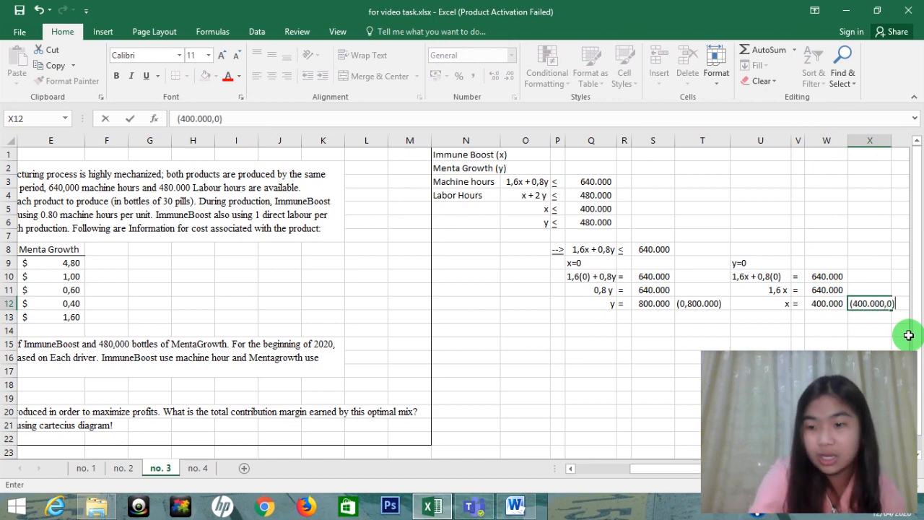
{"action": "key", "text": "ctrl+Return"}
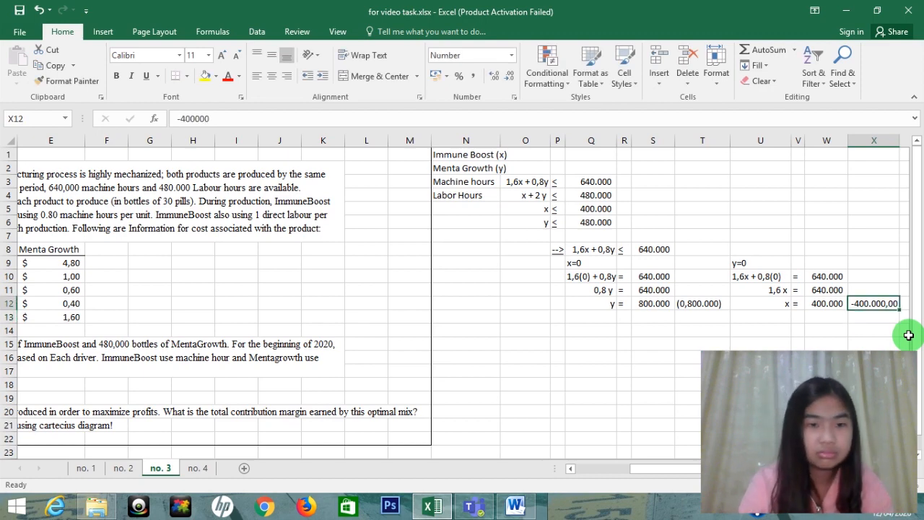
{"action": "left_click", "coordinate": [182, 117]}
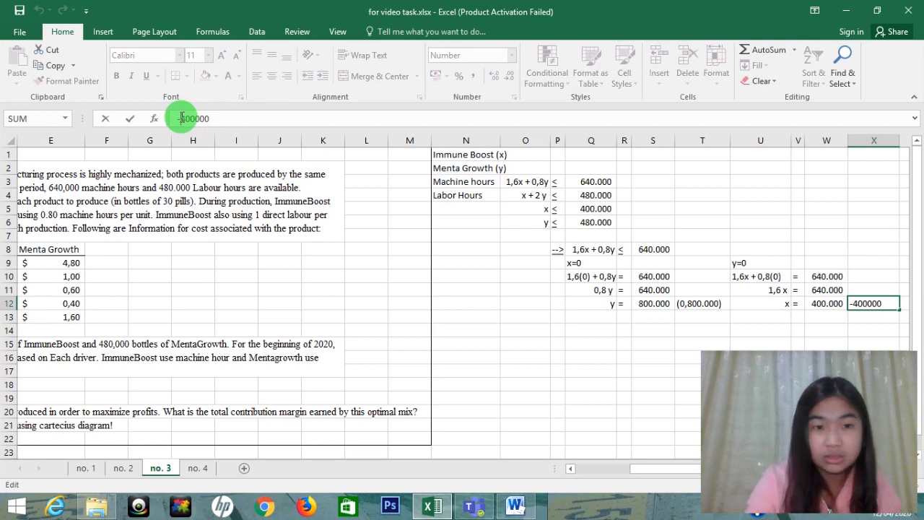
{"action": "key", "text": "BackSpace"}
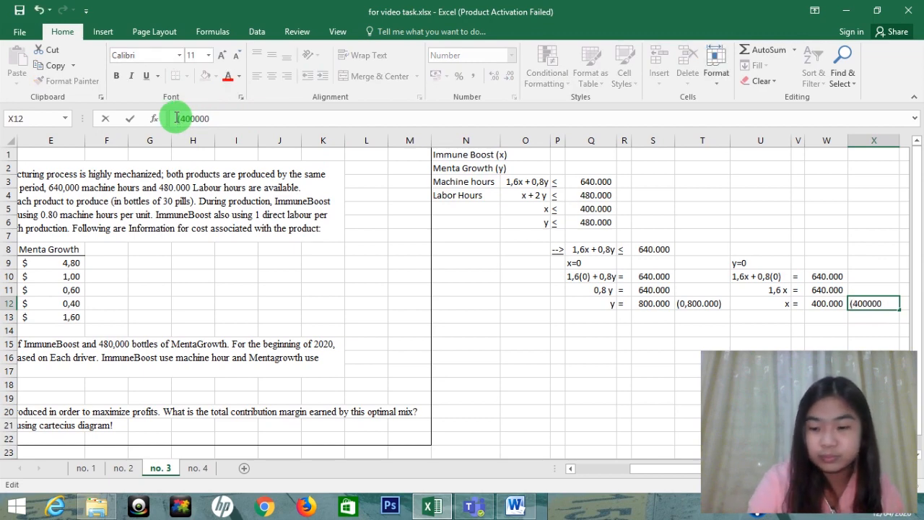
{"action": "type", "text": "'"}
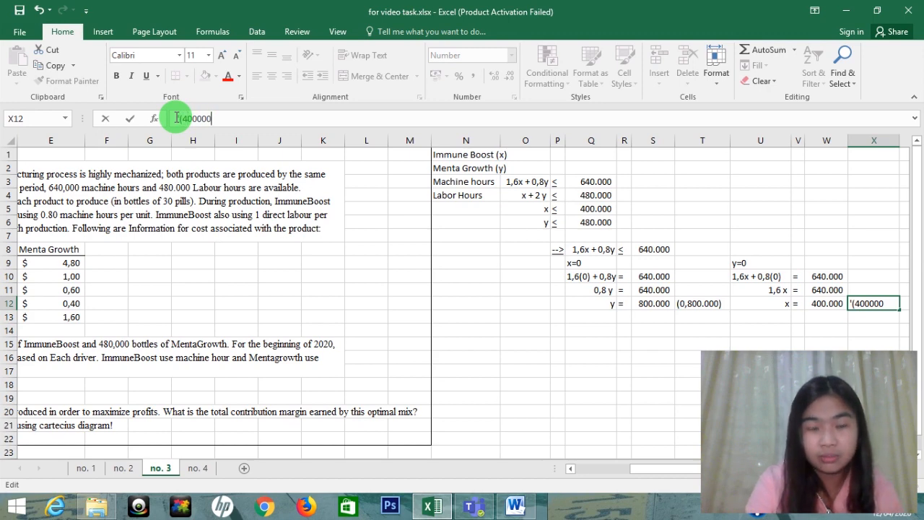
{"action": "key", "text": "Return"}
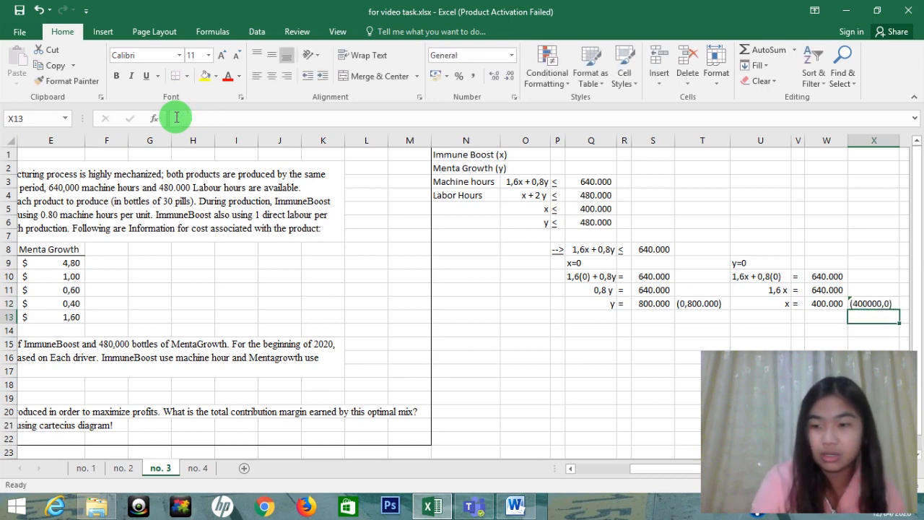
{"action": "key", "text": "Up"}
{"action": "key", "text": "Down"}
{"action": "key", "text": "Up"}
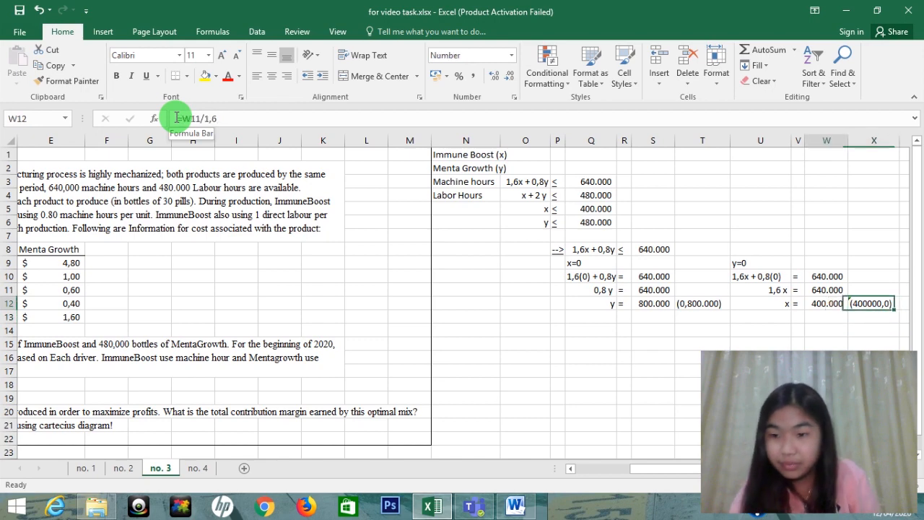
Step: Copy the labor hours constraint from O4:Q4 to Q14:S14 below the machine hours working
{"action": "key", "text": "Left"}
{"action": "key", "text": "Left"}
{"action": "key", "text": "Left"}
{"action": "key", "text": "Left"}
{"action": "key", "text": "Down"}
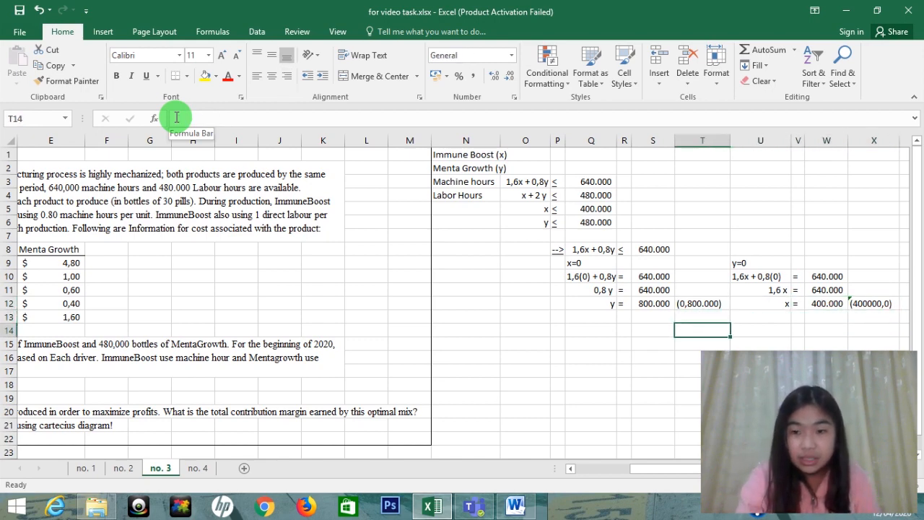
{"action": "key", "text": "Left"}
{"action": "key", "text": "Left"}
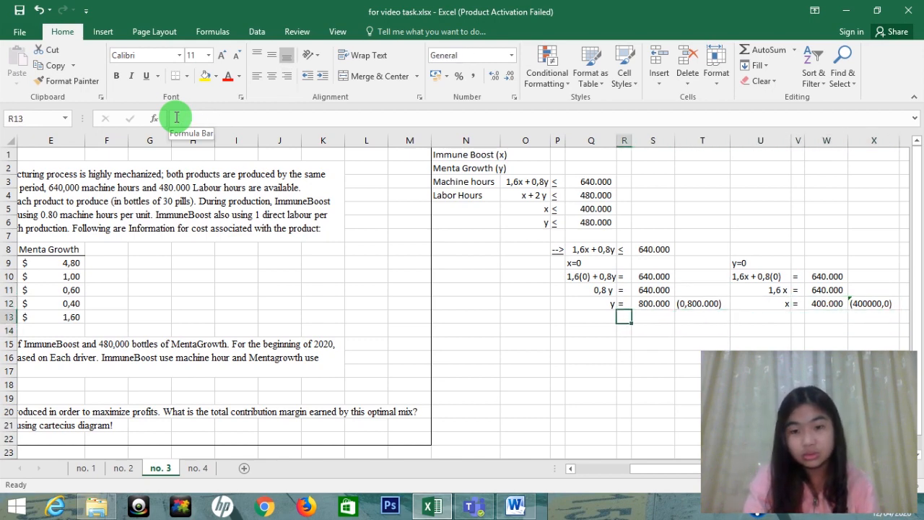
{"action": "key", "text": "Up"}
{"action": "key", "text": "Left"}
{"action": "key", "text": "Left"}
{"action": "key", "text": "Up"}
{"action": "key", "text": "Up"}
{"action": "key", "text": "Up"}
{"action": "key", "text": "Up"}
{"action": "key", "text": "Up"}
{"action": "key", "text": "Up"}
{"action": "key", "text": "Up"}
{"action": "key", "text": "Up"}
{"action": "key", "text": "Left"}
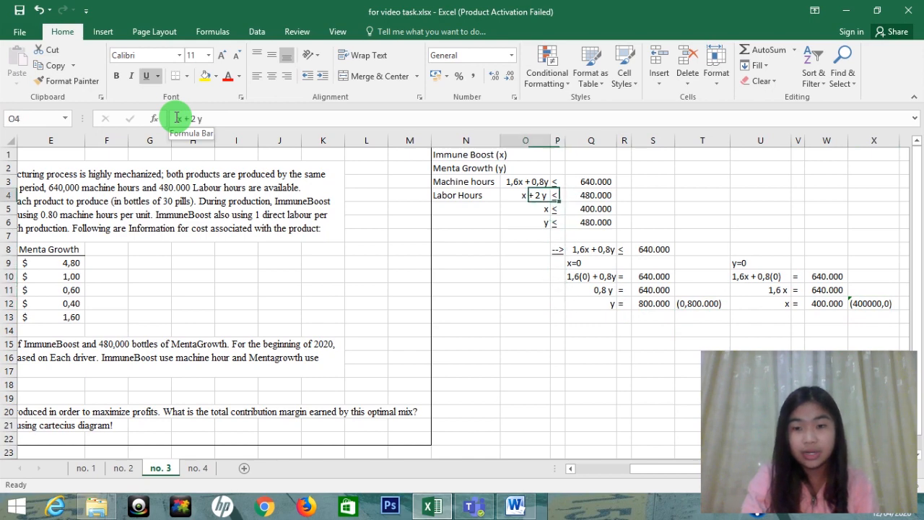
{"action": "key", "text": "shift+Right"}
{"action": "key", "text": "shift+Right"}
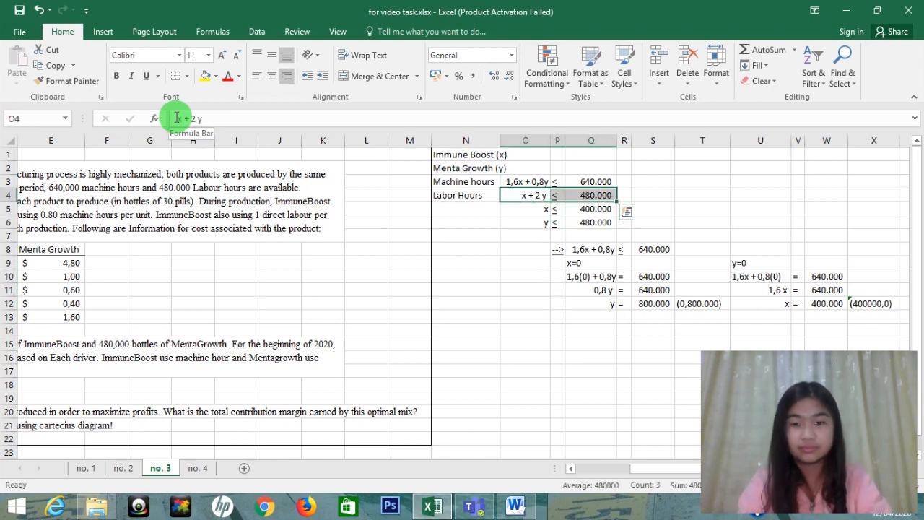
{"action": "key", "text": "ctrl+c"}
{"action": "key", "text": "Down"}
{"action": "key", "text": "Down"}
{"action": "key", "text": "Right"}
{"action": "key", "text": "Right"}
{"action": "key", "text": "Down"}
{"action": "key", "text": "Down"}
{"action": "key", "text": "Down"}
{"action": "key", "text": "Down"}
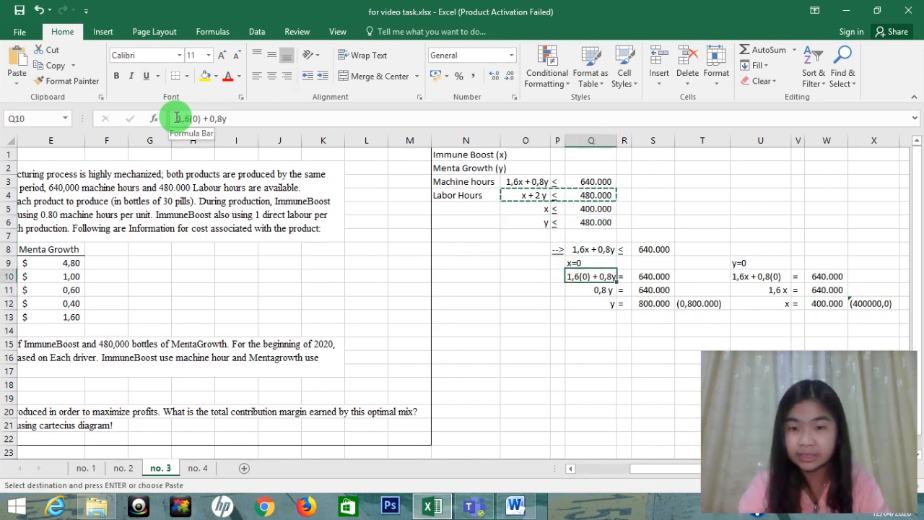
{"action": "key", "text": "Down"}
{"action": "key", "text": "Down"}
{"action": "key", "text": "Down"}
{"action": "key", "text": "Down"}
{"action": "key", "text": "ctrl+v"}
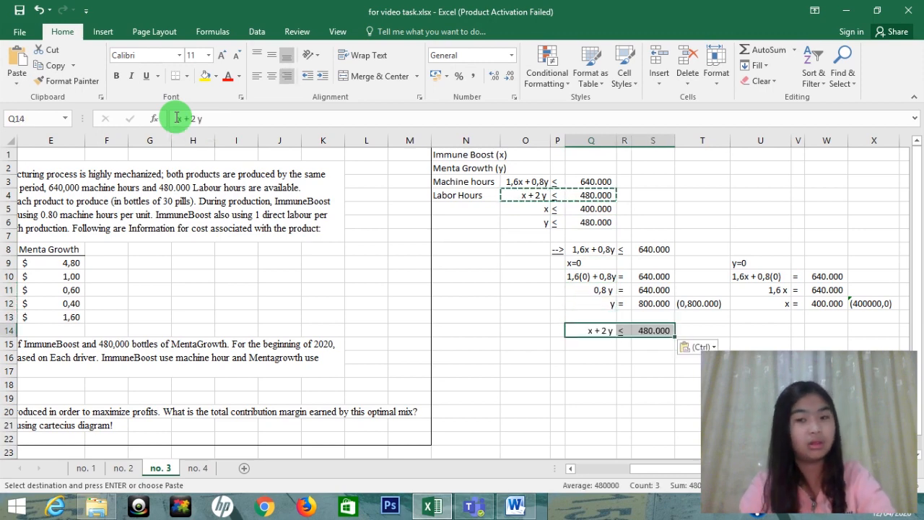
Step: Copy the x + 2 y constraint from row 14 to Q16:S16 and replace its inequality sign in R16 with =
{"action": "key", "text": "ctrl+c"}
{"action": "key", "text": "Down"}
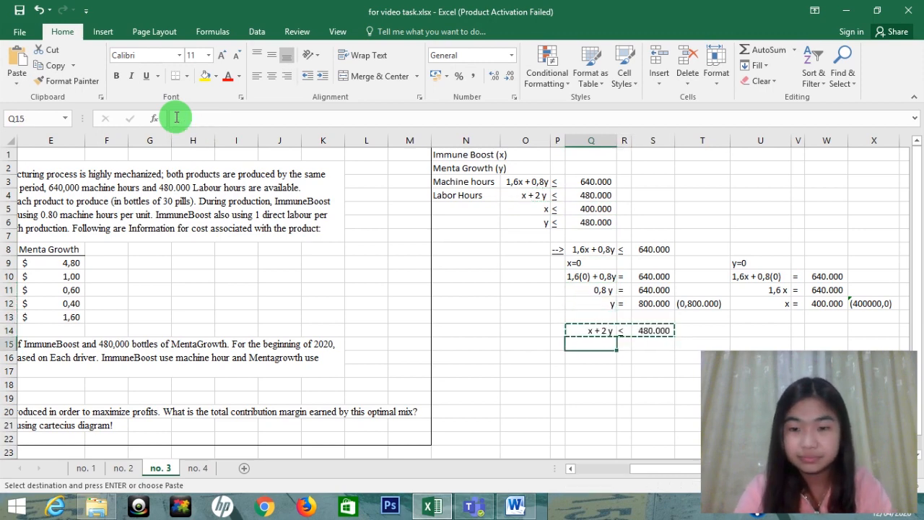
{"action": "key", "text": "Down"}
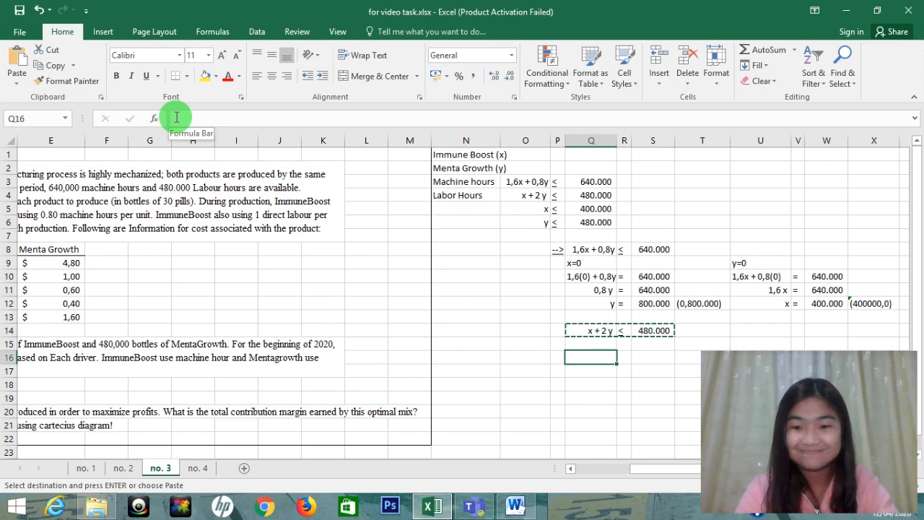
{"action": "key", "text": "ctrl+v"}
{"action": "key", "text": "Right"}
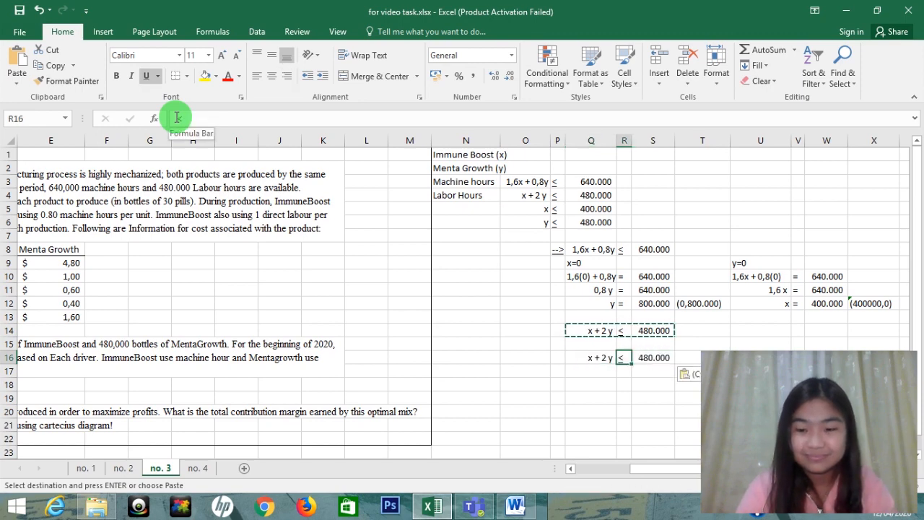
{"action": "type", "text": "="}
{"action": "key", "text": "Return"}
{"action": "key", "text": "Up"}
{"action": "key", "text": "Up"}
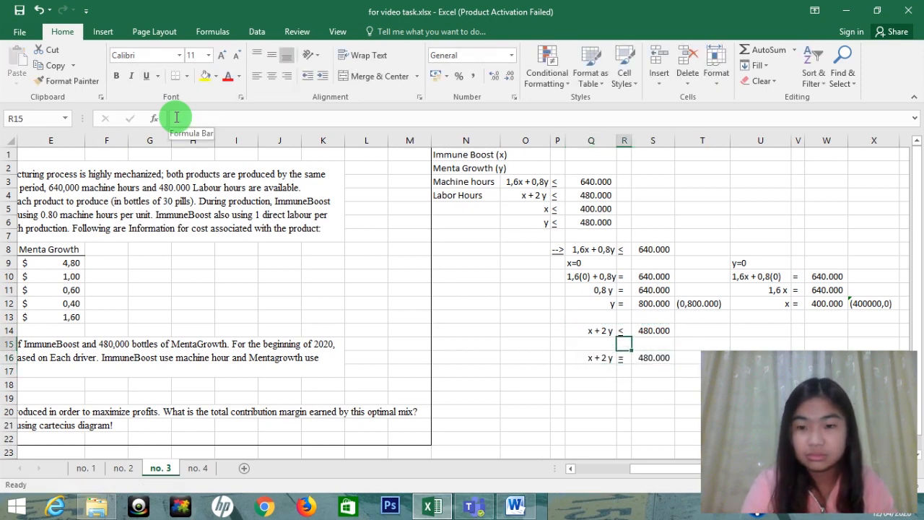
Step: Copy the y solution lines with their intercept point from Q11:T12 to Q17:T18
{"action": "key", "text": "Left"}
{"action": "key", "text": "Up"}
{"action": "key", "text": "Up"}
{"action": "key", "text": "Up"}
{"action": "key", "text": "Up"}
{"action": "key", "text": "shift+Right"}
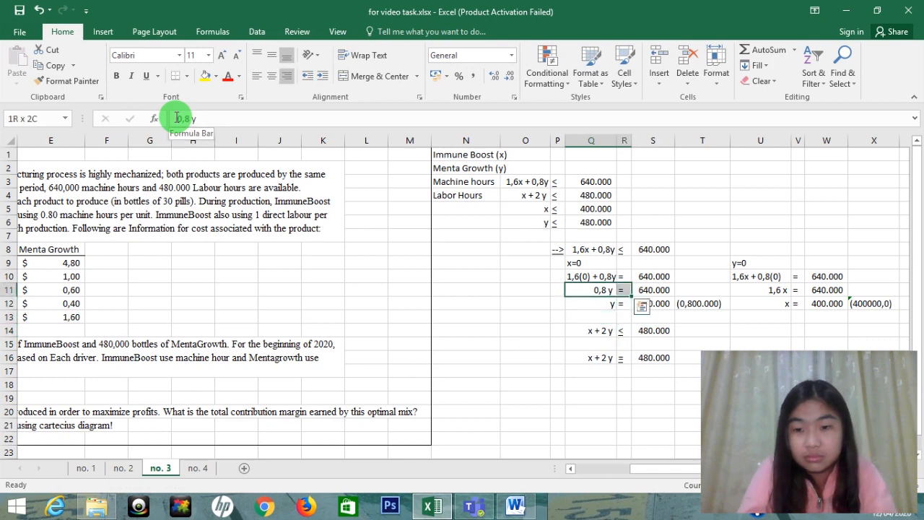
{"action": "key", "text": "shift+Right"}
{"action": "key", "text": "shift+Down"}
{"action": "key", "text": "shift+Right"}
{"action": "key", "text": "ctrl+c"}
{"action": "key", "text": "Down"}
{"action": "key", "text": "Down"}
{"action": "key", "text": "Down"}
{"action": "key", "text": "Down"}
{"action": "key", "text": "Down"}
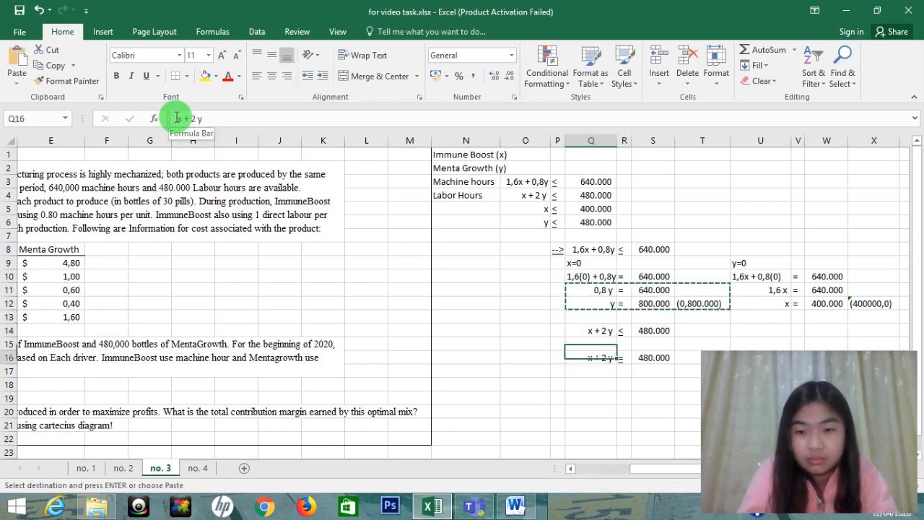
{"action": "key", "text": "Down"}
{"action": "key", "text": "ctrl+v"}
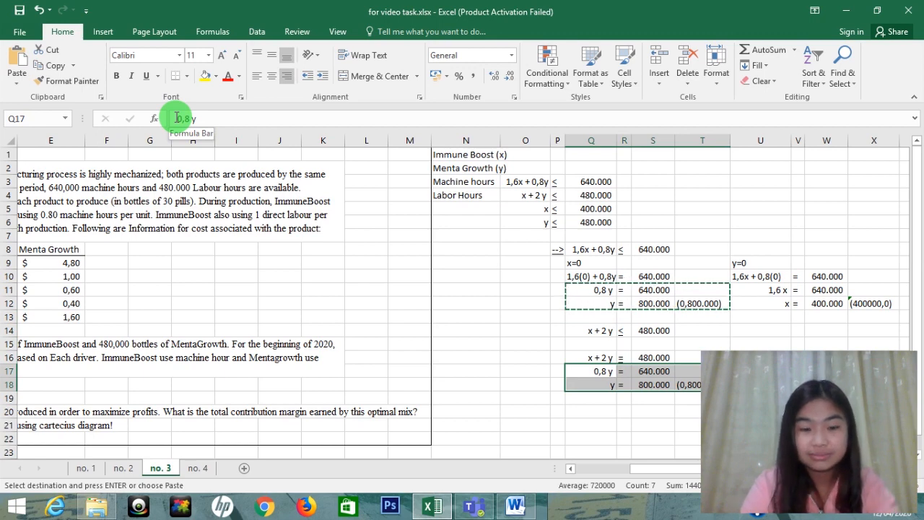
Step: Change the term in Q17 to 2y and copy the 480.000 from S16 into S17
{"action": "type", "text": "2y"}
{"action": "key", "text": "Return"}
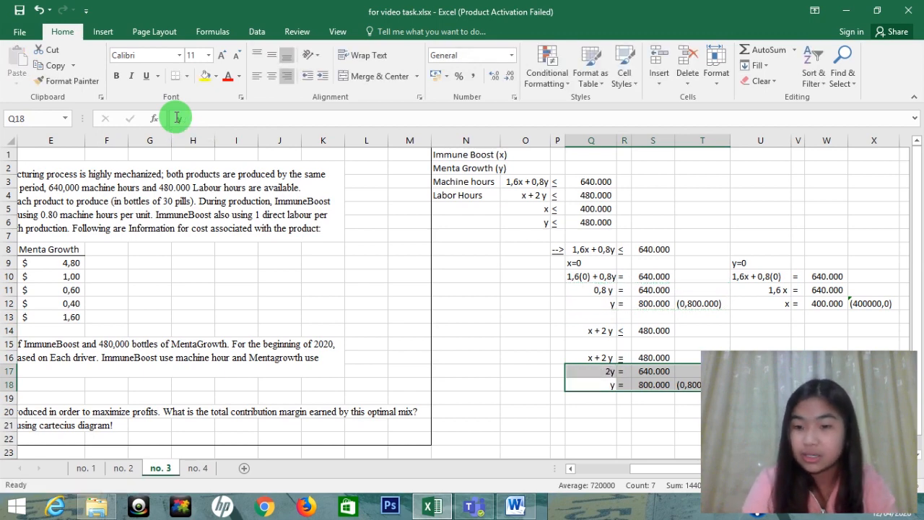
{"action": "key", "text": "Up"}
{"action": "key", "text": "Up"}
{"action": "key", "text": "Right"}
{"action": "key", "text": "Right"}
{"action": "key", "text": "ctrl+c"}
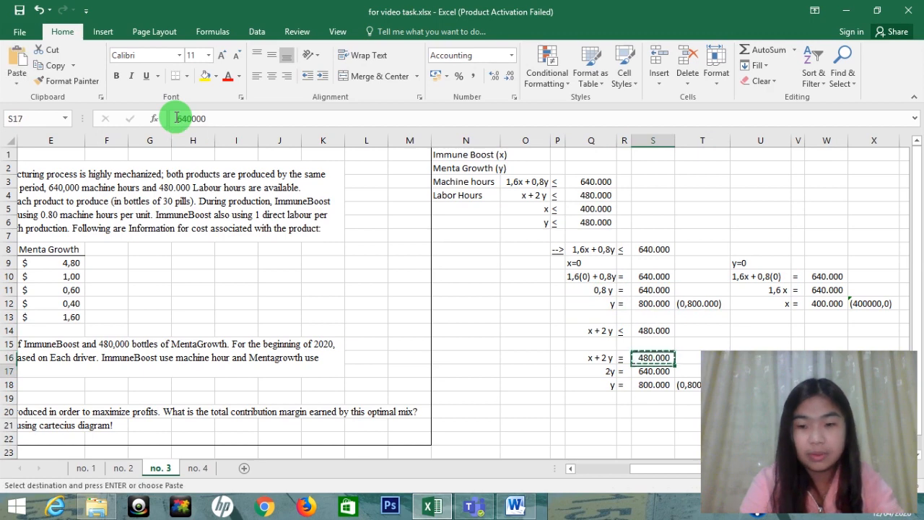
{"action": "key", "text": "Down"}
{"action": "key", "text": "ctrl+v"}
Step: Change the y formula in S18 to =S17/2
{"action": "key", "text": "Down"}
{"action": "key", "text": "Left"}
{"action": "key", "text": "Left"}
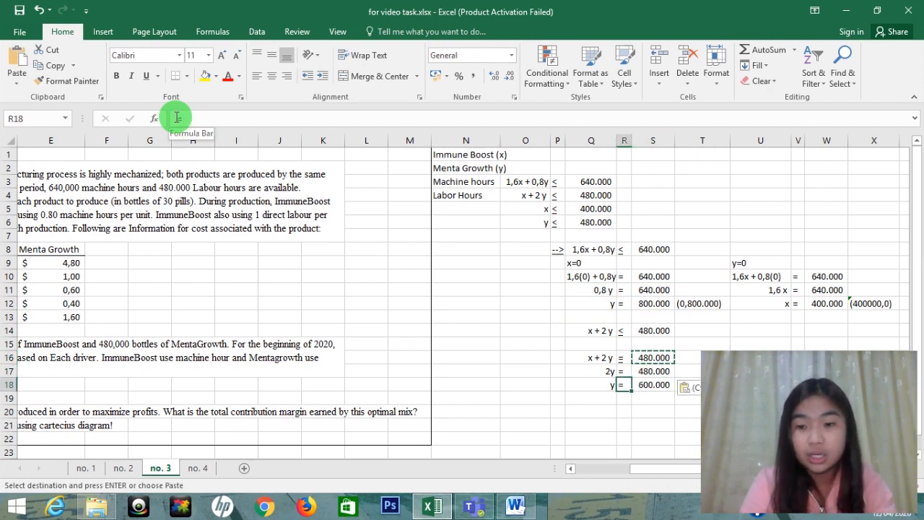
{"action": "key", "text": "Right"}
{"action": "key", "text": "Right"}
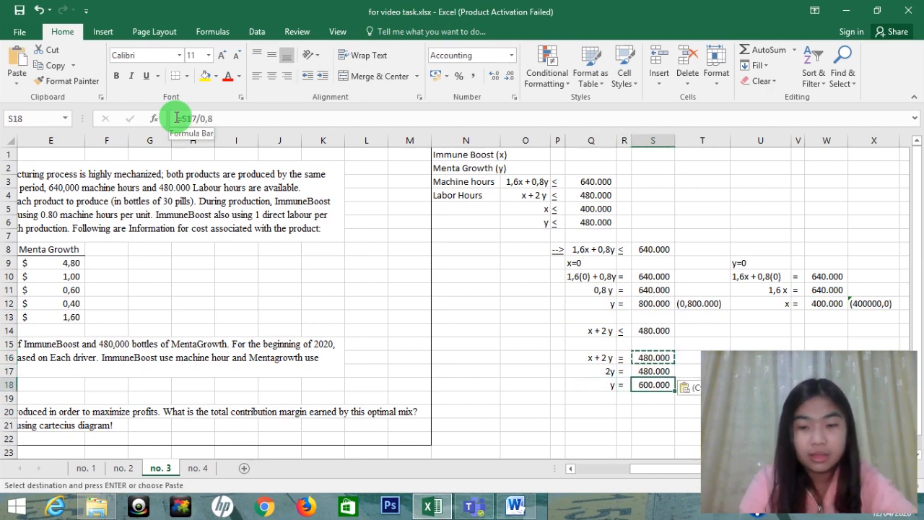
{"action": "key", "text": "F2"}
{"action": "key", "text": "BackSpace"}
{"action": "key", "text": "BackSpace"}
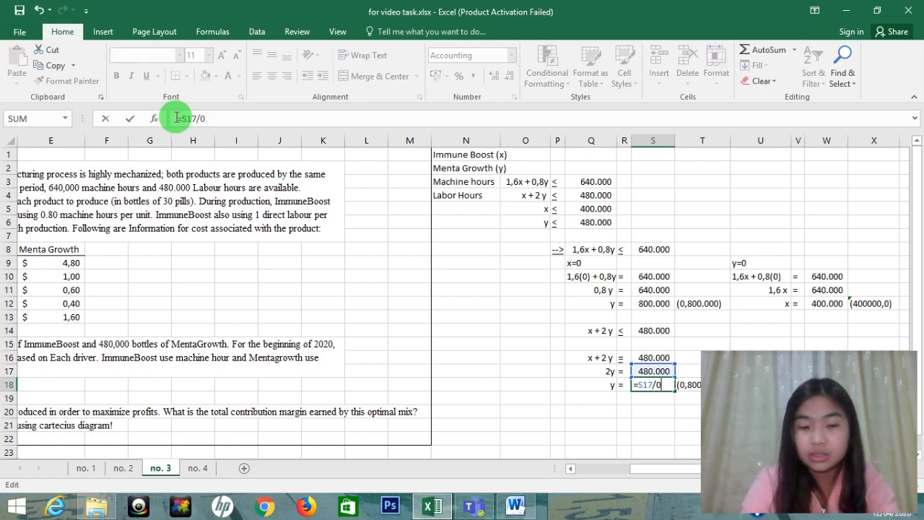
{"action": "type", "text": "2"}
{"action": "key", "text": "Return"}
{"action": "key", "text": "Up"}
{"action": "key", "text": "Up"}
{"action": "key", "text": "Up"}
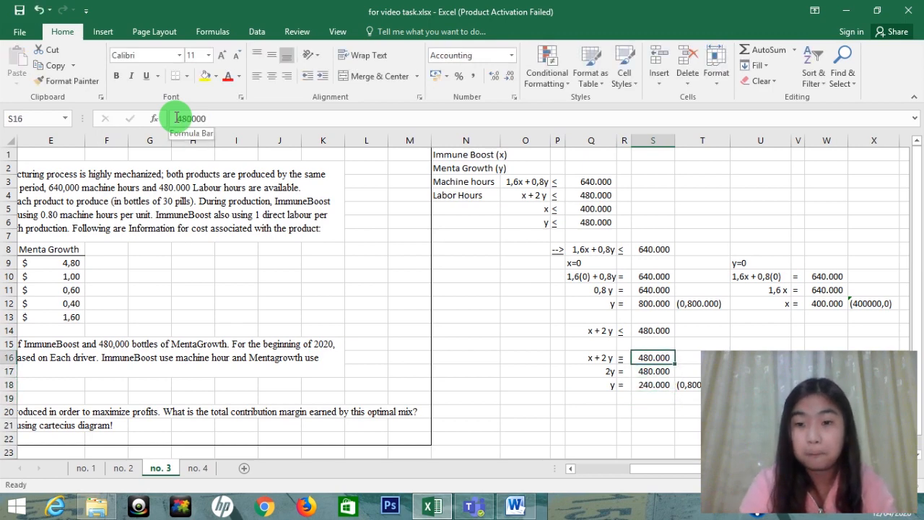
Step: Copy the x=0 label from cell Q9 to Q15, above the x + 2 y calculation
{"action": "key", "text": "Left"}
{"action": "key", "text": "Left"}
{"action": "key", "text": "Up"}
{"action": "key", "text": "Up"}
{"action": "key", "text": "Up"}
{"action": "key", "text": "Up"}
{"action": "key", "text": "Up"}
{"action": "key", "text": "Up"}
{"action": "key", "text": "Up"}
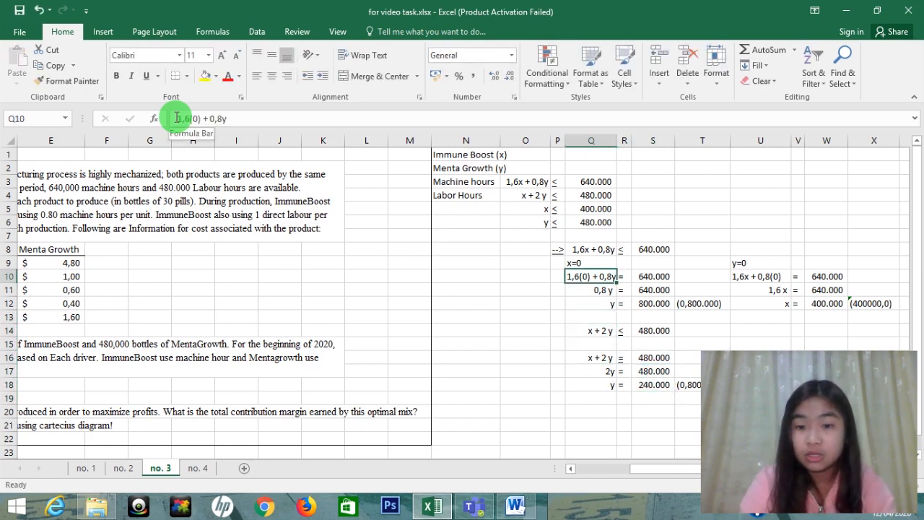
{"action": "key", "text": "ctrl+c"}
{"action": "key", "text": "Down"}
{"action": "key", "text": "Down"}
{"action": "key", "text": "Down"}
{"action": "key", "text": "Down"}
{"action": "key", "text": "Down"}
{"action": "key", "text": "Down"}
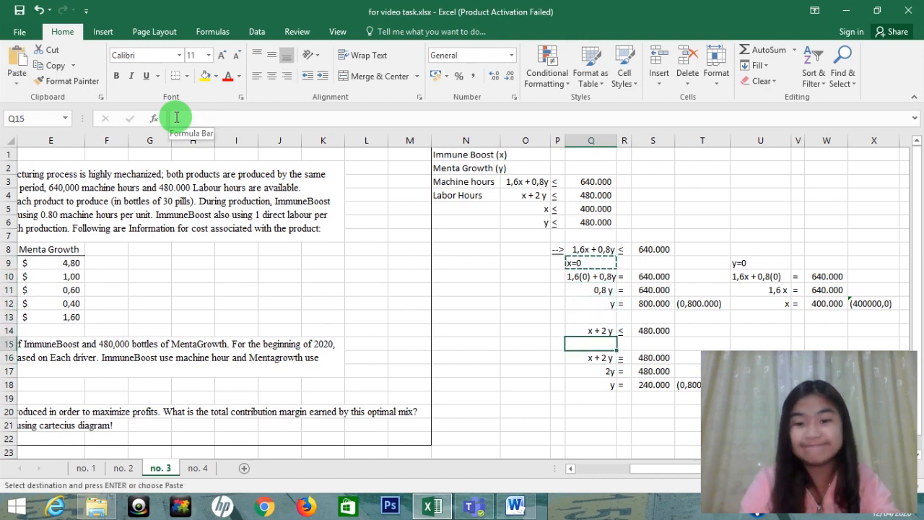
{"action": "key", "text": "ctrl+v"}
Step: Change the coordinate point in T18 to (0,240.000)
{"action": "key", "text": "Right"}
{"action": "key", "text": "Right"}
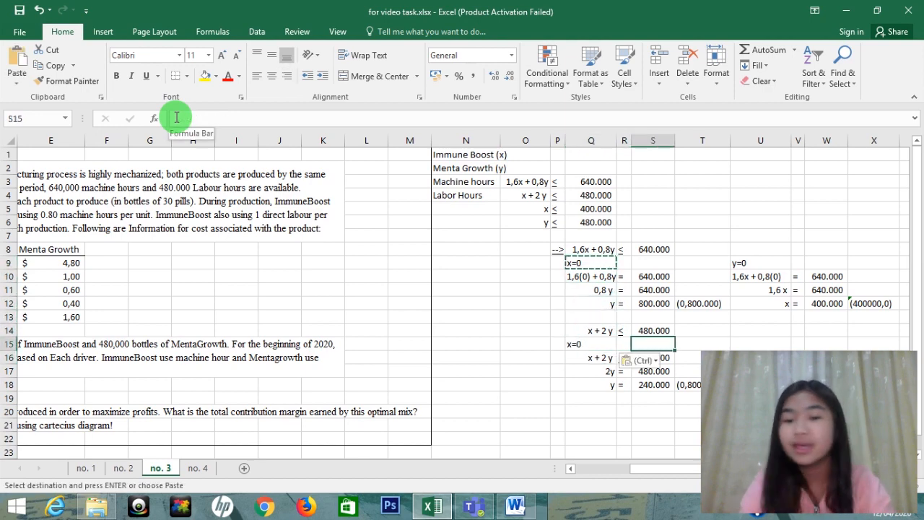
{"action": "key", "text": "Down"}
{"action": "key", "text": "Down"}
{"action": "key", "text": "Left"}
{"action": "key", "text": "Left"}
{"action": "key", "text": "Down"}
{"action": "key", "text": "Down"}
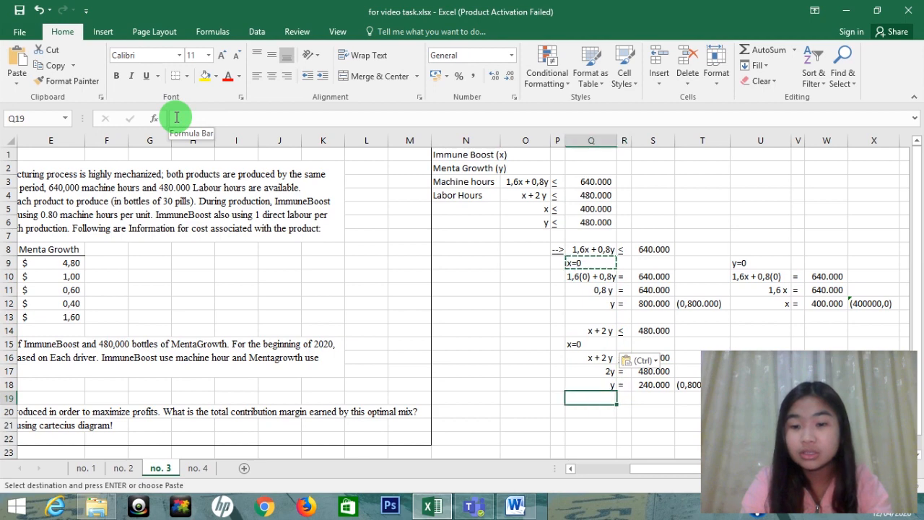
{"action": "key", "text": "Right"}
{"action": "key", "text": "Right"}
{"action": "key", "text": "Up"}
{"action": "key", "text": "Right"}
{"action": "left_click", "coordinate": [176, 118]}
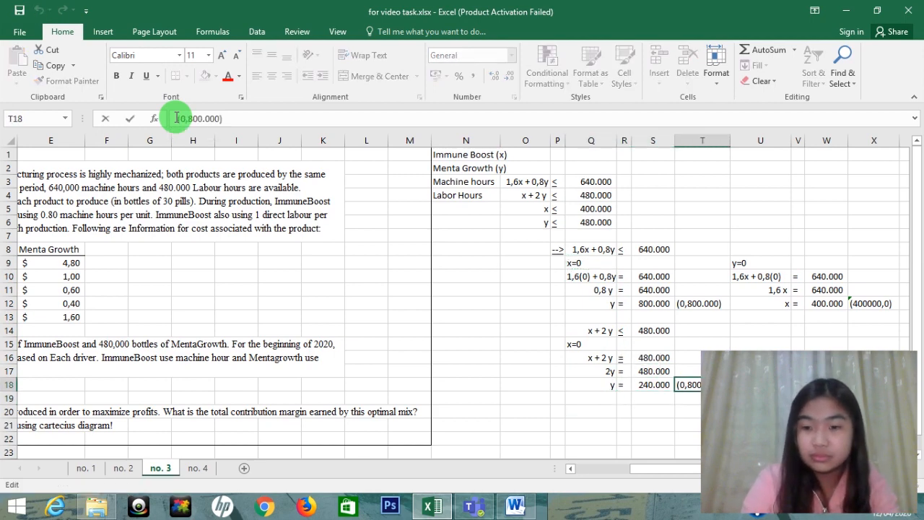
{"action": "type", "text": "4"}
{"action": "key", "text": "Return"}
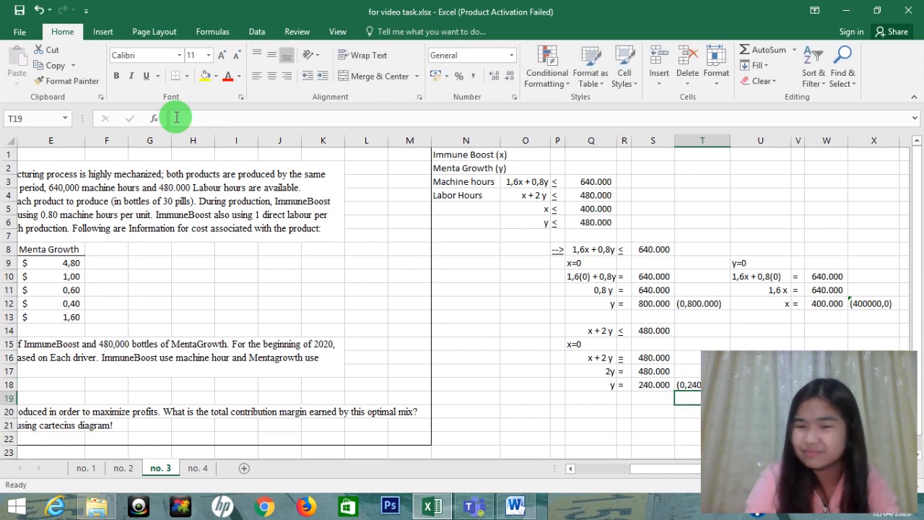
Step: Copy the x=0 calculation block Q15:T18 to the cells starting at U15
{"action": "key", "text": "Up"}
{"action": "key", "text": "Up"}
{"action": "key", "text": "Up"}
{"action": "key", "text": "Left"}
{"action": "key", "text": "Left"}
{"action": "key", "text": "Left"}
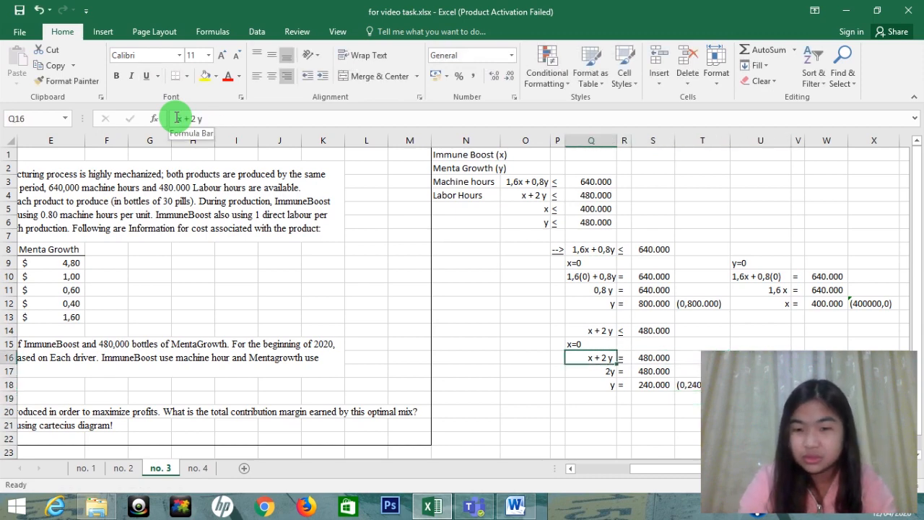
{"action": "key", "text": "Up"}
{"action": "key", "text": "shift+Down"}
{"action": "key", "text": "shift+Right"}
{"action": "key", "text": "shift+Right"}
{"action": "key", "text": "shift+Down"}
{"action": "key", "text": "shift+Right"}
{"action": "key", "text": "shift+Down"}
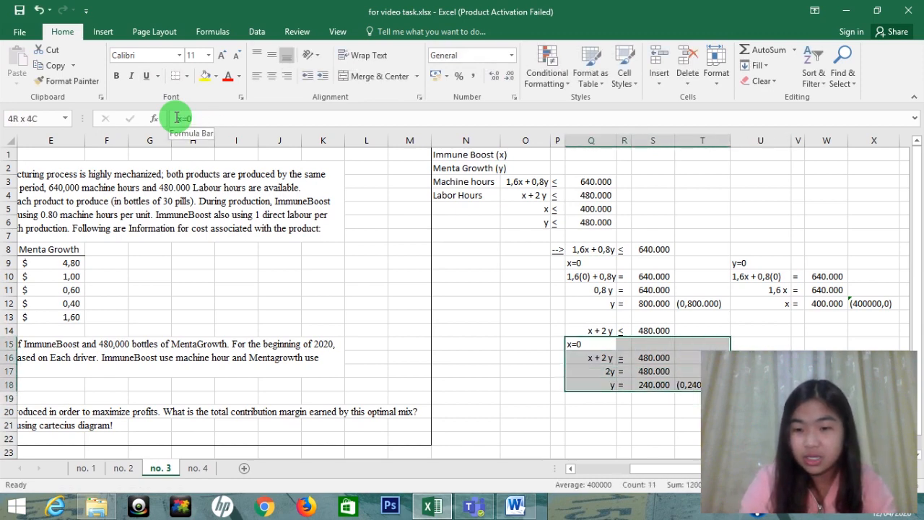
{"action": "key", "text": "ctrl+c"}
{"action": "key", "text": "Right"}
{"action": "key", "text": "Right"}
{"action": "key", "text": "Right"}
{"action": "key", "text": "Right"}
{"action": "key", "text": "Right"}
{"action": "key", "text": "Left"}
{"action": "key", "text": "Left"}
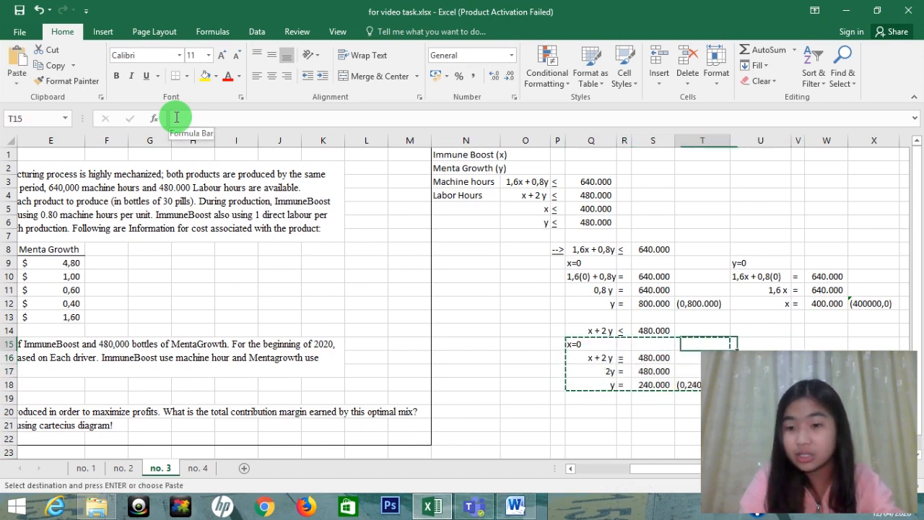
{"action": "key", "text": "Right"}
{"action": "key", "text": "ctrl+v"}
{"action": "key", "text": "Right"}
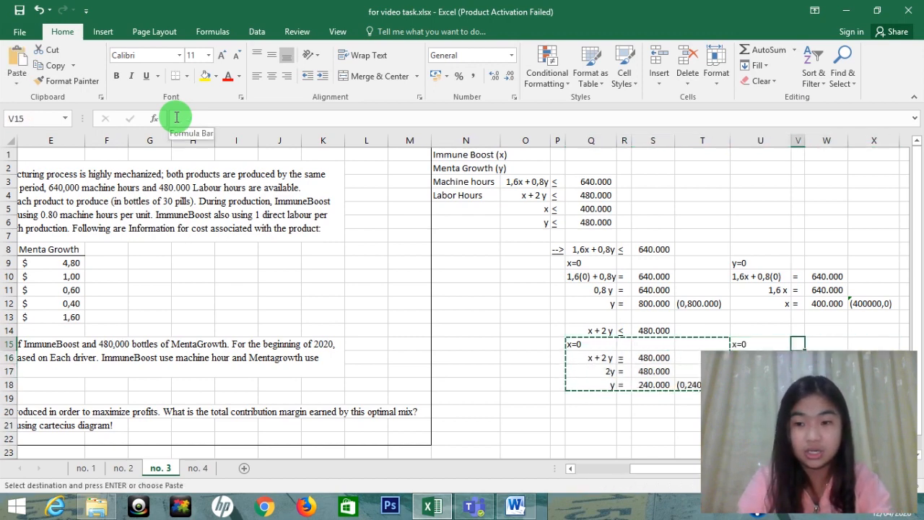
Step: Substitute 0 for x in the Q16 expression so it reads 0+ 2 y
{"action": "key", "text": "Down"}
{"action": "key", "text": "Left"}
{"action": "key", "text": "Left"}
{"action": "key", "text": "Left"}
{"action": "key", "text": "Left"}
{"action": "key", "text": "Left"}
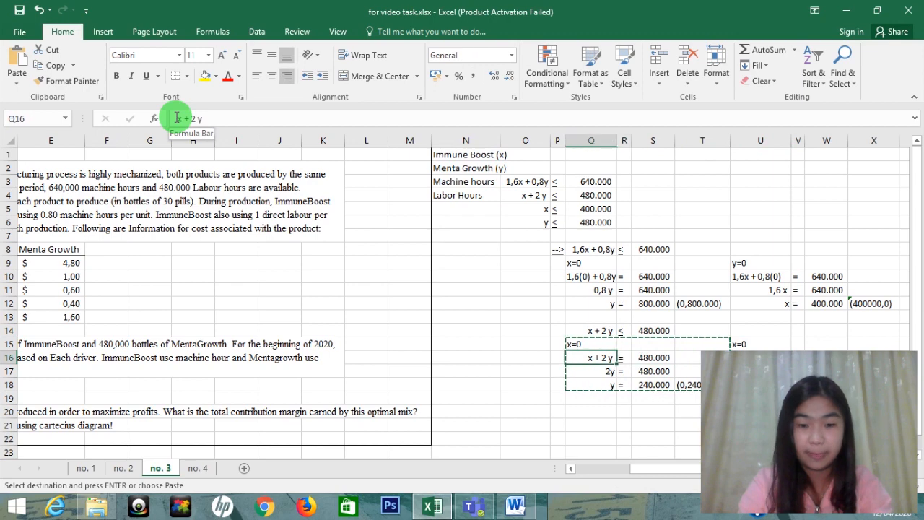
{"action": "left_click", "coordinate": [177, 118]}
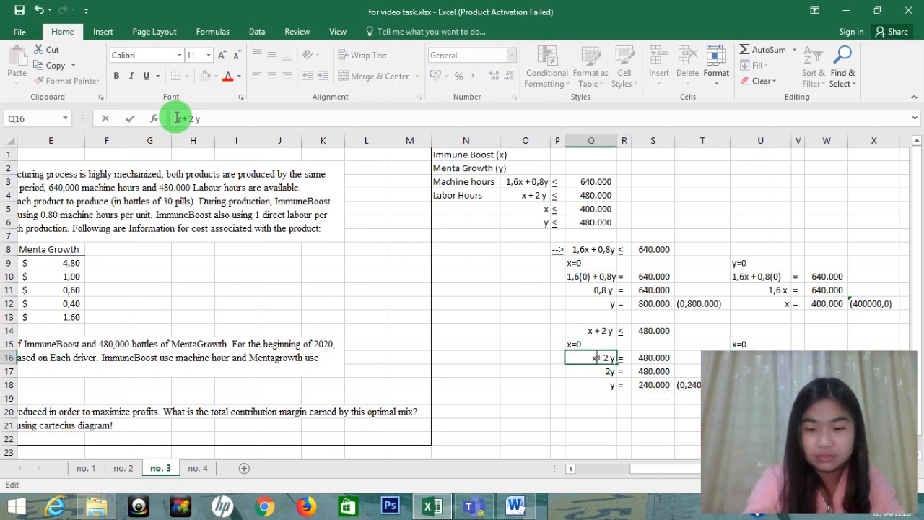
{"action": "type", "text": "0"}
{"action": "key", "text": "Return"}
{"action": "key", "text": "Up"}
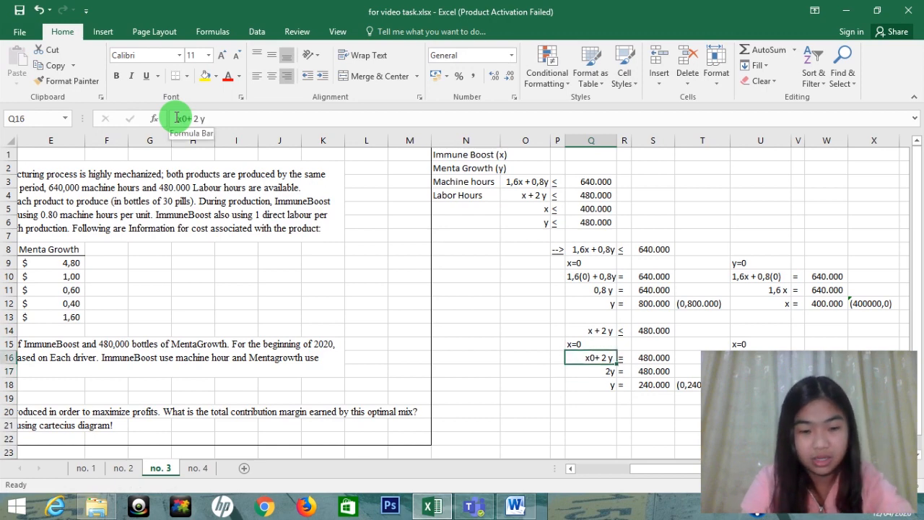
{"action": "left_click", "coordinate": [177, 118]}
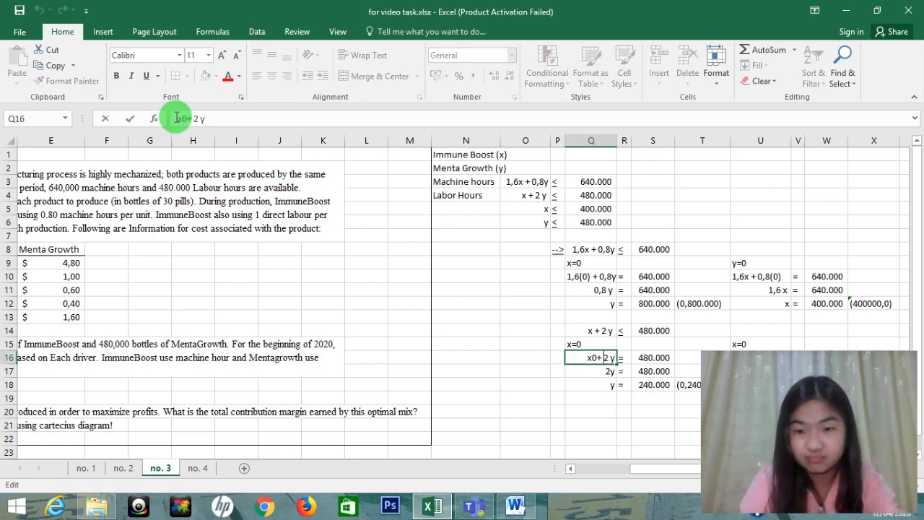
{"action": "key", "text": "Return"}
Step: Substitute (0) for y in the copied x + 2 y expression in U16
{"action": "key", "text": "Right"}
{"action": "key", "text": "Right"}
{"action": "key", "text": "Right"}
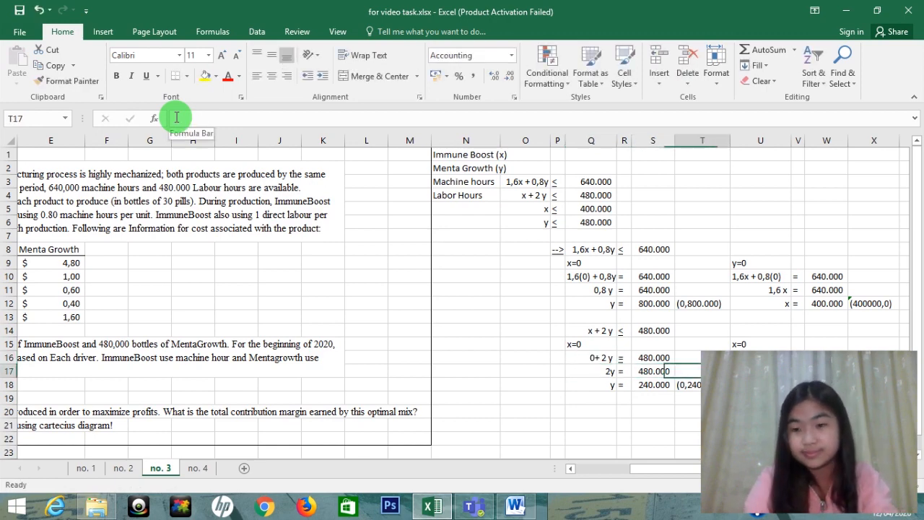
{"action": "key", "text": "Up"}
{"action": "key", "text": "Right"}
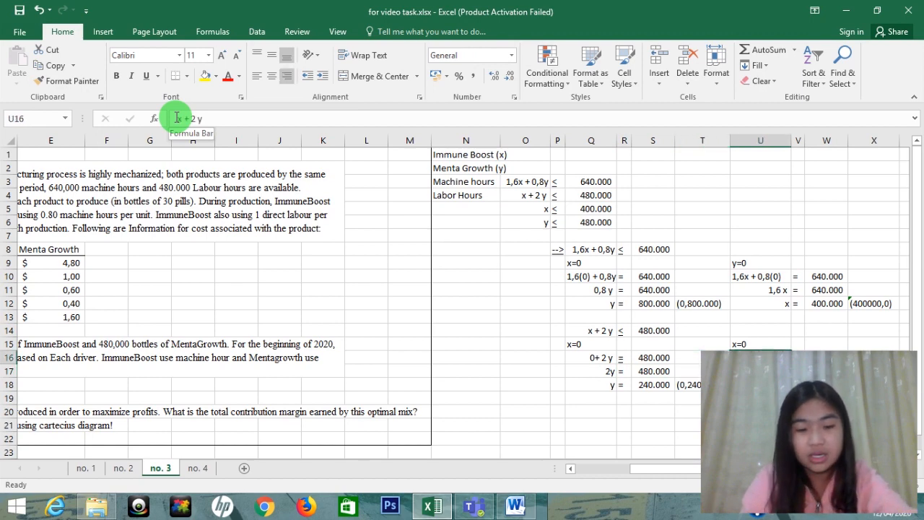
{"action": "left_click", "coordinate": [177, 118]}
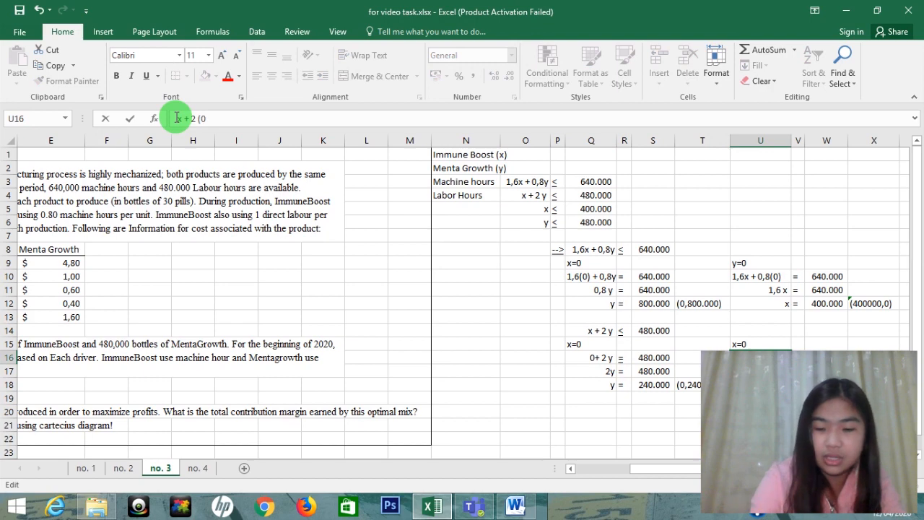
{"action": "key", "text": "Return"}
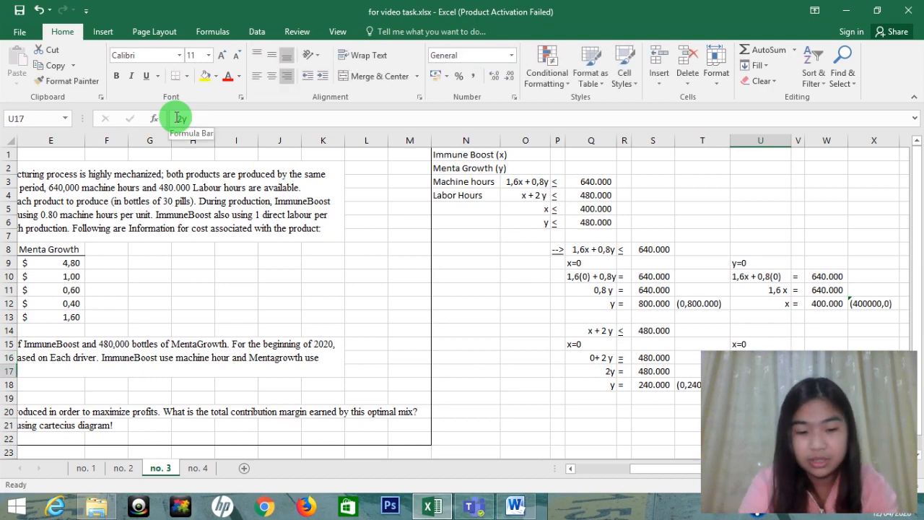
Step: Edit the divisor of the formula in W18 that divides W17
{"action": "key", "text": "Right"}
{"action": "key", "text": "Down"}
{"action": "key", "text": "Right"}
{"action": "key", "text": "Left"}
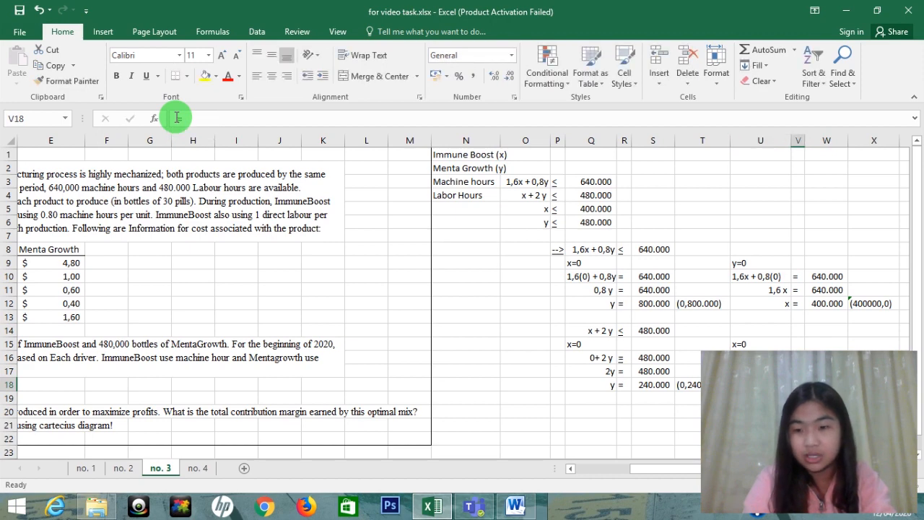
{"action": "key", "text": "Right"}
{"action": "left_click", "coordinate": [177, 117]}
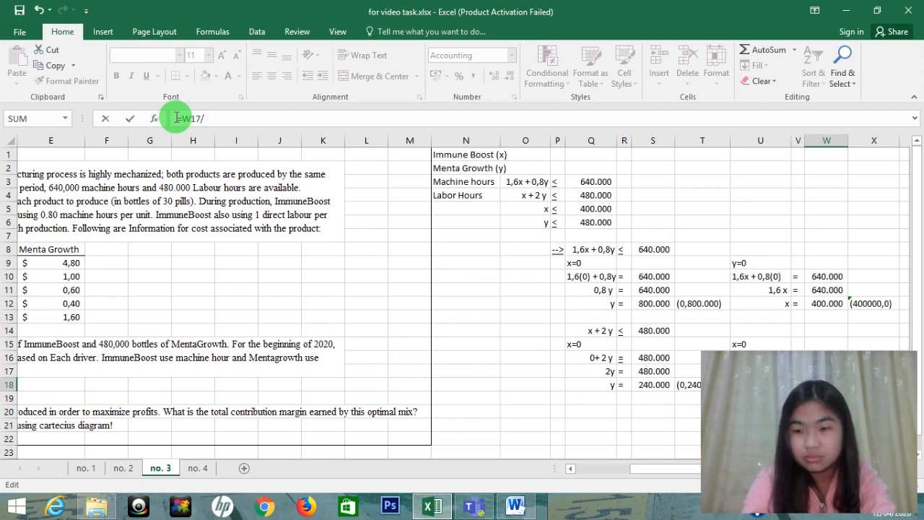
{"action": "key", "text": "Escape"}
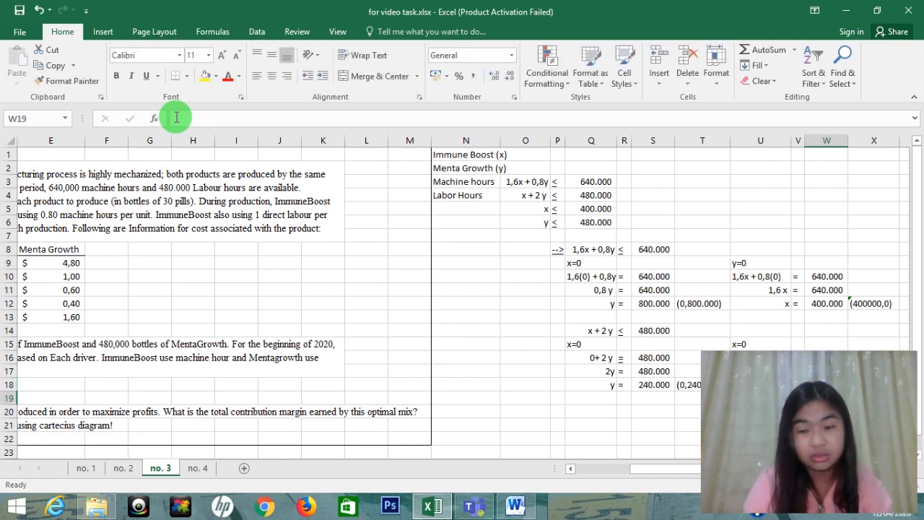
Step: Replace the copied coordinate point in X18 with 480000,0
{"action": "key", "text": "Right"}
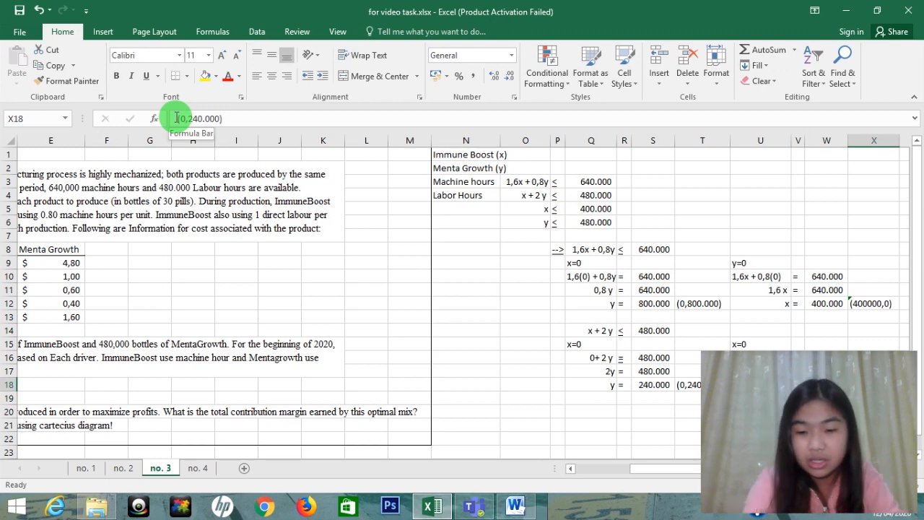
{"action": "key", "text": "BackSpace"}
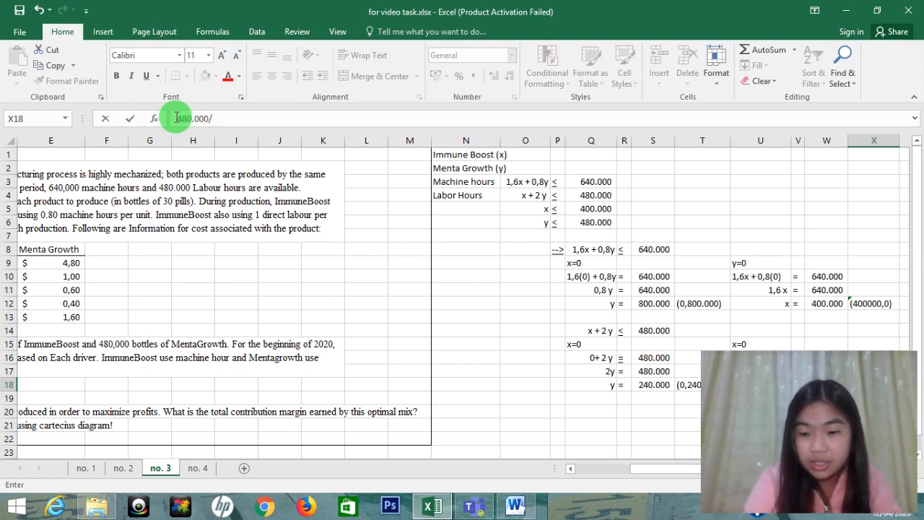
{"action": "key", "text": "Escape"}
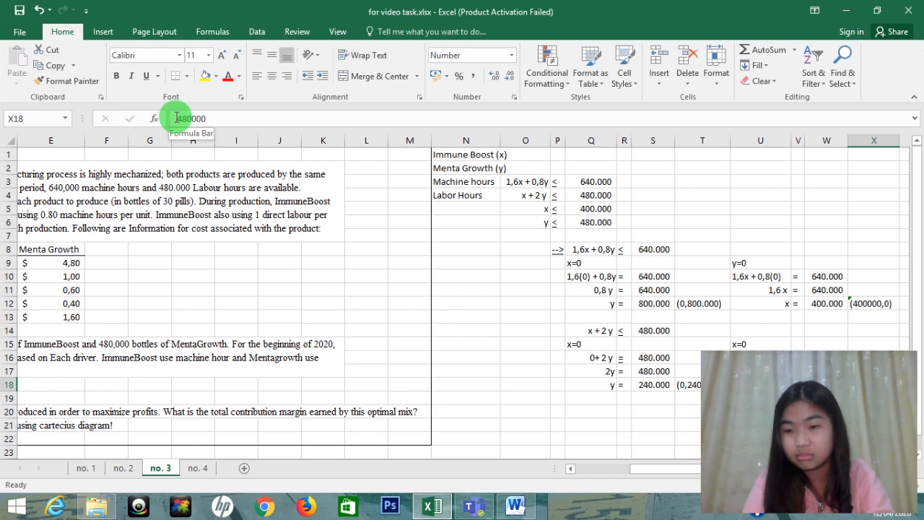
{"action": "key", "text": "BackSpace"}
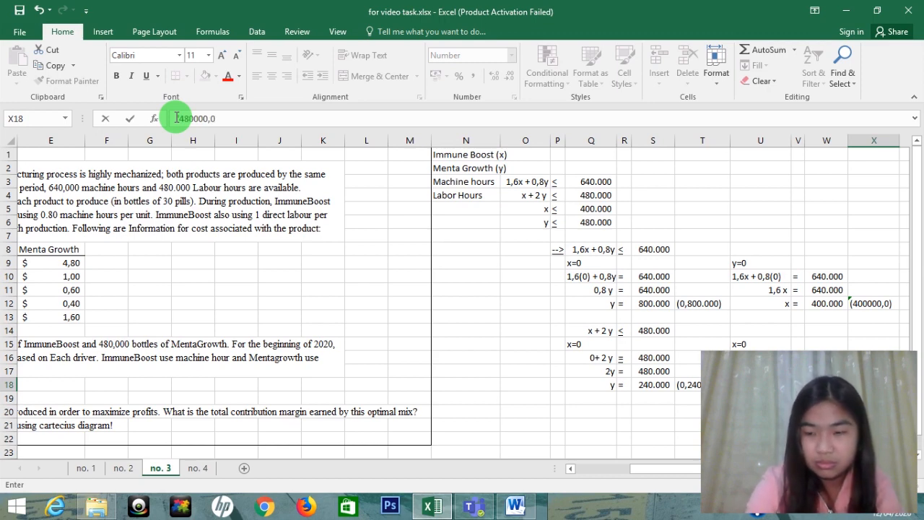
{"action": "key", "text": "Return"}
{"action": "key", "text": "Up"}
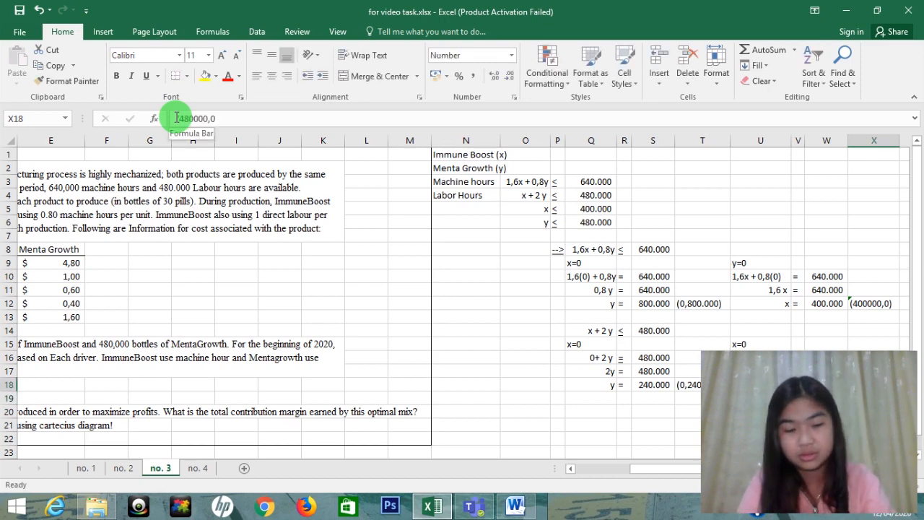
Step: Review the x=0 and y=0 calculations for the x + 2 y labor-hours constraint in rows 14 to 18
{"action": "key", "text": "Left"}
{"action": "key", "text": "Left"}
{"action": "key", "text": "Left"}
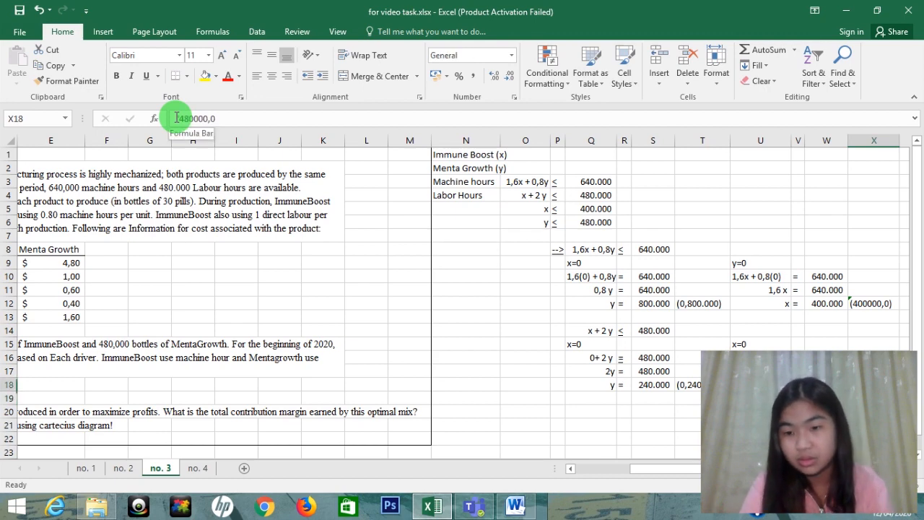
{"action": "key", "text": "Left"}
{"action": "key", "text": "Right"}
{"action": "key", "text": "Right"}
{"action": "key", "text": "Right"}
{"action": "key", "text": "Right"}
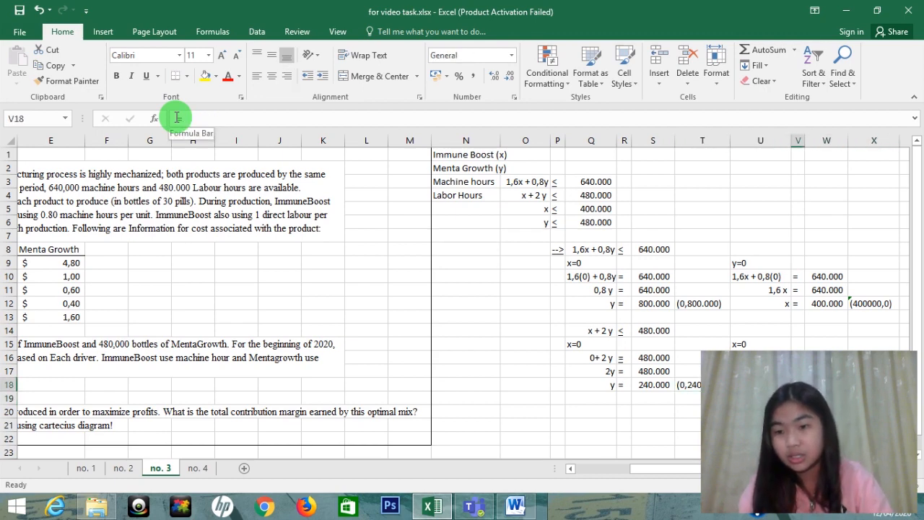
{"action": "key", "text": "Down"}
{"action": "key", "text": "Down"}
{"action": "key", "text": "Left"}
{"action": "key", "text": "Left"}
{"action": "key", "text": "Left"}
{"action": "key", "text": "Left"}
{"action": "key", "text": "Left"}
{"action": "key", "text": "Left"}
{"action": "key", "text": "Left"}
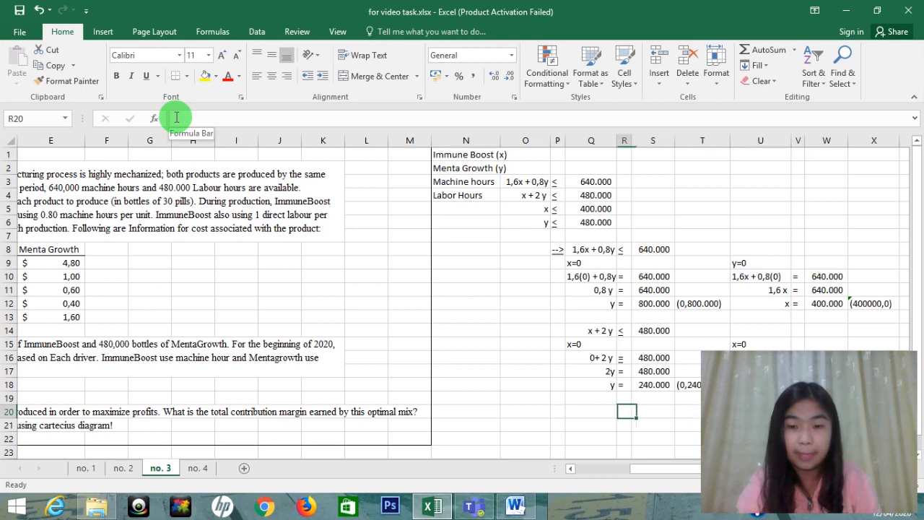
{"action": "key", "text": "Up"}
{"action": "key", "text": "Up"}
{"action": "key", "text": "Up"}
{"action": "key", "text": "Up"}
{"action": "key", "text": "Up"}
{"action": "key", "text": "Up"}
{"action": "key", "text": "Down"}
{"action": "key", "text": "Up"}
{"action": "key", "text": "Up"}
{"action": "key", "text": "Up"}
{"action": "key", "text": "Up"}
{"action": "key", "text": "Up"}
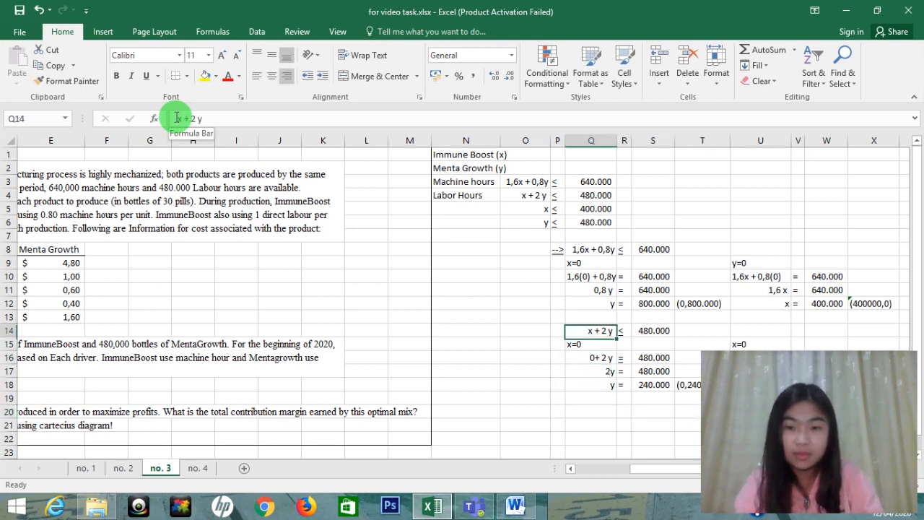
{"action": "key", "text": "Down"}
{"action": "key", "text": "Down"}
{"action": "key", "text": "Down"}
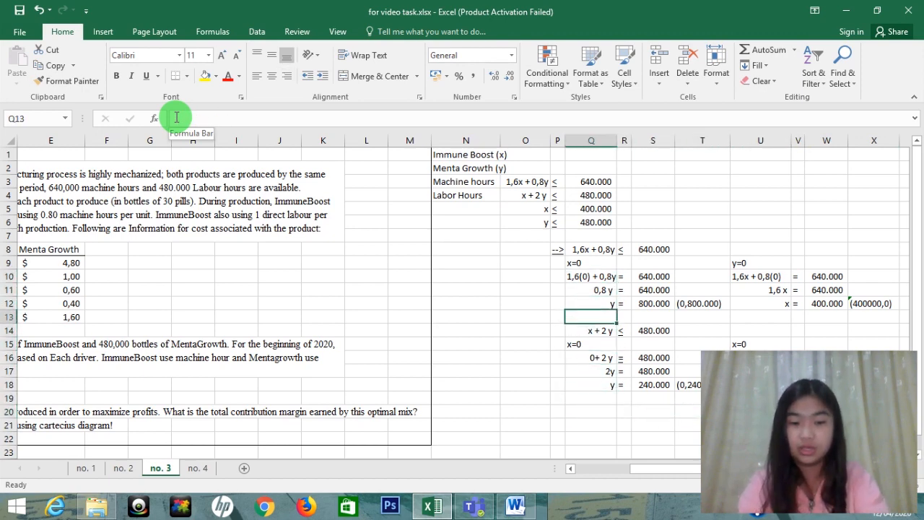
{"action": "key", "text": "Down"}
{"action": "key", "text": "Down"}
{"action": "key", "text": "Down"}
{"action": "key", "text": "Down"}
{"action": "key", "text": "Down"}
{"action": "key", "text": "Up"}
{"action": "key", "text": "Up"}
{"action": "key", "text": "Up"}
{"action": "key", "text": "Up"}
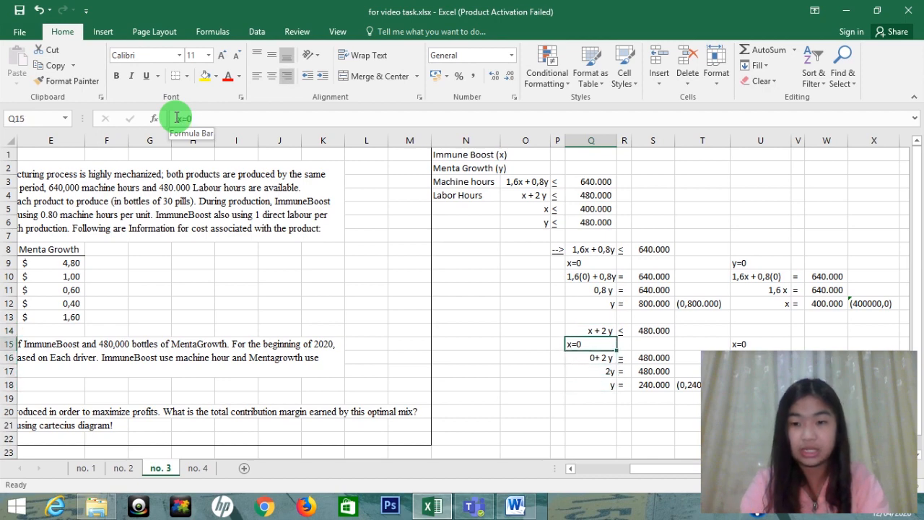
Step: Compare the intercept points of both constraints in columns T and X
{"action": "key", "text": "Right"}
{"action": "key", "text": "Right"}
{"action": "key", "text": "Up"}
{"action": "key", "text": "Right"}
{"action": "key", "text": "Up"}
{"action": "key", "text": "Down"}
{"action": "key", "text": "Down"}
{"action": "key", "text": "Down"}
{"action": "key", "text": "Down"}
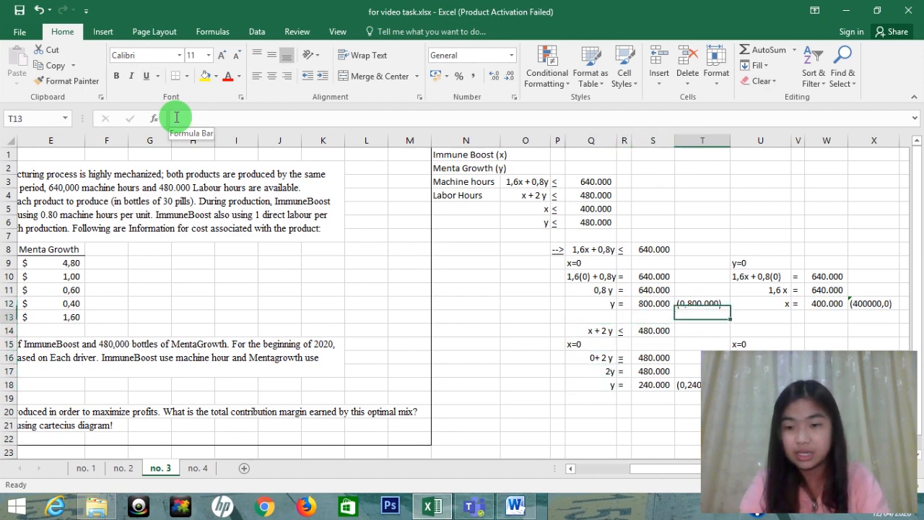
{"action": "key", "text": "Down"}
{"action": "key", "text": "Down"}
{"action": "key", "text": "Right"}
{"action": "key", "text": "Right"}
{"action": "key", "text": "Right"}
{"action": "key", "text": "Right"}
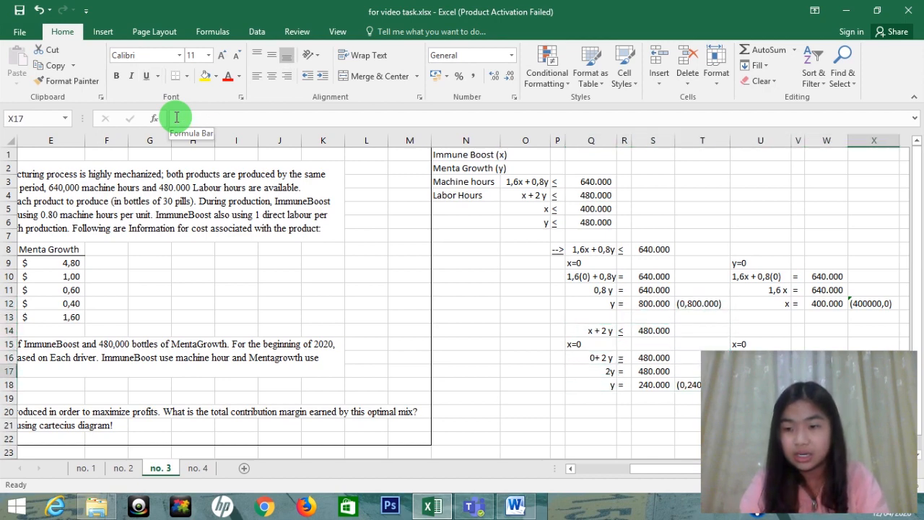
{"action": "key", "text": "Up"}
{"action": "key", "text": "Up"}
{"action": "key", "text": "Up"}
{"action": "key", "text": "Up"}
{"action": "key", "text": "Up"}
{"action": "key", "text": "Up"}
{"action": "key", "text": "Down"}
{"action": "key", "text": "Down"}
{"action": "key", "text": "Down"}
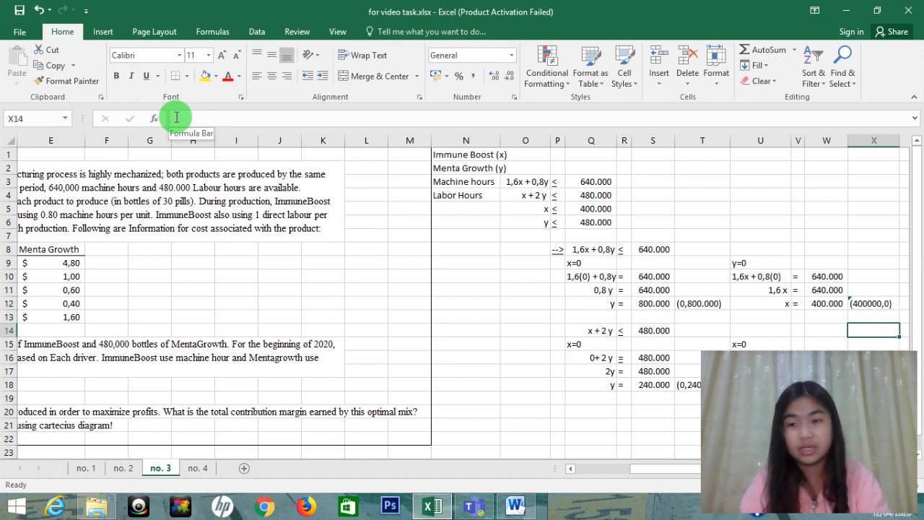
{"action": "key", "text": "Left"}
{"action": "key", "text": "Left"}
{"action": "key", "text": "Left"}
{"action": "key", "text": "Left"}
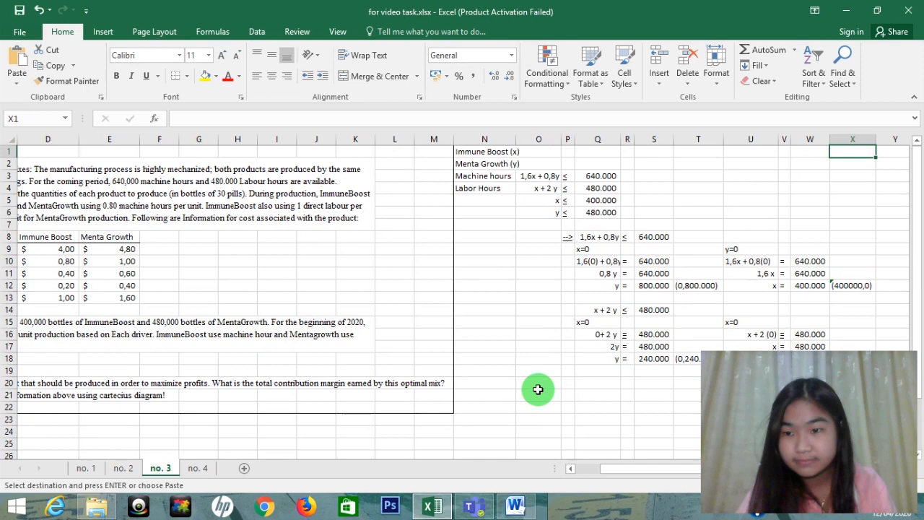
{"action": "key", "text": "Right"}
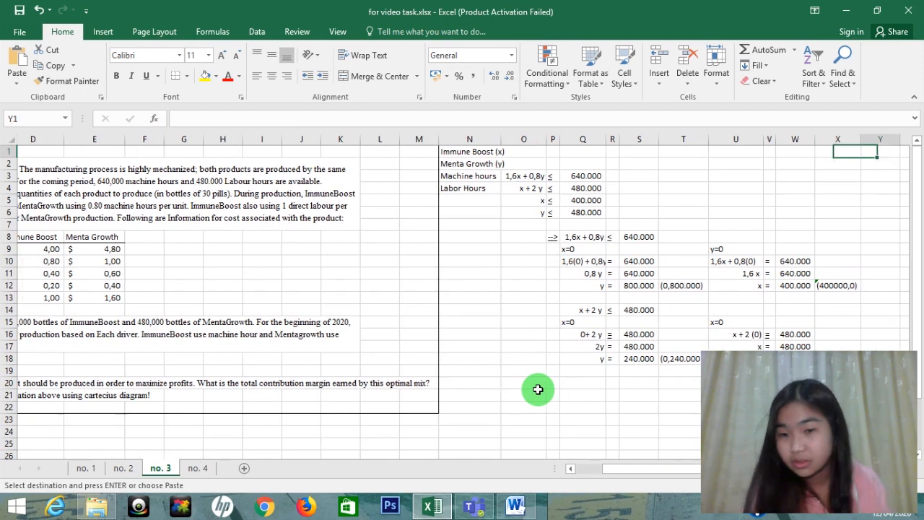
{"action": "key", "text": "Left"}
{"action": "key", "text": "Down"}
{"action": "key", "text": "Down"}
{"action": "key", "text": "Left"}
{"action": "key", "text": "Left"}
{"action": "key", "text": "Left"}
{"action": "key", "text": "Left"}
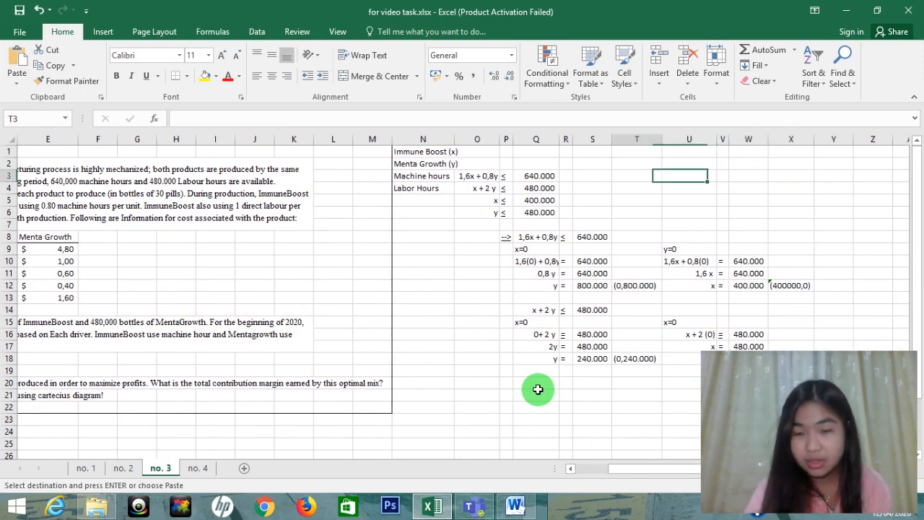
Step: Review the intercept points of the machine-hours constraint in T12 and X12
{"action": "key", "text": "Down"}
{"action": "key", "text": "Down"}
{"action": "key", "text": "Down"}
{"action": "key", "text": "Down"}
{"action": "key", "text": "Down"}
{"action": "key", "text": "Down"}
{"action": "key", "text": "Down"}
{"action": "key", "text": "Down"}
{"action": "key", "text": "Down"}
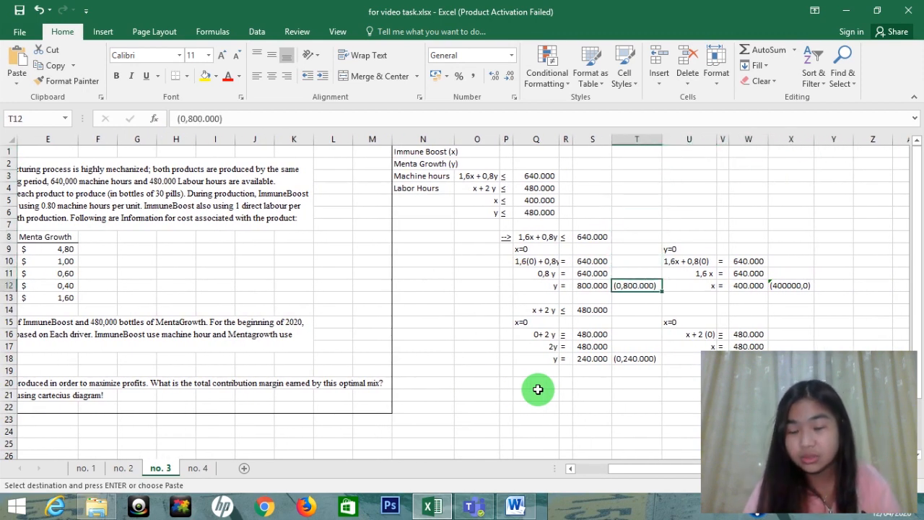
{"action": "key", "text": "Right"}
{"action": "key", "text": "Right"}
{"action": "key", "text": "Right"}
{"action": "key", "text": "Right"}
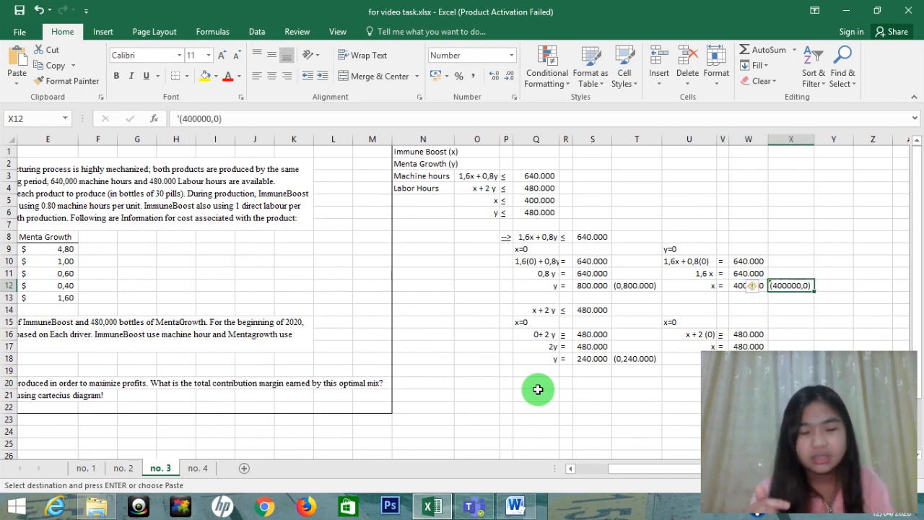
Step: Review the x=0 calculation of the labor-hours constraint in S14 to S18
{"action": "key", "text": "Down"}
{"action": "key", "text": "Down"}
{"action": "key", "text": "Left"}
{"action": "key", "text": "Left"}
{"action": "key", "text": "Left"}
{"action": "key", "text": "Left"}
{"action": "key", "text": "Left"}
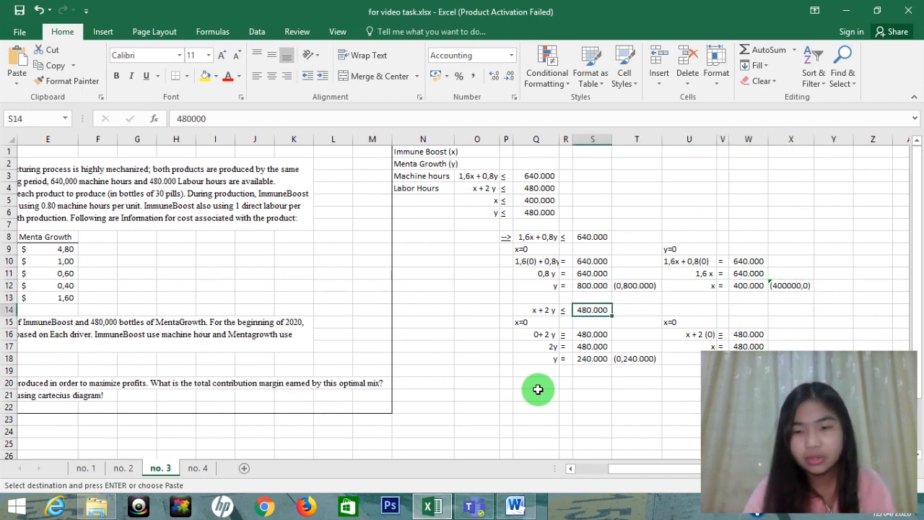
{"action": "key", "text": "Down"}
{"action": "key", "text": "Down"}
{"action": "key", "text": "Down"}
{"action": "key", "text": "Down"}
Step: Start a coordinate table below the calculations with the headers x in S20 and y in T20
{"action": "key", "text": "Right"}
{"action": "key", "text": "Down"}
{"action": "key", "text": "Left"}
{"action": "key", "text": "Down"}
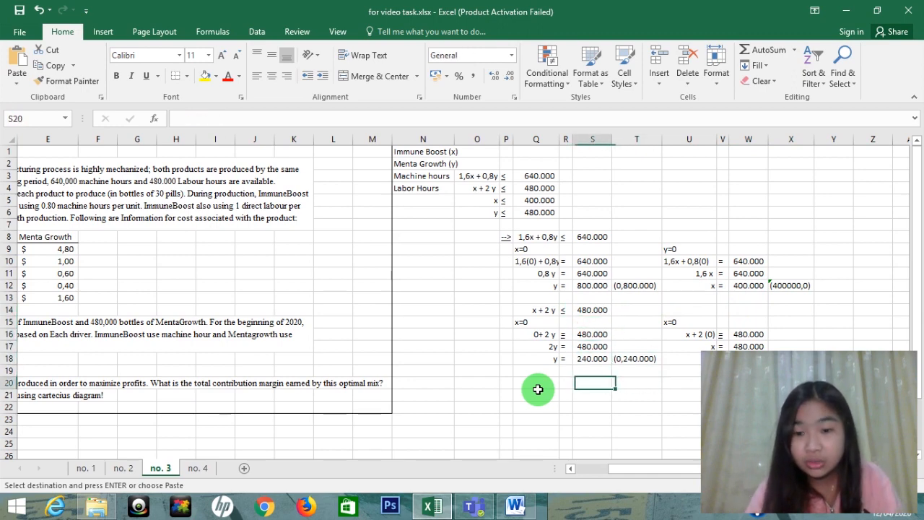
{"action": "key", "text": "Left"}
{"action": "key", "text": "Right"}
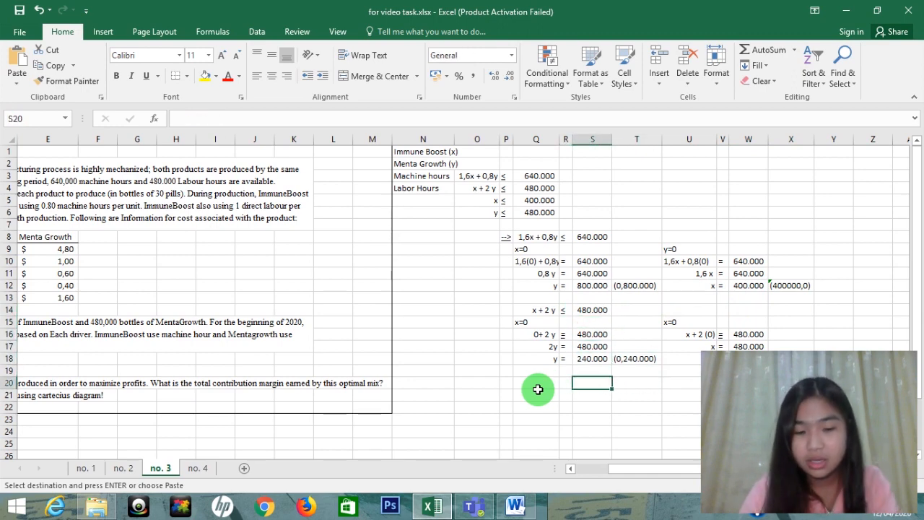
{"action": "type", "text": "x"}
{"action": "key", "text": "Tab"}
{"action": "type", "text": "y"}
{"action": "key", "text": "Return"}
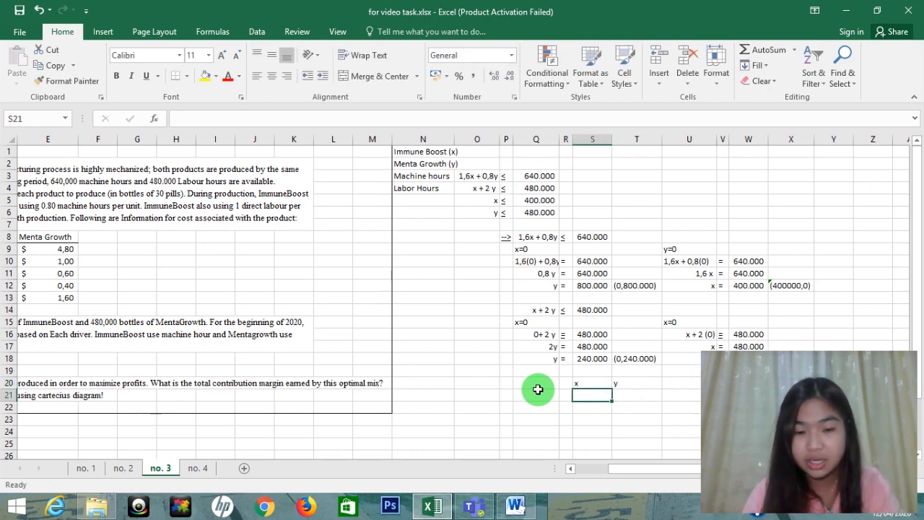
Step: Enter the machine-hours intercepts in the coordinate table: 0 and 800000 in row 21, 400000 and 0 in row 22
{"action": "type", "text": "0"}
{"action": "key", "text": "Tab"}
{"action": "type", "text": "80"}
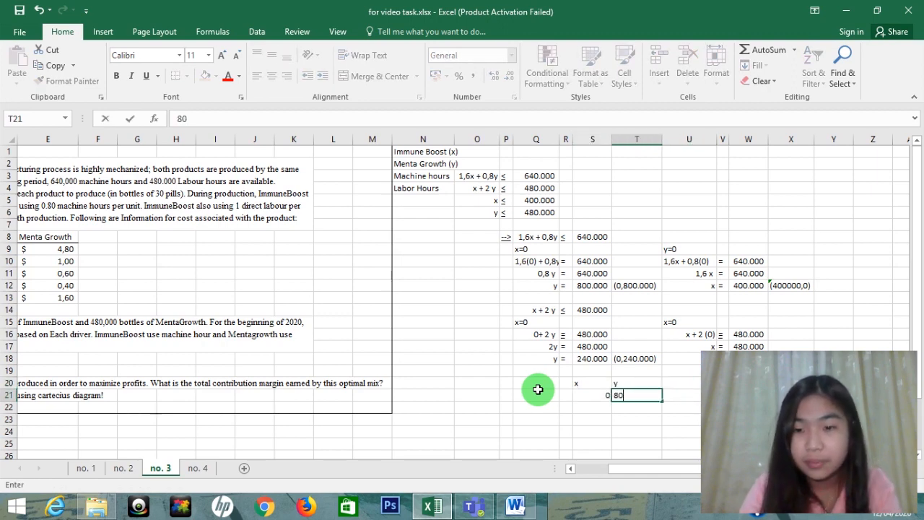
{"action": "type", "text": "0000"}
{"action": "key", "text": "Return"}
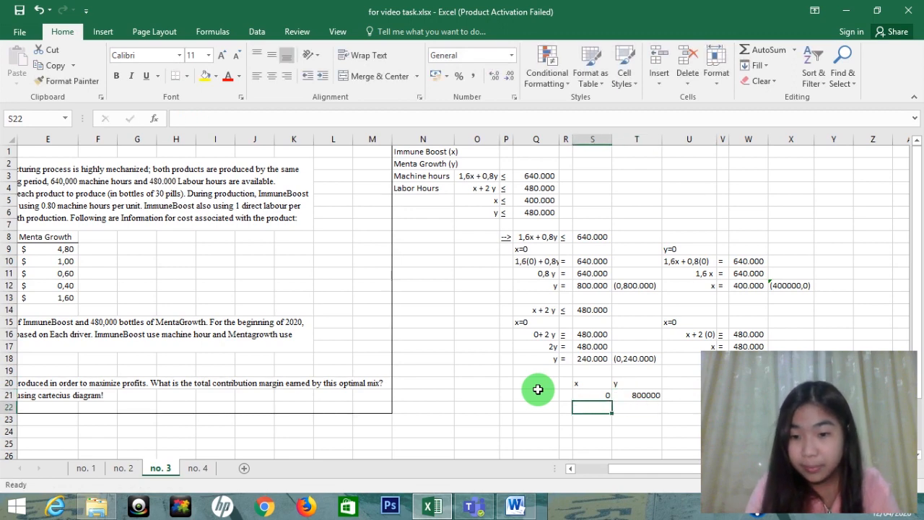
{"action": "type", "text": "400"}
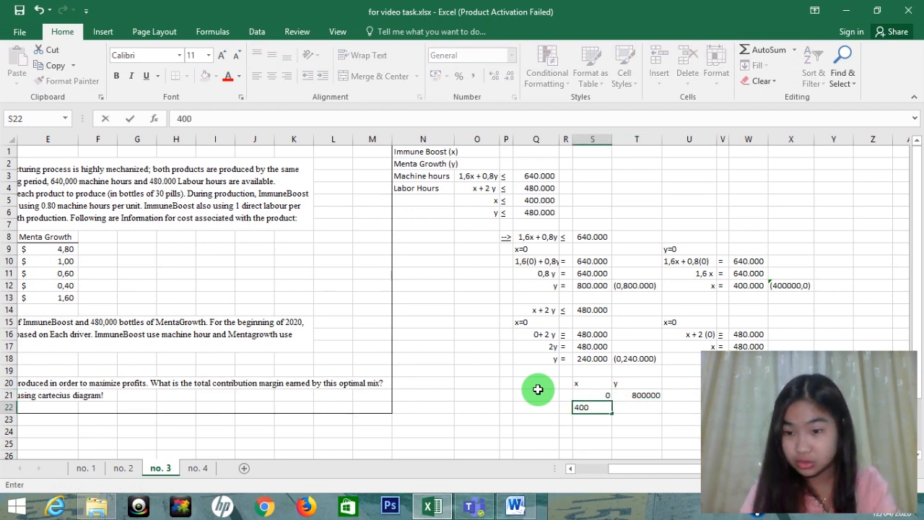
{"action": "type", "text": "000"}
{"action": "key", "text": "Tab"}
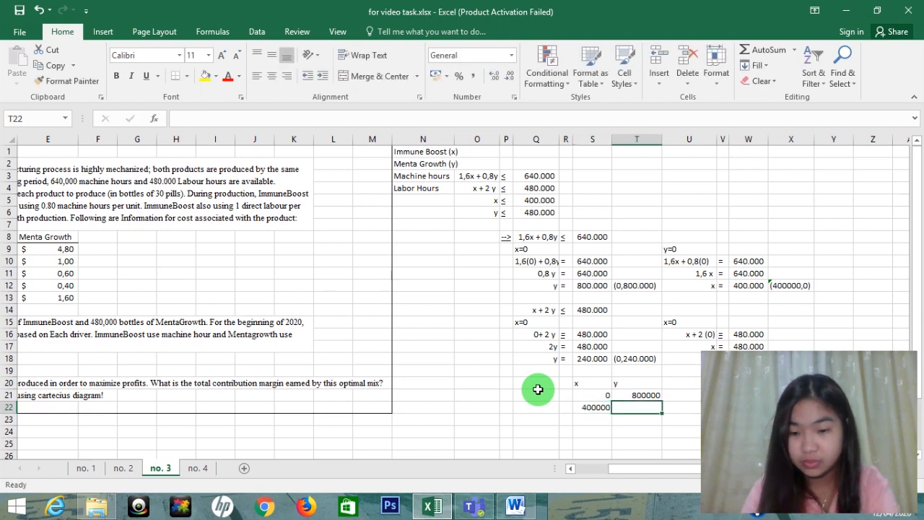
{"action": "type", "text": "0-"}
{"action": "key", "text": "BackSpace"}
{"action": "key", "text": "Down"}
Step: Enter the labor-hours intercepts in the coordinate table: 0 and 240000 in row 23, 480000 and 0 in row 24
{"action": "key", "text": "Down"}
{"action": "key", "text": "Left"}
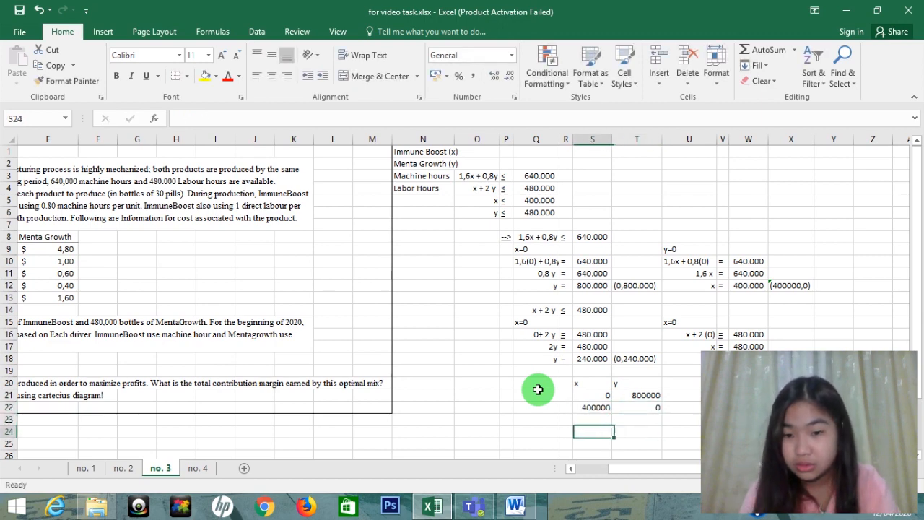
{"action": "key", "text": "Up"}
{"action": "type", "text": "0"}
{"action": "key", "text": "Tab"}
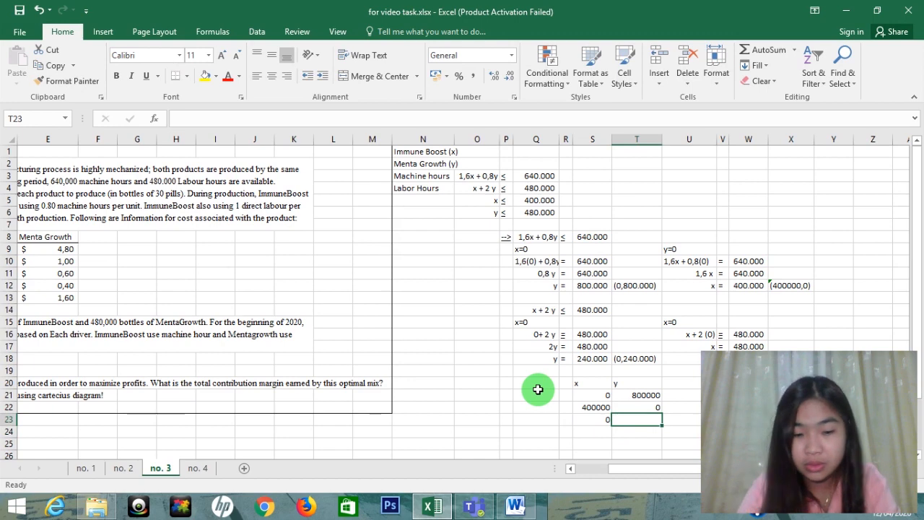
{"action": "type", "text": "240000"}
{"action": "key", "text": "Return"}
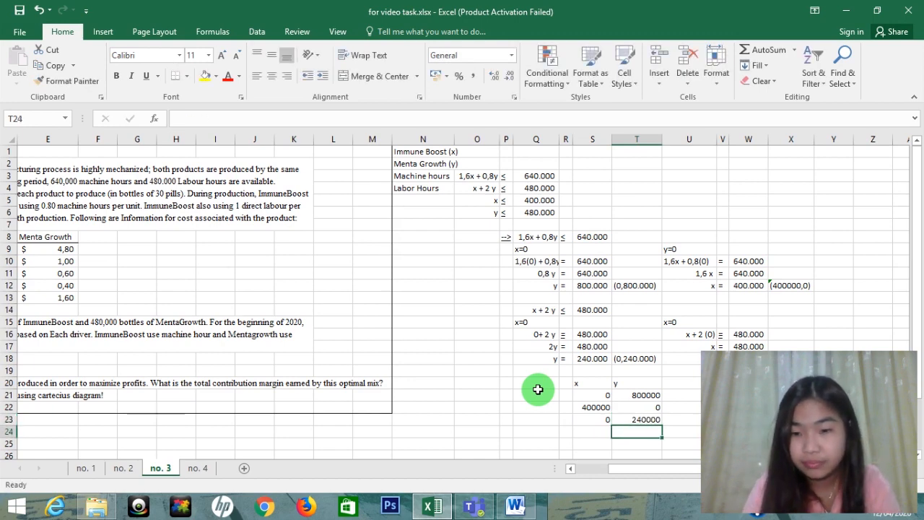
{"action": "type", "text": "48"}
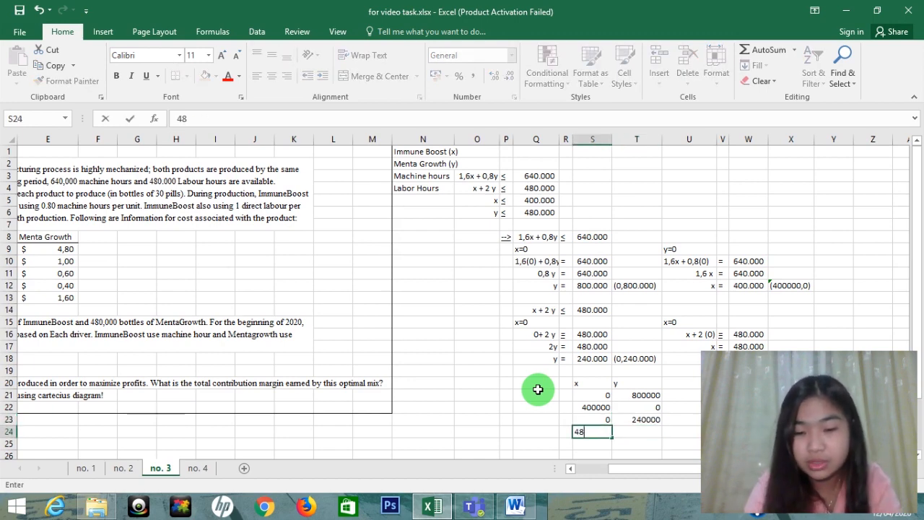
{"action": "type", "text": "0000"}
{"action": "key", "text": "Tab"}
{"action": "type", "text": "0"}
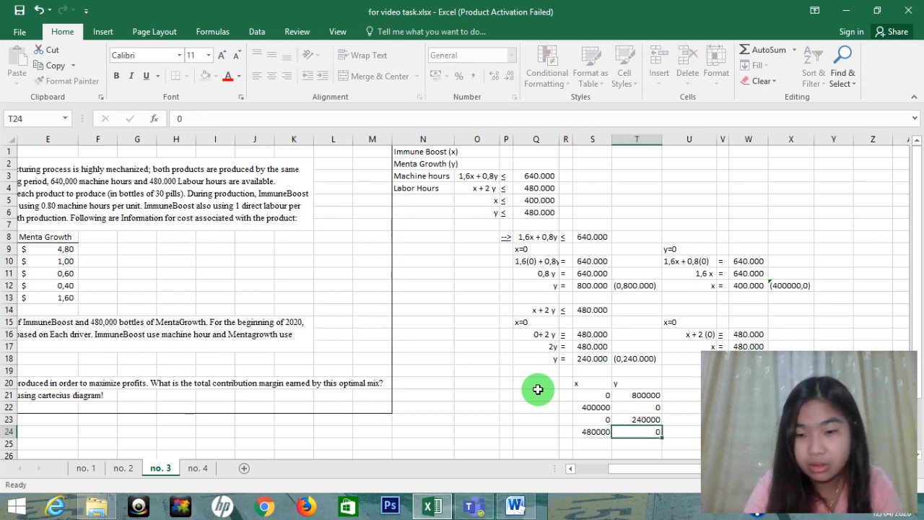
{"action": "key", "text": "Return"}
Step: Insert a Scatter with Straight Lines and Markers chart from S20:T24 that plots y against x as a single series
{"action": "key", "text": "Up"}
{"action": "key", "text": "Up"}
{"action": "key", "text": "Up"}
{"action": "key", "text": "Up"}
{"action": "key", "text": "Up"}
{"action": "key", "text": "shift+Right"}
{"action": "key", "text": "shift+Right"}
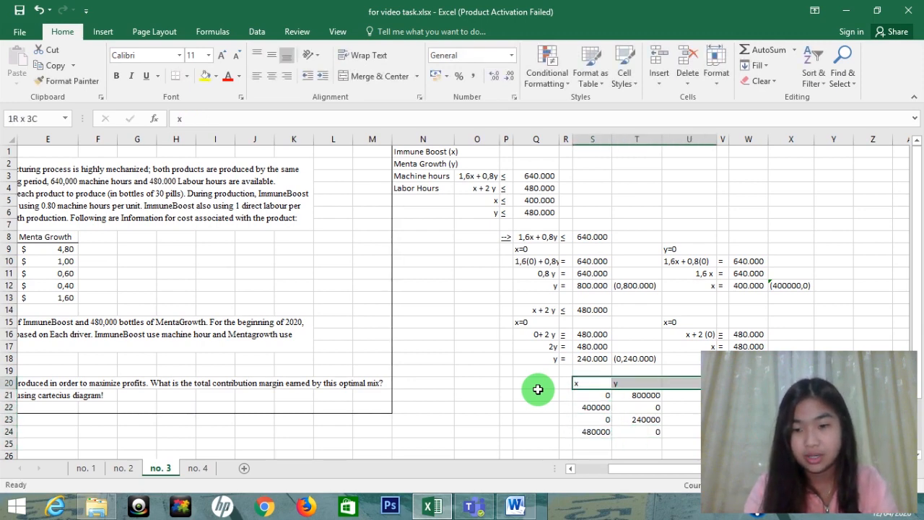
{"action": "key", "text": "shift+Down"}
{"action": "key", "text": "shift+Left"}
{"action": "key", "text": "shift+Down"}
{"action": "key", "text": "shift+Down"}
{"action": "key", "text": "shift+Down"}
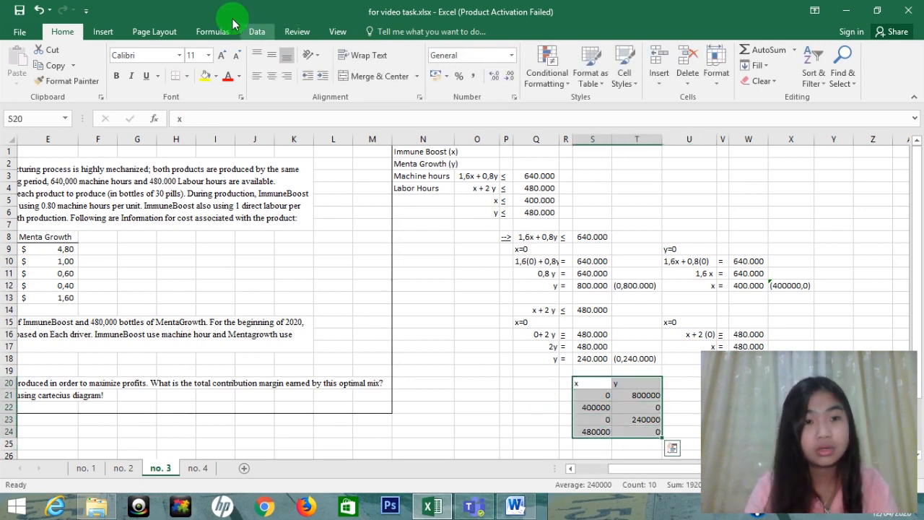
{"action": "left_click", "coordinate": [103, 32]}
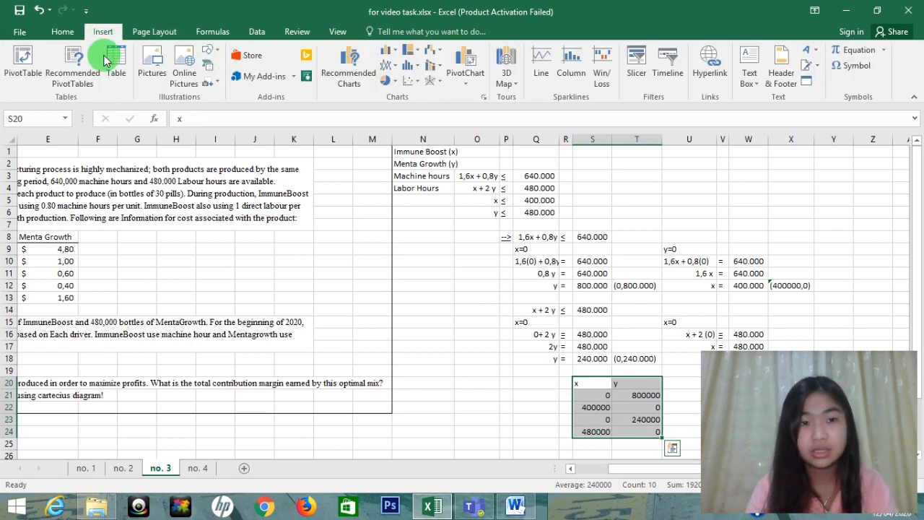
{"action": "left_click", "coordinate": [352, 65]}
{"action": "left_click", "coordinate": [359, 75]}
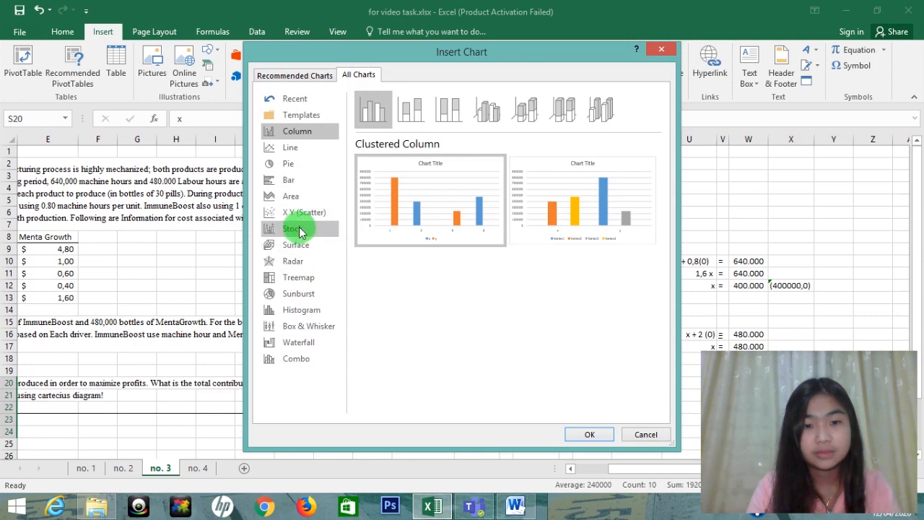
{"action": "left_click", "coordinate": [300, 212]}
{"action": "left_click", "coordinate": [523, 115]}
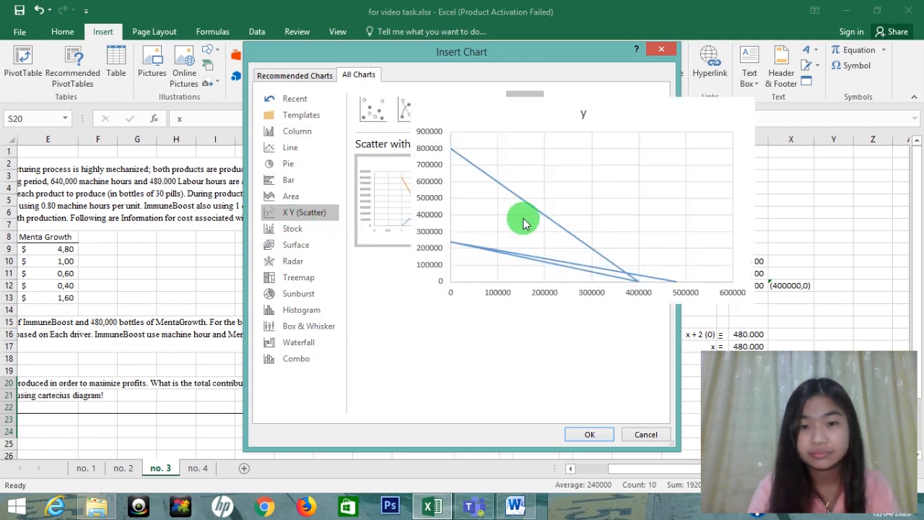
{"action": "mouse_move", "coordinate": [591, 234]}
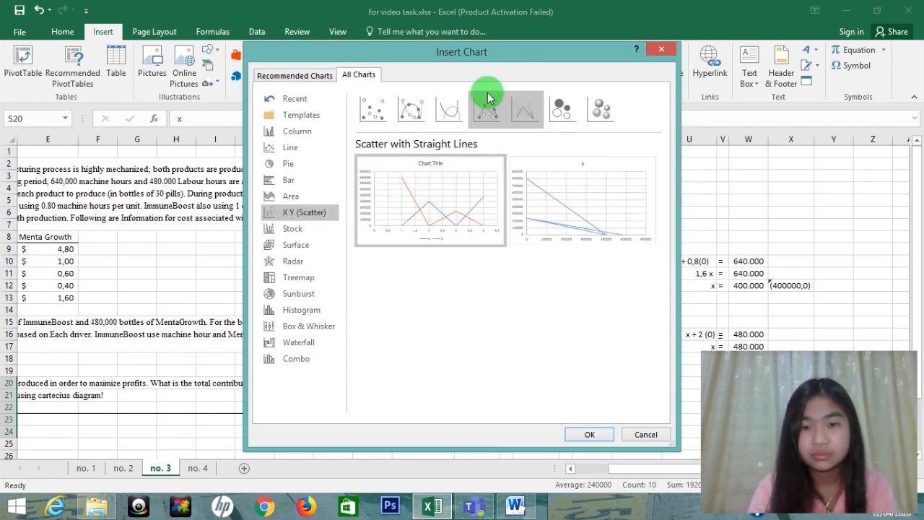
{"action": "left_click", "coordinate": [487, 104]}
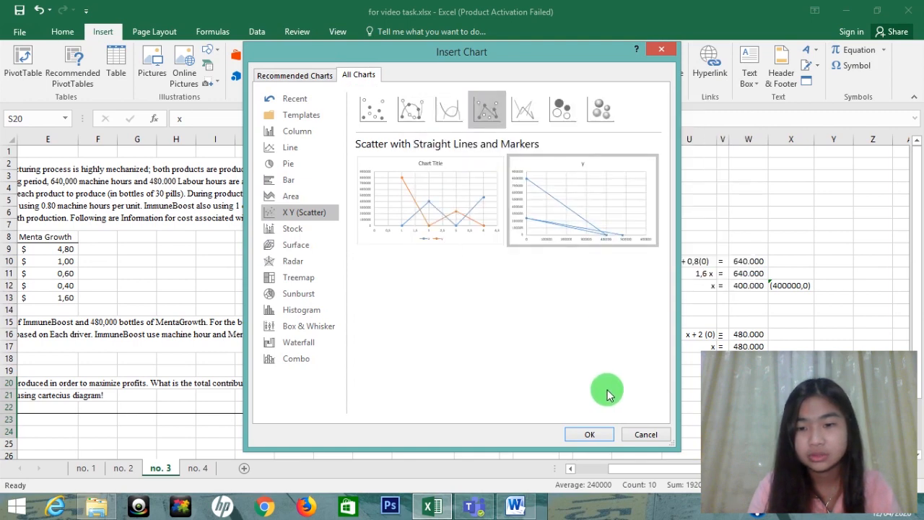
{"action": "left_click", "coordinate": [589, 434]}
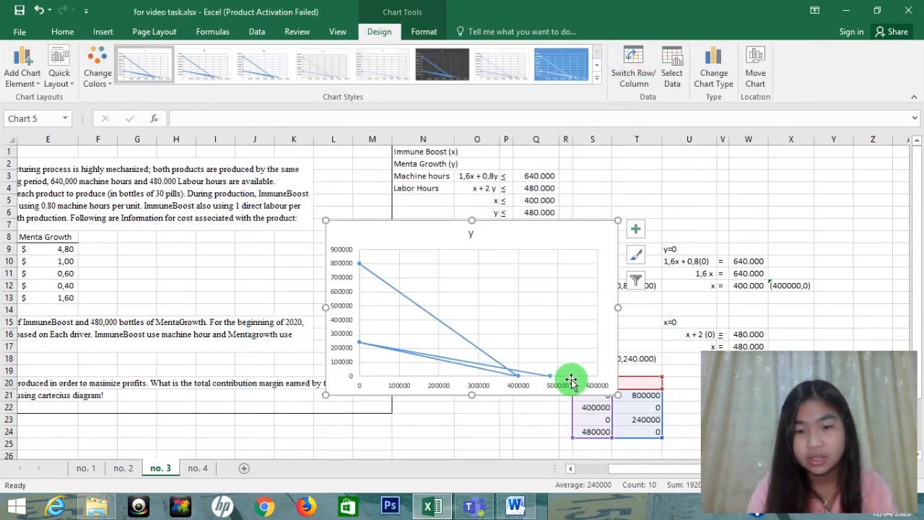
Step: Show data labels and axis titles on the chart, naming the vertical axis y and the horizontal axis x
{"action": "left_click", "coordinate": [636, 229]}
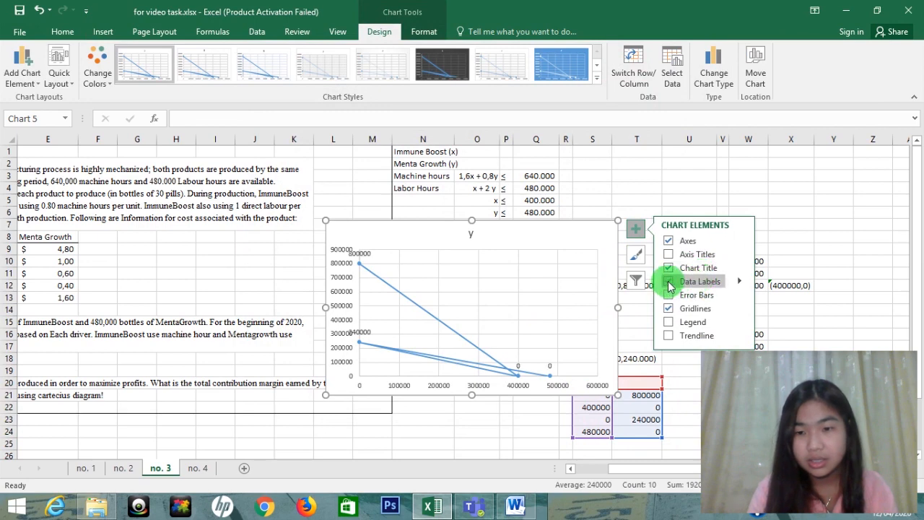
{"action": "left_click", "coordinate": [669, 255]}
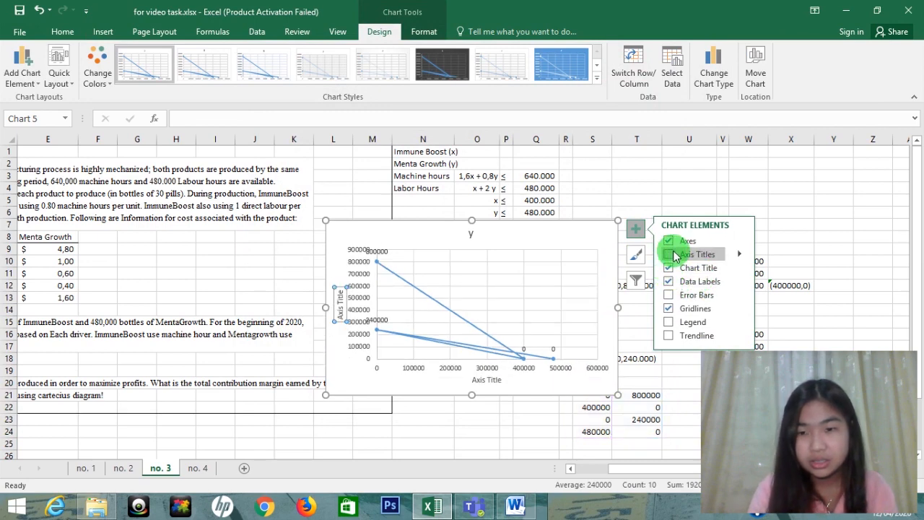
{"action": "left_click", "coordinate": [343, 306]}
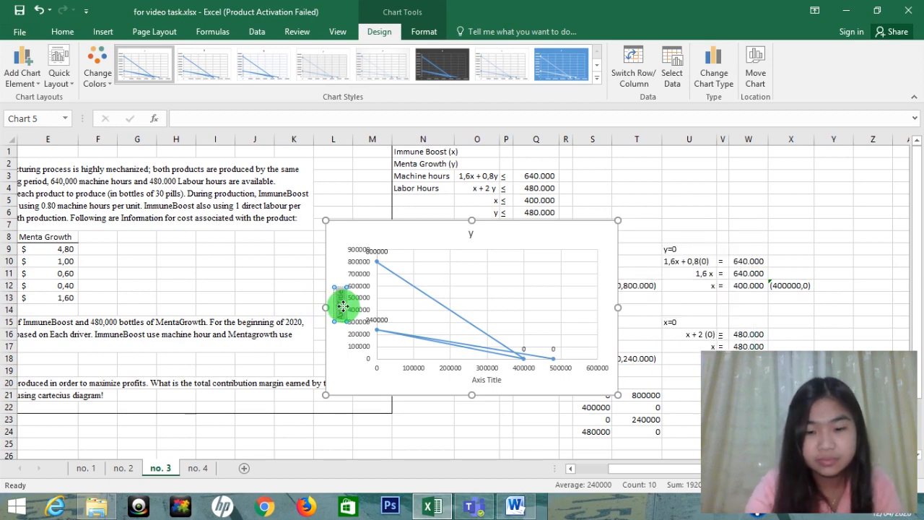
{"action": "left_click", "coordinate": [490, 380]}
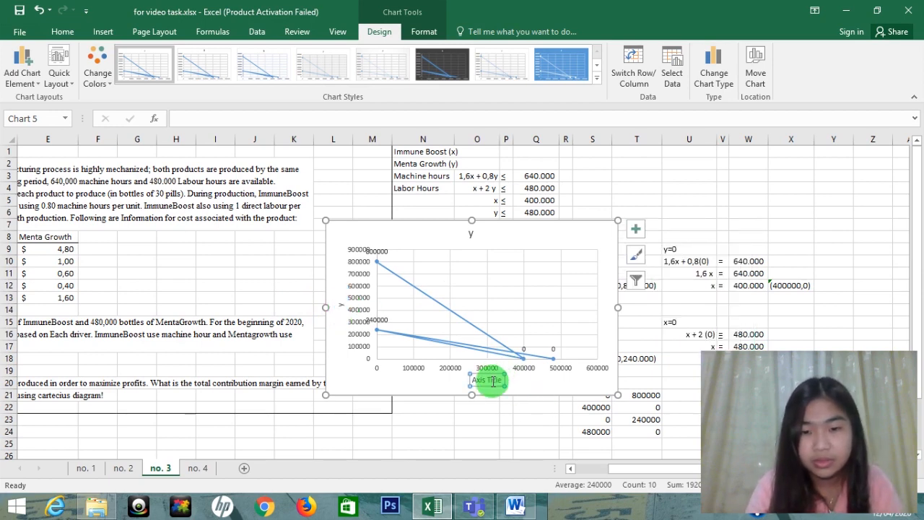
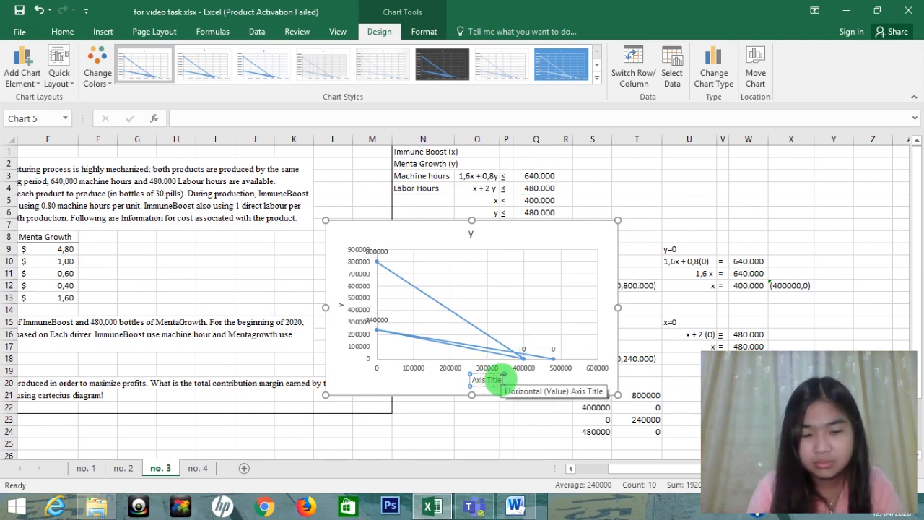
{"action": "type", "text": "x"}
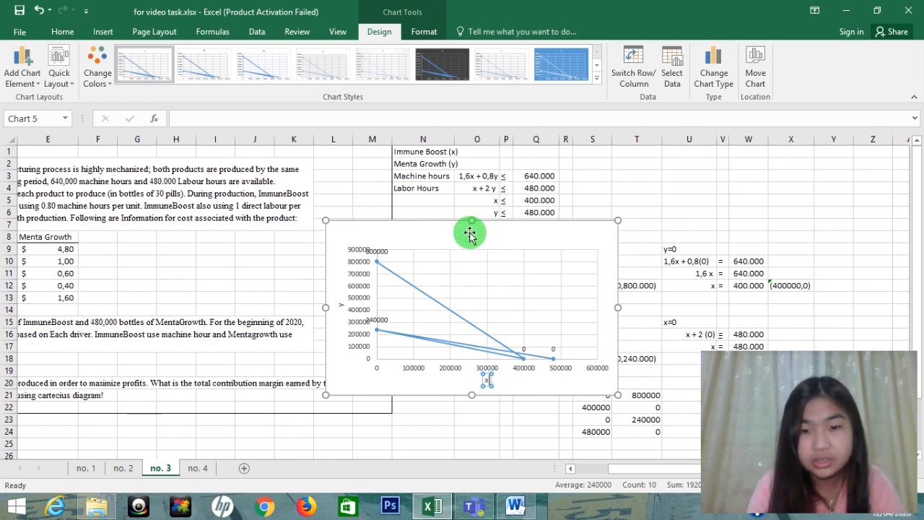
Step: Remove the chart title and change the data labels to callouts showing each point's x and y values
{"action": "key", "text": "Delete"}
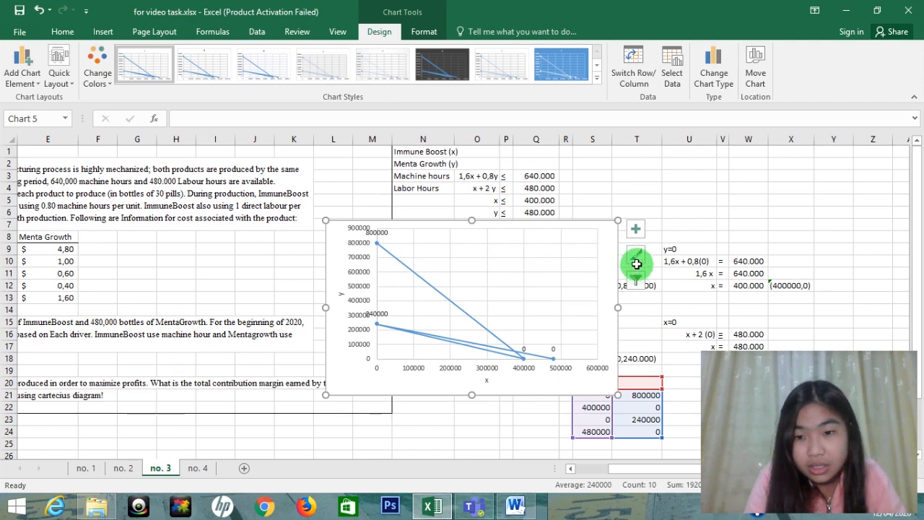
{"action": "left_click", "coordinate": [634, 229]}
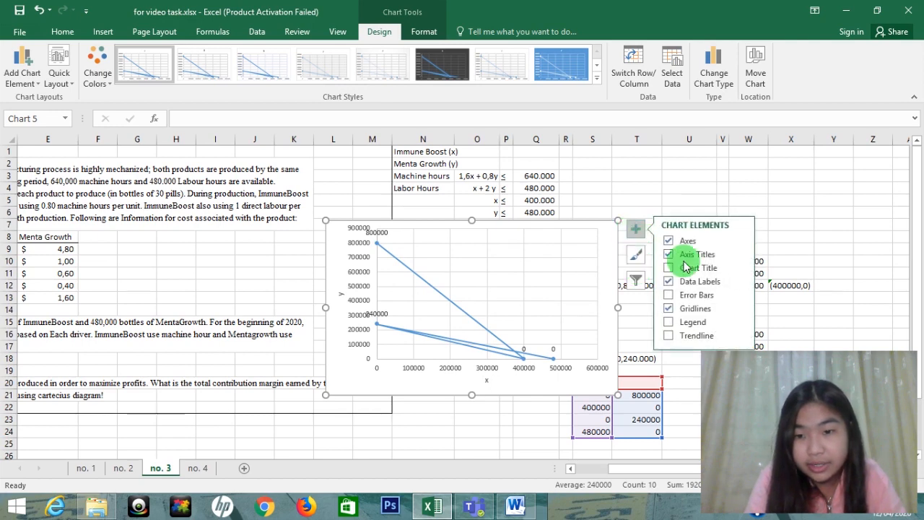
{"action": "left_click", "coordinate": [739, 282]}
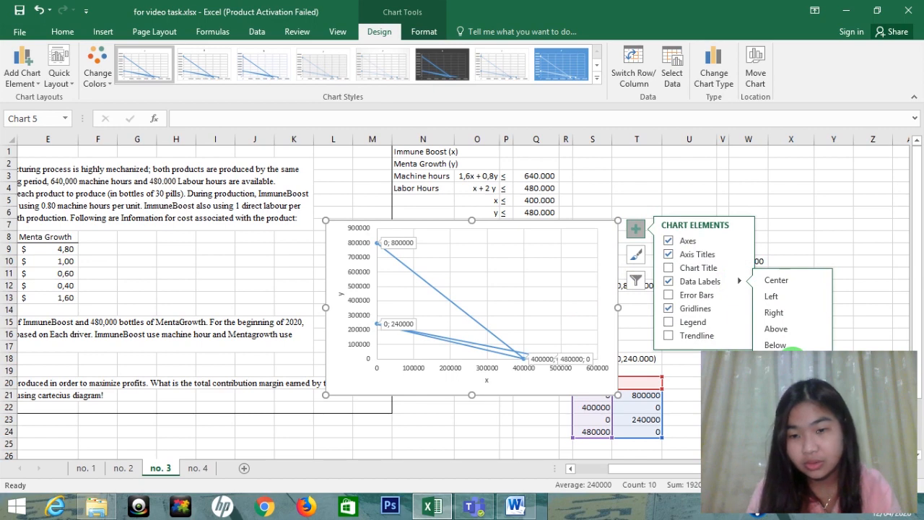
Step: Move the (400000; 0) data label below the x axis and enlarge the chart to about 9.01 cm high by 13.82 cm wide
{"action": "double_click", "coordinate": [581, 355]}
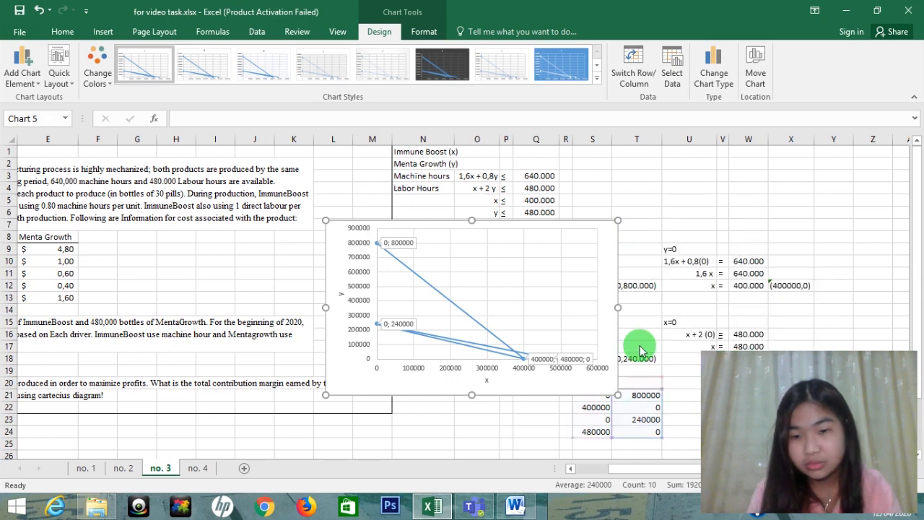
{"action": "left_click", "coordinate": [566, 357]}
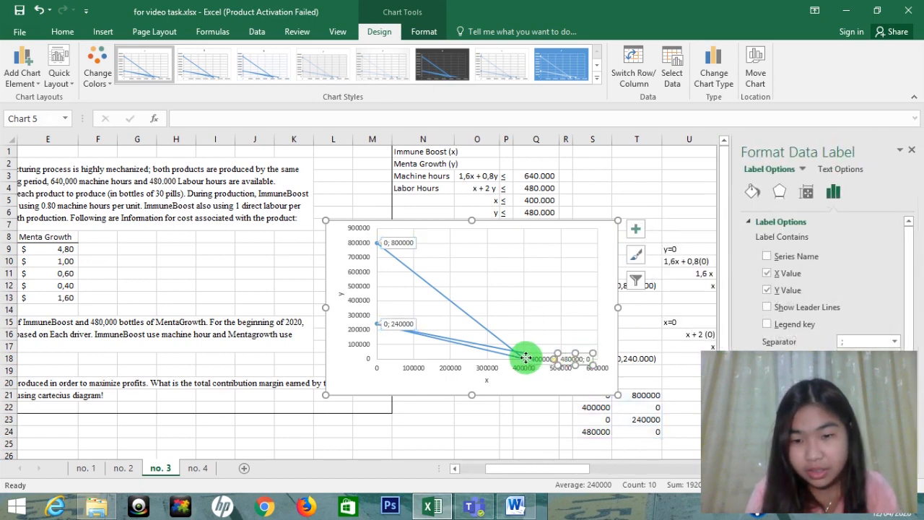
{"action": "left_click_drag", "start_coordinate": [536, 356], "coordinate": [547, 385]}
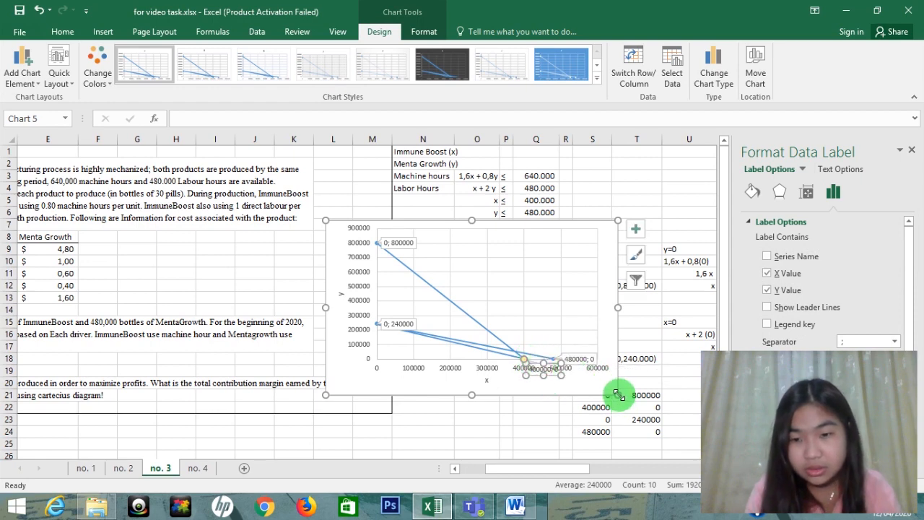
{"action": "left_click_drag", "start_coordinate": [618, 395], "coordinate": [642, 426]}
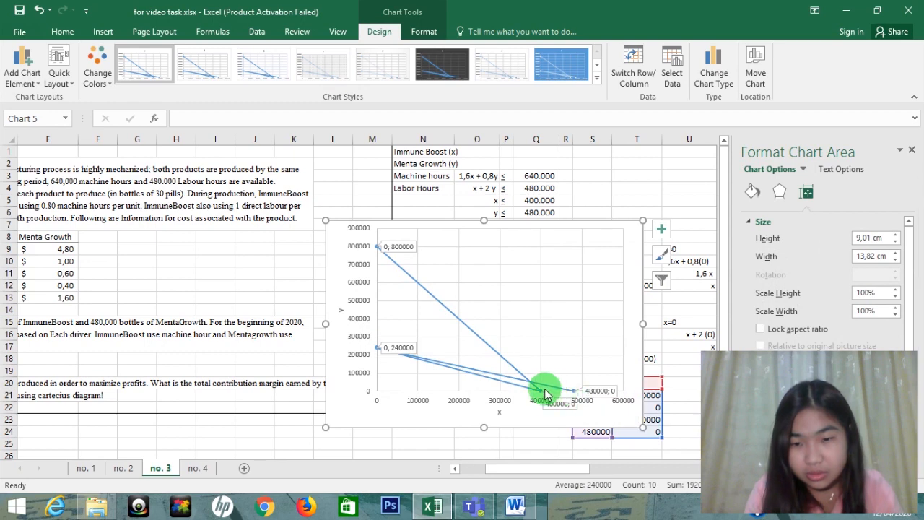
Step: Reposition the (400000; 0) label just beside its point and the (480000; 0) label above the x axis to separate them
{"action": "left_click", "coordinate": [554, 406]}
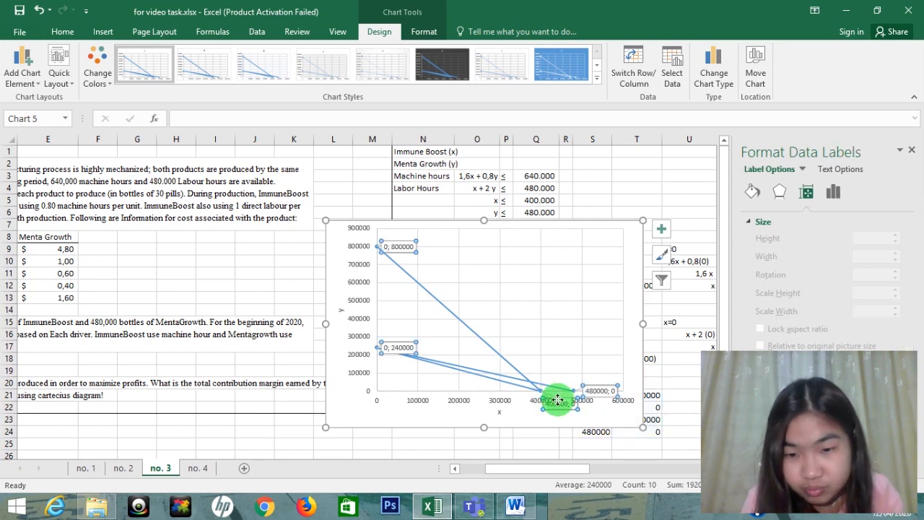
{"action": "left_click", "coordinate": [554, 393]}
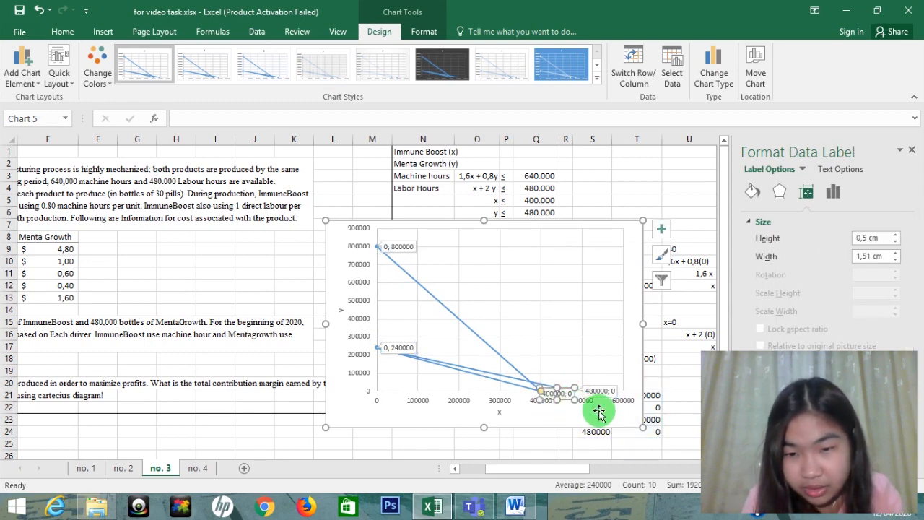
{"action": "left_click", "coordinate": [595, 386]}
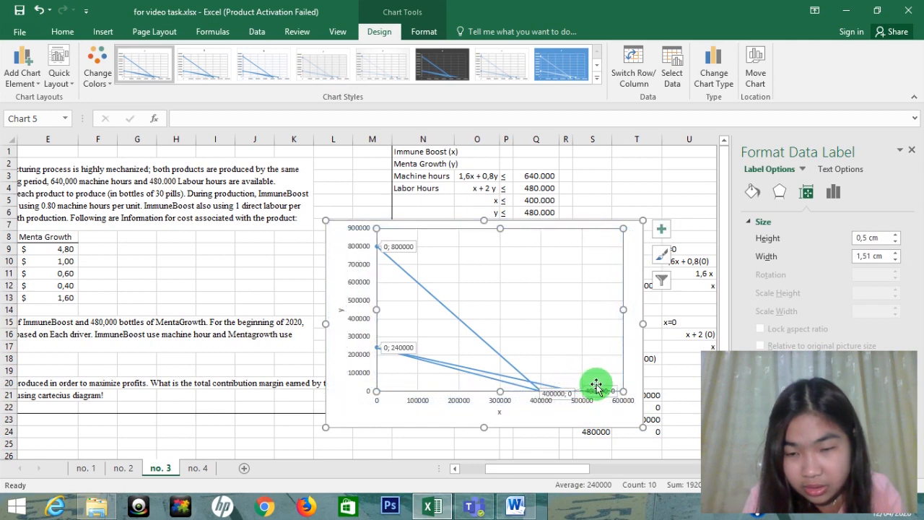
{"action": "left_click", "coordinate": [594, 388]}
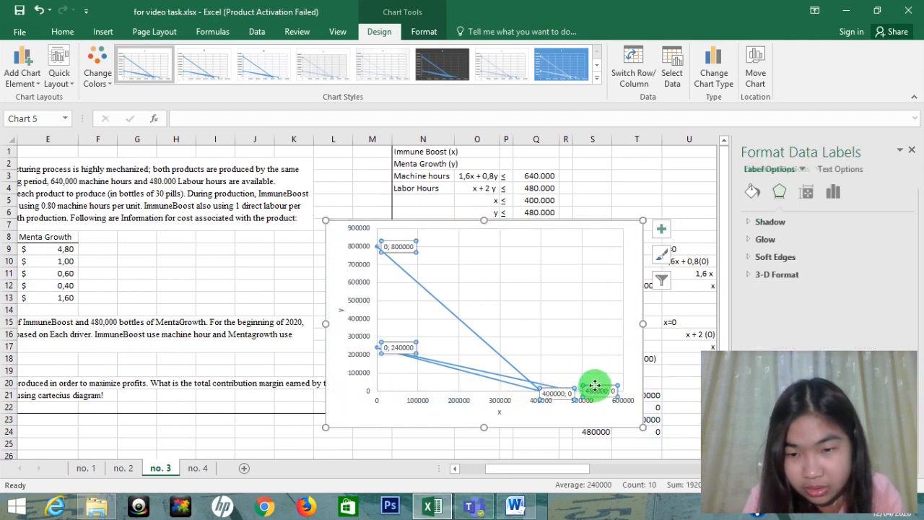
{"action": "left_click", "coordinate": [591, 384]}
{"action": "left_click_drag", "start_coordinate": [594, 385], "coordinate": [556, 392]}
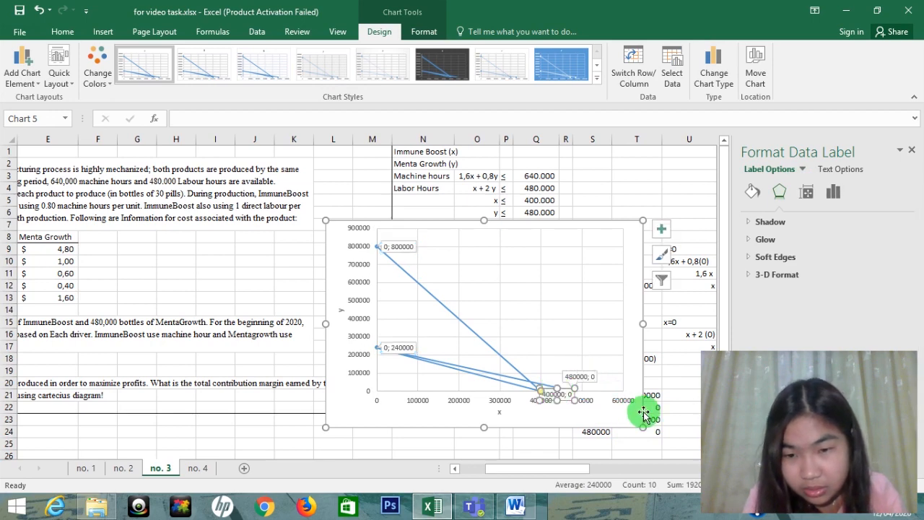
{"action": "left_click", "coordinate": [614, 365]}
Step: Deselect the chart and close the formatting pane
{"action": "left_click", "coordinate": [650, 361]}
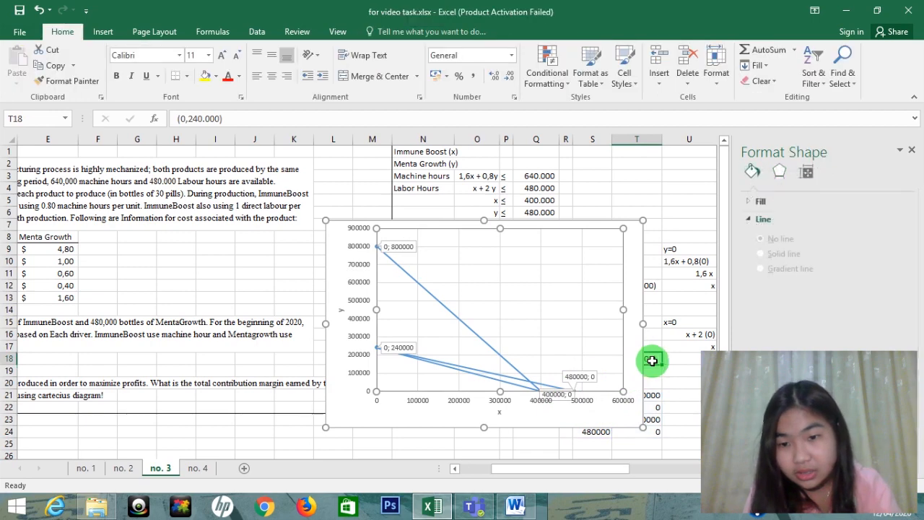
{"action": "left_click", "coordinate": [680, 383]}
{"action": "left_click", "coordinate": [657, 371]}
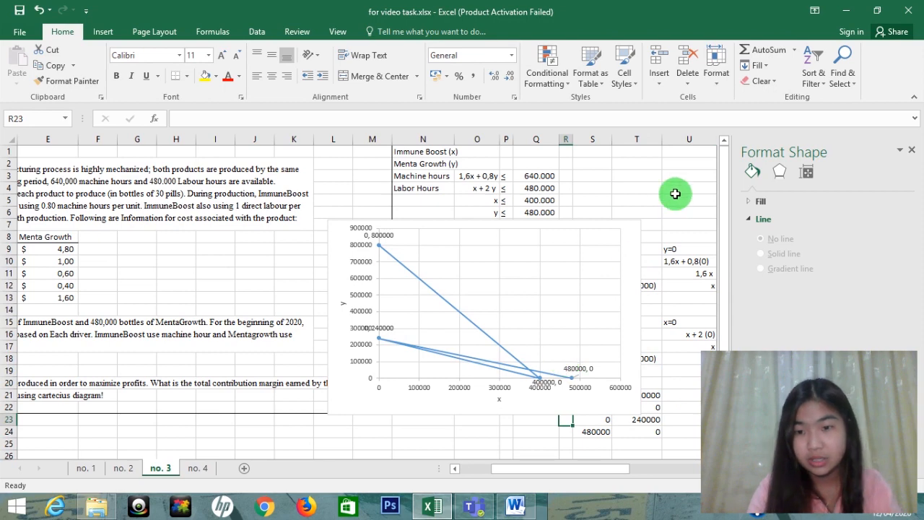
{"action": "left_click", "coordinate": [674, 192]}
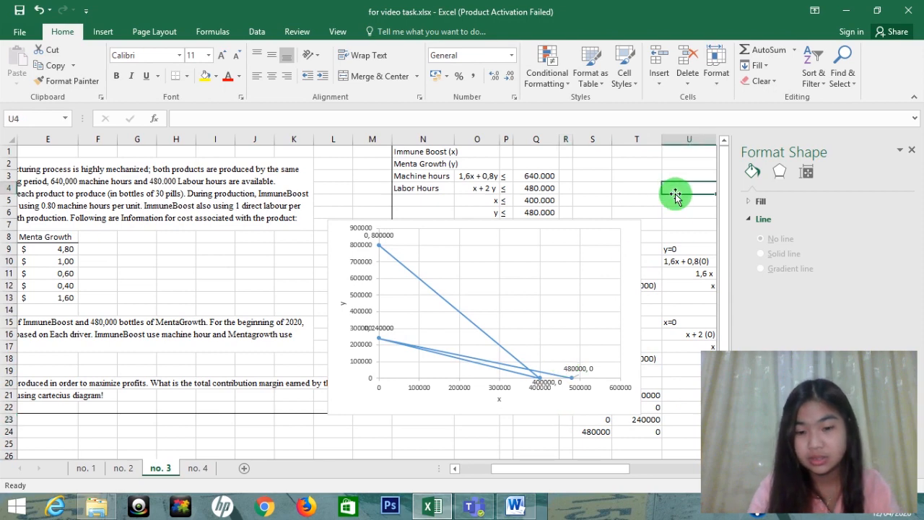
{"action": "left_click", "coordinate": [912, 153]}
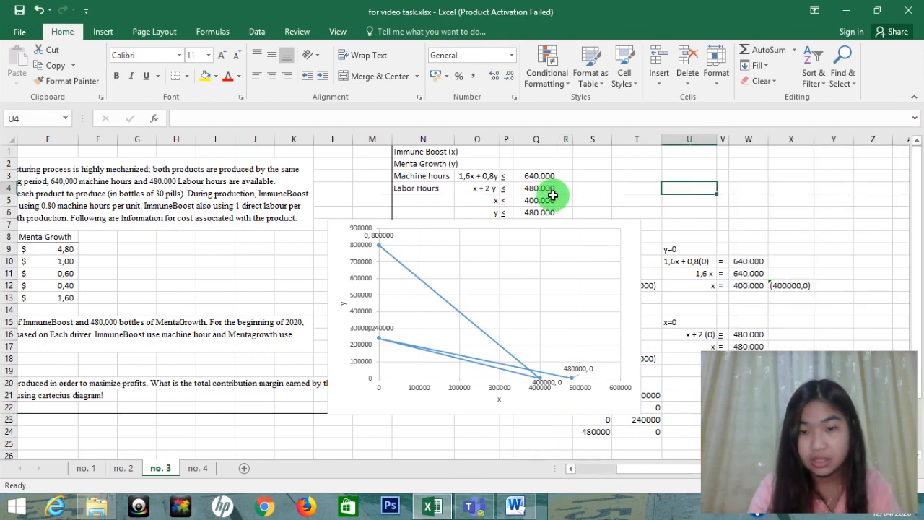
Step: Move the scatter chart below the intercept calculations so that it starts at about row 19
{"action": "left_click", "coordinate": [594, 250]}
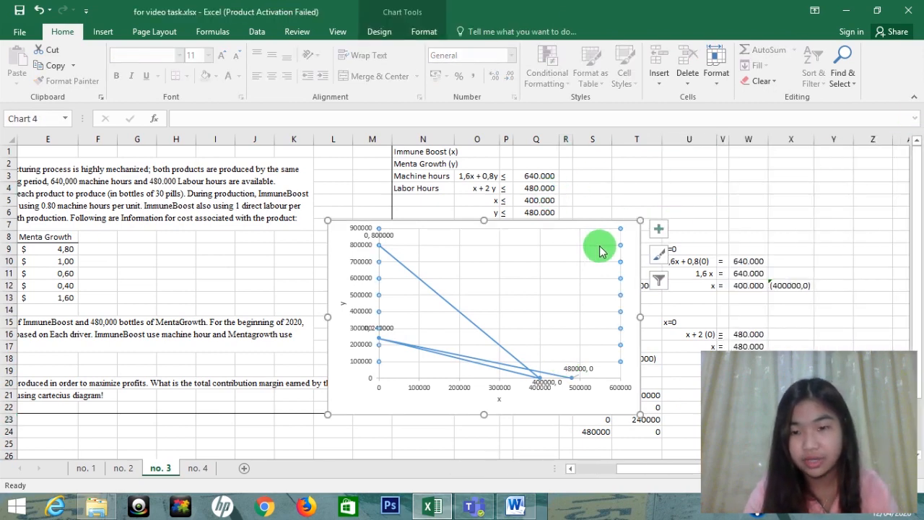
{"action": "key", "text": "Right"}
{"action": "key", "text": "Right"}
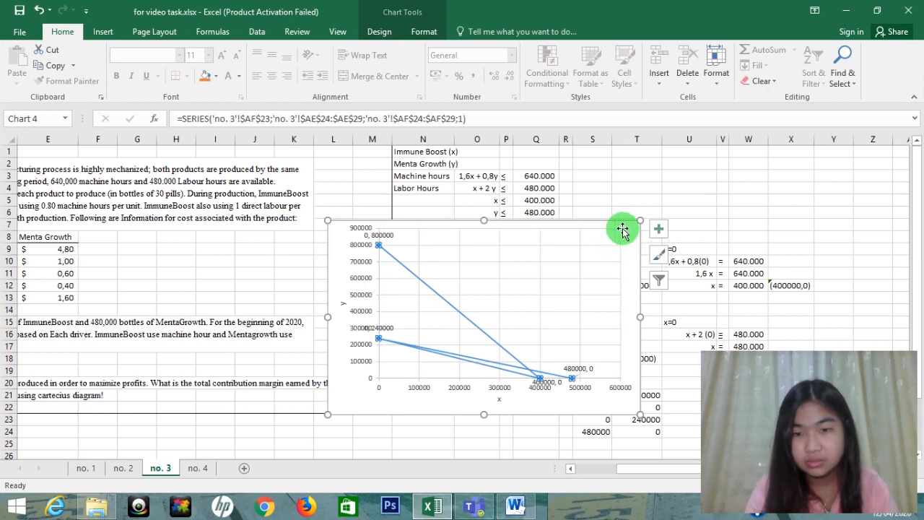
{"action": "left_click_drag", "start_coordinate": [615, 226], "coordinate": [696, 379]}
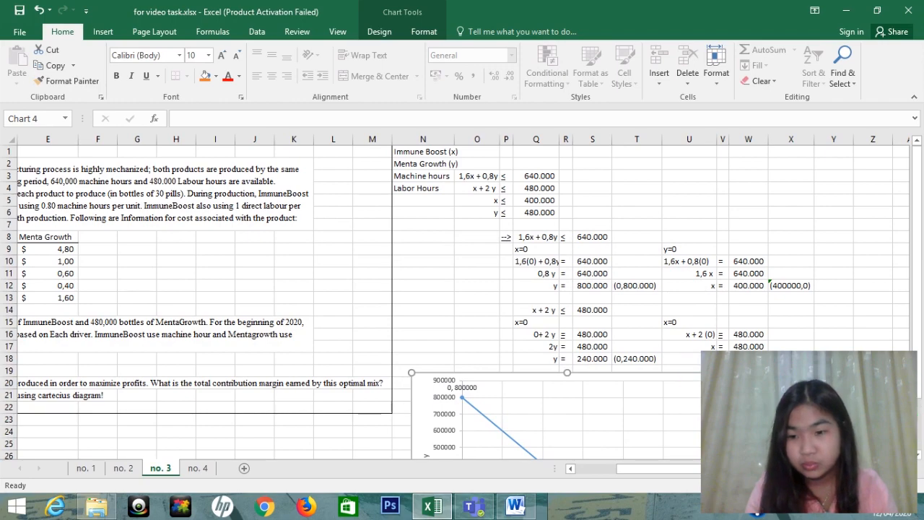
{"action": "left_click_drag", "start_coordinate": [915, 259], "coordinate": [919, 370]}
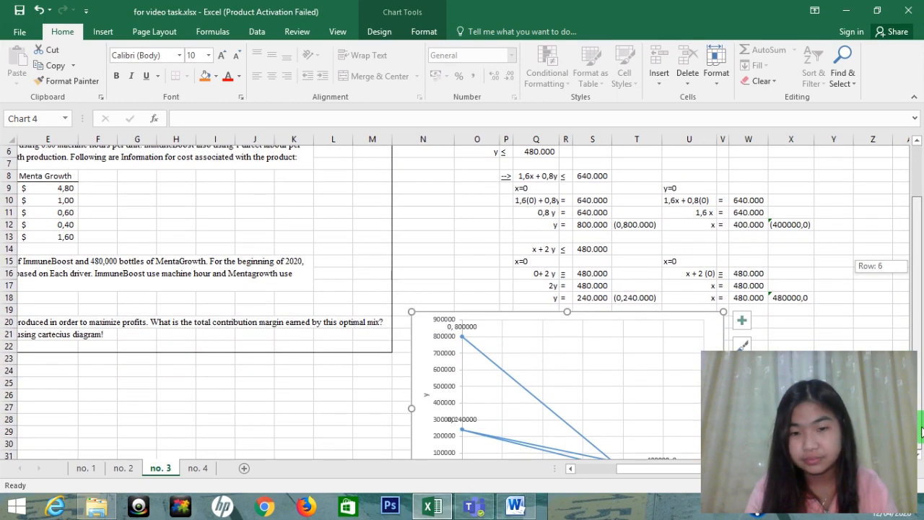
{"action": "left_click_drag", "start_coordinate": [921, 432], "coordinate": [922, 442]}
{"action": "left_click_drag", "start_coordinate": [922, 394], "coordinate": [920, 446]}
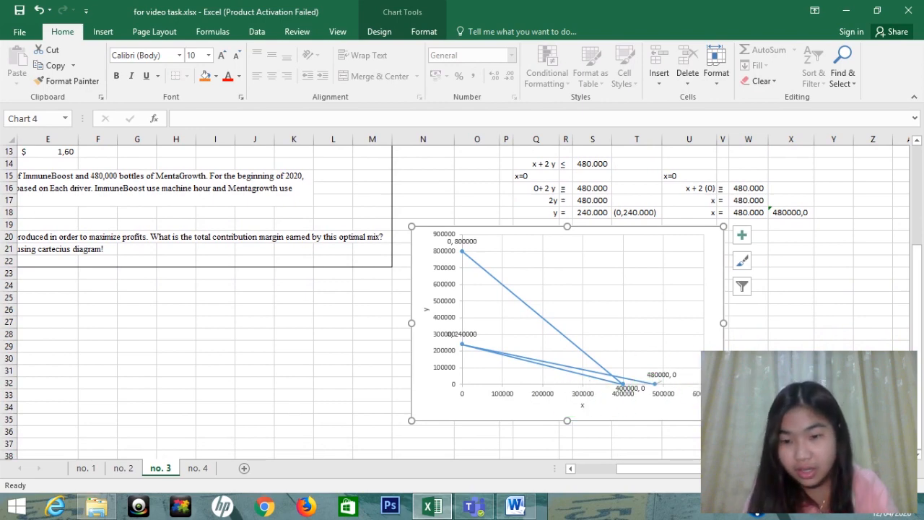
{"action": "left_click", "coordinate": [748, 383]}
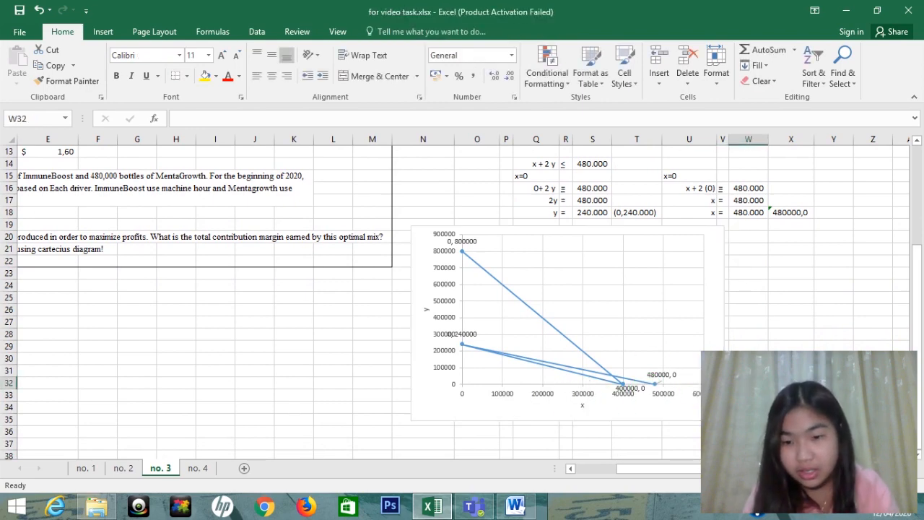
Step: Draw a straight line about 6.53 cm wide and 1.32 cm high on the chart from (0, 240000) to the constraint intersection, styled black
{"action": "left_click", "coordinate": [464, 350]}
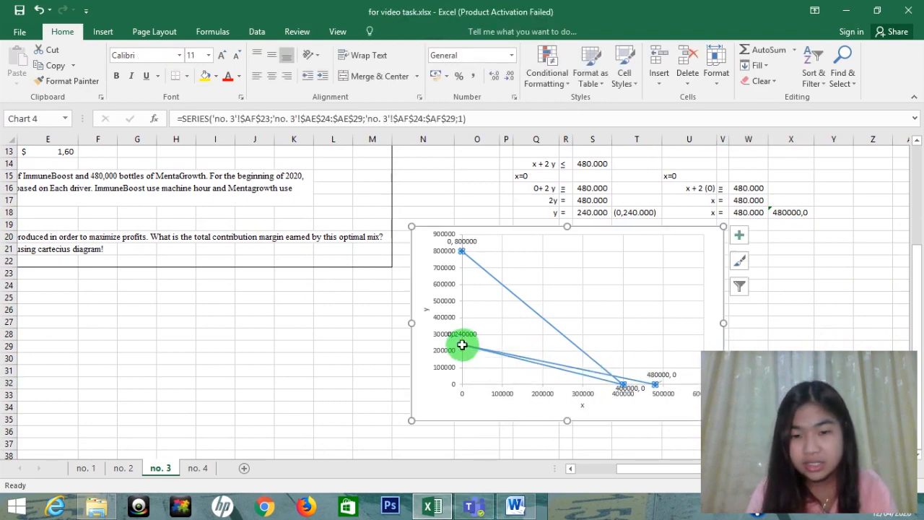
{"action": "left_click", "coordinate": [611, 380]}
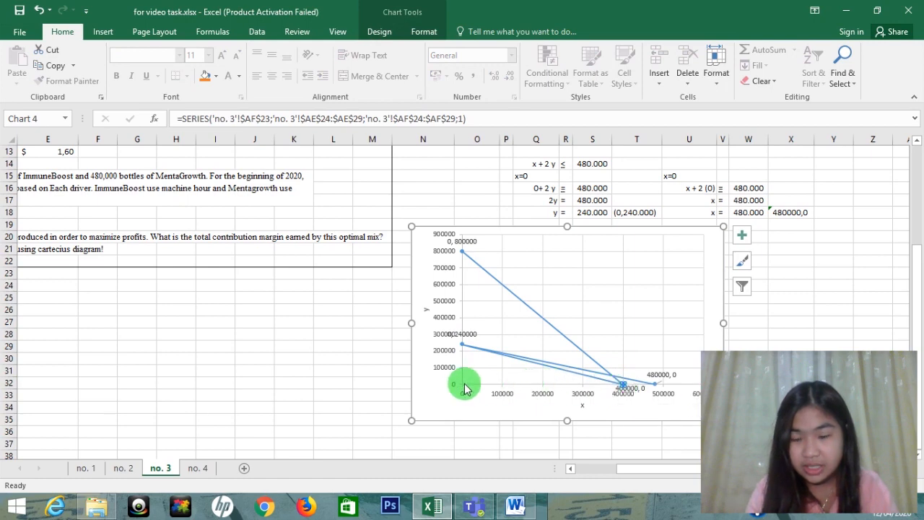
{"action": "left_click", "coordinate": [102, 32]}
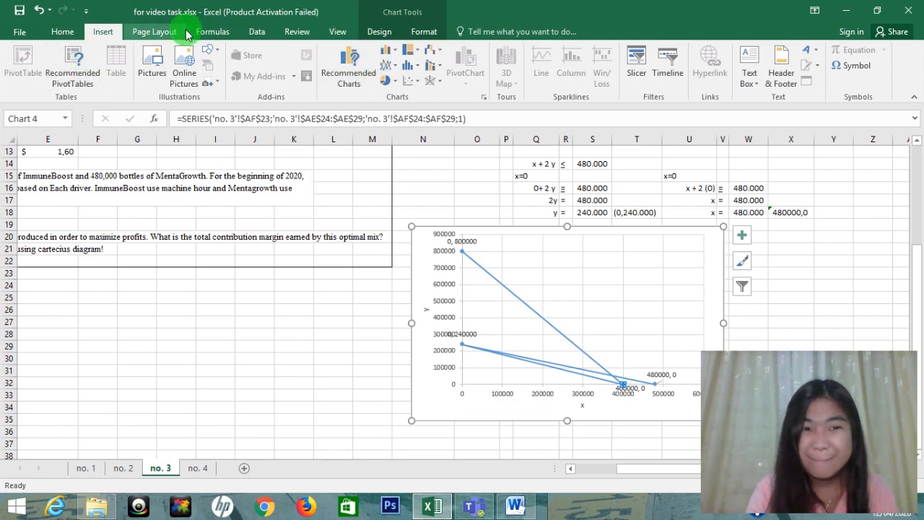
{"action": "left_click", "coordinate": [144, 32]}
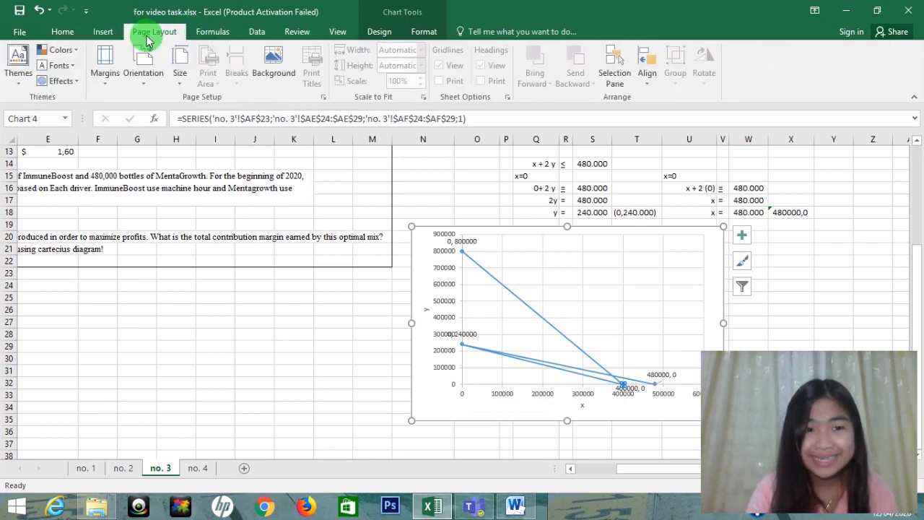
{"action": "left_click", "coordinate": [104, 32]}
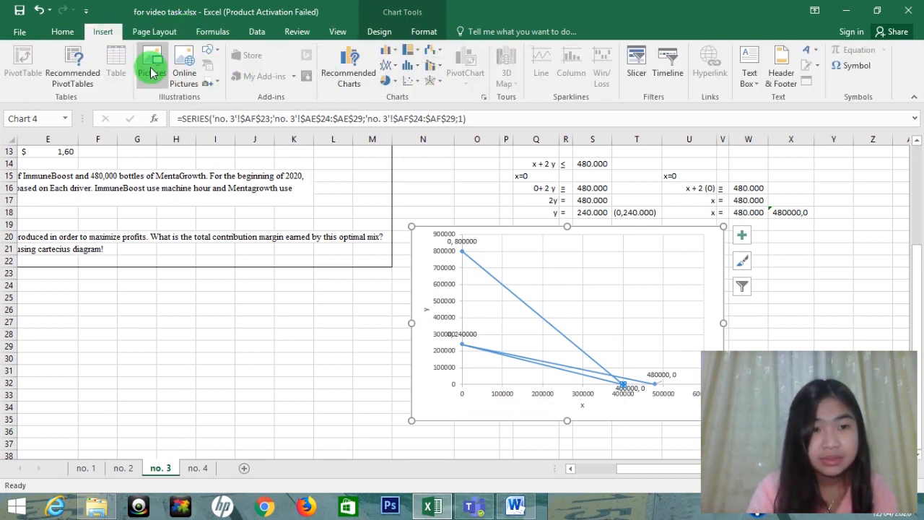
{"action": "left_click", "coordinate": [433, 176]}
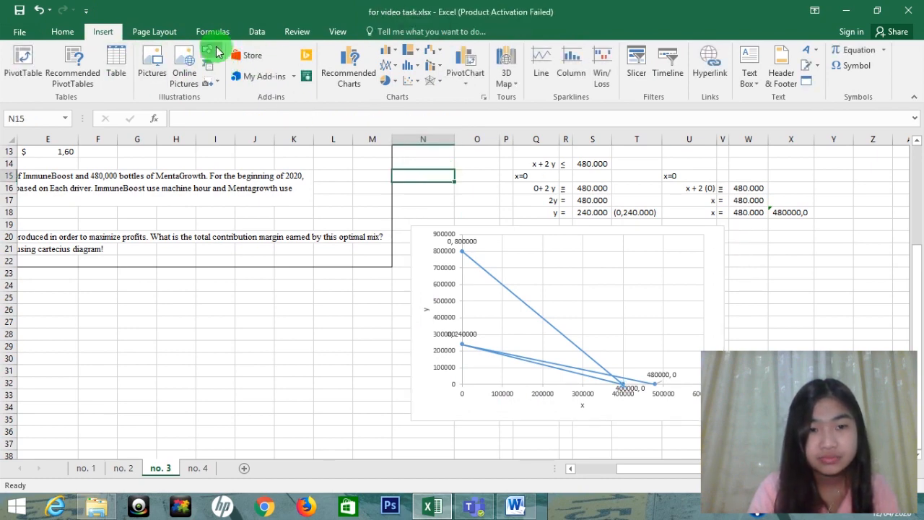
{"action": "left_click", "coordinate": [216, 52]}
{"action": "left_click", "coordinate": [209, 121]}
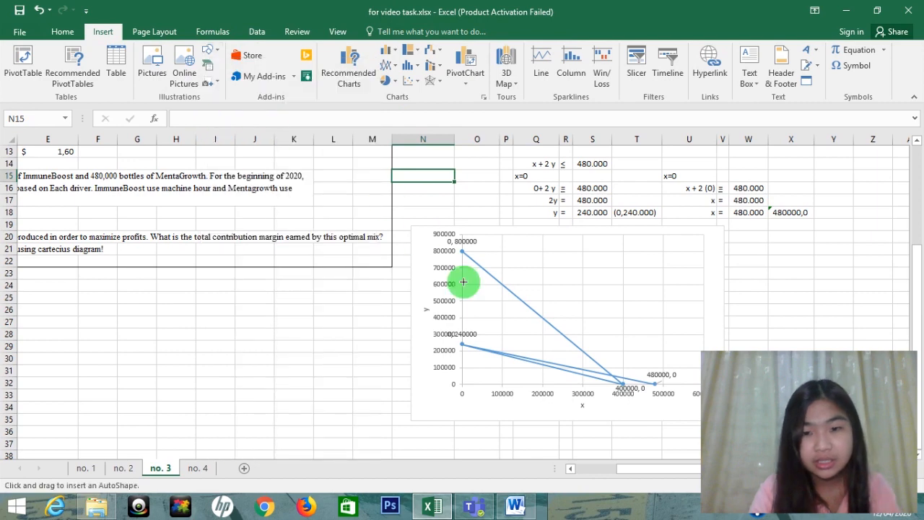
{"action": "mouse_move", "coordinate": [462, 345]}
{"action": "left_mouse_down"}
{"action": "mouse_move", "coordinate": [618, 383]}
{"action": "mouse_move", "coordinate": [612, 374]}
{"action": "left_mouse_up"}
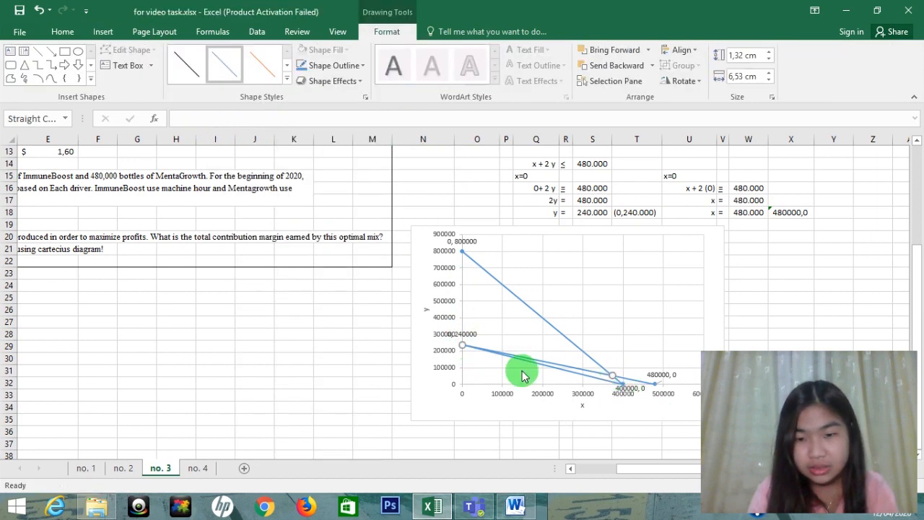
{"action": "left_click", "coordinate": [180, 63]}
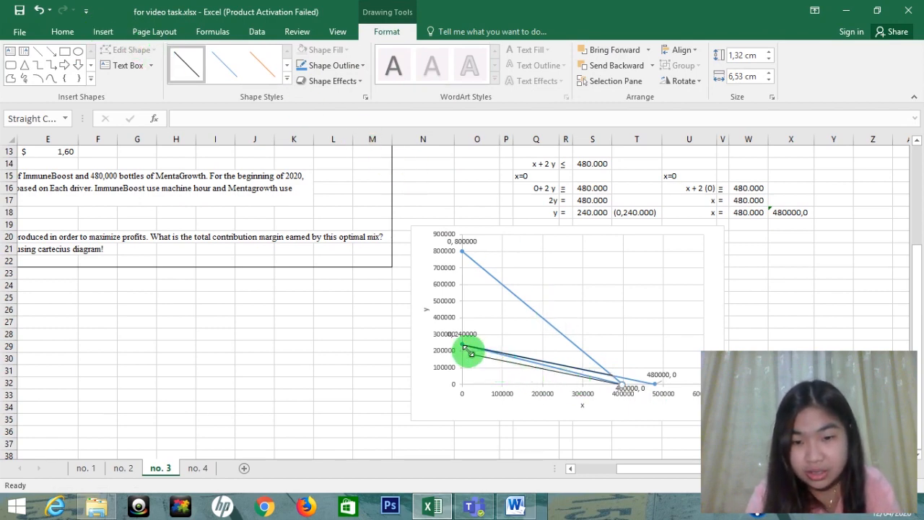
Step: Complete the feasible-region outline with copied lines from the intersection to (400000, 0), along the x axis to the origin, and up to (0, 240000)
{"action": "mouse_move", "coordinate": [470, 354]}
{"action": "left_mouse_down"}
{"action": "mouse_move", "coordinate": [509, 348]}
{"action": "mouse_move", "coordinate": [612, 376]}
{"action": "left_mouse_up"}
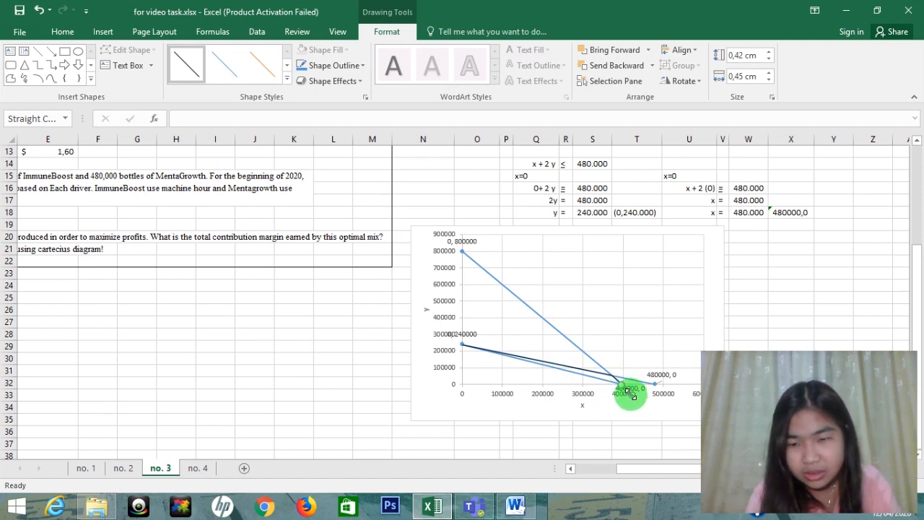
{"action": "mouse_move", "coordinate": [622, 384]}
{"action": "left_mouse_down"}
{"action": "mouse_move", "coordinate": [558, 402]}
{"action": "mouse_move", "coordinate": [454, 380]}
{"action": "mouse_move", "coordinate": [463, 384]}
{"action": "left_mouse_up"}
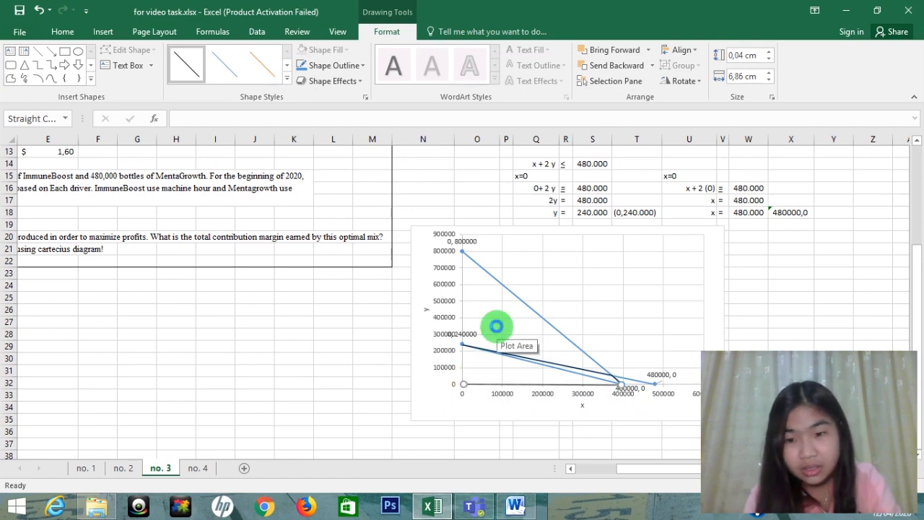
{"action": "key", "text": "ctrl+v"}
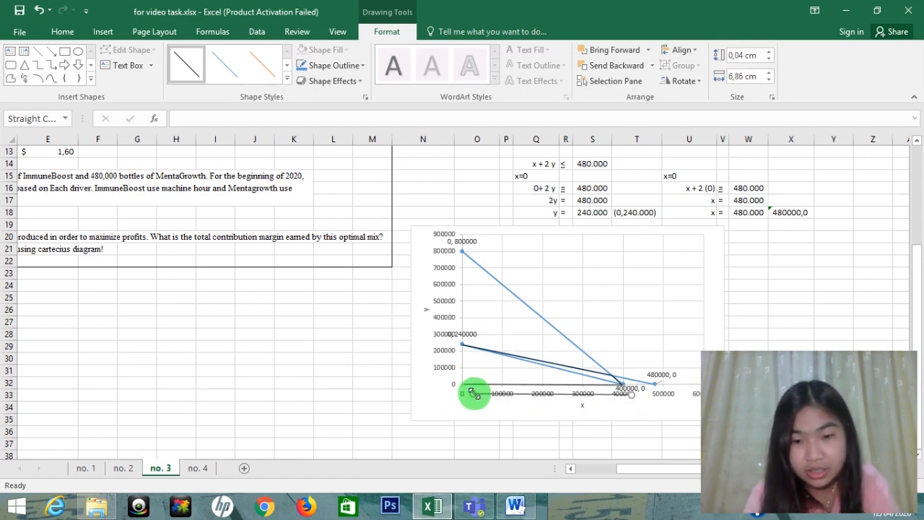
{"action": "left_click_drag", "start_coordinate": [633, 396], "coordinate": [462, 346]}
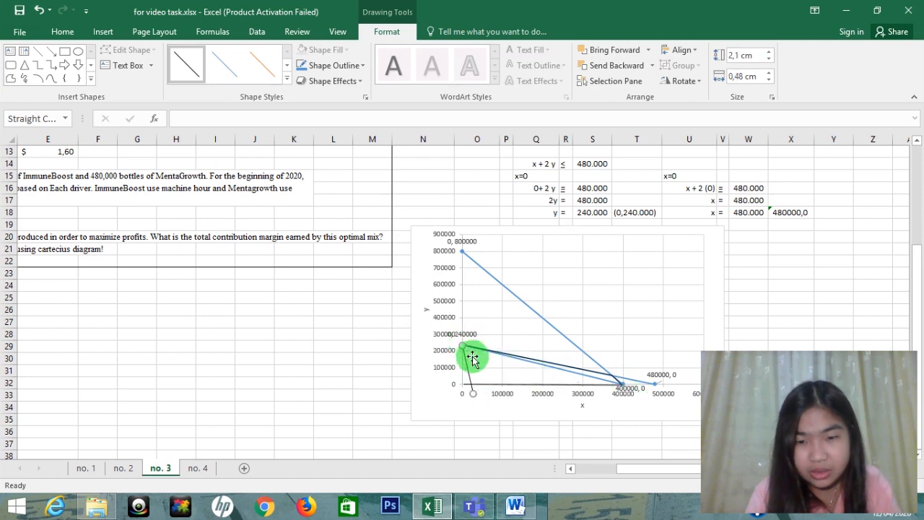
{"action": "left_click_drag", "start_coordinate": [472, 393], "coordinate": [471, 391]}
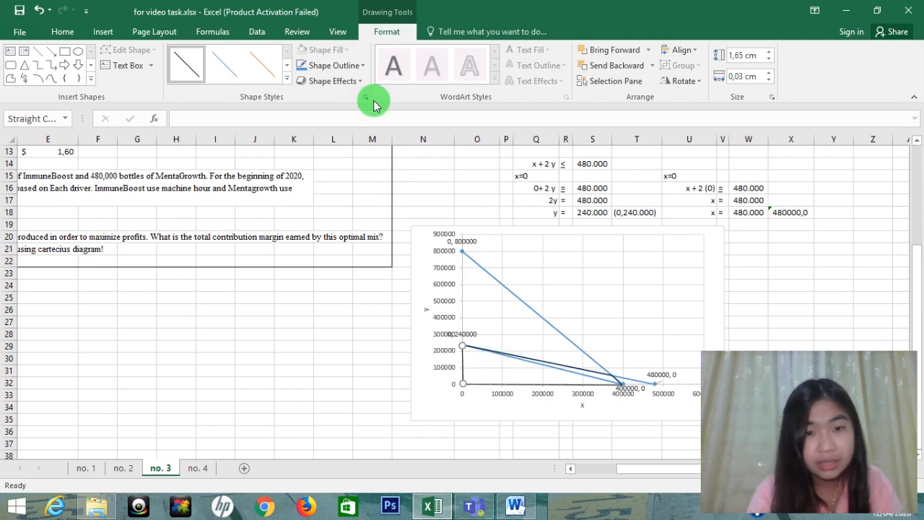
Step: Set the outline weight of the feasible region's vertical boundary line and x-axis boundary line to 6 pt
{"action": "left_click", "coordinate": [318, 66]}
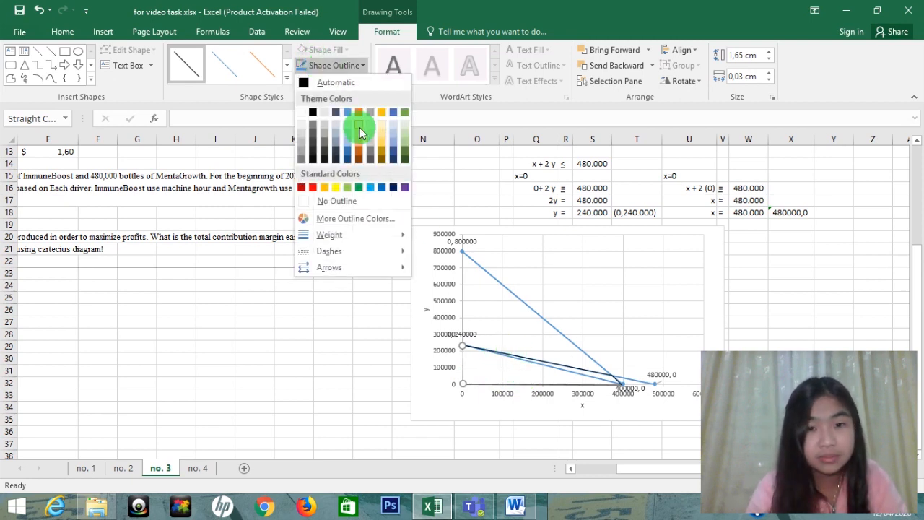
{"action": "mouse_move", "coordinate": [354, 234]}
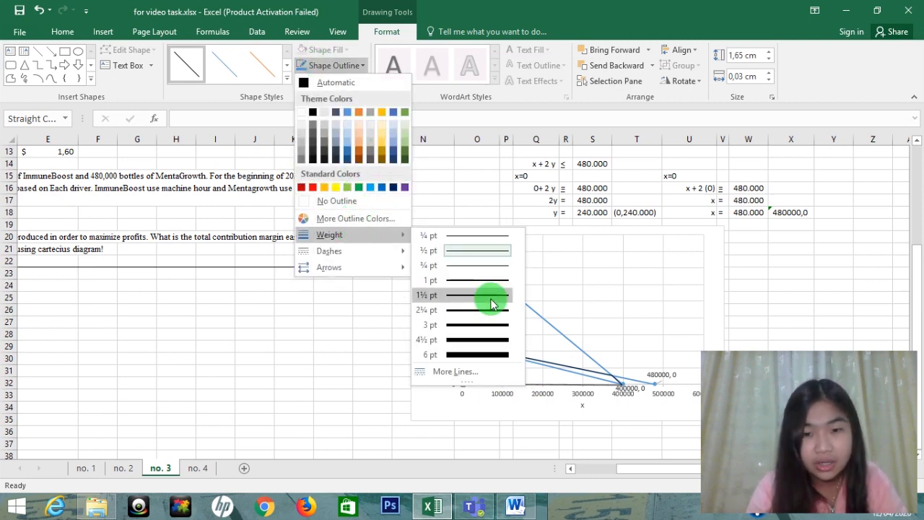
{"action": "left_click", "coordinate": [483, 345]}
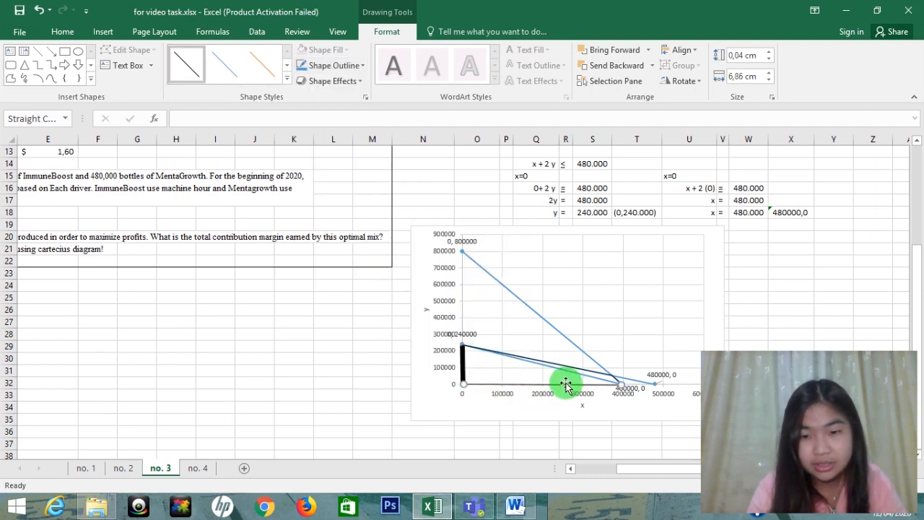
{"action": "left_click", "coordinate": [312, 69]}
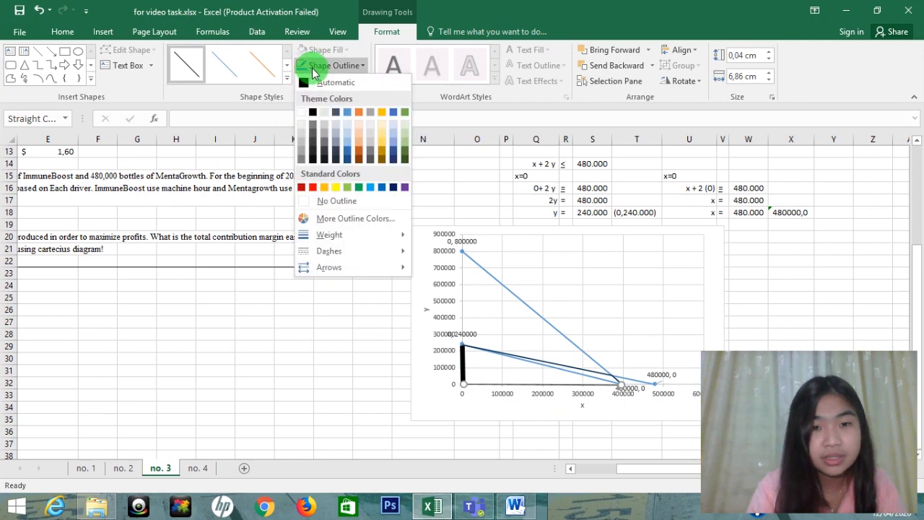
{"action": "mouse_move", "coordinate": [397, 235]}
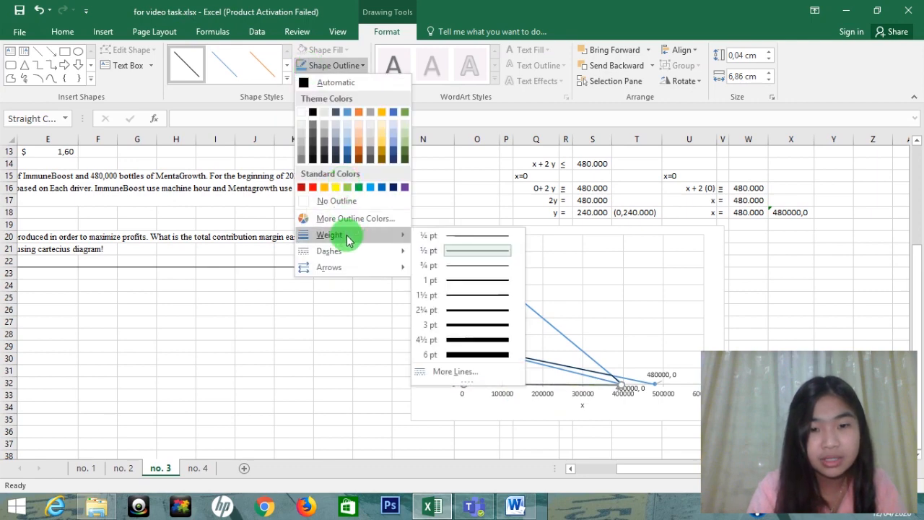
{"action": "left_click", "coordinate": [475, 355]}
Step: Set the short segment at (400000, 0) and the upper boundary line from (0, 240000) to 6 pt, and deselect the chart
{"action": "left_click", "coordinate": [615, 379]}
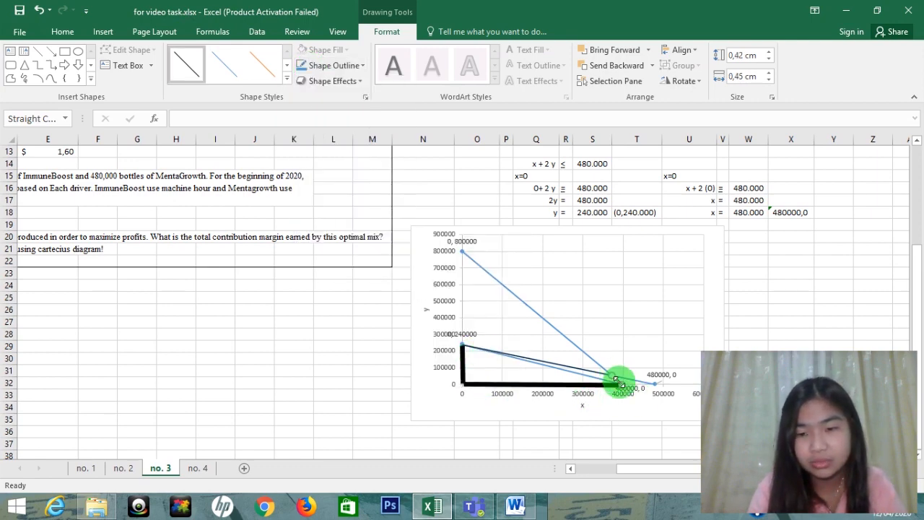
{"action": "left_click", "coordinate": [312, 66]}
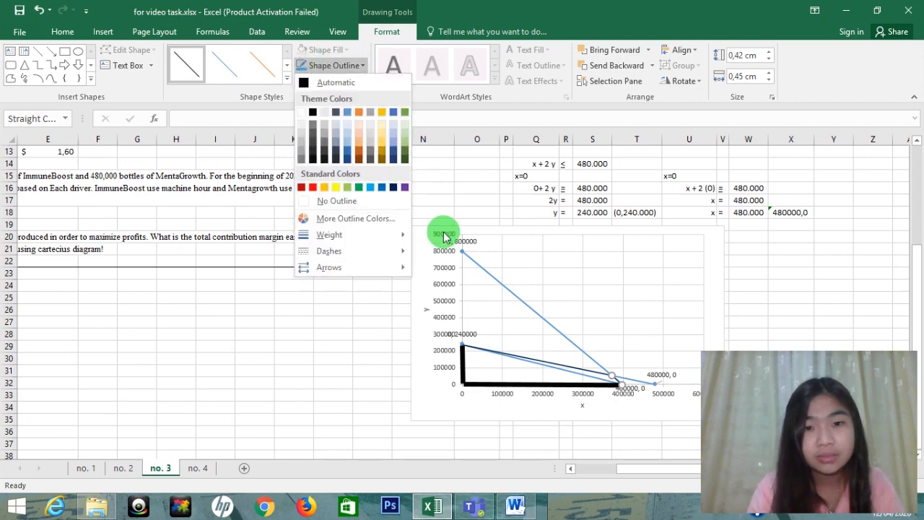
{"action": "mouse_move", "coordinate": [355, 235]}
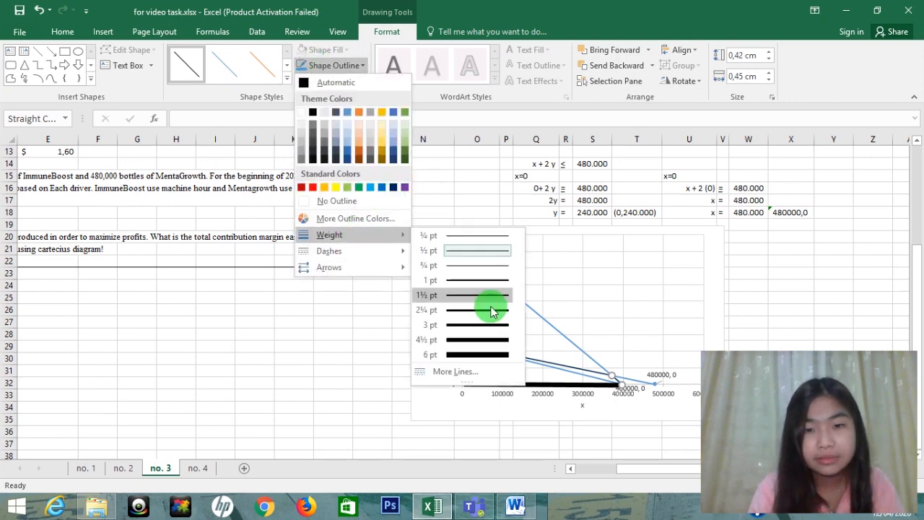
{"action": "left_click", "coordinate": [508, 357]}
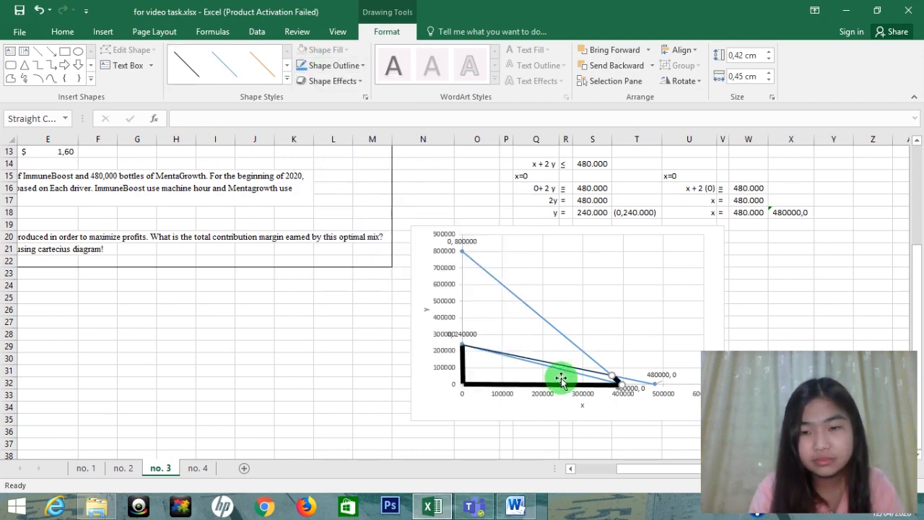
{"action": "left_click", "coordinate": [480, 346]}
{"action": "left_click", "coordinate": [312, 65]}
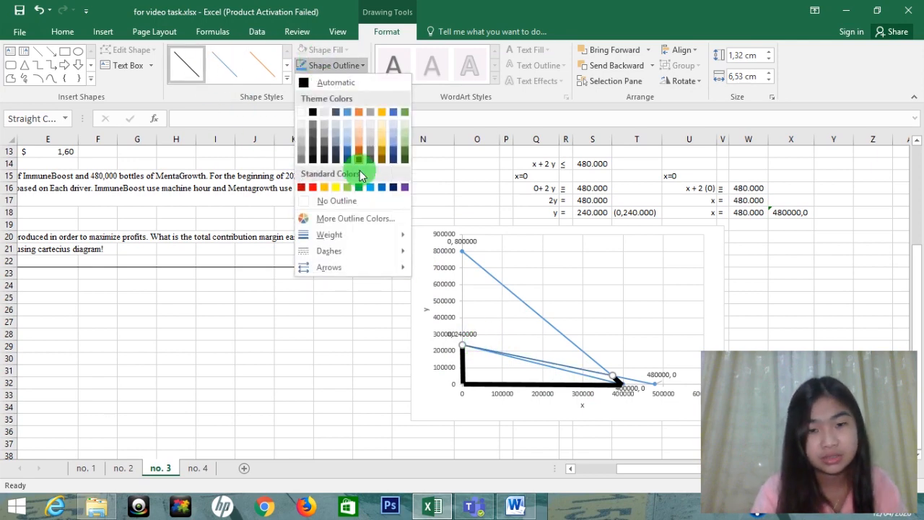
{"action": "mouse_move", "coordinate": [358, 238]}
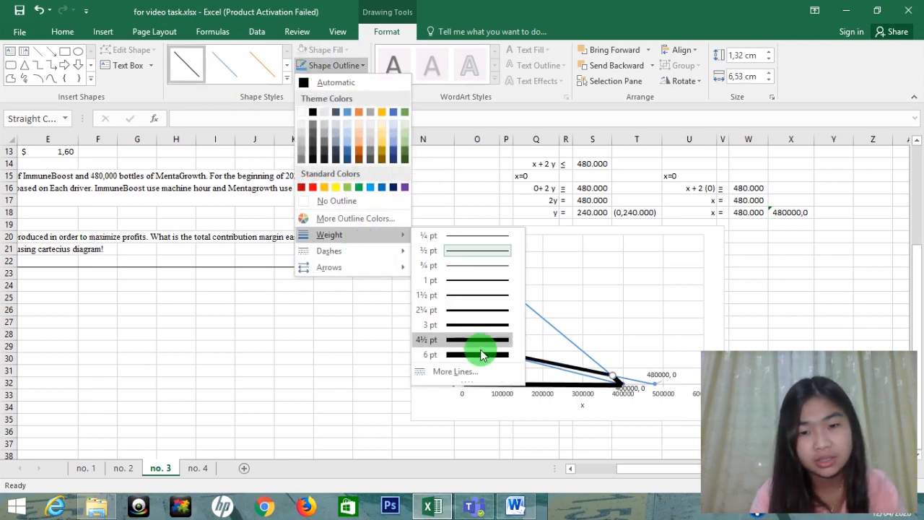
{"action": "left_click", "coordinate": [479, 348]}
{"action": "left_click", "coordinate": [610, 312]}
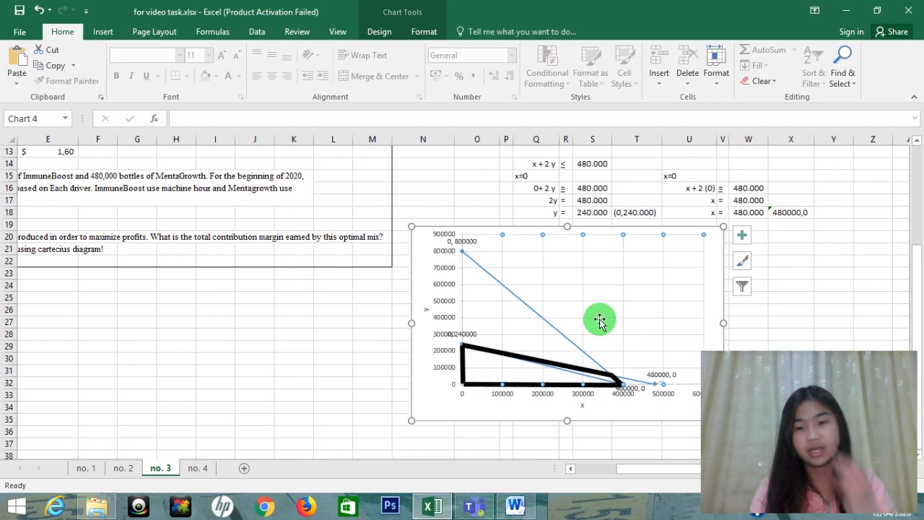
{"action": "left_click", "coordinate": [332, 369]}
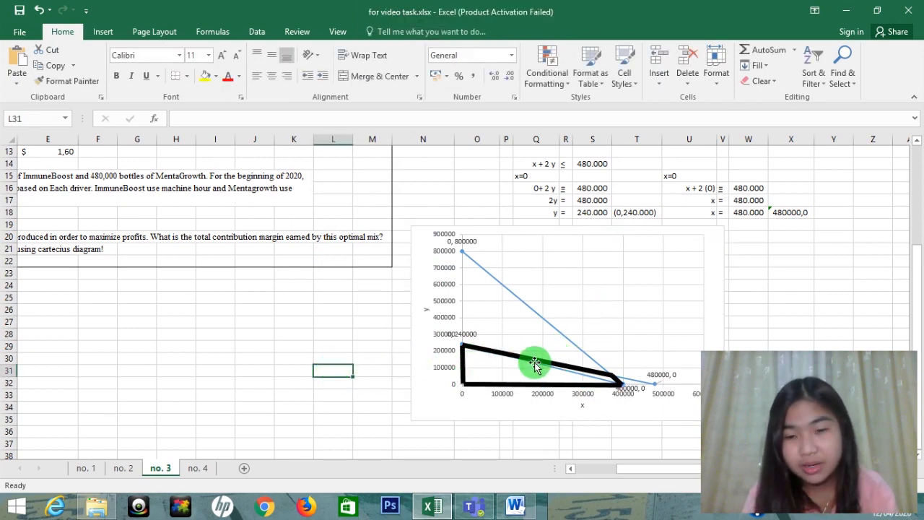
{"action": "left_click", "coordinate": [626, 381]}
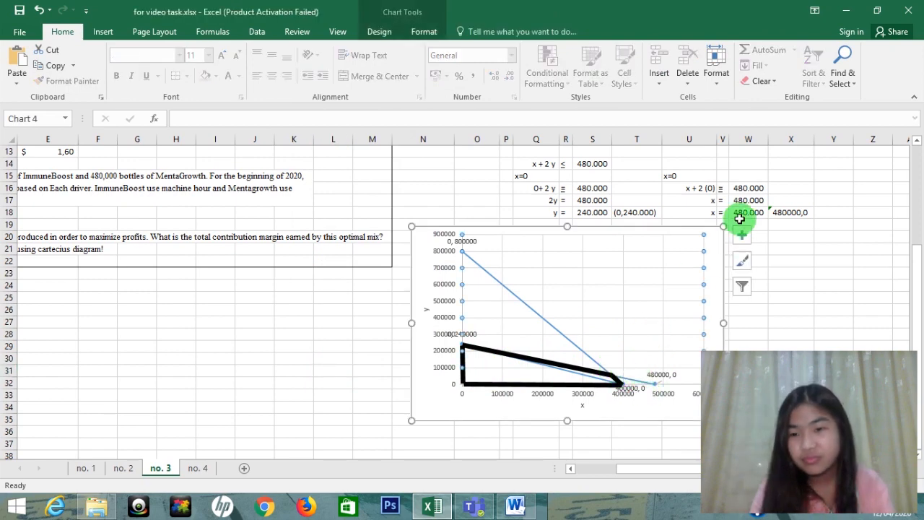
{"action": "left_click", "coordinate": [742, 235]}
{"action": "left_click", "coordinate": [775, 274]}
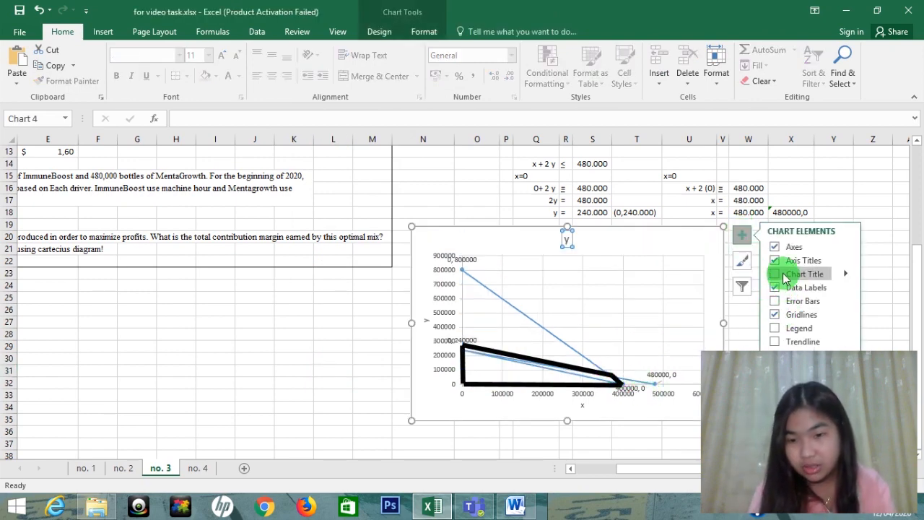
{"action": "left_click", "coordinate": [786, 302]}
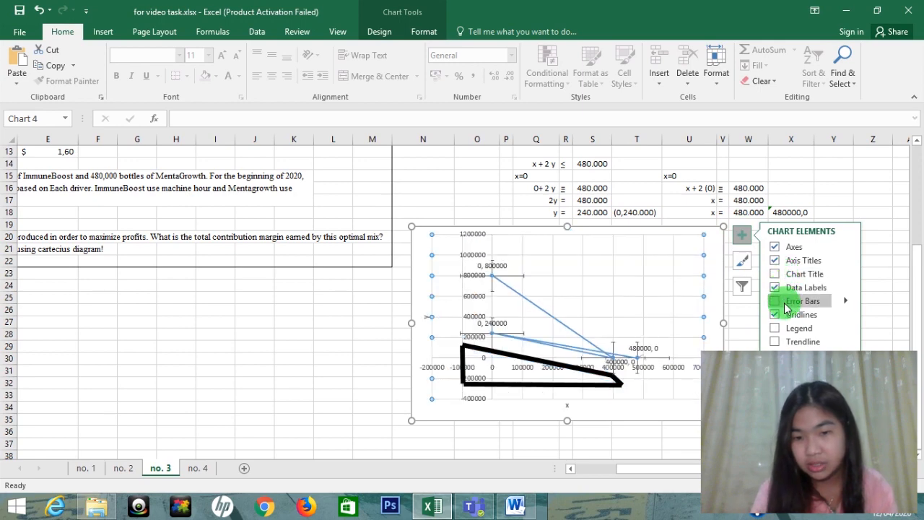
{"action": "left_click", "coordinate": [785, 306]}
{"action": "left_click", "coordinate": [785, 330]}
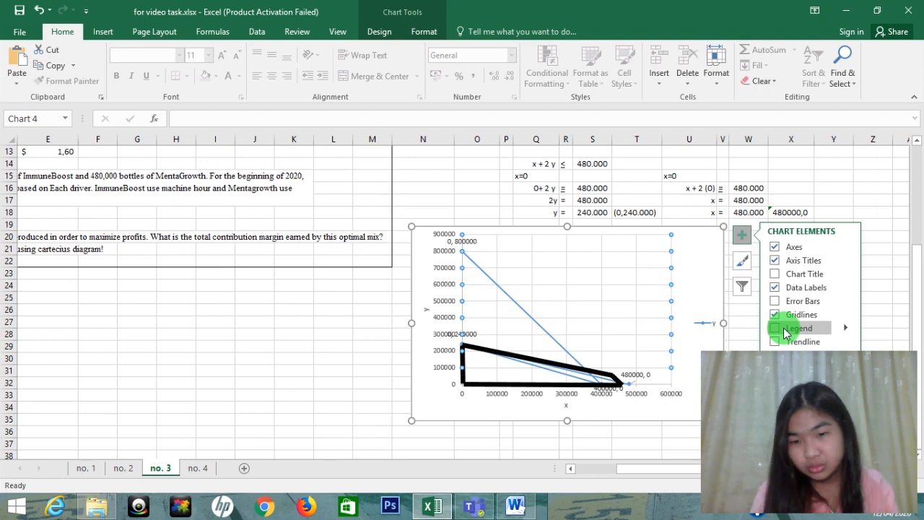
{"action": "left_click", "coordinate": [786, 330]}
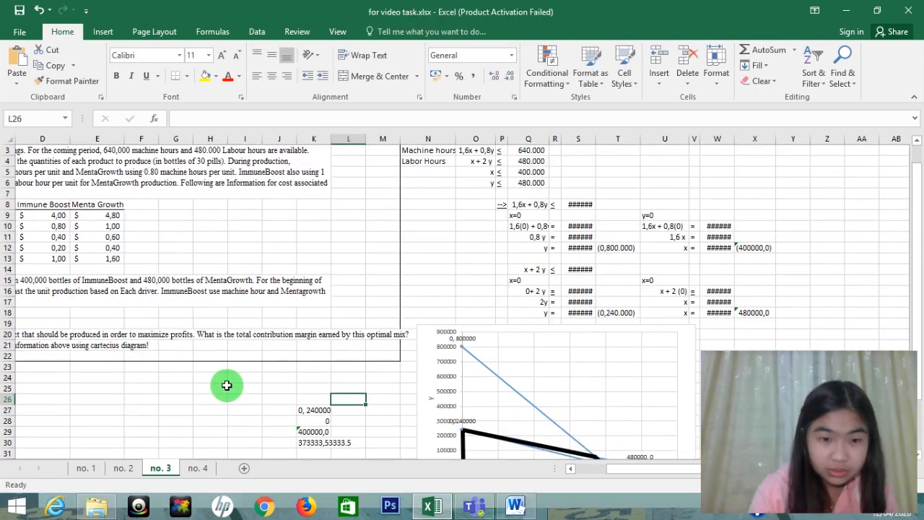
Step: Read question 1 in row 20 on the profit-maximizing product units and total contribution margin
{"action": "left_click", "coordinate": [154, 285]}
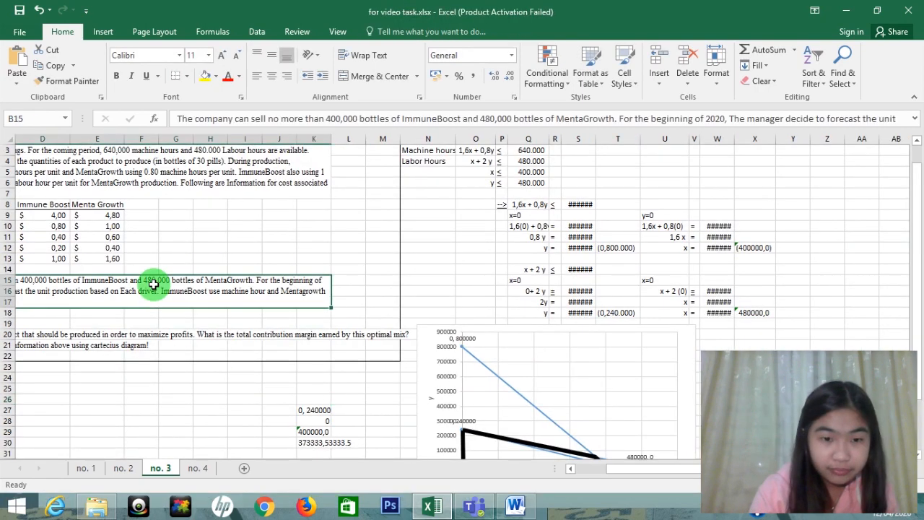
{"action": "key", "text": "Down"}
{"action": "key", "text": "Down"}
{"action": "key", "text": "Down"}
{"action": "key", "text": "Down"}
{"action": "key", "text": "Left"}
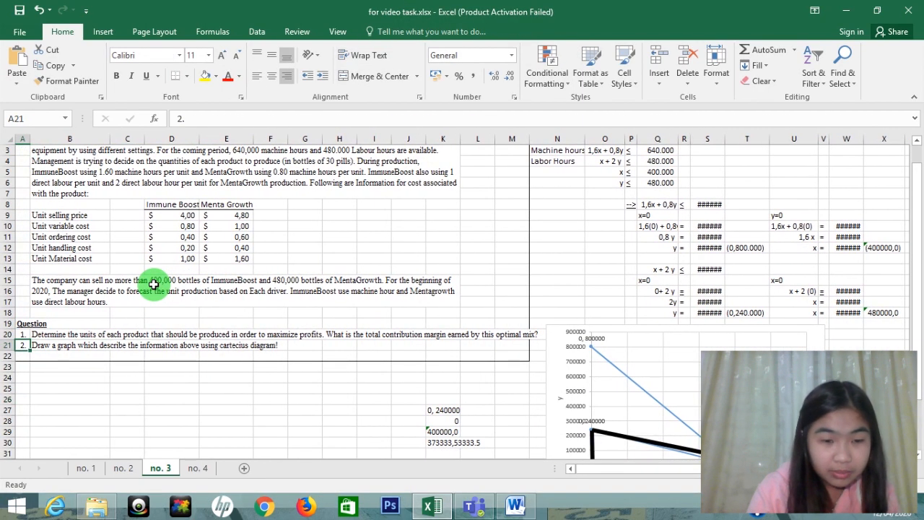
{"action": "key", "text": "Right"}
{"action": "key", "text": "Right"}
{"action": "key", "text": "Right"}
{"action": "key", "text": "Right"}
{"action": "key", "text": "Right"}
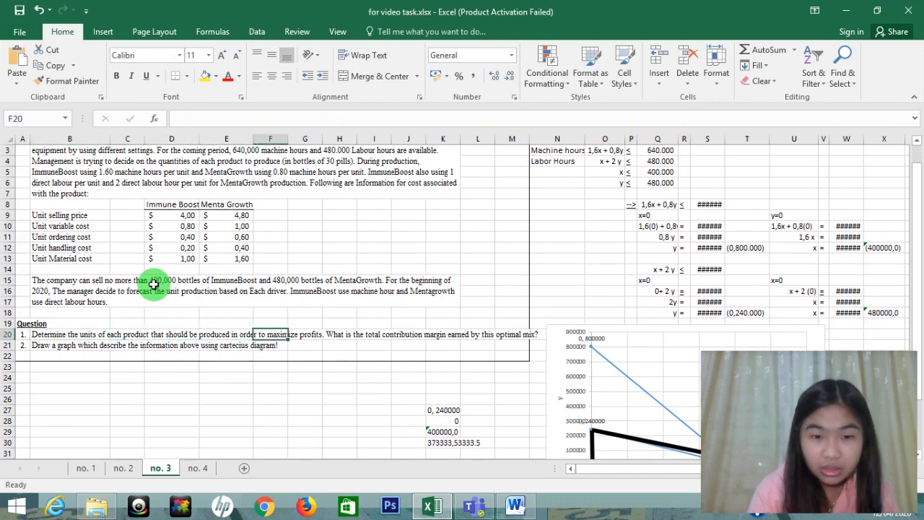
{"action": "key", "text": "Left"}
{"action": "key", "text": "Left"}
{"action": "key", "text": "Left"}
{"action": "key", "text": "Left"}
{"action": "key", "text": "Left"}
{"action": "key", "text": "Right"}
{"action": "key", "text": "Right"}
{"action": "key", "text": "Right"}
{"action": "key", "text": "Right"}
{"action": "key", "text": "Right"}
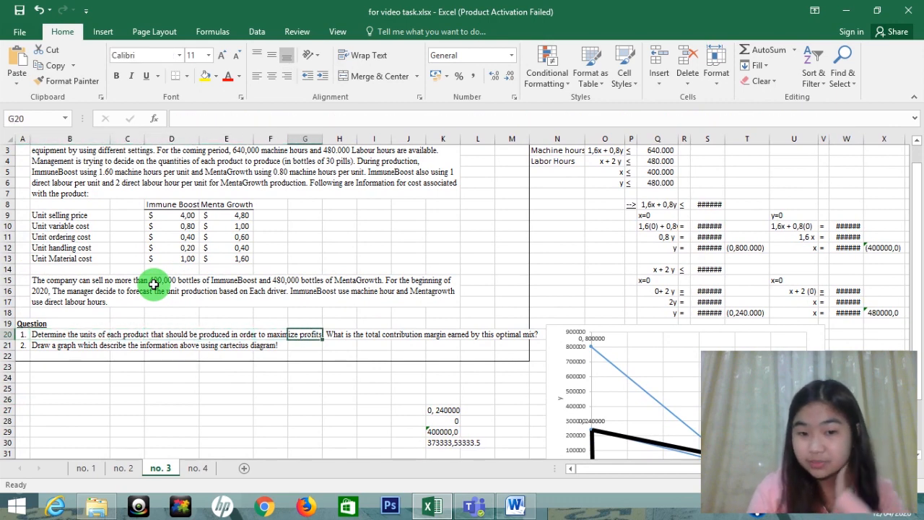
{"action": "key", "text": "Right"}
{"action": "key", "text": "Right"}
{"action": "key", "text": "Right"}
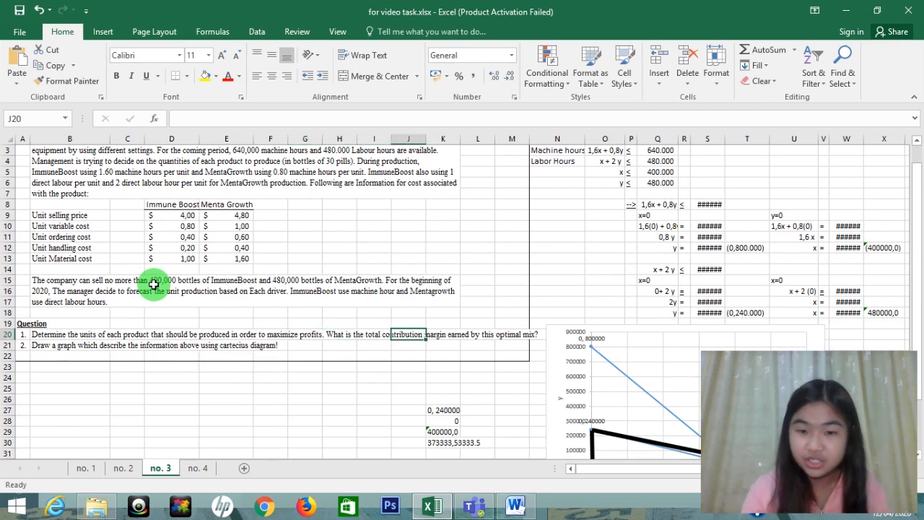
{"action": "key", "text": "Right"}
{"action": "key", "text": "Right"}
{"action": "key", "text": "Right"}
{"action": "key", "text": "Right"}
{"action": "key", "text": "Right"}
{"action": "key", "text": "Right"}
{"action": "key", "text": "Right"}
{"action": "key", "text": "Right"}
{"action": "key", "text": "Right"}
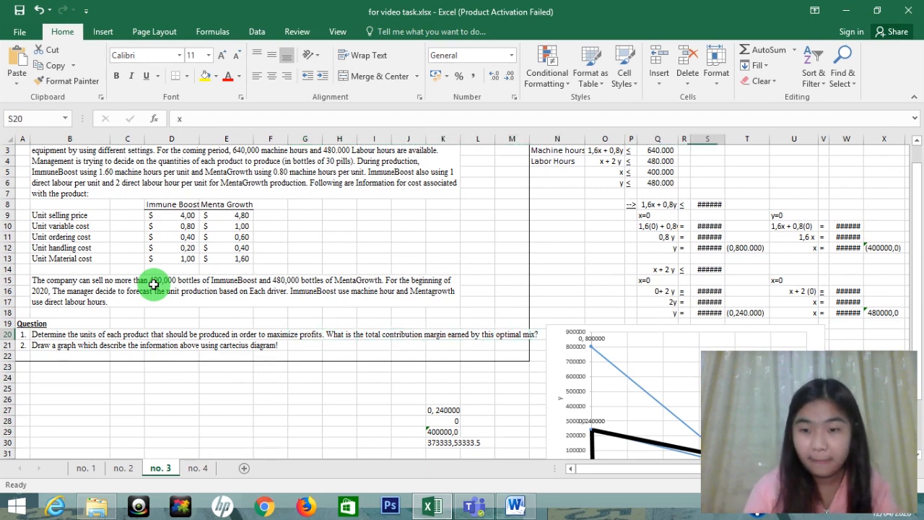
{"action": "key", "text": "Right"}
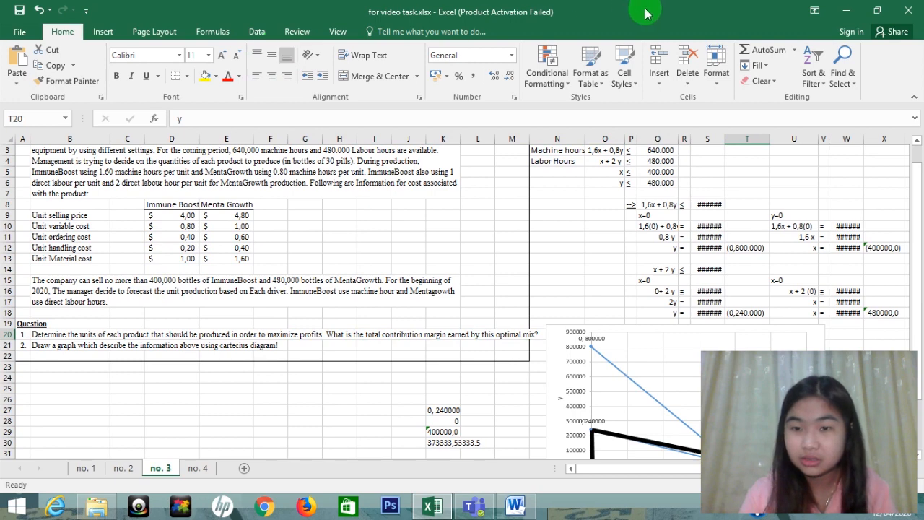
Step: Widen columns S and W to fit the numbers in the intercept calculations
{"action": "double_click", "coordinate": [725, 139]}
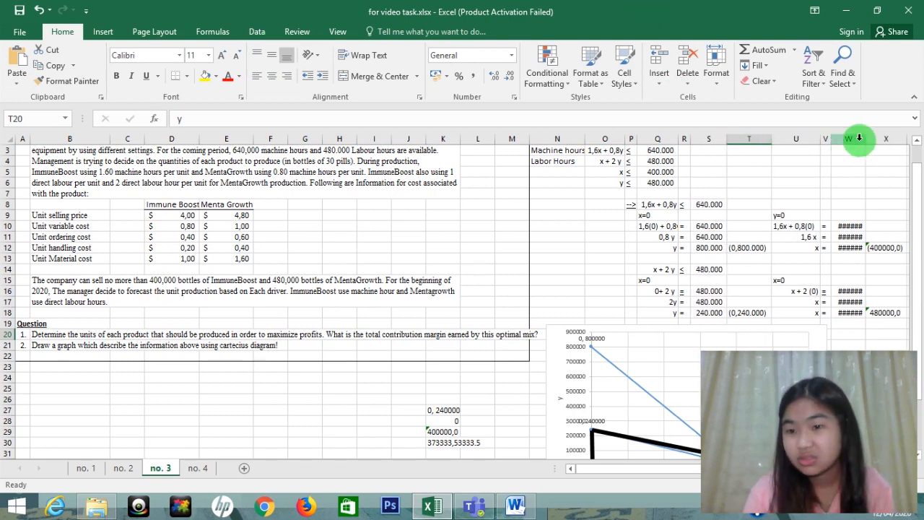
{"action": "double_click", "coordinate": [867, 138]}
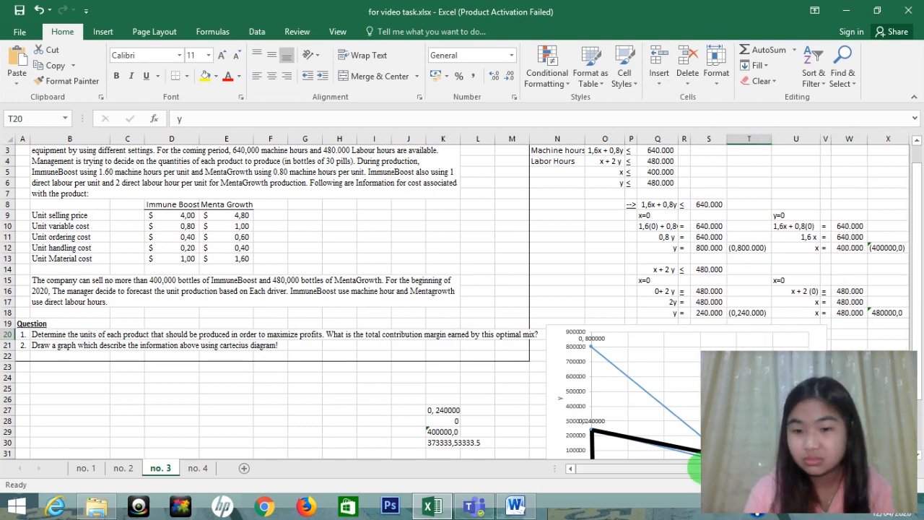
Step: Examine the area around the finished chart and its x and y data table, moving down to cell Z42
{"action": "left_click_drag", "start_coordinate": [703, 469], "coordinate": [774, 469]}
{"action": "left_click_drag", "start_coordinate": [793, 316], "coordinate": [894, 431]}
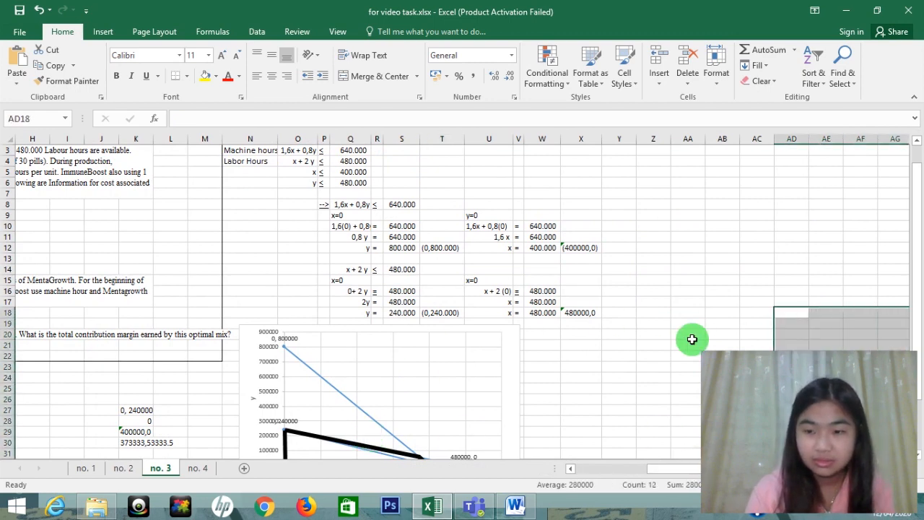
{"action": "left_click", "coordinate": [796, 335]}
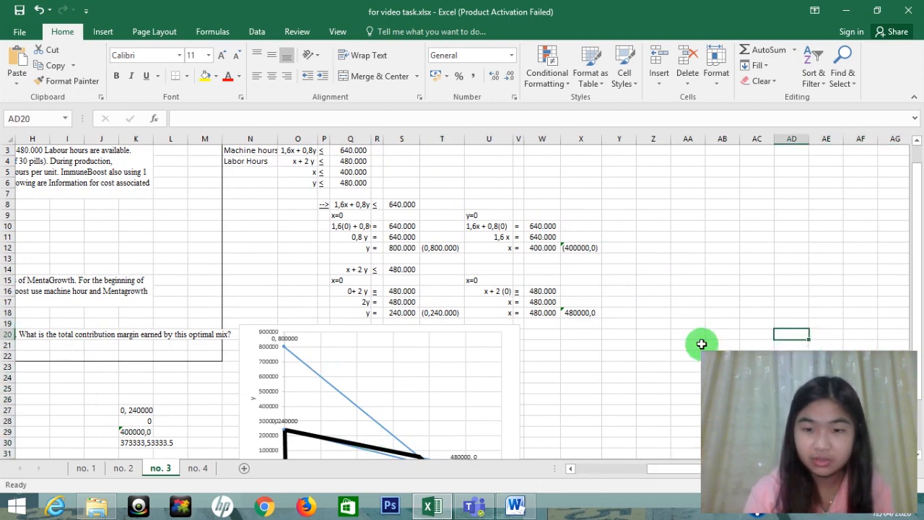
{"action": "key", "text": "Left"}
{"action": "key", "text": "Left"}
{"action": "key", "text": "Left"}
{"action": "key", "text": "Left"}
{"action": "key", "text": "Down"}
{"action": "key", "text": "Down"}
{"action": "key", "text": "Down"}
{"action": "key", "text": "Down"}
{"action": "key", "text": "Down"}
{"action": "key", "text": "Down"}
{"action": "key", "text": "Down"}
{"action": "key", "text": "Down"}
{"action": "key", "text": "Down"}
{"action": "key", "text": "Down"}
{"action": "key", "text": "Down"}
{"action": "key", "text": "Down"}
{"action": "key", "text": "Down"}
{"action": "key", "text": "Down"}
{"action": "key", "text": "Down"}
{"action": "key", "text": "Down"}
{"action": "key", "text": "Down"}
{"action": "key", "text": "Down"}
{"action": "key", "text": "Down"}
{"action": "key", "text": "Down"}
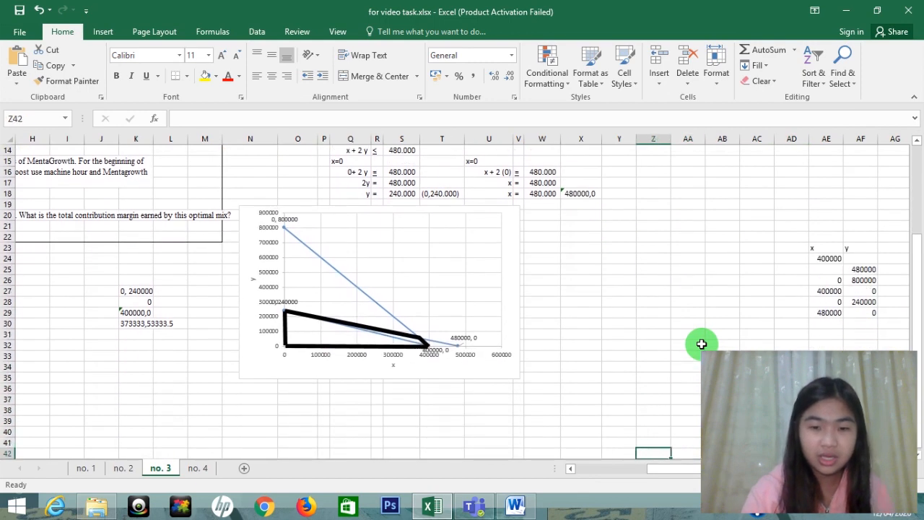
Step: Enter the heading "Contribution margin" in cell B26 below the questions
{"action": "key", "text": "Left"}
{"action": "key", "text": "Left"}
{"action": "key", "text": "Left"}
{"action": "key", "text": "Left"}
{"action": "key", "text": "Left"}
{"action": "key", "text": "Left"}
{"action": "key", "text": "Left"}
{"action": "key", "text": "Left"}
{"action": "key", "text": "Left"}
{"action": "key", "text": "Left"}
{"action": "key", "text": "Left"}
{"action": "key", "text": "Left"}
{"action": "key", "text": "Left"}
{"action": "key", "text": "Left"}
{"action": "key", "text": "Left"}
{"action": "key", "text": "Left"}
{"action": "key", "text": "Left"}
{"action": "key", "text": "Left"}
{"action": "key", "text": "Left"}
{"action": "key", "text": "Left"}
{"action": "key", "text": "Up"}
{"action": "key", "text": "Up"}
{"action": "key", "text": "Up"}
{"action": "key", "text": "Up"}
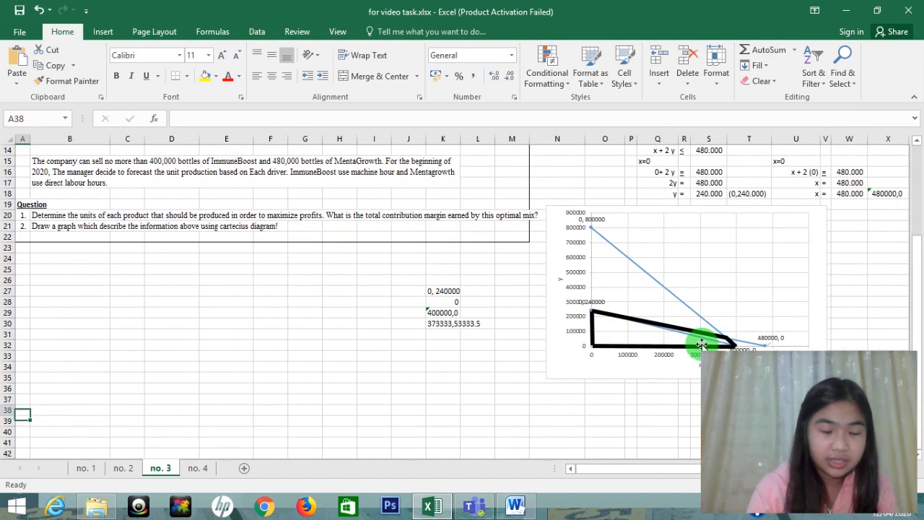
{"action": "key", "text": "Up"}
{"action": "key", "text": "Up"}
{"action": "key", "text": "Up"}
{"action": "key", "text": "Up"}
{"action": "key", "text": "Up"}
{"action": "key", "text": "Up"}
{"action": "key", "text": "Up"}
{"action": "key", "text": "Up"}
{"action": "key", "text": "Right"}
{"action": "key", "text": "Up"}
{"action": "key", "text": "Up"}
{"action": "key", "text": "Up"}
{"action": "key", "text": "Up"}
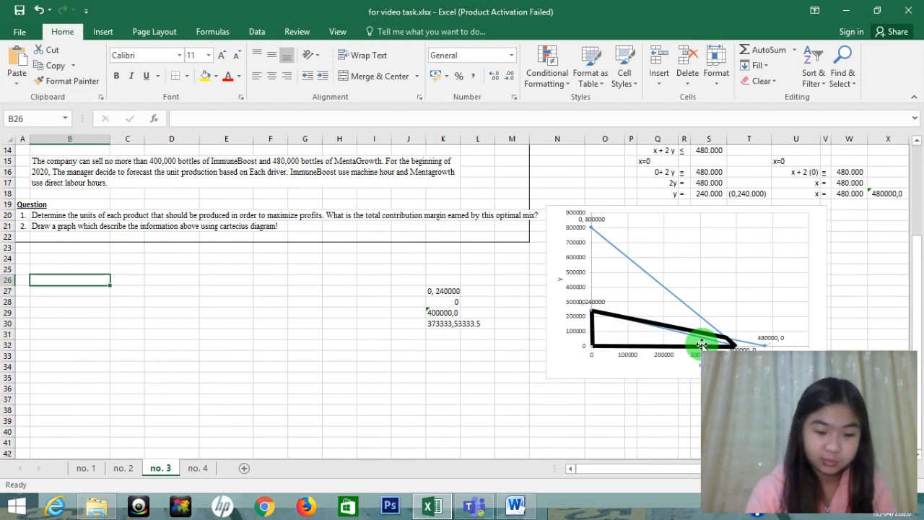
{"action": "type", "text": "Contributin"}
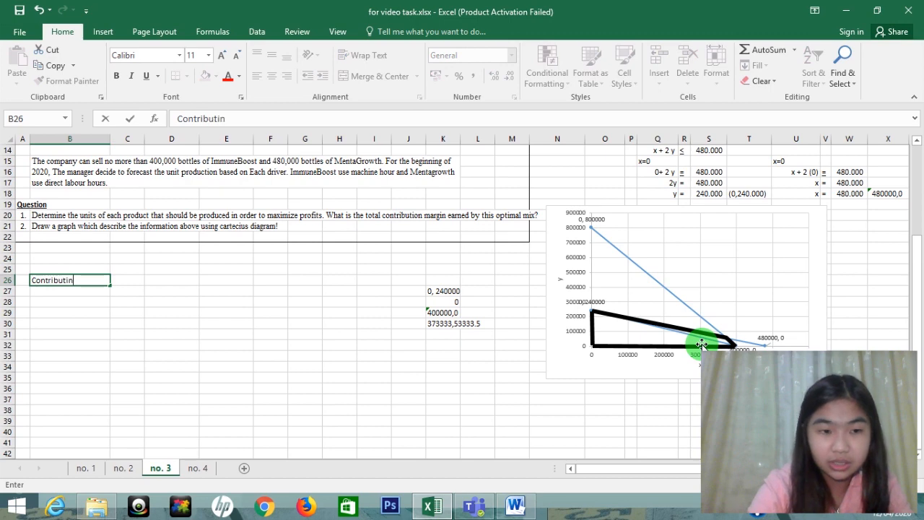
{"action": "key", "text": "BackSpace"}
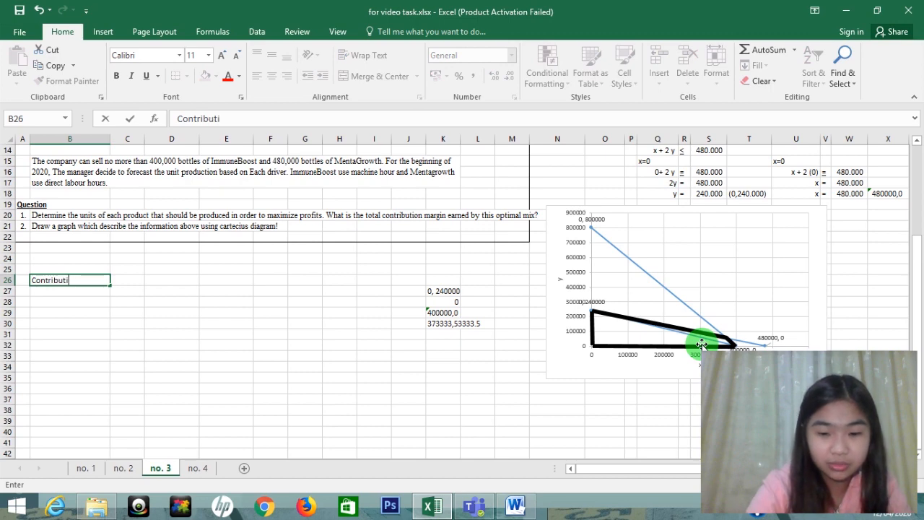
{"action": "type", "text": "on margin"}
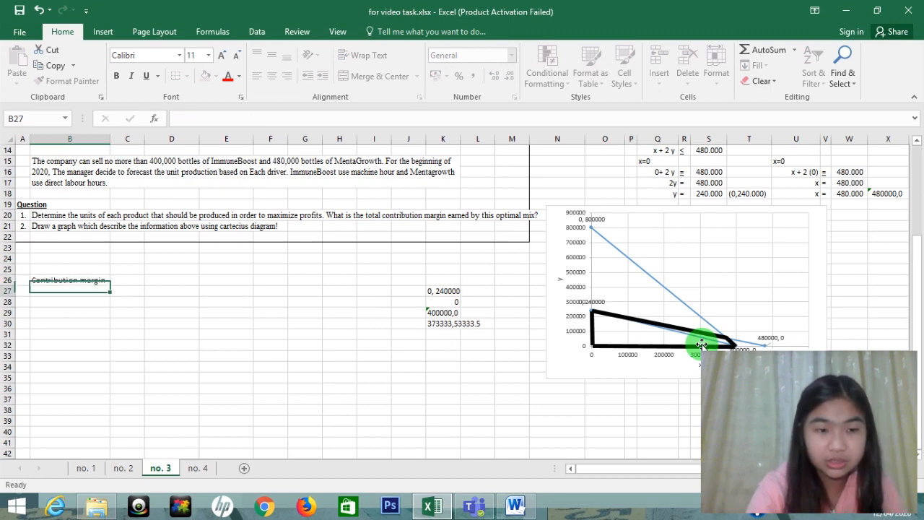
{"action": "key", "text": "Return"}
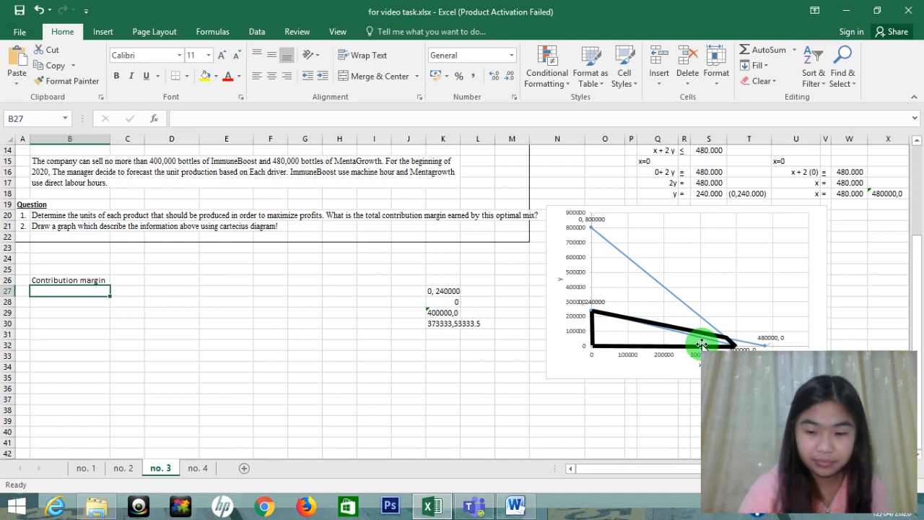
Step: Start the first product row under the heading with "-" in A27, "Immune Boost" in B27 and "=" in C27
{"action": "key", "text": "Left"}
{"action": "type", "text": "-"}
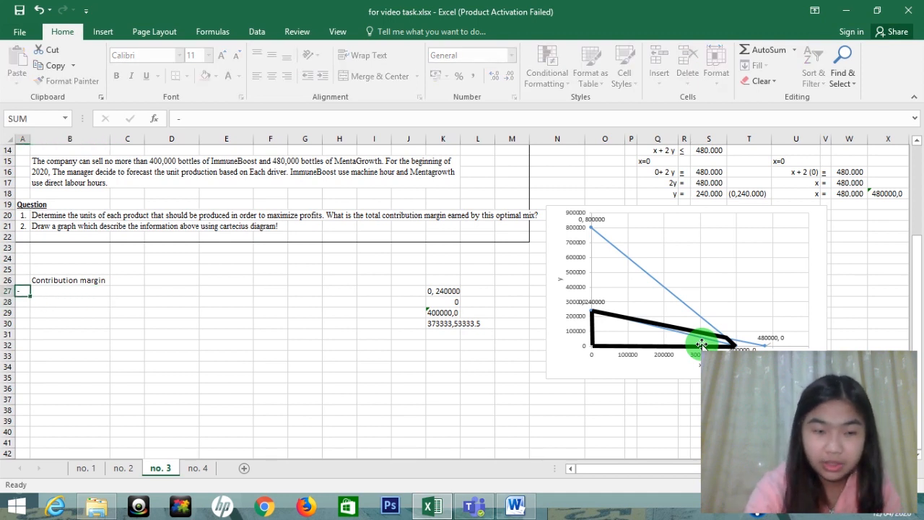
{"action": "key", "text": "Right"}
{"action": "type", "text": "Immu"}
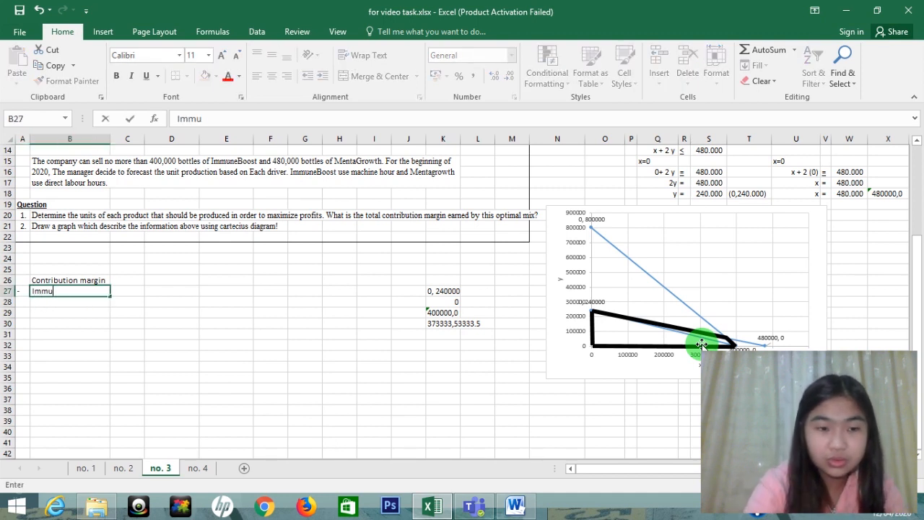
{"action": "type", "text": "ne Boost"}
{"action": "key", "text": "ctrl+Return"}
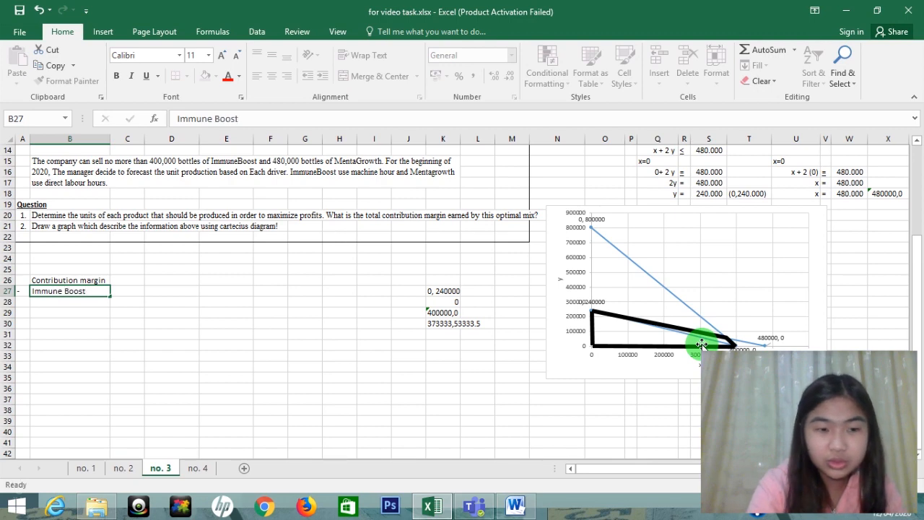
{"action": "key", "text": "Right"}
{"action": "type", "text": "="}
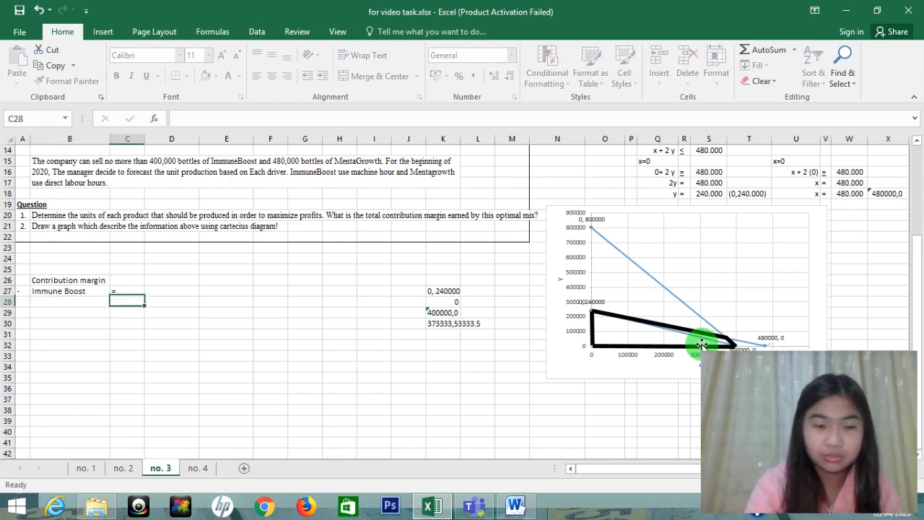
Step: Examine ImmuneBoost's unit selling price in D9 and its four unit costs in D10:D13
{"action": "key", "text": "Right"}
{"action": "key", "text": "Up"}
{"action": "key", "text": "Up"}
{"action": "key", "text": "Up"}
{"action": "key", "text": "Up"}
{"action": "key", "text": "Up"}
{"action": "key", "text": "Up"}
{"action": "key", "text": "Up"}
{"action": "key", "text": "Up"}
{"action": "key", "text": "Up"}
{"action": "key", "text": "Up"}
{"action": "key", "text": "Up"}
{"action": "key", "text": "Up"}
{"action": "key", "text": "Up"}
{"action": "key", "text": "Up"}
{"action": "key", "text": "Up"}
{"action": "key", "text": "Up"}
{"action": "key", "text": "Up"}
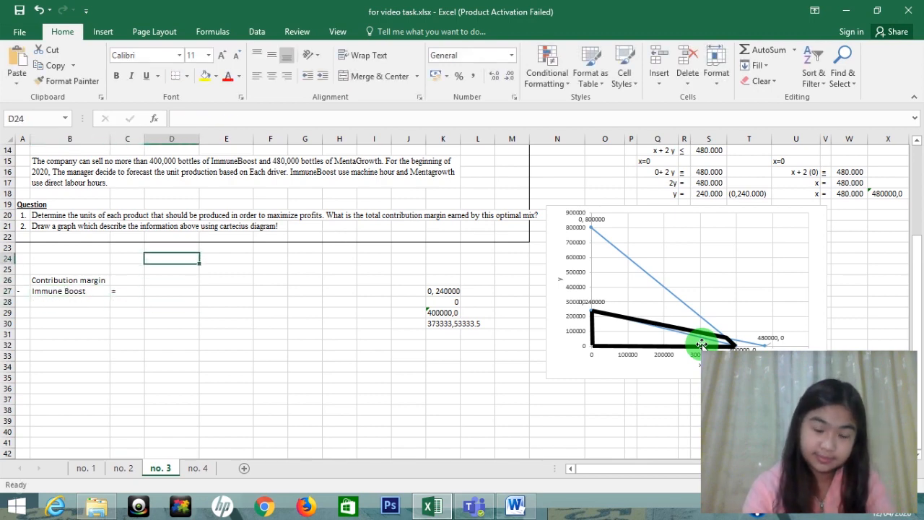
{"action": "key", "text": "Up"}
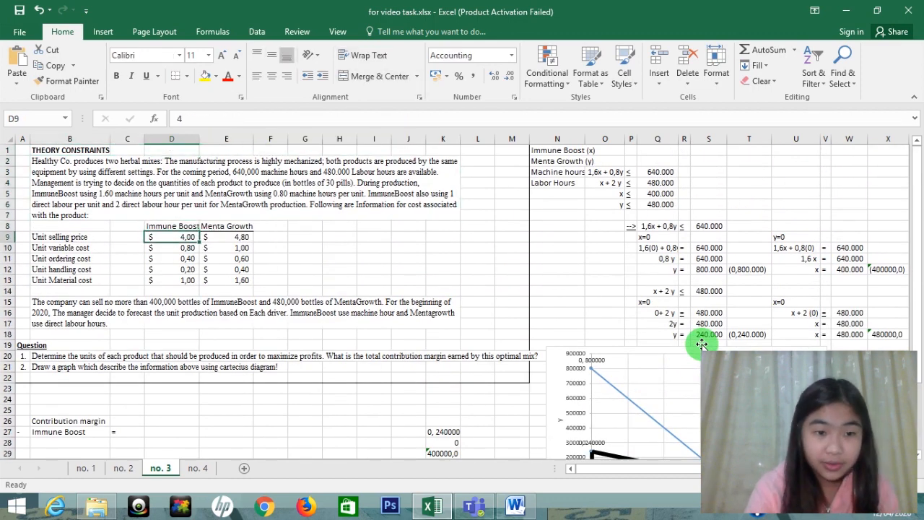
{"action": "key", "text": "shift+Down"}
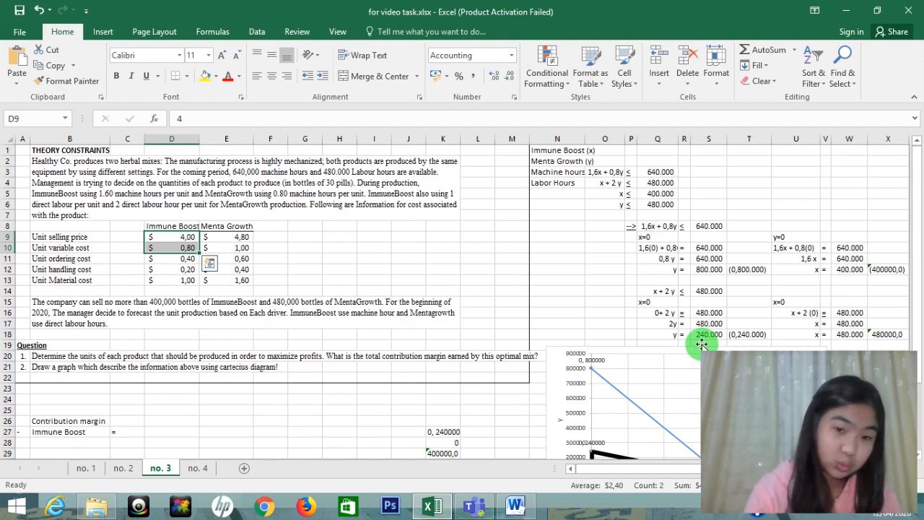
{"action": "key", "text": "Down"}
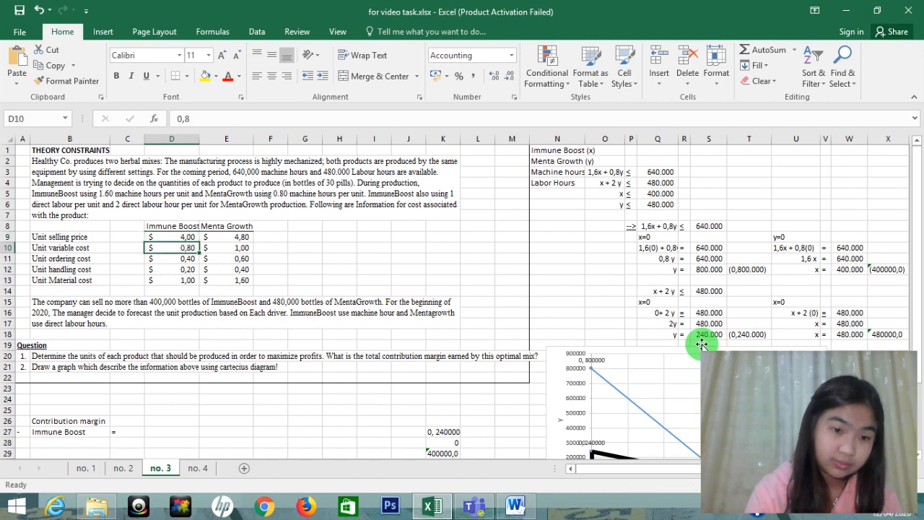
{"action": "key", "text": "shift+Down"}
{"action": "key", "text": "shift+Down"}
{"action": "key", "text": "shift+Down"}
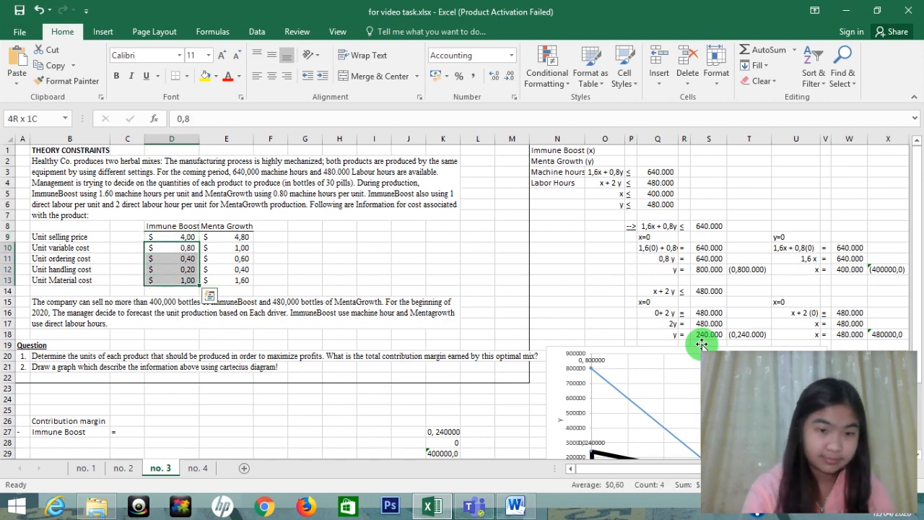
{"action": "key", "text": "shift+Down"}
{"action": "key", "text": "Down"}
{"action": "key", "text": "Down"}
{"action": "key", "text": "Down"}
{"action": "key", "text": "Down"}
{"action": "key", "text": "Down"}
{"action": "key", "text": "Down"}
{"action": "key", "text": "Down"}
{"action": "key", "text": "Down"}
{"action": "key", "text": "Down"}
{"action": "key", "text": "Down"}
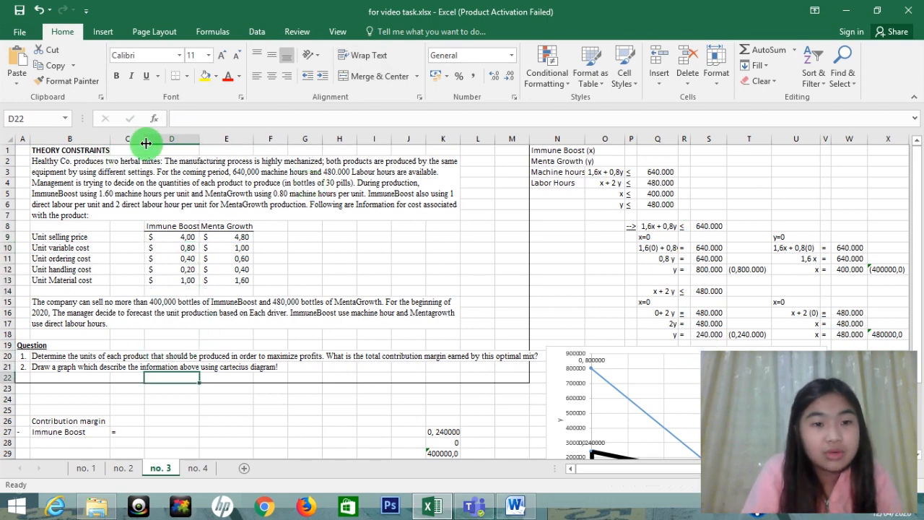
Step: Narrow column C and write out ImmuneBoost's margin calculation as 4-(0,8+0,4+0,2+1) in D27
{"action": "left_click_drag", "start_coordinate": [143, 141], "coordinate": [121, 144]}
{"action": "double_click", "coordinate": [143, 431]}
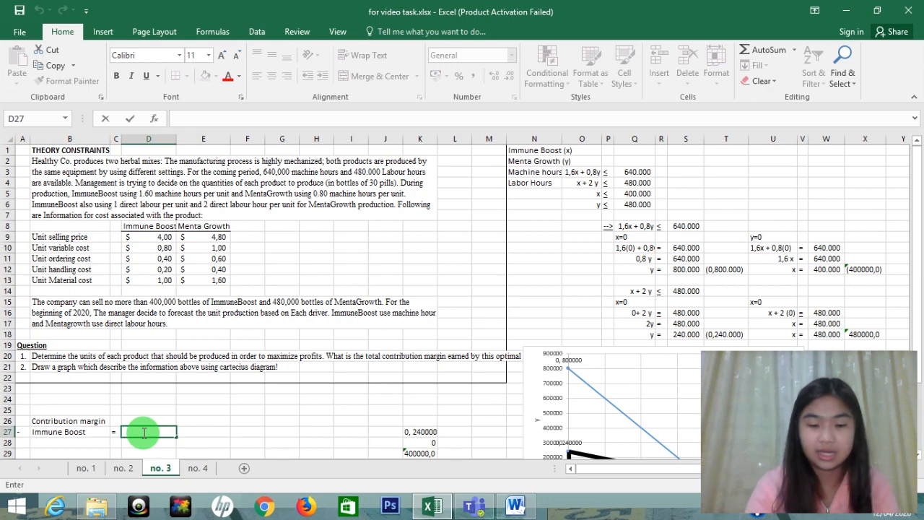
{"action": "type", "text": "4"}
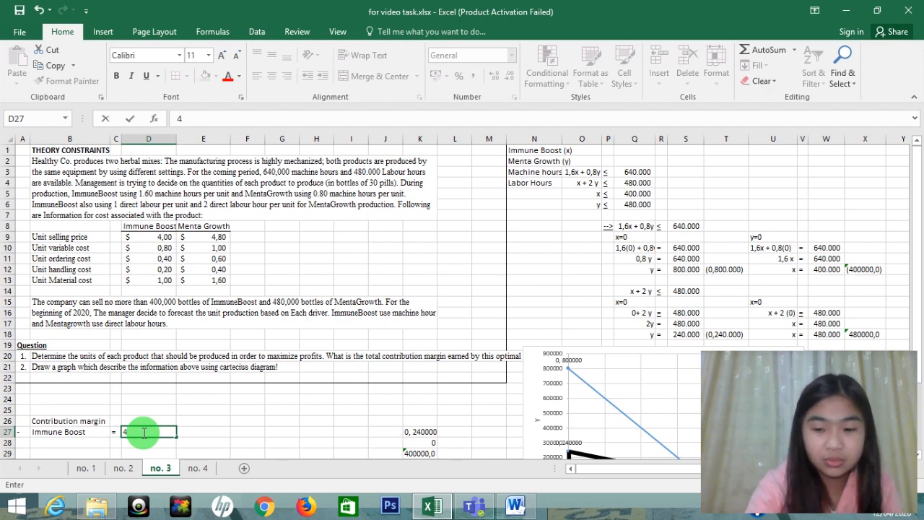
{"action": "type", "text": "-("}
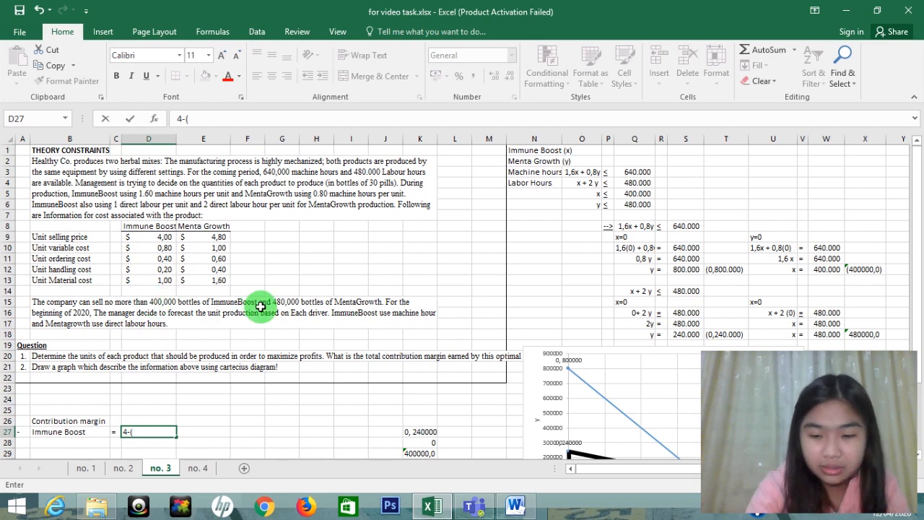
{"action": "type", "text": "0,8"}
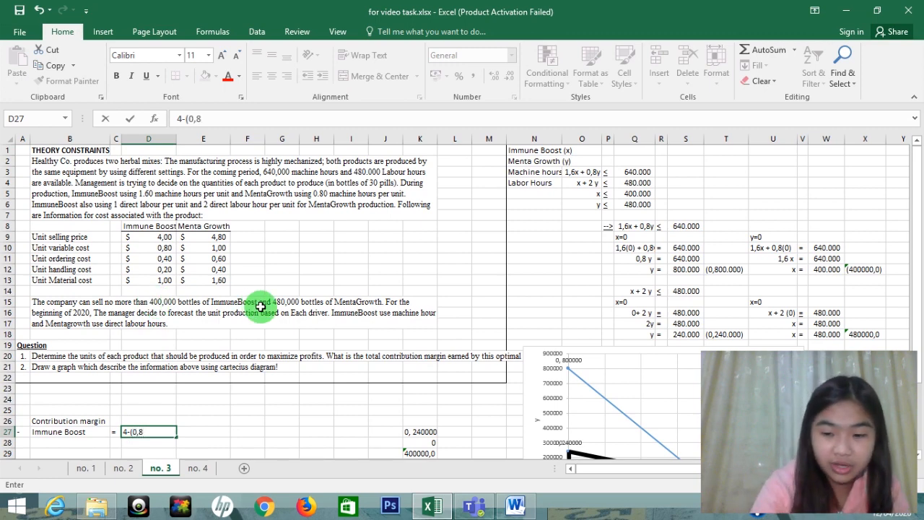
{"action": "type", "text": "+"}
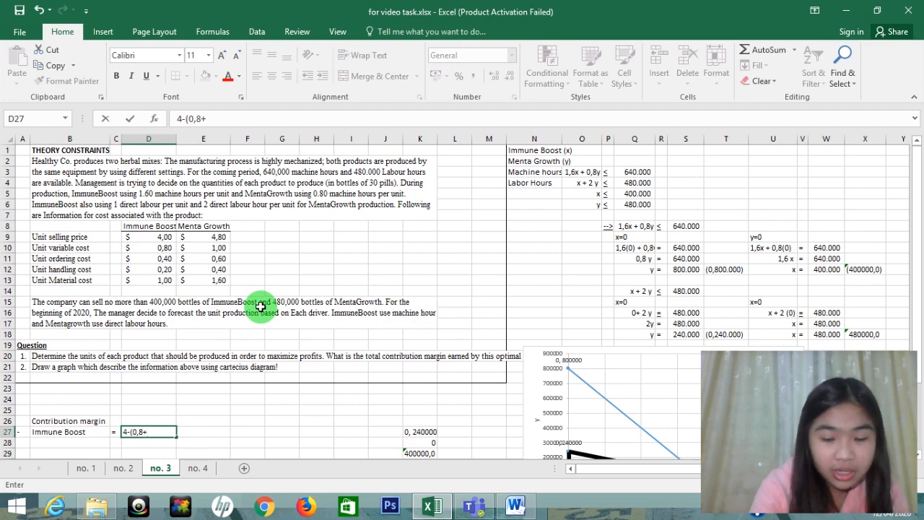
{"action": "type", "text": "0,4+"}
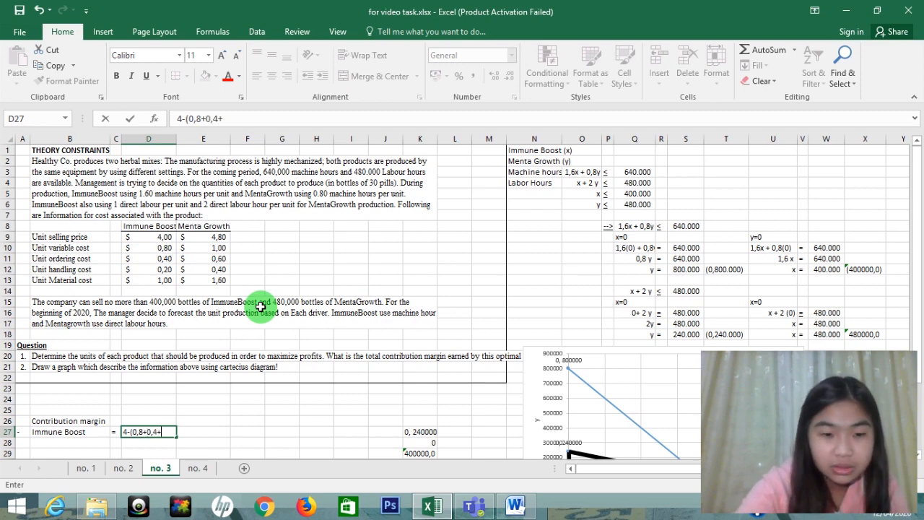
{"action": "type", "text": "0"}
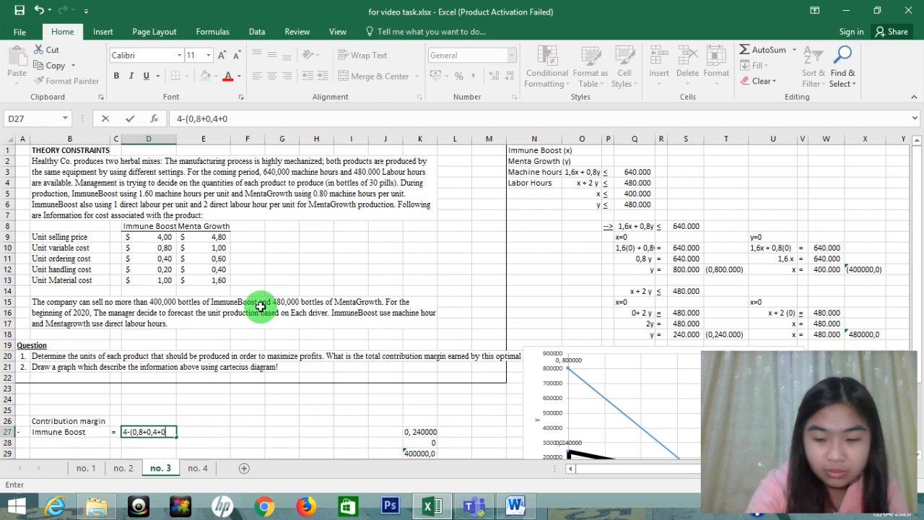
{"action": "type", "text": ",2+"}
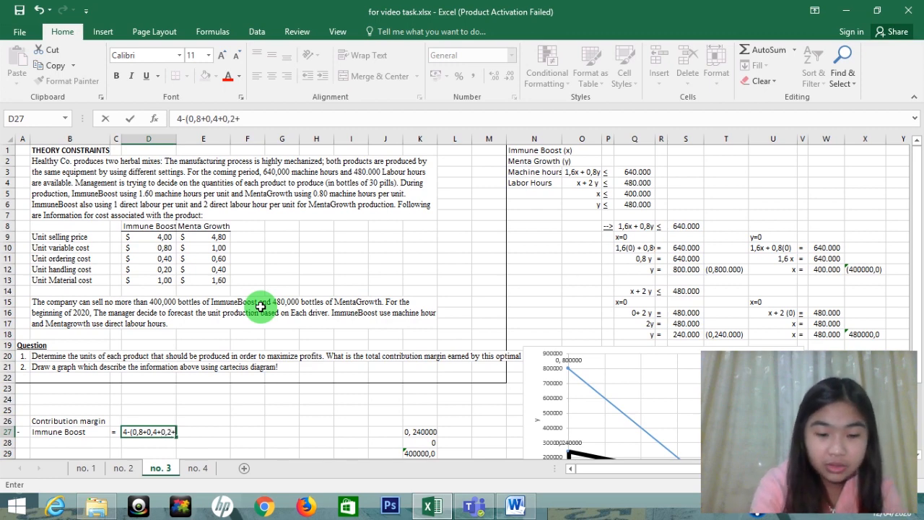
{"action": "type", "text": "1)"}
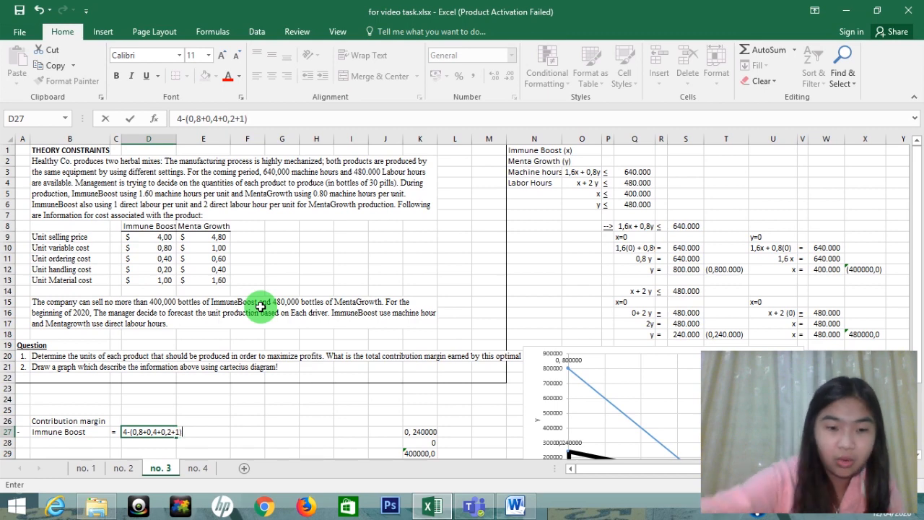
{"action": "key", "text": "Return"}
Step: Confirm ImmuneBoost's written calculation and enter "=" in C28 on the row beneath it
{"action": "key", "text": "Left"}
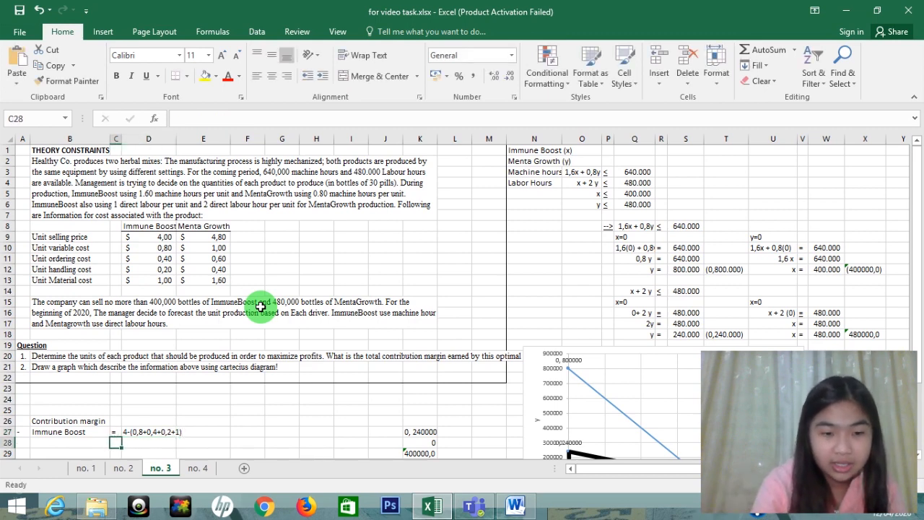
{"action": "type", "text": "="}
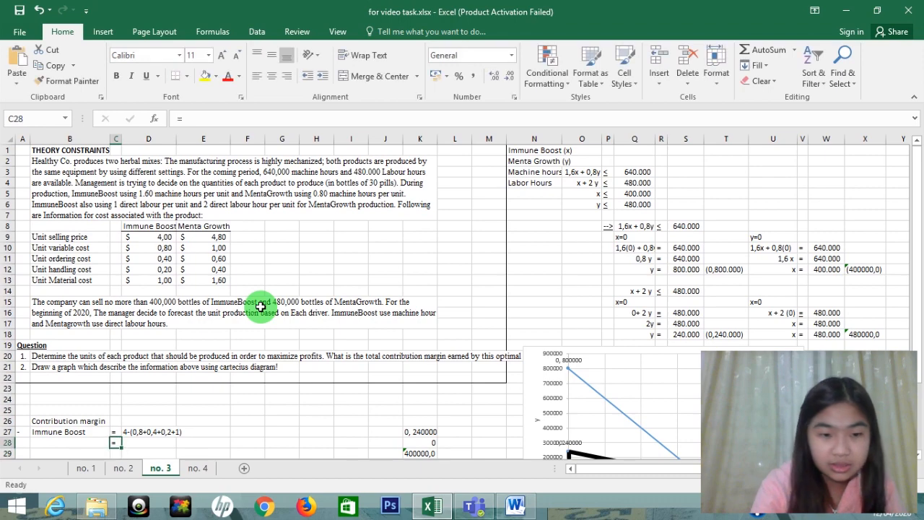
{"action": "key", "text": "Tab"}
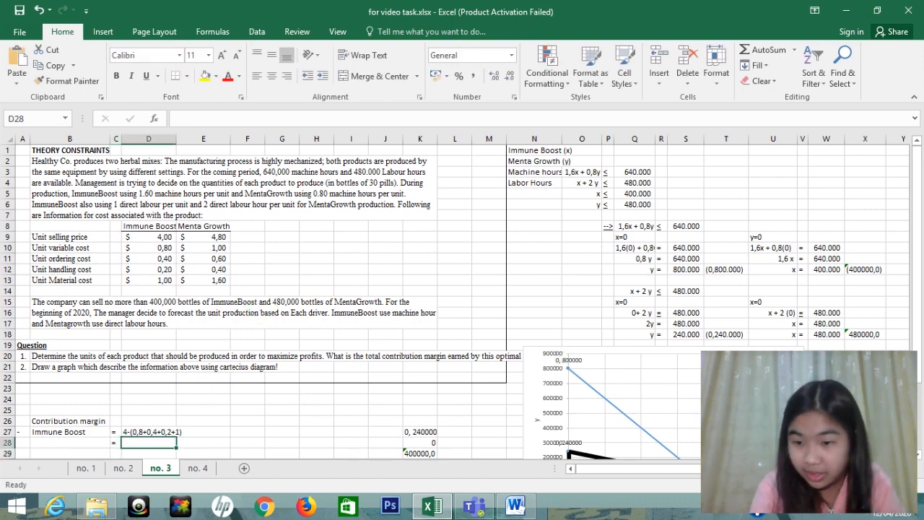
Step: Compute ImmuneBoost's unit contribution margin in D28 with =D9-(SUM(D10:D13))
{"action": "left_click", "coordinate": [881, 485]}
{"action": "left_click", "coordinate": [881, 485]}
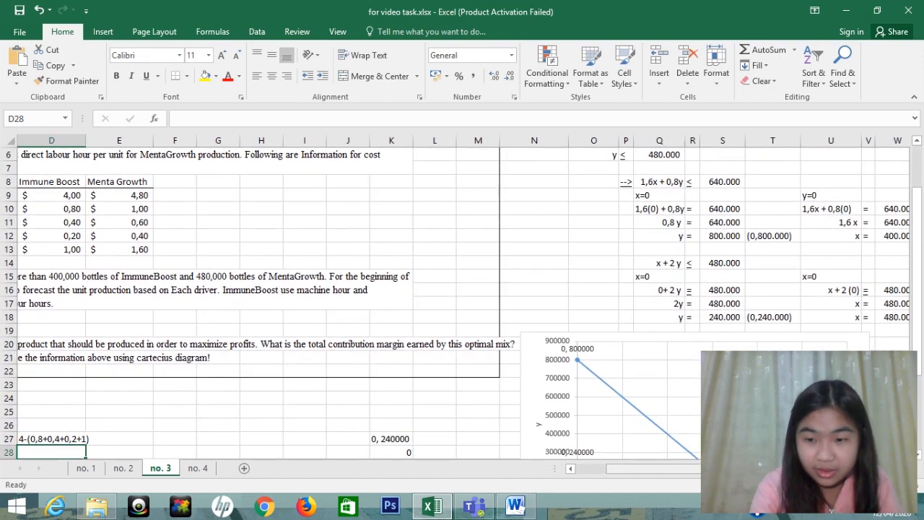
{"action": "left_click_drag", "start_coordinate": [718, 469], "coordinate": [627, 470]}
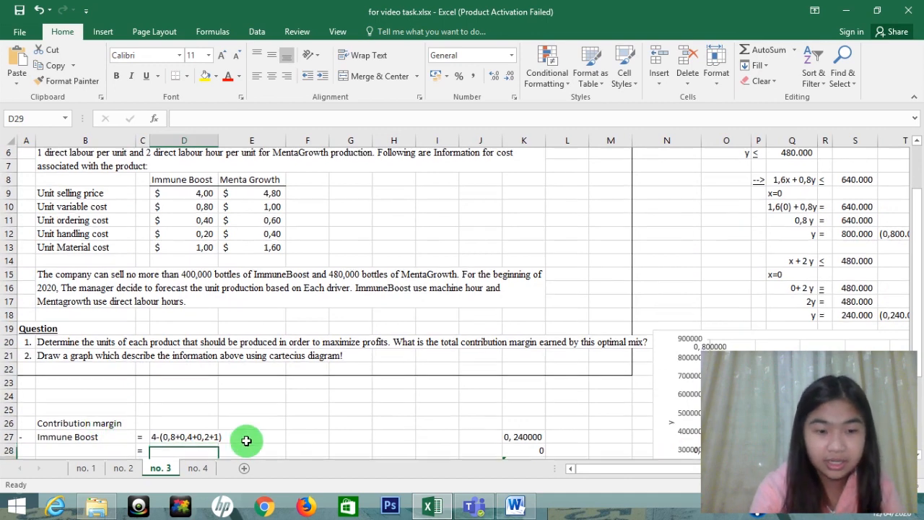
{"action": "scroll", "coordinate": [246, 440], "scroll_direction": "down", "scroll_amount": 1}
{"action": "type", "text": "="}
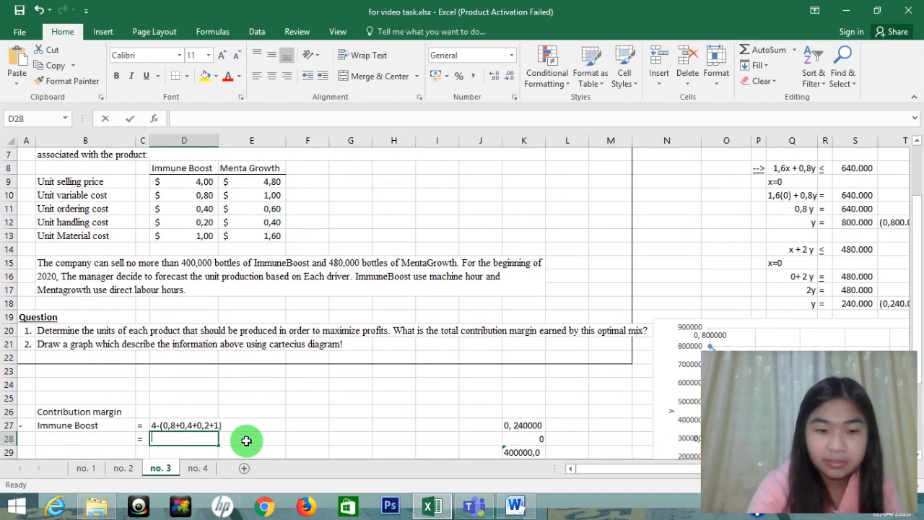
{"action": "key", "text": "Up"}
{"action": "key", "text": "Up"}
{"action": "key", "text": "Up"}
{"action": "key", "text": "Up"}
{"action": "key", "text": "Up"}
{"action": "key", "text": "Up"}
{"action": "key", "text": "Up"}
{"action": "key", "text": "Up"}
{"action": "key", "text": "Up"}
{"action": "key", "text": "Up"}
{"action": "key", "text": "Up"}
{"action": "key", "text": "Up"}
{"action": "key", "text": "Up"}
{"action": "key", "text": "Up"}
{"action": "key", "text": "Up"}
{"action": "key", "text": "Up"}
{"action": "key", "text": "Up"}
{"action": "key", "text": "Up"}
{"action": "key", "text": "Up"}
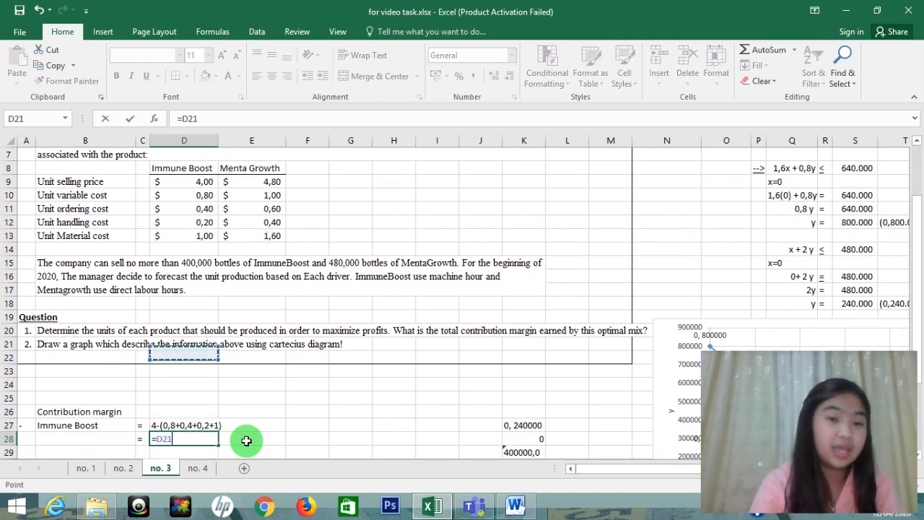
{"action": "type", "text": "-"}
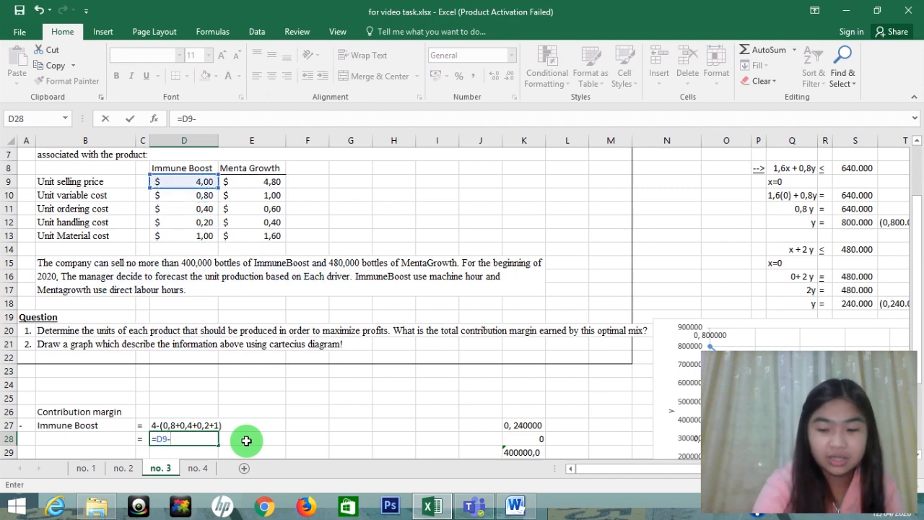
{"action": "type", "text": "(sum("}
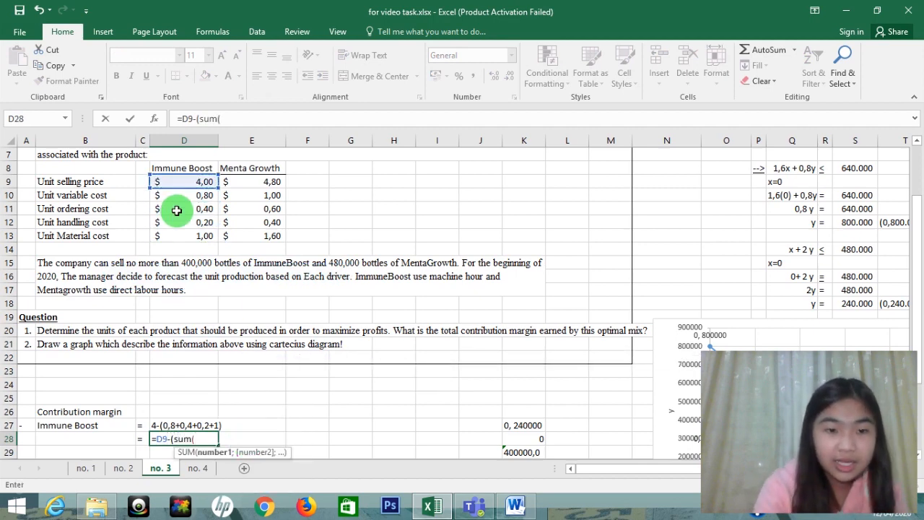
{"action": "left_click_drag", "start_coordinate": [184, 193], "coordinate": [186, 232]}
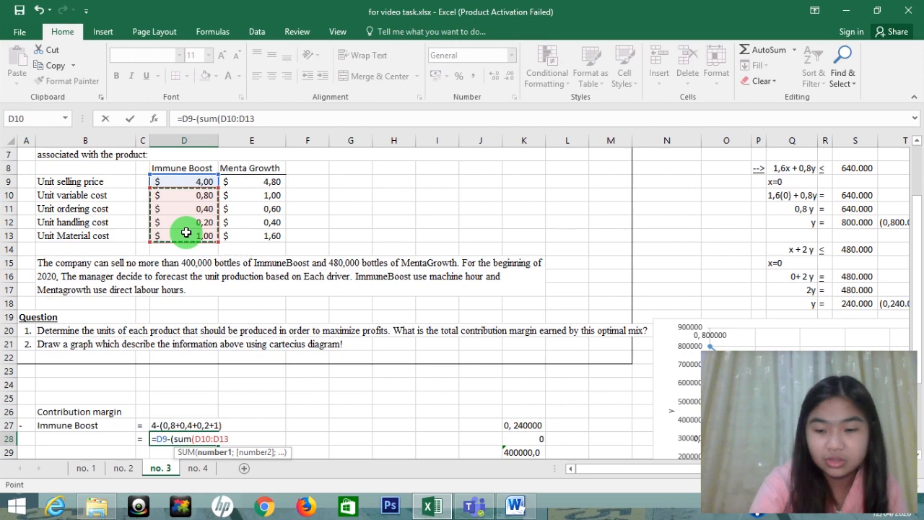
{"action": "type", "text": "))"}
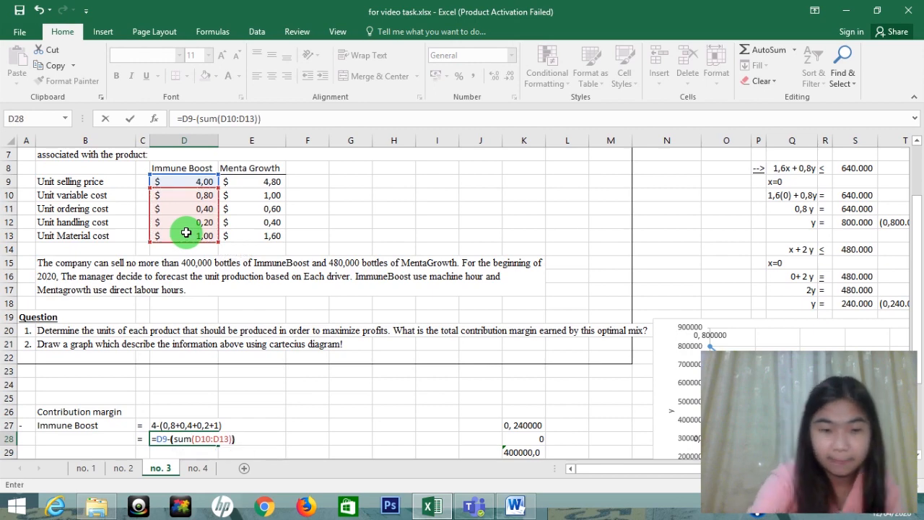
{"action": "key", "text": "Return"}
{"action": "key", "text": "Up"}
{"action": "key", "text": "Down"}
{"action": "key", "text": "Down"}
{"action": "key", "text": "Down"}
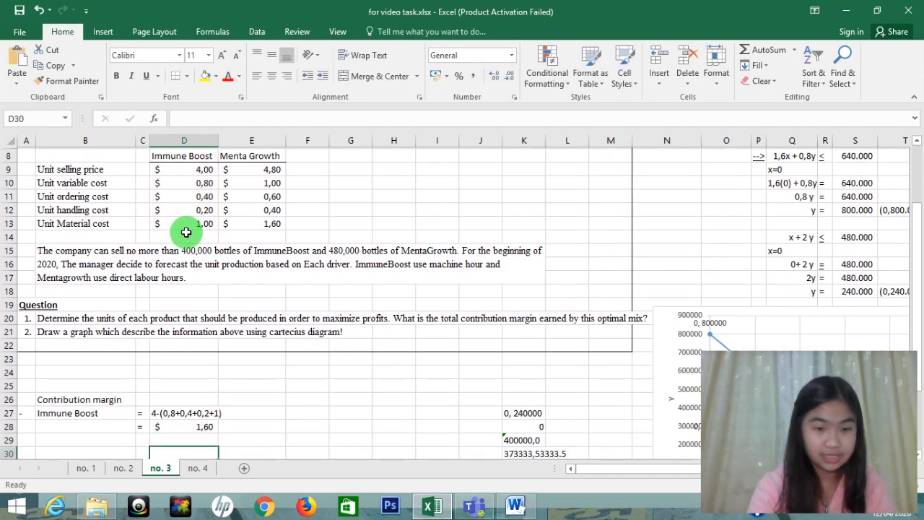
{"action": "key", "text": "Up"}
{"action": "key", "text": "Up"}
{"action": "key", "text": "Up"}
{"action": "key", "text": "Right"}
{"action": "type", "text": "unit"}
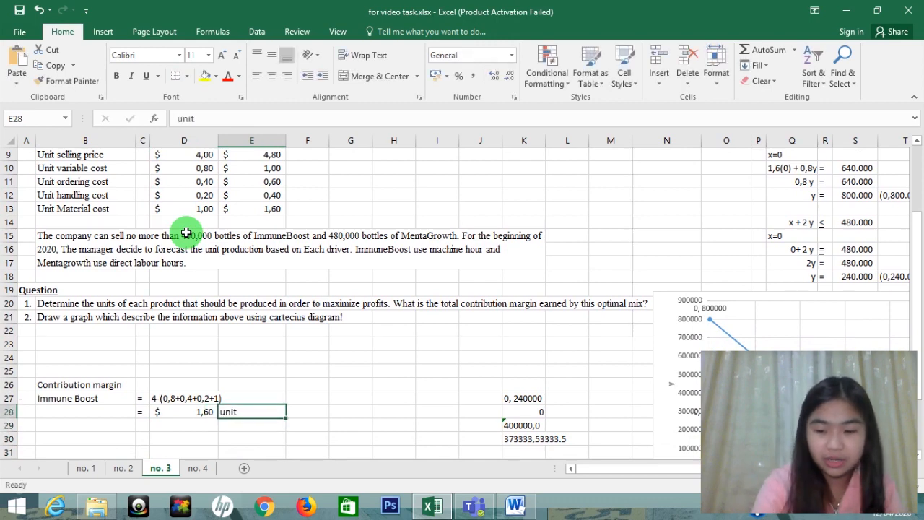
{"action": "key", "text": "alt"}
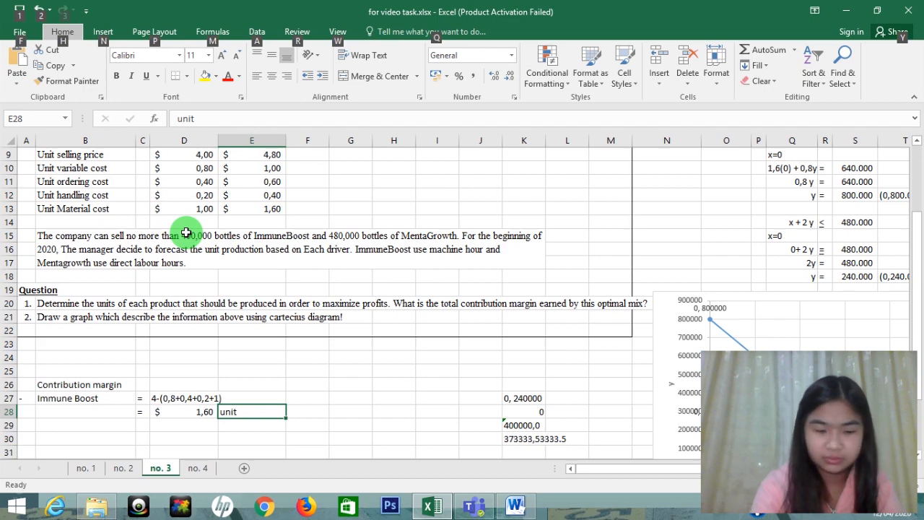
{"action": "key", "text": "Escape"}
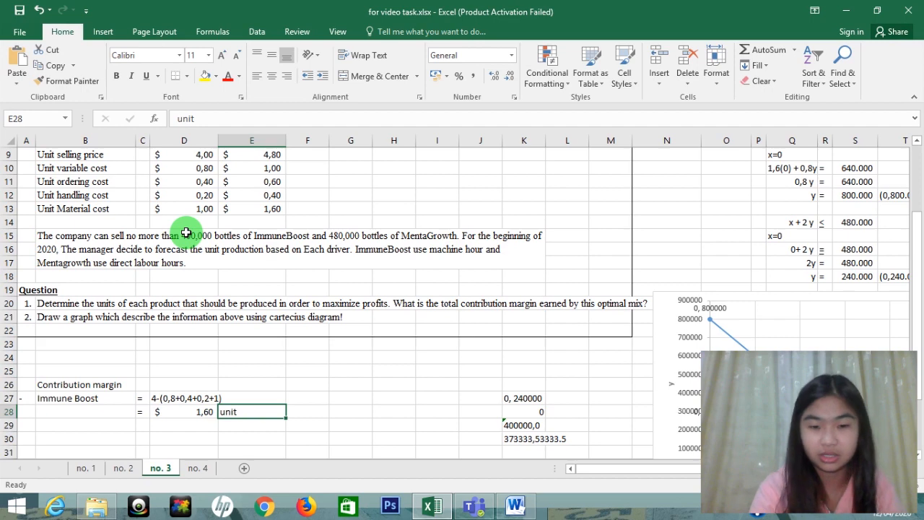
{"action": "key", "text": "Delete"}
Step: Start the second product row with "MentaGrowth" in B30 and "=" in C30
{"action": "key", "text": "Left"}
{"action": "key", "text": "Down"}
{"action": "key", "text": "Left"}
{"action": "key", "text": "Left"}
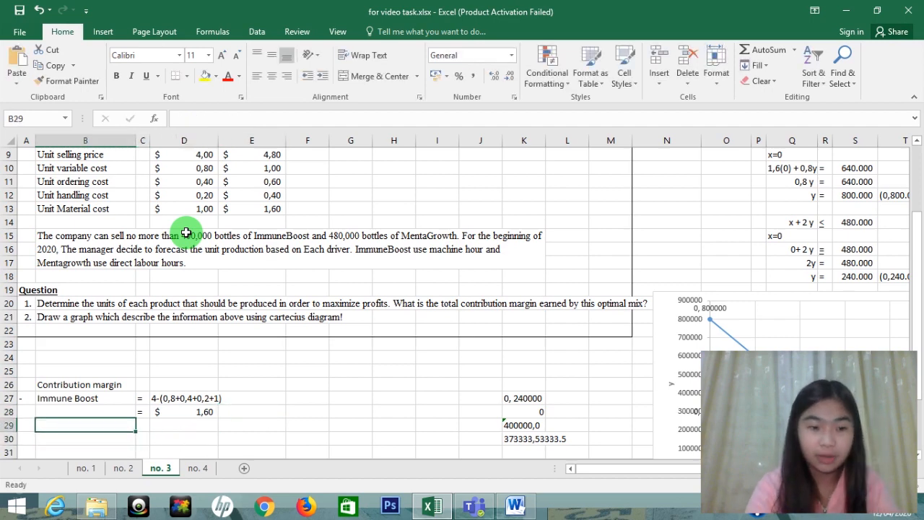
{"action": "key", "text": "Up"}
{"action": "key", "text": "Up"}
{"action": "key", "text": "Down"}
{"action": "key", "text": "Down"}
{"action": "key", "text": "Down"}
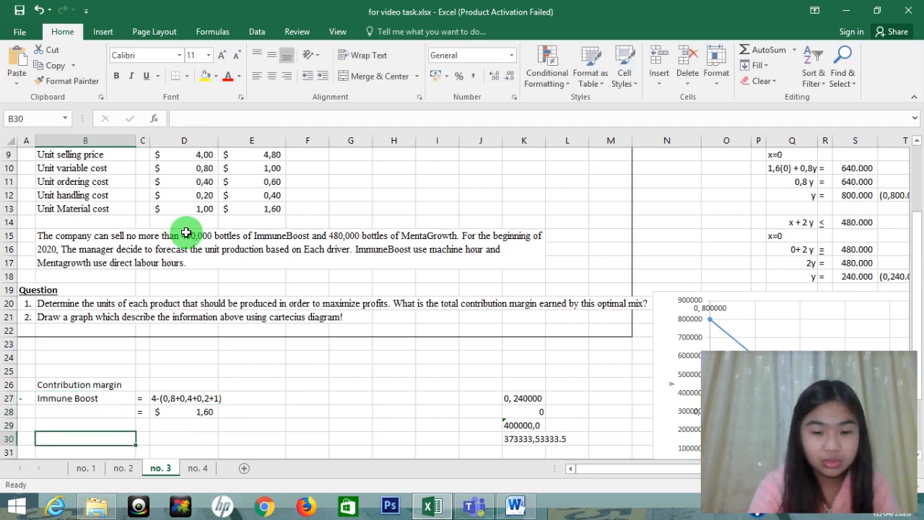
{"action": "type", "text": "MentaG"}
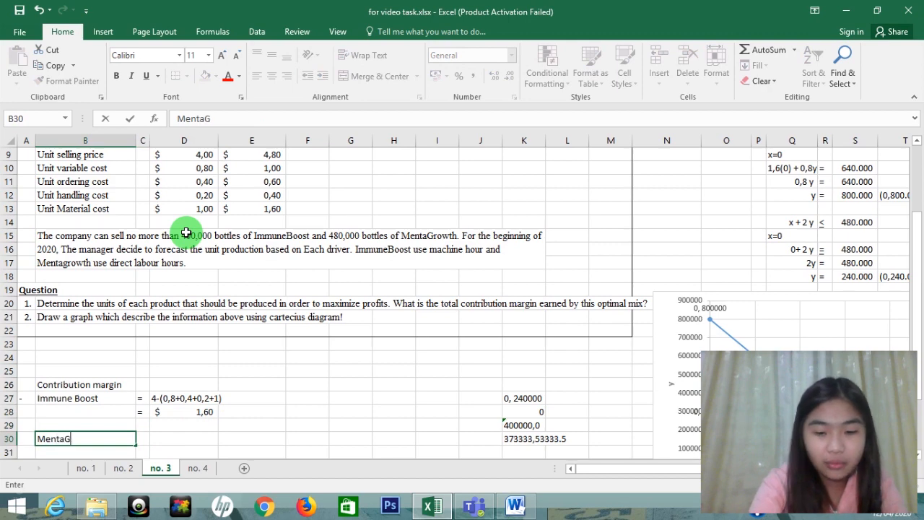
{"action": "type", "text": "rowth"}
{"action": "key", "text": "Tab"}
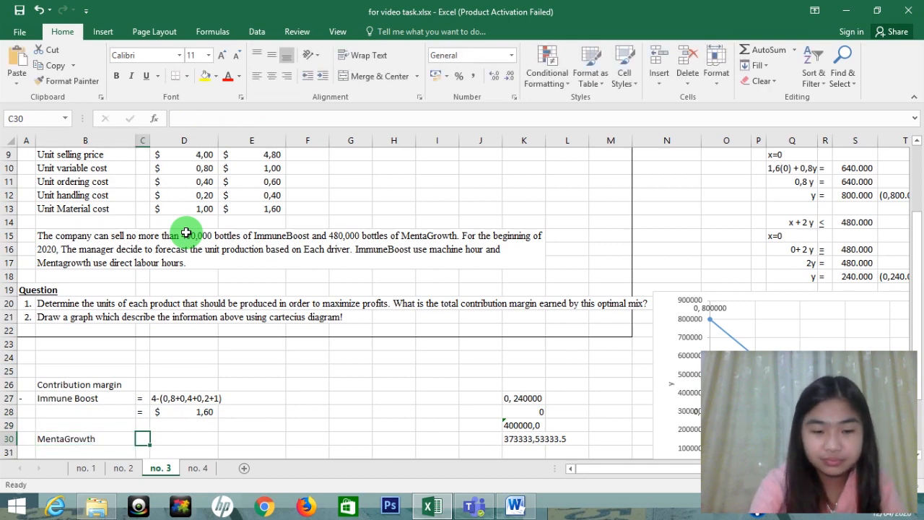
{"action": "type", "text": "="}
{"action": "key", "text": "Return"}
{"action": "key", "text": "Right"}
{"action": "key", "text": "Left"}
{"action": "key", "text": "Up"}
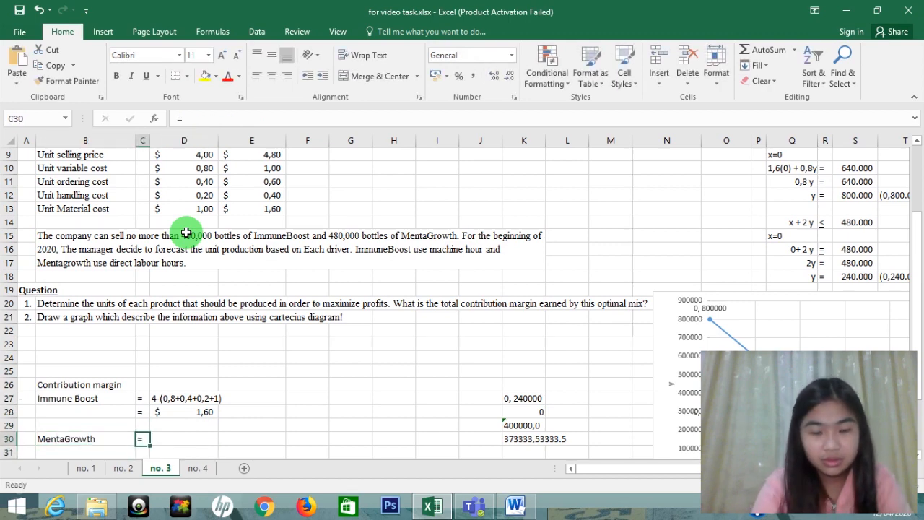
Step: Examine MentaGrowth's unit selling price in E9 and its four unit costs in E10:E13
{"action": "key", "text": "Right"}
{"action": "key", "text": "Up"}
{"action": "key", "text": "Up"}
{"action": "key", "text": "Up"}
{"action": "key", "text": "Up"}
{"action": "key", "text": "Up"}
{"action": "key", "text": "Up"}
{"action": "key", "text": "Up"}
{"action": "key", "text": "Up"}
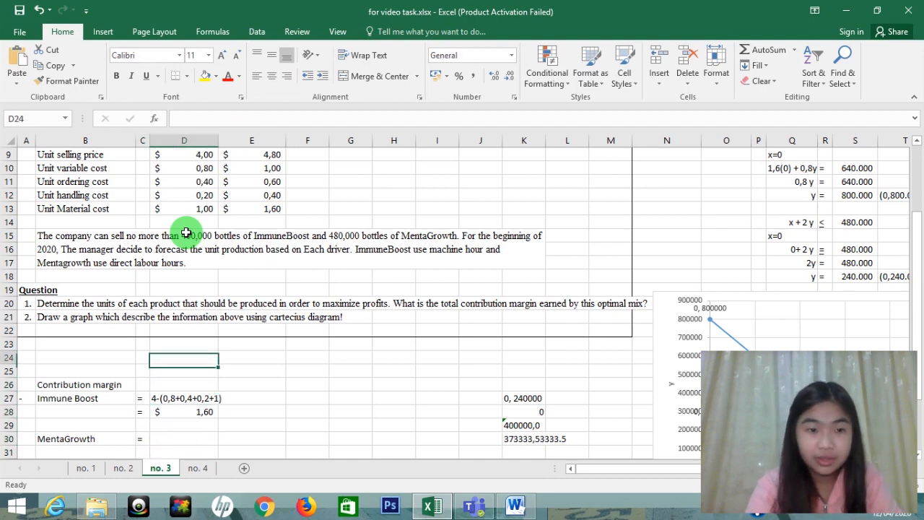
{"action": "key", "text": "Up"}
{"action": "key", "text": "Up"}
{"action": "key", "text": "Up"}
{"action": "key", "text": "Up"}
{"action": "key", "text": "Up"}
{"action": "key", "text": "Up"}
{"action": "key", "text": "Up"}
{"action": "key", "text": "Up"}
{"action": "key", "text": "Up"}
{"action": "key", "text": "Up"}
{"action": "key", "text": "Up"}
{"action": "key", "text": "Up"}
{"action": "key", "text": "Up"}
{"action": "key", "text": "Right"}
{"action": "key", "text": "Down"}
{"action": "key", "text": "Down"}
{"action": "key", "text": "Down"}
{"action": "key", "text": "Down"}
{"action": "key", "text": "Down"}
{"action": "key", "text": "Down"}
{"action": "key", "text": "Down"}
{"action": "key", "text": "Down"}
{"action": "key", "text": "Down"}
{"action": "key", "text": "Down"}
{"action": "key", "text": "Down"}
{"action": "key", "text": "Down"}
{"action": "key", "text": "Down"}
{"action": "key", "text": "Down"}
{"action": "key", "text": "Down"}
{"action": "key", "text": "Down"}
{"action": "key", "text": "Down"}
{"action": "key", "text": "Down"}
{"action": "key", "text": "Down"}
{"action": "key", "text": "Down"}
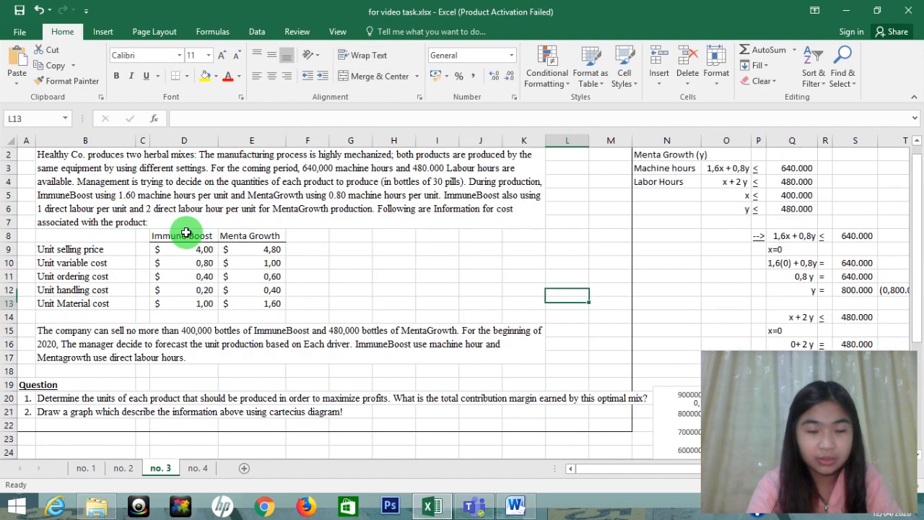
{"action": "key", "text": "Down"}
{"action": "key", "text": "Left"}
{"action": "key", "text": "Left"}
{"action": "key", "text": "Left"}
{"action": "key", "text": "Left"}
{"action": "key", "text": "Left"}
{"action": "key", "text": "Left"}
{"action": "key", "text": "Left"}
{"action": "key", "text": "Left"}
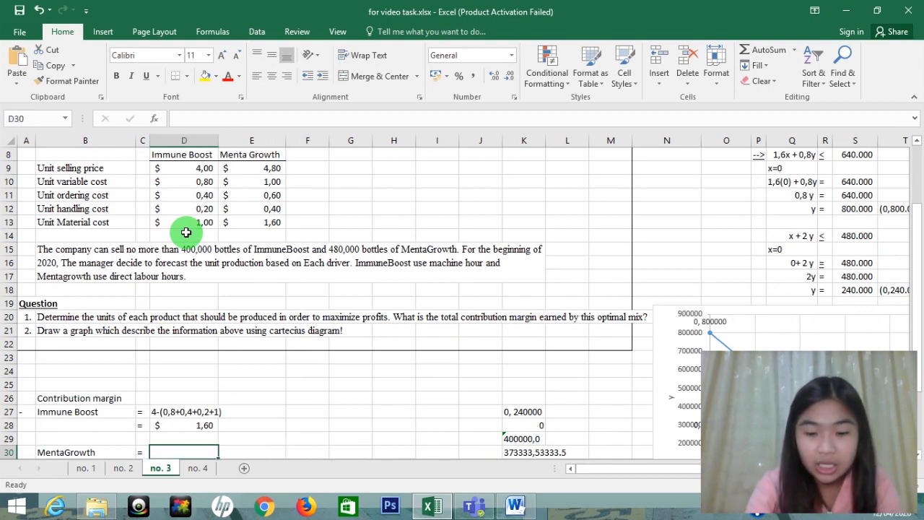
Step: Write out MentaGrowth's margin calculation as 4,8 - (1+0,6+0,4+1,6) in D30
{"action": "type", "text": "4,8 -"}
{"action": "key", "text": "Return"}
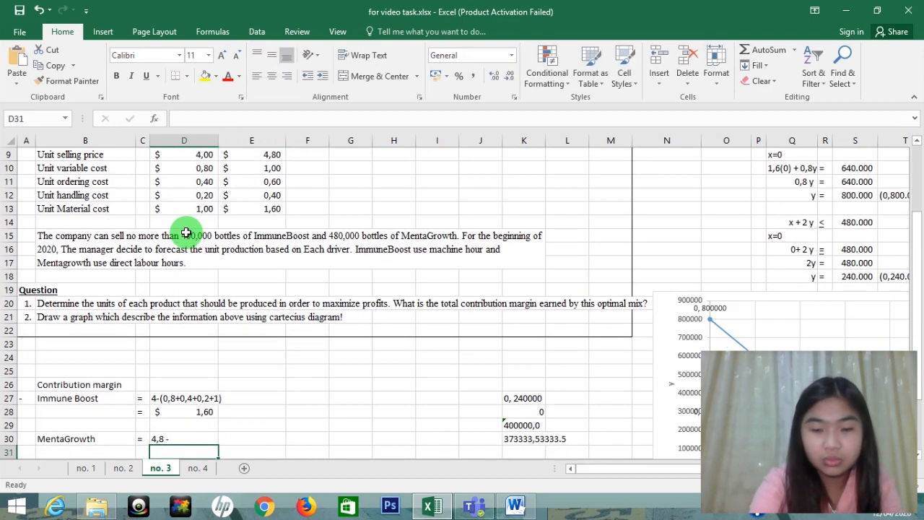
{"action": "key", "text": "Up"}
{"action": "key", "text": "F2"}
{"action": "type", "text": "("}
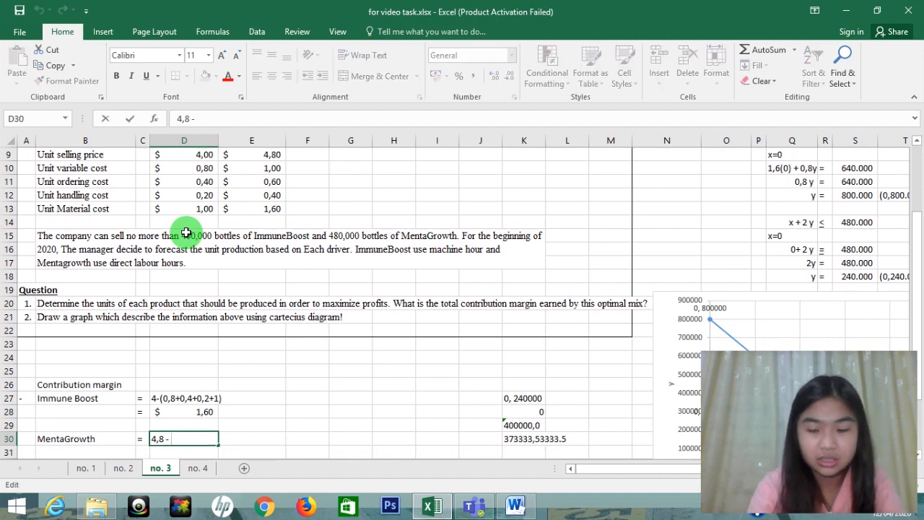
{"action": "type", "text": "1"}
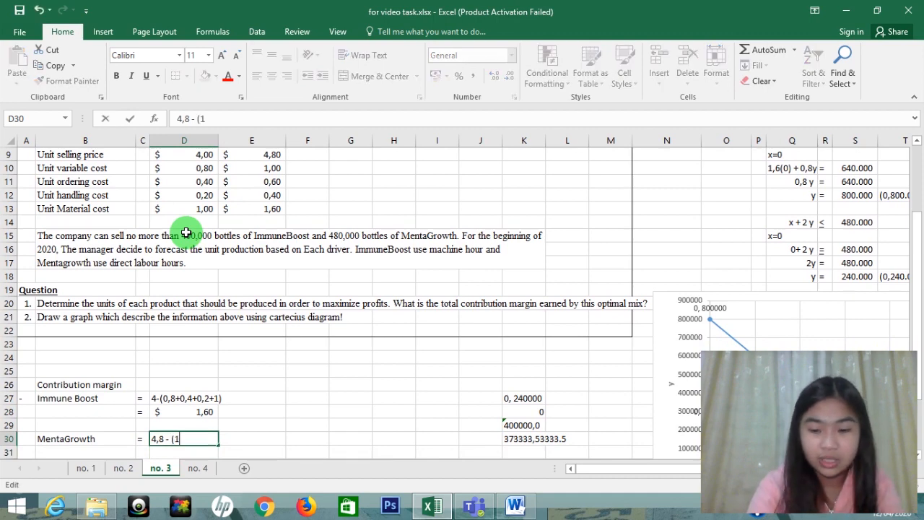
{"action": "type", "text": "+"}
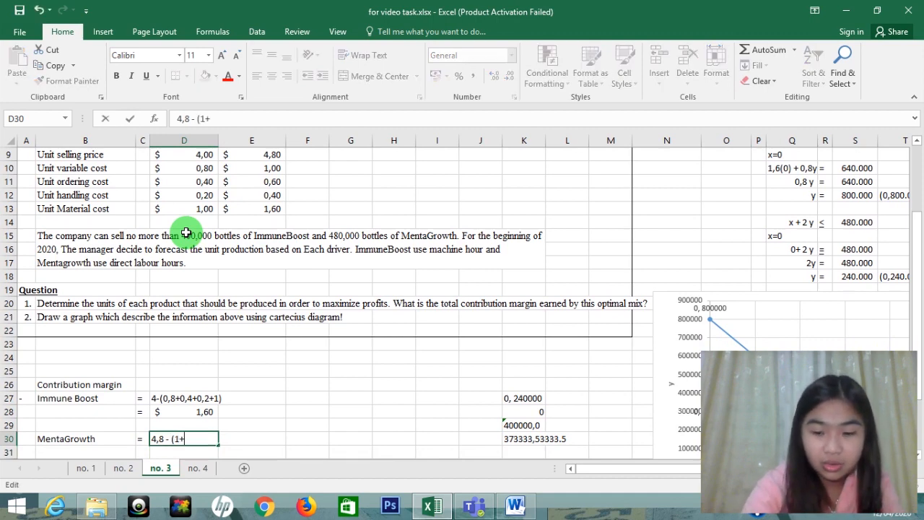
{"action": "type", "text": "0,6+"}
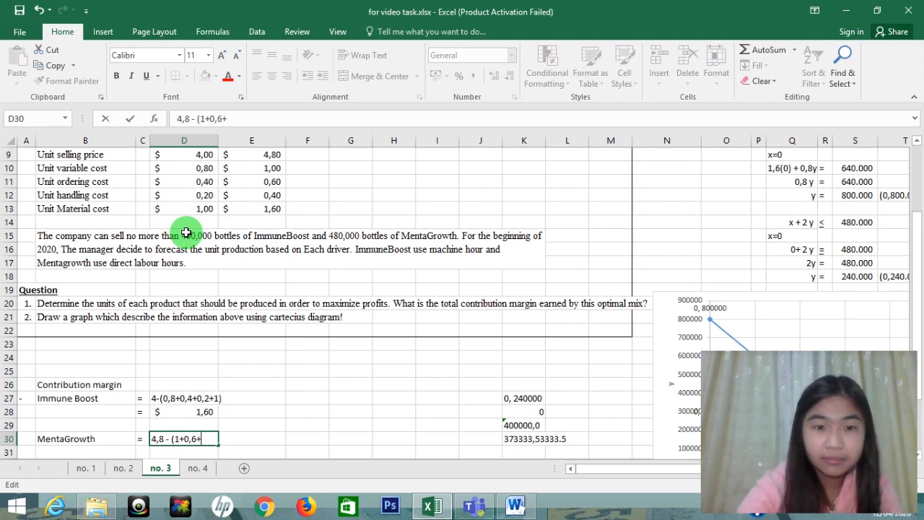
{"action": "type", "text": "0,4+"}
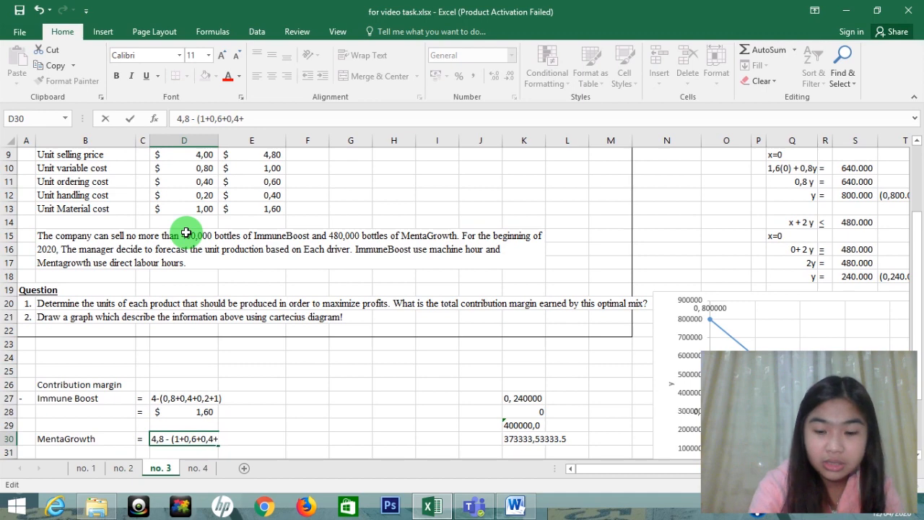
{"action": "type", "text": "1,6)"}
{"action": "key", "text": "Return"}
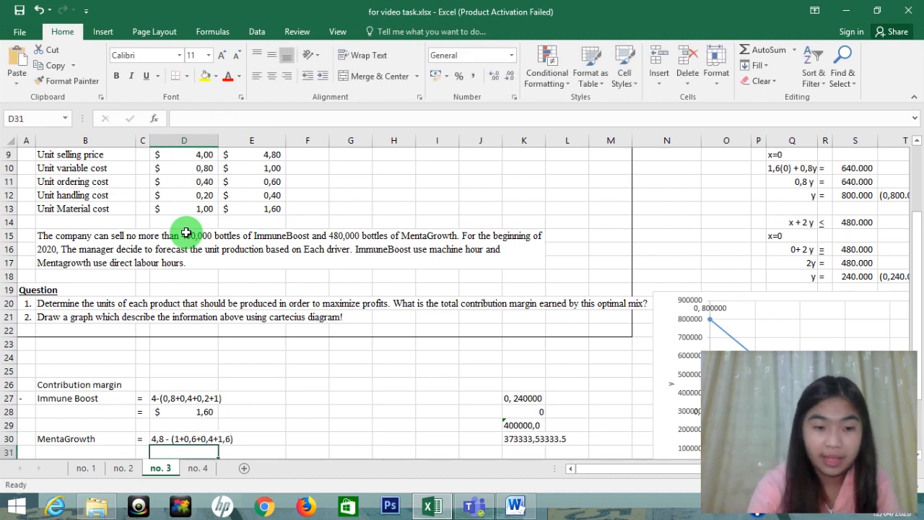
Step: Enter "=" as plain text in C31 below MentaGrowth's calculation, without any cell reference
{"action": "key", "text": "Left"}
{"action": "type", "text": "-"}
{"action": "key", "text": "BackSpace"}
{"action": "type", "text": "="}
{"action": "key", "text": "Right"}
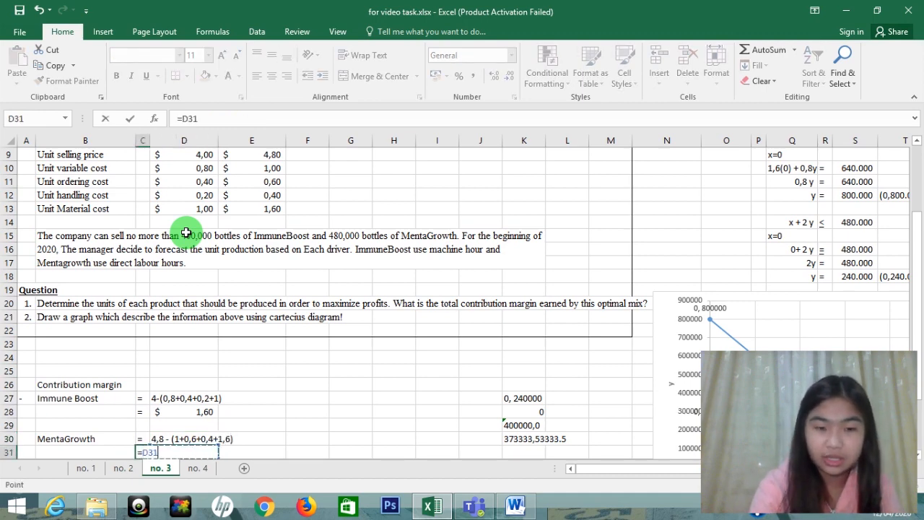
{"action": "key", "text": "BackSpace"}
{"action": "key", "text": "BackSpace"}
{"action": "key", "text": "BackSpace"}
{"action": "key", "text": "Right"}
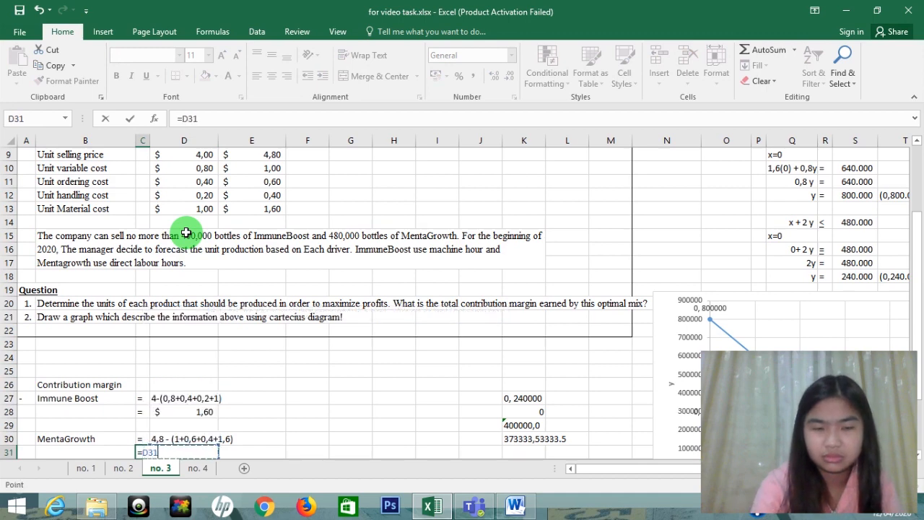
{"action": "key", "text": "BackSpace"}
{"action": "key", "text": "BackSpace"}
{"action": "key", "text": "BackSpace"}
{"action": "key", "text": "Tab"}
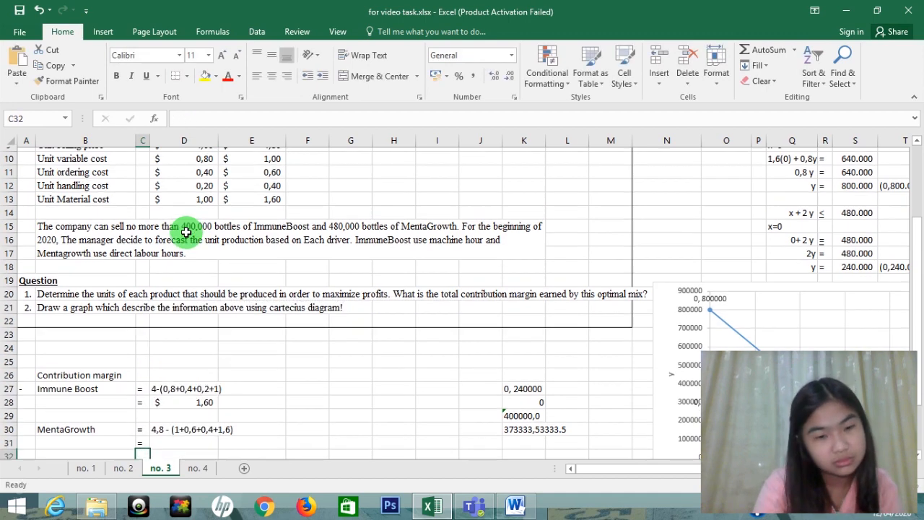
Step: Begin MentaGrowth's unit margin formula in D31 with a reference to its unit selling price in E9
{"action": "type", "text": "="}
{"action": "key", "text": "Up"}
{"action": "key", "text": "Up"}
{"action": "key", "text": "Up"}
{"action": "key", "text": "Up"}
{"action": "key", "text": "Up"}
{"action": "key", "text": "Up"}
{"action": "key", "text": "Up"}
{"action": "key", "text": "Up"}
{"action": "key", "text": "Up"}
{"action": "key", "text": "Up"}
{"action": "key", "text": "Up"}
{"action": "key", "text": "Up"}
{"action": "key", "text": "Up"}
{"action": "key", "text": "Up"}
{"action": "key", "text": "Up"}
{"action": "key", "text": "Up"}
{"action": "key", "text": "Up"}
{"action": "key", "text": "Up"}
{"action": "key", "text": "Up"}
{"action": "key", "text": "Up"}
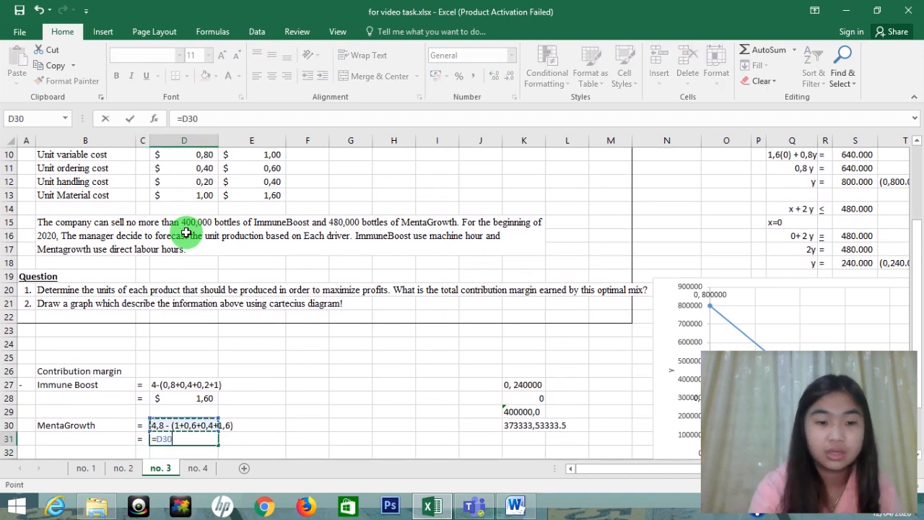
{"action": "key", "text": "Right"}
{"action": "key", "text": "Right"}
{"action": "key", "text": "Right"}
{"action": "key", "text": "Right"}
{"action": "key", "text": "Right"}
{"action": "key", "text": "Right"}
{"action": "key", "text": "Right"}
{"action": "key", "text": "Right"}
{"action": "key", "text": "Down"}
{"action": "key", "text": "Left"}
{"action": "key", "text": "Left"}
{"action": "key", "text": "Left"}
{"action": "key", "text": "Left"}
{"action": "key", "text": "Left"}
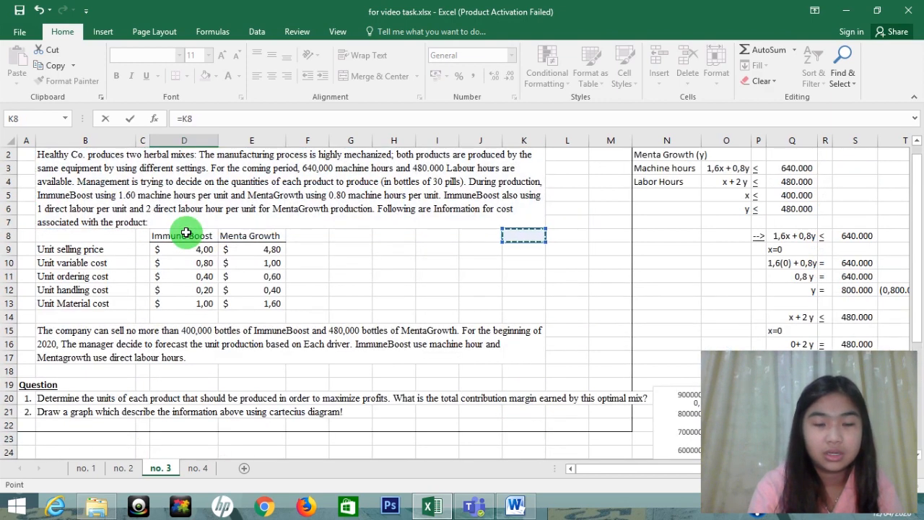
{"action": "key", "text": "Down"}
{"action": "key", "text": "Down"}
{"action": "key", "text": "Left"}
{"action": "key", "text": "Left"}
{"action": "key", "text": "Left"}
{"action": "key", "text": "Up"}
{"action": "key", "text": "Right"}
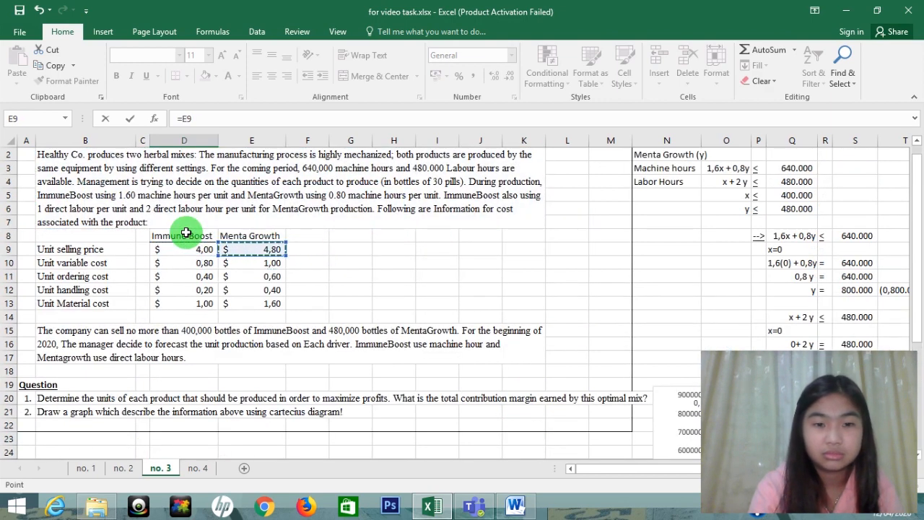
Step: Complete the D31 formula as =E9-(SUM(E10:E13)), subtracting MentaGrowth's four unit costs, and accept the closing-parenthesis correction
{"action": "type", "text": "="}
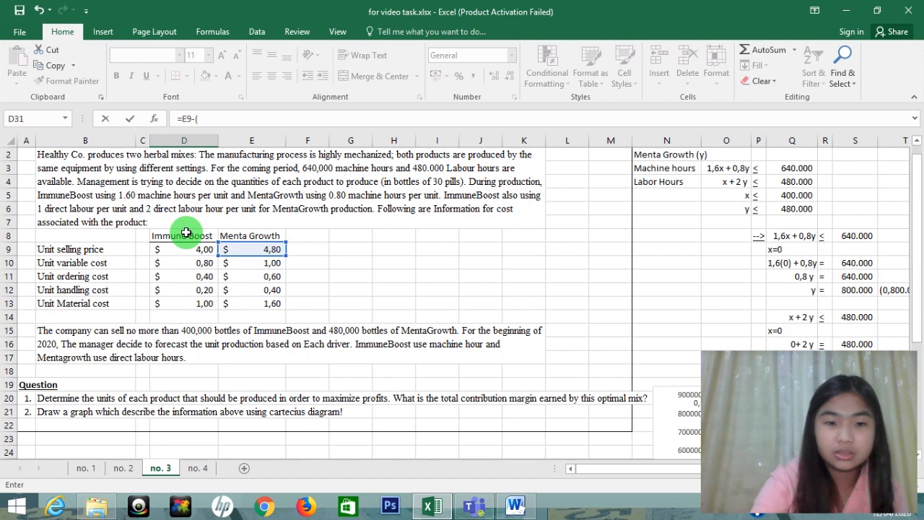
{"action": "type", "text": "sum("}
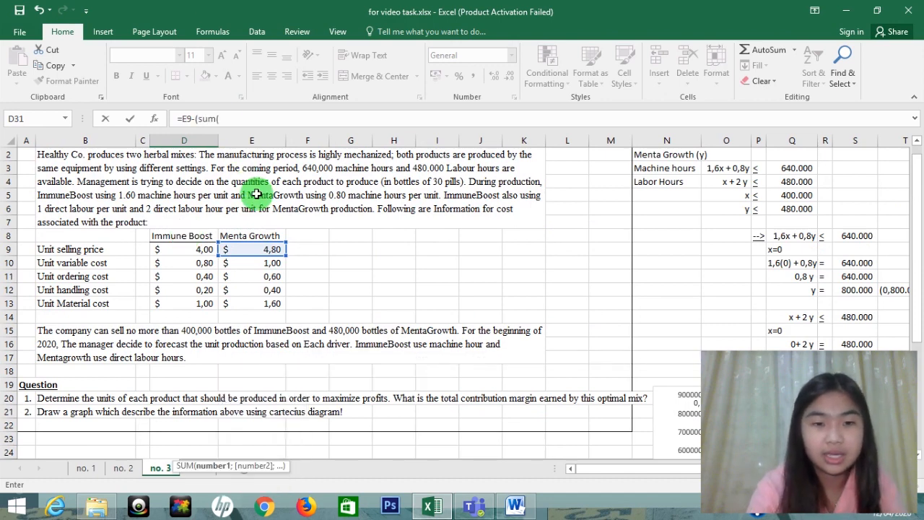
{"action": "left_click_drag", "start_coordinate": [267, 265], "coordinate": [270, 299]}
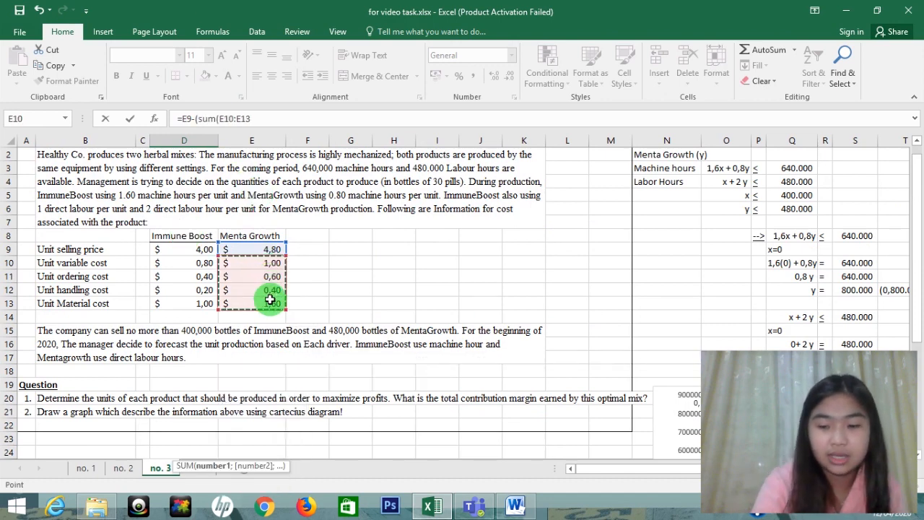
{"action": "key", "text": "Return"}
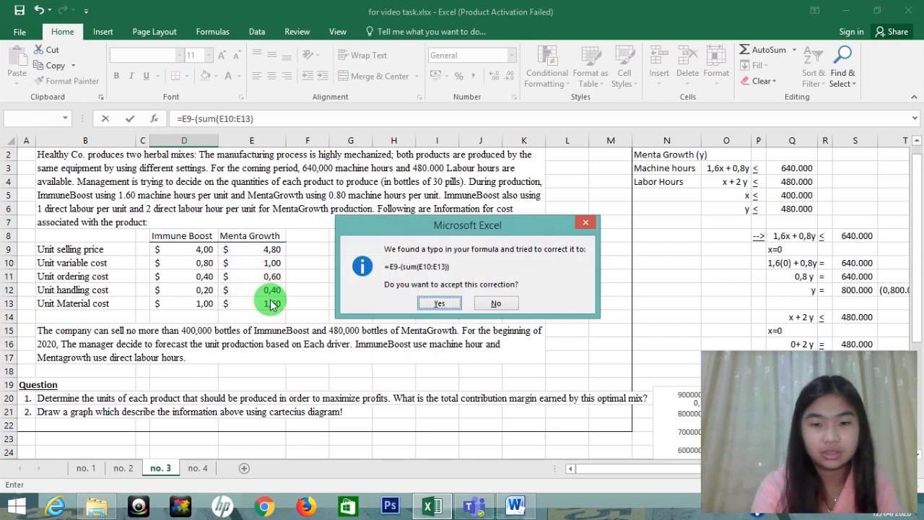
{"action": "key", "text": "Return"}
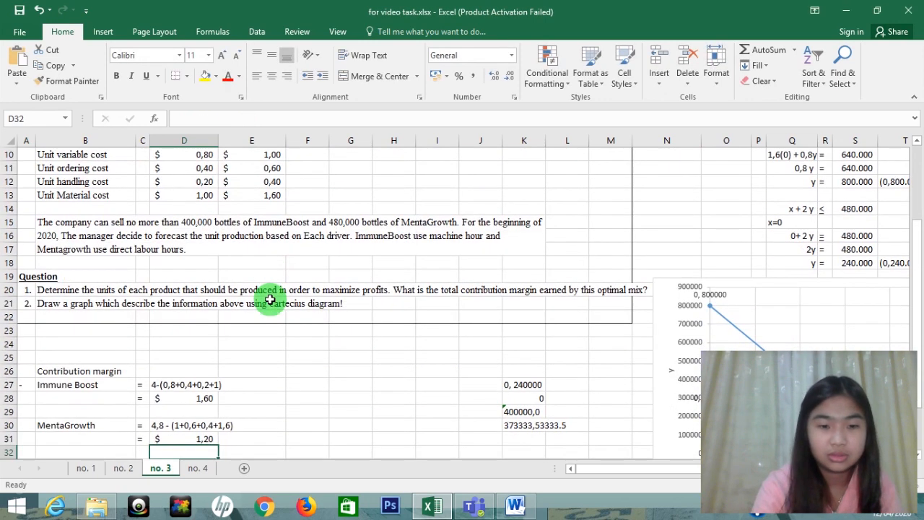
Step: Enter the label "/unit" in E28 beside Immune Boost's contribution margin
{"action": "key", "text": "Up"}
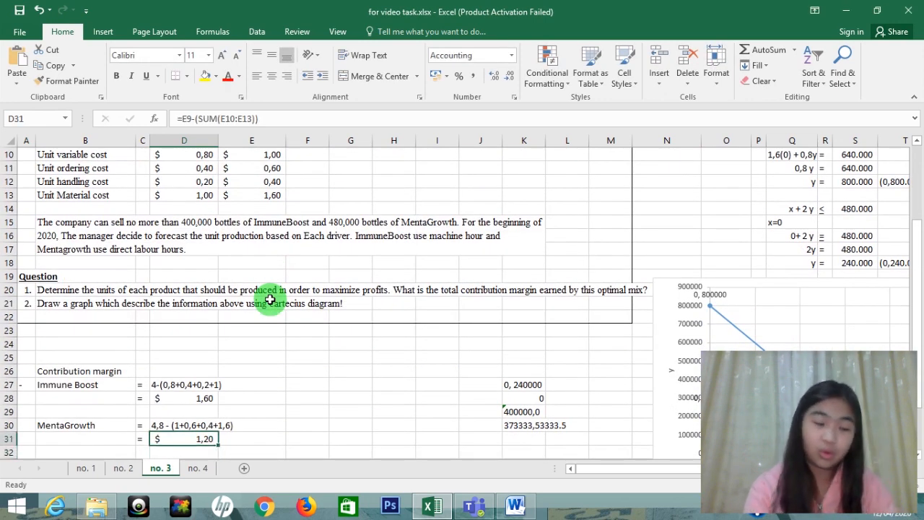
{"action": "key", "text": "Up"}
{"action": "key", "text": "Right"}
{"action": "key", "text": "Up"}
{"action": "key", "text": "Up"}
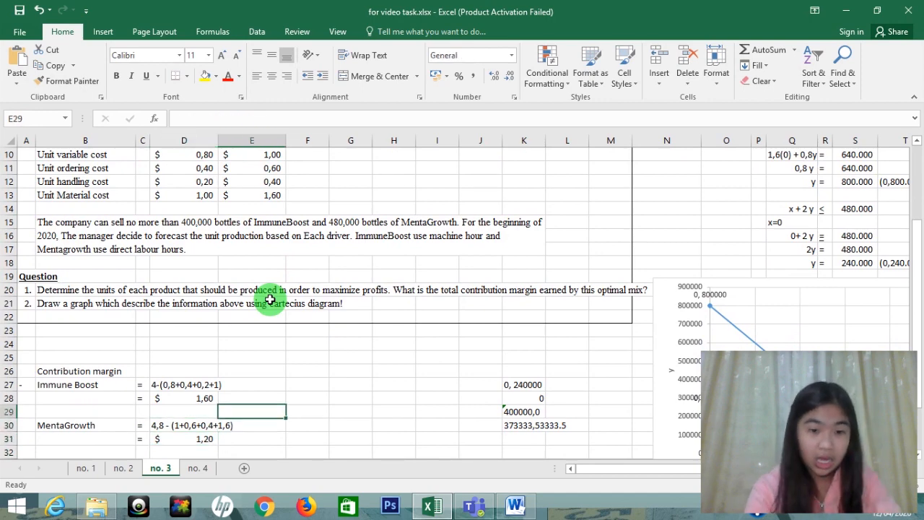
{"action": "key", "text": "alt"}
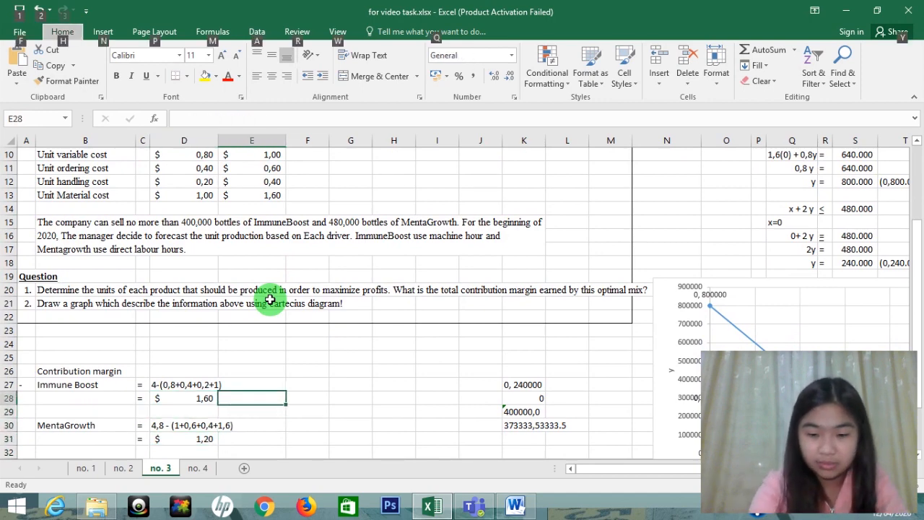
{"action": "key", "text": "n"}
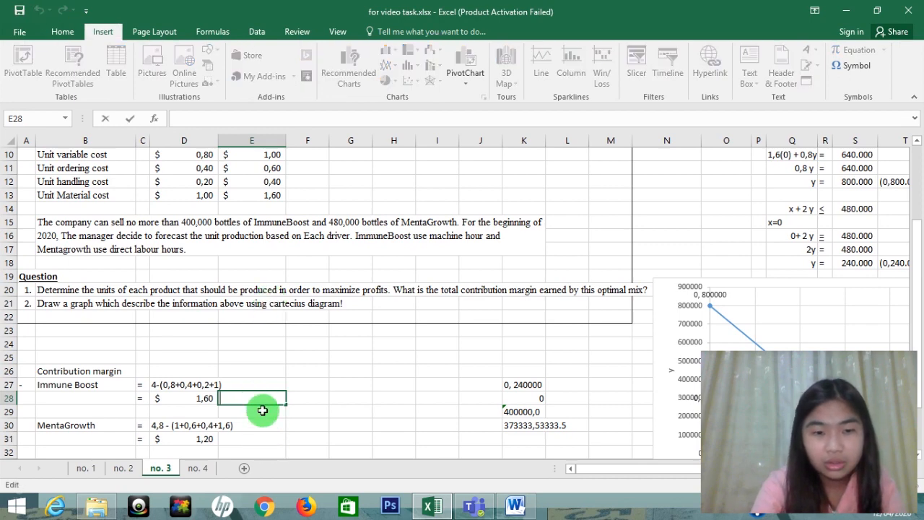
{"action": "left_click", "coordinate": [277, 439]}
{"action": "double_click", "coordinate": [256, 401]}
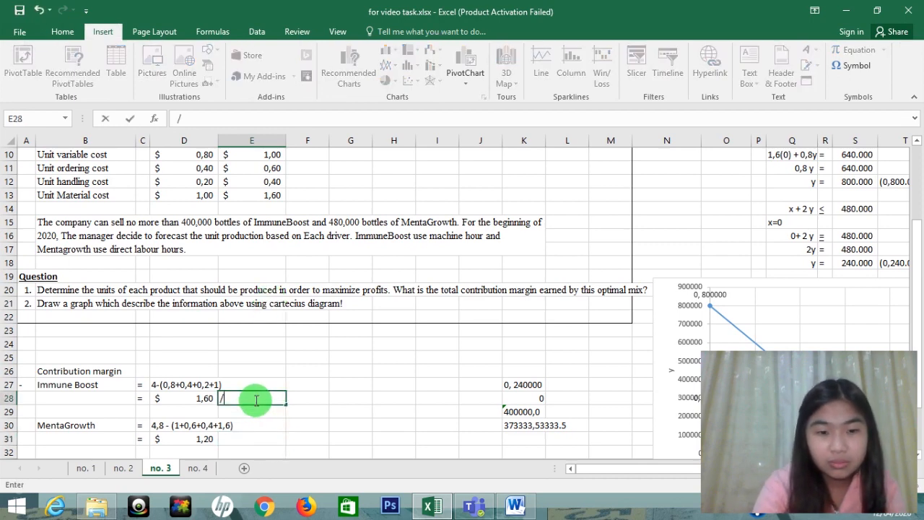
{"action": "key", "text": "Return"}
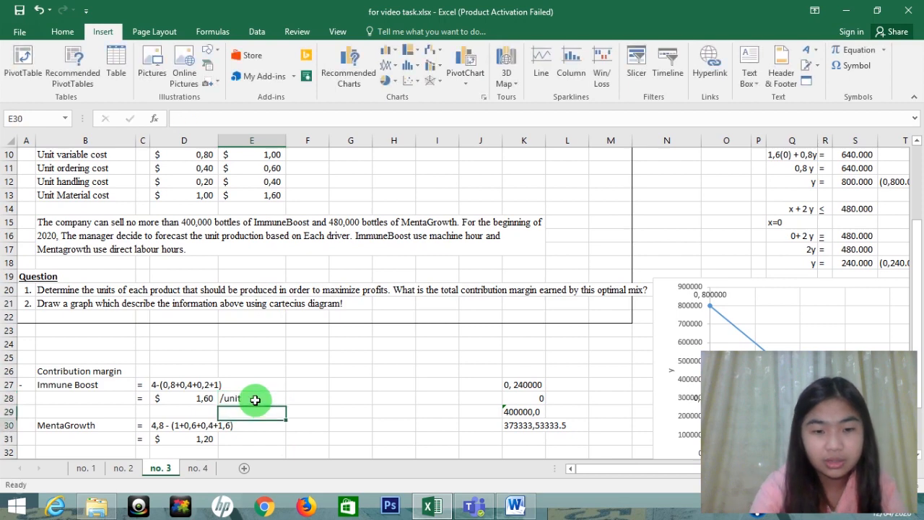
Step: Enter the label "/unit" in E31 beside MentaGrowth's contribution margin
{"action": "key", "text": "Down"}
{"action": "key", "text": "Down"}
{"action": "key", "text": "alt"}
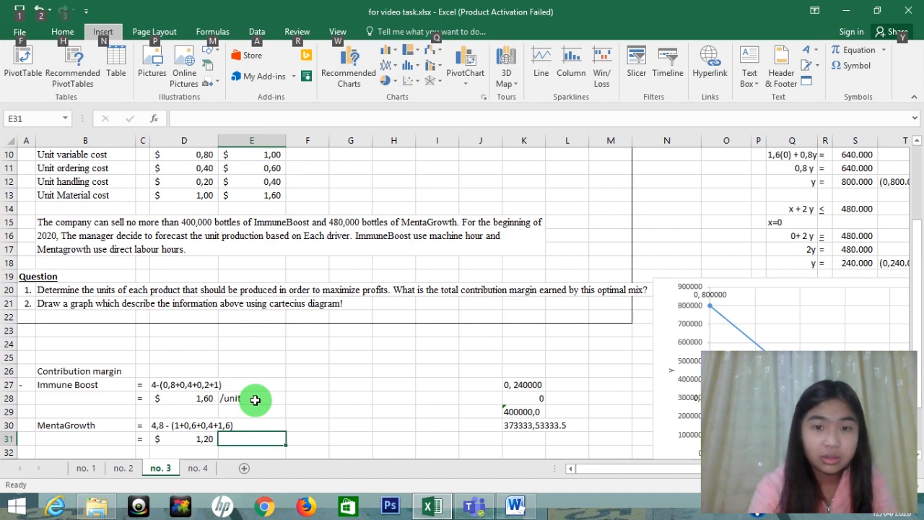
{"action": "key", "text": "Escape"}
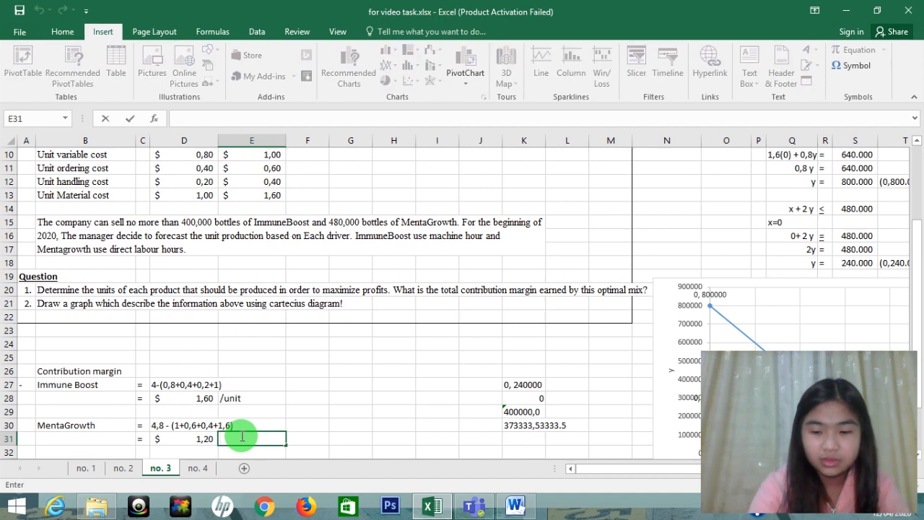
{"action": "key", "text": "Return"}
Step: Add a "-" bullet in A30 in front of MentaGrowth
{"action": "key", "text": "Down"}
{"action": "key", "text": "Down"}
{"action": "key", "text": "Down"}
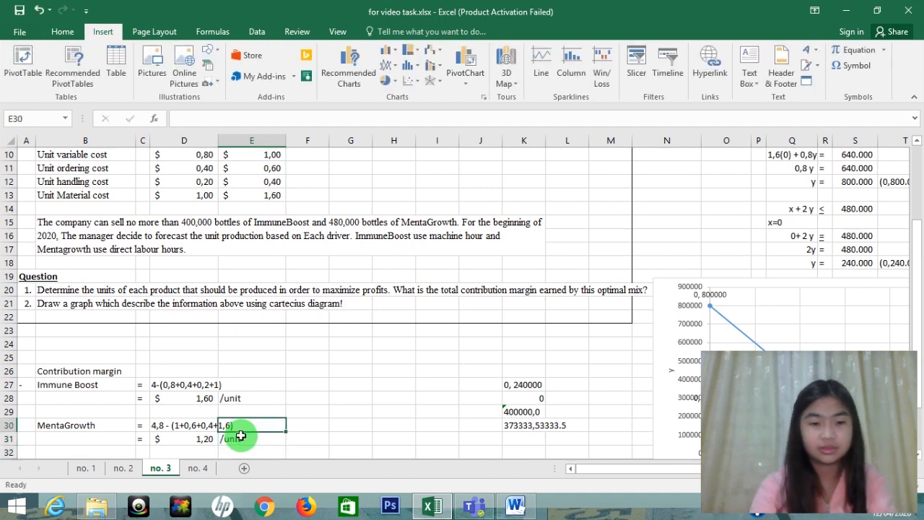
{"action": "key", "text": "Left"}
{"action": "key", "text": "Up"}
{"action": "key", "text": "Up"}
{"action": "key", "text": "Left"}
{"action": "key", "text": "Left"}
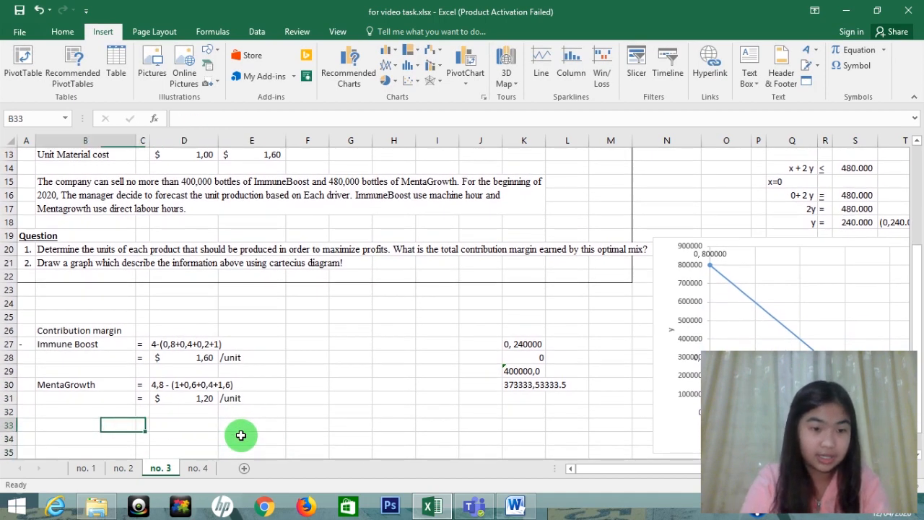
{"action": "key", "text": "Left"}
{"action": "key", "text": "Up"}
{"action": "key", "text": "Up"}
{"action": "key", "text": "Up"}
{"action": "type", "text": "-"}
{"action": "key", "text": "Return"}
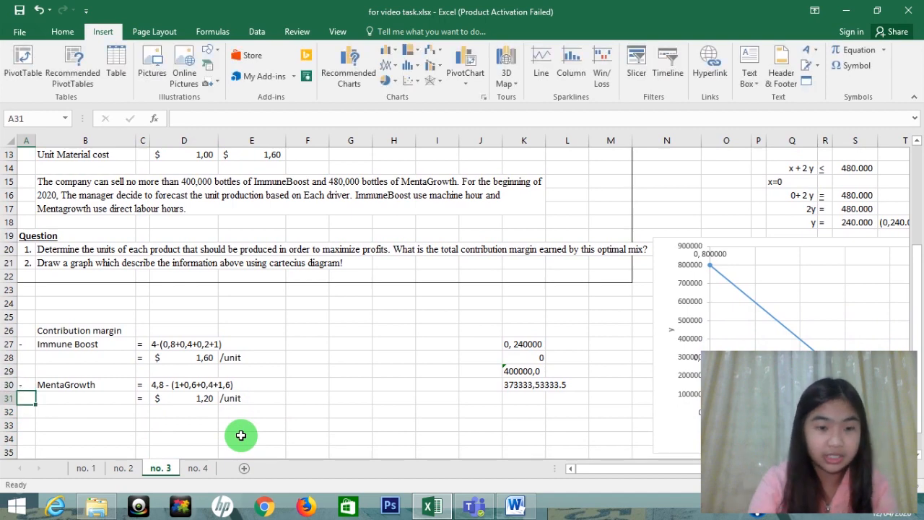
Step: Select the block A27:E31 to review both products' contribution margin calculations
{"action": "key", "text": "Up"}
{"action": "key", "text": "Up"}
{"action": "key", "text": "Up"}
{"action": "key", "text": "Up"}
{"action": "key", "text": "Up"}
{"action": "key", "text": "shift+Right"}
{"action": "key", "text": "shift+Right"}
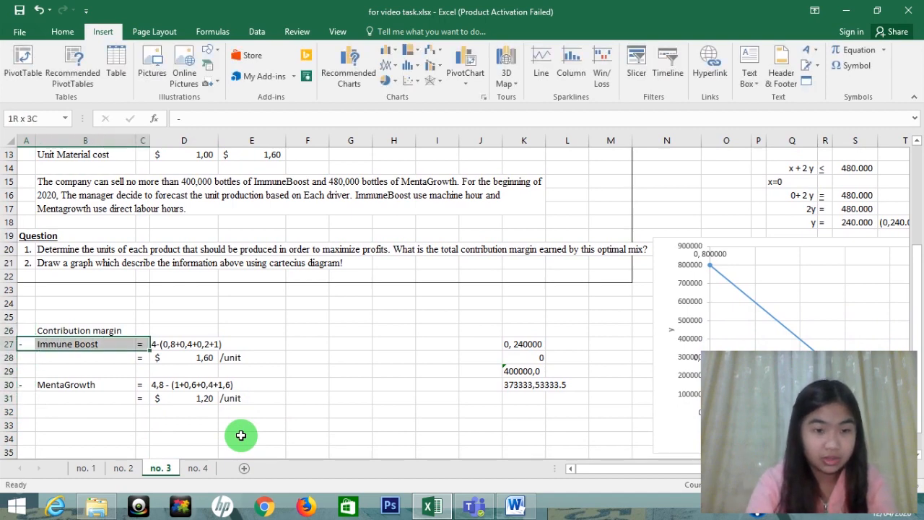
{"action": "key", "text": "shift+Down"}
{"action": "key", "text": "shift+Right"}
{"action": "key", "text": "shift+Down"}
{"action": "key", "text": "shift+Down"}
{"action": "key", "text": "shift+Right"}
{"action": "key", "text": "shift+Down"}
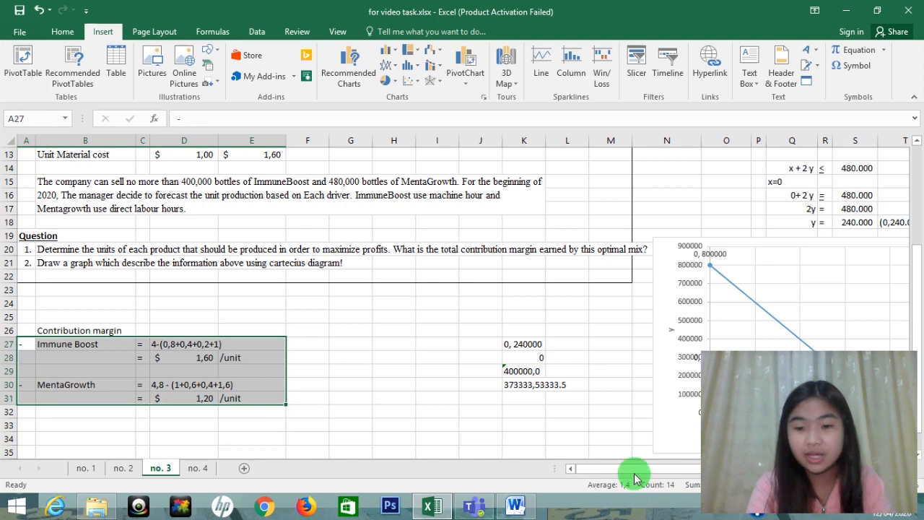
Step: Draw a near-horizontal straight line about 12,33 cm long across the chart, just below y = 500000, and give it the black line style
{"action": "left_click_drag", "start_coordinate": [635, 469], "coordinate": [696, 472]}
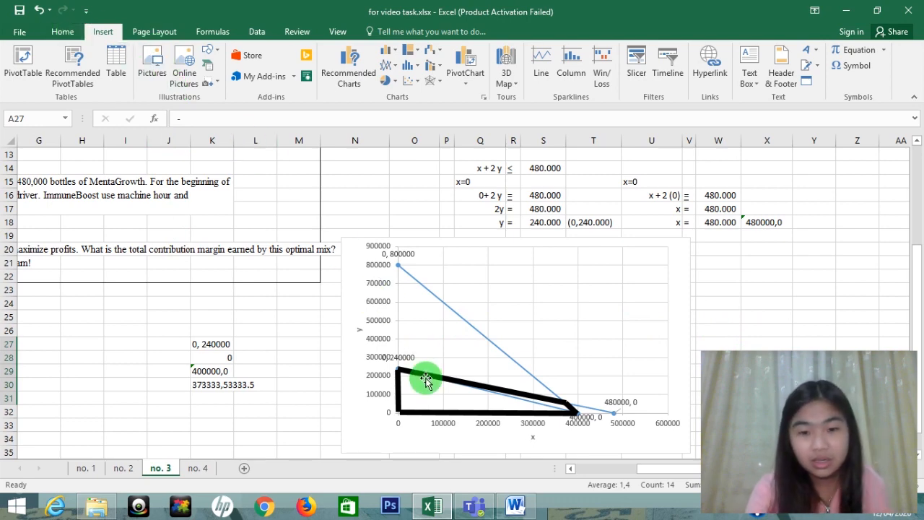
{"action": "left_click", "coordinate": [63, 31]}
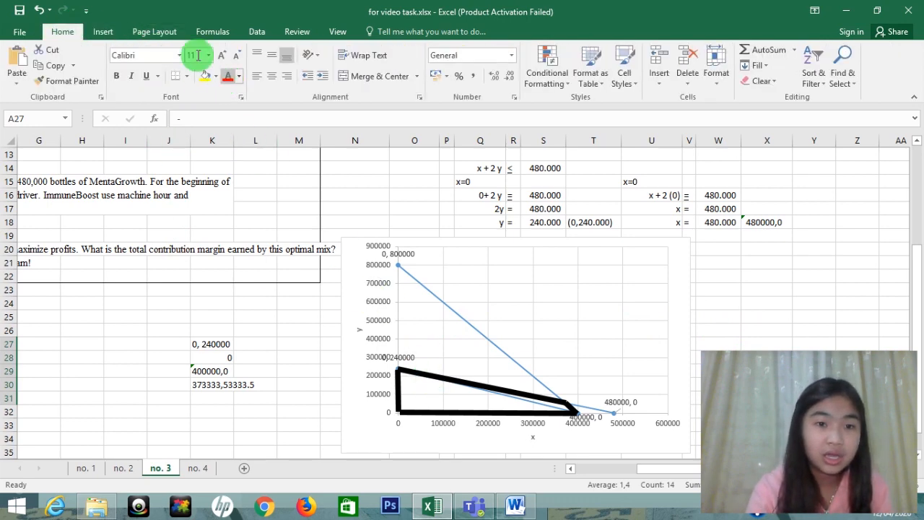
{"action": "left_click", "coordinate": [104, 31]}
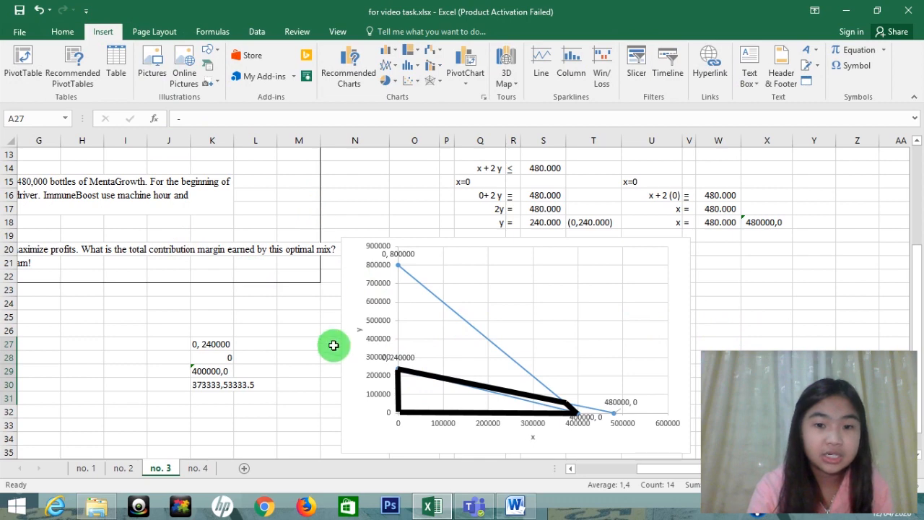
{"action": "left_click", "coordinate": [209, 50]}
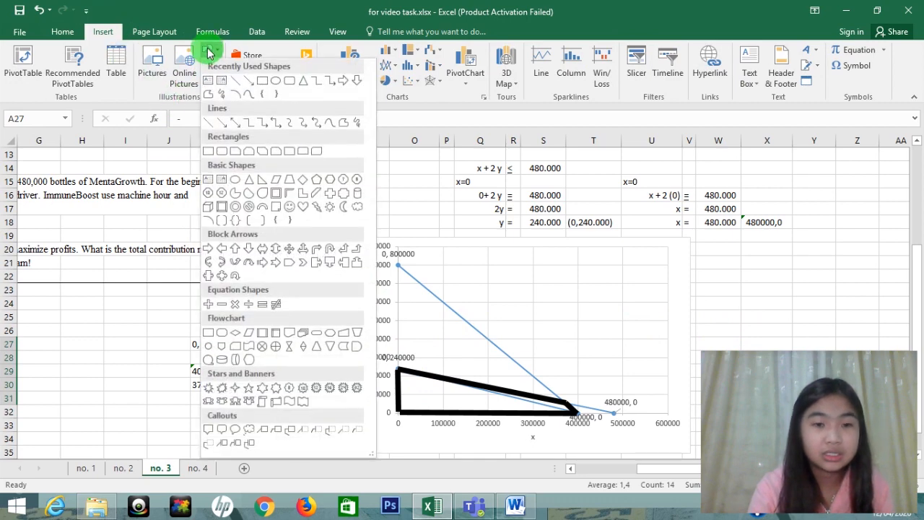
{"action": "left_click", "coordinate": [209, 122]}
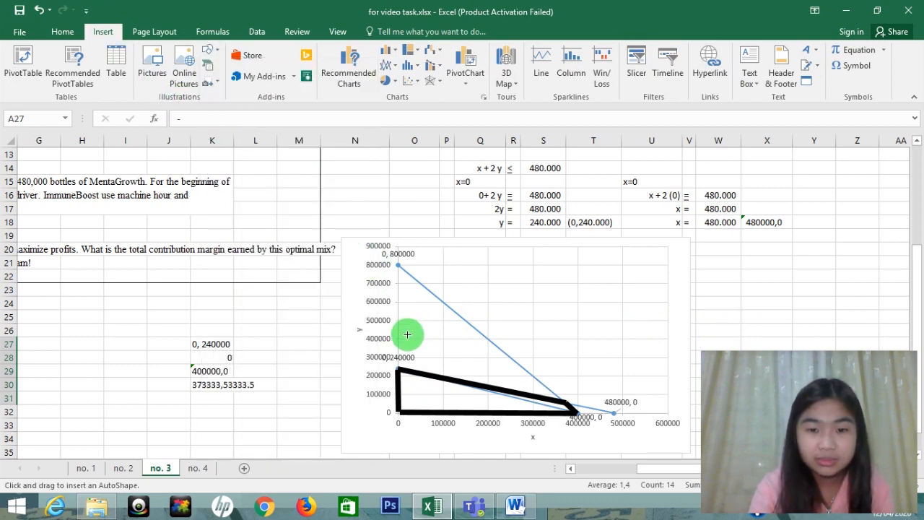
{"action": "mouse_move", "coordinate": [397, 326]}
{"action": "left_mouse_down"}
{"action": "mouse_move", "coordinate": [561, 311]}
{"action": "mouse_move", "coordinate": [645, 336]}
{"action": "mouse_move", "coordinate": [697, 332]}
{"action": "mouse_move", "coordinate": [705, 320]}
{"action": "mouse_move", "coordinate": [712, 328]}
{"action": "left_mouse_up"}
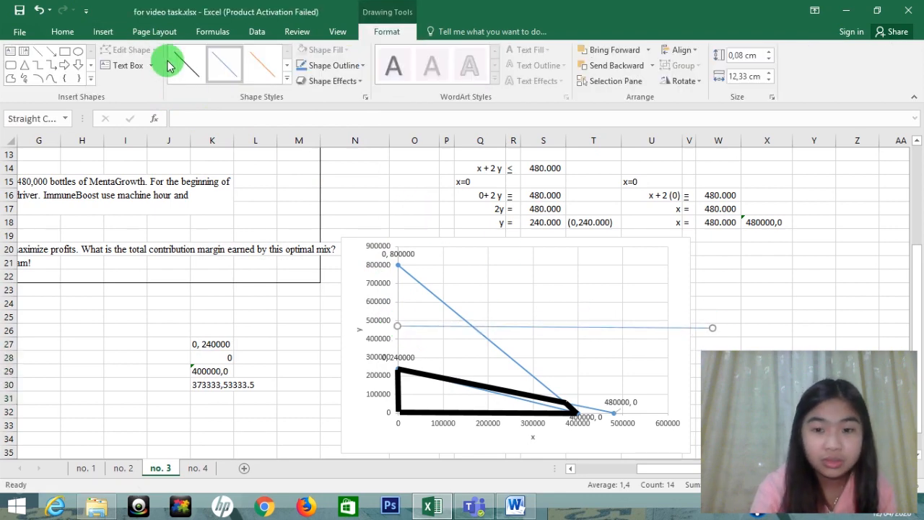
{"action": "left_click", "coordinate": [183, 63]}
{"action": "left_click", "coordinate": [740, 327]}
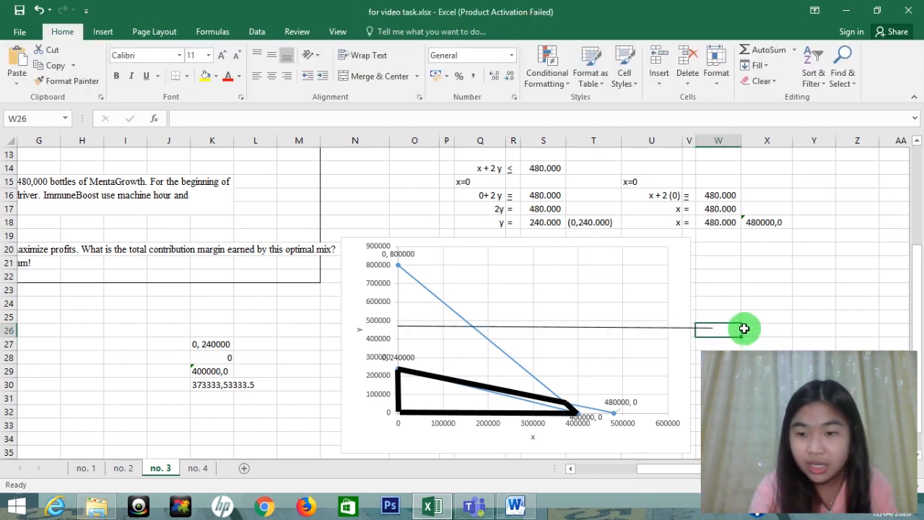
{"action": "left_click", "coordinate": [748, 327]}
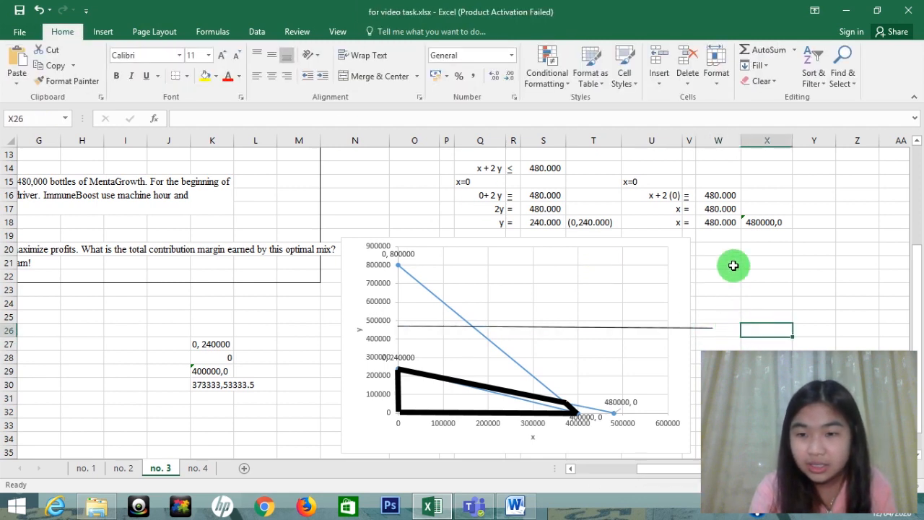
Step: Label the horizontal constraint line by entering "y</=480000" in W25 beside the chart
{"action": "left_click", "coordinate": [708, 316]}
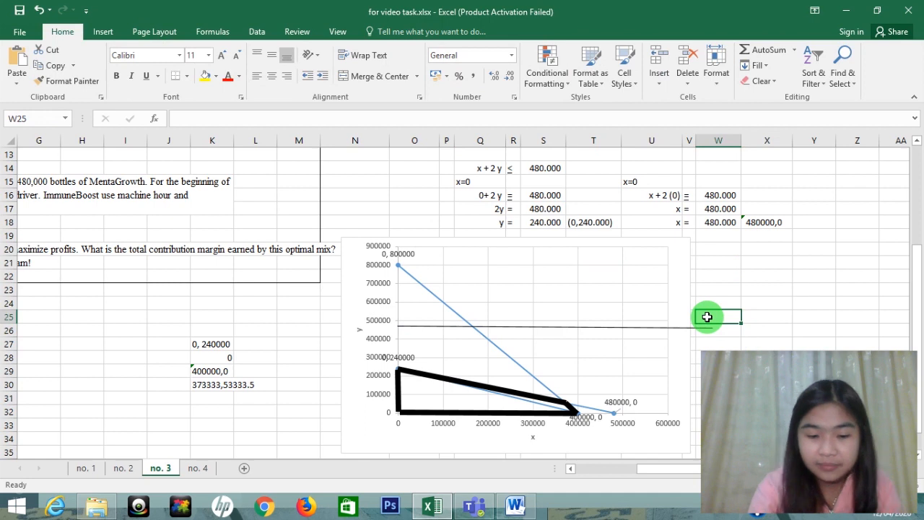
{"action": "type", "text": "y<"}
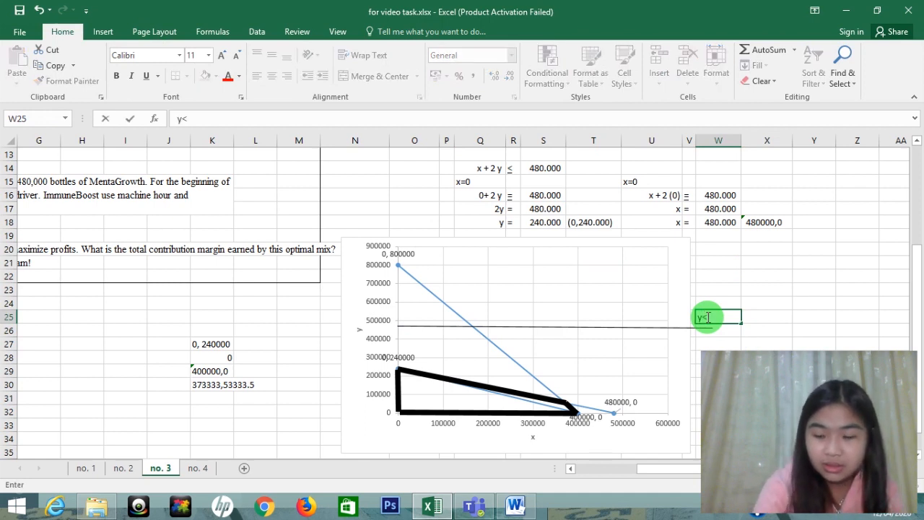
{"action": "left_click", "coordinate": [708, 316]}
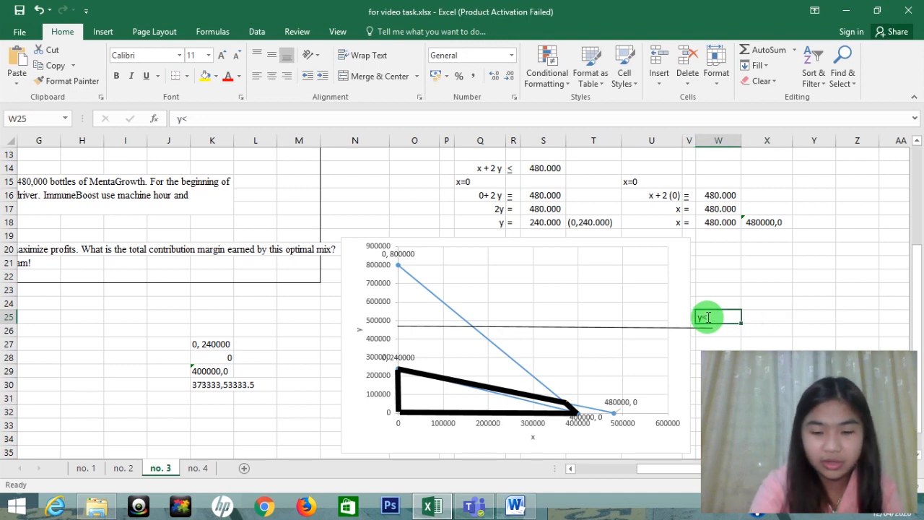
{"action": "type", "text": "y</="}
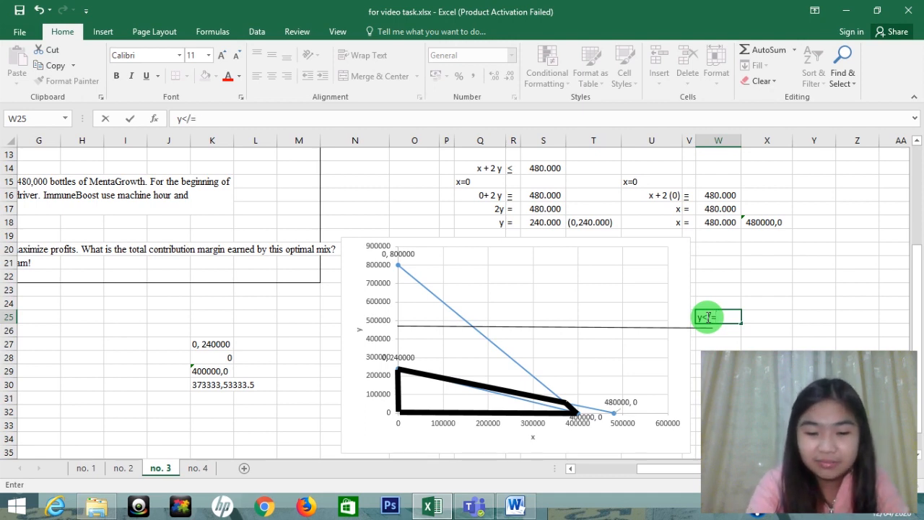
{"action": "type", "text": "480000"}
{"action": "key", "text": "Return"}
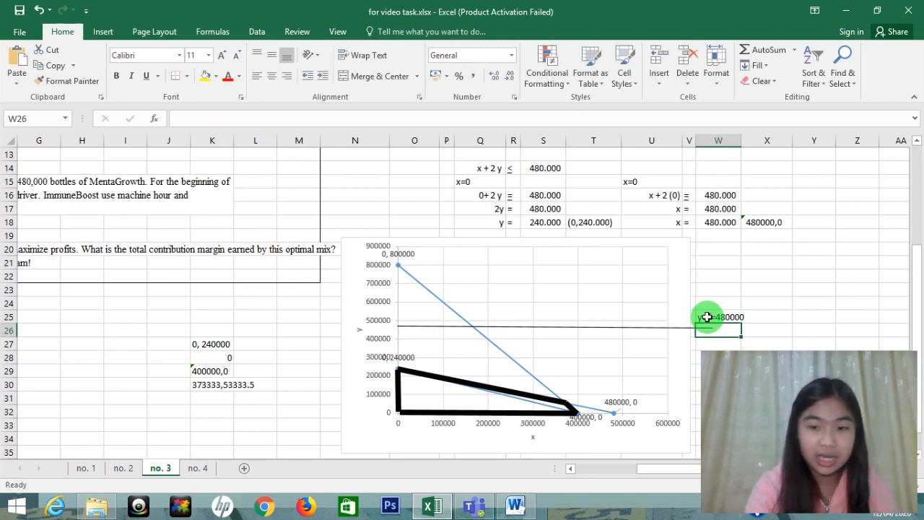
{"action": "left_click", "coordinate": [706, 317]}
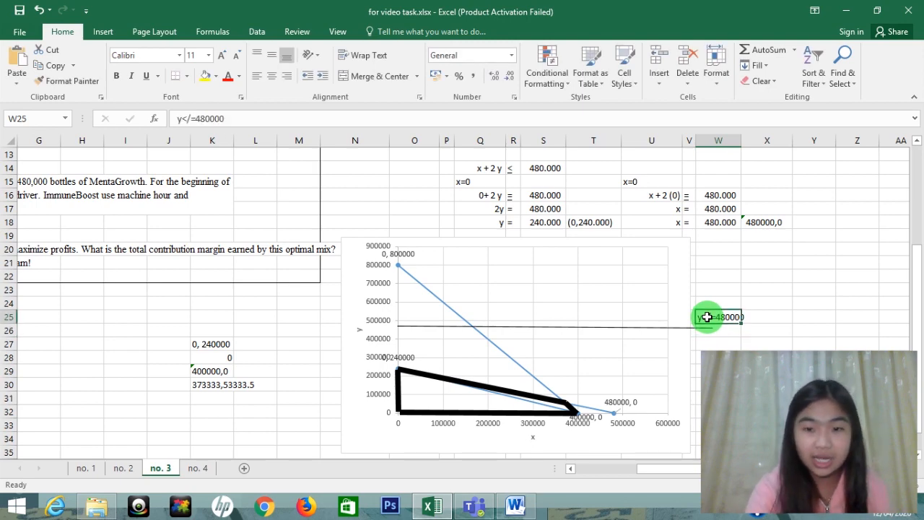
Step: Duplicate the horizontal constraint line and turn the copy into a near-vertical line through about x = 400000, from the chart's upper edge to row 36
{"action": "left_click", "coordinate": [542, 328]}
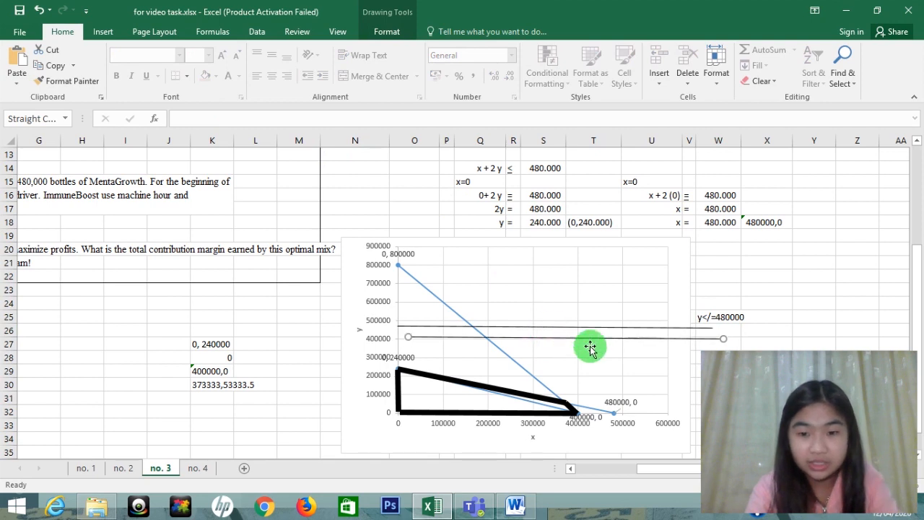
{"action": "left_click_drag", "start_coordinate": [398, 327], "coordinate": [575, 430]}
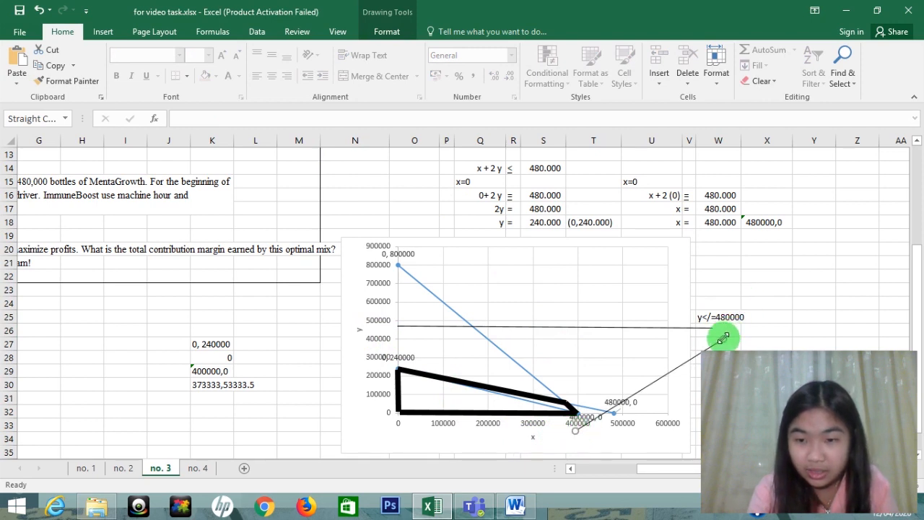
{"action": "left_click_drag", "start_coordinate": [722, 339], "coordinate": [576, 238]}
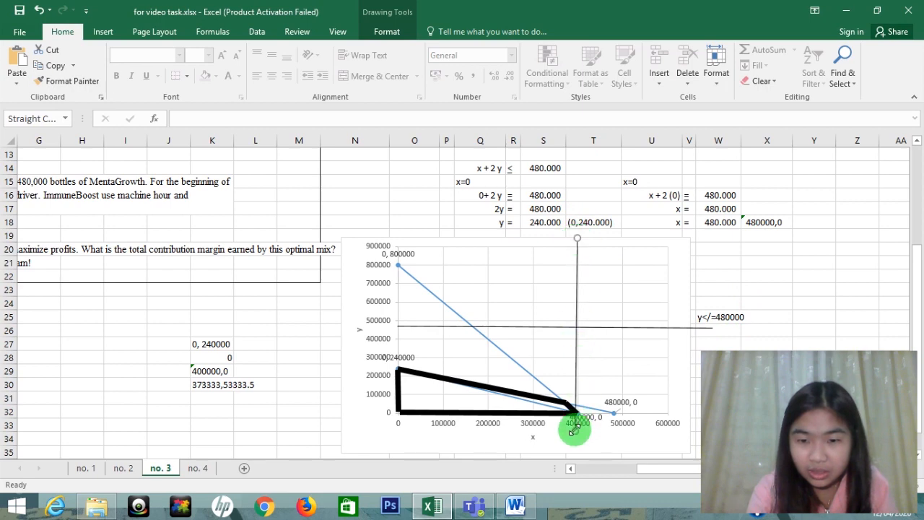
{"action": "left_click_drag", "start_coordinate": [574, 431], "coordinate": [579, 345]}
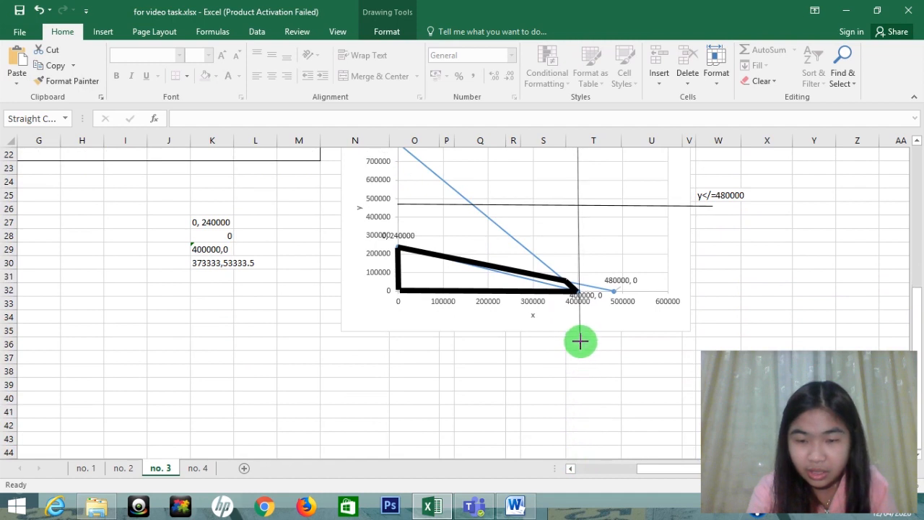
Step: Label the vertical constraint line by entering "x</=400000" in T36 below the chart
{"action": "left_click", "coordinate": [597, 348]}
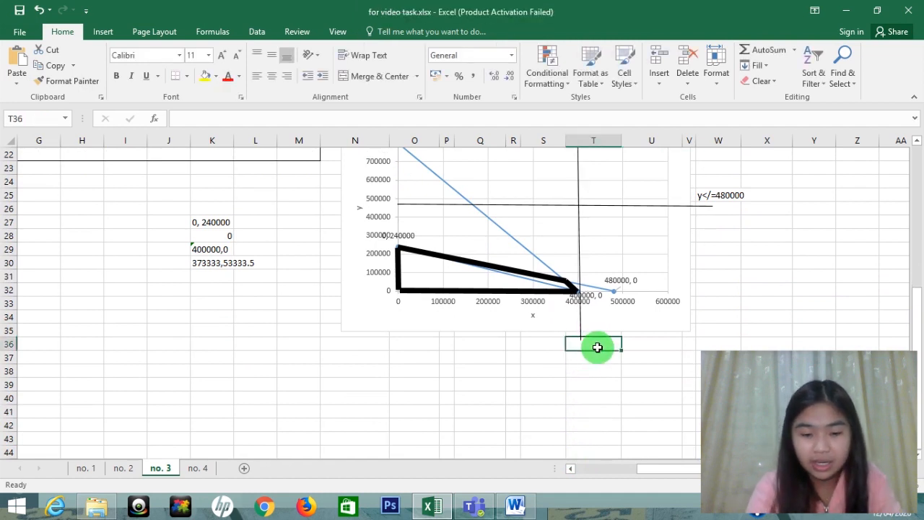
{"action": "type", "text": "x"}
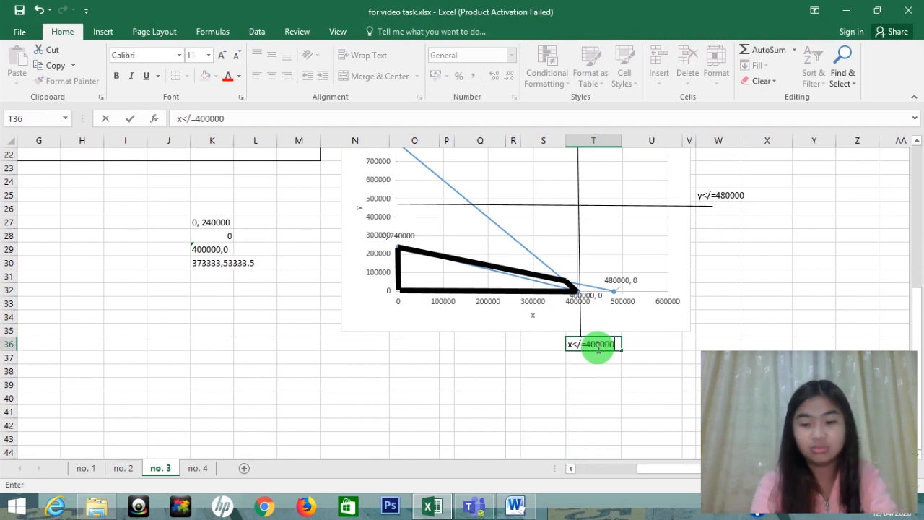
{"action": "type", "text": "</=400000"}
{"action": "key", "text": "Return"}
Step: Move the table of corner points a to d from H27:J31 down to start at H35
{"action": "left_click_drag", "start_coordinate": [657, 468], "coordinate": [592, 472]}
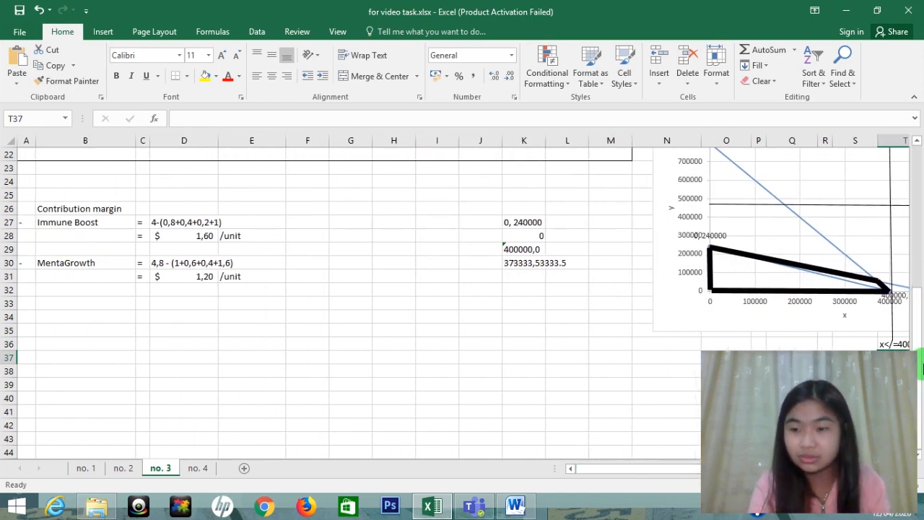
{"action": "left_click_drag", "start_coordinate": [921, 368], "coordinate": [902, 280]}
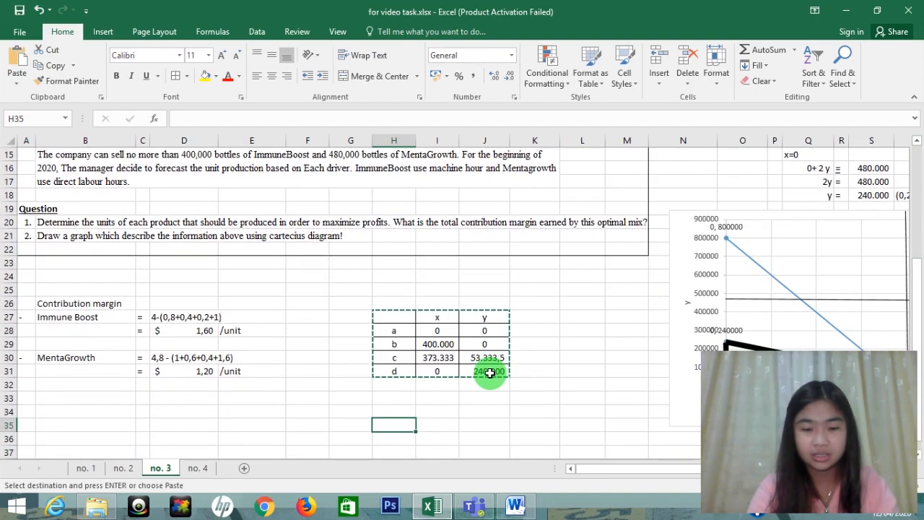
{"action": "key", "text": "Return"}
Step: Copy the machine-hour and labor-hour inequalities from O3:Q4 into the block starting at H25
{"action": "key", "text": "Up"}
{"action": "key", "text": "Up"}
{"action": "key", "text": "Up"}
{"action": "key", "text": "Up"}
{"action": "key", "text": "Up"}
{"action": "key", "text": "Up"}
{"action": "key", "text": "Up"}
{"action": "key", "text": "Up"}
{"action": "key", "text": "Up"}
{"action": "key", "text": "Up"}
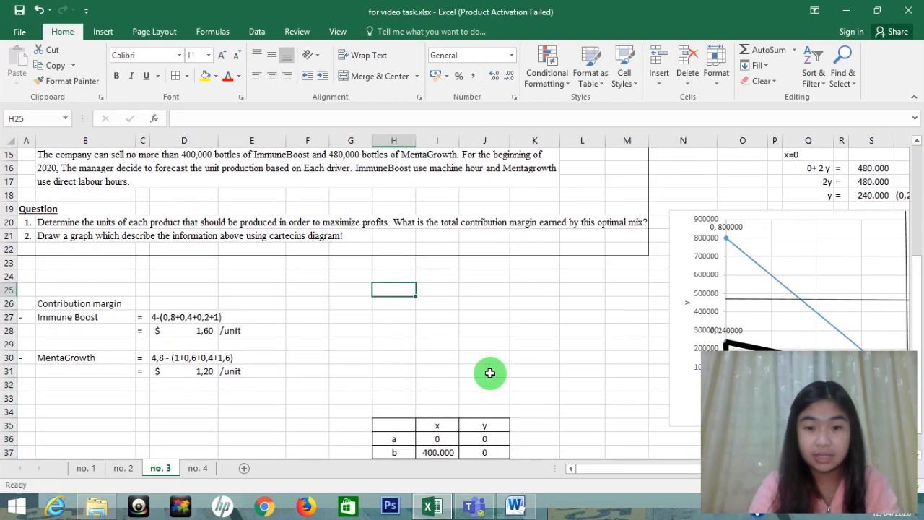
{"action": "left_click_drag", "start_coordinate": [914, 321], "coordinate": [901, 232]}
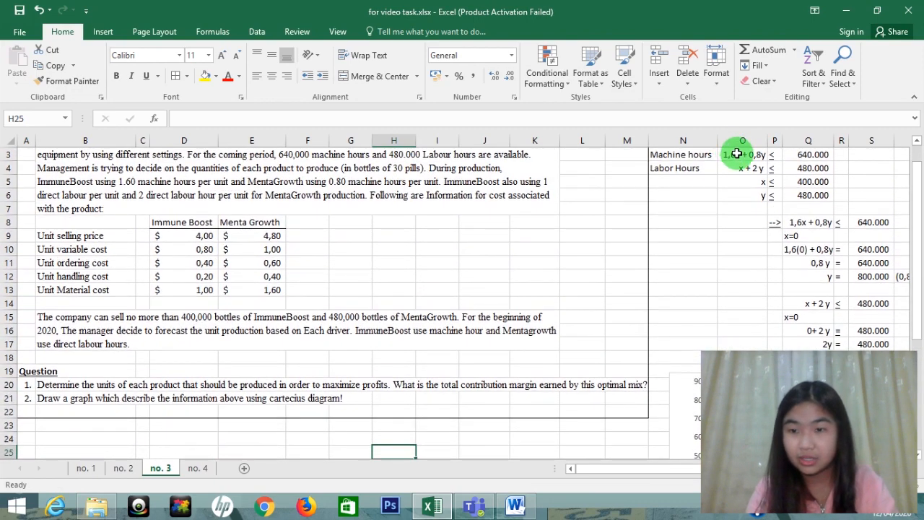
{"action": "left_click_drag", "start_coordinate": [738, 154], "coordinate": [800, 163]}
{"action": "key", "text": "ctrl+c"}
{"action": "key", "text": "Down"}
{"action": "key", "text": "Down"}
{"action": "key", "text": "Down"}
{"action": "key", "text": "Down"}
{"action": "key", "text": "Down"}
{"action": "key", "text": "Down"}
{"action": "key", "text": "Down"}
{"action": "key", "text": "Down"}
{"action": "key", "text": "Down"}
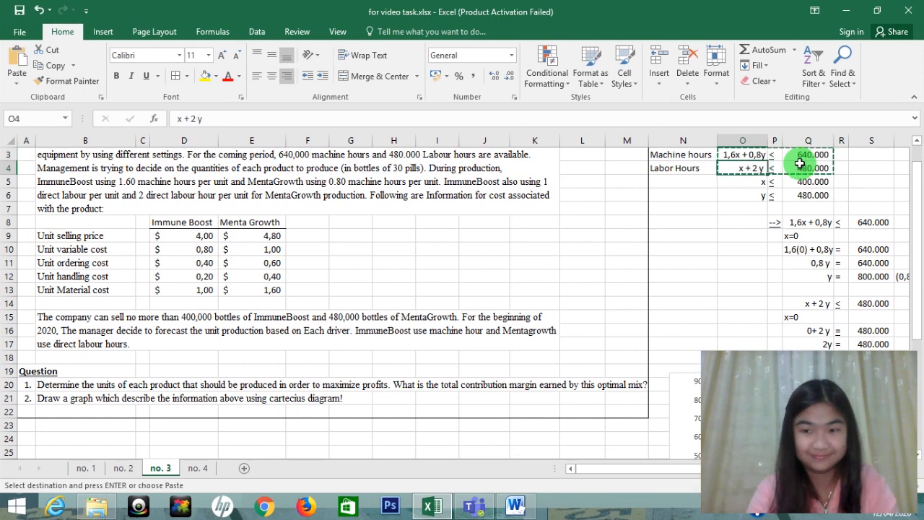
{"action": "key", "text": "Down"}
{"action": "key", "text": "Down"}
{"action": "key", "text": "Down"}
{"action": "key", "text": "Down"}
{"action": "key", "text": "Down"}
{"action": "key", "text": "Down"}
{"action": "key", "text": "Left"}
{"action": "key", "text": "Left"}
{"action": "key", "text": "Left"}
{"action": "key", "text": "Left"}
{"action": "key", "text": "Left"}
{"action": "key", "text": "Left"}
{"action": "key", "text": "Left"}
{"action": "key", "text": "Down"}
{"action": "key", "text": "Down"}
{"action": "key", "text": "Down"}
{"action": "key", "text": "Down"}
{"action": "key", "text": "Down"}
{"action": "key", "text": "Down"}
{"action": "key", "text": "Down"}
{"action": "key", "text": "Down"}
{"action": "key", "text": "Down"}
{"action": "key", "text": "Down"}
{"action": "key", "text": "Down"}
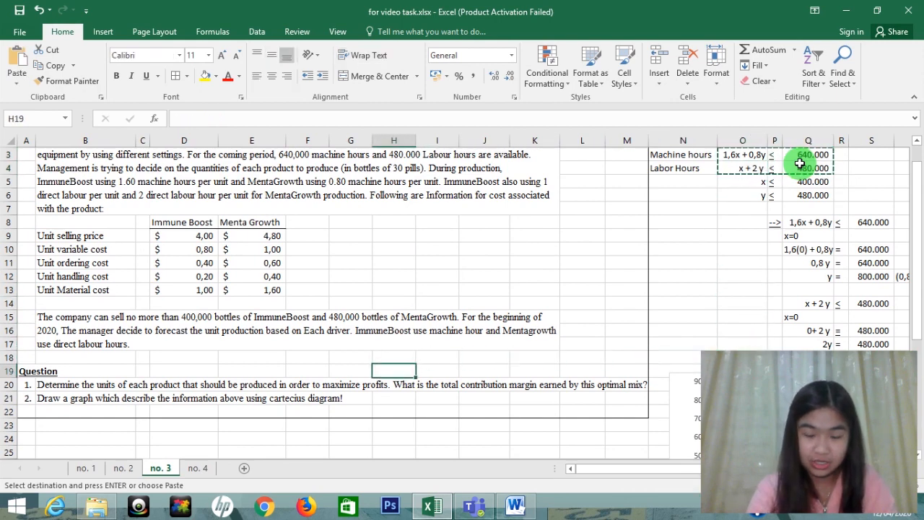
{"action": "key", "text": "Up"}
{"action": "key", "text": "Up"}
{"action": "key", "text": "Up"}
{"action": "key", "text": "Up"}
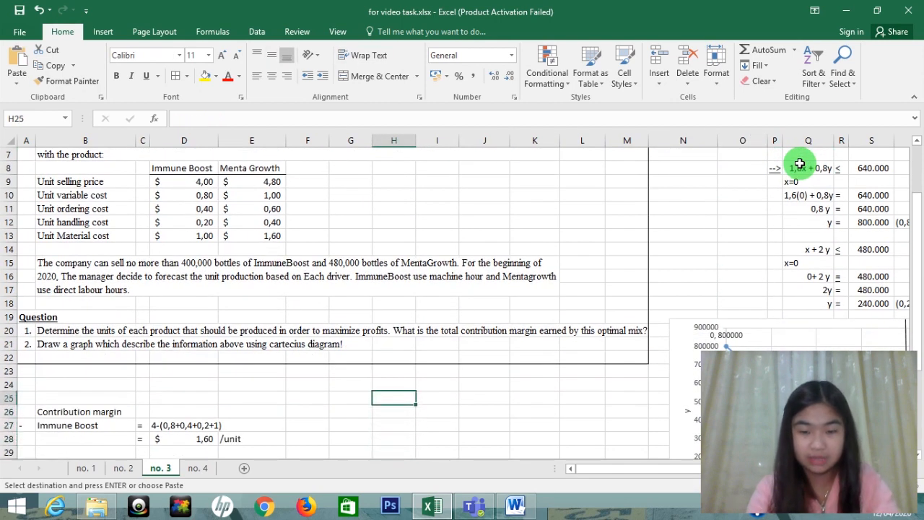
{"action": "key", "text": "ctrl+v"}
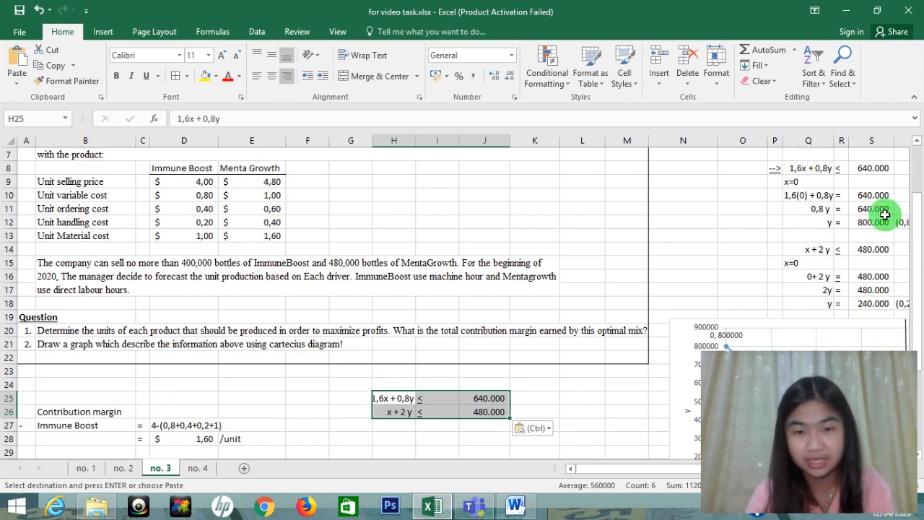
Step: Narrow columns I and K around the copied inequalities, and widen column M so question 1 fits inside the border
{"action": "left_click_drag", "start_coordinate": [458, 138], "coordinate": [429, 139]}
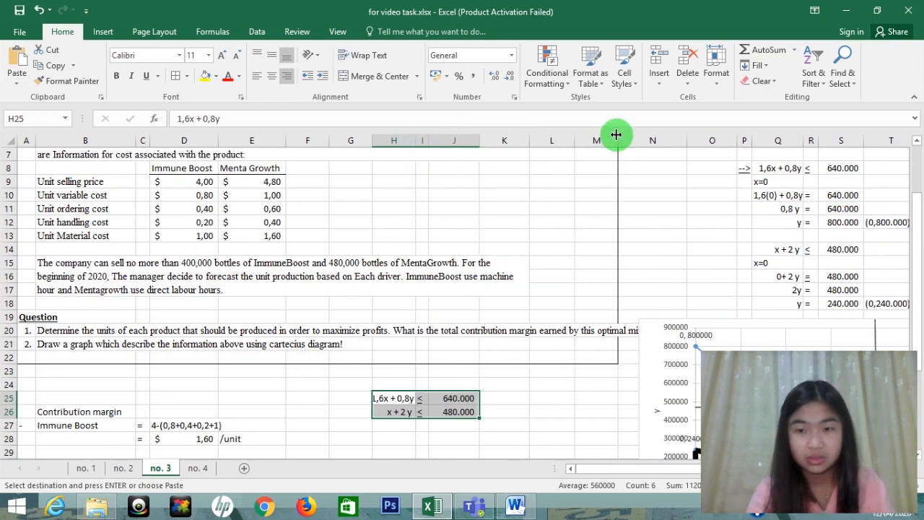
{"action": "left_click_drag", "start_coordinate": [618, 139], "coordinate": [678, 140]}
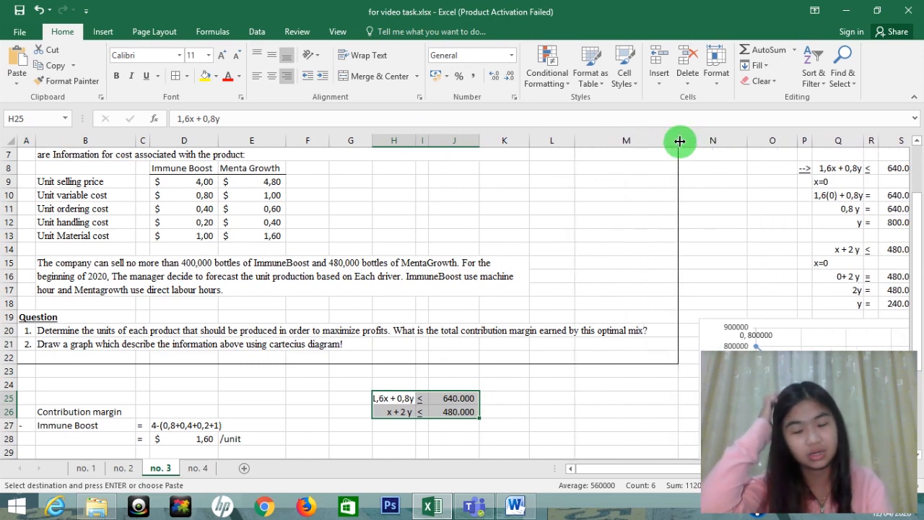
{"action": "left_click", "coordinate": [402, 400]}
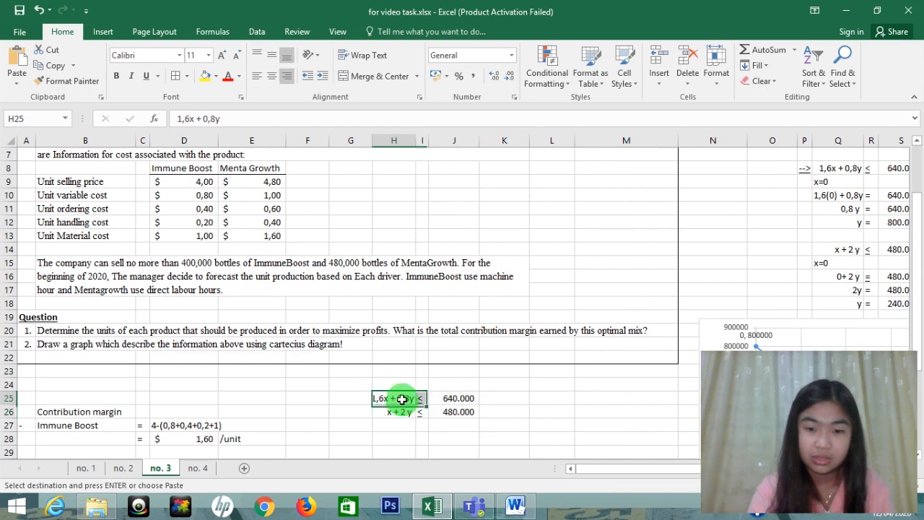
{"action": "key", "text": "Right"}
{"action": "key", "text": "Right"}
{"action": "key", "text": "Right"}
{"action": "key", "text": "Down"}
{"action": "key", "text": "Left"}
{"action": "key", "text": "Up"}
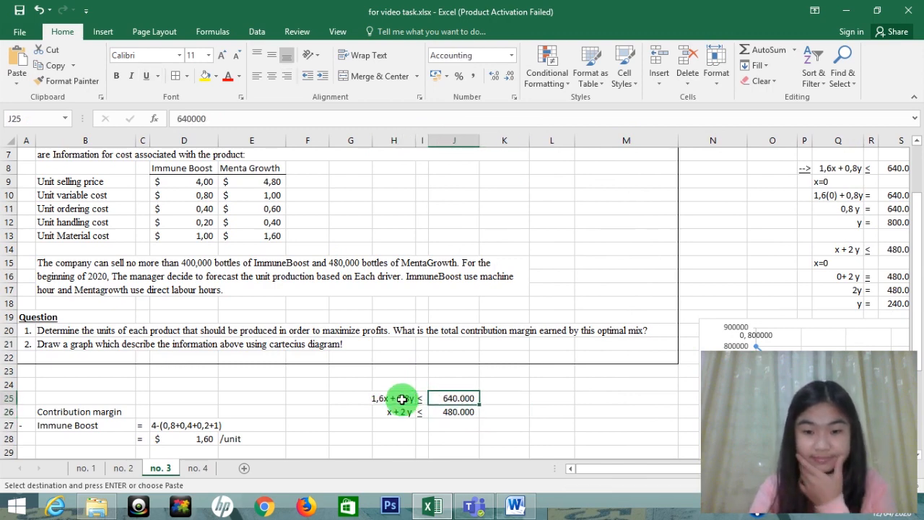
{"action": "key", "text": "Right"}
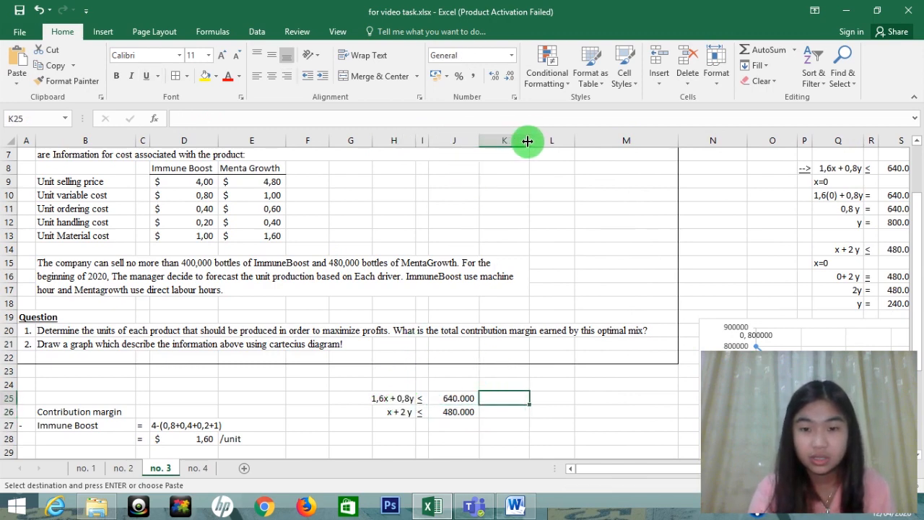
{"action": "left_click_drag", "start_coordinate": [529, 140], "coordinate": [498, 139]}
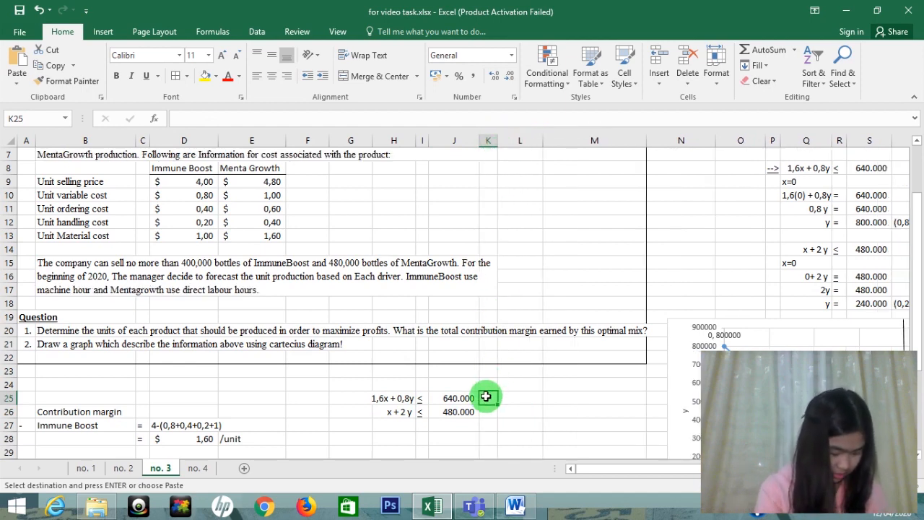
Step: Enter the multipliers "x 2,5" in K25 and "x1" in K26, and widen column K slightly to fit them
{"action": "type", "text": "x 2,5"}
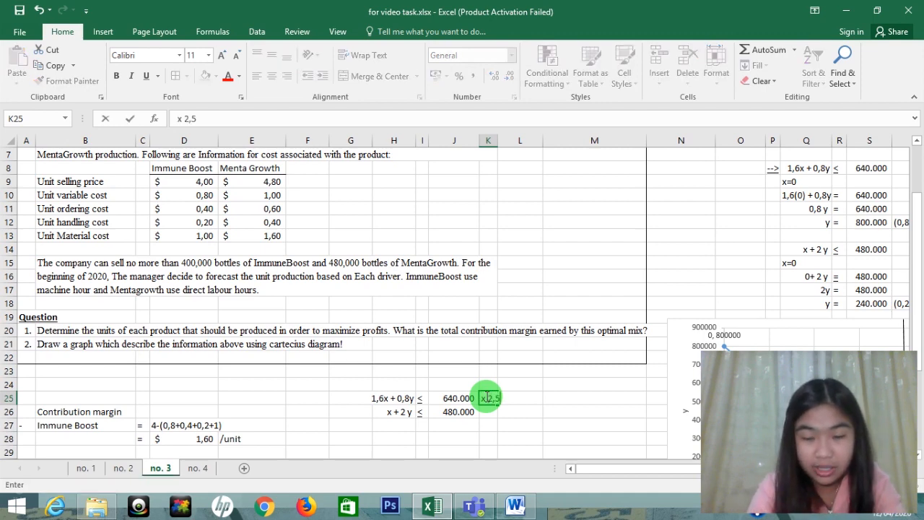
{"action": "key", "text": "Return"}
{"action": "type", "text": "x"}
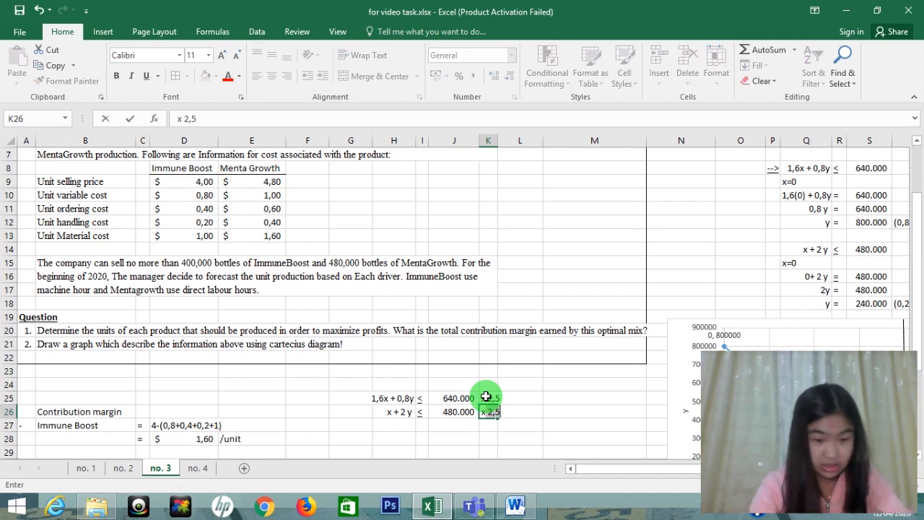
{"action": "type", "text": "1"}
{"action": "key", "text": "Return"}
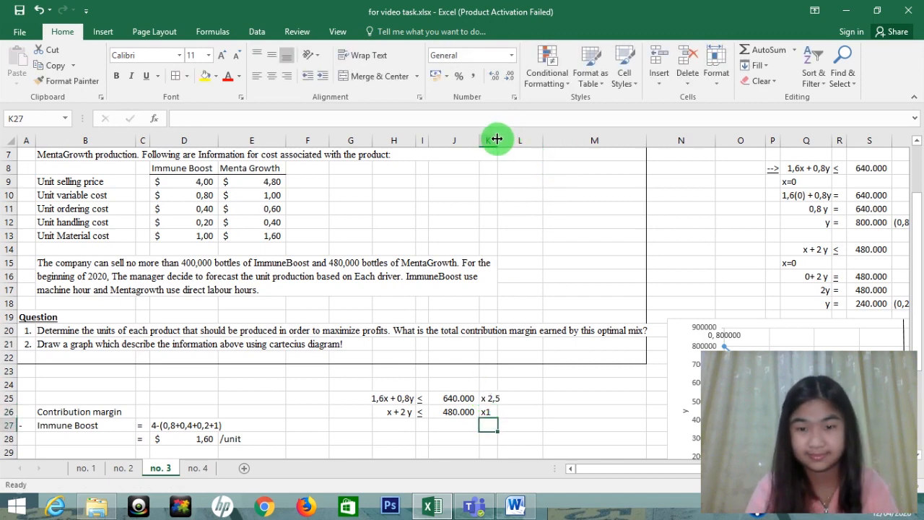
{"action": "left_click_drag", "start_coordinate": [497, 139], "coordinate": [506, 139]}
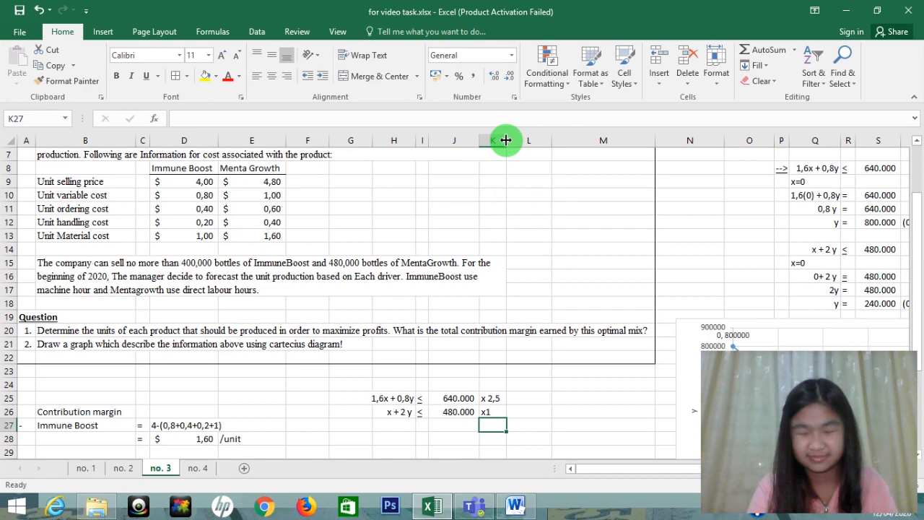
Step: Enclose the multipliers between vertical lines by adding right borders to J25:J26 and K25:K26
{"action": "left_click", "coordinate": [488, 410]}
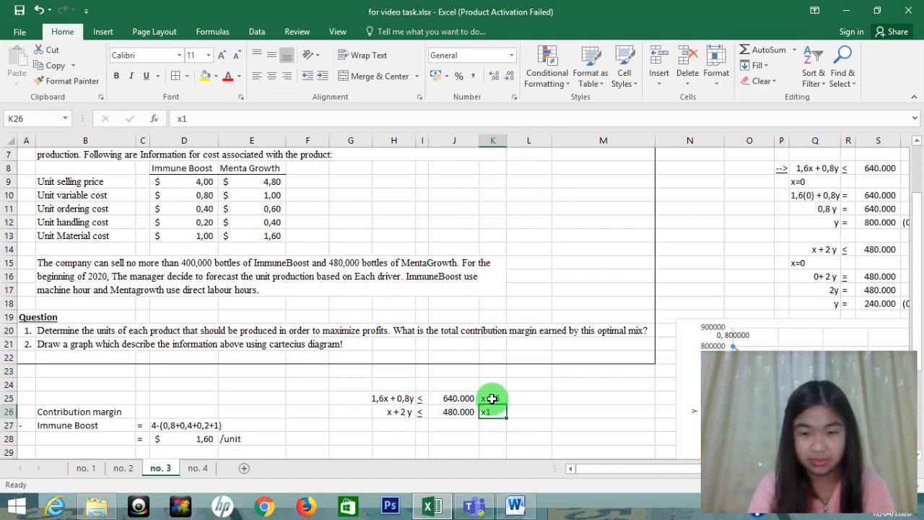
{"action": "left_click_drag", "start_coordinate": [469, 399], "coordinate": [471, 412]}
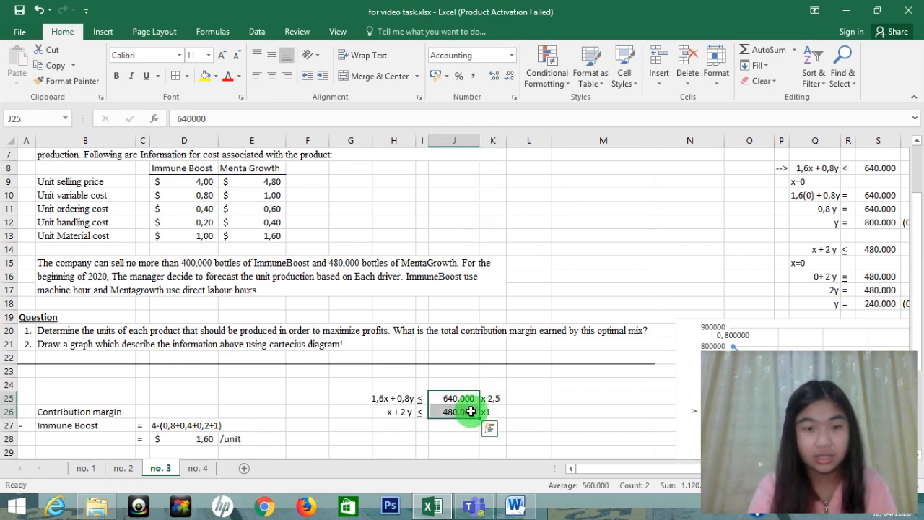
{"action": "left_click", "coordinate": [185, 76]}
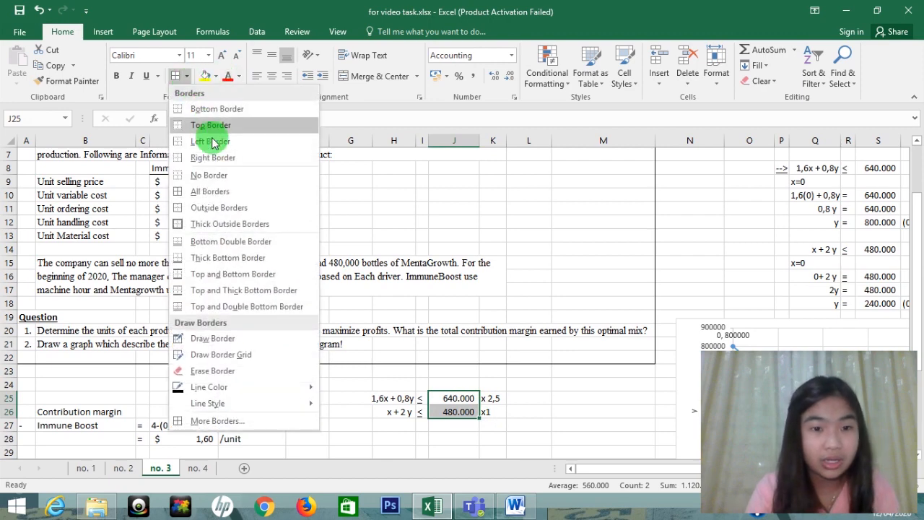
{"action": "left_click", "coordinate": [214, 191]}
{"action": "left_click_drag", "start_coordinate": [491, 398], "coordinate": [496, 412]}
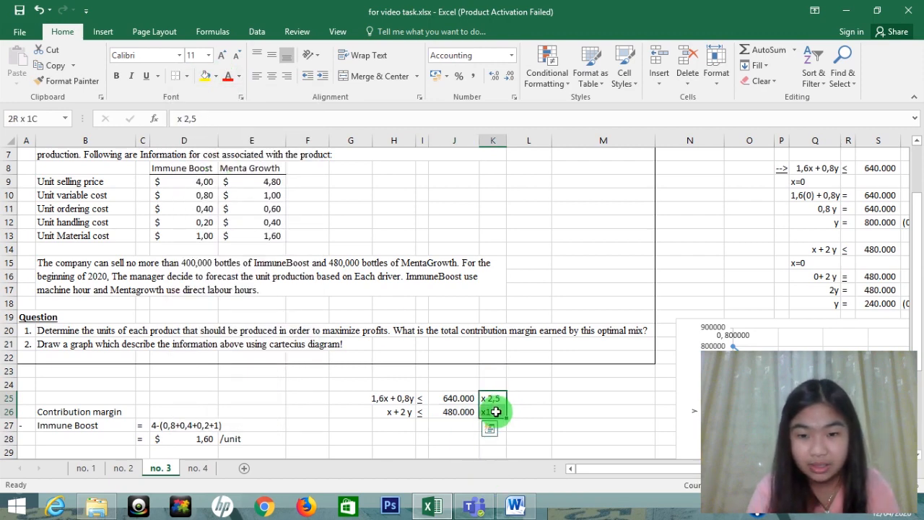
{"action": "left_click", "coordinate": [180, 75]}
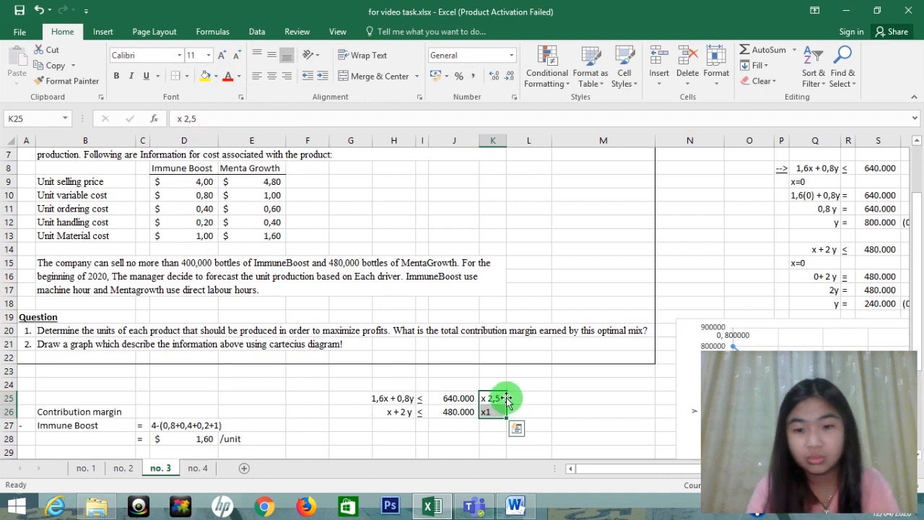
{"action": "left_click", "coordinate": [515, 396]}
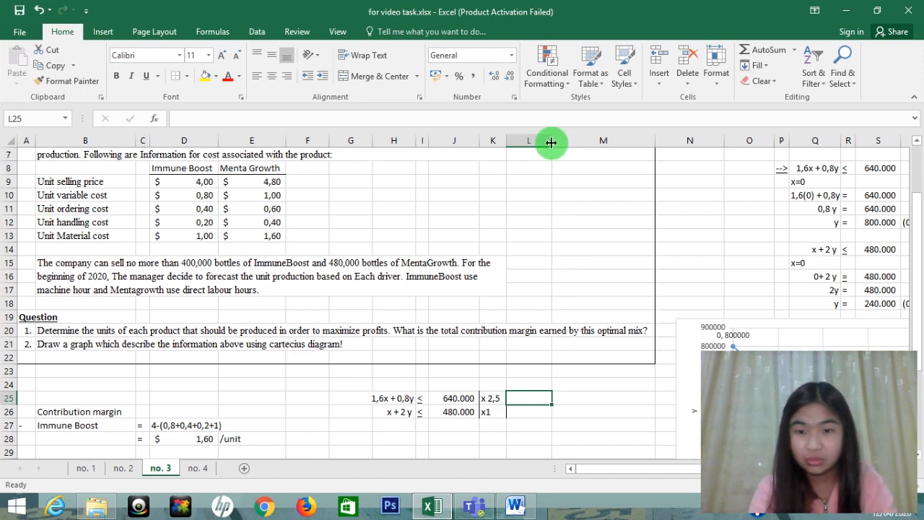
Step: Insert two new columns before column M
{"action": "right_click", "coordinate": [589, 139]}
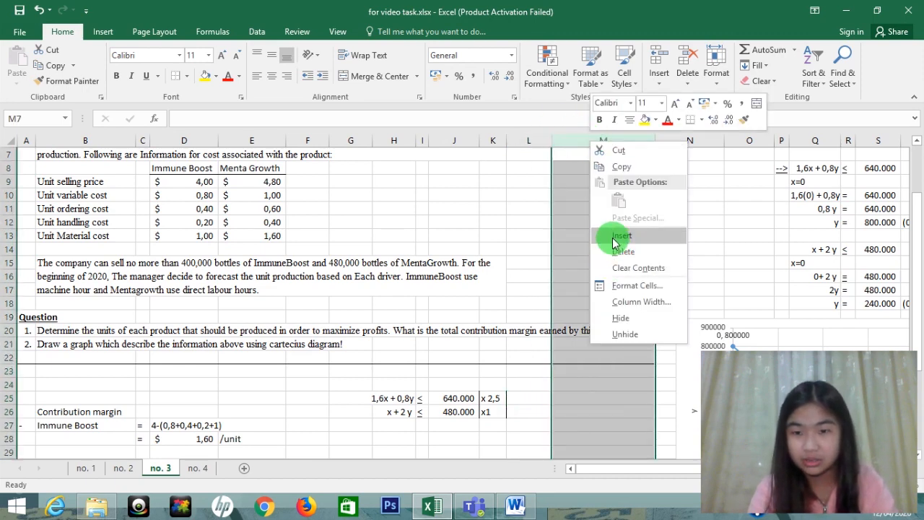
{"action": "left_click", "coordinate": [620, 235]}
{"action": "right_click", "coordinate": [587, 137]}
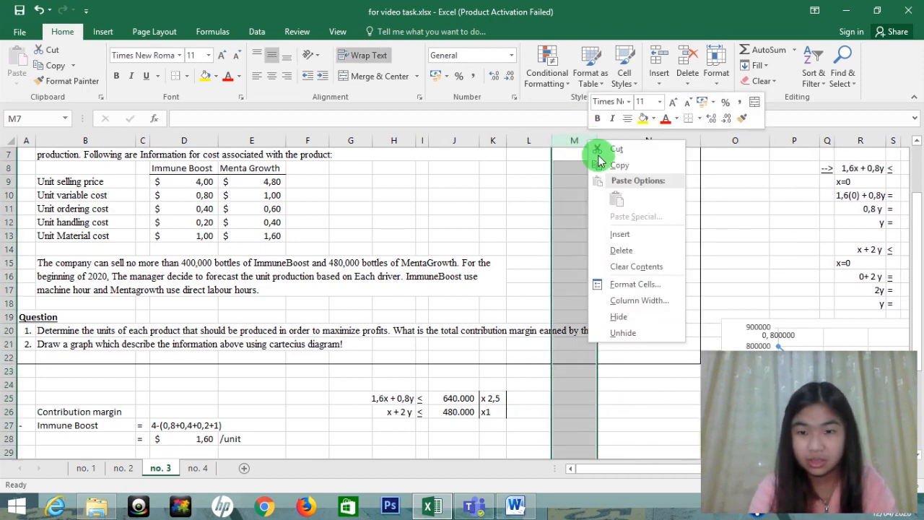
{"action": "left_click", "coordinate": [619, 234]}
Step: Narrow columns L and M, and calculate the multiplied x coefficient in L25 with =1,6*2,5
{"action": "left_click", "coordinate": [549, 402]}
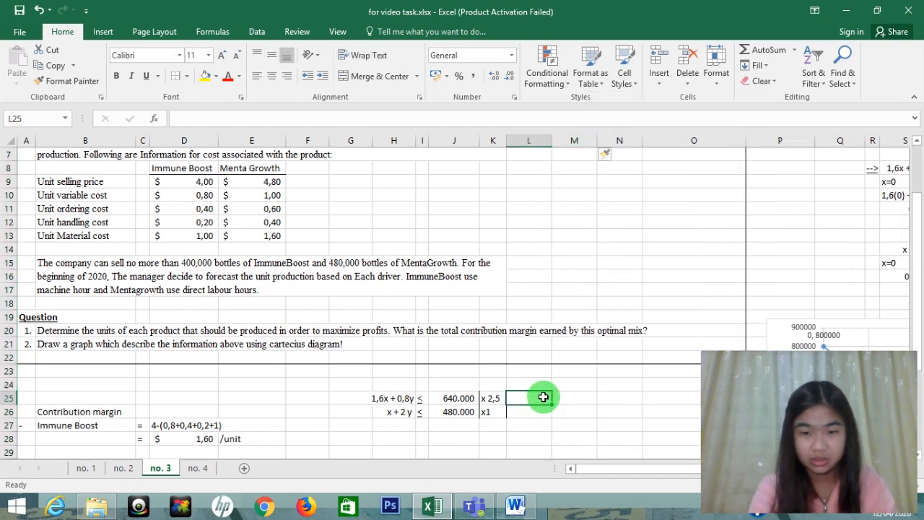
{"action": "left_click_drag", "start_coordinate": [553, 143], "coordinate": [531, 142]}
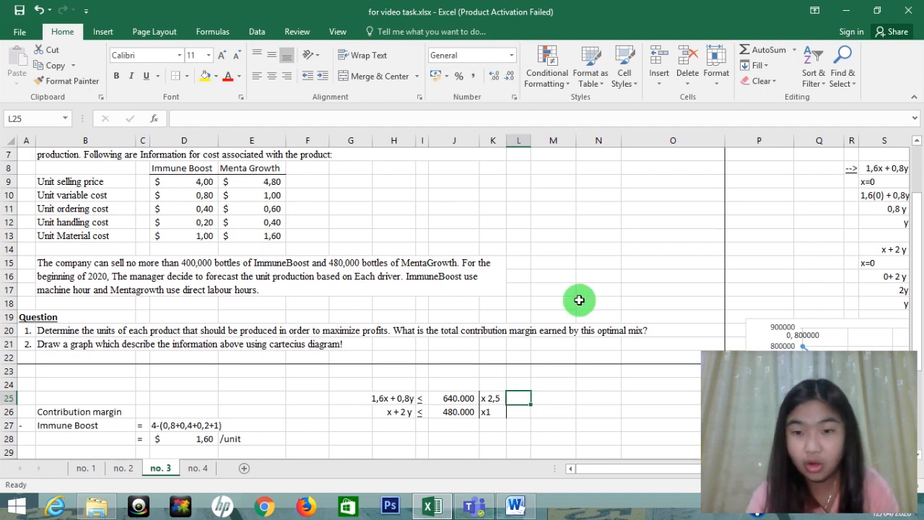
{"action": "left_click_drag", "start_coordinate": [575, 141], "coordinate": [545, 140]}
{"action": "type", "text": "="}
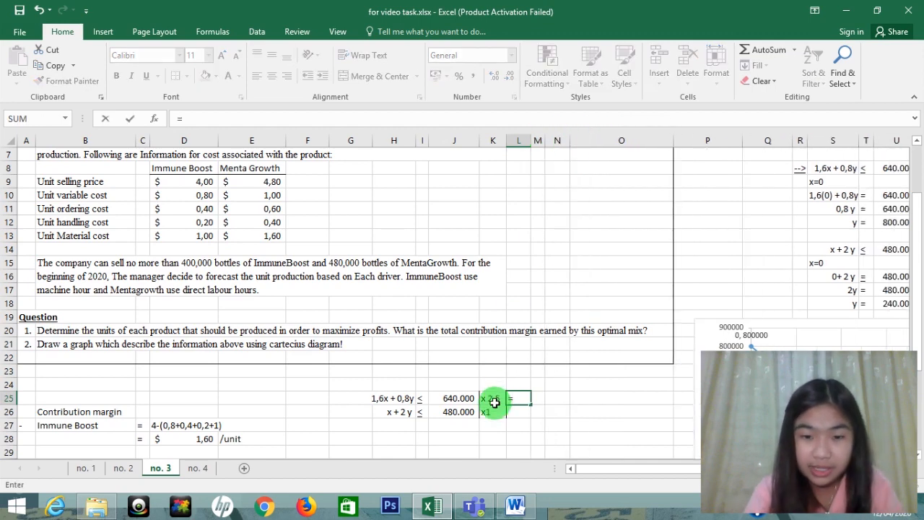
{"action": "type", "text": "1,6*2,5"}
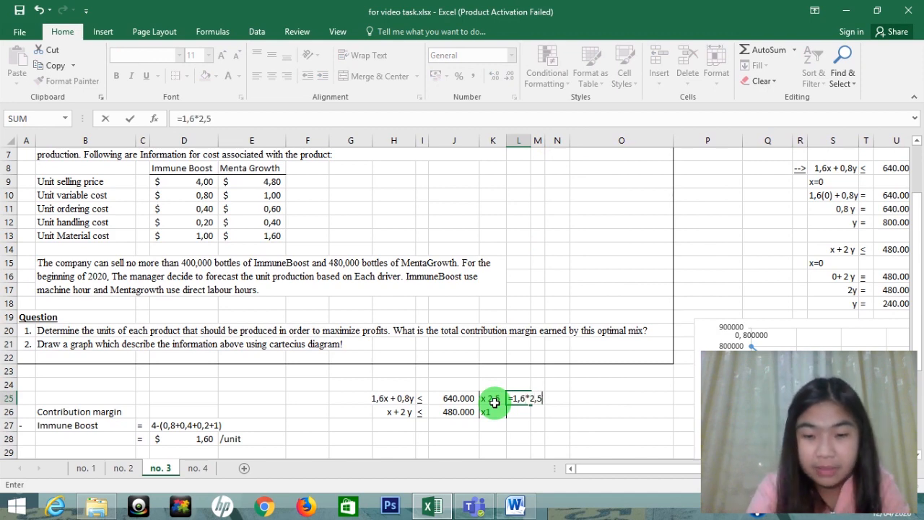
{"action": "key", "text": "Return"}
{"action": "key", "text": "Up"}
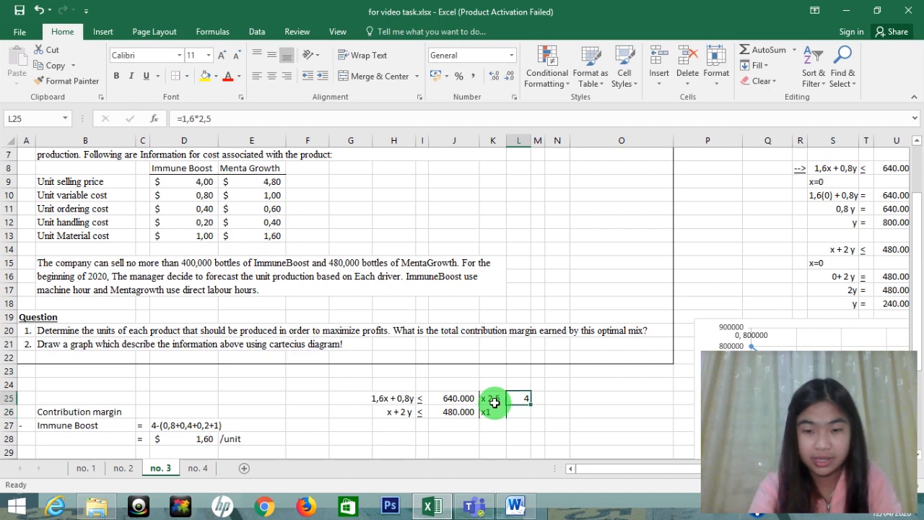
Step: Enter "x" in M25 and "+" in N25, and narrow column N to fit the sign
{"action": "left_click", "coordinate": [536, 397]}
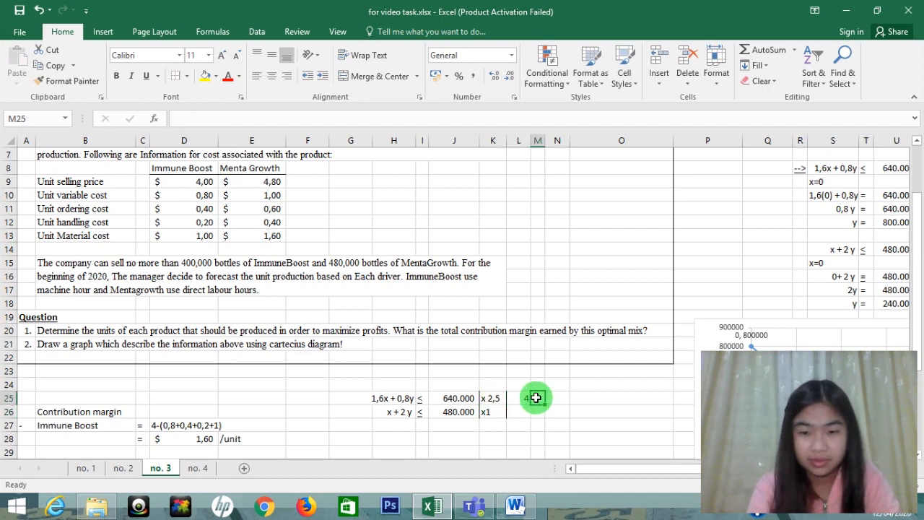
{"action": "type", "text": "x"}
{"action": "left_click", "coordinate": [557, 398]}
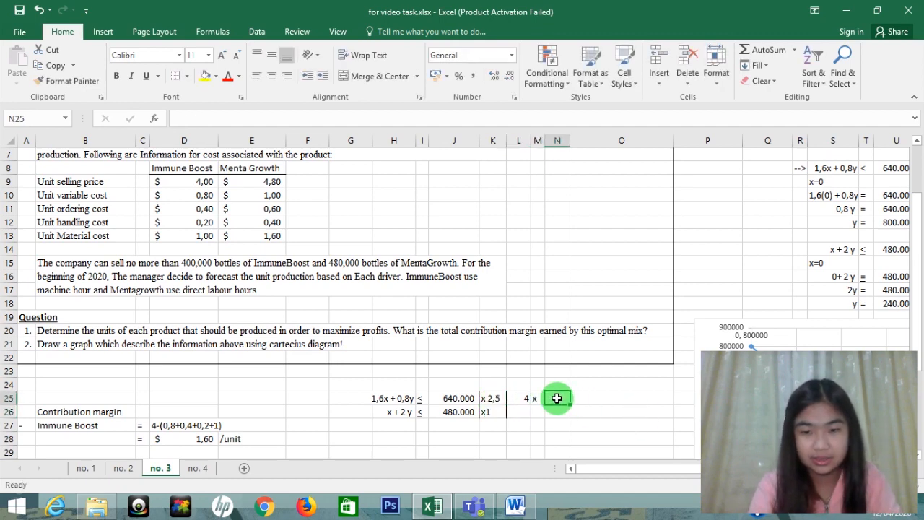
{"action": "type", "text": "+"}
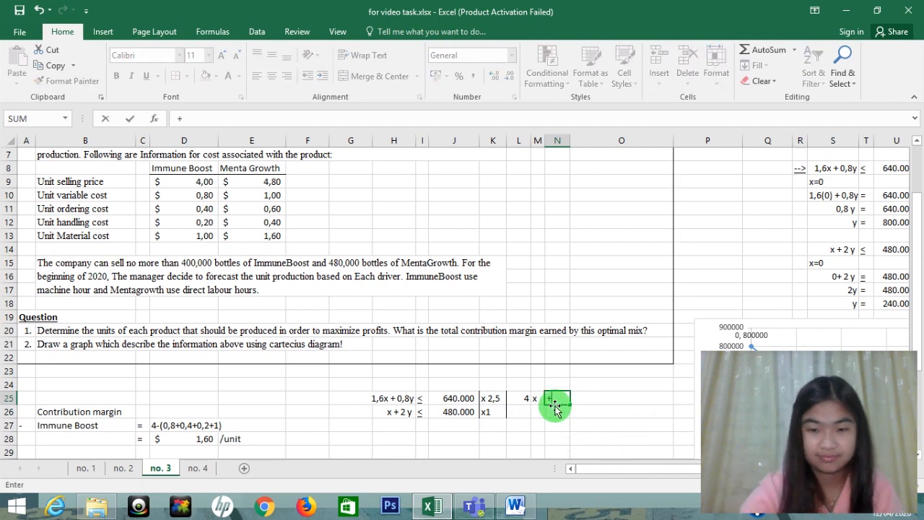
{"action": "left_click", "coordinate": [564, 141]}
{"action": "key", "text": "BackSpace"}
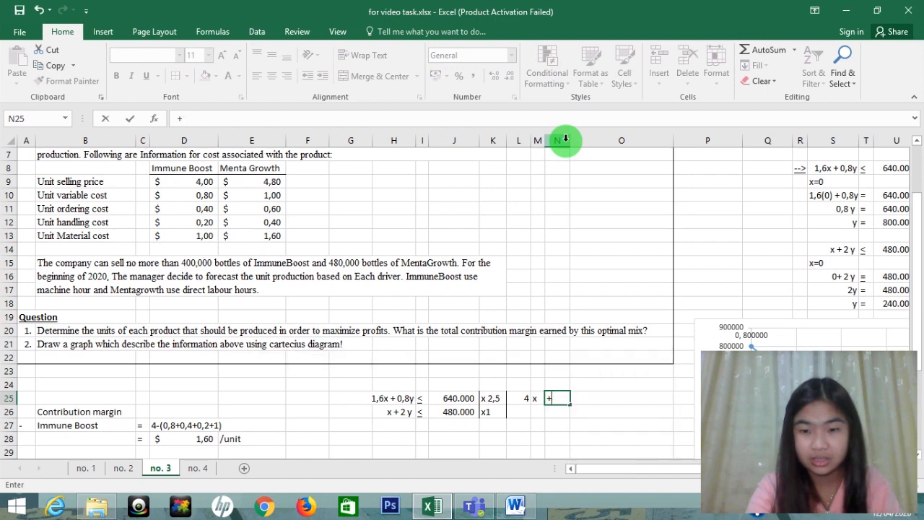
{"action": "key", "text": "Return"}
{"action": "left_click_drag", "start_coordinate": [570, 141], "coordinate": [555, 142]}
Step: Insert a new column before column O and widen it for the y coefficient
{"action": "left_click", "coordinate": [599, 141]}
{"action": "right_click", "coordinate": [601, 141]}
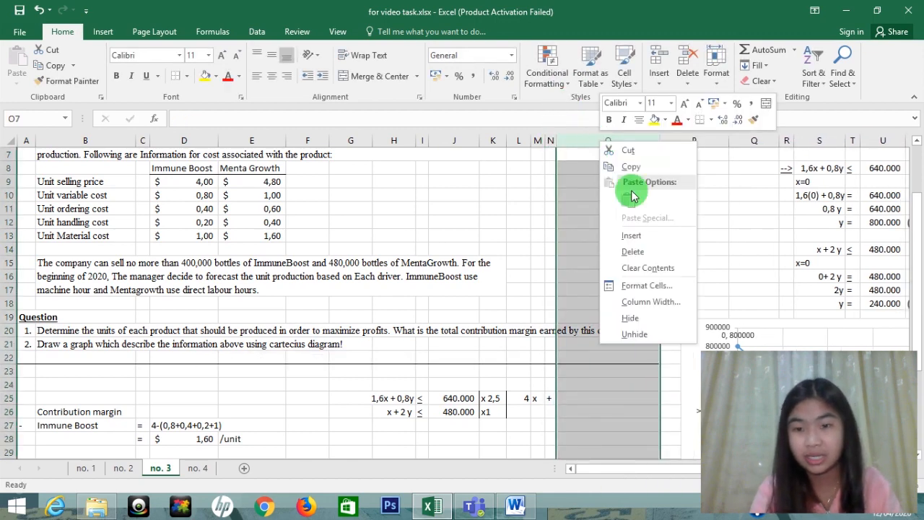
{"action": "left_click", "coordinate": [629, 237]}
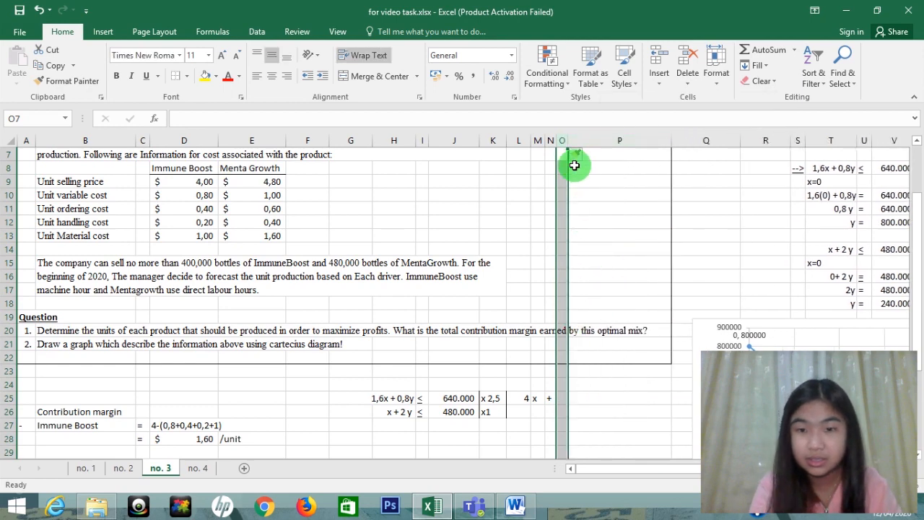
{"action": "left_click_drag", "start_coordinate": [568, 140], "coordinate": [588, 140]}
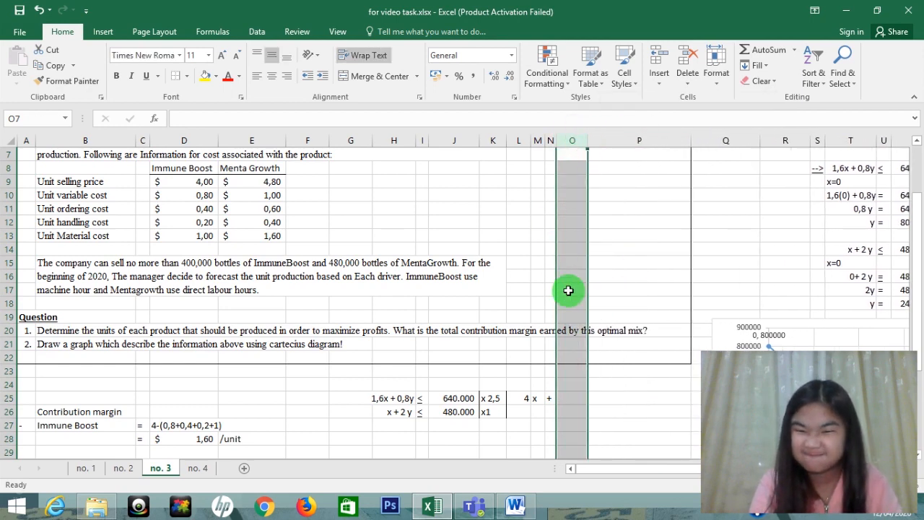
Step: Calculate the multiplied y coefficient in O25 with =0,8*2,5, and narrow column O to fit it
{"action": "left_click", "coordinate": [566, 398]}
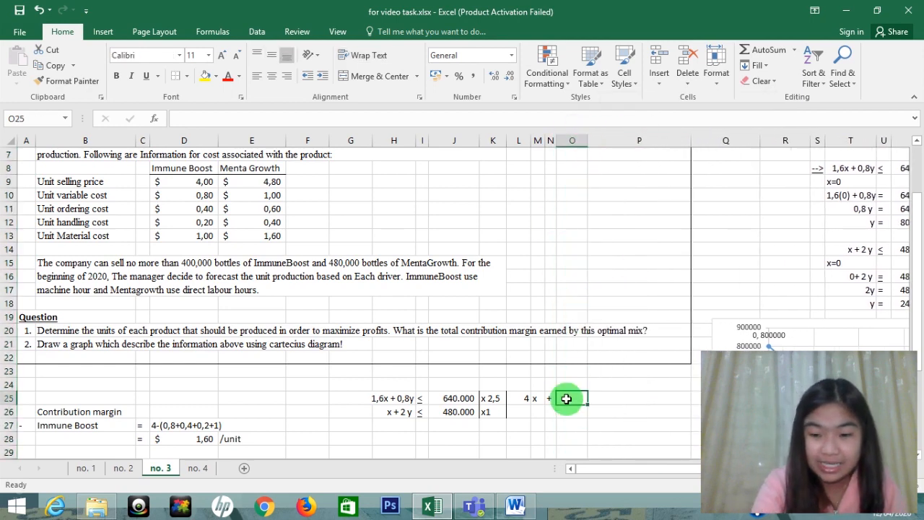
{"action": "type", "text": "=0,8*2,5"}
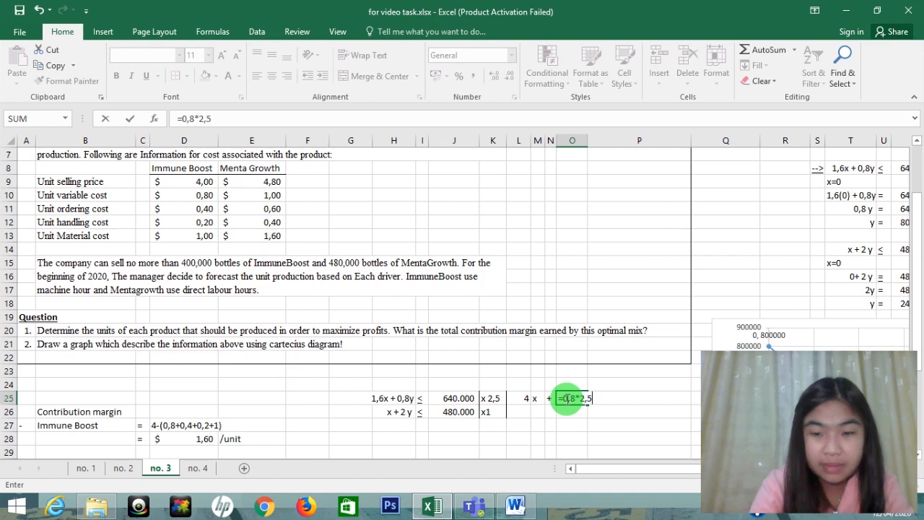
{"action": "key", "text": "ctrl+Return"}
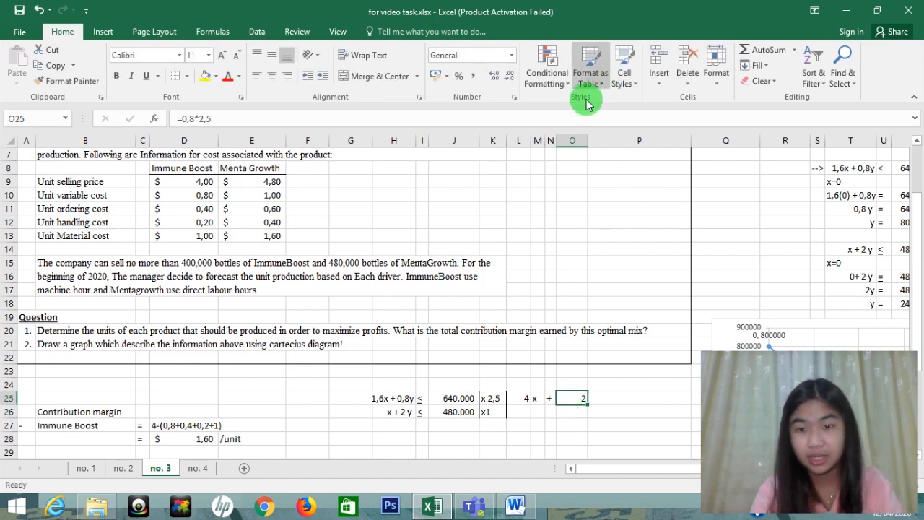
{"action": "left_click_drag", "start_coordinate": [586, 140], "coordinate": [570, 140]}
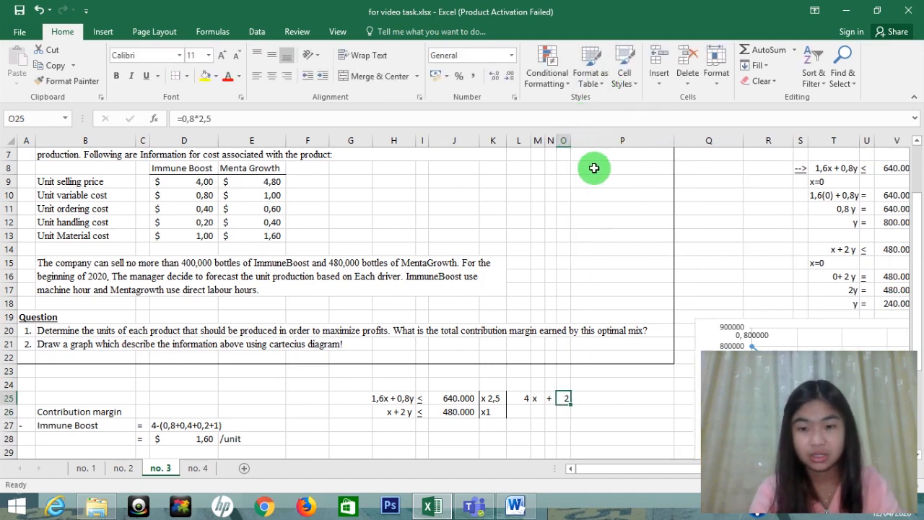
Step: Insert a new column before column P and enter "y" in P25
{"action": "left_click", "coordinate": [604, 140]}
{"action": "right_click", "coordinate": [606, 140]}
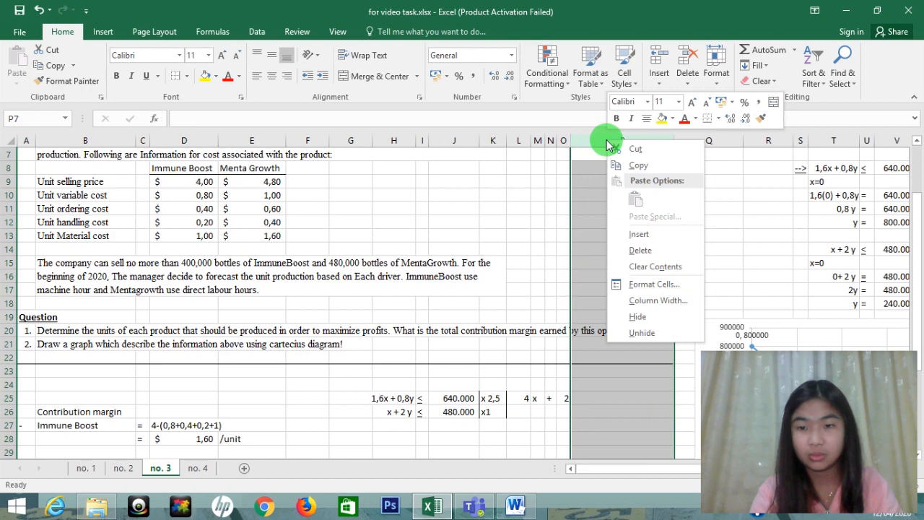
{"action": "left_click", "coordinate": [635, 241]}
{"action": "left_click", "coordinate": [576, 398]}
{"action": "type", "text": "y"}
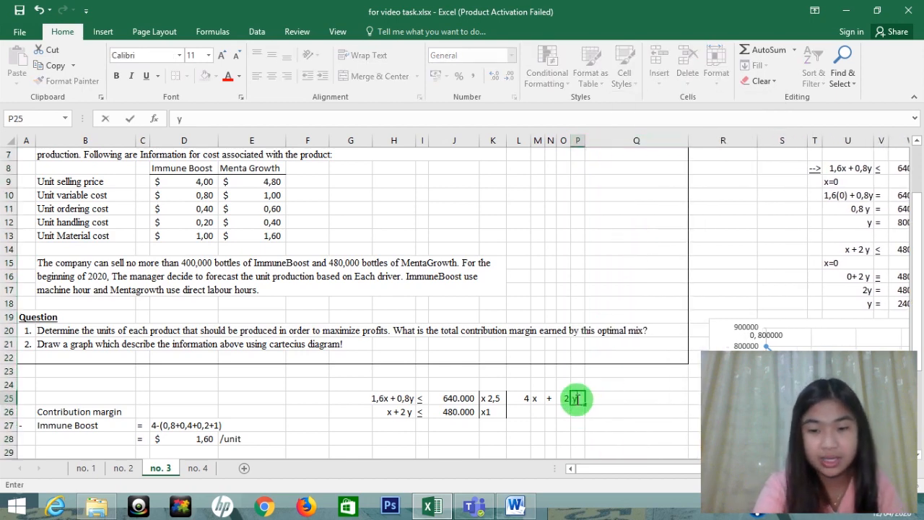
{"action": "key", "text": "Tab"}
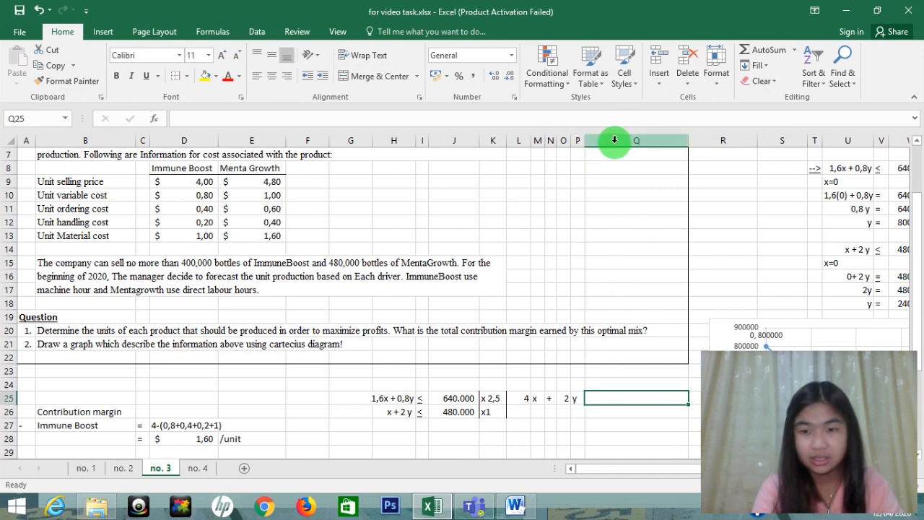
Step: Insert a new column before column Q and enter an "=" sign in Q25
{"action": "left_click", "coordinate": [614, 140]}
{"action": "right_click", "coordinate": [614, 140]}
{"action": "left_click", "coordinate": [646, 242]}
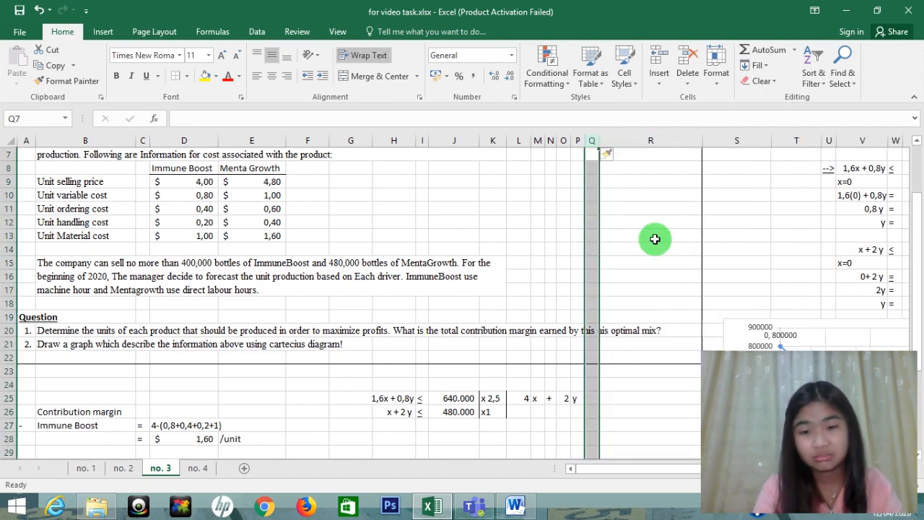
{"action": "left_click", "coordinate": [636, 140]}
{"action": "right_click", "coordinate": [637, 140]}
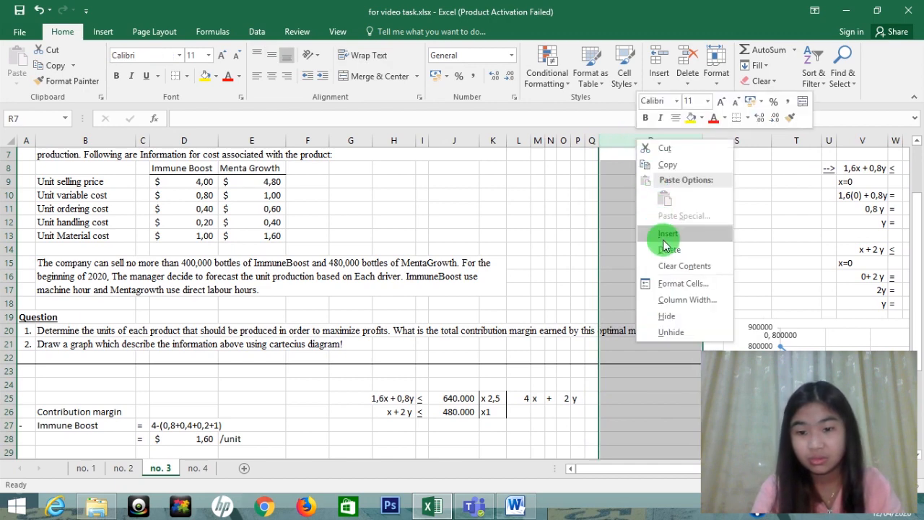
{"action": "left_click", "coordinate": [583, 397]}
{"action": "left_click", "coordinate": [589, 398]}
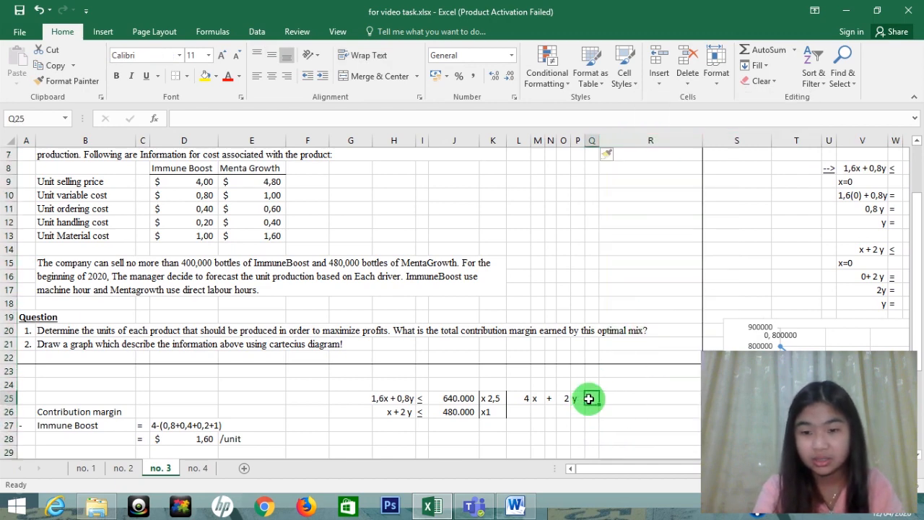
{"action": "type", "text": "=R"}
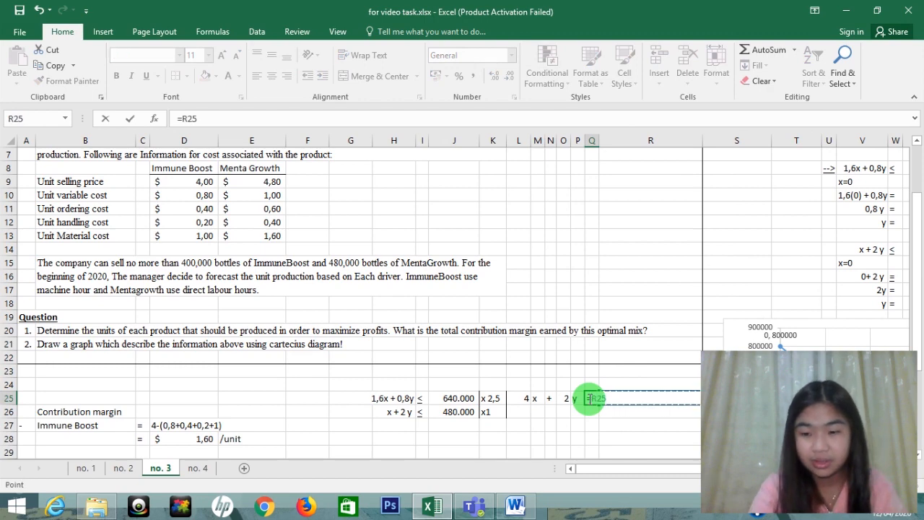
{"action": "key", "text": "BackSpace"}
{"action": "key", "text": "Return"}
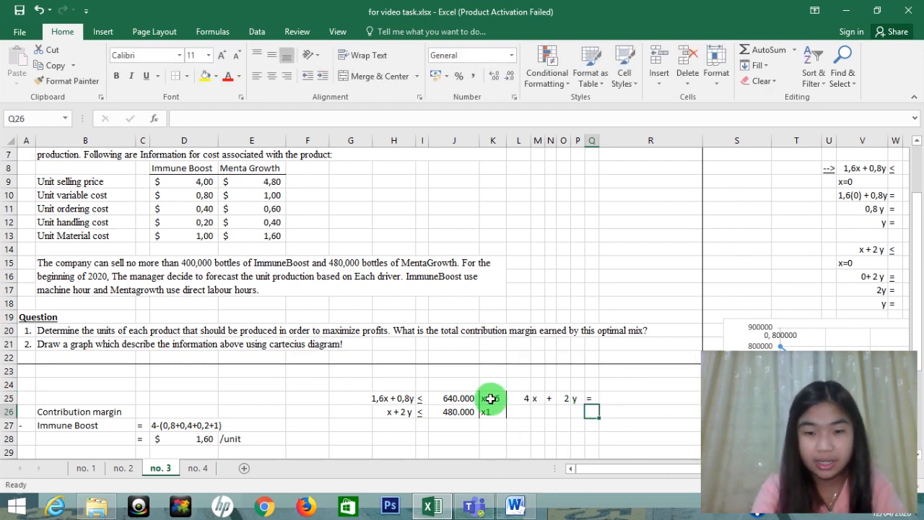
Step: Replace the inequality signs in I25 and I26 with "=" to turn both constraints into equations
{"action": "left_click", "coordinate": [424, 398]}
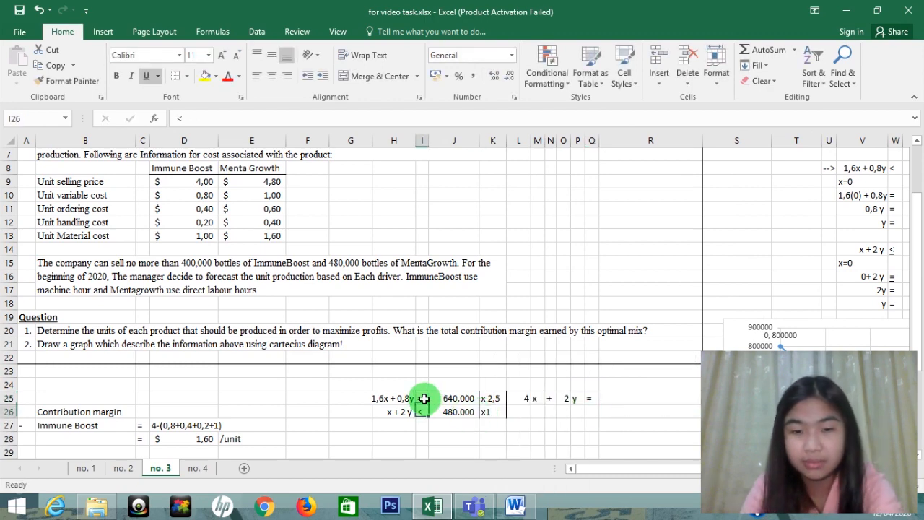
{"action": "key", "text": "Down"}
{"action": "type", "text": "="}
{"action": "key", "text": "Right"}
{"action": "key", "text": "Right"}
{"action": "key", "text": "BackSpace"}
{"action": "key", "text": "BackSpace"}
{"action": "key", "text": "BackSpace"}
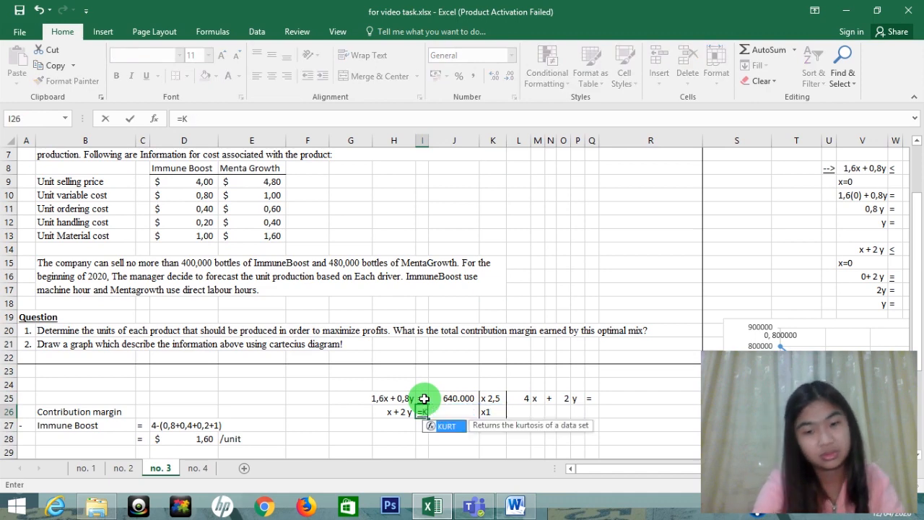
{"action": "key", "text": "Return"}
{"action": "key", "text": "Up"}
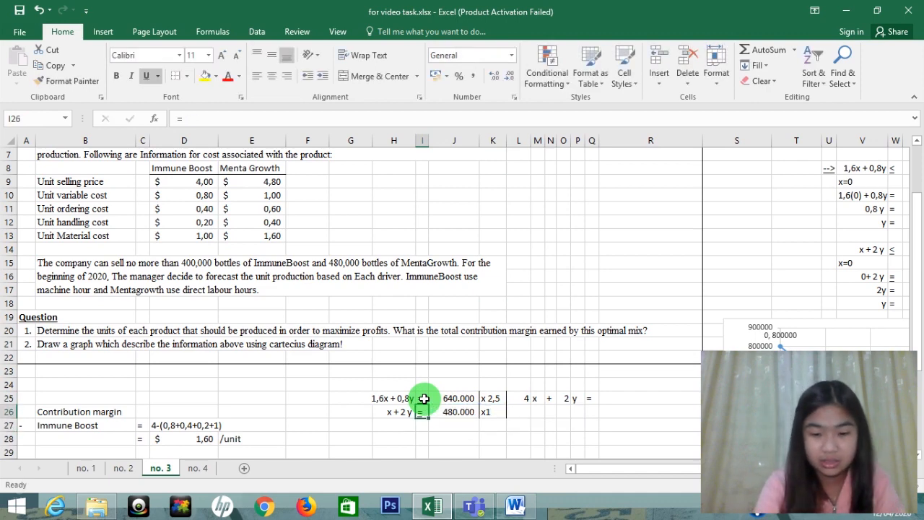
Step: Calculate the right-hand side of the multiplied first equation in R25 with =J25*2,5
{"action": "key", "text": "Right"}
{"action": "key", "text": "Right"}
{"action": "key", "text": "Right"}
{"action": "key", "text": "Right"}
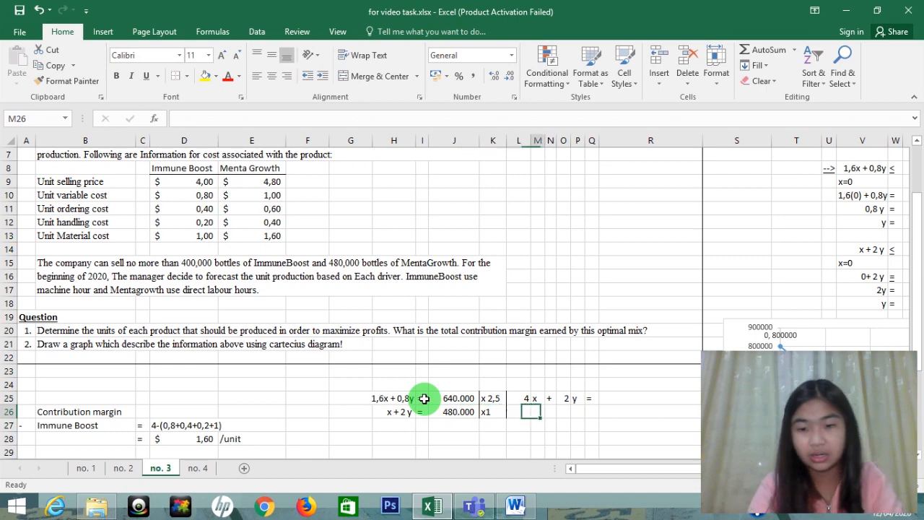
{"action": "key", "text": "Up"}
{"action": "key", "text": "Right"}
{"action": "key", "text": "Right"}
{"action": "key", "text": "Right"}
{"action": "key", "text": "Right"}
{"action": "key", "text": "Right"}
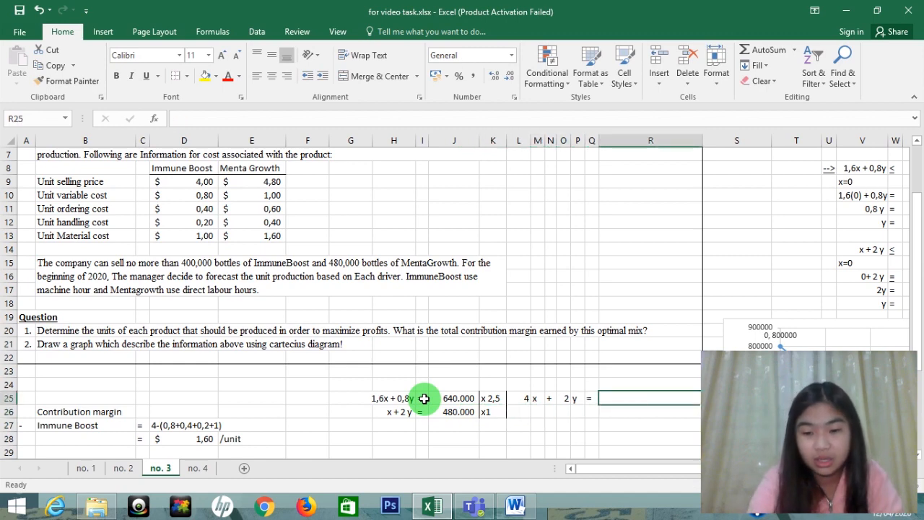
{"action": "type", "text": "="}
{"action": "key", "text": "Left"}
{"action": "key", "text": "Left"}
{"action": "key", "text": "Left"}
{"action": "key", "text": "Left"}
{"action": "key", "text": "Left"}
{"action": "key", "text": "Left"}
{"action": "key", "text": "Left"}
{"action": "key", "text": "Left"}
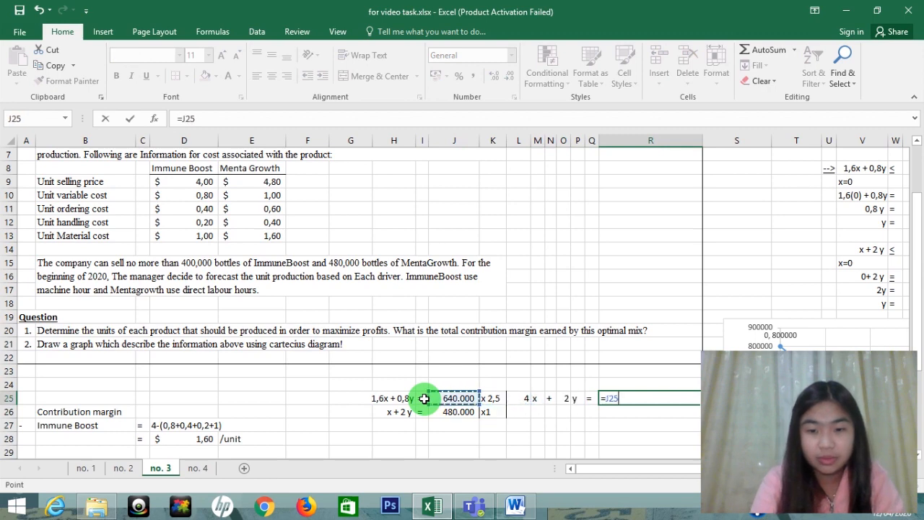
{"action": "type", "text": "*"}
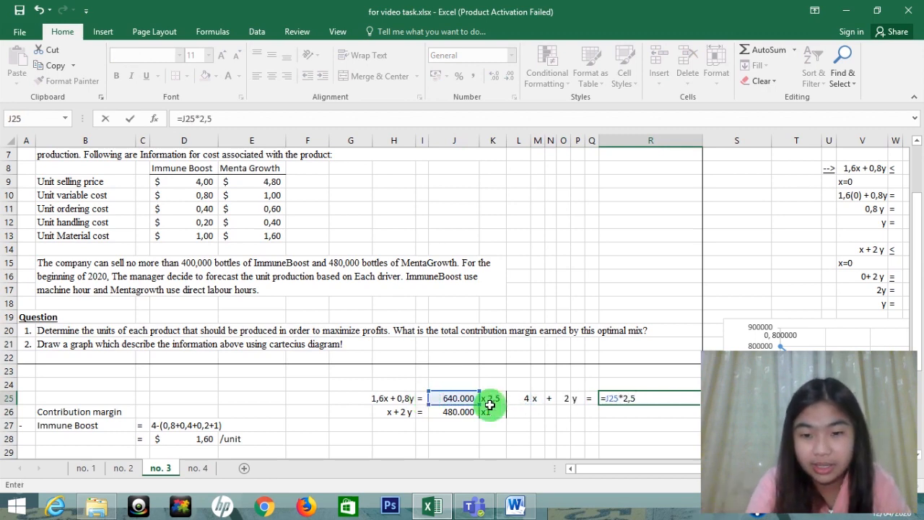
{"action": "key", "text": "Return"}
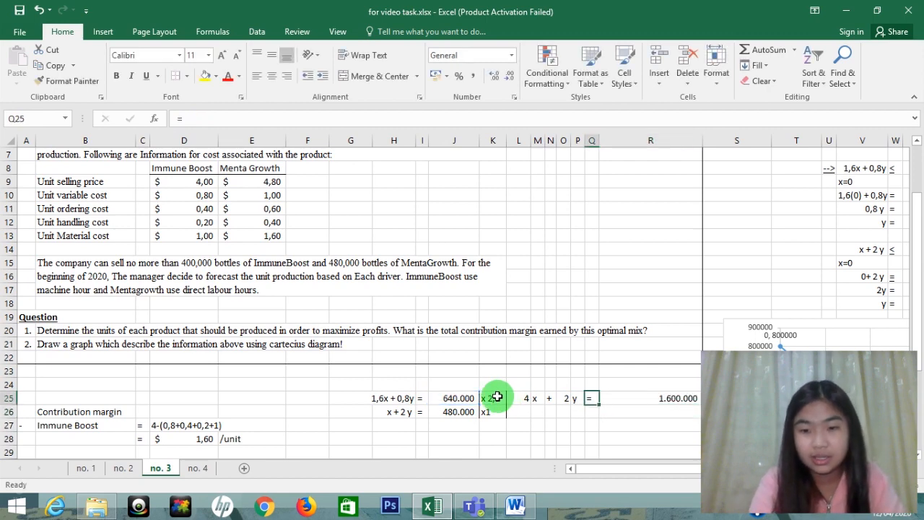
Step: Left-align R25 and narrow column R to fit its value
{"action": "key", "text": "Up"}
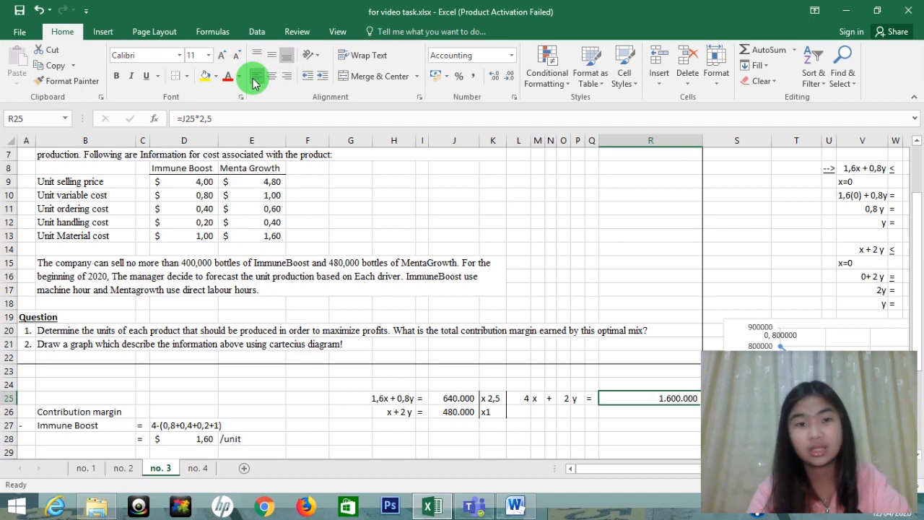
{"action": "left_click", "coordinate": [255, 81]}
{"action": "left_click_drag", "start_coordinate": [701, 139], "coordinate": [659, 139]}
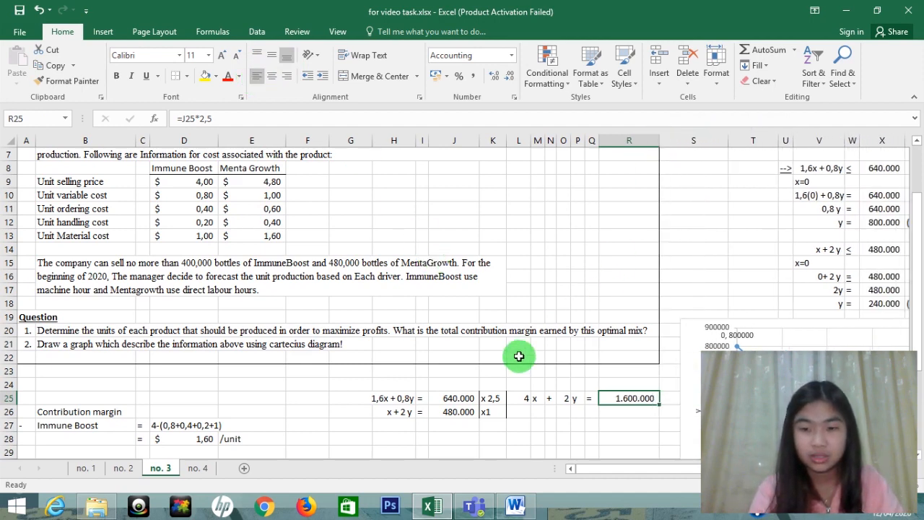
Step: Calculate the x coefficient of the multiplied second equation in L26 with =1*1
{"action": "left_click", "coordinate": [519, 409]}
{"action": "type", "text": "=x"}
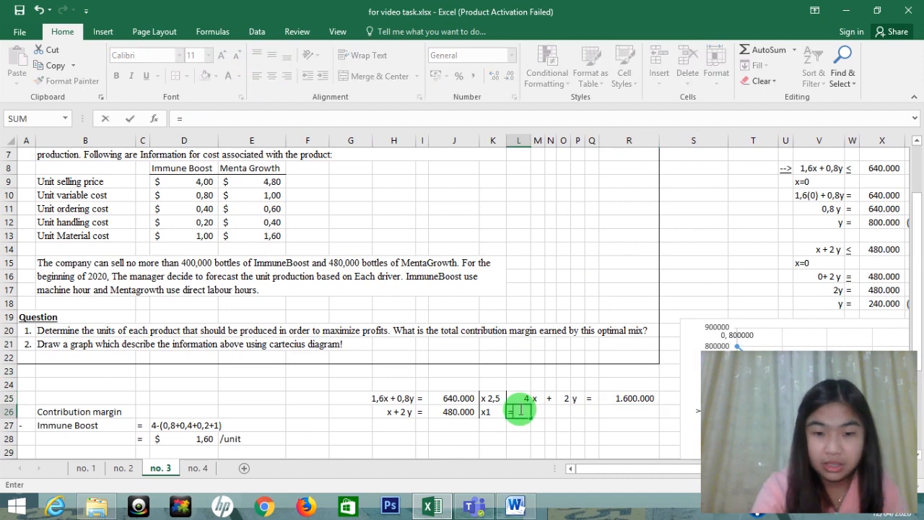
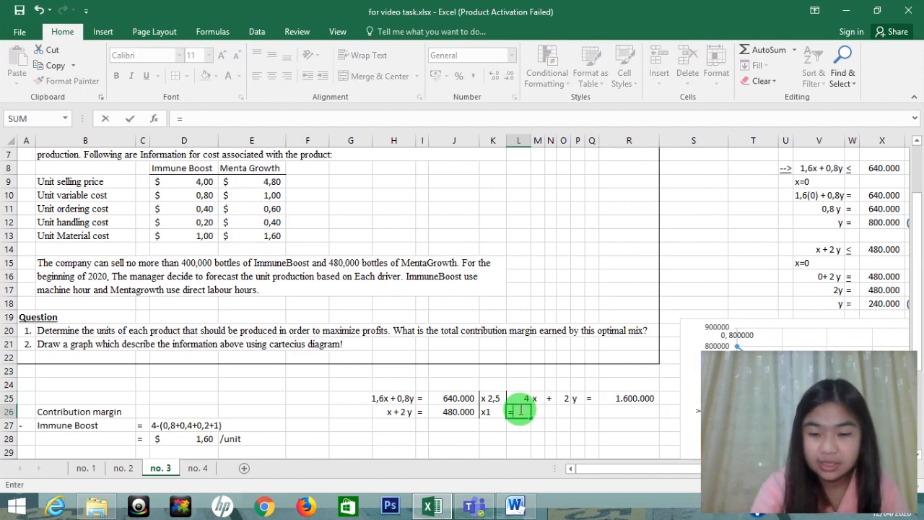
{"action": "type", "text": "x"}
{"action": "key", "text": "BackSpace"}
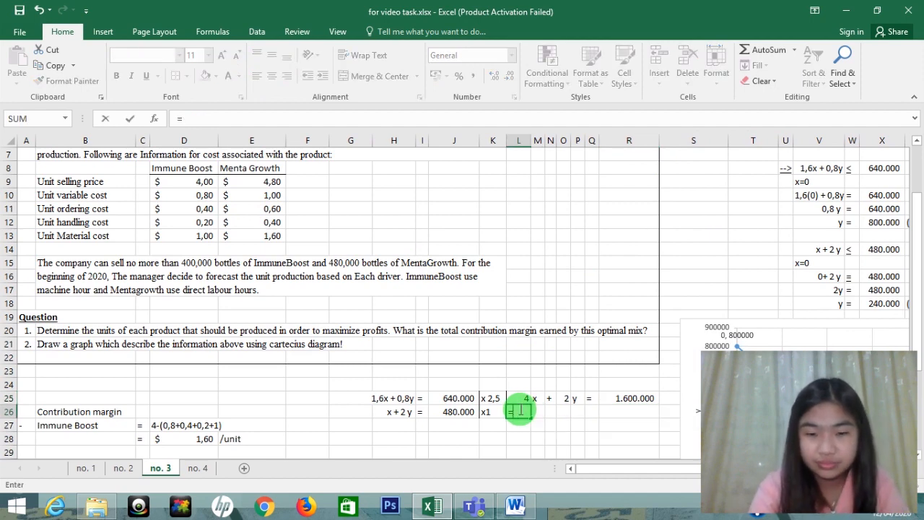
{"action": "type", "text": "1*"}
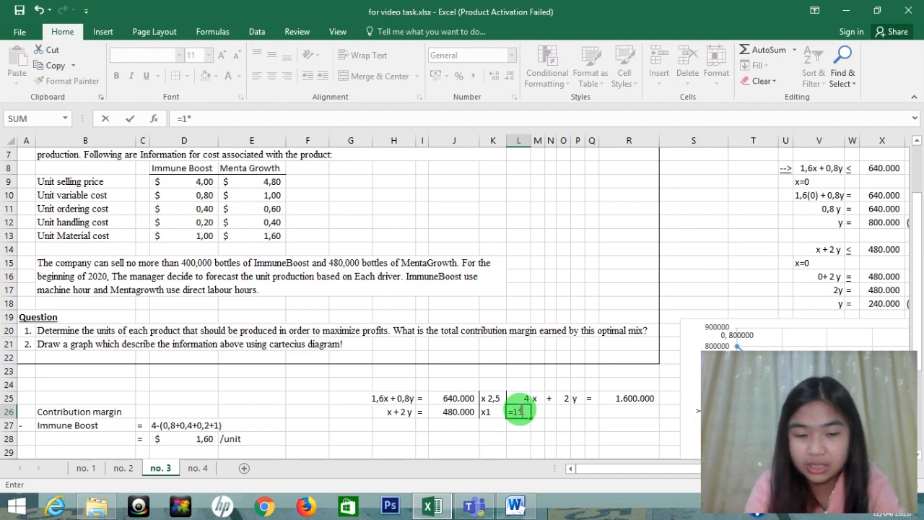
{"action": "type", "text": "1"}
{"action": "key", "text": "Tab"}
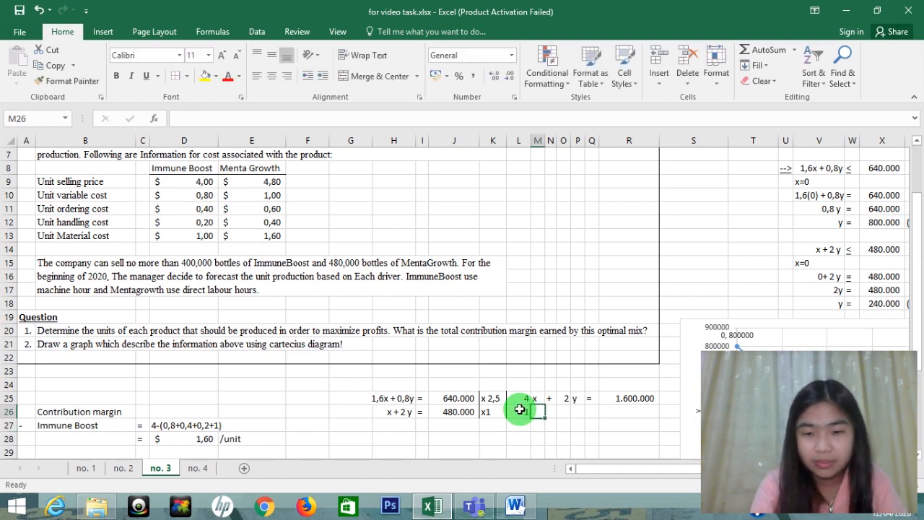
Step: Enter "x" in M26 and a "+" sign in N26 to continue the second equation
{"action": "left_click", "coordinate": [520, 410]}
{"action": "key", "text": "Tab"}
{"action": "type", "text": "x"}
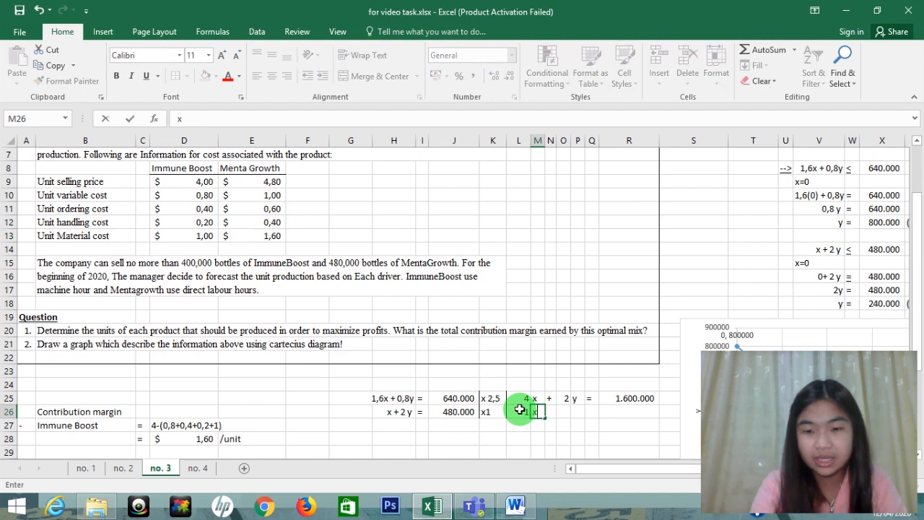
{"action": "left_click", "coordinate": [520, 409]}
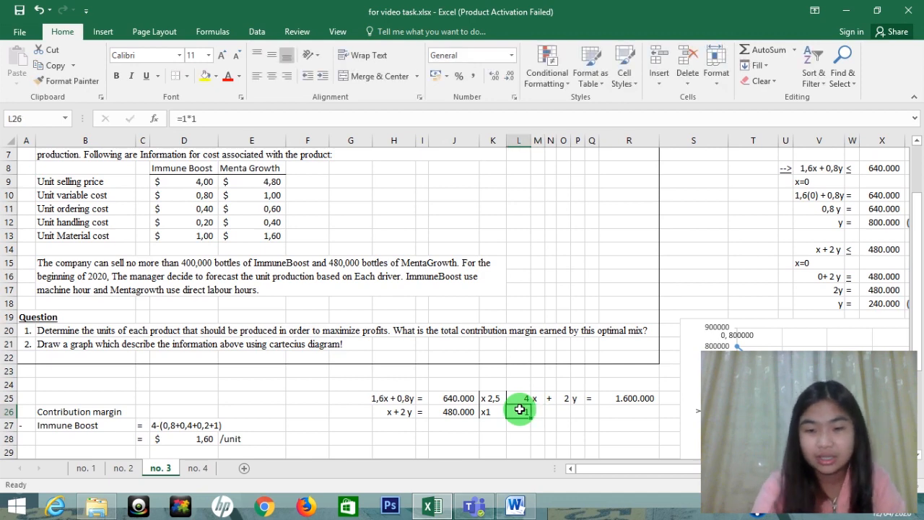
{"action": "key", "text": "Tab"}
{"action": "type", "text": "x"}
{"action": "key", "text": "Tab"}
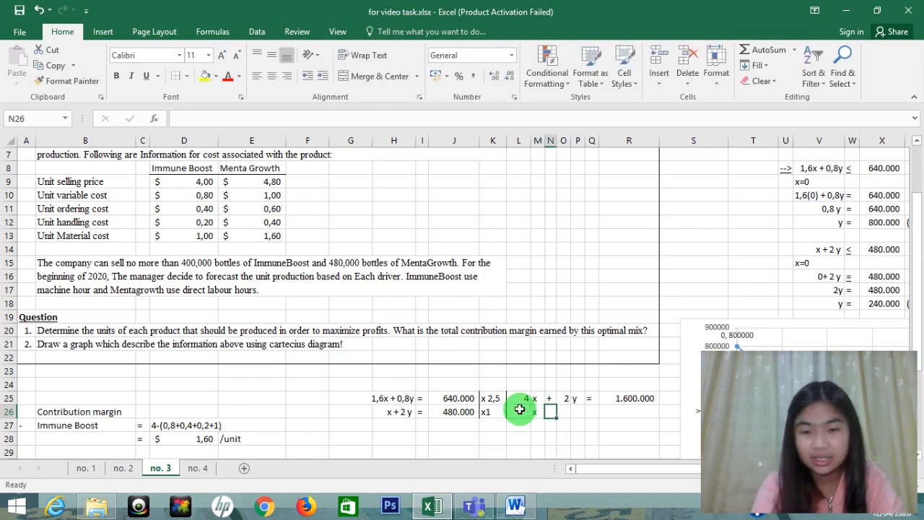
{"action": "type", "text": "+"}
{"action": "key", "text": "Right"}
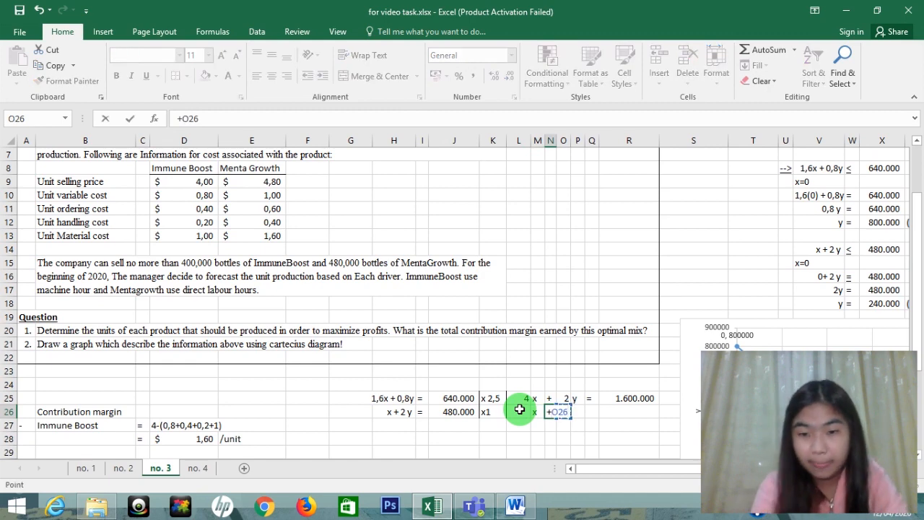
{"action": "key", "text": "BackSpace"}
{"action": "key", "text": "BackSpace"}
{"action": "key", "text": "BackSpace"}
{"action": "key", "text": "Return"}
Step: Calculate the y coefficient of the multiplied second equation in O26 with =2*1
{"action": "key", "text": "Right"}
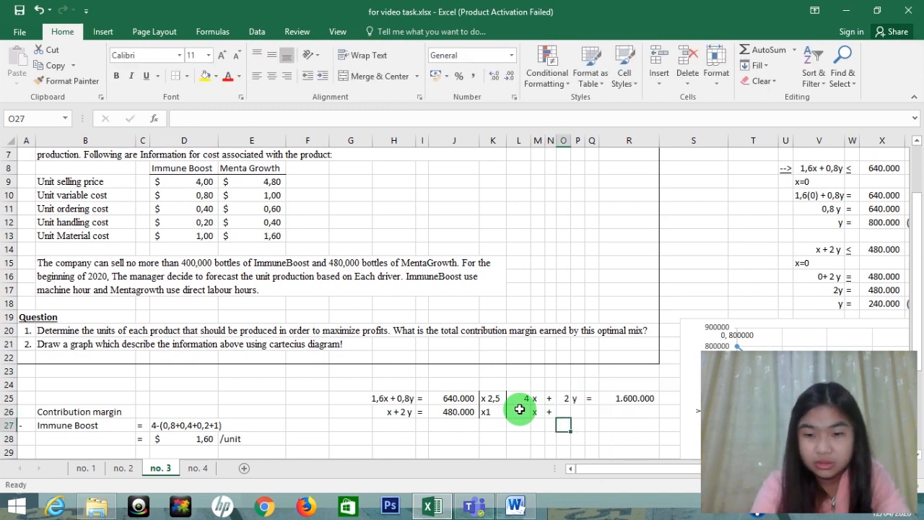
{"action": "key", "text": "Up"}
{"action": "type", "text": "=2"}
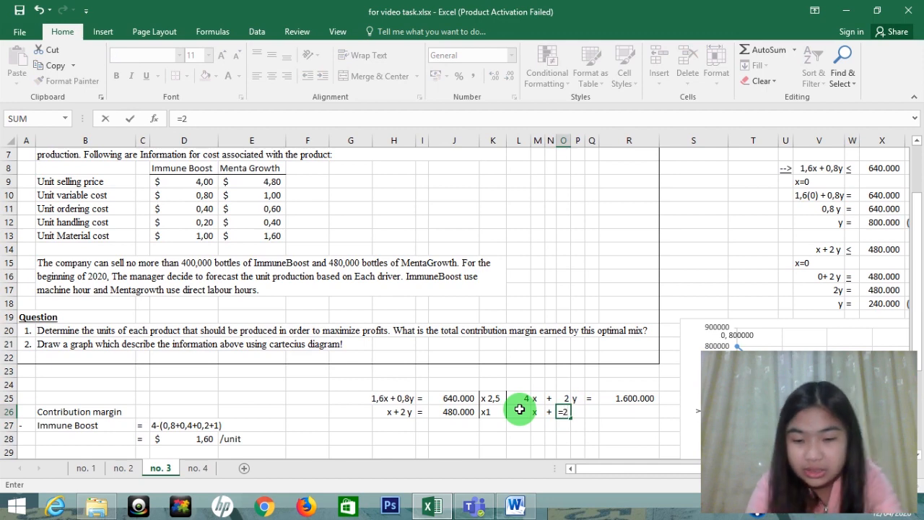
{"action": "key", "text": "Return"}
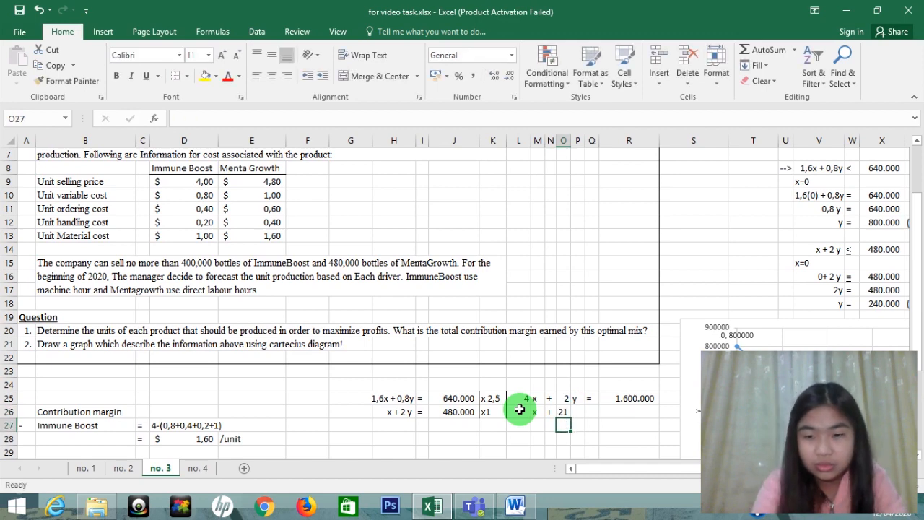
{"action": "key", "text": "Up"}
{"action": "type", "text": "2"}
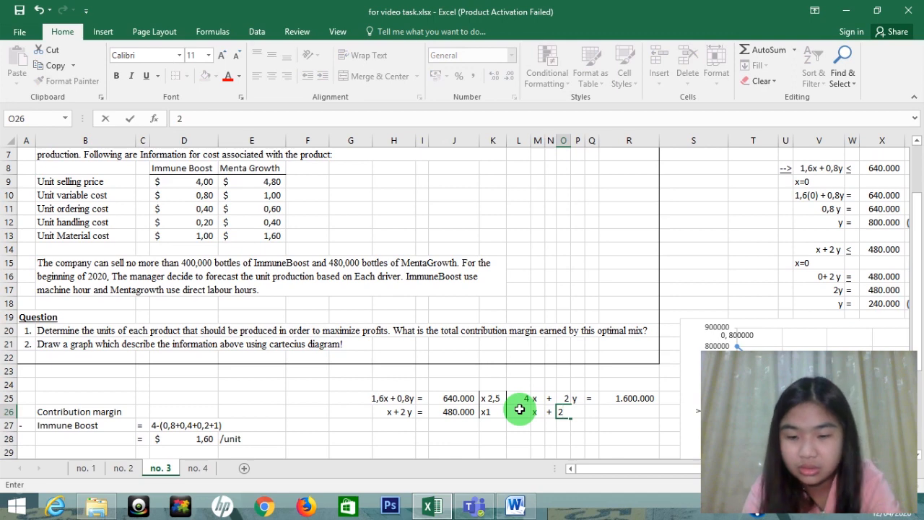
{"action": "key", "text": "Return"}
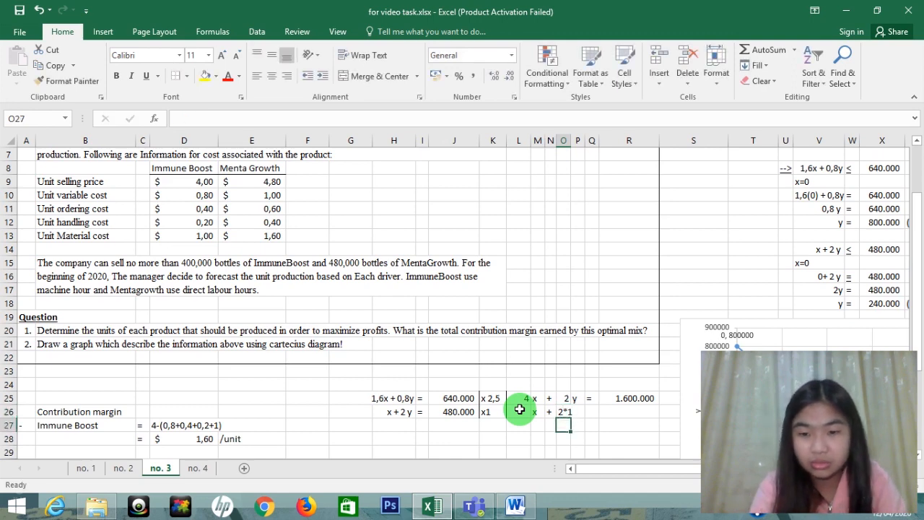
{"action": "key", "text": "Up"}
{"action": "key", "text": "F2"}
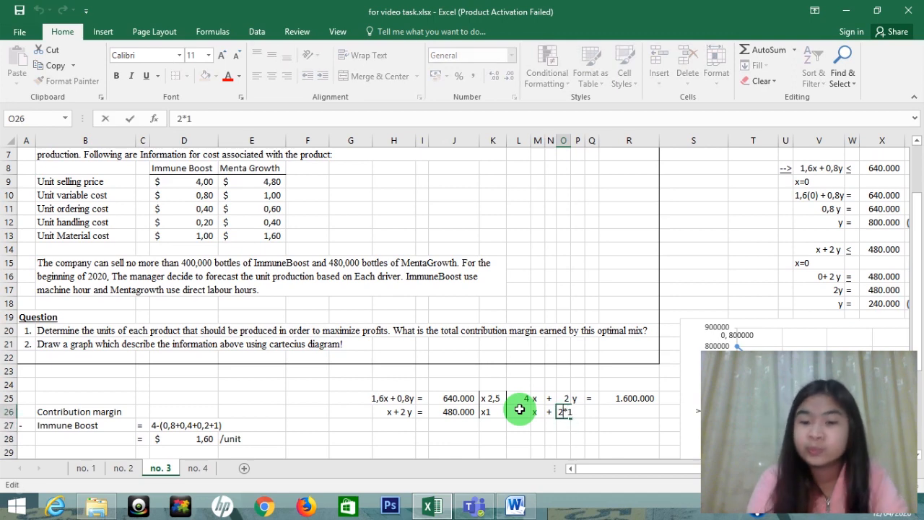
{"action": "key", "text": "Home"}
{"action": "type", "text": "="}
{"action": "key", "text": "Return"}
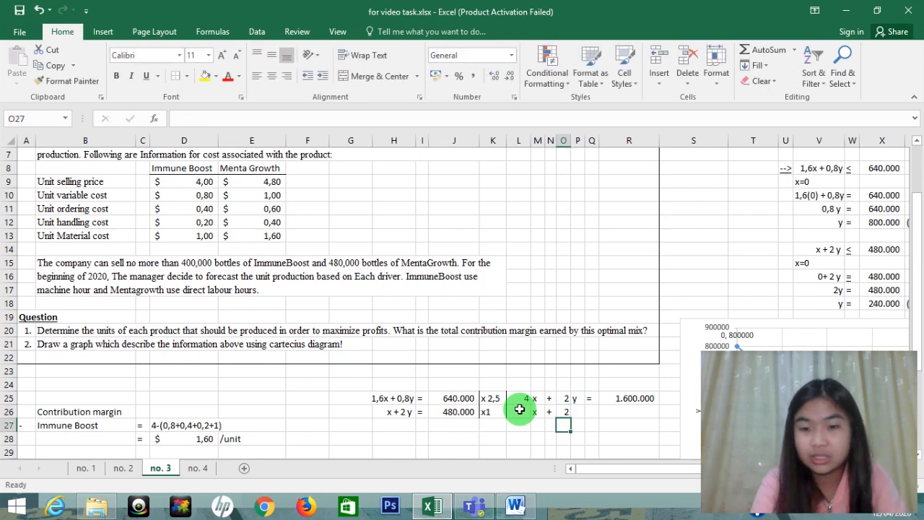
Step: Enter "y" in P26 and an "=" sign in Q26 for the second equation
{"action": "key", "text": "Right"}
{"action": "key", "text": "Up"}
{"action": "key", "text": "Up"}
{"action": "key", "text": "Down"}
{"action": "type", "text": "y"}
{"action": "key", "text": "Right"}
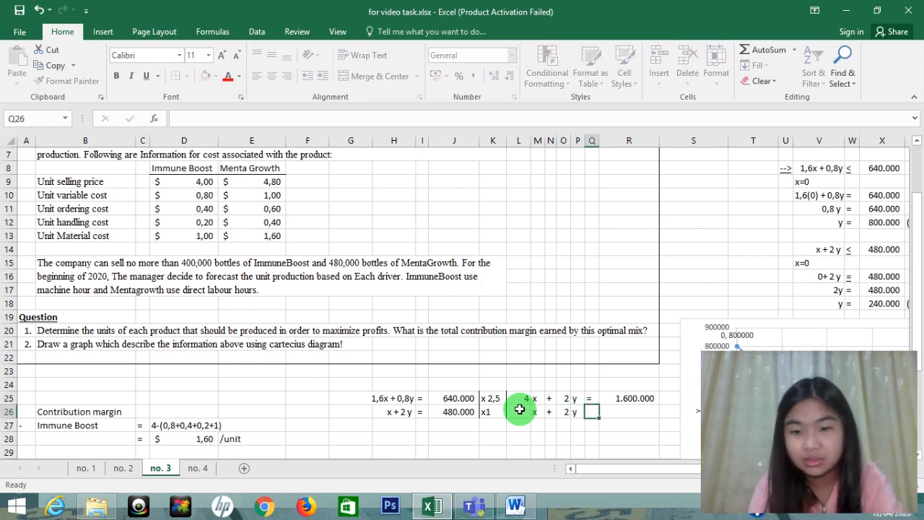
{"action": "type", "text": "="}
{"action": "key", "text": "Right"}
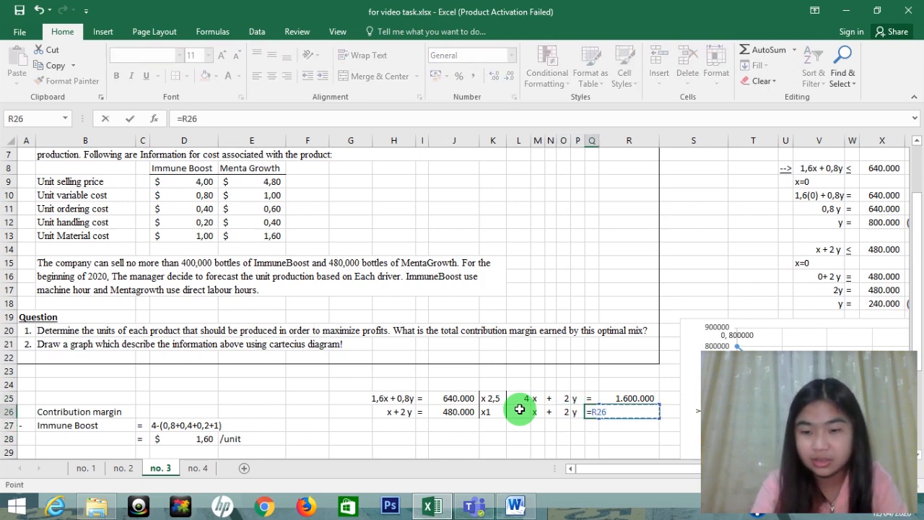
{"action": "key", "text": "BackSpace"}
{"action": "key", "text": "BackSpace"}
{"action": "key", "text": "BackSpace"}
{"action": "key", "text": "Return"}
Step: Calculate the right-hand side of the multiplied second equation in R26 with =J26*1
{"action": "key", "text": "Right"}
{"action": "key", "text": "Up"}
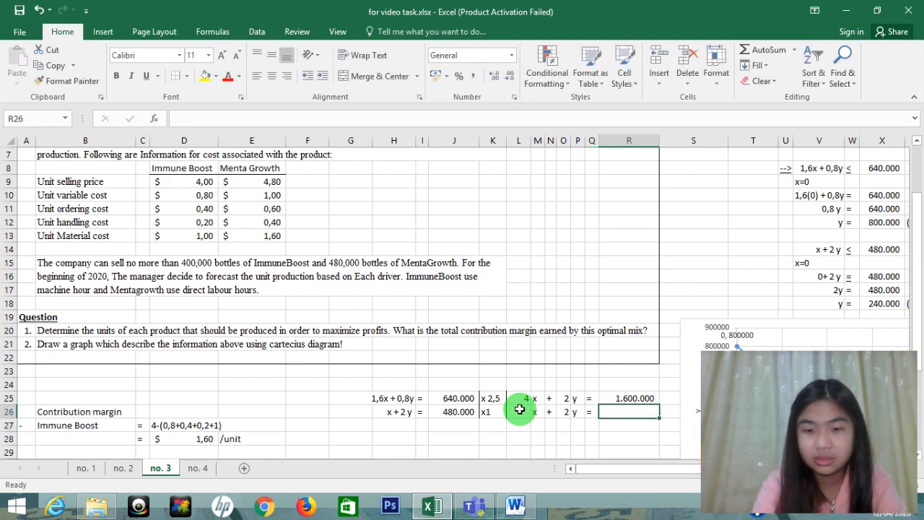
{"action": "type", "text": "="}
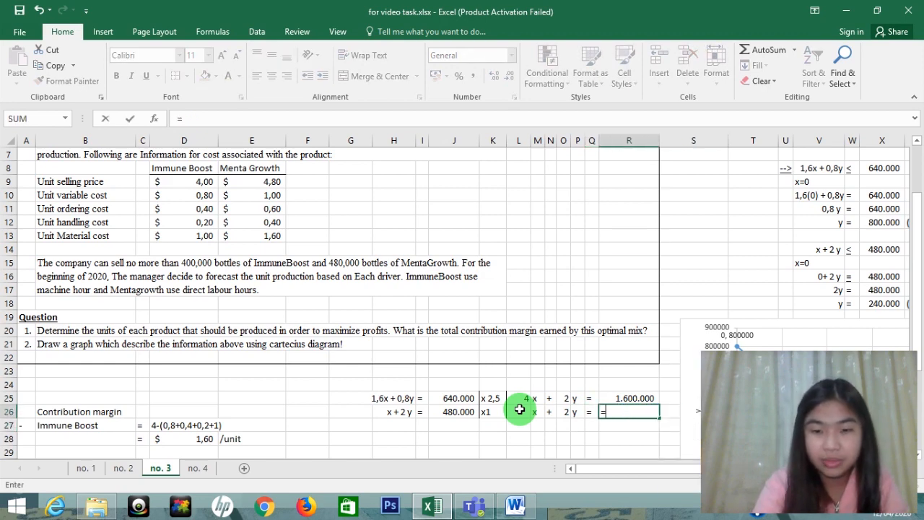
{"action": "key", "text": "Left"}
{"action": "key", "text": "Left"}
{"action": "key", "text": "Left"}
{"action": "key", "text": "Left"}
{"action": "key", "text": "Left"}
{"action": "key", "text": "Left"}
{"action": "key", "text": "Left"}
{"action": "key", "text": "Left"}
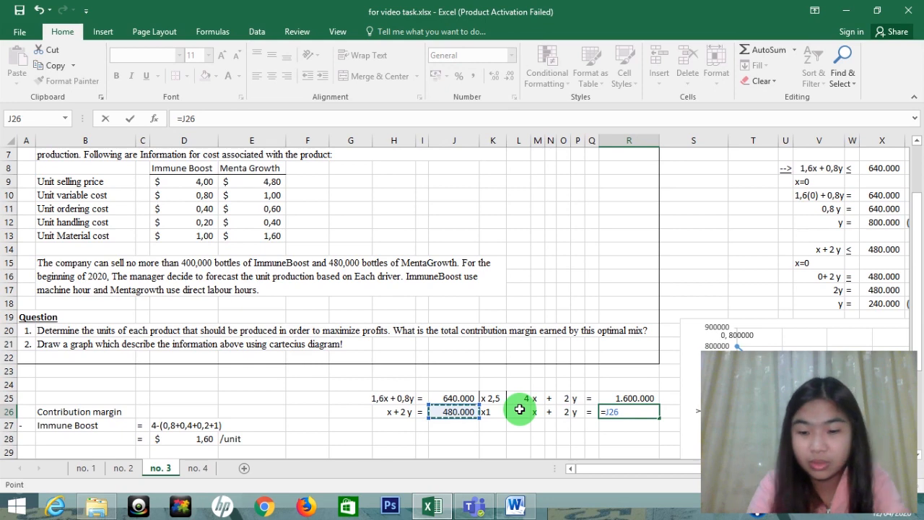
{"action": "type", "text": "*"}
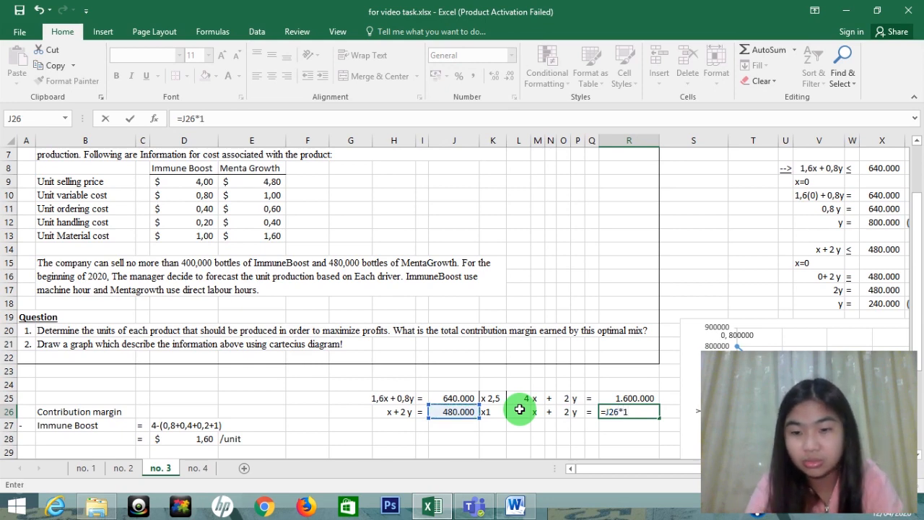
{"action": "type", "text": "1"}
{"action": "key", "text": "Return"}
Step: Add a bottom border under the second equation in L26:R26
{"action": "key", "text": "Up"}
{"action": "key", "text": "shift+Left"}
{"action": "key", "text": "shift+Left"}
{"action": "key", "text": "shift+Left"}
{"action": "key", "text": "shift+Left"}
{"action": "key", "text": "shift+Left"}
{"action": "key", "text": "shift+Left"}
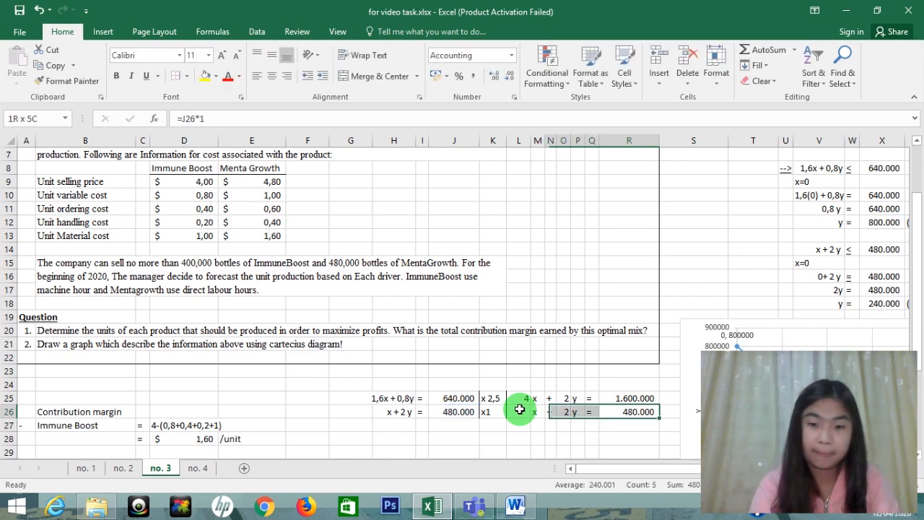
{"action": "left_click", "coordinate": [186, 76]}
{"action": "left_click", "coordinate": [194, 112]}
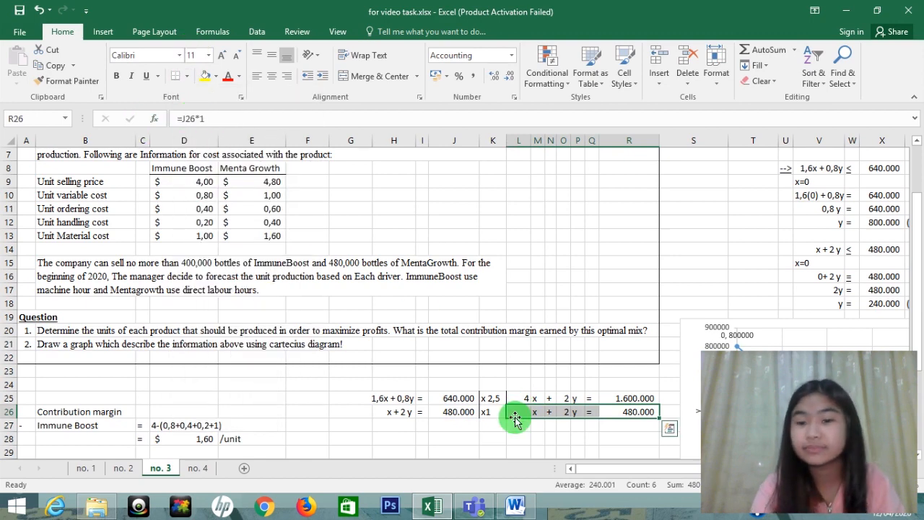
Step: Enter an "=" sign in Q27 for the result row and a "-" in S26 to mark the subtraction
{"action": "key", "text": "Down"}
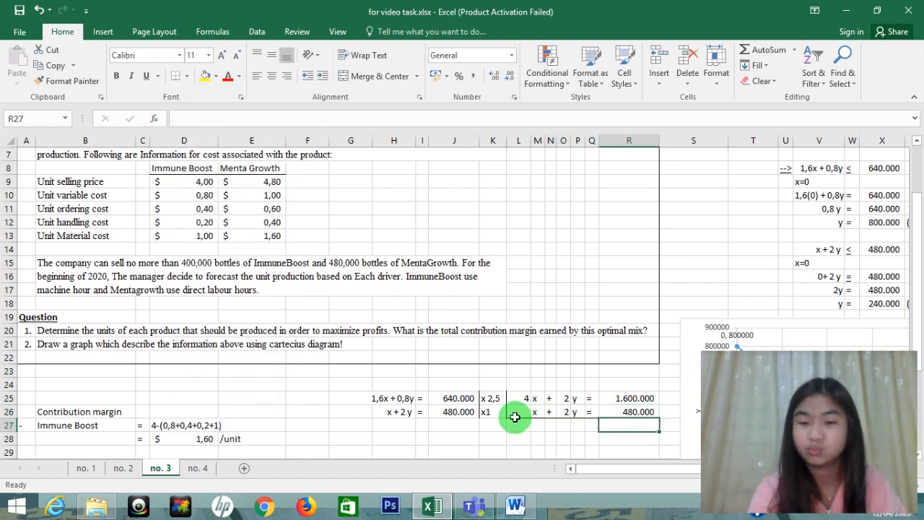
{"action": "key", "text": "Left"}
{"action": "type", "text": "="}
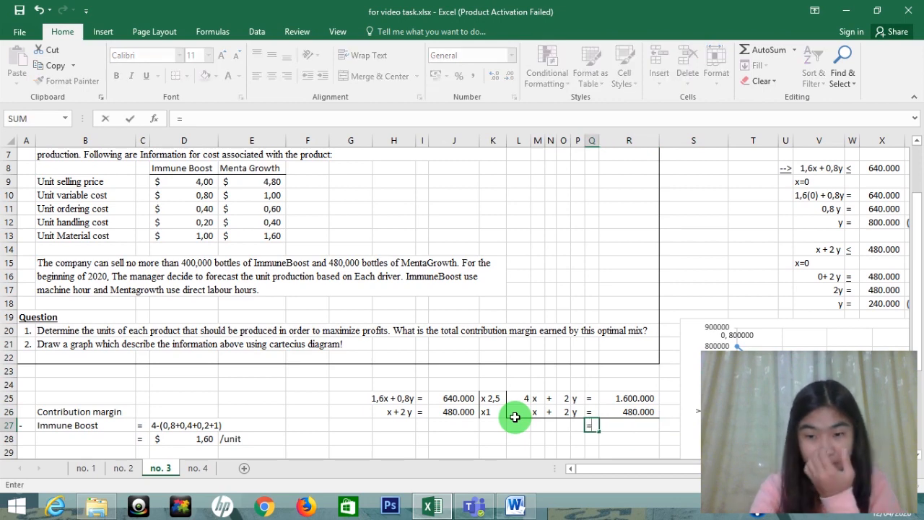
{"action": "key", "text": "Escape"}
{"action": "key", "text": "Right"}
{"action": "key", "text": "Up"}
{"action": "key", "text": "Right"}
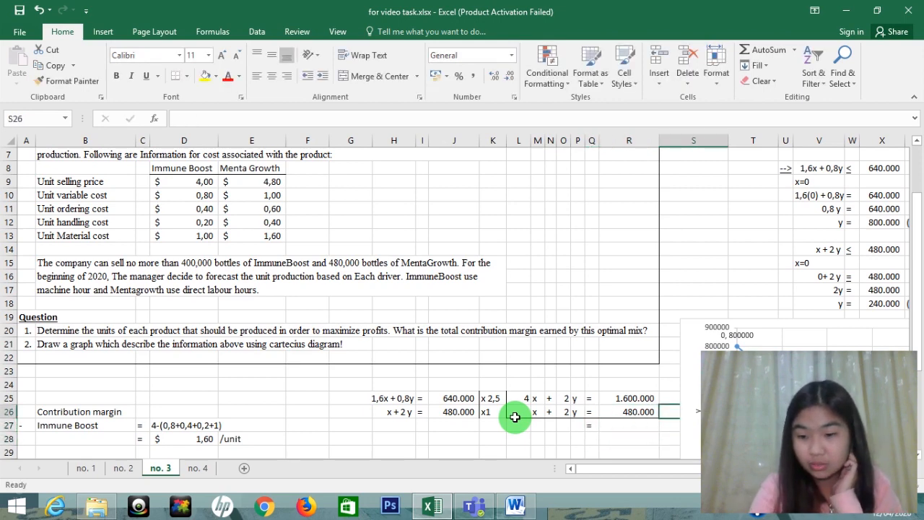
{"action": "type", "text": "-"}
{"action": "key", "text": "Return"}
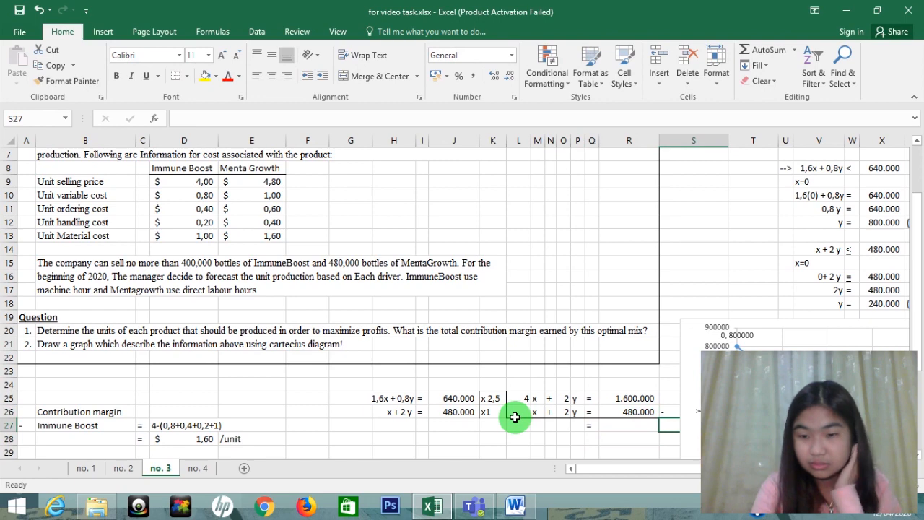
{"action": "key", "text": "Left"}
{"action": "key", "text": "Right"}
{"action": "key", "text": "Up"}
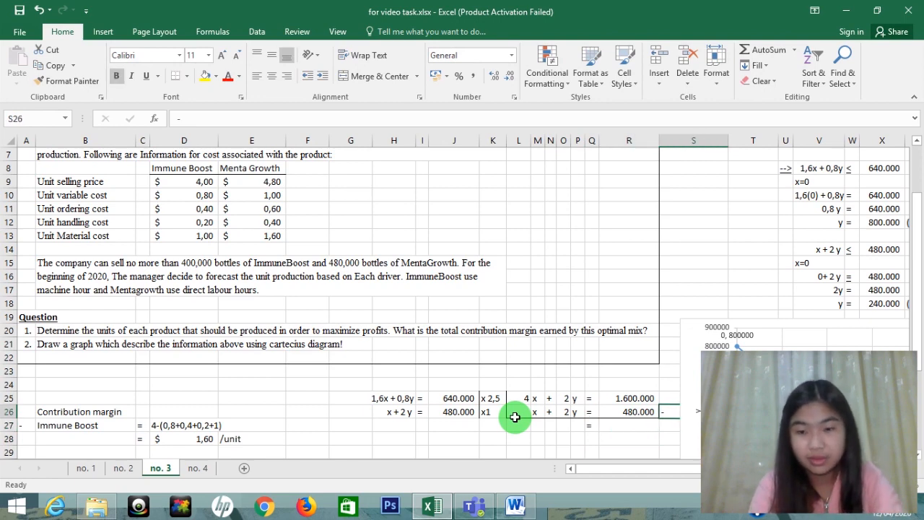
{"action": "key", "text": "Down"}
{"action": "key", "text": "Left"}
{"action": "key", "text": "Left"}
{"action": "key", "text": "Left"}
{"action": "key", "text": "Right"}
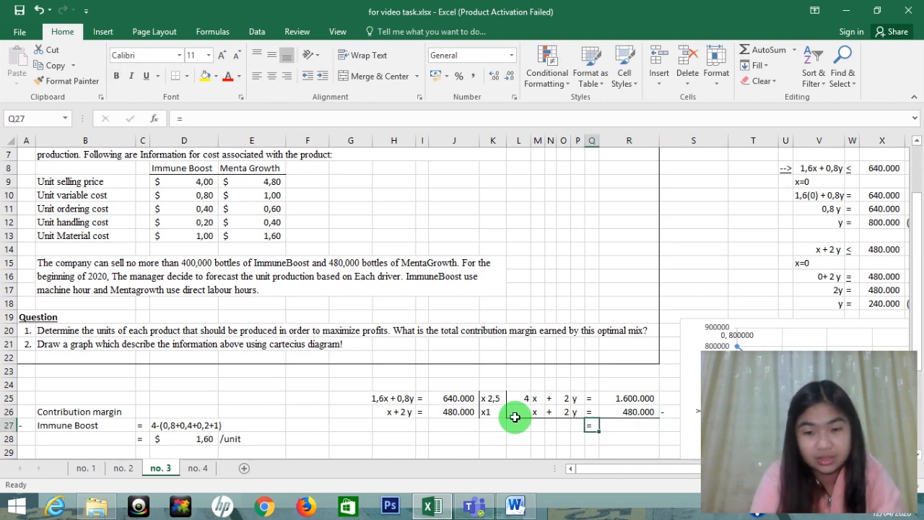
{"action": "key", "text": "Left"}
{"action": "key", "text": "Left"}
{"action": "key", "text": "Left"}
{"action": "key", "text": "Up"}
{"action": "key", "text": "Up"}
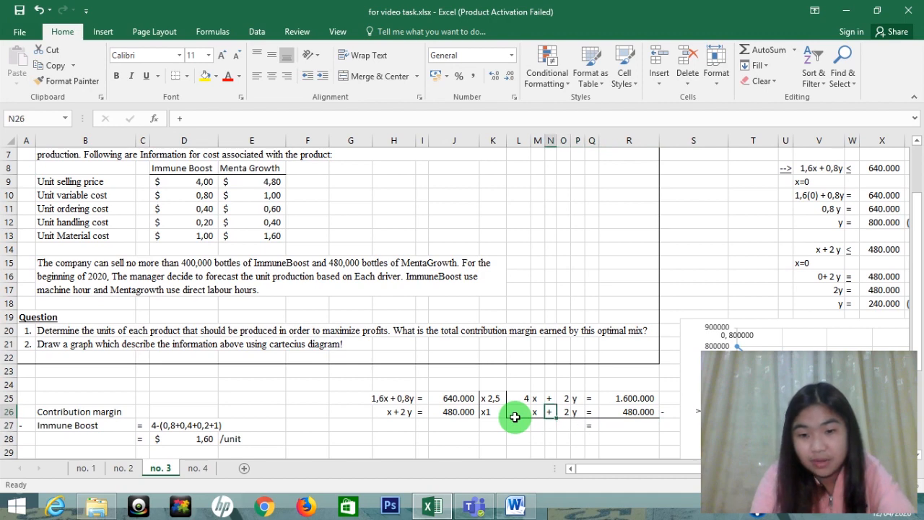
{"action": "key", "text": "Left"}
{"action": "key", "text": "Left"}
{"action": "key", "text": "shift+Right"}
{"action": "key", "text": "shift+Right"}
{"action": "key", "text": "shift+Right"}
{"action": "key", "text": "shift+Right"}
{"action": "key", "text": "shift+Right"}
{"action": "key", "text": "shift+Right"}
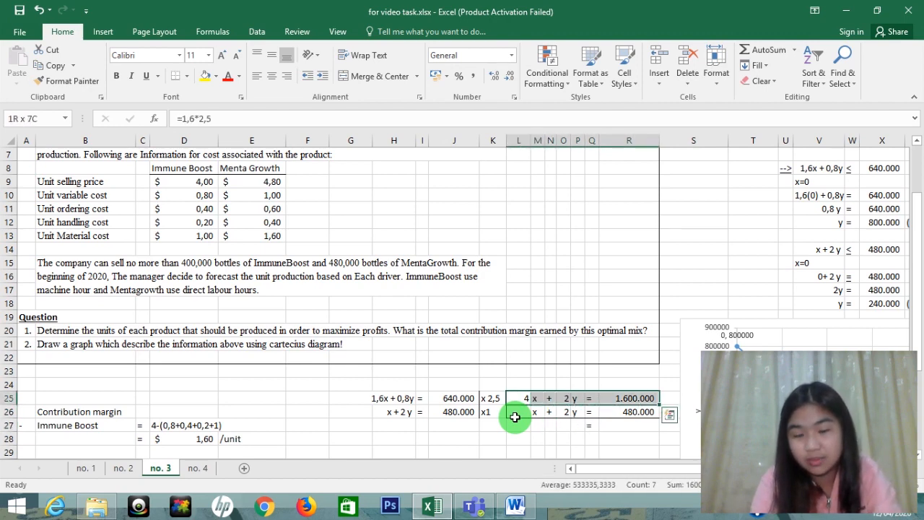
{"action": "key", "text": "shift+Down"}
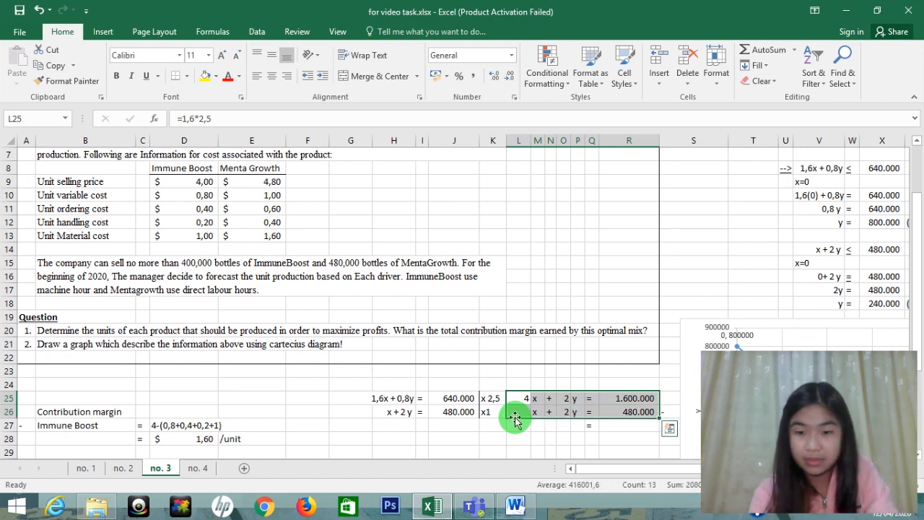
{"action": "key", "text": "Down"}
{"action": "key", "text": "Right"}
{"action": "key", "text": "Down"}
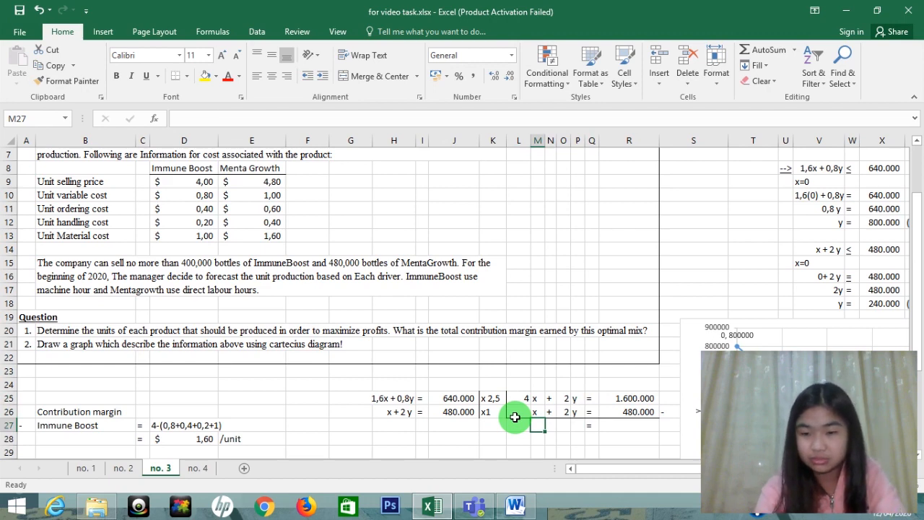
{"action": "key", "text": "Up"}
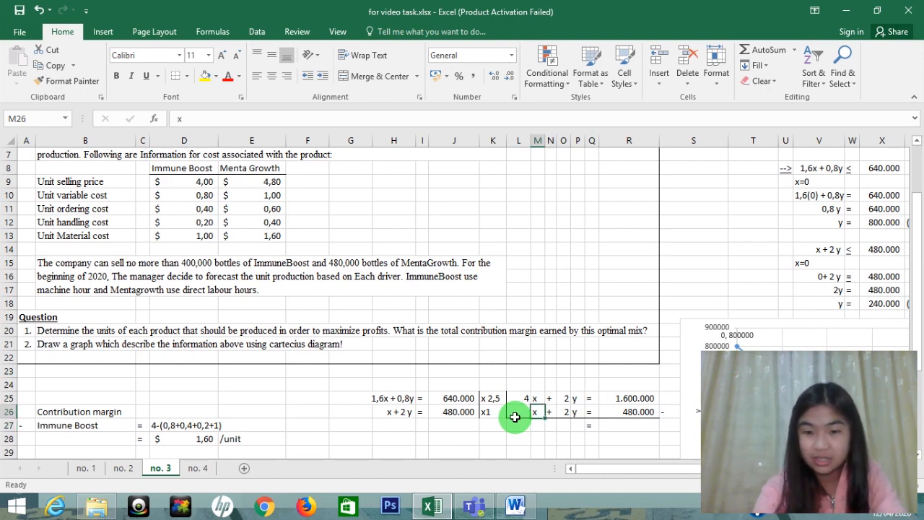
{"action": "key", "text": "ctrl+c"}
{"action": "key", "text": "Down"}
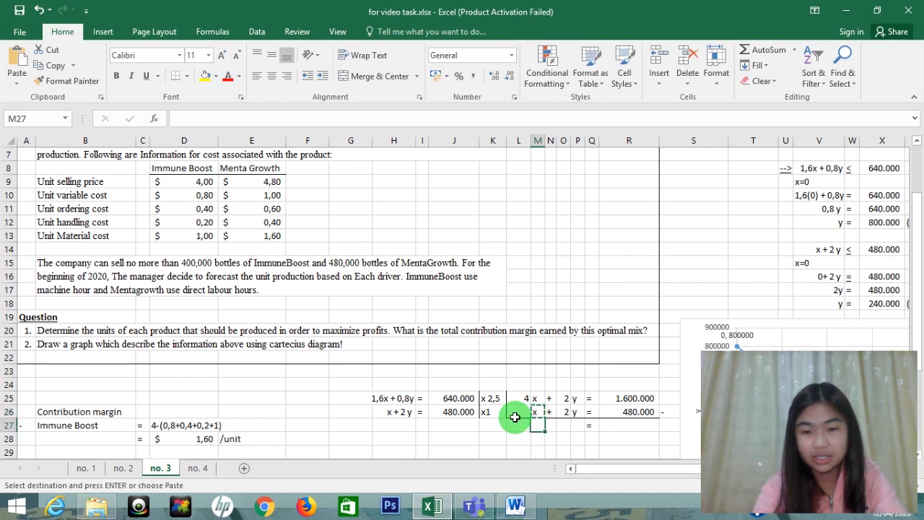
{"action": "key", "text": "Right"}
{"action": "key", "text": "Right"}
{"action": "key", "text": "Right"}
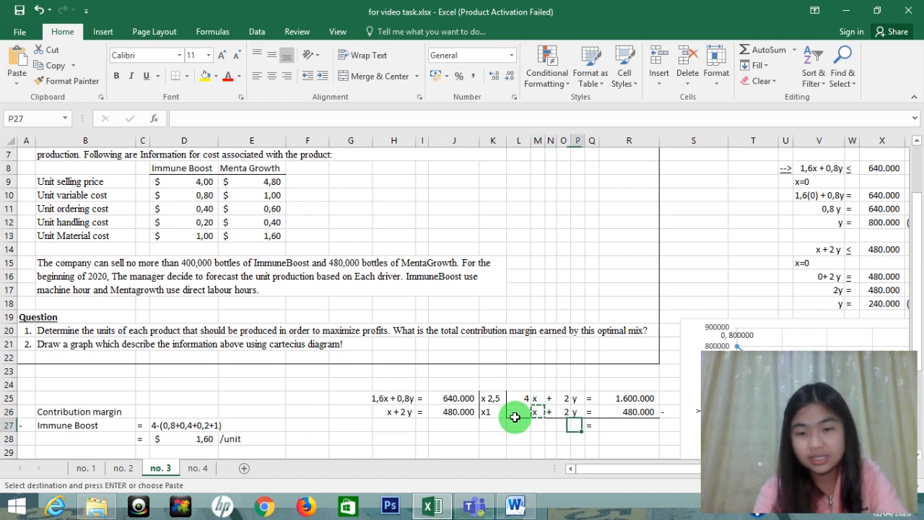
{"action": "key", "text": "Left"}
{"action": "key", "text": "Up"}
{"action": "key", "text": "Up"}
{"action": "key", "text": "Left"}
{"action": "key", "text": "Left"}
{"action": "key", "text": "Left"}
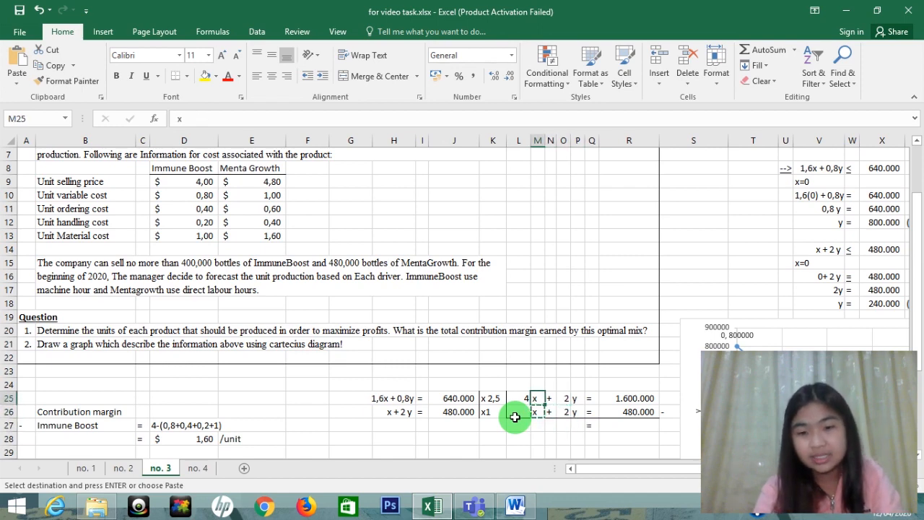
{"action": "key", "text": "Down"}
{"action": "key", "text": "Right"}
{"action": "key", "text": "Right"}
{"action": "key", "text": "Right"}
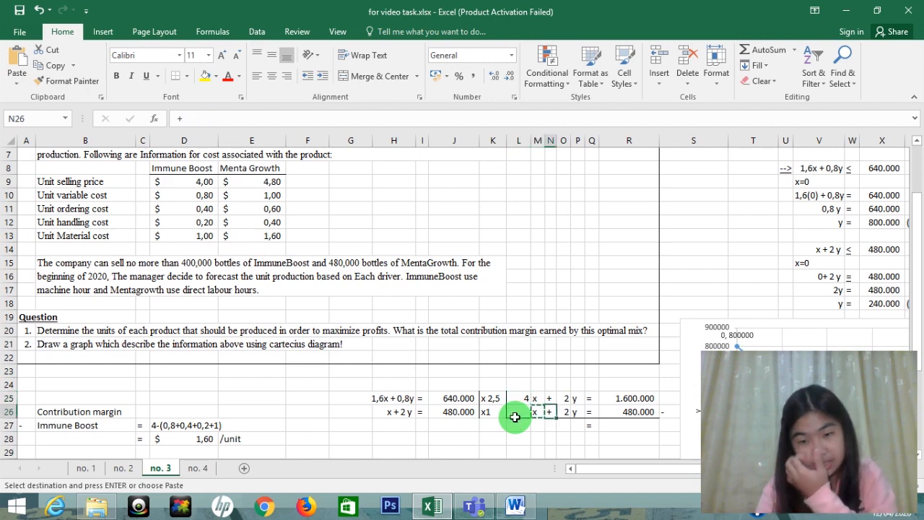
Step: Enter "3x" in O27 as the variable term left by subtracting the two equations
{"action": "key", "text": "Down"}
{"action": "key", "text": "Left"}
{"action": "key", "text": "Right"}
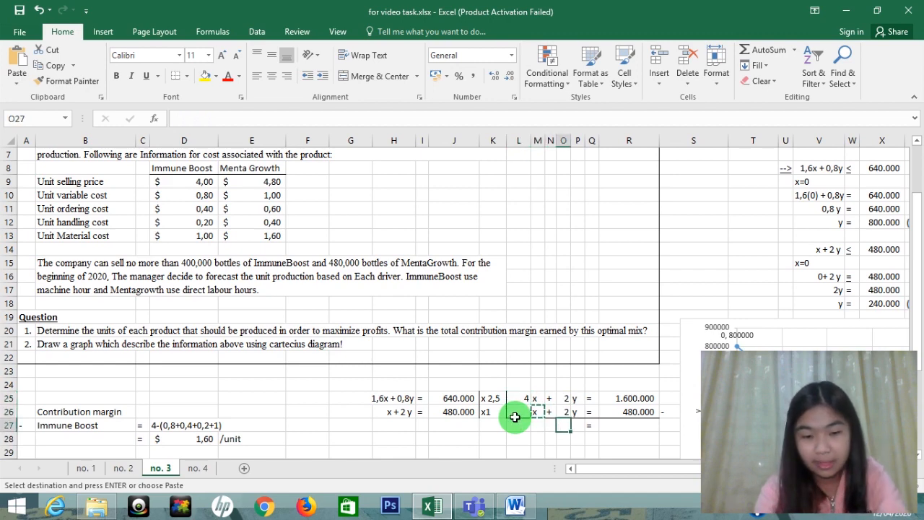
{"action": "type", "text": "3"}
{"action": "key", "text": "Up"}
{"action": "key", "text": "Up"}
{"action": "key", "text": "Up"}
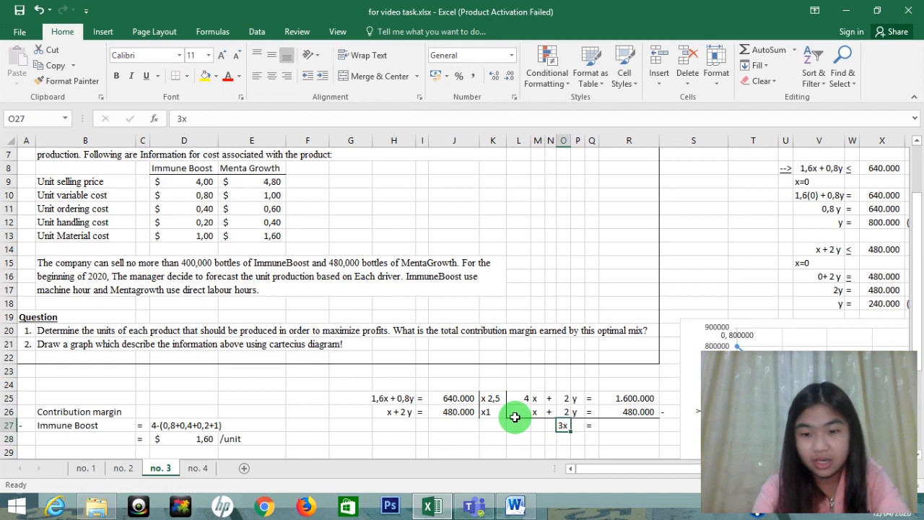
{"action": "key", "text": "Right"}
{"action": "key", "text": "Down"}
{"action": "key", "text": "Down"}
{"action": "key", "text": "Left"}
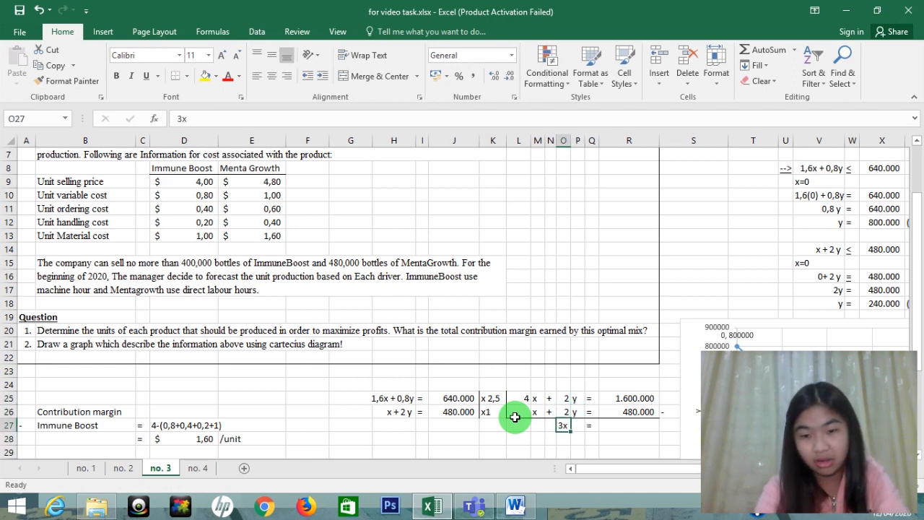
Step: Split the result term across two cells, with 3 in O27 and "x" in P27
{"action": "key", "text": "Right"}
{"action": "key", "text": "Left"}
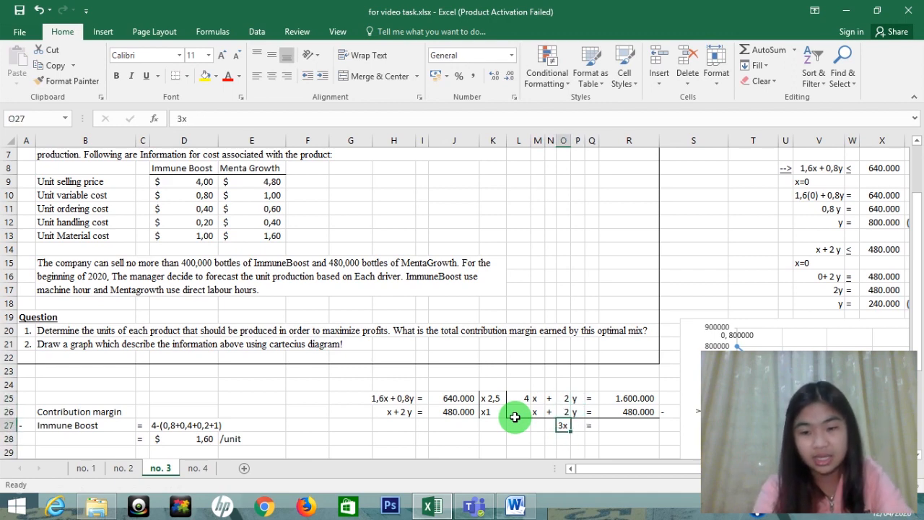
{"action": "key", "text": "BackSpace"}
{"action": "key", "text": "Right"}
{"action": "type", "text": "x"}
{"action": "key", "text": "Right"}
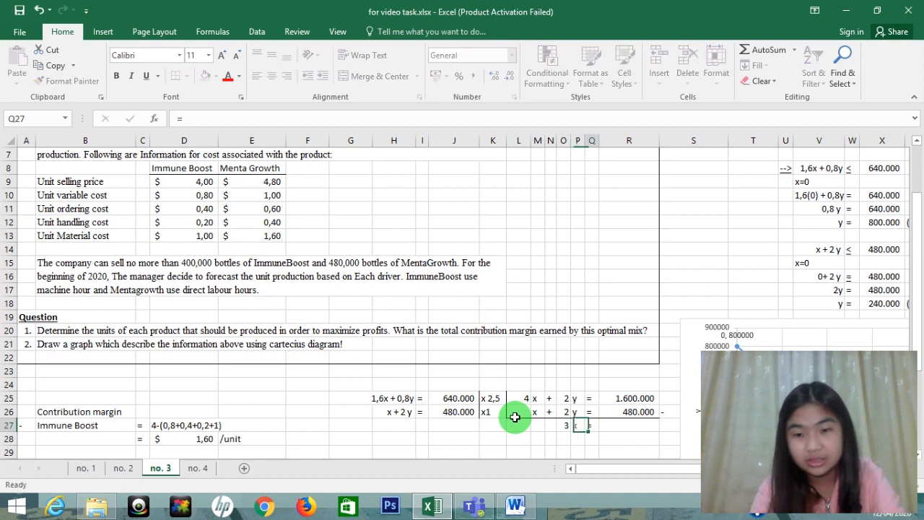
Step: Calculate the right-hand side of the subtraction in R27 with =R25-R26
{"action": "key", "text": "Right"}
{"action": "type", "text": "="}
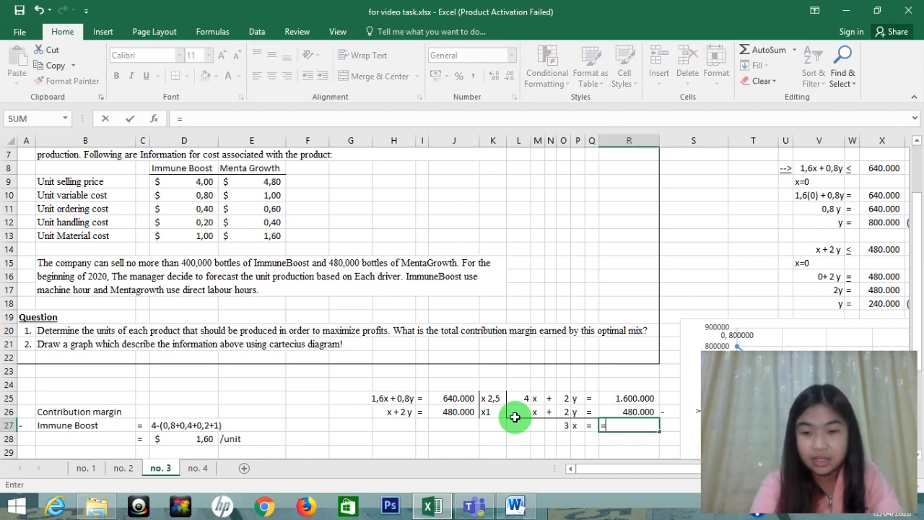
{"action": "key", "text": "Up"}
{"action": "key", "text": "Up"}
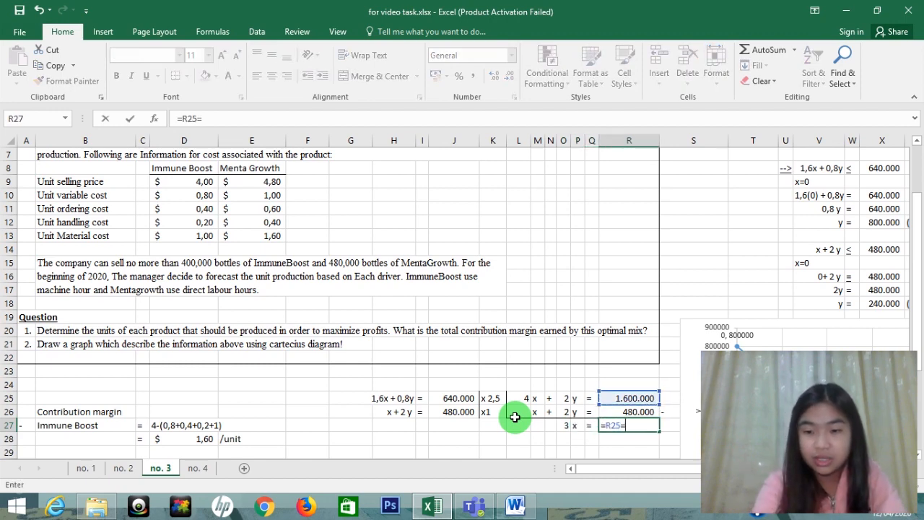
{"action": "type", "text": "-"}
{"action": "key", "text": "Up"}
{"action": "key", "text": "Up"}
{"action": "key", "text": "Down"}
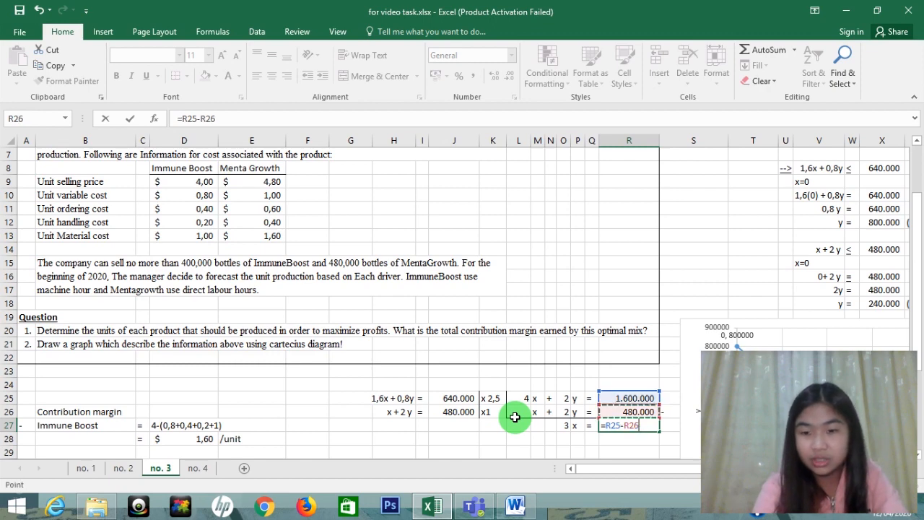
{"action": "key", "text": "Return"}
Step: Enter an "=" sign in Q28 and "x" in P28 for the solution row
{"action": "key", "text": "Left"}
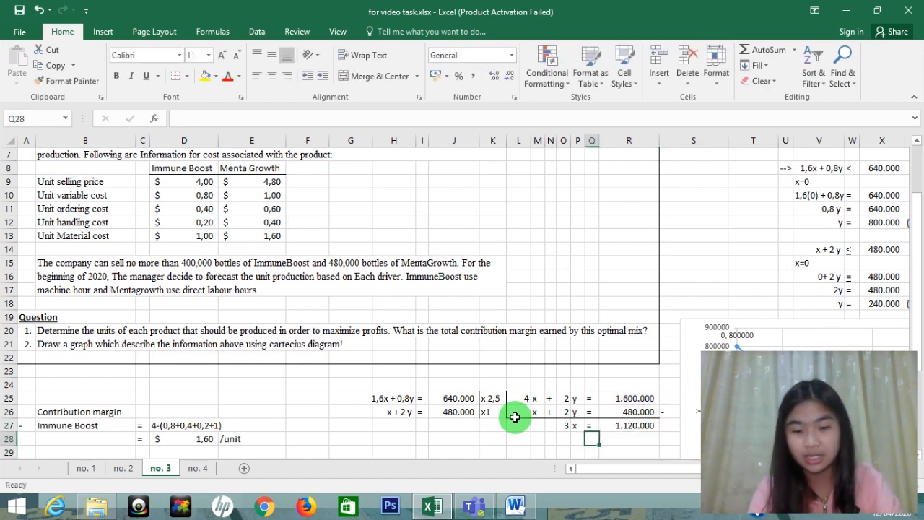
{"action": "type", "text": "="}
{"action": "key", "text": "Left"}
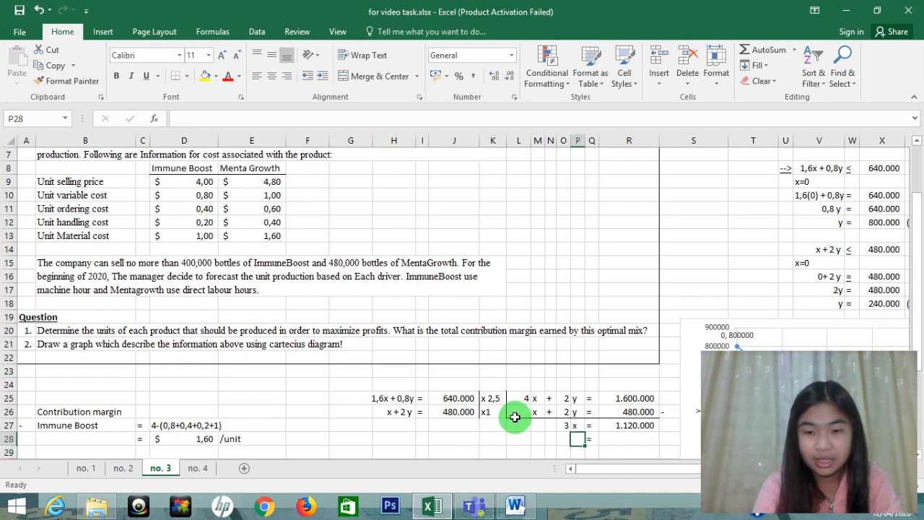
{"action": "type", "text": "x"}
{"action": "key", "text": "Right"}
Step: Calculate the value of x in R28 with =R27/O27
{"action": "key", "text": "Right"}
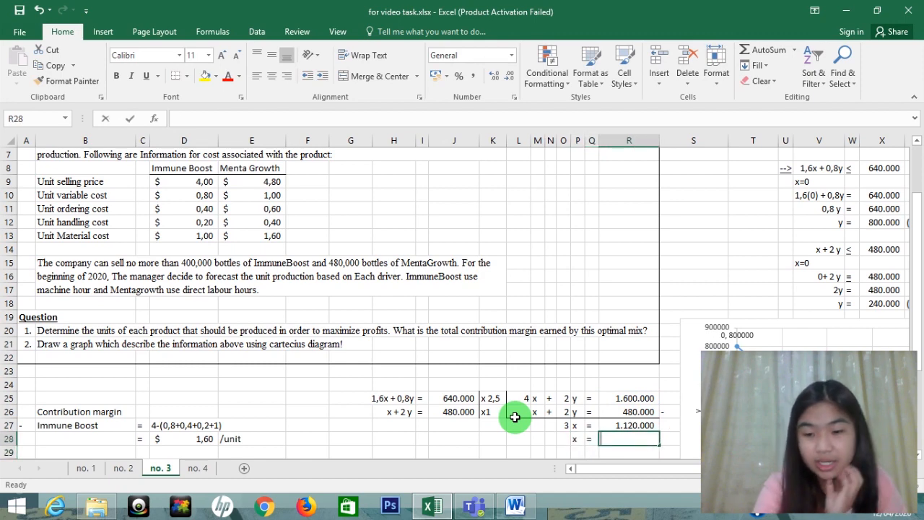
{"action": "type", "text": "="}
{"action": "key", "text": "Up"}
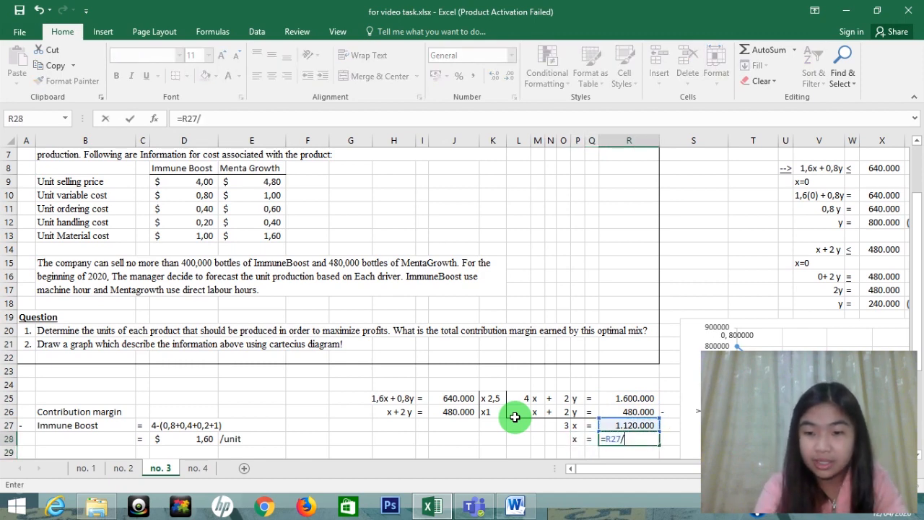
{"action": "type", "text": "/"}
{"action": "key", "text": "Left"}
{"action": "key", "text": "Left"}
{"action": "key", "text": "Up"}
{"action": "key", "text": "Left"}
{"action": "key", "text": "Return"}
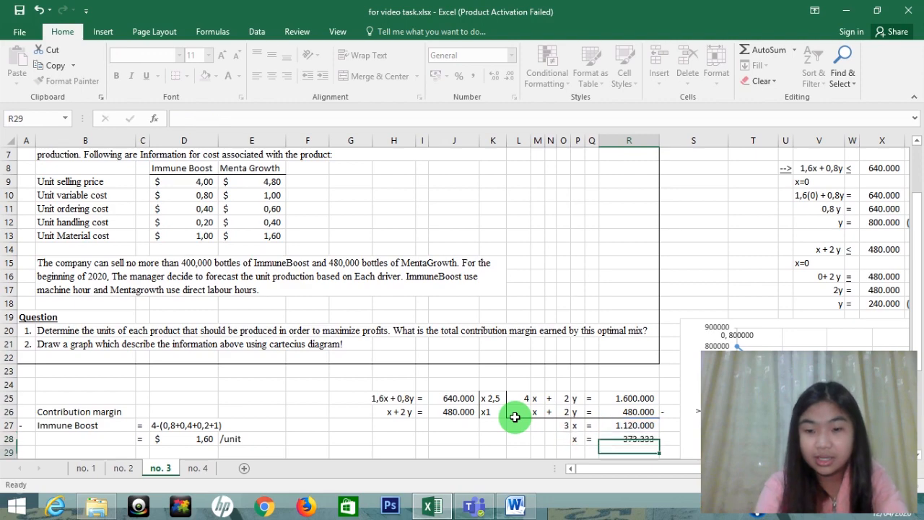
{"action": "key", "text": "Up"}
{"action": "key", "text": "Up"}
{"action": "key", "text": "Down"}
{"action": "key", "text": "Down"}
{"action": "key", "text": "Down"}
{"action": "key", "text": "Down"}
{"action": "key", "text": "Down"}
{"action": "key", "text": "Down"}
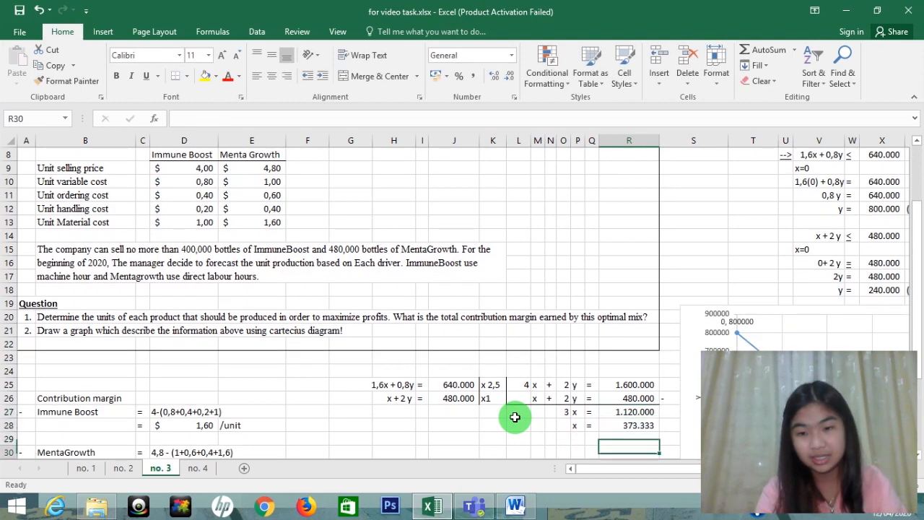
{"action": "key", "text": "Up"}
{"action": "key", "text": "Up"}
{"action": "key", "text": "Up"}
{"action": "key", "text": "Up"}
{"action": "key", "text": "Up"}
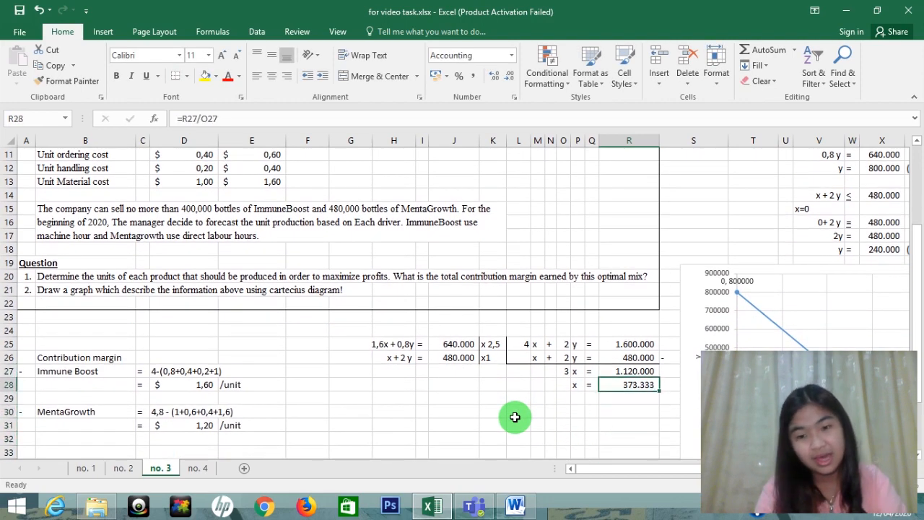
{"action": "key", "text": "Down"}
{"action": "key", "text": "Left"}
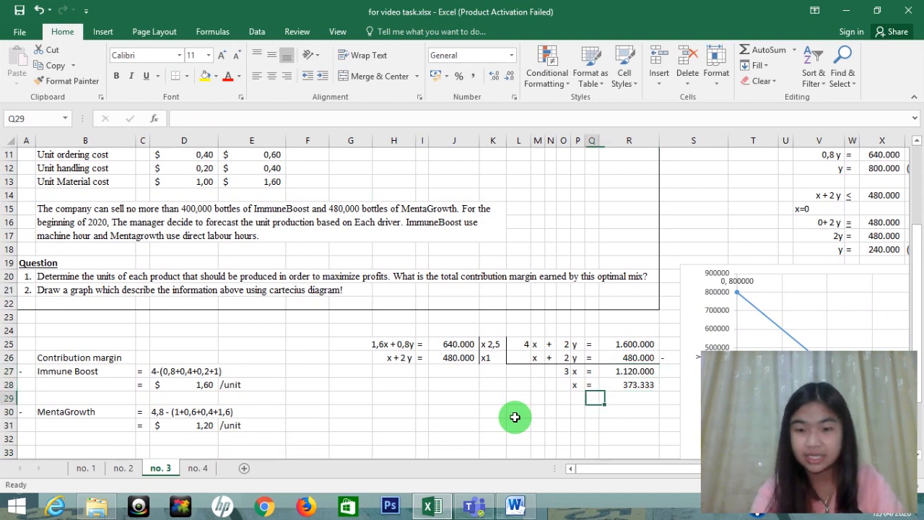
{"action": "key", "text": "Left"}
{"action": "key", "text": "Down"}
{"action": "key", "text": "Down"}
{"action": "key", "text": "Left"}
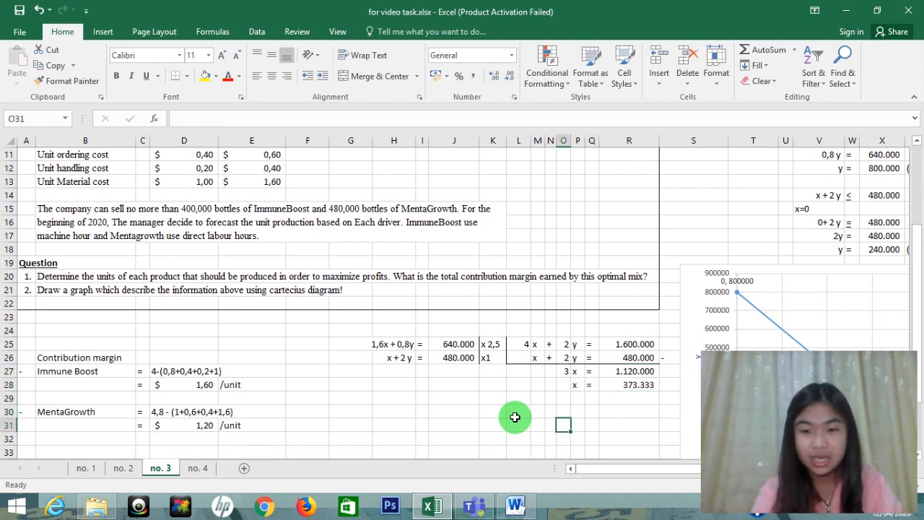
{"action": "key", "text": "Up"}
{"action": "key", "text": "Right"}
Step: Copy the second multiplied equation in M26:R26 to row 30, starting at M30
{"action": "key", "text": "Left"}
{"action": "key", "text": "Left"}
{"action": "key", "text": "Up"}
{"action": "key", "text": "Up"}
{"action": "key", "text": "Up"}
{"action": "key", "text": "Up"}
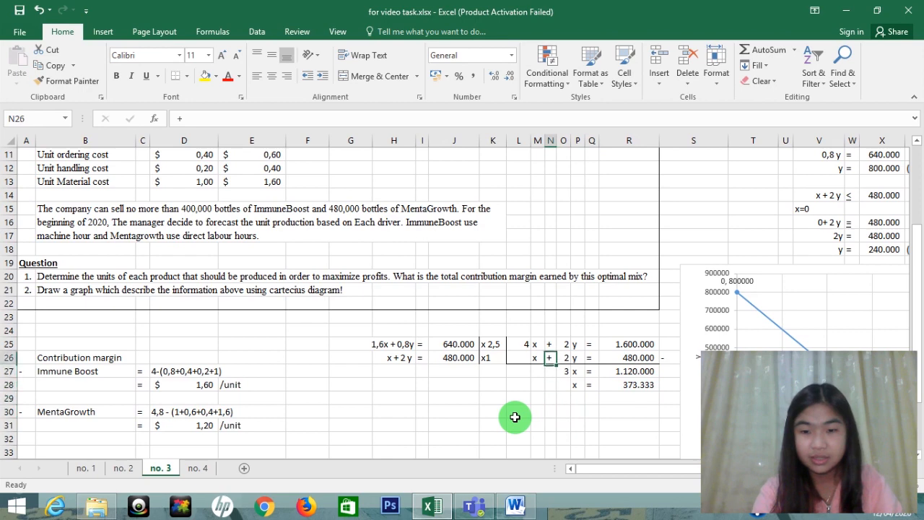
{"action": "key", "text": "Left"}
{"action": "key", "text": "shift+Right"}
{"action": "key", "text": "shift+Right"}
{"action": "key", "text": "shift+Right"}
{"action": "key", "text": "shift+Right"}
{"action": "key", "text": "shift+Right"}
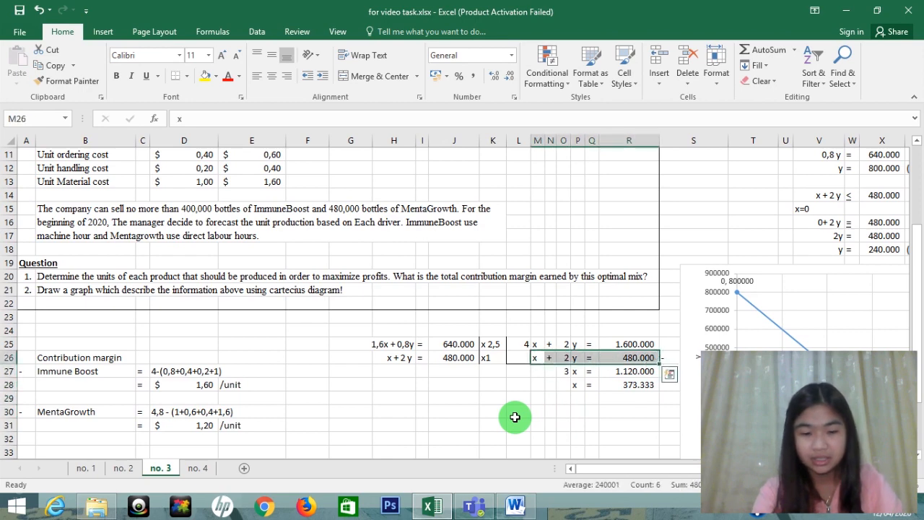
{"action": "key", "text": "ctrl+c"}
{"action": "key", "text": "Down"}
{"action": "key", "text": "Down"}
{"action": "key", "text": "Down"}
{"action": "key", "text": "Down"}
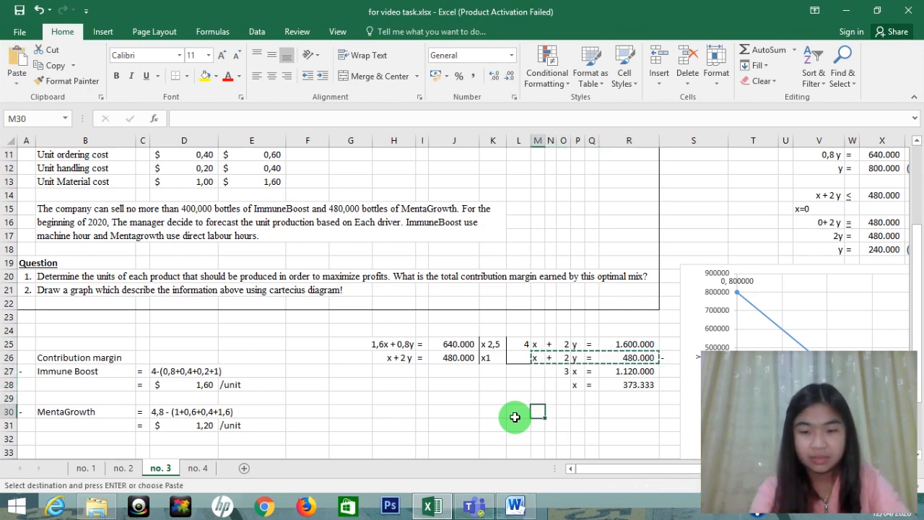
{"action": "key", "text": "ctrl+v"}
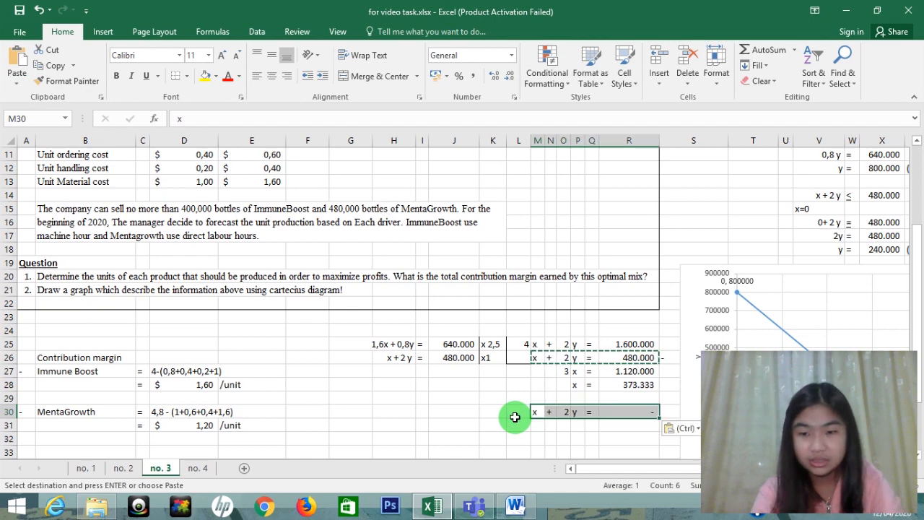
Step: Replace the formula in R30 with =R26 for the copied equation's right-hand side
{"action": "key", "text": "Right"}
{"action": "key", "text": "Right"}
{"action": "key", "text": "Right"}
{"action": "key", "text": "Right"}
{"action": "key", "text": "Right"}
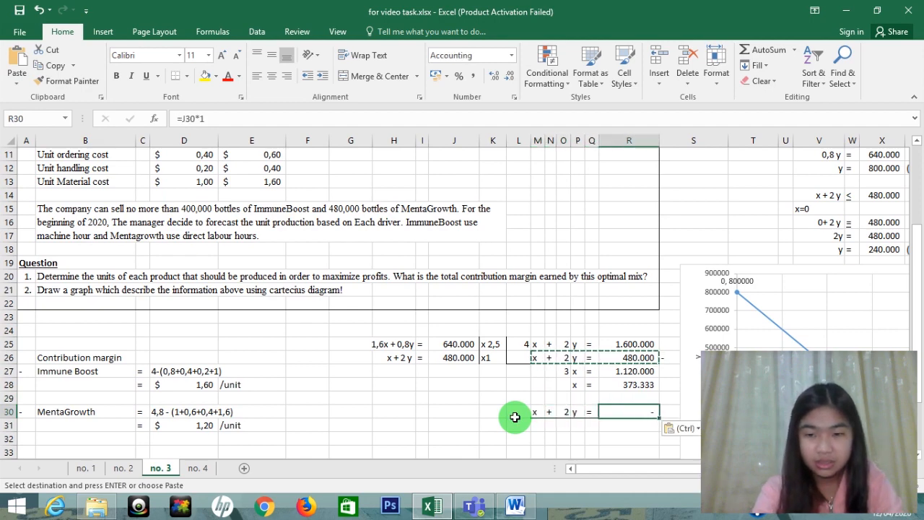
{"action": "type", "text": "="}
{"action": "key", "text": "Up"}
{"action": "key", "text": "Up"}
{"action": "key", "text": "Up"}
{"action": "key", "text": "Up"}
{"action": "key", "text": "Up"}
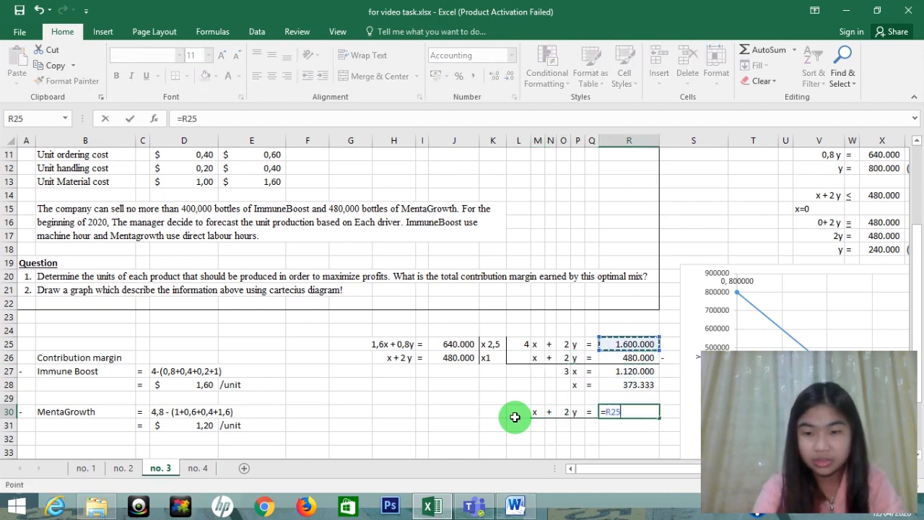
{"action": "key", "text": "Down"}
{"action": "key", "text": "Return"}
Step: Enter a literal "=" sign in Q31 for the next row of the substitution
{"action": "key", "text": "Left"}
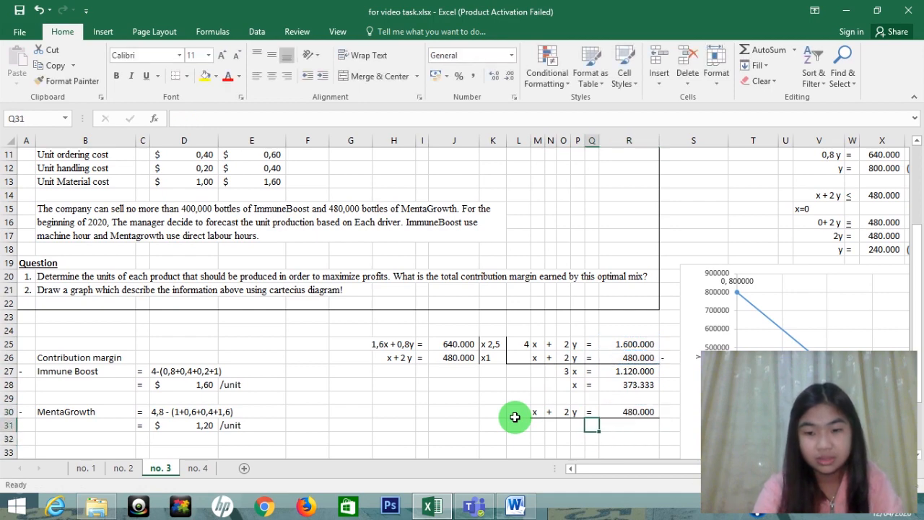
{"action": "type", "text": "="}
{"action": "key", "text": "Left"}
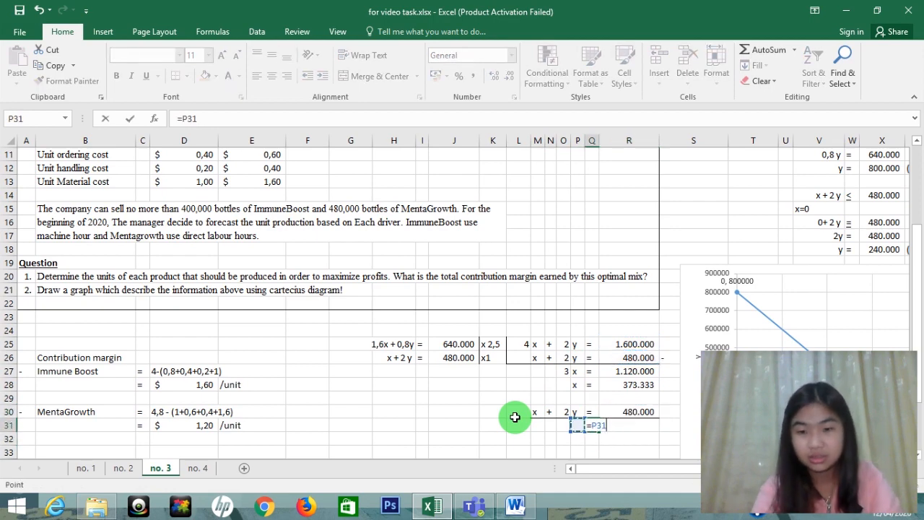
{"action": "key", "text": "Right"}
{"action": "key", "text": "BackSpace"}
{"action": "key", "text": "BackSpace"}
{"action": "key", "text": "BackSpace"}
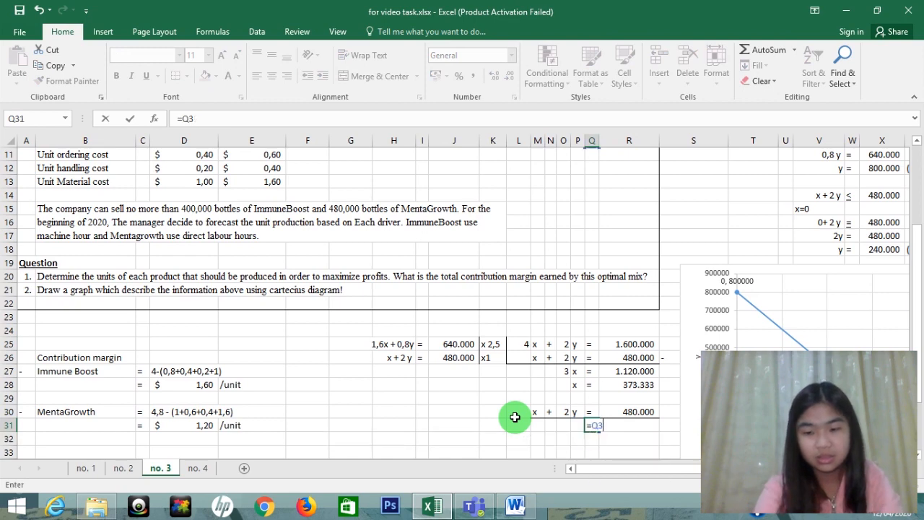
{"action": "key", "text": "BackSpace"}
{"action": "key", "text": "BackSpace"}
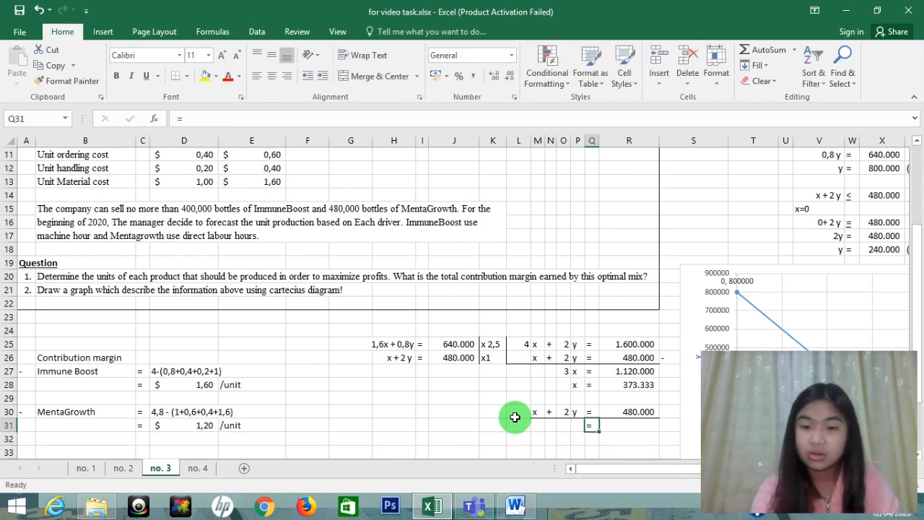
{"action": "key", "text": "Escape"}
Step: Remove all borders from the copied equation in M30:R30
{"action": "key", "text": "Left"}
{"action": "key", "text": "Left"}
{"action": "key", "text": "Left"}
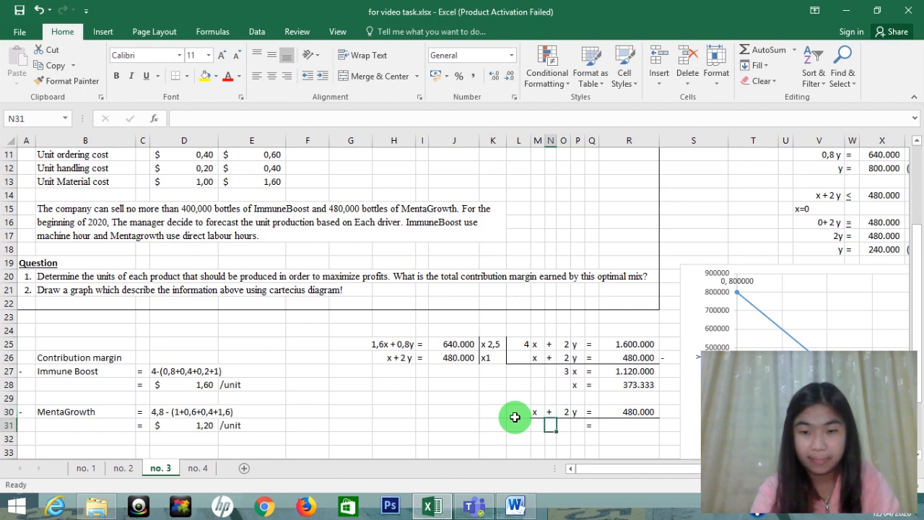
{"action": "key", "text": "Left"}
{"action": "key", "text": "Up"}
{"action": "key", "text": "shift+Right"}
{"action": "key", "text": "shift+Right"}
{"action": "key", "text": "shift+Right"}
{"action": "key", "text": "shift+Right"}
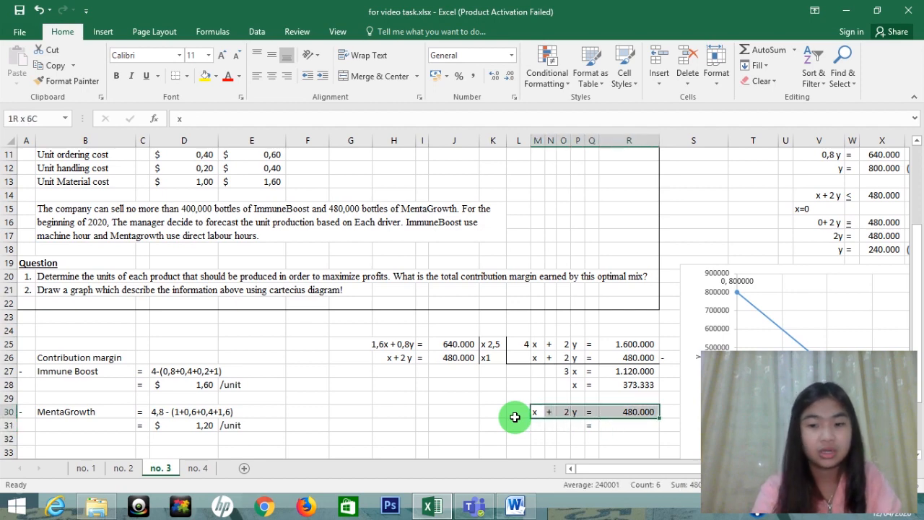
{"action": "left_click", "coordinate": [187, 76]}
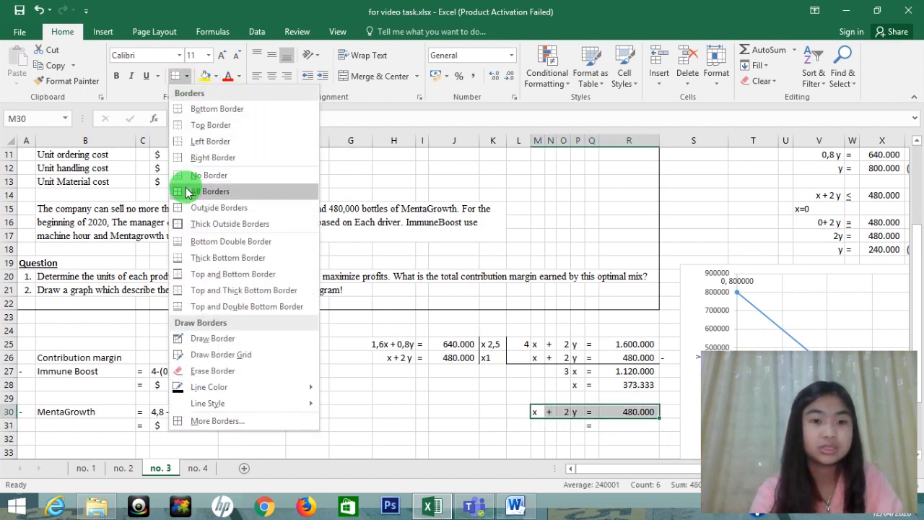
{"action": "left_click", "coordinate": [185, 175]}
{"action": "key", "text": "Down"}
{"action": "key", "text": "Right"}
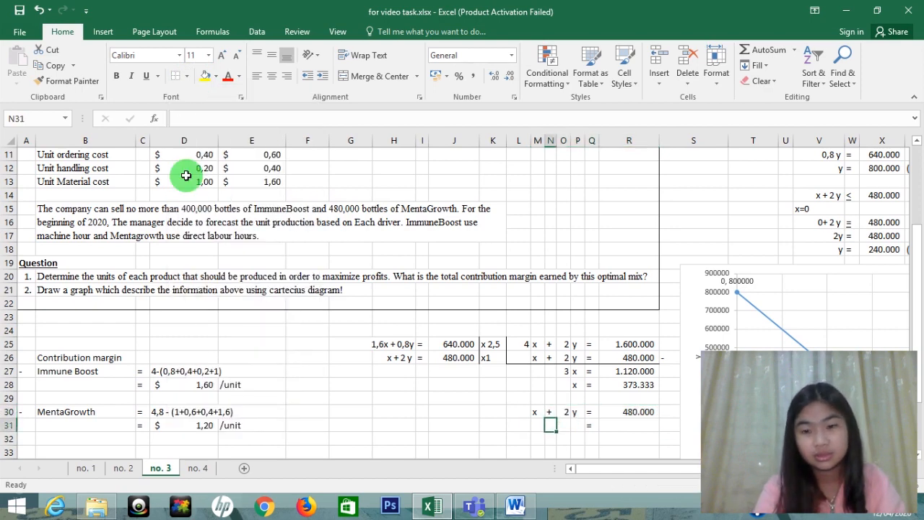
{"action": "key", "text": "Right"}
{"action": "key", "text": "Right"}
{"action": "key", "text": "Left"}
{"action": "key", "text": "Right"}
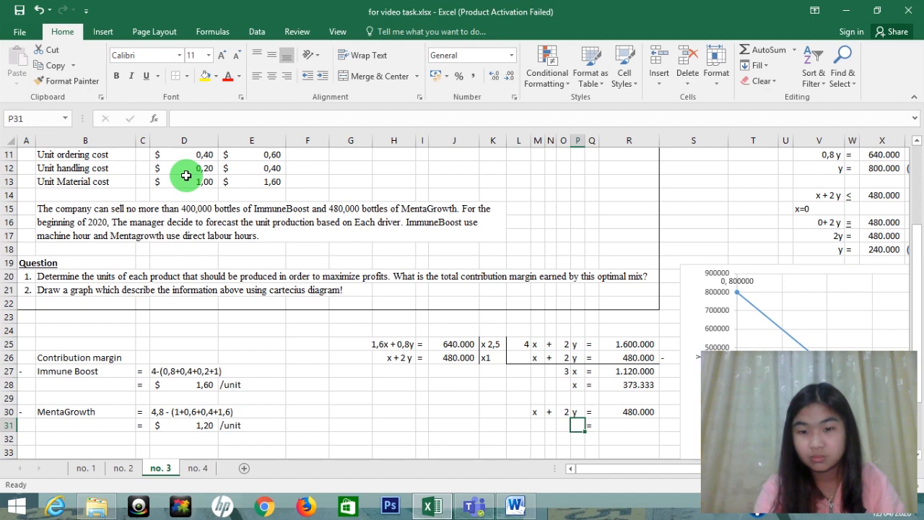
{"action": "key", "text": "Left"}
{"action": "key", "text": "Left"}
{"action": "key", "text": "Left"}
{"action": "key", "text": "Right"}
{"action": "key", "text": "Right"}
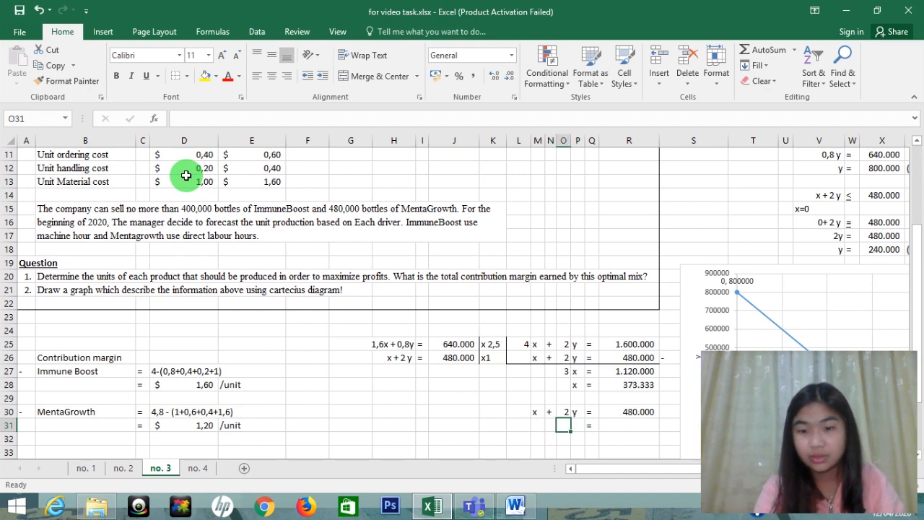
{"action": "key", "text": "Up"}
{"action": "key", "text": "Left"}
{"action": "key", "text": "Down"}
{"action": "key", "text": "Up"}
{"action": "key", "text": "Up"}
{"action": "key", "text": "Left"}
{"action": "key", "text": "Left"}
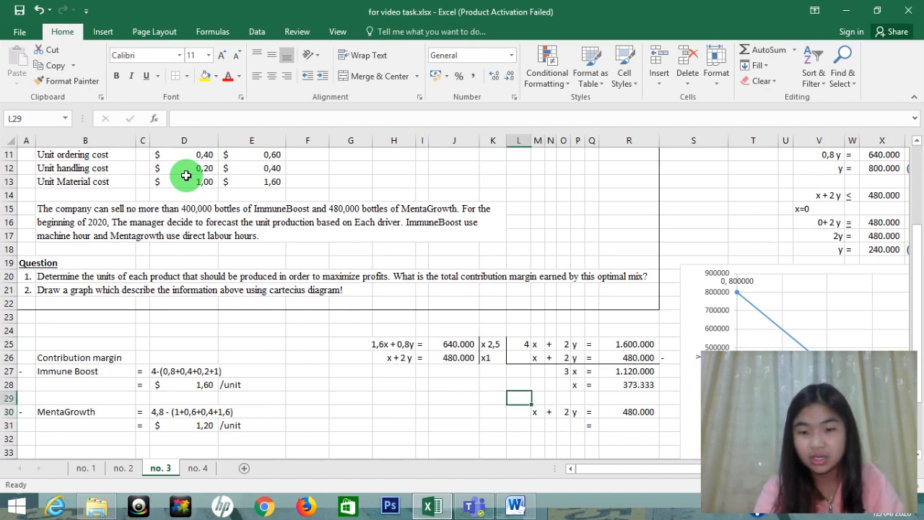
Step: Enter "2y" in O31 as the left-hand term of the substitution row
{"action": "key", "text": "Down"}
{"action": "key", "text": "Down"}
{"action": "key", "text": "Right"}
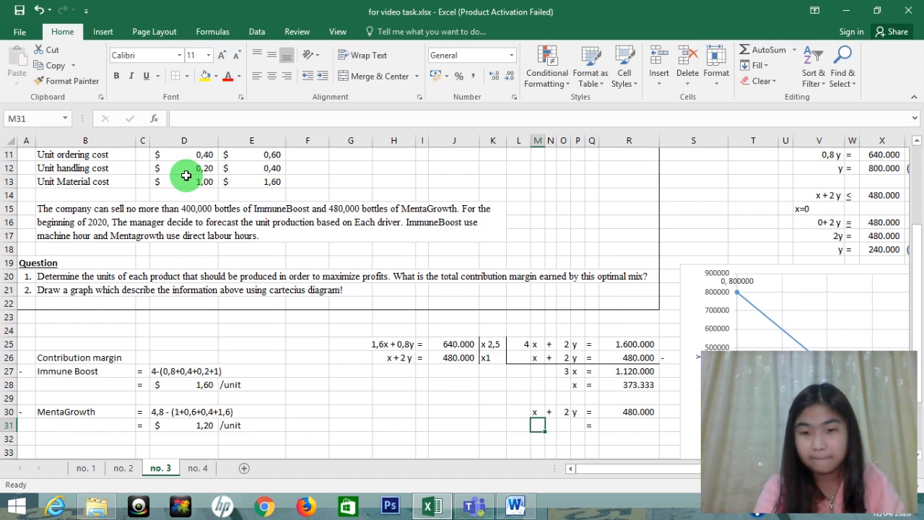
{"action": "key", "text": "Right"}
{"action": "key", "text": "Right"}
{"action": "type", "text": "2y"}
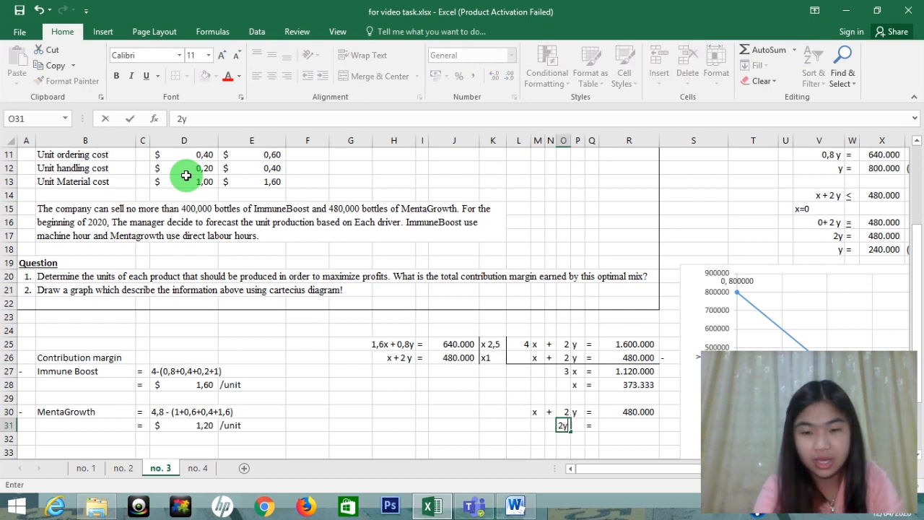
Step: Complete the equation label in row 31 as 2 y, with the coefficient 2 in O31 and y in P31
{"action": "key", "text": "Right"}
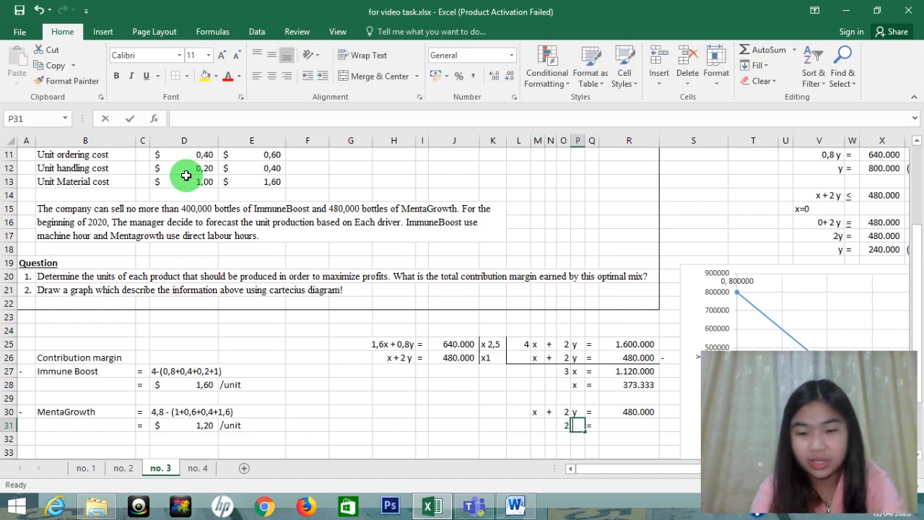
{"action": "type", "text": "y"}
{"action": "key", "text": "Right"}
{"action": "key", "text": "Right"}
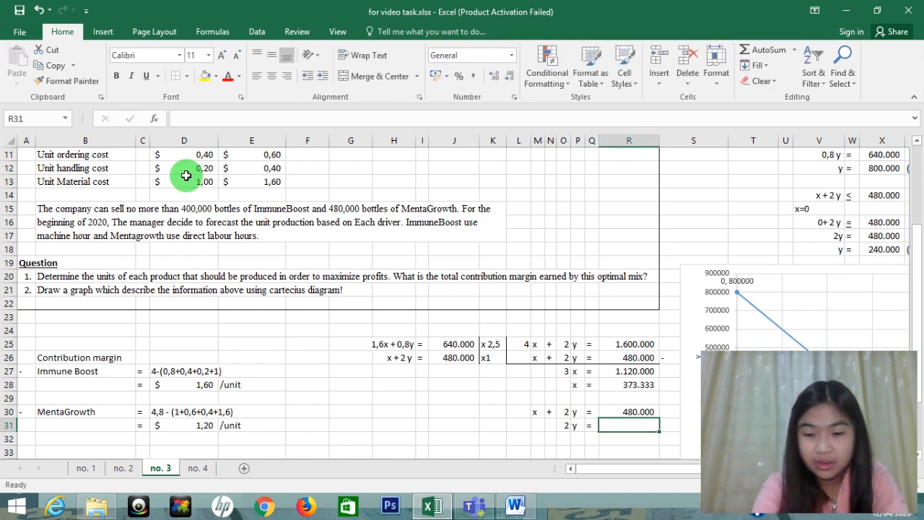
{"action": "type", "text": "480000-"}
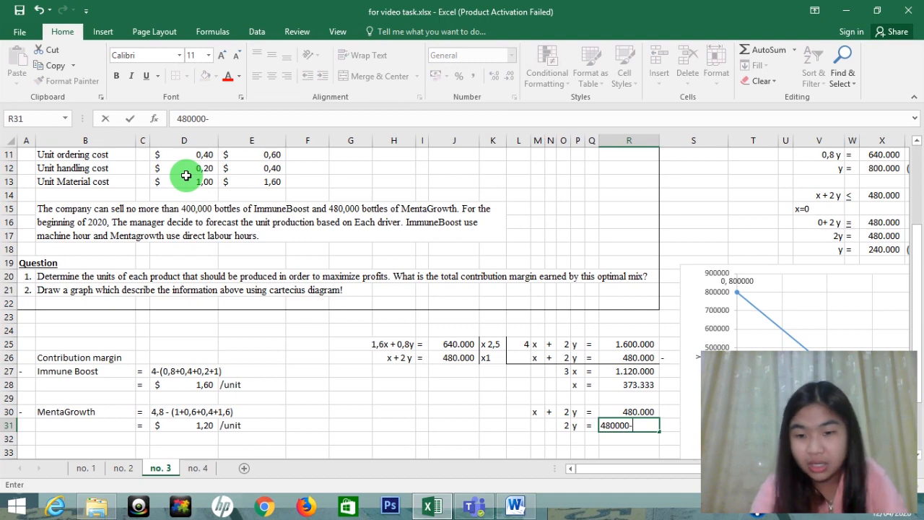
{"action": "key", "text": "Left"}
{"action": "key", "text": "Left"}
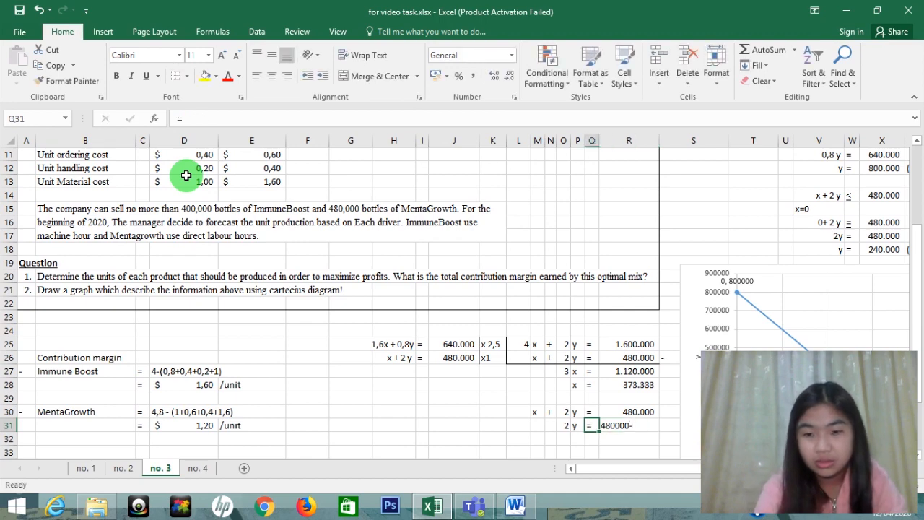
Step: Set R31 to the formula =R30-R28 as the right-hand side of the 2 y equation
{"action": "key", "text": "Right"}
{"action": "key", "text": "Right"}
{"action": "key", "text": "F2"}
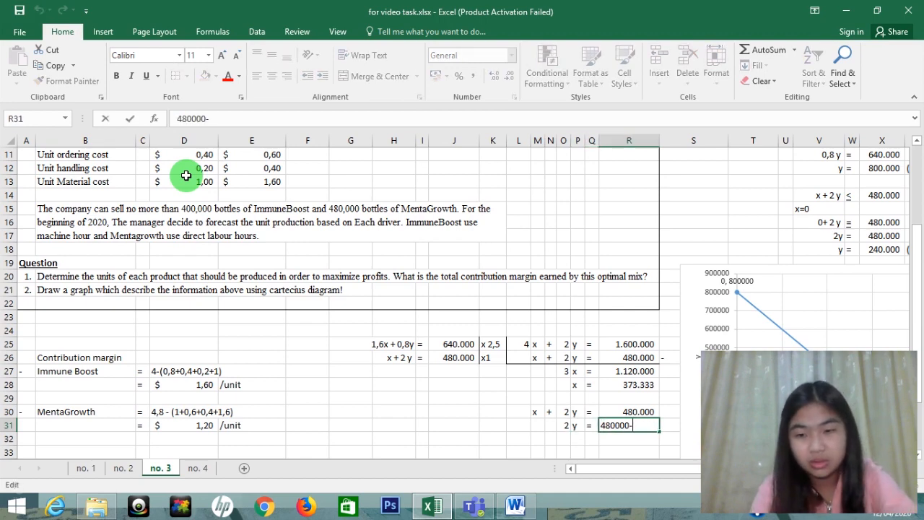
{"action": "type", "text": "="}
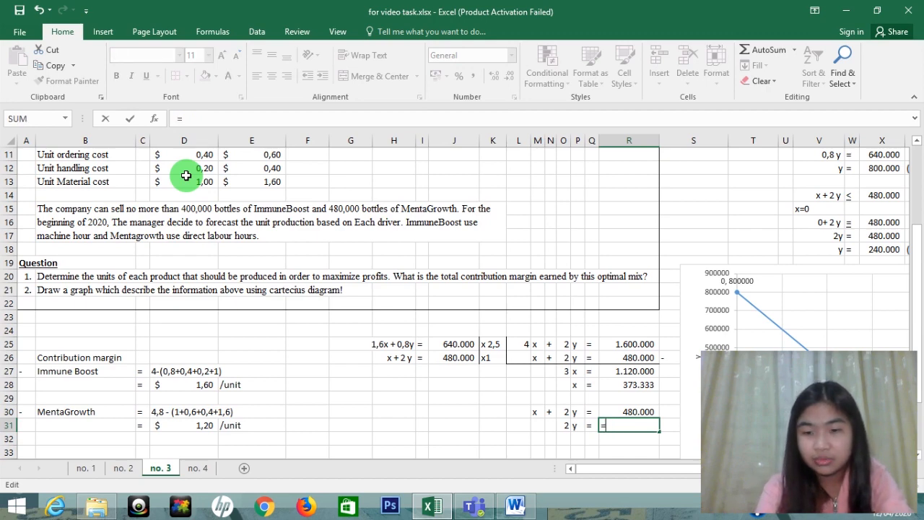
{"action": "left_click", "coordinate": [629, 411]}
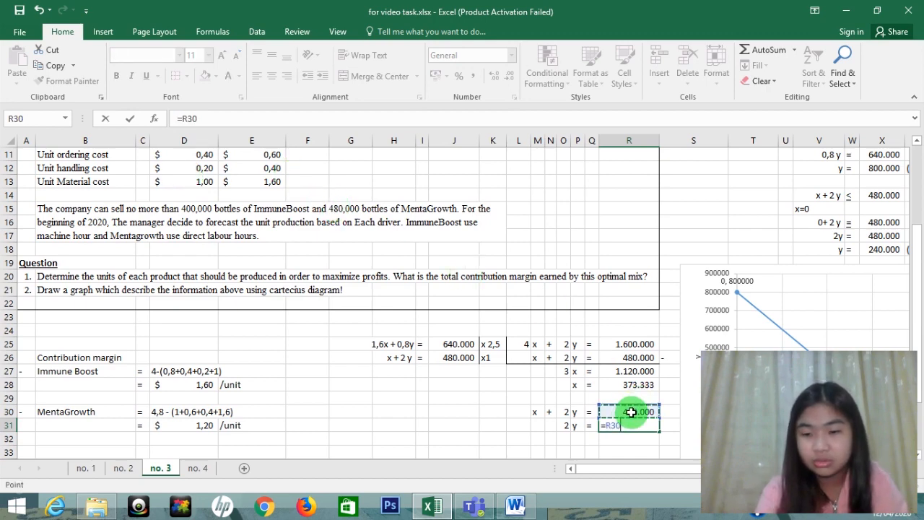
{"action": "type", "text": "-"}
{"action": "left_click", "coordinate": [637, 384]}
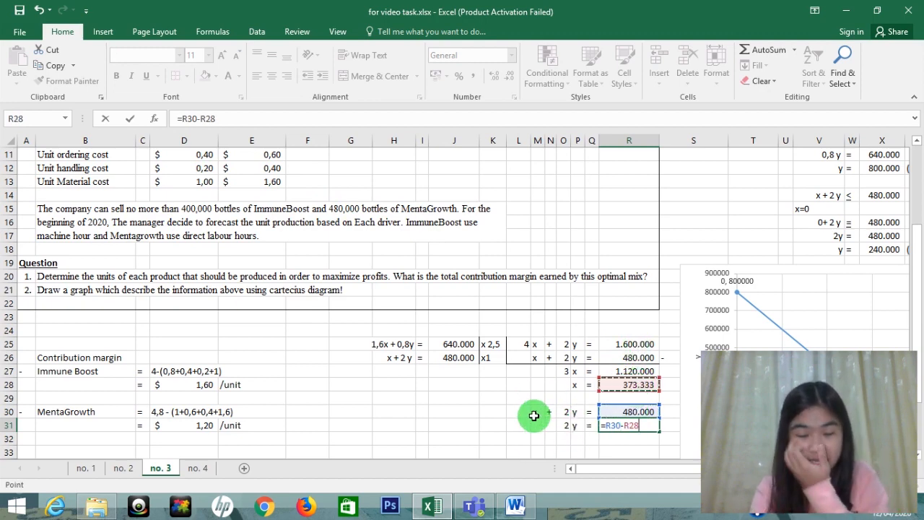
{"action": "key", "text": "Return"}
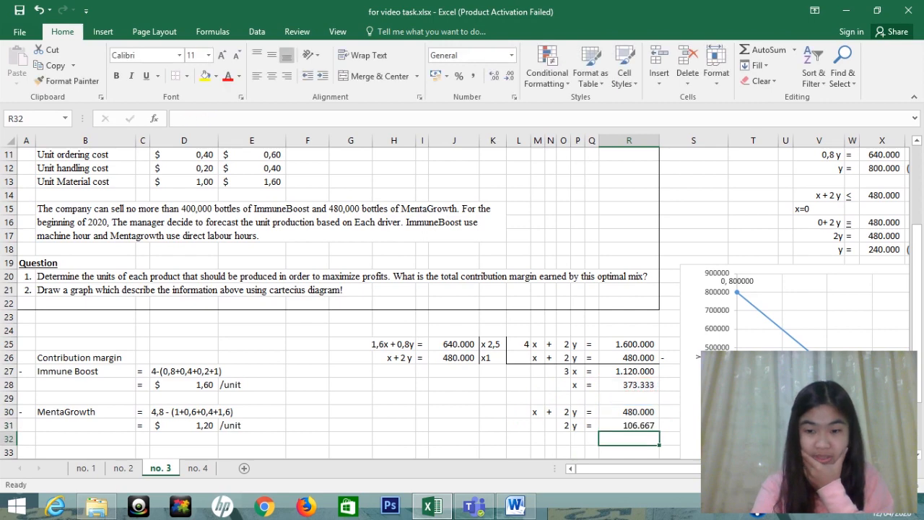
Step: Label row 32 with y in P32 and an equals sign in Q32
{"action": "key", "text": "Left"}
{"action": "type", "text": "="}
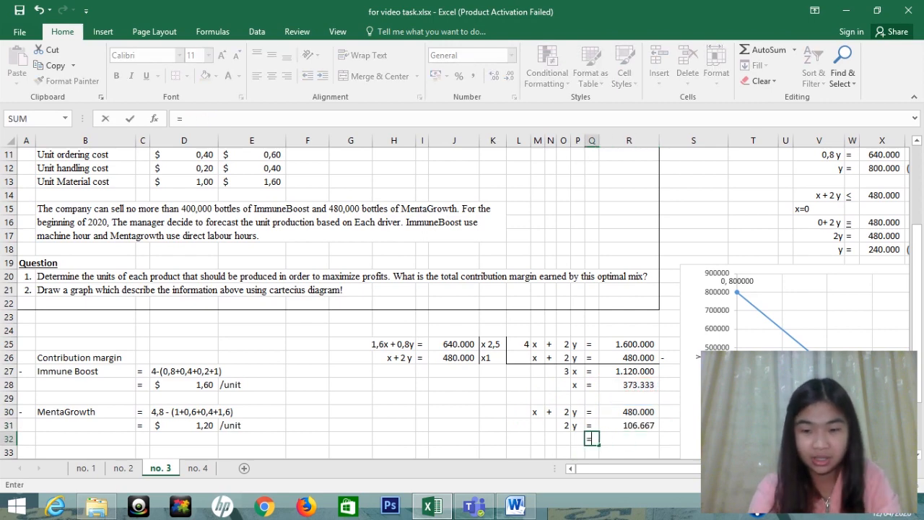
{"action": "key", "text": "Left"}
{"action": "key", "text": "BackSpace"}
{"action": "key", "text": "BackSpace"}
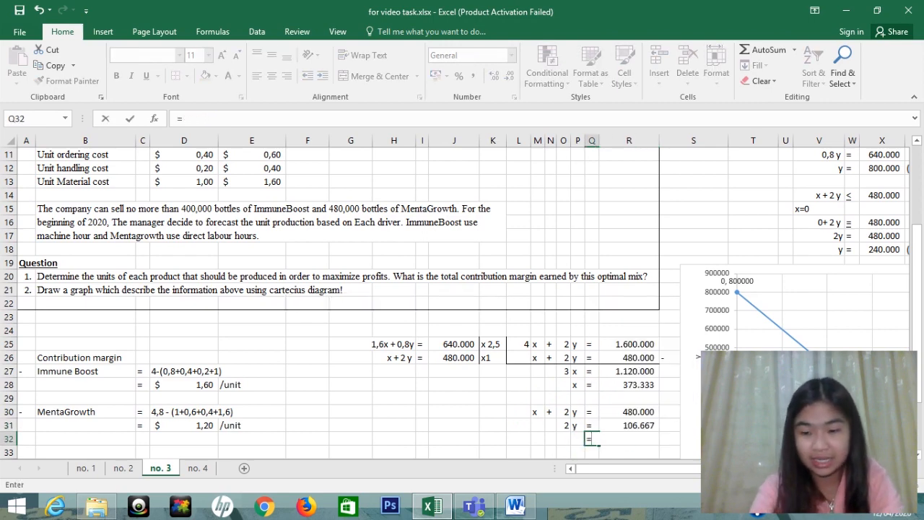
{"action": "key", "text": "Left"}
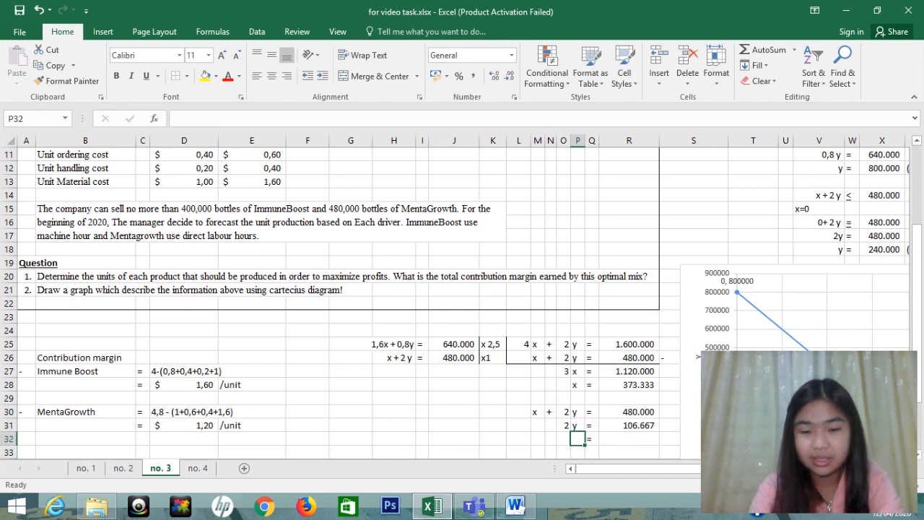
{"action": "type", "text": "y"}
{"action": "key", "text": "Right"}
Step: Calculate y in R32 with the formula =R31/O31
{"action": "key", "text": "Right"}
{"action": "type", "text": "="}
{"action": "key", "text": "Up"}
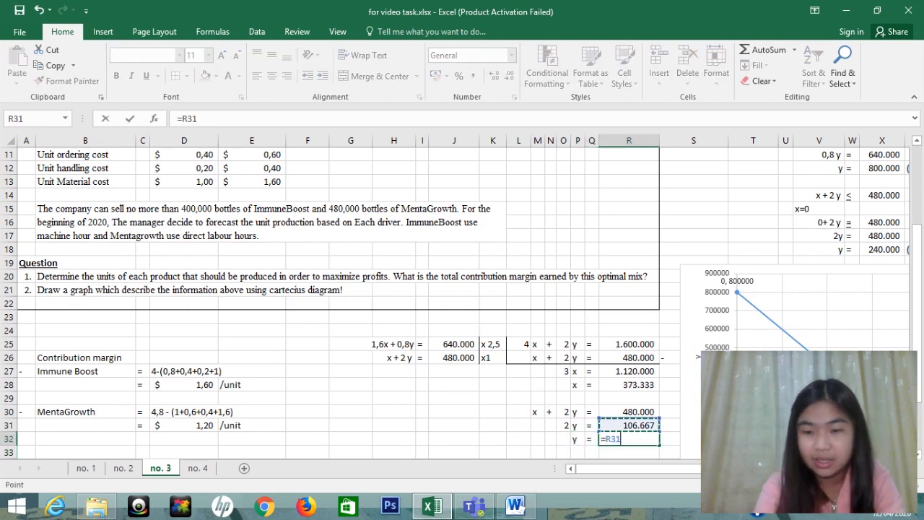
{"action": "type", "text": "/"}
{"action": "key", "text": "Left"}
{"action": "key", "text": "Left"}
{"action": "key", "text": "Up"}
{"action": "key", "text": "Left"}
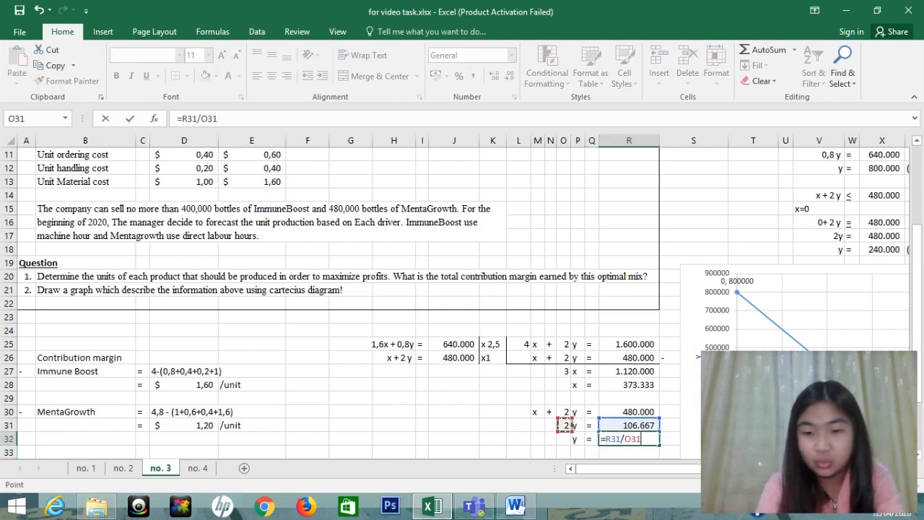
{"action": "key", "text": "Return"}
{"action": "key", "text": "Up"}
{"action": "key", "text": "Down"}
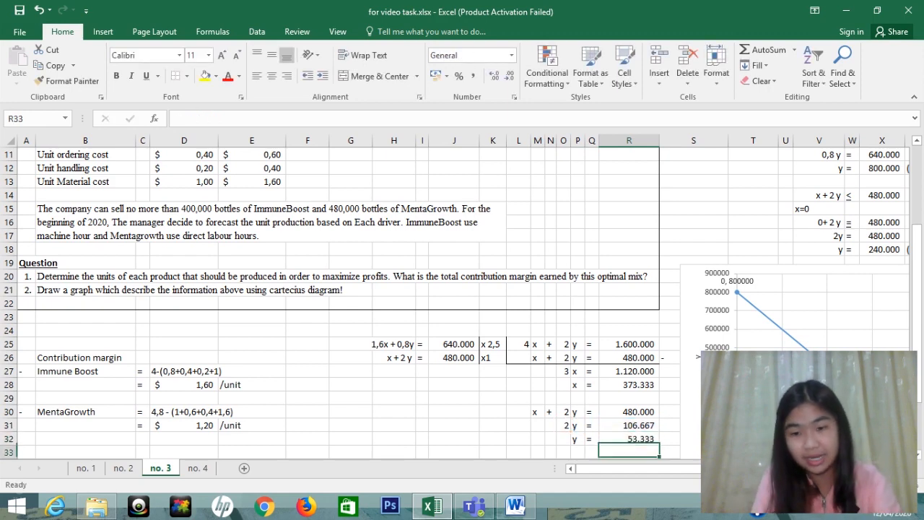
{"action": "key", "text": "Up"}
{"action": "key", "text": "Up"}
{"action": "key", "text": "Down"}
{"action": "key", "text": "Down"}
{"action": "key", "text": "Up"}
{"action": "key", "text": "Up"}
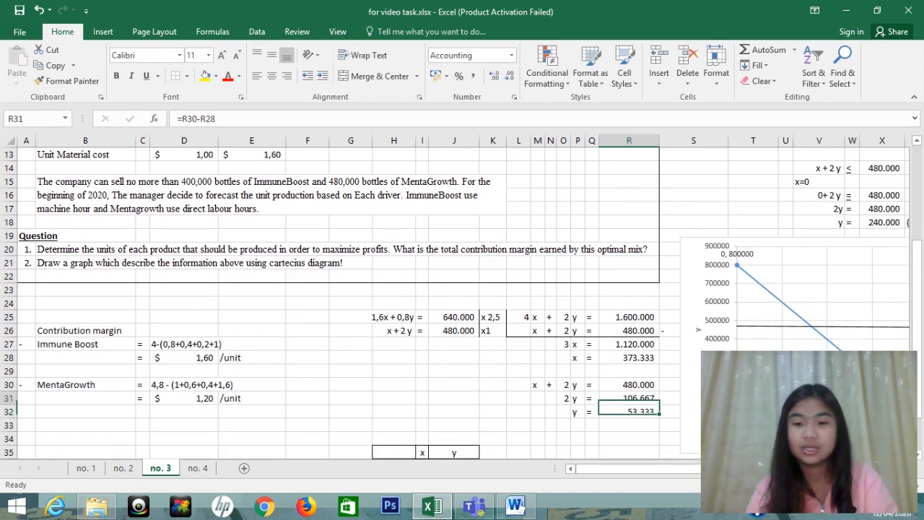
{"action": "key", "text": "Down"}
{"action": "key", "text": "Down"}
{"action": "key", "text": "Up"}
{"action": "key", "text": "Up"}
{"action": "key", "text": "Up"}
{"action": "key", "text": "Down"}
{"action": "key", "text": "Down"}
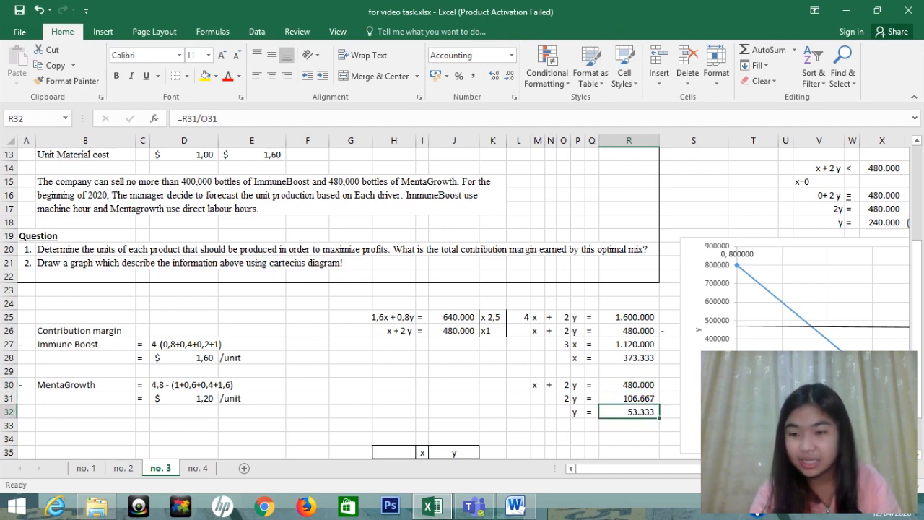
{"action": "left_click_drag", "start_coordinate": [729, 468], "coordinate": [747, 468]}
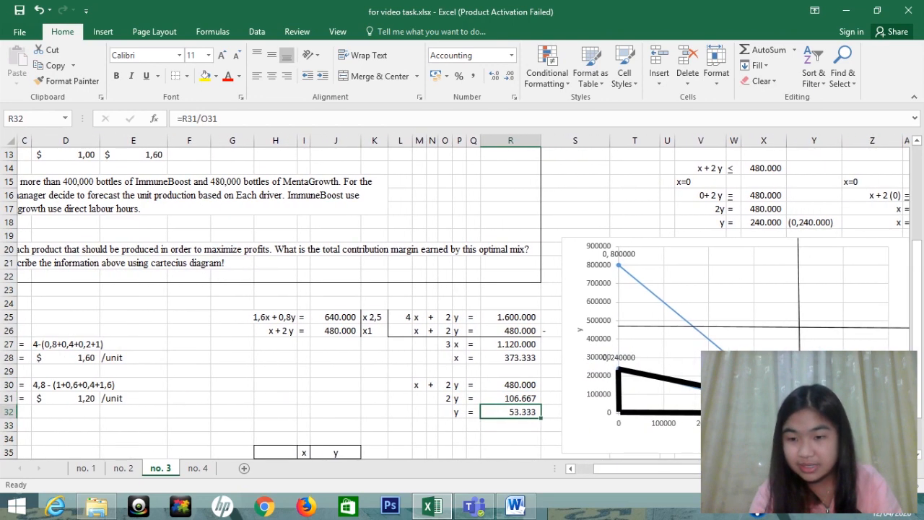
{"action": "left_click", "coordinate": [459, 393]}
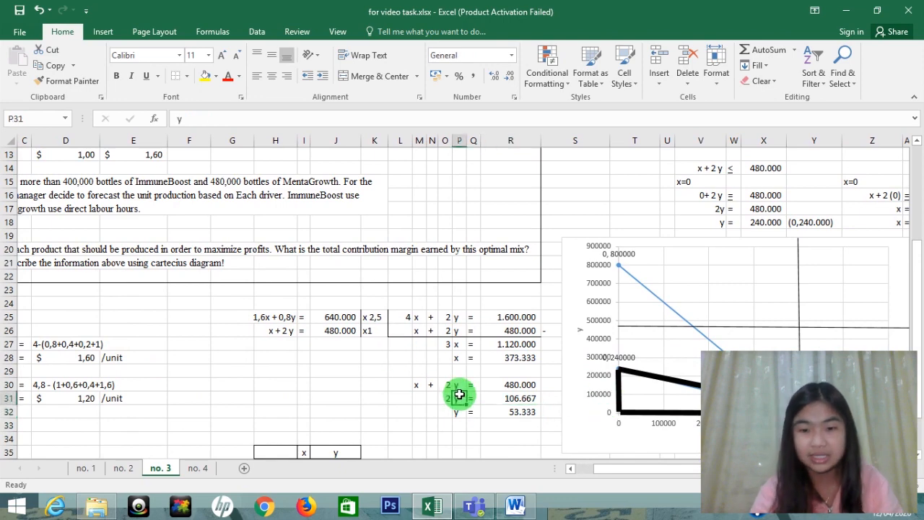
{"action": "key", "text": "Left"}
{"action": "key", "text": "Left"}
{"action": "key", "text": "Up"}
{"action": "key", "text": "Down"}
{"action": "key", "text": "Up"}
{"action": "key", "text": "Down"}
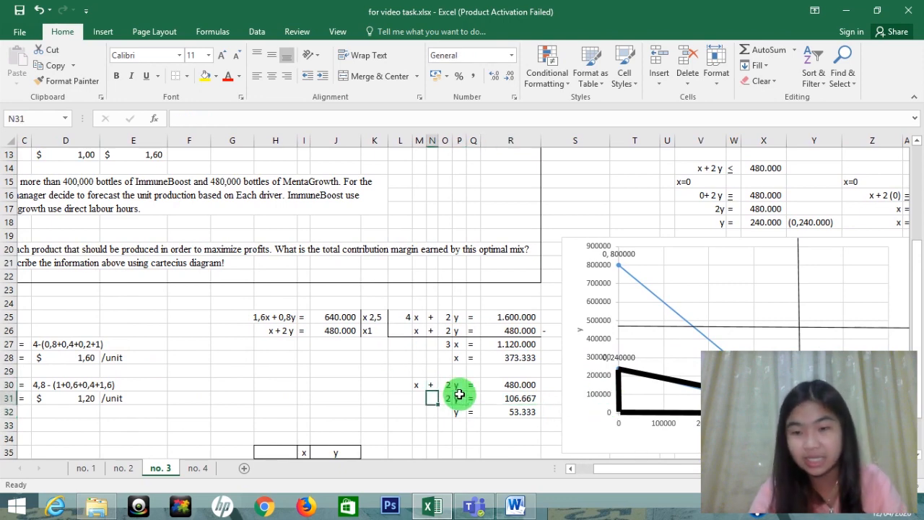
Step: Widen column I slightly, which holds the x values of the a–d point table
{"action": "key", "text": "Left"}
{"action": "key", "text": "Down"}
{"action": "key", "text": "Down"}
{"action": "key", "text": "Down"}
{"action": "key", "text": "Down"}
{"action": "key", "text": "Down"}
{"action": "key", "text": "Down"}
{"action": "key", "text": "Down"}
{"action": "key", "text": "Left"}
{"action": "key", "text": "Left"}
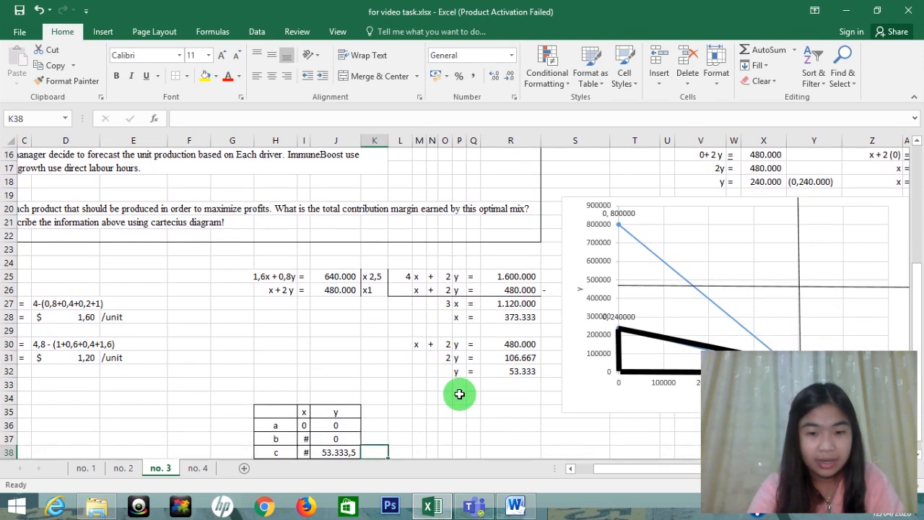
{"action": "key", "text": "Up"}
{"action": "key", "text": "Left"}
{"action": "key", "text": "Left"}
{"action": "key", "text": "Up"}
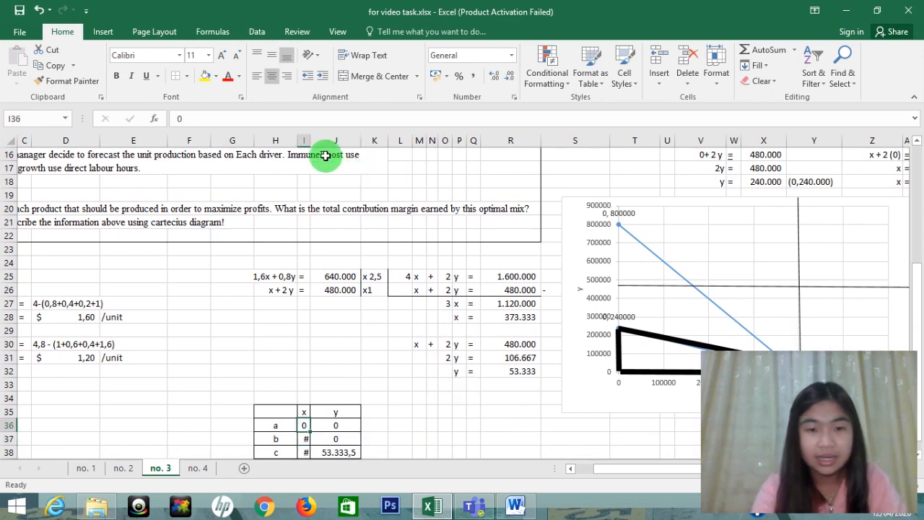
{"action": "left_click_drag", "start_coordinate": [312, 139], "coordinate": [320, 140]}
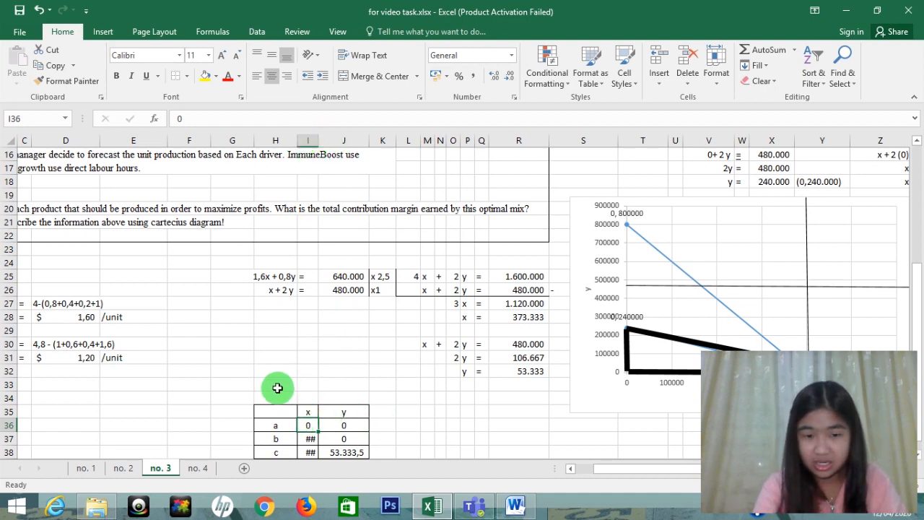
Step: Move the a–d point table from H35:J39 to the range starting at R38, below the graph
{"action": "left_click", "coordinate": [275, 411]}
{"action": "key", "text": "shift+Right"}
{"action": "key", "text": "shift+Right"}
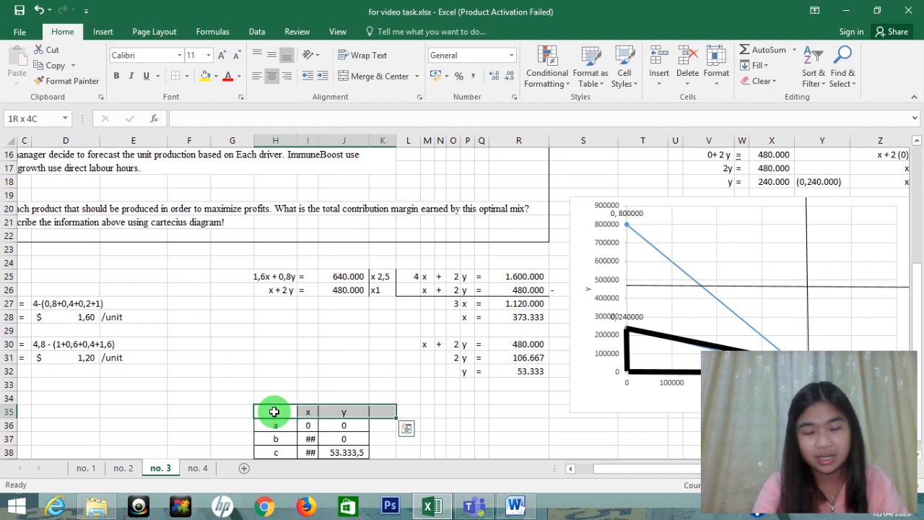
{"action": "key", "text": "shift+Down"}
{"action": "key", "text": "shift+Down"}
{"action": "key", "text": "shift+Down"}
{"action": "key", "text": "shift+Down"}
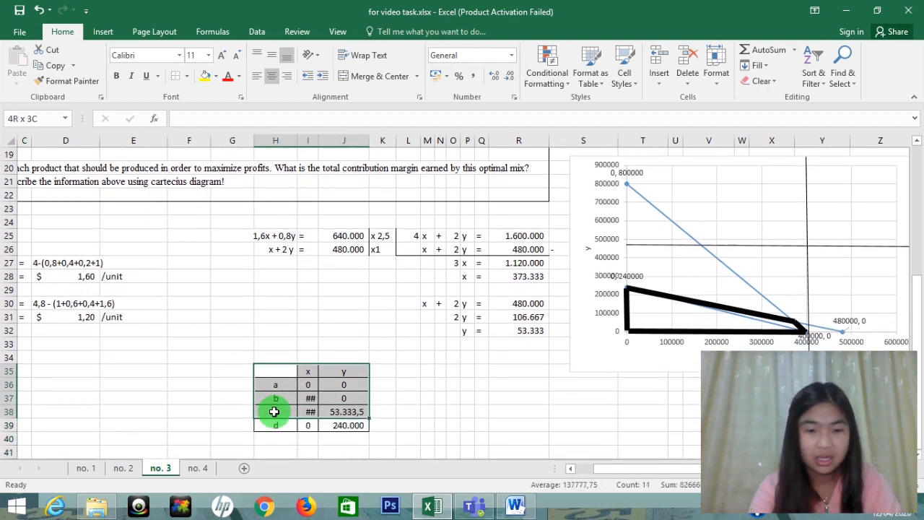
{"action": "key", "text": "ctrl+c"}
{"action": "key", "text": "Right"}
{"action": "key", "text": "Right"}
{"action": "key", "text": "Right"}
{"action": "key", "text": "Down"}
{"action": "key", "text": "Down"}
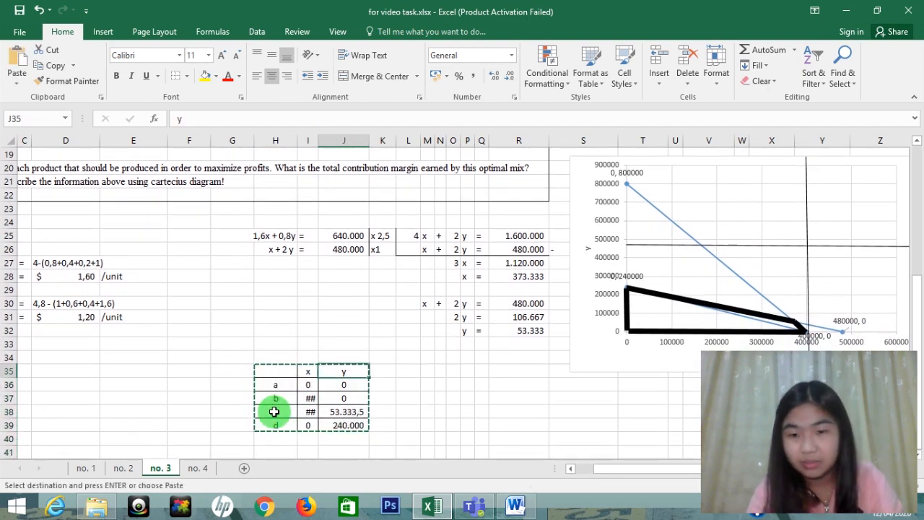
{"action": "key", "text": "Right"}
{"action": "key", "text": "Right"}
{"action": "key", "text": "Right"}
{"action": "key", "text": "Right"}
{"action": "key", "text": "Right"}
{"action": "key", "text": "Right"}
{"action": "key", "text": "Right"}
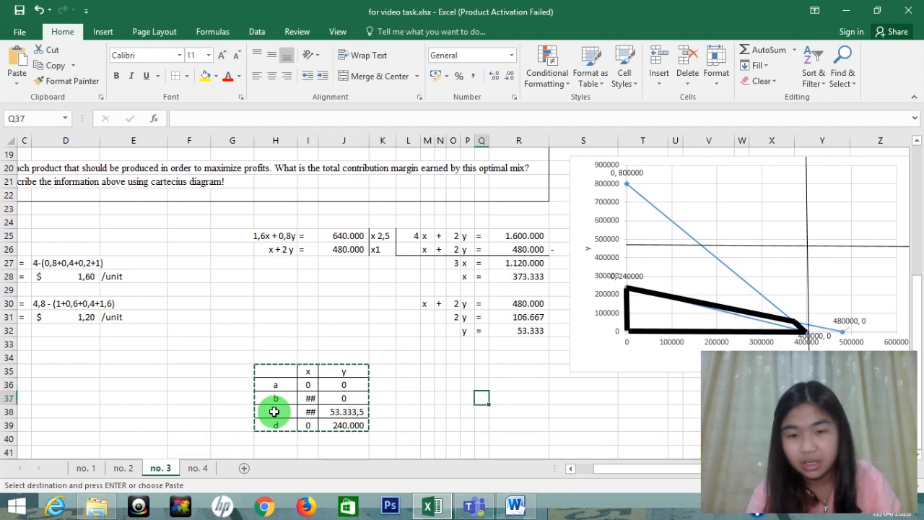
{"action": "key", "text": "Down"}
{"action": "key", "text": "ctrl+v"}
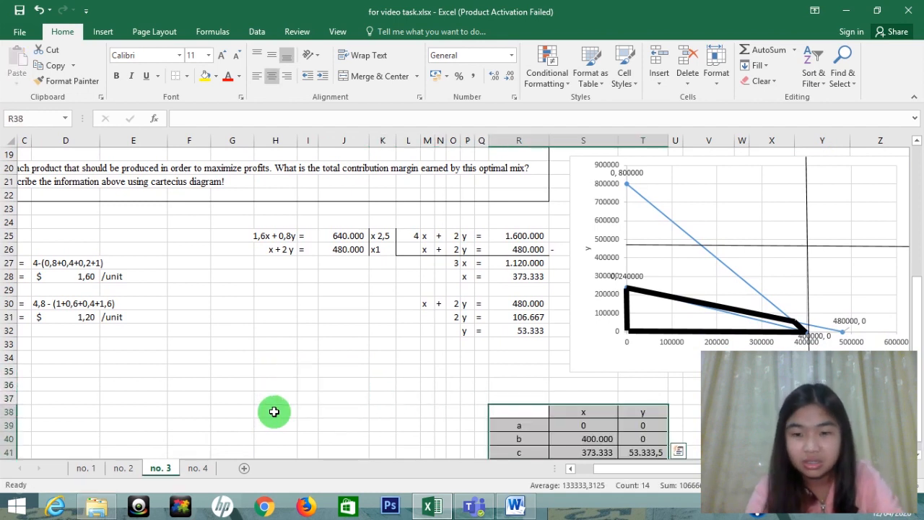
{"action": "key", "text": "Up"}
{"action": "key", "text": "Up"}
{"action": "key", "text": "Down"}
{"action": "key", "text": "Down"}
{"action": "key", "text": "Down"}
{"action": "key", "text": "Down"}
{"action": "key", "text": "Down"}
{"action": "key", "text": "Down"}
{"action": "key", "text": "Down"}
{"action": "key", "text": "Down"}
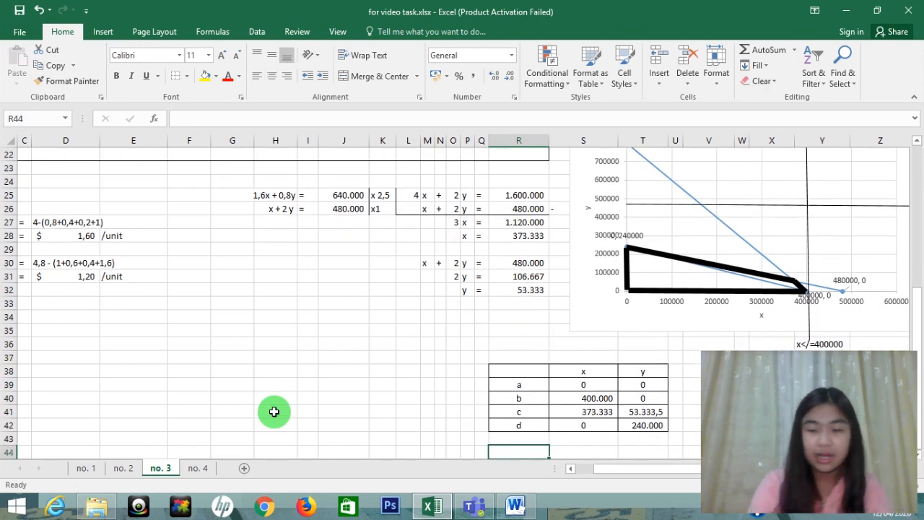
{"action": "key", "text": "Down"}
Step: Replace point c's x value in S41 with a link to the calculated x in R28
{"action": "key", "text": "Up"}
{"action": "key", "text": "Up"}
{"action": "key", "text": "Up"}
{"action": "key", "text": "Up"}
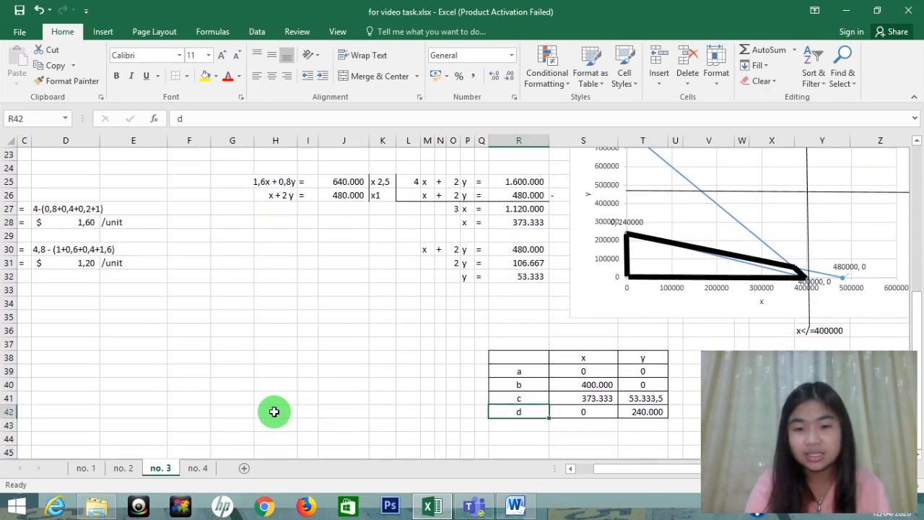
{"action": "key", "text": "shift+Right"}
{"action": "key", "text": "shift+Right"}
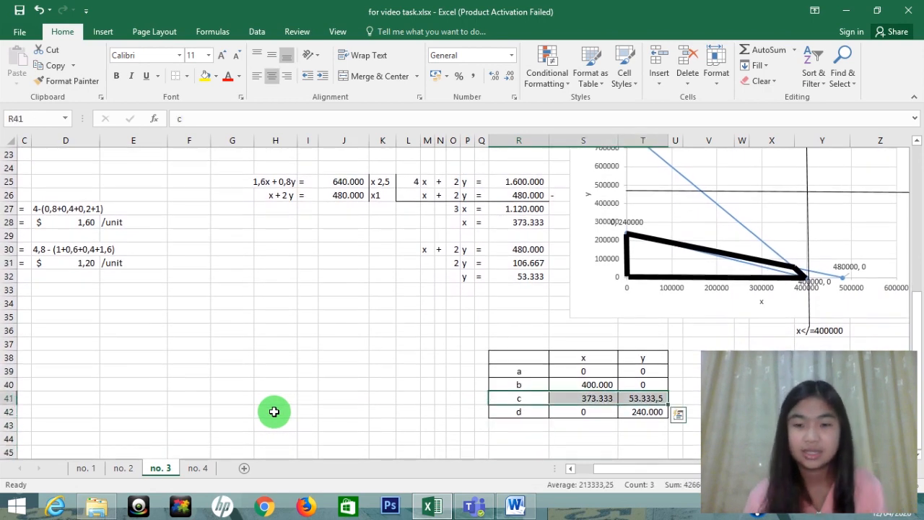
{"action": "key", "text": "Right"}
{"action": "type", "text": "="}
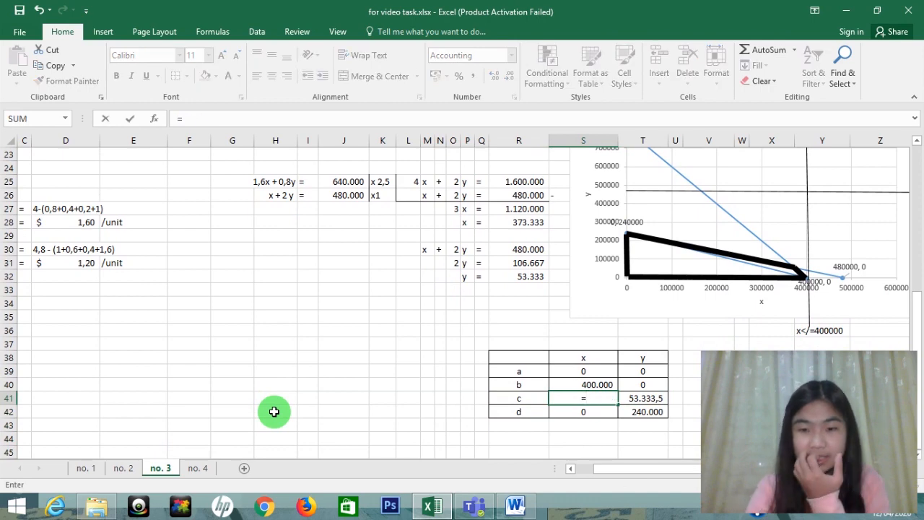
{"action": "key", "text": "Up"}
{"action": "key", "text": "Up"}
{"action": "key", "text": "Up"}
{"action": "key", "text": "Up"}
{"action": "key", "text": "Up"}
{"action": "key", "text": "Up"}
{"action": "key", "text": "Up"}
{"action": "key", "text": "Up"}
{"action": "key", "text": "Up"}
{"action": "key", "text": "Left"}
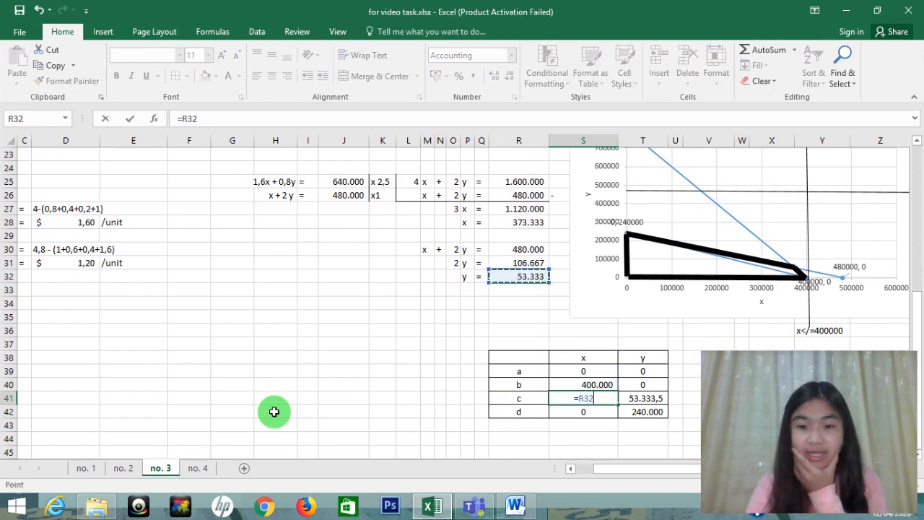
{"action": "key", "text": "Up"}
{"action": "key", "text": "Up"}
{"action": "key", "text": "Up"}
{"action": "key", "text": "Up"}
{"action": "key", "text": "Return"}
Step: Replace point c's y value in T41 with a link to the calculated y in R32
{"action": "key", "text": "Right"}
{"action": "key", "text": "Up"}
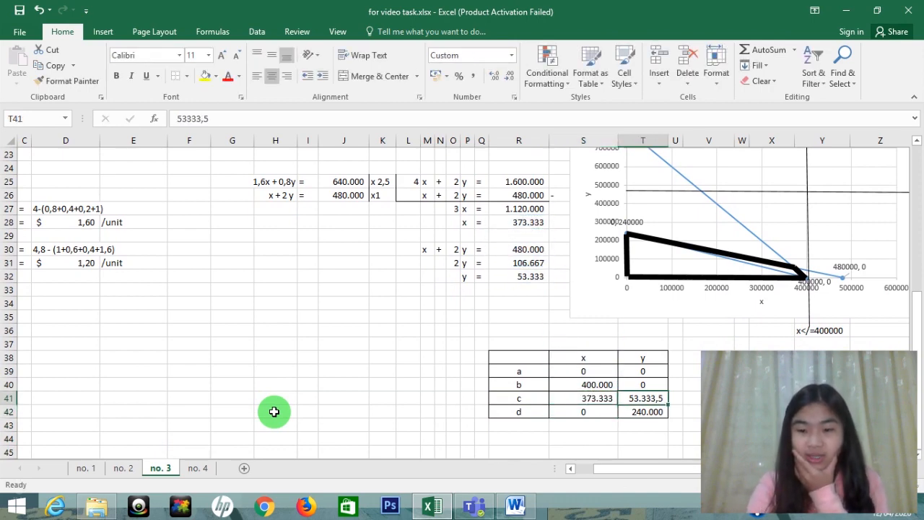
{"action": "type", "text": "="}
{"action": "key", "text": "Up"}
{"action": "key", "text": "Up"}
{"action": "key", "text": "Up"}
{"action": "key", "text": "Up"}
{"action": "key", "text": "Up"}
{"action": "key", "text": "Left"}
{"action": "key", "text": "Left"}
{"action": "key", "text": "Left"}
{"action": "key", "text": "Up"}
{"action": "key", "text": "Up"}
{"action": "key", "text": "Up"}
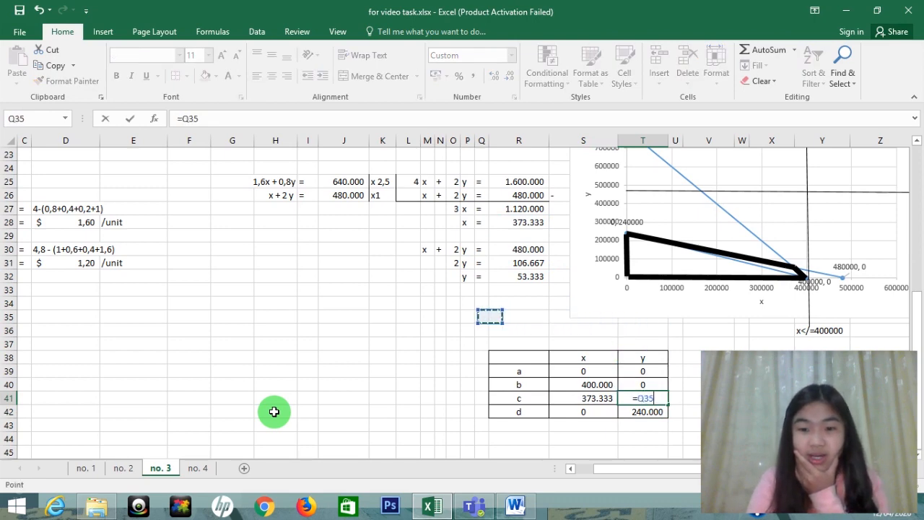
{"action": "key", "text": "Right"}
{"action": "key", "text": "Up"}
{"action": "key", "text": "Return"}
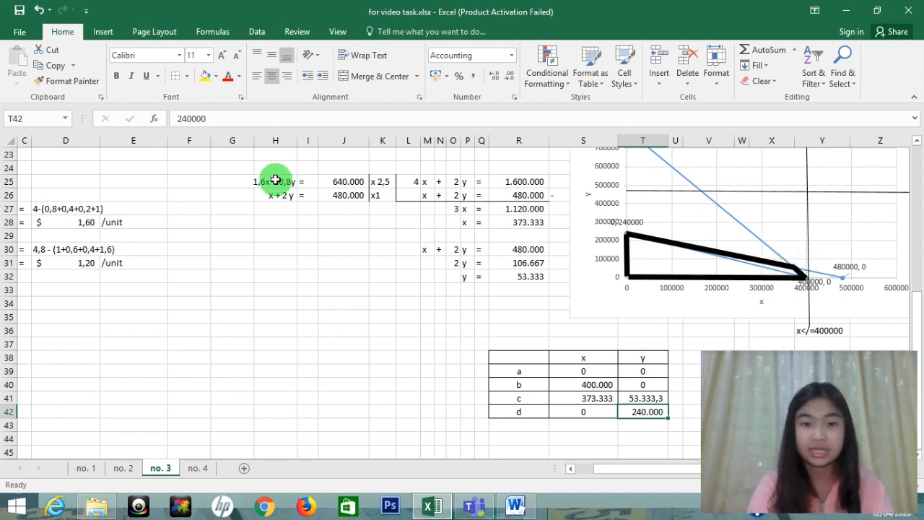
Step: Review the elimination working in H25:R32 and the a–d point table in R38:T42
{"action": "left_click_drag", "start_coordinate": [274, 181], "coordinate": [518, 278]}
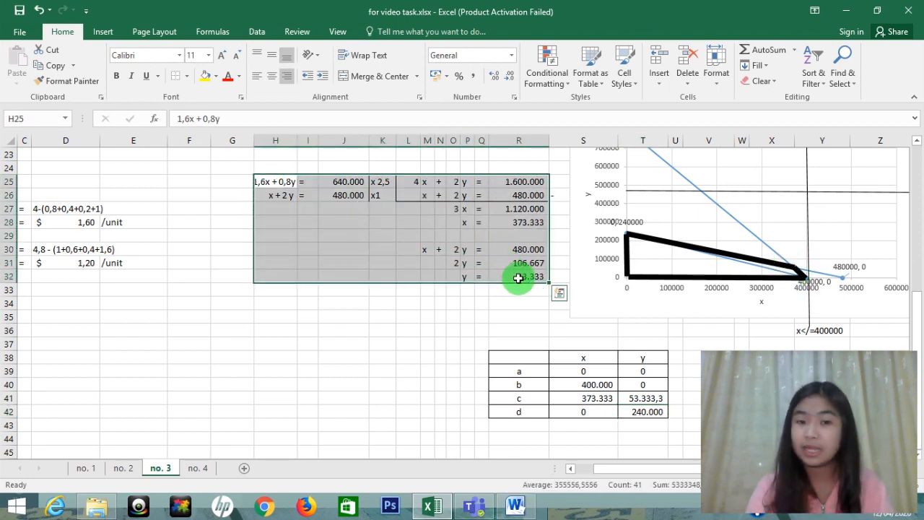
{"action": "key", "text": "Down"}
{"action": "key", "text": "Down"}
{"action": "key", "text": "Down"}
{"action": "key", "text": "Down"}
{"action": "key", "text": "Down"}
{"action": "key", "text": "Down"}
{"action": "key", "text": "Down"}
{"action": "key", "text": "Down"}
{"action": "key", "text": "Down"}
{"action": "key", "text": "Down"}
{"action": "key", "text": "Down"}
{"action": "key", "text": "Down"}
{"action": "key", "text": "Down"}
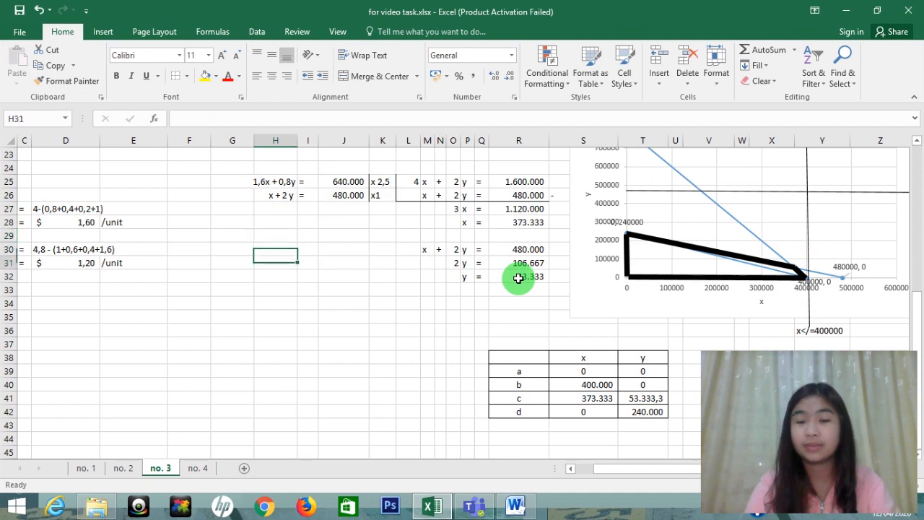
{"action": "key", "text": "Right"}
{"action": "key", "text": "Right"}
{"action": "key", "text": "Right"}
{"action": "key", "text": "Right"}
{"action": "key", "text": "Right"}
{"action": "key", "text": "Right"}
{"action": "key", "text": "Right"}
{"action": "key", "text": "Right"}
{"action": "key", "text": "Right"}
{"action": "key", "text": "Right"}
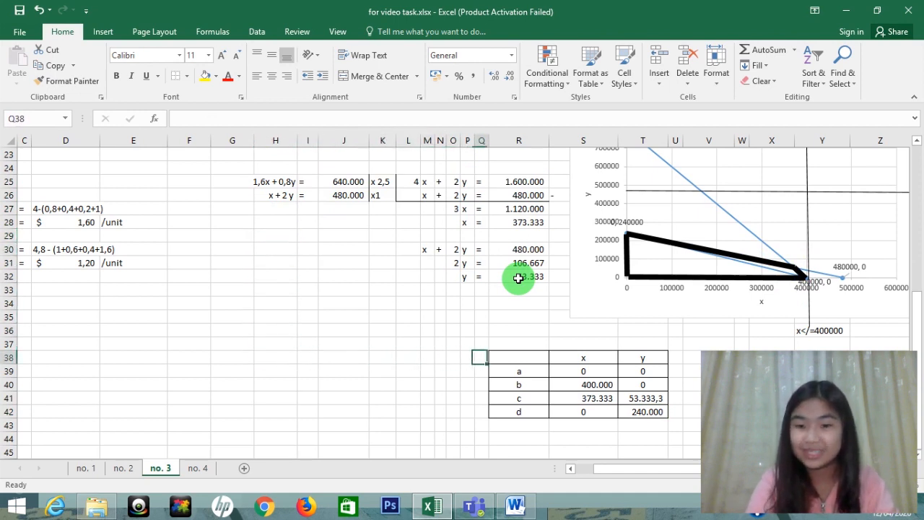
{"action": "key", "text": "Right"}
{"action": "key", "text": "Right"}
{"action": "key", "text": "Down"}
{"action": "key", "text": "Down"}
{"action": "key", "text": "Down"}
{"action": "key", "text": "Down"}
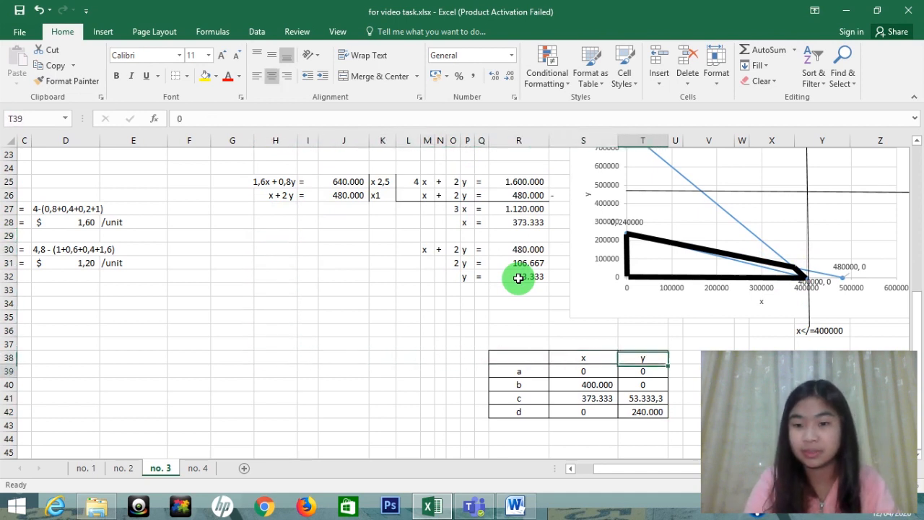
{"action": "key", "text": "Left"}
{"action": "key", "text": "Left"}
{"action": "key", "text": "Right"}
{"action": "key", "text": "Right"}
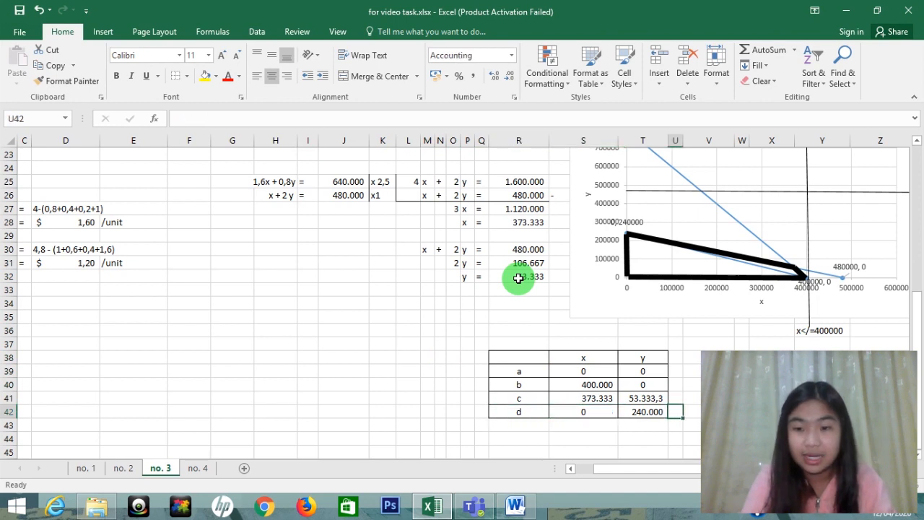
Step: Enter the heading "Total CM (1,6x + 1,2y)" in V38, beside the a–d point table
{"action": "key", "text": "Up"}
{"action": "key", "text": "Up"}
{"action": "key", "text": "Up"}
{"action": "key", "text": "Up"}
{"action": "key", "text": "Right"}
{"action": "key", "text": "Right"}
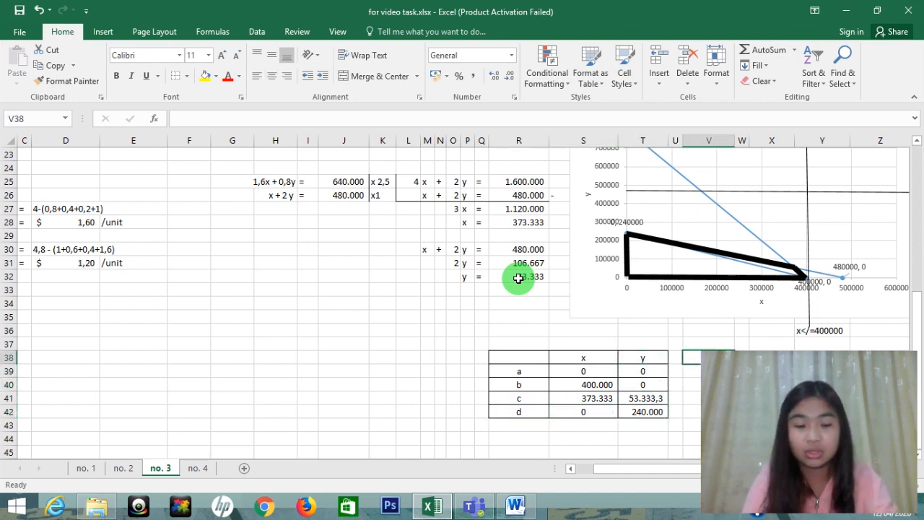
{"action": "type", "text": "c"}
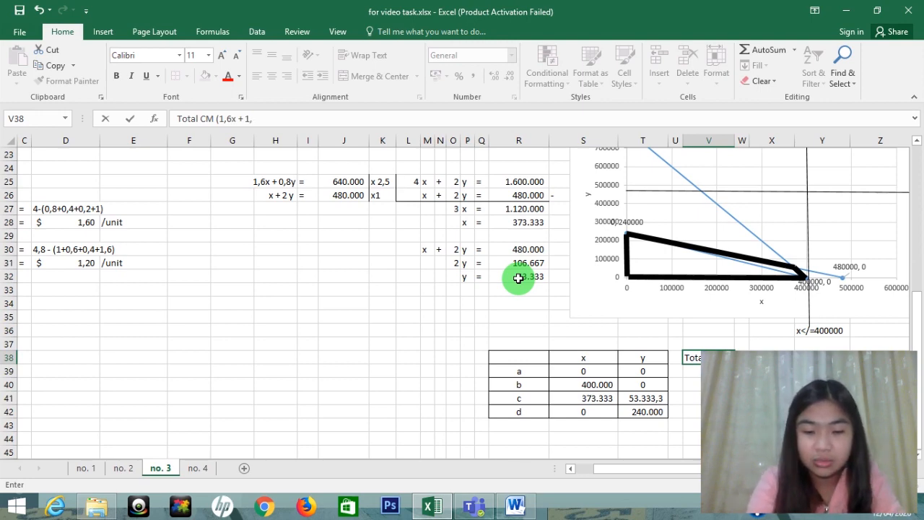
{"action": "type", "text": "2y"}
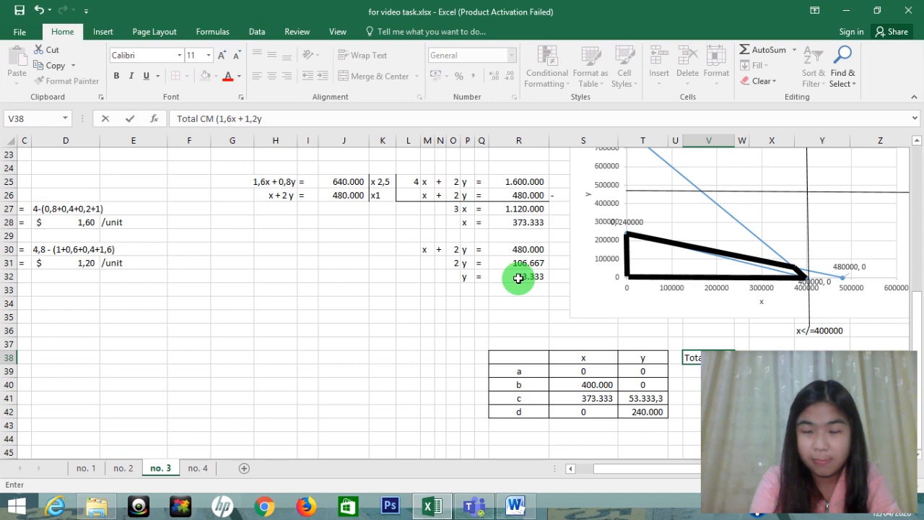
{"action": "type", "text": ")"}
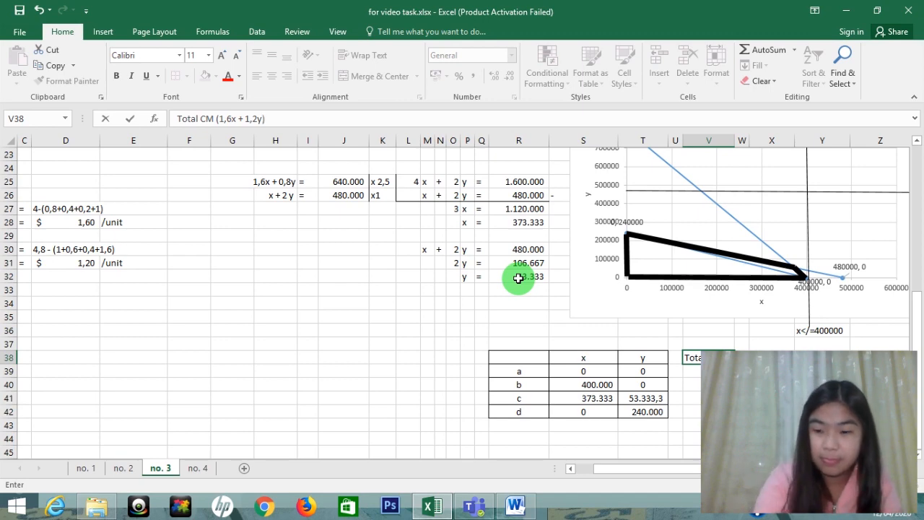
{"action": "key", "text": "Return"}
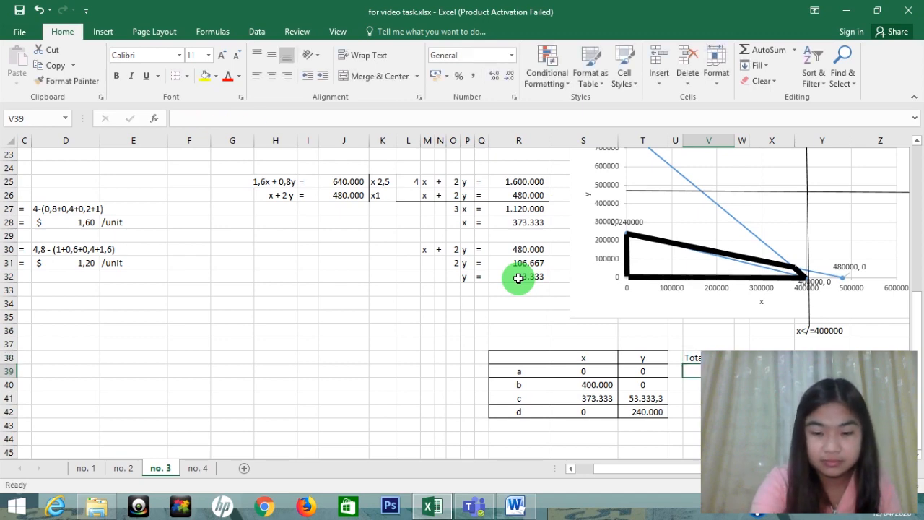
{"action": "key", "text": "Up"}
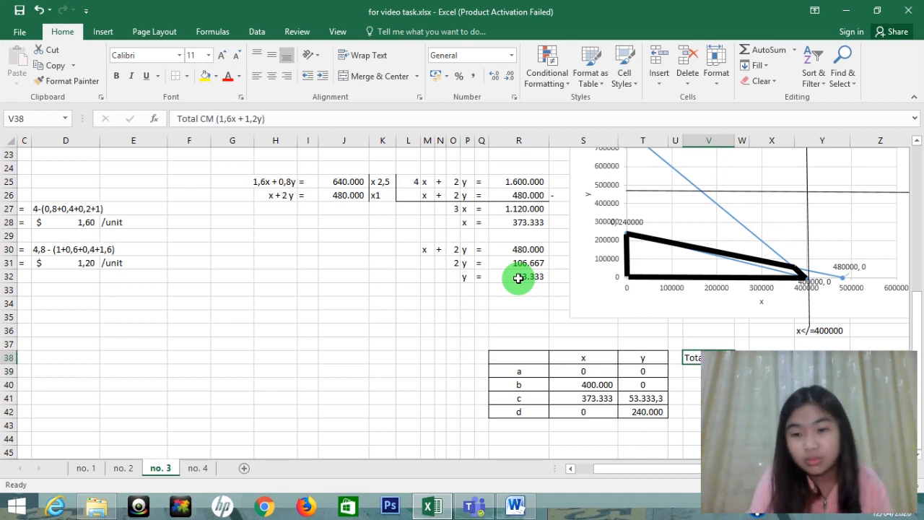
{"action": "key", "text": "Right"}
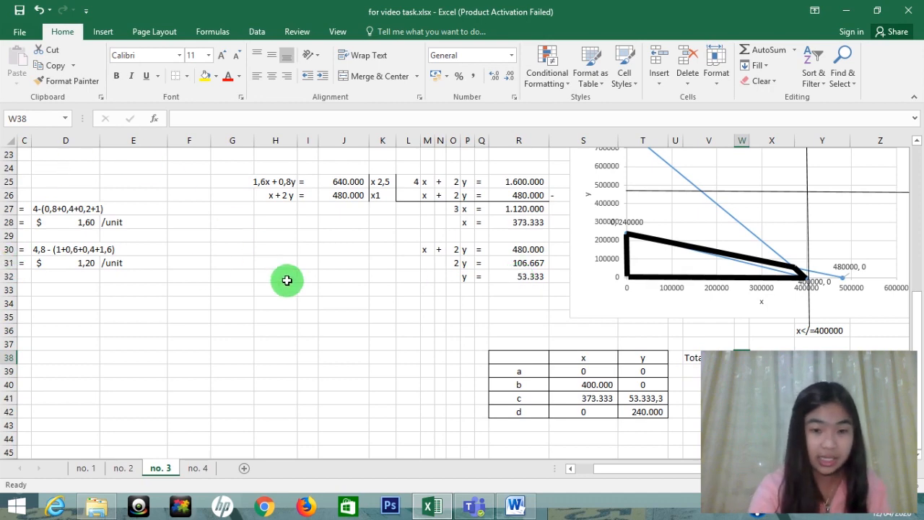
Step: Calculate point a's total contribution margin in V39 with the formula =(1,6*0)+(1,2*0)
{"action": "left_click_drag", "start_coordinate": [639, 470], "coordinate": [624, 473]}
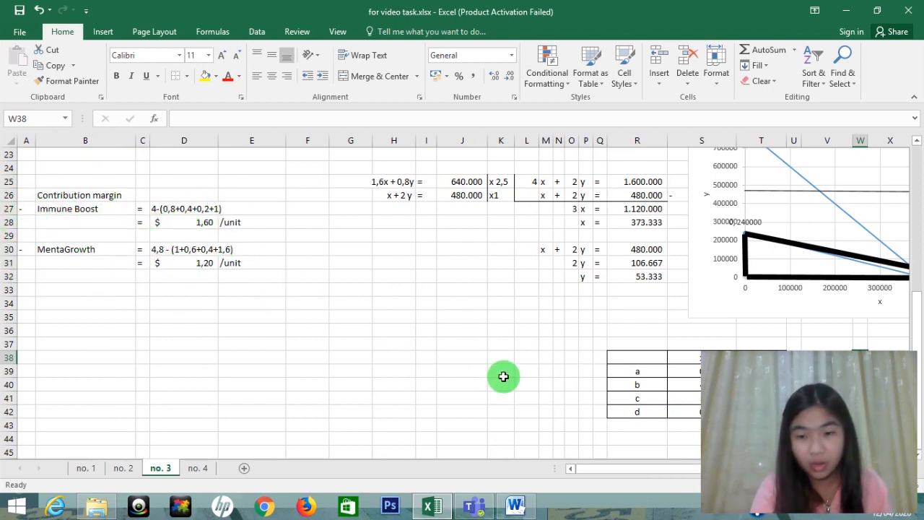
{"action": "scroll", "coordinate": [553, 382], "scroll_direction": "right", "scroll_amount": 3}
{"action": "scroll", "coordinate": [553, 382], "scroll_direction": "left", "scroll_amount": 2}
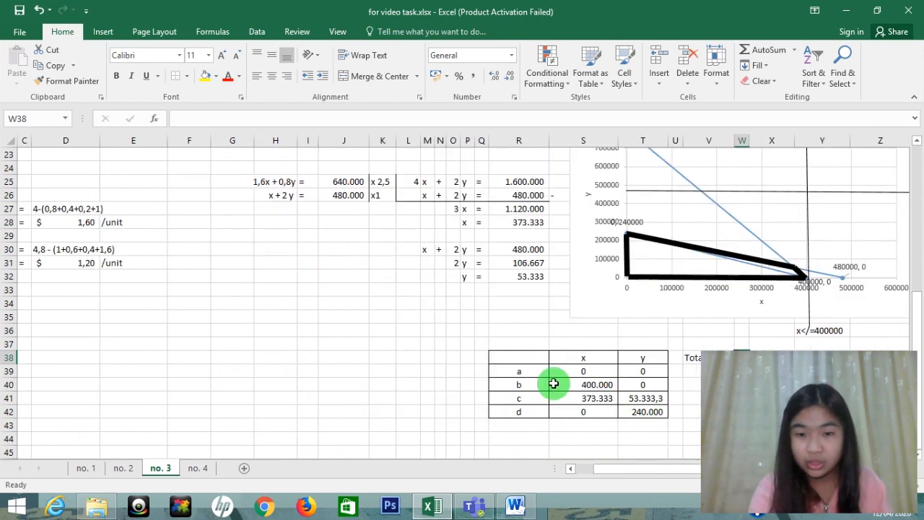
{"action": "scroll", "coordinate": [438, 373], "scroll_direction": "right", "scroll_amount": 4}
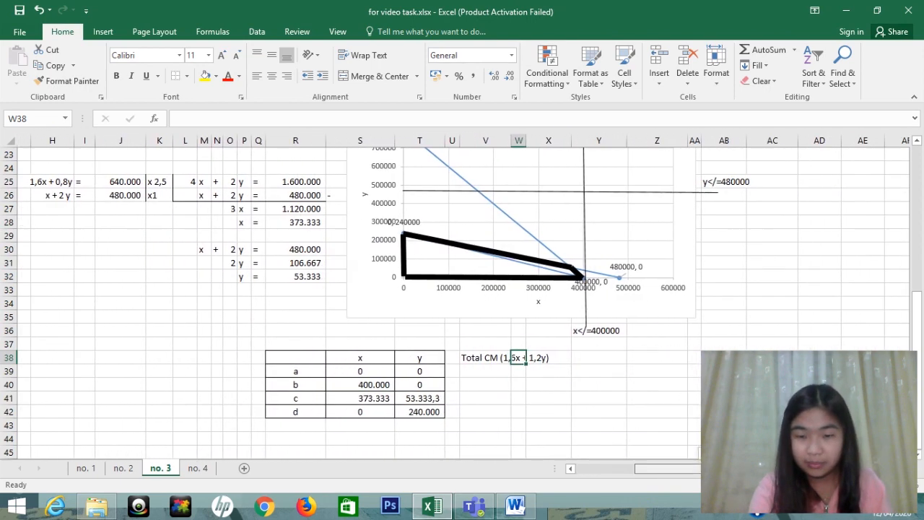
{"action": "left_click", "coordinate": [464, 353]}
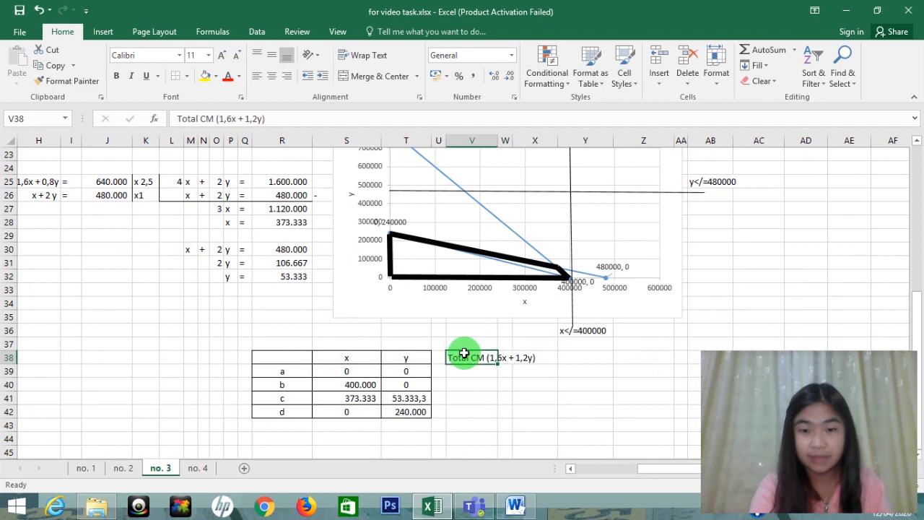
{"action": "key", "text": "Right"}
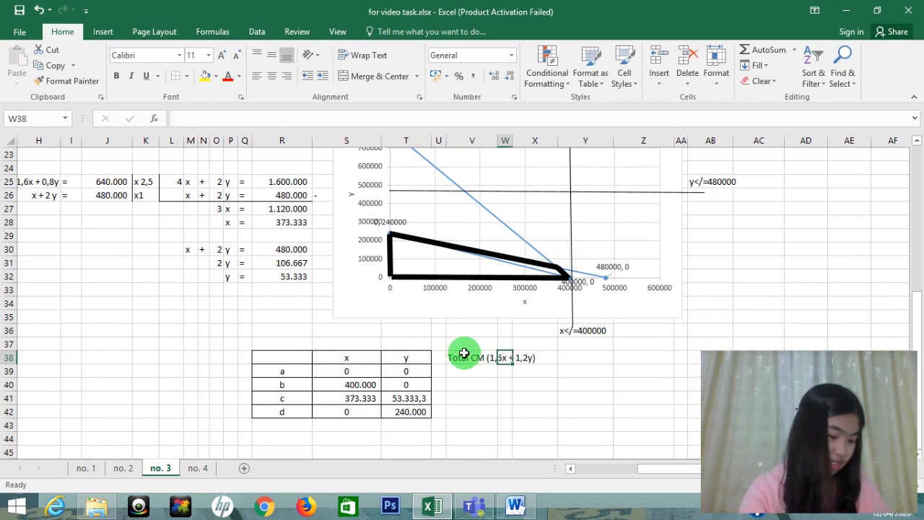
{"action": "key", "text": "Down"}
{"action": "key", "text": "Left"}
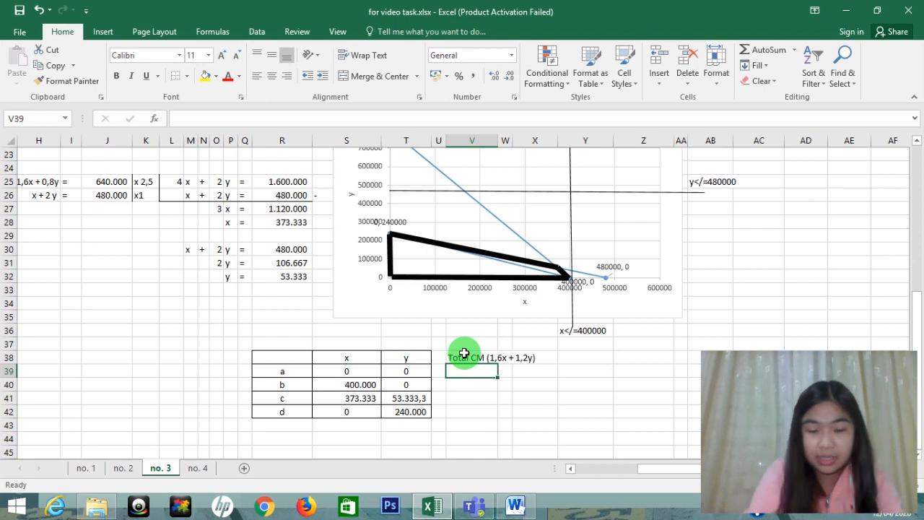
{"action": "type", "text": "="}
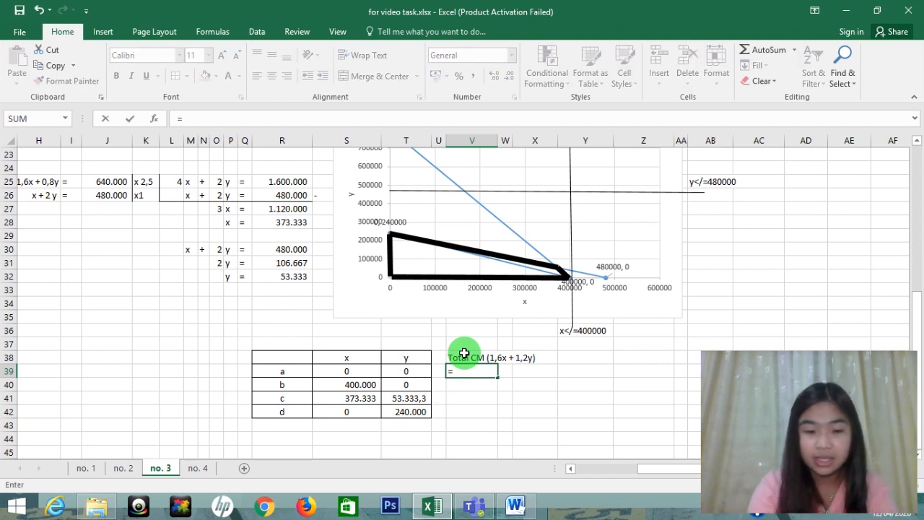
{"action": "type", "text": "1,6"}
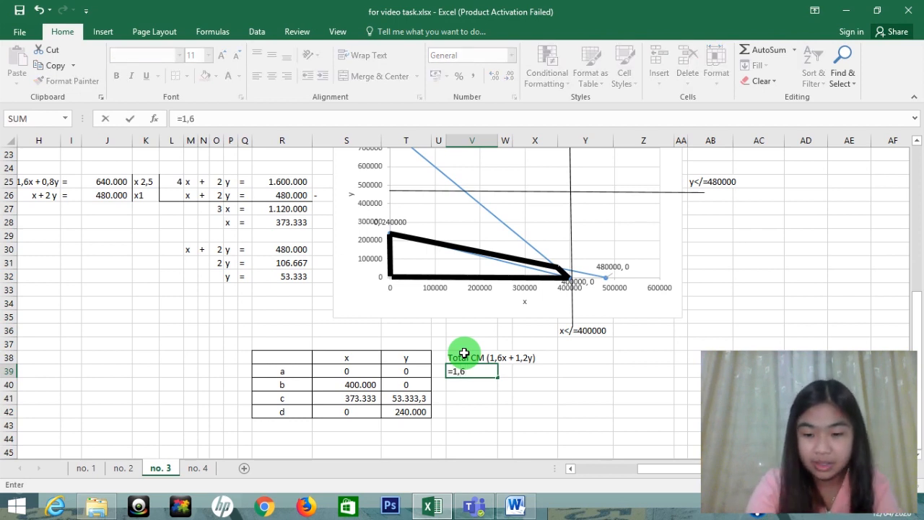
{"action": "type", "text": "*0"}
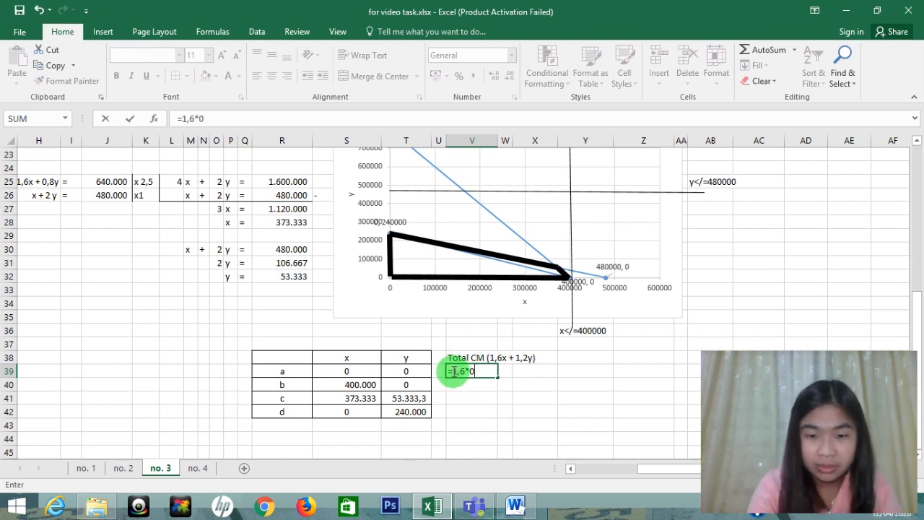
{"action": "left_click", "coordinate": [452, 371]}
{"action": "type", "text": "("}
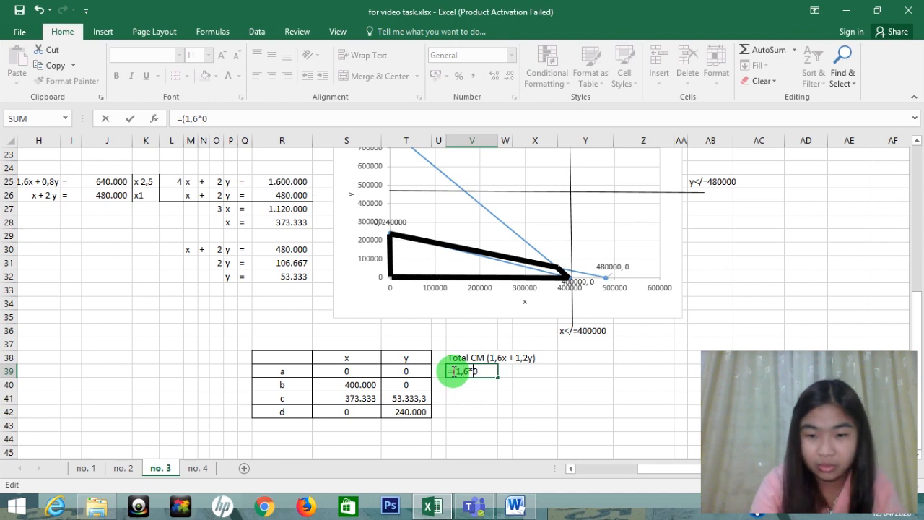
{"action": "type", "text": ")+"}
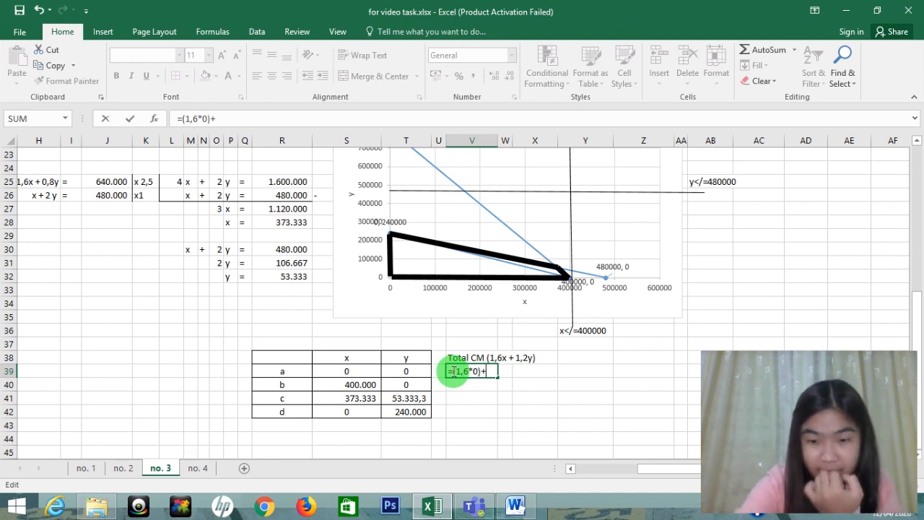
{"action": "type", "text": "(1,"}
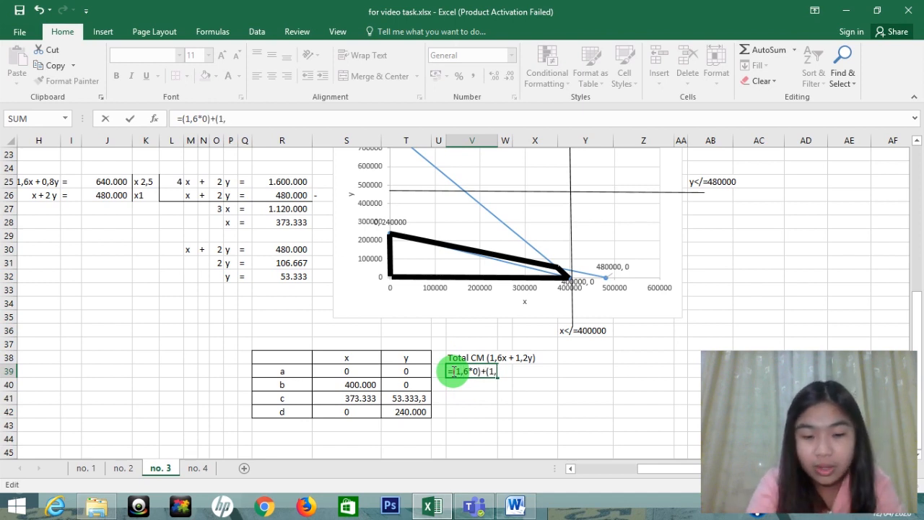
{"action": "type", "text": "2*"}
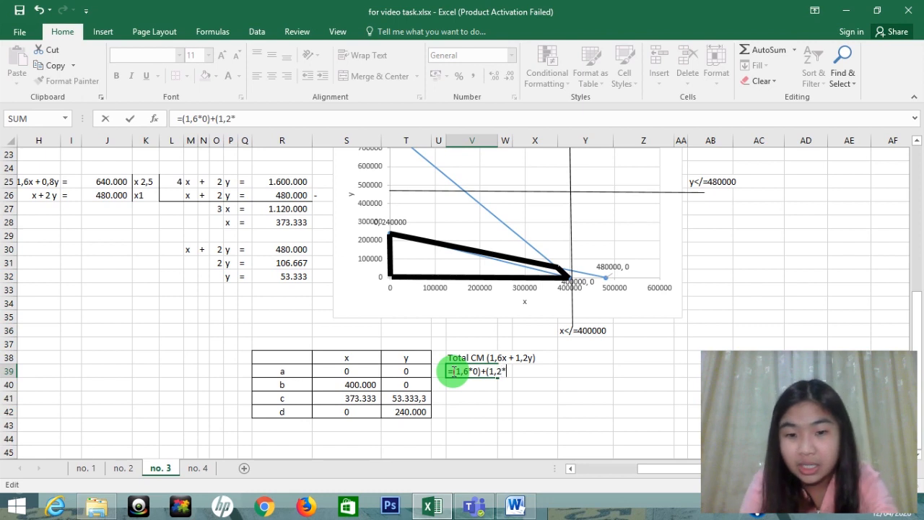
{"action": "type", "text": "0)"}
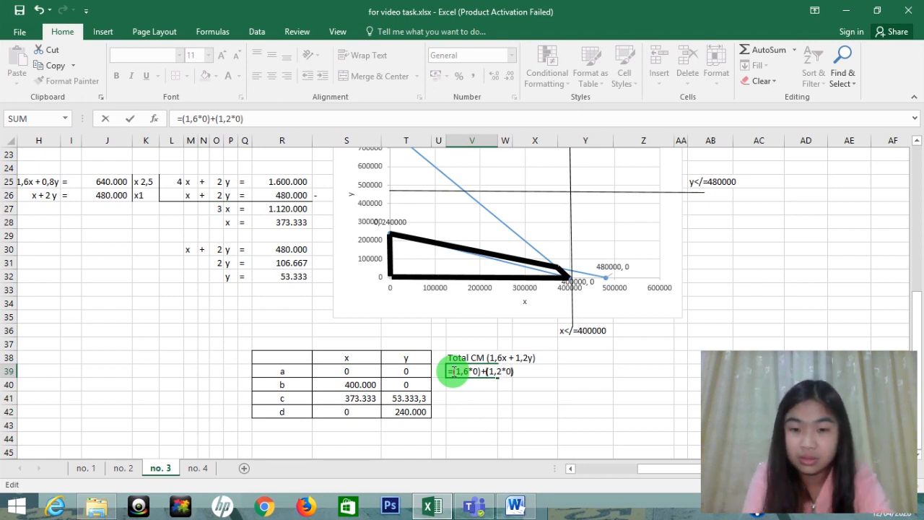
{"action": "key", "text": "Return"}
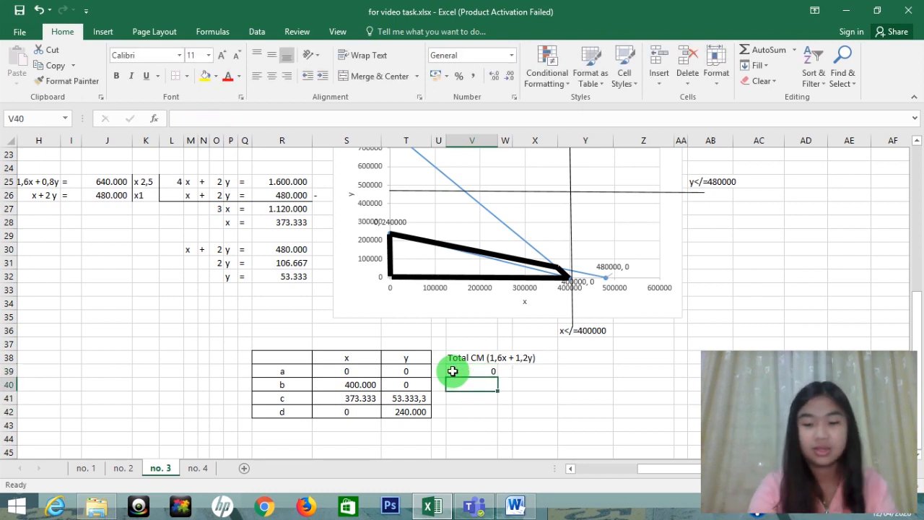
Step: Calculate point b's total contribution margin in V40 with the formula =(1,6*S40)+(1,2*T40)
{"action": "type", "text": "=(1,6"}
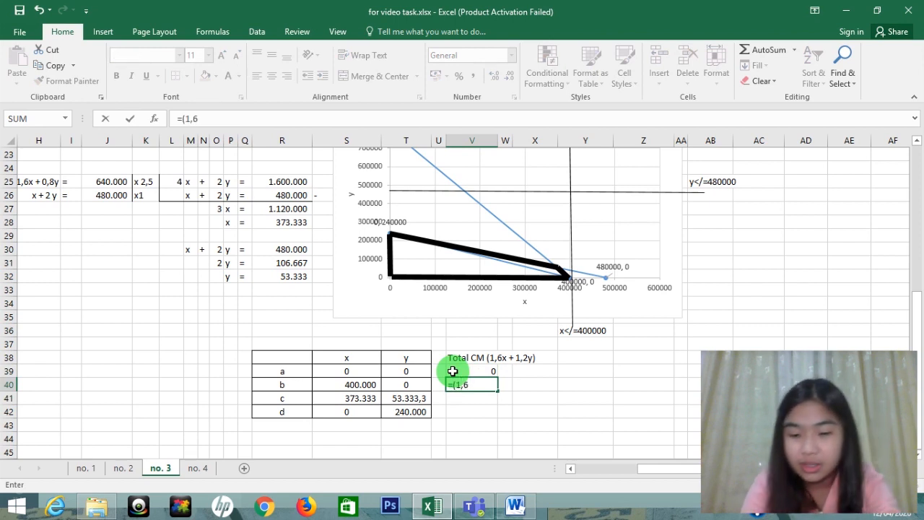
{"action": "type", "text": "*"}
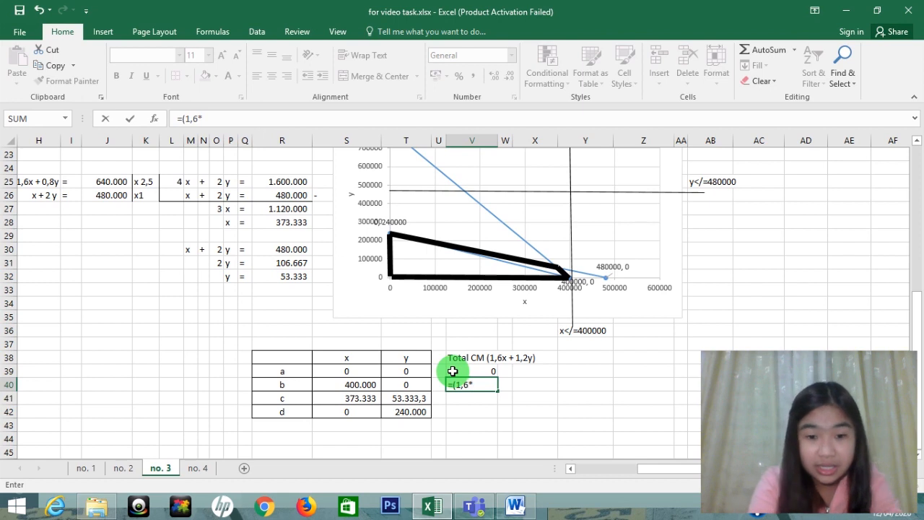
{"action": "left_click", "coordinate": [349, 385]}
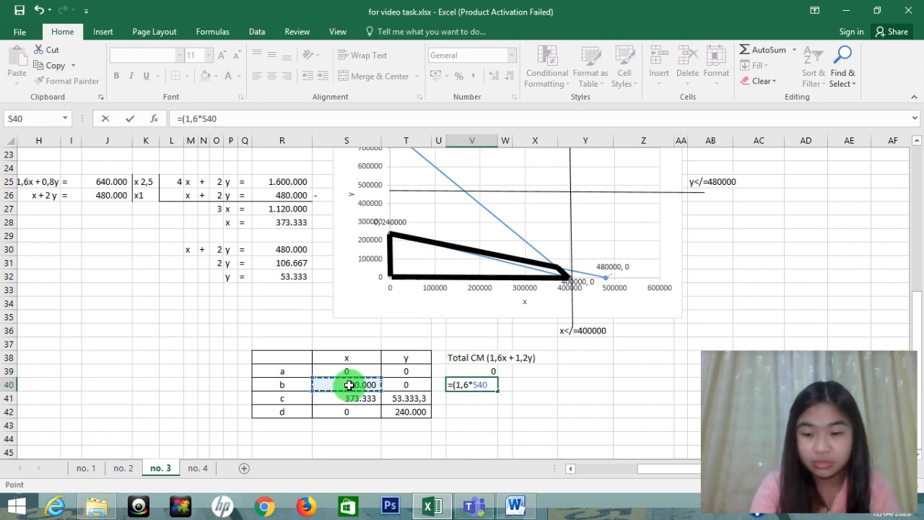
{"action": "type", "text": ")+"}
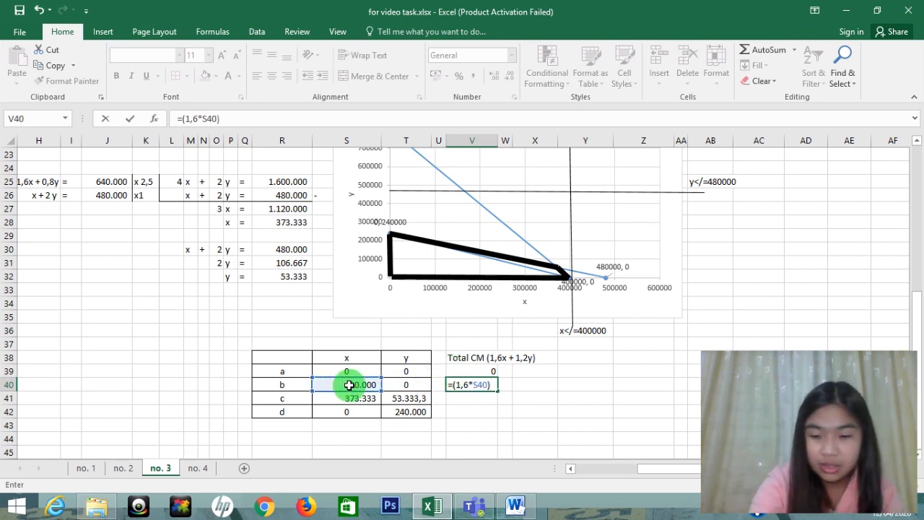
{"action": "type", "text": "(1,2"}
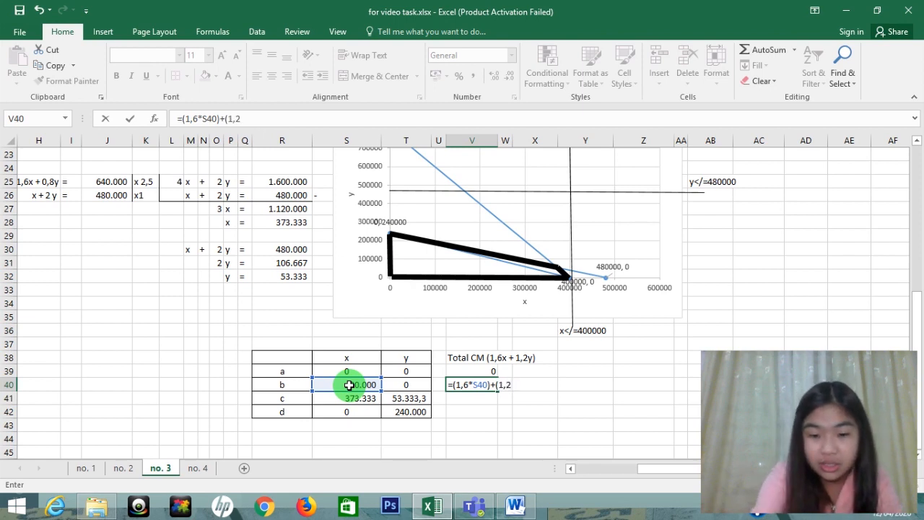
{"action": "type", "text": "*"}
{"action": "left_click", "coordinate": [408, 383]}
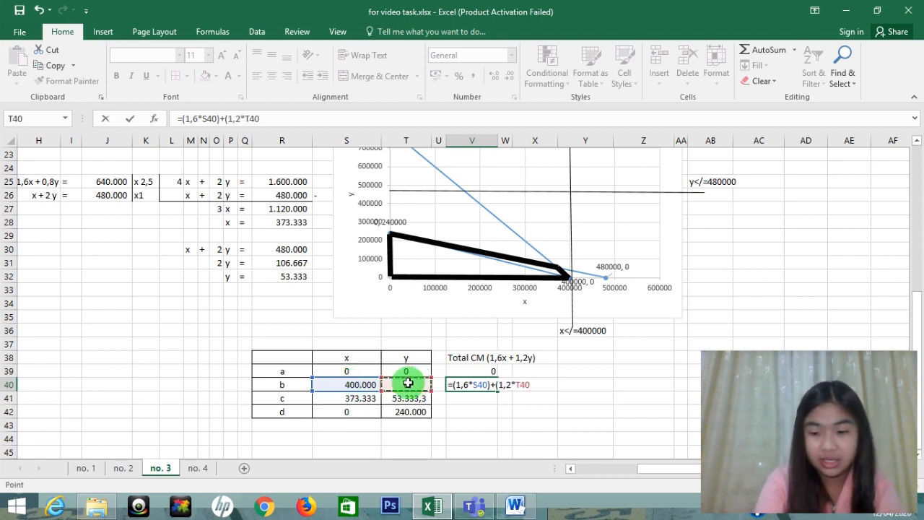
{"action": "key", "text": "Return"}
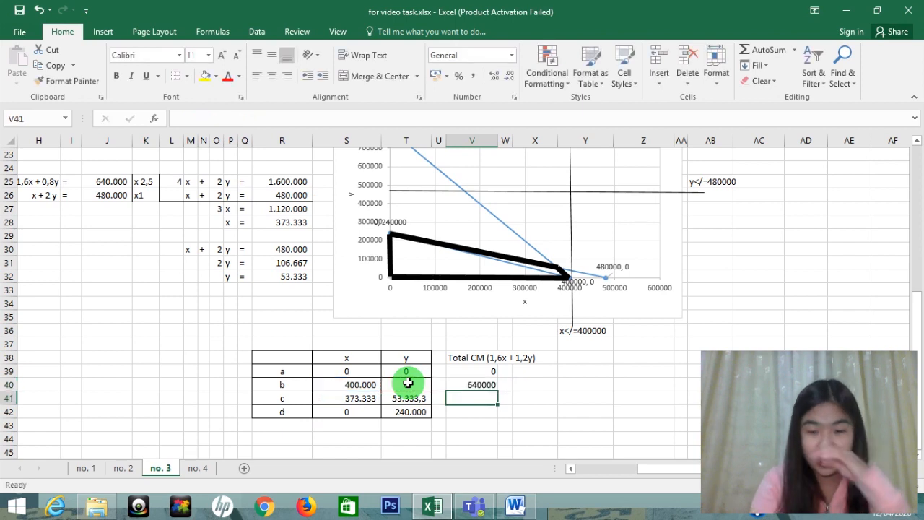
Step: Format the total contribution margin cells V39:V42 as Accounting numbers with thousands separators and no decimals
{"action": "key", "text": "Up"}
{"action": "key", "text": "Up"}
{"action": "key", "text": "shift+Down"}
{"action": "key", "text": "shift+Down"}
{"action": "key", "text": "shift+Down"}
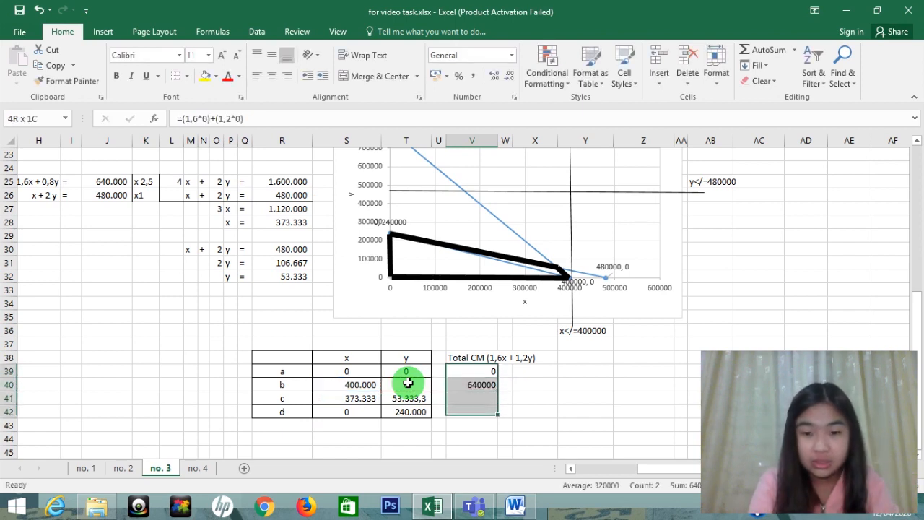
{"action": "key", "text": "ctrl+shift+1"}
Step: Calculate point c's total contribution margin in V41 with the formula =(1,6*S41)+(1,2*T41)
{"action": "key", "text": "Down"}
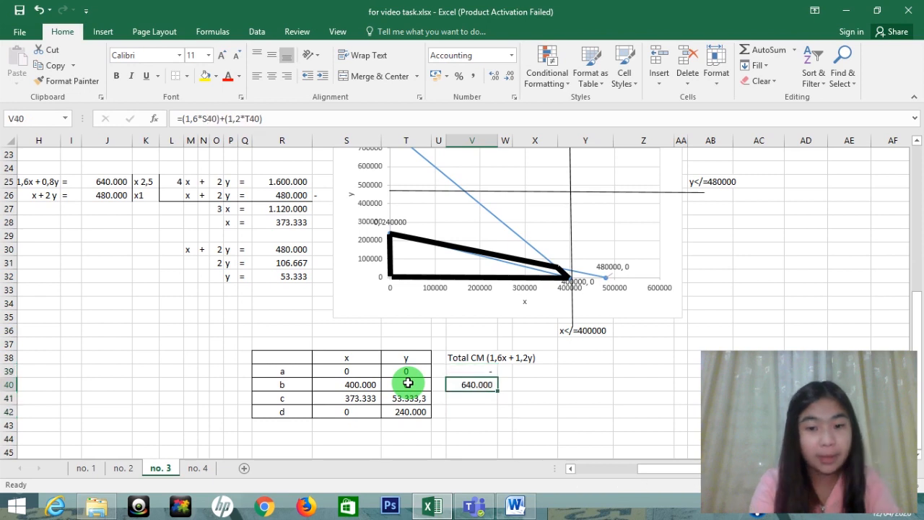
{"action": "key", "text": "Up"}
{"action": "key", "text": "Down"}
{"action": "key", "text": "Down"}
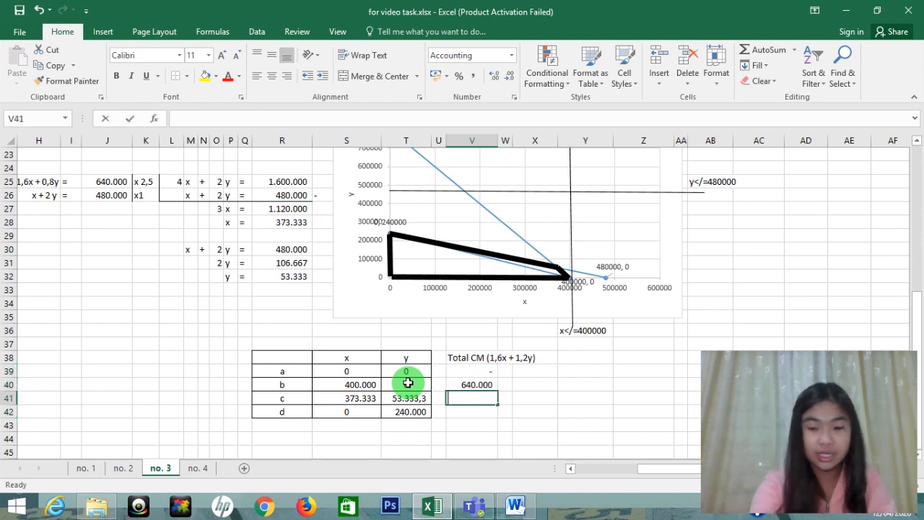
{"action": "type", "text": "=("}
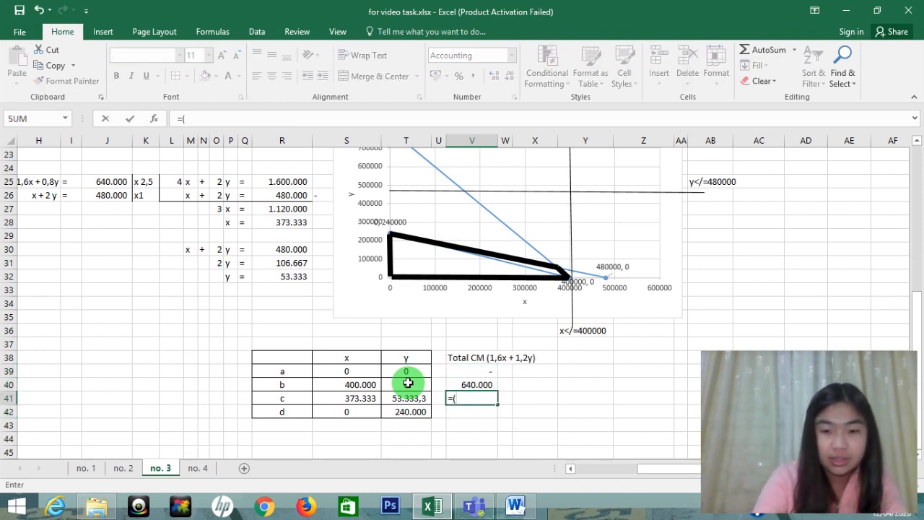
{"action": "type", "text": "1,"}
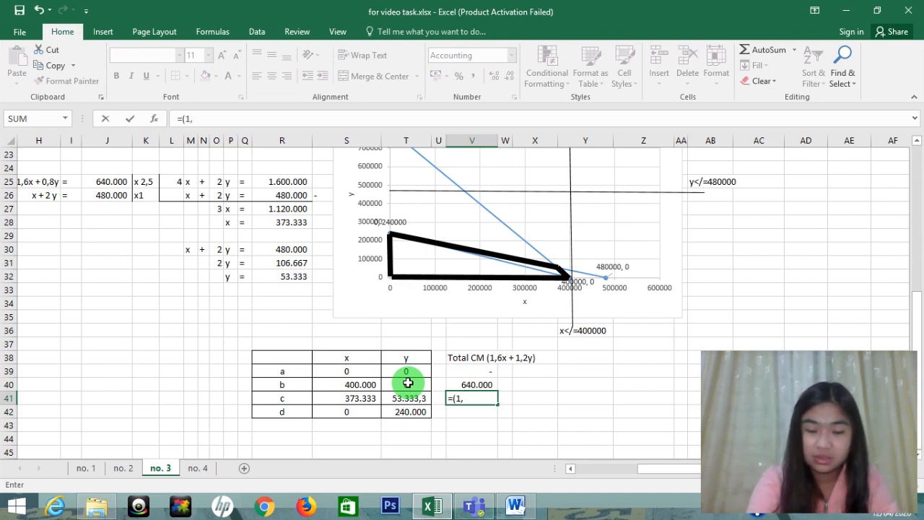
{"action": "type", "text": "6"}
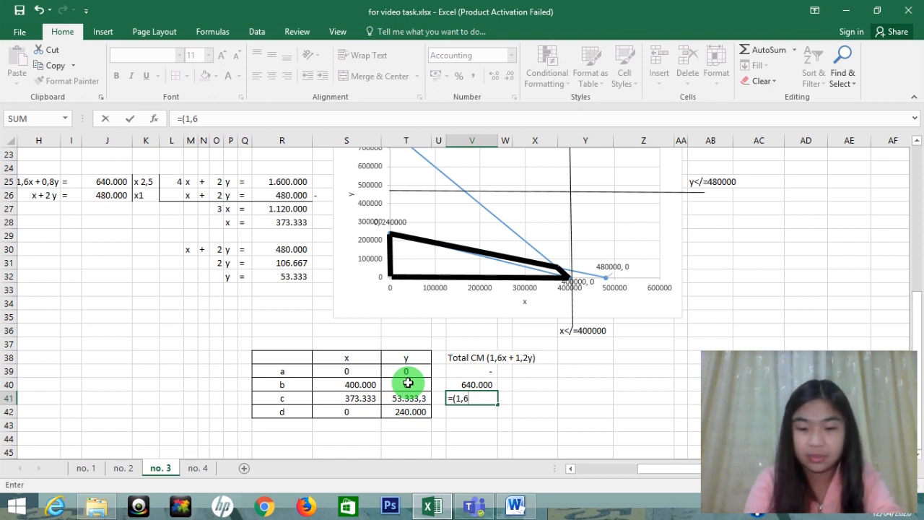
{"action": "type", "text": "*"}
{"action": "left_click", "coordinate": [339, 398]}
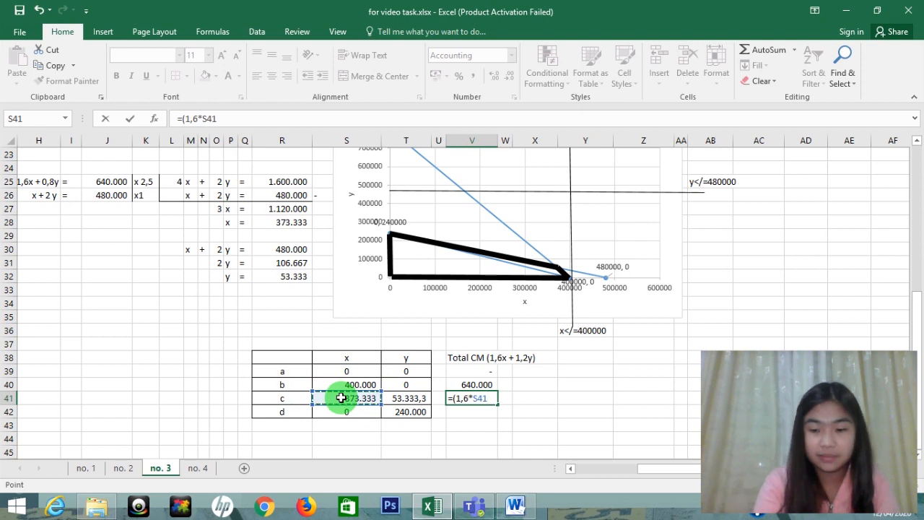
{"action": "type", "text": ")+"}
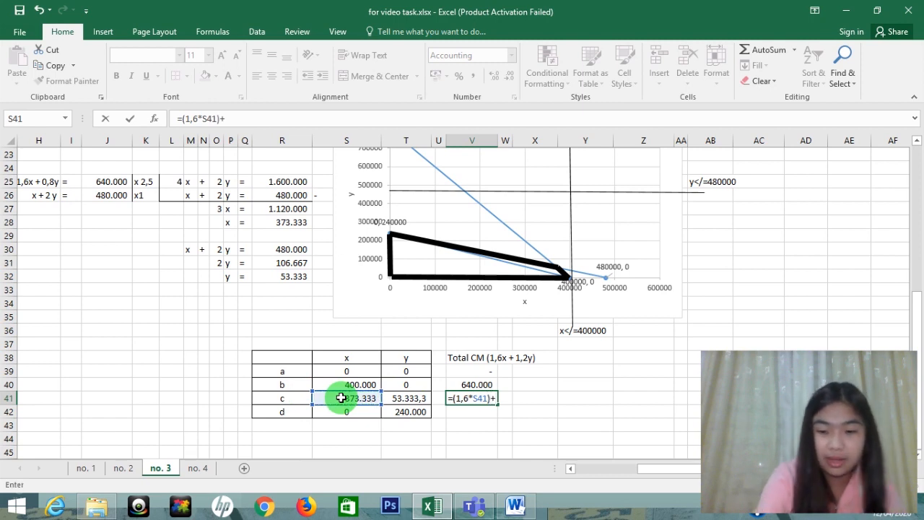
{"action": "type", "text": "("}
{"action": "type", "text": "1"}
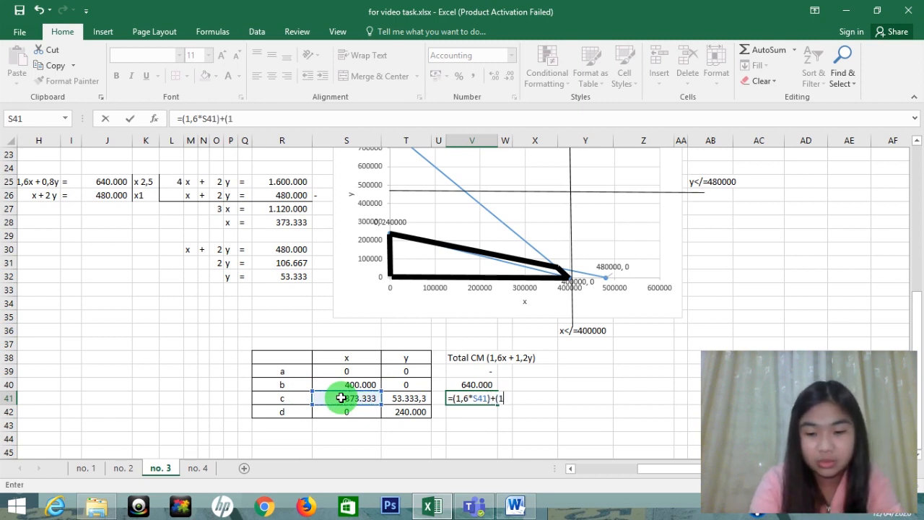
{"action": "type", "text": ",2*"}
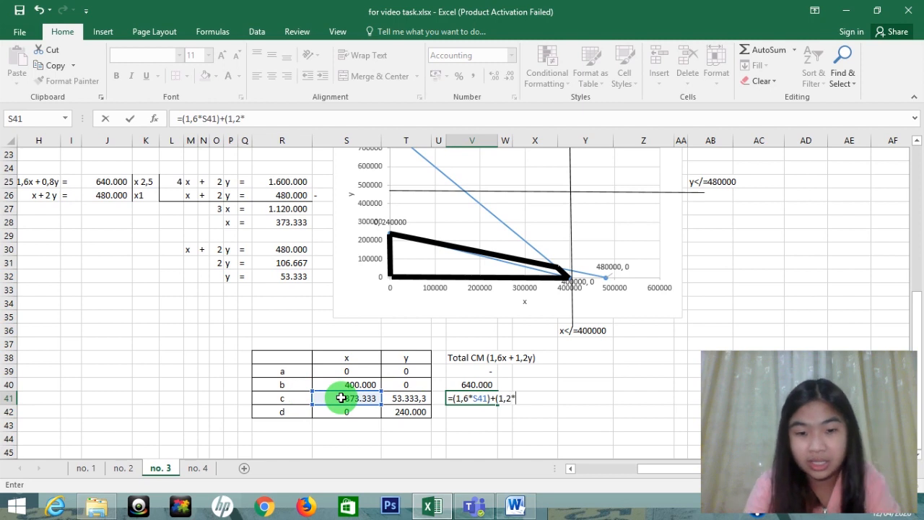
{"action": "left_click", "coordinate": [400, 398]}
{"action": "type", "text": ")"}
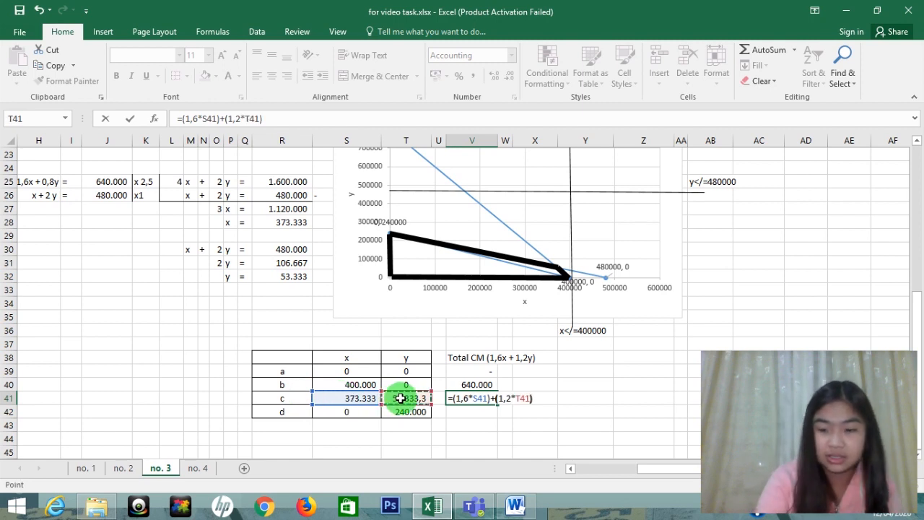
{"action": "key", "text": "Return"}
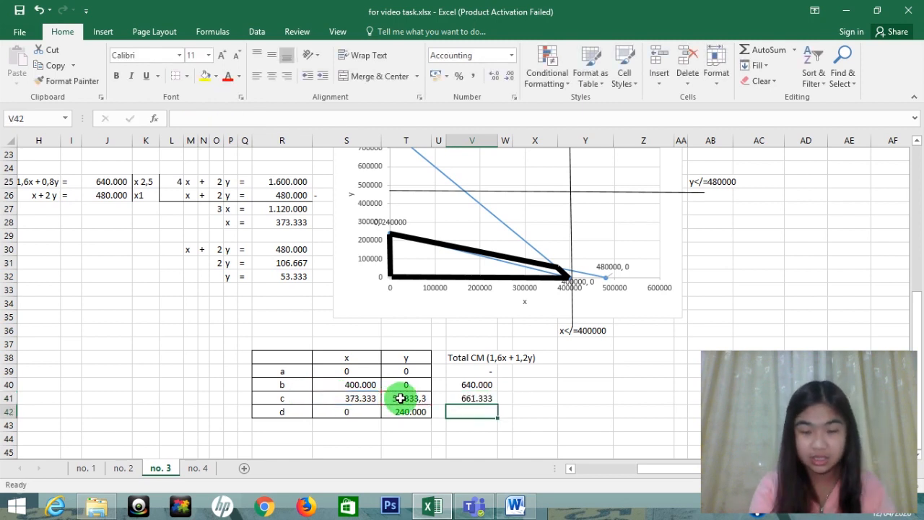
Step: Calculate point d's total contribution margin in V42 with the formula =(1,6*S42)+(1,2*T42)
{"action": "type", "text": "="}
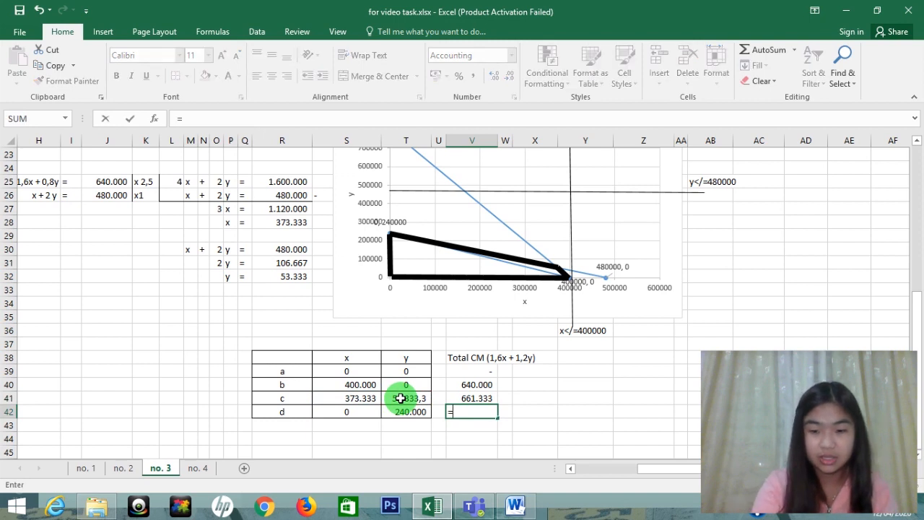
{"action": "type", "text": "1,"}
{"action": "key", "text": "BackSpace"}
{"action": "key", "text": "BackSpace"}
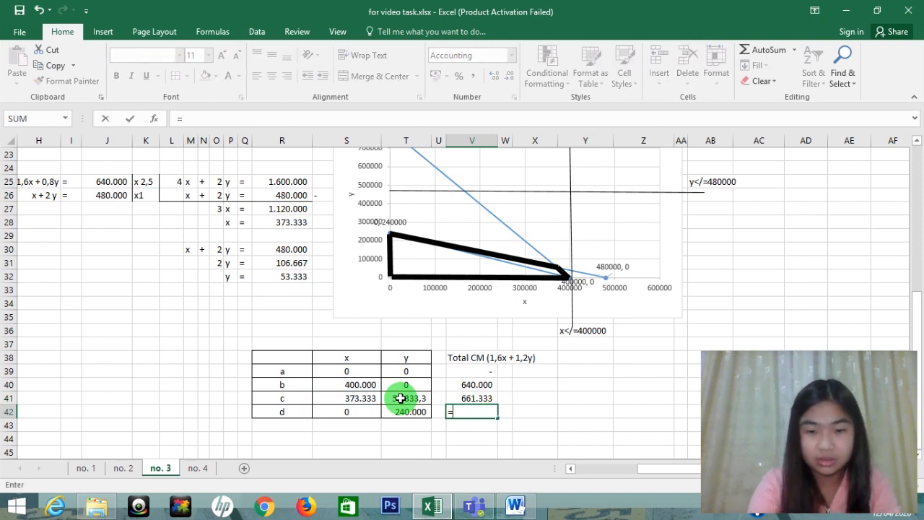
{"action": "type", "text": "(1,"}
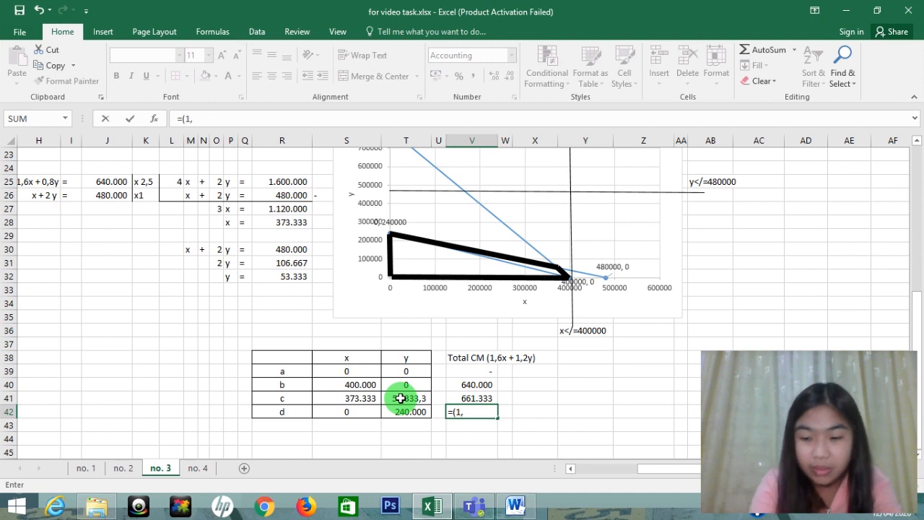
{"action": "type", "text": "6*"}
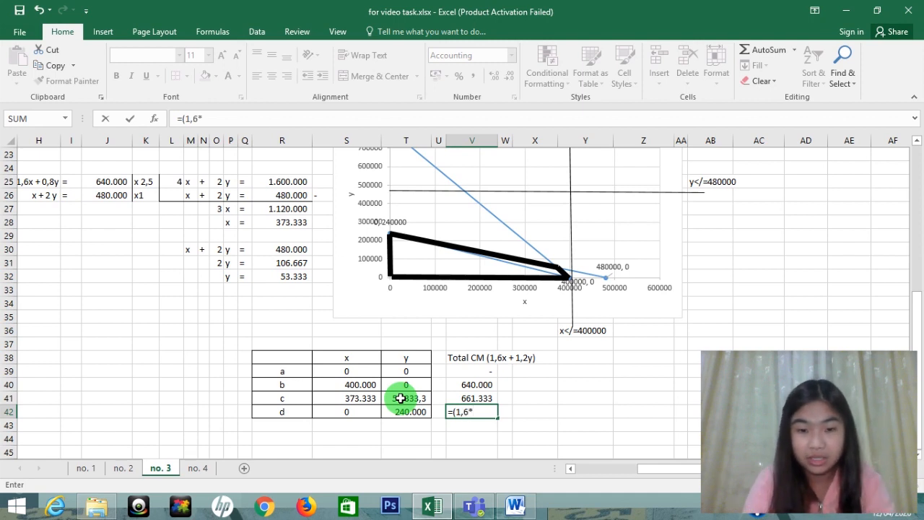
{"action": "left_click", "coordinate": [361, 417]}
{"action": "type", "text": ")"}
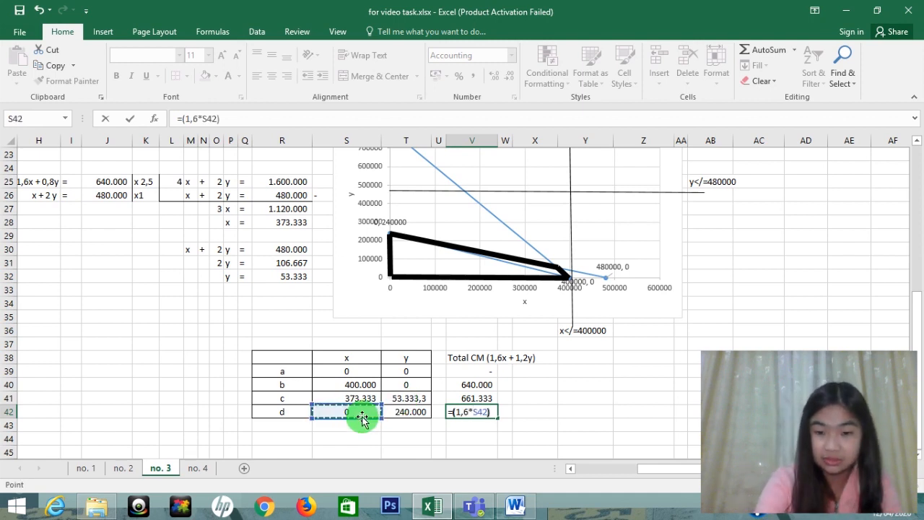
{"action": "type", "text": "+(1,2"}
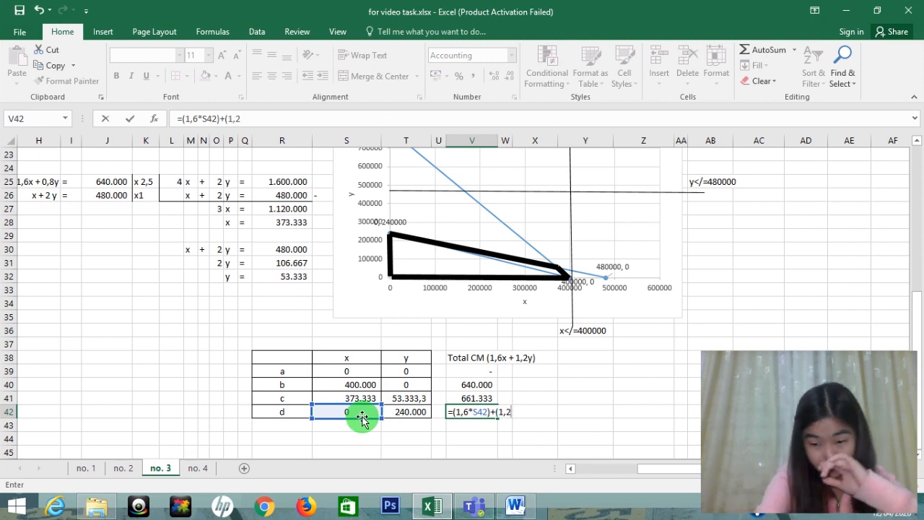
{"action": "type", "text": "*"}
{"action": "left_click", "coordinate": [397, 416]}
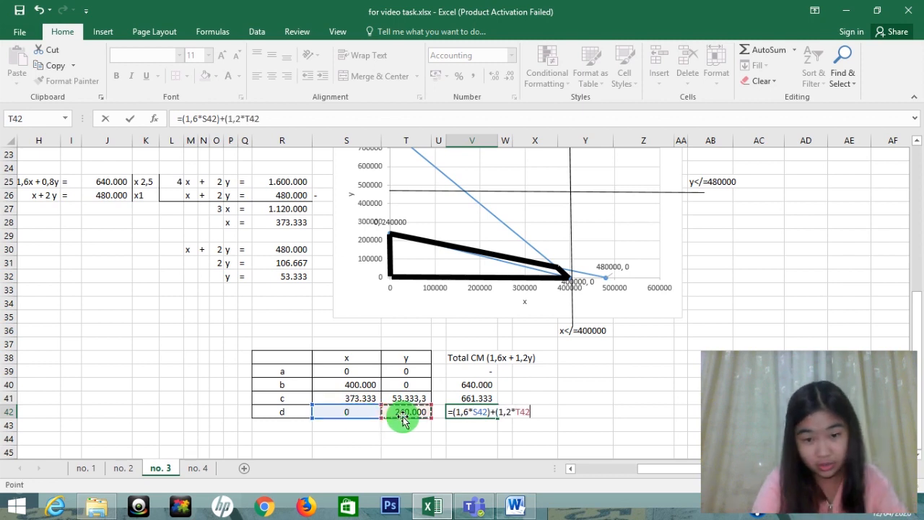
{"action": "type", "text": ")"}
{"action": "key", "text": "ctrl+Return"}
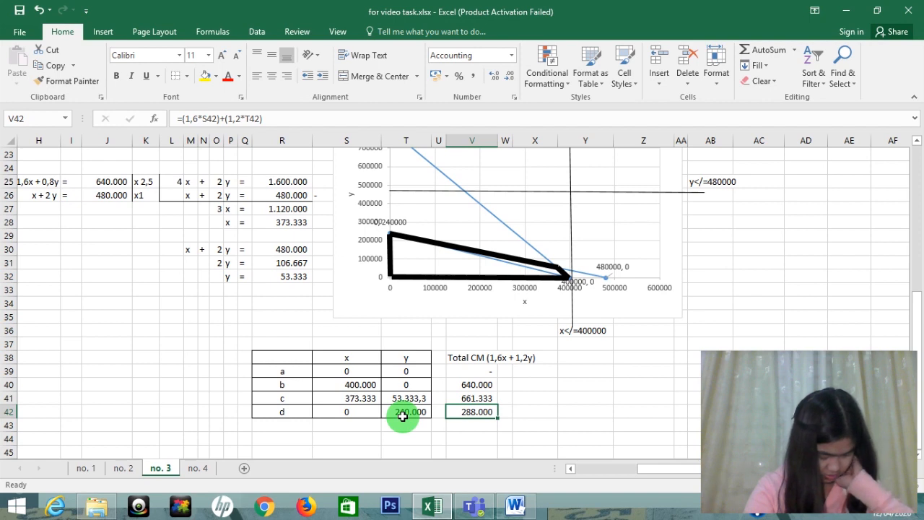
Step: Widen column V so that the heading "Total CM (1,6x + 1,2y)" fits inside it
{"action": "key", "text": "Up"}
{"action": "key", "text": "Up"}
{"action": "key", "text": "Up"}
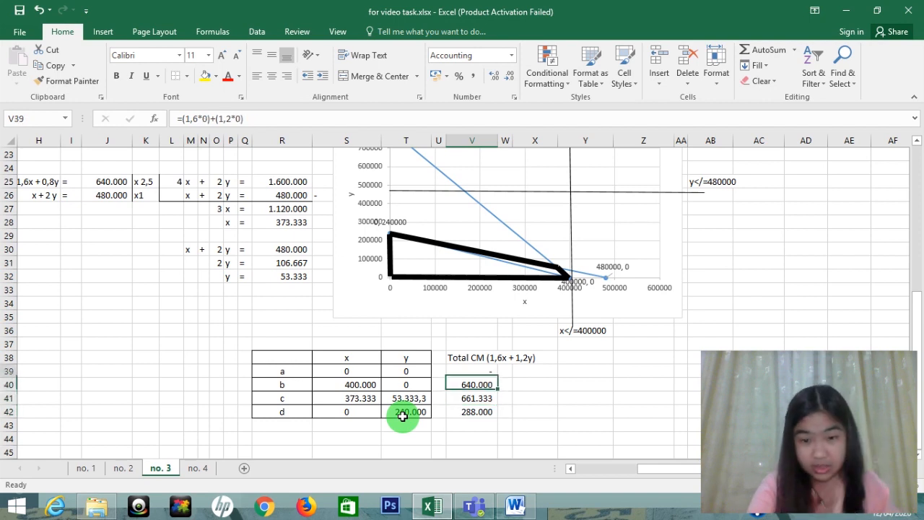
{"action": "key", "text": "shift+Down"}
{"action": "key", "text": "shift+Down"}
{"action": "key", "text": "Up"}
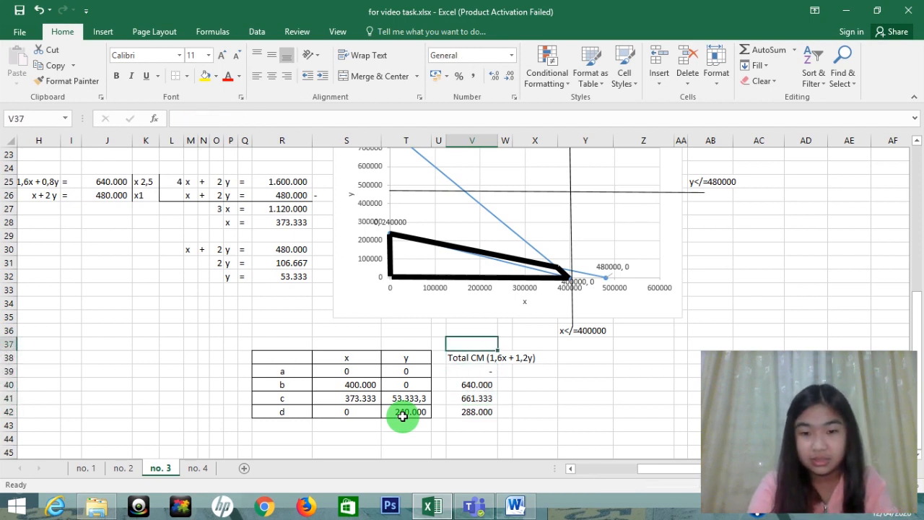
{"action": "left_click_drag", "start_coordinate": [497, 140], "coordinate": [542, 138]}
Step: Enter the note "--> palig optimal" in W41, beside point c's total contribution margin
{"action": "left_click", "coordinate": [482, 371]}
{"action": "key", "text": "Up"}
{"action": "left_click", "coordinate": [482, 371]}
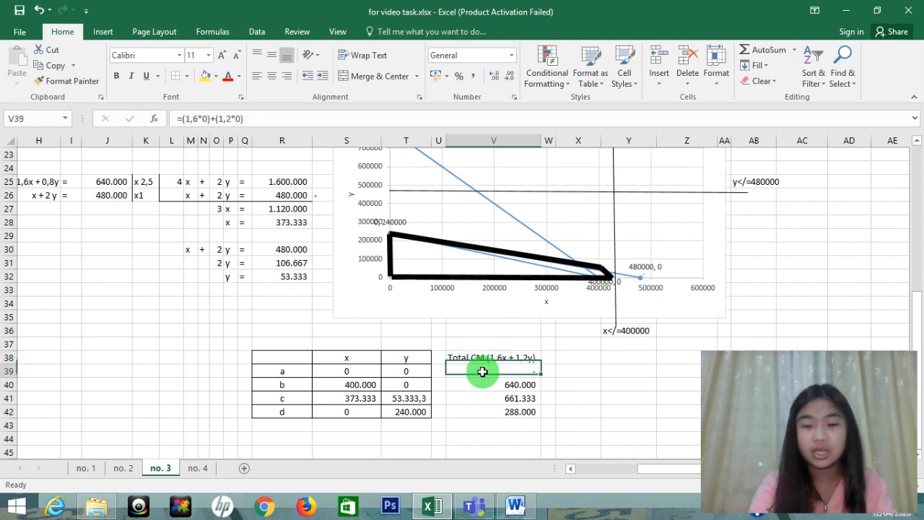
{"action": "key", "text": "shift+Down"}
{"action": "key", "text": "shift+Down"}
{"action": "key", "text": "shift+Down"}
{"action": "key", "text": "Right"}
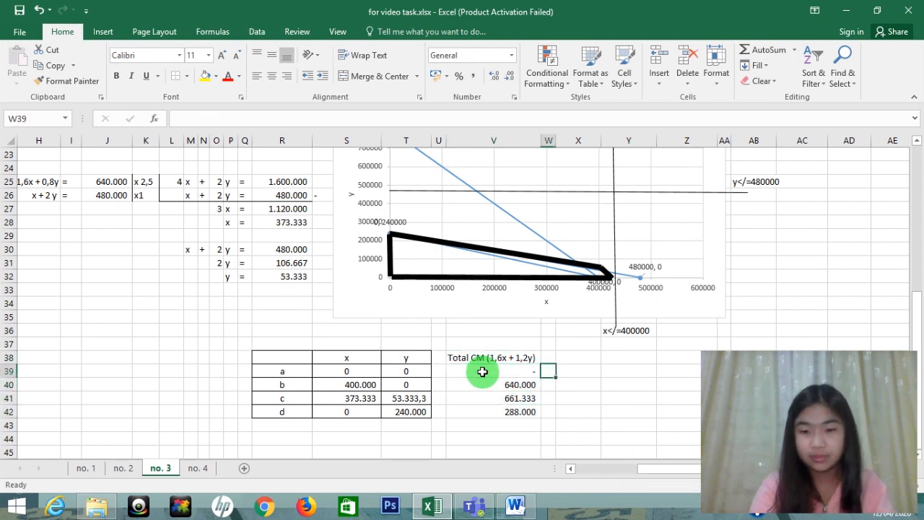
{"action": "key", "text": "Down"}
{"action": "key", "text": "Down"}
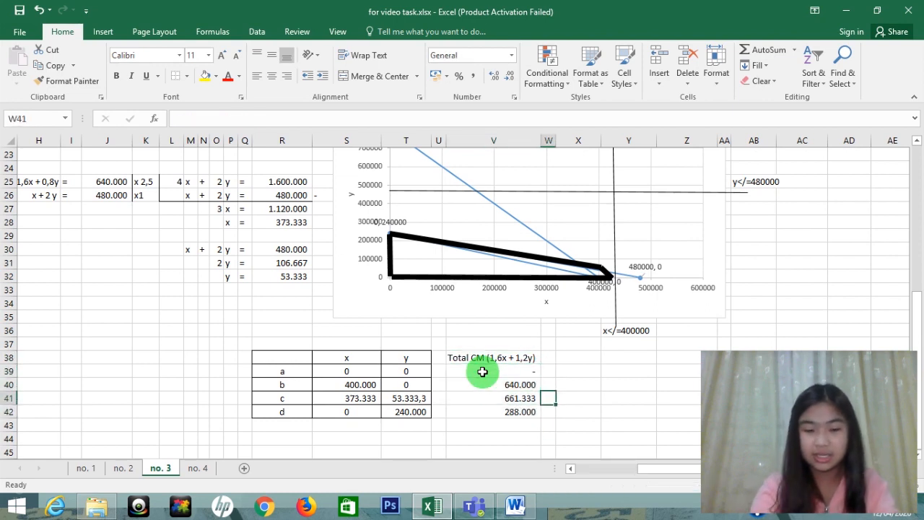
{"action": "type", "text": "c"}
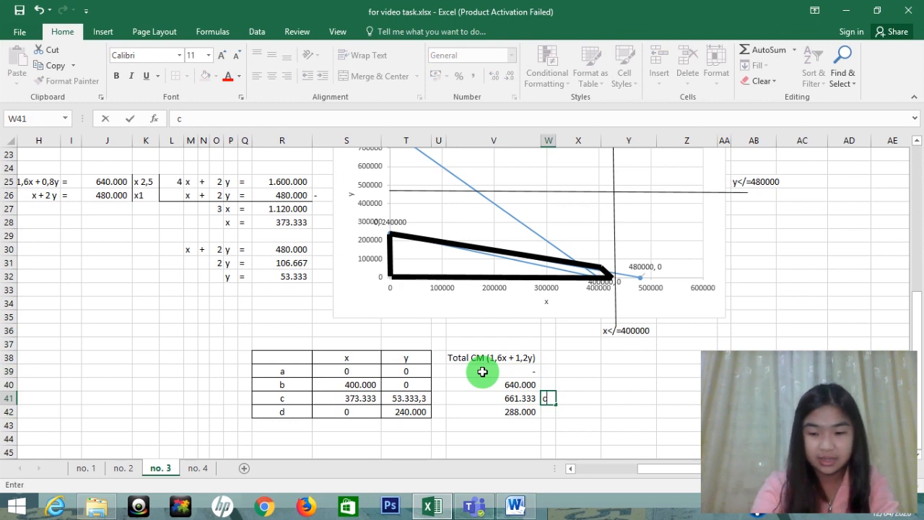
{"action": "key", "text": "BackSpace"}
{"action": "type", "text": "'-"}
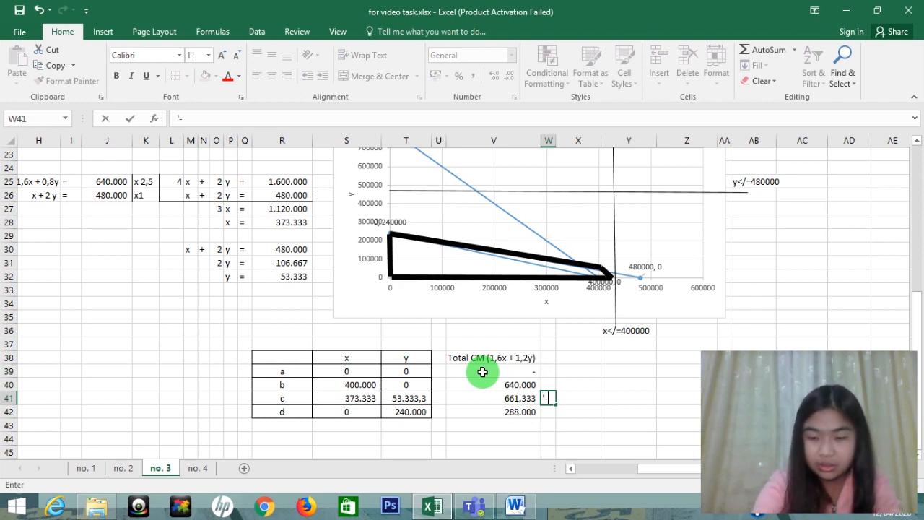
{"action": "type", "text": "-> pa"}
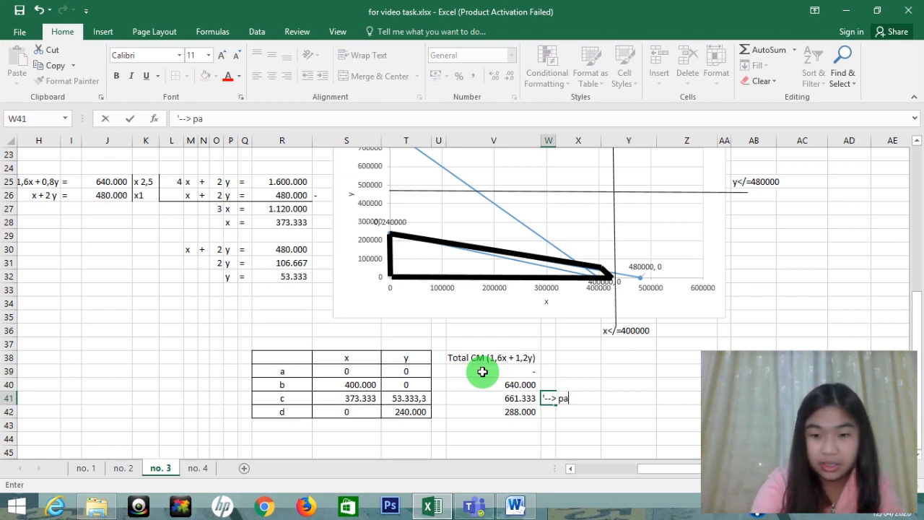
{"action": "type", "text": "lig optimal"}
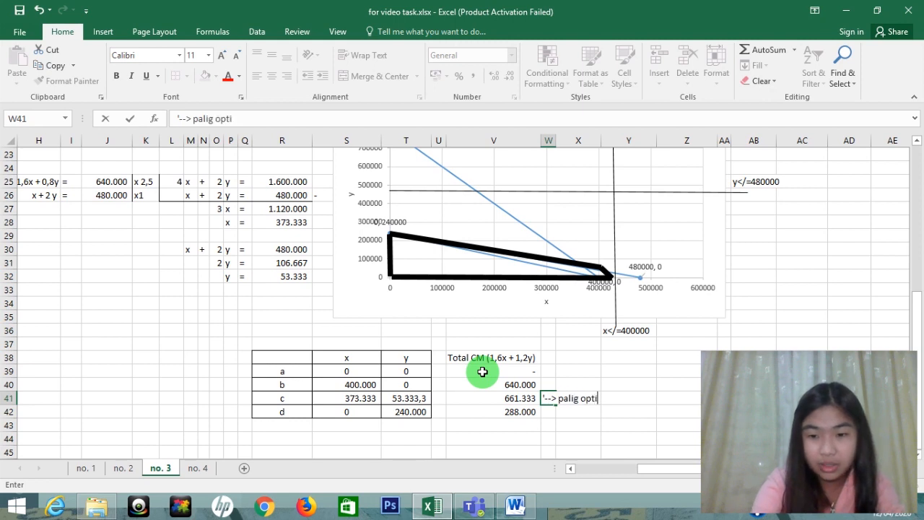
{"action": "key", "text": "Return"}
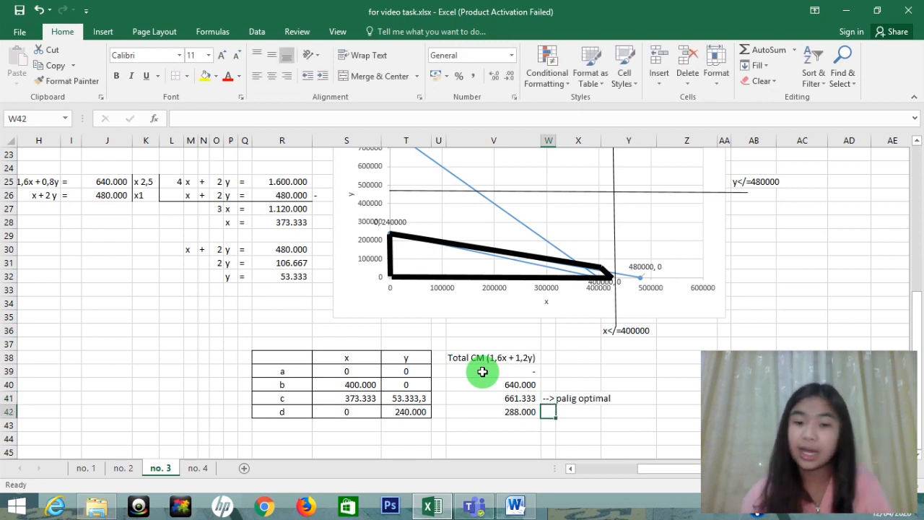
Step: Make the note in W41 and point c's total contribution margin in V41 bold
{"action": "key", "text": "Up"}
{"action": "key", "text": "shift+Right"}
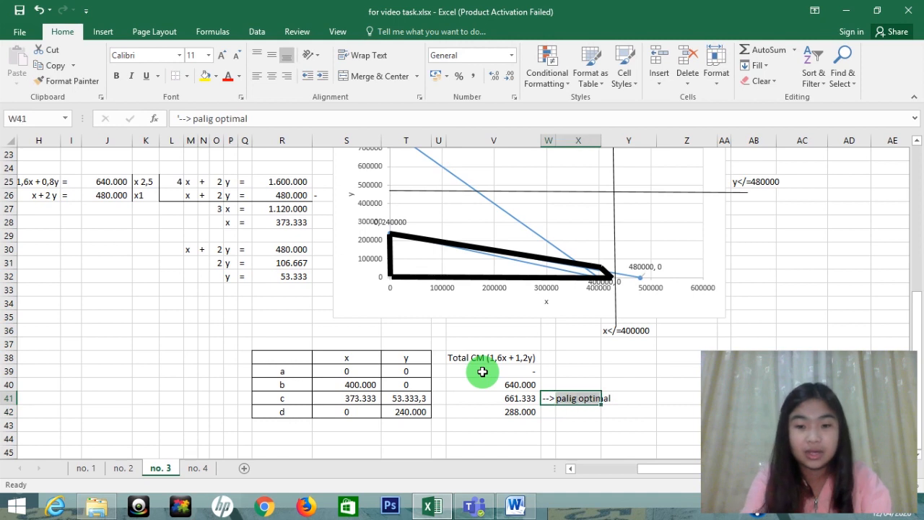
{"action": "key", "text": "ctrl+b"}
{"action": "key", "text": "Left"}
{"action": "key", "text": "Down"}
{"action": "key", "text": "Up"}
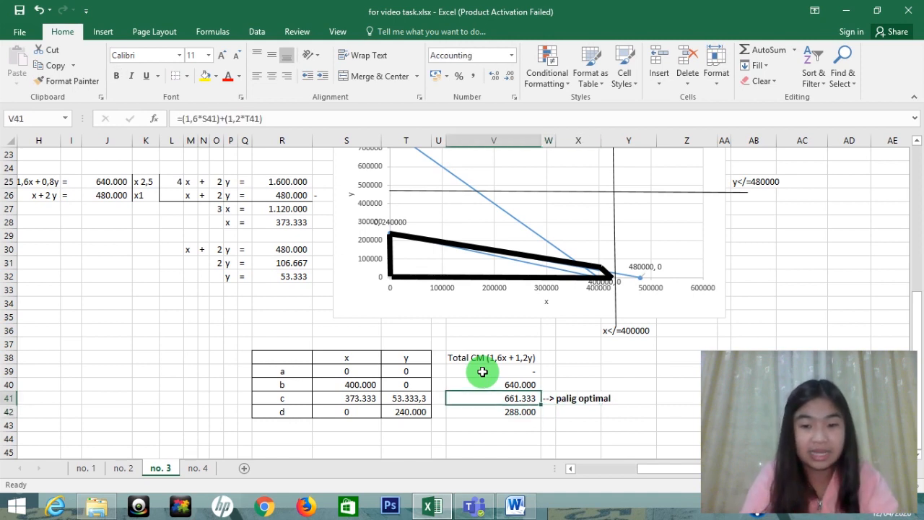
{"action": "key", "text": "ctrl+b"}
{"action": "key", "text": "Right"}
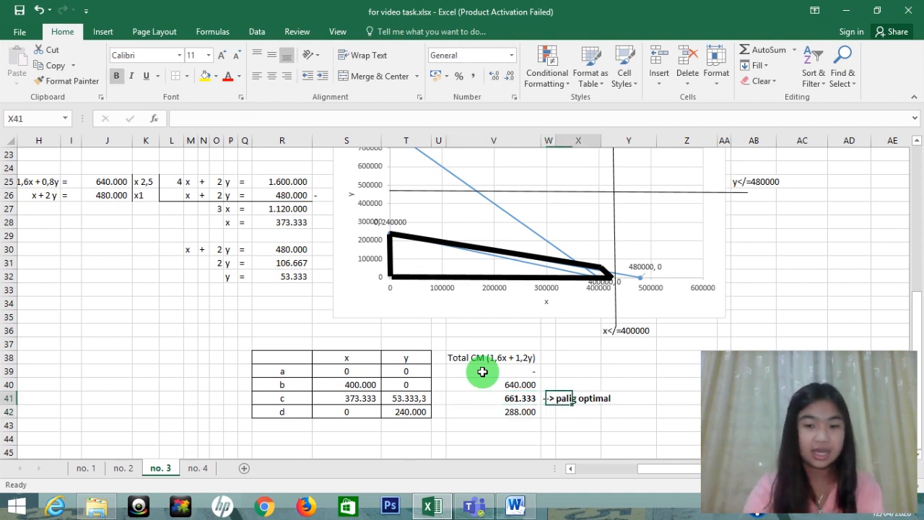
{"action": "key", "text": "Right"}
{"action": "key", "text": "Down"}
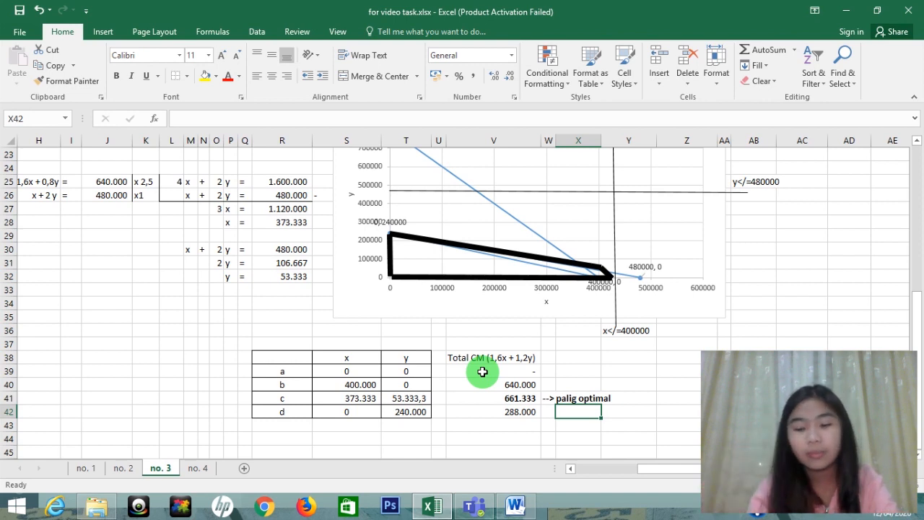
Step: Correct the spelling of the note in W41 to "--> paling optimal"
{"action": "key", "text": "Up"}
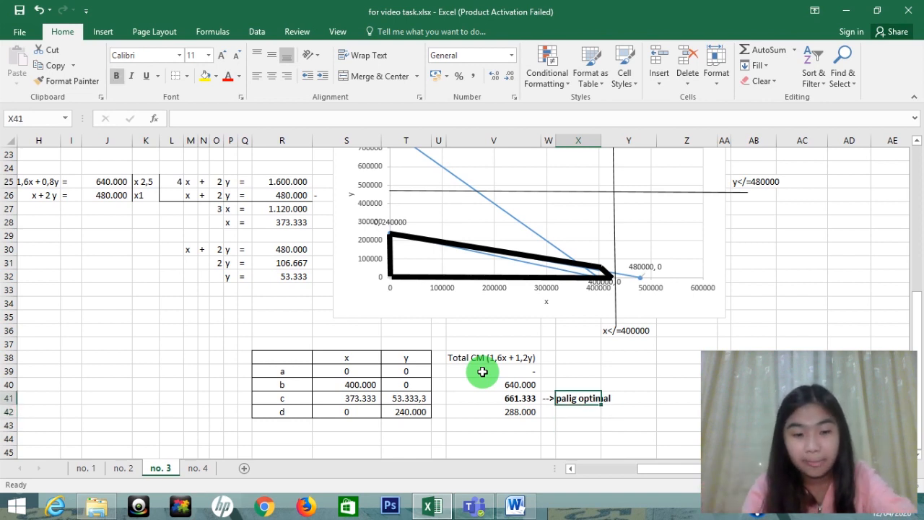
{"action": "key", "text": "BackSpace"}
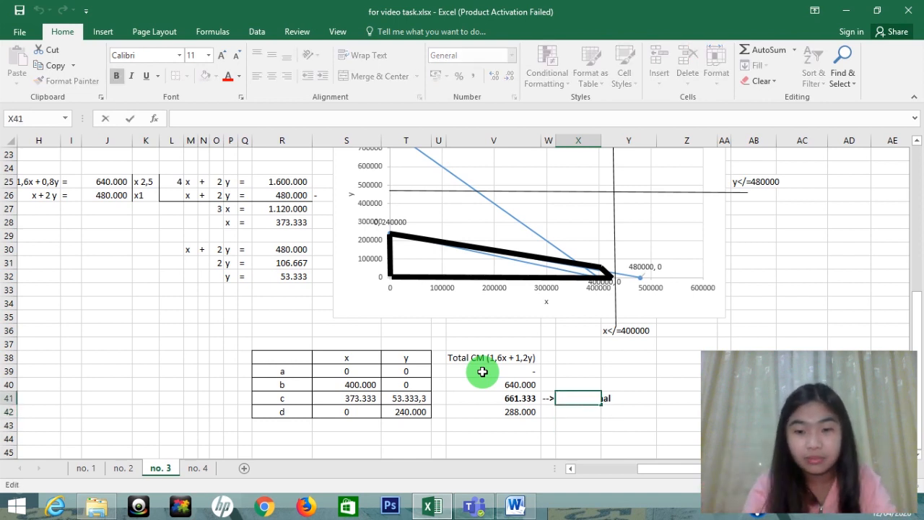
{"action": "left_click", "coordinate": [545, 397]}
{"action": "double_click", "coordinate": [545, 397]}
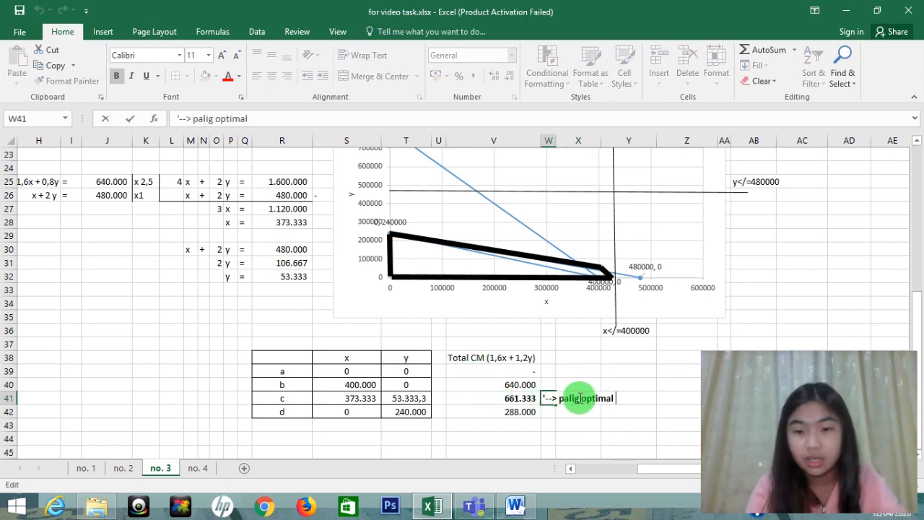
{"action": "type", "text": "n"}
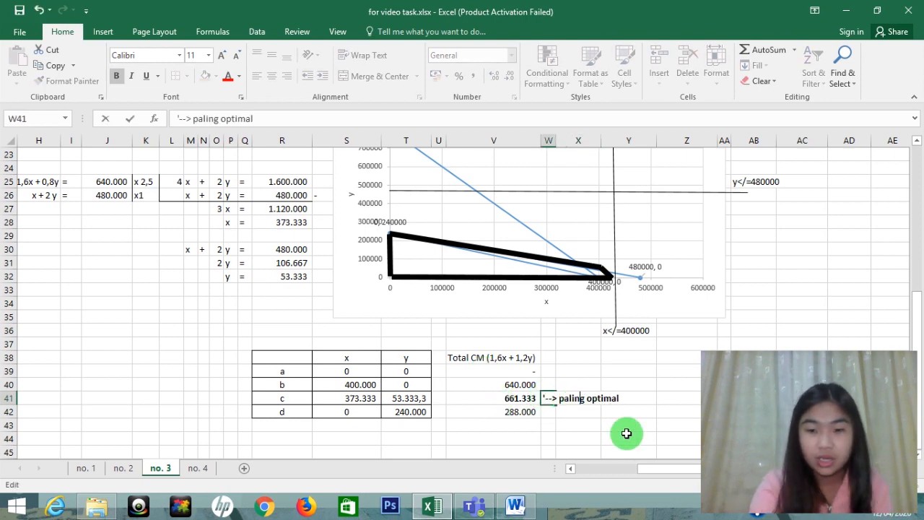
{"action": "key", "text": "Return"}
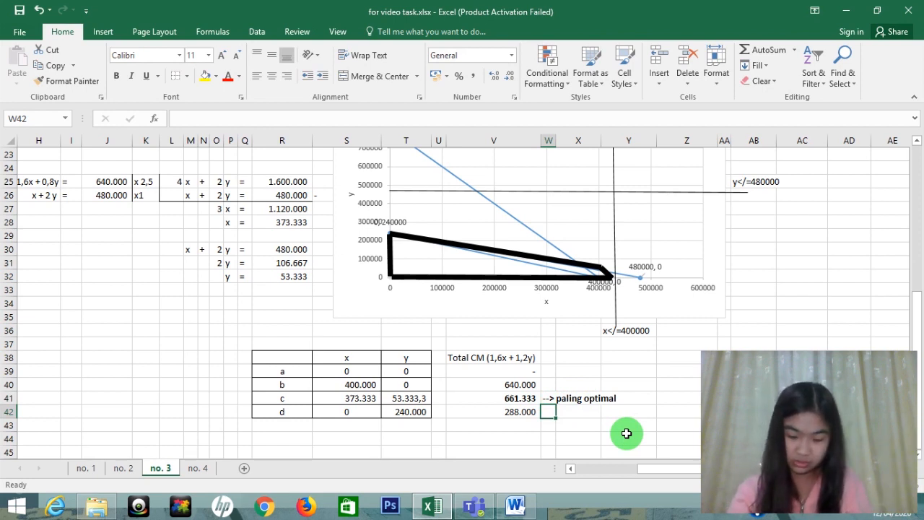
Step: Examine the unit contribution margin calculations for Immune Boost and MentaGrowth alongside the solved equations and the corner-point table
{"action": "key", "text": "Left"}
{"action": "key", "text": "Left"}
{"action": "key", "text": "Left"}
{"action": "key", "text": "Left"}
{"action": "key", "text": "Left"}
{"action": "key", "text": "Left"}
{"action": "key", "text": "Left"}
{"action": "key", "text": "Left"}
{"action": "key", "text": "Left"}
{"action": "key", "text": "Left"}
{"action": "key", "text": "Left"}
{"action": "key", "text": "Left"}
{"action": "key", "text": "Left"}
{"action": "key", "text": "Left"}
{"action": "key", "text": "Left"}
{"action": "key", "text": "Left"}
{"action": "key", "text": "Left"}
{"action": "key", "text": "Left"}
{"action": "key", "text": "Left"}
{"action": "key", "text": "Left"}
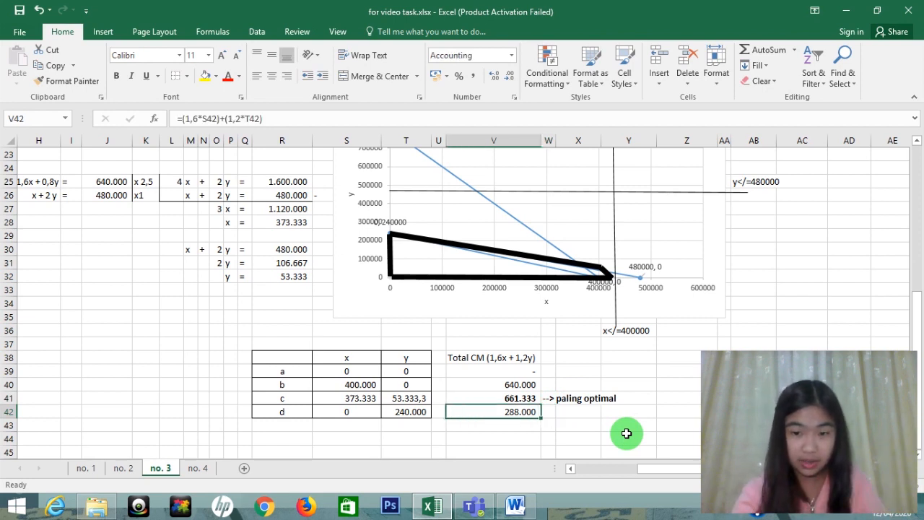
{"action": "key", "text": "Up"}
{"action": "key", "text": "Up"}
{"action": "key", "text": "Up"}
{"action": "key", "text": "Right"}
{"action": "key", "text": "Right"}
{"action": "key", "text": "Right"}
{"action": "key", "text": "Right"}
{"action": "key", "text": "Right"}
{"action": "key", "text": "Right"}
{"action": "key", "text": "Right"}
{"action": "key", "text": "Right"}
{"action": "key", "text": "Right"}
{"action": "key", "text": "Right"}
{"action": "key", "text": "Right"}
{"action": "key", "text": "Right"}
{"action": "key", "text": "Right"}
{"action": "key", "text": "Right"}
{"action": "key", "text": "Right"}
{"action": "key", "text": "Right"}
{"action": "key", "text": "Right"}
{"action": "key", "text": "Right"}
{"action": "key", "text": "Right"}
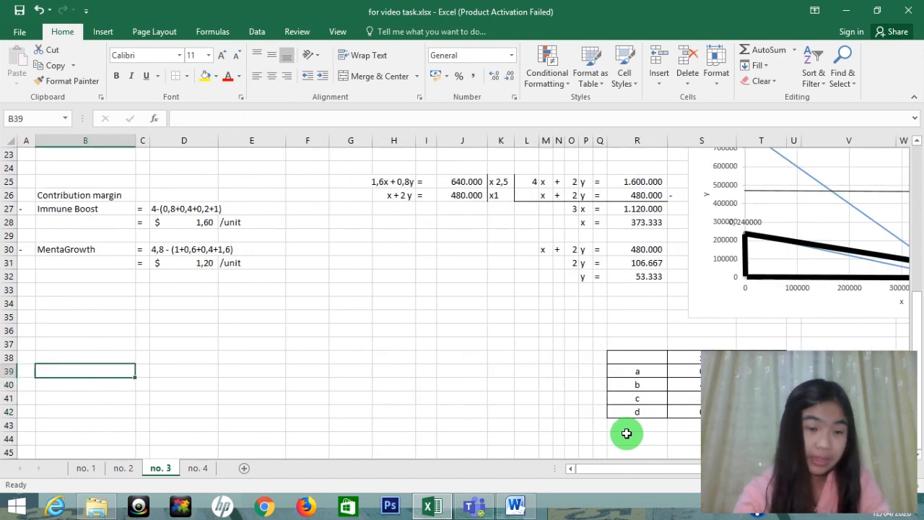
{"action": "key", "text": "Right"}
{"action": "key", "text": "Right"}
{"action": "key", "text": "Right"}
{"action": "key", "text": "Right"}
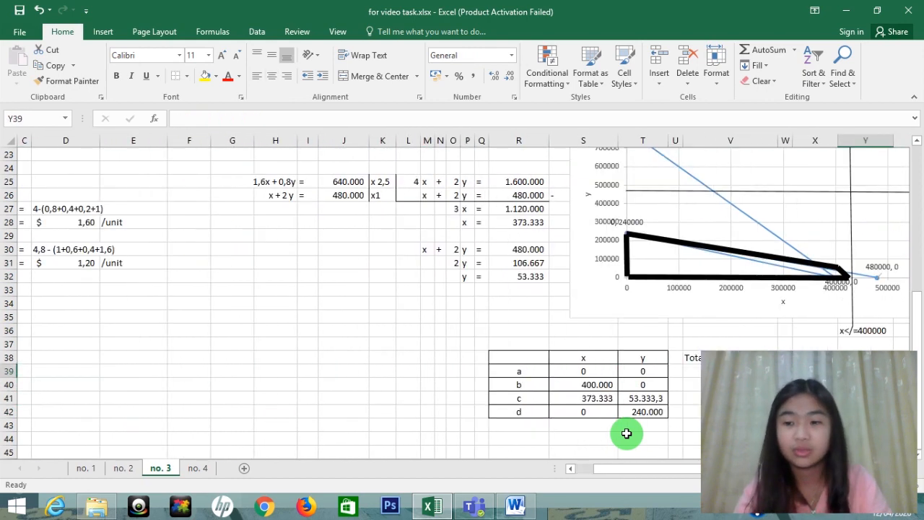
Step: Narrow column Y and enter point c's coordinates as 373.333,53.333 in Z41
{"action": "key", "text": "Down"}
{"action": "key", "text": "Down"}
{"action": "key", "text": "Left"}
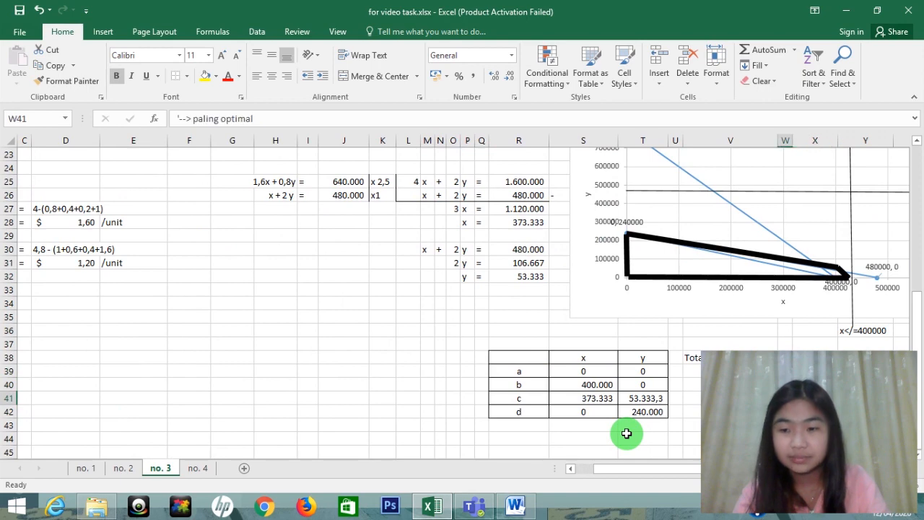
{"action": "key", "text": "Right"}
{"action": "key", "text": "Right"}
{"action": "key", "text": "Right"}
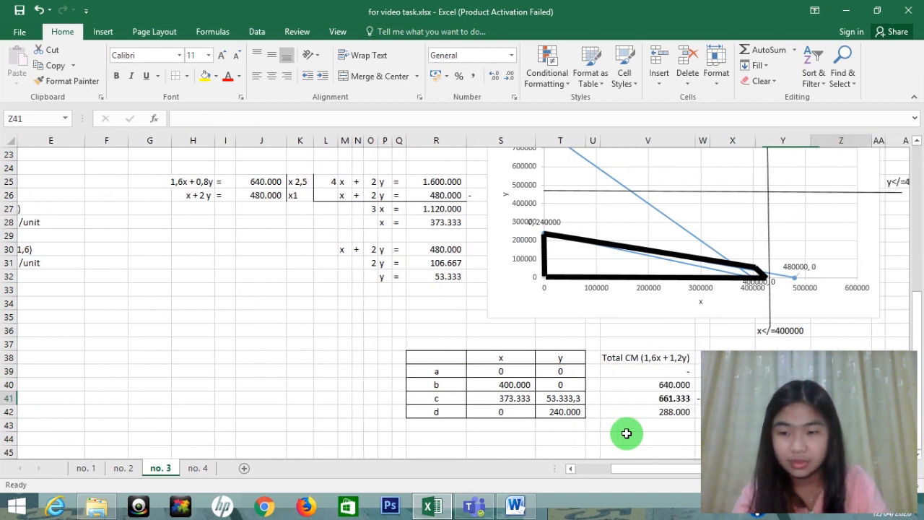
{"action": "left_click_drag", "start_coordinate": [811, 139], "coordinate": [776, 138]}
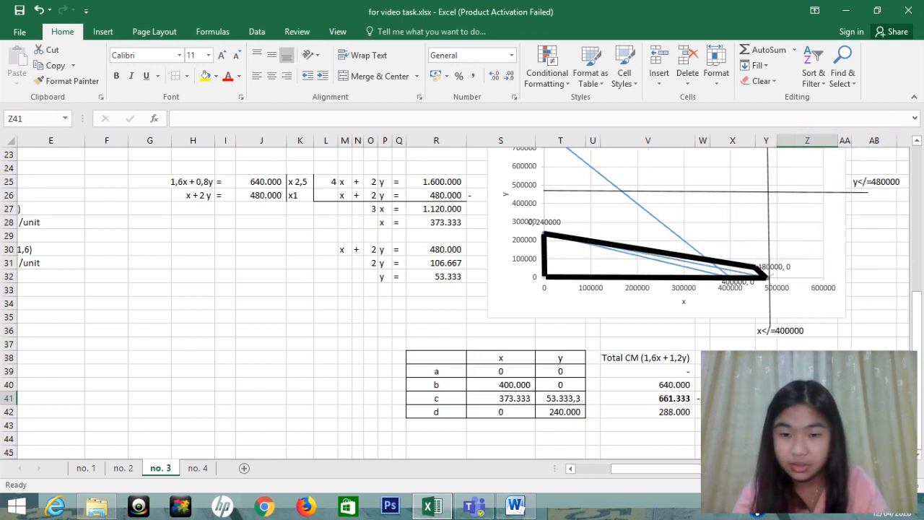
{"action": "type", "text": "("}
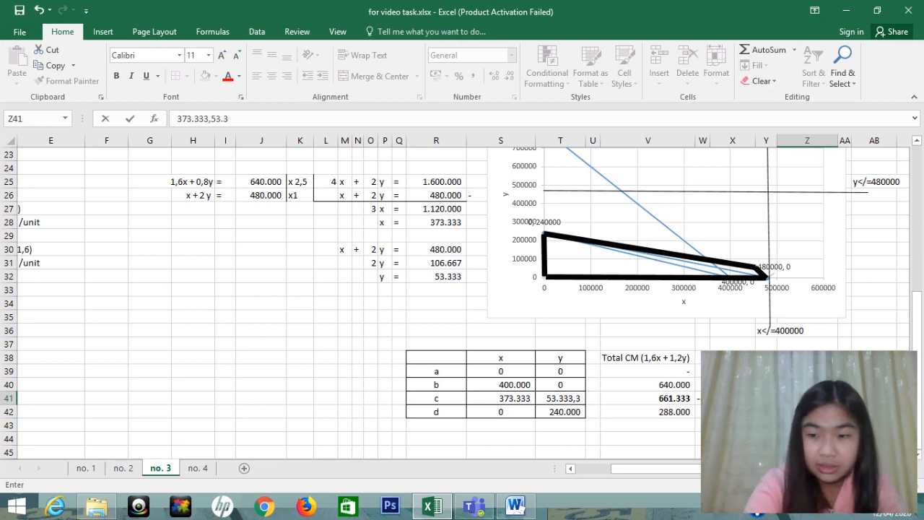
{"action": "key", "text": "Escape"}
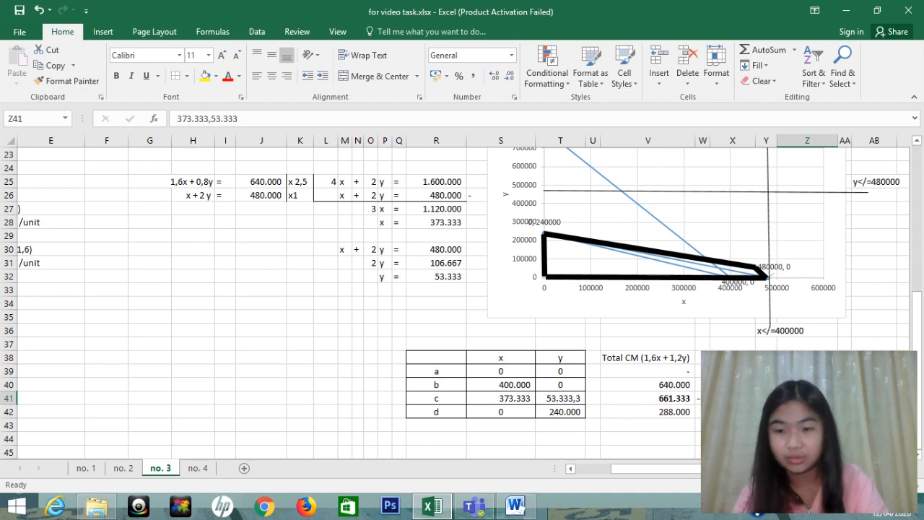
Step: Examine the problem statement at the start of the sheet and its questions about the profit-maximizing production units and the graph
{"action": "key", "text": "Left"}
{"action": "key", "text": "Left"}
{"action": "key", "text": "Left"}
{"action": "key", "text": "Down"}
{"action": "key", "text": "Down"}
{"action": "key", "text": "Left"}
{"action": "key", "text": "Left"}
{"action": "key", "text": "Left"}
{"action": "key", "text": "Left"}
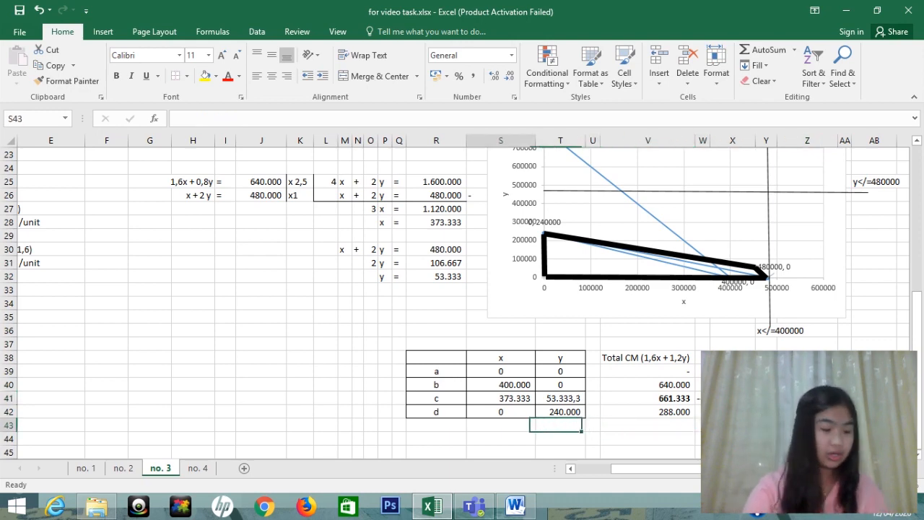
{"action": "key", "text": "Left"}
{"action": "key", "text": "Left"}
{"action": "key", "text": "Left"}
{"action": "key", "text": "Left"}
{"action": "key", "text": "Left"}
{"action": "key", "text": "Left"}
{"action": "key", "text": "Left"}
{"action": "key", "text": "Left"}
{"action": "key", "text": "Left"}
{"action": "key", "text": "Left"}
{"action": "key", "text": "Left"}
{"action": "key", "text": "Left"}
{"action": "key", "text": "Left"}
{"action": "key", "text": "Left"}
{"action": "key", "text": "Left"}
{"action": "key", "text": "Left"}
{"action": "key", "text": "Left"}
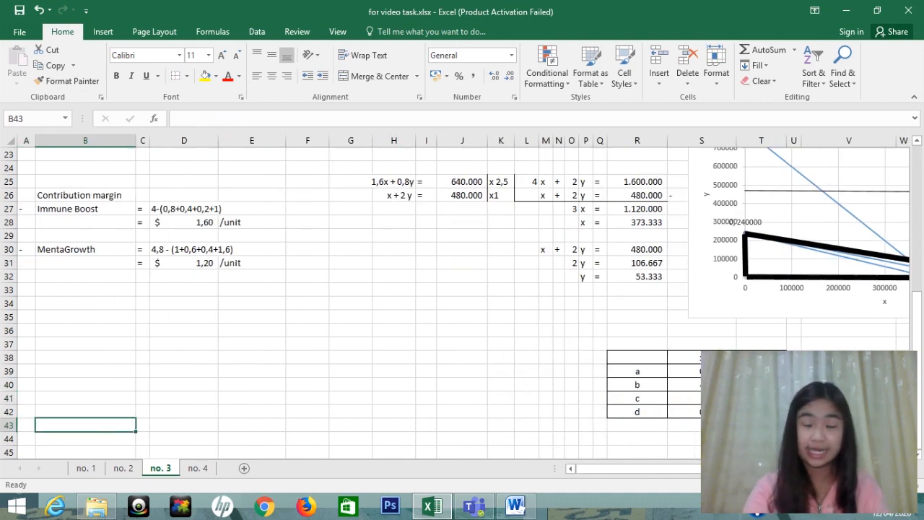
{"action": "key", "text": "Up"}
{"action": "key", "text": "Right"}
{"action": "key", "text": "Right"}
{"action": "key", "text": "Right"}
{"action": "key", "text": "Right"}
{"action": "key", "text": "Right"}
{"action": "key", "text": "Up"}
{"action": "key", "text": "Up"}
{"action": "key", "text": "Up"}
{"action": "key", "text": "Up"}
{"action": "key", "text": "Up"}
{"action": "key", "text": "Up"}
{"action": "key", "text": "Up"}
{"action": "key", "text": "Up"}
{"action": "key", "text": "Up"}
{"action": "key", "text": "Up"}
{"action": "key", "text": "Up"}
{"action": "key", "text": "Up"}
{"action": "key", "text": "Up"}
{"action": "key", "text": "Up"}
{"action": "key", "text": "Up"}
{"action": "key", "text": "Up"}
{"action": "key", "text": "Up"}
{"action": "key", "text": "Up"}
{"action": "key", "text": "Up"}
{"action": "key", "text": "Up"}
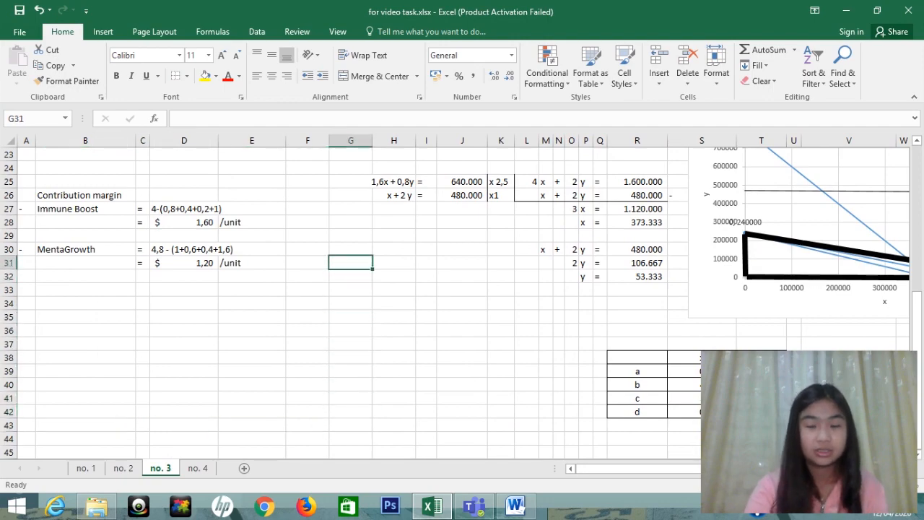
{"action": "key", "text": "Up"}
{"action": "key", "text": "Up"}
{"action": "key", "text": "Up"}
{"action": "key", "text": "Up"}
{"action": "key", "text": "Up"}
{"action": "key", "text": "Up"}
{"action": "key", "text": "Up"}
{"action": "key", "text": "Up"}
{"action": "key", "text": "Up"}
{"action": "key", "text": "Up"}
{"action": "key", "text": "Up"}
{"action": "key", "text": "Up"}
{"action": "key", "text": "Up"}
{"action": "key", "text": "Up"}
{"action": "key", "text": "Up"}
{"action": "key", "text": "Up"}
{"action": "key", "text": "Up"}
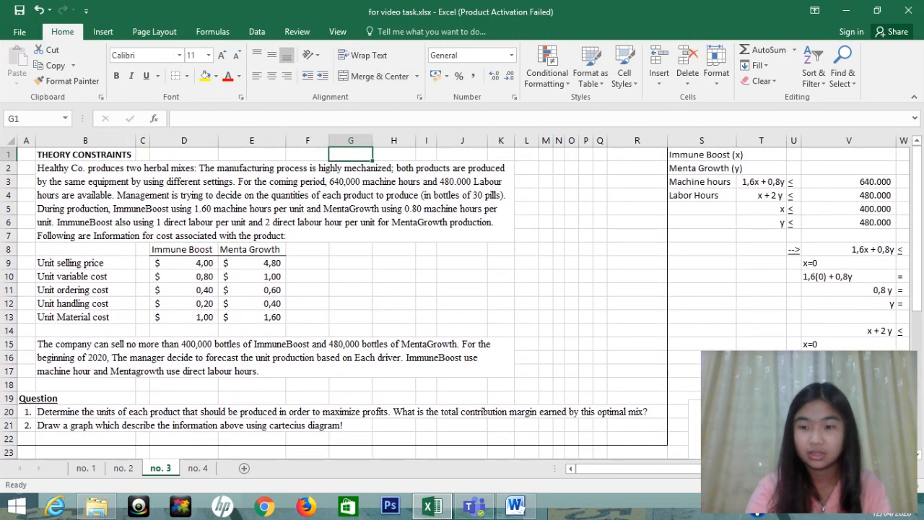
{"action": "key", "text": "Right"}
{"action": "key", "text": "Right"}
{"action": "key", "text": "Right"}
{"action": "key", "text": "Right"}
{"action": "key", "text": "Right"}
{"action": "key", "text": "Right"}
{"action": "key", "text": "Right"}
{"action": "key", "text": "Right"}
{"action": "key", "text": "Right"}
{"action": "key", "text": "Right"}
{"action": "key", "text": "Right"}
{"action": "key", "text": "Right"}
{"action": "key", "text": "Right"}
{"action": "key", "text": "Right"}
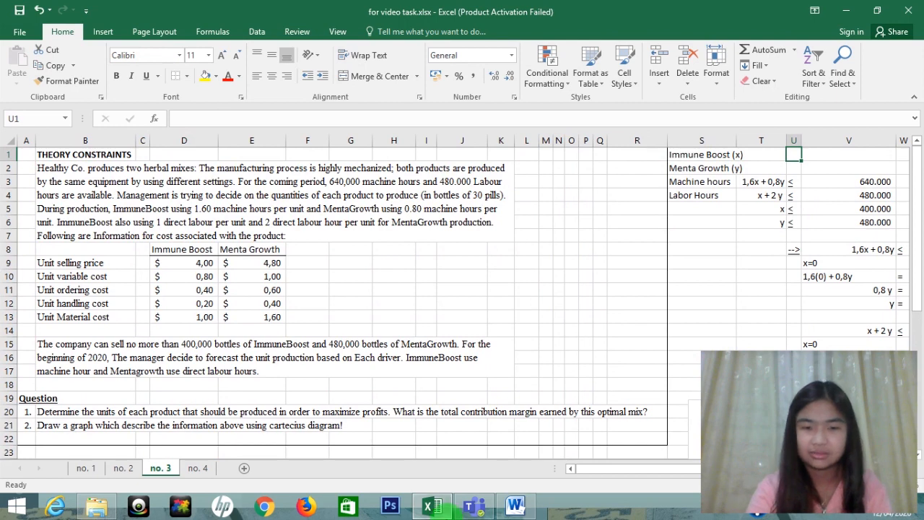
Step: Open the sheet no. 4 and go to its Inventory Management heading in A1
{"action": "left_click", "coordinate": [187, 469]}
{"action": "left_click", "coordinate": [123, 307]}
{"action": "key", "text": "Up"}
{"action": "key", "text": "Up"}
{"action": "key", "text": "Up"}
{"action": "key", "text": "Up"}
{"action": "key", "text": "Up"}
{"action": "key", "text": "Up"}
{"action": "key", "text": "Up"}
{"action": "key", "text": "Up"}
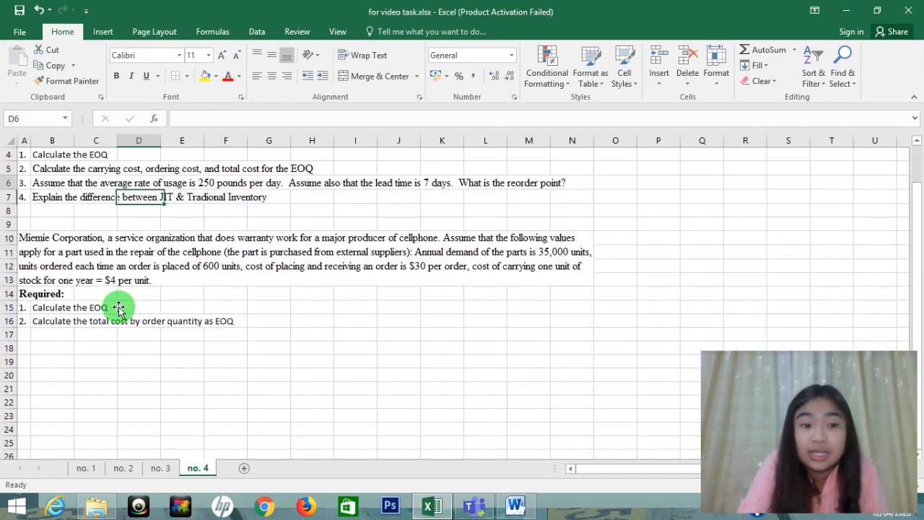
{"action": "key", "text": "Up"}
{"action": "key", "text": "Up"}
{"action": "key", "text": "Up"}
{"action": "key", "text": "Up"}
{"action": "key", "text": "Up"}
{"action": "key", "text": "Up"}
{"action": "key", "text": "Left"}
{"action": "key", "text": "Left"}
{"action": "key", "text": "Left"}
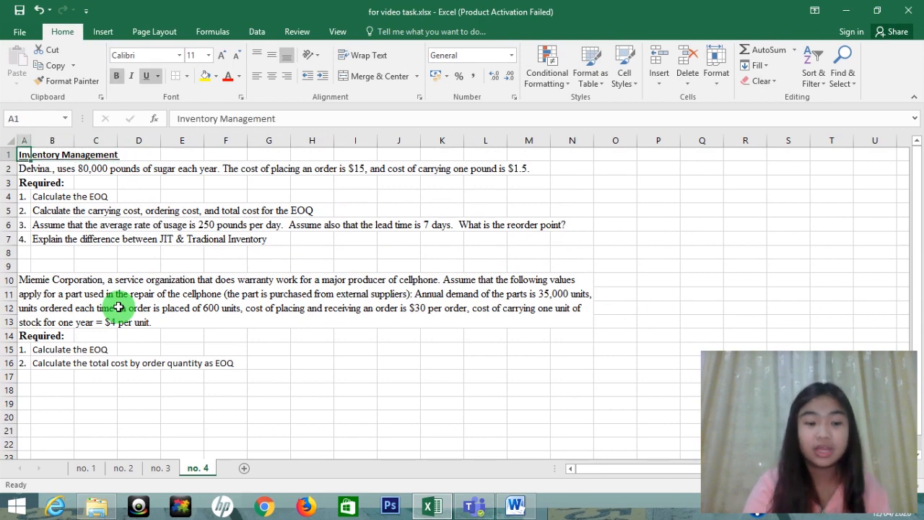
Step: Examine the sugar order problem and the Miemie Corporation problem, highlighting the whole block A1:N16
{"action": "key", "text": "shift+Right"}
{"action": "key", "text": "shift+Right"}
{"action": "key", "text": "shift+Right"}
{"action": "key", "text": "shift+Right"}
{"action": "key", "text": "shift+Right"}
{"action": "key", "text": "shift+Right"}
{"action": "key", "text": "shift+Right"}
{"action": "key", "text": "shift+Right"}
{"action": "key", "text": "shift+Right"}
{"action": "key", "text": "shift+Right"}
{"action": "key", "text": "shift+Right"}
{"action": "key", "text": "shift+Right"}
{"action": "key", "text": "shift+Right"}
{"action": "key", "text": "shift+Right"}
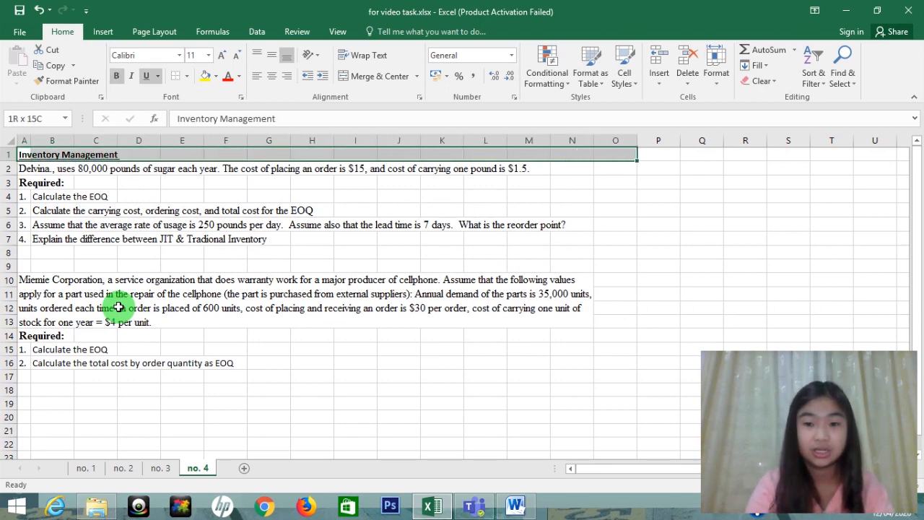
{"action": "key", "text": "shift+Down"}
{"action": "key", "text": "shift+Down"}
{"action": "key", "text": "shift+Down"}
{"action": "key", "text": "shift+Left"}
{"action": "key", "text": "shift+Down"}
{"action": "key", "text": "shift+Down"}
{"action": "key", "text": "shift+Down"}
{"action": "key", "text": "shift+Down"}
{"action": "key", "text": "shift+Down"}
{"action": "key", "text": "shift+Down"}
{"action": "key", "text": "shift+Down"}
{"action": "key", "text": "shift+Down"}
{"action": "key", "text": "shift+Down"}
{"action": "key", "text": "shift+Down"}
{"action": "key", "text": "shift+Down"}
{"action": "key", "text": "shift+Down"}
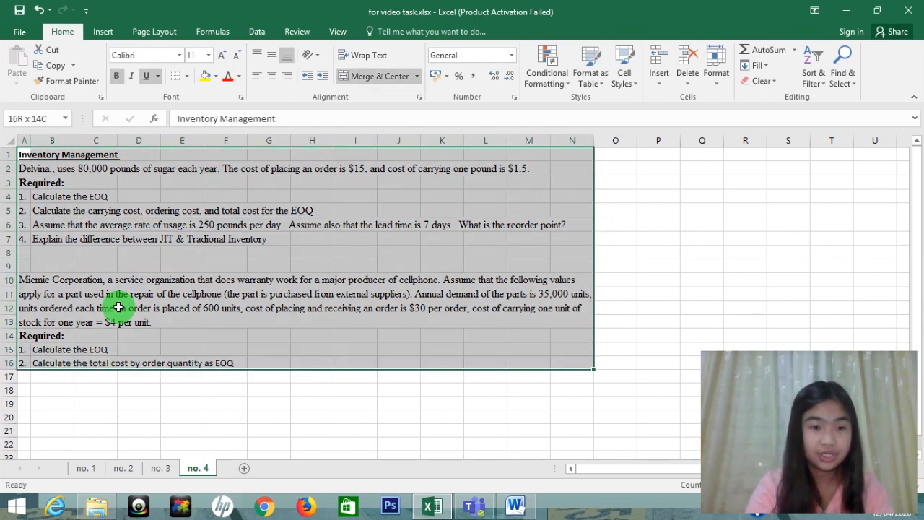
{"action": "key", "text": "shift+Up"}
{"action": "key", "text": "shift+Down"}
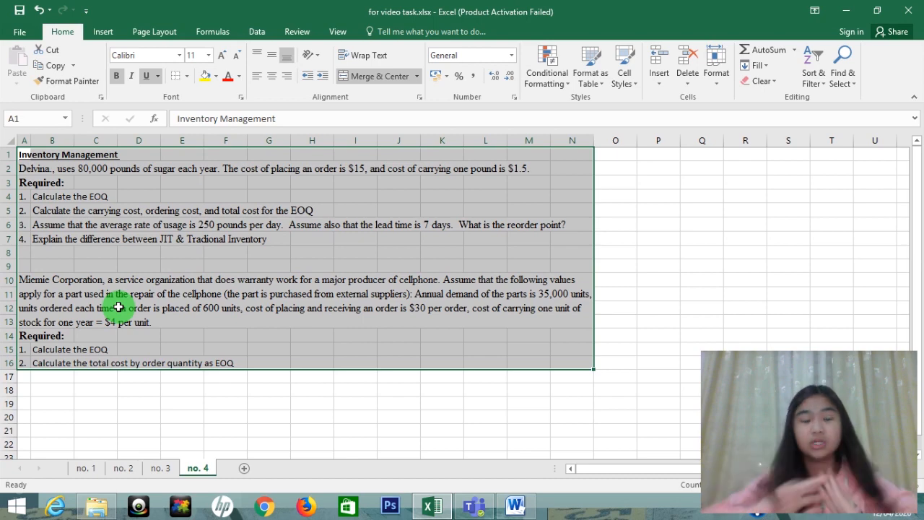
{"action": "key", "text": "Down"}
{"action": "key", "text": "Up"}
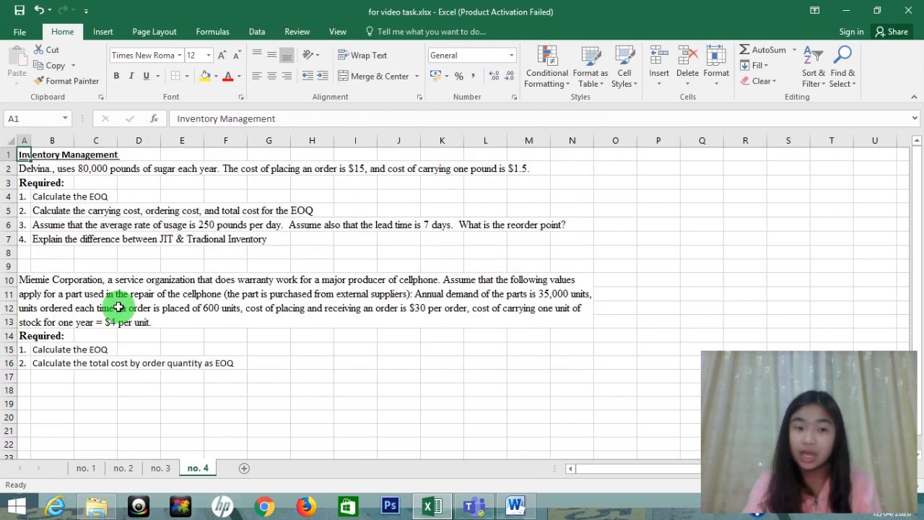
Step: Examine the first inventory problem's given data, highlighting A1:N3
{"action": "key", "text": "shift+Down"}
{"action": "key", "text": "shift+Down"}
{"action": "key", "text": "shift+Right"}
{"action": "key", "text": "shift+Right"}
{"action": "key", "text": "shift+Right"}
{"action": "key", "text": "shift+Right"}
{"action": "key", "text": "shift+Right"}
{"action": "key", "text": "shift+Right"}
{"action": "key", "text": "shift+Right"}
{"action": "key", "text": "shift+Right"}
{"action": "key", "text": "shift+Right"}
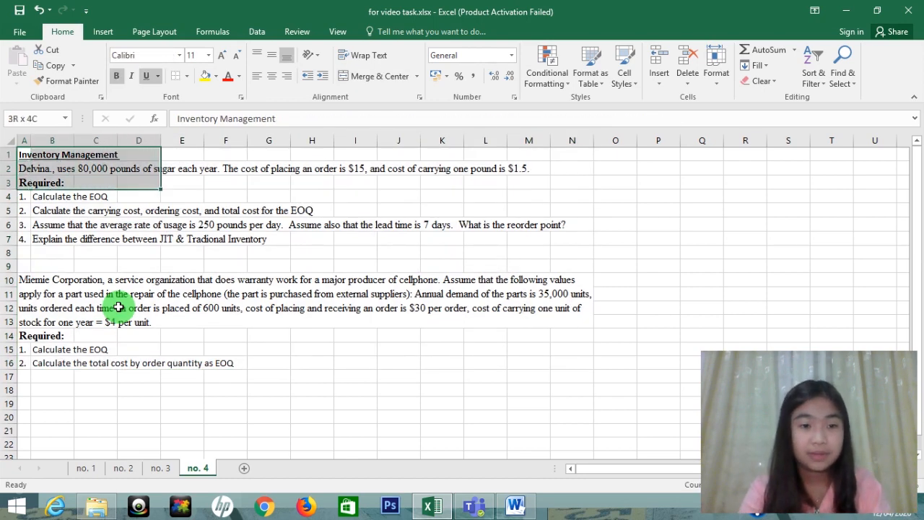
{"action": "key", "text": "shift+Right"}
{"action": "key", "text": "shift+Right"}
{"action": "key", "text": "shift+Right"}
{"action": "key", "text": "shift+Right"}
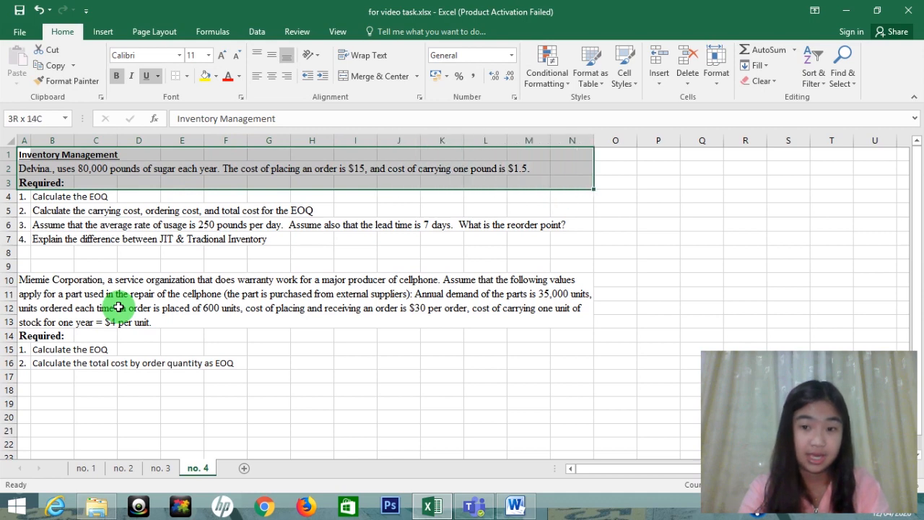
Step: Copy the Miemie Corporation problem with its required questions from A10:N16 to the area starting at R1
{"action": "key", "text": "Down"}
{"action": "key", "text": "Down"}
{"action": "key", "text": "Down"}
{"action": "key", "text": "Down"}
{"action": "key", "text": "Down"}
{"action": "key", "text": "Down"}
{"action": "key", "text": "Down"}
{"action": "key", "text": "Down"}
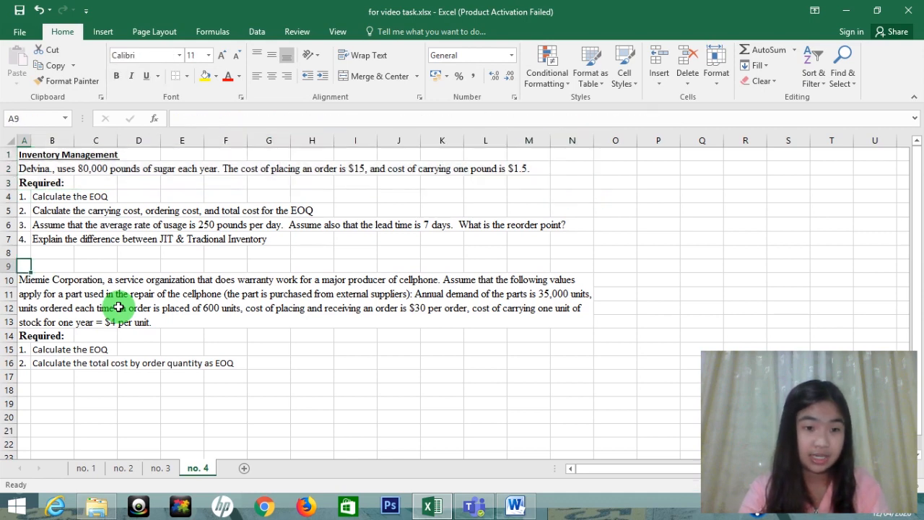
{"action": "key", "text": "Down"}
{"action": "key", "text": "shift+Down"}
{"action": "key", "text": "shift+Down"}
{"action": "key", "text": "shift+Down"}
{"action": "key", "text": "ctrl+c"}
{"action": "key", "text": "Right"}
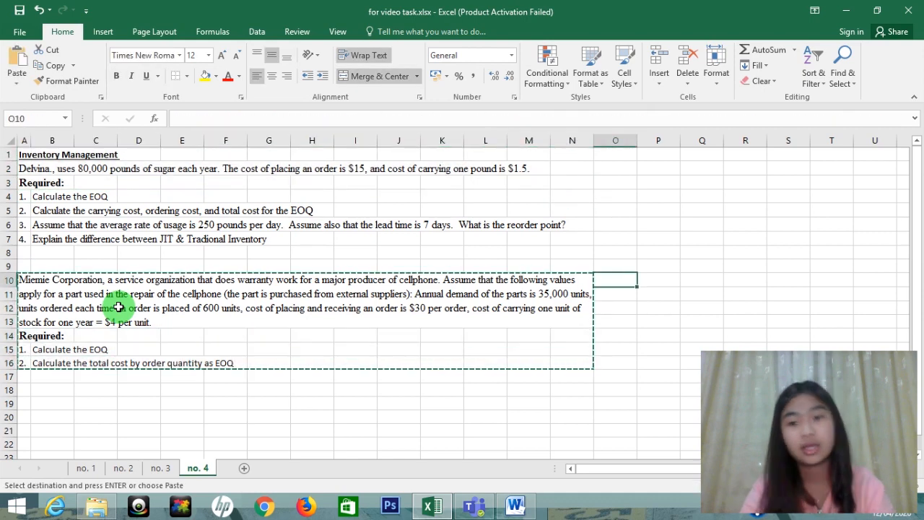
{"action": "key", "text": "Right"}
{"action": "key", "text": "Right"}
{"action": "key", "text": "Right"}
{"action": "key", "text": "Up"}
{"action": "key", "text": "Up"}
{"action": "key", "text": "Up"}
{"action": "key", "text": "Up"}
{"action": "key", "text": "Up"}
{"action": "key", "text": "Up"}
{"action": "key", "text": "Up"}
{"action": "key", "text": "Up"}
{"action": "key", "text": "Up"}
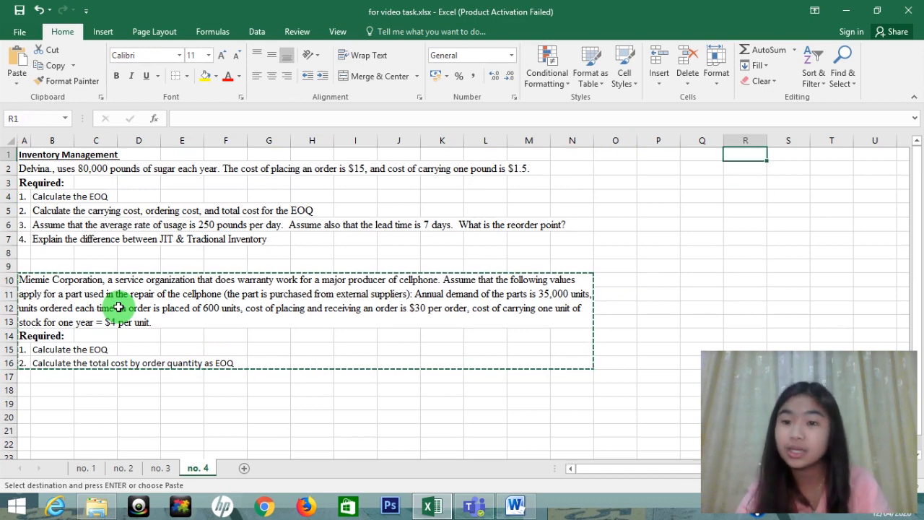
{"action": "key", "text": "ctrl+v"}
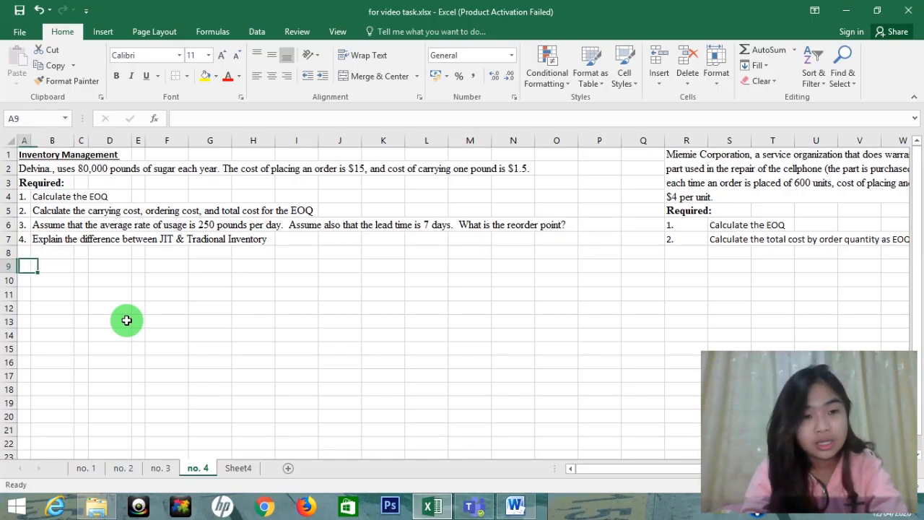
Step: Start the list of given data in row 9 with Diket in B9, a colon in C9 and D in D9
{"action": "key", "text": "Right"}
{"action": "type", "text": "D"}
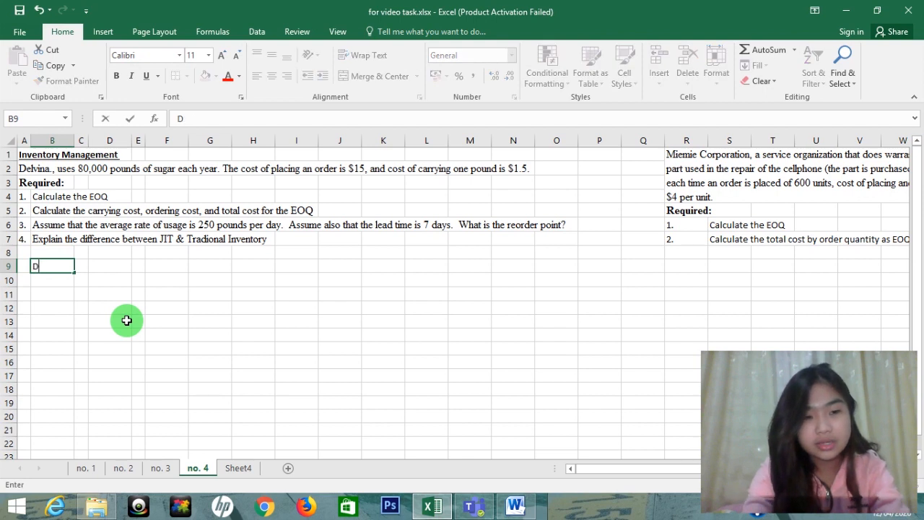
{"action": "type", "text": "IKket"}
{"action": "key", "text": "Right"}
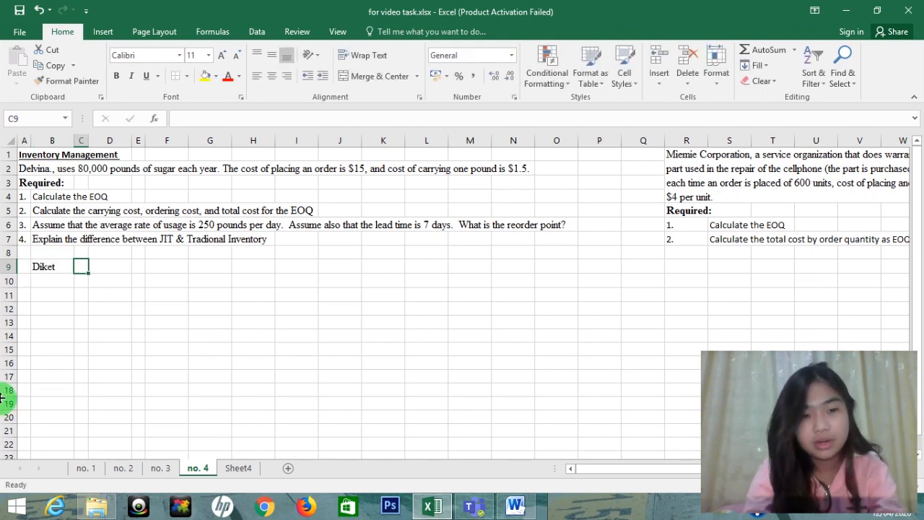
{"action": "type", "text": ":"}
{"action": "key", "text": "Right"}
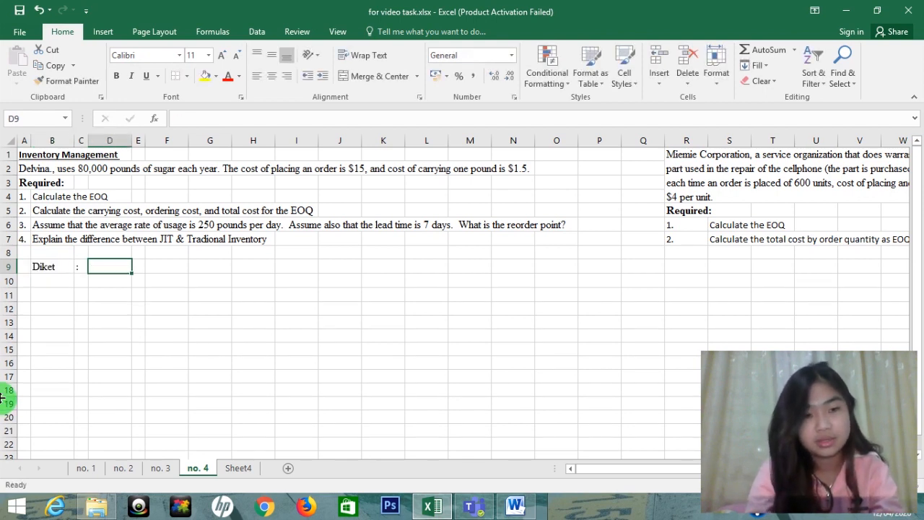
{"action": "type", "text": "d"}
{"action": "key", "text": "Return"}
{"action": "key", "text": "Up"}
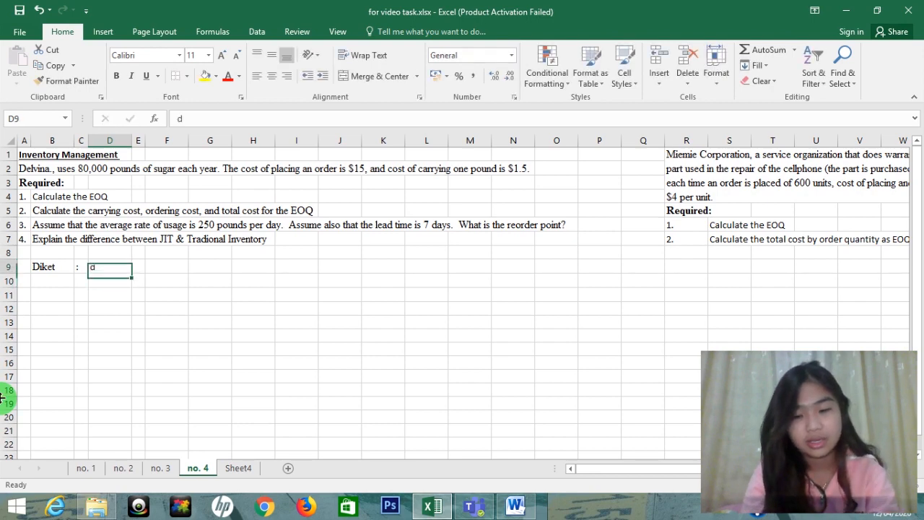
{"action": "type", "text": "D"}
{"action": "key", "text": "Return"}
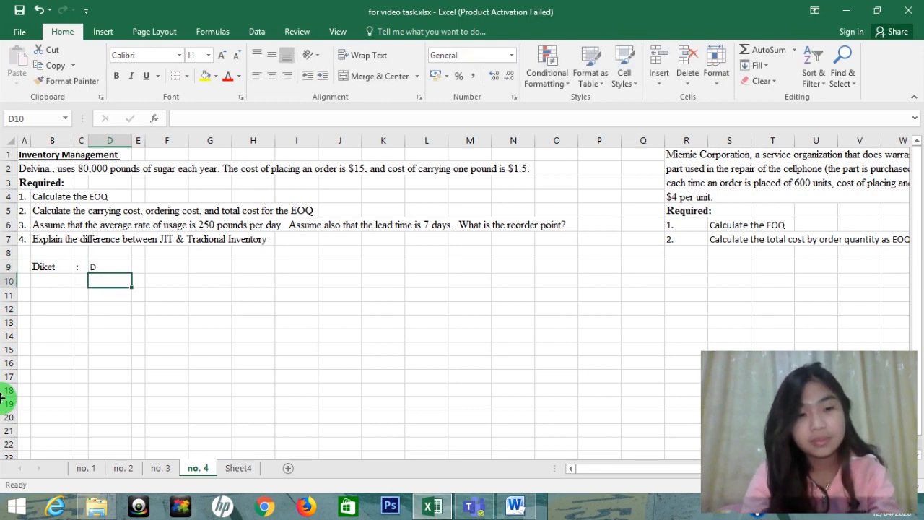
Step: Enter an equals sign as text in E9 beside the D label
{"action": "key", "text": "Right"}
{"action": "key", "text": "Up"}
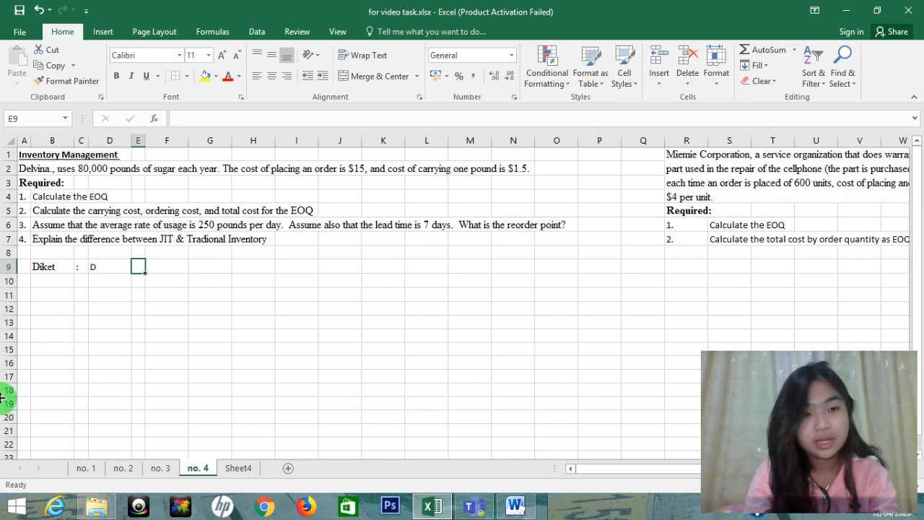
{"action": "type", "text": "="}
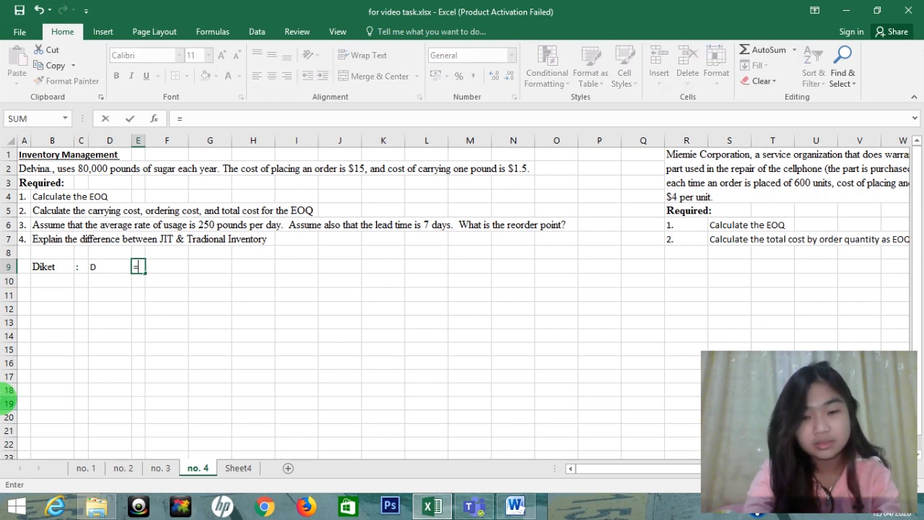
{"action": "key", "text": "Right"}
{"action": "key", "text": "BackSpace"}
{"action": "key", "text": "BackSpace"}
{"action": "key", "text": "BackSpace"}
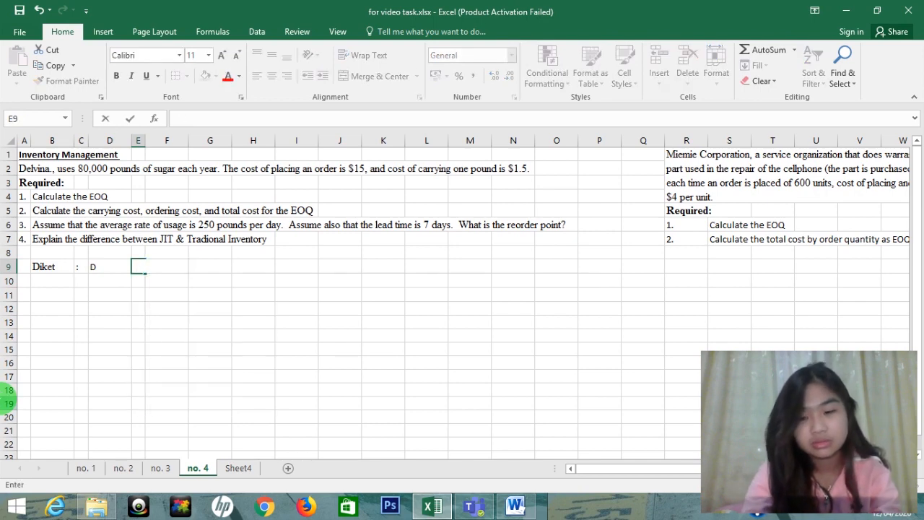
{"action": "type", "text": "="}
{"action": "key", "text": "Return"}
{"action": "key", "text": "Up"}
{"action": "key", "text": "Up"}
{"action": "key", "text": "Right"}
{"action": "key", "text": "Down"}
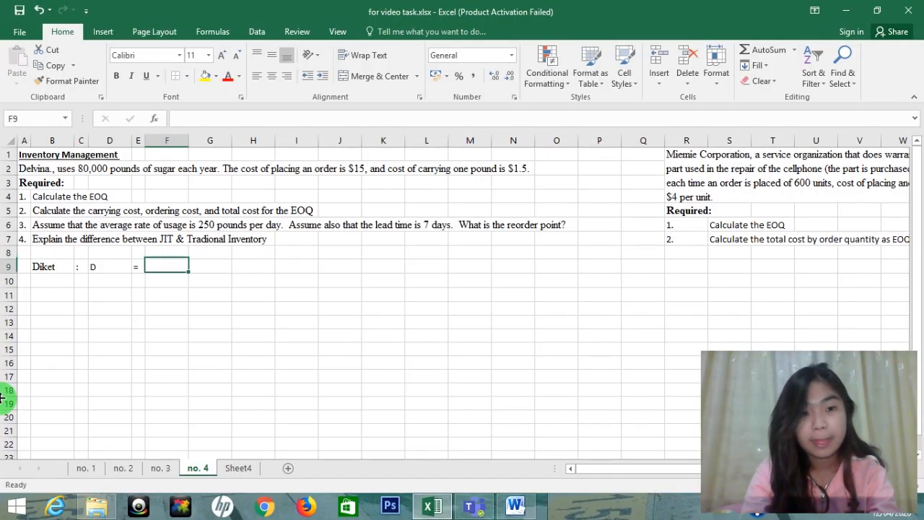
Step: Enter 80000 as the value of D in F9, in Accounting format without decimals
{"action": "type", "text": "80000"}
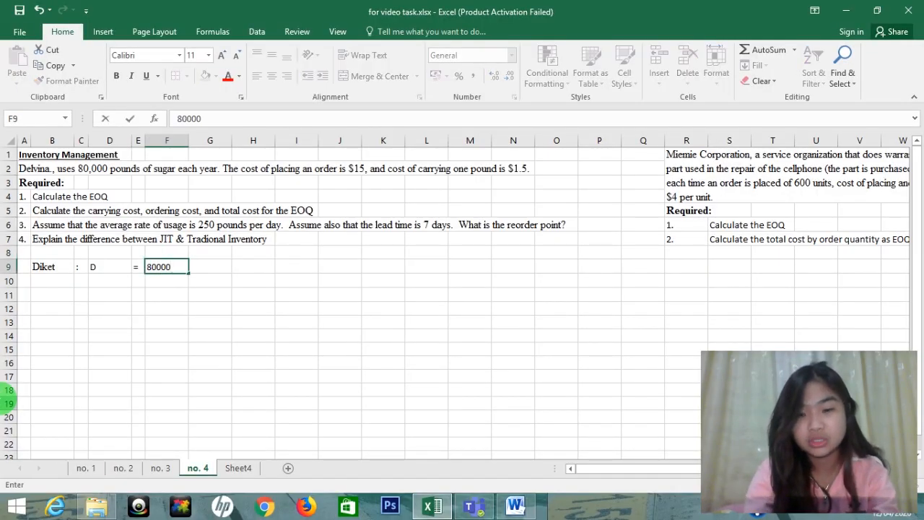
{"action": "key", "text": "Return"}
{"action": "key", "text": "Up"}
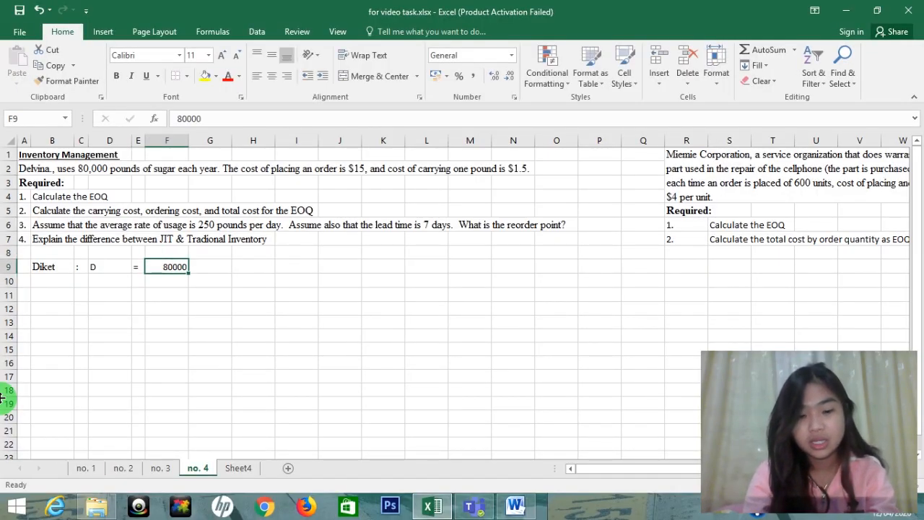
{"action": "key", "text": "ctrl+h"}
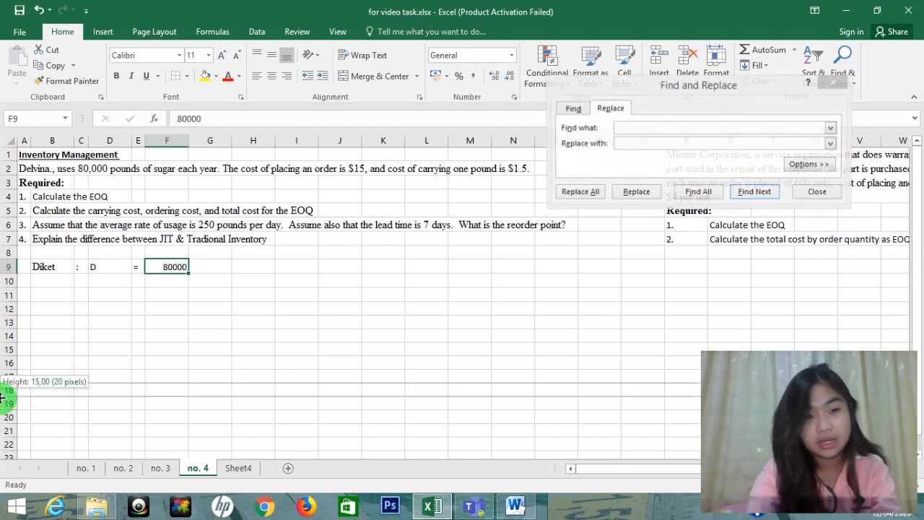
{"action": "left_click", "coordinate": [834, 83]}
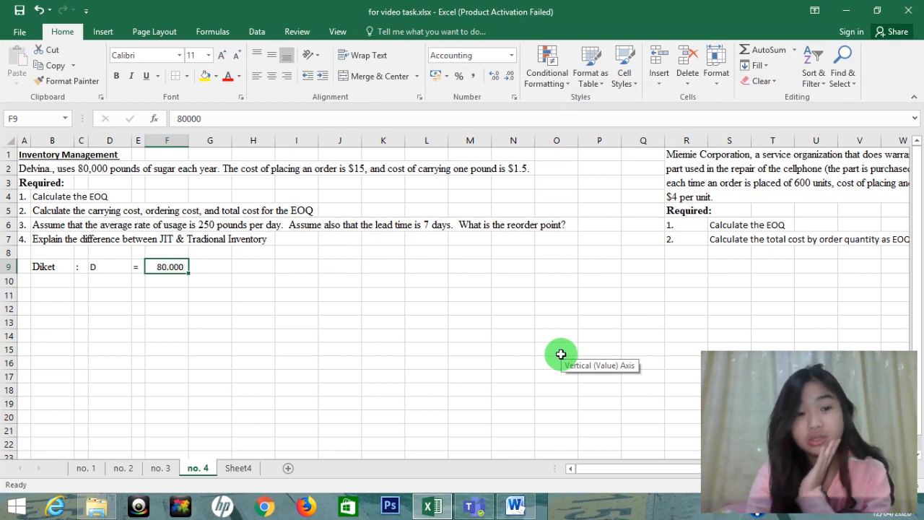
Step: Add the label P in D10 and an equals sign as text in E10
{"action": "key", "text": "Left"}
{"action": "key", "text": "Left"}
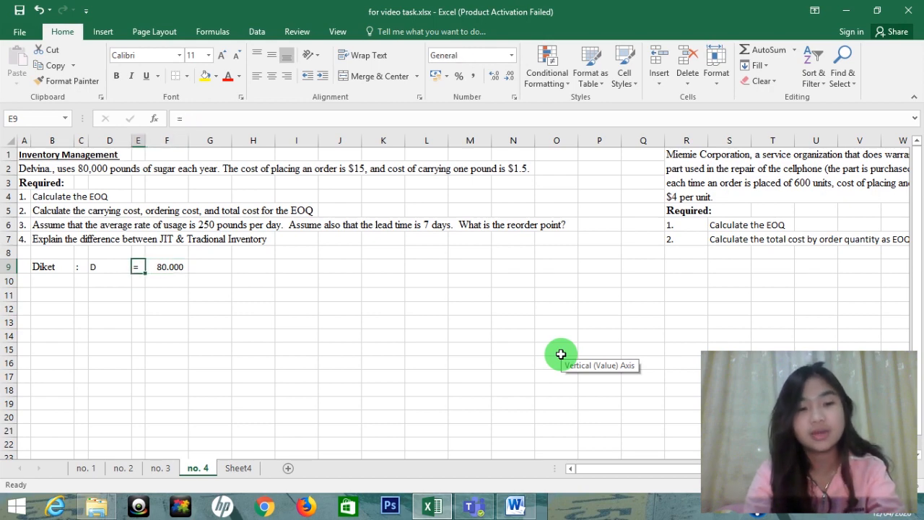
{"action": "key", "text": "Down"}
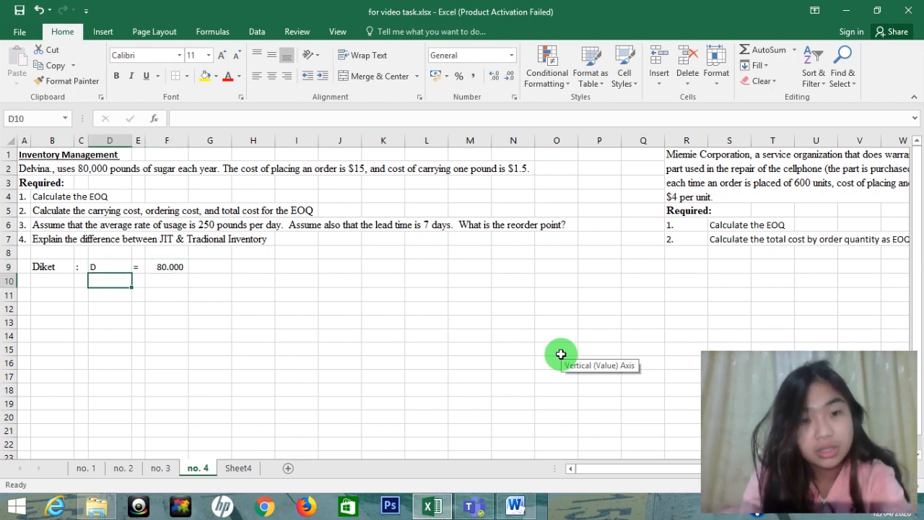
{"action": "type", "text": "P"}
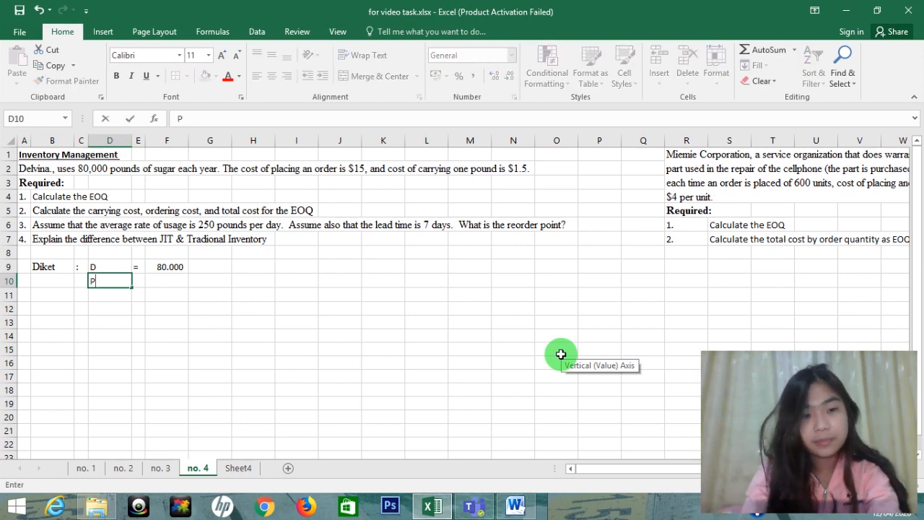
{"action": "key", "text": "Return"}
{"action": "key", "text": "Right"}
{"action": "key", "text": "Up"}
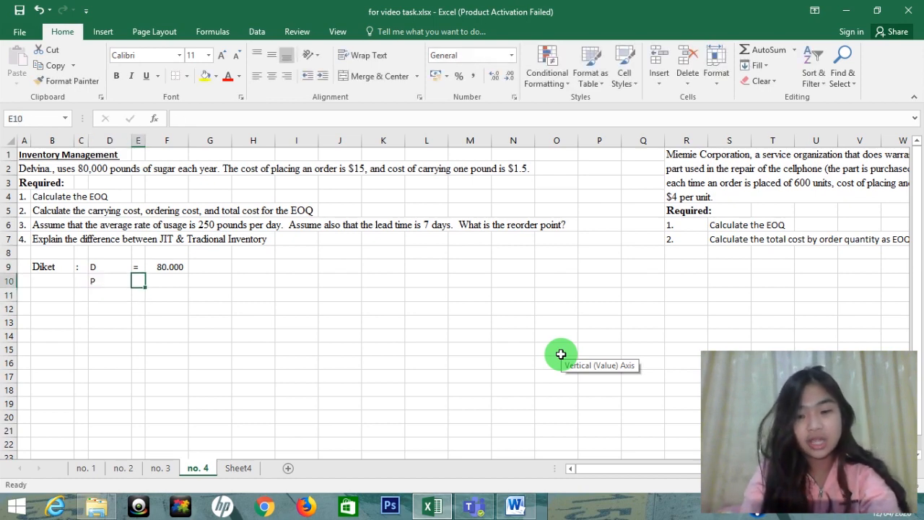
{"action": "type", "text": "="}
{"action": "key", "text": "Right"}
{"action": "key", "text": "BackSpace"}
{"action": "key", "text": "BackSpace"}
{"action": "key", "text": "BackSpace"}
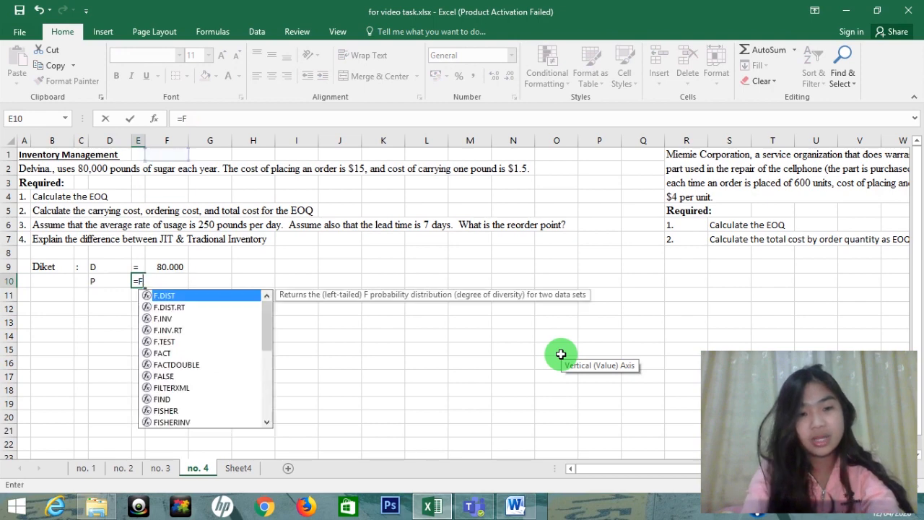
{"action": "key", "text": "Return"}
{"action": "key", "text": "Right"}
{"action": "key", "text": "Up"}
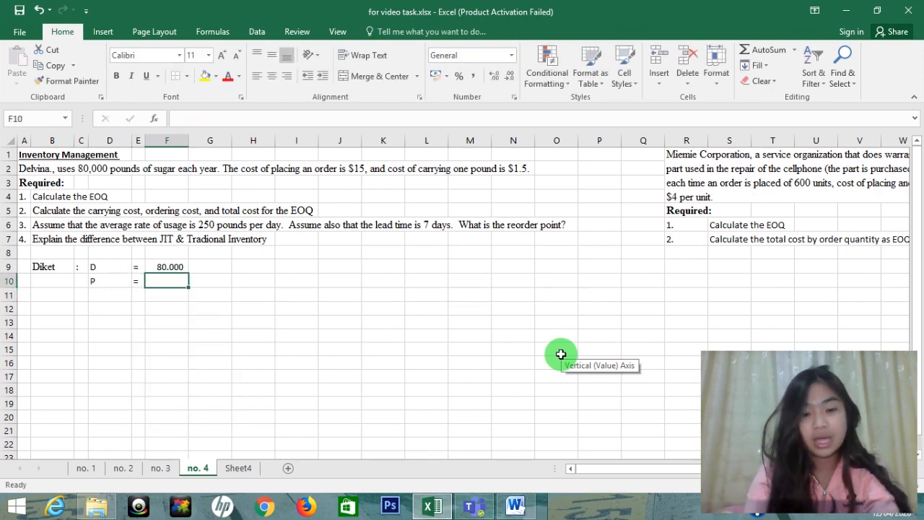
Step: Enter 15 as the value of P in F10 and select F10:F11
{"action": "type", "text": "15N"}
{"action": "key", "text": "Return"}
{"action": "key", "text": "Up"}
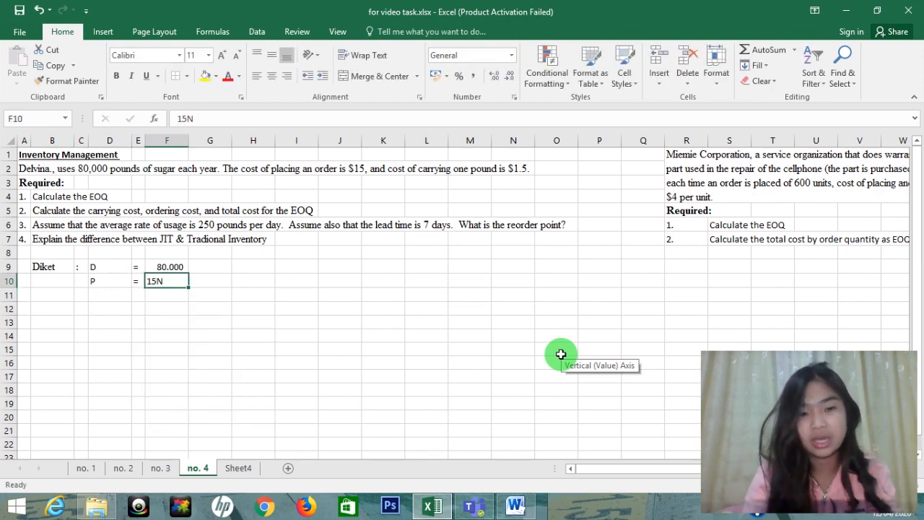
{"action": "type", "text": "14"}
{"action": "key", "text": "Up"}
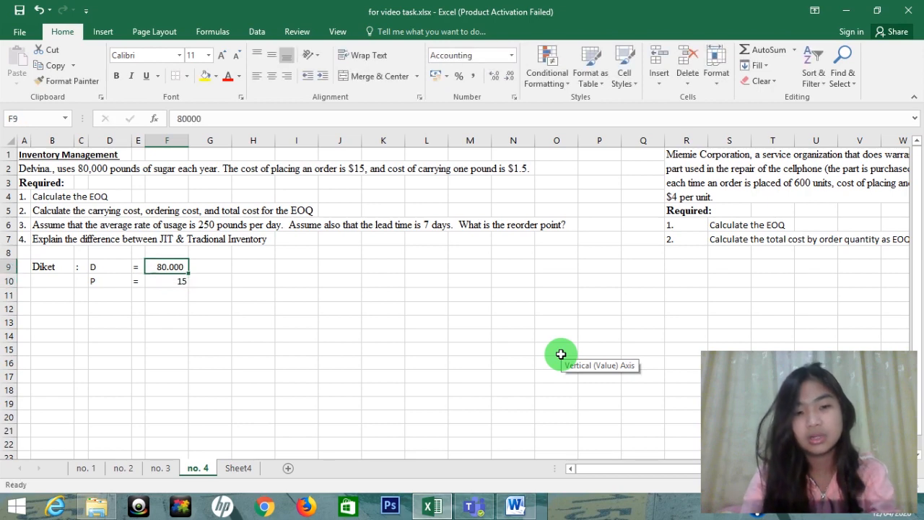
{"action": "key", "text": "Down"}
{"action": "key", "text": "Down"}
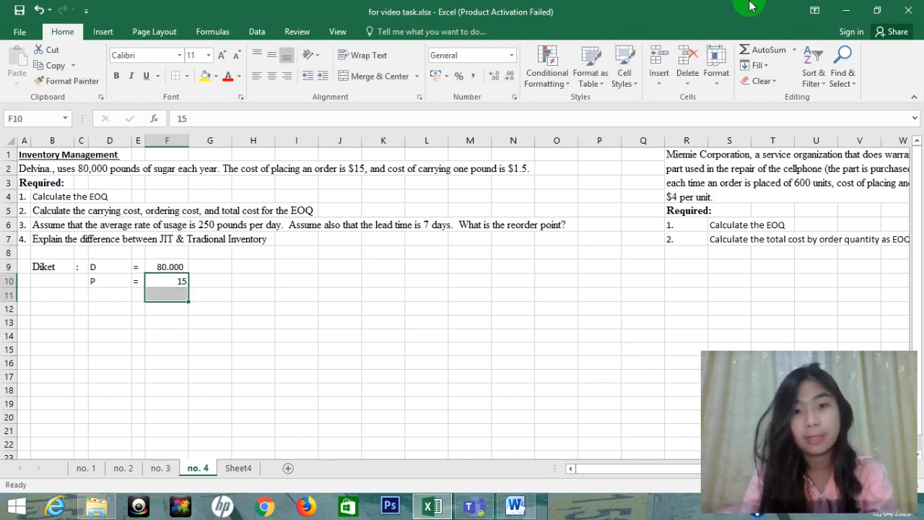
Step: Apply the English (United States) dollar accounting format to F10:F11 and select D11
{"action": "left_click", "coordinate": [446, 76]}
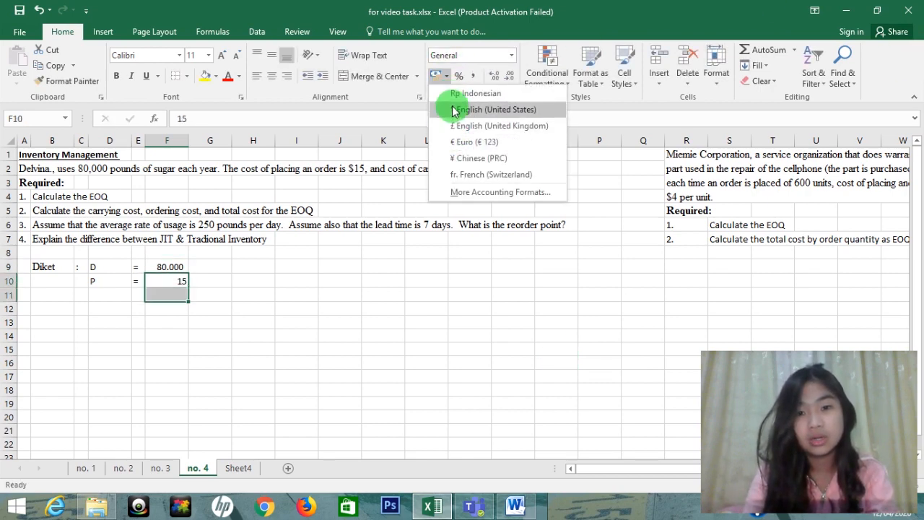
{"action": "left_click", "coordinate": [454, 109]}
{"action": "key", "text": "Down"}
{"action": "key", "text": "Left"}
{"action": "key", "text": "Up"}
{"action": "key", "text": "Left"}
{"action": "key", "text": "Down"}
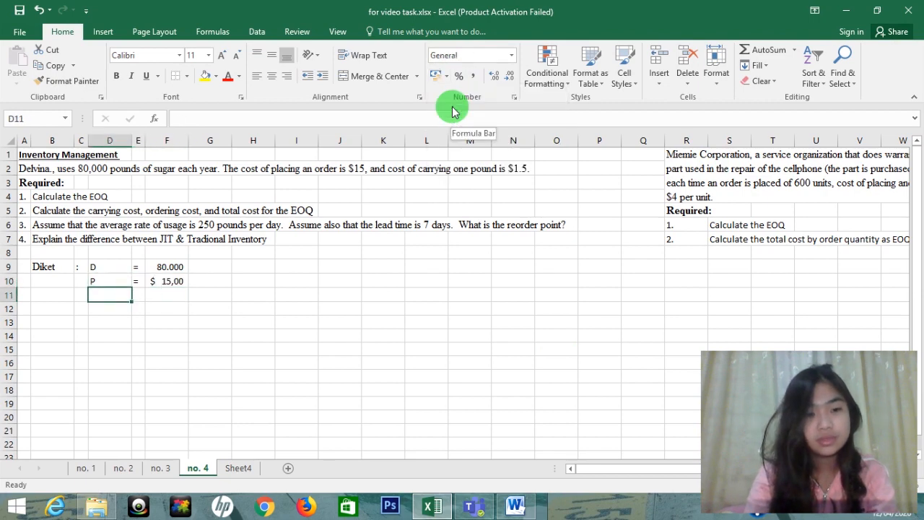
Step: Add the label C in D11 and an equals sign as text in E11
{"action": "type", "text": "C"}
{"action": "key", "text": "Right"}
{"action": "type", "text": "="}
{"action": "key", "text": "Right"}
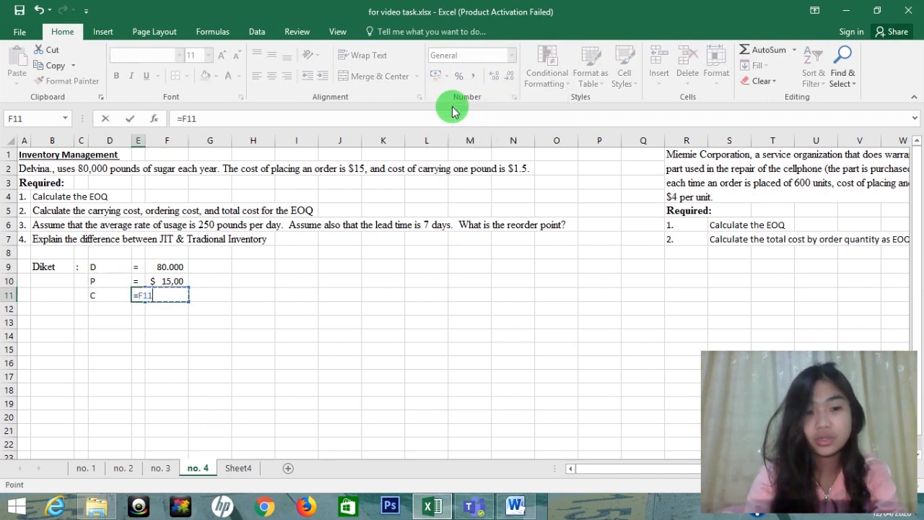
{"action": "key", "text": "BackSpace"}
{"action": "key", "text": "BackSpace"}
{"action": "key", "text": "BackSpace"}
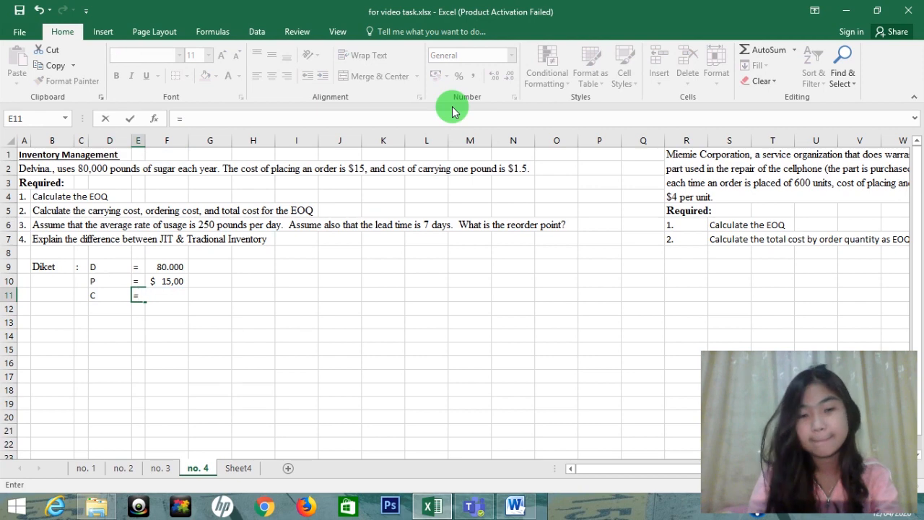
{"action": "key", "text": "Right"}
{"action": "key", "text": "BackSpace"}
{"action": "key", "text": "BackSpace"}
{"action": "key", "text": "BackSpace"}
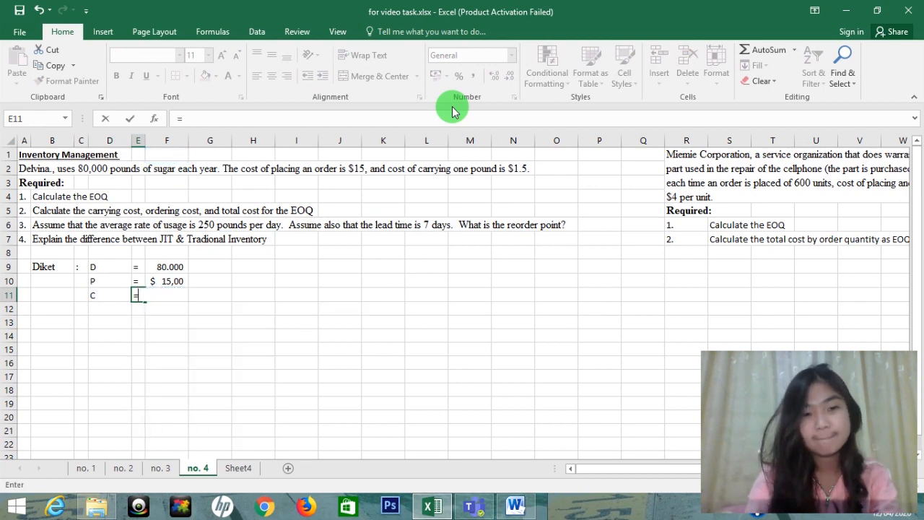
{"action": "key", "text": "Return"}
Step: Enter 1,50 as the value of C in F11
{"action": "key", "text": "Right"}
{"action": "key", "text": "Up"}
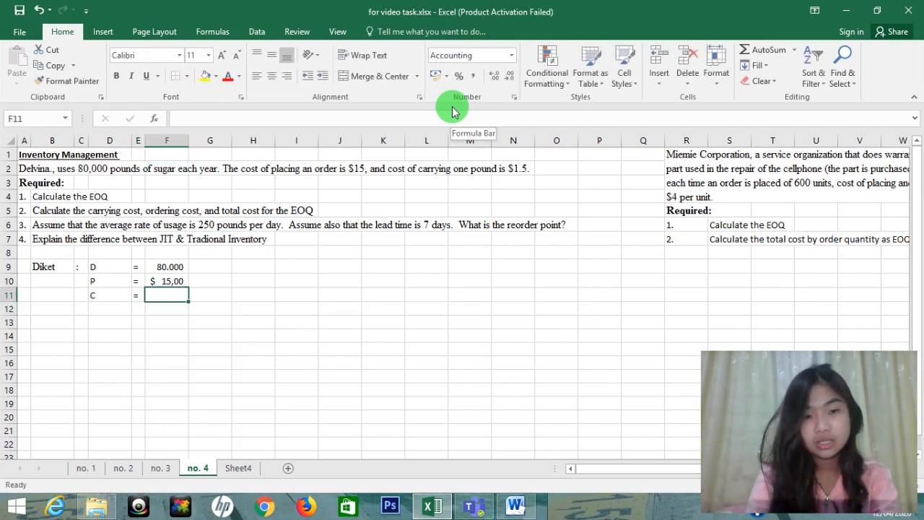
{"action": "type", "text": "1,50"}
{"action": "key", "text": "Return"}
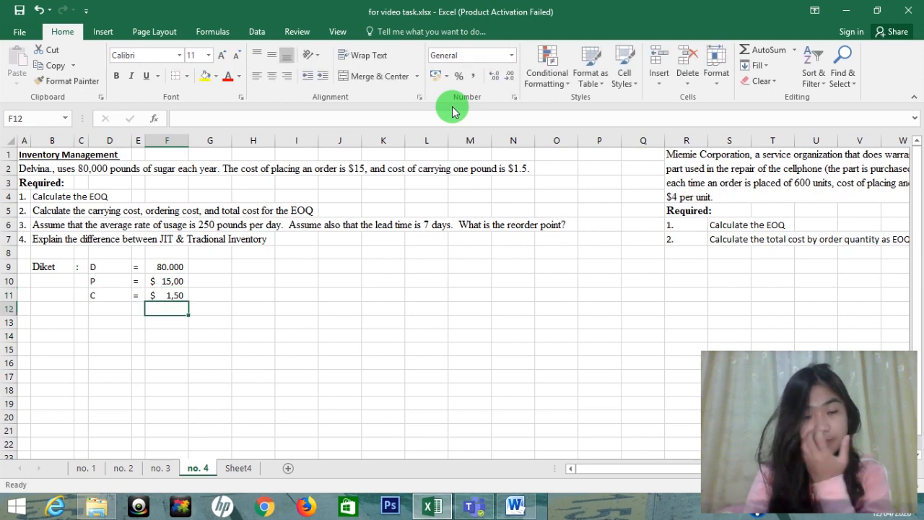
Step: Add the label Ditanya in B13 with a question mark in C13
{"action": "key", "text": "Down"}
{"action": "key", "text": "Down"}
{"action": "key", "text": "Left"}
{"action": "key", "text": "Left"}
{"action": "key", "text": "Left"}
{"action": "key", "text": "Left"}
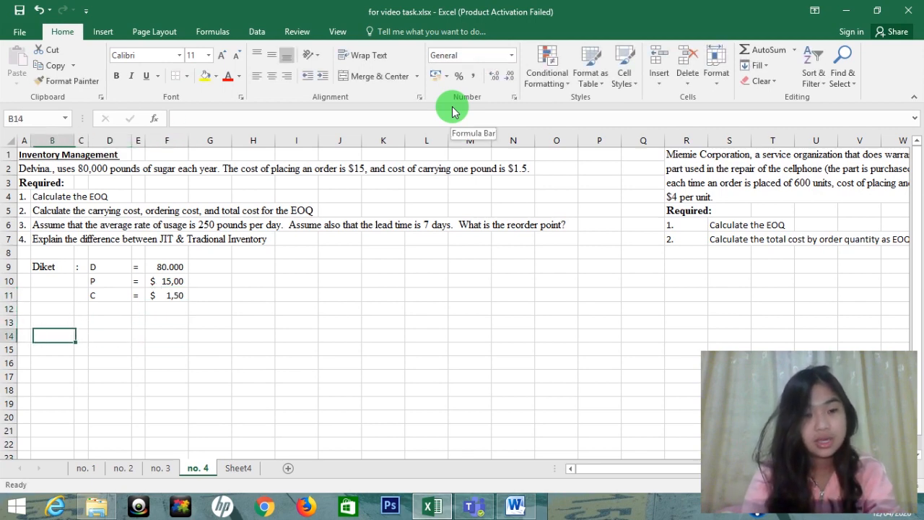
{"action": "key", "text": "Up"}
{"action": "type", "text": "Ditan"}
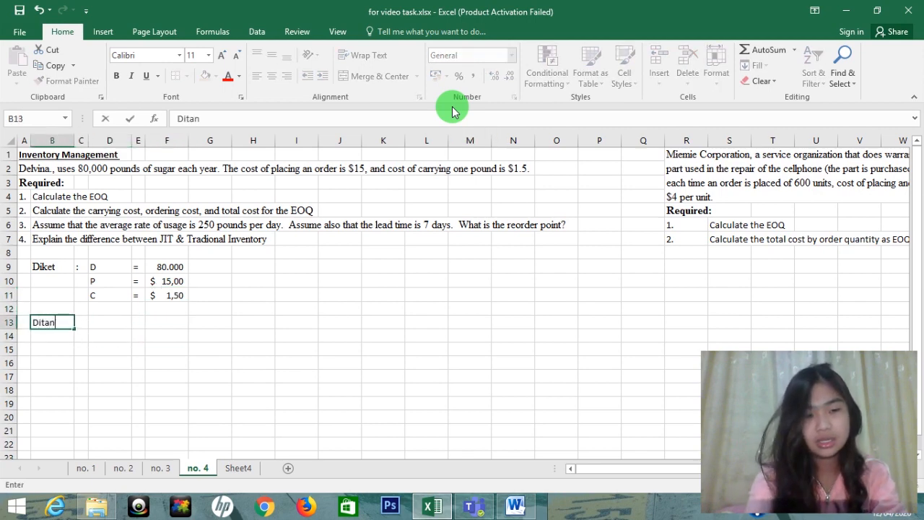
{"action": "type", "text": "ya"}
{"action": "key", "text": "Tab"}
{"action": "type", "text": "?"}
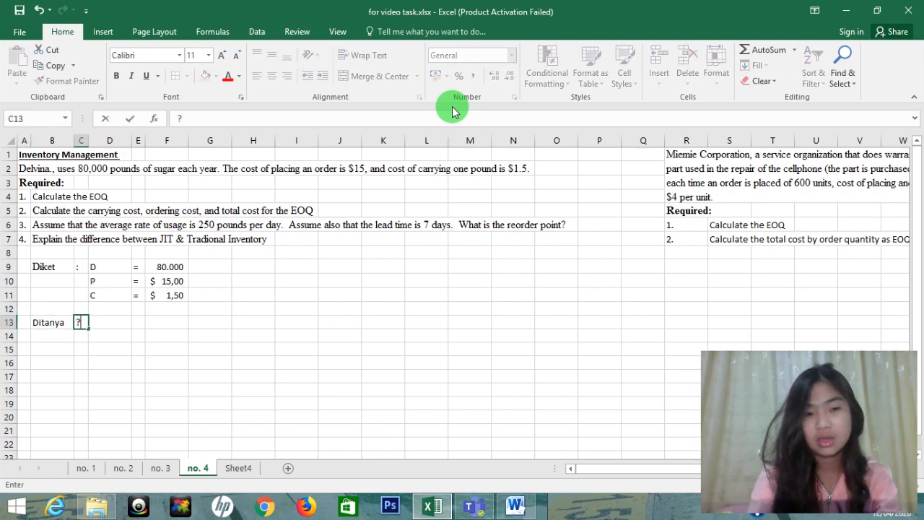
Step: Enter EOQ in D13 as the quantity asked for
{"action": "key", "text": "Tab"}
{"action": "type", "text": "EO"}
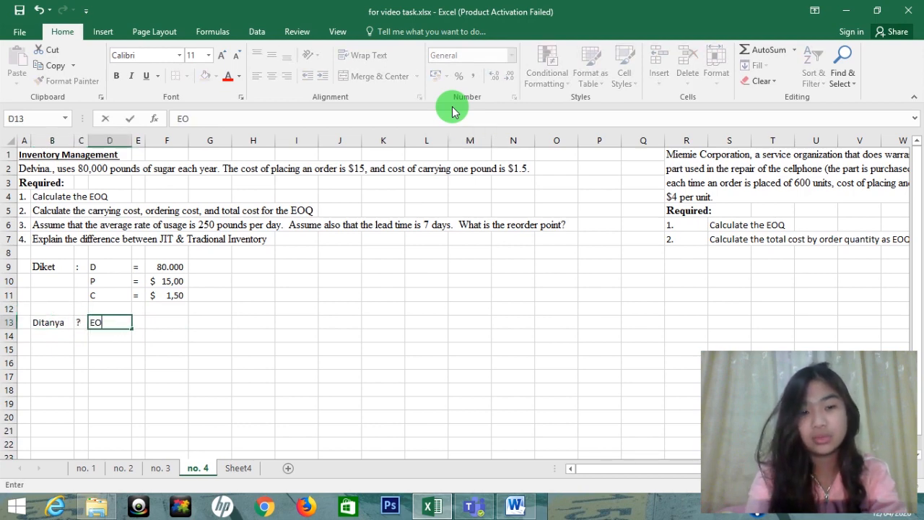
{"action": "type", "text": "D"}
{"action": "key", "text": "Return"}
{"action": "key", "text": "Up"}
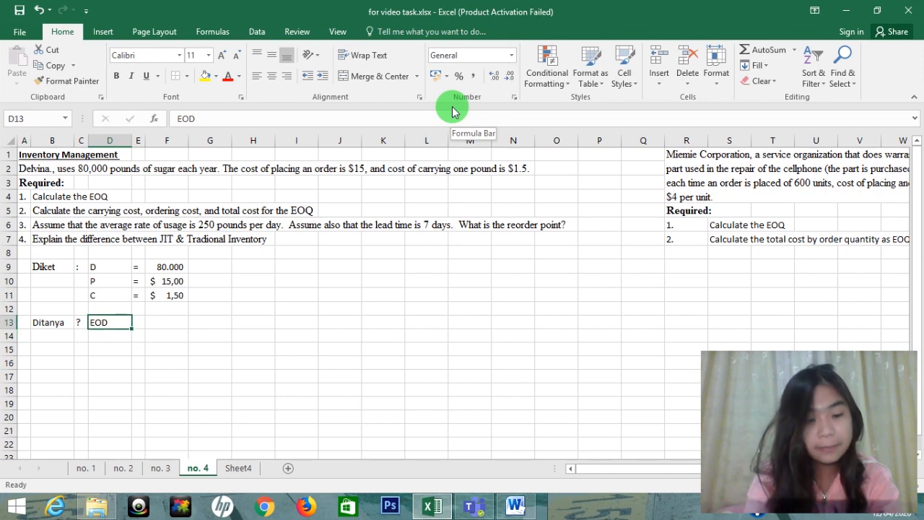
{"action": "type", "text": "EOQ"}
{"action": "key", "text": "Return"}
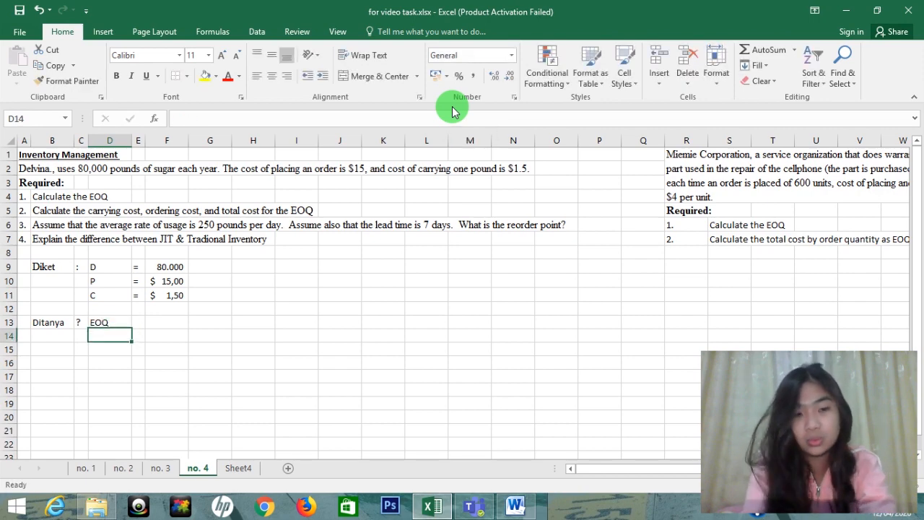
{"action": "key", "text": "Right"}
{"action": "key", "text": "Up"}
{"action": "key", "text": "Down"}
{"action": "key", "text": "Left"}
{"action": "key", "text": "Up"}
{"action": "key", "text": "Down"}
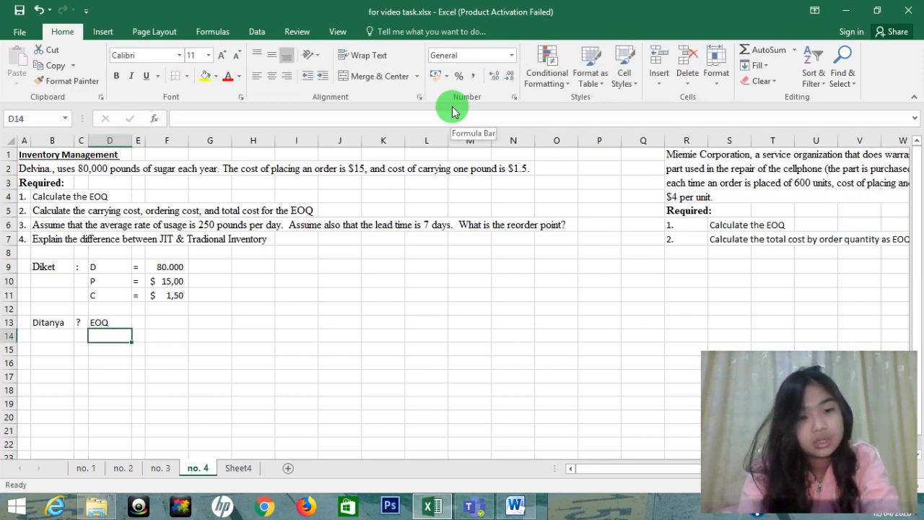
{"action": "key", "text": "Up"}
{"action": "key", "text": "Down"}
Step: Add the label Jawab in B14 and an equals sign as text in C14
{"action": "key", "text": "Left"}
{"action": "key", "text": "Left"}
{"action": "type", "text": "J"}
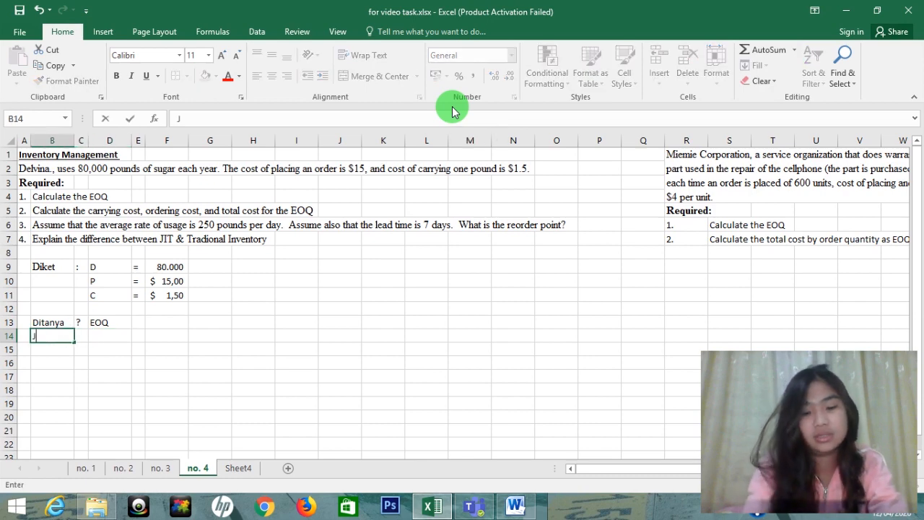
{"action": "type", "text": "awab"}
{"action": "key", "text": "Right"}
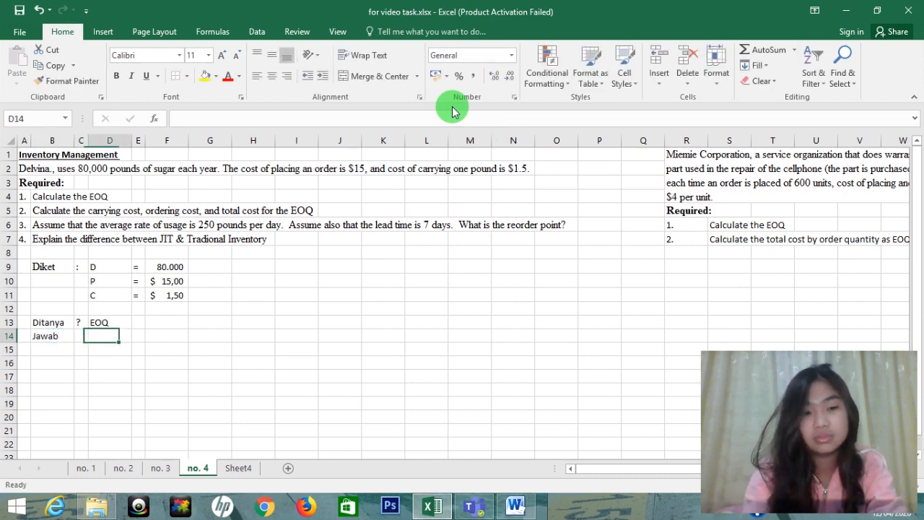
{"action": "type", "text": "'="}
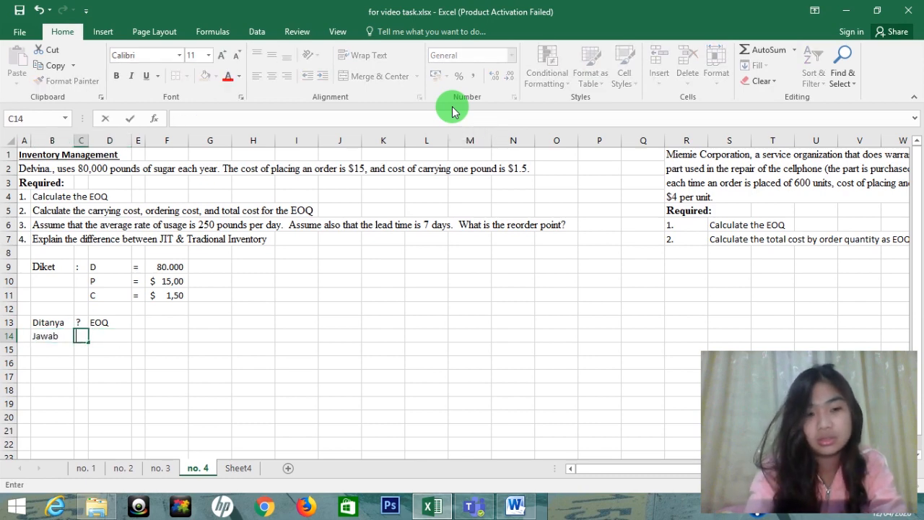
{"action": "key", "text": "Return"}
Step: Copy the EOQ label from D13 into D14 and enter an equals sign as text in E14
{"action": "key", "text": "Right"}
{"action": "key", "text": "Up"}
{"action": "key", "text": "Up"}
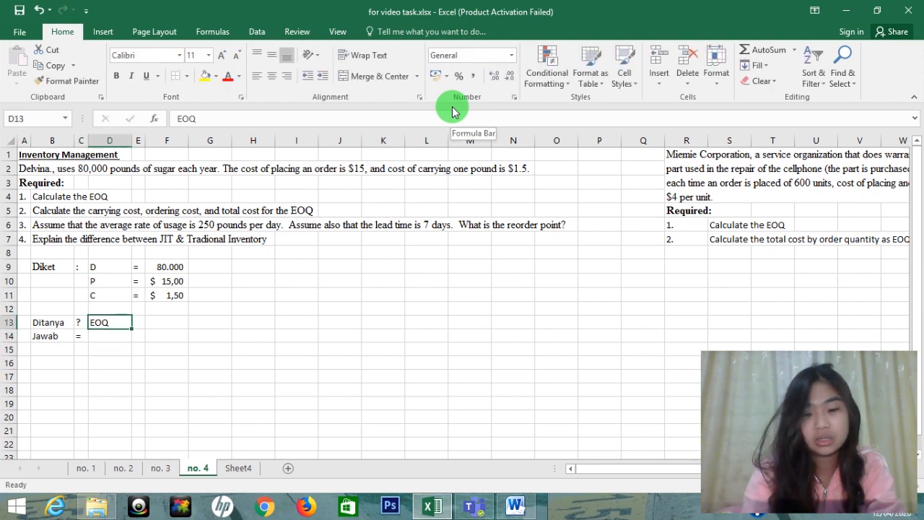
{"action": "key", "text": "ctrl+c"}
{"action": "key", "text": "Down"}
{"action": "key", "text": "ctrl+v"}
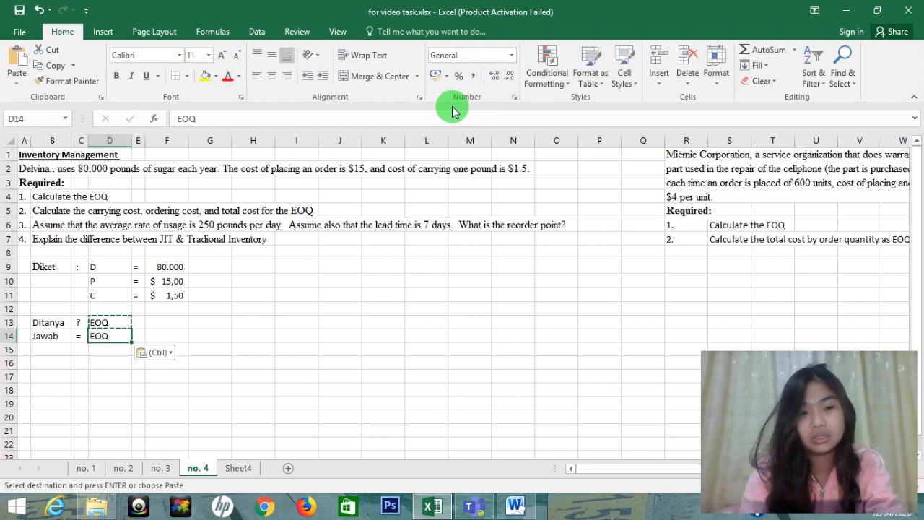
{"action": "key", "text": "Right"}
{"action": "type", "text": "'="}
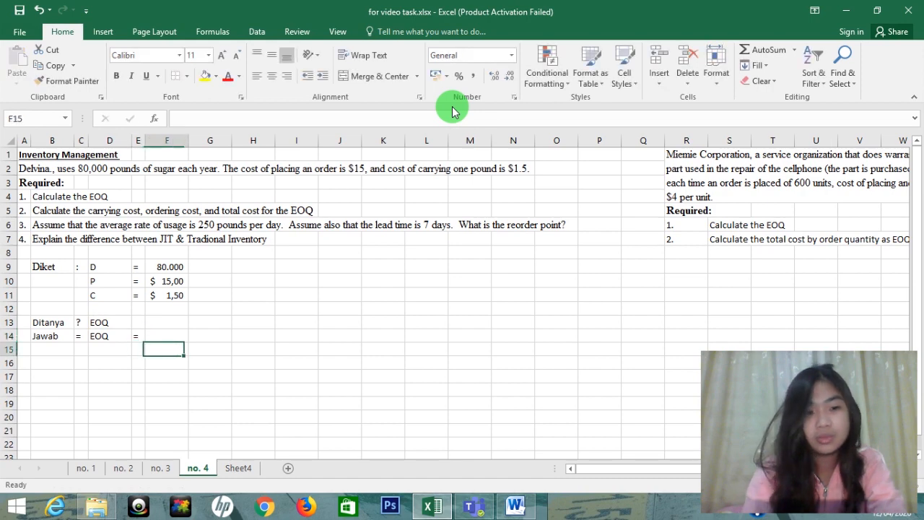
{"action": "key", "text": "Right"}
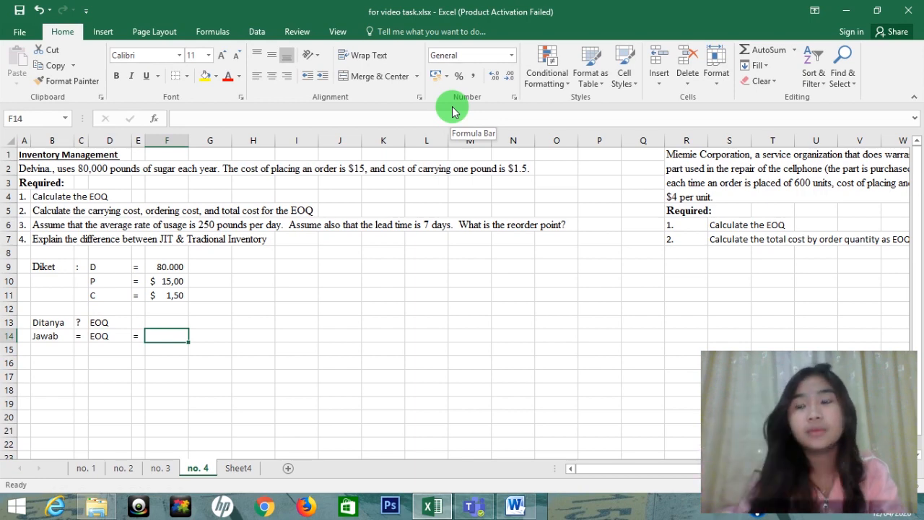
Step: Insert an equation object reading √2 x D x P and place it over F14, beside the EOQ equals sign
{"action": "left_click", "coordinate": [102, 31]}
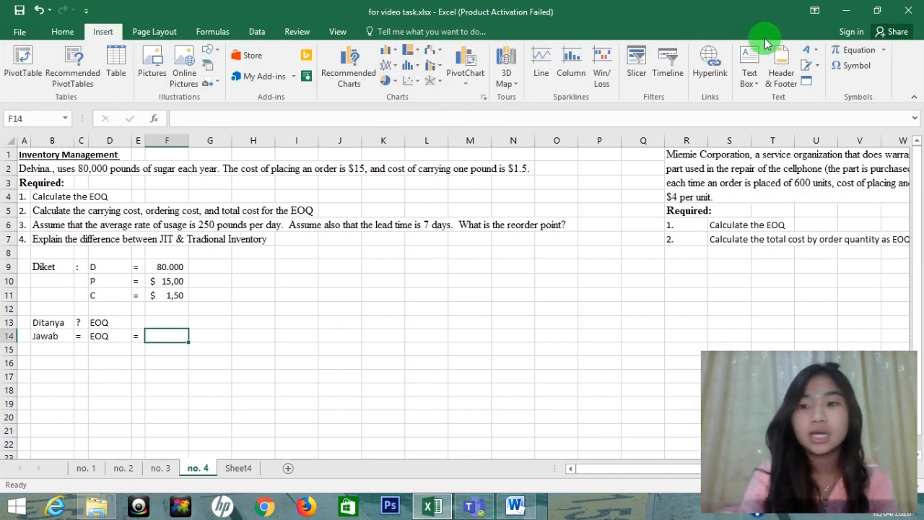
{"action": "left_click", "coordinate": [862, 49]}
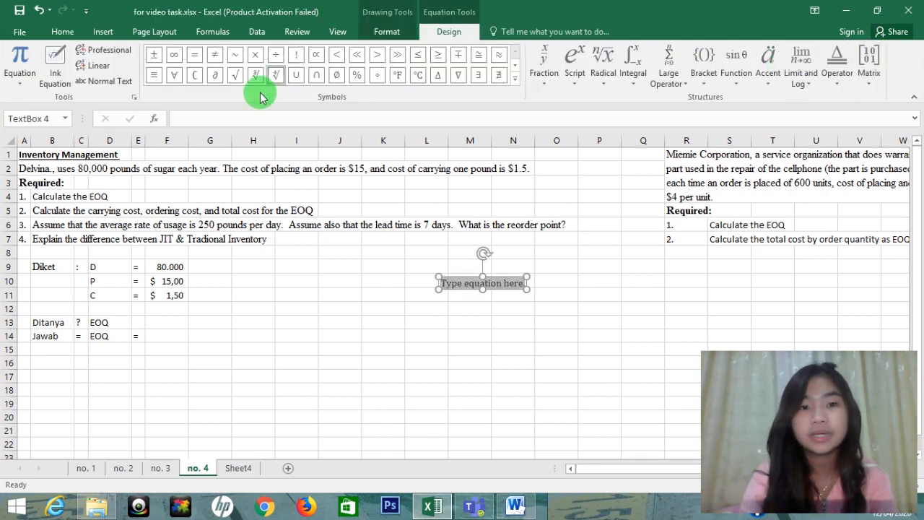
{"action": "left_click", "coordinate": [235, 75]}
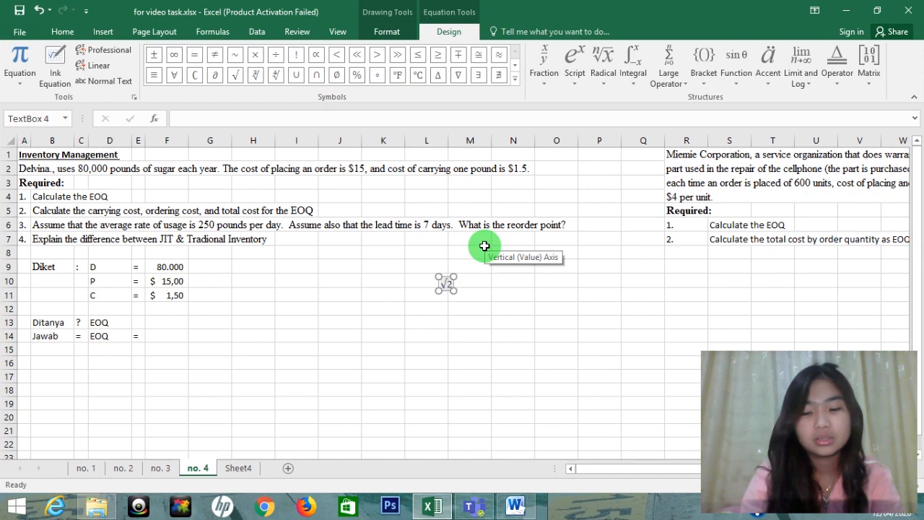
{"action": "type", "text": "2xD"}
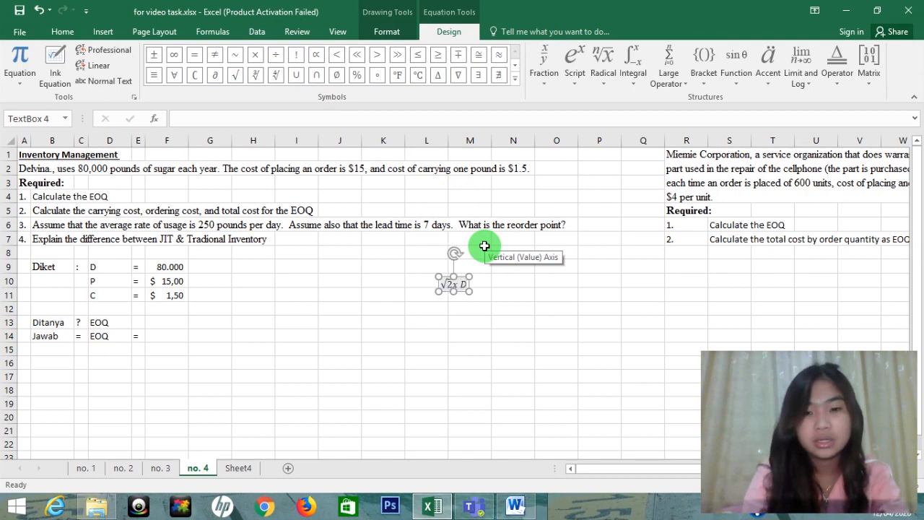
{"action": "type", "text": " x"}
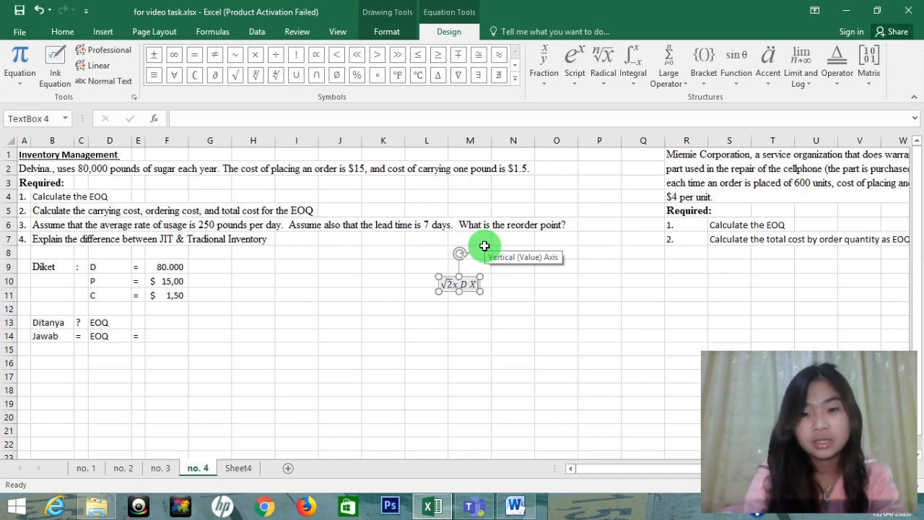
{"action": "key", "text": "BackSpace"}
{"action": "type", "text": "P"}
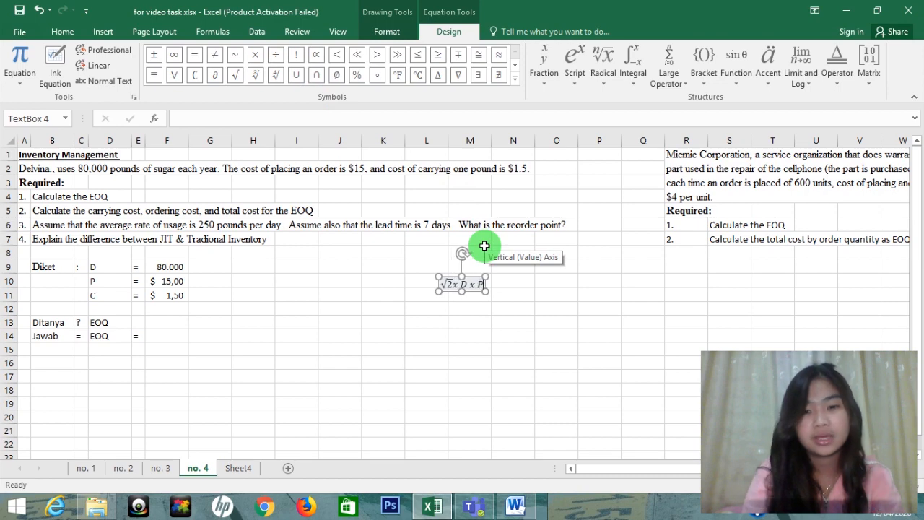
{"action": "left_click_drag", "start_coordinate": [451, 280], "coordinate": [158, 331]}
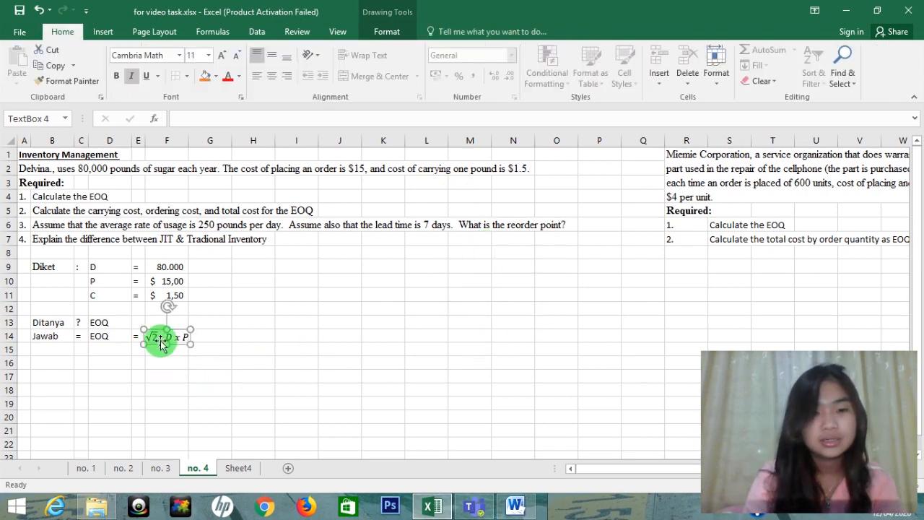
{"action": "left_click", "coordinate": [187, 76]}
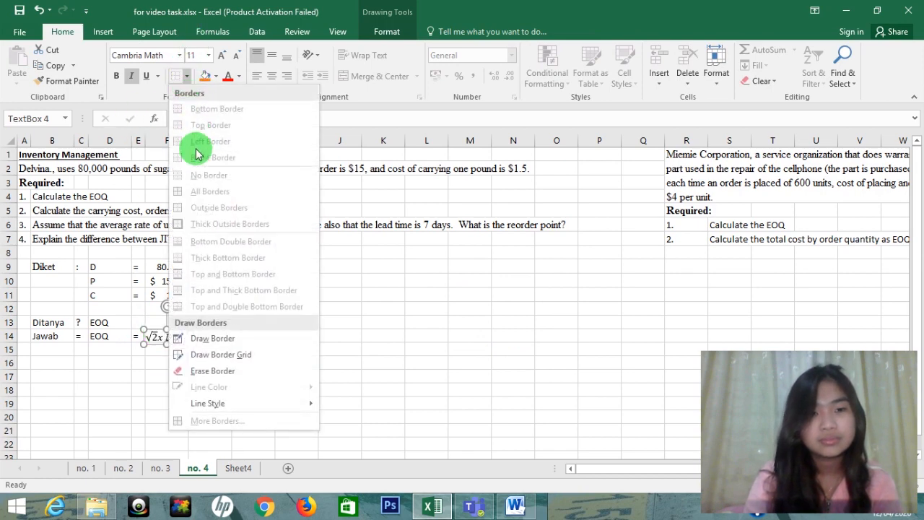
{"action": "left_click", "coordinate": [331, 379]}
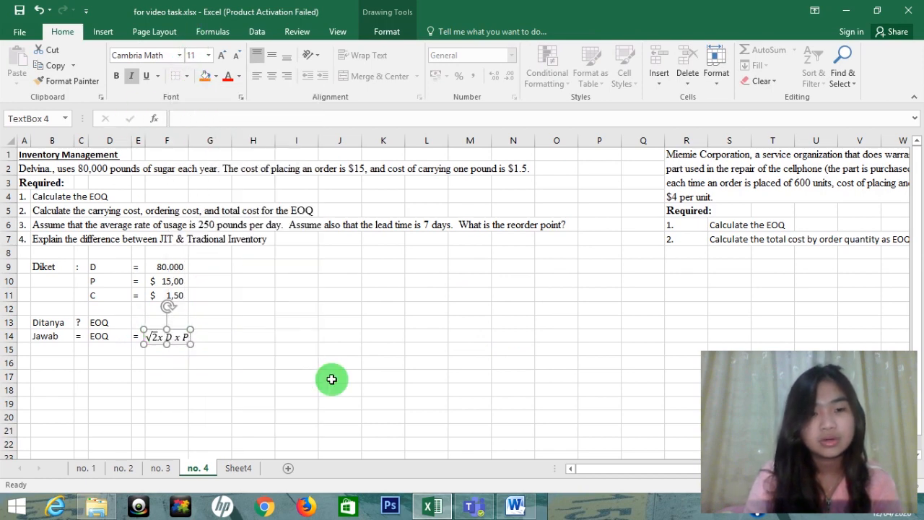
{"action": "left_click", "coordinate": [186, 323]}
{"action": "left_click", "coordinate": [201, 364]}
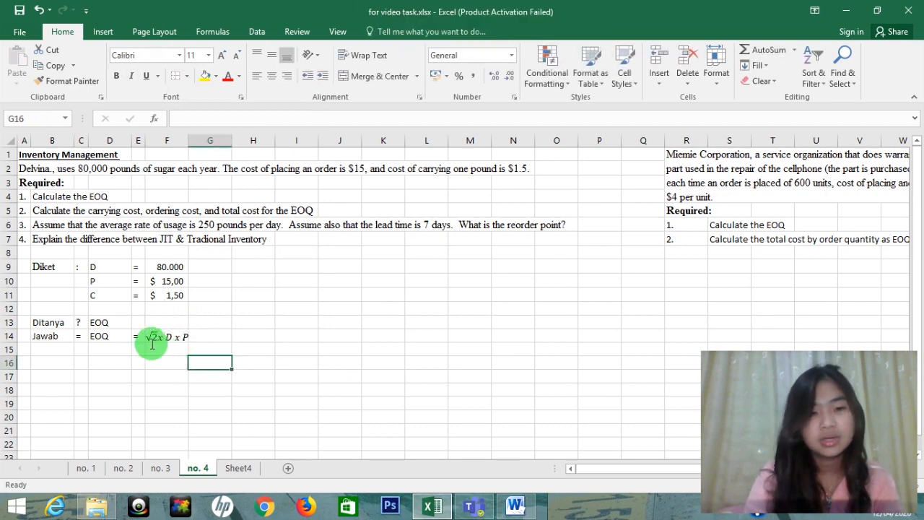
{"action": "left_click", "coordinate": [148, 336]}
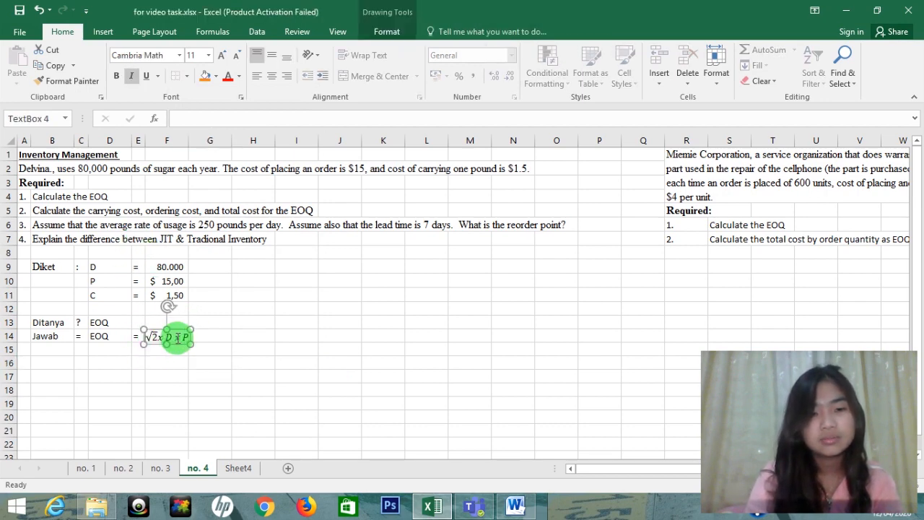
{"action": "left_click", "coordinate": [199, 337]}
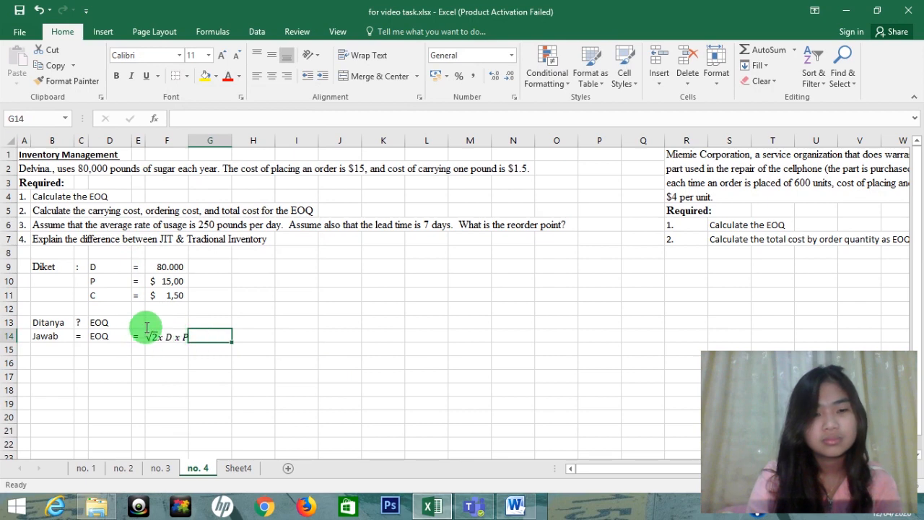
Step: Add a bottom border to cell F14 beneath the equation as its fraction line
{"action": "left_click", "coordinate": [156, 329]}
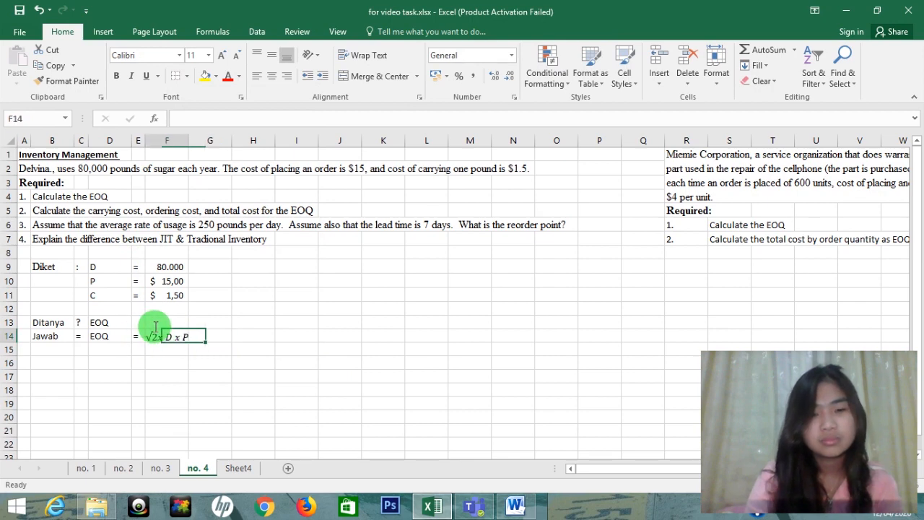
{"action": "left_click", "coordinate": [186, 76]}
{"action": "left_click", "coordinate": [189, 111]}
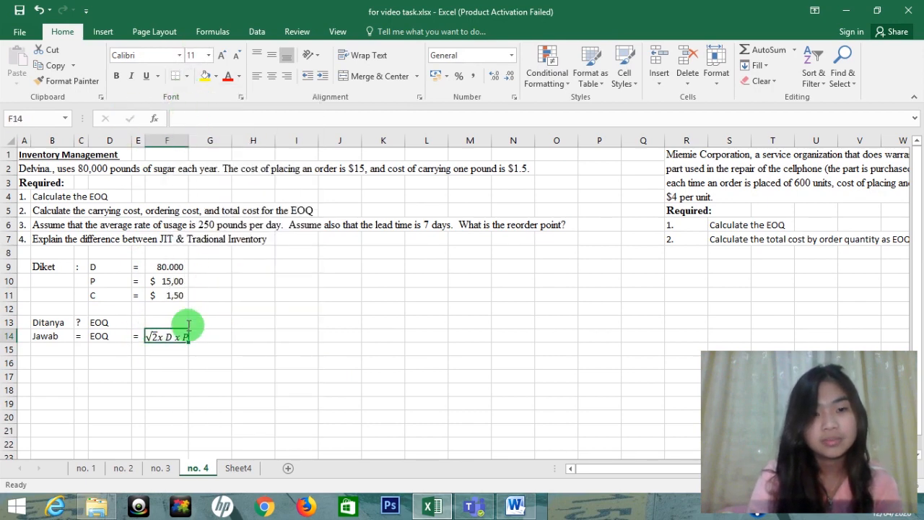
Step: Enter C in F15 as the denominator beneath the EOQ formula and centre it in the cell
{"action": "left_click", "coordinate": [181, 352]}
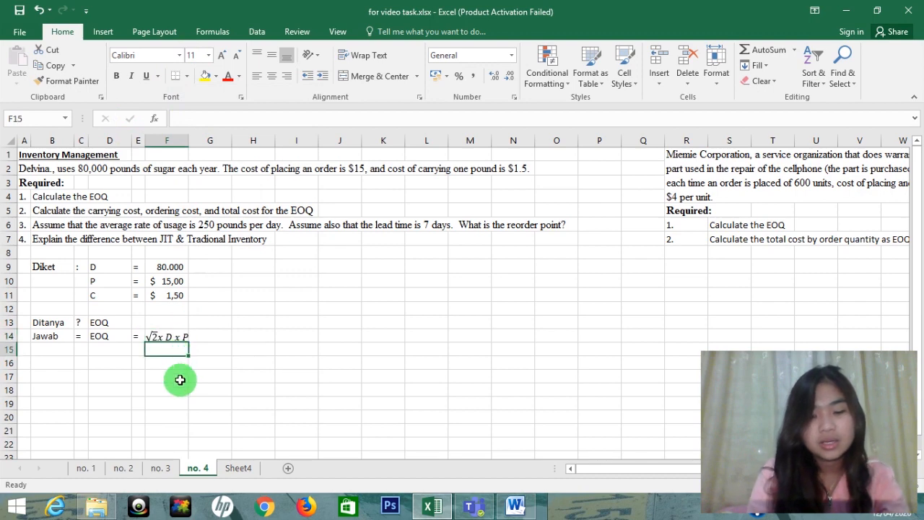
{"action": "type", "text": "c"}
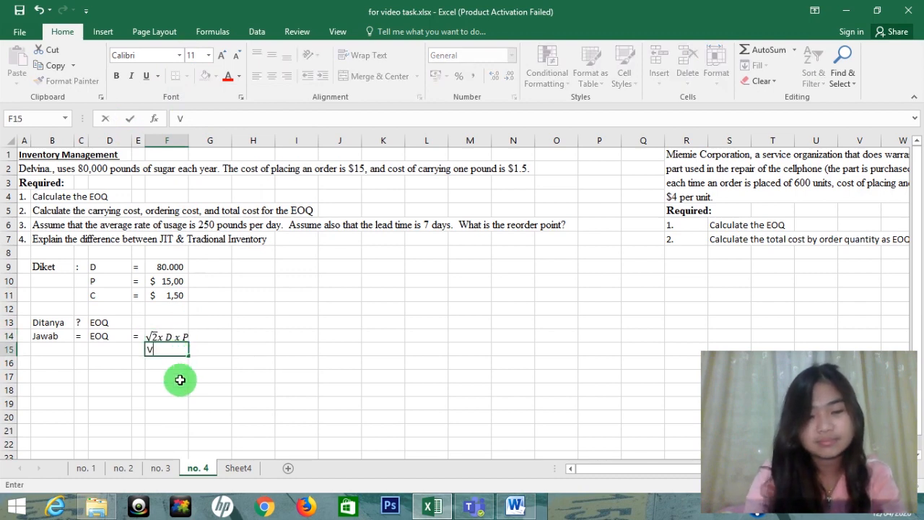
{"action": "type", "text": "C"}
{"action": "key", "text": "Return"}
{"action": "key", "text": "Up"}
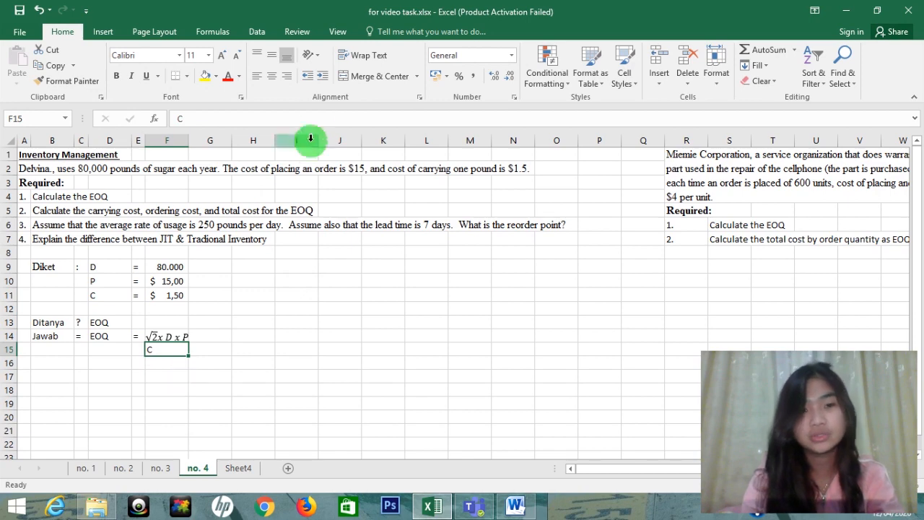
{"action": "left_click", "coordinate": [272, 76]}
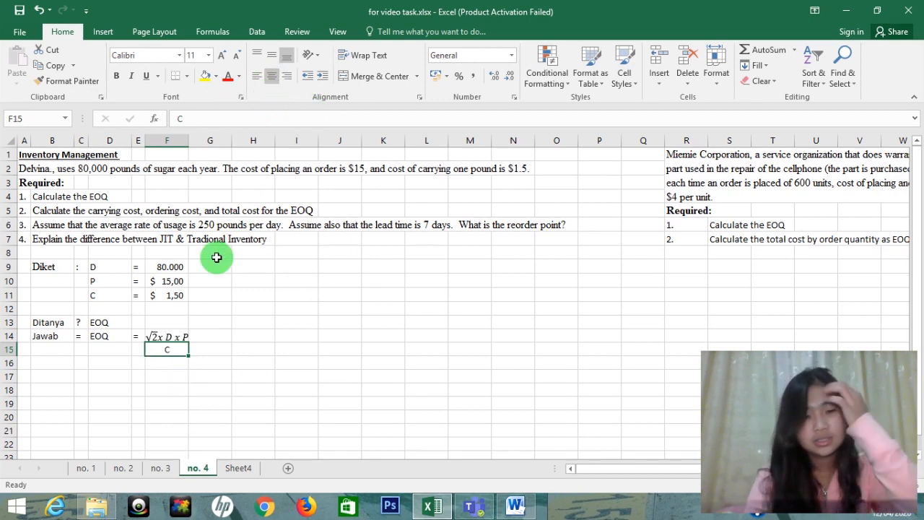
Step: Enter an equals sign as text in E16 to start the next line of the EOQ working
{"action": "left_click", "coordinate": [142, 366]}
{"action": "type", "text": "="}
{"action": "key", "text": "Return"}
{"action": "key", "text": "Up"}
{"action": "key", "text": "Right"}
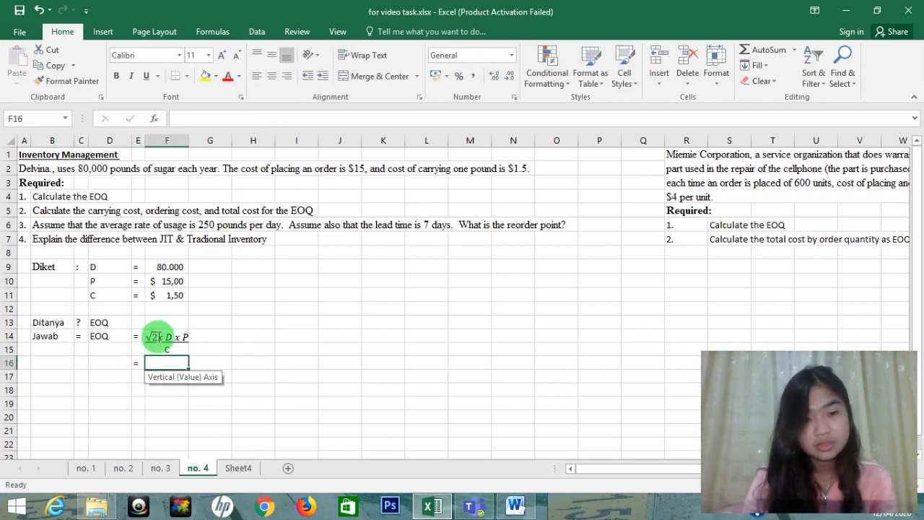
Step: Duplicate the √2 x D x P equation box and place the copy over F16, beside its equals sign
{"action": "left_click", "coordinate": [152, 337]}
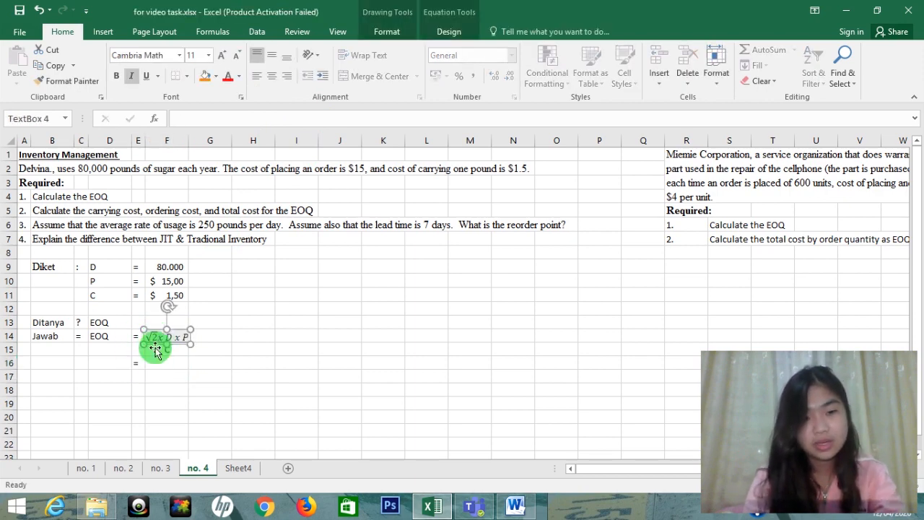
{"action": "left_click", "coordinate": [159, 368]}
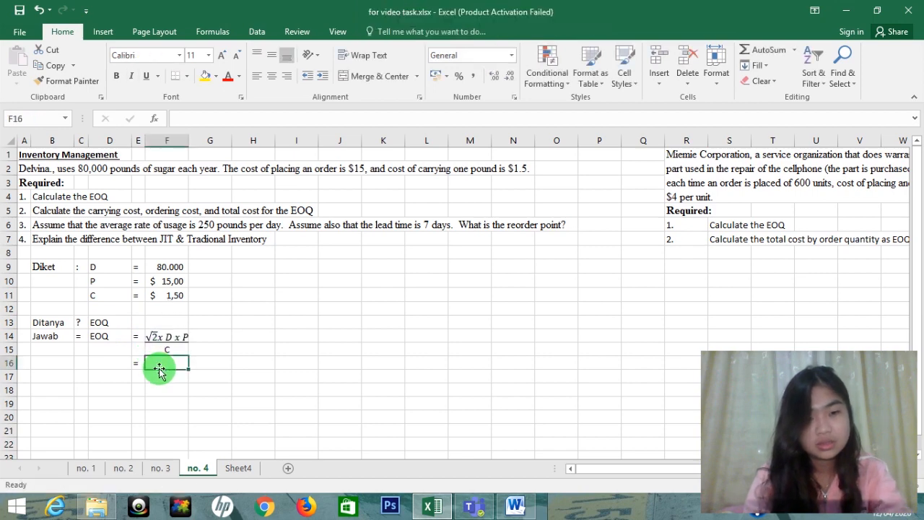
{"action": "left_click", "coordinate": [155, 335]}
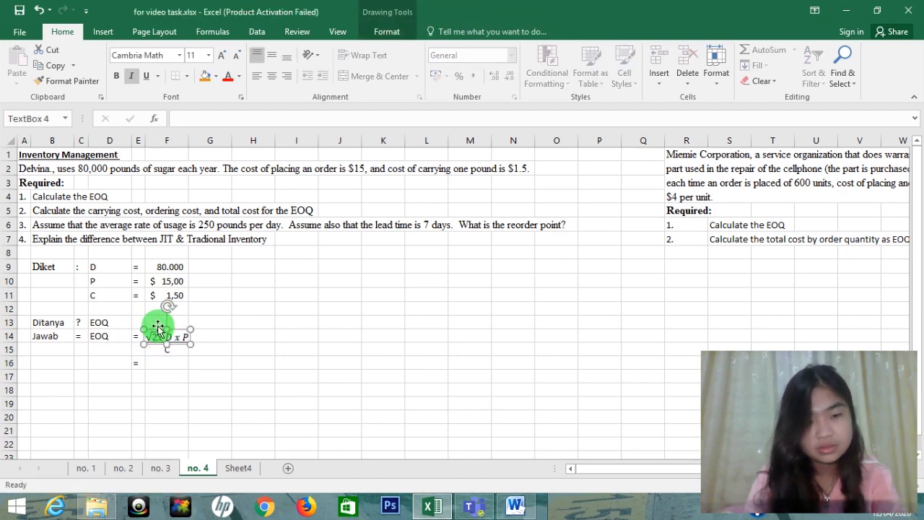
{"action": "key", "text": "ctrl+c"}
{"action": "key", "text": "ctrl+v"}
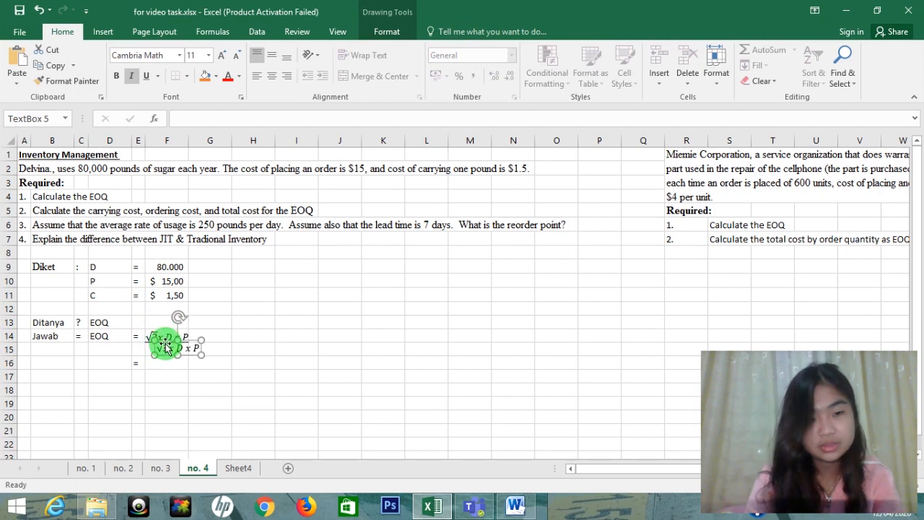
{"action": "mouse_move", "coordinate": [165, 345]}
{"action": "left_mouse_down"}
{"action": "mouse_move", "coordinate": [164, 356]}
{"action": "mouse_move", "coordinate": [166, 344]}
{"action": "left_mouse_up"}
{"action": "key", "text": "Down"}
{"action": "key", "text": "Down"}
{"action": "key", "text": "Down"}
{"action": "key", "text": "Down"}
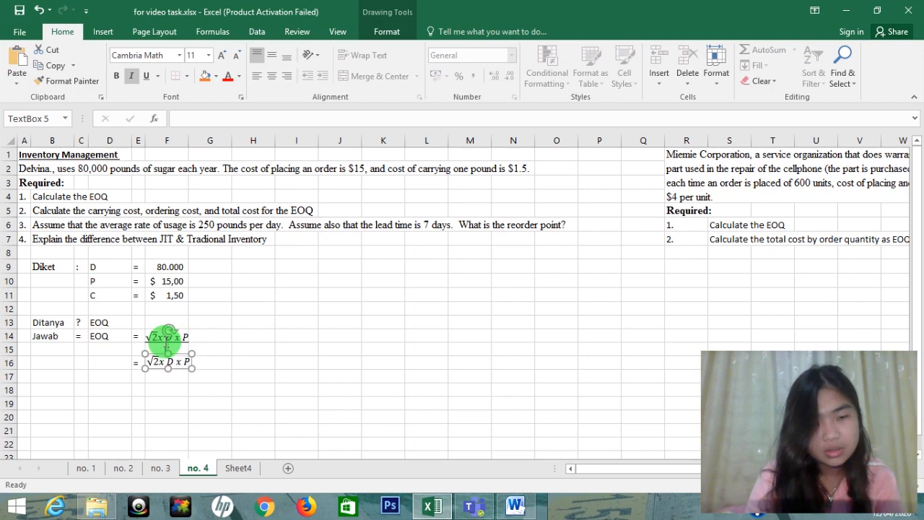
Step: Replace D with 80.000 and P with $15 in the copied equation, and start a second line below it
{"action": "left_click", "coordinate": [182, 362]}
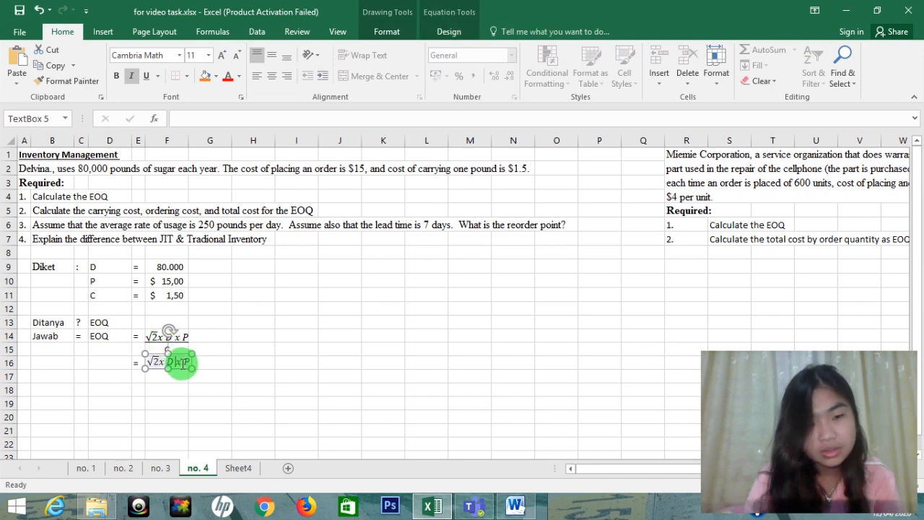
{"action": "key", "text": "BackSpace"}
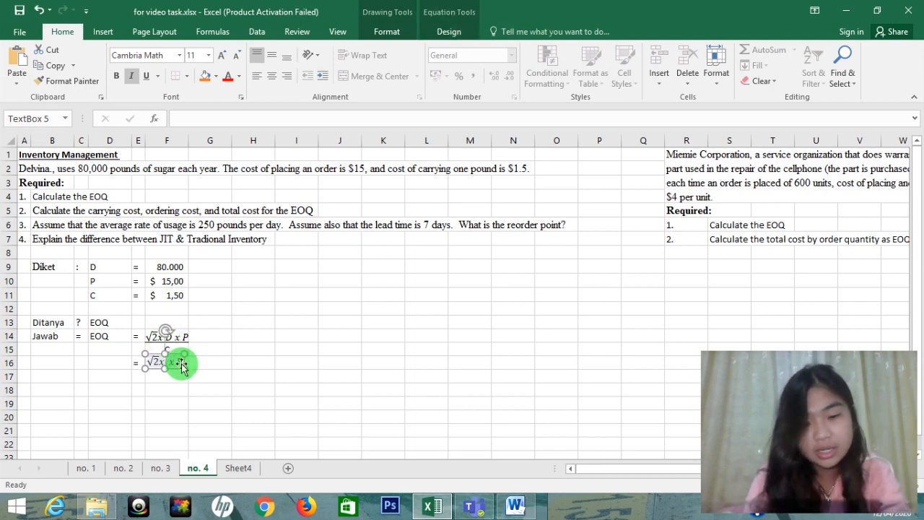
{"action": "type", "text": "80.000"}
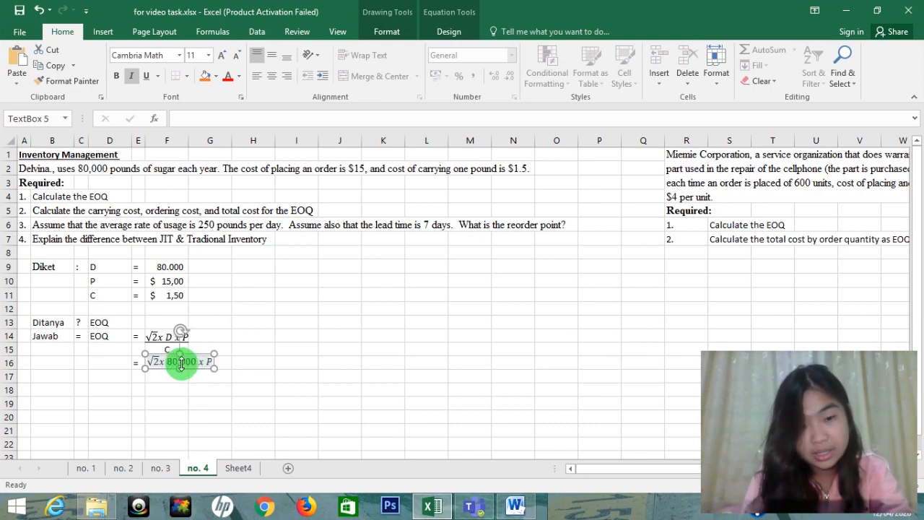
{"action": "key", "text": "BackSpace"}
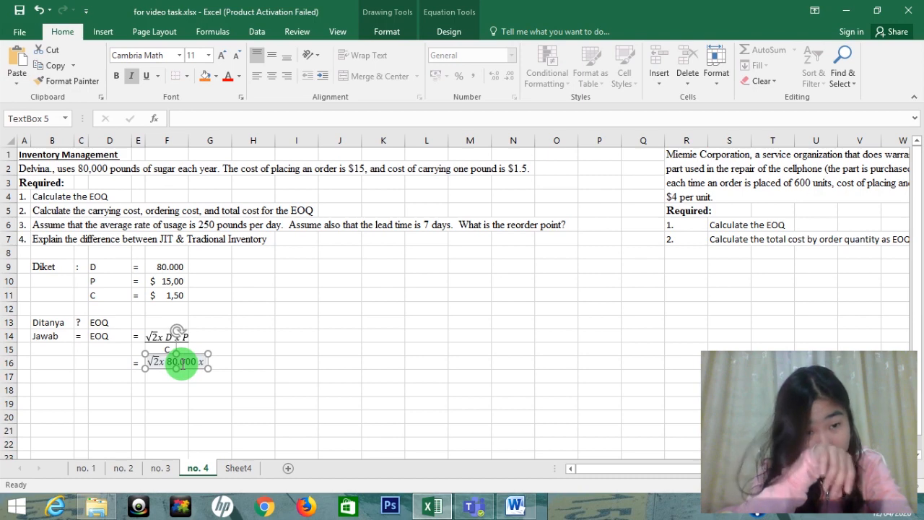
{"action": "type", "text": "$"}
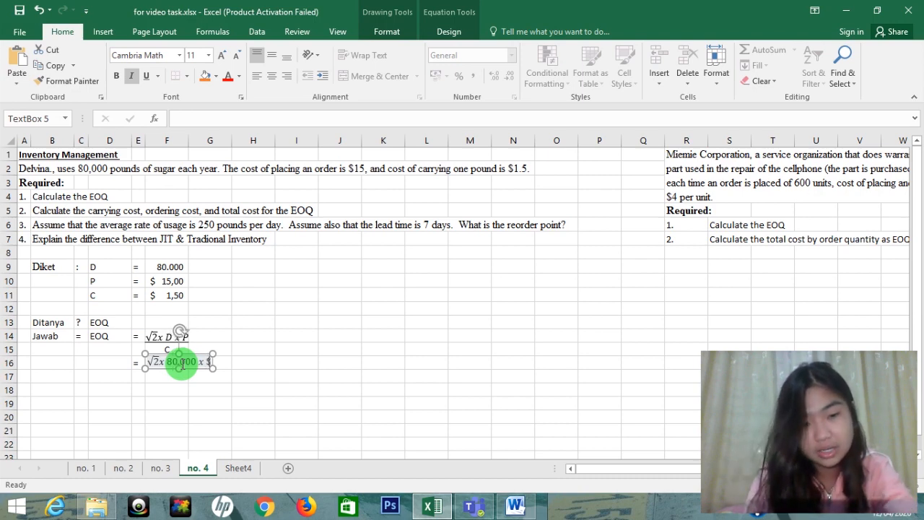
{"action": "type", "text": "15"}
{"action": "key", "text": "Return"}
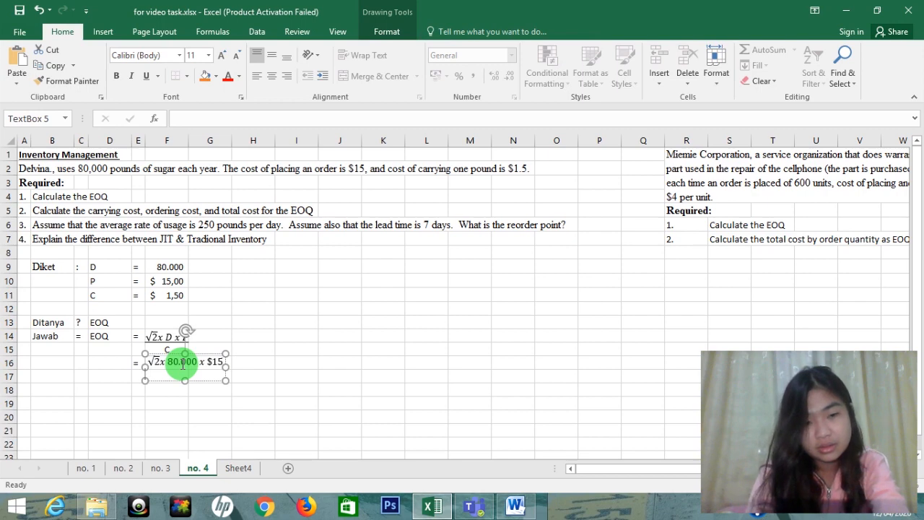
Step: Underline the whole √2 x 80.000 x $15 expression as the fraction line
{"action": "left_click", "coordinate": [183, 363]}
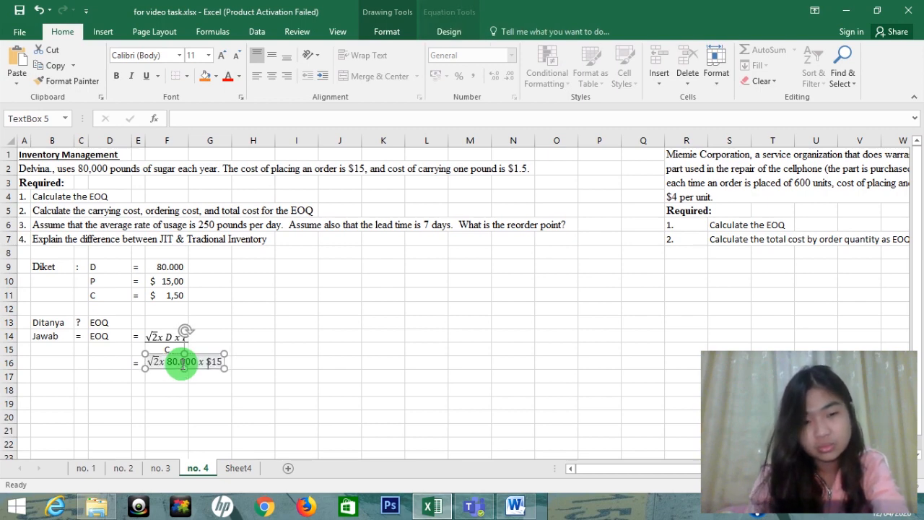
{"action": "key", "text": "shift+Left"}
{"action": "key", "text": "shift+Left"}
{"action": "key", "text": "shift+Left"}
{"action": "key", "text": "shift+Left"}
{"action": "key", "text": "shift+Left"}
{"action": "key", "text": "shift+Left"}
{"action": "key", "text": "shift+Left"}
{"action": "key", "text": "shift+Left"}
{"action": "key", "text": "shift+Left"}
{"action": "key", "text": "shift+Left"}
{"action": "key", "text": "shift+Left"}
{"action": "key", "text": "shift+Left"}
{"action": "key", "text": "shift+Left"}
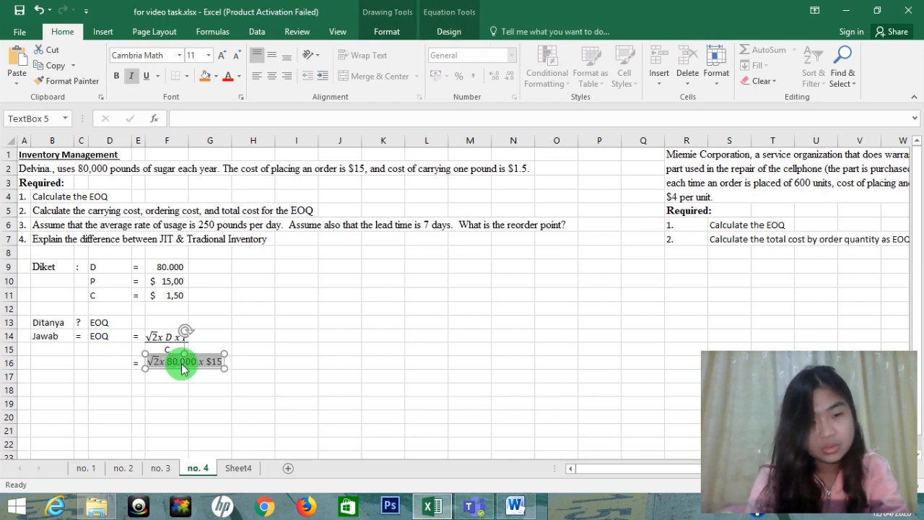
{"action": "key", "text": "ctrl+u"}
{"action": "key", "text": "Right"}
{"action": "key", "text": "Right"}
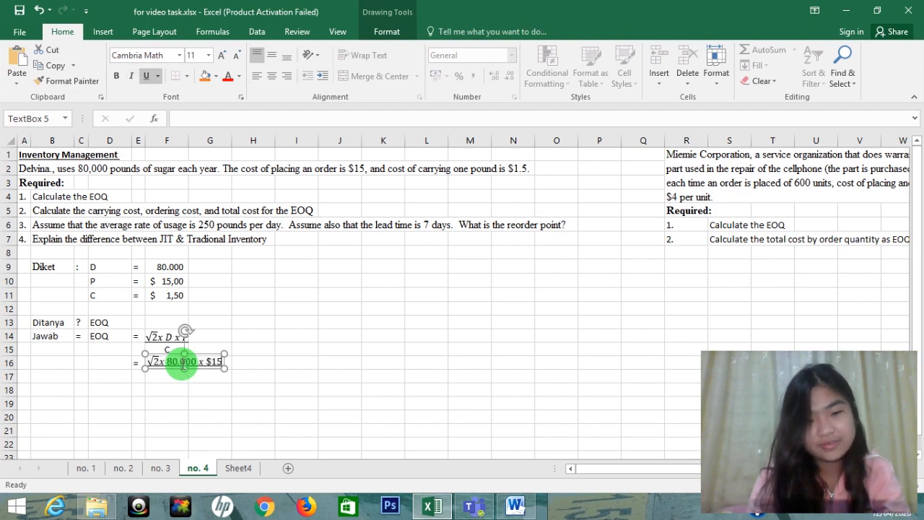
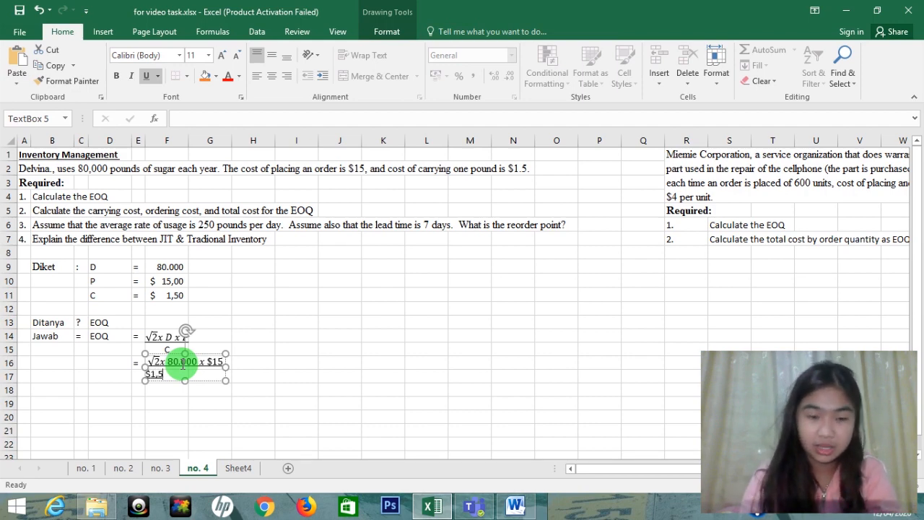
Step: Add $1,5 without underline as the denominator on the equation box's second line, and centre both lines
{"action": "key", "text": "ctrl+u"}
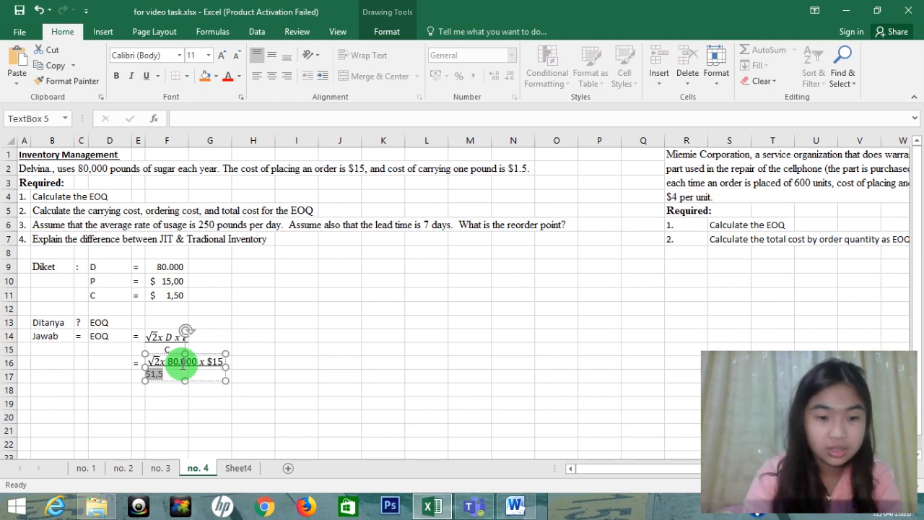
{"action": "key", "text": "Tab"}
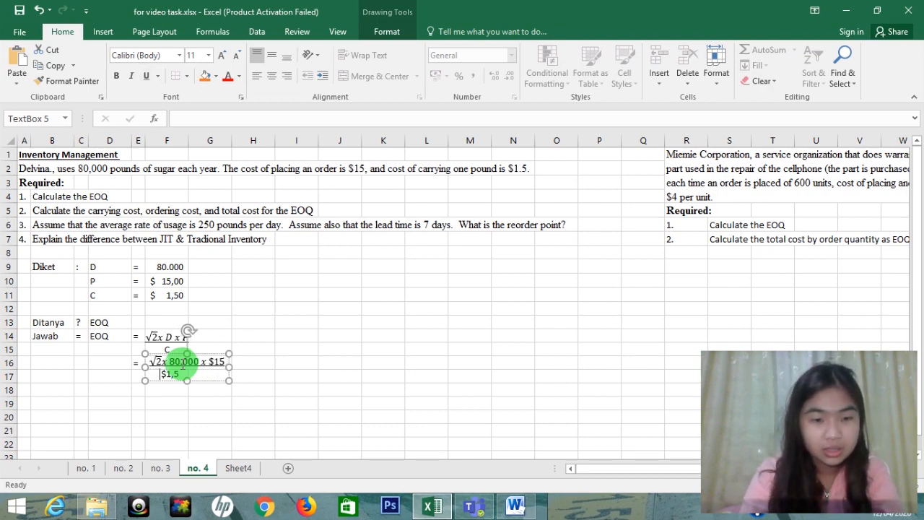
{"action": "key", "text": "BackSpace"}
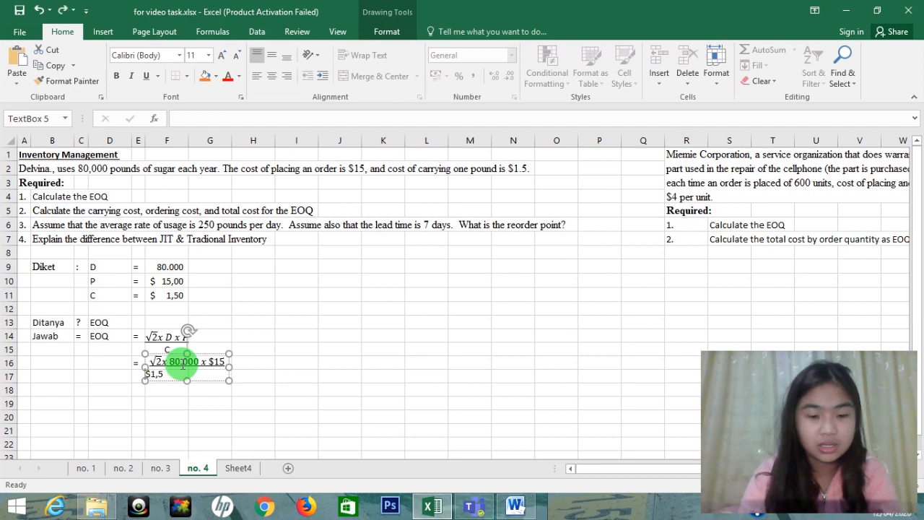
{"action": "key", "text": "ctrl+a"}
{"action": "left_click", "coordinate": [272, 75]}
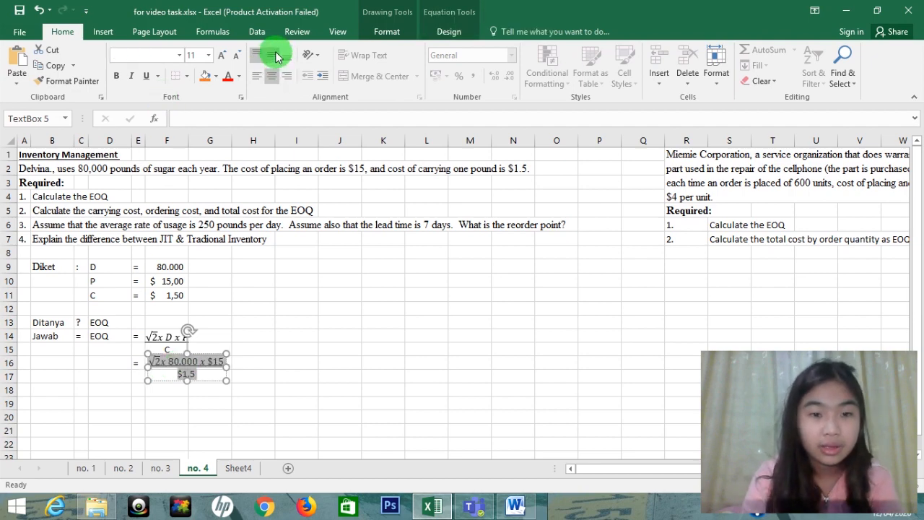
{"action": "left_click", "coordinate": [262, 377]}
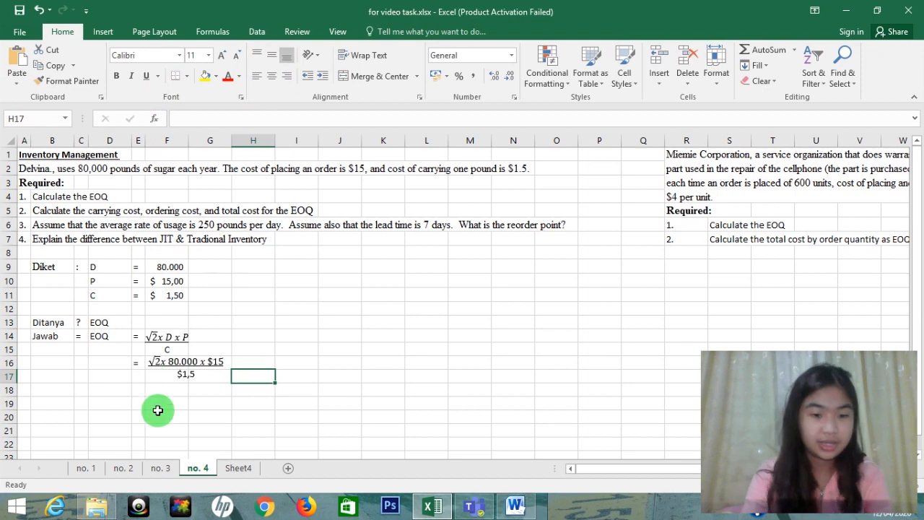
Step: Enter an equals sign as text in E18, without any cell reference, for the next line of the working
{"action": "left_click", "coordinate": [140, 392]}
{"action": "type", "text": "="}
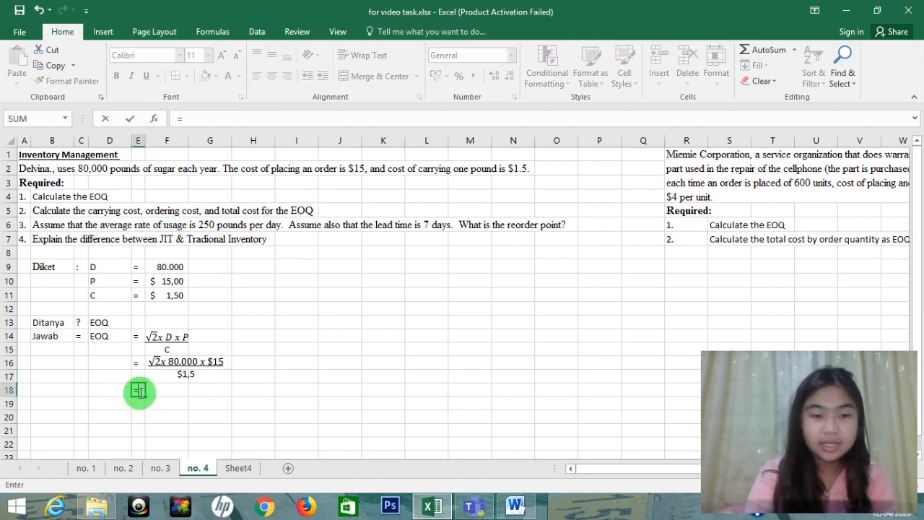
{"action": "left_click", "coordinate": [175, 390]}
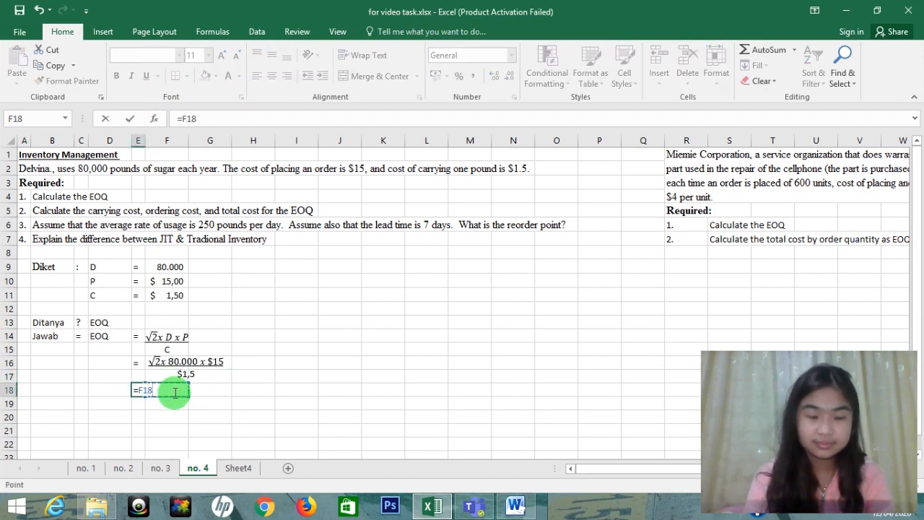
{"action": "key", "text": "BackSpace"}
{"action": "key", "text": "BackSpace"}
{"action": "key", "text": "BackSpace"}
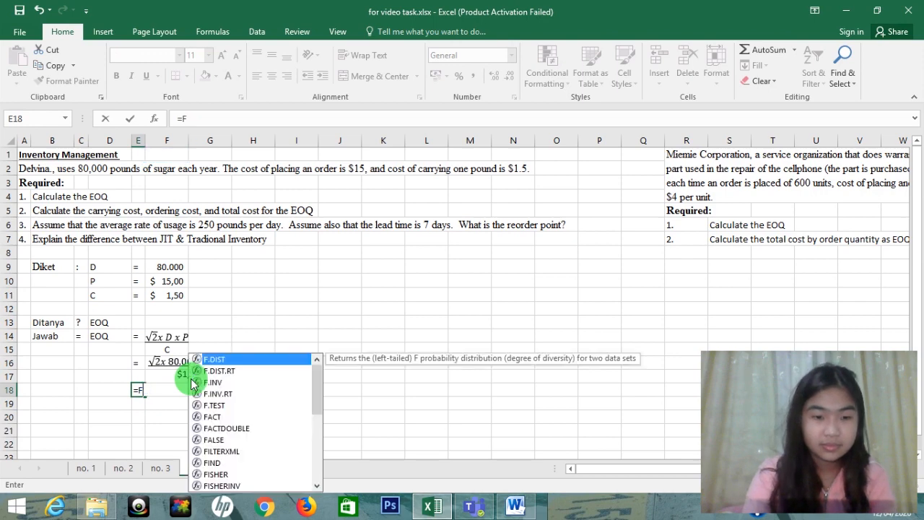
{"action": "key", "text": "Return"}
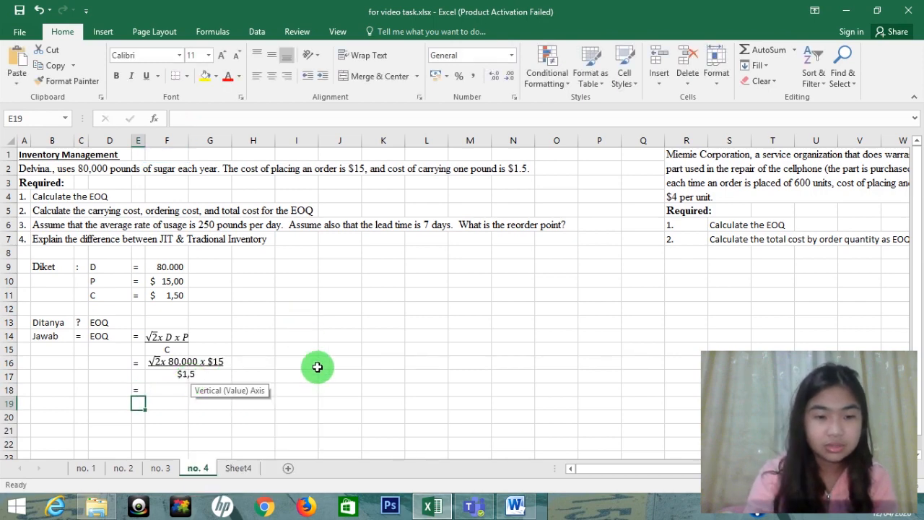
{"action": "key", "text": "Up"}
{"action": "key", "text": "Right"}
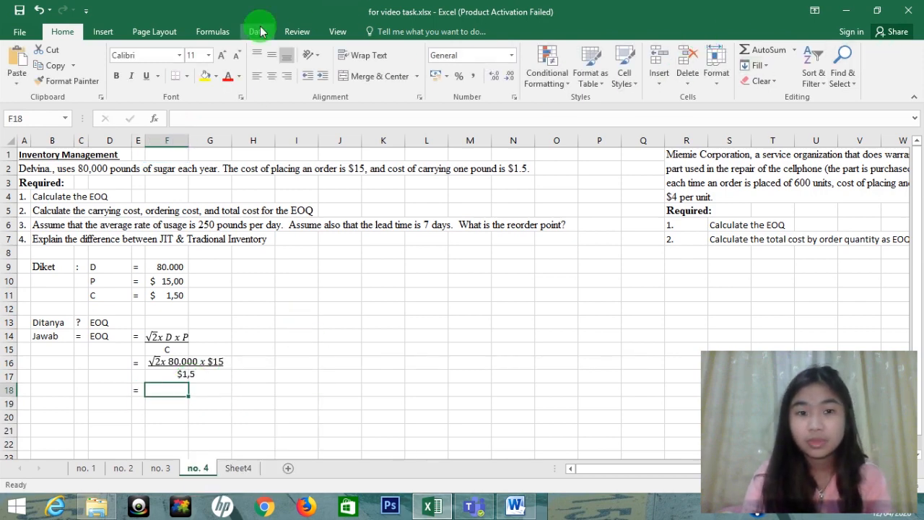
Step: Insert the square root symbol √ into F18
{"action": "left_click", "coordinate": [105, 31]}
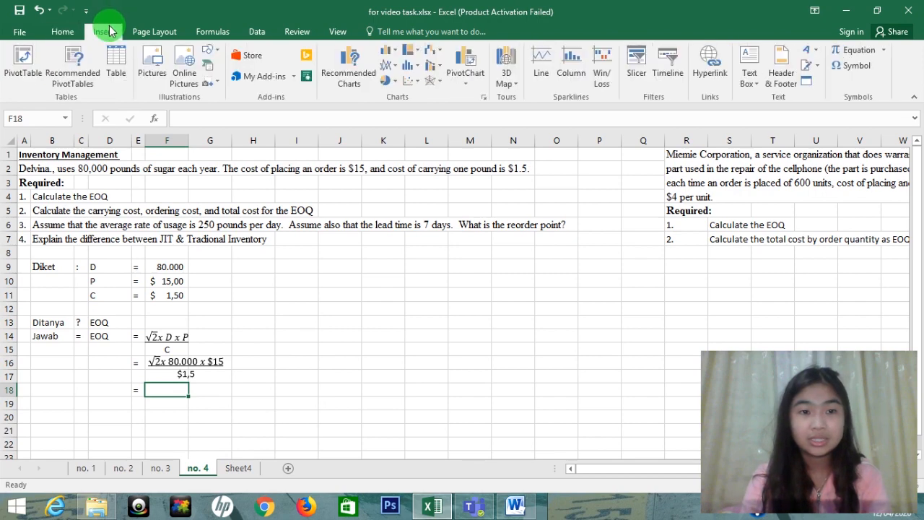
{"action": "left_click", "coordinate": [871, 73]}
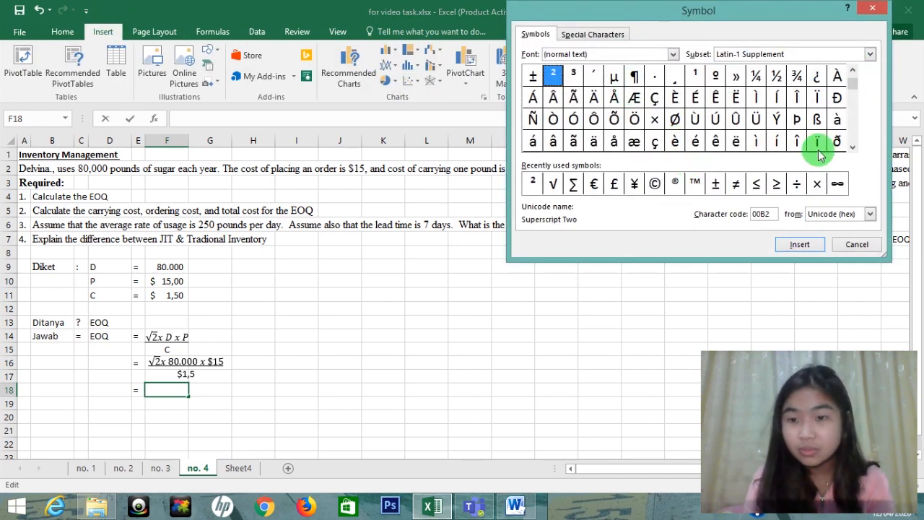
{"action": "left_click_drag", "start_coordinate": [853, 90], "coordinate": [847, 130]}
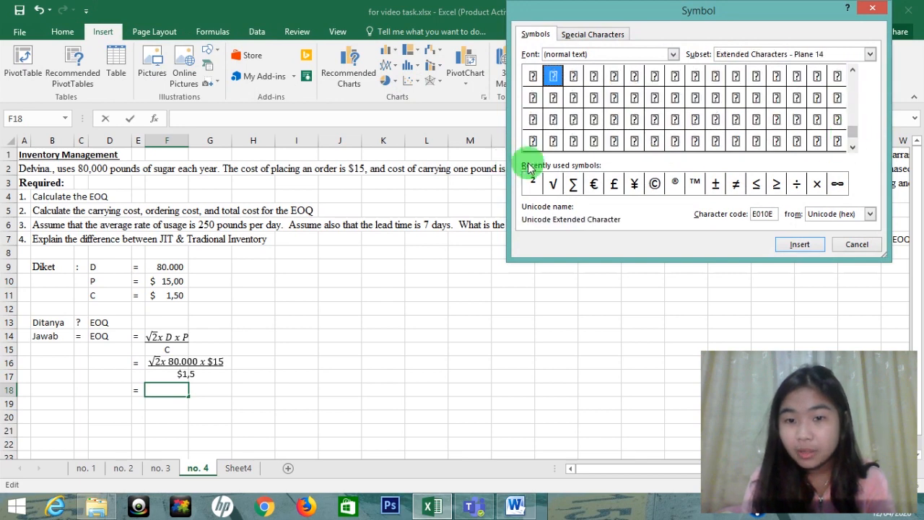
{"action": "left_click", "coordinate": [553, 183]}
{"action": "left_click", "coordinate": [787, 245]}
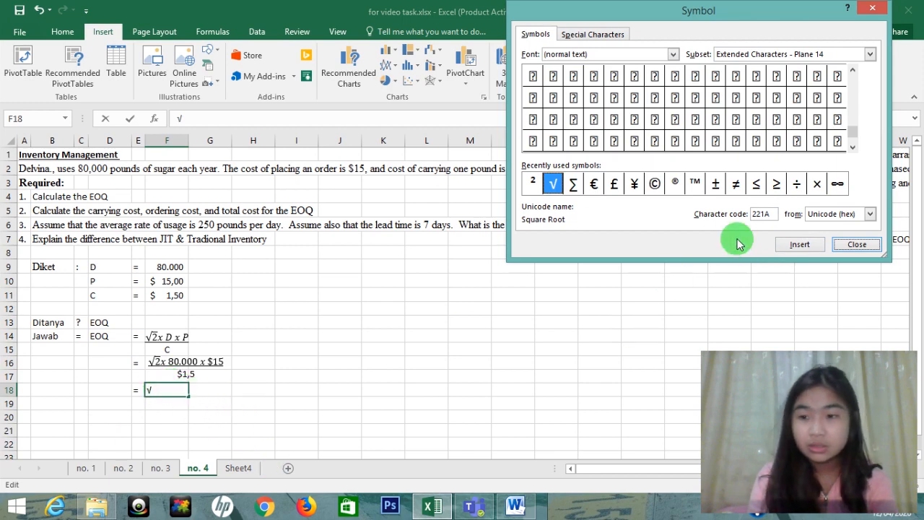
{"action": "left_click", "coordinate": [854, 245]}
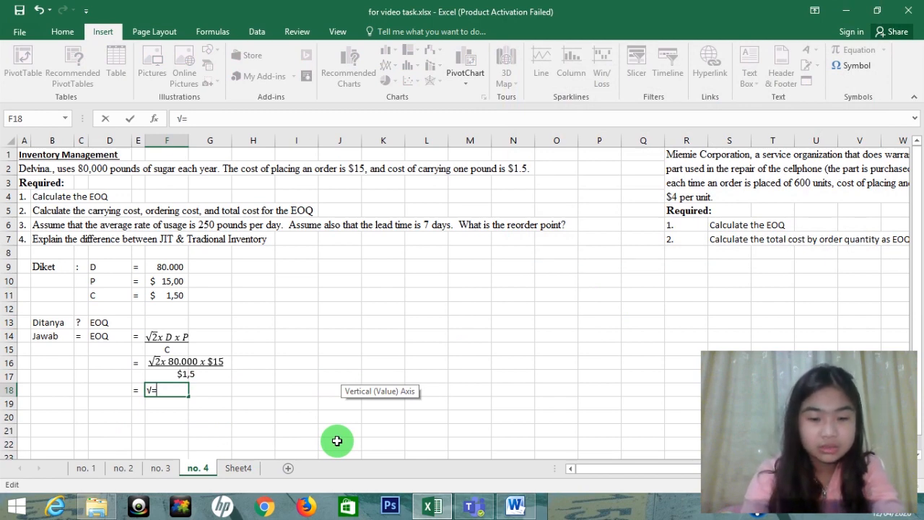
Step: Remove the stray equals sign after √ in F18 and narrow column F to fit just the symbol
{"action": "key", "text": "Return"}
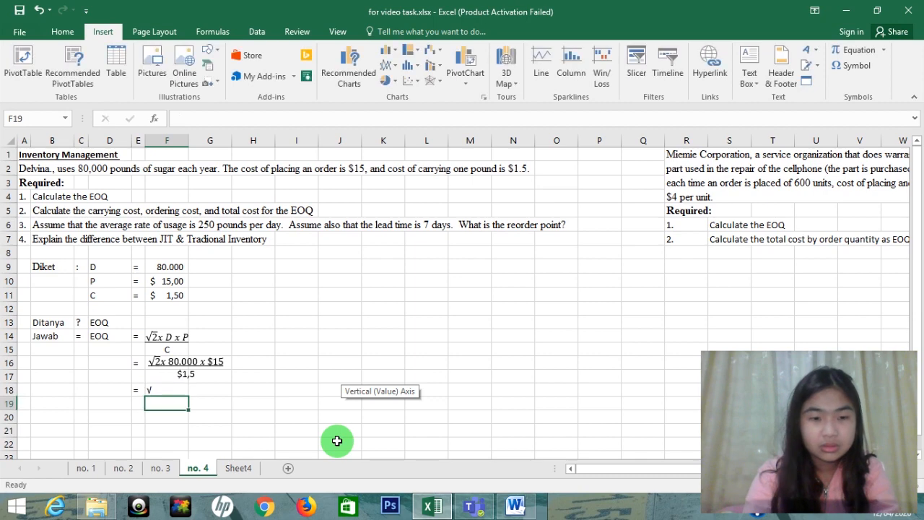
{"action": "key", "text": "Right"}
{"action": "key", "text": "Down"}
{"action": "key", "text": "Left"}
{"action": "key", "text": "Up"}
{"action": "key", "text": "Up"}
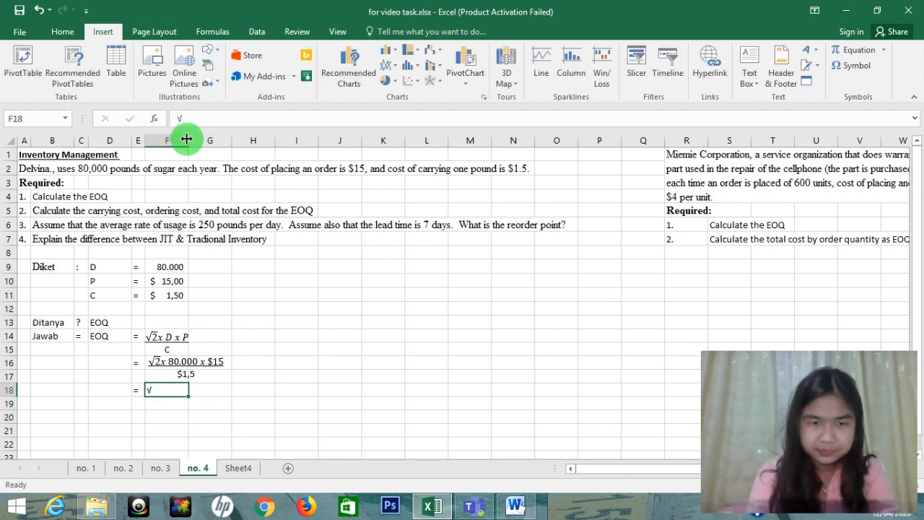
{"action": "left_click_drag", "start_coordinate": [188, 140], "coordinate": [157, 140]}
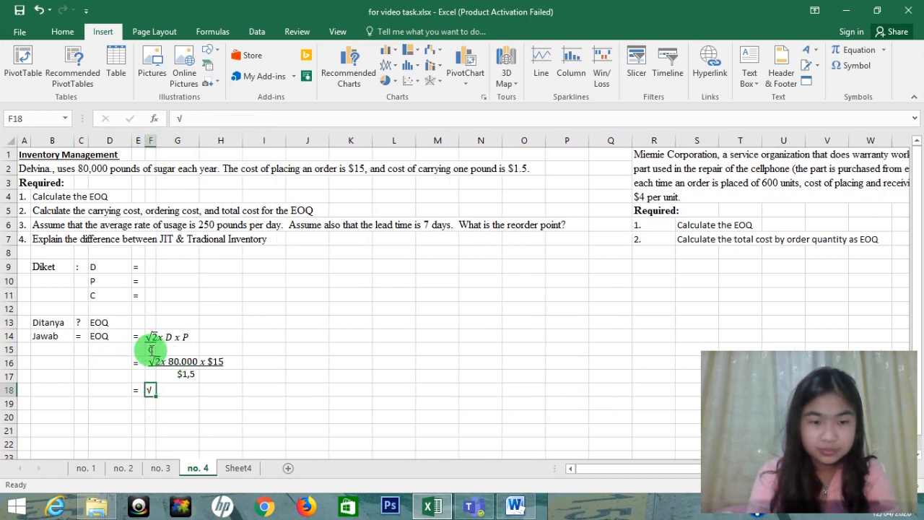
Step: Add C as the denominator on a second line of the √2 x D x P equation box and centre it
{"action": "left_click", "coordinate": [151, 352]}
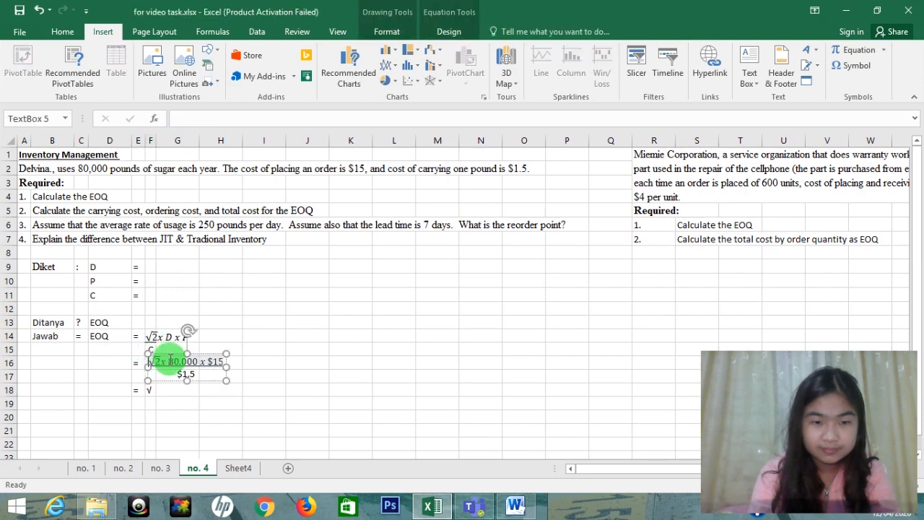
{"action": "left_click", "coordinate": [154, 337]}
{"action": "left_click", "coordinate": [181, 336]}
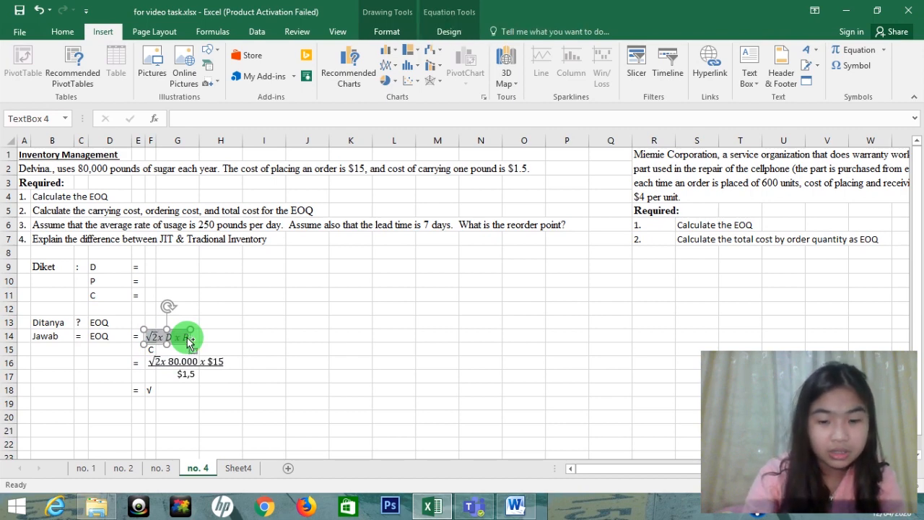
{"action": "left_click", "coordinate": [187, 338]}
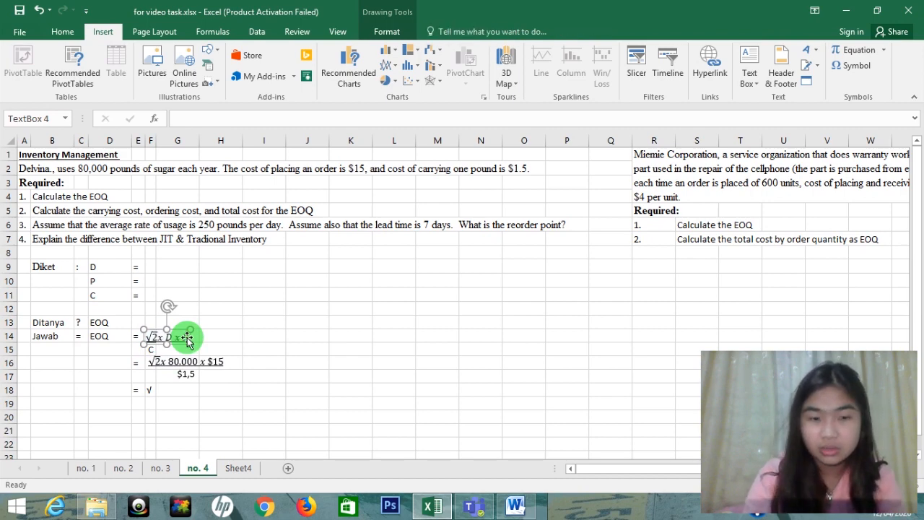
{"action": "key", "text": "Return"}
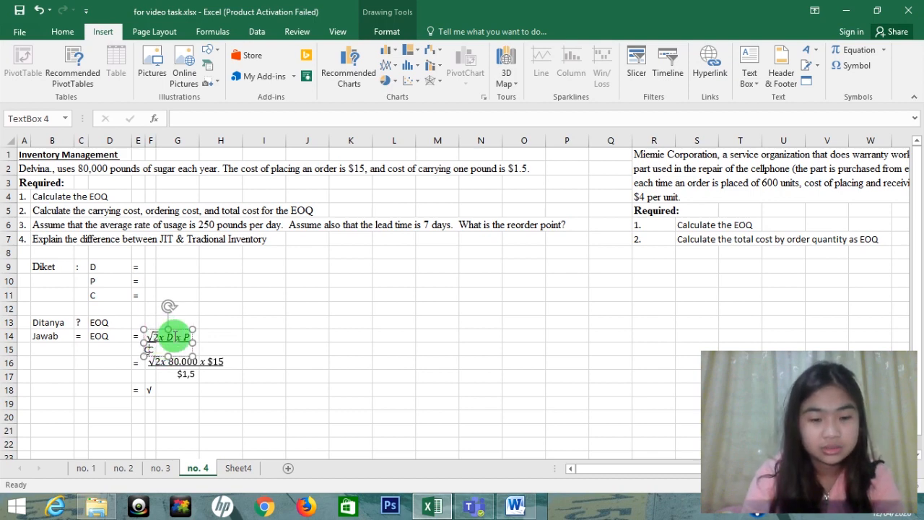
{"action": "left_click", "coordinate": [170, 337]}
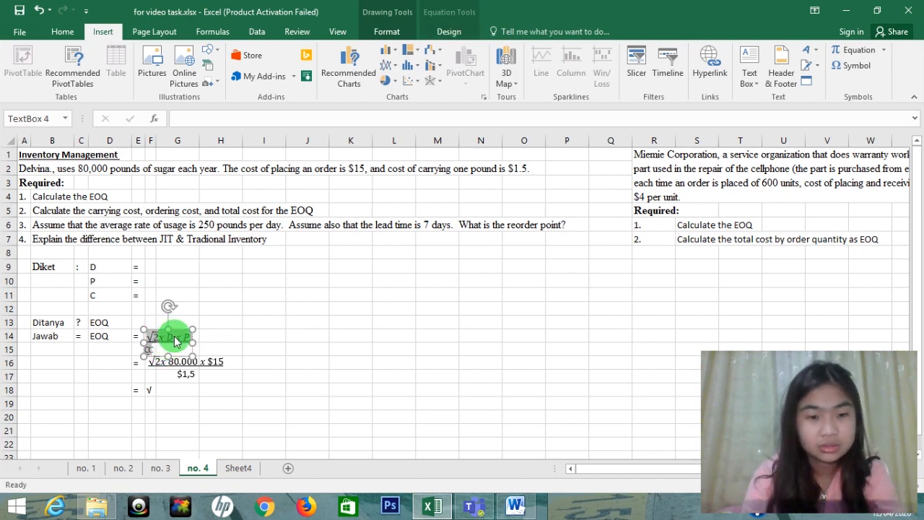
{"action": "left_click", "coordinate": [69, 38]}
{"action": "left_click", "coordinate": [249, 372]}
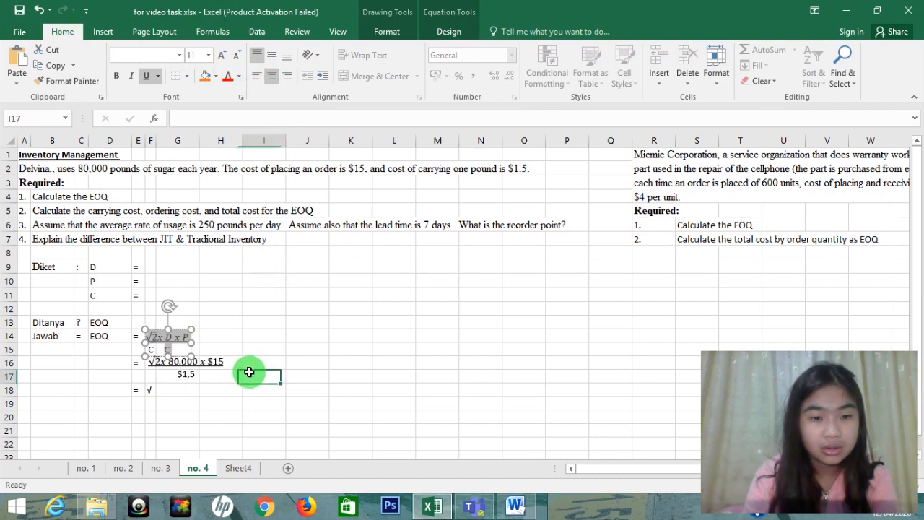
Step: Move the √2 x D x P equation box aside, clear the old C from F15, and return the box beside the EOQ equals sign
{"action": "left_click", "coordinate": [153, 349]}
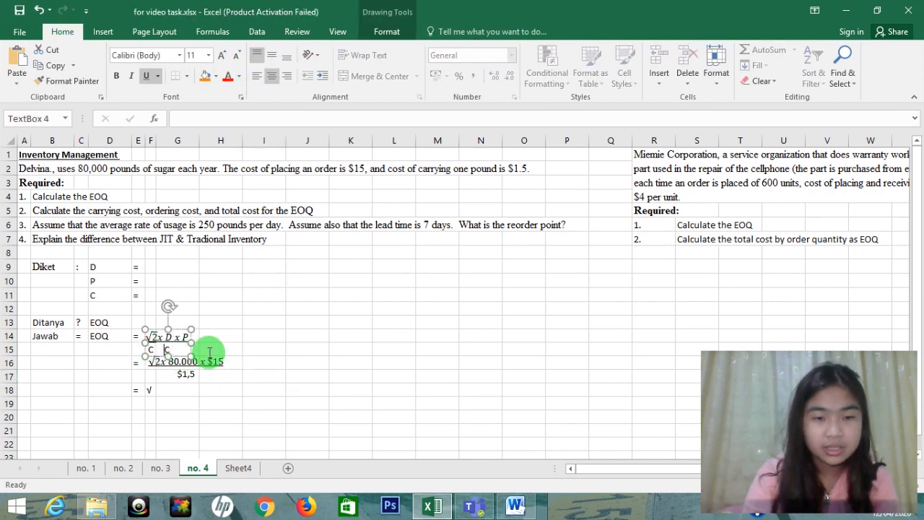
{"action": "left_click_drag", "start_coordinate": [151, 331], "coordinate": [233, 320]}
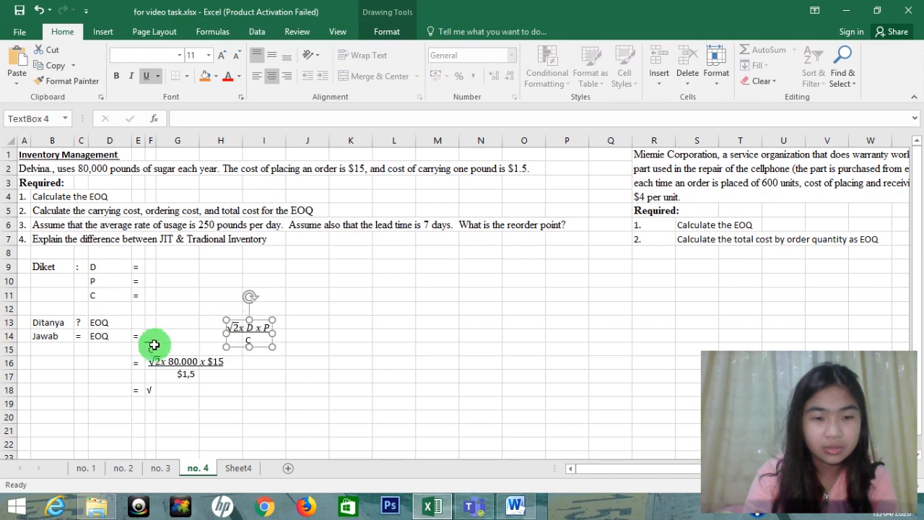
{"action": "left_click", "coordinate": [153, 347]}
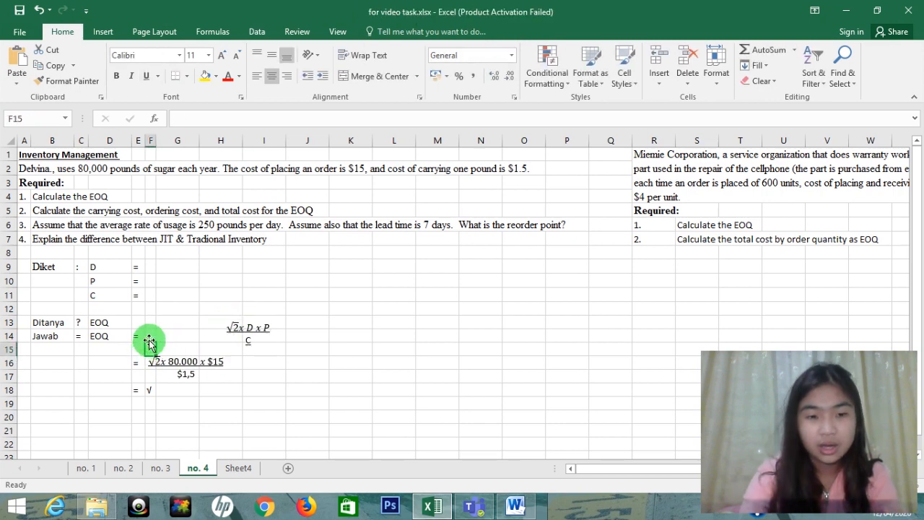
{"action": "left_click", "coordinate": [243, 328]}
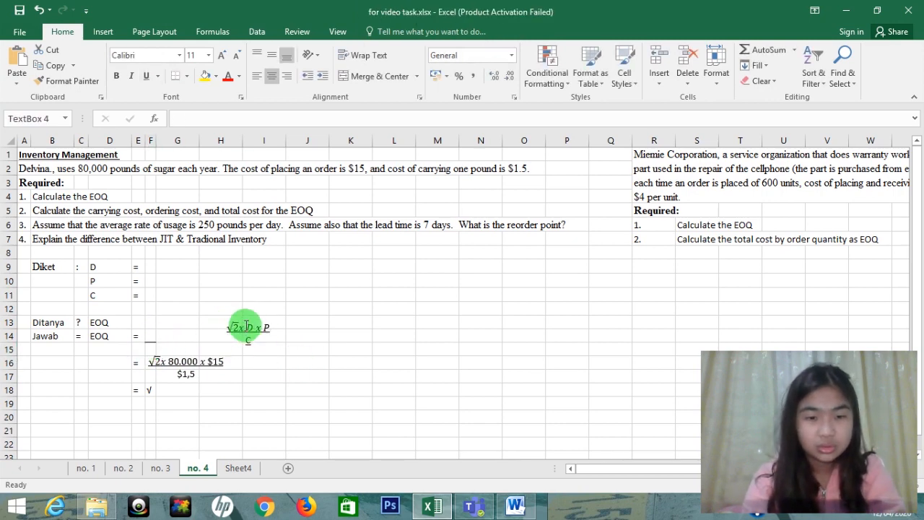
{"action": "left_click_drag", "start_coordinate": [238, 319], "coordinate": [155, 329]}
{"action": "left_click", "coordinate": [301, 371]}
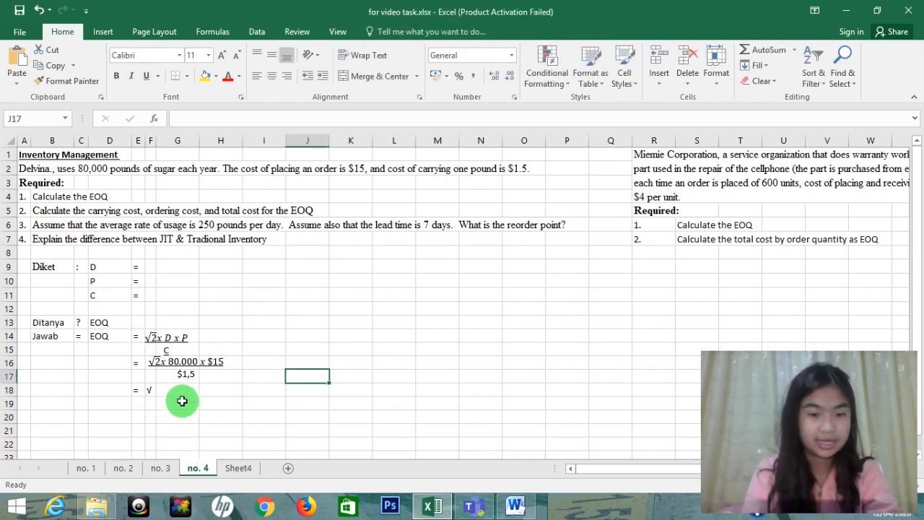
Step: Remove the underline from the denominator C in the √2 x D x P equation box
{"action": "left_click", "coordinate": [174, 390]}
{"action": "left_click", "coordinate": [164, 350]}
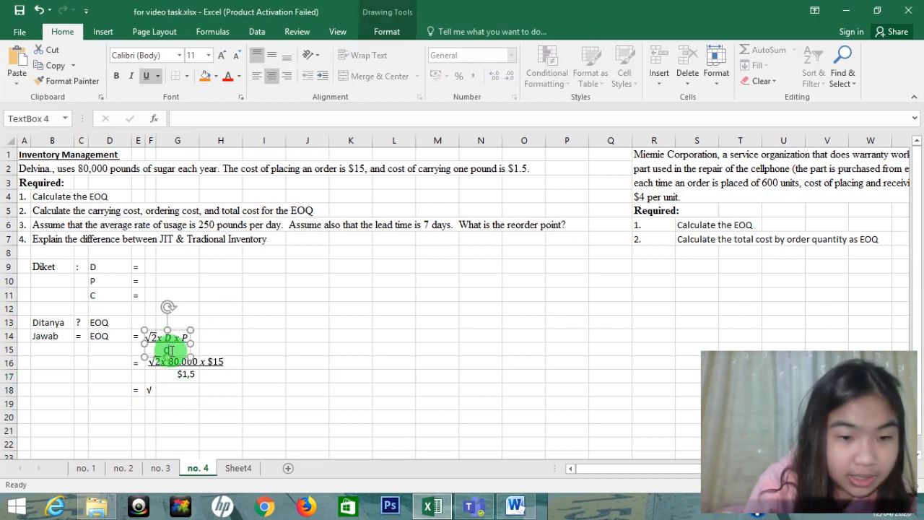
{"action": "left_click", "coordinate": [212, 402]}
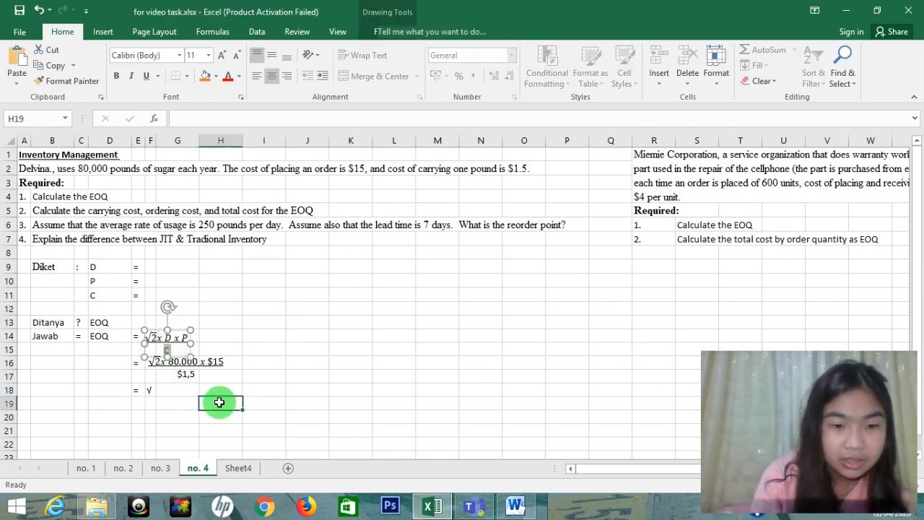
{"action": "left_click", "coordinate": [175, 389]}
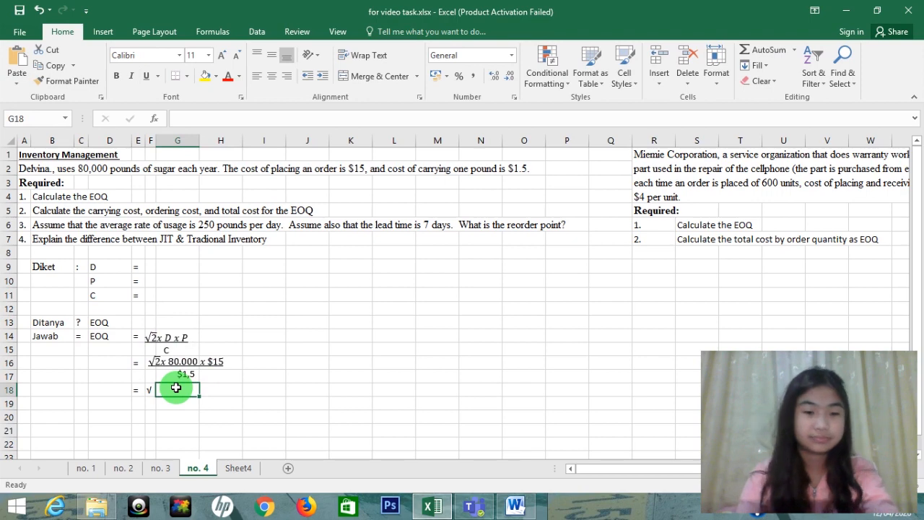
{"action": "type", "text": "=2*"}
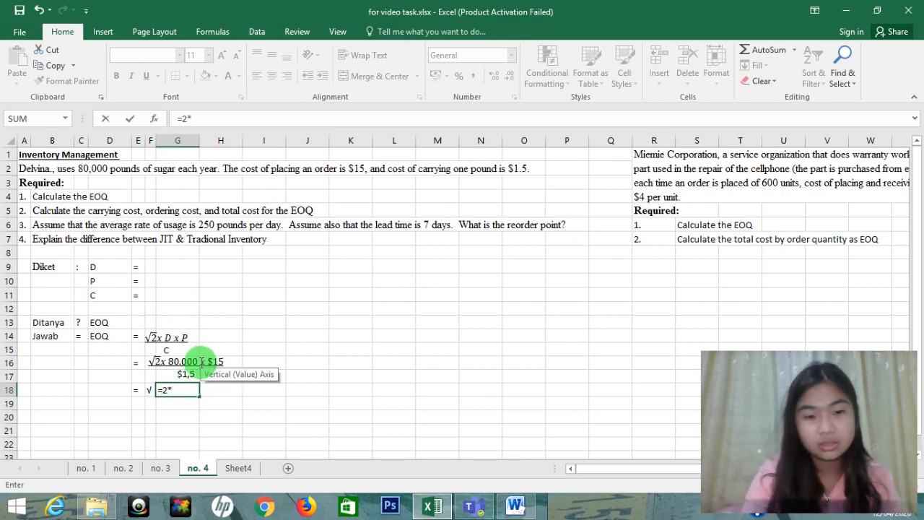
{"action": "key", "text": "BackSpace"}
{"action": "key", "text": "BackSpace"}
{"action": "key", "text": "BackSpace"}
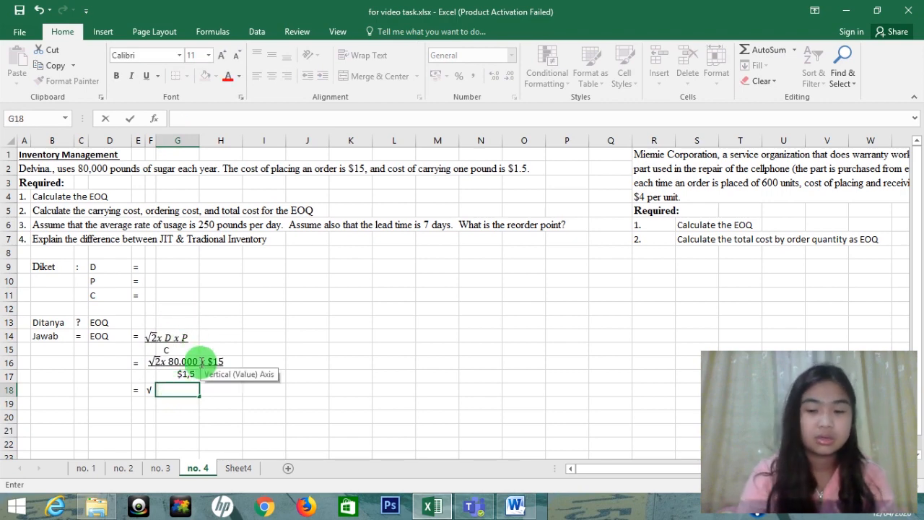
Step: Move the D, P and C values from F9:F11 to G9:G11
{"action": "left_click", "coordinate": [185, 293]}
{"action": "left_click", "coordinate": [178, 266]}
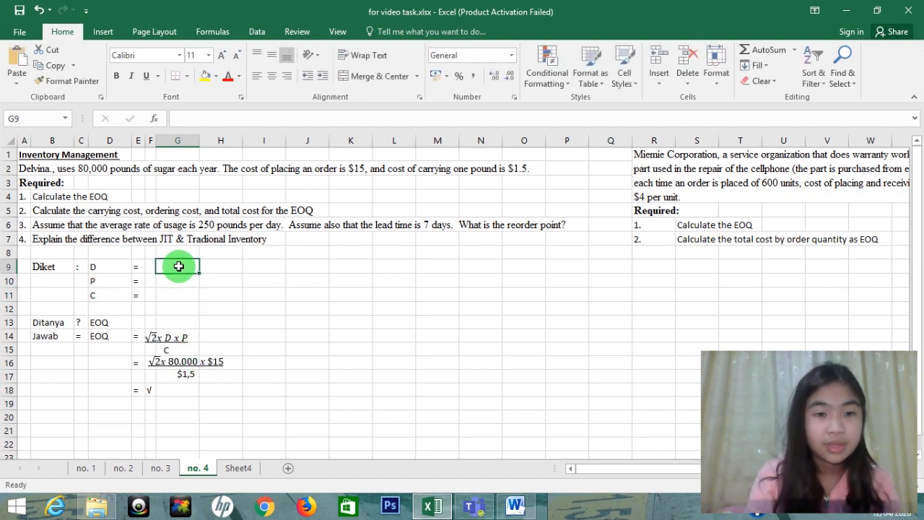
{"action": "left_click", "coordinate": [150, 266]}
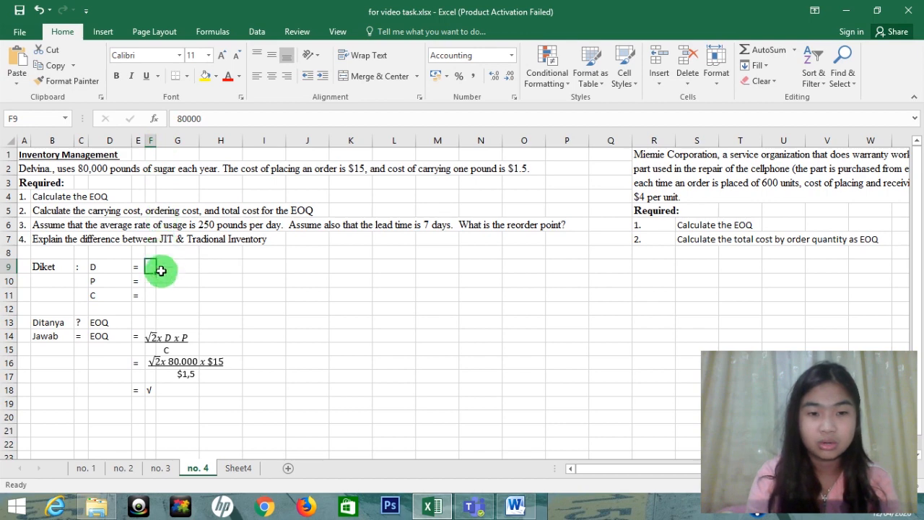
{"action": "key", "text": "shift+Down"}
{"action": "key", "text": "shift+Down"}
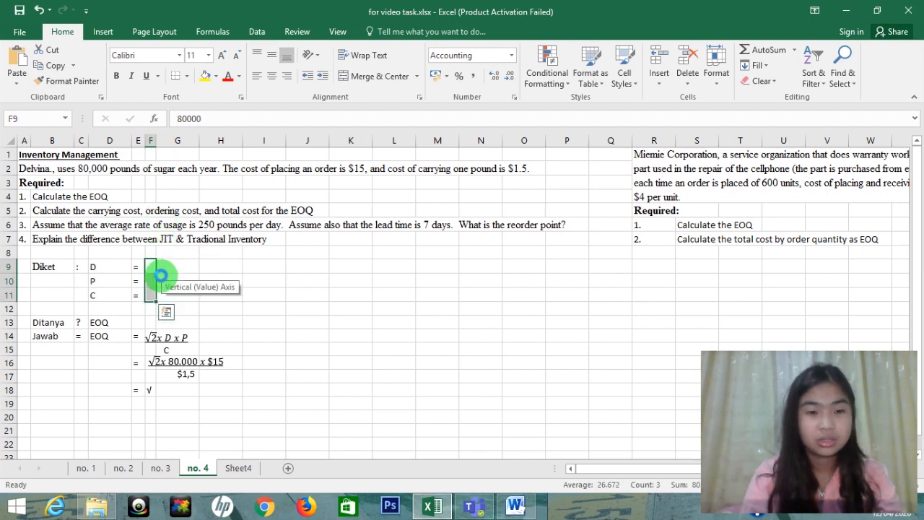
{"action": "key", "text": "ctrl+x"}
{"action": "key", "text": "Right"}
{"action": "key", "text": "ctrl+v"}
Step: Enter the formula =2*G9*G10 in G18 to calculate the numerator under the root
{"action": "key", "text": "Down"}
{"action": "key", "text": "Down"}
{"action": "key", "text": "Down"}
{"action": "key", "text": "Down"}
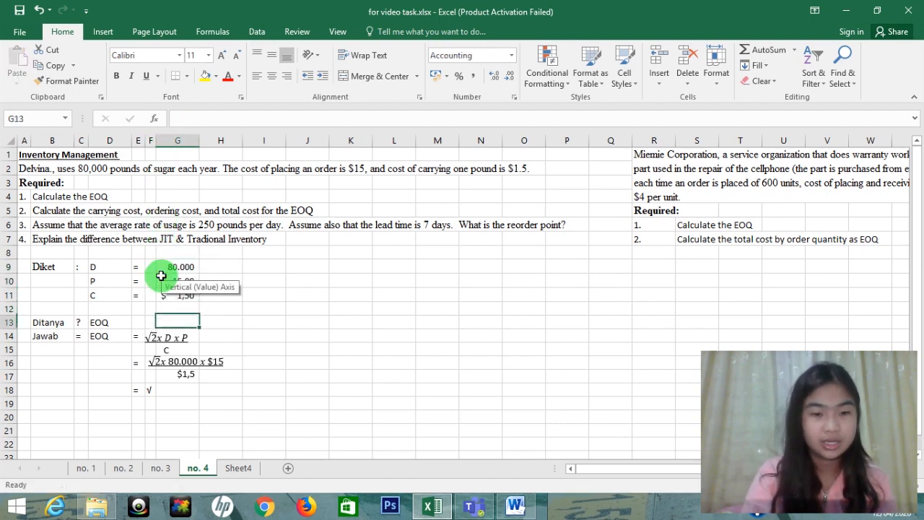
{"action": "key", "text": "Down"}
{"action": "key", "text": "Down"}
{"action": "key", "text": "Down"}
{"action": "key", "text": "Down"}
{"action": "key", "text": "Down"}
{"action": "type", "text": "="}
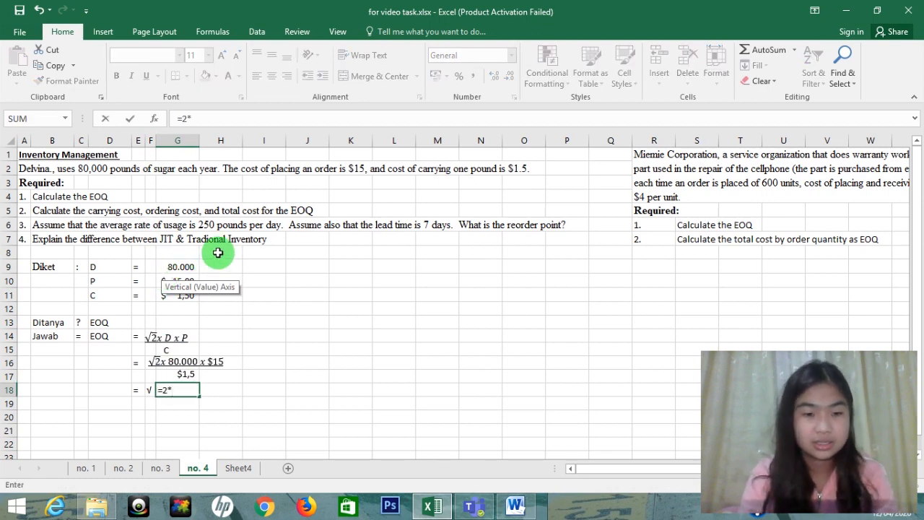
{"action": "left_click", "coordinate": [182, 267]}
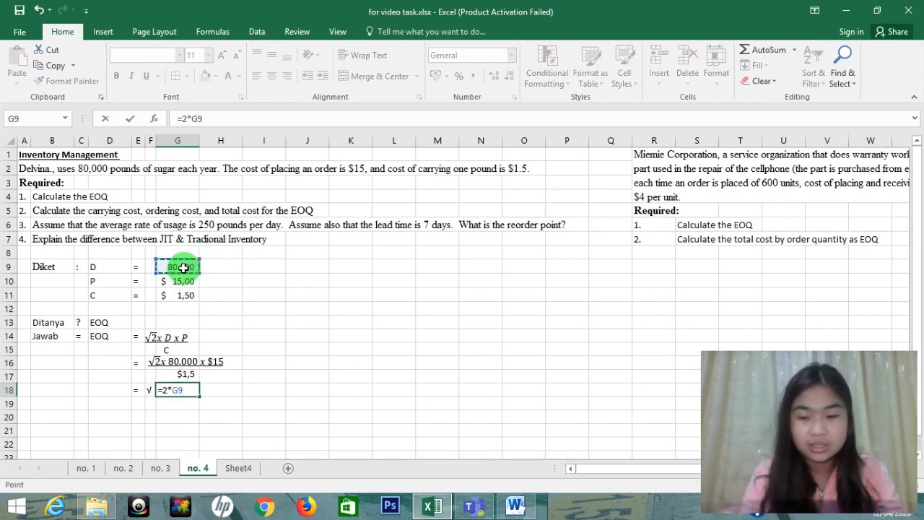
{"action": "left_click", "coordinate": [181, 282]}
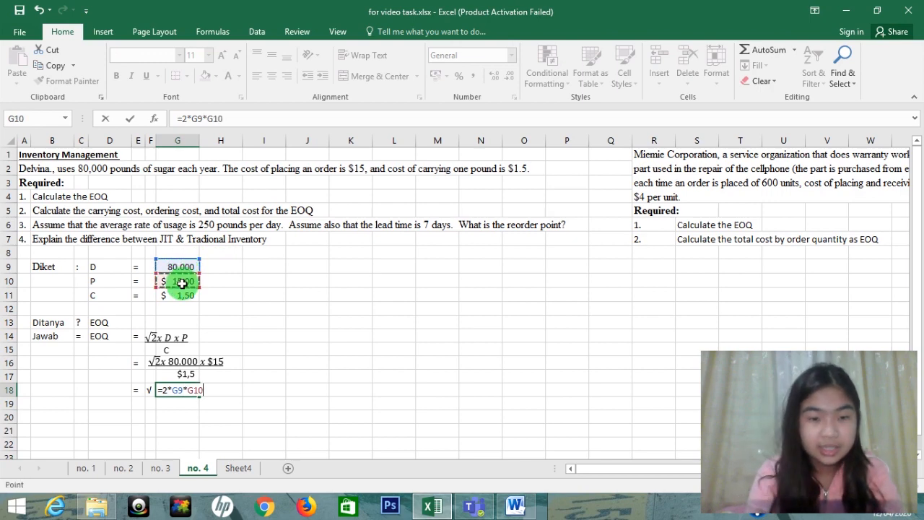
{"action": "key", "text": "Return"}
{"action": "key", "text": "Up"}
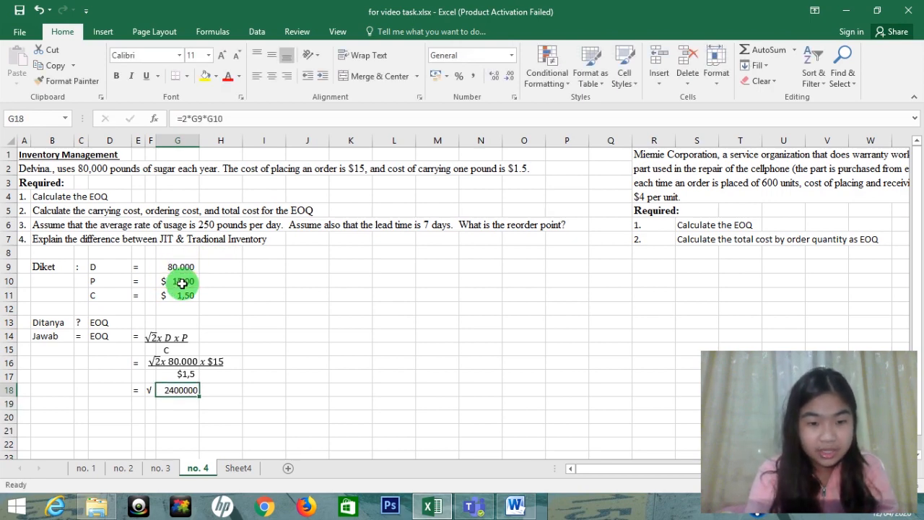
Step: Reference C's value from G11 in G19 as the denominator, and add a bottom border to G18 as the fraction line
{"action": "key", "text": "Down"}
{"action": "type", "text": "="}
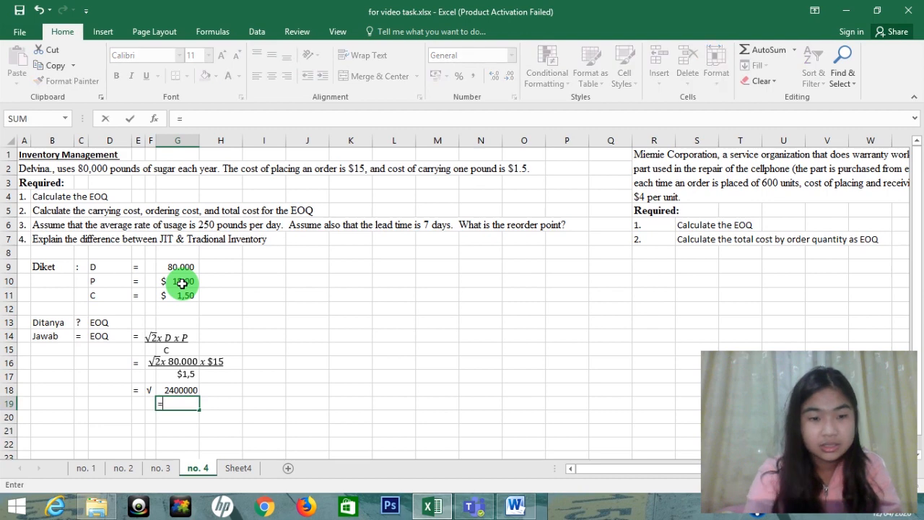
{"action": "left_click", "coordinate": [183, 295]}
{"action": "key", "text": "Return"}
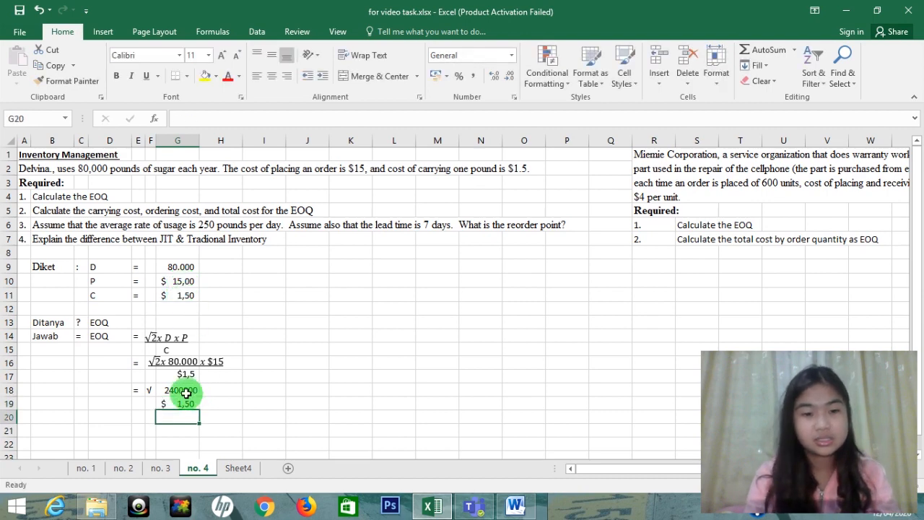
{"action": "left_click", "coordinate": [184, 391]}
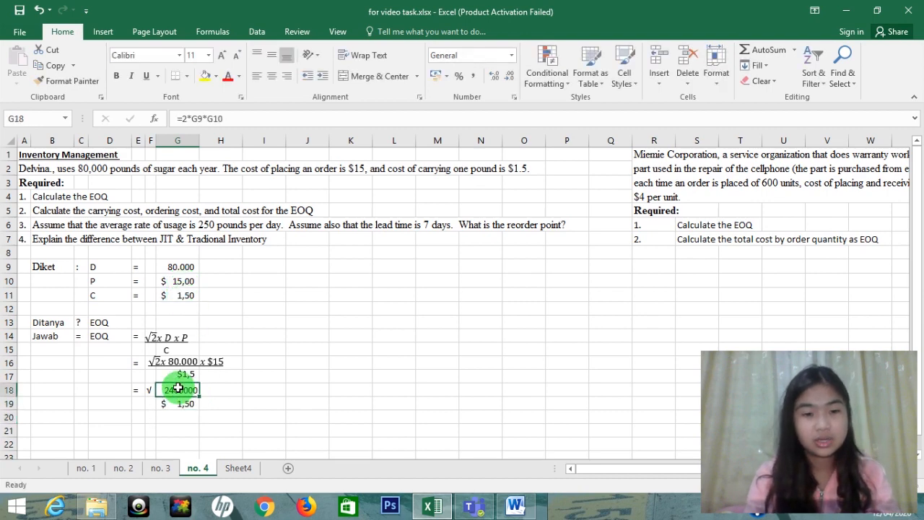
{"action": "left_click", "coordinate": [264, 363]}
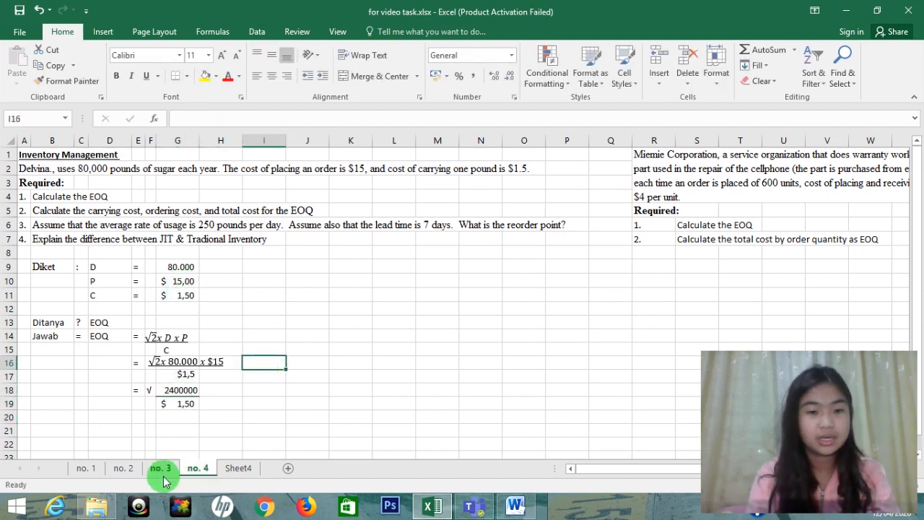
Step: Merge and centre F18:F19 and set the √ symbol's font size to 28
{"action": "left_click", "coordinate": [149, 393]}
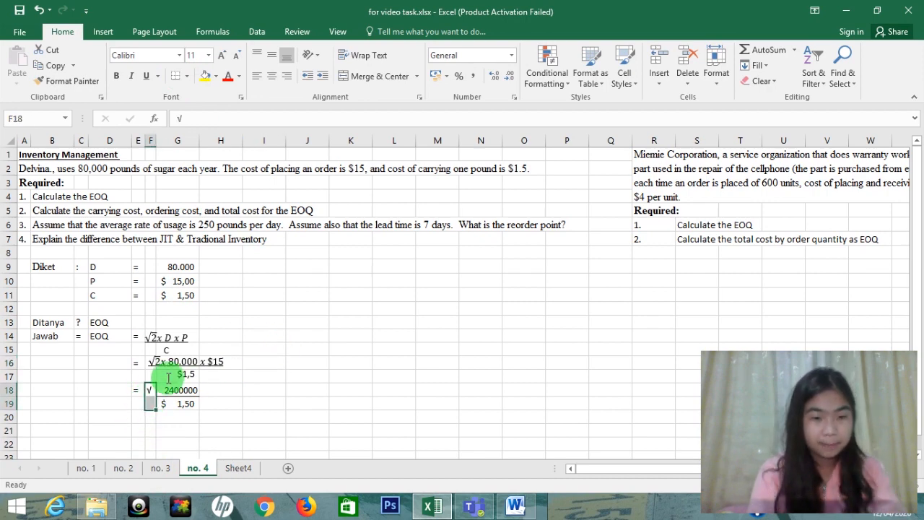
{"action": "left_click", "coordinate": [375, 78]}
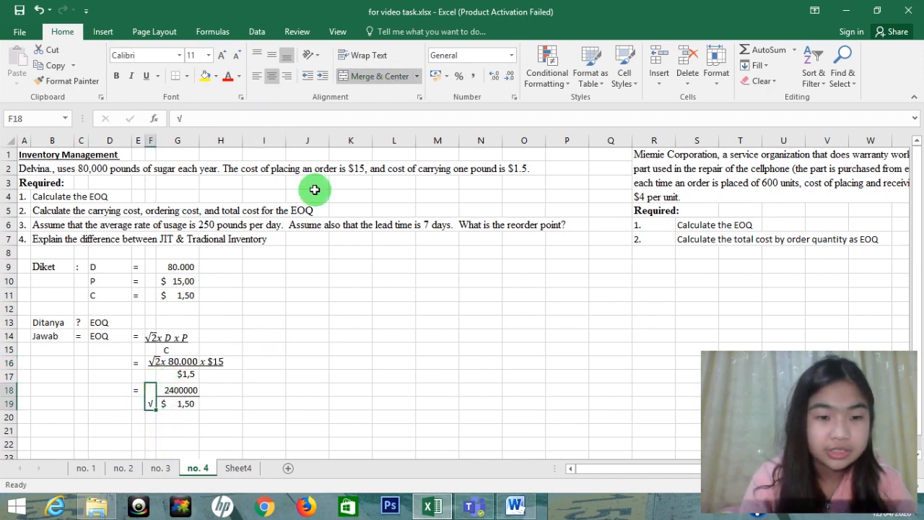
{"action": "left_click", "coordinate": [221, 57]}
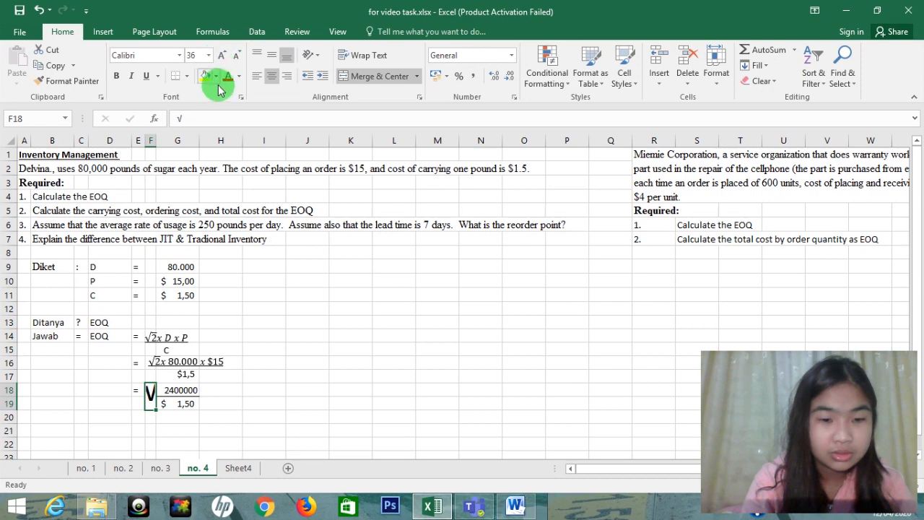
{"action": "left_click", "coordinate": [235, 59]}
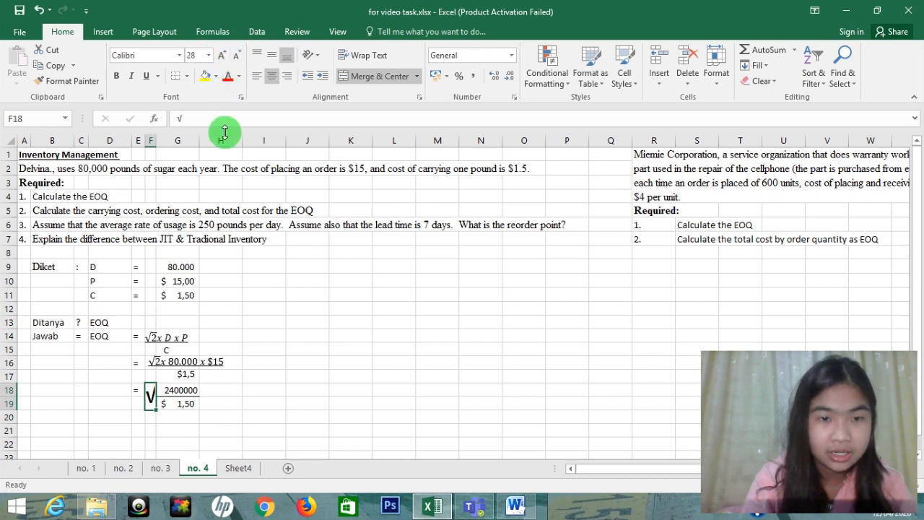
Step: Enter an equals sign in E21 to start the next line of the EOQ calculation
{"action": "left_click", "coordinate": [226, 443]}
{"action": "left_click", "coordinate": [138, 429]}
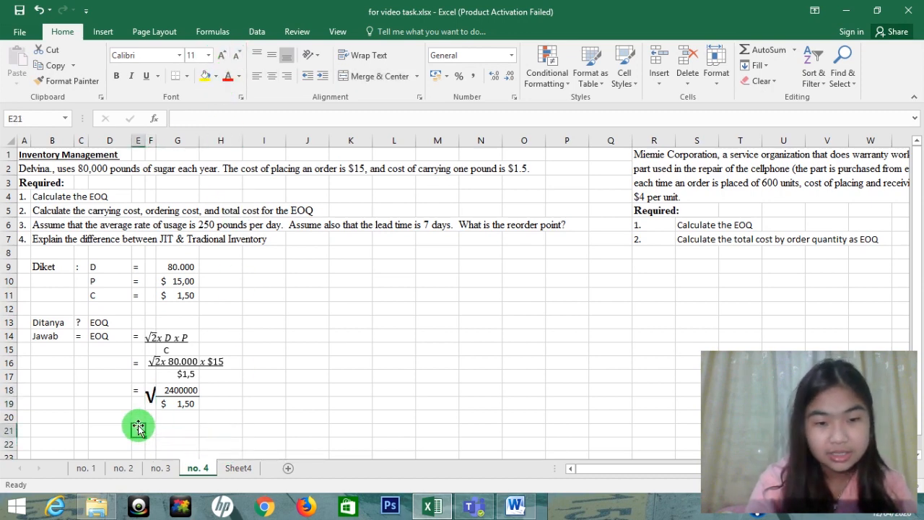
{"action": "type", "text": "="}
{"action": "key", "text": "Return"}
{"action": "key", "text": "Right"}
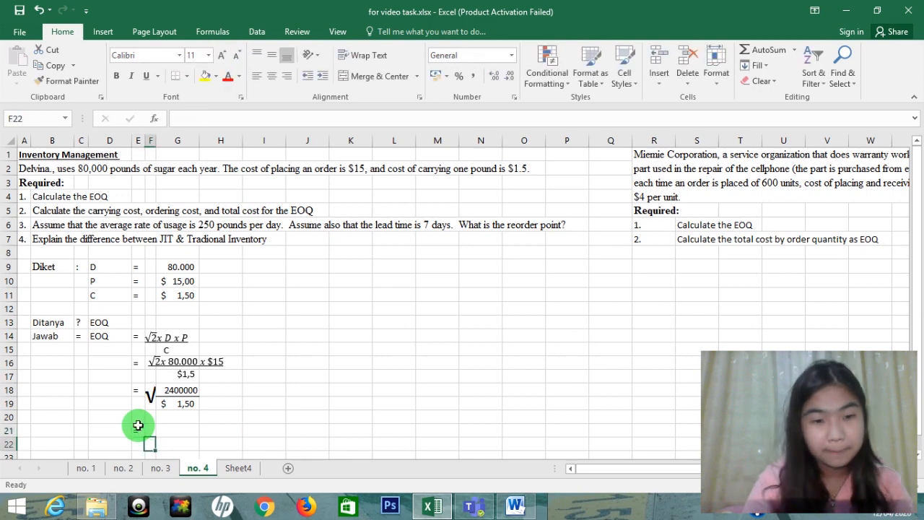
Step: Insert the square root symbol √ in F21
{"action": "key", "text": "Up"}
{"action": "key", "text": "Up"}
{"action": "key", "text": "Down"}
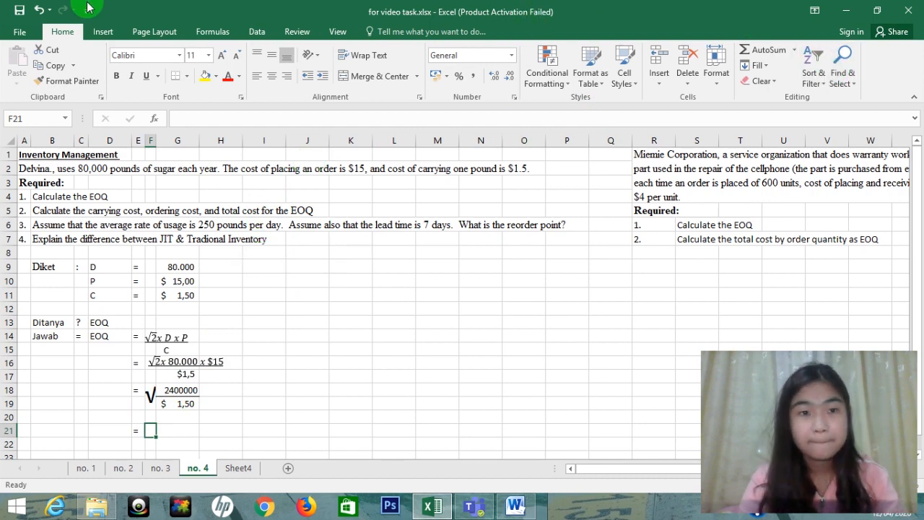
{"action": "left_click", "coordinate": [103, 31]}
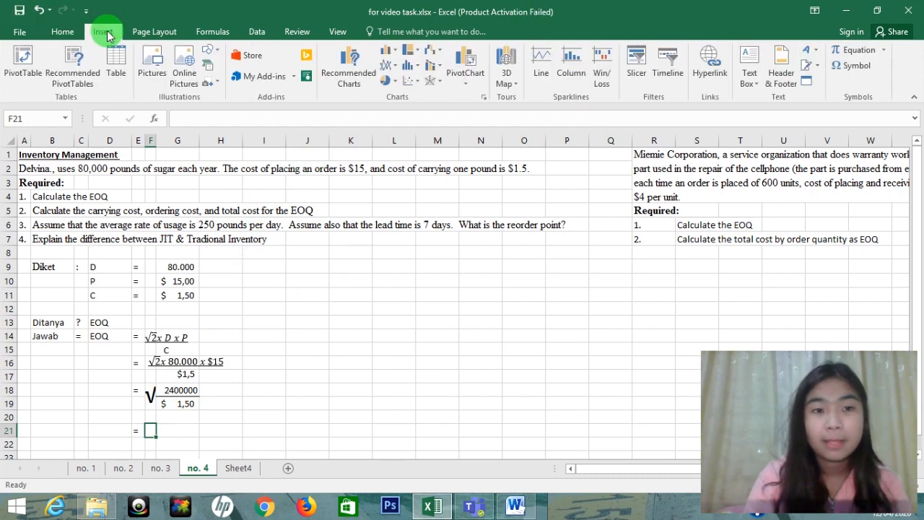
{"action": "left_click", "coordinate": [852, 65]}
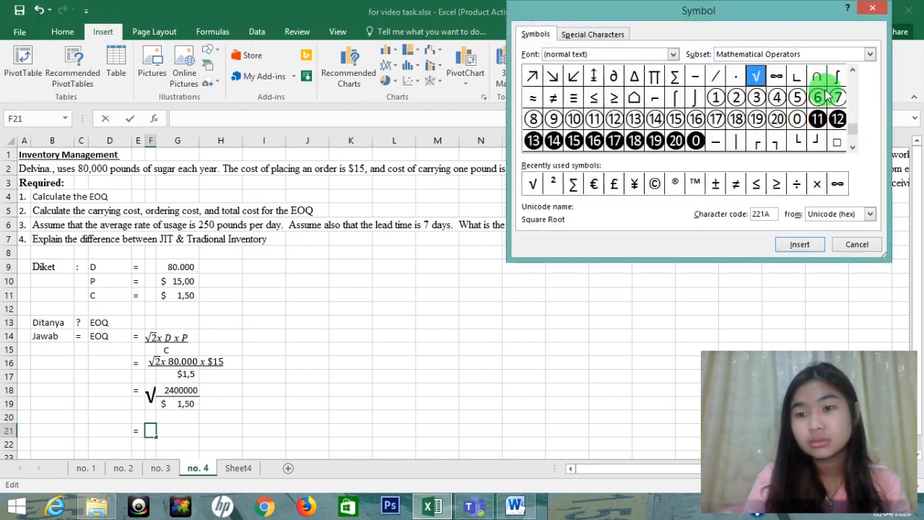
{"action": "left_click", "coordinate": [532, 184]}
{"action": "left_click", "coordinate": [801, 247]}
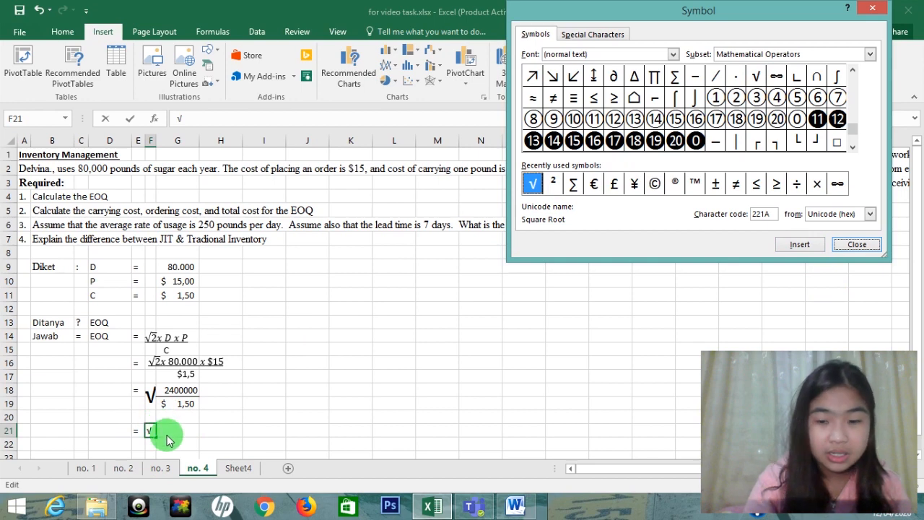
{"action": "left_click", "coordinate": [857, 245]}
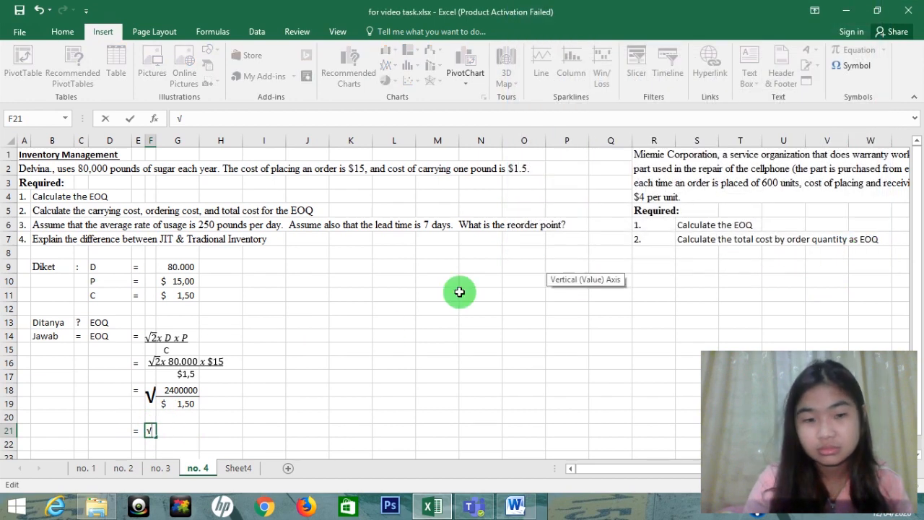
{"action": "key", "text": "Return"}
Step: Enter the formula =G18/G19 in G21 to divide the numerator by the denominator under the root
{"action": "key", "text": "Right"}
{"action": "key", "text": "Down"}
{"action": "key", "text": "Up"}
{"action": "key", "text": "Up"}
{"action": "key", "text": "Up"}
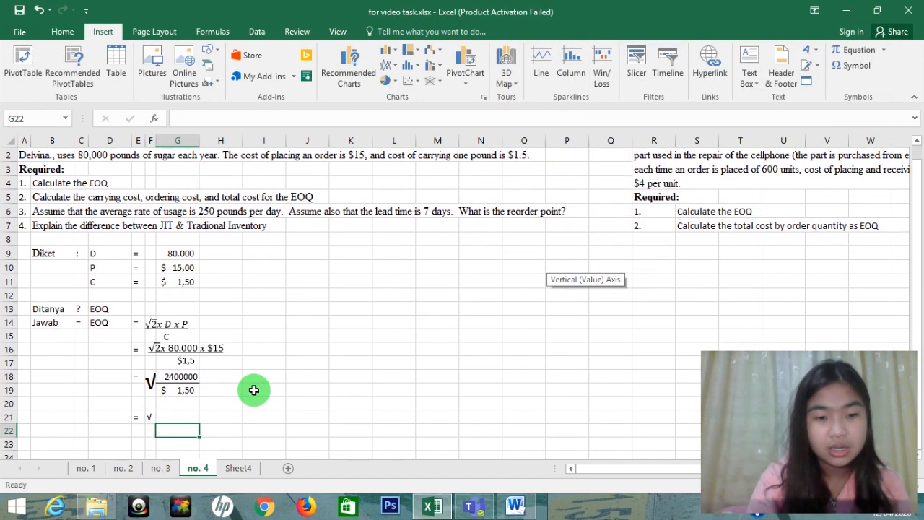
{"action": "key", "text": "Down"}
{"action": "type", "text": "="}
{"action": "key", "text": "Down"}
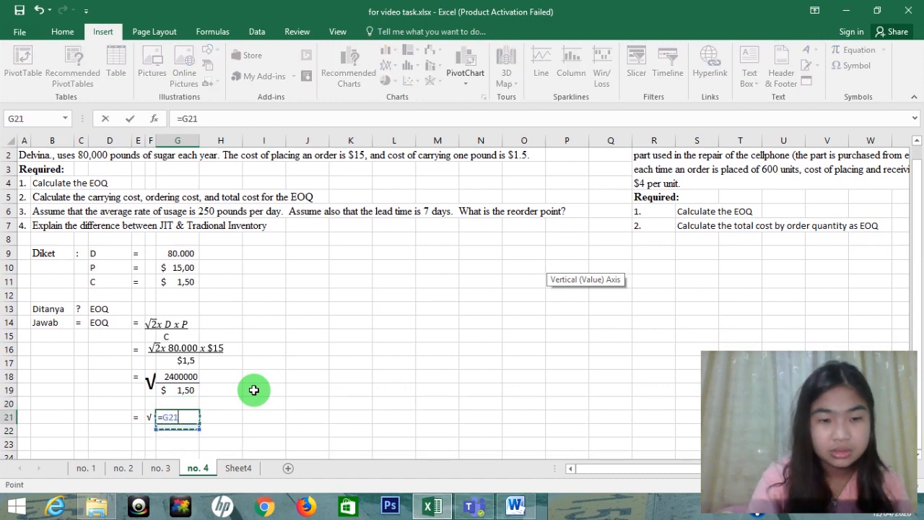
{"action": "key", "text": "Up"}
{"action": "key", "text": "Up"}
{"action": "key", "text": "Up"}
{"action": "key", "text": "Up"}
{"action": "type", "text": "/"}
{"action": "key", "text": "Up"}
{"action": "key", "text": "Up"}
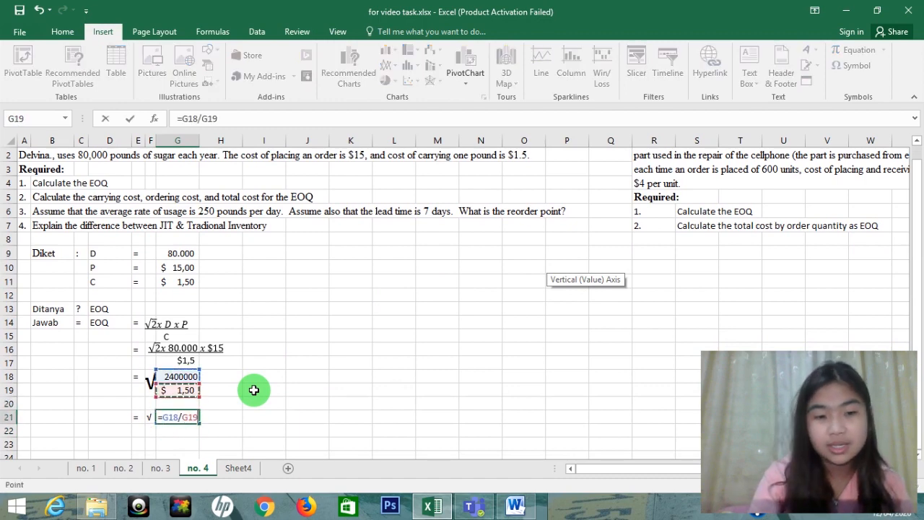
{"action": "key", "text": "Return"}
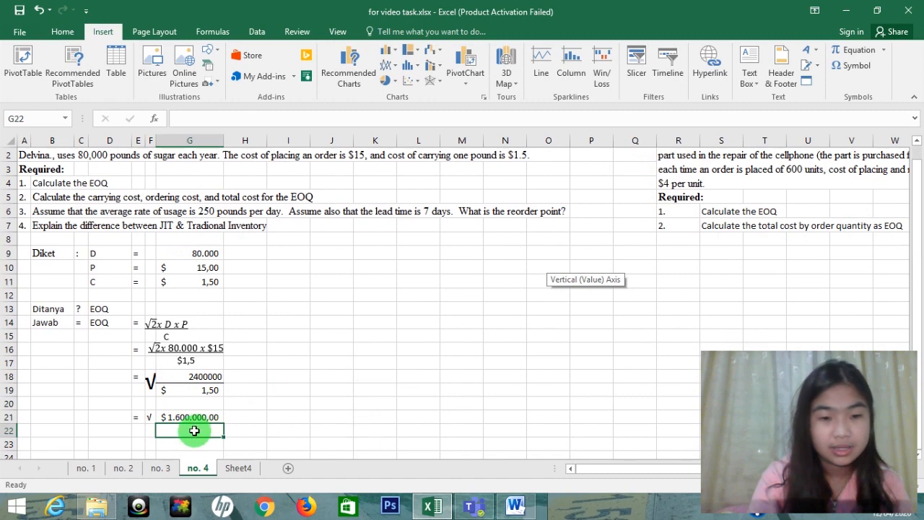
Step: Enter an equals sign in E22 and the formula =SQRT(G21) in F22
{"action": "left_click", "coordinate": [135, 431]}
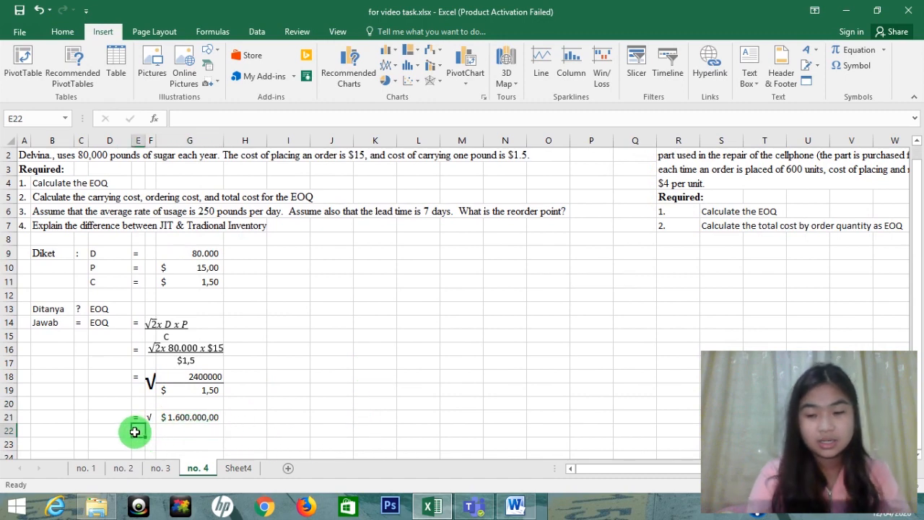
{"action": "type", "text": "="}
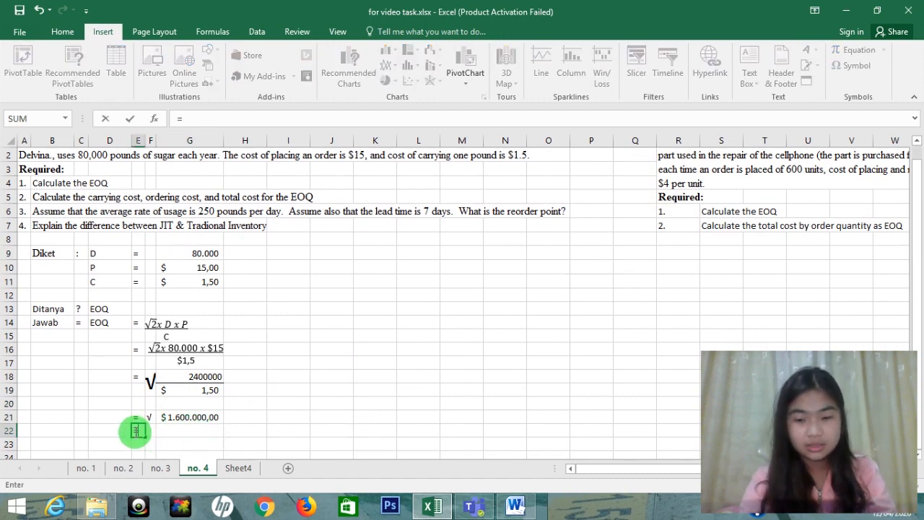
{"action": "key", "text": "Return"}
{"action": "key", "text": "Right"}
{"action": "key", "text": "Up"}
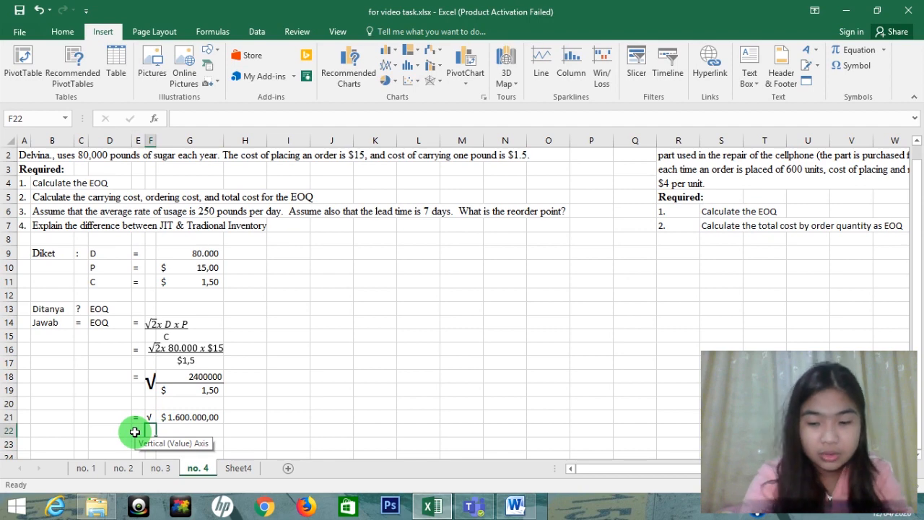
{"action": "type", "text": "=SQRT"}
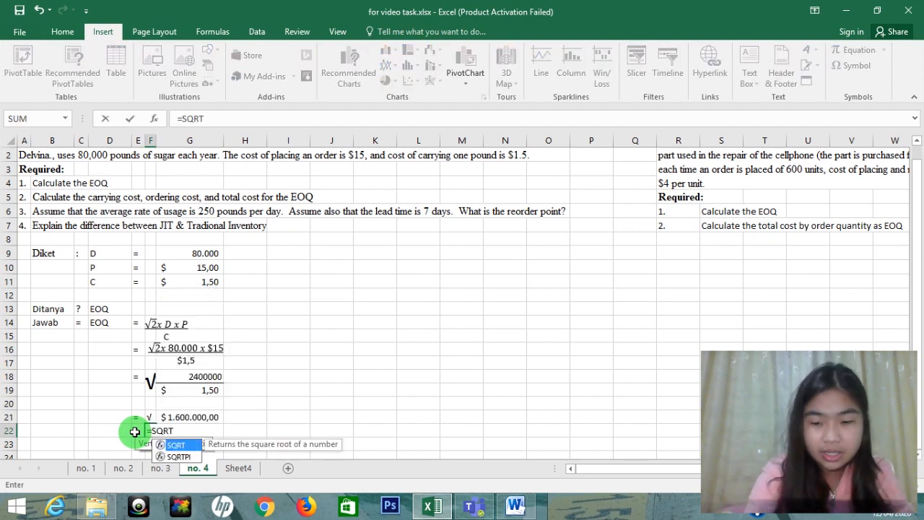
{"action": "type", "text": "("}
{"action": "key", "text": "Up"}
{"action": "key", "text": "Right"}
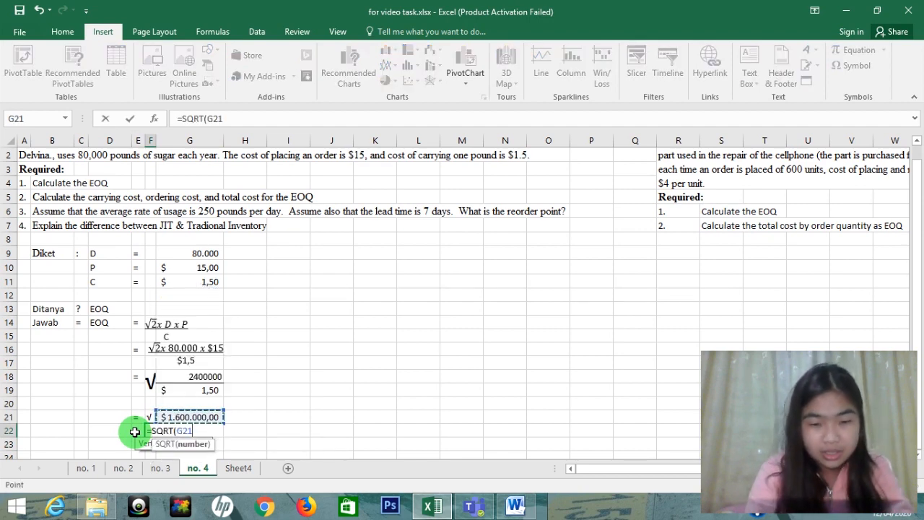
{"action": "key", "text": "Return"}
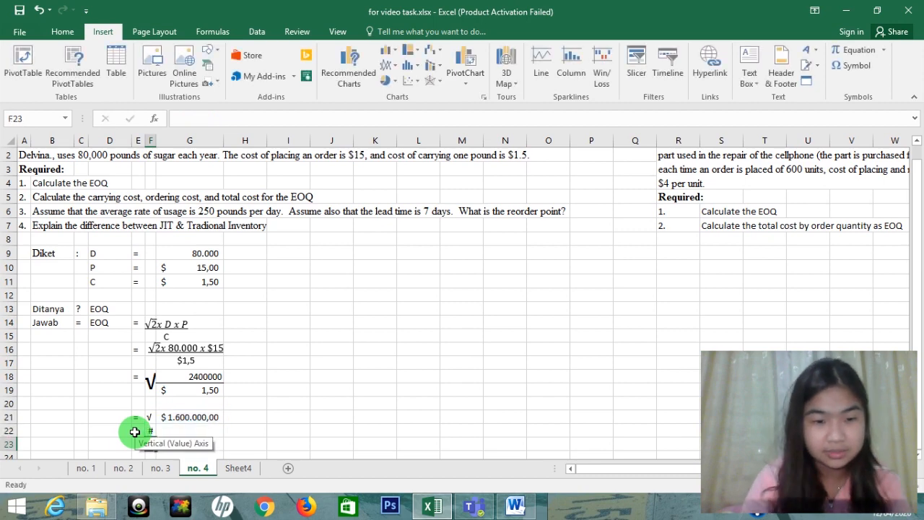
Step: Move the square root formula from F22 to G22
{"action": "key", "text": "Up"}
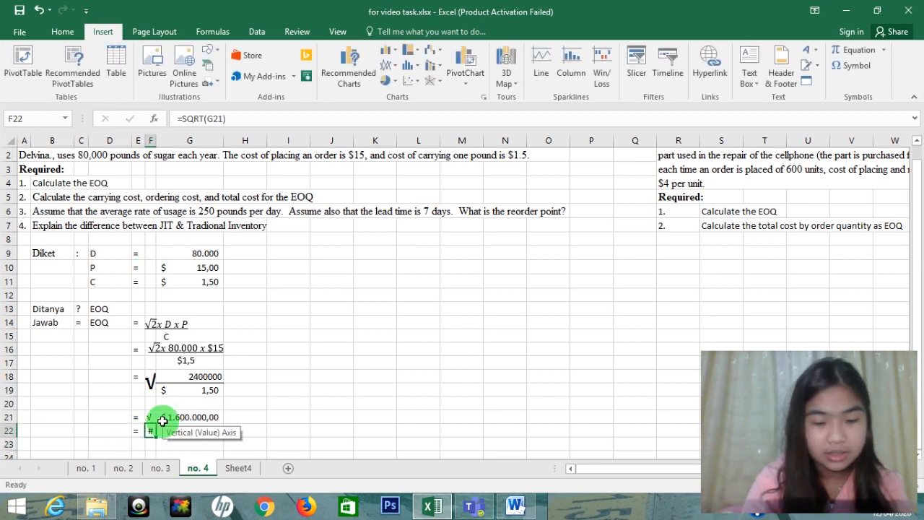
{"action": "key", "text": "ctrl+x"}
{"action": "key", "text": "Right"}
{"action": "key", "text": "ctrl+v"}
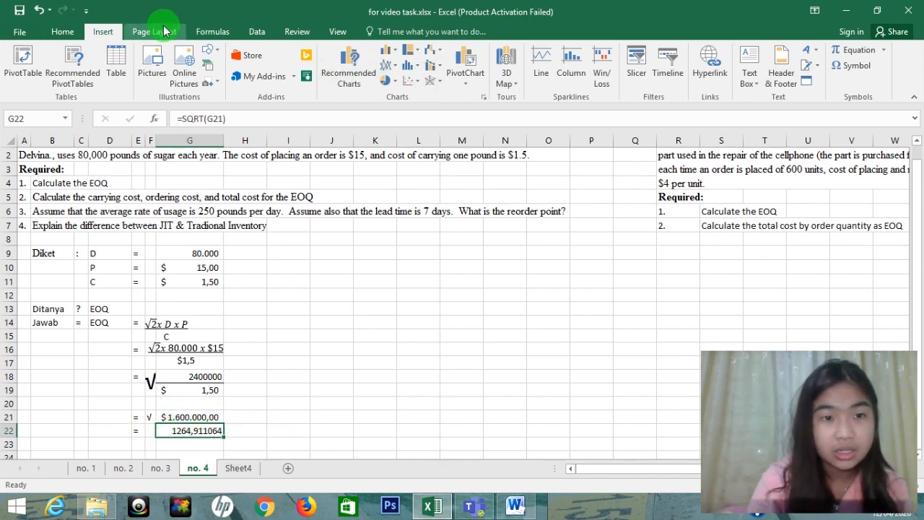
Step: Reduce the EOQ result in G22 to zero decimal places
{"action": "left_click", "coordinate": [62, 31]}
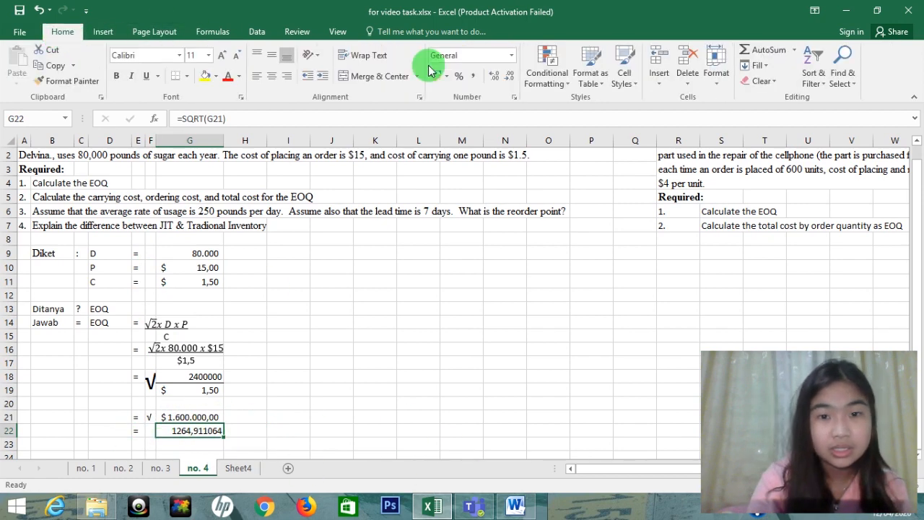
{"action": "left_click", "coordinate": [509, 78]}
{"action": "left_click", "coordinate": [508, 78]}
{"action": "left_click", "coordinate": [508, 78]}
{"action": "left_click", "coordinate": [508, 78]}
{"action": "left_click", "coordinate": [508, 78]}
{"action": "left_click", "coordinate": [508, 78]}
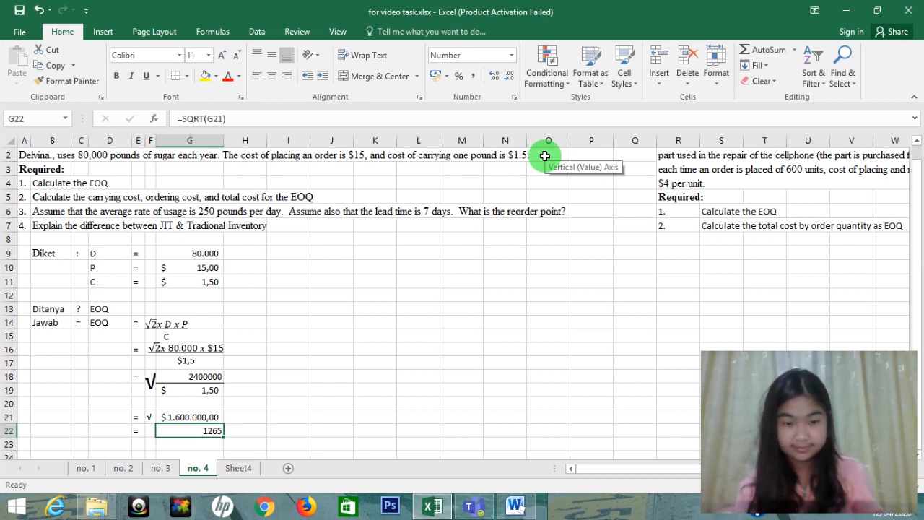
Step: Enter the unit label /UNIT in H22 beside the EOQ result
{"action": "key", "text": "Right"}
{"action": "key", "text": "alt"}
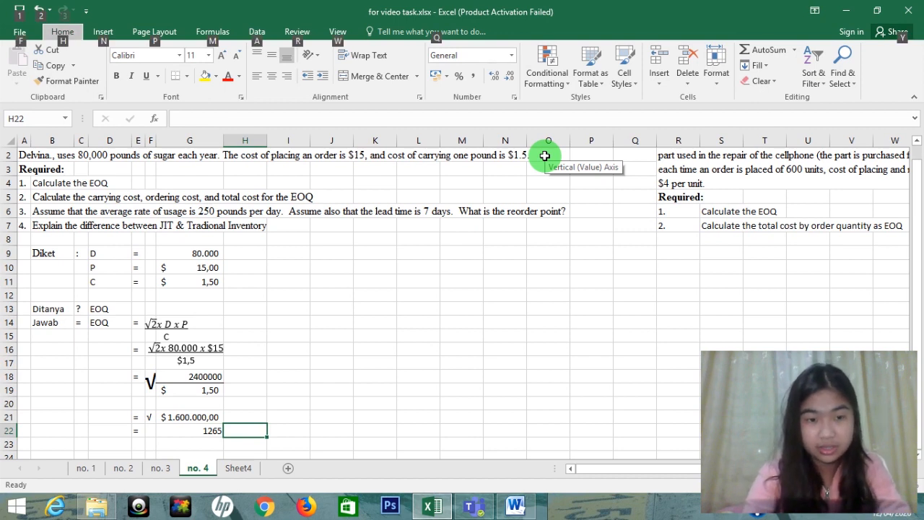
{"action": "key", "text": "alt"}
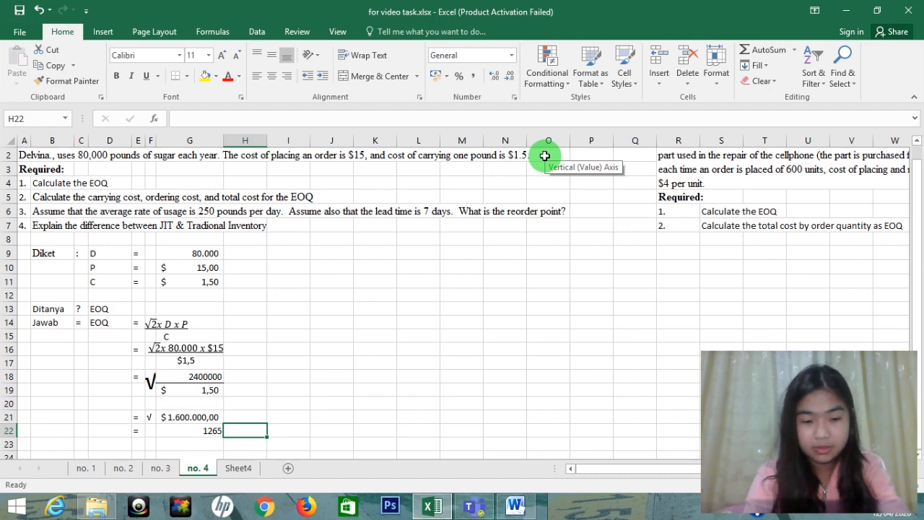
{"action": "type", "text": "/UN"}
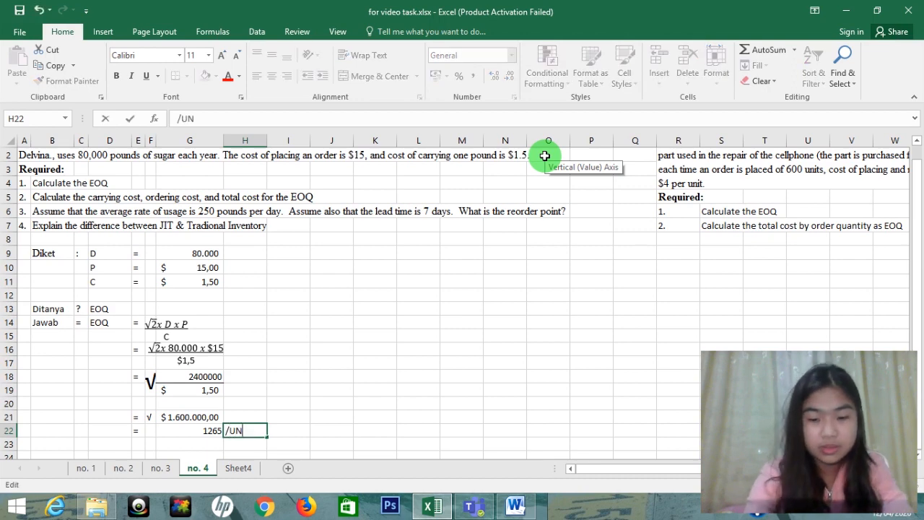
{"action": "type", "text": "IT"}
{"action": "key", "text": "Return"}
{"action": "scroll", "coordinate": [545, 156], "scroll_direction": "down", "scroll_amount": 1}
{"action": "key", "text": "Up"}
{"action": "key", "text": "Left"}
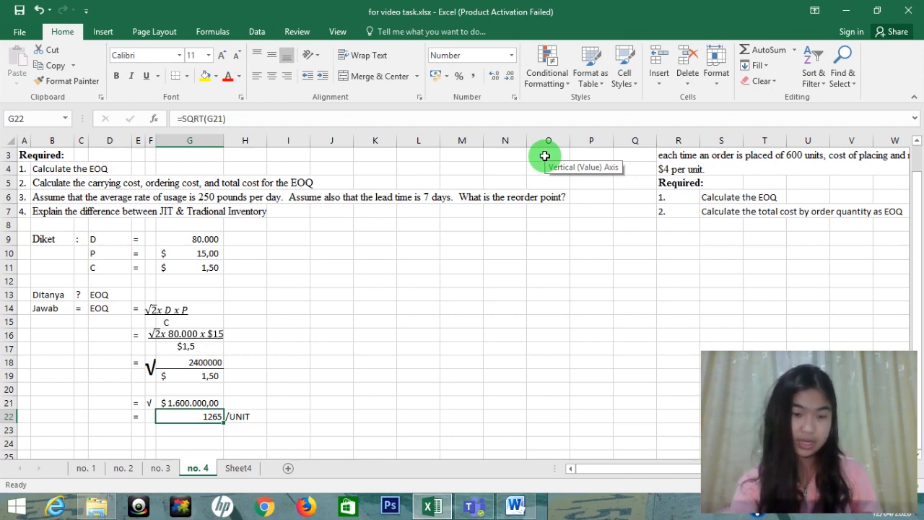
Step: Enter the section label "B ." in C24 for the second requirement
{"action": "key", "text": "Down"}
{"action": "key", "text": "Down"}
{"action": "key", "text": "Up"}
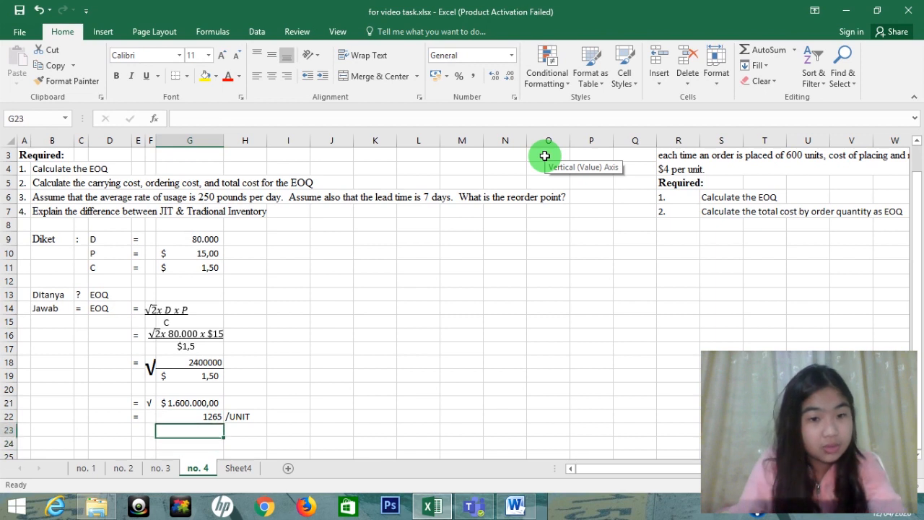
{"action": "key", "text": "Left"}
{"action": "key", "text": "Left"}
{"action": "key", "text": "Left"}
{"action": "key", "text": "Left"}
{"action": "key", "text": "Up"}
{"action": "key", "text": "Up"}
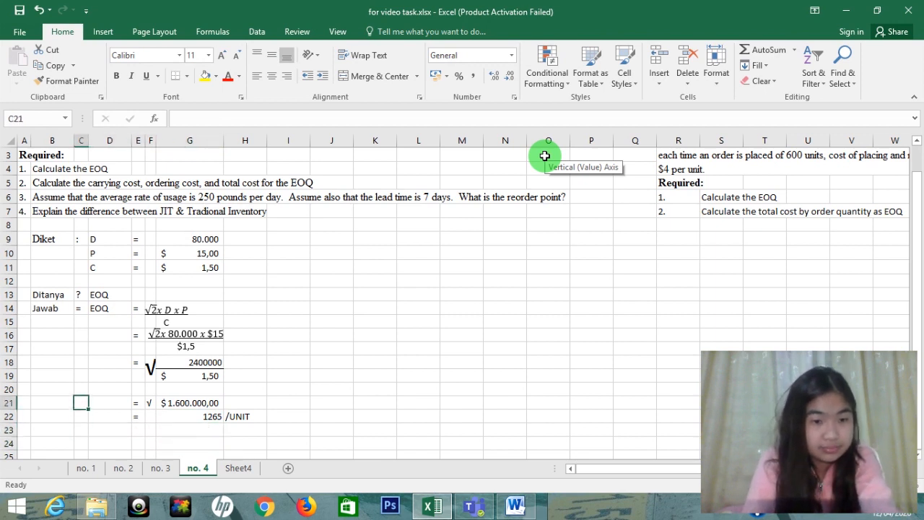
{"action": "key", "text": "Down"}
{"action": "key", "text": "Down"}
{"action": "key", "text": "Up"}
{"action": "key", "text": "Up"}
{"action": "key", "text": "Up"}
{"action": "key", "text": "Up"}
{"action": "key", "text": "Up"}
{"action": "key", "text": "Up"}
{"action": "key", "text": "Up"}
{"action": "key", "text": "Up"}
{"action": "key", "text": "Up"}
{"action": "key", "text": "Up"}
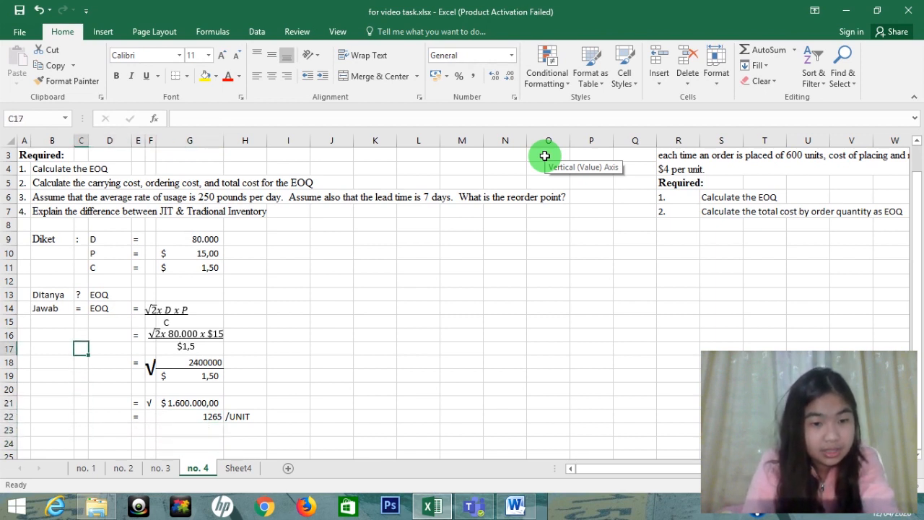
{"action": "key", "text": "Down"}
{"action": "key", "text": "Down"}
{"action": "key", "text": "Down"}
{"action": "key", "text": "Down"}
{"action": "key", "text": "Down"}
{"action": "key", "text": "Down"}
{"action": "key", "text": "Down"}
{"action": "key", "text": "Down"}
{"action": "key", "text": "Down"}
{"action": "key", "text": "Down"}
{"action": "key", "text": "Down"}
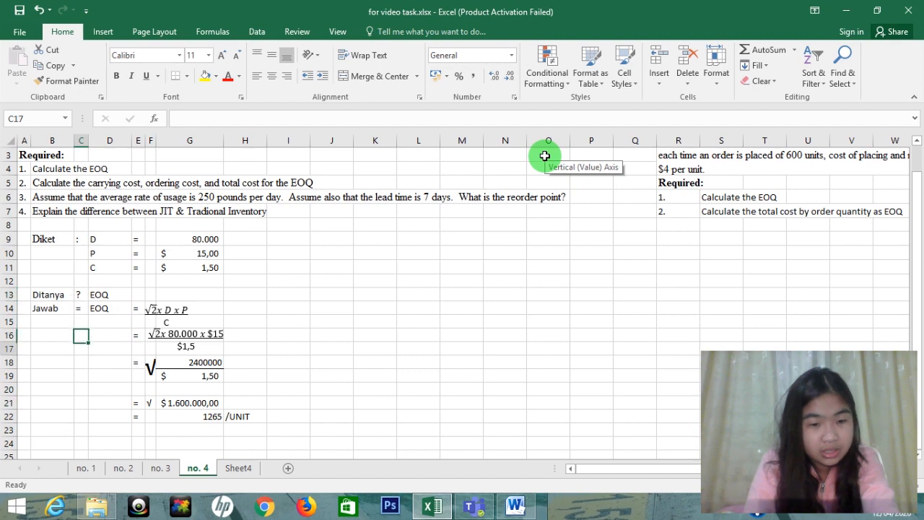
{"action": "type", "text": "B ."}
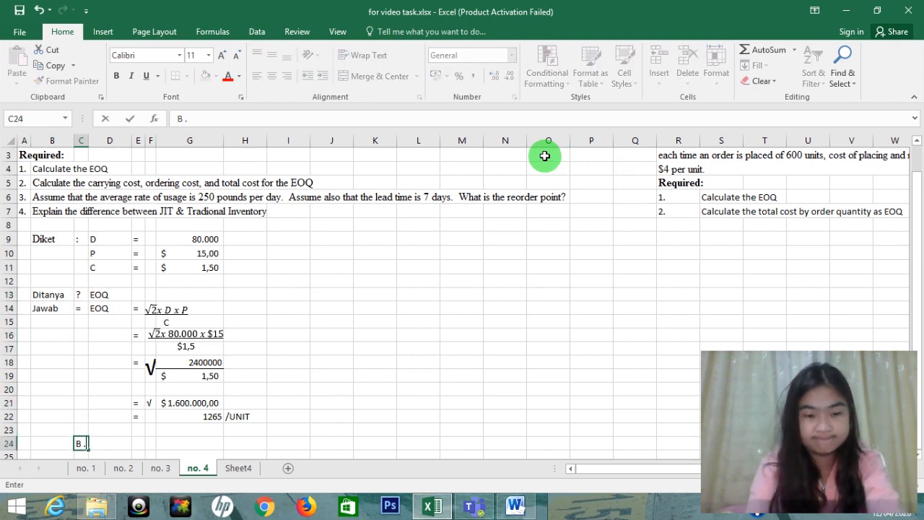
{"action": "key", "text": "Return"}
Step: Enter the label "Carrying cost" in D24 beside the "B ." section label
{"action": "key", "text": "Right"}
{"action": "key", "text": "Up"}
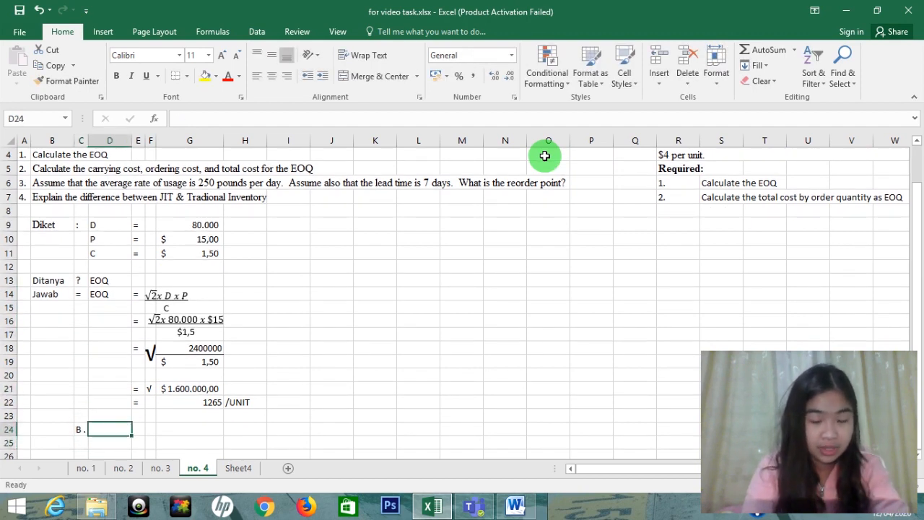
{"action": "type", "text": "CA"}
{"action": "key", "text": "BackSpace"}
{"action": "key", "text": "BackSpace"}
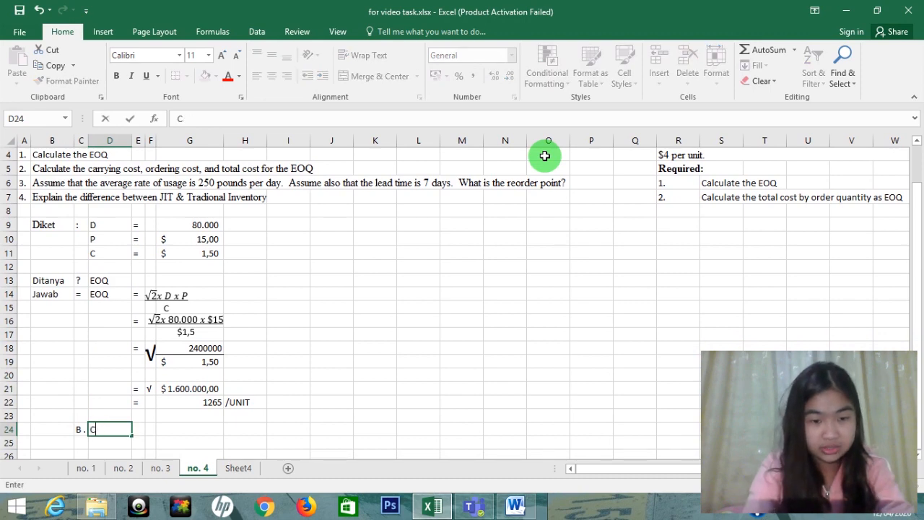
{"action": "type", "text": "arr"}
{"action": "key", "text": "super+c"}
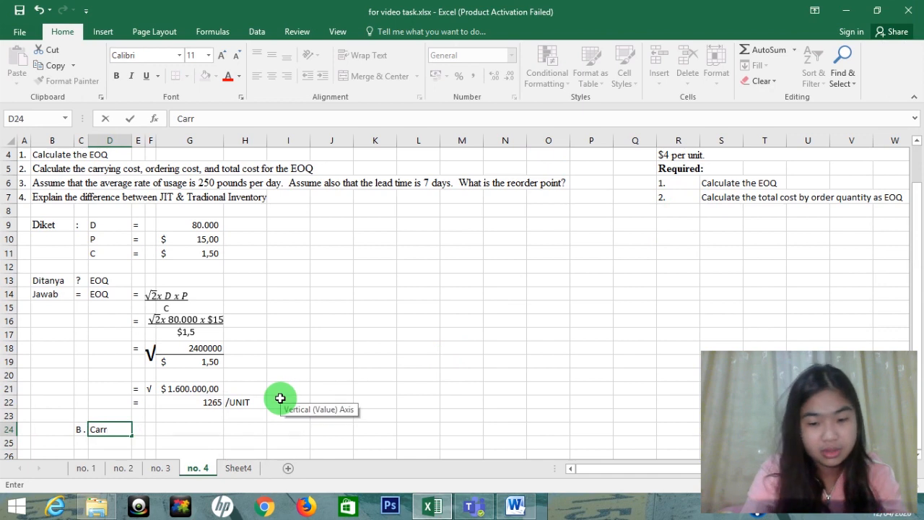
{"action": "type", "text": "ying cost"}
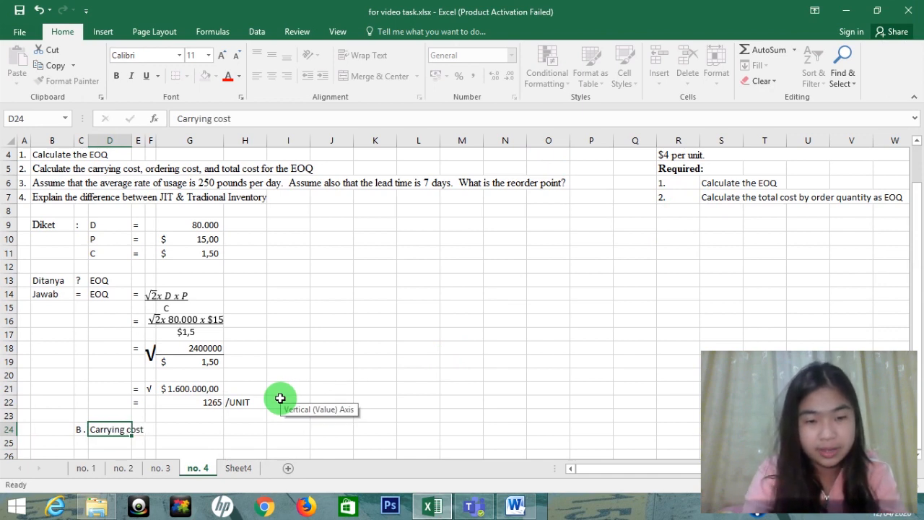
{"action": "key", "text": "Return"}
Step: Enter the labels "Ordering Cost" in D25 and "TC" in D26 below the carrying cost label
{"action": "type", "text": "Orderi"}
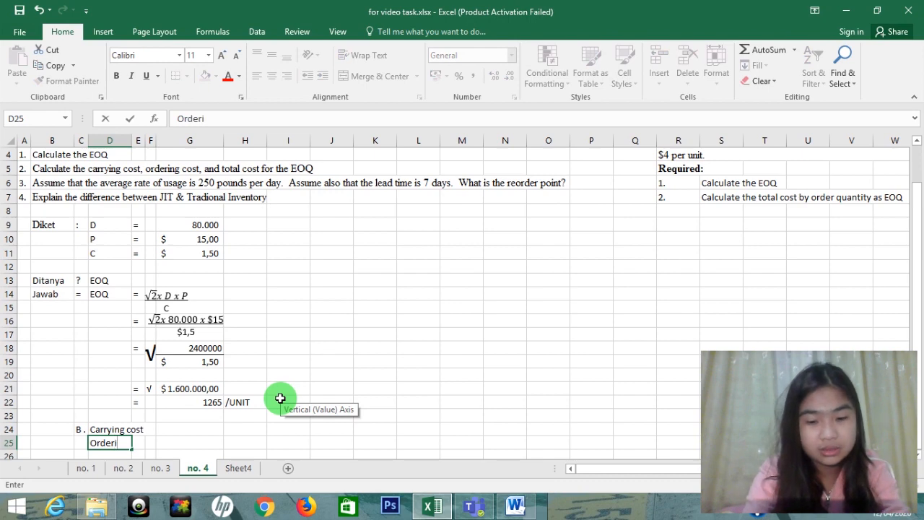
{"action": "type", "text": "ng Costn"}
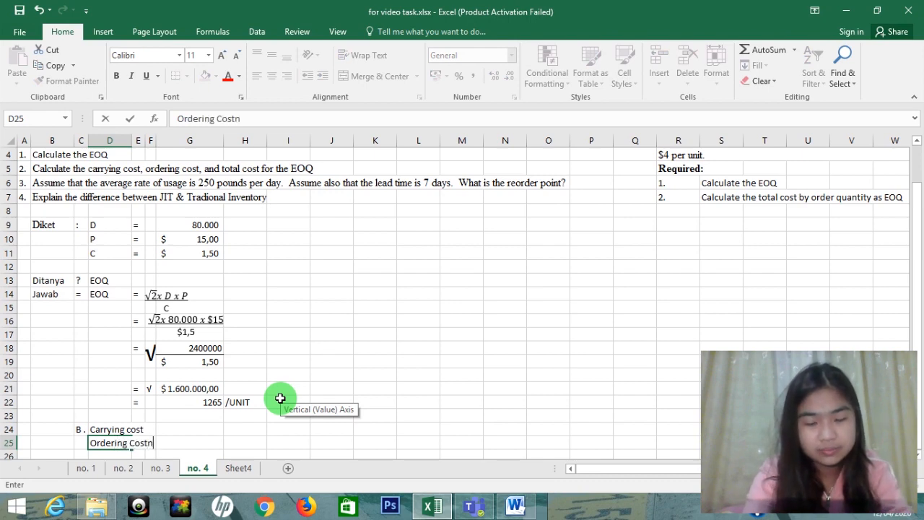
{"action": "type", "text": "ya"}
{"action": "key", "text": "BackSpace"}
{"action": "key", "text": "BackSpace"}
{"action": "key", "text": "BackSpace"}
{"action": "key", "text": "Return"}
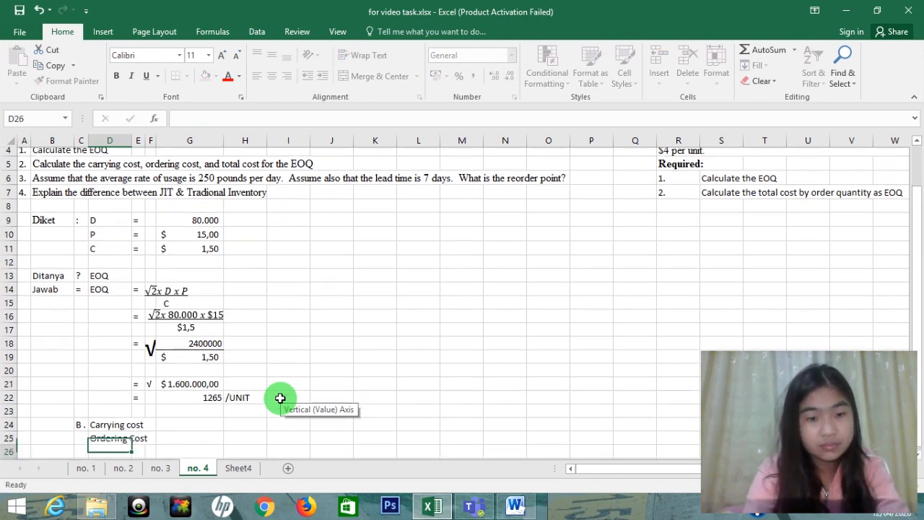
{"action": "type", "text": "TC"}
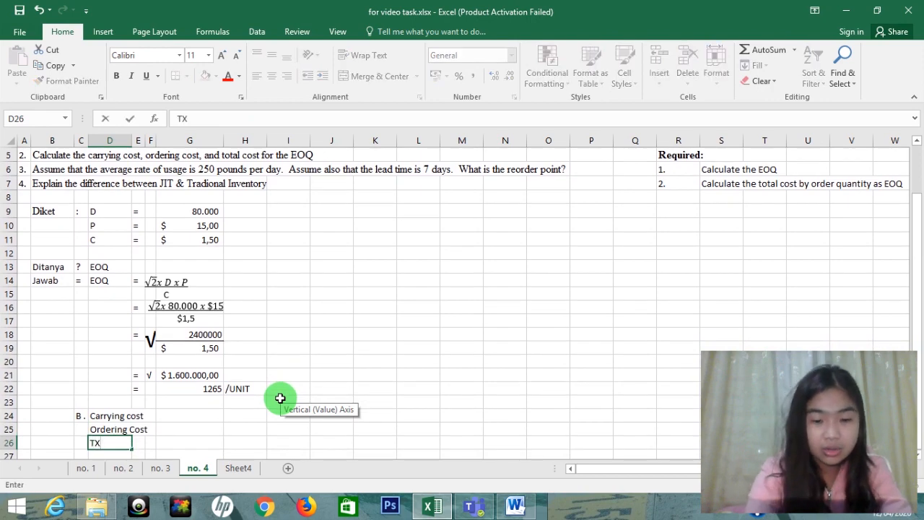
{"action": "key", "text": "Return"}
Step: Enter equals signs in F24, F25 and F26 beside the three cost labels
{"action": "key", "text": "Right"}
{"action": "key", "text": "Up"}
{"action": "key", "text": "Up"}
{"action": "key", "text": "Up"}
{"action": "key", "text": "Right"}
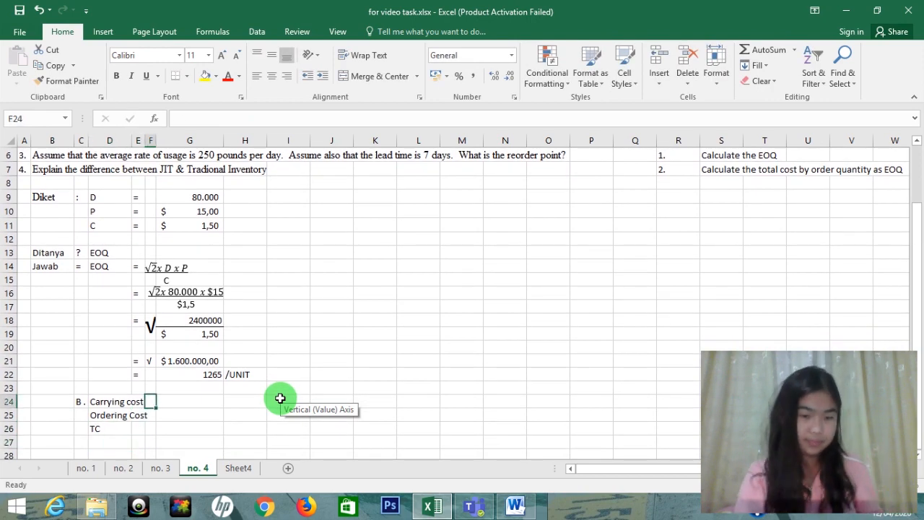
{"action": "type", "text": "="}
{"action": "key", "text": "Return"}
{"action": "type", "text": "="}
{"action": "key", "text": "Return"}
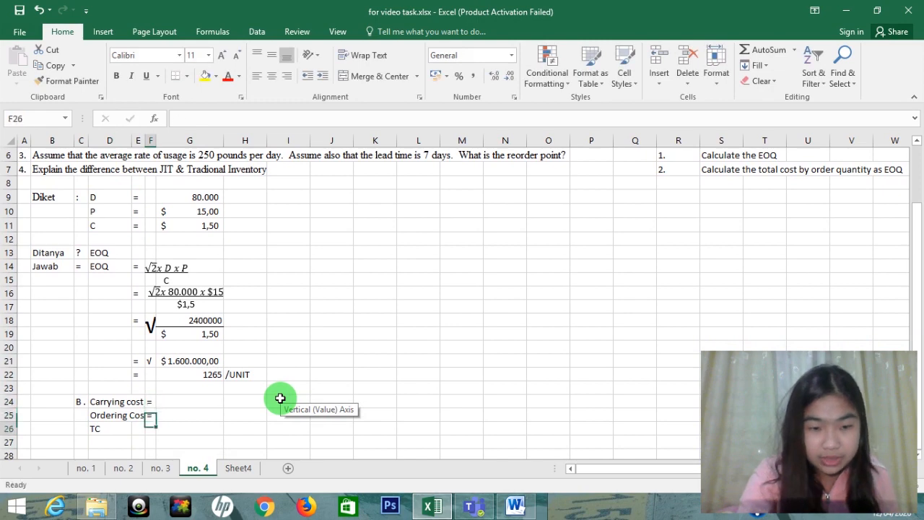
{"action": "type", "text": "="}
{"action": "key", "text": "Return"}
Step: Enter the carrying cost formula as text, "Carrying cost x Quantity/2)", in G24
{"action": "key", "text": "Up"}
{"action": "key", "text": "Up"}
{"action": "key", "text": "Up"}
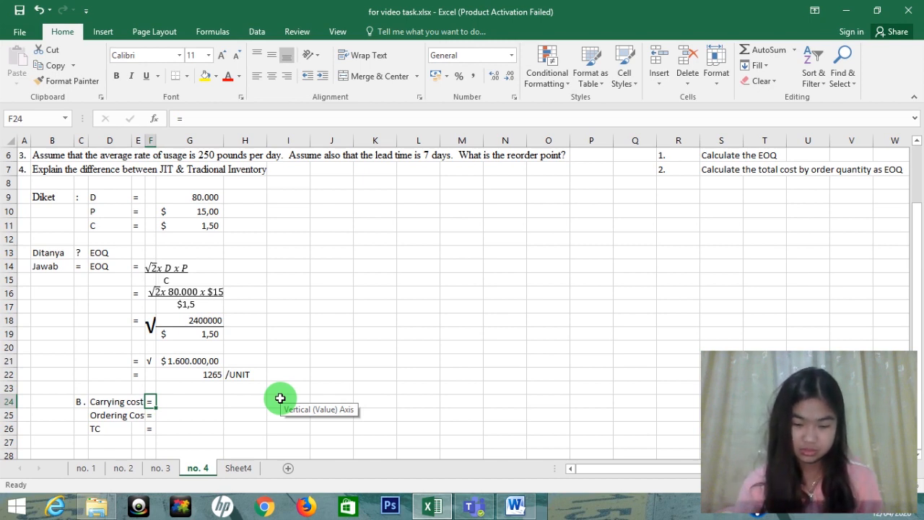
{"action": "key", "text": "Right"}
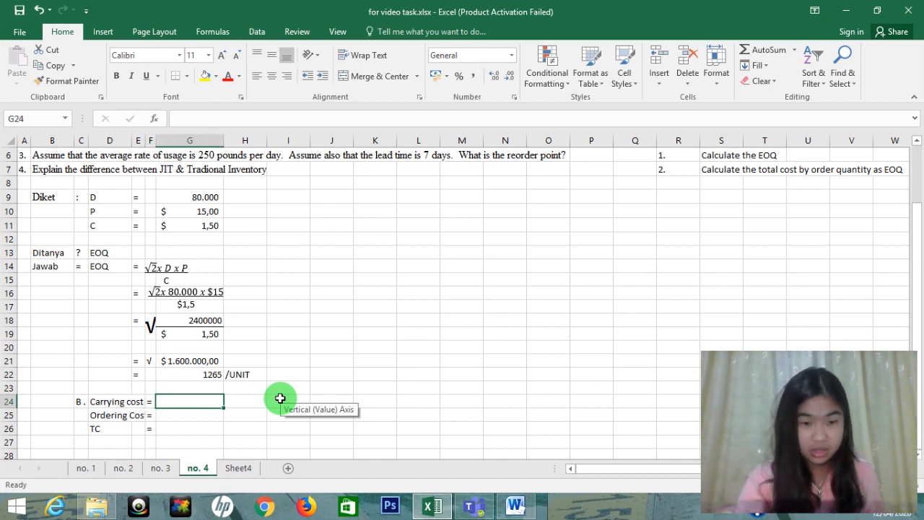
{"action": "type", "text": "C"}
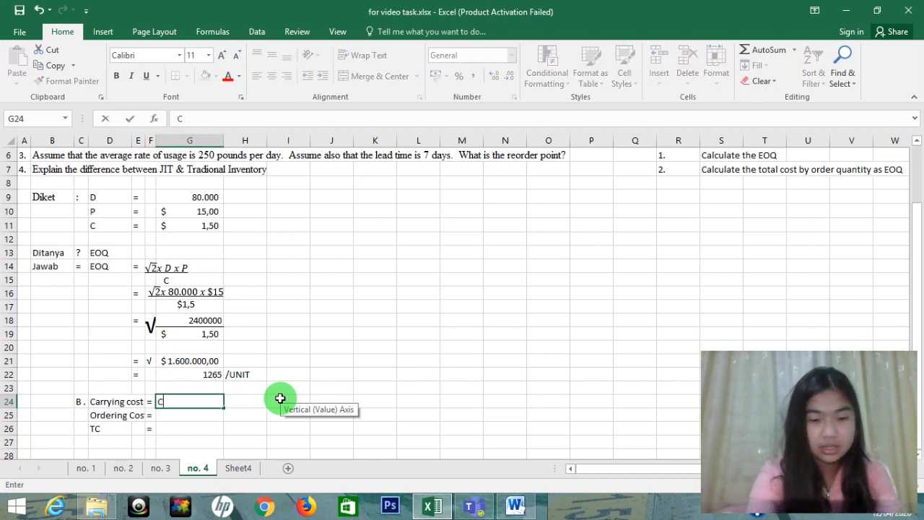
{"action": "type", "text": "arryi"}
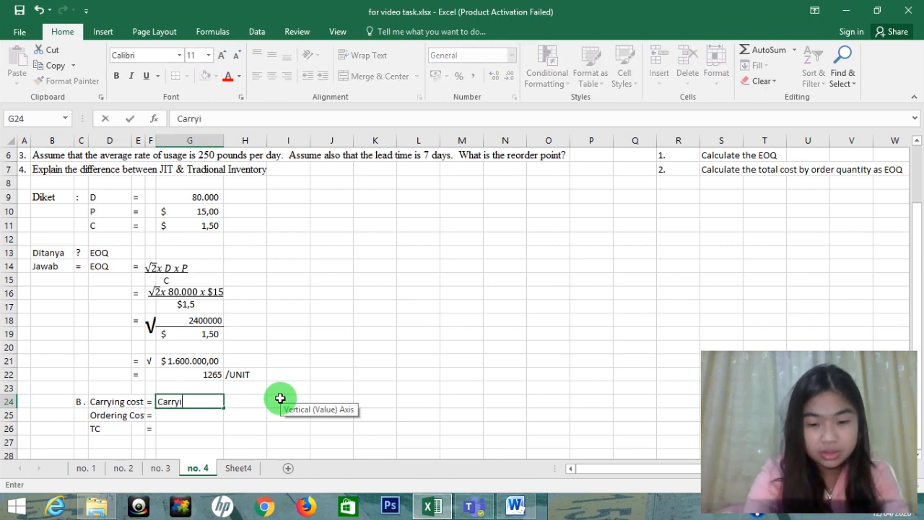
{"action": "type", "text": "ng cost /"}
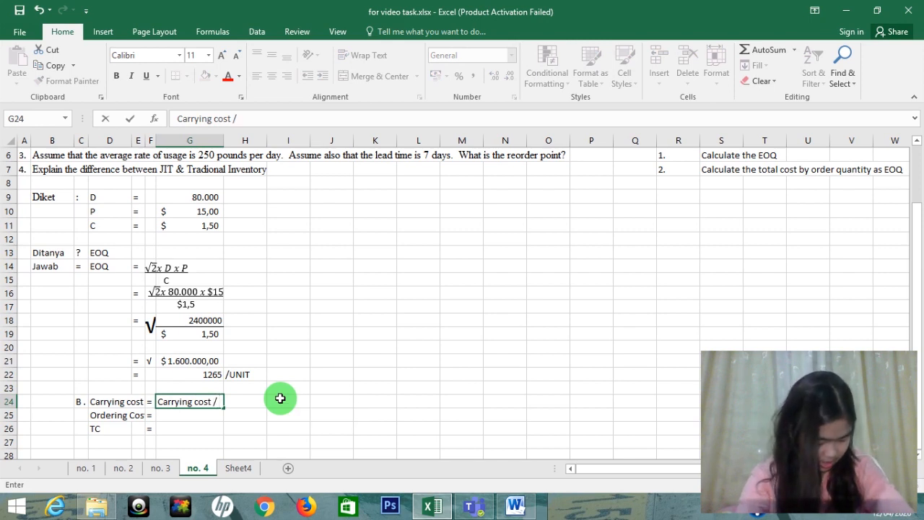
{"action": "key", "text": "BackSpace"}
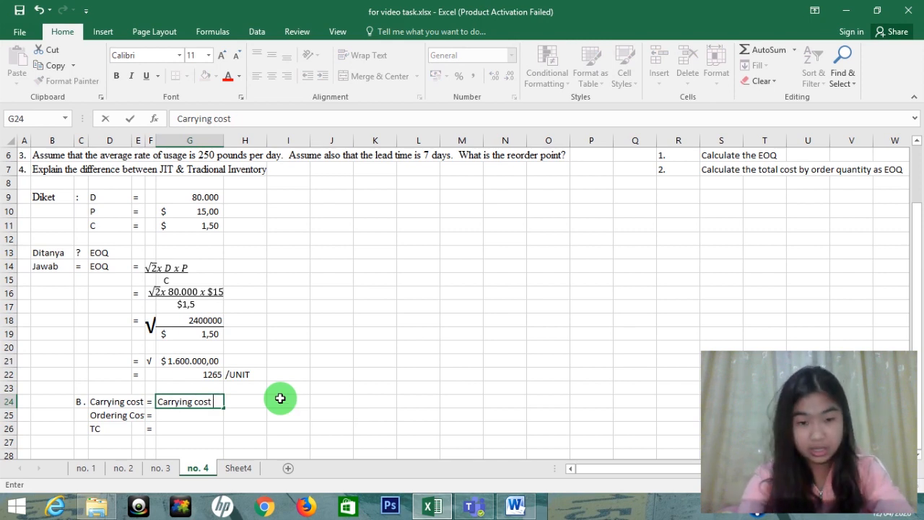
{"action": "type", "text": "x Quantity"}
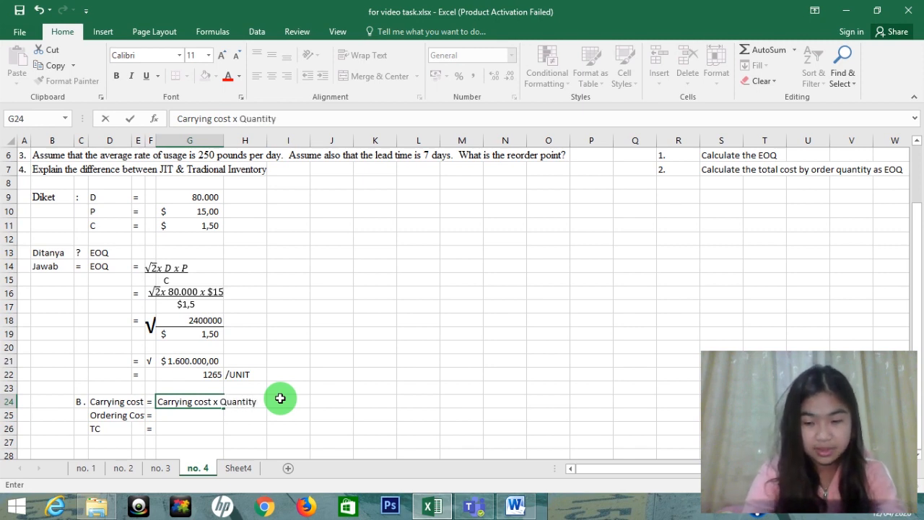
{"action": "type", "text": "/"}
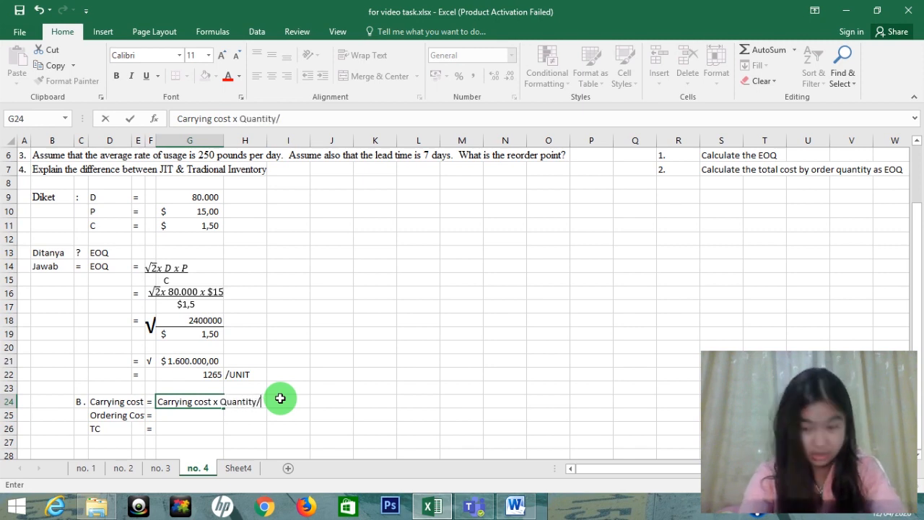
{"action": "type", "text": "2"}
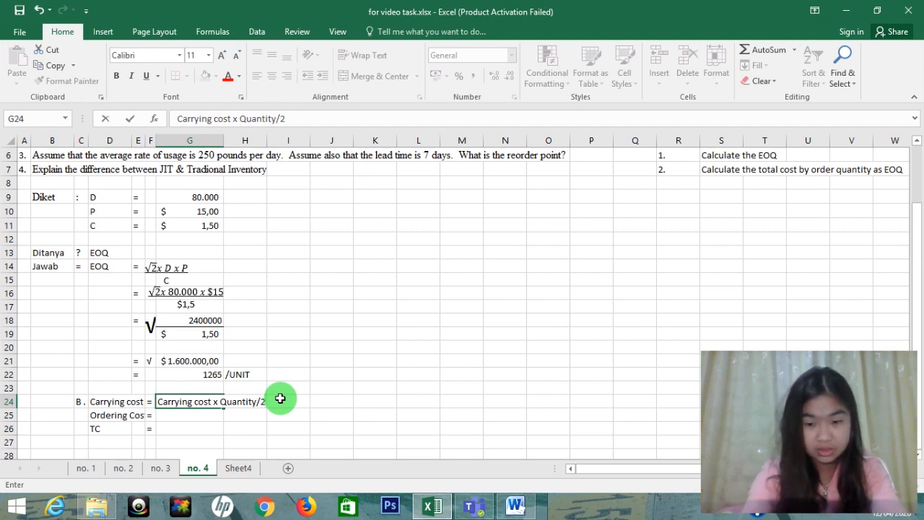
{"action": "type", "text": ")"}
Step: Insert an opening parenthesis before Quantity in G24 so the text reads "Carrying cost x (Quantity/2)"
{"action": "key", "text": "Left"}
{"action": "key", "text": "Left"}
{"action": "key", "text": "Left"}
{"action": "key", "text": "Right"}
{"action": "key", "text": "Right"}
{"action": "key", "text": "Right"}
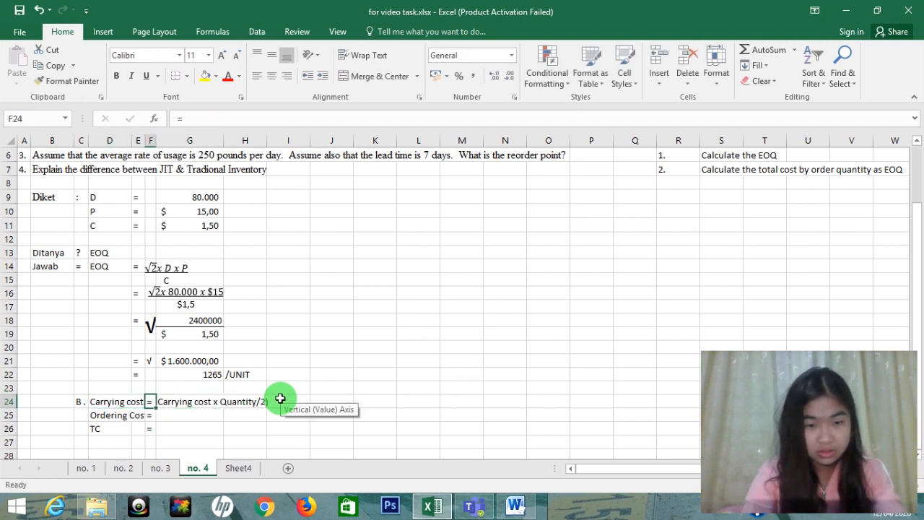
{"action": "key", "text": "F2"}
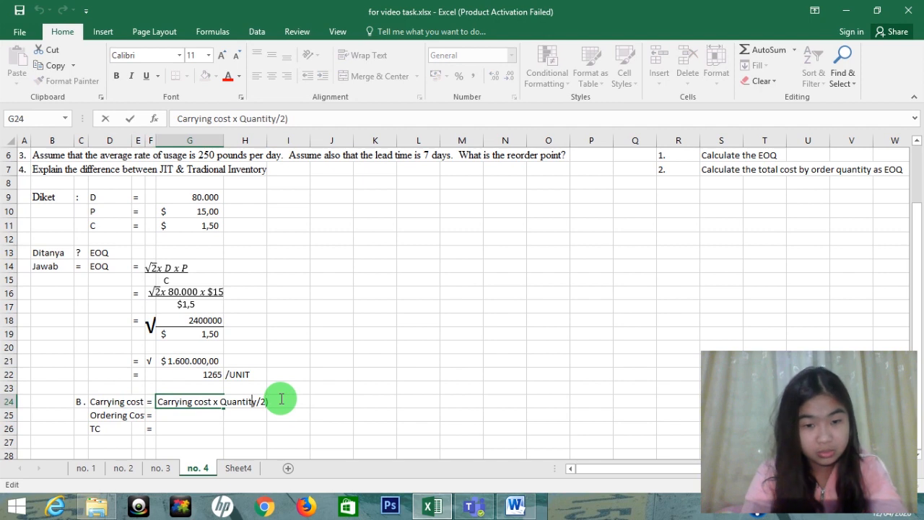
{"action": "type", "text": "("}
{"action": "key", "text": "Return"}
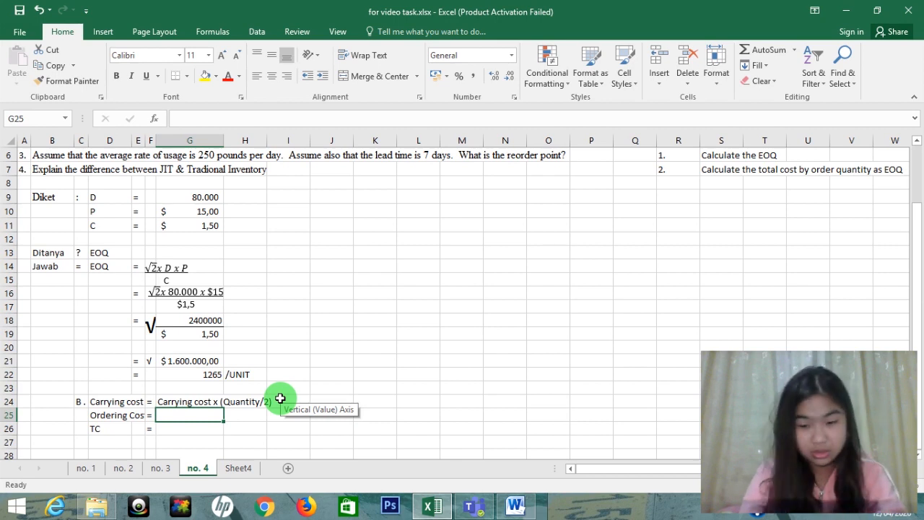
Step: Enter the ordering cost formula as text, "Ordering Cost x (Demand/ Quantity Order)", in G25
{"action": "type", "text": "Ordering"}
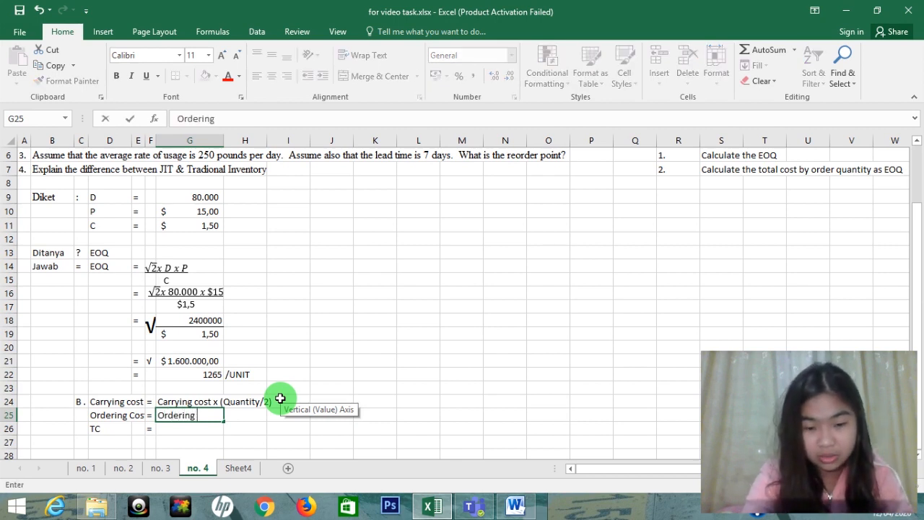
{"action": "type", "text": " Cosy"}
{"action": "key", "text": "BackSpace"}
{"action": "type", "text": "t "}
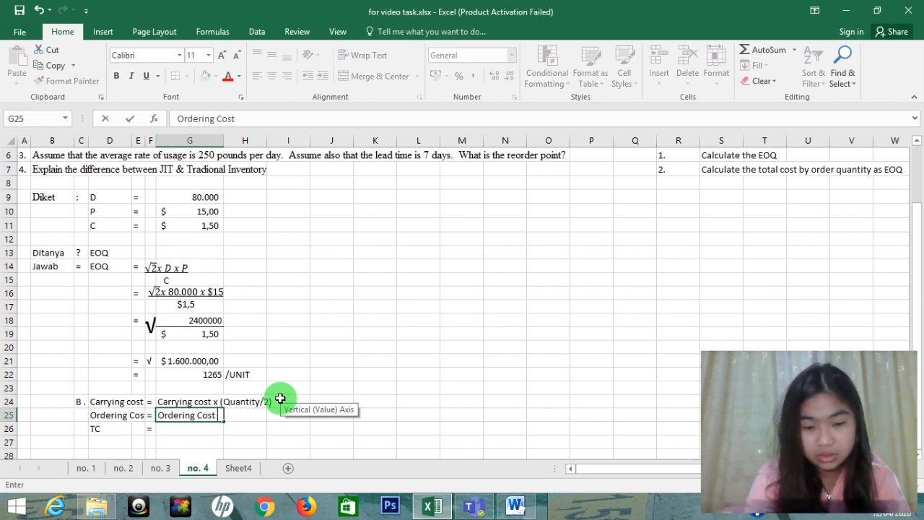
{"action": "type", "text": "x (Dem"}
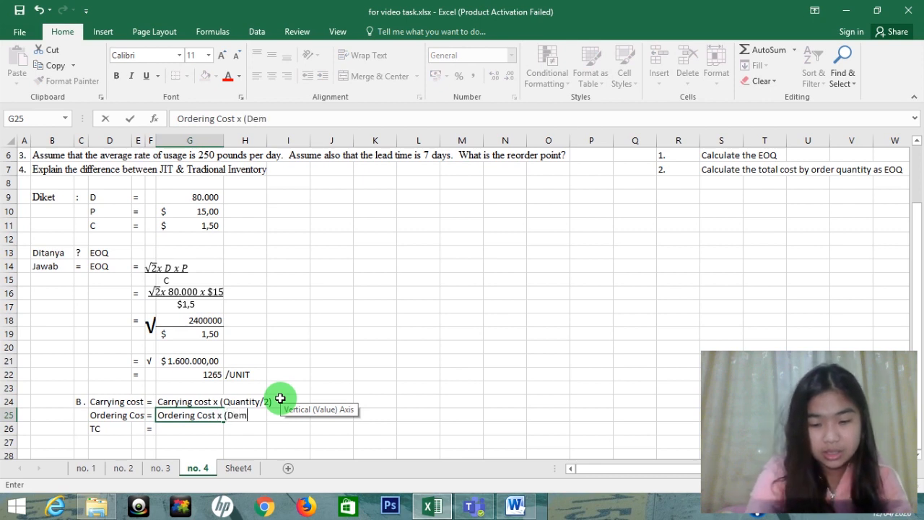
{"action": "type", "text": "and/ "}
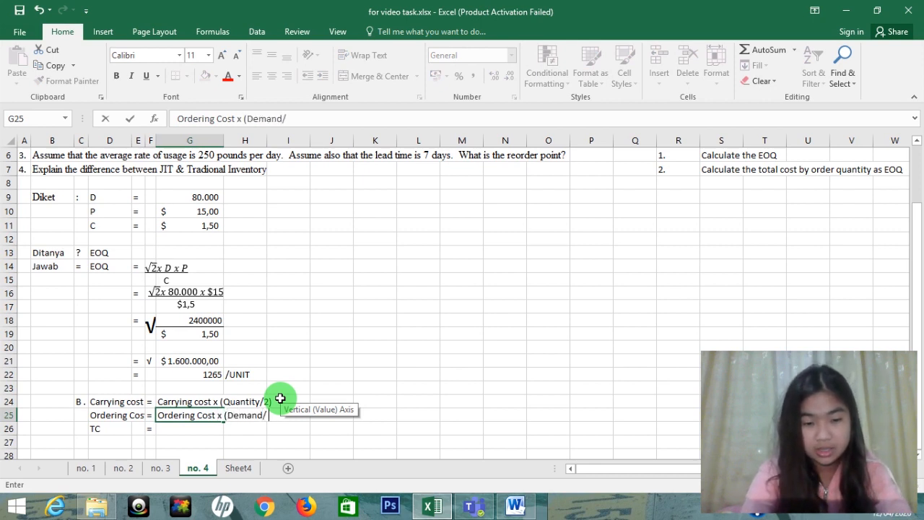
{"action": "type", "text": "Qua"}
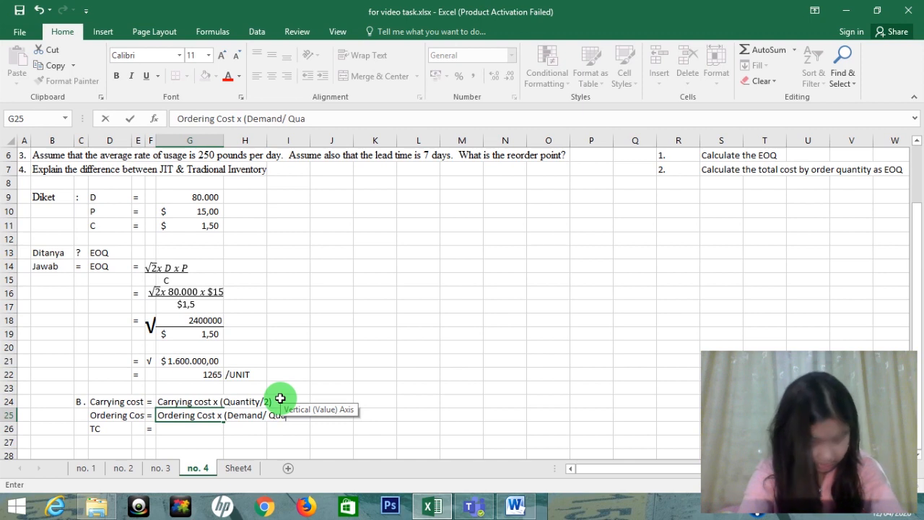
{"action": "type", "text": "nti"}
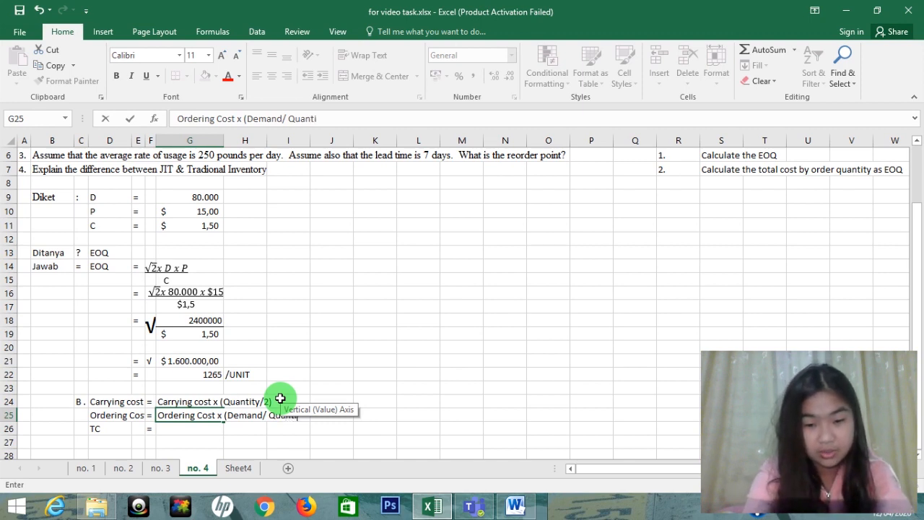
{"action": "type", "text": "ty Order"}
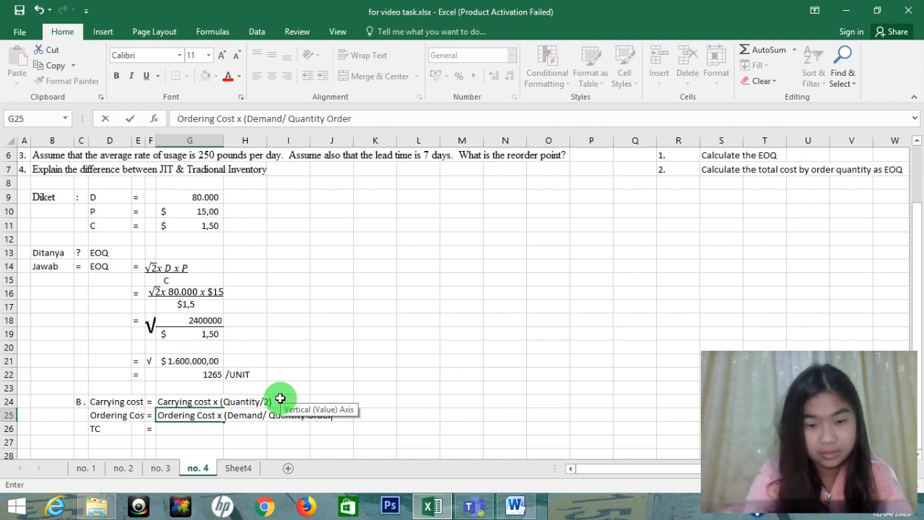
{"action": "type", "text": ")"}
{"action": "key", "text": "Return"}
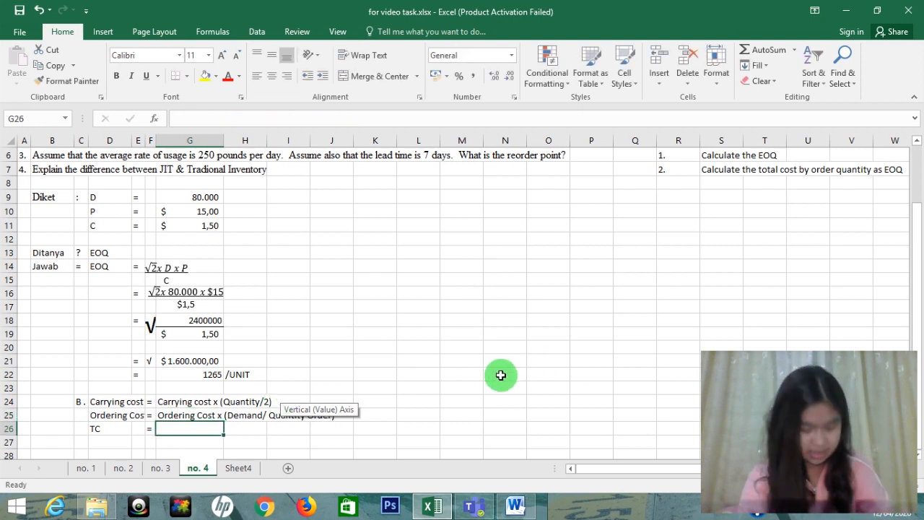
{"action": "left_click", "coordinate": [501, 375]}
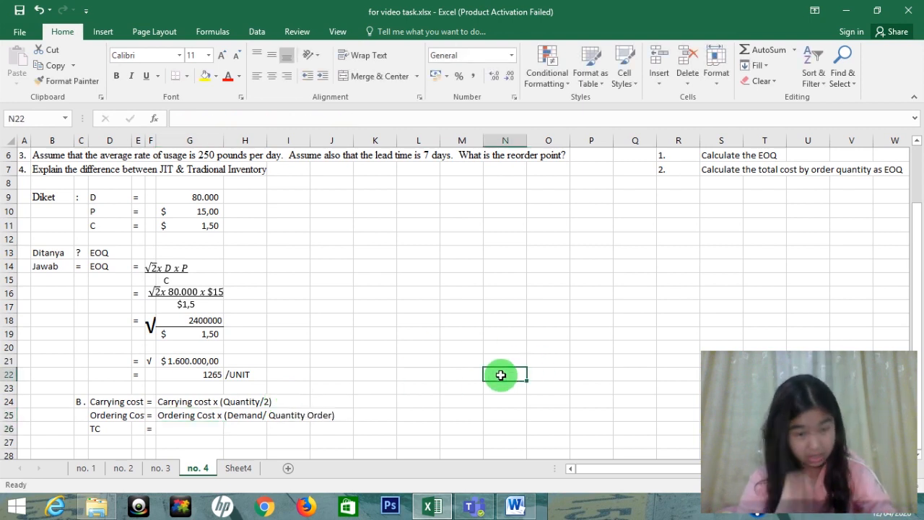
{"action": "key", "text": "Left"}
{"action": "key", "text": "Left"}
{"action": "key", "text": "Left"}
{"action": "key", "text": "Left"}
{"action": "key", "text": "Left"}
{"action": "key", "text": "Left"}
{"action": "key", "text": "Left"}
{"action": "key", "text": "Left"}
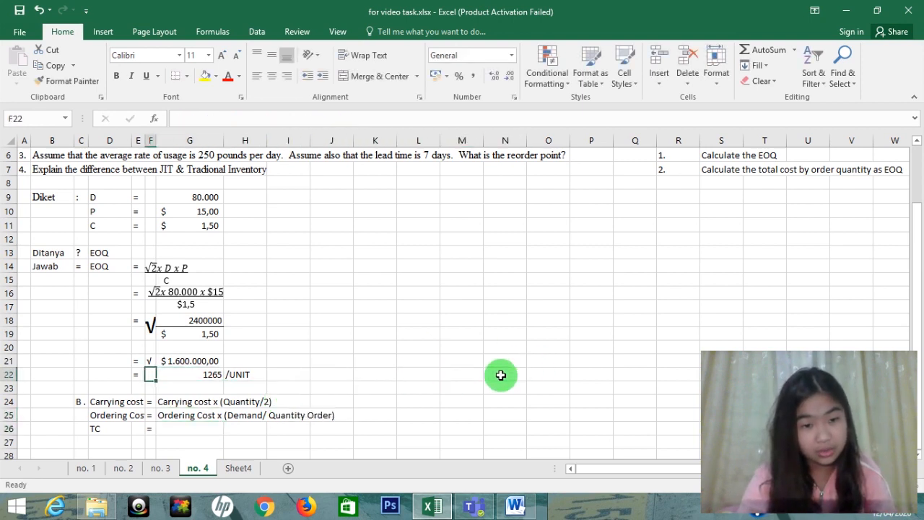
{"action": "key", "text": "Up"}
{"action": "key", "text": "Up"}
{"action": "key", "text": "Left"}
{"action": "key", "text": "Down"}
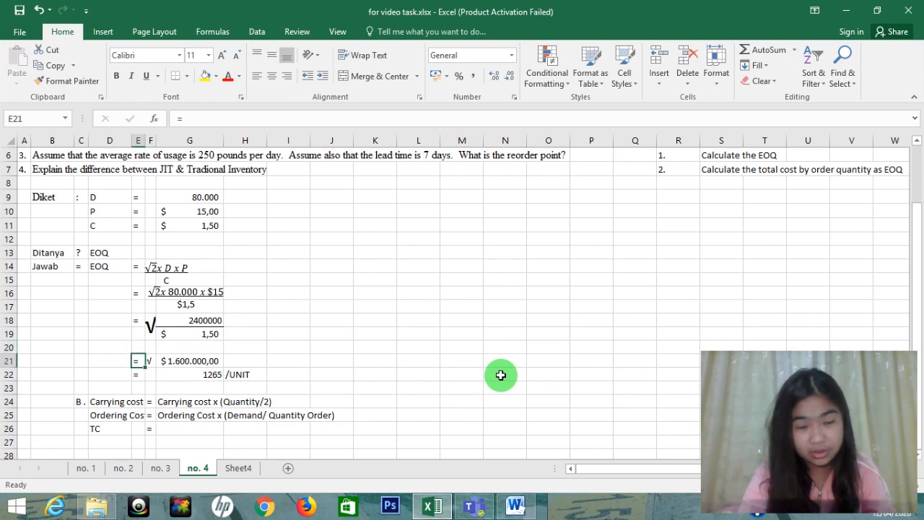
{"action": "key", "text": "Left"}
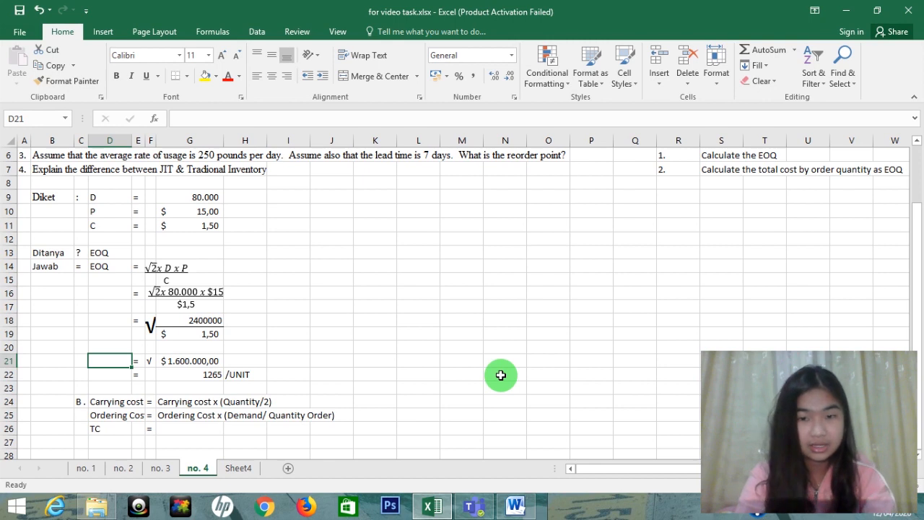
{"action": "key", "text": "Right"}
{"action": "key", "text": "Down"}
{"action": "key", "text": "Down"}
{"action": "key", "text": "Down"}
{"action": "key", "text": "Down"}
{"action": "key", "text": "Down"}
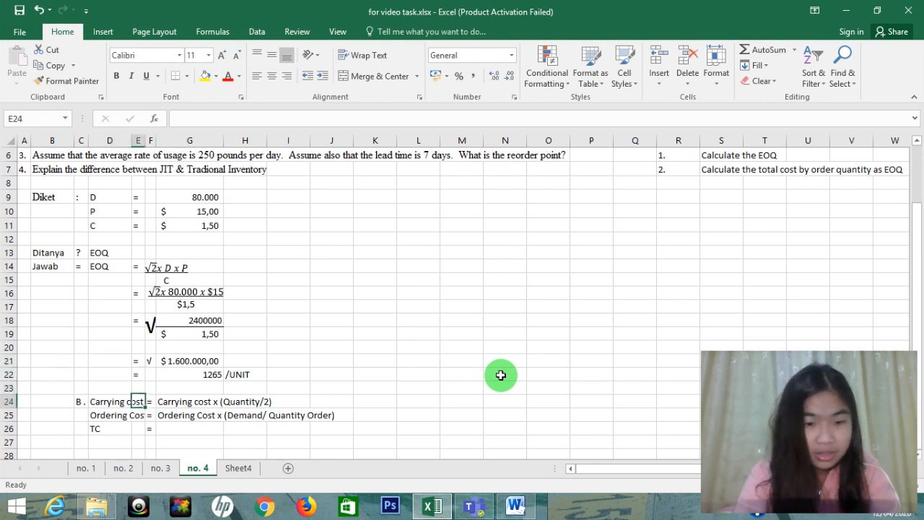
Step: Try to express the total cost in G26 as a formula adding D25 and D24
{"action": "key", "text": "Right"}
{"action": "key", "text": "Up"}
{"action": "key", "text": "Right"}
{"action": "key", "text": "Down"}
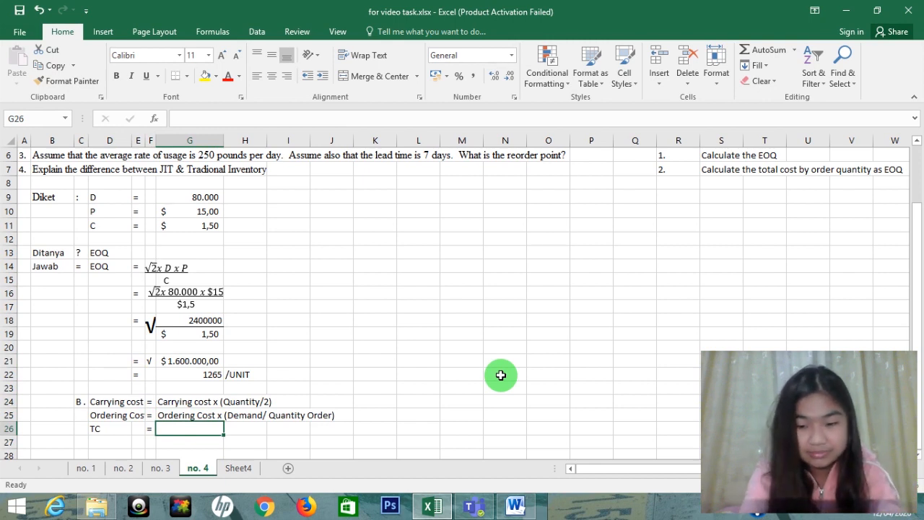
{"action": "type", "text": "='"}
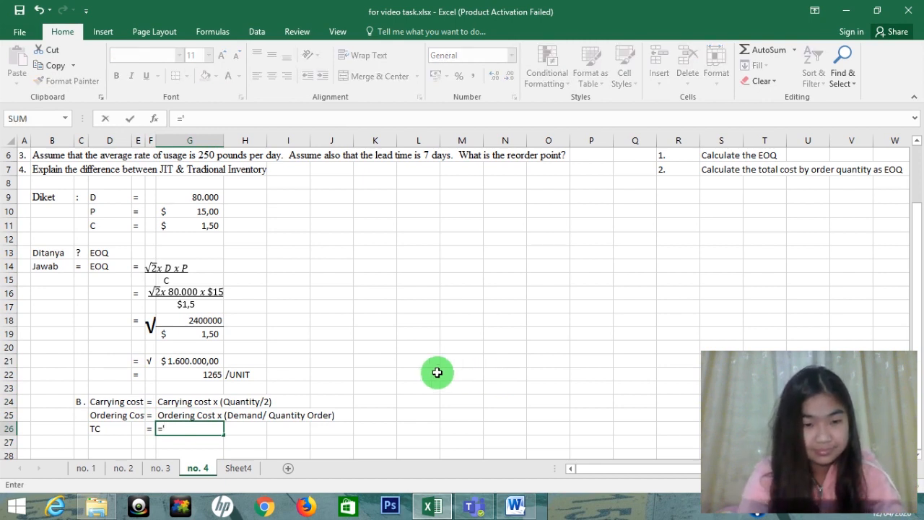
{"action": "left_click", "coordinate": [115, 410]}
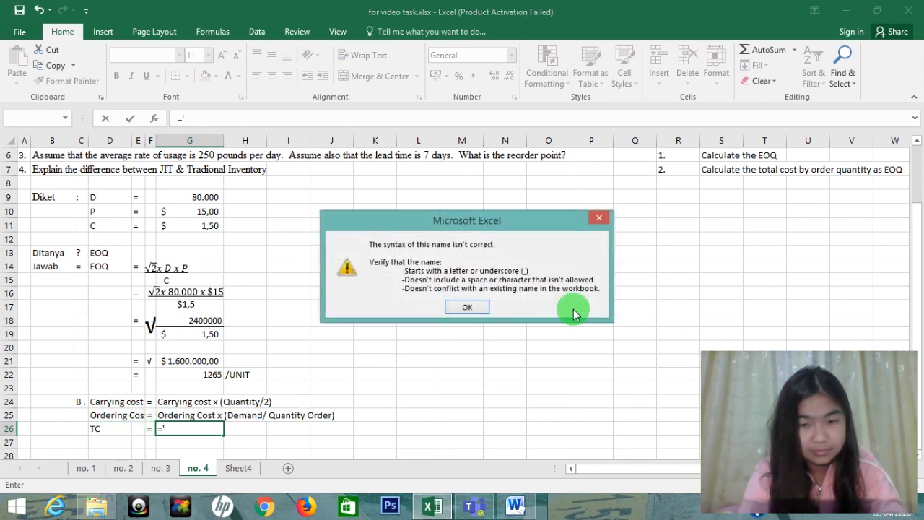
{"action": "left_click", "coordinate": [467, 306]}
{"action": "key", "text": "BackSpace"}
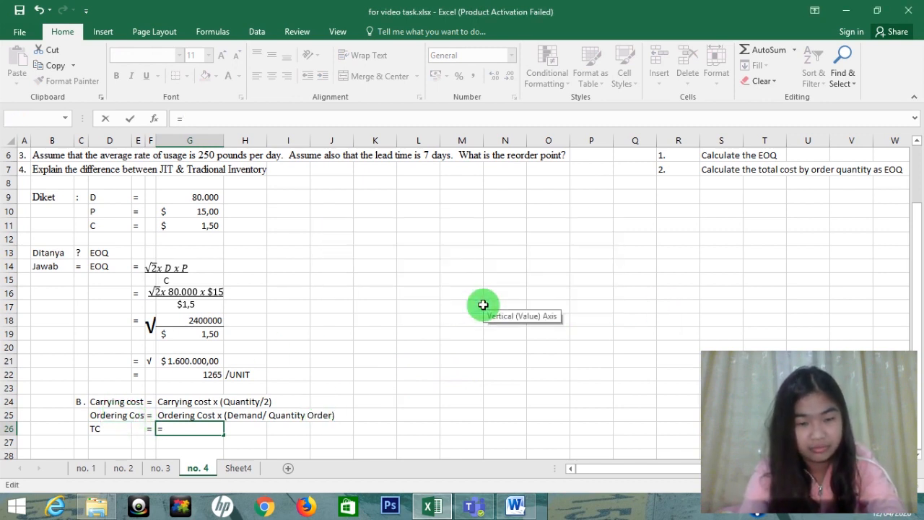
{"action": "left_click", "coordinate": [104, 415]}
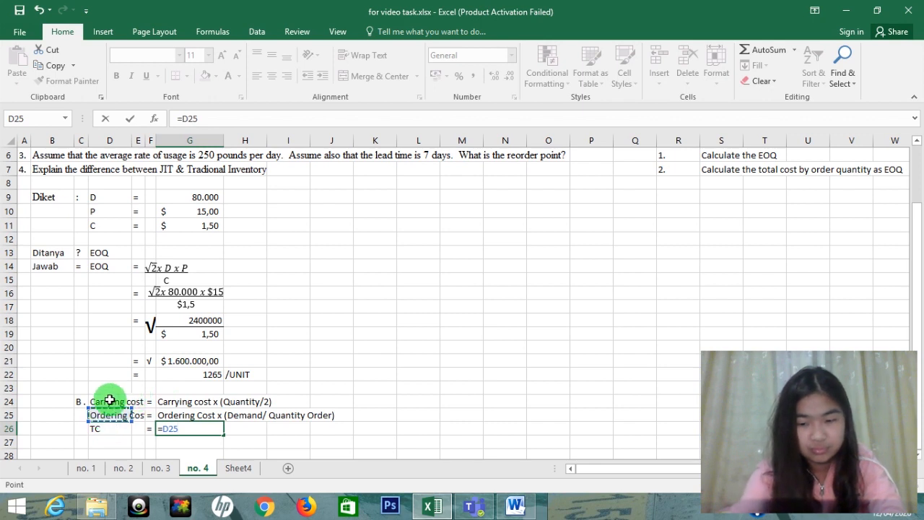
{"action": "type", "text": "+"}
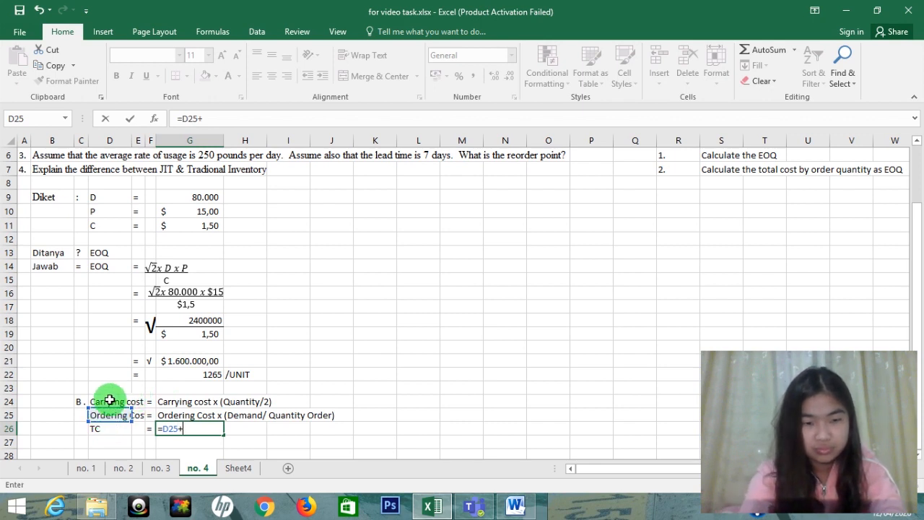
{"action": "left_click", "coordinate": [109, 400]}
{"action": "key", "text": "Return"}
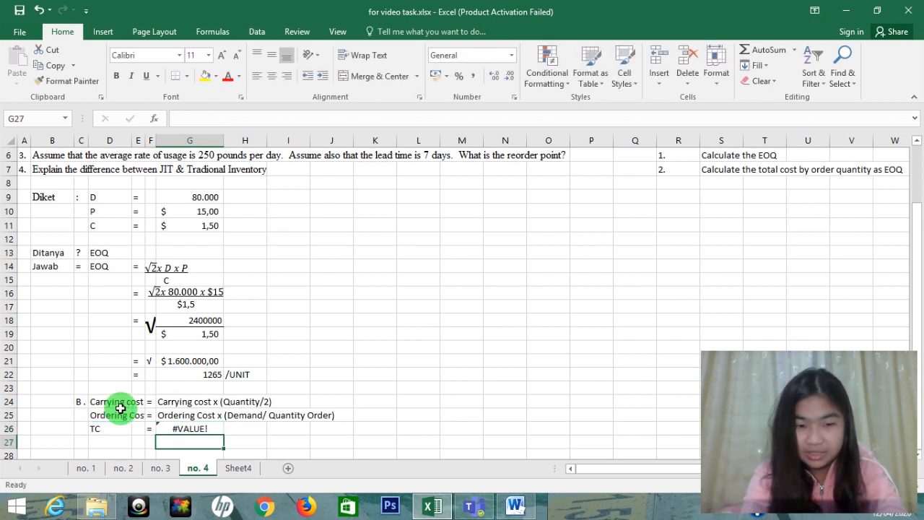
Step: Replace the contents of G26 with the total cost formula as text, "Ordering Cost + Carrying Cost"
{"action": "key", "text": "Up"}
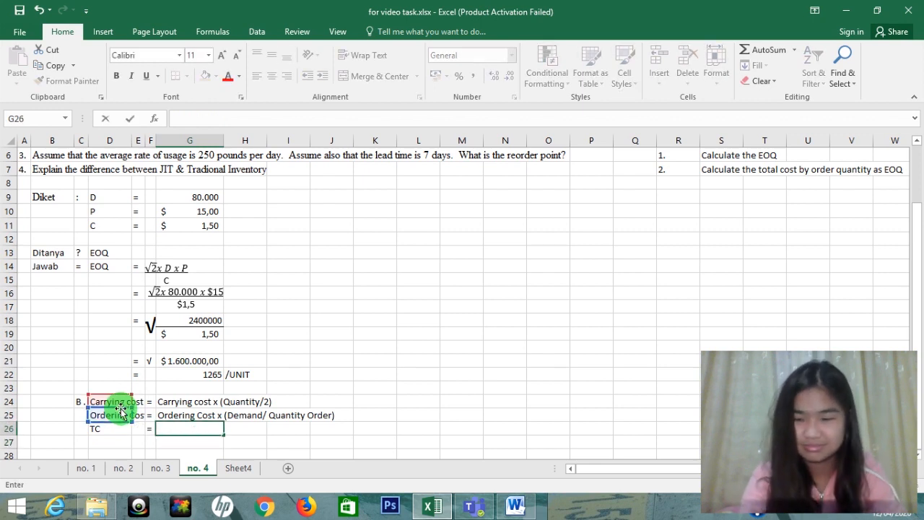
{"action": "type", "text": "Ordering Cost x (Demand/ Quantity Order)"}
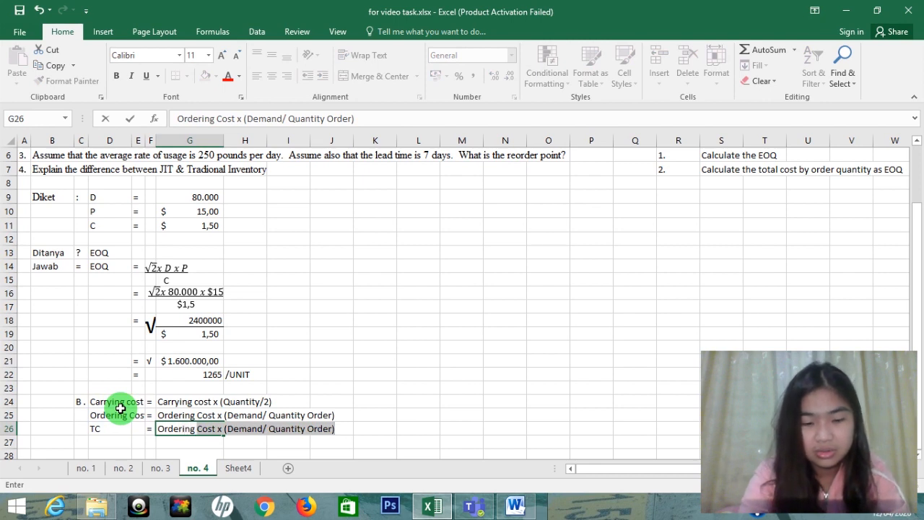
{"action": "type", "text": "+ Carrying Cost"}
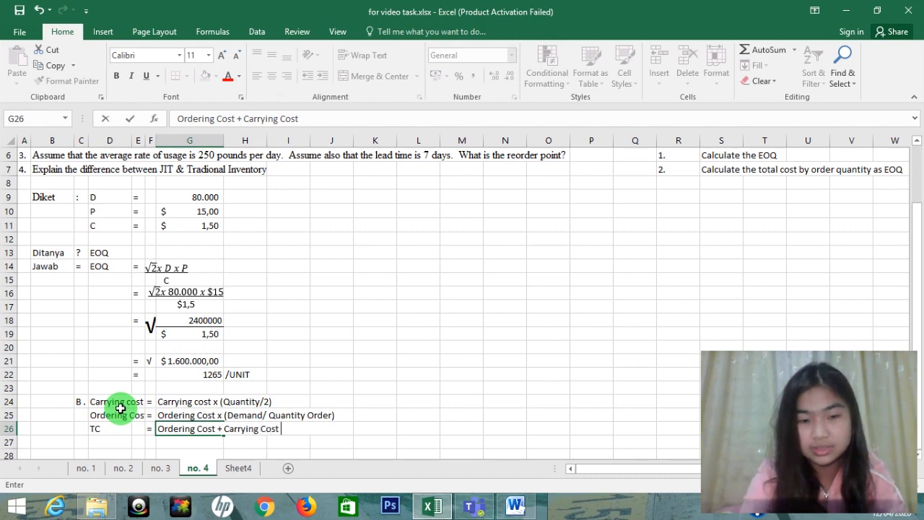
{"action": "key", "text": "Return"}
{"action": "key", "text": "Down"}
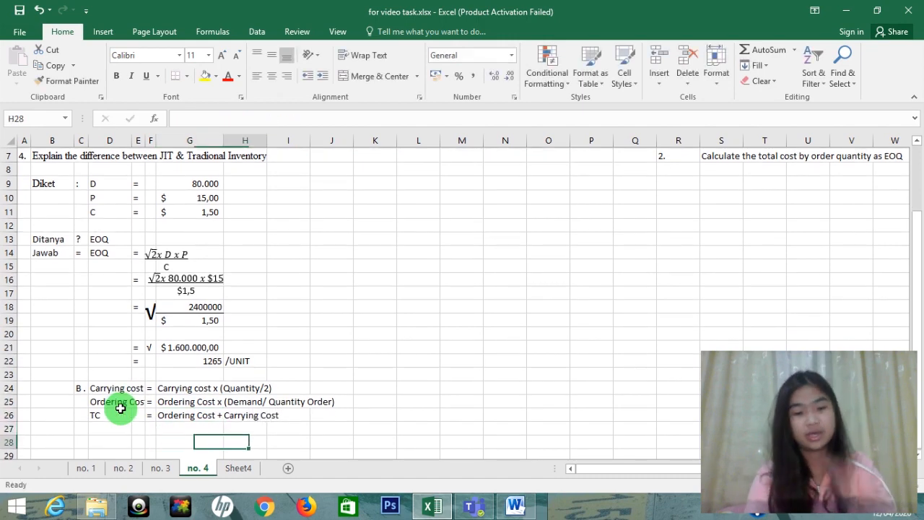
Step: Move the ordering cost and TC rows in D25:H26 down so they start at D30
{"action": "key", "text": "Right"}
{"action": "key", "text": "Up"}
{"action": "key", "text": "Up"}
{"action": "key", "text": "Up"}
{"action": "key", "text": "Left"}
{"action": "key", "text": "Left"}
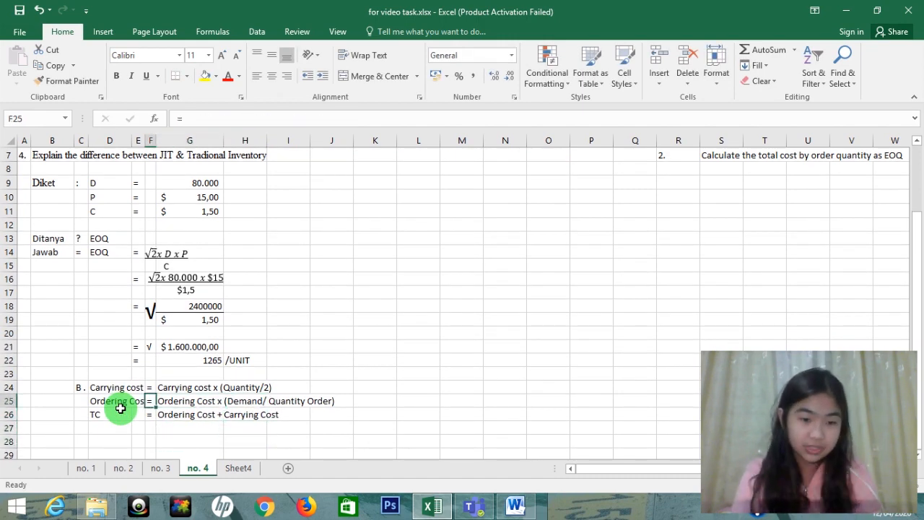
{"action": "left_click", "coordinate": [120, 407]}
{"action": "key", "text": "shift+Right"}
{"action": "key", "text": "shift+Right"}
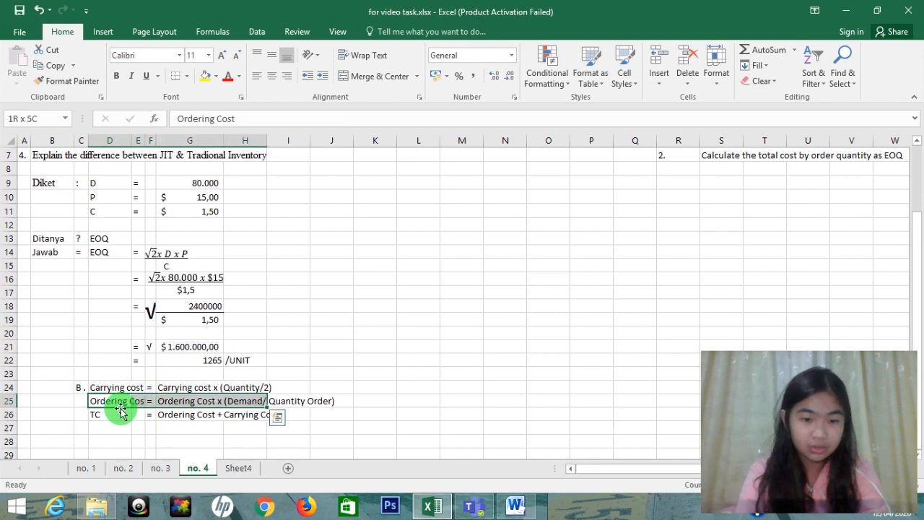
{"action": "key", "text": "shift+Down"}
{"action": "key", "text": "shift+Down"}
{"action": "key", "text": "shift+Up"}
{"action": "key", "text": "ctrl+c"}
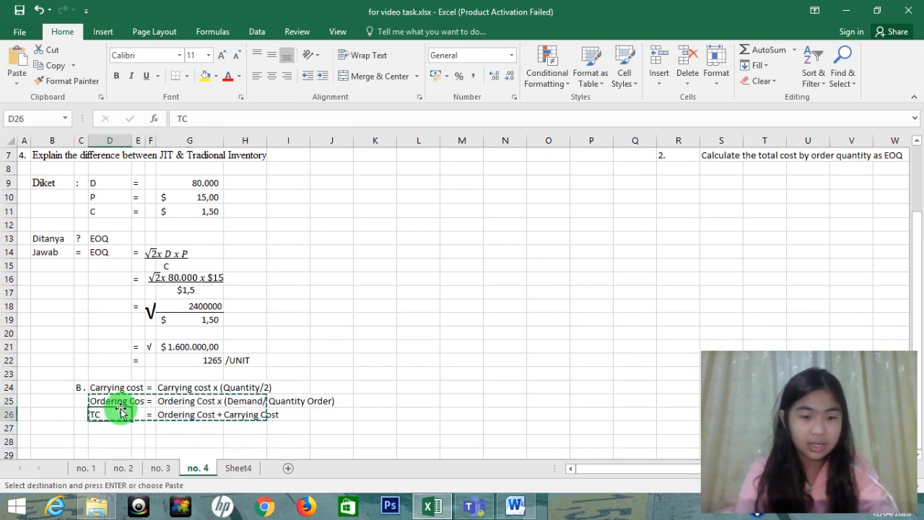
{"action": "key", "text": "Down"}
{"action": "key", "text": "Down"}
{"action": "key", "text": "Down"}
{"action": "key", "text": "Down"}
{"action": "key", "text": "Down"}
{"action": "key", "text": "Down"}
{"action": "key", "text": "Up"}
{"action": "key", "text": "Up"}
{"action": "key", "text": "Down"}
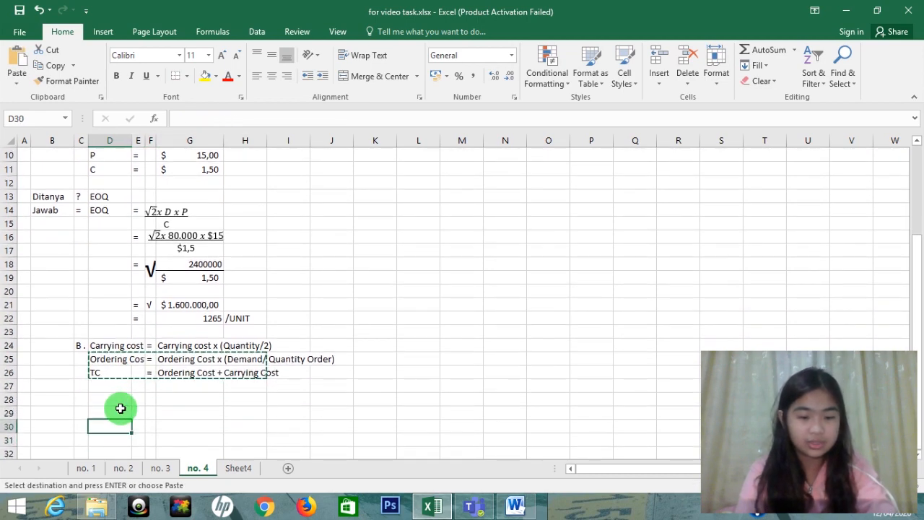
{"action": "key", "text": "ctrl+v"}
Step: Enter an equals sign as text in F25, under the one in the carrying cost row
{"action": "key", "text": "Up"}
{"action": "key", "text": "Up"}
{"action": "key", "text": "Up"}
{"action": "key", "text": "Up"}
{"action": "key", "text": "Up"}
{"action": "key", "text": "Right"}
{"action": "key", "text": "Right"}
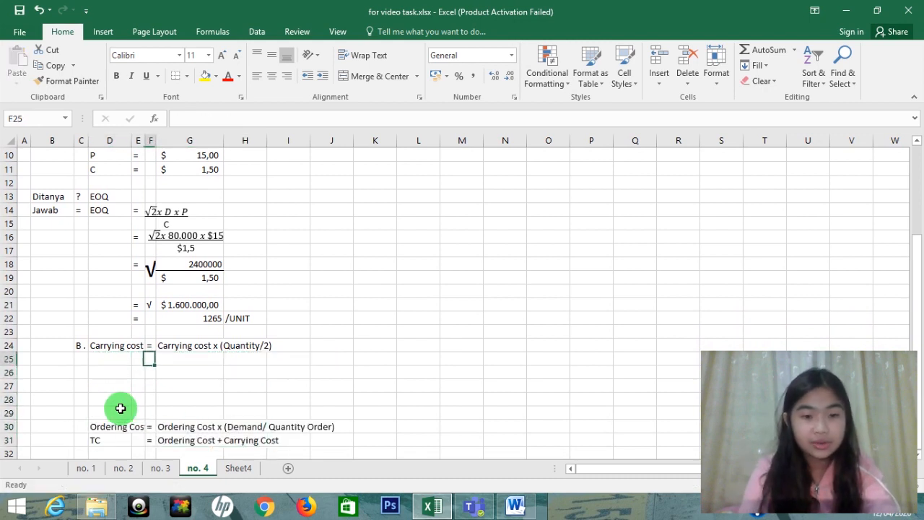
{"action": "type", "text": "="}
{"action": "key", "text": "Right"}
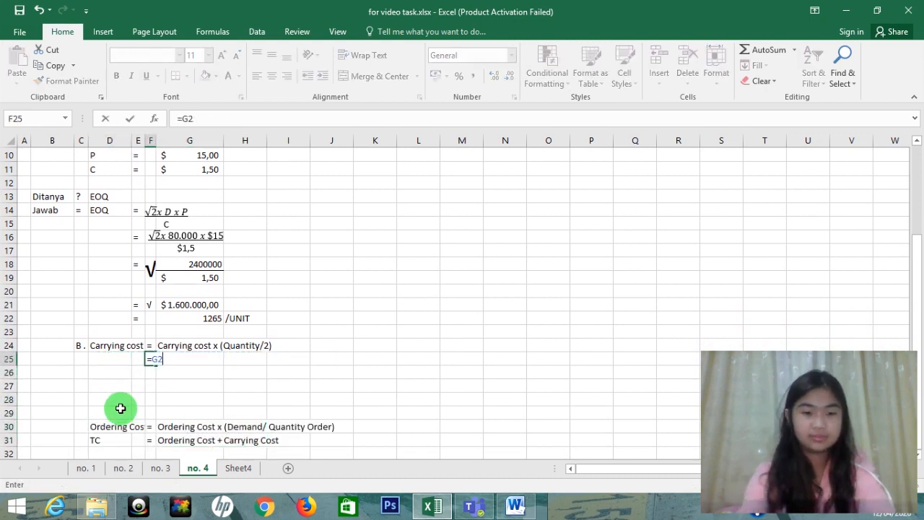
{"action": "key", "text": "Tab"}
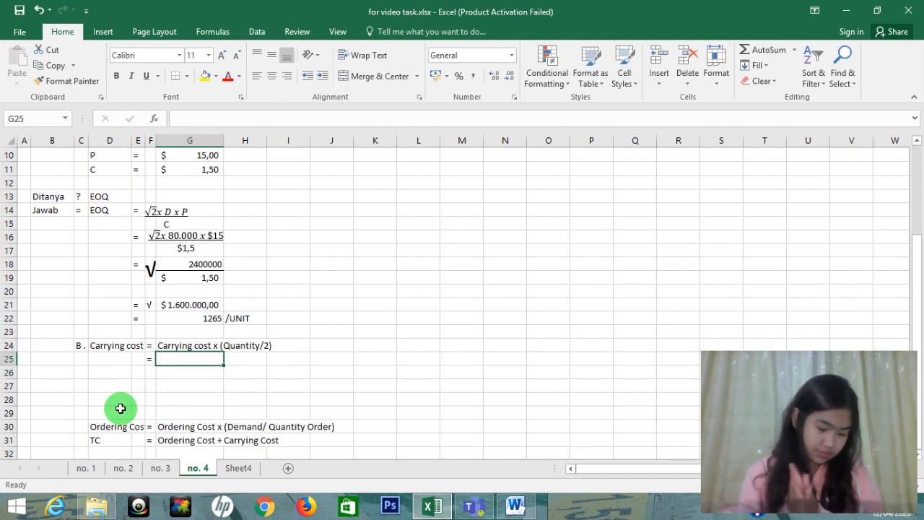
Step: Link G25 to the carrying cost per unit in G11
{"action": "type", "text": "="}
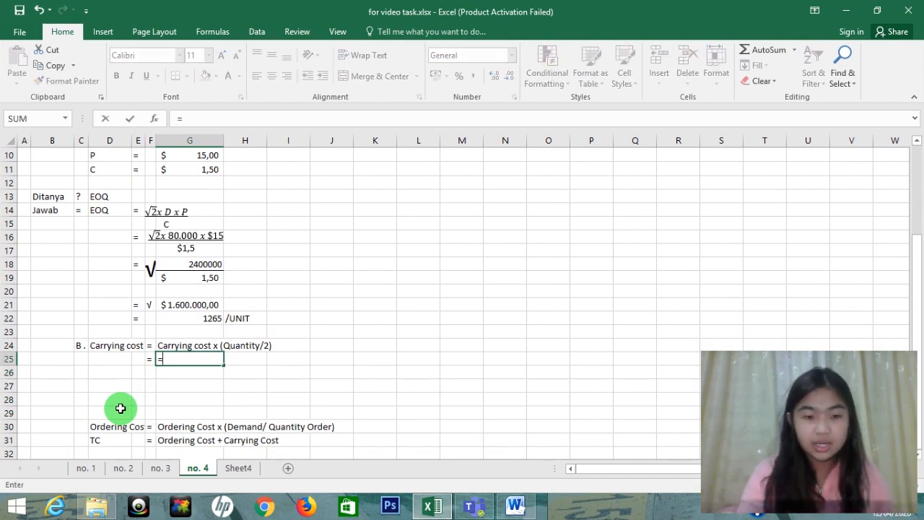
{"action": "key", "text": "Up"}
{"action": "key", "text": "Up"}
{"action": "key", "text": "Up"}
{"action": "key", "text": "Up"}
{"action": "key", "text": "Up"}
{"action": "key", "text": "Up"}
{"action": "key", "text": "Up"}
{"action": "key", "text": "Up"}
{"action": "key", "text": "Up"}
{"action": "key", "text": "Up"}
{"action": "key", "text": "Up"}
{"action": "key", "text": "Up"}
{"action": "key", "text": "Up"}
{"action": "key", "text": "Up"}
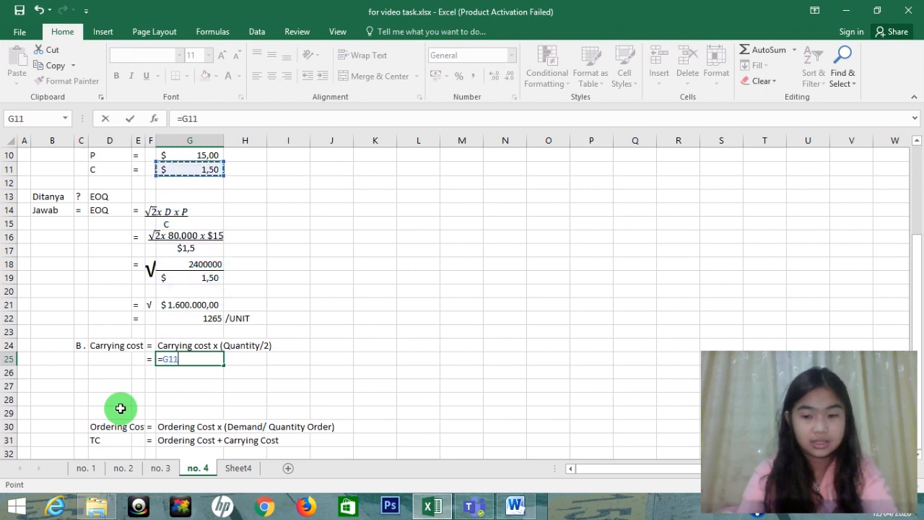
{"action": "key", "text": "Return"}
Step: Enter "x" as the multiplication sign in H25 and narrow column H
{"action": "key", "text": "Right"}
{"action": "key", "text": "Up"}
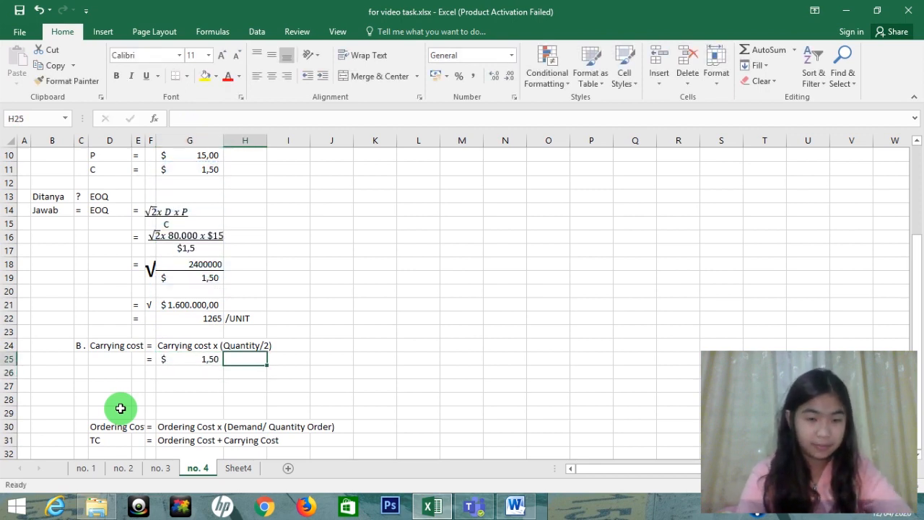
{"action": "type", "text": "x"}
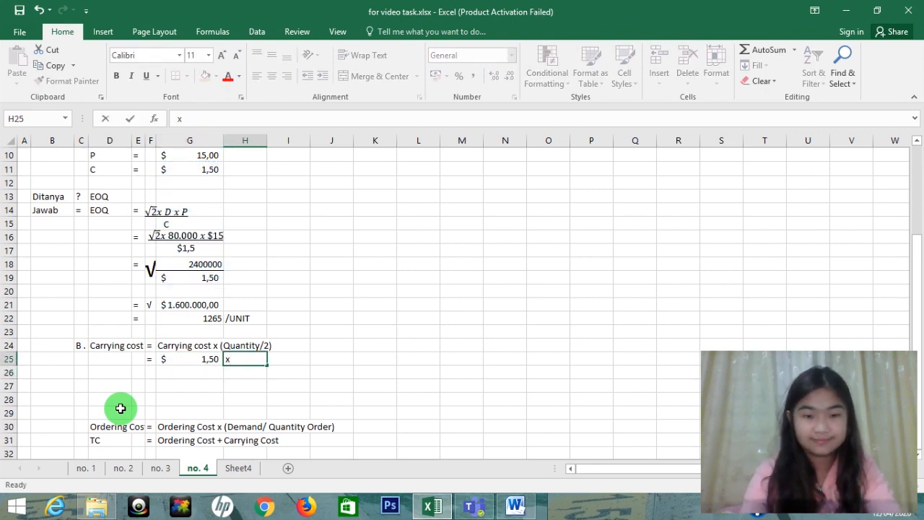
{"action": "key", "text": "Return"}
{"action": "left_click", "coordinate": [264, 153]}
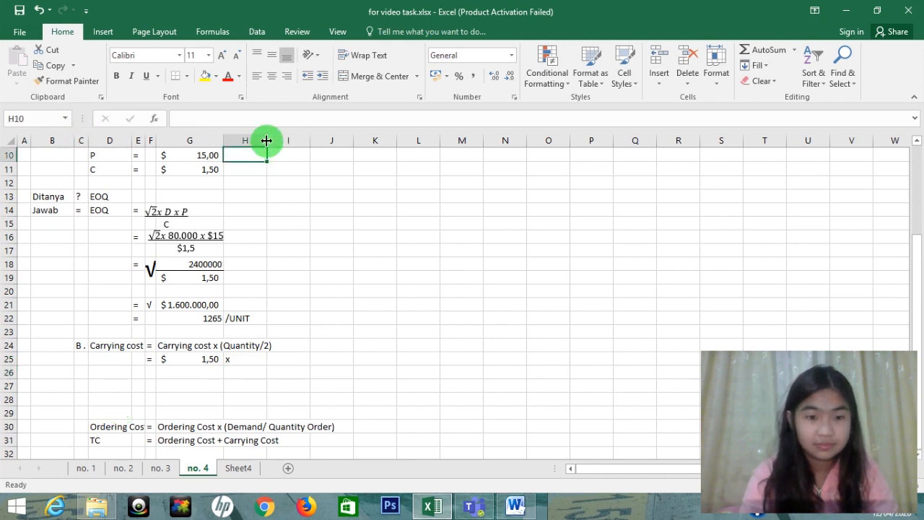
{"action": "left_click_drag", "start_coordinate": [266, 140], "coordinate": [238, 140]}
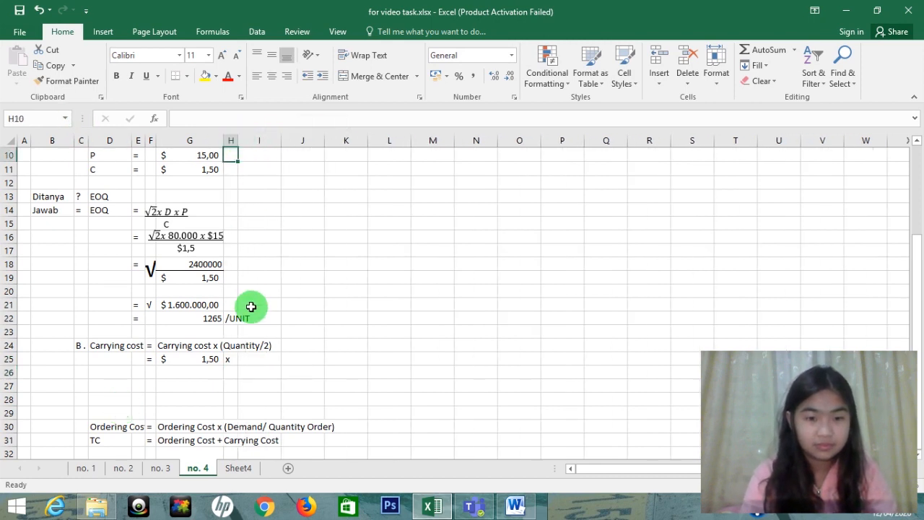
Step: Link I25 to the EOQ quantity in G22
{"action": "left_click", "coordinate": [252, 355]}
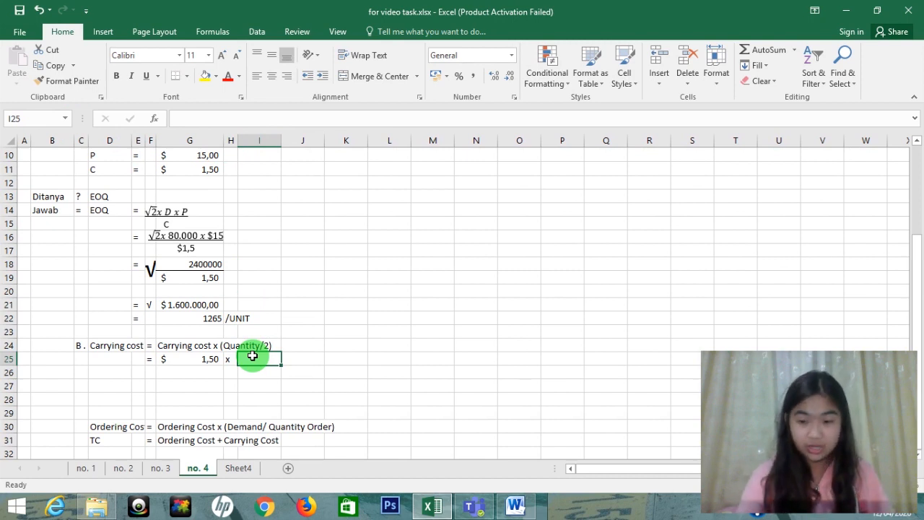
{"action": "type", "text": "="}
{"action": "key", "text": "Up"}
{"action": "key", "text": "Up"}
{"action": "key", "text": "Up"}
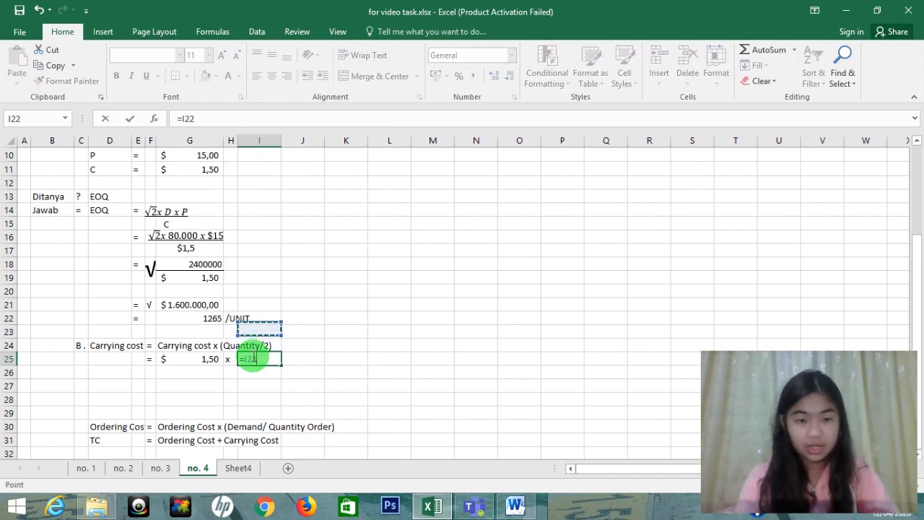
{"action": "key", "text": "Left"}
{"action": "key", "text": "Left"}
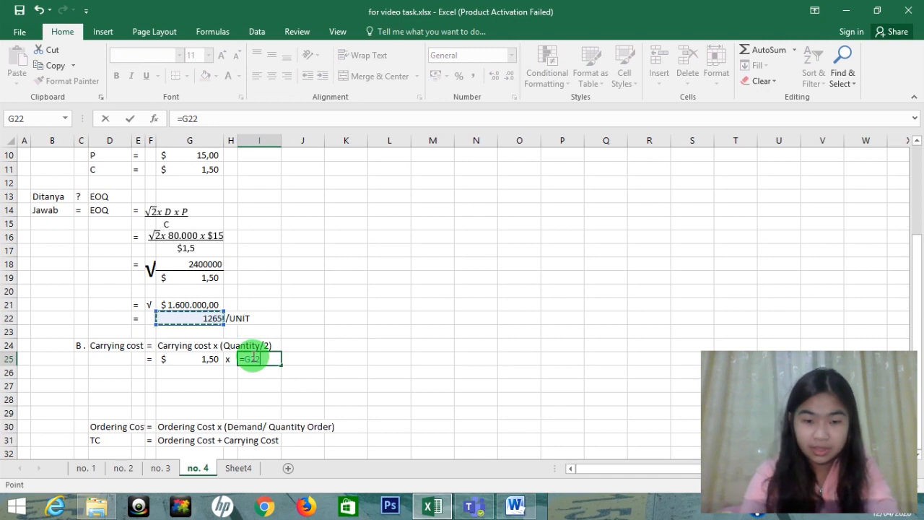
{"action": "key", "text": "Return"}
{"action": "left_click", "coordinate": [252, 358]}
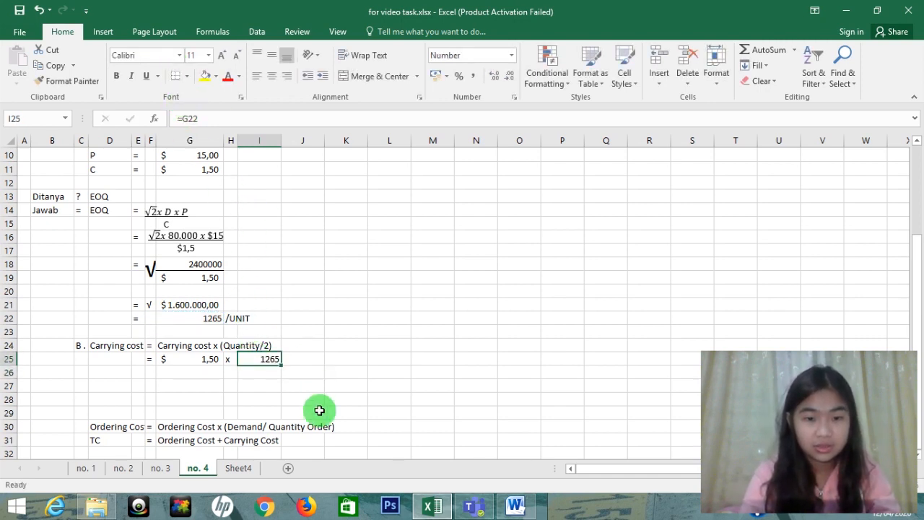
Step: Enter the divisor 2 in I26, with a fraction line separating it from I25
{"action": "left_click", "coordinate": [260, 373]}
{"action": "type", "text": "2"}
{"action": "key", "text": "Return"}
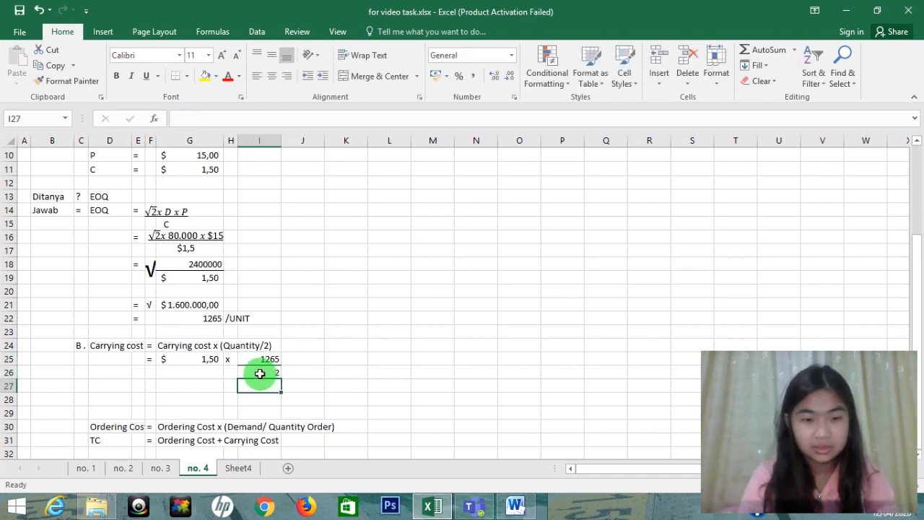
Step: Enter an equals sign as text in F27 for the second line of the carrying cost calculation
{"action": "key", "text": "Left"}
{"action": "key", "text": "Left"}
{"action": "type", "text": "="}
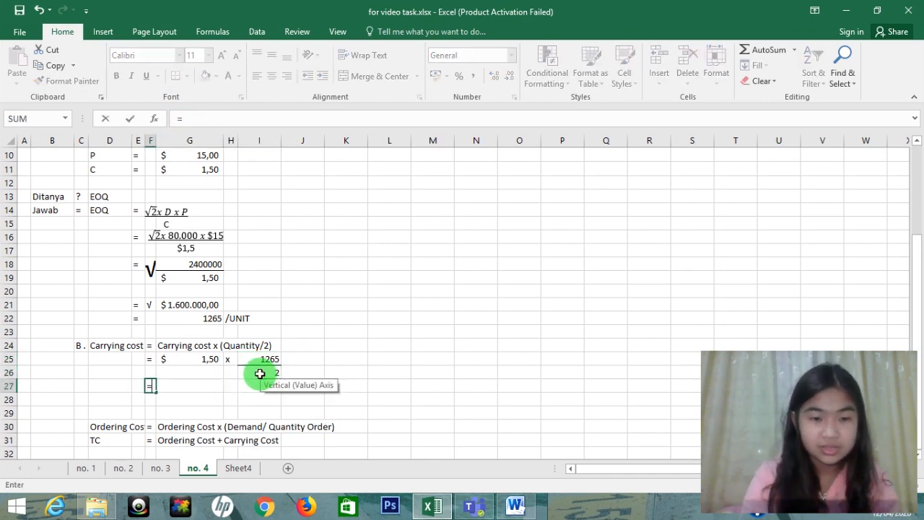
{"action": "key", "text": "Tab"}
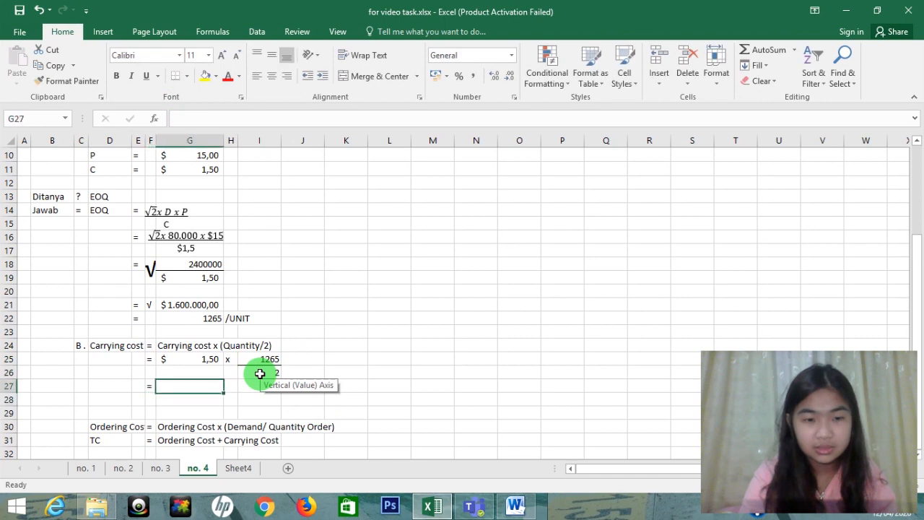
Step: Link G27 to the unit carrying cost in G25 and enter "x" in H27
{"action": "type", "text": "="}
{"action": "key", "text": "Up"}
{"action": "key", "text": "Up"}
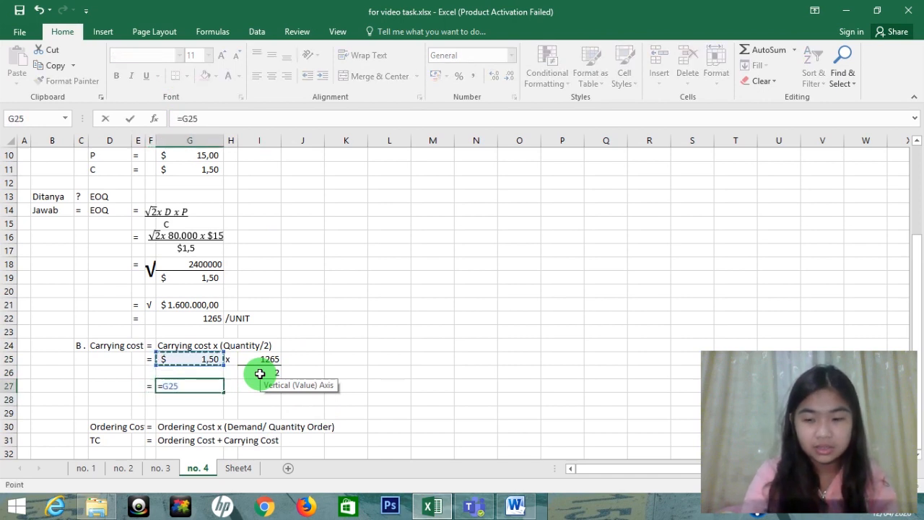
{"action": "key", "text": "Tab"}
{"action": "type", "text": "x"}
{"action": "key", "text": "Tab"}
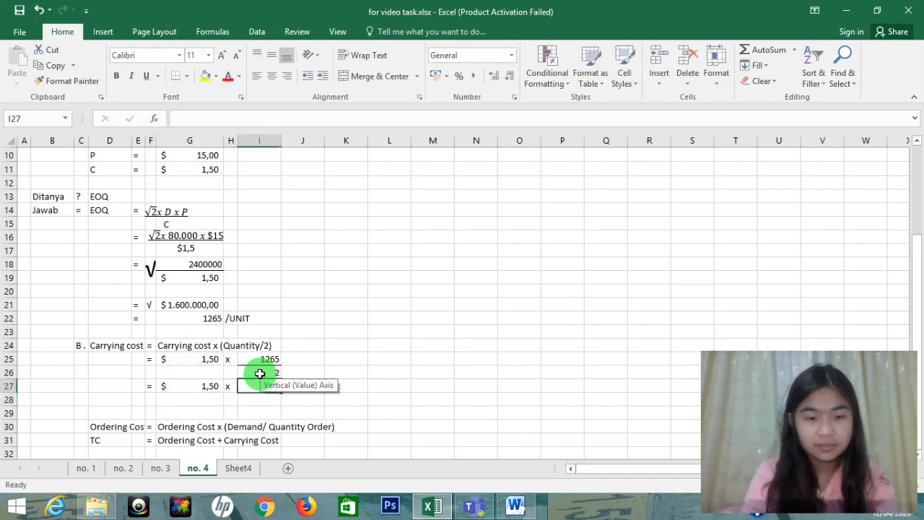
Step: Calculate the average quantity in I27 by dividing I25 by I26
{"action": "type", "text": "="}
{"action": "key", "text": "Up"}
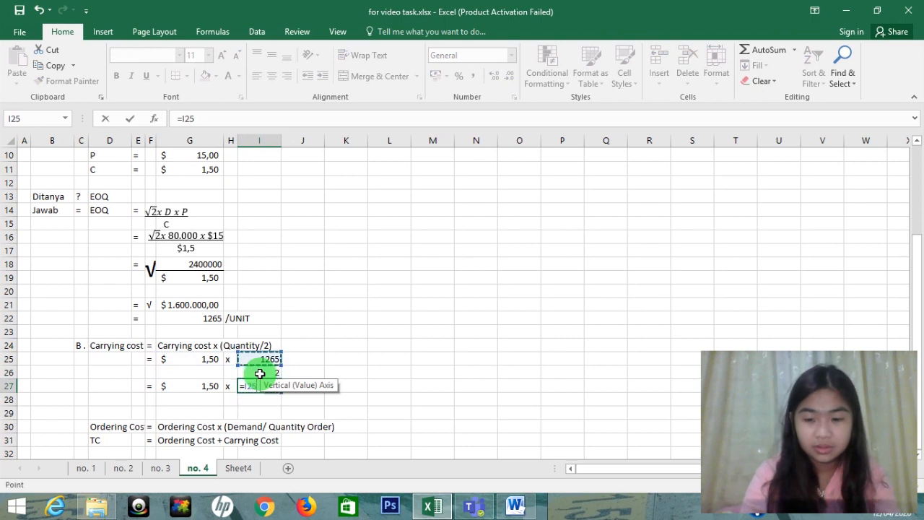
{"action": "key", "text": "Return"}
{"action": "key", "text": "Left"}
{"action": "key", "text": "Left"}
{"action": "key", "text": "Left"}
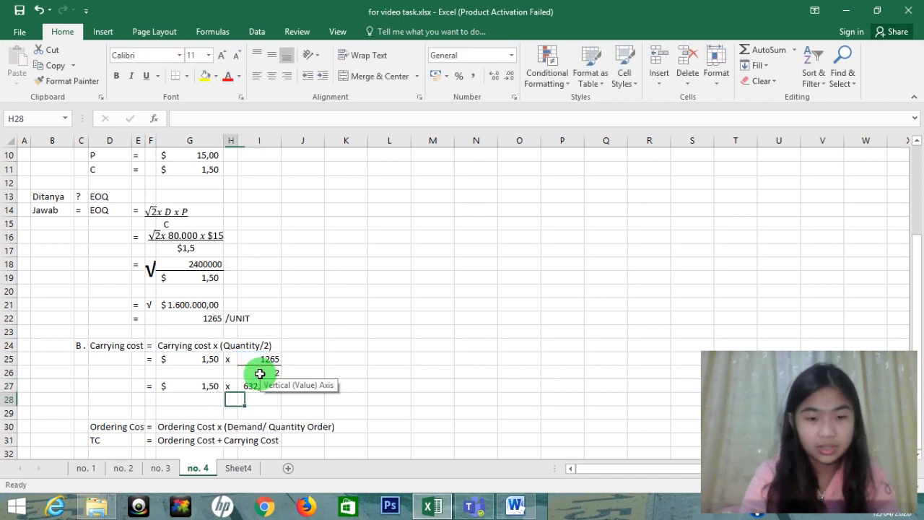
Step: Enter an equals sign as text in F28 for the result line of the carrying cost calculation
{"action": "type", "text": "="}
{"action": "key", "text": "Right"}
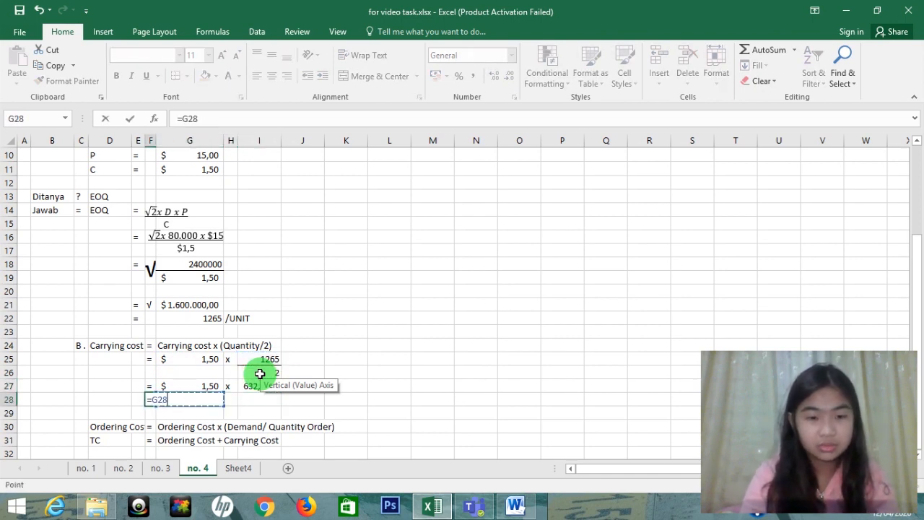
{"action": "key", "text": "Up"}
{"action": "key", "text": "BackSpace"}
{"action": "key", "text": "BackSpace"}
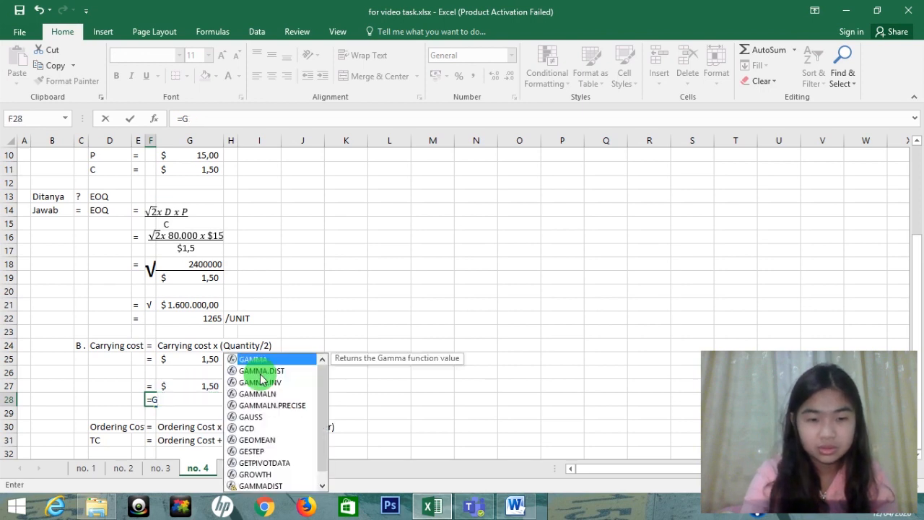
{"action": "key", "text": "Escape"}
Step: Calculate the carrying cost in G28 by multiplying the unit carrying cost in G27 by the average quantity in I27
{"action": "key", "text": "Right"}
{"action": "type", "text": "="}
{"action": "key", "text": "Up"}
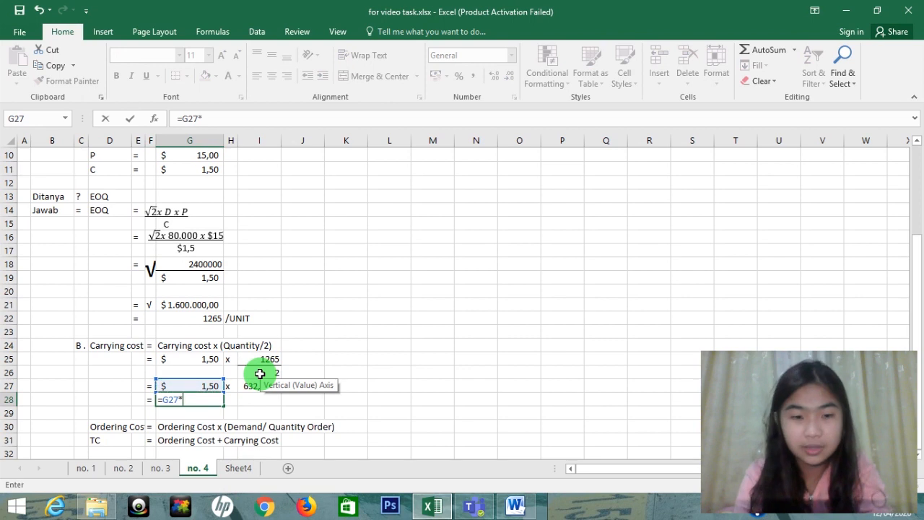
{"action": "key", "text": "Up"}
{"action": "key", "text": "Right"}
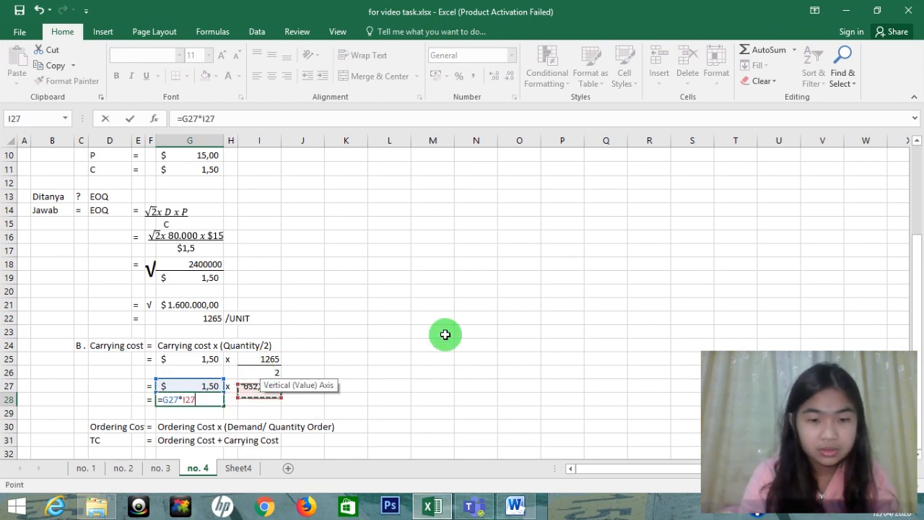
{"action": "key", "text": "Return"}
{"action": "left_click", "coordinate": [321, 387]}
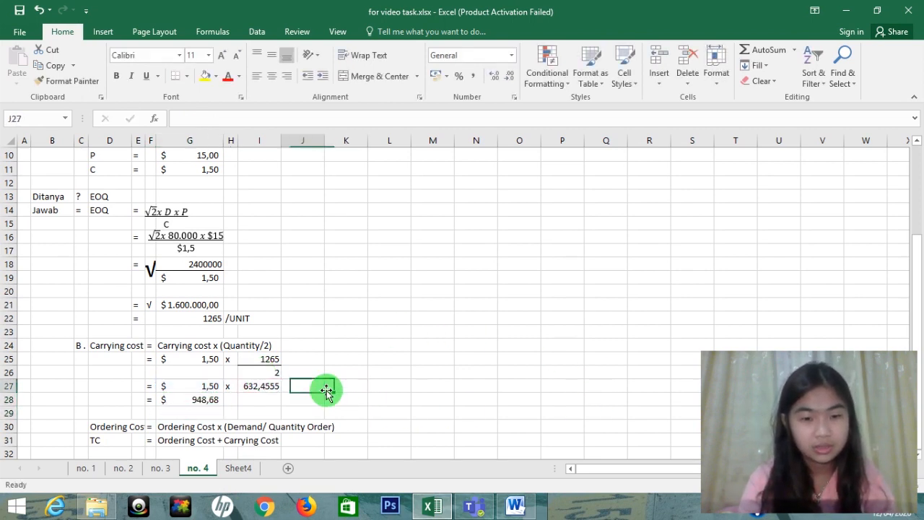
{"action": "left_click", "coordinate": [195, 399]}
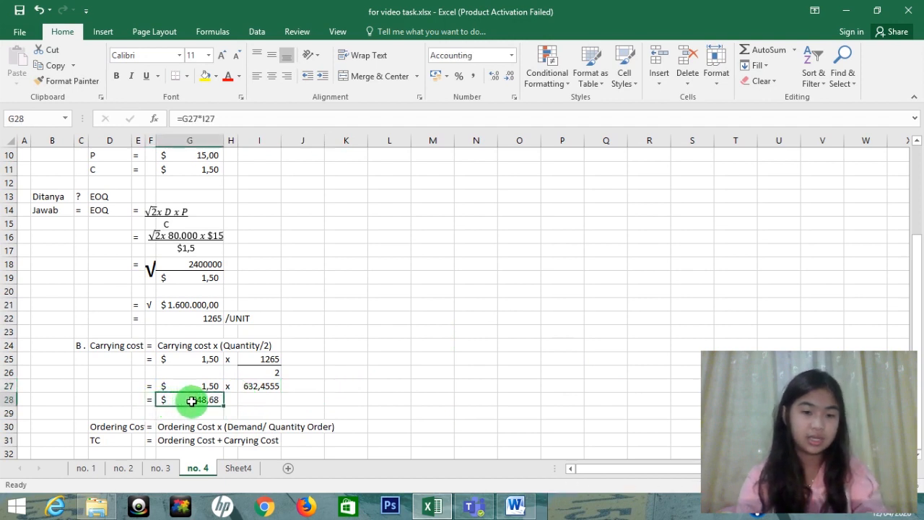
{"action": "key", "text": "Down"}
{"action": "key", "text": "Down"}
{"action": "key", "text": "Left"}
{"action": "key", "text": "Left"}
{"action": "key", "text": "Left"}
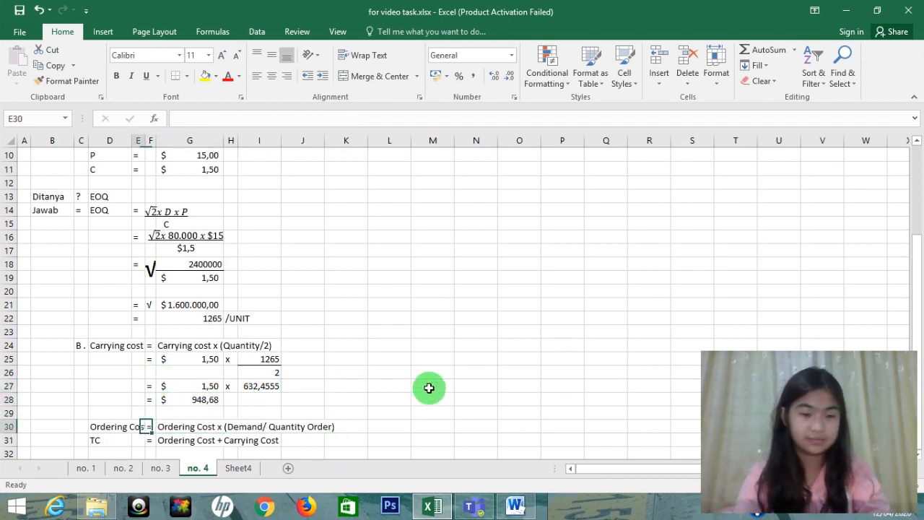
{"action": "key", "text": "shift+Right"}
{"action": "key", "text": "shift+Right"}
{"action": "key", "text": "shift+Right"}
{"action": "key", "text": "shift+Right"}
{"action": "key", "text": "shift+Right"}
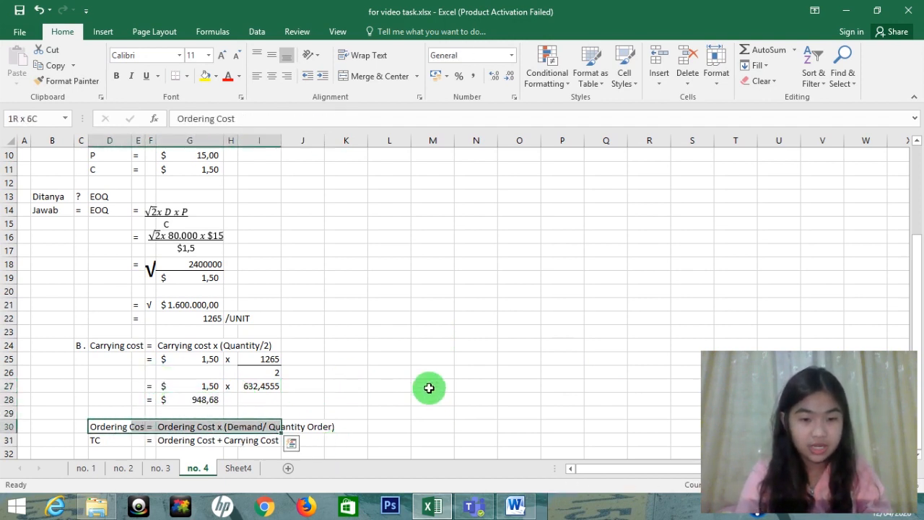
Step: Move the line "TC = Ordering Cost + Carrying Cost" from row 31 to row 24, starting in L24 beside the carrying cost calculation
{"action": "key", "text": "Left"}
{"action": "key", "text": "Down"}
{"action": "key", "text": "shift+Right"}
{"action": "key", "text": "Right"}
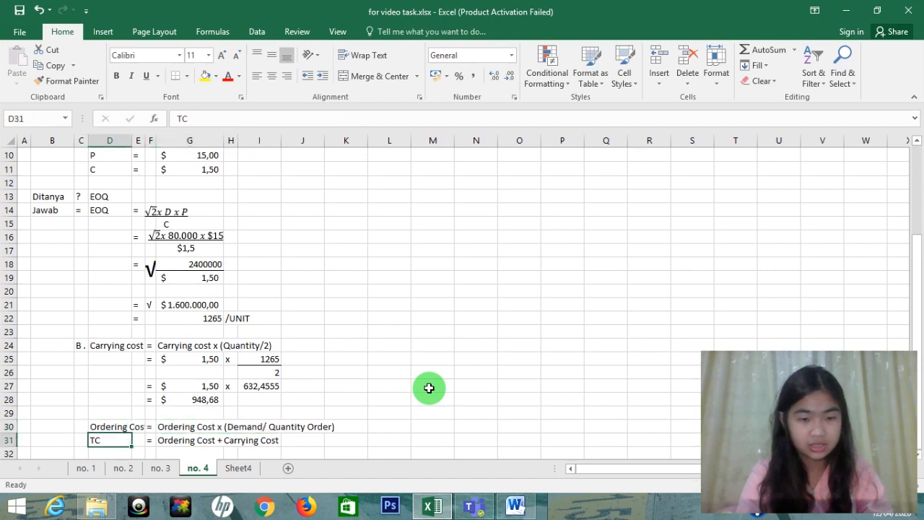
{"action": "key", "text": "shift+Right"}
{"action": "key", "text": "shift+Right"}
{"action": "key", "text": "shift+Right"}
{"action": "key", "text": "shift+Right"}
{"action": "key", "text": "ctrl+c"}
{"action": "key", "text": "Right"}
{"action": "key", "text": "Right"}
{"action": "key", "text": "Right"}
{"action": "key", "text": "Right"}
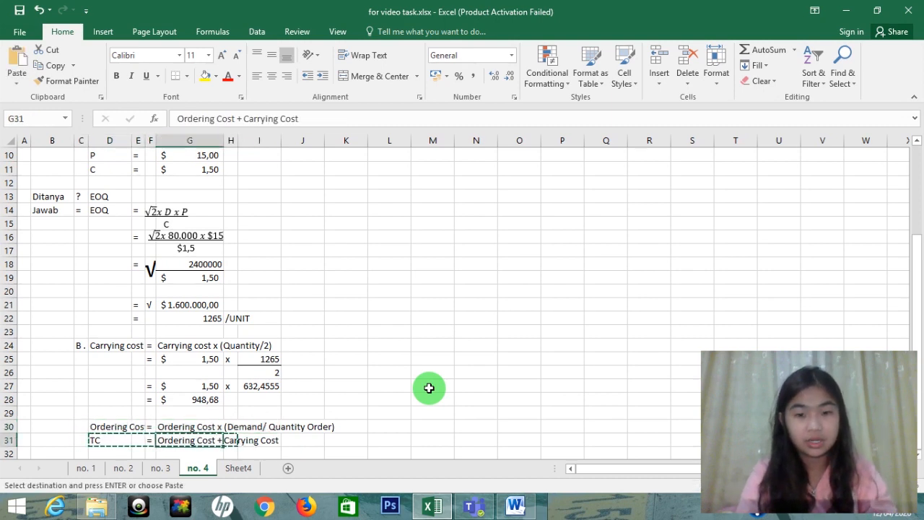
{"action": "key", "text": "Up"}
{"action": "key", "text": "Up"}
{"action": "key", "text": "Right"}
{"action": "key", "text": "Right"}
{"action": "key", "text": "Right"}
{"action": "key", "text": "Right"}
{"action": "key", "text": "Up"}
{"action": "key", "text": "Up"}
{"action": "key", "text": "Up"}
{"action": "key", "text": "Up"}
{"action": "key", "text": "Up"}
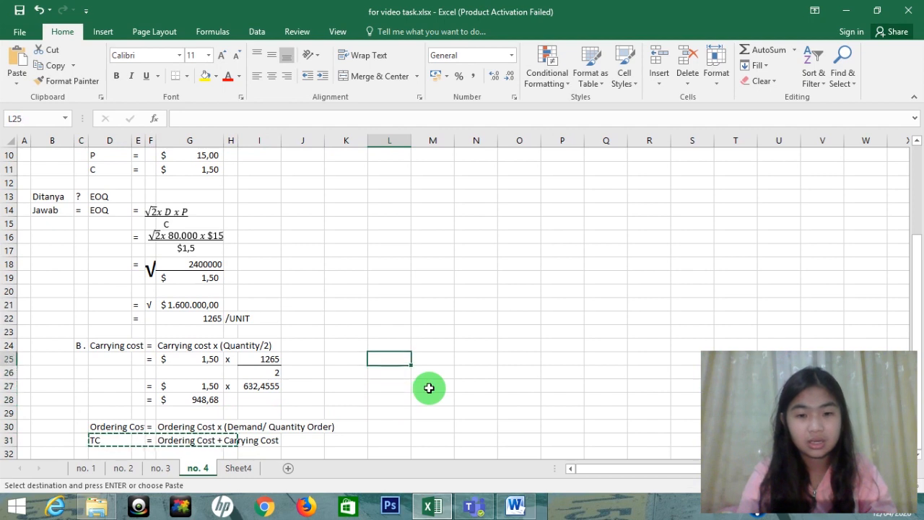
{"action": "key", "text": "ctrl+v"}
{"action": "key", "text": "Down"}
{"action": "key", "text": "Down"}
{"action": "key", "text": "Down"}
{"action": "key", "text": "Left"}
{"action": "key", "text": "Left"}
{"action": "key", "text": "Left"}
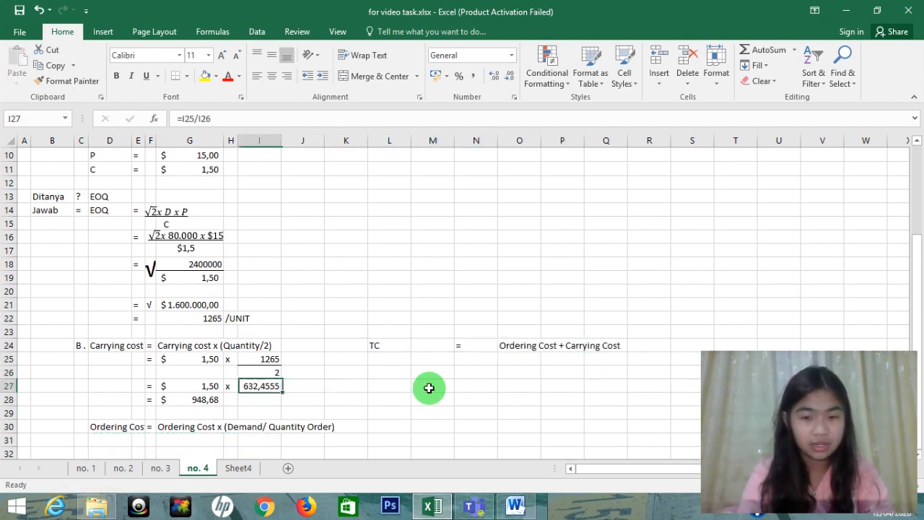
{"action": "key", "text": "Right"}
{"action": "key", "text": "Right"}
{"action": "key", "text": "Right"}
{"action": "key", "text": "Up"}
{"action": "key", "text": "Up"}
{"action": "key", "text": "Right"}
{"action": "key", "text": "Right"}
{"action": "key", "text": "Right"}
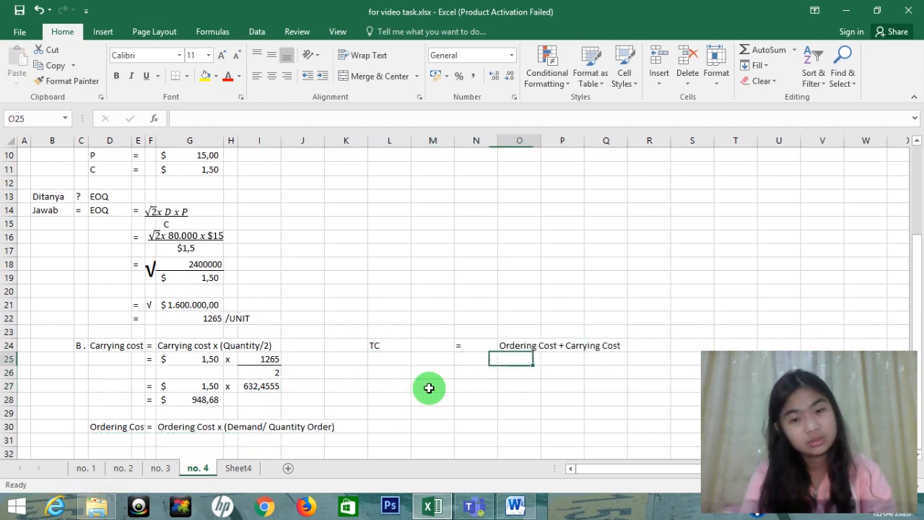
Step: Move the TC line's equals sign and formula text so they start in M24, and narrow column M to fit the equals sign
{"action": "key", "text": "Left"}
{"action": "key", "text": "Left"}
{"action": "key", "text": "Up"}
{"action": "key", "text": "Right"}
{"action": "key", "text": "shift+Right"}
{"action": "key", "text": "shift+Right"}
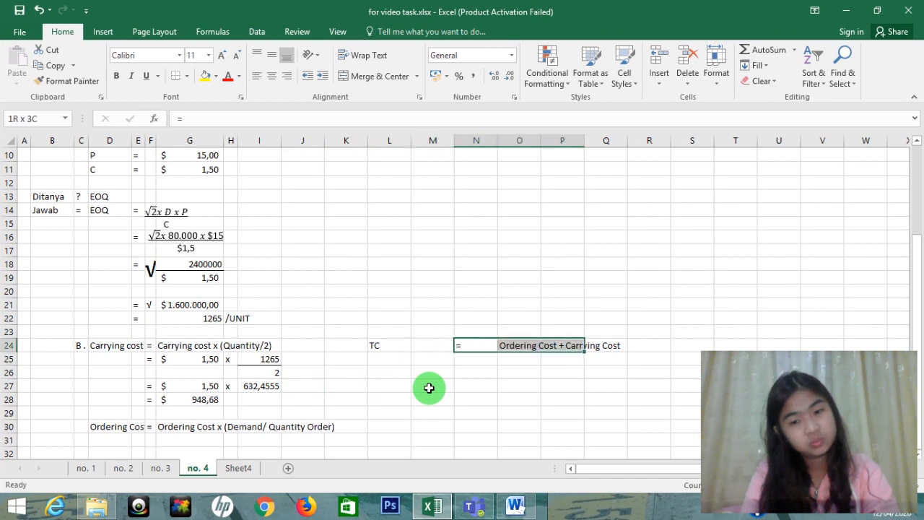
{"action": "key", "text": "ctrl+x"}
{"action": "key", "text": "Left"}
{"action": "key", "text": "ctrl+v"}
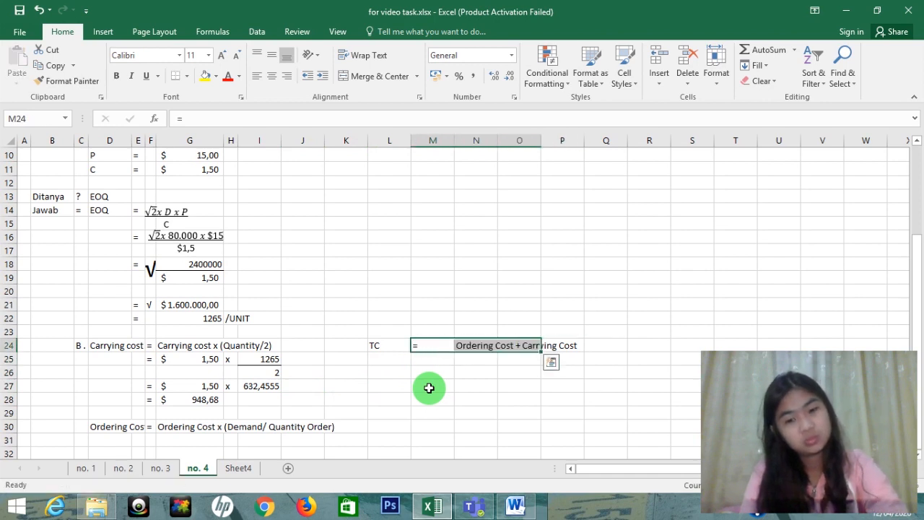
{"action": "left_click_drag", "start_coordinate": [454, 140], "coordinate": [422, 140]}
Step: Widen column E slightly so the "Ordering Cost" label in row 30 shows in full
{"action": "left_click", "coordinate": [111, 435]}
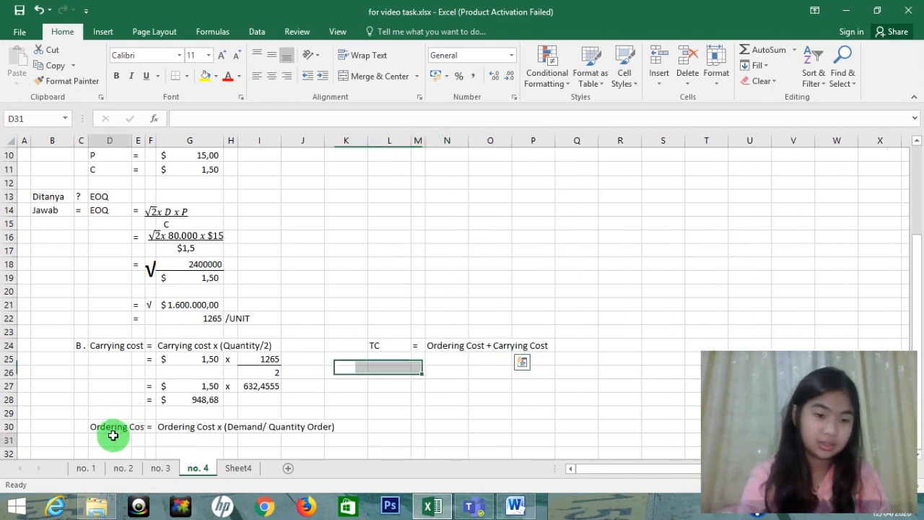
{"action": "key", "text": "Down"}
{"action": "key", "text": "Down"}
{"action": "key", "text": "Right"}
{"action": "key", "text": "Up"}
{"action": "key", "text": "Up"}
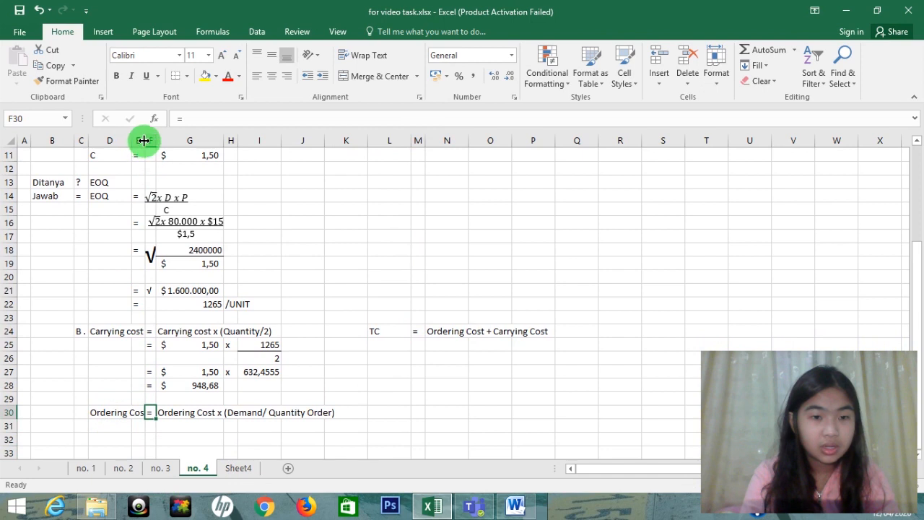
{"action": "left_click_drag", "start_coordinate": [143, 139], "coordinate": [145, 140]}
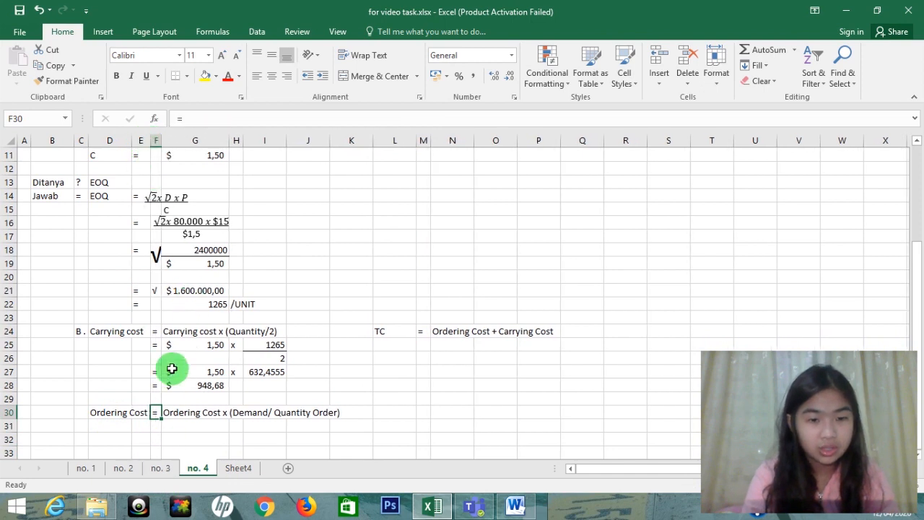
Step: Enter an equals sign in F31 to begin the calculation line under the Ordering Cost formula
{"action": "left_click", "coordinate": [172, 402]}
{"action": "key", "text": "Down"}
{"action": "key", "text": "Down"}
{"action": "key", "text": "Left"}
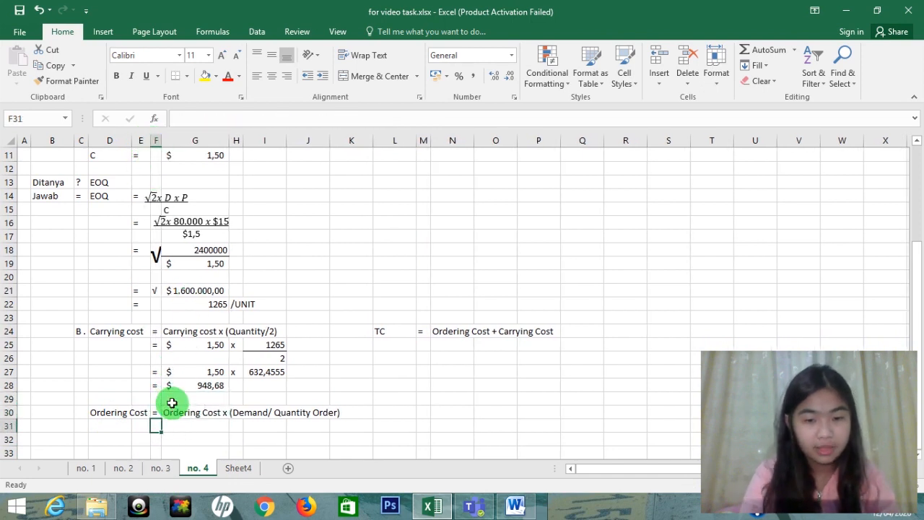
{"action": "type", "text": "="}
{"action": "key", "text": "Tab"}
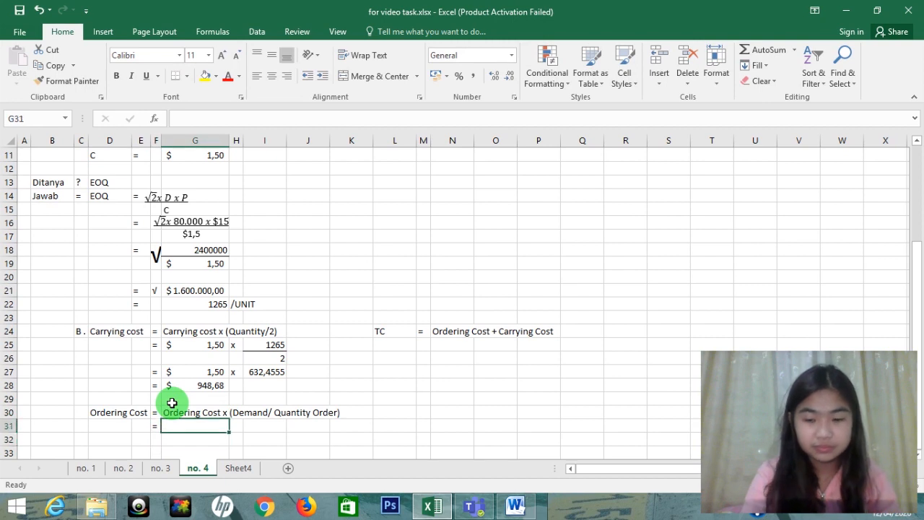
Step: Link G31 to the ordering cost P with =G10 and enter the multiplication sign x in H31
{"action": "type", "text": "="}
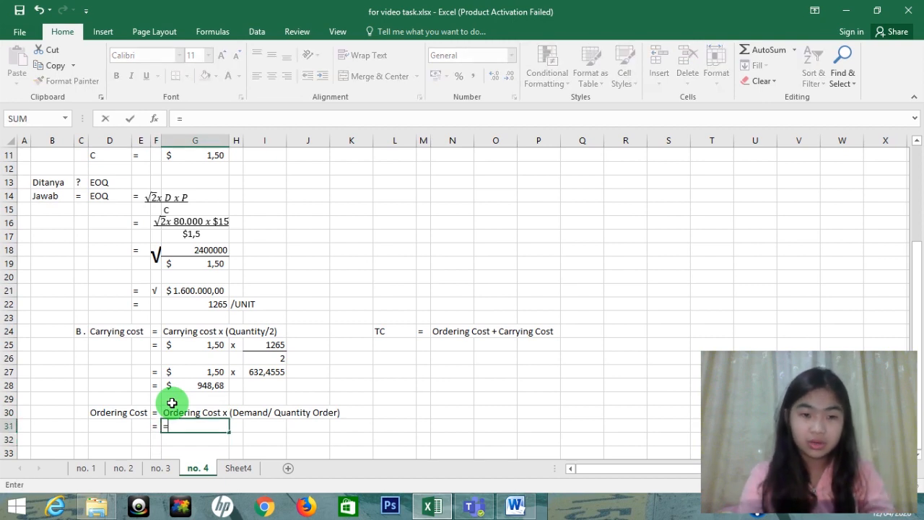
{"action": "key", "text": "Up"}
{"action": "key", "text": "Up"}
{"action": "key", "text": "Up"}
{"action": "key", "text": "Up"}
{"action": "key", "text": "Up"}
{"action": "key", "text": "Up"}
{"action": "key", "text": "Up"}
{"action": "key", "text": "Up"}
{"action": "key", "text": "Up"}
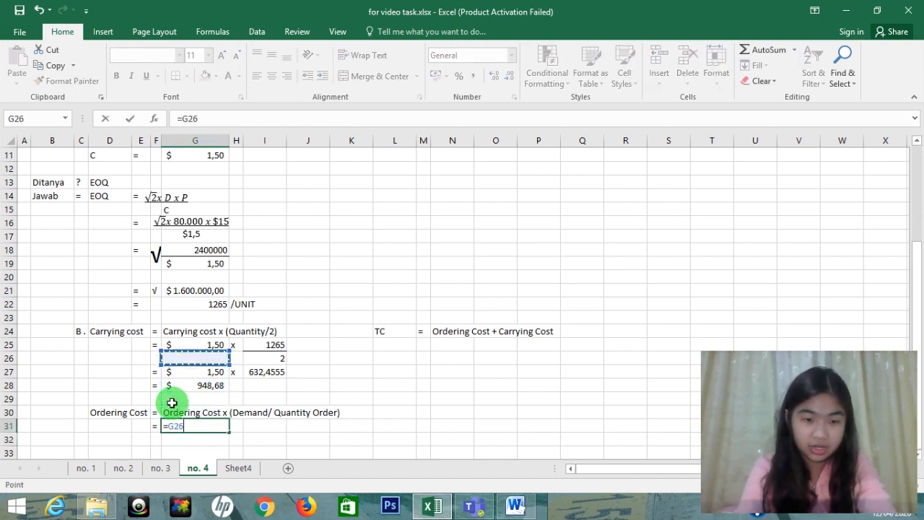
{"action": "key", "text": "Up"}
{"action": "key", "text": "Up"}
{"action": "key", "text": "Up"}
{"action": "key", "text": "Up"}
{"action": "key", "text": "Up"}
{"action": "key", "text": "Up"}
{"action": "key", "text": "Up"}
{"action": "key", "text": "Up"}
{"action": "key", "text": "Up"}
{"action": "key", "text": "Up"}
{"action": "key", "text": "Up"}
{"action": "key", "text": "Up"}
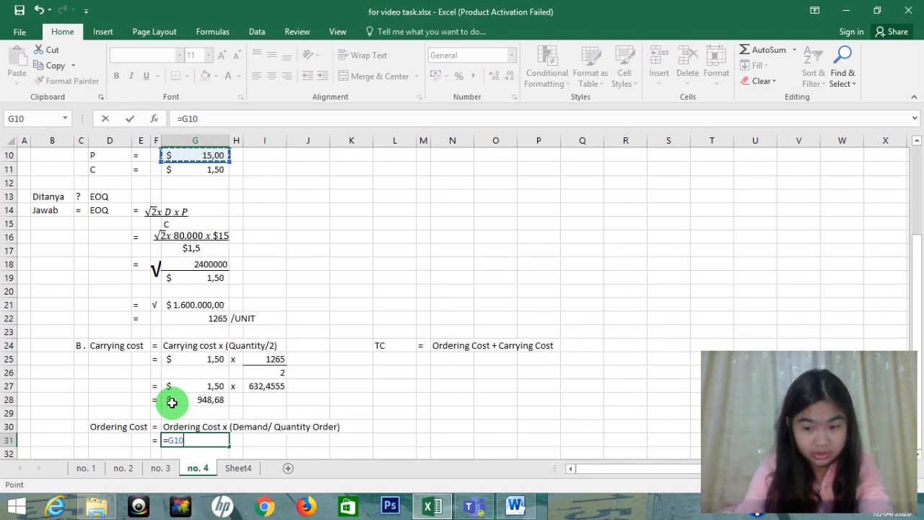
{"action": "key", "text": "Return"}
{"action": "key", "text": "Right"}
{"action": "key", "text": "Up"}
{"action": "type", "text": "x"}
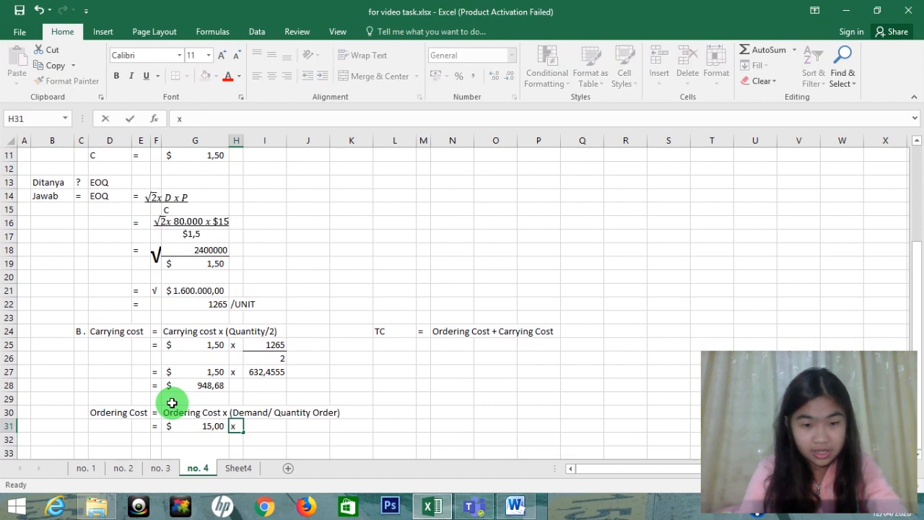
{"action": "key", "text": "Right"}
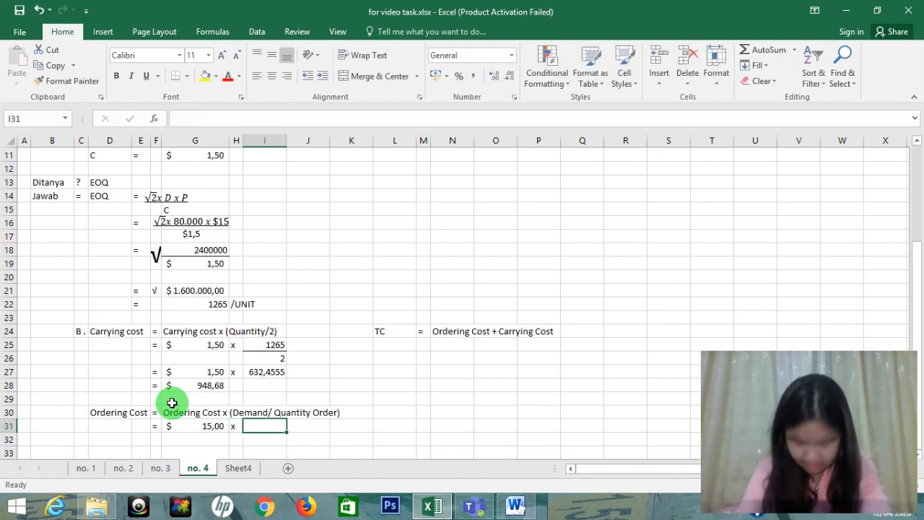
Step: Link I31 to the demand value D with the formula =G9
{"action": "type", "text": "="}
{"action": "key", "text": "Up"}
{"action": "key", "text": "Up"}
{"action": "key", "text": "Up"}
{"action": "key", "text": "Up"}
{"action": "key", "text": "Up"}
{"action": "key", "text": "Up"}
{"action": "key", "text": "Up"}
{"action": "key", "text": "Up"}
{"action": "key", "text": "Up"}
{"action": "key", "text": "Up"}
{"action": "key", "text": "Up"}
{"action": "key", "text": "Up"}
{"action": "key", "text": "Up"}
{"action": "key", "text": "Up"}
{"action": "key", "text": "Up"}
{"action": "key", "text": "Up"}
{"action": "key", "text": "Up"}
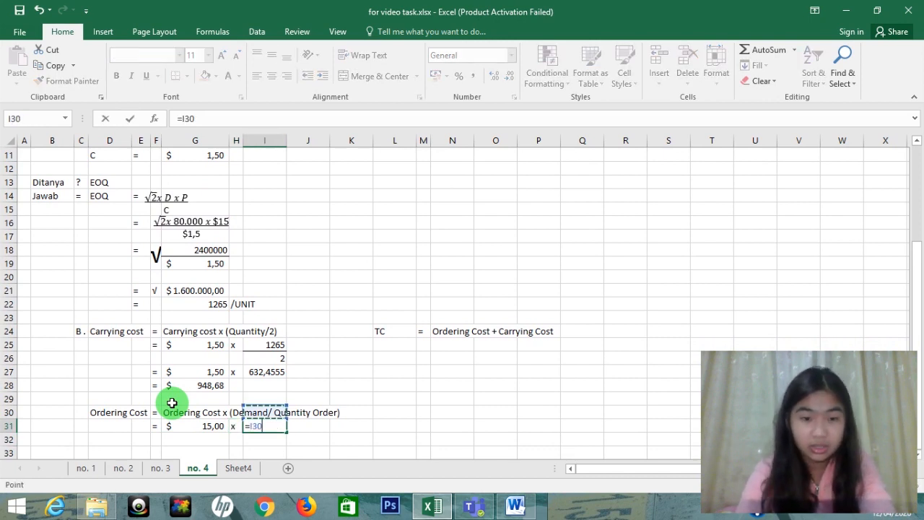
{"action": "key", "text": "Left"}
{"action": "key", "text": "Up"}
{"action": "key", "text": "Up"}
{"action": "key", "text": "Up"}
{"action": "key", "text": "Up"}
{"action": "key", "text": "Up"}
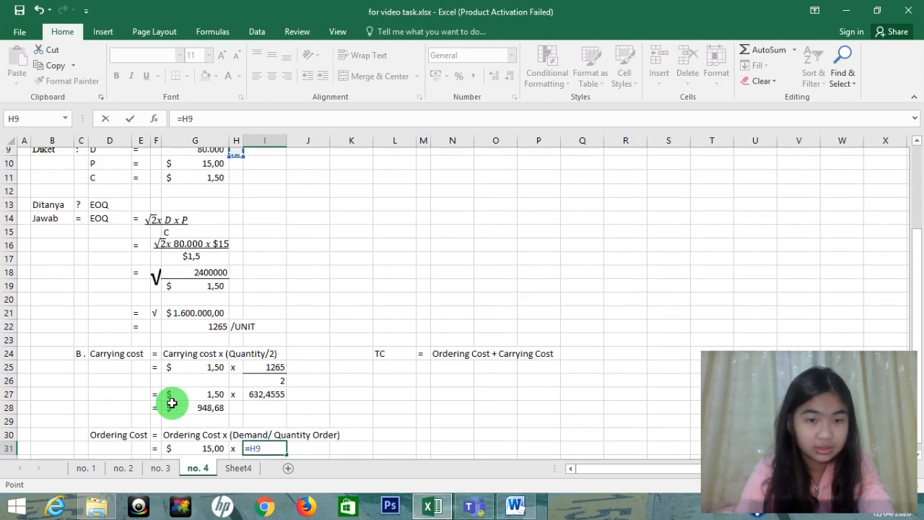
{"action": "key", "text": "Left"}
{"action": "key", "text": "Return"}
{"action": "key", "text": "Up"}
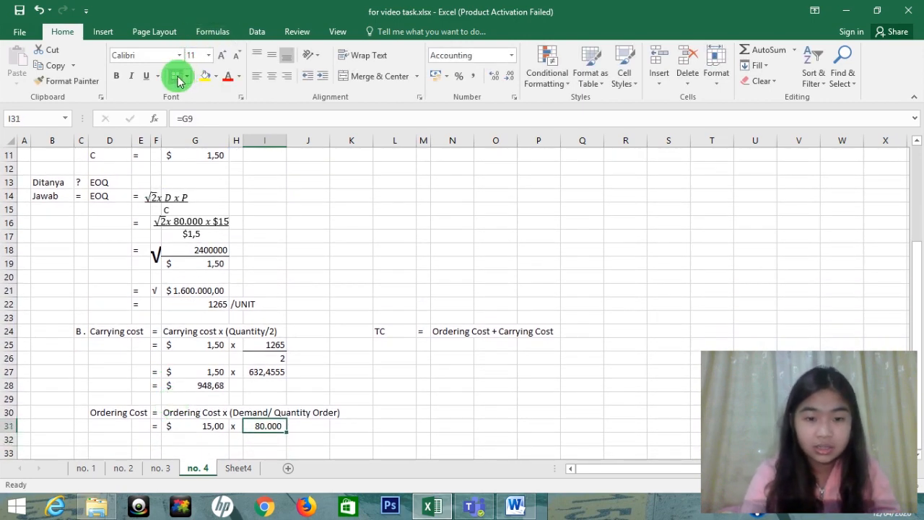
Step: Add a bottom border to I31 as the fraction line and link I32 to the EOQ quantity with =G22
{"action": "type", "text": "="}
{"action": "key", "text": "Return"}
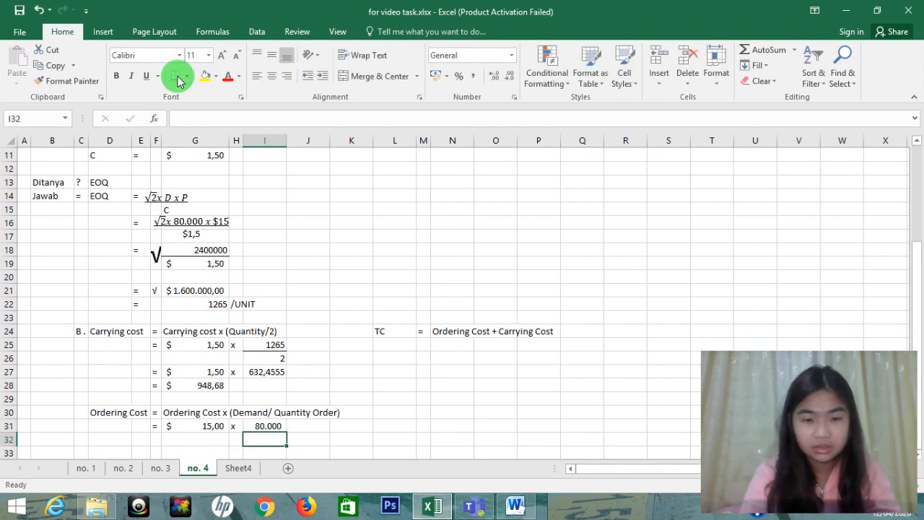
{"action": "type", "text": "="}
{"action": "key", "text": "Up"}
{"action": "key", "text": "Up"}
{"action": "key", "text": "Up"}
{"action": "key", "text": "Up"}
{"action": "key", "text": "Up"}
{"action": "key", "text": "Left"}
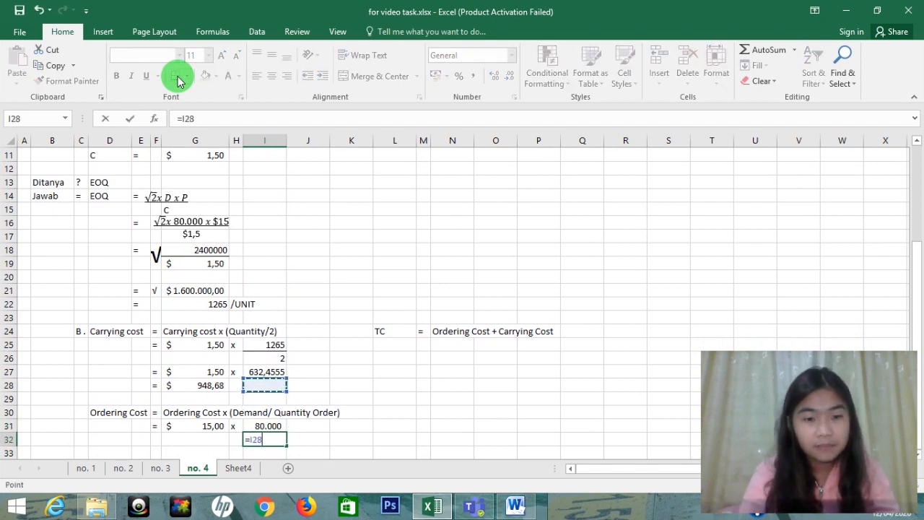
{"action": "key", "text": "Up"}
{"action": "key", "text": "Up"}
{"action": "key", "text": "Left"}
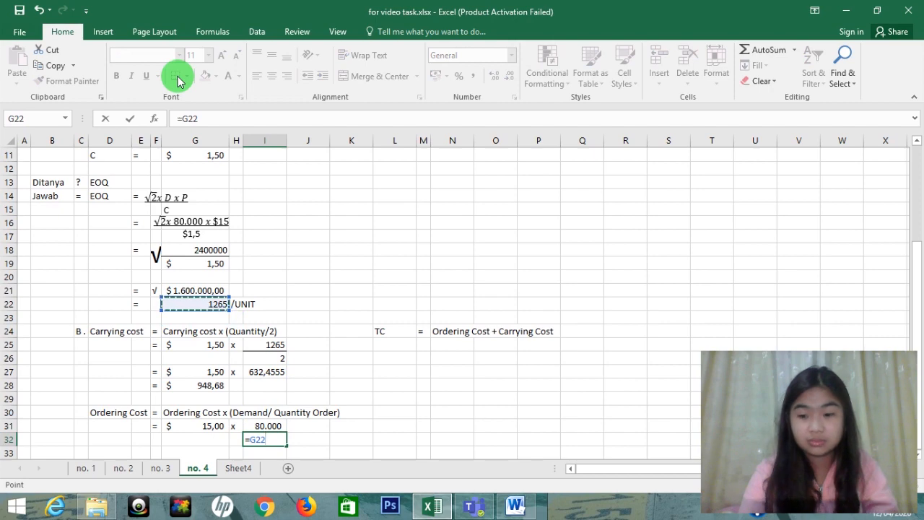
{"action": "key", "text": "Return"}
{"action": "key", "text": "Return"}
{"action": "key", "text": "Return"}
Step: Center the quantity in I32 and the carrying cost fraction values in I25:I26
{"action": "key", "text": "Up"}
{"action": "key", "text": "Up"}
{"action": "key", "text": "Up"}
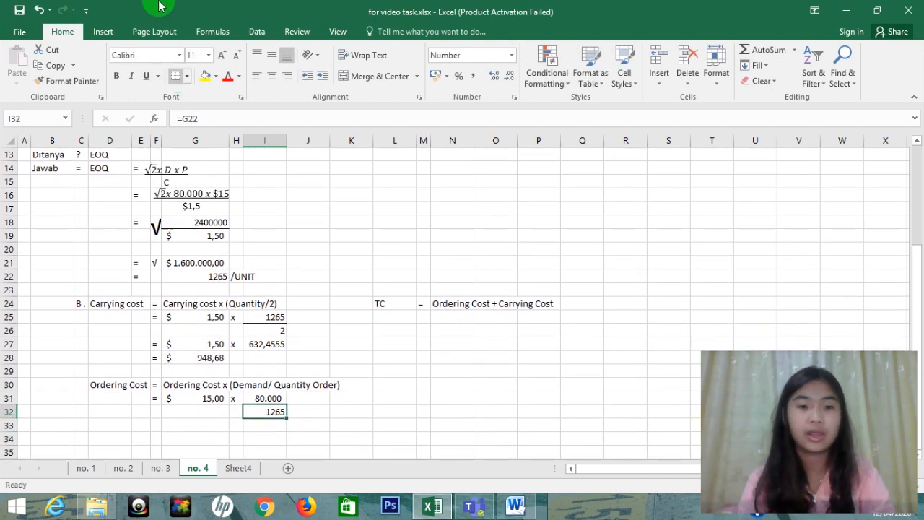
{"action": "key", "text": "Up"}
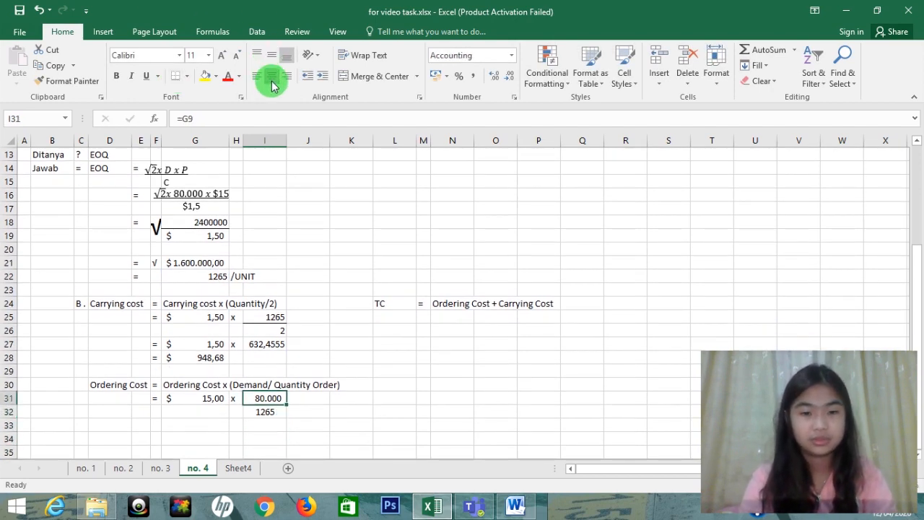
{"action": "key", "text": "Up"}
{"action": "key", "text": "Down"}
{"action": "key", "text": "Up"}
{"action": "key", "text": "Up"}
{"action": "key", "text": "Up"}
{"action": "key", "text": "Up"}
{"action": "key", "text": "Up"}
{"action": "key", "text": "shift+Up"}
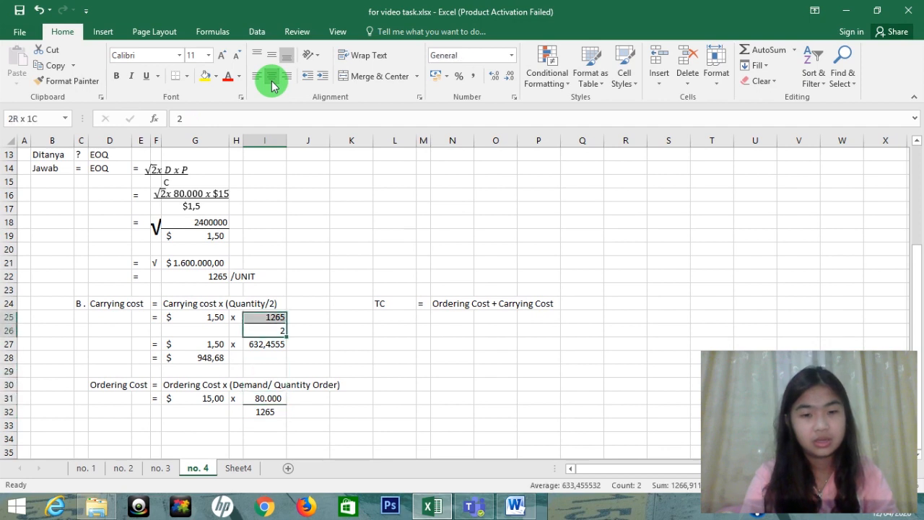
{"action": "left_click", "coordinate": [272, 80]}
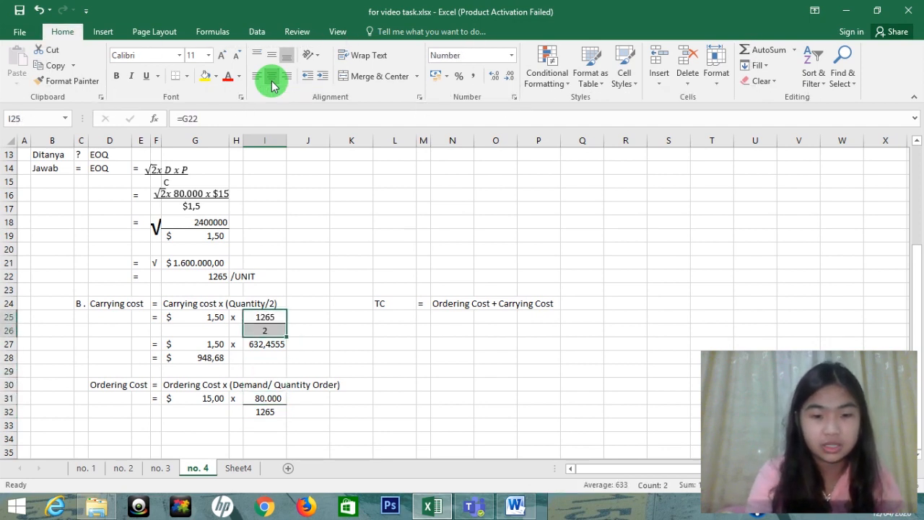
Step: Enter an equals sign in F33 to start the next line of the ordering cost working
{"action": "key", "text": "Down"}
{"action": "key", "text": "Down"}
{"action": "key", "text": "Down"}
{"action": "key", "text": "Down"}
{"action": "key", "text": "Down"}
{"action": "key", "text": "Down"}
{"action": "key", "text": "Left"}
{"action": "key", "text": "Down"}
{"action": "key", "text": "Left"}
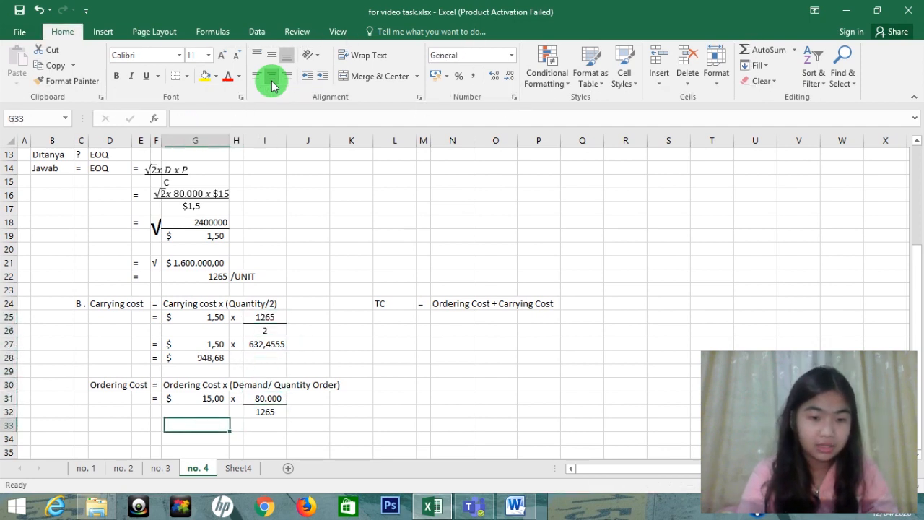
{"action": "key", "text": "Left"}
{"action": "type", "text": "="}
{"action": "key", "text": "Right"}
{"action": "key", "text": "BackSpace"}
{"action": "key", "text": "BackSpace"}
{"action": "key", "text": "BackSpace"}
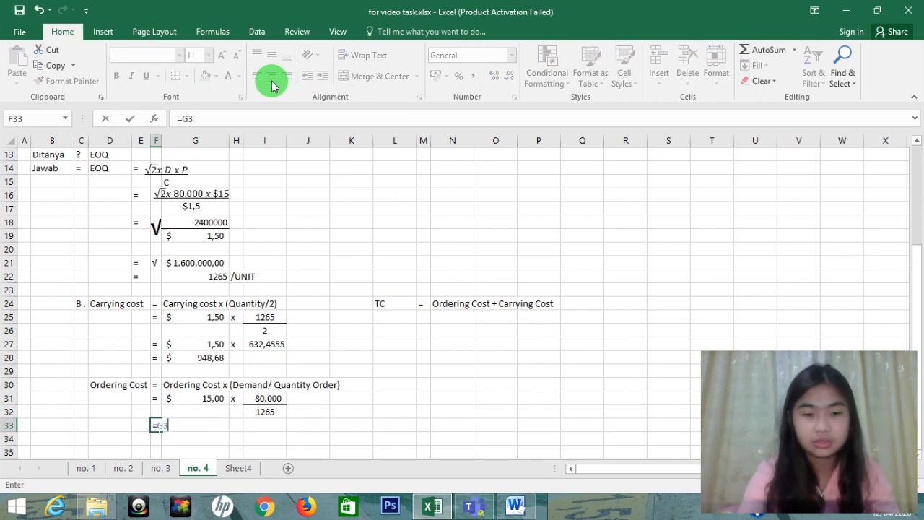
{"action": "key", "text": "Tab"}
Step: Link G33 to the ordering cost P above with the formula =G31
{"action": "type", "text": "="}
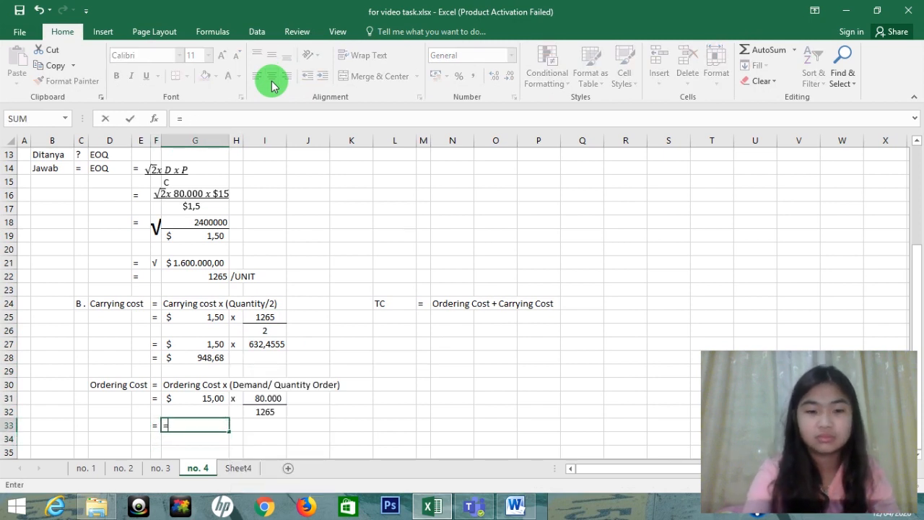
{"action": "key", "text": "Up"}
{"action": "key", "text": "Up"}
{"action": "key", "text": "Return"}
Step: Enter the multiplication sign x in H33 and divide demand by quantity in I33 with =I31/I32
{"action": "key", "text": "Right"}
{"action": "key", "text": "Up"}
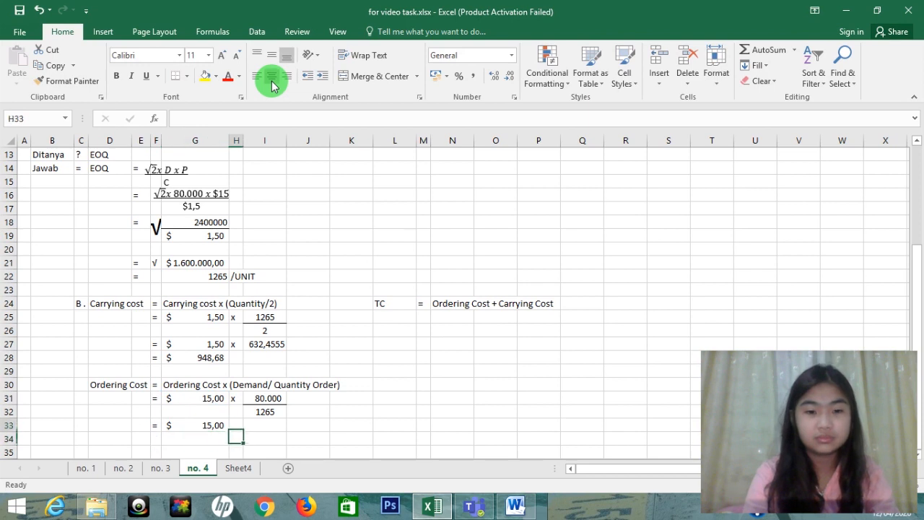
{"action": "type", "text": "x"}
{"action": "key", "text": "Tab"}
{"action": "type", "text": "="}
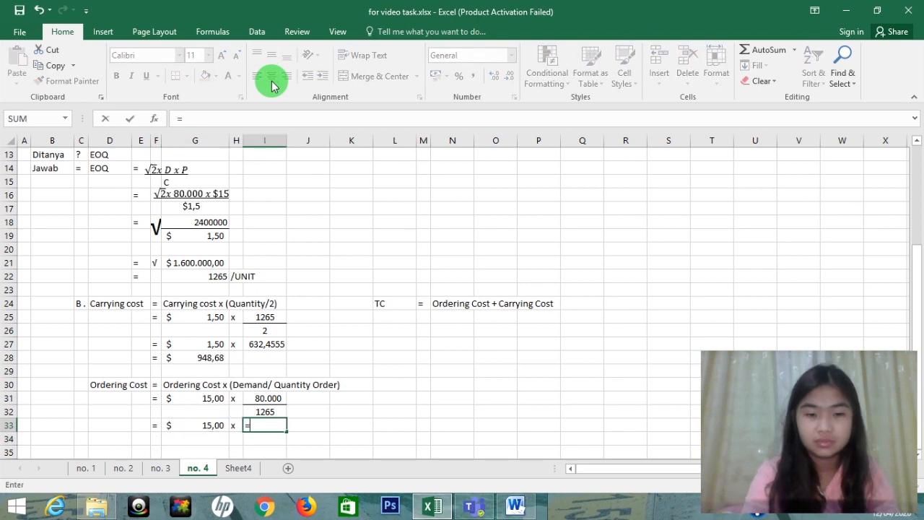
{"action": "key", "text": "Up"}
{"action": "key", "text": "Up"}
{"action": "type", "text": "/"}
{"action": "key", "text": "Up"}
{"action": "key", "text": "Return"}
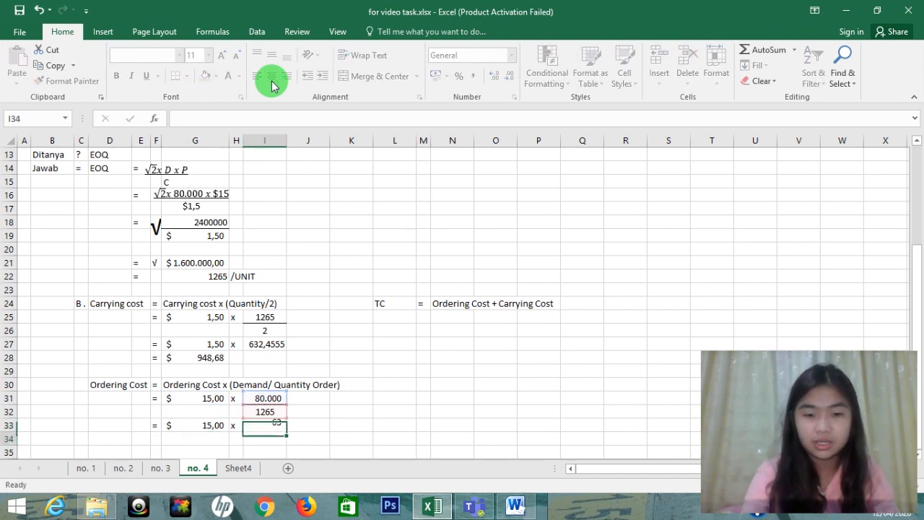
Step: Enter an equals sign in F34 for the ordering cost result line
{"action": "key", "text": "Left"}
{"action": "key", "text": "Left"}
{"action": "key", "text": "Left"}
{"action": "type", "text": "="}
{"action": "key", "text": "Right"}
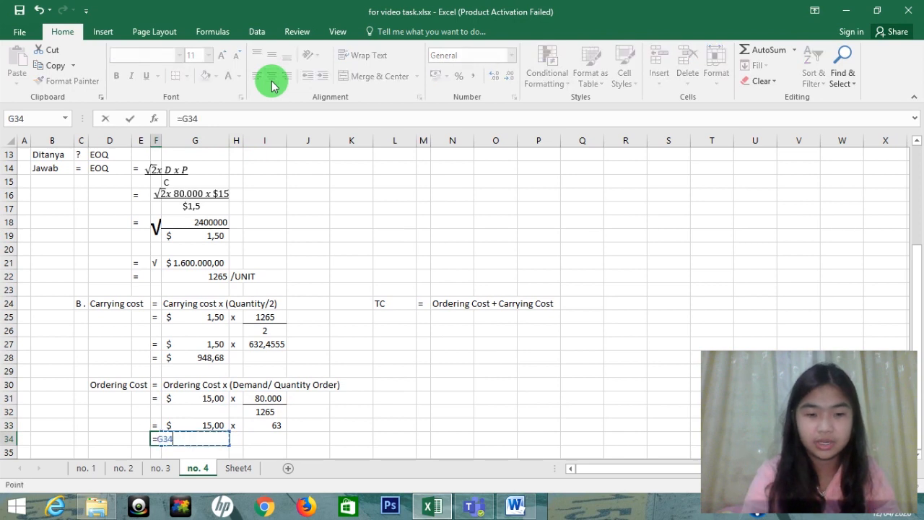
{"action": "key", "text": "Left"}
{"action": "key", "text": "Left"}
{"action": "key", "text": "Right"}
{"action": "key", "text": "BackSpace"}
{"action": "key", "text": "BackSpace"}
{"action": "key", "text": "BackSpace"}
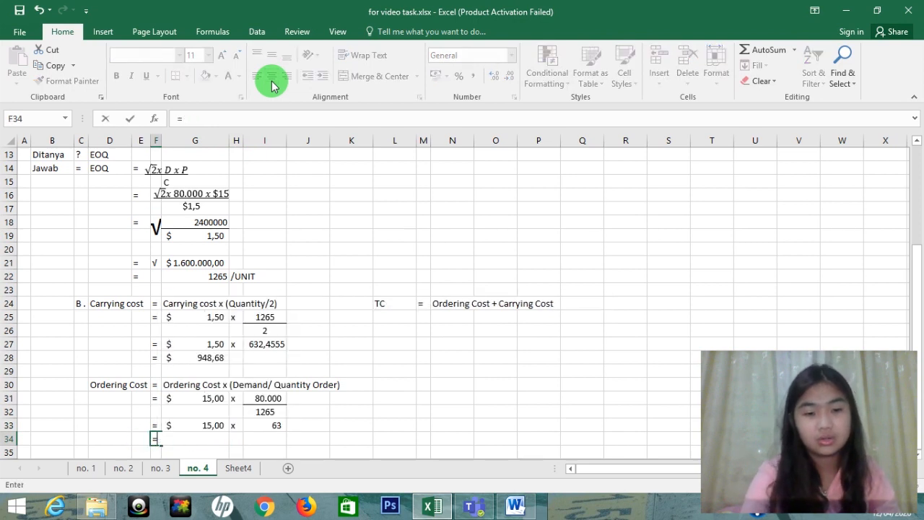
{"action": "key", "text": "Right"}
Step: Calculate the ordering cost in G34 with the formula =G33*I33
{"action": "type", "text": "="}
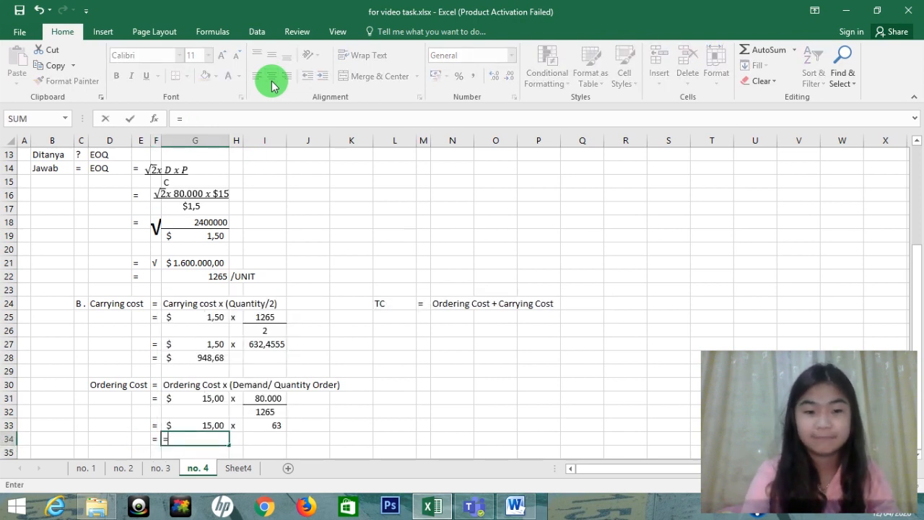
{"action": "key", "text": "Up"}
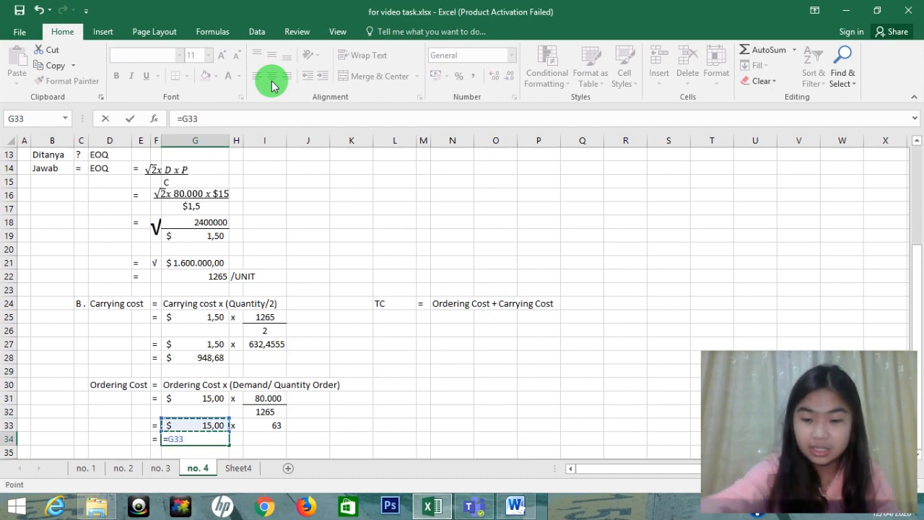
{"action": "type", "text": "*"}
{"action": "key", "text": "Right"}
{"action": "key", "text": "Right"}
{"action": "key", "text": "Up"}
{"action": "key", "text": "Return"}
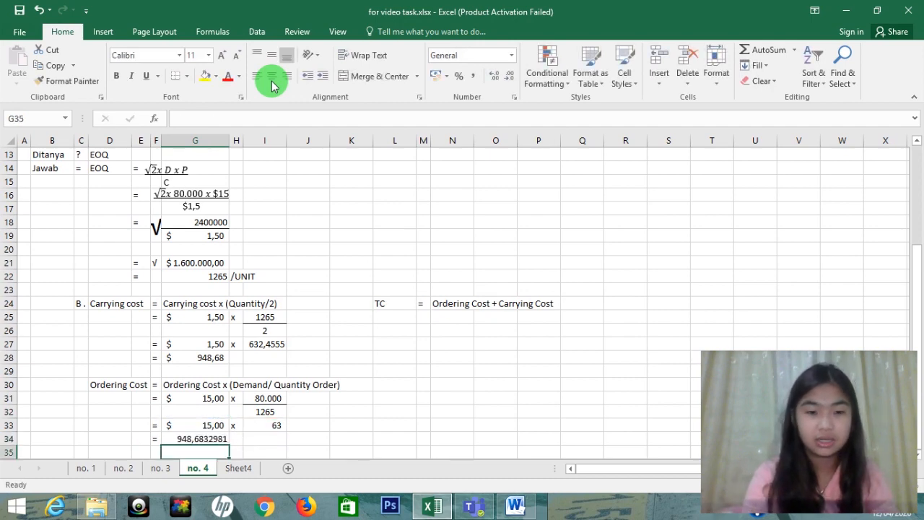
Step: Reduce the ordering cost result in G34 to two decimal places
{"action": "key", "text": "Up"}
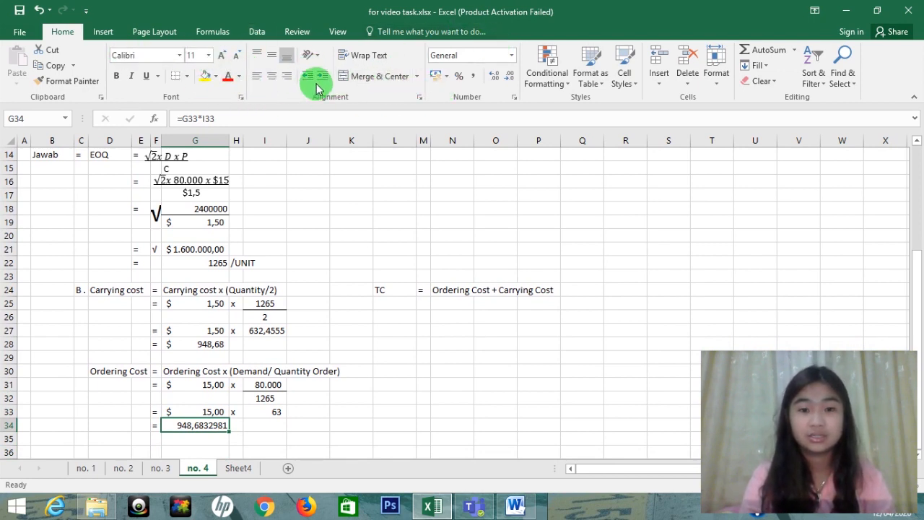
{"action": "left_click", "coordinate": [509, 77]}
{"action": "left_click", "coordinate": [509, 76]}
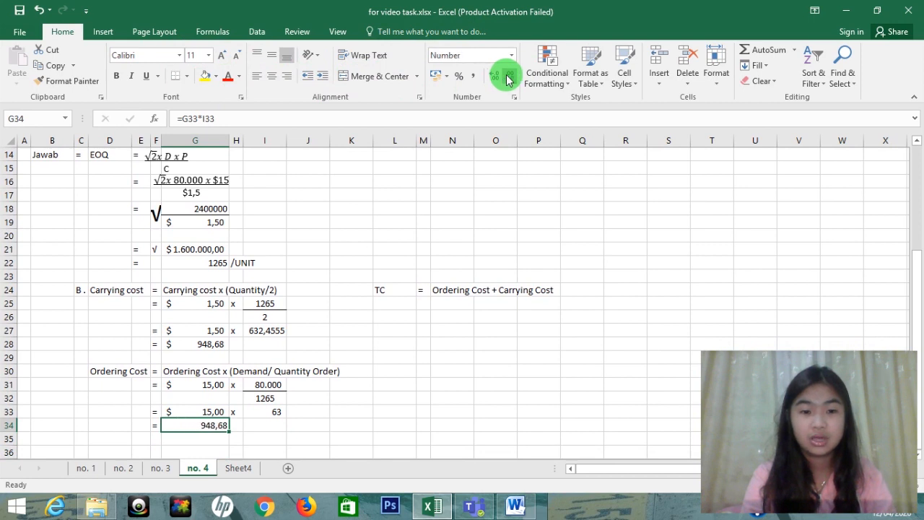
{"action": "left_click", "coordinate": [492, 77]}
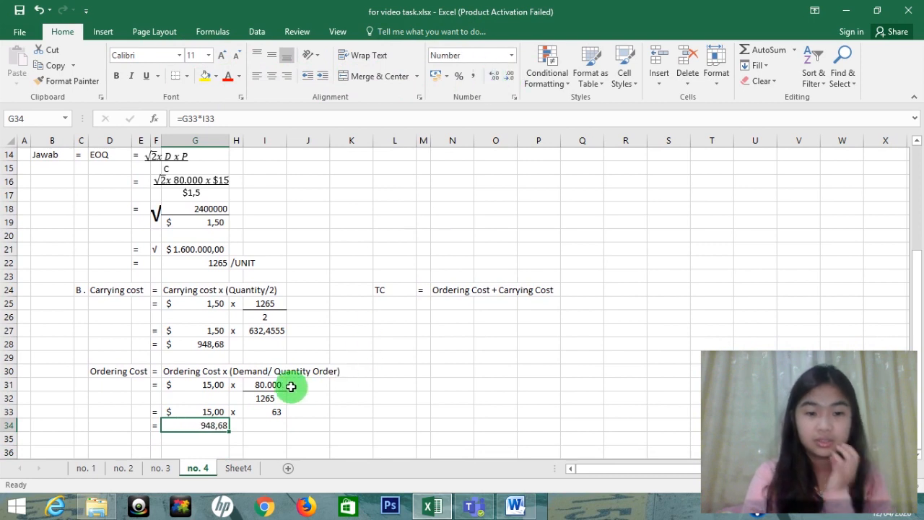
Step: Enter an equals sign in M25 under the TC formula line
{"action": "left_click", "coordinate": [417, 309]}
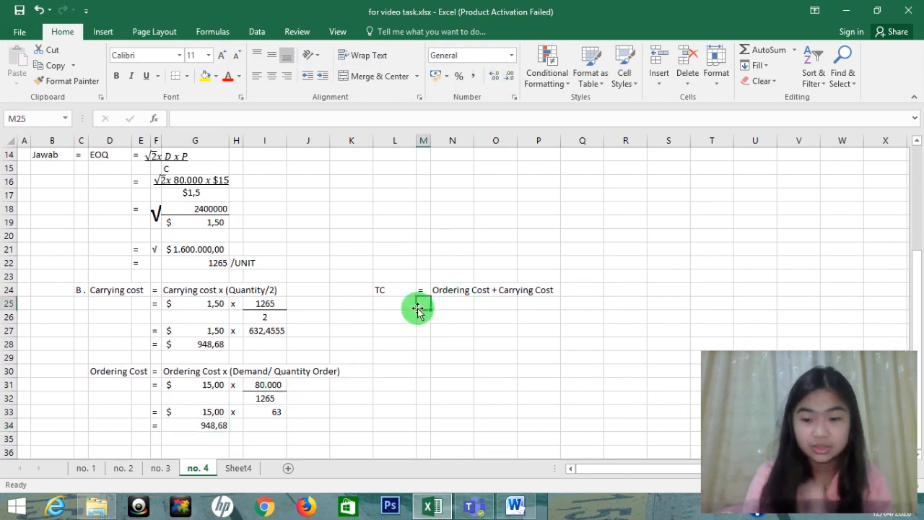
{"action": "type", "text": "="}
{"action": "key", "text": "Right"}
{"action": "key", "text": "BackSpace"}
{"action": "key", "text": "BackSpace"}
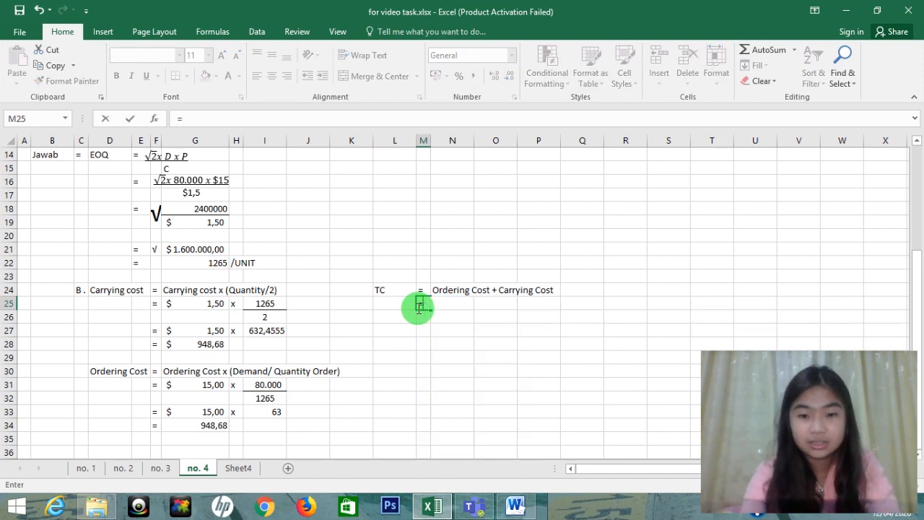
{"action": "key", "text": "Return"}
Step: Link N25 to the carrying cost result with the formula =G28
{"action": "key", "text": "Right"}
{"action": "key", "text": "Up"}
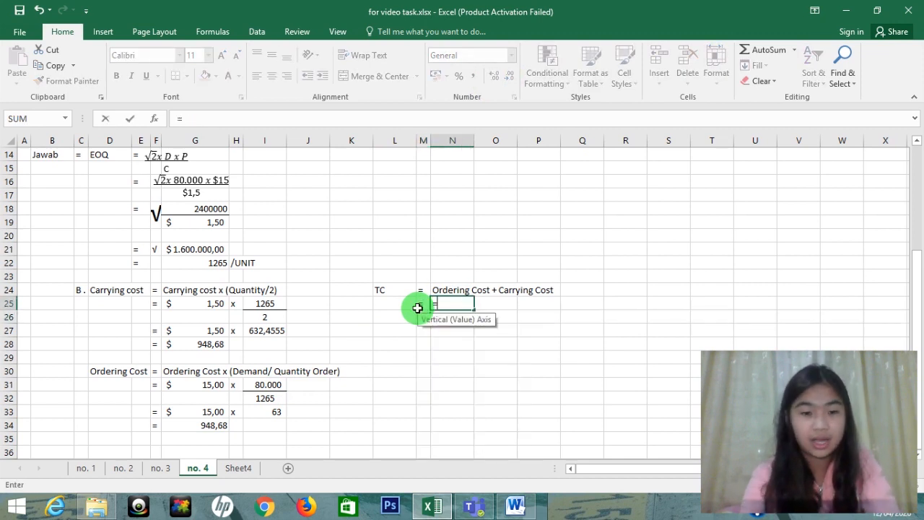
{"action": "type", "text": "="}
{"action": "key", "text": "Left"}
{"action": "key", "text": "Left"}
{"action": "key", "text": "Left"}
{"action": "key", "text": "Left"}
{"action": "key", "text": "Left"}
{"action": "key", "text": "Right"}
{"action": "key", "text": "Down"}
{"action": "key", "text": "Left"}
{"action": "key", "text": "Down"}
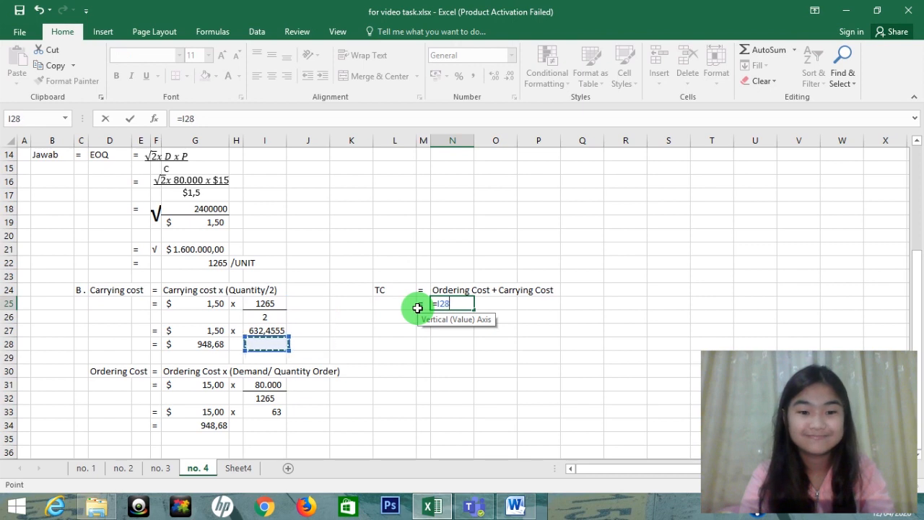
{"action": "key", "text": "Down"}
{"action": "key", "text": "Left"}
{"action": "key", "text": "Left"}
{"action": "key", "text": "Return"}
Step: Enter a plus sign in O25 beside the first TC amount
{"action": "key", "text": "Right"}
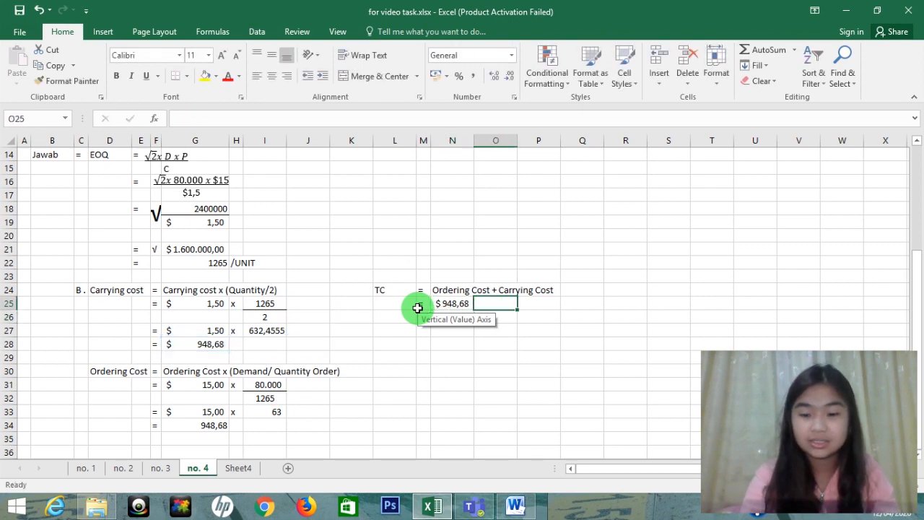
{"action": "key", "text": "Return"}
{"action": "key", "text": "Right"}
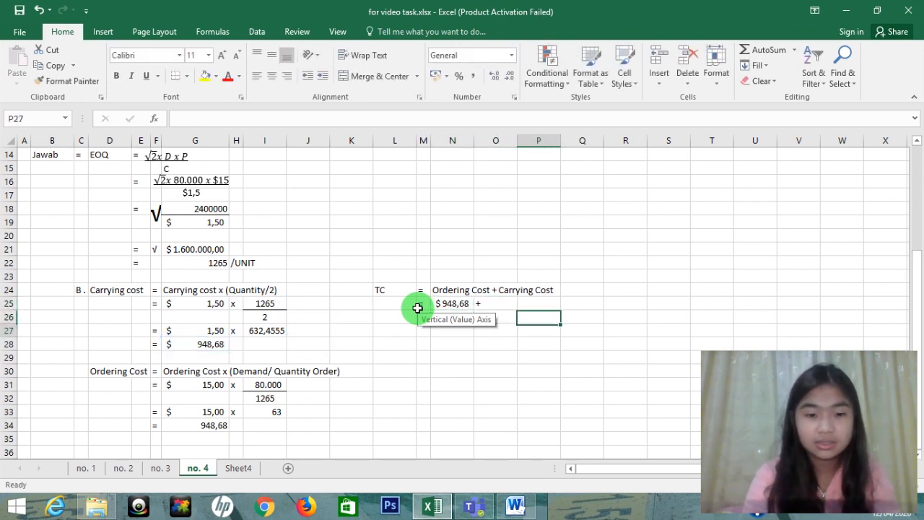
{"action": "key", "text": "Down"}
{"action": "key", "text": "Left"}
{"action": "key", "text": "Left"}
{"action": "key", "text": "Left"}
{"action": "key", "text": "Left"}
{"action": "key", "text": "Left"}
{"action": "key", "text": "Left"}
{"action": "key", "text": "Down"}
{"action": "key", "text": "Down"}
{"action": "key", "text": "Left"}
{"action": "key", "text": "Left"}
{"action": "key", "text": "Down"}
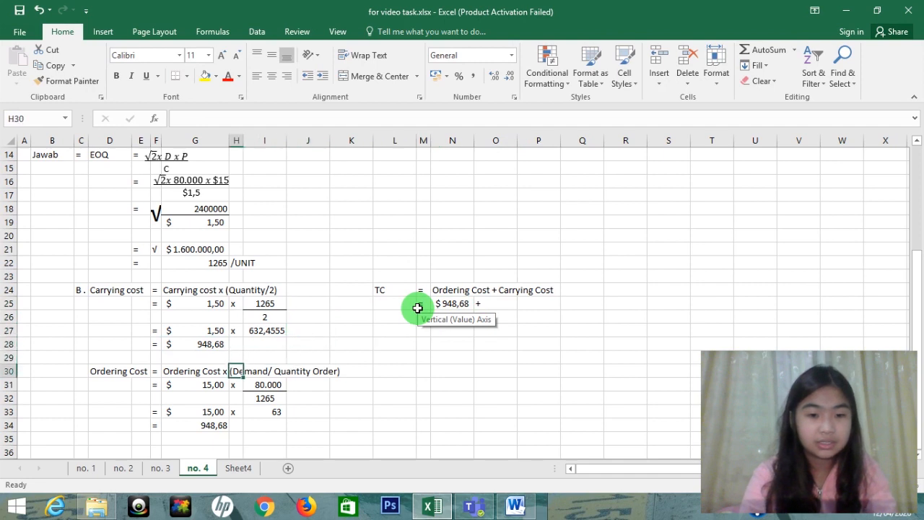
{"action": "key", "text": "Down"}
{"action": "key", "text": "Down"}
{"action": "key", "text": "Down"}
{"action": "key", "text": "Left"}
{"action": "key", "text": "Down"}
{"action": "key", "text": "Down"}
{"action": "key", "text": "Right"}
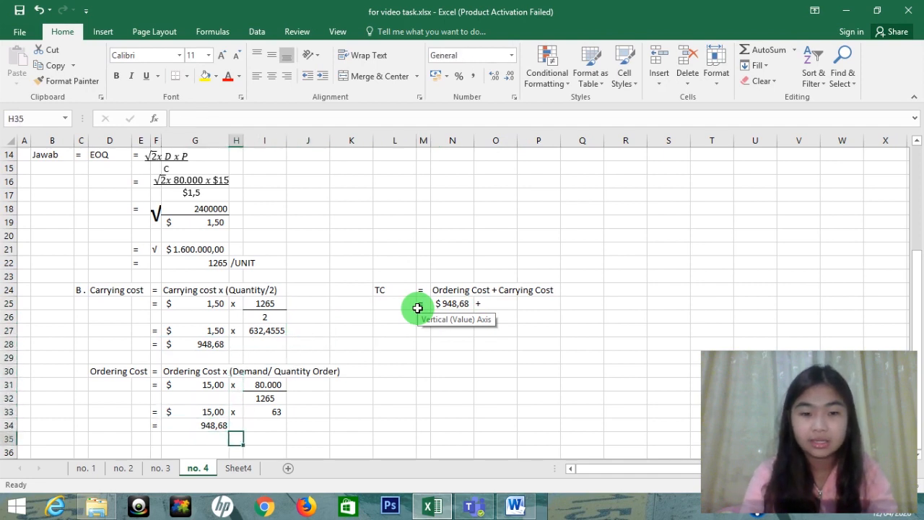
{"action": "key", "text": "Left"}
{"action": "key", "text": "Right"}
{"action": "key", "text": "Right"}
{"action": "key", "text": "Right"}
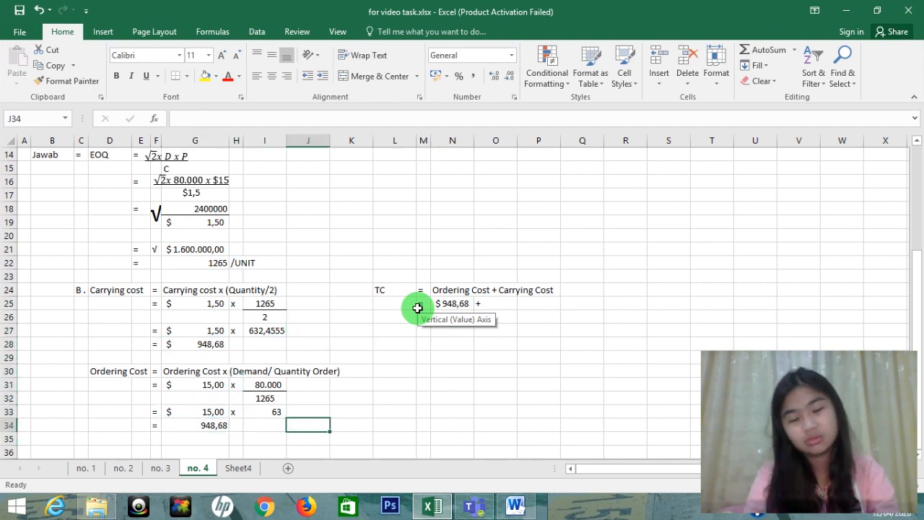
{"action": "key", "text": "Right"}
{"action": "key", "text": "Right"}
{"action": "key", "text": "Right"}
{"action": "key", "text": "Right"}
{"action": "key", "text": "Right"}
{"action": "key", "text": "Right"}
{"action": "key", "text": "Right"}
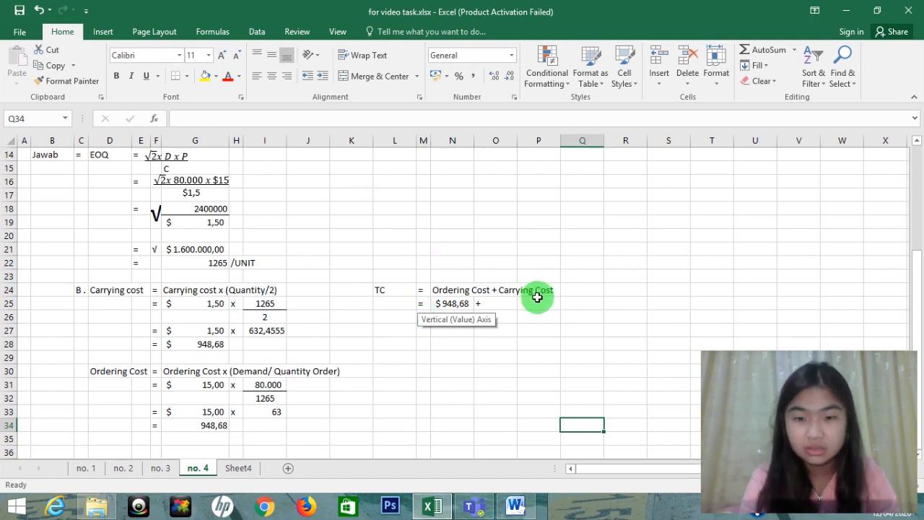
Step: Link P25 to the ordering cost result with =G34 and narrow column O around the plus sign
{"action": "left_click", "coordinate": [537, 301]}
{"action": "type", "text": "="}
{"action": "left_click", "coordinate": [212, 425]}
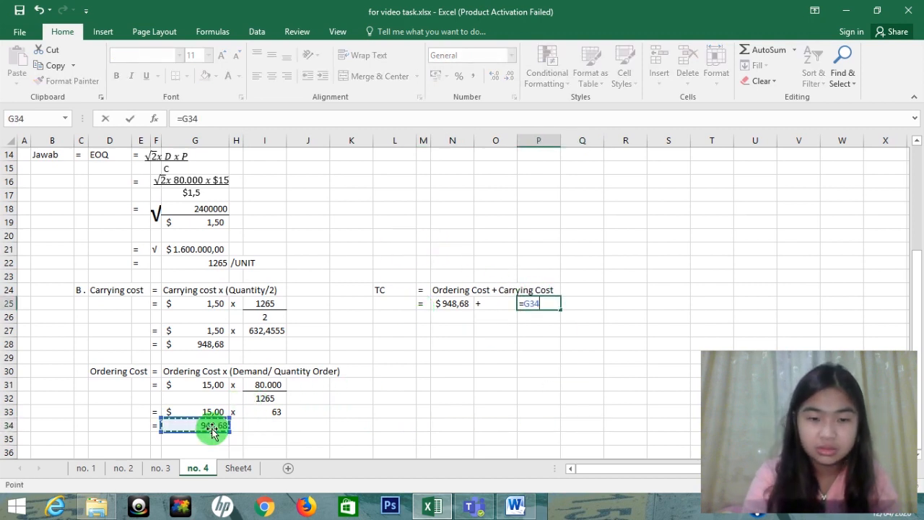
{"action": "key", "text": "Return"}
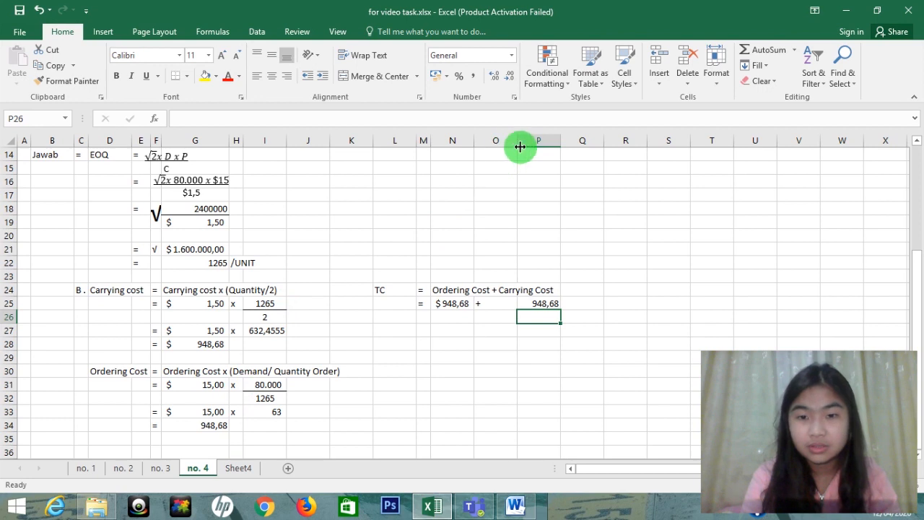
{"action": "left_click_drag", "start_coordinate": [517, 145], "coordinate": [490, 147]}
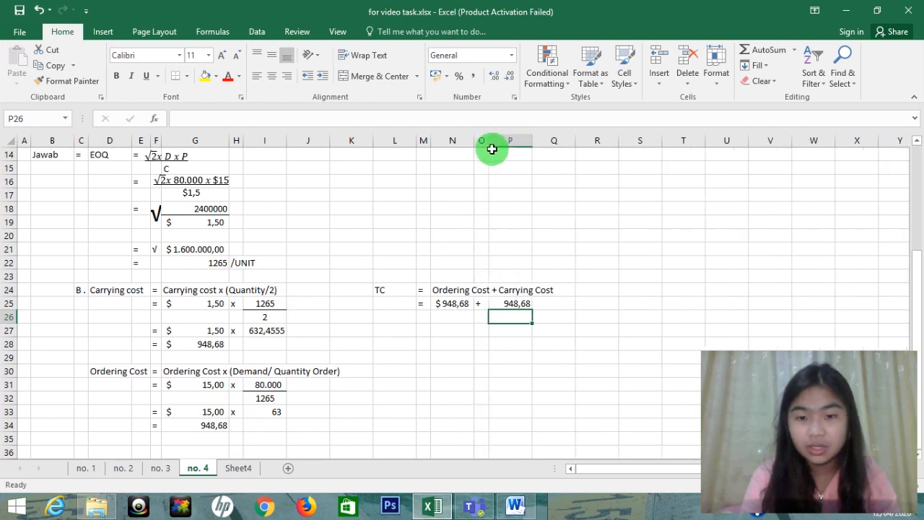
Step: Enter an equals sign in M26 and total the two costs in N26 with =N25+P25
{"action": "left_click", "coordinate": [426, 320]}
{"action": "type", "text": "="}
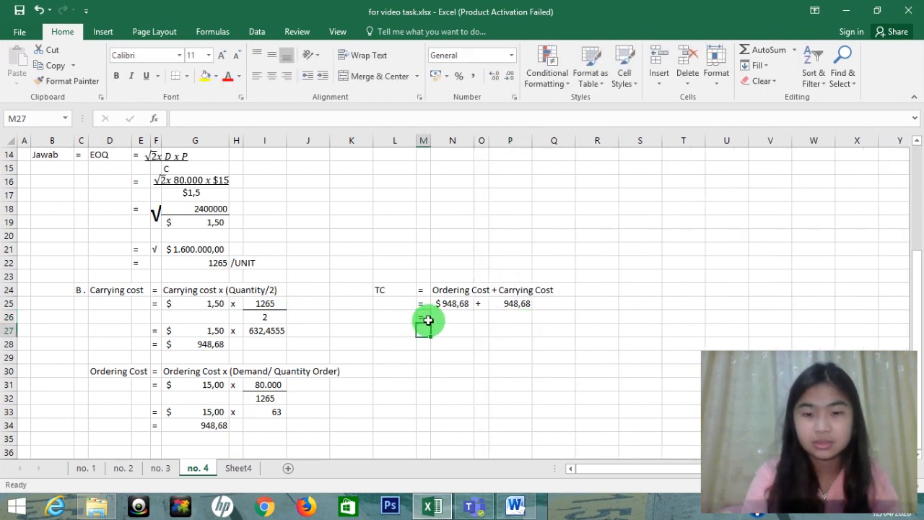
{"action": "key", "text": "Tab"}
{"action": "type", "text": "="}
{"action": "key", "text": "Up"}
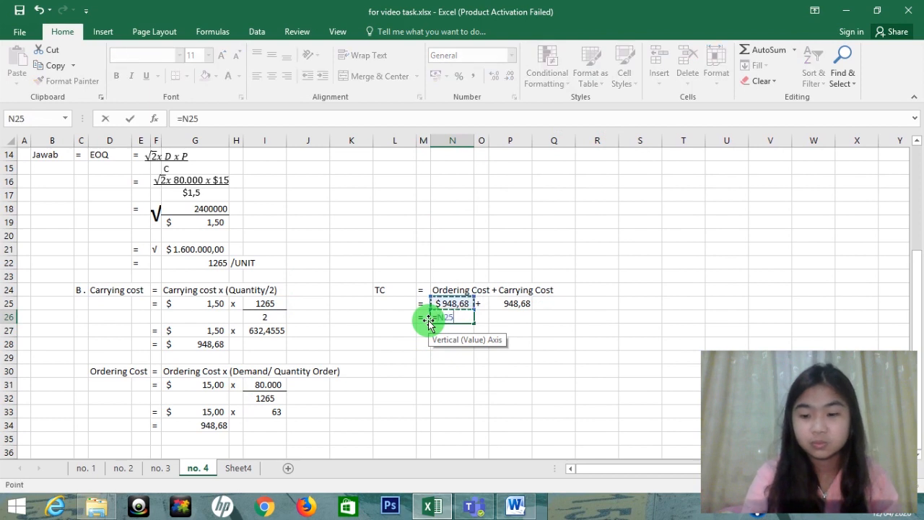
{"action": "type", "text": "+"}
{"action": "key", "text": "Down"}
{"action": "key", "text": "Up"}
{"action": "key", "text": "Right"}
{"action": "key", "text": "Right"}
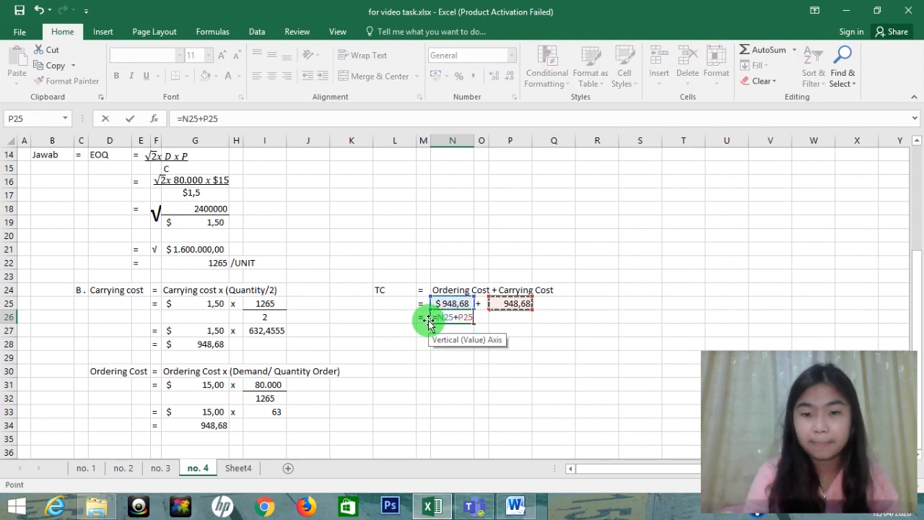
{"action": "key", "text": "Return"}
{"action": "key", "text": "Return"}
Step: Highlight the total cost in N26 with a yellow fill
{"action": "left_click", "coordinate": [432, 318]}
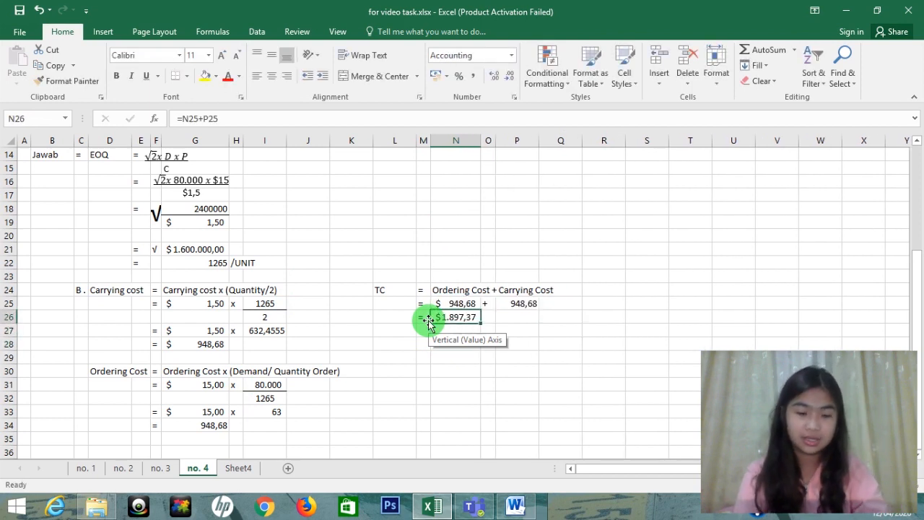
{"action": "left_click", "coordinate": [206, 75]}
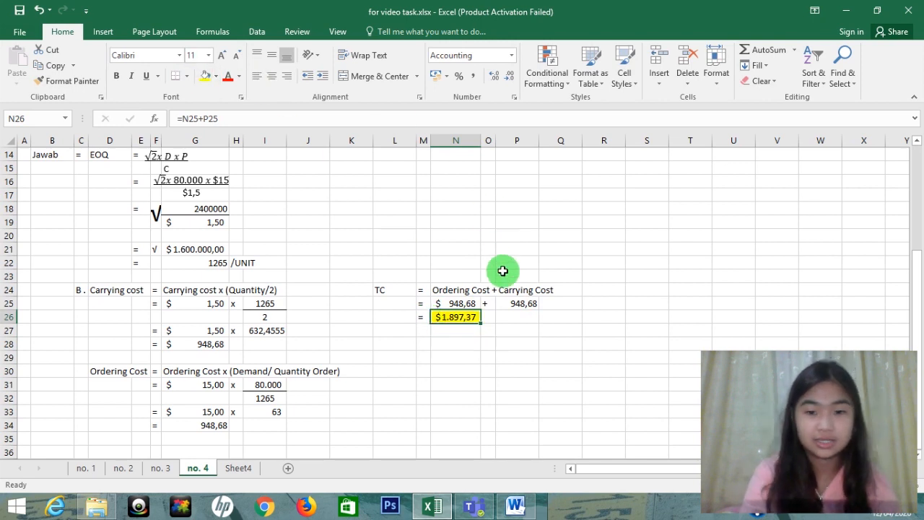
{"action": "left_click", "coordinate": [463, 305]}
{"action": "key", "text": "Down"}
{"action": "key", "text": "Down"}
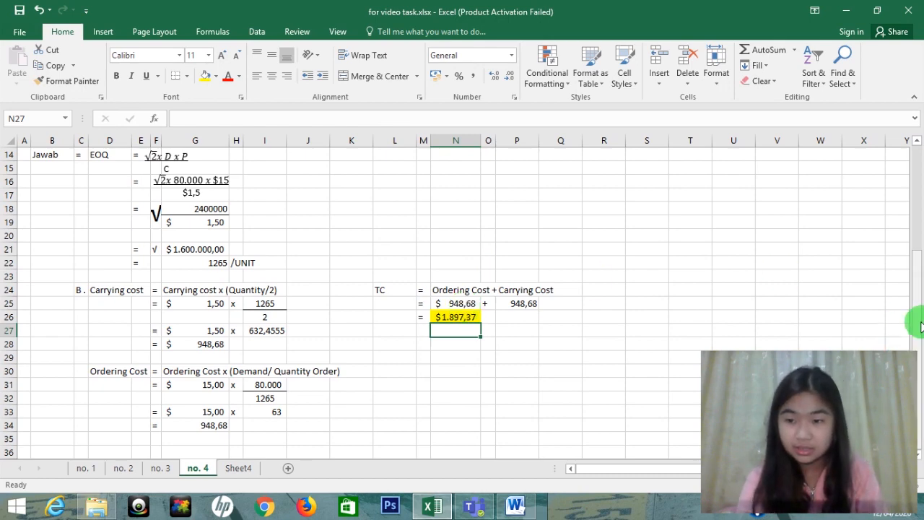
Step: Go back to the problem statement and examine requirement 3 about the reorder point in row 6
{"action": "left_click_drag", "start_coordinate": [916, 317], "coordinate": [900, 200]}
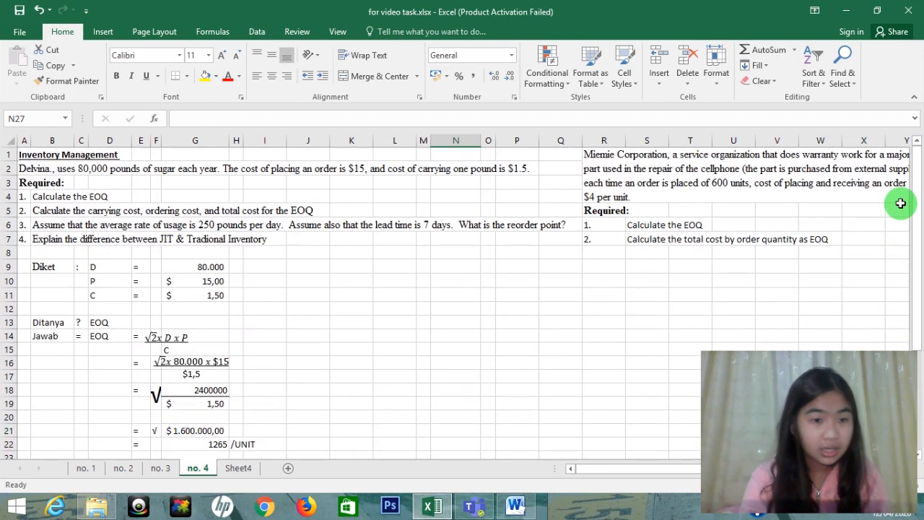
{"action": "left_click", "coordinate": [151, 231]}
{"action": "key", "text": "Left"}
{"action": "key", "text": "Left"}
{"action": "key", "text": "Left"}
{"action": "key", "text": "Left"}
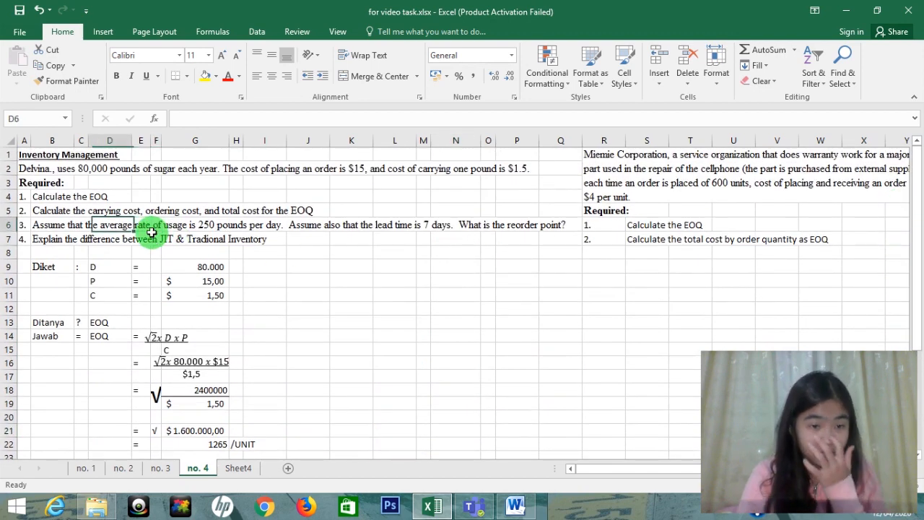
Step: Start part c below the ordering cost calculation with "c." in C36 and the heading "reoder point ?" in D36
{"action": "key", "text": "Right"}
{"action": "key", "text": "Right"}
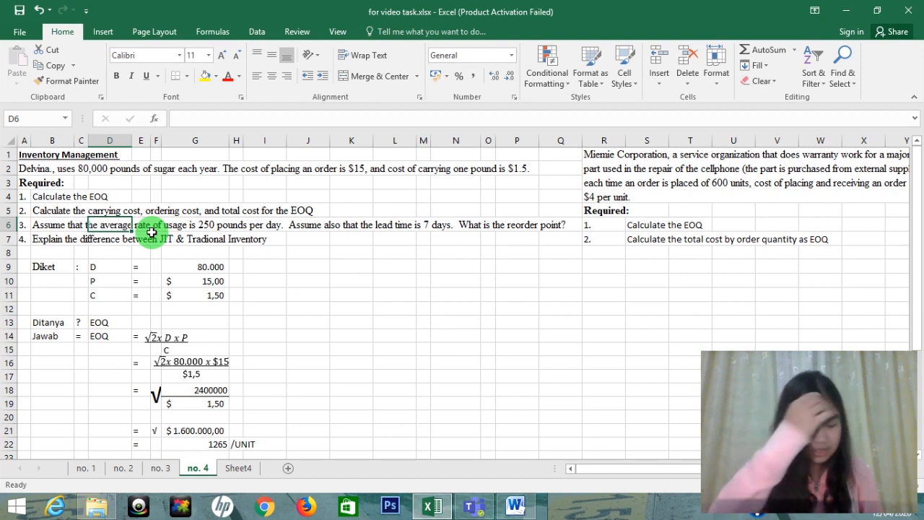
{"action": "key", "text": "Down"}
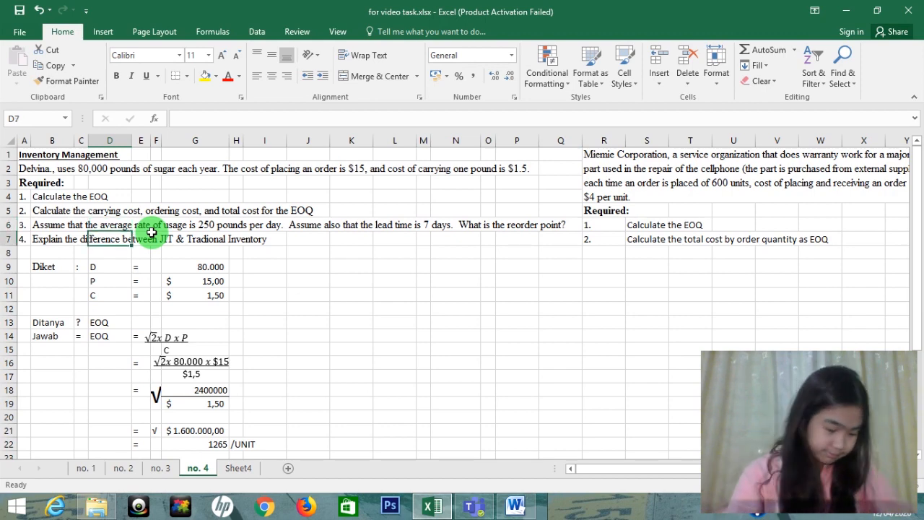
{"action": "key", "text": "Down"}
{"action": "key", "text": "Left"}
{"action": "key", "text": "Left"}
{"action": "key", "text": "Left"}
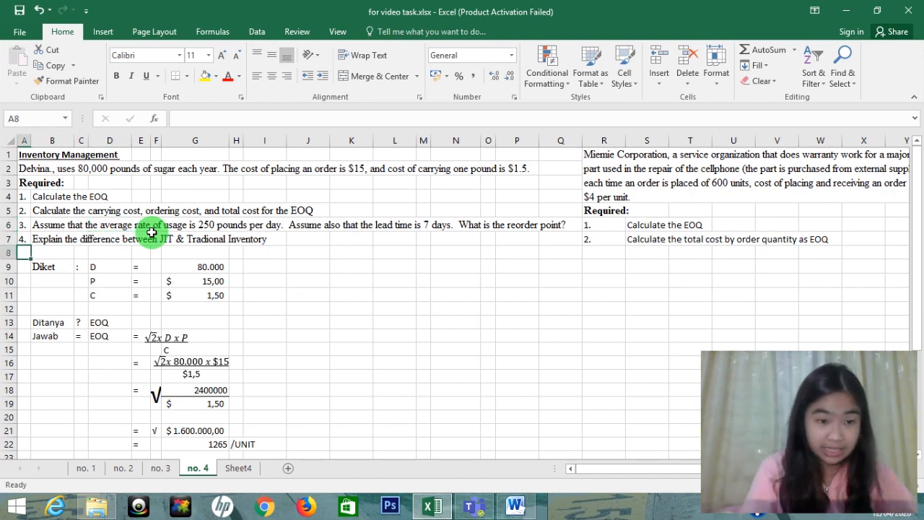
{"action": "key", "text": "Down"}
{"action": "key", "text": "Down"}
{"action": "key", "text": "Down"}
{"action": "key", "text": "Down"}
{"action": "key", "text": "Down"}
{"action": "key", "text": "Down"}
{"action": "key", "text": "Down"}
{"action": "key", "text": "Down"}
{"action": "key", "text": "Down"}
{"action": "key", "text": "Down"}
{"action": "key", "text": "Down"}
{"action": "key", "text": "Down"}
{"action": "key", "text": "Down"}
{"action": "key", "text": "Down"}
{"action": "key", "text": "Down"}
{"action": "key", "text": "Down"}
{"action": "key", "text": "Down"}
{"action": "key", "text": "Down"}
{"action": "key", "text": "Down"}
{"action": "key", "text": "Down"}
{"action": "key", "text": "Down"}
{"action": "key", "text": "Down"}
{"action": "key", "text": "Right"}
{"action": "key", "text": "Right"}
{"action": "key", "text": "Right"}
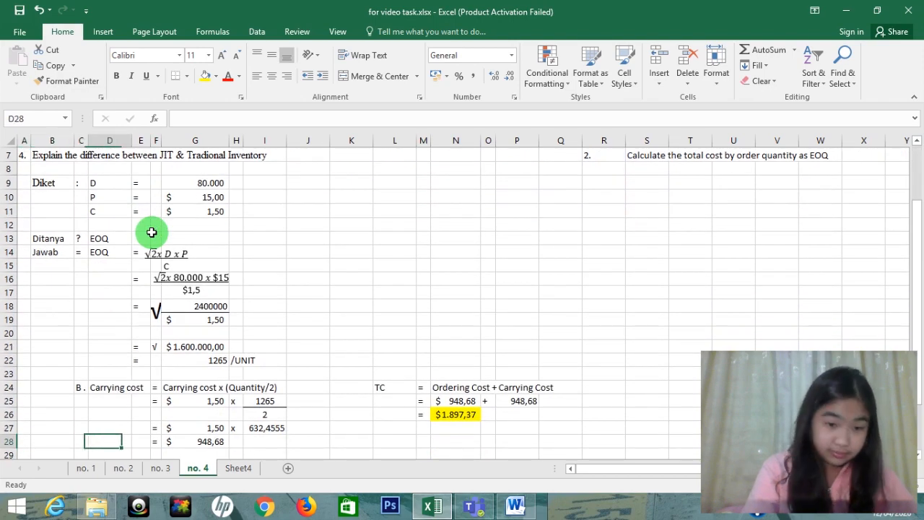
{"action": "key", "text": "Down"}
{"action": "key", "text": "Down"}
{"action": "key", "text": "Down"}
{"action": "key", "text": "Down"}
{"action": "key", "text": "Left"}
{"action": "key", "text": "Down"}
{"action": "key", "text": "Down"}
{"action": "key", "text": "Down"}
{"action": "key", "text": "Down"}
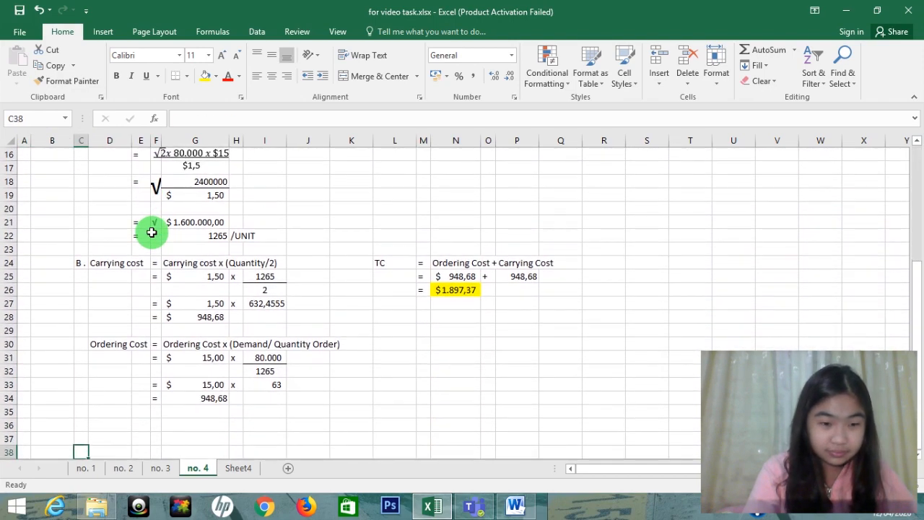
{"action": "key", "text": "Up"}
{"action": "key", "text": "Up"}
{"action": "type", "text": "c."}
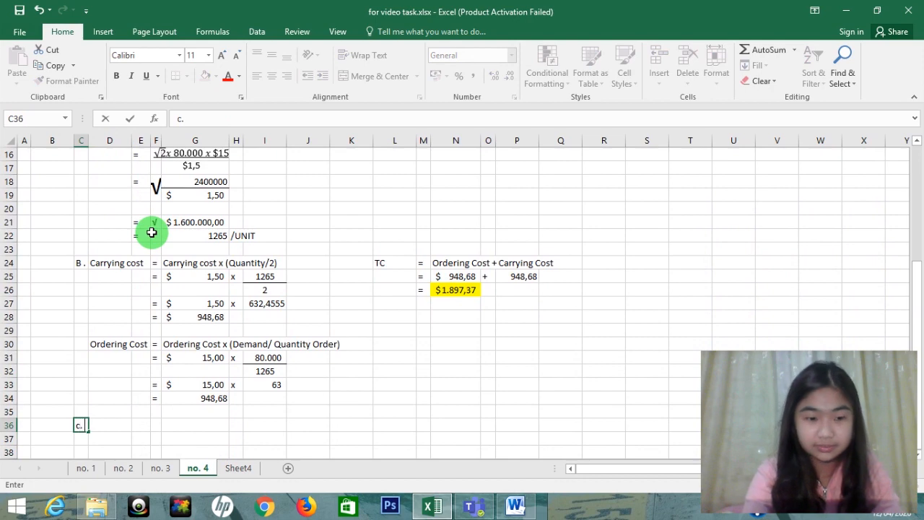
{"action": "key", "text": "Right"}
{"action": "type", "text": "re"}
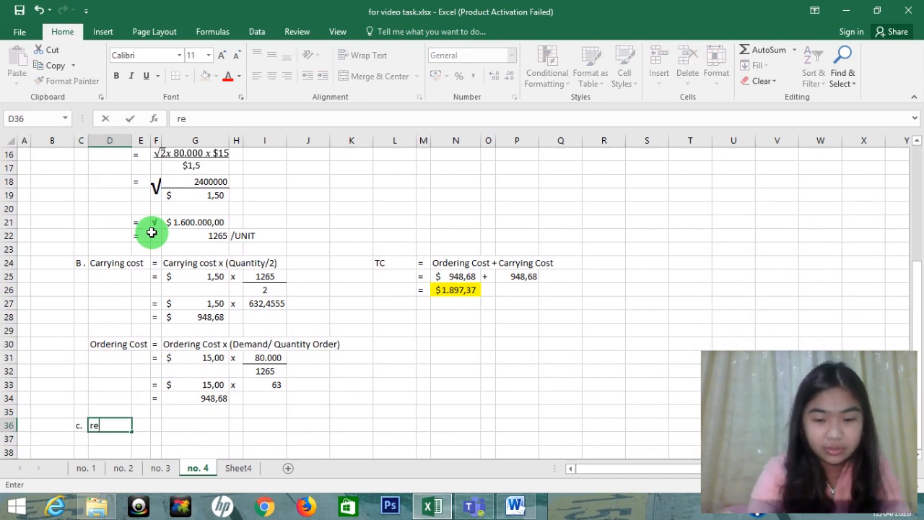
{"action": "type", "text": "oder poin"}
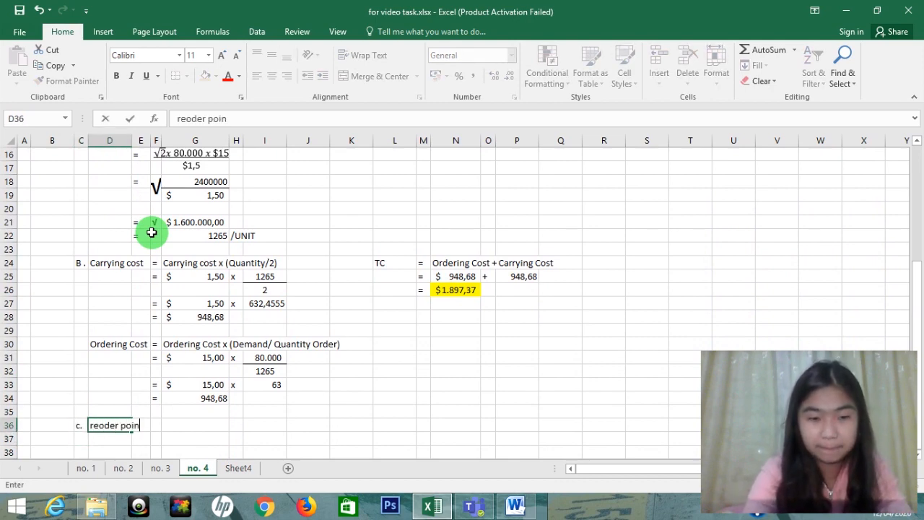
{"action": "type", "text": "t ?"}
{"action": "key", "text": "Return"}
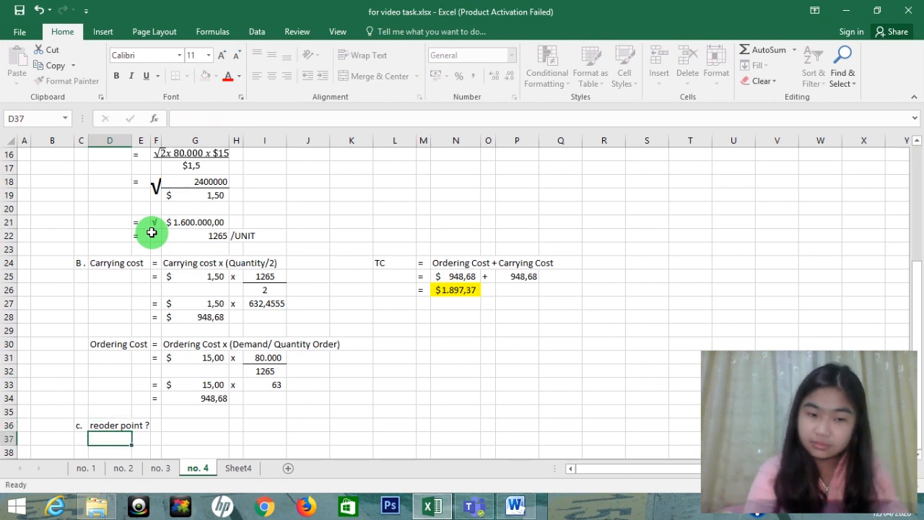
Step: Label row 37 "Lead time" in D37 and put an equals sign in F37
{"action": "type", "text": "Lead time"}
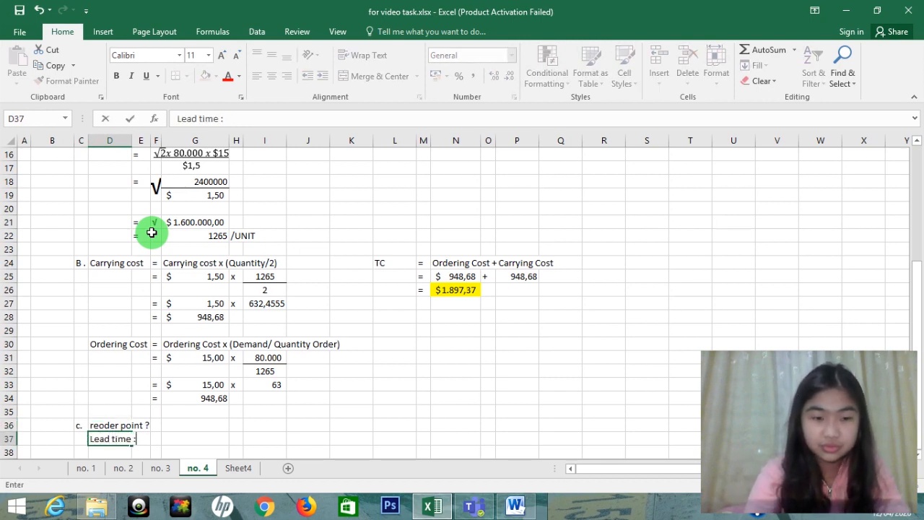
{"action": "type", "text": " :"}
{"action": "key", "text": "BackSpace"}
{"action": "key", "text": "Tab"}
{"action": "key", "text": "Tab"}
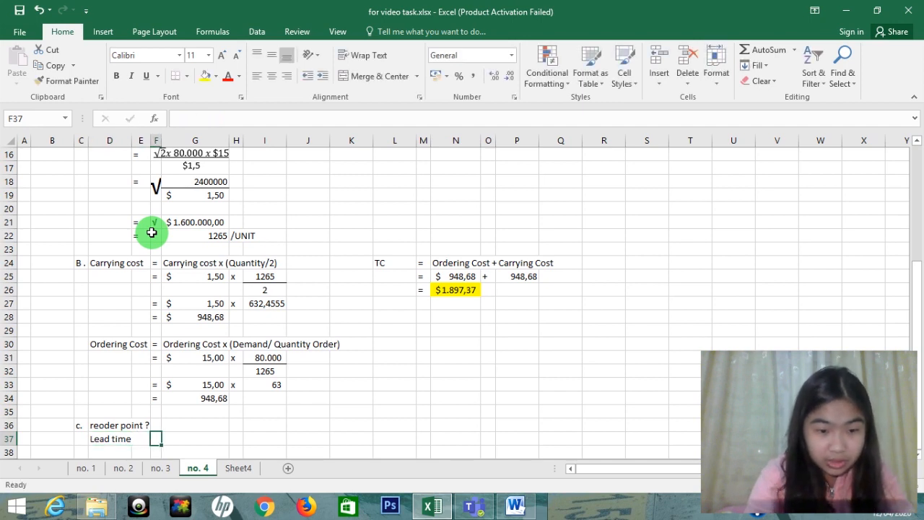
{"action": "type", "text": "=G17"}
{"action": "key", "text": "BackSpace"}
{"action": "key", "text": "BackSpace"}
{"action": "key", "text": "BackSpace"}
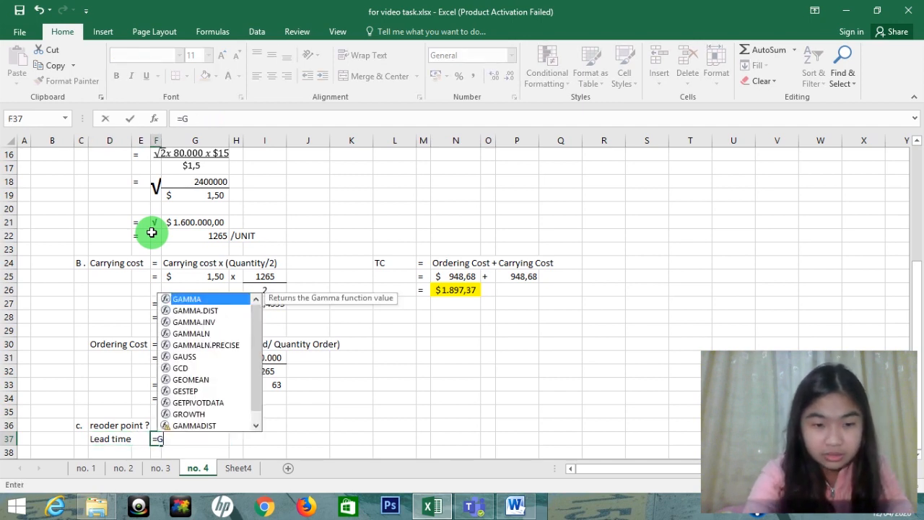
{"action": "key", "text": "Tab"}
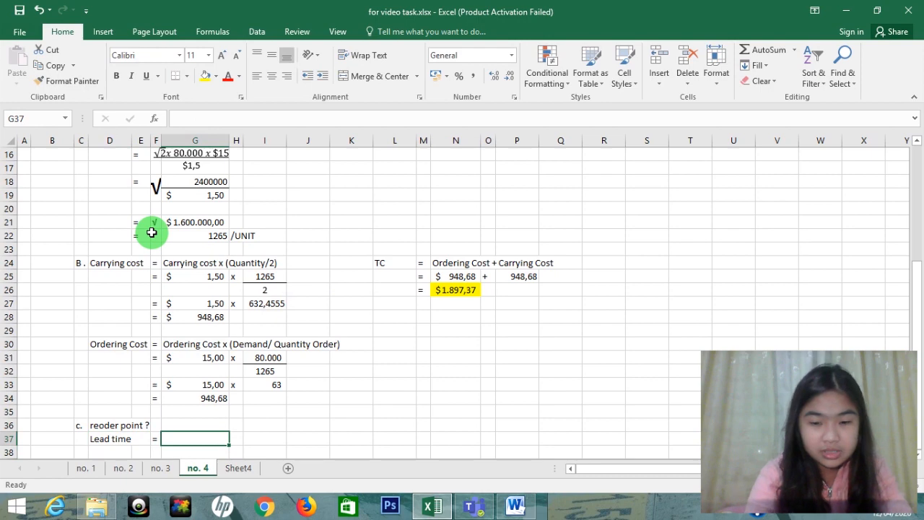
Step: Enter the lead time as 7 in G37 with the unit "days" in H37
{"action": "type", "text": "7"}
{"action": "key", "text": "Tab"}
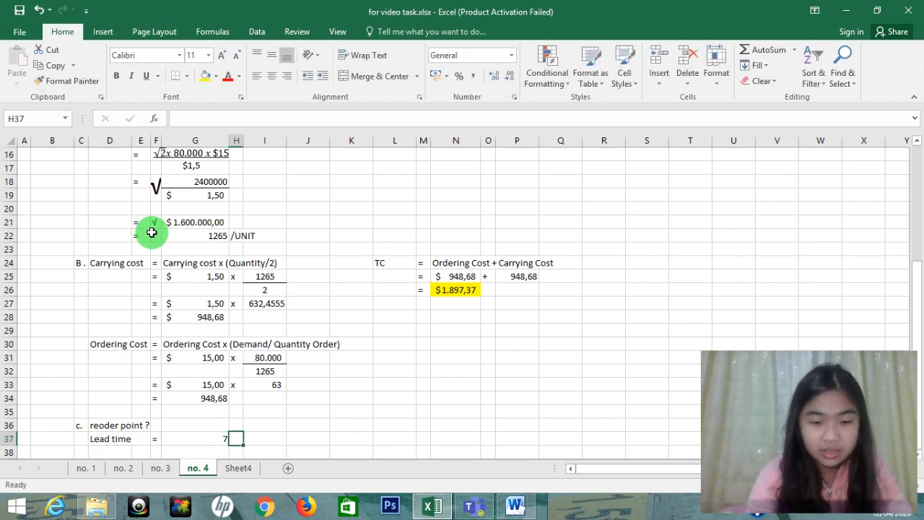
{"action": "type", "text": "days"}
{"action": "key", "text": "Down"}
Step: Add the label "Average rate usage" in D38 under the lead time
{"action": "key", "text": "Down"}
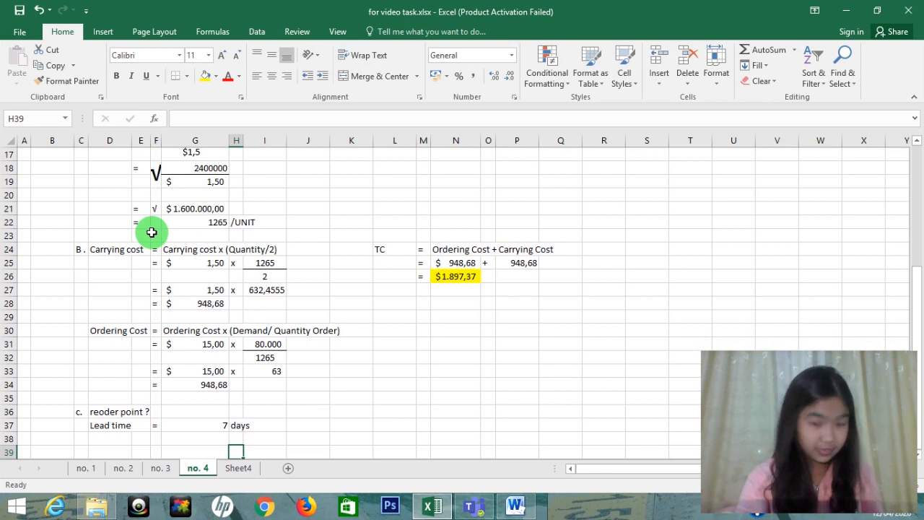
{"action": "key", "text": "Left"}
{"action": "key", "text": "Left"}
{"action": "key", "text": "Up"}
{"action": "key", "text": "Left"}
{"action": "key", "text": "Left"}
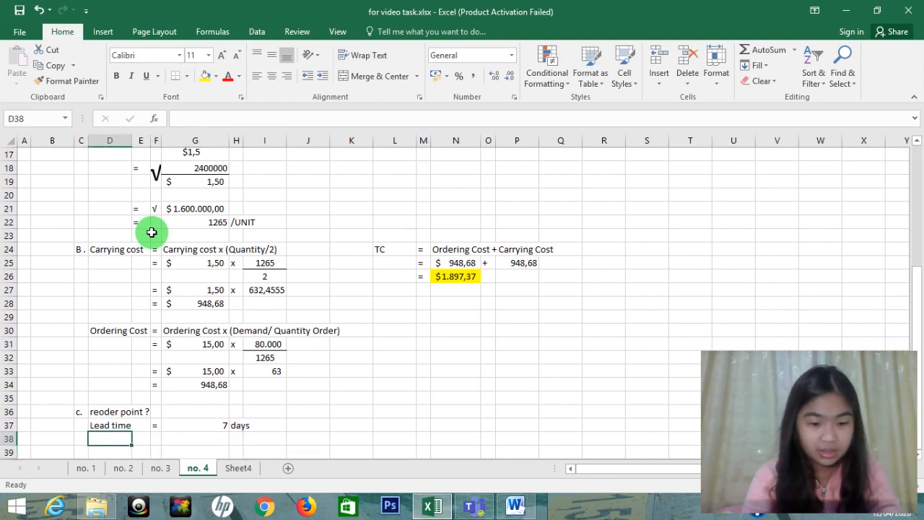
{"action": "type", "text": "Average "}
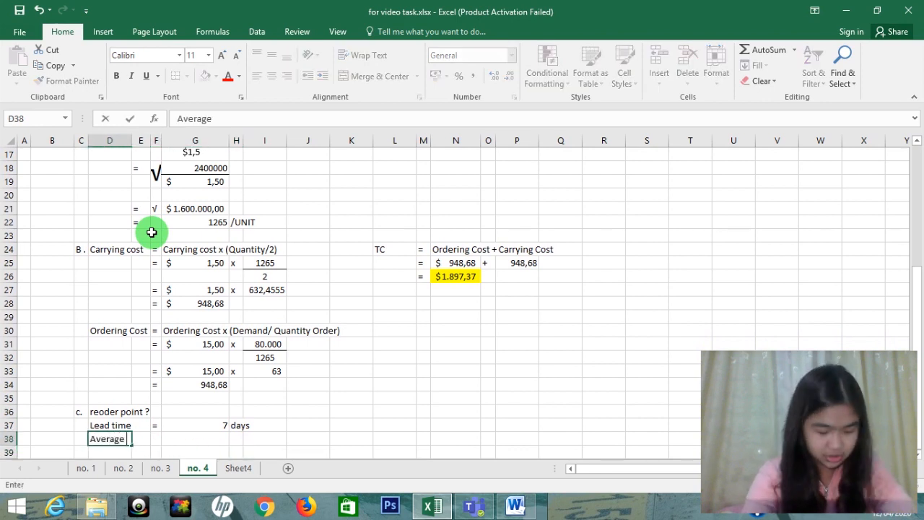
{"action": "type", "text": "rate usage"}
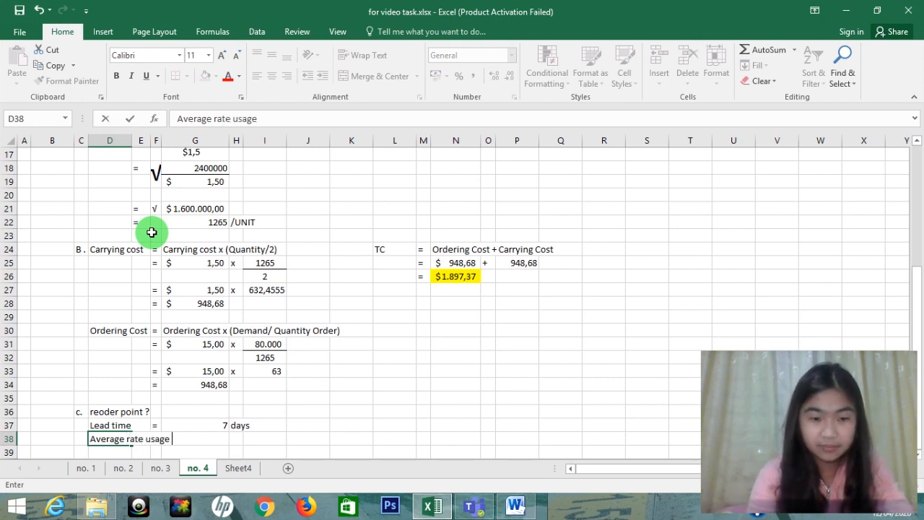
Step: Enter the average usage rate as 250 in G38 with the unit "pounds/day" in H38
{"action": "key", "text": "Right"}
{"action": "key", "text": "Right"}
{"action": "key", "text": "Right"}
{"action": "key", "text": "Right"}
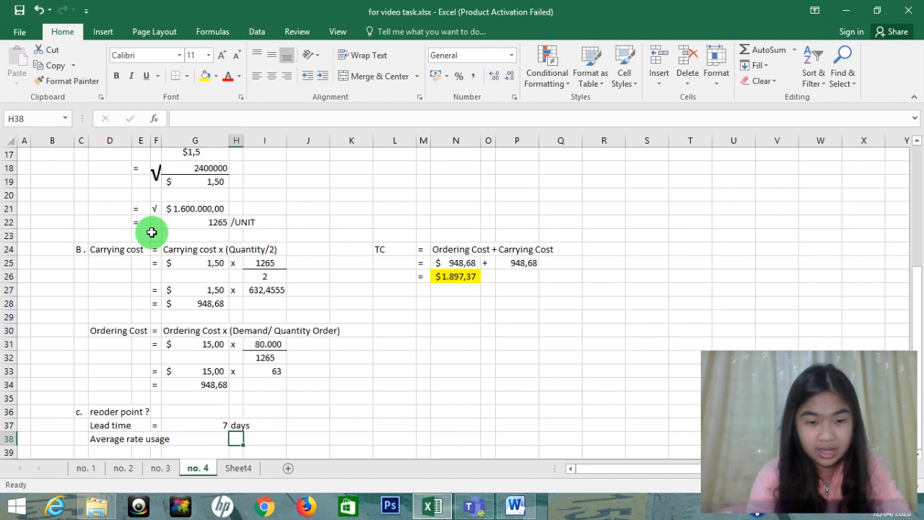
{"action": "key", "text": "Left"}
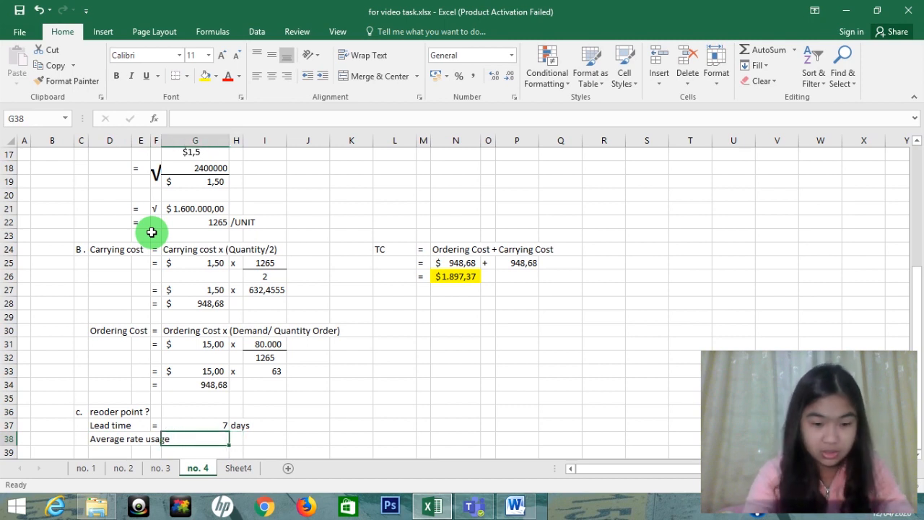
{"action": "type", "text": "2"}
{"action": "key", "text": "BackSpace"}
{"action": "type", "text": "50"}
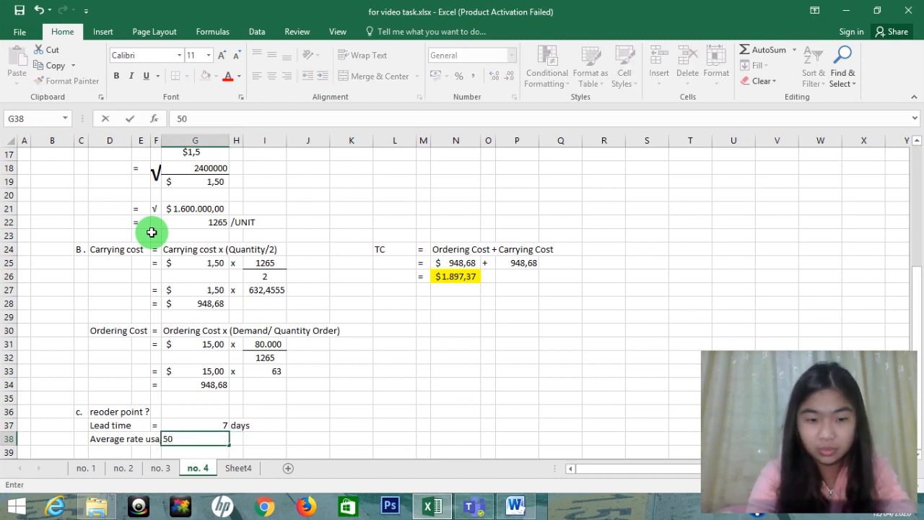
{"action": "key", "text": "BackSpace"}
{"action": "key", "text": "BackSpace"}
{"action": "type", "text": "250"}
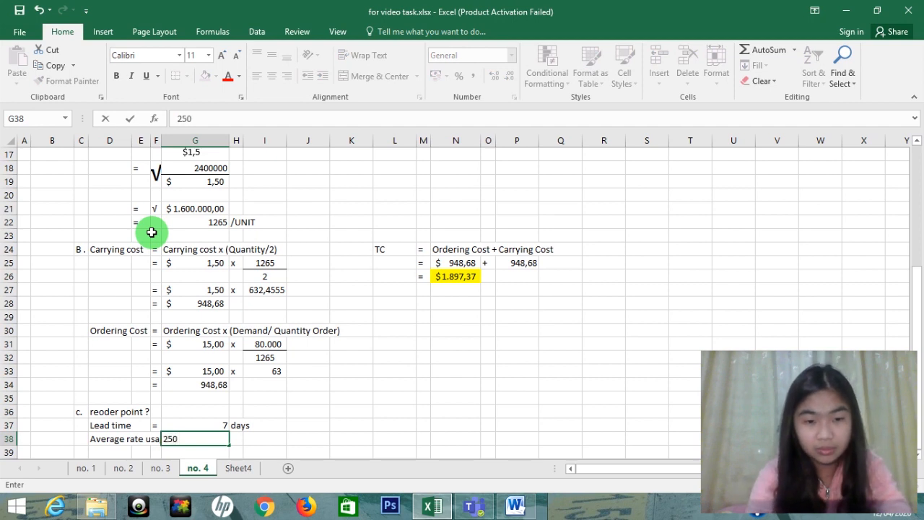
{"action": "key", "text": "Tab"}
{"action": "type", "text": "pounds"}
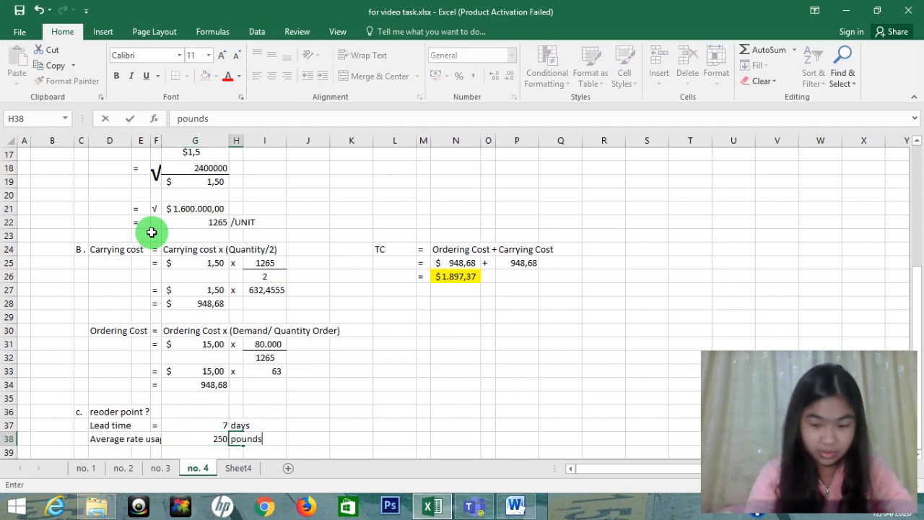
{"action": "type", "text": "/day"}
{"action": "key", "text": "Return"}
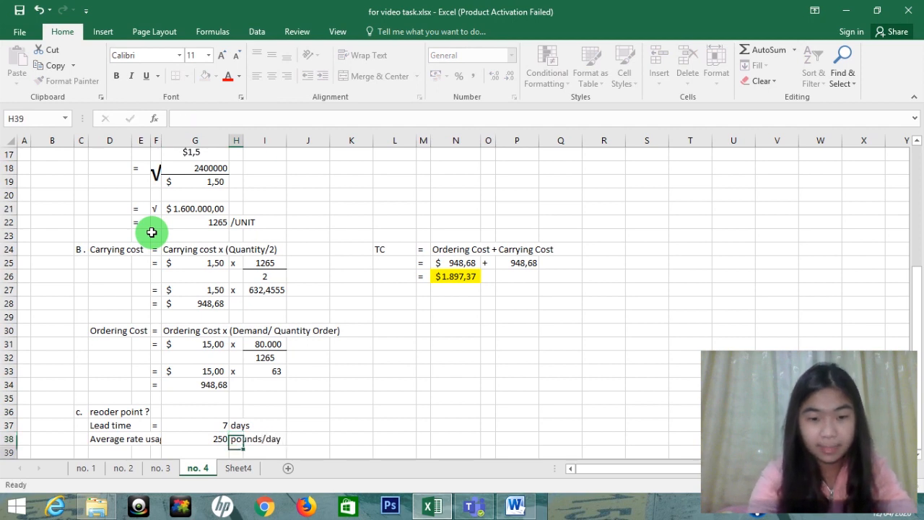
Step: Widen column F so the "Average rate usage" label in row 38 fits in front of its value
{"action": "key", "text": "Up"}
{"action": "key", "text": "Up"}
{"action": "key", "text": "Down"}
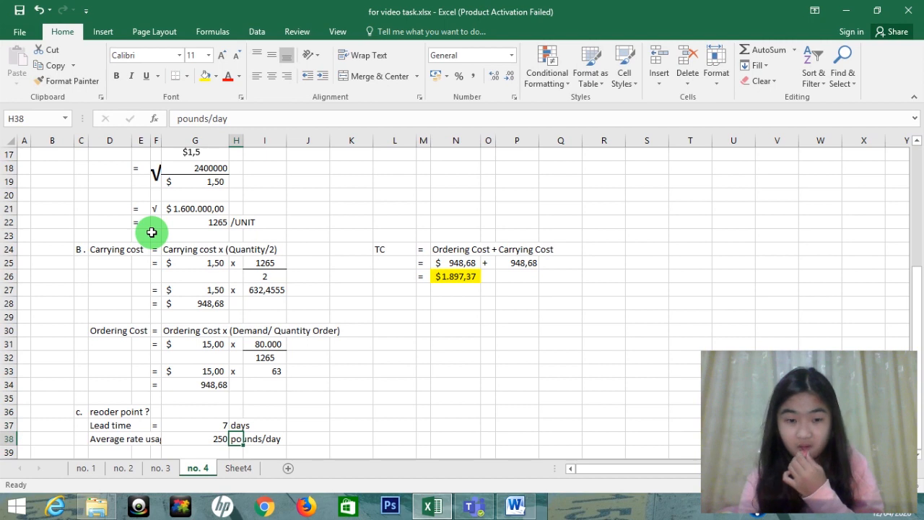
{"action": "key", "text": "Left"}
{"action": "key", "text": "Left"}
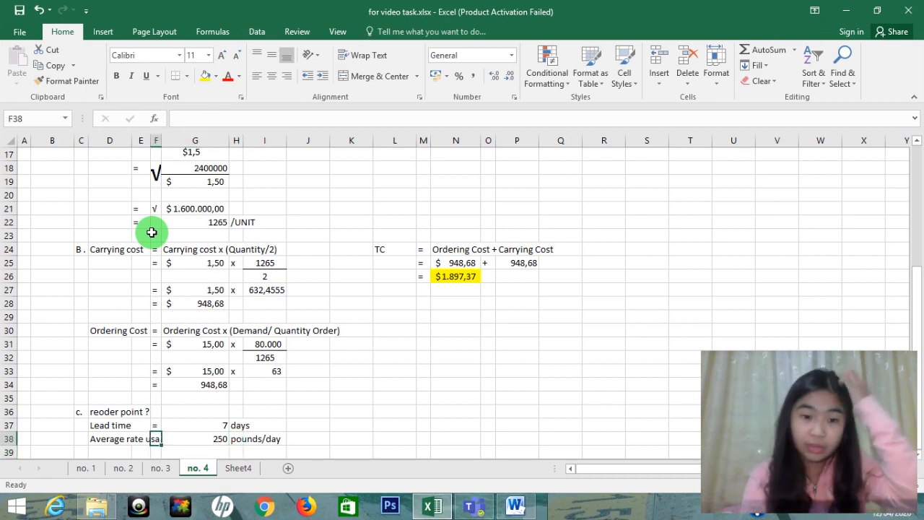
{"action": "key", "text": "Down"}
{"action": "key", "text": "Down"}
{"action": "key", "text": "Up"}
{"action": "key", "text": "Up"}
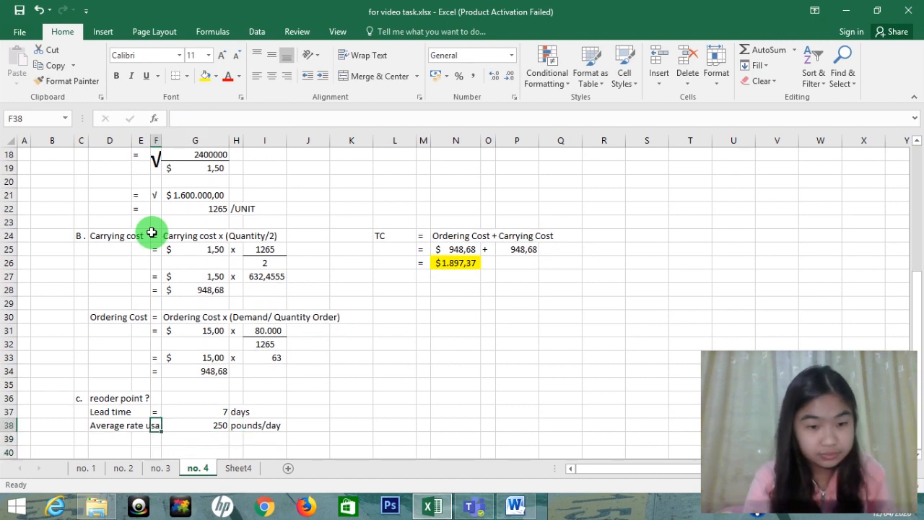
{"action": "left_click_drag", "start_coordinate": [159, 137], "coordinate": [171, 137]}
Step: Copy the heading from D36 to D40 and remove its question mark so it reads "reoder point"
{"action": "left_click", "coordinate": [126, 441]}
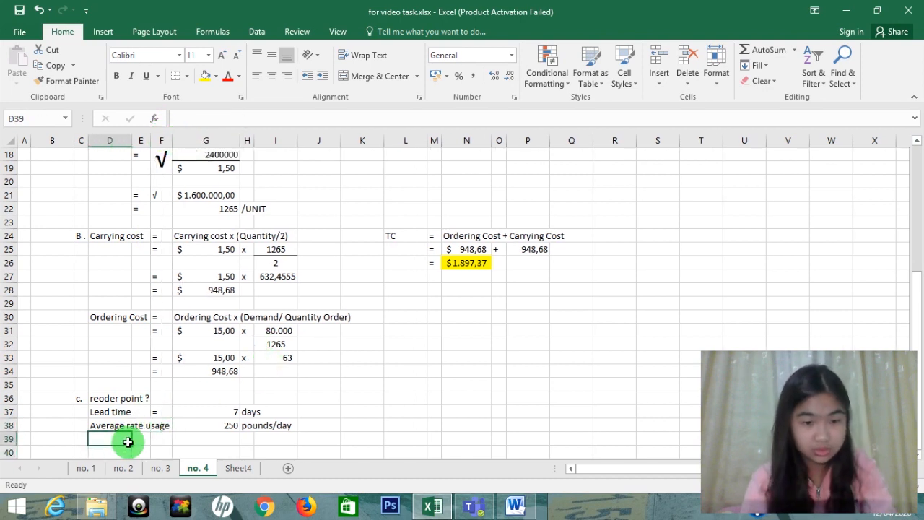
{"action": "key", "text": "Up"}
{"action": "key", "text": "Up"}
{"action": "key", "text": "Up"}
{"action": "key", "text": "ctrl+c"}
{"action": "key", "text": "Down"}
{"action": "key", "text": "Down"}
{"action": "key", "text": "Down"}
{"action": "key", "text": "Down"}
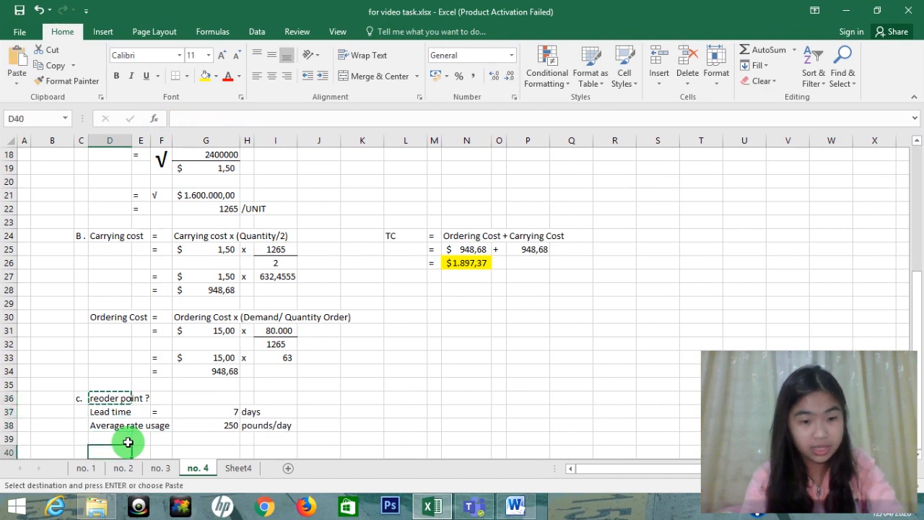
{"action": "key", "text": "ctrl+v"}
{"action": "key", "text": "Right"}
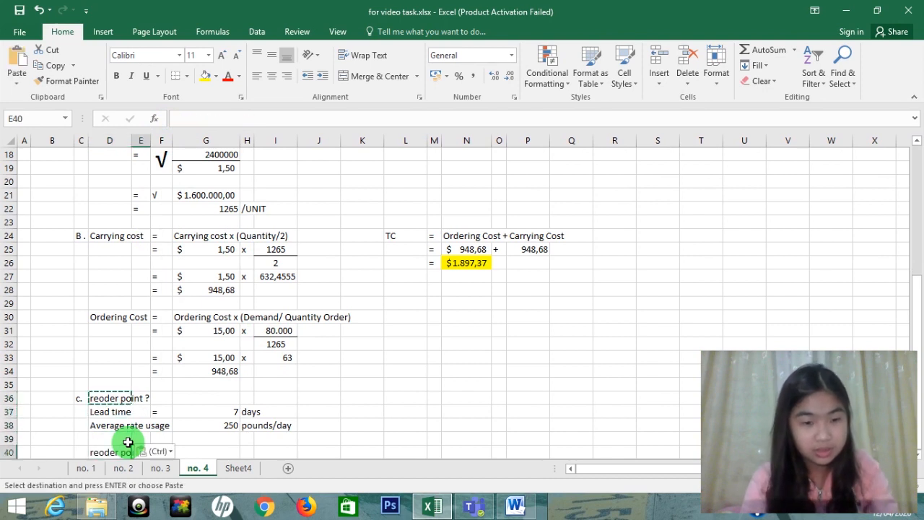
{"action": "key", "text": "Left"}
{"action": "key", "text": "F2"}
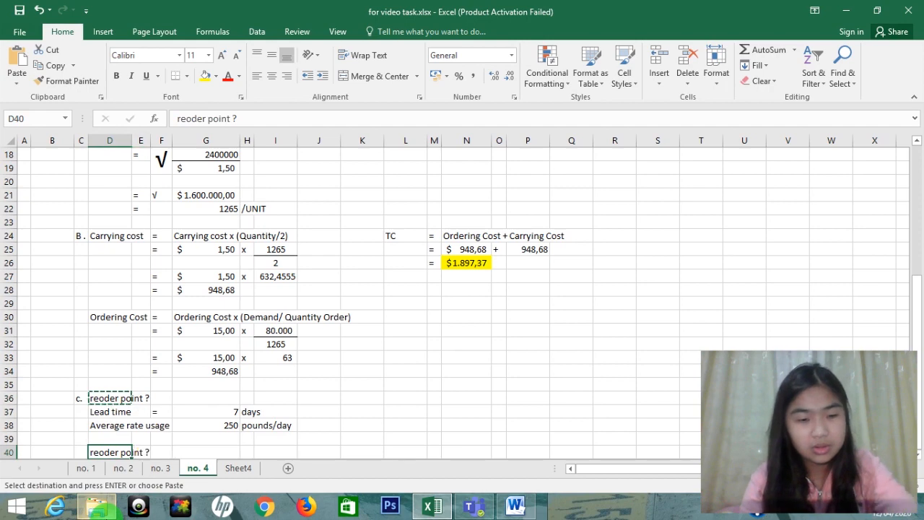
{"action": "key", "text": "BackSpace"}
{"action": "key", "text": "Return"}
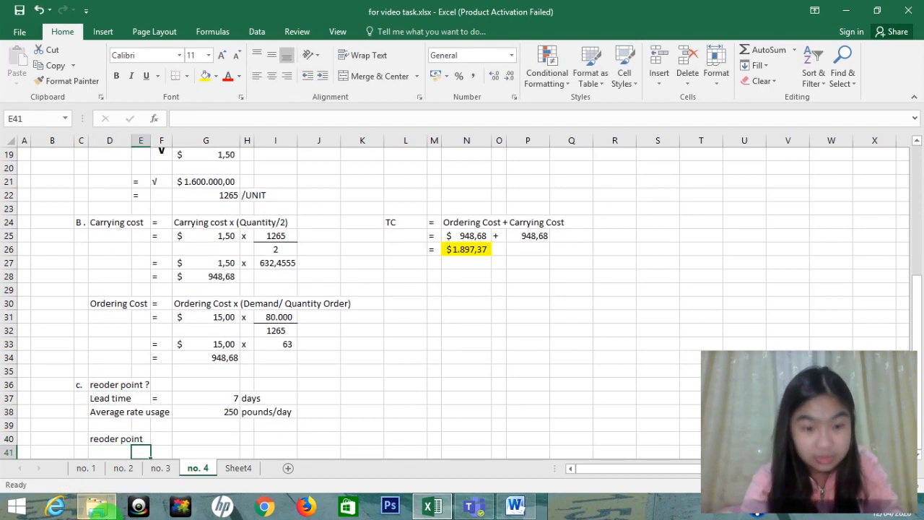
Step: Begin the reorder point formula in row 40 with an equals sign in F40 and "rate of usage" in G40
{"action": "key", "text": "Up"}
{"action": "key", "text": "Right"}
{"action": "key", "text": "Right"}
{"action": "type", "text": "="}
{"action": "key", "text": "Tab"}
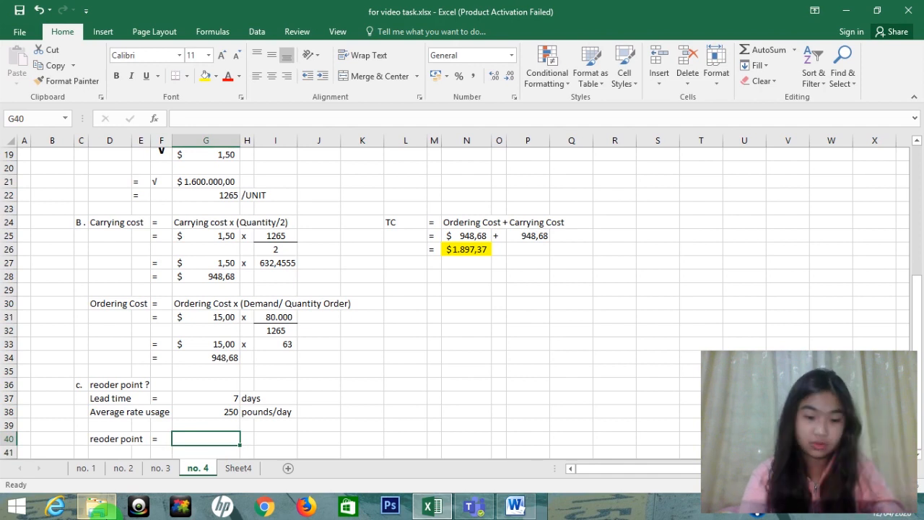
{"action": "type", "text": "rate of usage"}
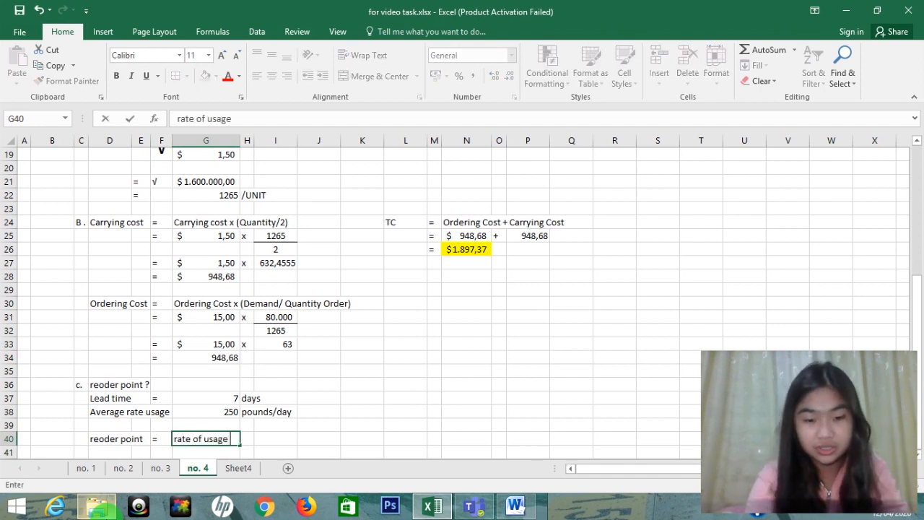
{"action": "key", "text": "Tab"}
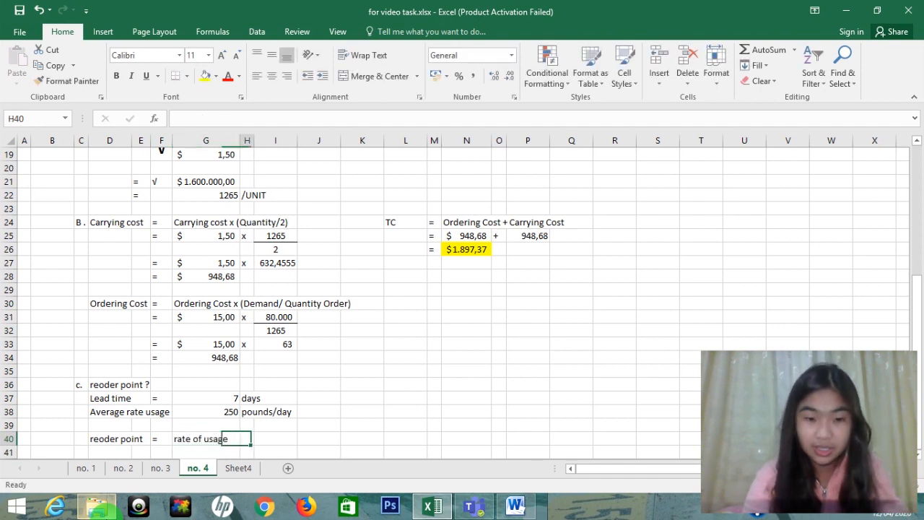
Step: Complete the reorder point formula in row 40 with "x" in H40 and "lead time" in I40
{"action": "type", "text": "x"}
{"action": "key", "text": "Tab"}
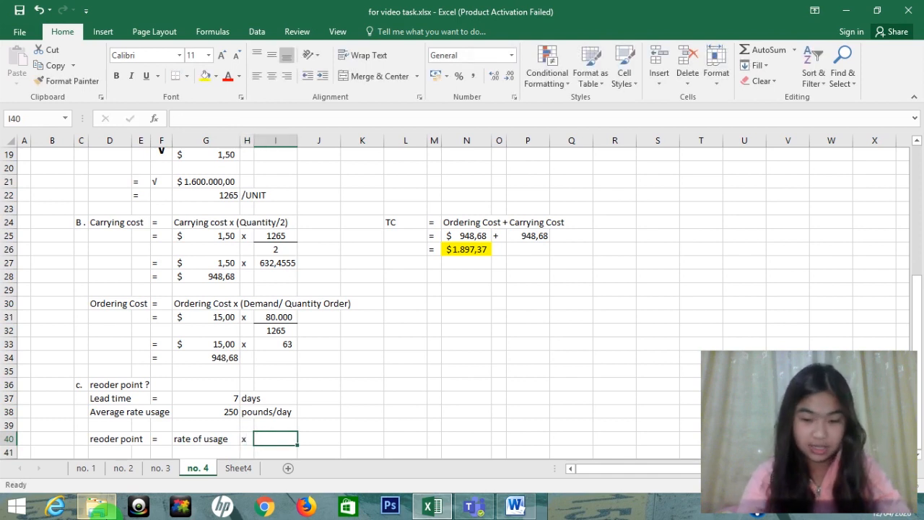
{"action": "type", "text": "lead r"}
{"action": "type", "text": "ime"}
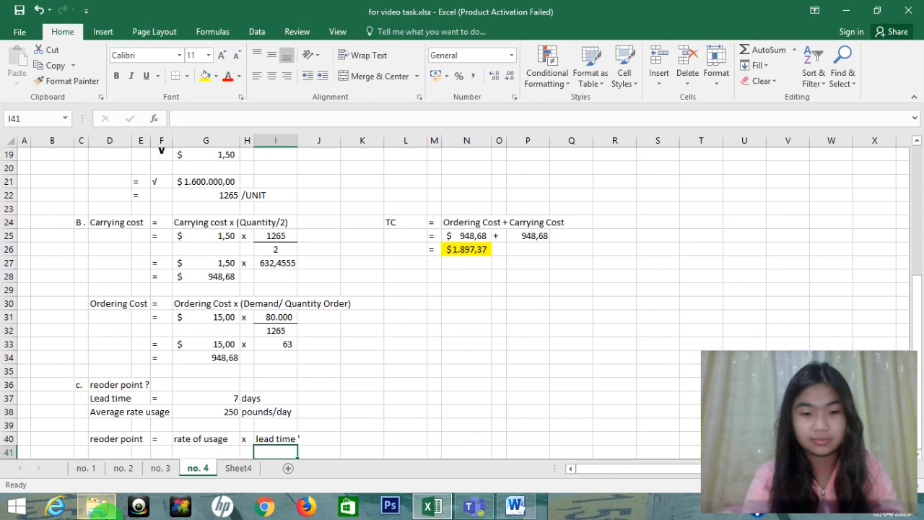
{"action": "key", "text": "Return"}
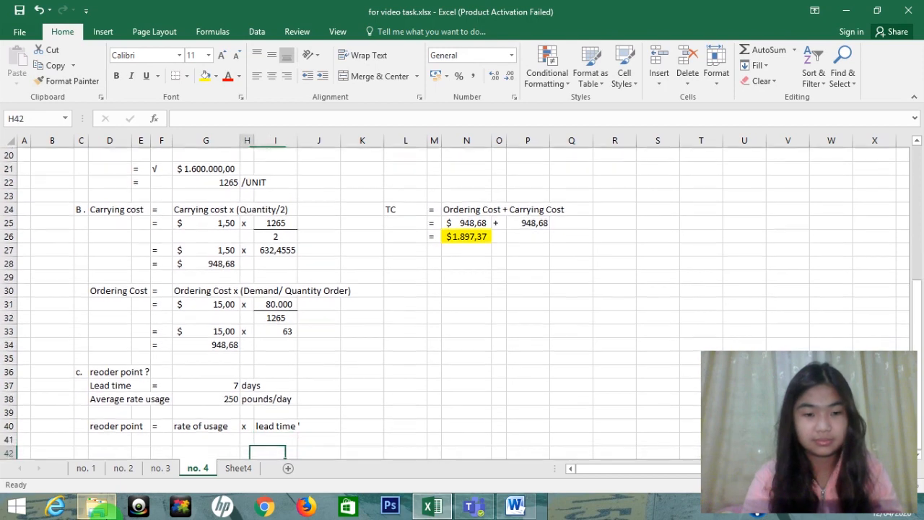
Step: Copy the equals sign from F40 to F41 to start the reorder point's result row
{"action": "key", "text": "Up"}
{"action": "key", "text": "ctrl+c"}
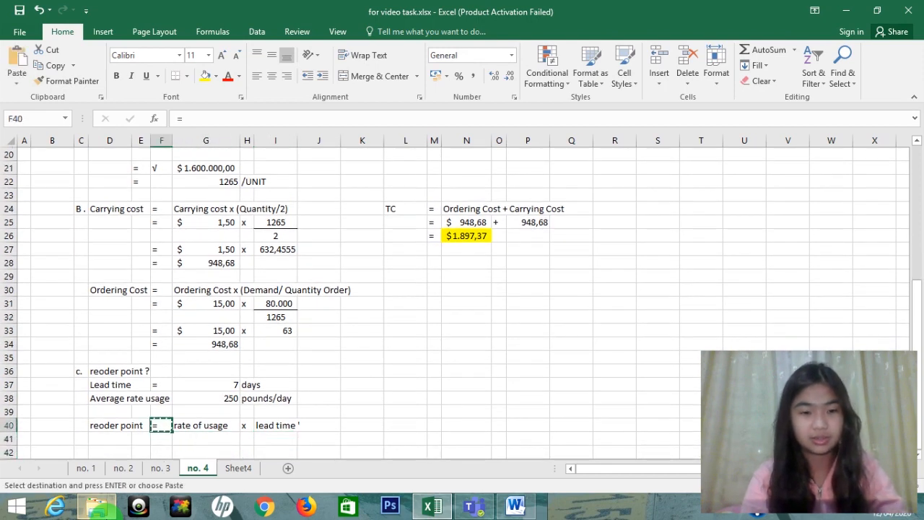
{"action": "key", "text": "Down"}
{"action": "key", "text": "ctrl+v"}
{"action": "key", "text": "Right"}
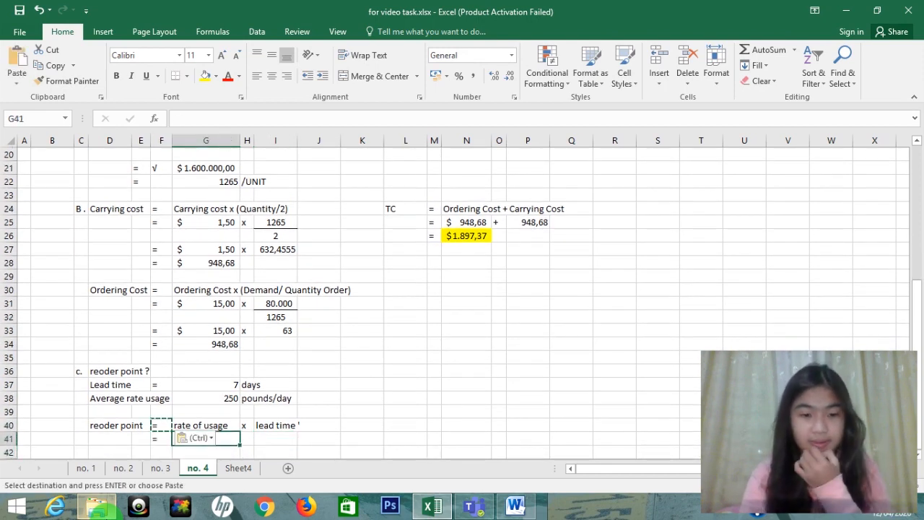
{"action": "key", "text": "Escape"}
Step: Try to calculate the reorder point in G41 with the formula =G38(G37)
{"action": "type", "text": "="}
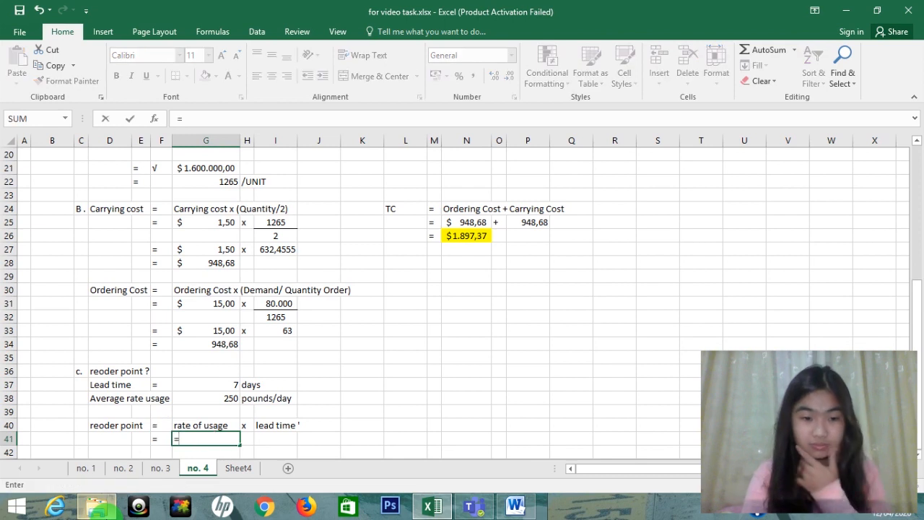
{"action": "key", "text": "Up"}
{"action": "key", "text": "Up"}
{"action": "key", "text": "Up"}
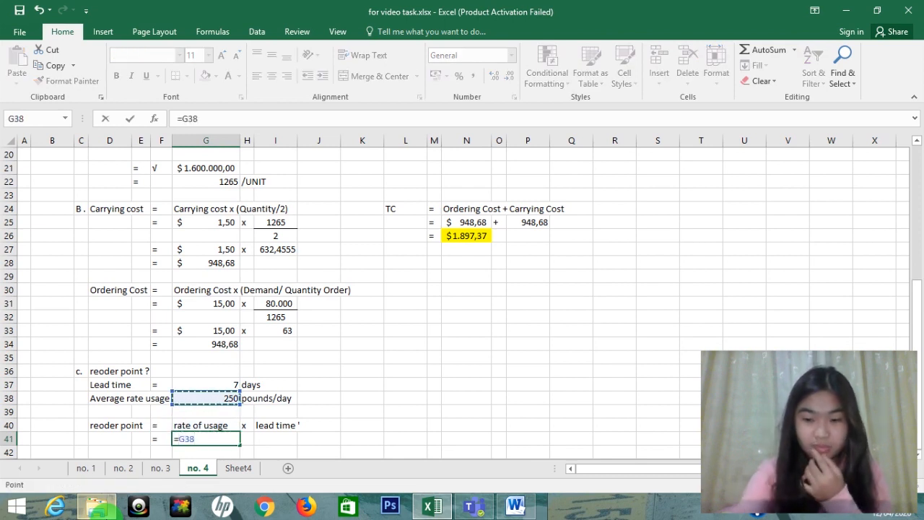
{"action": "type", "text": "("}
{"action": "key", "text": "Up"}
{"action": "key", "text": "Up"}
{"action": "key", "text": "Up"}
{"action": "key", "text": "Up"}
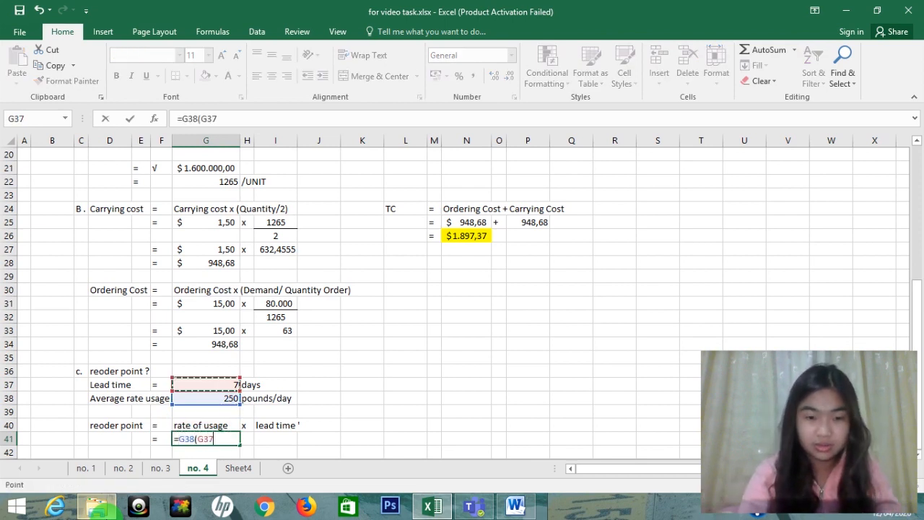
{"action": "key", "text": "Return"}
{"action": "key", "text": "Up"}
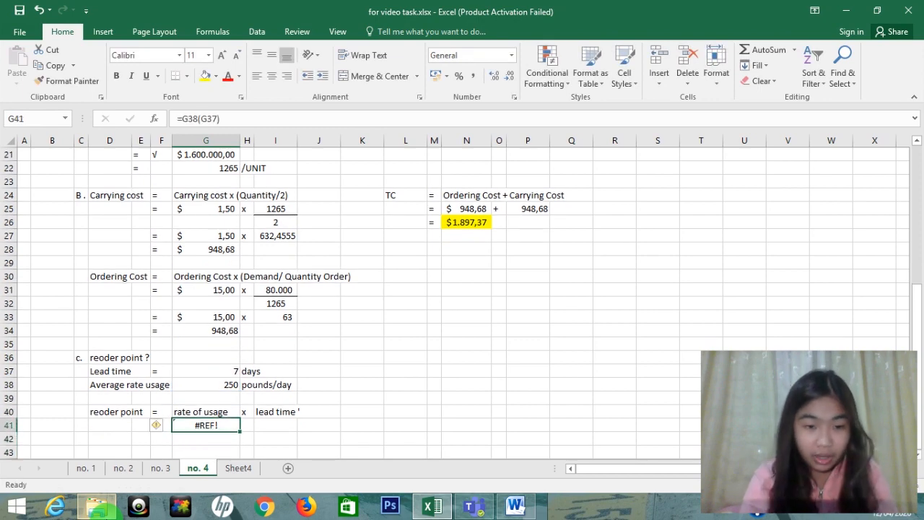
Step: Calculate the reorder point in G41 by multiplying the usage rate by the lead time, =G38*G37
{"action": "type", "text": "="}
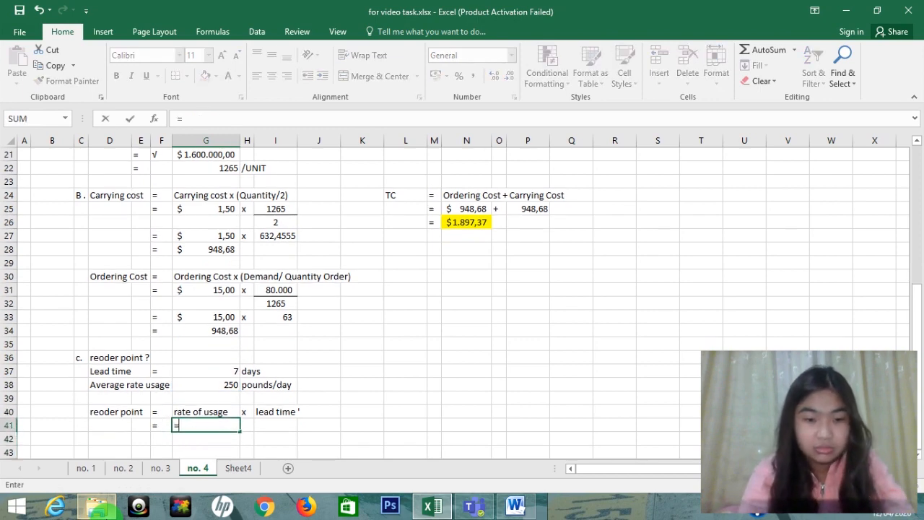
{"action": "key", "text": "Up"}
{"action": "key", "text": "Up"}
{"action": "key", "text": "Up"}
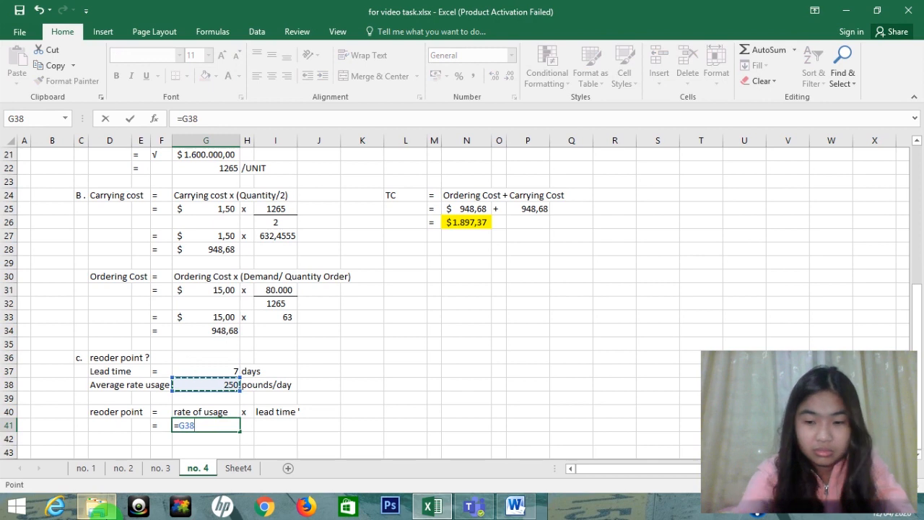
{"action": "type", "text": "*"}
{"action": "key", "text": "Up"}
{"action": "key", "text": "Up"}
{"action": "key", "text": "Up"}
{"action": "key", "text": "Up"}
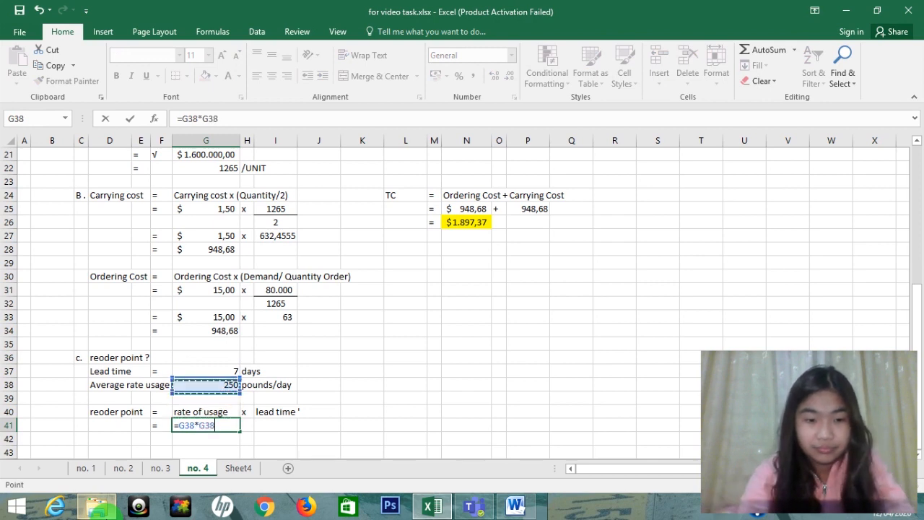
{"action": "key", "text": "Return"}
{"action": "key", "text": "Down"}
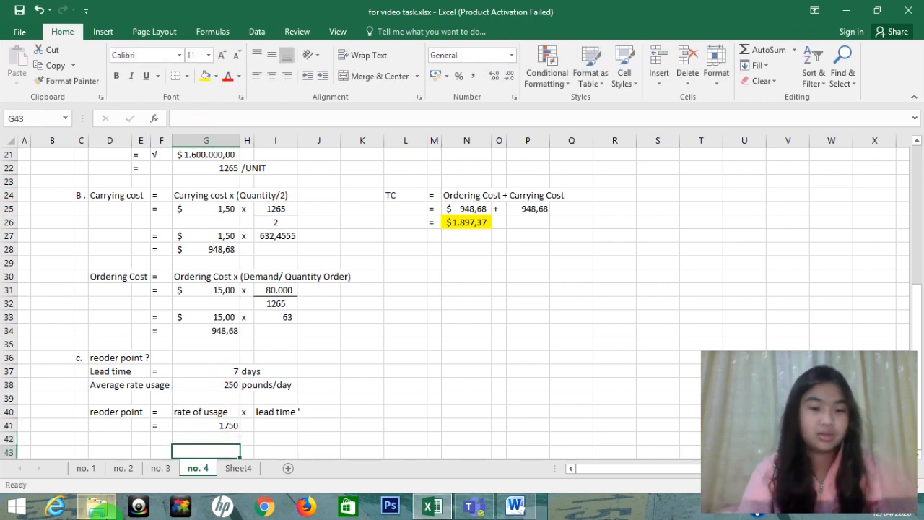
Step: Format the reorder point in G41 with a thousands separator and no decimals, and highlight the cell in yellow
{"action": "key", "text": "Up"}
{"action": "key", "text": "Up"}
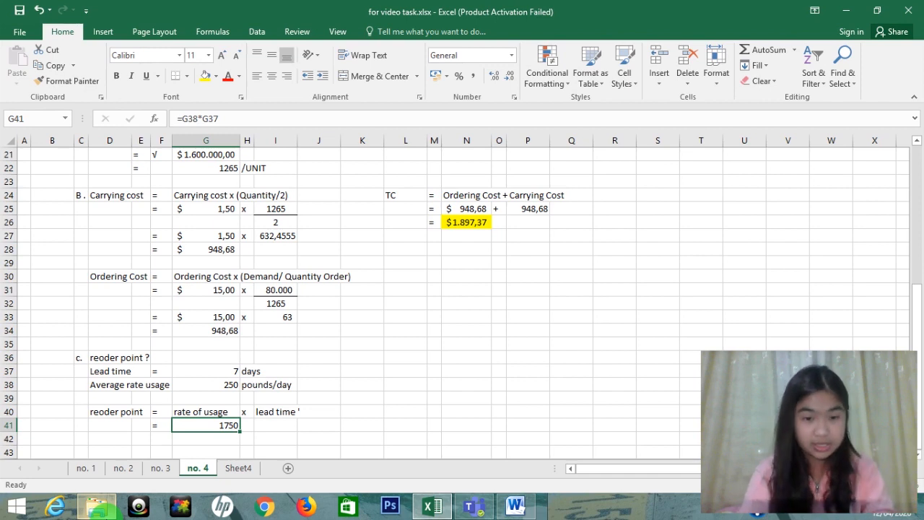
{"action": "key", "text": "ctrl+shift+1"}
{"action": "key", "text": "Down"}
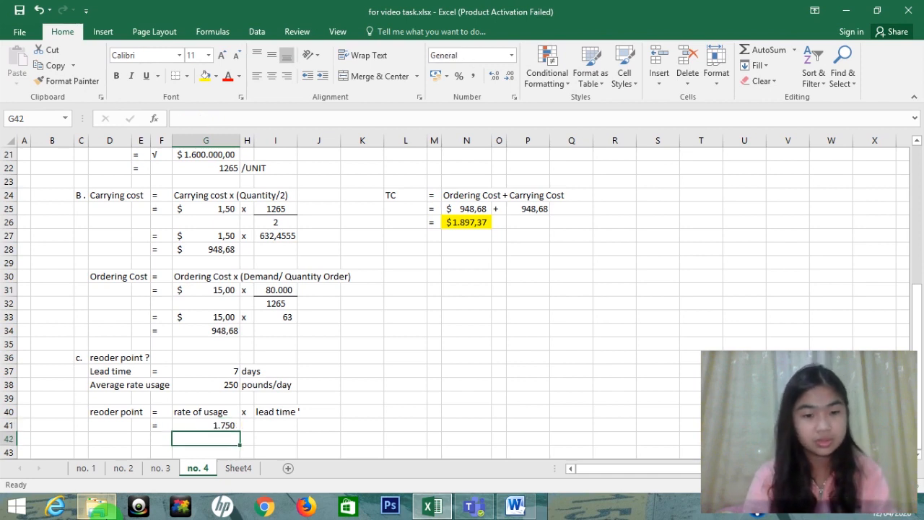
{"action": "key", "text": "Up"}
{"action": "key", "text": "Down"}
{"action": "key", "text": "Up"}
{"action": "key", "text": "Up"}
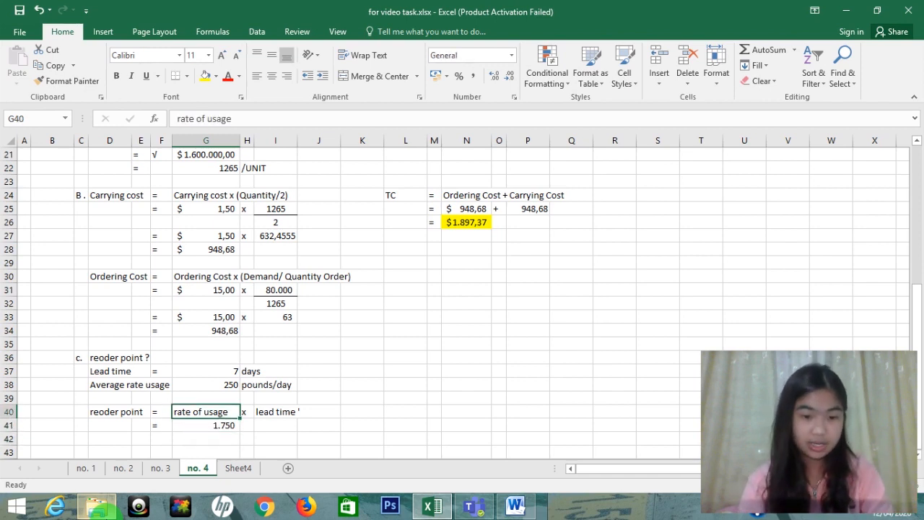
{"action": "key", "text": "Down"}
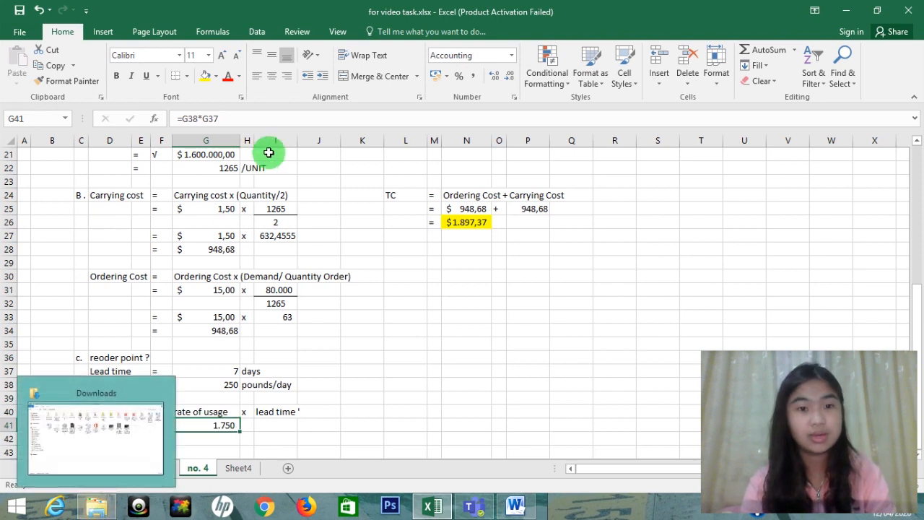
{"action": "left_click", "coordinate": [206, 76]}
{"action": "left_click", "coordinate": [281, 392]}
Step: Examine the inventory problem's text and its four requirements at the start of the sheet
{"action": "key", "text": "Left"}
{"action": "key", "text": "Up"}
{"action": "key", "text": "Up"}
{"action": "key", "text": "Up"}
{"action": "key", "text": "Up"}
{"action": "key", "text": "Up"}
{"action": "key", "text": "Up"}
{"action": "key", "text": "Up"}
{"action": "key", "text": "Up"}
{"action": "key", "text": "Up"}
{"action": "key", "text": "Up"}
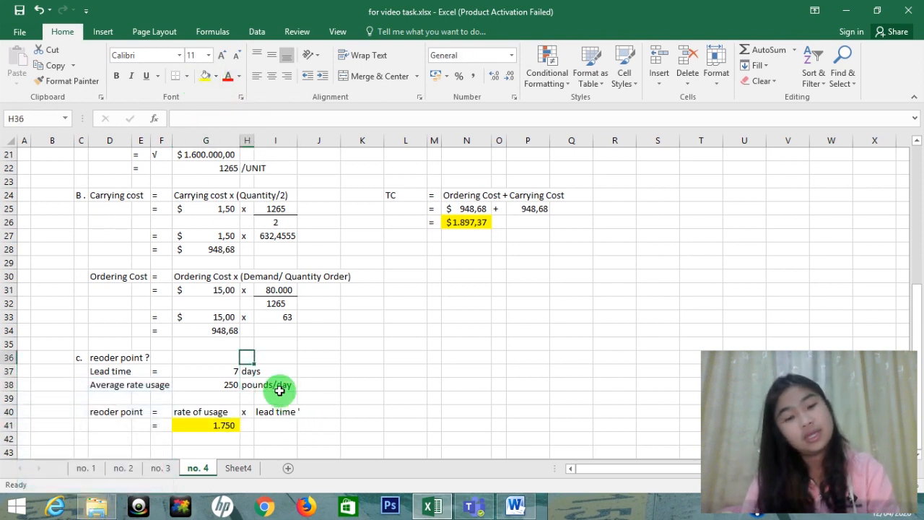
{"action": "key", "text": "Up"}
{"action": "key", "text": "Up"}
{"action": "key", "text": "Up"}
{"action": "key", "text": "Up"}
{"action": "key", "text": "Up"}
{"action": "key", "text": "Up"}
{"action": "key", "text": "Up"}
{"action": "key", "text": "Up"}
{"action": "key", "text": "Up"}
{"action": "key", "text": "Up"}
{"action": "key", "text": "Up"}
{"action": "key", "text": "Up"}
{"action": "key", "text": "Up"}
{"action": "key", "text": "Up"}
{"action": "key", "text": "Up"}
{"action": "key", "text": "Up"}
{"action": "key", "text": "Up"}
{"action": "key", "text": "Up"}
{"action": "key", "text": "Up"}
{"action": "key", "text": "Up"}
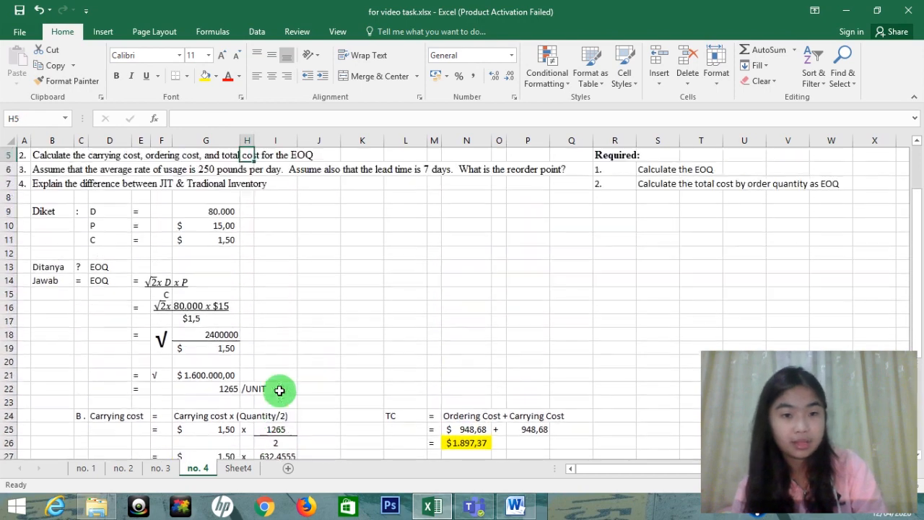
{"action": "key", "text": "Down"}
{"action": "key", "text": "Down"}
{"action": "key", "text": "Down"}
{"action": "key", "text": "Down"}
{"action": "key", "text": "Down"}
{"action": "key", "text": "Down"}
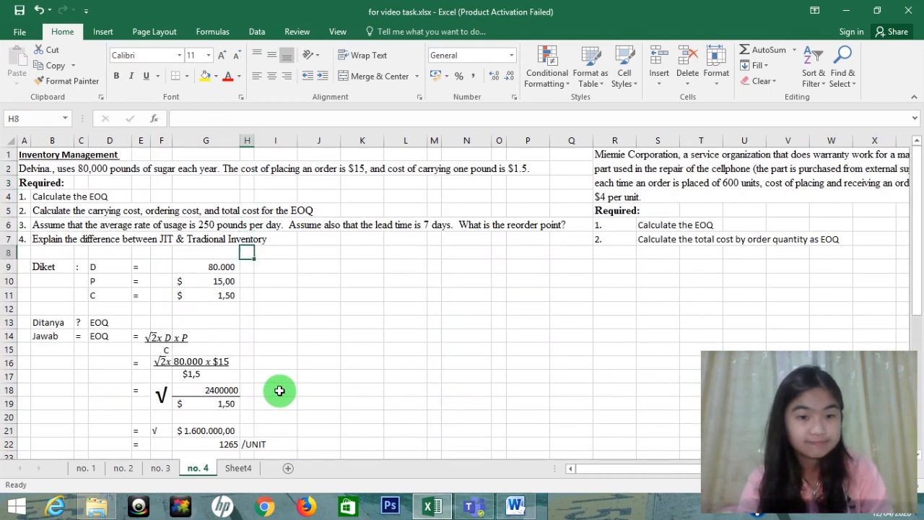
{"action": "key", "text": "Up"}
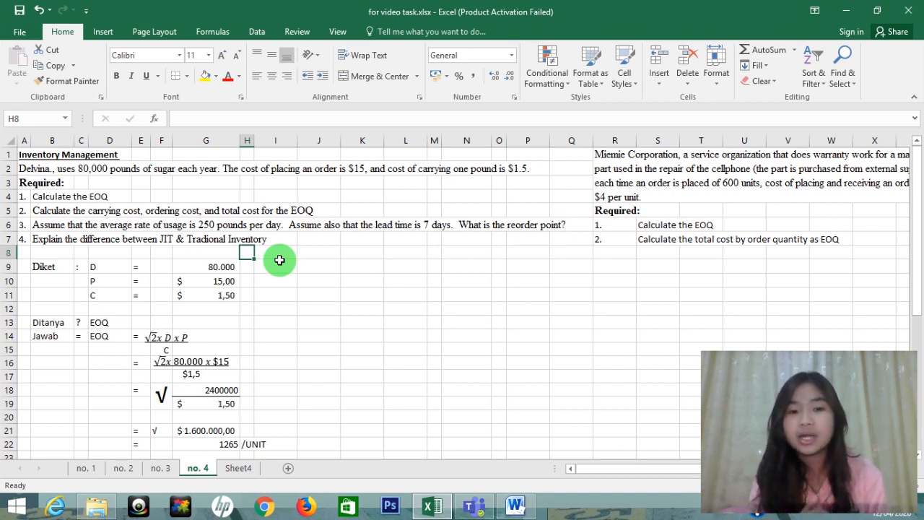
Step: Examine the EOQ working, including the division in G21 and the square root in G22
{"action": "key", "text": "Down"}
{"action": "key", "text": "Down"}
{"action": "key", "text": "Down"}
{"action": "key", "text": "Down"}
{"action": "key", "text": "Down"}
{"action": "key", "text": "Down"}
{"action": "key", "text": "Down"}
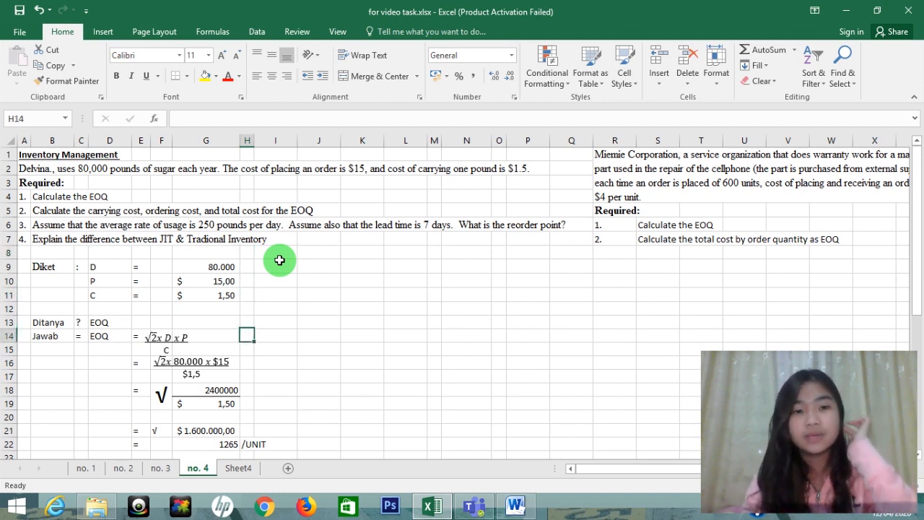
{"action": "key", "text": "Down"}
{"action": "key", "text": "Down"}
{"action": "key", "text": "Down"}
{"action": "key", "text": "Down"}
{"action": "key", "text": "Down"}
{"action": "key", "text": "Down"}
{"action": "key", "text": "Left"}
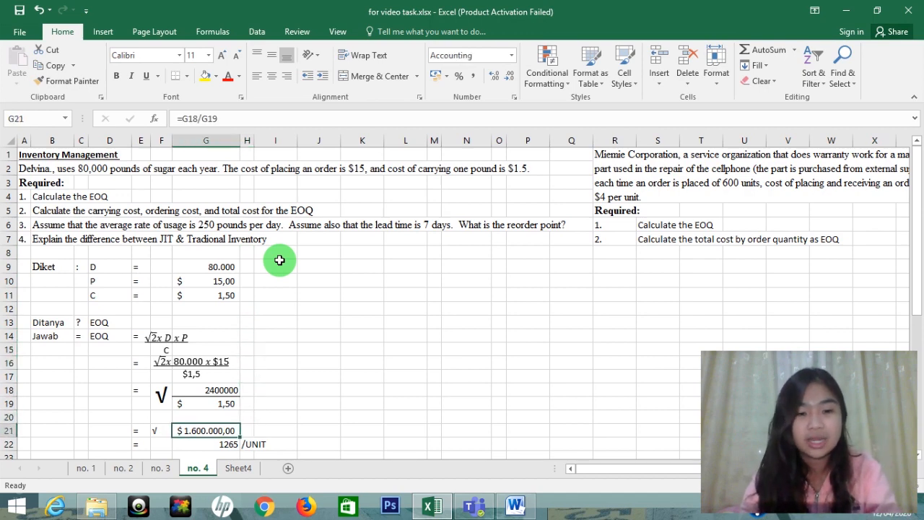
{"action": "key", "text": "Down"}
{"action": "key", "text": "Up"}
{"action": "key", "text": "Up"}
{"action": "key", "text": "Down"}
{"action": "key", "text": "Down"}
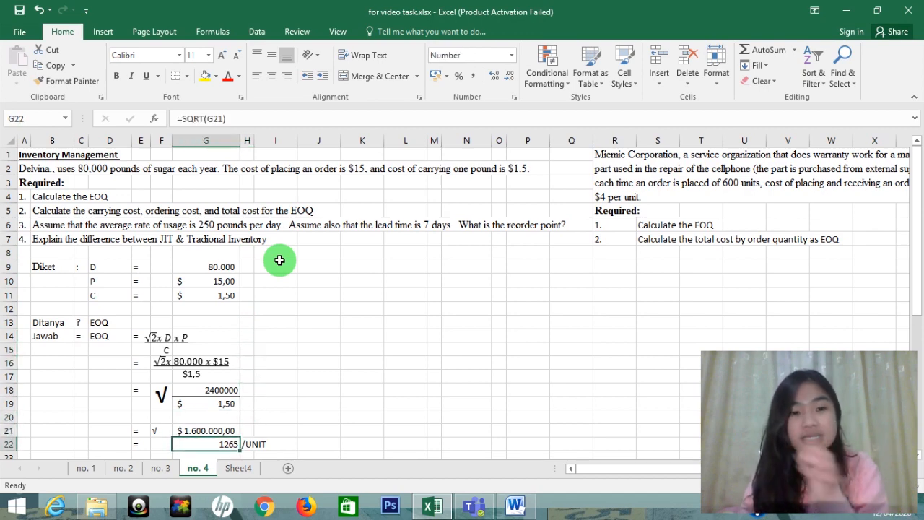
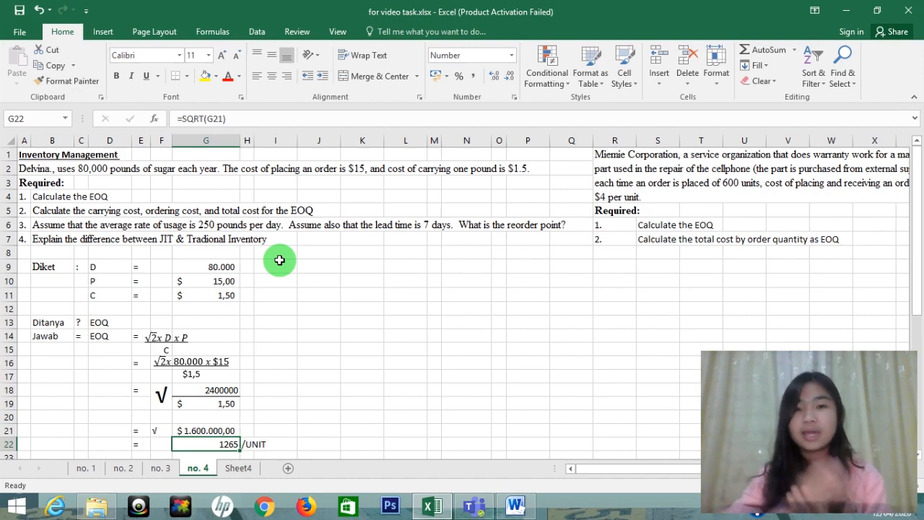
Step: Compare the start of the carrying cost working with the given demand and costs and the problem's requirements
{"action": "key", "text": "Down"}
{"action": "key", "text": "Down"}
{"action": "key", "text": "Down"}
{"action": "key", "text": "Down"}
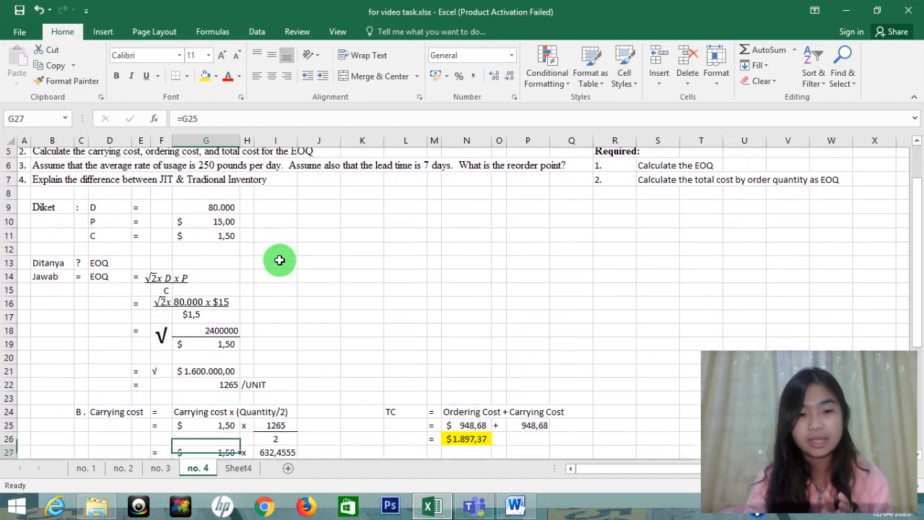
{"action": "key", "text": "Up"}
{"action": "key", "text": "Up"}
{"action": "key", "text": "Up"}
{"action": "key", "text": "Up"}
{"action": "key", "text": "Up"}
{"action": "key", "text": "Up"}
{"action": "key", "text": "Up"}
{"action": "key", "text": "Up"}
{"action": "key", "text": "Up"}
{"action": "key", "text": "Up"}
{"action": "key", "text": "Up"}
{"action": "key", "text": "Up"}
{"action": "key", "text": "Up"}
{"action": "key", "text": "Up"}
{"action": "key", "text": "Up"}
{"action": "key", "text": "Up"}
{"action": "key", "text": "Up"}
{"action": "key", "text": "Up"}
{"action": "key", "text": "Up"}
{"action": "key", "text": "Up"}
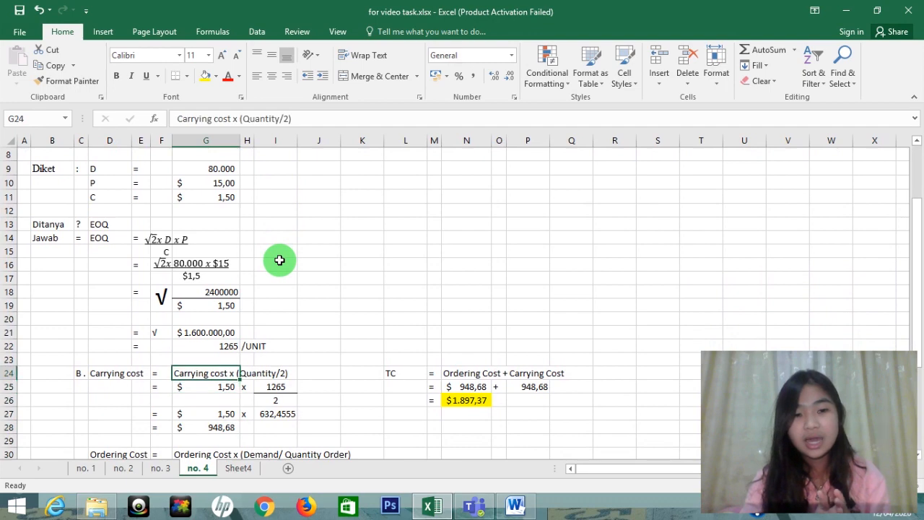
{"action": "key", "text": "Up"}
{"action": "key", "text": "Down"}
{"action": "key", "text": "Down"}
{"action": "key", "text": "Down"}
{"action": "key", "text": "Down"}
{"action": "key", "text": "Down"}
{"action": "key", "text": "Down"}
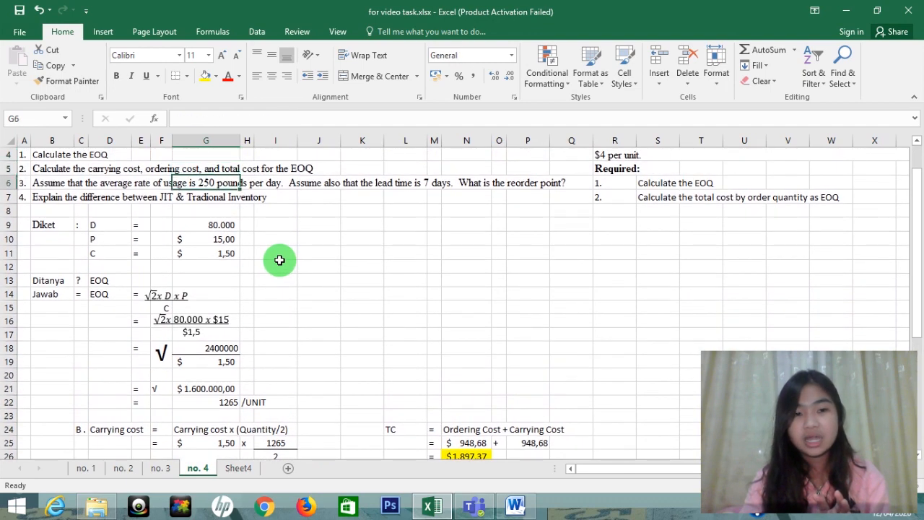
{"action": "key", "text": "Up"}
{"action": "key", "text": "Up"}
{"action": "key", "text": "Down"}
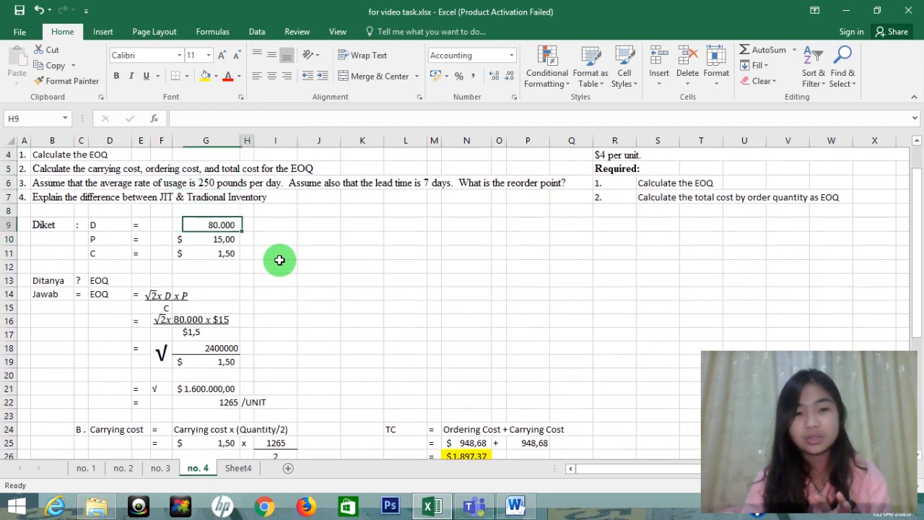
Step: Examine the carrying cost and ordering cost calculations from row 24 to row 33
{"action": "key", "text": "Right"}
{"action": "key", "text": "Down"}
{"action": "key", "text": "Down"}
{"action": "key", "text": "Down"}
{"action": "key", "text": "Down"}
{"action": "key", "text": "Down"}
{"action": "key", "text": "Down"}
{"action": "key", "text": "Down"}
{"action": "key", "text": "Down"}
{"action": "key", "text": "Down"}
{"action": "key", "text": "Down"}
{"action": "key", "text": "Down"}
{"action": "key", "text": "Down"}
{"action": "key", "text": "Down"}
{"action": "key", "text": "Down"}
{"action": "key", "text": "Down"}
{"action": "key", "text": "Down"}
{"action": "key", "text": "Down"}
{"action": "key", "text": "Down"}
{"action": "key", "text": "Down"}
{"action": "key", "text": "Down"}
{"action": "key", "text": "Down"}
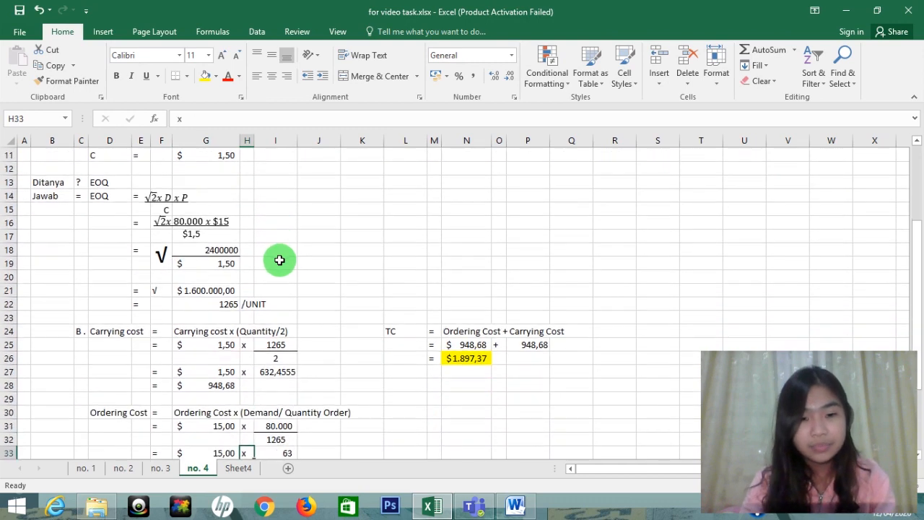
Step: Check the reorder point with a scratch calculation =250*7 in J38, and clear the cell again
{"action": "key", "text": "Down"}
{"action": "key", "text": "Down"}
{"action": "key", "text": "Down"}
{"action": "key", "text": "Down"}
{"action": "key", "text": "Down"}
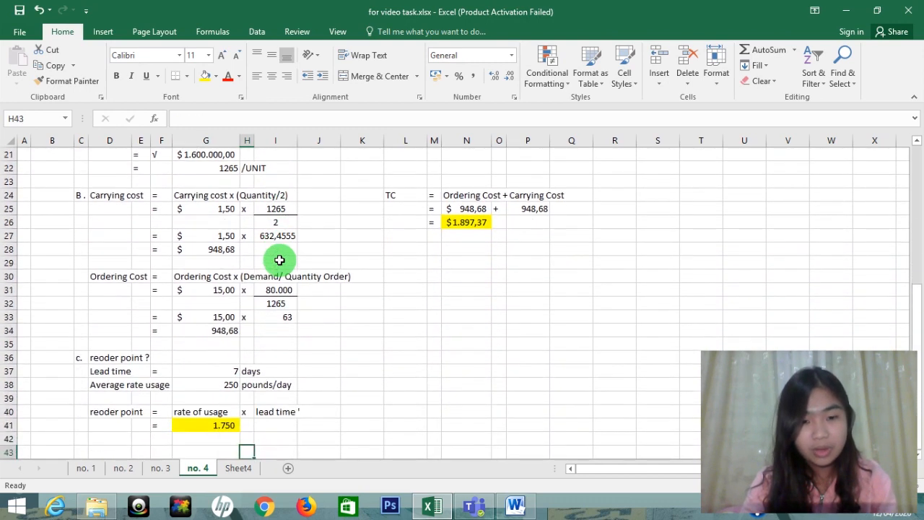
{"action": "key", "text": "Up"}
{"action": "key", "text": "Up"}
{"action": "key", "text": "Up"}
{"action": "key", "text": "Up"}
{"action": "key", "text": "Left"}
{"action": "key", "text": "Up"}
{"action": "key", "text": "Right"}
{"action": "key", "text": "Right"}
{"action": "key", "text": "Right"}
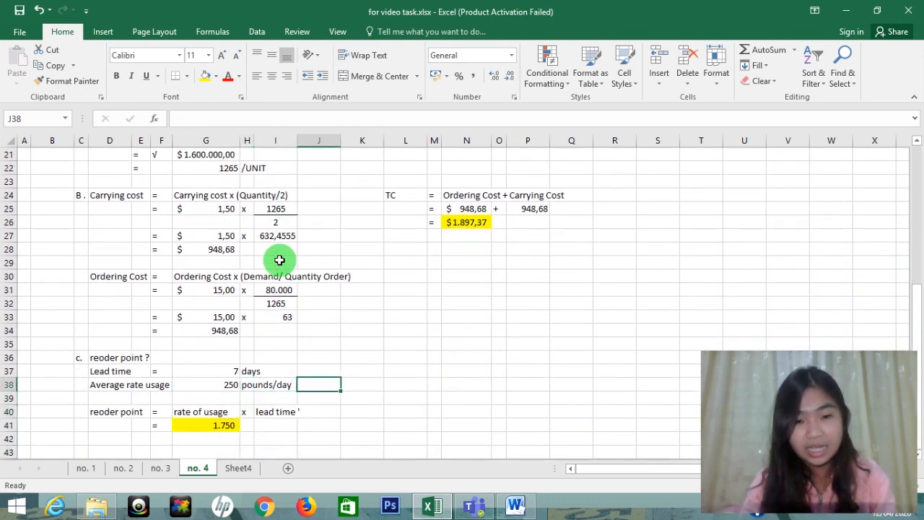
{"action": "type", "text": "="}
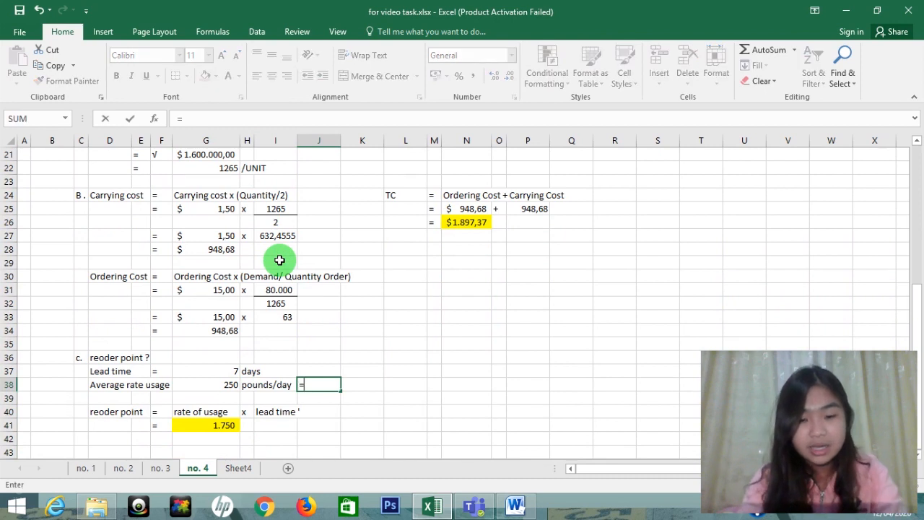
{"action": "type", "text": "250"}
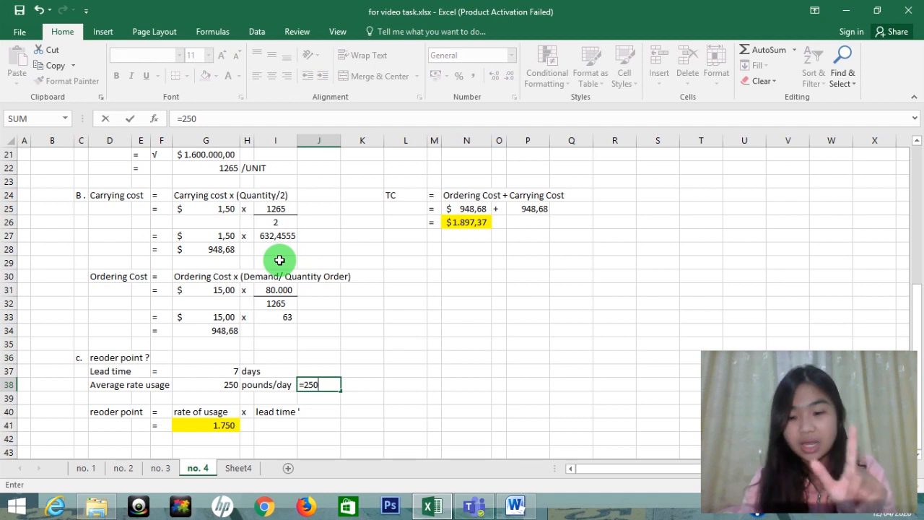
{"action": "type", "text": "*"}
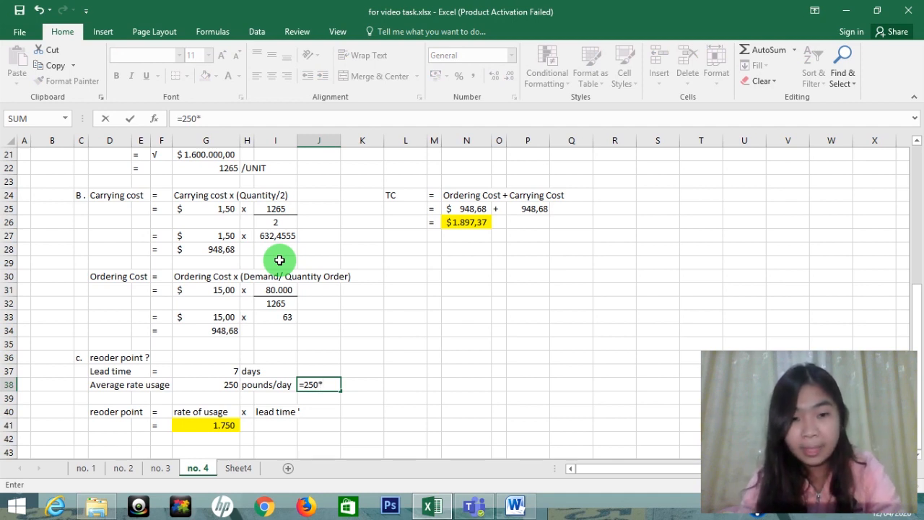
{"action": "type", "text": "7"}
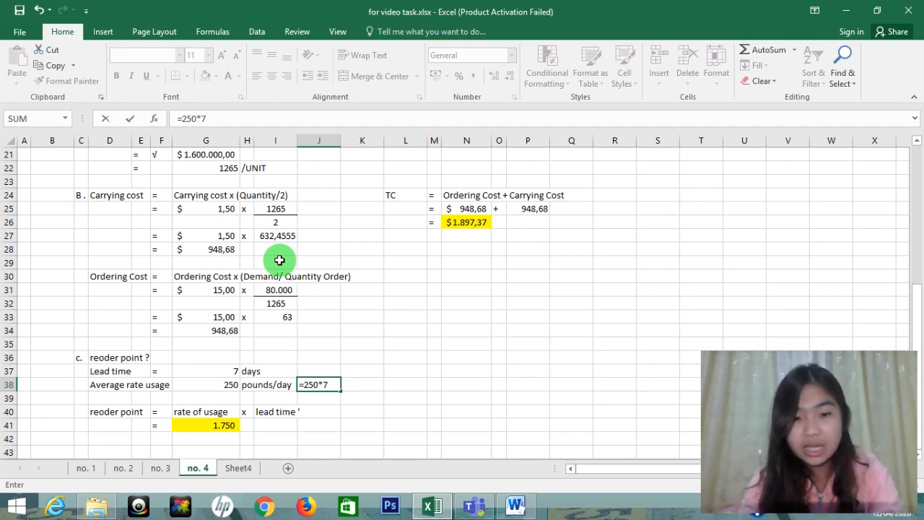
{"action": "key", "text": "Return"}
{"action": "key", "text": "Up"}
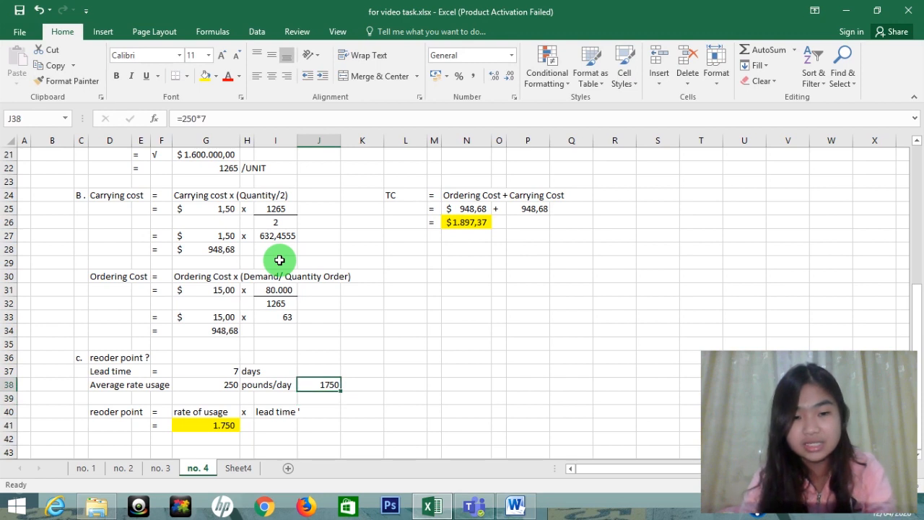
{"action": "key", "text": "Delete"}
Step: Examine the reorder point formula in G41 against the rate of usage and lead time
{"action": "key", "text": "Left"}
{"action": "key", "text": "Left"}
{"action": "key", "text": "Left"}
{"action": "key", "text": "Down"}
{"action": "key", "text": "Down"}
{"action": "key", "text": "Down"}
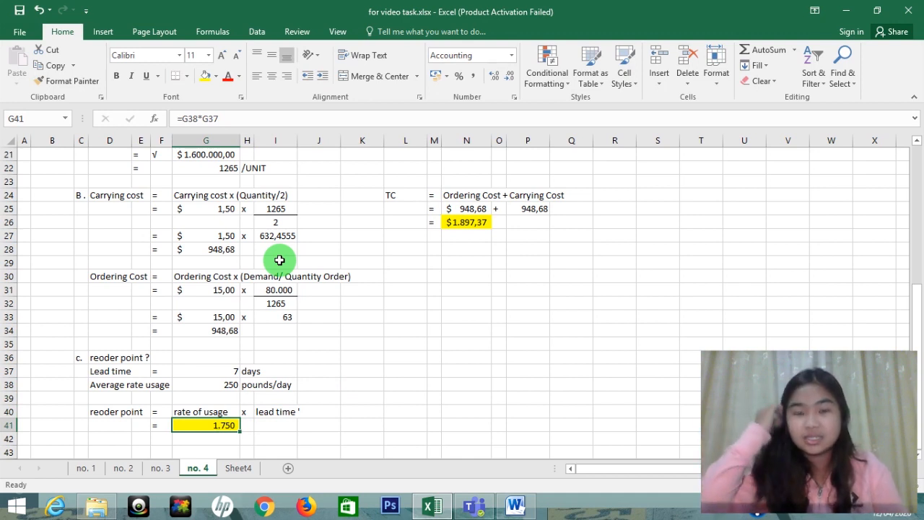
{"action": "key", "text": "Up"}
{"action": "key", "text": "Down"}
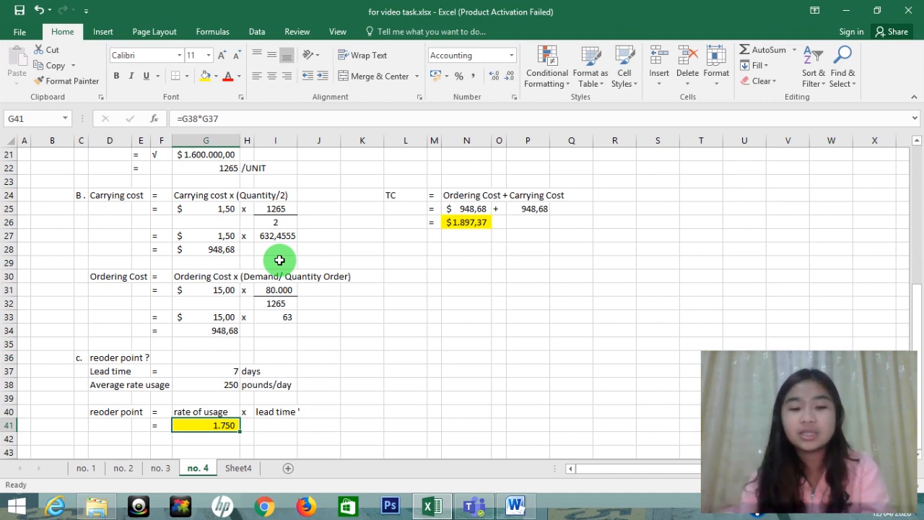
Step: Label the reorder point result by entering "persediaan" in H41
{"action": "key", "text": "Right"}
{"action": "type", "text": "pe"}
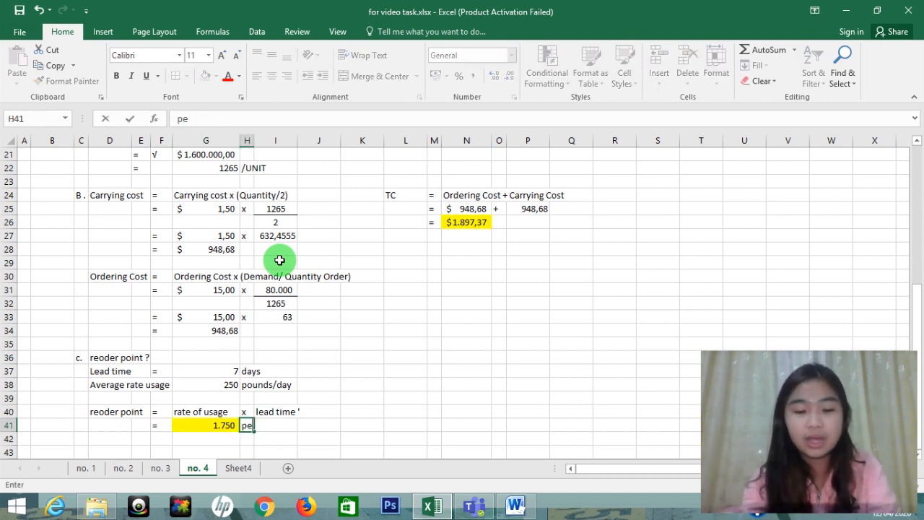
{"action": "type", "text": "rsedian"}
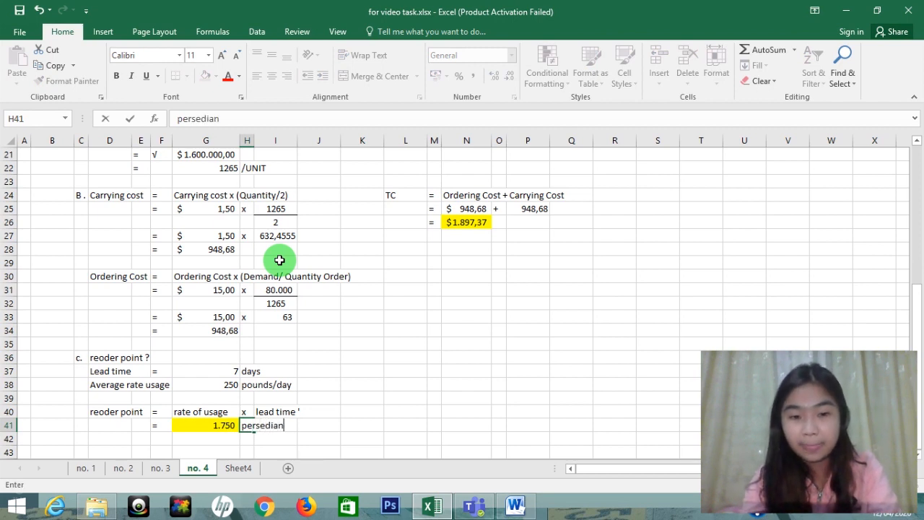
{"action": "key", "text": "BackSpace"}
{"action": "key", "text": "BackSpace"}
{"action": "type", "text": "aan"}
{"action": "key", "text": "Return"}
{"action": "key", "text": "Up"}
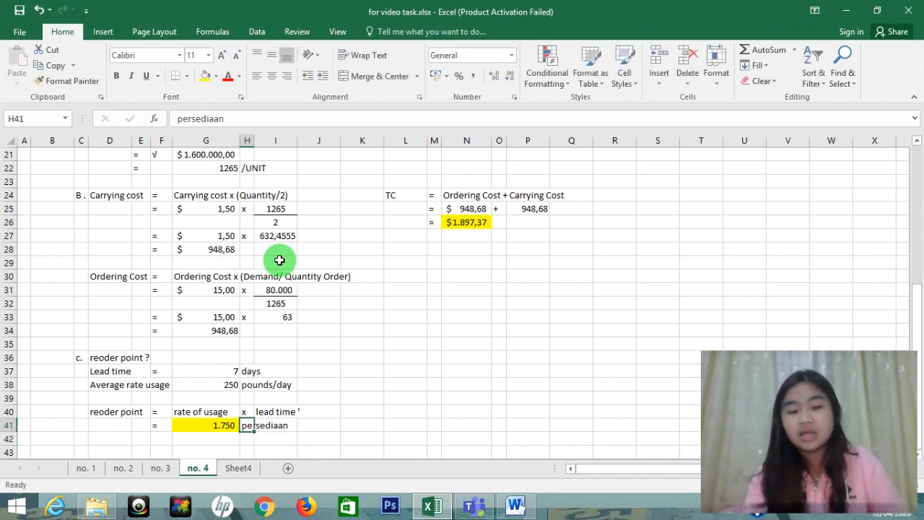
{"action": "key", "text": "Down"}
{"action": "key", "text": "Up"}
{"action": "key", "text": "Down"}
{"action": "key", "text": "Up"}
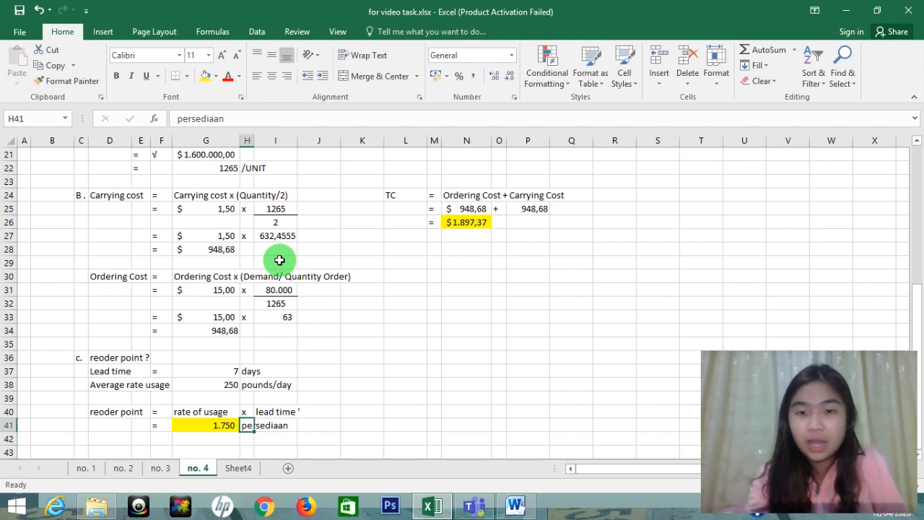
Step: Examine the reorder point working in rows 36 to 41, including the lead time and average rate of usage
{"action": "key", "text": "Down"}
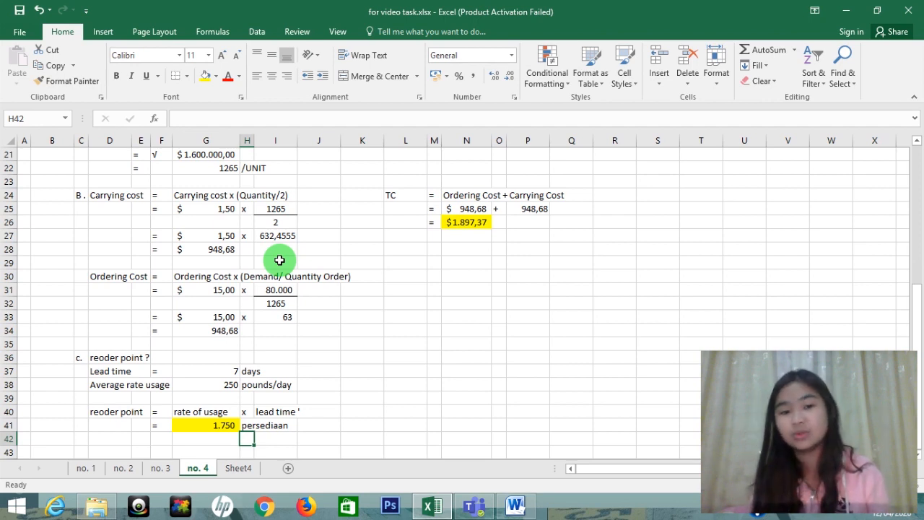
{"action": "key", "text": "Down"}
{"action": "key", "text": "Up"}
{"action": "key", "text": "Up"}
{"action": "key", "text": "Left"}
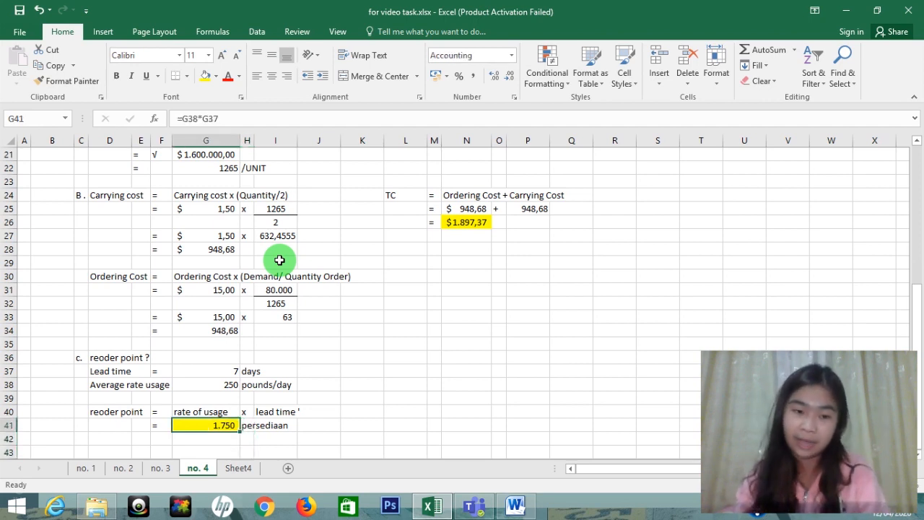
{"action": "key", "text": "Up"}
{"action": "key", "text": "Up"}
{"action": "key", "text": "Up"}
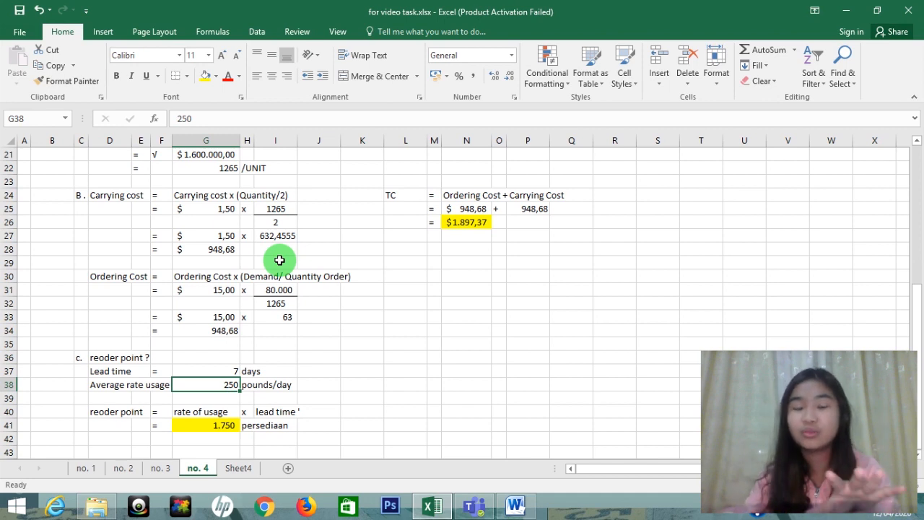
{"action": "key", "text": "Left"}
{"action": "key", "text": "Left"}
{"action": "key", "text": "Left"}
{"action": "key", "text": "Left"}
{"action": "key", "text": "Left"}
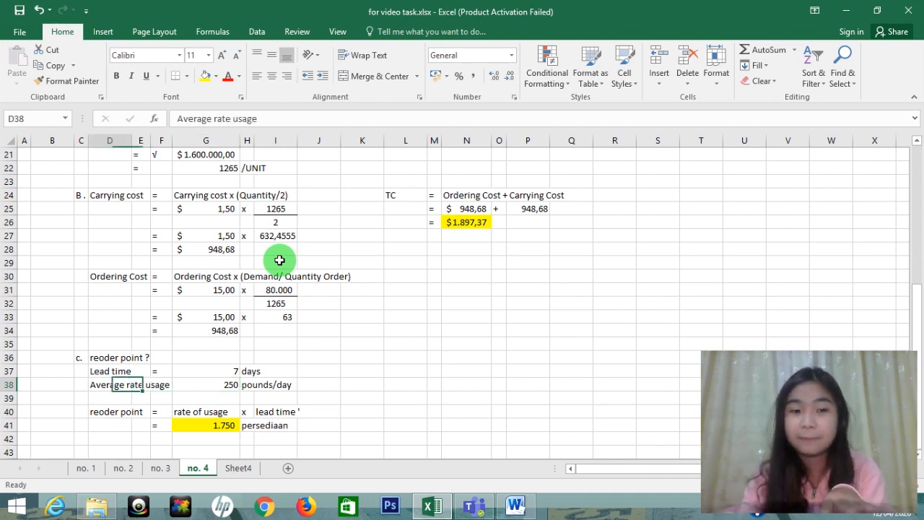
{"action": "key", "text": "Up"}
{"action": "key", "text": "Right"}
{"action": "key", "text": "Up"}
{"action": "key", "text": "Down"}
{"action": "key", "text": "Down"}
{"action": "key", "text": "Down"}
{"action": "key", "text": "Down"}
{"action": "key", "text": "Down"}
{"action": "key", "text": "Down"}
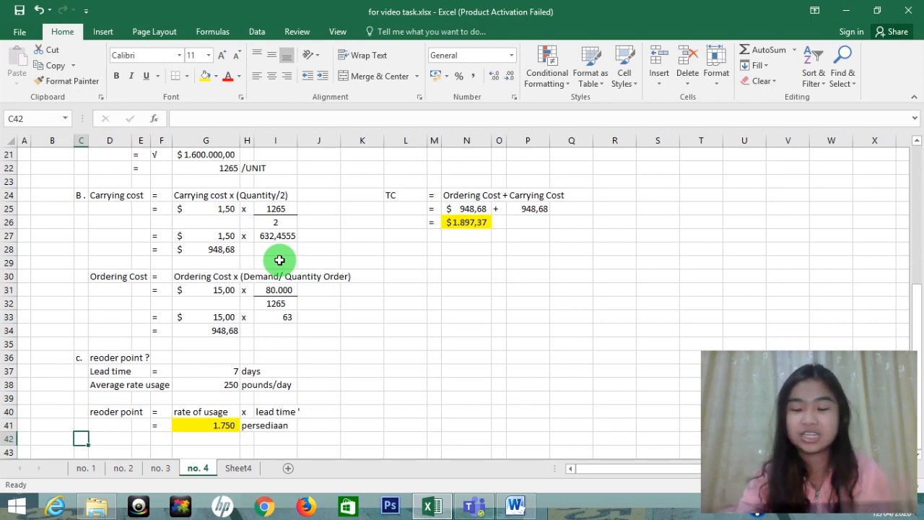
Step: Review the sugar inventory problem's text and requirements at the start of the sheet
{"action": "key", "text": "Up"}
{"action": "key", "text": "Up"}
{"action": "key", "text": "Up"}
{"action": "key", "text": "Up"}
{"action": "key", "text": "Up"}
{"action": "key", "text": "Up"}
{"action": "key", "text": "Up"}
{"action": "key", "text": "Up"}
{"action": "key", "text": "Up"}
{"action": "key", "text": "Up"}
{"action": "key", "text": "Up"}
{"action": "key", "text": "Up"}
{"action": "key", "text": "Up"}
{"action": "key", "text": "Up"}
{"action": "key", "text": "Up"}
{"action": "key", "text": "Up"}
{"action": "key", "text": "Up"}
{"action": "key", "text": "Up"}
{"action": "key", "text": "Up"}
{"action": "key", "text": "Up"}
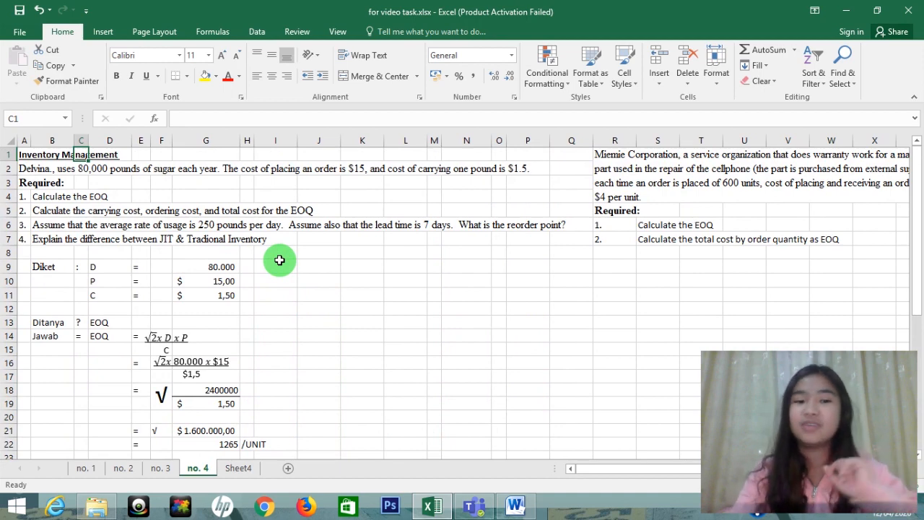
Step: Examine the Miemie Corporation problem in R1 and its two requirements in rows 6 and 7
{"action": "key", "text": "Down"}
{"action": "key", "text": "Down"}
{"action": "key", "text": "Down"}
{"action": "key", "text": "Down"}
{"action": "key", "text": "Down"}
{"action": "key", "text": "Down"}
{"action": "key", "text": "Down"}
{"action": "key", "text": "Down"}
{"action": "key", "text": "Down"}
{"action": "key", "text": "Down"}
{"action": "key", "text": "Right"}
{"action": "key", "text": "Right"}
{"action": "key", "text": "Right"}
{"action": "key", "text": "Right"}
{"action": "key", "text": "Right"}
{"action": "key", "text": "Right"}
{"action": "key", "text": "Right"}
{"action": "key", "text": "Right"}
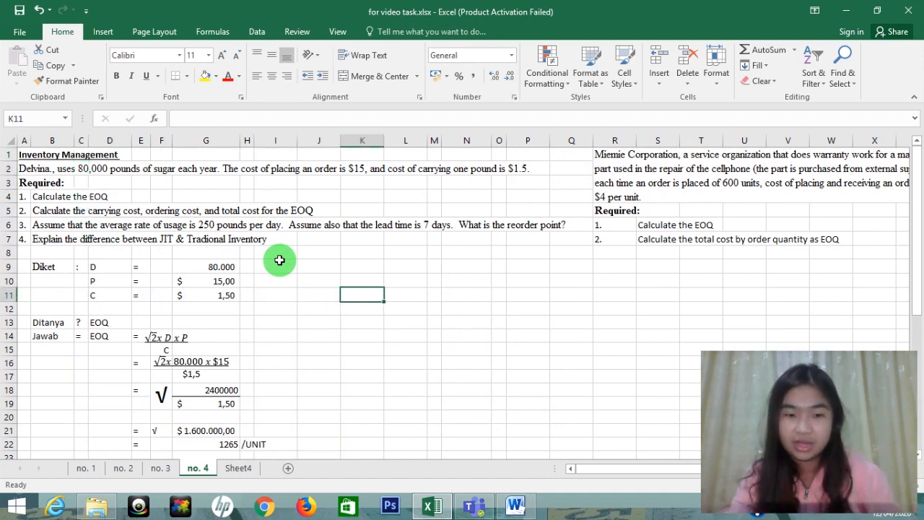
{"action": "key", "text": "Right"}
{"action": "key", "text": "Right"}
{"action": "key", "text": "Right"}
{"action": "key", "text": "Right"}
{"action": "key", "text": "Right"}
{"action": "key", "text": "Right"}
{"action": "key", "text": "Right"}
{"action": "key", "text": "Right"}
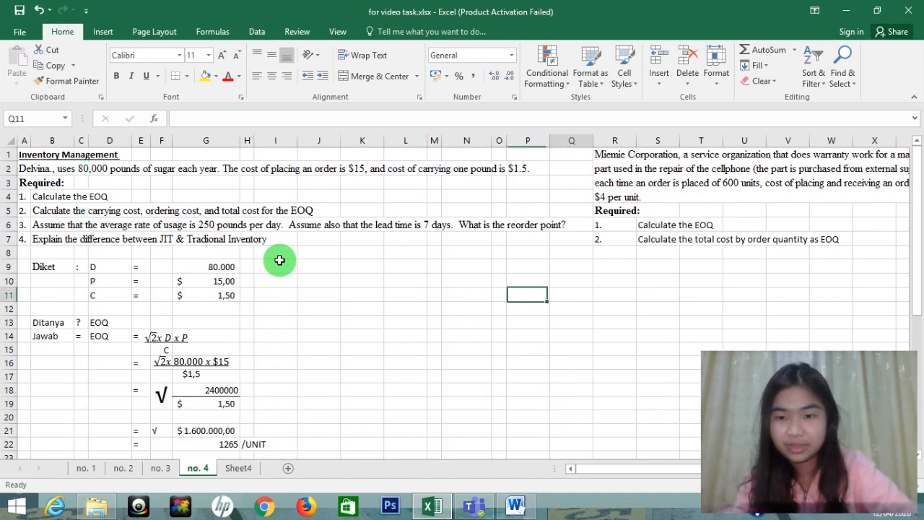
{"action": "key", "text": "Up"}
{"action": "key", "text": "Up"}
{"action": "key", "text": "Up"}
{"action": "key", "text": "Up"}
{"action": "key", "text": "Up"}
{"action": "key", "text": "Up"}
{"action": "key", "text": "Up"}
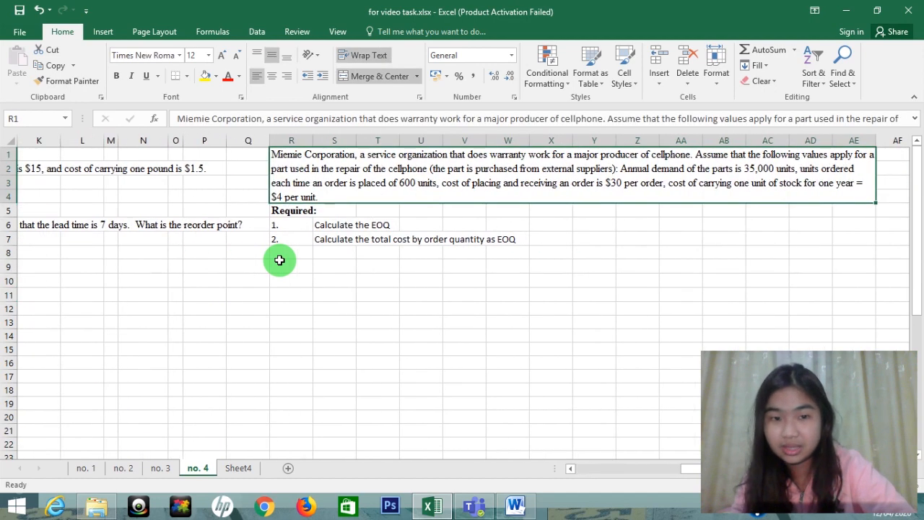
{"action": "key", "text": "Down"}
{"action": "key", "text": "Down"}
{"action": "key", "text": "Down"}
{"action": "key", "text": "Left"}
{"action": "key", "text": "Left"}
{"action": "key", "text": "Down"}
{"action": "key", "text": "Right"}
{"action": "key", "text": "Right"}
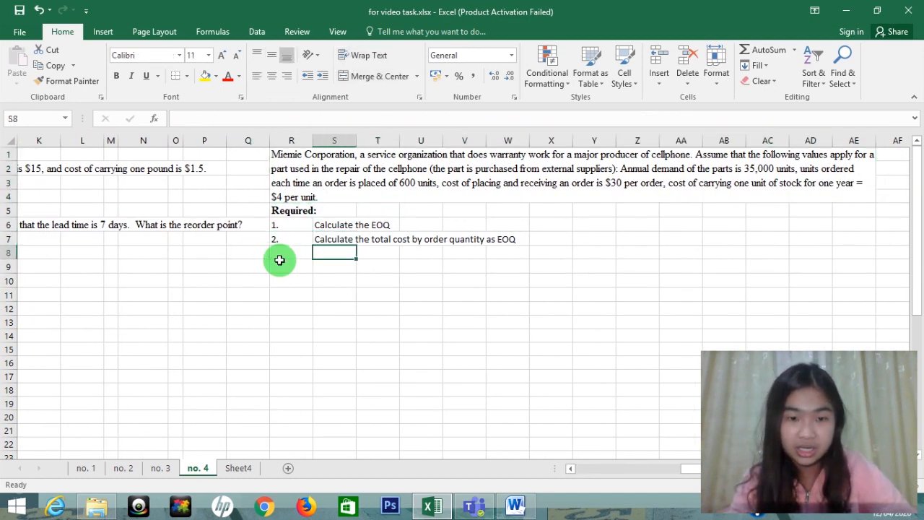
{"action": "key", "text": "Up"}
{"action": "key", "text": "Down"}
{"action": "key", "text": "Down"}
{"action": "key", "text": "Down"}
{"action": "key", "text": "Down"}
{"action": "key", "text": "Down"}
{"action": "key", "text": "Down"}
{"action": "key", "text": "Down"}
{"action": "key", "text": "Down"}
{"action": "key", "text": "Down"}
{"action": "key", "text": "Down"}
{"action": "key", "text": "Down"}
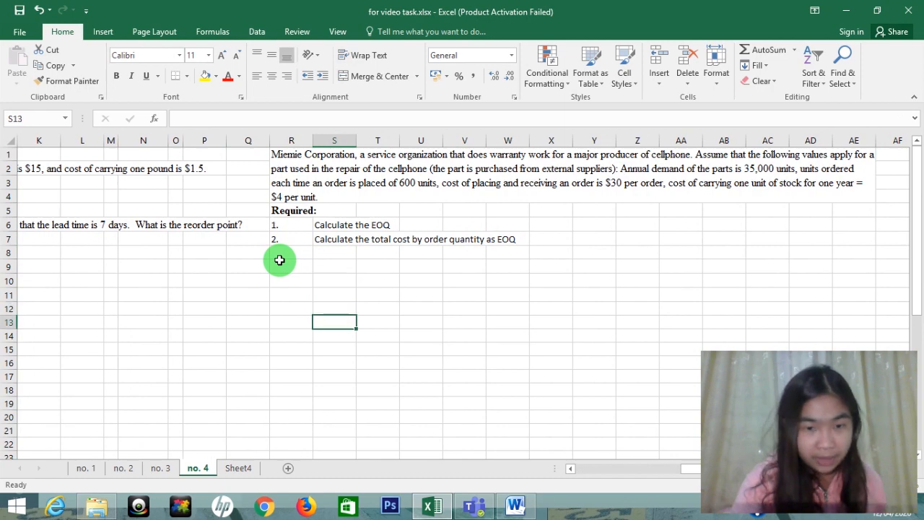
{"action": "key", "text": "Down"}
{"action": "key", "text": "Down"}
{"action": "key", "text": "Down"}
{"action": "key", "text": "Down"}
{"action": "key", "text": "Down"}
{"action": "key", "text": "Down"}
{"action": "key", "text": "Down"}
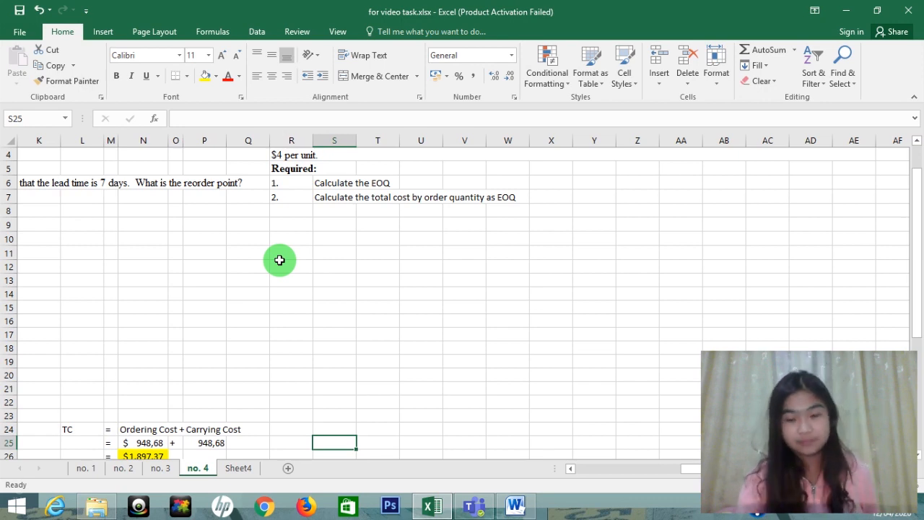
{"action": "key", "text": "Up"}
{"action": "key", "text": "Up"}
{"action": "key", "text": "Up"}
{"action": "key", "text": "Up"}
{"action": "key", "text": "Up"}
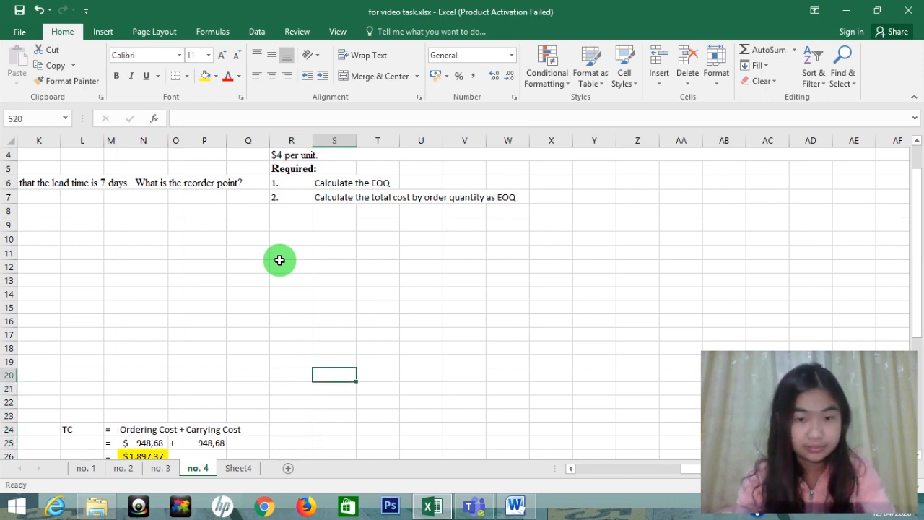
Step: Read the full Miemie Corporation problem statement, covering its annual demand, order size, ordering cost and carrying cost
{"action": "key", "text": "Up"}
{"action": "key", "text": "Up"}
{"action": "key", "text": "Up"}
{"action": "key", "text": "Up"}
{"action": "key", "text": "Up"}
{"action": "key", "text": "Up"}
{"action": "key", "text": "Up"}
{"action": "key", "text": "Up"}
{"action": "key", "text": "Up"}
{"action": "key", "text": "Up"}
{"action": "key", "text": "Up"}
{"action": "key", "text": "Up"}
{"action": "key", "text": "Up"}
{"action": "key", "text": "Up"}
{"action": "key", "text": "Up"}
{"action": "key", "text": "Up"}
{"action": "key", "text": "Right"}
{"action": "key", "text": "Right"}
{"action": "key", "text": "Right"}
{"action": "key", "text": "Right"}
{"action": "key", "text": "Right"}
{"action": "key", "text": "Right"}
{"action": "key", "text": "Right"}
{"action": "key", "text": "Right"}
{"action": "key", "text": "Right"}
{"action": "key", "text": "Right"}
{"action": "key", "text": "Right"}
{"action": "key", "text": "Right"}
{"action": "key", "text": "Right"}
{"action": "key", "text": "Right"}
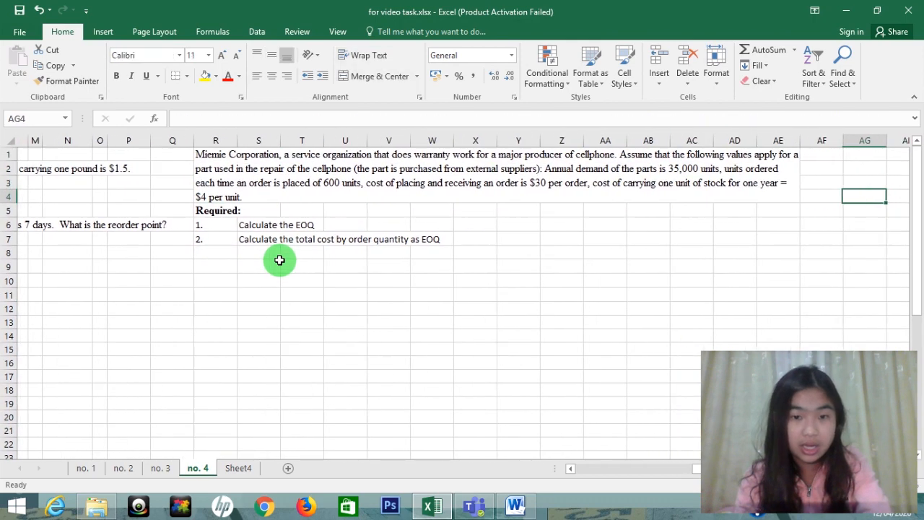
Step: Start the solution to the first requirement with "1." in R9 and the label "Diket" in S9
{"action": "key", "text": "Down"}
{"action": "key", "text": "Left"}
{"action": "key", "text": "Left"}
{"action": "key", "text": "Left"}
{"action": "key", "text": "Down"}
{"action": "key", "text": "Left"}
{"action": "key", "text": "Left"}
{"action": "key", "text": "Left"}
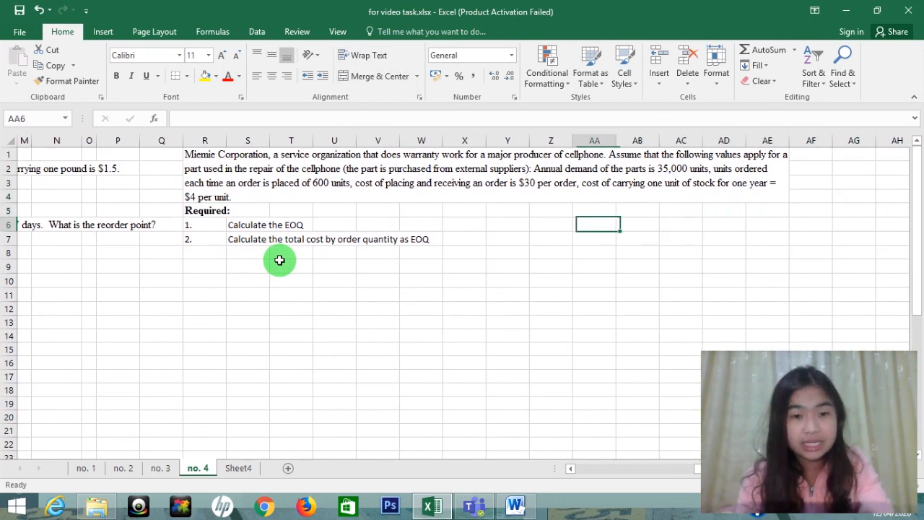
{"action": "key", "text": "Left"}
{"action": "key", "text": "Left"}
{"action": "key", "text": "Left"}
{"action": "key", "text": "Left"}
{"action": "key", "text": "Left"}
{"action": "key", "text": "Left"}
{"action": "key", "text": "Left"}
{"action": "key", "text": "Down"}
{"action": "key", "text": "Down"}
{"action": "key", "text": "Left"}
{"action": "key", "text": "Left"}
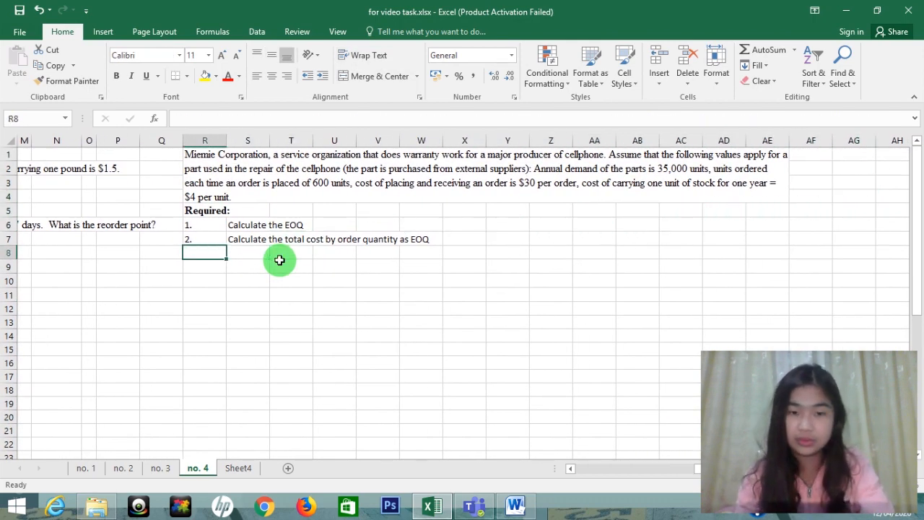
{"action": "key", "text": "Down"}
{"action": "type", "text": "1."}
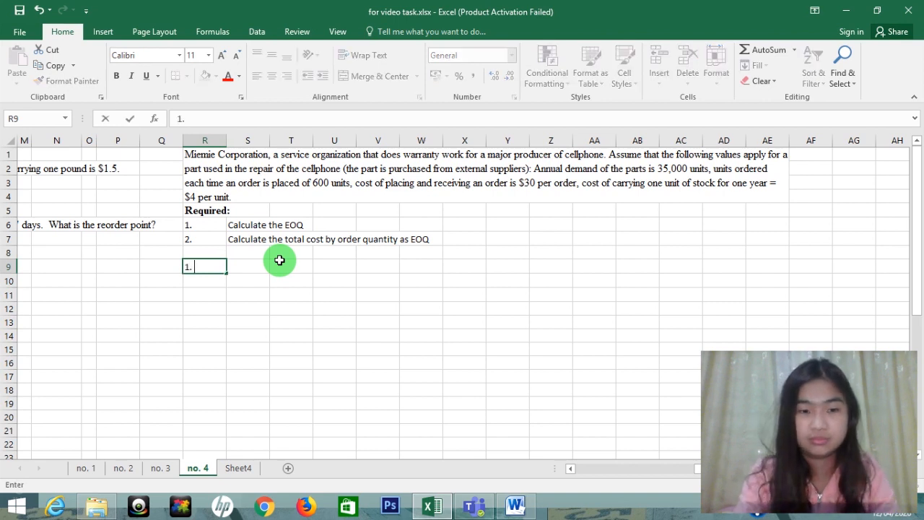
{"action": "key", "text": "Return"}
{"action": "key", "text": "Right"}
{"action": "key", "text": "Up"}
{"action": "type", "text": "Diket"}
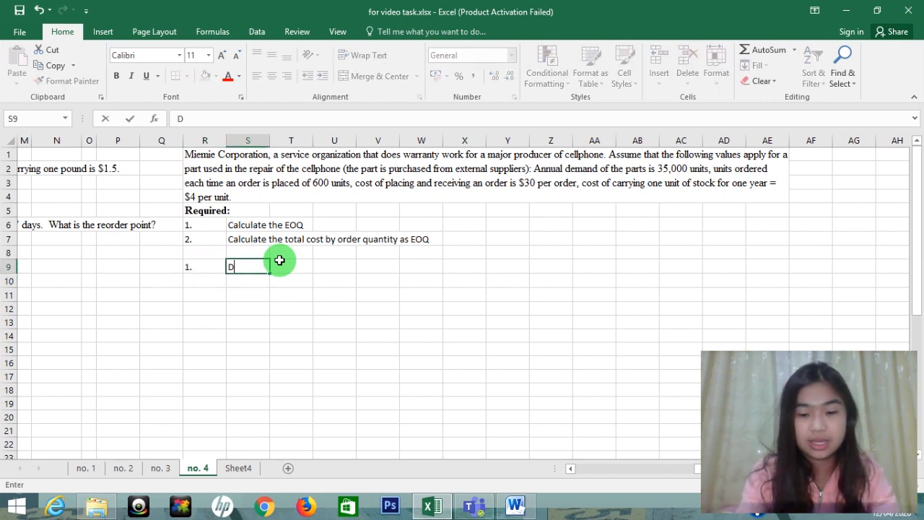
{"action": "key", "text": "Return"}
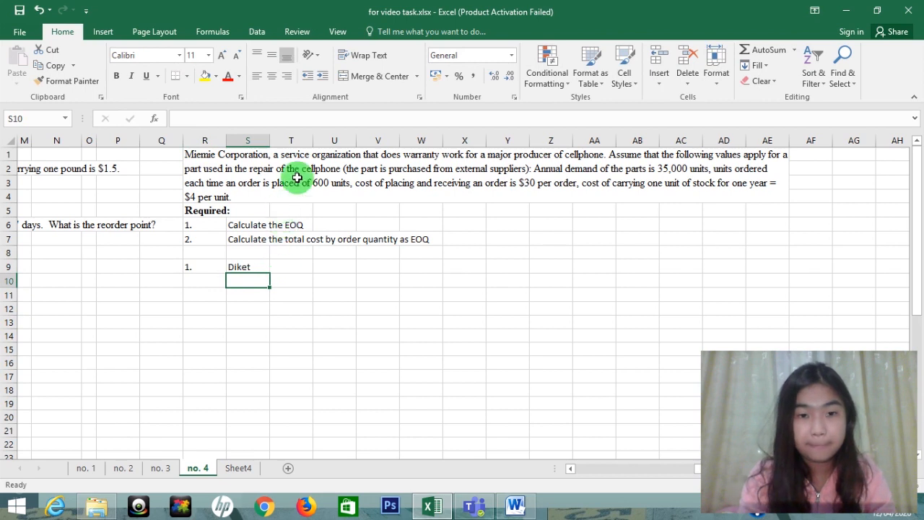
Step: Narrow column T and enter a colon in T9 after the "Diket" label
{"action": "left_click_drag", "start_coordinate": [313, 140], "coordinate": [286, 140]}
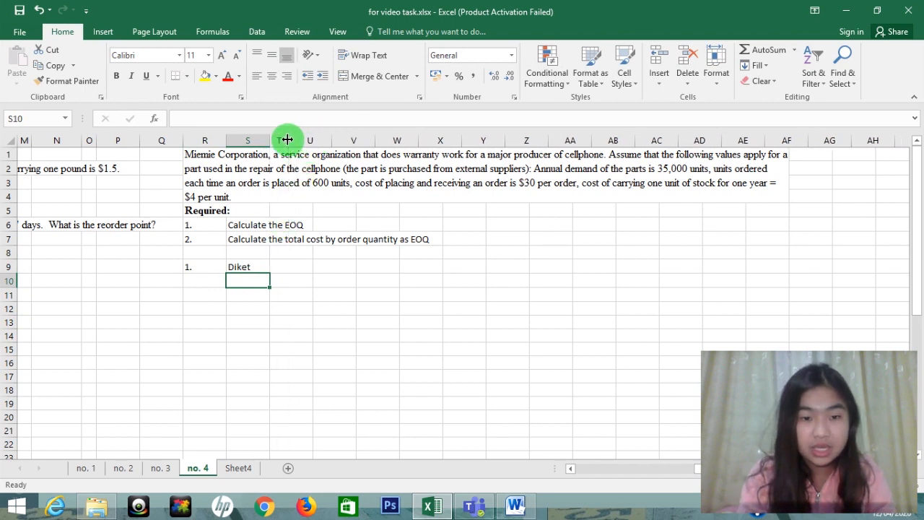
{"action": "left_click", "coordinate": [280, 265]}
{"action": "type", "text": "\""}
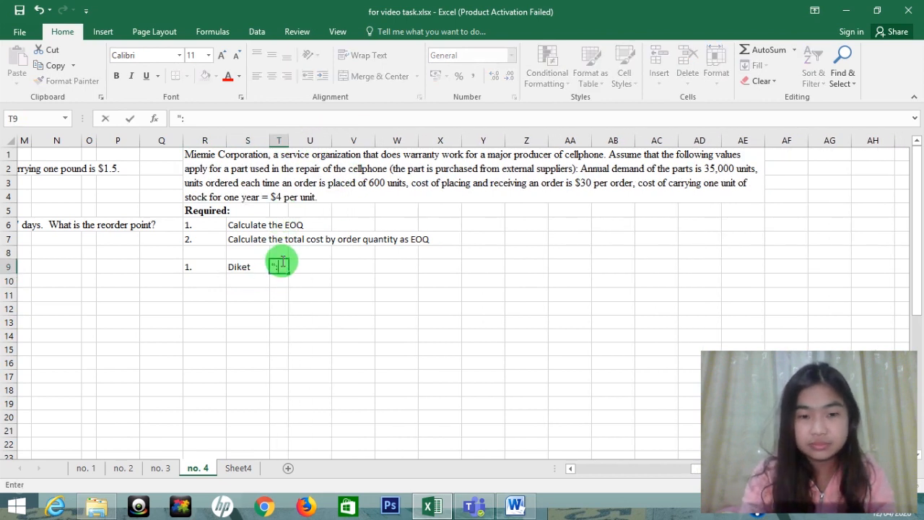
{"action": "key", "text": "BackSpace"}
{"action": "type", "text": ":"}
{"action": "key", "text": "Tab"}
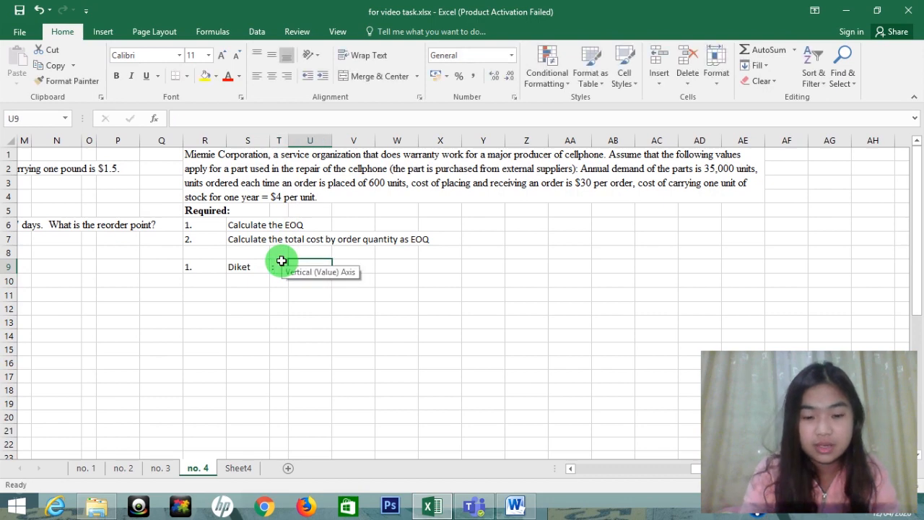
Step: Enter the demand symbol "D" in U9 with an equals sign in V9, narrowing column V to fit the sign
{"action": "type", "text": "D"}
{"action": "key", "text": "Down"}
{"action": "key", "text": "Right"}
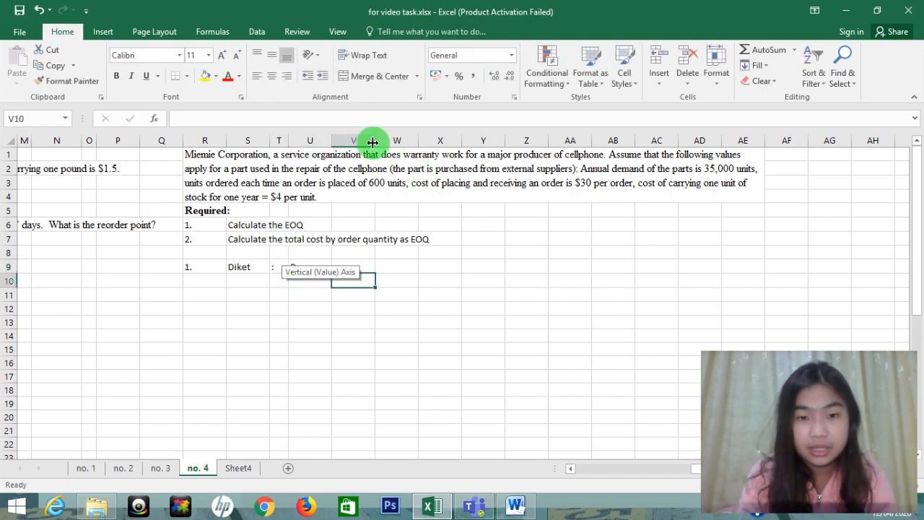
{"action": "left_click_drag", "start_coordinate": [375, 140], "coordinate": [348, 142]}
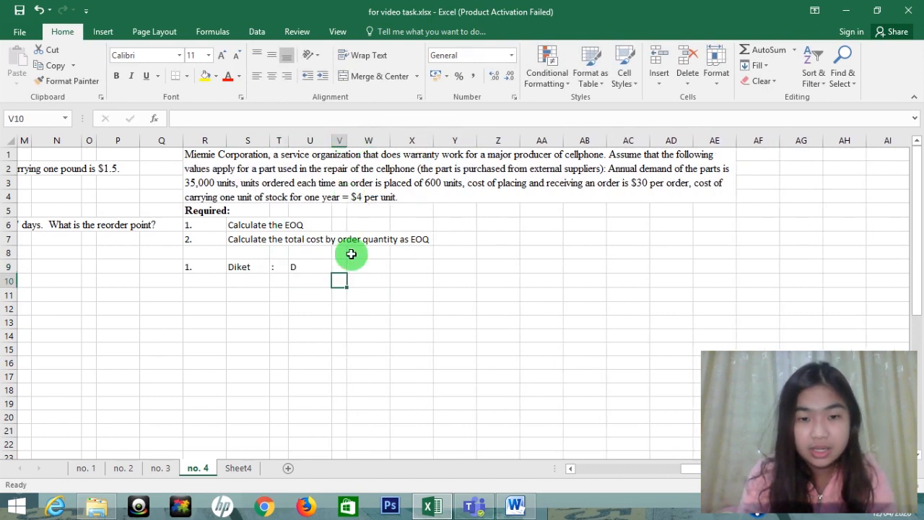
{"action": "left_click", "coordinate": [341, 267]}
{"action": "type", "text": "="}
{"action": "key", "text": "Return"}
{"action": "key", "text": "Right"}
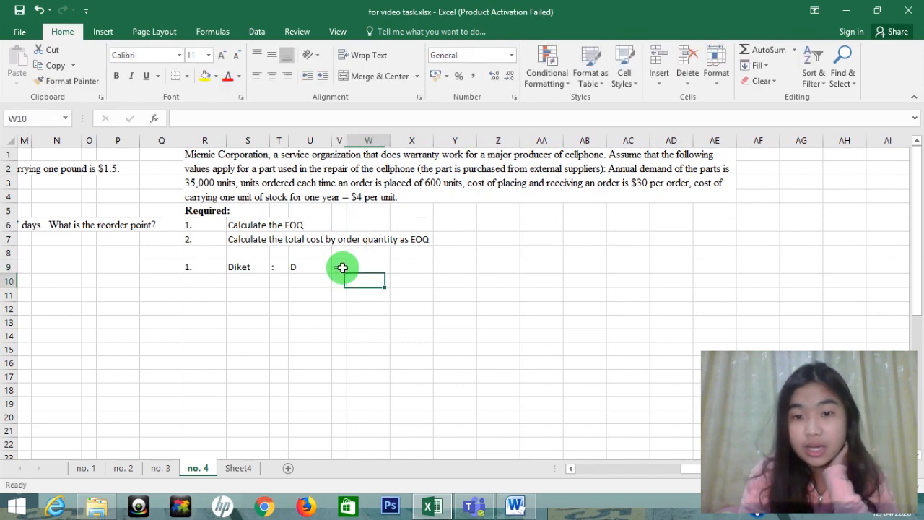
{"action": "key", "text": "Up"}
{"action": "key", "text": "Up"}
{"action": "key", "text": "Up"}
{"action": "key", "text": "Up"}
{"action": "key", "text": "Up"}
{"action": "key", "text": "Up"}
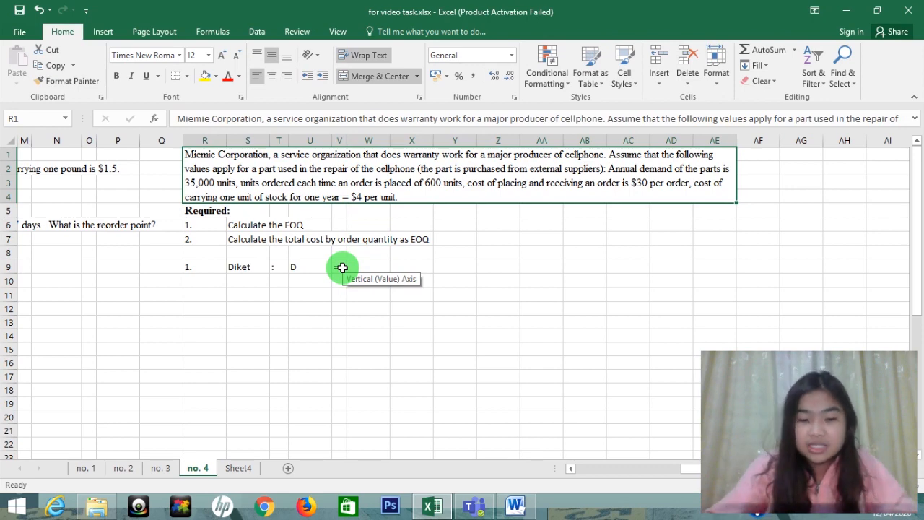
{"action": "type", "text": "35000"}
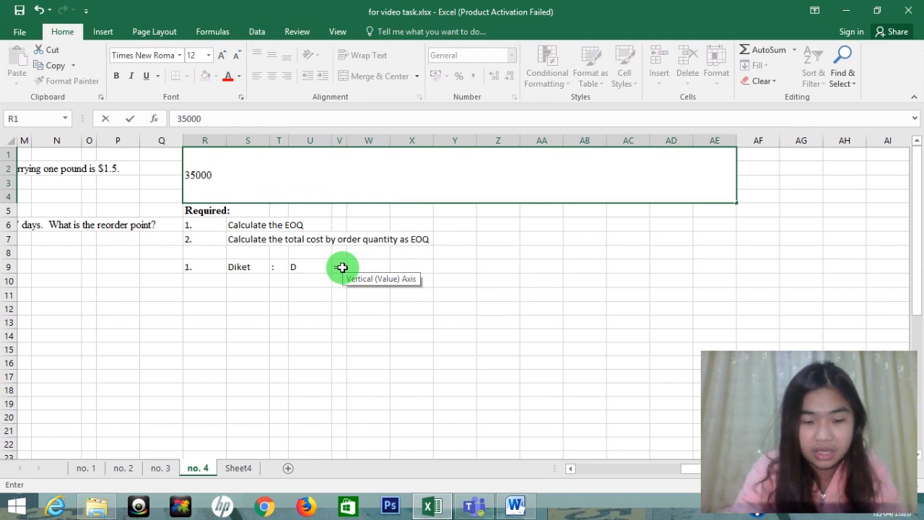
{"action": "key", "text": "Escape"}
Step: Enter 35000 as the value of D in W9 and format it with a thousands separator and no decimals
{"action": "key", "text": "Down"}
{"action": "key", "text": "Down"}
{"action": "key", "text": "Down"}
{"action": "key", "text": "Down"}
{"action": "key", "text": "Down"}
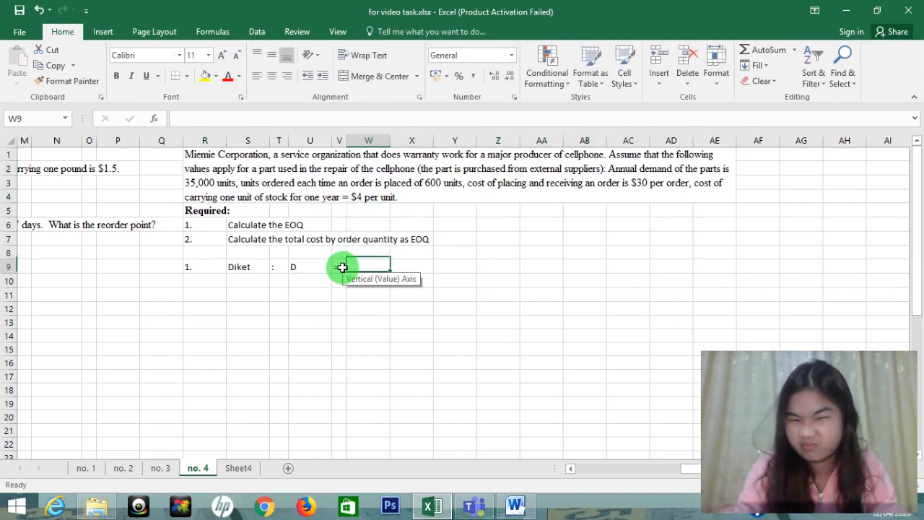
{"action": "type", "text": "35000"}
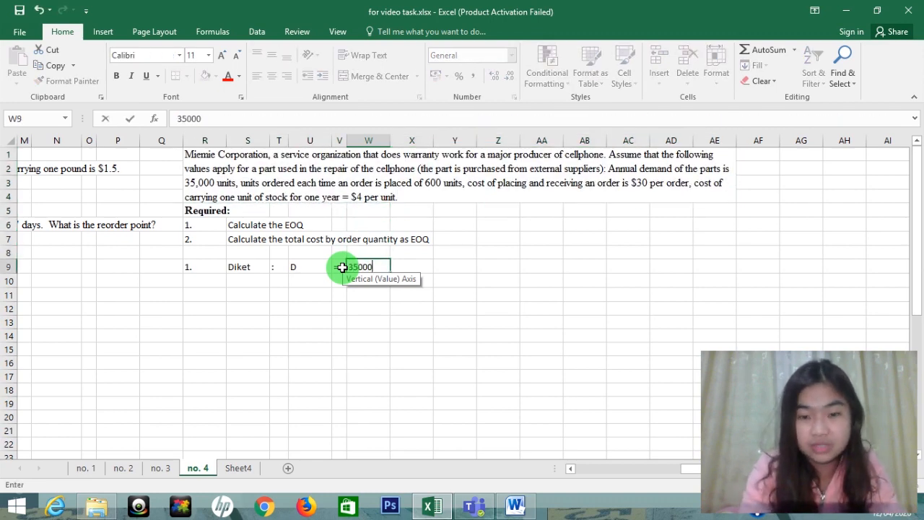
{"action": "key", "text": "Return"}
{"action": "key", "text": "Up"}
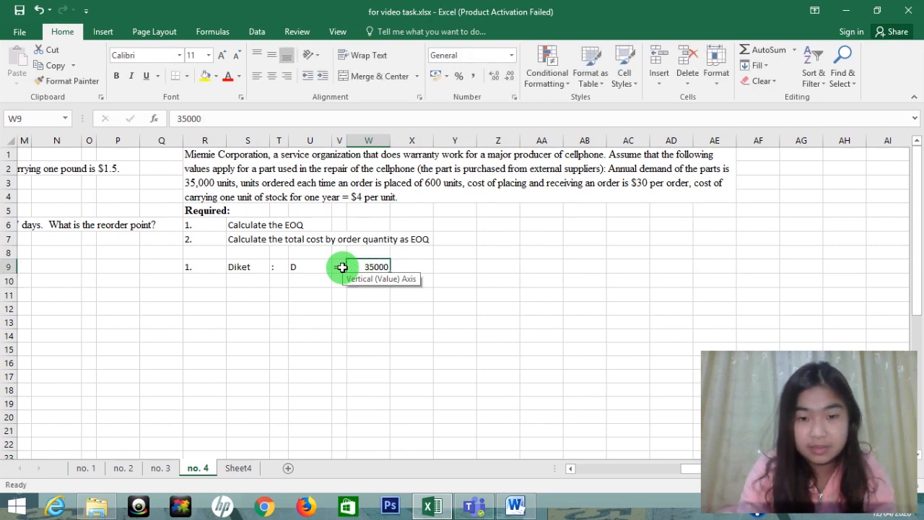
{"action": "key", "text": "ctrl+shift+1"}
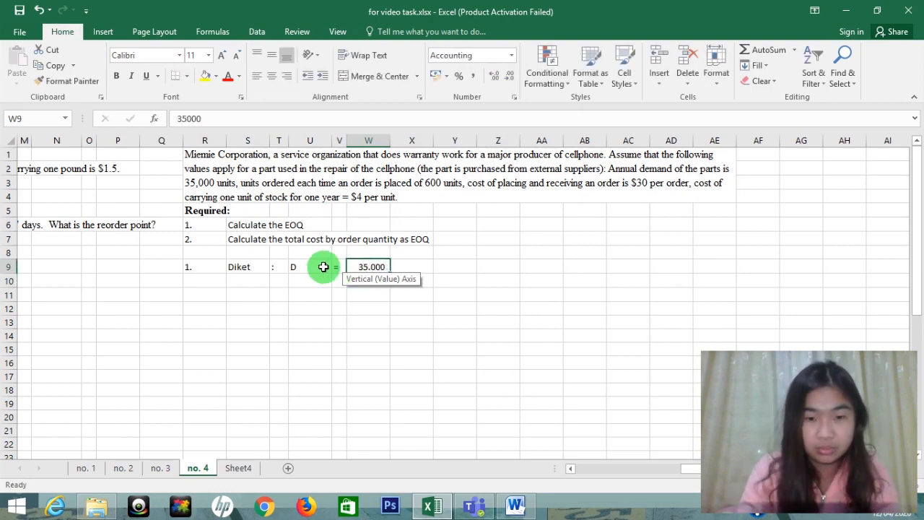
Step: Add the ordering cost symbol "p" in U10 with an equals sign in V10
{"action": "key", "text": "Down"}
{"action": "key", "text": "Left"}
{"action": "key", "text": "Left"}
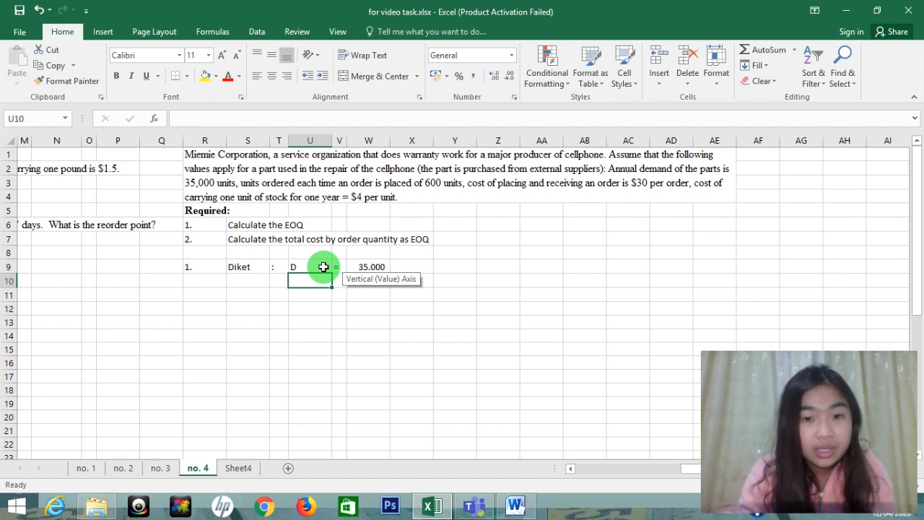
{"action": "type", "text": "p"}
{"action": "key", "text": "Right"}
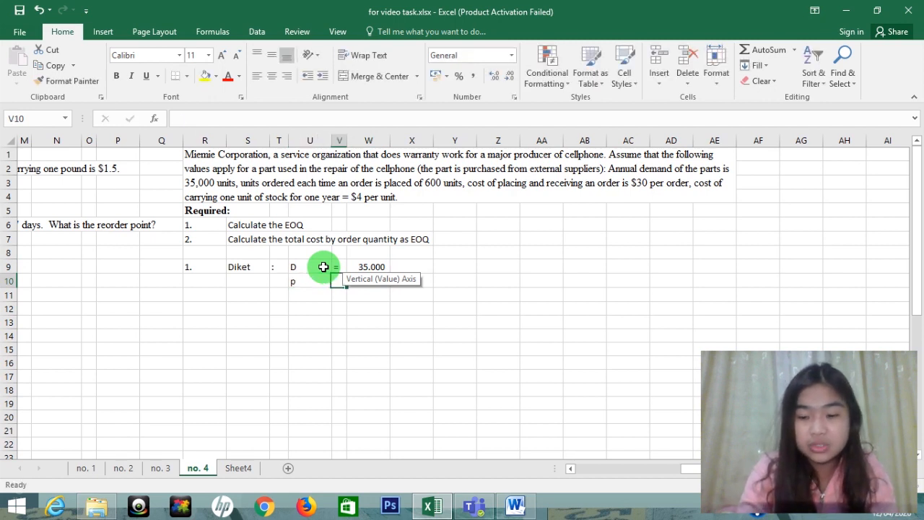
{"action": "type", "text": "="}
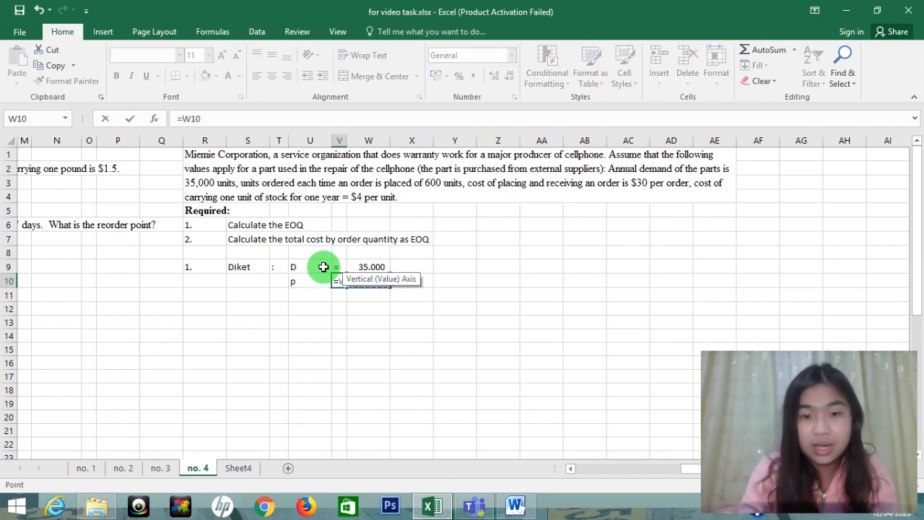
{"action": "key", "text": "Return"}
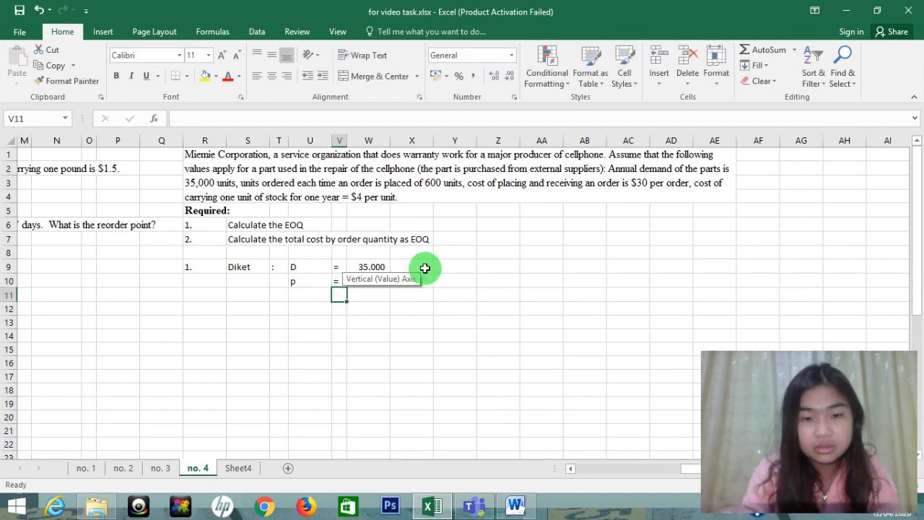
Step: Enter 600 as the value of p in W10
{"action": "left_click", "coordinate": [374, 280]}
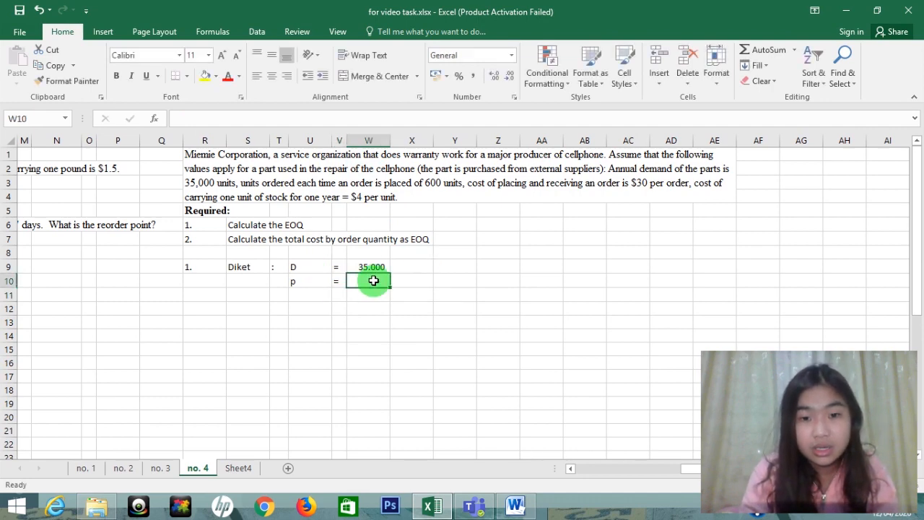
{"action": "type", "text": "600"}
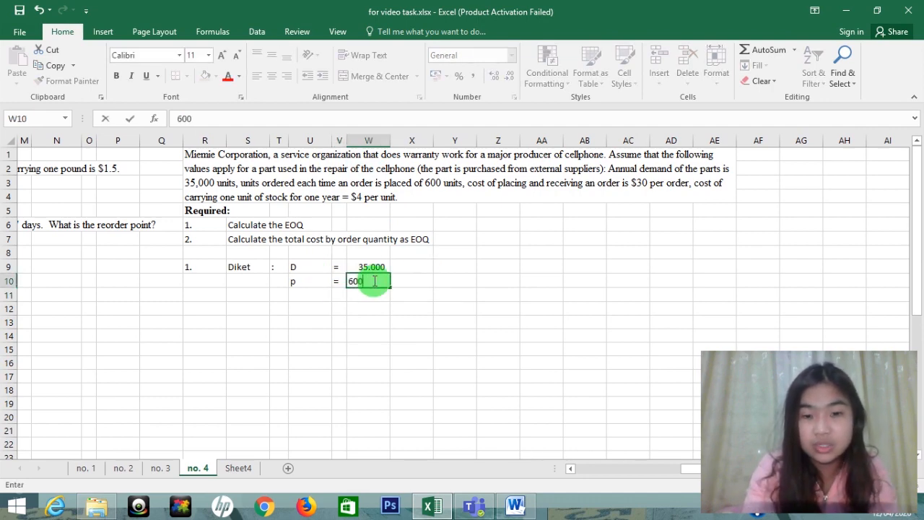
{"action": "key", "text": "Return"}
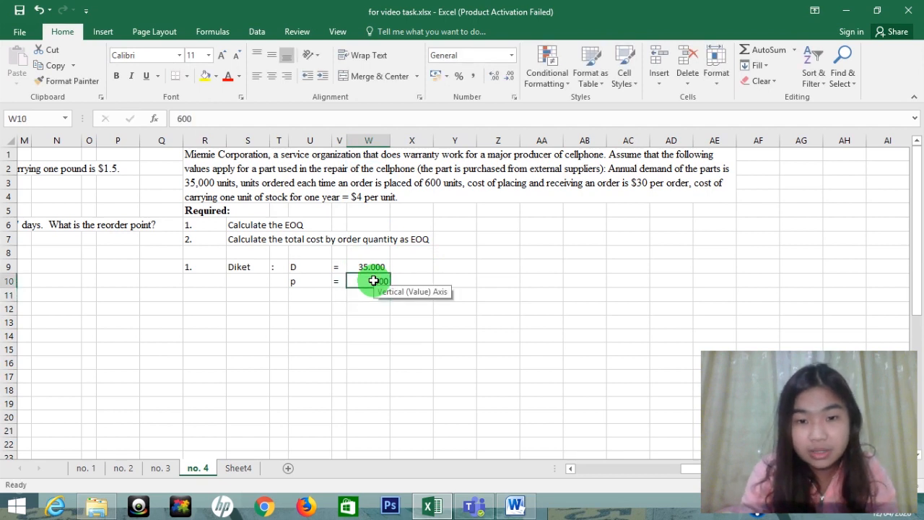
Step: Check the ordering cost in the problem text and set the value of p in W10 to 30
{"action": "left_click", "coordinate": [586, 296]}
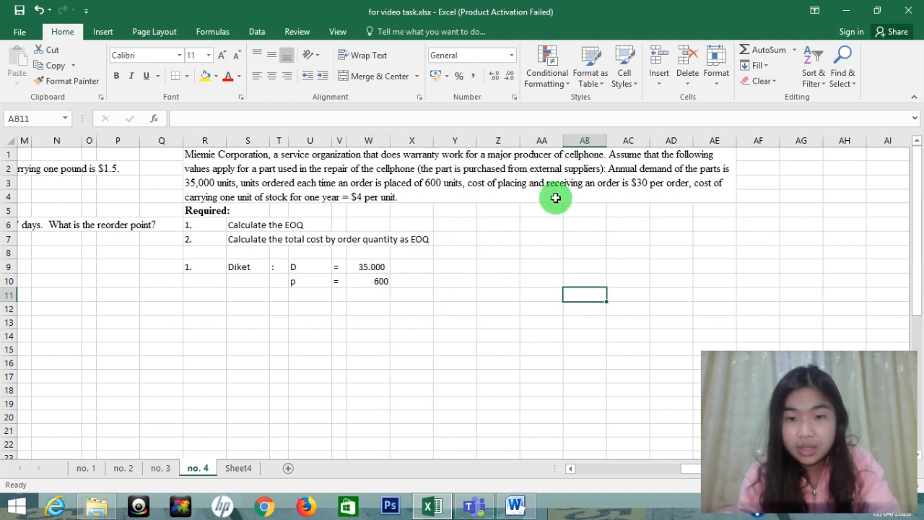
{"action": "left_click", "coordinate": [513, 180]}
{"action": "left_click", "coordinate": [382, 283]}
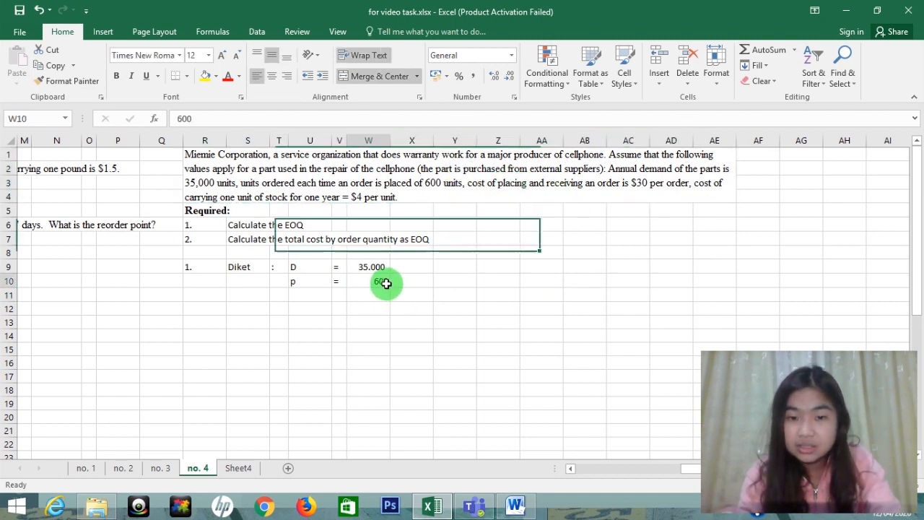
{"action": "left_click", "coordinate": [420, 282]}
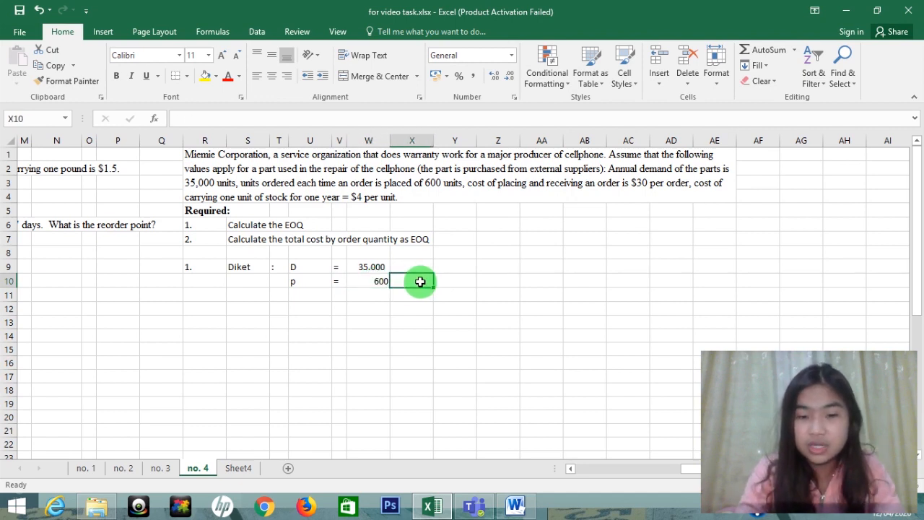
{"action": "key", "text": "Left"}
{"action": "key", "text": "Right"}
{"action": "key", "text": "Left"}
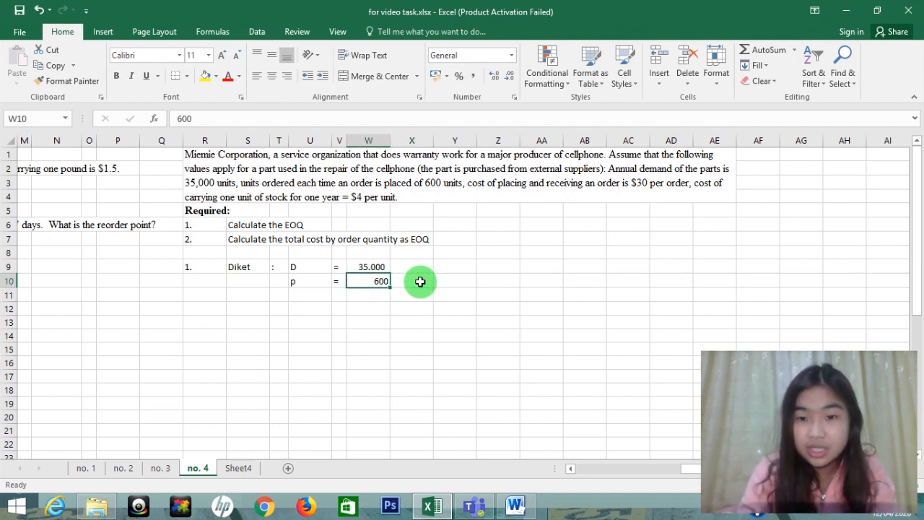
{"action": "type", "text": "30"}
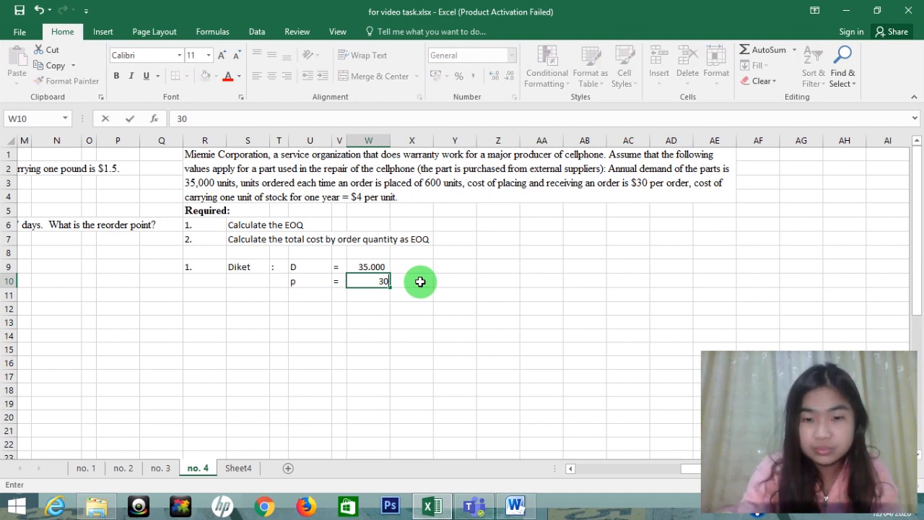
{"action": "key", "text": "Return"}
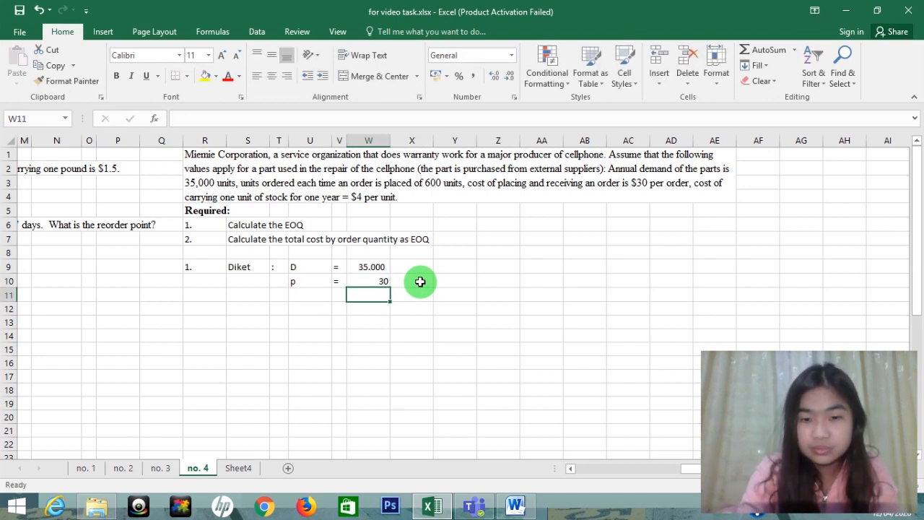
Step: Enter "/600 unit" in X10 beside the value of p
{"action": "left_click", "coordinate": [420, 282]}
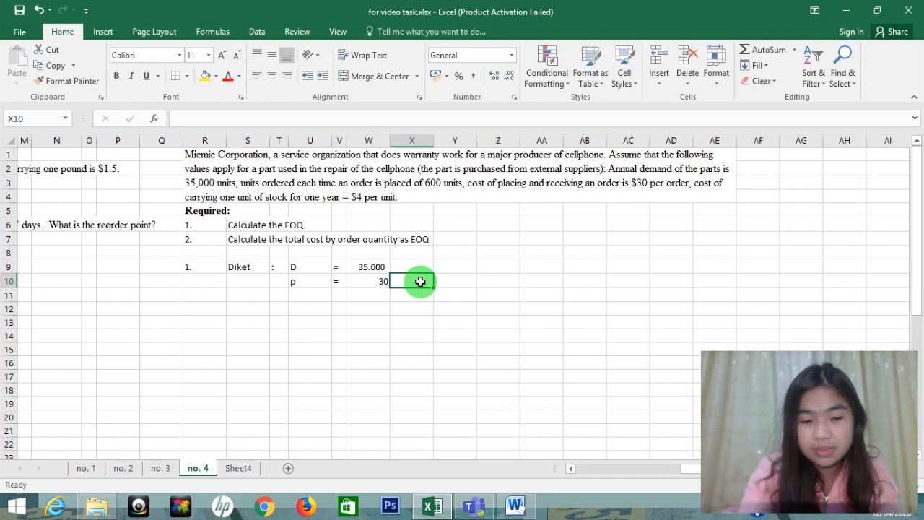
{"action": "double_click", "coordinate": [420, 281]}
{"action": "type", "text": "/"}
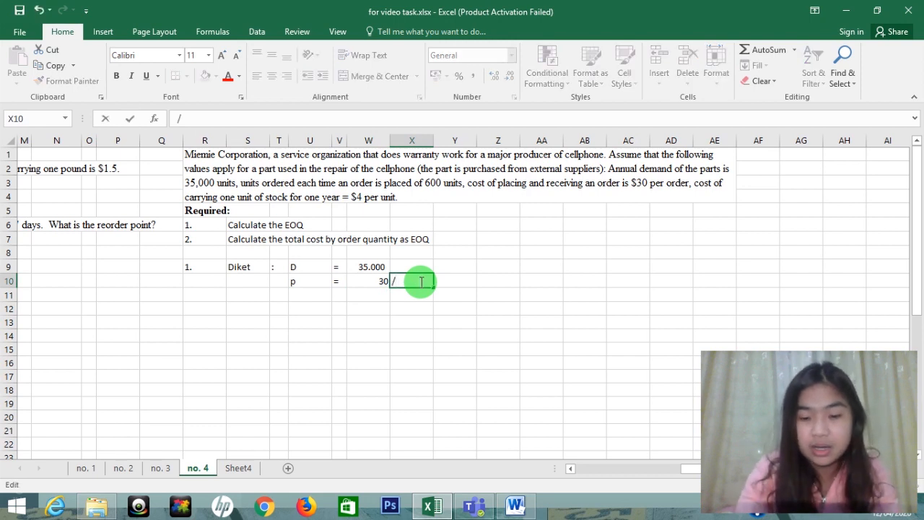
{"action": "type", "text": "600 unit"}
{"action": "key", "text": "ctrl+Return"}
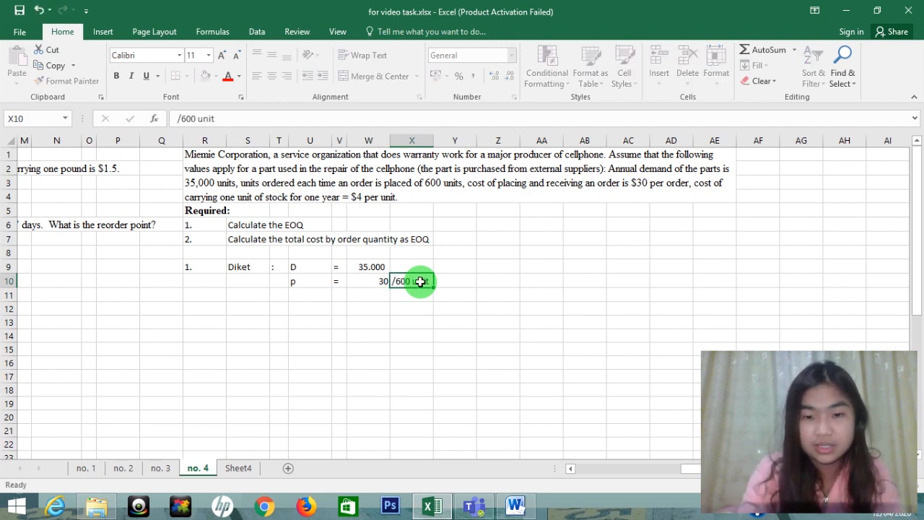
{"action": "key", "text": "Left"}
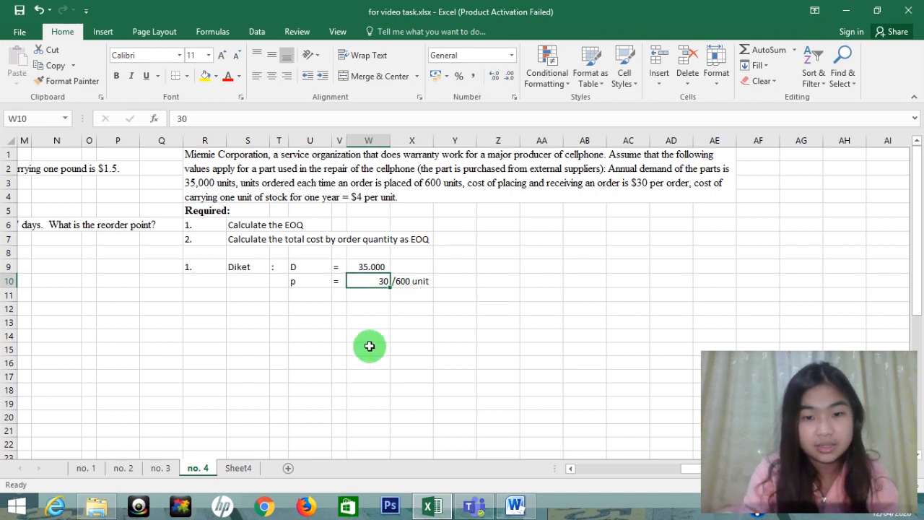
Step: Change the ordering cost symbol in U10 to a capital "P"
{"action": "left_click", "coordinate": [315, 307]}
{"action": "left_click", "coordinate": [322, 292]}
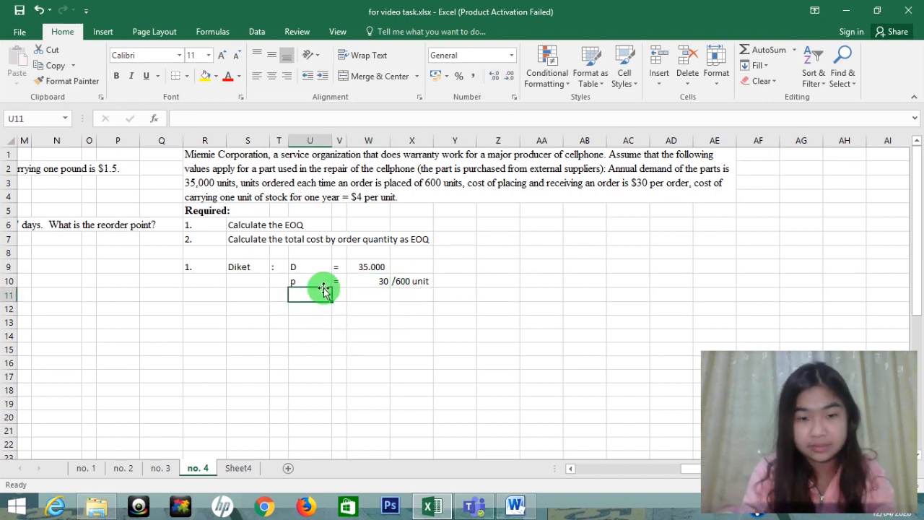
{"action": "left_click", "coordinate": [313, 279]}
{"action": "type", "text": "P"}
{"action": "key", "text": "Return"}
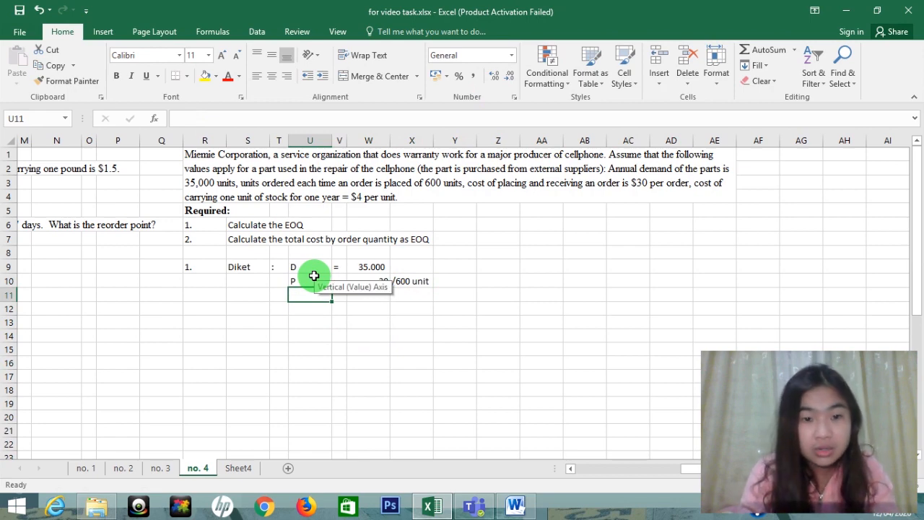
Step: Add the carrying cost in row 11 as "C", an equals sign and the value 4 in W11
{"action": "type", "text": "C"}
{"action": "key", "text": "Tab"}
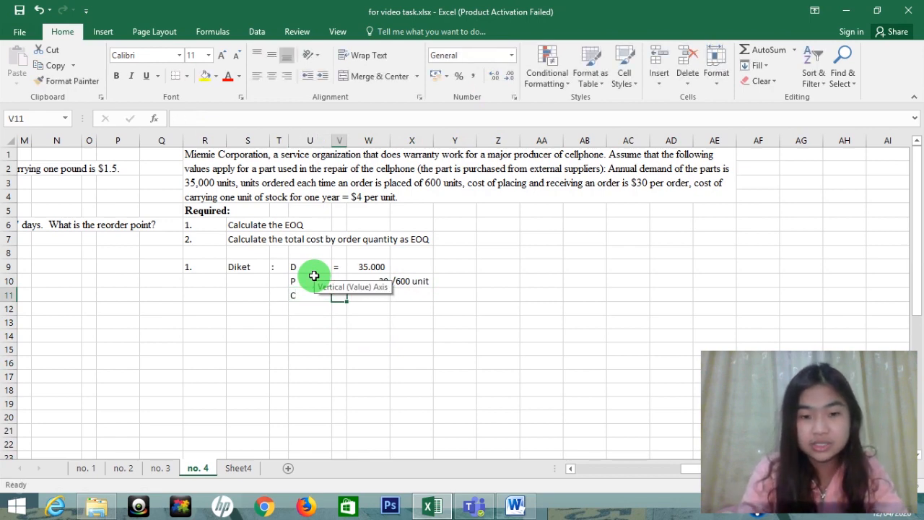
{"action": "type", "text": "="}
{"action": "key", "text": "Tab"}
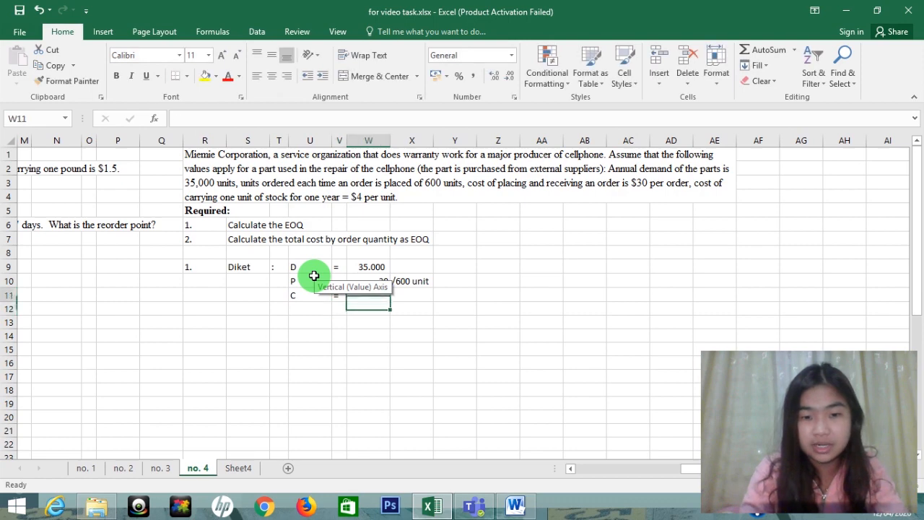
{"action": "left_click", "coordinate": [464, 311]}
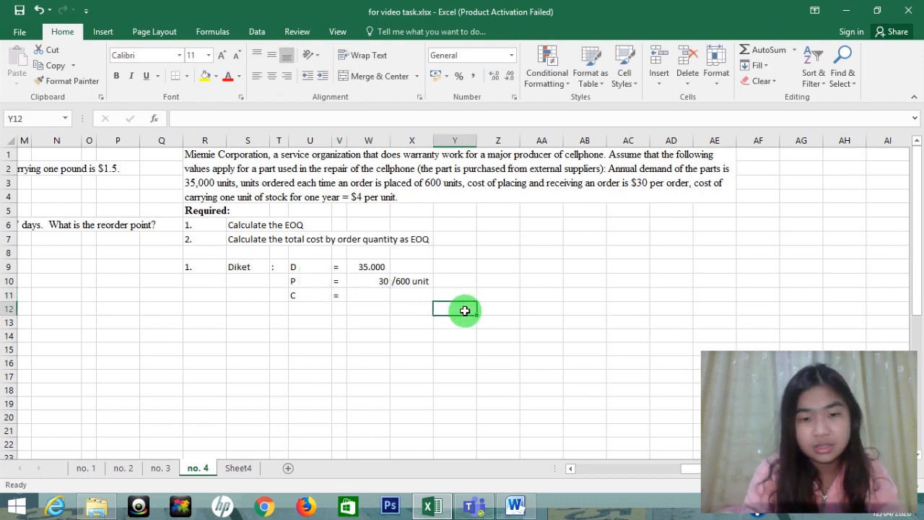
{"action": "left_click", "coordinate": [370, 296]}
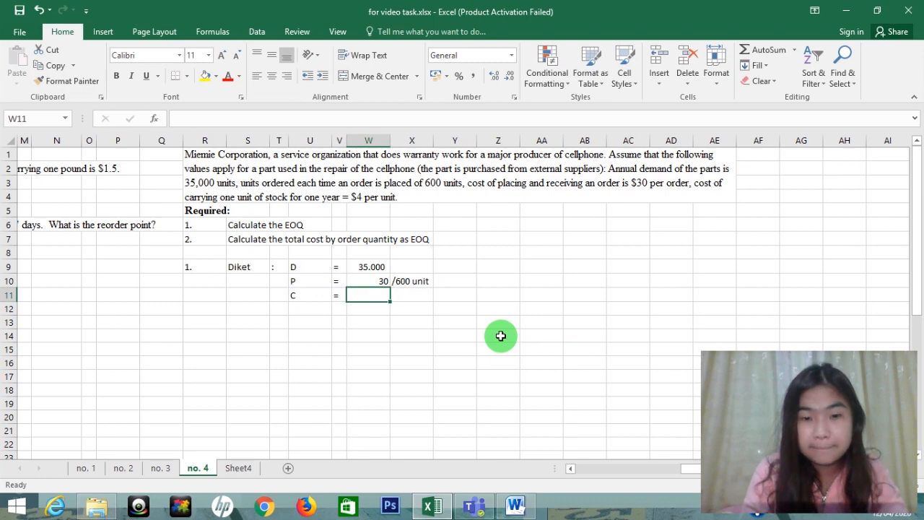
{"action": "type", "text": "4"}
{"action": "key", "text": "Return"}
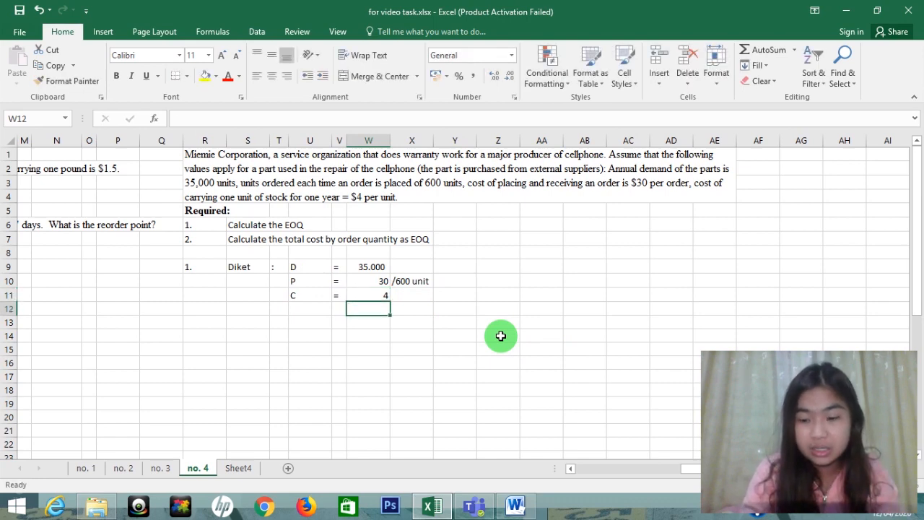
Step: Format the P and C values in W10:W11 with the English (United States) dollar accounting format
{"action": "key", "text": "Up"}
{"action": "key", "text": "Up"}
{"action": "key", "text": "shift+Down"}
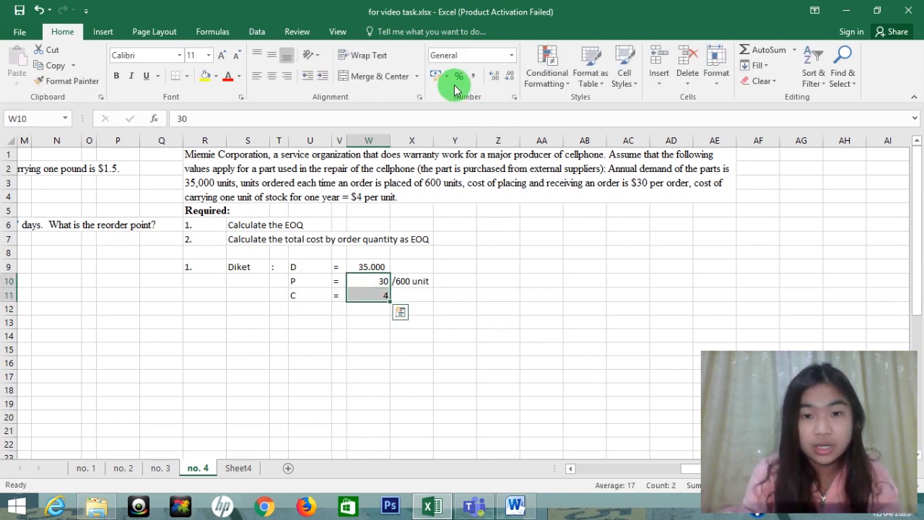
{"action": "left_click", "coordinate": [448, 77]}
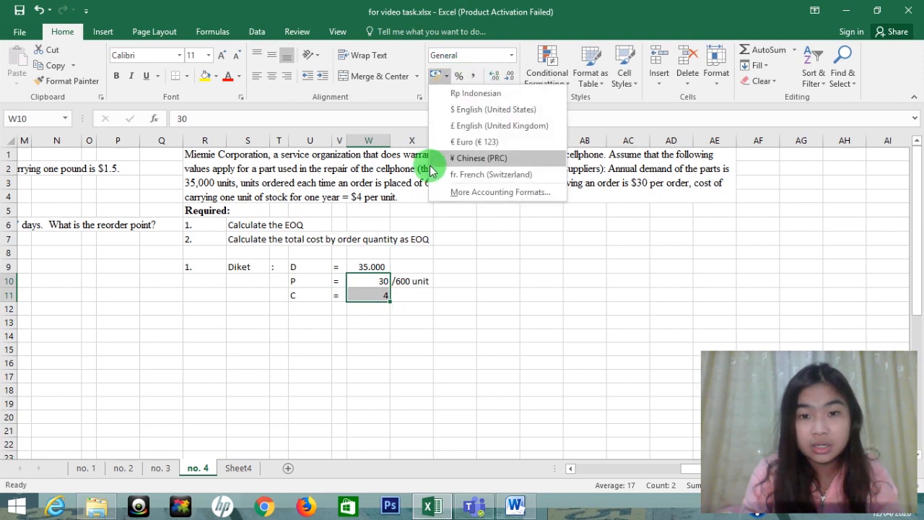
{"action": "left_click", "coordinate": [442, 120]}
{"action": "left_click", "coordinate": [361, 353]}
{"action": "key", "text": "Down"}
{"action": "key", "text": "Down"}
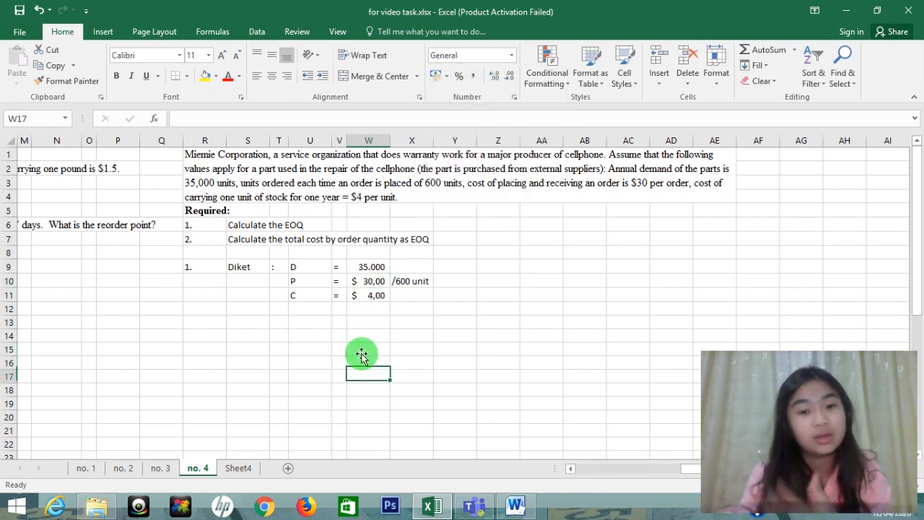
Step: Write the question line in row 13 with "?" in T13, "EOQ" in U13 and "?" in V13
{"action": "key", "text": "Up"}
{"action": "key", "text": "Left"}
{"action": "key", "text": "Left"}
{"action": "key", "text": "Left"}
{"action": "key", "text": "Up"}
{"action": "key", "text": "Up"}
{"action": "key", "text": "Up"}
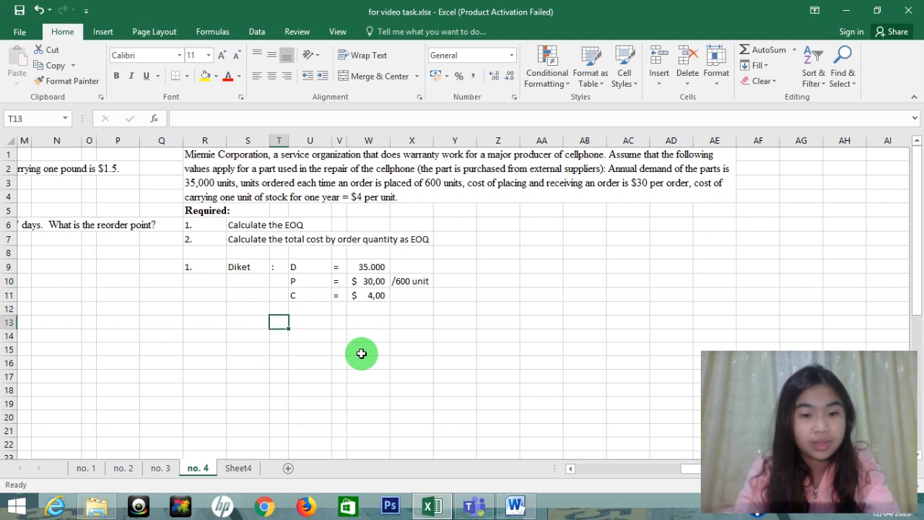
{"action": "type", "text": "?"}
{"action": "key", "text": "Right"}
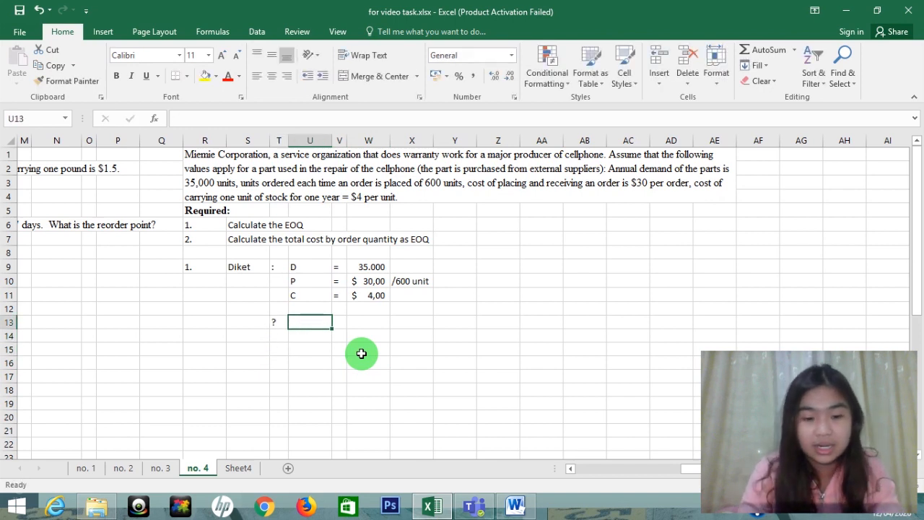
{"action": "type", "text": "EOQ"}
{"action": "key", "text": "Right"}
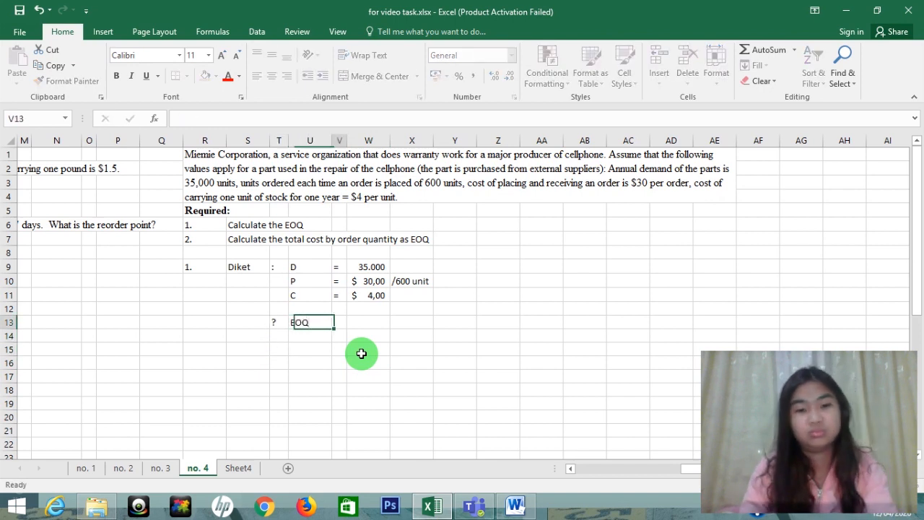
{"action": "type", "text": "?"}
{"action": "key", "text": "Return"}
{"action": "key", "text": "Left"}
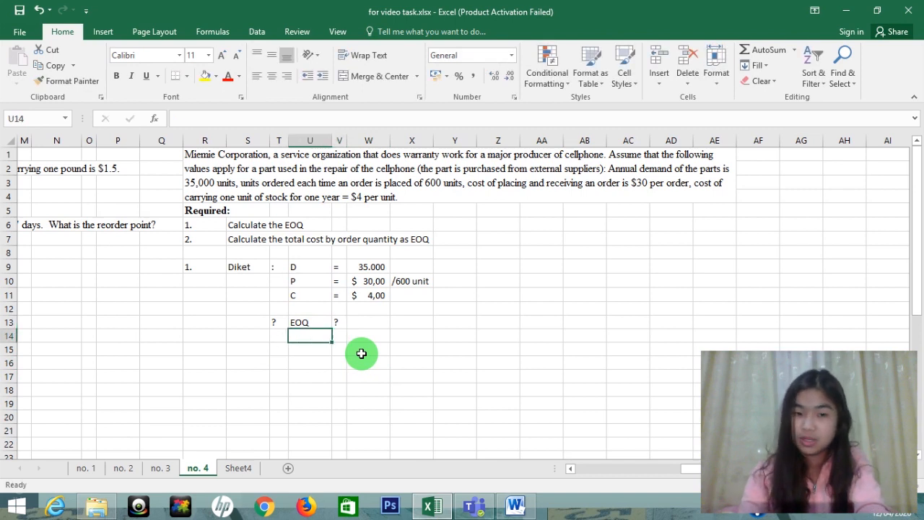
Step: Copy the EOQ label from U13 to U14 and put an equals sign in V14
{"action": "key", "text": "Up"}
{"action": "key", "text": "ctrl+c"}
{"action": "key", "text": "Down"}
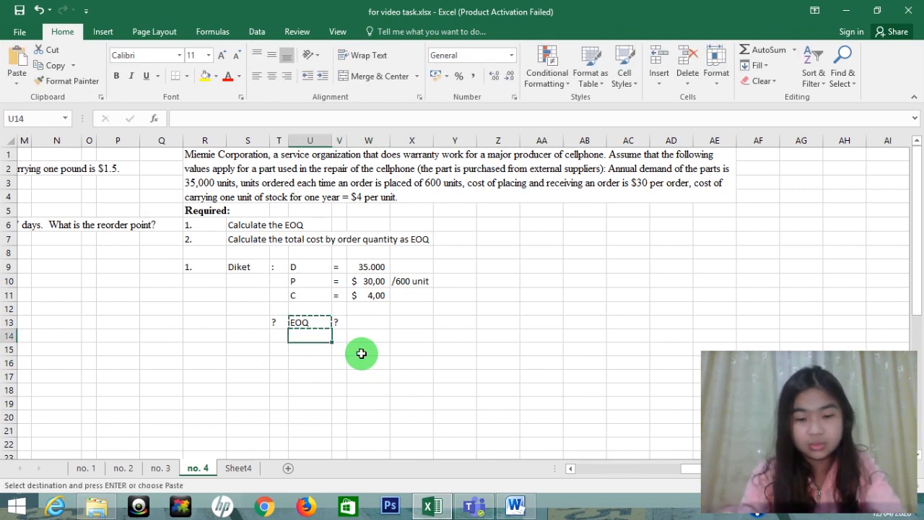
{"action": "key", "text": "ctrl+v"}
{"action": "key", "text": "Right"}
{"action": "key", "text": "Escape"}
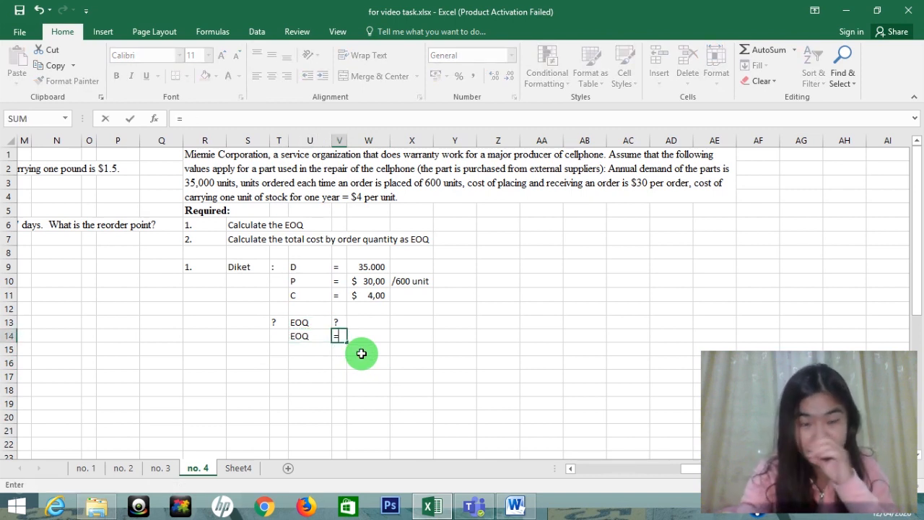
{"action": "key", "text": "Down"}
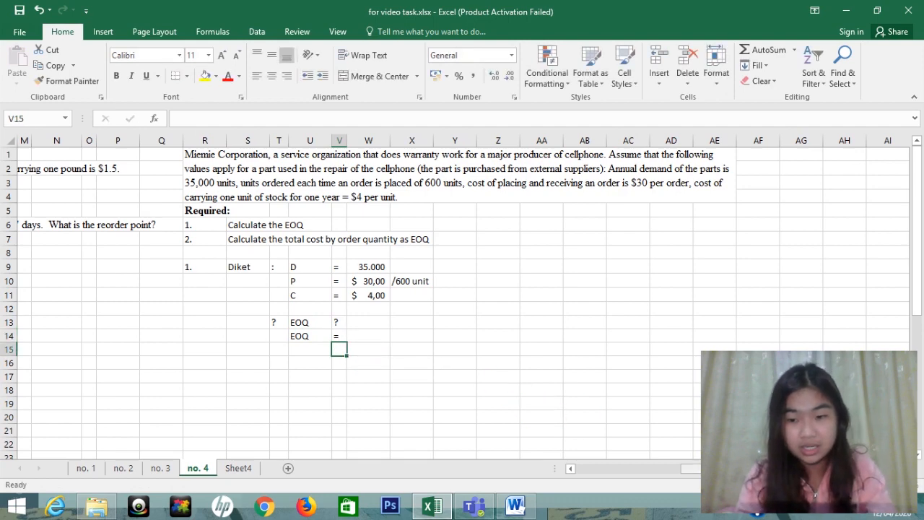
Step: Copy the worked EOQ calculation of the sugar problem in E14:I22 and paste it at V14
{"action": "left_click_drag", "start_coordinate": [726, 468], "coordinate": [495, 471]}
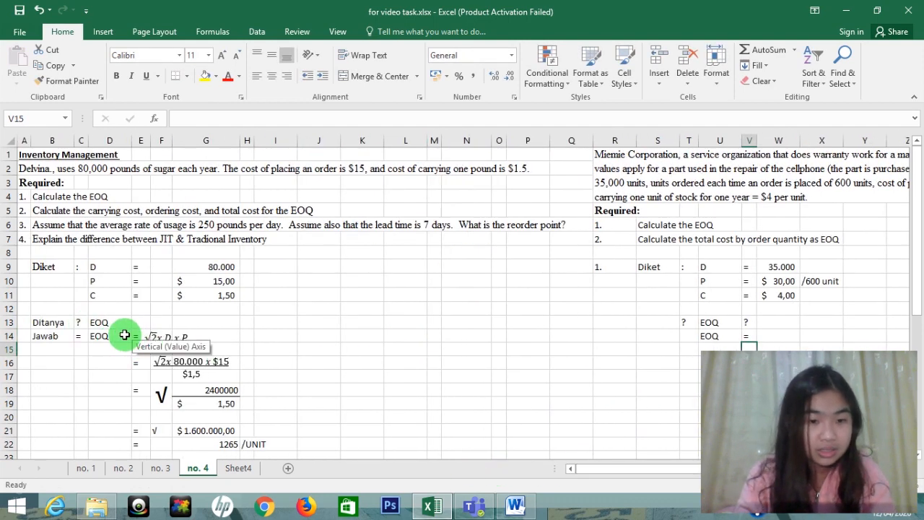
{"action": "left_click_drag", "start_coordinate": [137, 334], "coordinate": [257, 391]}
{"action": "key", "text": "ctrl+c"}
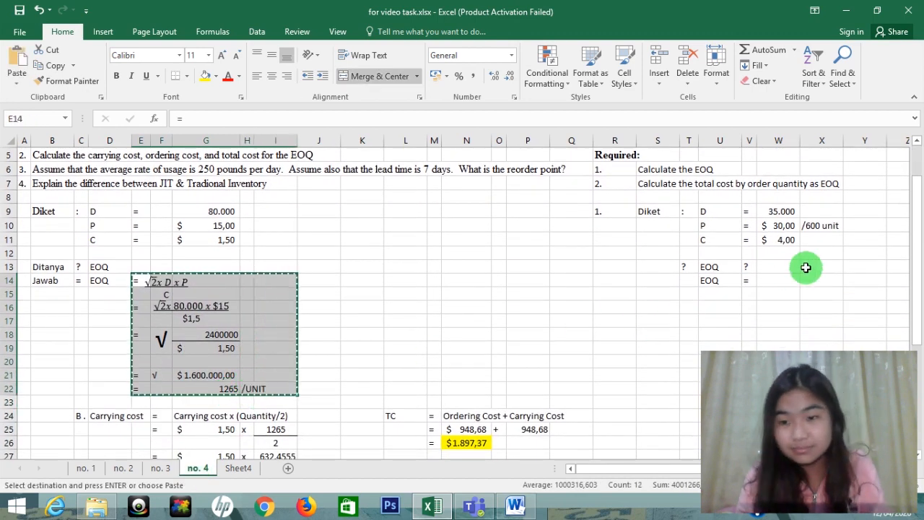
{"action": "left_click", "coordinate": [751, 280]}
{"action": "key", "text": "ctrl+v"}
{"action": "left_click", "coordinate": [753, 281]}
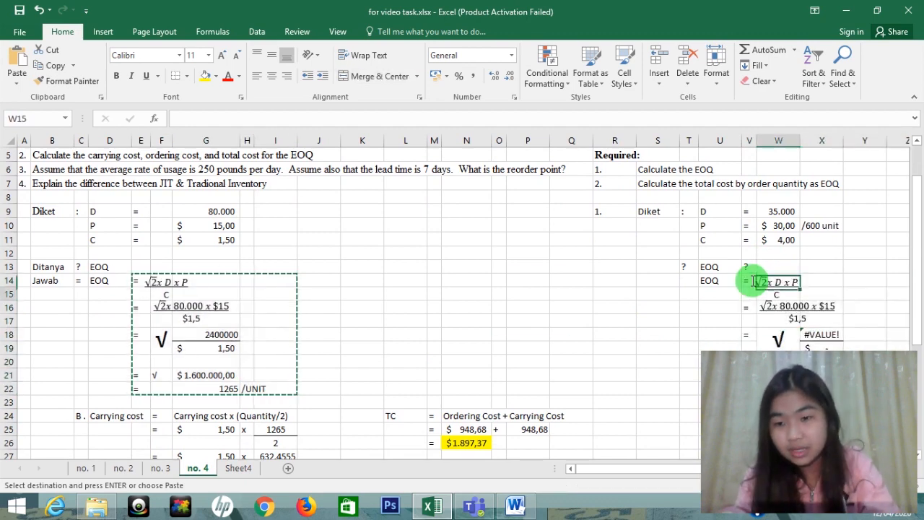
Step: Change the numerator of the pasted fraction at W16 to "√2x 350.000 x $30"
{"action": "key", "text": "Down"}
{"action": "key", "text": "Down"}
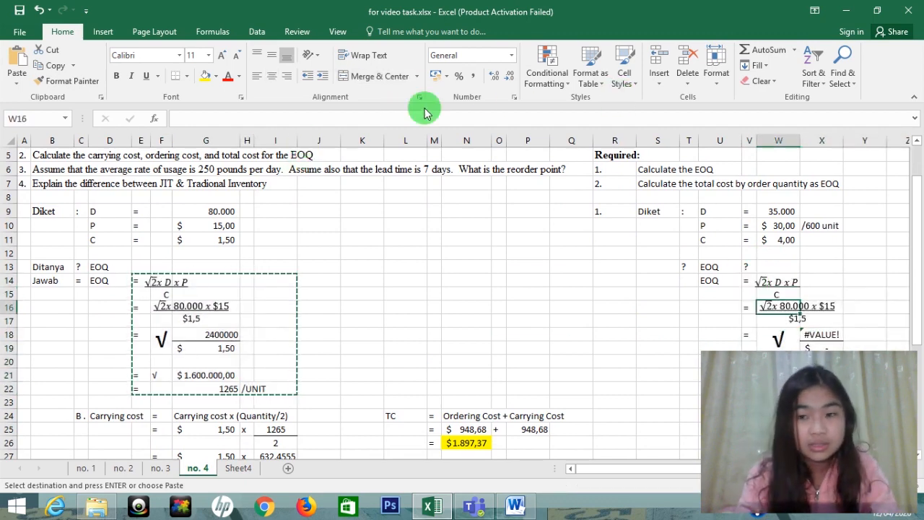
{"action": "left_click", "coordinate": [783, 304]}
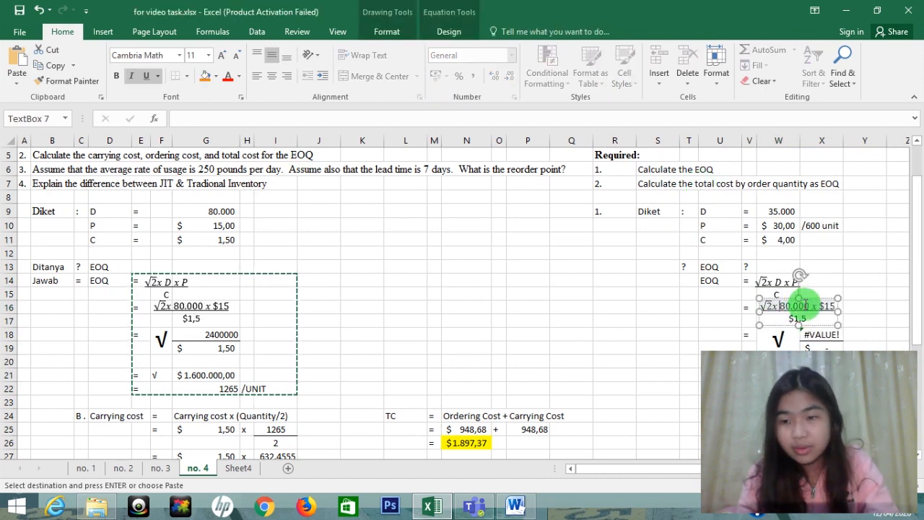
{"action": "left_click_drag", "start_coordinate": [781, 306], "coordinate": [807, 306]}
{"action": "left_click", "coordinate": [807, 307]}
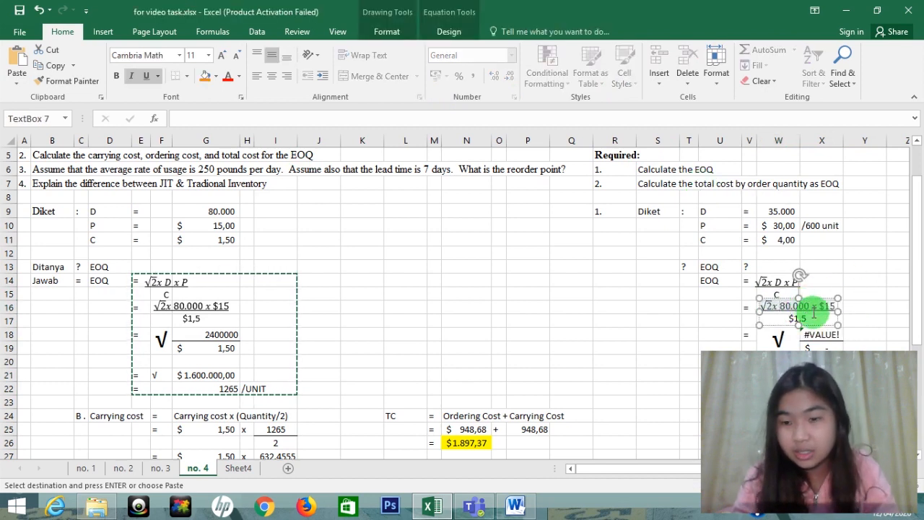
{"action": "key", "text": "BackSpace"}
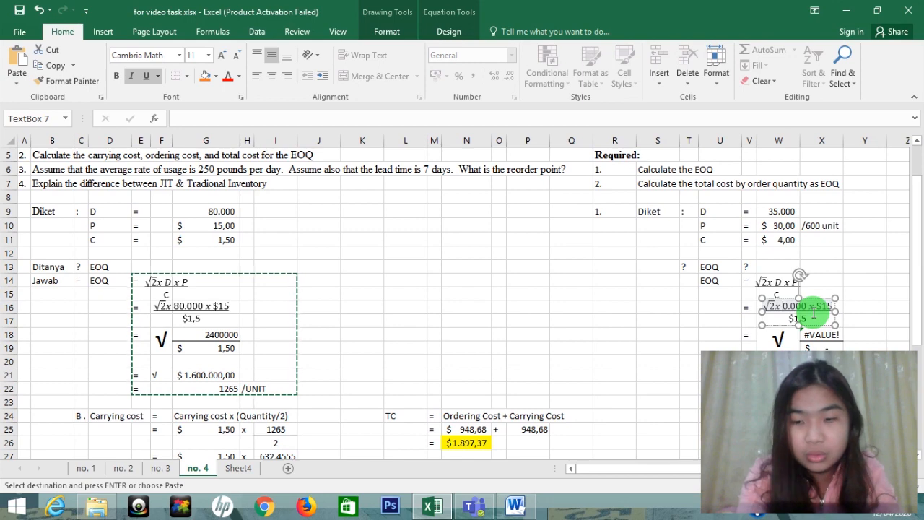
{"action": "type", "text": "35"}
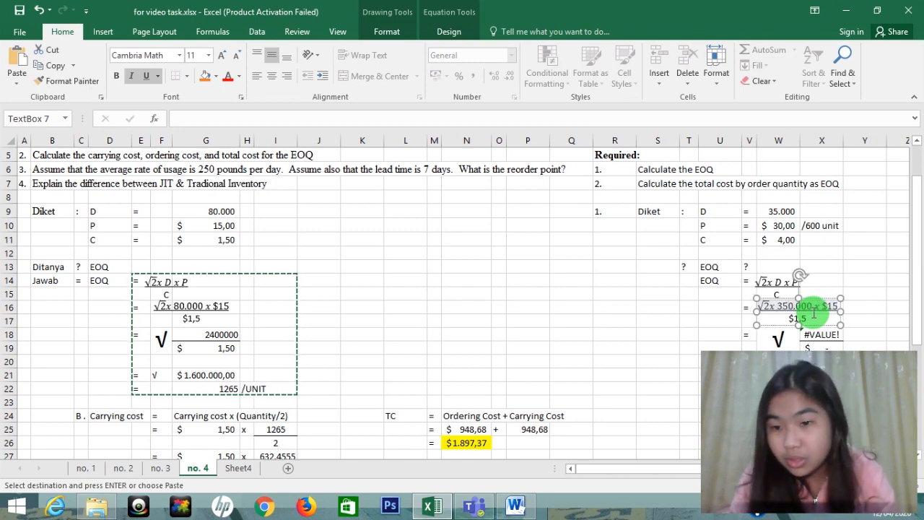
{"action": "key", "text": "BackSpace"}
{"action": "key", "text": "BackSpace"}
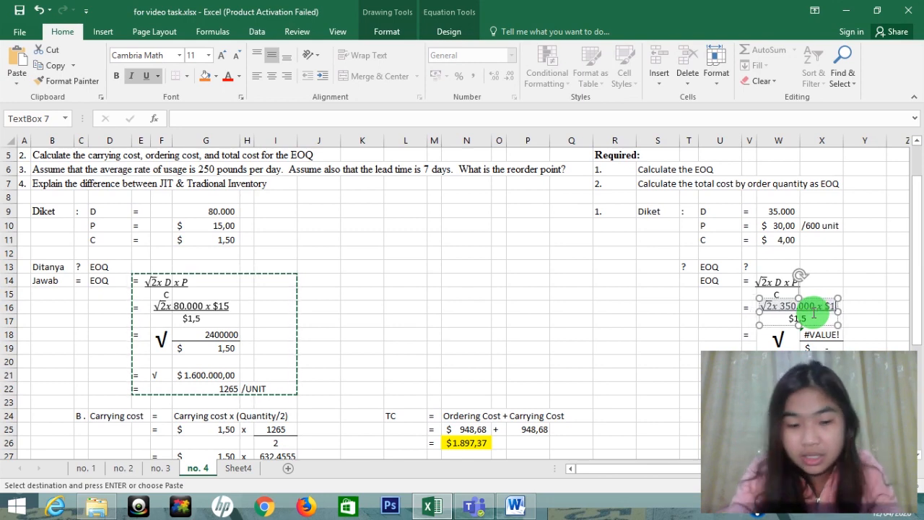
{"action": "type", "text": "30"}
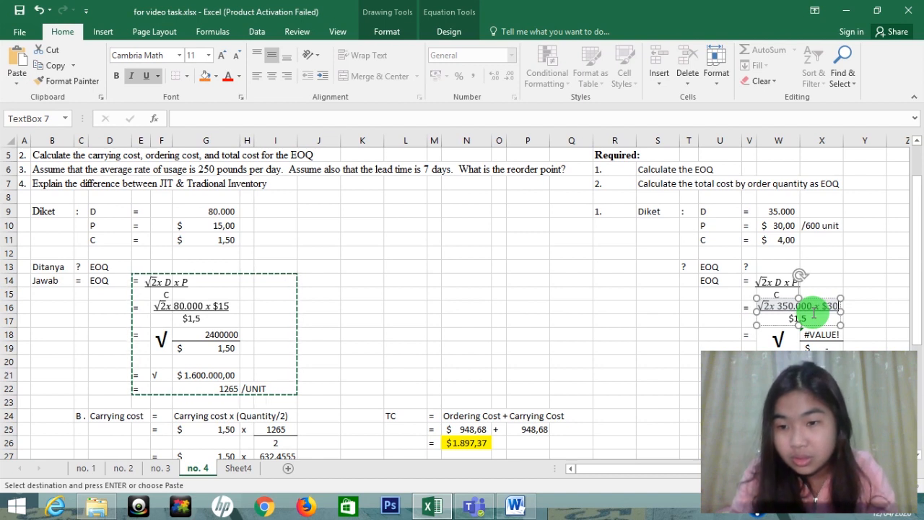
Step: Set the denominator of the pasted fraction to $4 and undo the stray text pasted after it
{"action": "left_click", "coordinate": [817, 317]}
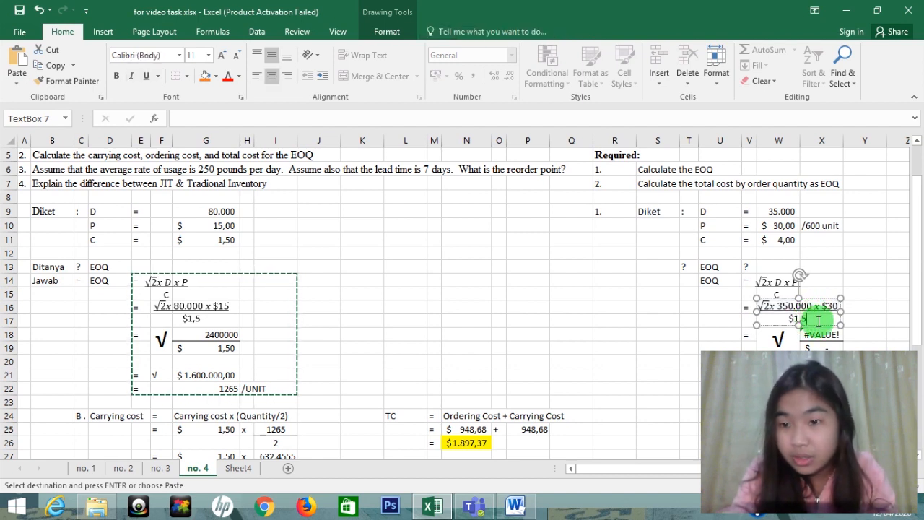
{"action": "type", "text": "4= = = √ 2400000 $"}
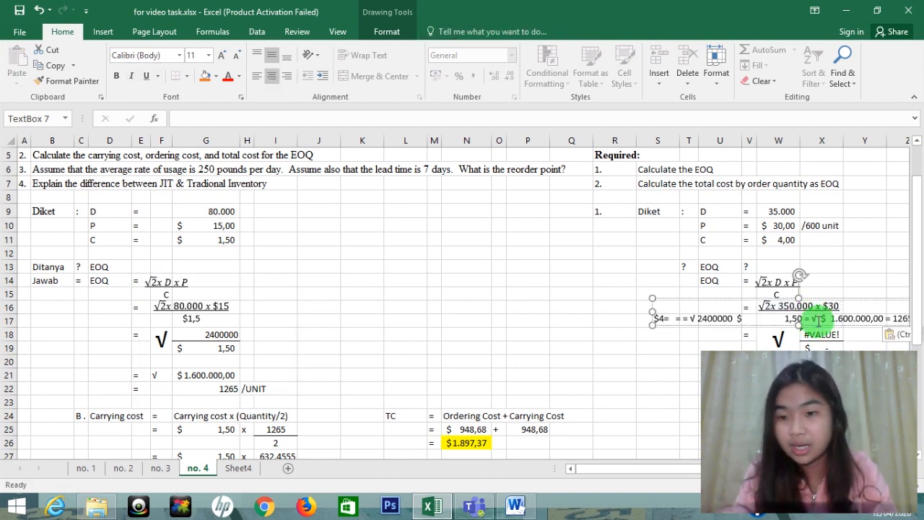
{"action": "left_click", "coordinate": [786, 344]}
{"action": "key", "text": "ctrl+z"}
{"action": "left_click", "coordinate": [815, 347]}
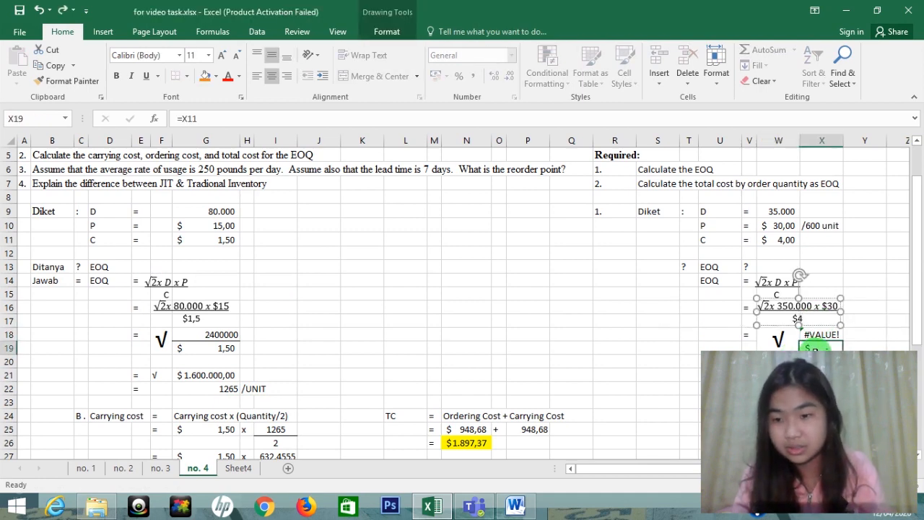
{"action": "left_click", "coordinate": [818, 319]}
Step: Correct the numerator formula in X18 to =2*W9*W10 so it uses this problem's demand and ordering cost
{"action": "left_click", "coordinate": [816, 339]}
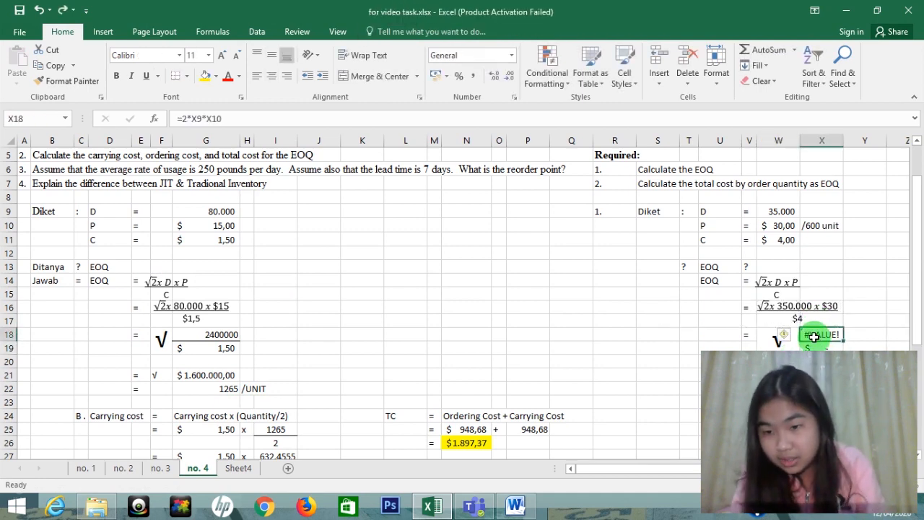
{"action": "left_click", "coordinate": [233, 118]}
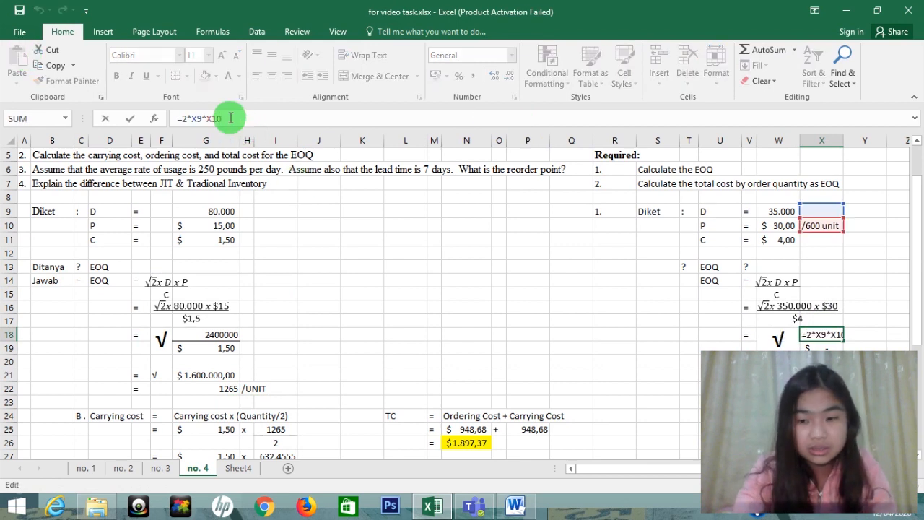
{"action": "key", "text": "BackSpace"}
{"action": "key", "text": "BackSpace"}
{"action": "key", "text": "BackSpace"}
{"action": "key", "text": "BackSpace"}
{"action": "key", "text": "BackSpace"}
{"action": "key", "text": "BackSpace"}
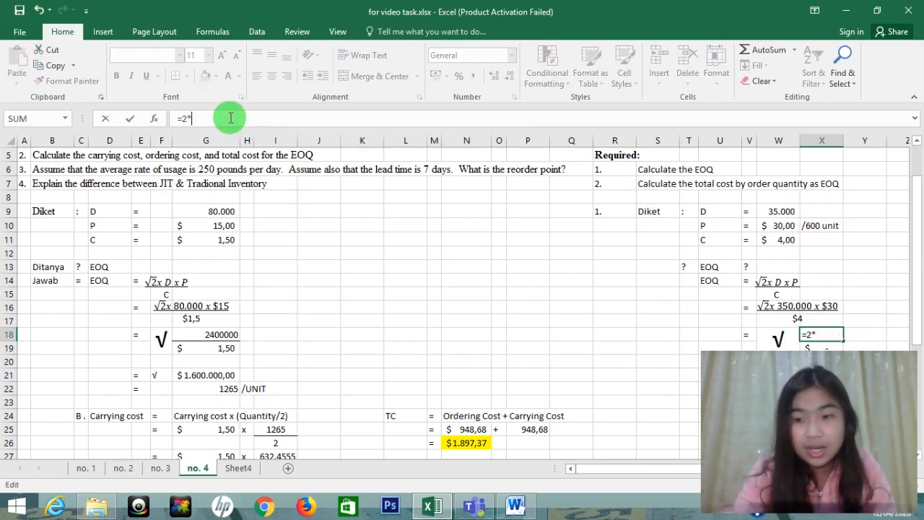
{"action": "left_click", "coordinate": [785, 211]}
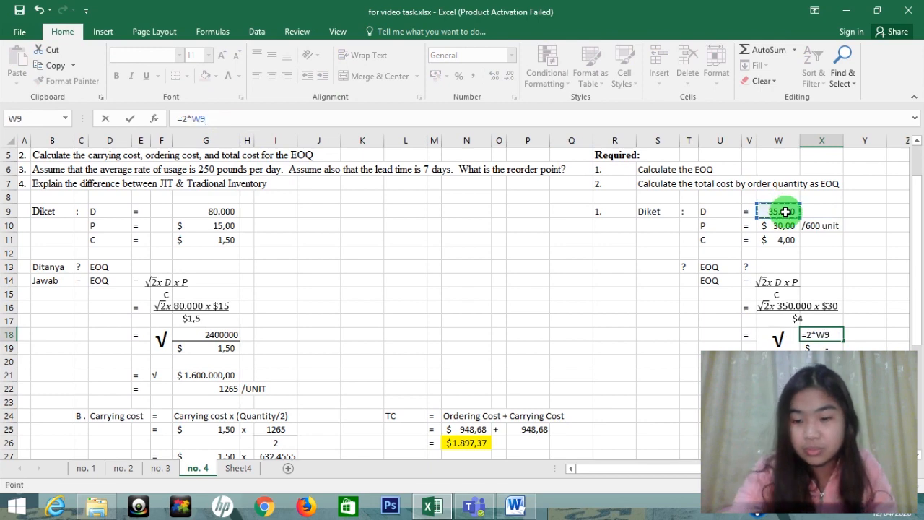
{"action": "type", "text": "*"}
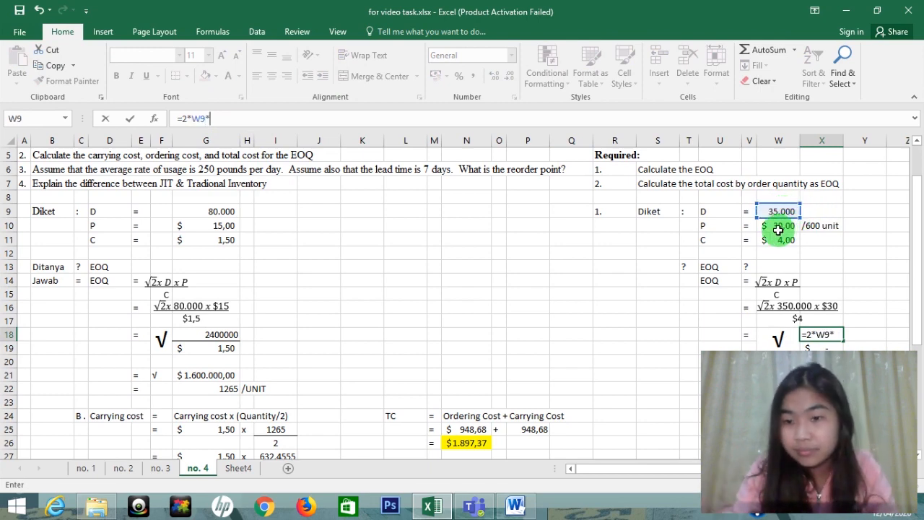
{"action": "left_click", "coordinate": [778, 228]}
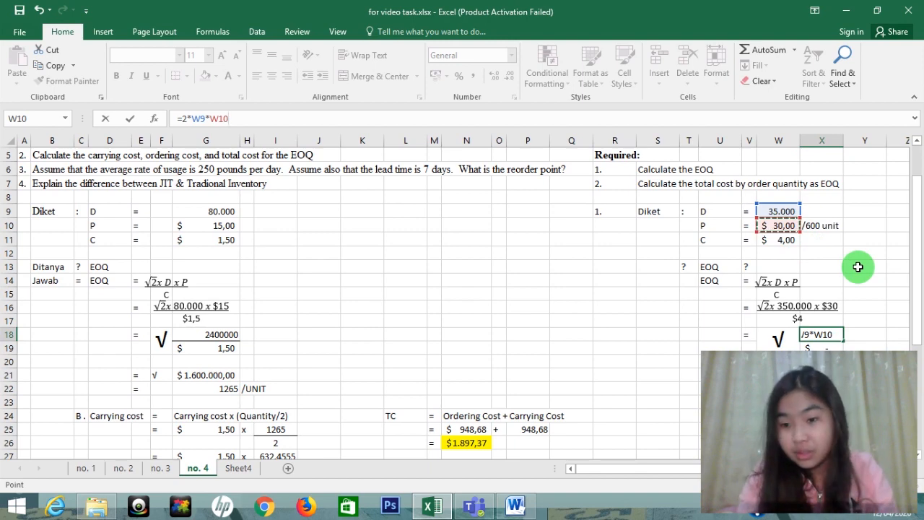
{"action": "key", "text": "Return"}
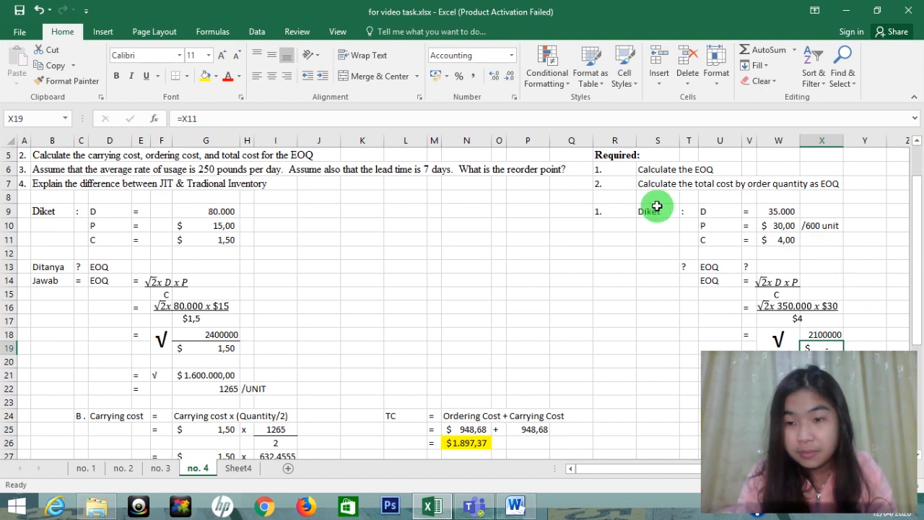
Step: Set the denominator in X19 to =W11, the carrying cost of this problem
{"action": "type", "text": "="}
{"action": "left_click", "coordinate": [781, 239]}
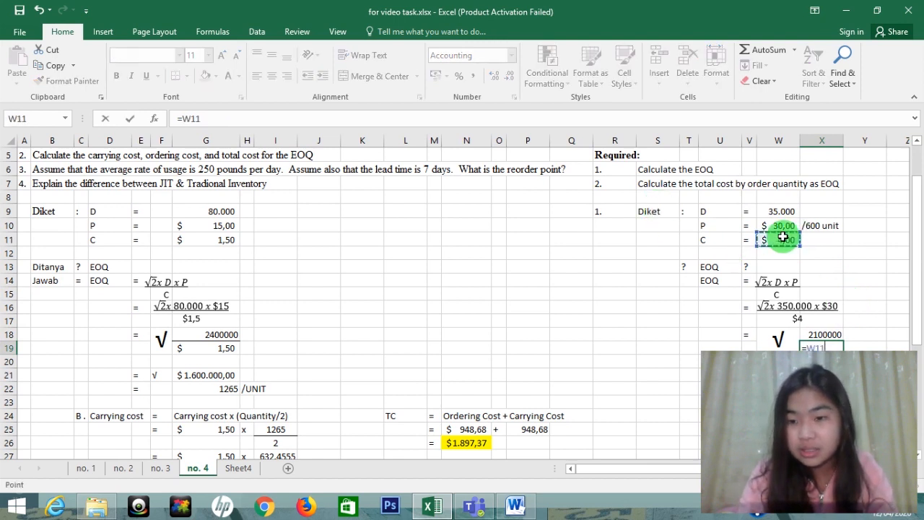
{"action": "key", "text": "Return"}
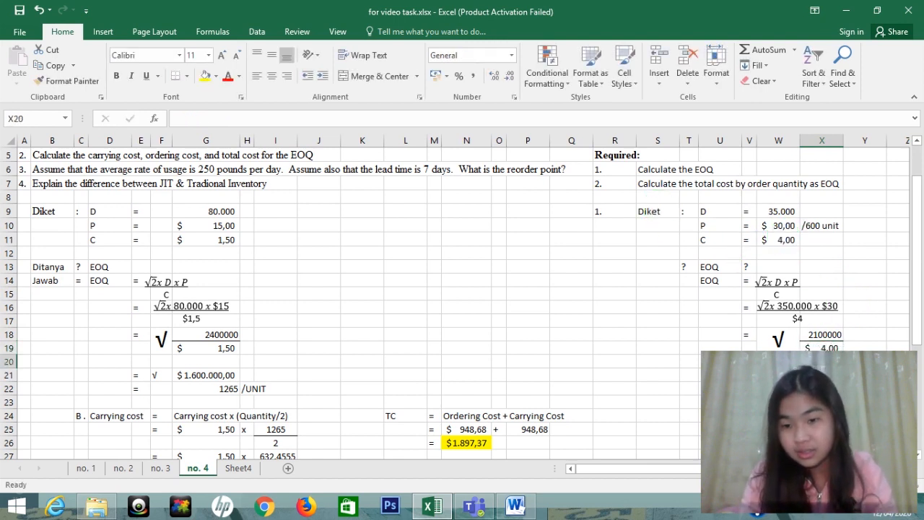
Step: Narrow column W and widen column X around the pasted EOQ calculation
{"action": "left_click", "coordinate": [778, 374]}
{"action": "left_click", "coordinate": [822, 375]}
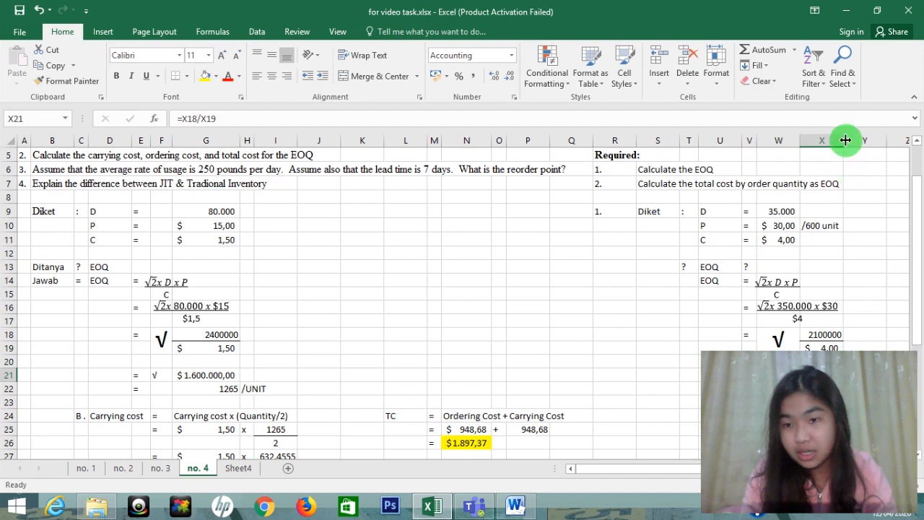
{"action": "left_click_drag", "start_coordinate": [844, 140], "coordinate": [778, 138]}
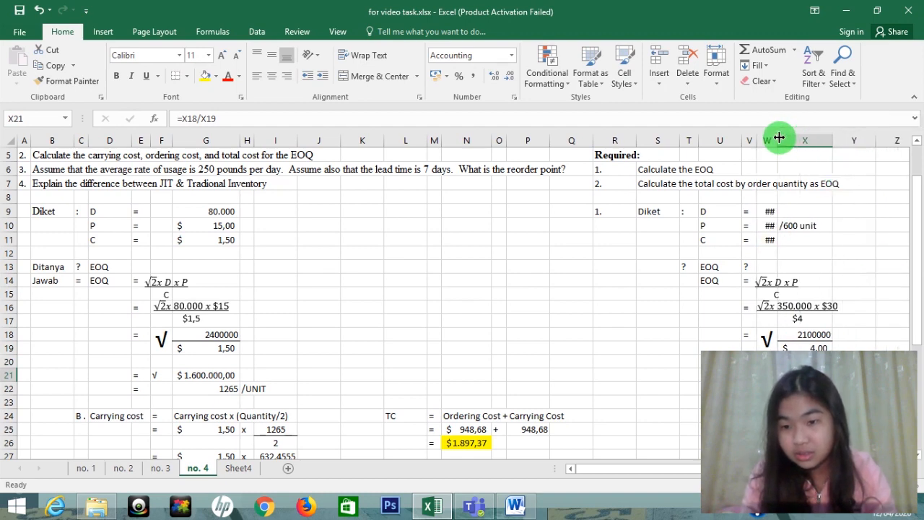
Step: Move the given values and unit note in W9:X11 one column over, starting at X9
{"action": "left_click", "coordinate": [769, 210]}
{"action": "key", "text": "shift+Down"}
{"action": "key", "text": "shift+Down"}
{"action": "key", "text": "shift+Right"}
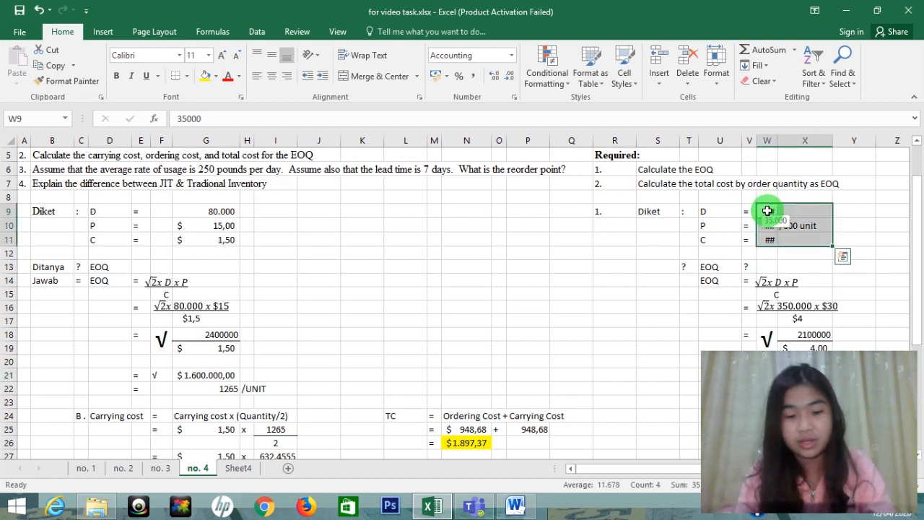
{"action": "key", "text": "ctrl+x"}
{"action": "key", "text": "Right"}
{"action": "key", "text": "ctrl+v"}
Step: Widen column X slightly more and replace the label in Y22 with "unit"
{"action": "key", "text": "Down"}
{"action": "key", "text": "Down"}
{"action": "key", "text": "Down"}
{"action": "key", "text": "Down"}
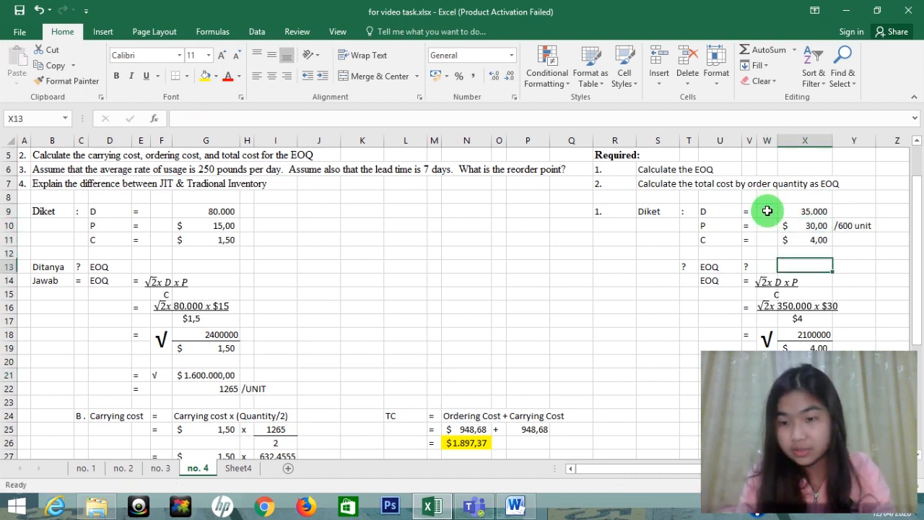
{"action": "key", "text": "Down"}
{"action": "left_click_drag", "start_coordinate": [833, 140], "coordinate": [848, 145]}
{"action": "left_click", "coordinate": [829, 389]}
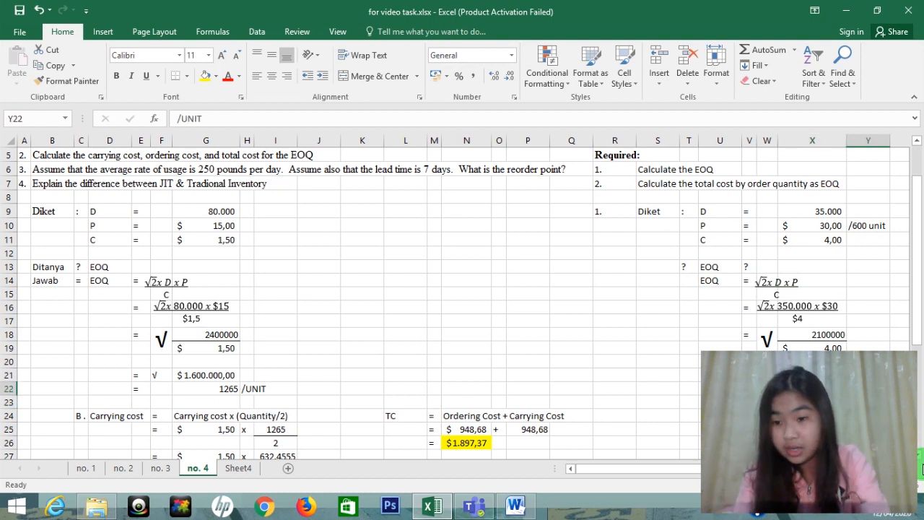
{"action": "key", "text": "Right"}
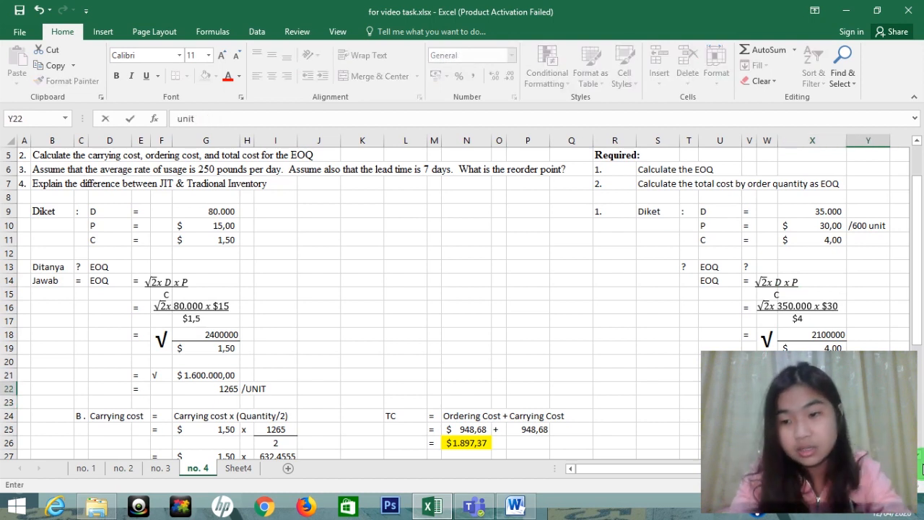
{"action": "key", "text": "Down"}
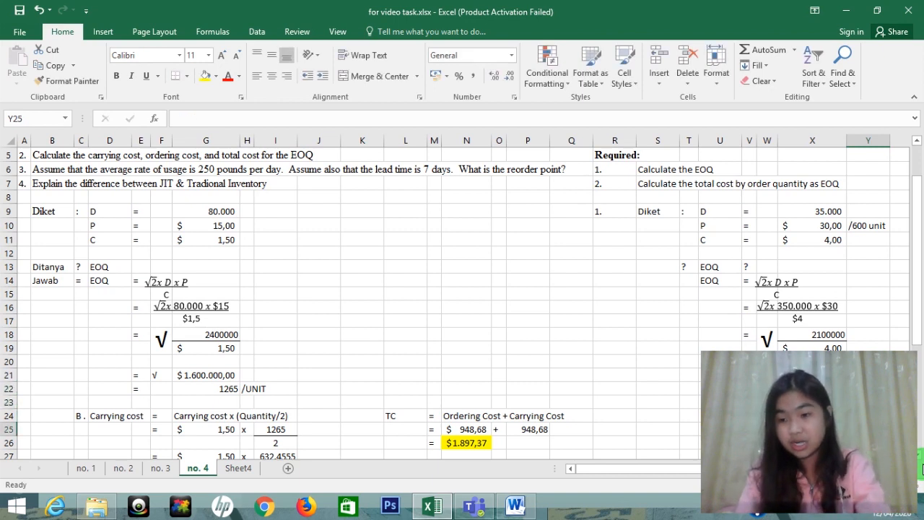
Step: Review the Miemie Corporation problem statement, its required items and the adapted EOQ calculation down to row 22
{"action": "key", "text": "Down"}
{"action": "key", "text": "Down"}
{"action": "key", "text": "Left"}
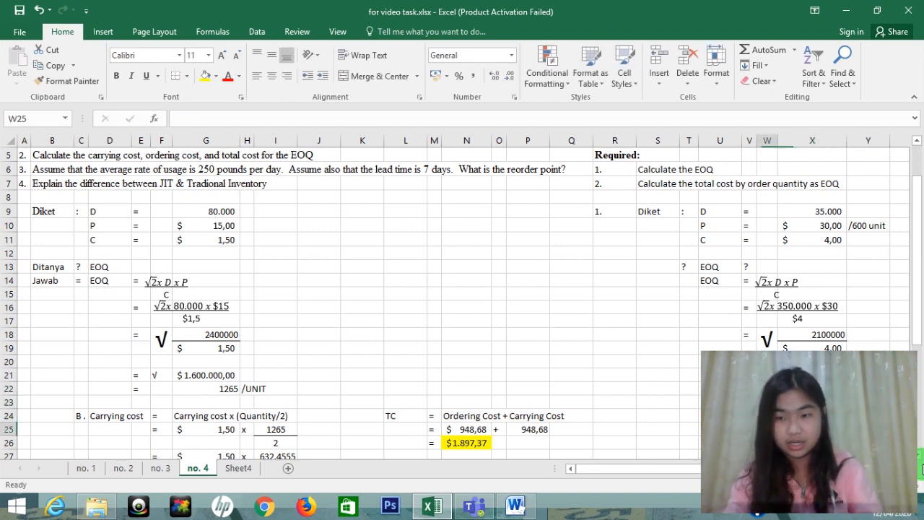
{"action": "key", "text": "Left"}
{"action": "key", "text": "Down"}
{"action": "key", "text": "Left"}
{"action": "key", "text": "Left"}
{"action": "key", "text": "Up"}
{"action": "key", "text": "Up"}
{"action": "key", "text": "Up"}
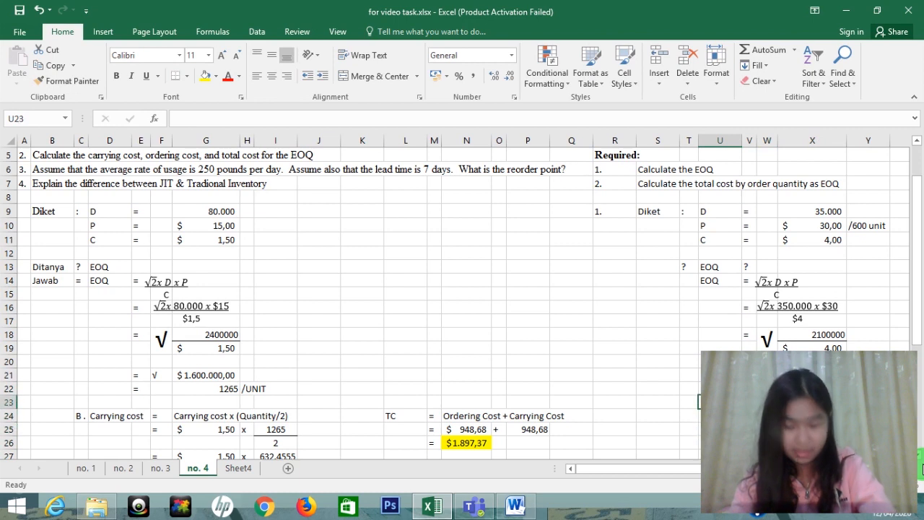
{"action": "key", "text": "Up"}
{"action": "key", "text": "Up"}
{"action": "key", "text": "Up"}
{"action": "key", "text": "Up"}
{"action": "key", "text": "Up"}
{"action": "key", "text": "Up"}
{"action": "key", "text": "Up"}
{"action": "key", "text": "Up"}
{"action": "key", "text": "Up"}
{"action": "key", "text": "Up"}
{"action": "key", "text": "Up"}
{"action": "key", "text": "Up"}
{"action": "key", "text": "Up"}
{"action": "key", "text": "Up"}
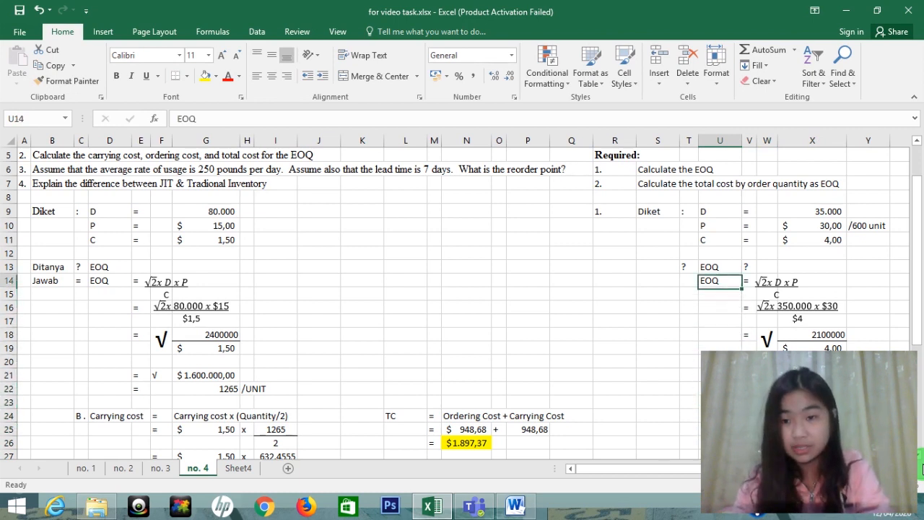
{"action": "key", "text": "Up"}
{"action": "key", "text": "Up"}
{"action": "key", "text": "Down"}
{"action": "key", "text": "Down"}
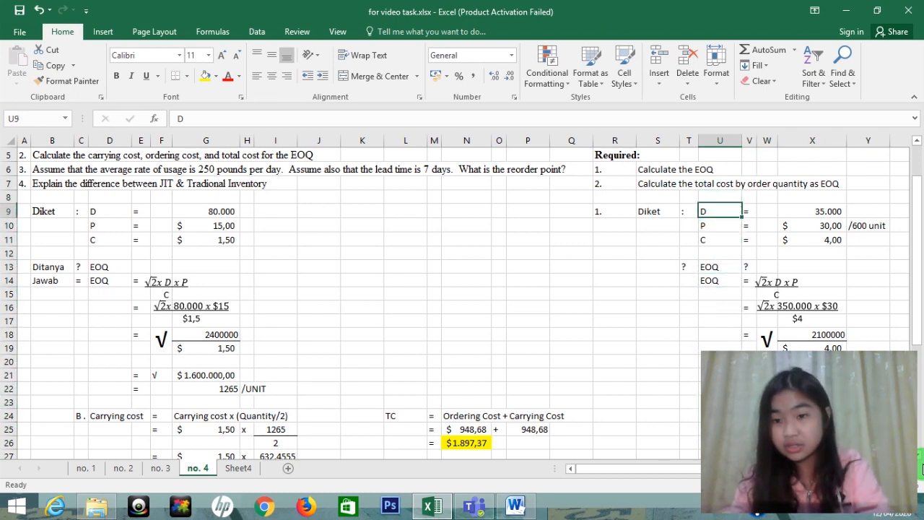
{"action": "key", "text": "Right"}
{"action": "key", "text": "Down"}
{"action": "key", "text": "Down"}
{"action": "key", "text": "Down"}
{"action": "key", "text": "Down"}
{"action": "key", "text": "Down"}
{"action": "key", "text": "Down"}
{"action": "key", "text": "Down"}
{"action": "key", "text": "Down"}
{"action": "key", "text": "Down"}
{"action": "key", "text": "Down"}
{"action": "key", "text": "Down"}
{"action": "key", "text": "Down"}
{"action": "key", "text": "Down"}
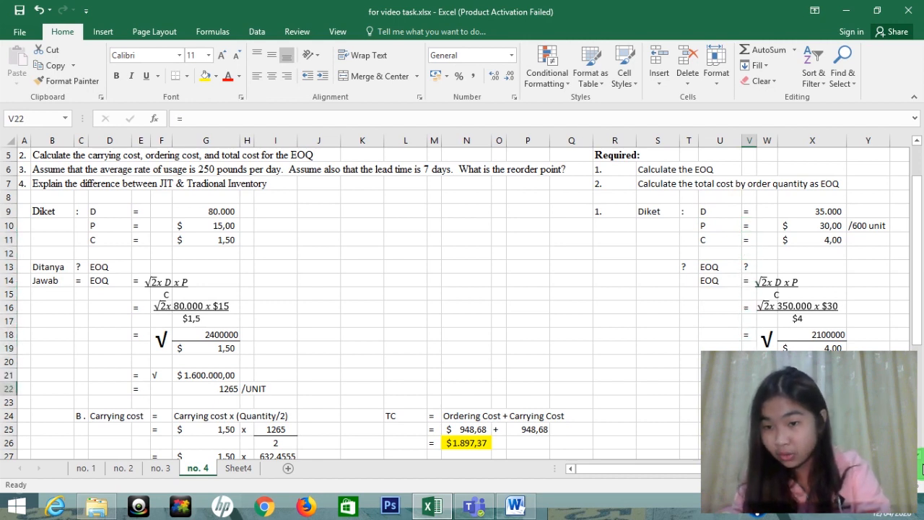
{"action": "key", "text": "Down"}
{"action": "key", "text": "Left"}
{"action": "key", "text": "Left"}
{"action": "key", "text": "Down"}
{"action": "key", "text": "Right"}
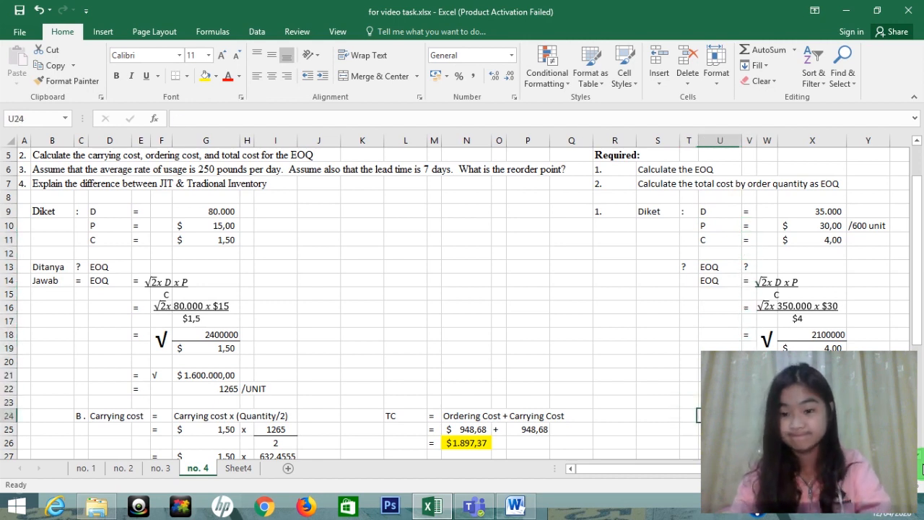
{"action": "key", "text": "Up"}
{"action": "key", "text": "Up"}
{"action": "key", "text": "Up"}
{"action": "key", "text": "Up"}
{"action": "key", "text": "Up"}
{"action": "key", "text": "Up"}
{"action": "key", "text": "Up"}
{"action": "key", "text": "Up"}
{"action": "key", "text": "Up"}
{"action": "key", "text": "Up"}
{"action": "key", "text": "Up"}
{"action": "key", "text": "Up"}
{"action": "key", "text": "Up"}
{"action": "key", "text": "Up"}
{"action": "key", "text": "Up"}
{"action": "key", "text": "Up"}
{"action": "key", "text": "Up"}
{"action": "key", "text": "Up"}
{"action": "key", "text": "Up"}
{"action": "key", "text": "Up"}
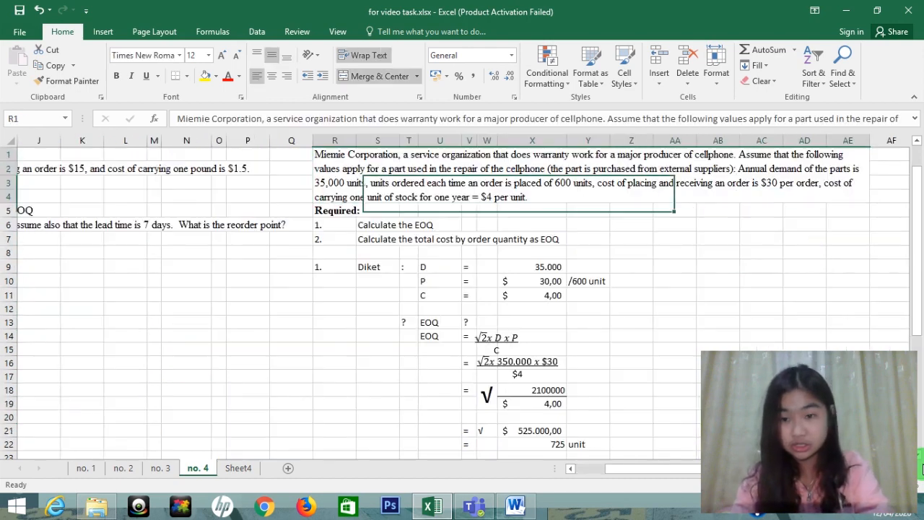
{"action": "key", "text": "Down"}
{"action": "key", "text": "Down"}
{"action": "key", "text": "Down"}
{"action": "key", "text": "Down"}
{"action": "key", "text": "Down"}
{"action": "key", "text": "Down"}
{"action": "key", "text": "Down"}
{"action": "key", "text": "Down"}
{"action": "key", "text": "Down"}
{"action": "key", "text": "Down"}
{"action": "key", "text": "Down"}
{"action": "key", "text": "Down"}
{"action": "key", "text": "Down"}
{"action": "key", "text": "Down"}
{"action": "key", "text": "Down"}
{"action": "key", "text": "Down"}
{"action": "key", "text": "Down"}
{"action": "key", "text": "Down"}
{"action": "key", "text": "Down"}
{"action": "key", "text": "Down"}
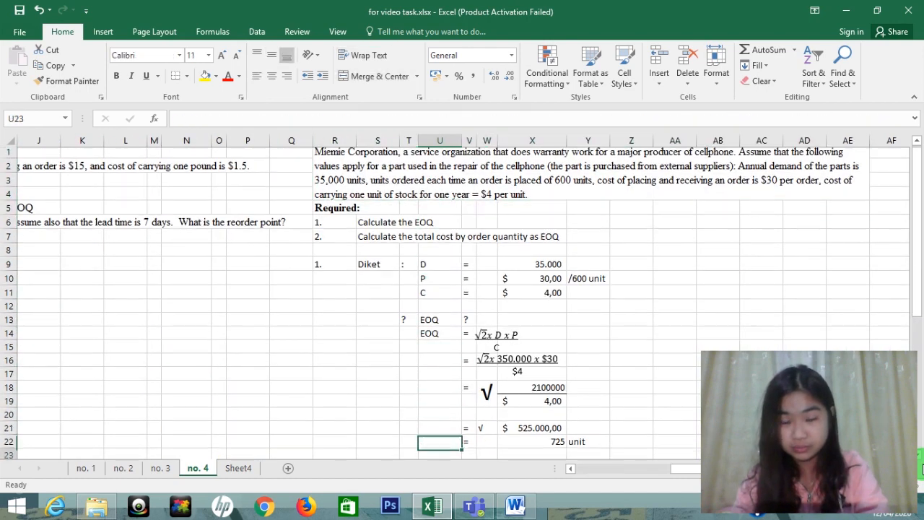
Step: Enter the total cost label "TC" in U24 and an equals sign as text in V24
{"action": "key", "text": "Up"}
{"action": "key", "text": "Up"}
{"action": "key", "text": "Up"}
{"action": "key", "text": "Up"}
{"action": "key", "text": "Up"}
{"action": "key", "text": "Up"}
{"action": "key", "text": "Up"}
{"action": "key", "text": "Up"}
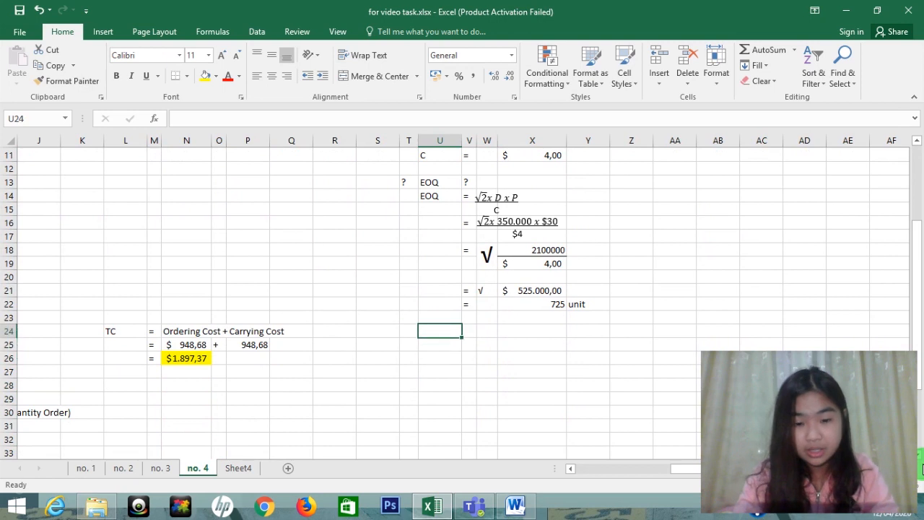
{"action": "type", "text": "tc"}
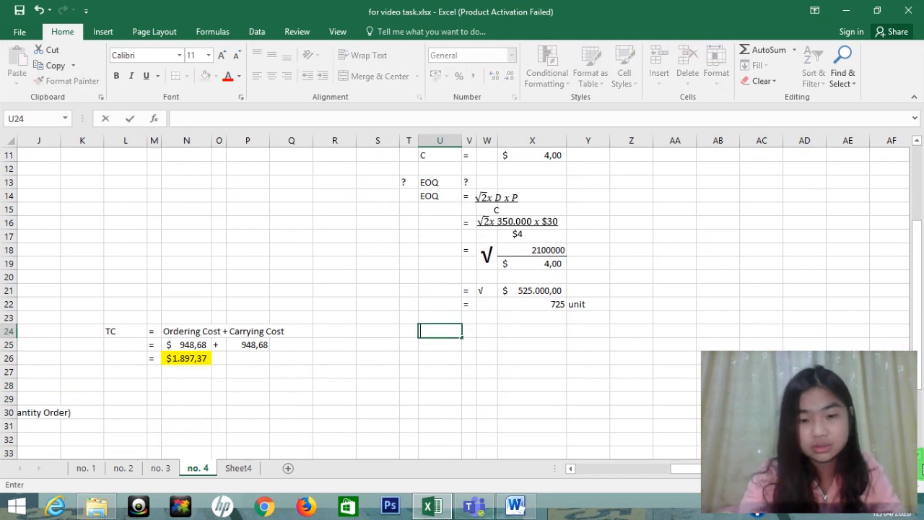
{"action": "key", "text": "Tab"}
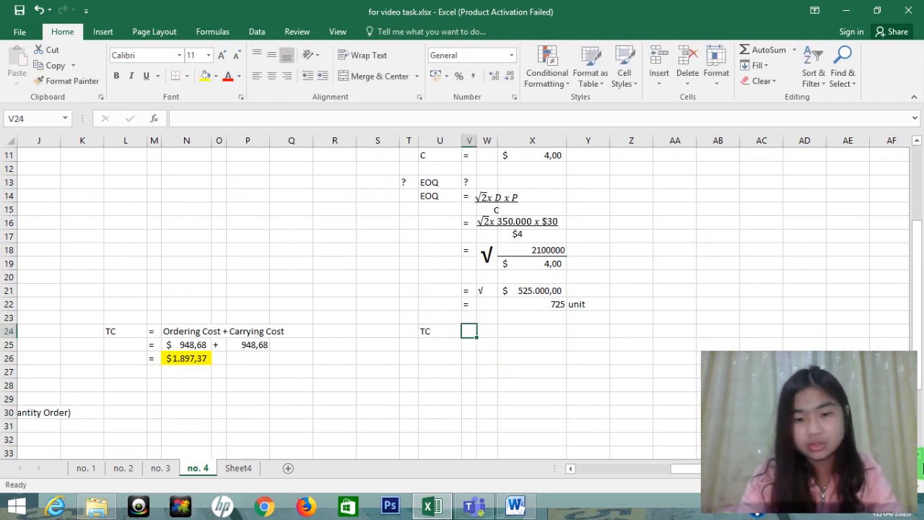
{"action": "type", "text": "= W2"}
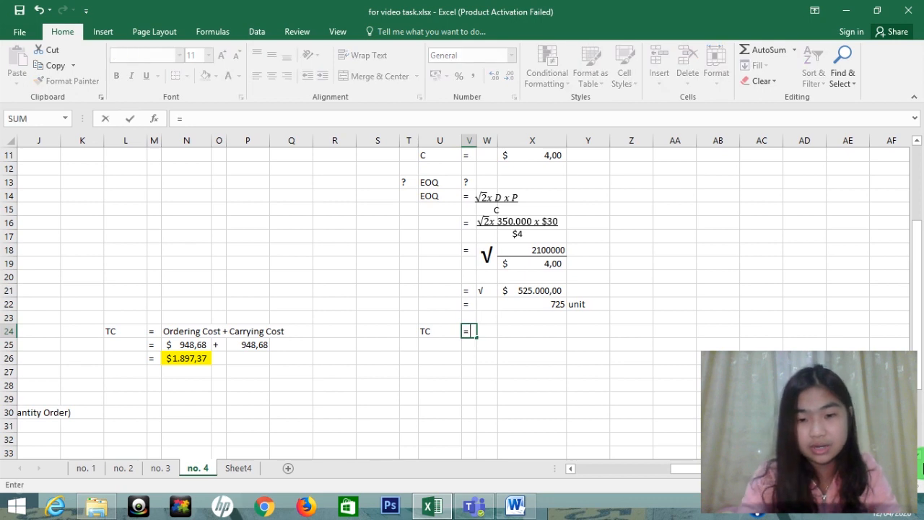
{"action": "key", "text": "BackSpace"}
{"action": "key", "text": "BackSpace"}
{"action": "key", "text": "Return"}
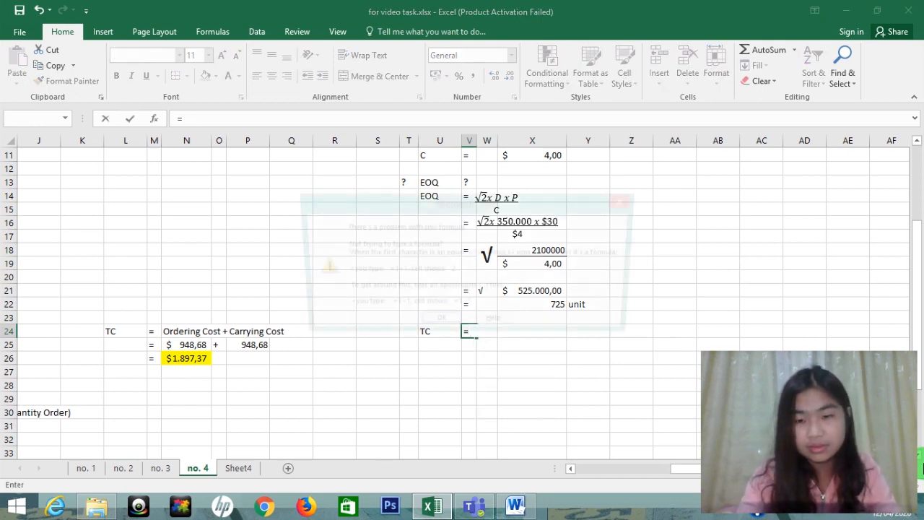
{"action": "key", "text": "Left"}
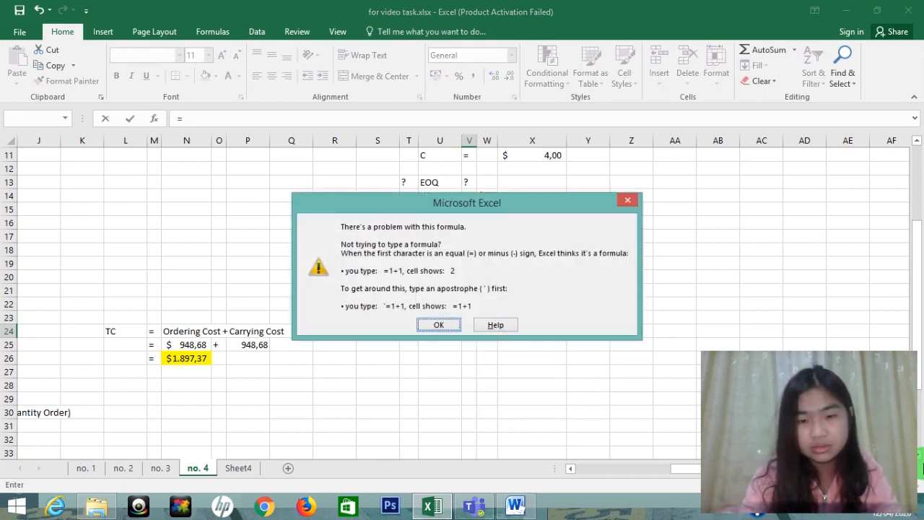
{"action": "key", "text": "Return"}
{"action": "key", "text": "Return"}
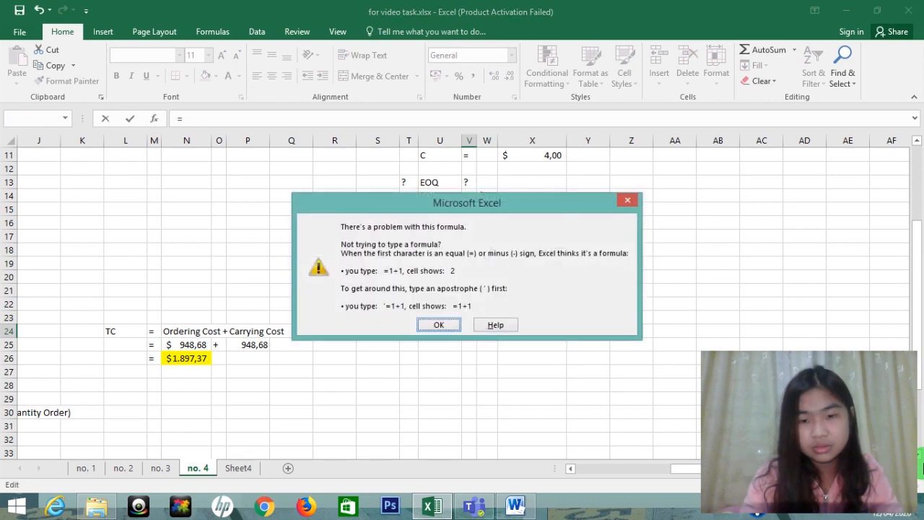
{"action": "key", "text": "Return"}
{"action": "key", "text": "Return"}
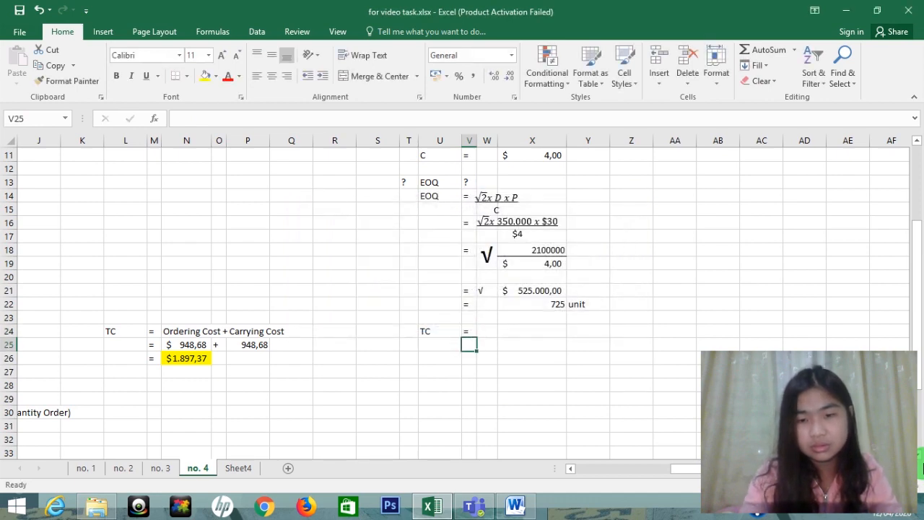
Step: Write the total cost formula text "Ordering cost + Carrying Cost" in W24
{"action": "key", "text": "Right"}
{"action": "key", "text": "Up"}
{"action": "type", "text": "Ore"}
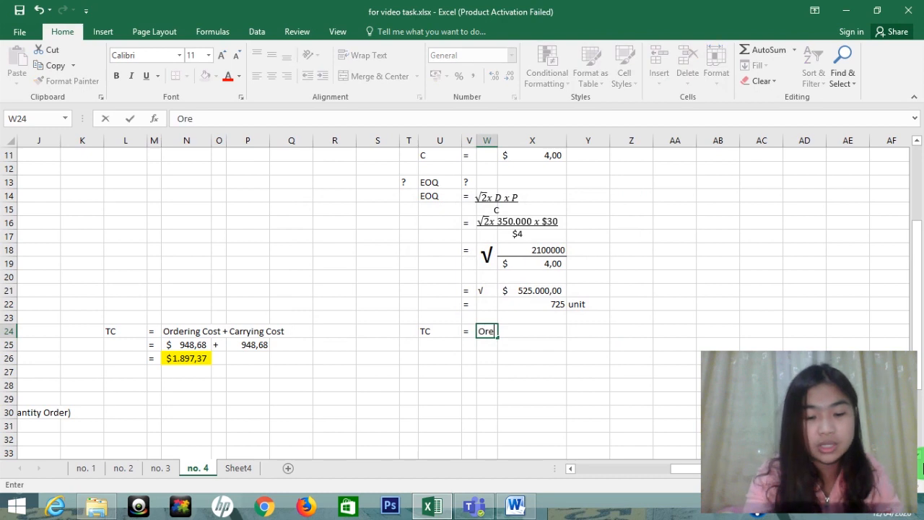
{"action": "type", "text": "dering "}
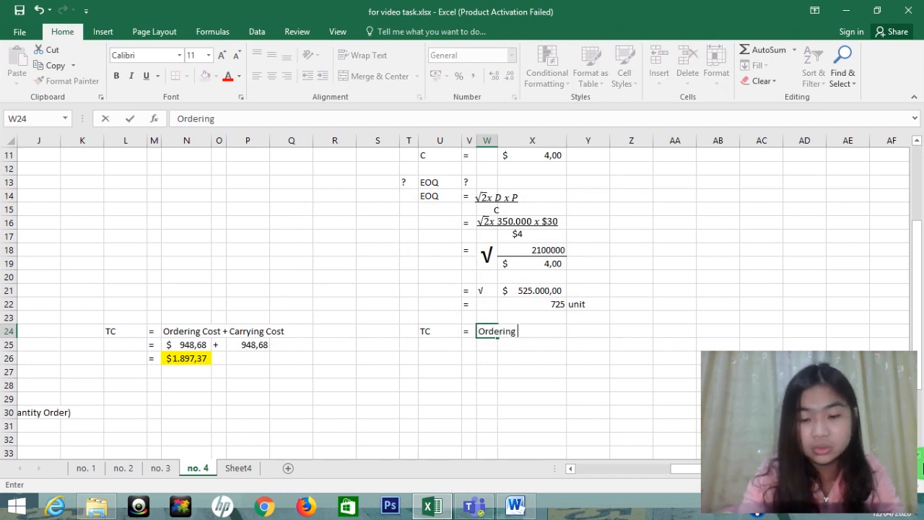
{"action": "type", "text": "cost + Carrying Cost"}
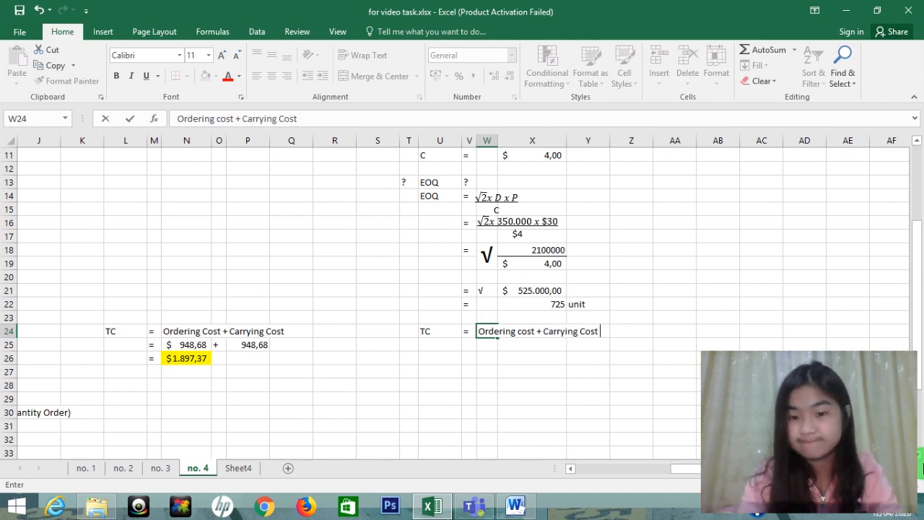
Step: Commit the total cost formula text in W24 and enter an equals sign as text in V25
{"action": "key", "text": "Return"}
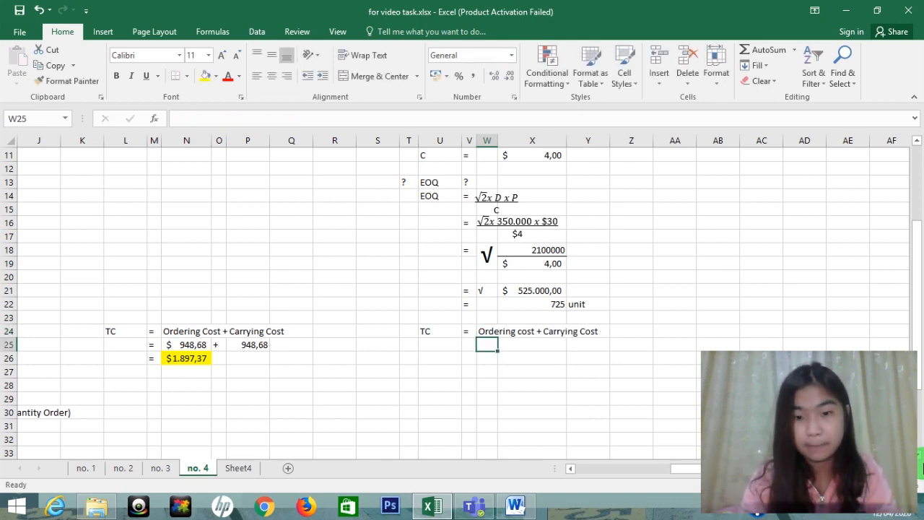
{"action": "key", "text": "Down"}
{"action": "key", "text": "Left"}
{"action": "key", "text": "Up"}
{"action": "type", "text": "="}
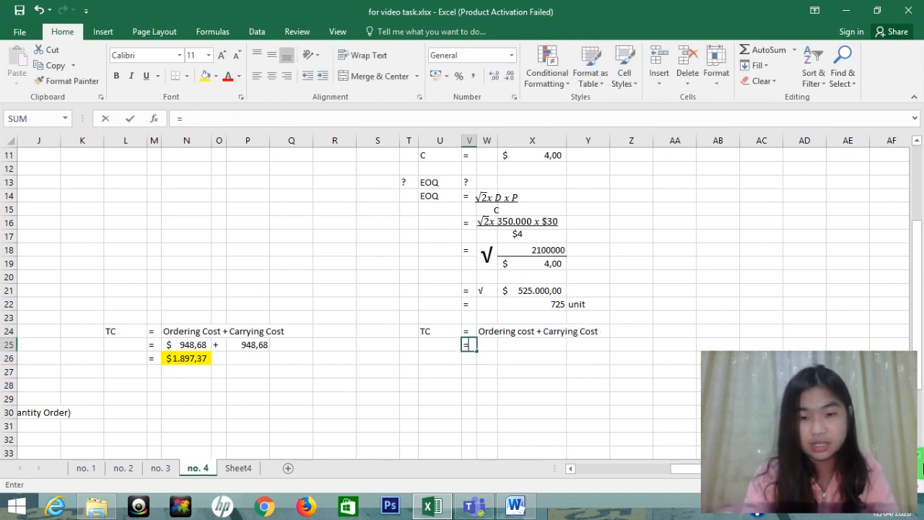
{"action": "key", "text": "Tab"}
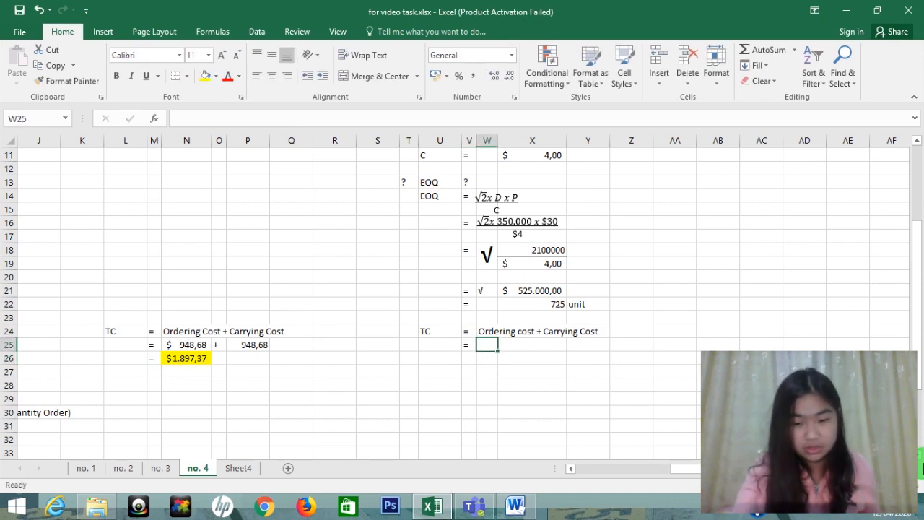
Step: Write the expanded formula text "Ordering cost x Demand" in W25
{"action": "type", "text": "O"}
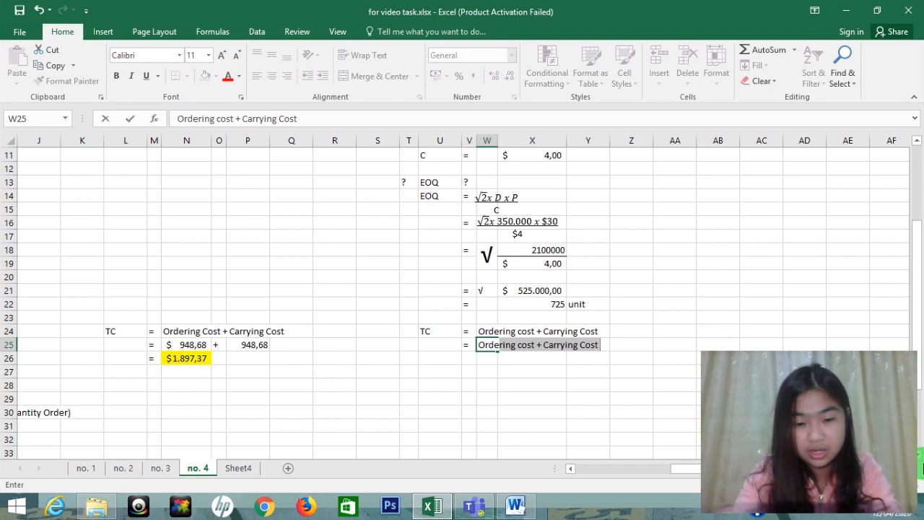
{"action": "type", "text": "rdeing"}
{"action": "key", "text": "BackSpace"}
{"action": "key", "text": "BackSpace"}
{"action": "key", "text": "BackSpace"}
{"action": "key", "text": "BackSpace"}
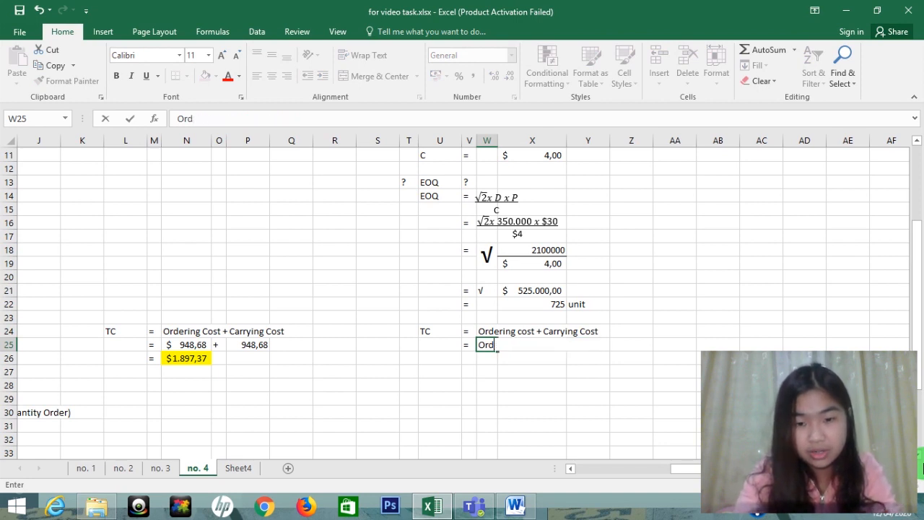
{"action": "type", "text": "ei"}
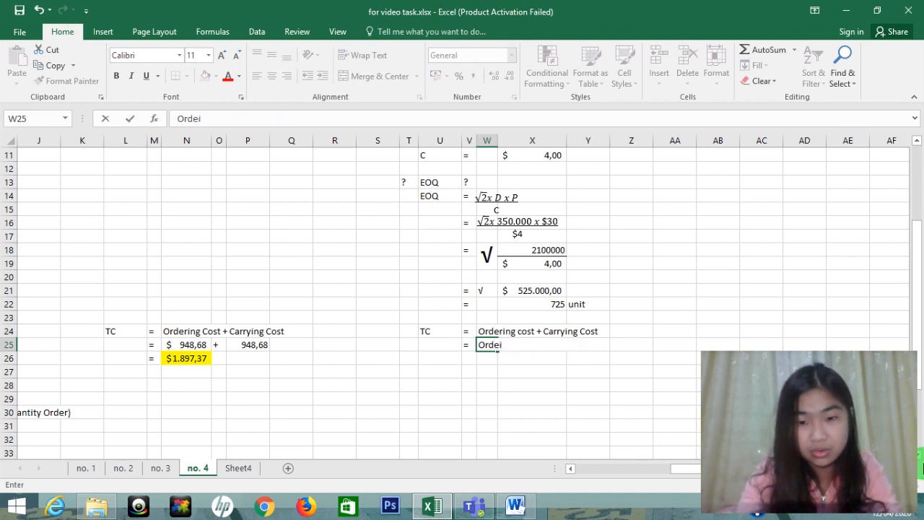
{"action": "key", "text": "BackSpace"}
{"action": "type", "text": "ring cost"}
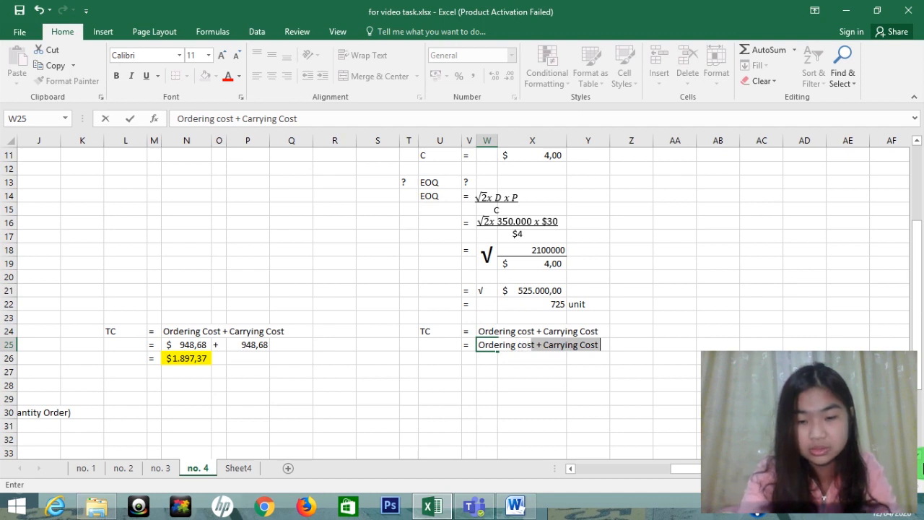
{"action": "type", "text": " x"}
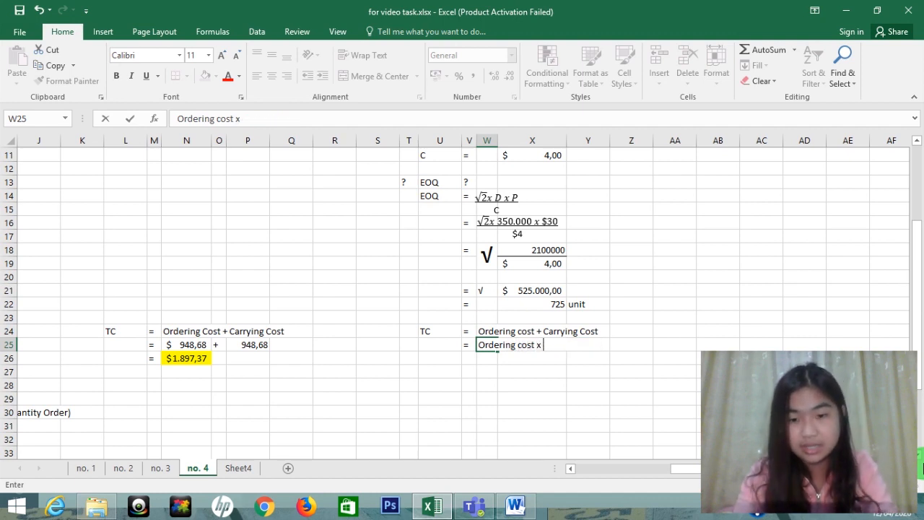
{"action": "type", "text": " Demand"}
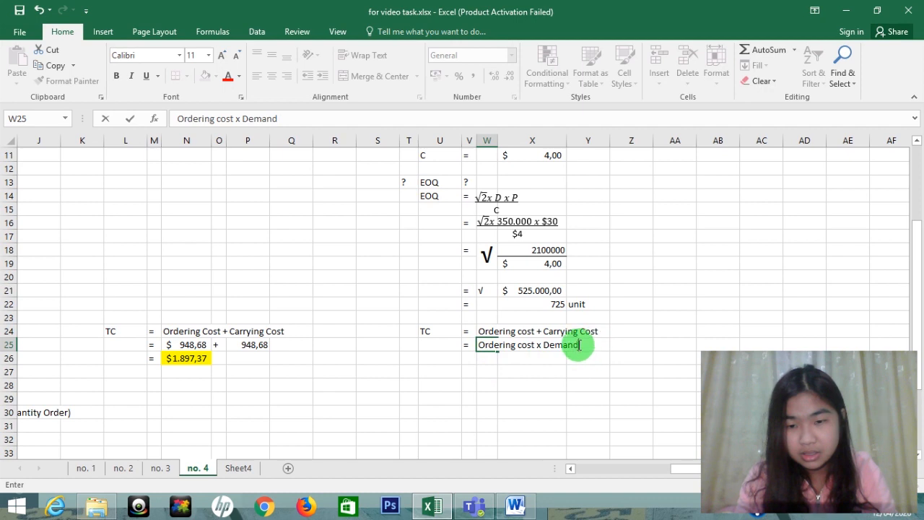
Step: Underline only the word "Demand" in the W25 formula text
{"action": "left_click_drag", "start_coordinate": [579, 345], "coordinate": [543, 344]}
{"action": "key", "text": "ctrl+u"}
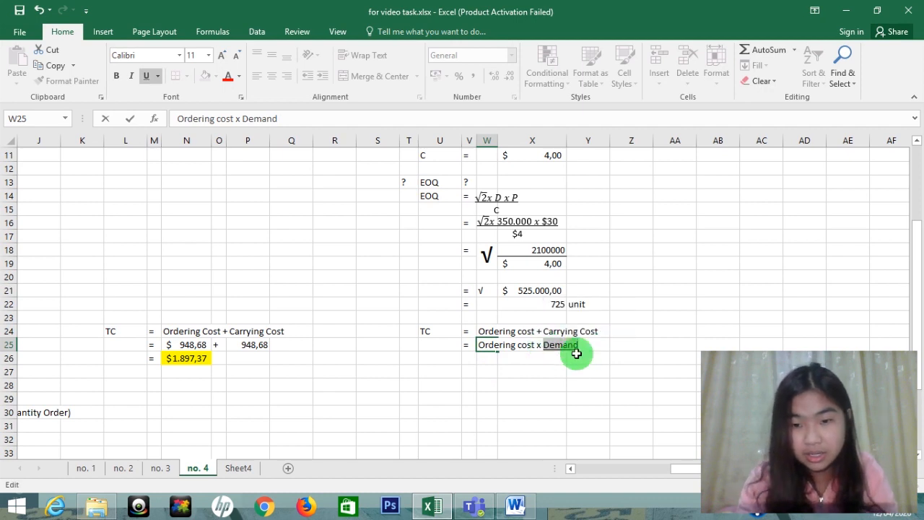
{"action": "left_click", "coordinate": [532, 359]}
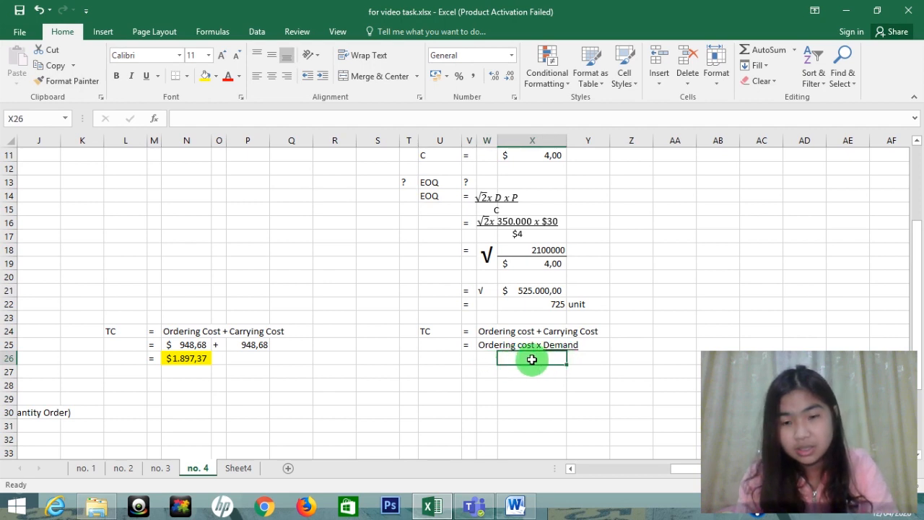
{"action": "left_click_drag", "start_coordinate": [478, 357], "coordinate": [553, 356]}
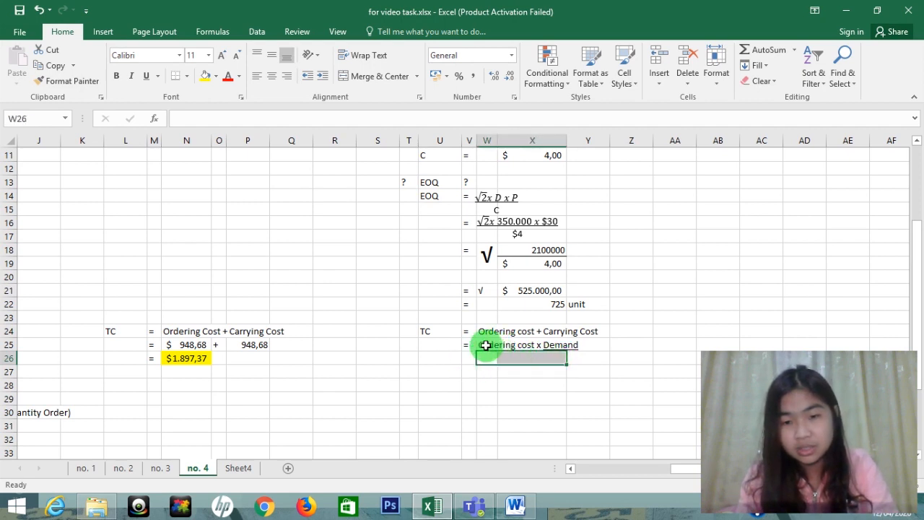
{"action": "left_click_drag", "start_coordinate": [485, 345], "coordinate": [571, 344]}
{"action": "left_click", "coordinate": [571, 345]}
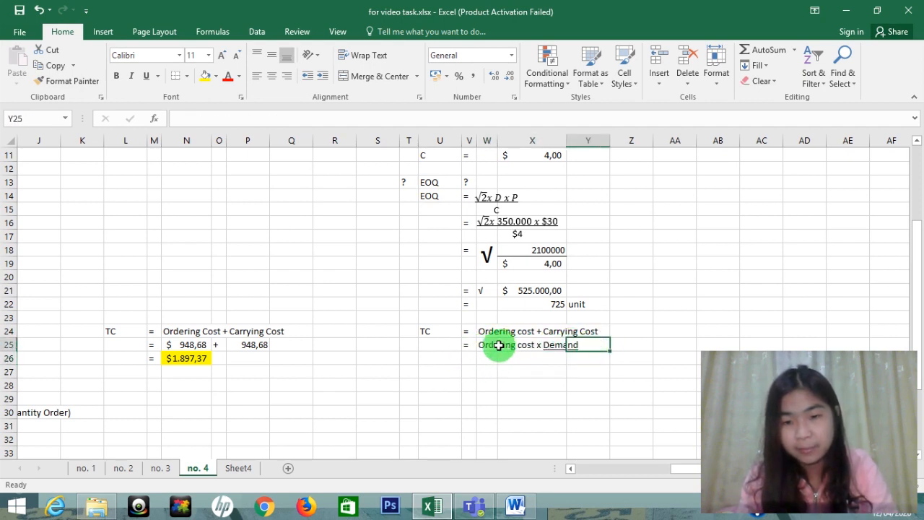
Step: Enclose "Ordering cost x Demand" in W25 in parentheses and append a plus sign
{"action": "left_click", "coordinate": [495, 345]}
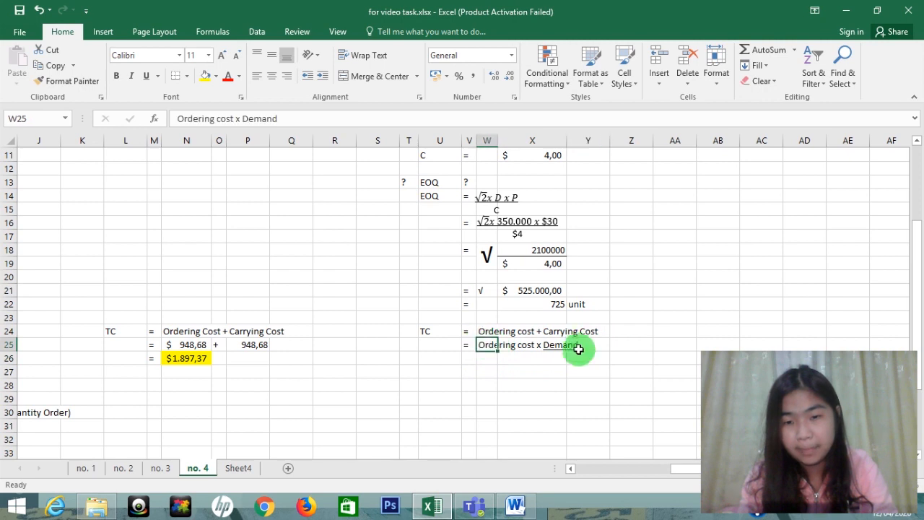
{"action": "left_click", "coordinate": [178, 118]}
{"action": "type", "text": "("}
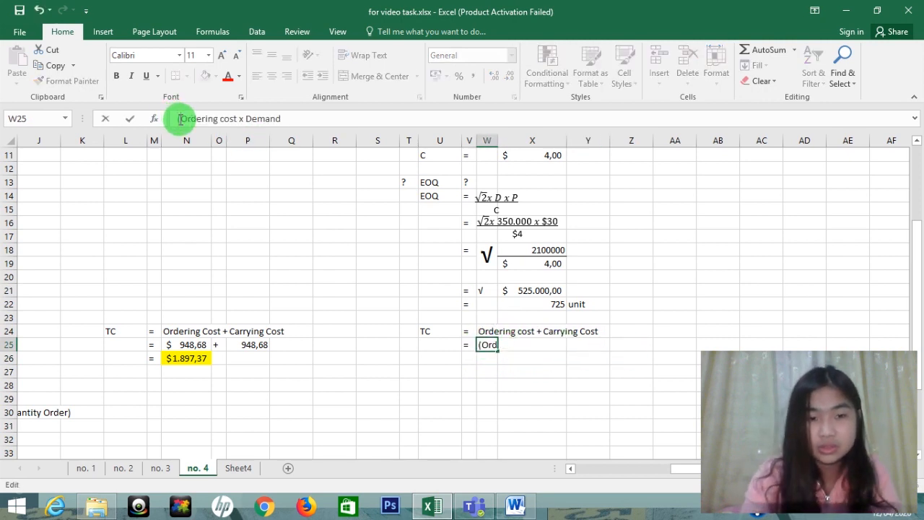
{"action": "key", "text": "Right"}
{"action": "key", "text": "Right"}
{"action": "key", "text": "Right"}
{"action": "key", "text": "Right"}
{"action": "key", "text": "Right"}
{"action": "key", "text": "Right"}
{"action": "key", "text": "Right"}
{"action": "key", "text": "Right"}
{"action": "key", "text": "Right"}
{"action": "key", "text": "Right"}
{"action": "key", "text": "Right"}
{"action": "key", "text": "Right"}
{"action": "key", "text": "Right"}
{"action": "key", "text": "Right"}
{"action": "key", "text": "Right"}
{"action": "key", "text": "Right"}
{"action": "key", "text": "Right"}
{"action": "key", "text": "Right"}
{"action": "key", "text": "Right"}
{"action": "key", "text": "Right"}
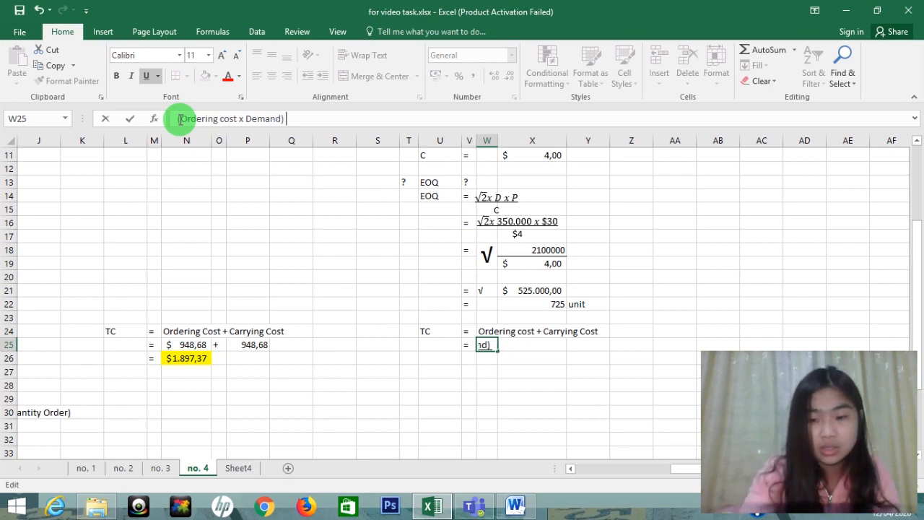
{"action": "type", "text": ") + C"}
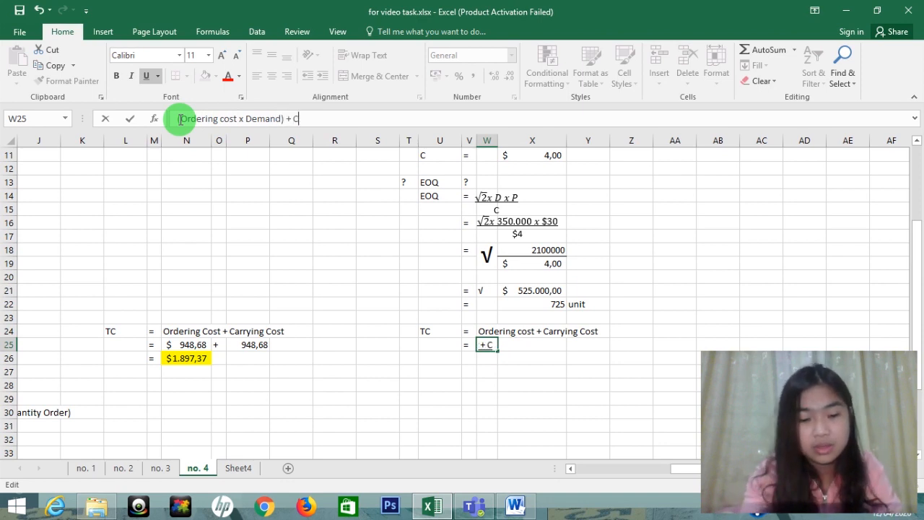
Step: Add the term "(Carrying Cost x Quantity Order)" after the plus sign in W25
{"action": "type", "text": "arri"}
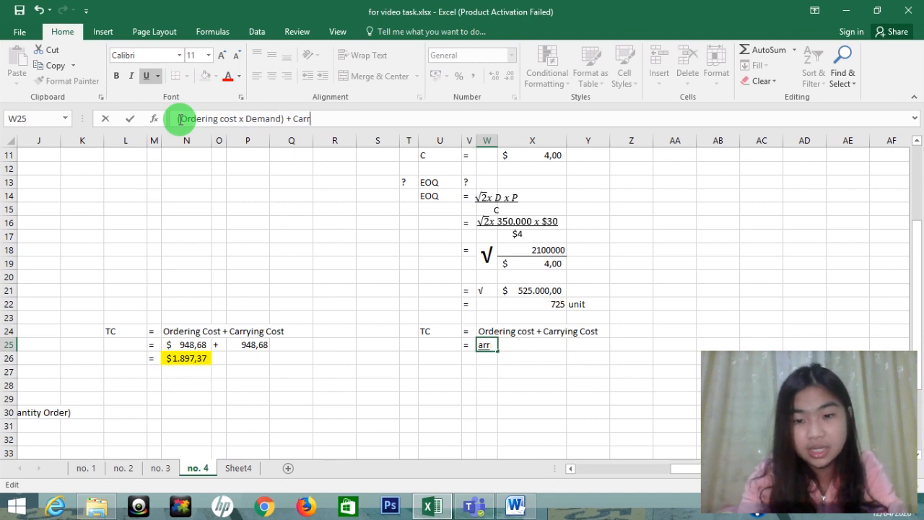
{"action": "key", "text": "BackSpace"}
{"action": "key", "text": "BackSpace"}
{"action": "key", "text": "BackSpace"}
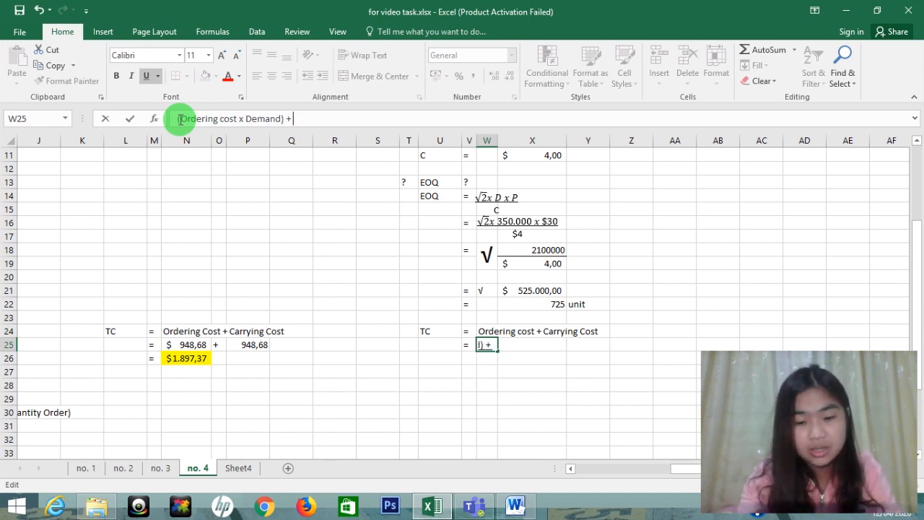
{"action": "type", "text": "Ca"}
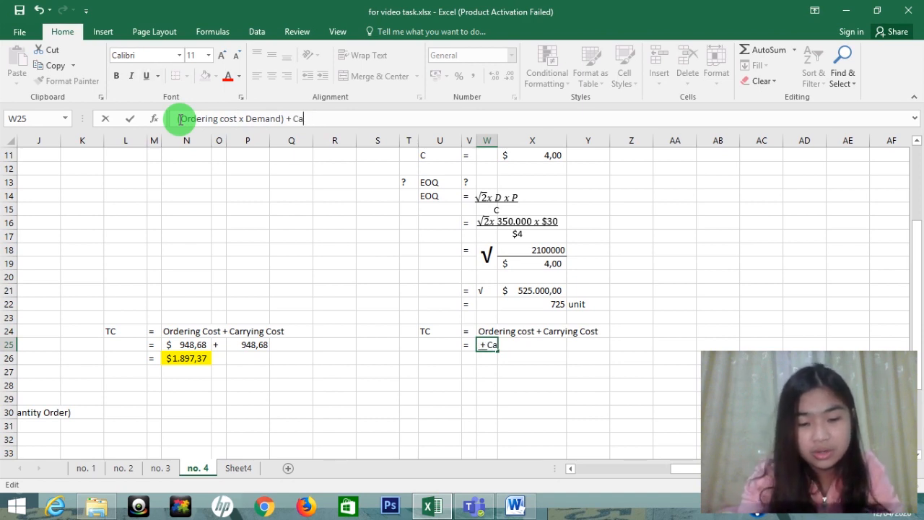
{"action": "type", "text": "rrying Cost x"}
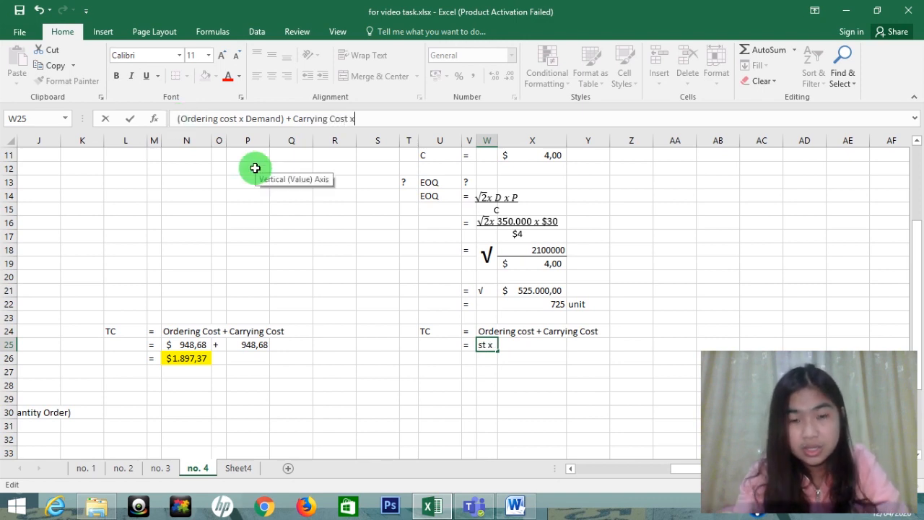
{"action": "type", "text": " Qu"}
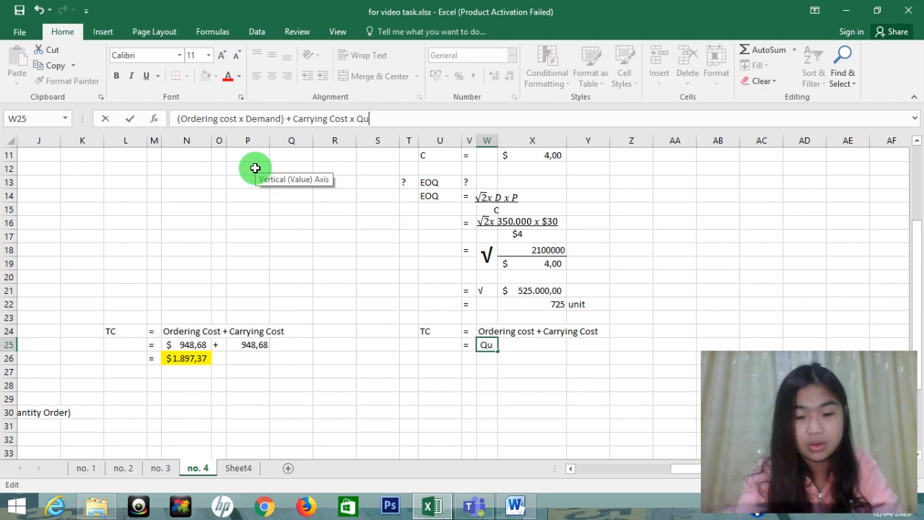
{"action": "type", "text": "antity Orde"}
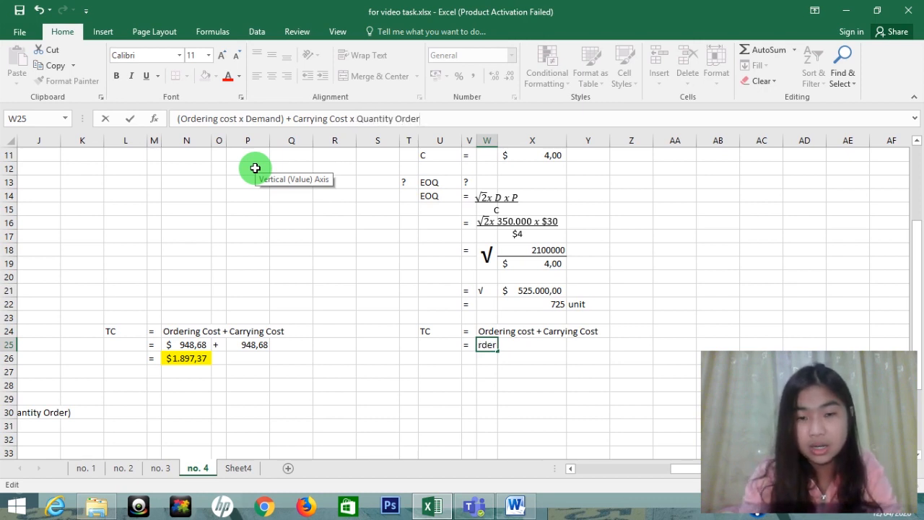
{"action": "type", "text": "r"}
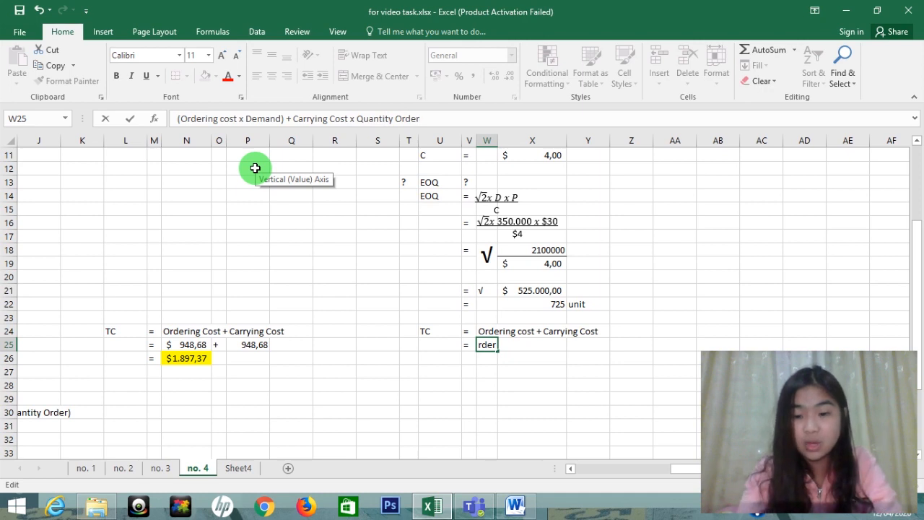
{"action": "type", "text": ")"}
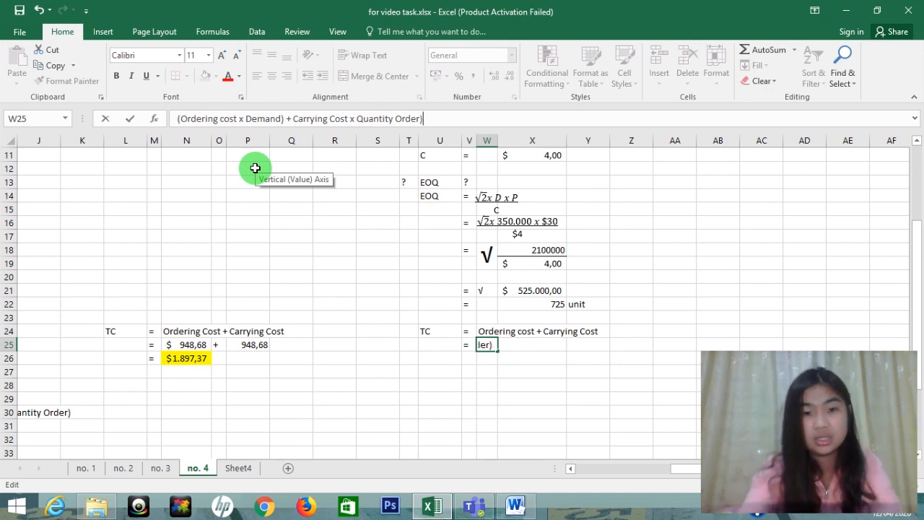
{"action": "left_click", "coordinate": [293, 118]}
{"action": "type", "text": "("}
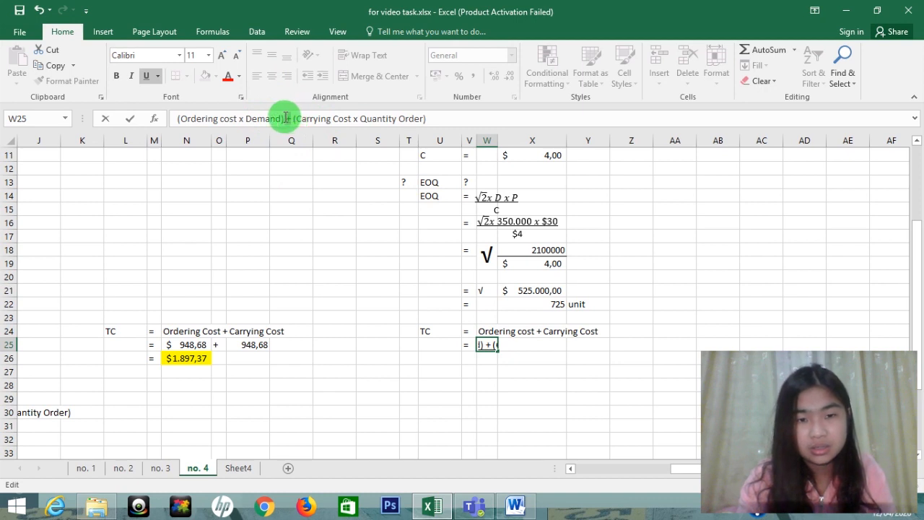
Step: Remove the underline from the plus sign between the two parenthesised terms in W25
{"action": "left_click_drag", "start_coordinate": [286, 119], "coordinate": [283, 119]}
{"action": "key", "text": "ctrl+u"}
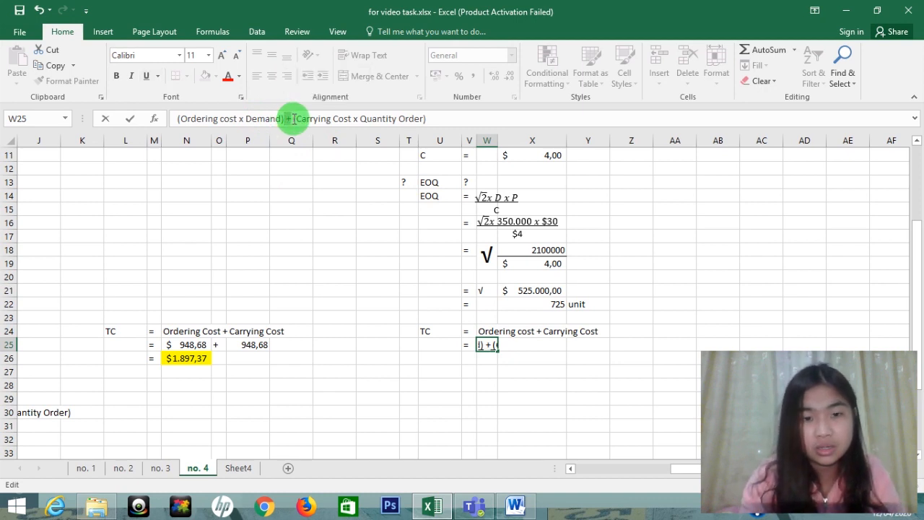
{"action": "left_click", "coordinate": [289, 118]}
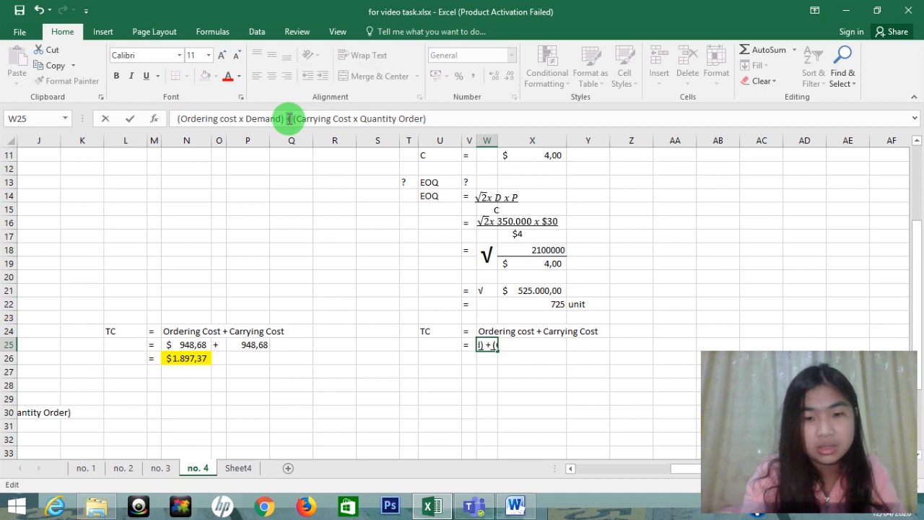
{"action": "left_click", "coordinate": [504, 298]}
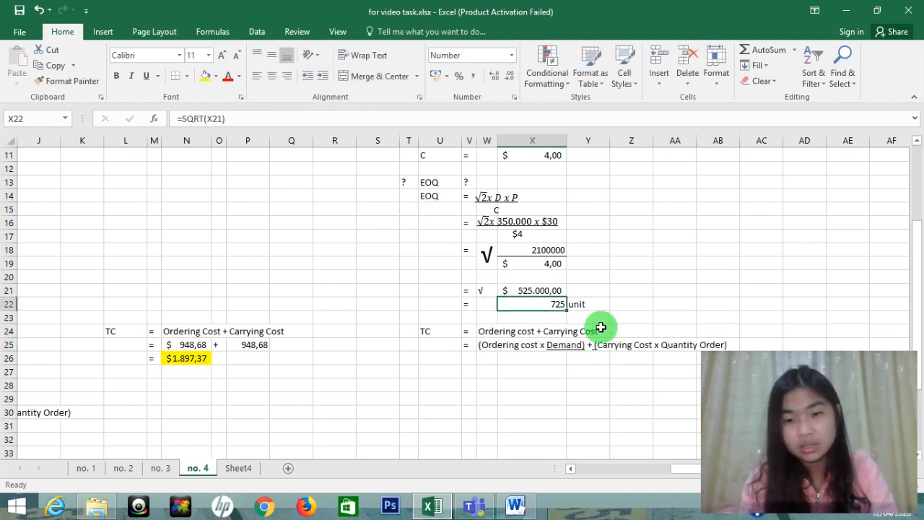
Step: Merge and center the expanded total cost formula text across W25:AB25
{"action": "left_click", "coordinate": [570, 347]}
{"action": "left_click", "coordinate": [485, 345]}
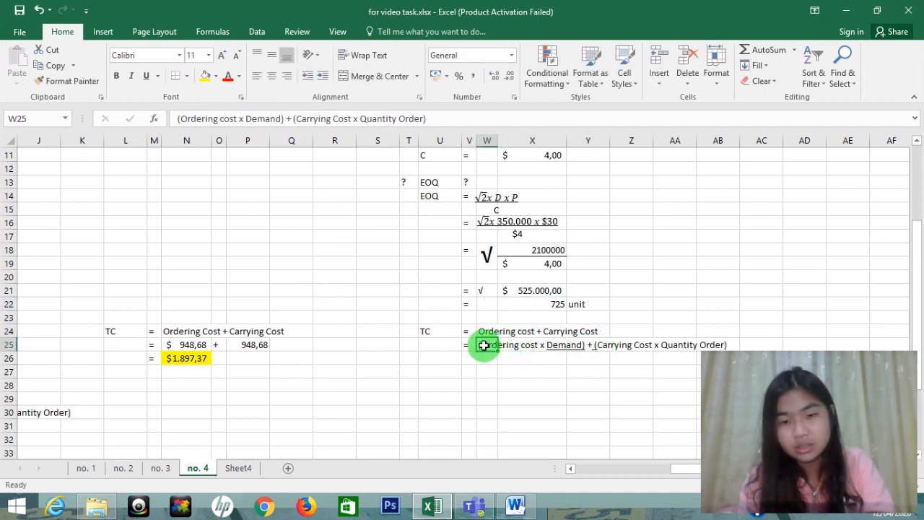
{"action": "left_click_drag", "start_coordinate": [718, 341], "coordinate": [716, 340]}
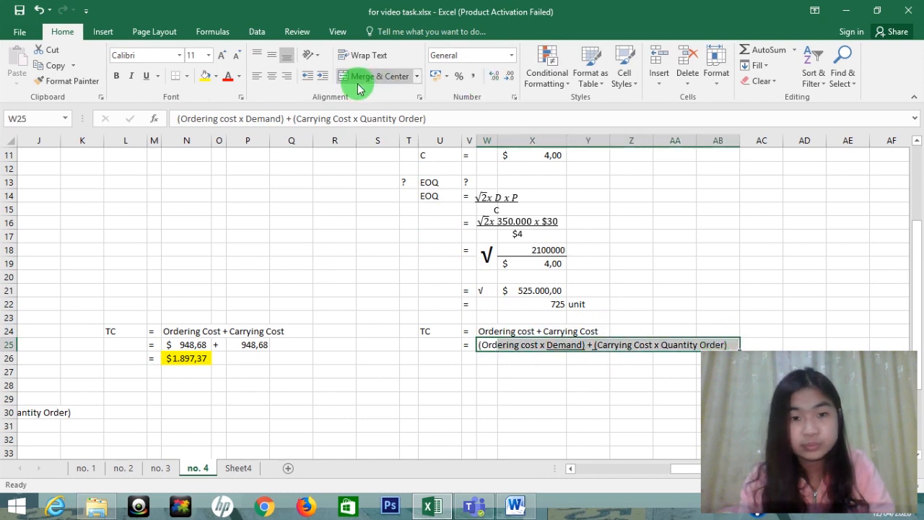
{"action": "left_click", "coordinate": [379, 76]}
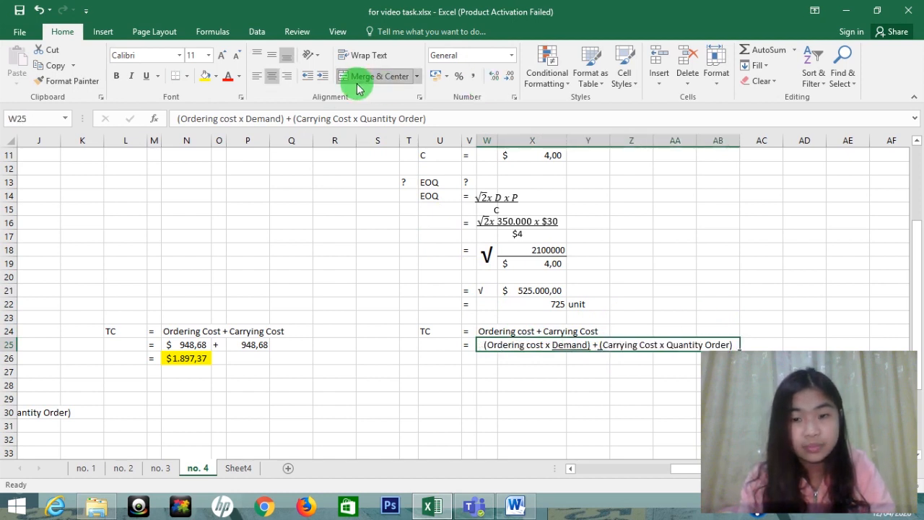
Step: Remove the underline from the opening parenthesis before "Carrying Cost" in the merged W25 cell
{"action": "left_click", "coordinate": [291, 118]}
{"action": "left_click", "coordinate": [291, 118]}
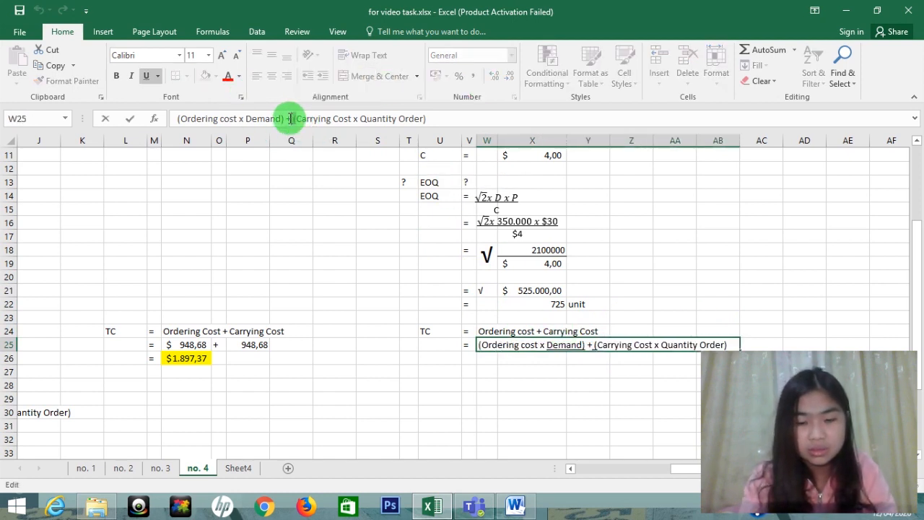
{"action": "left_click", "coordinate": [549, 397]}
{"action": "key", "text": "Up"}
{"action": "key", "text": "Up"}
{"action": "key", "text": "Up"}
{"action": "key", "text": "Up"}
{"action": "key", "text": "Up"}
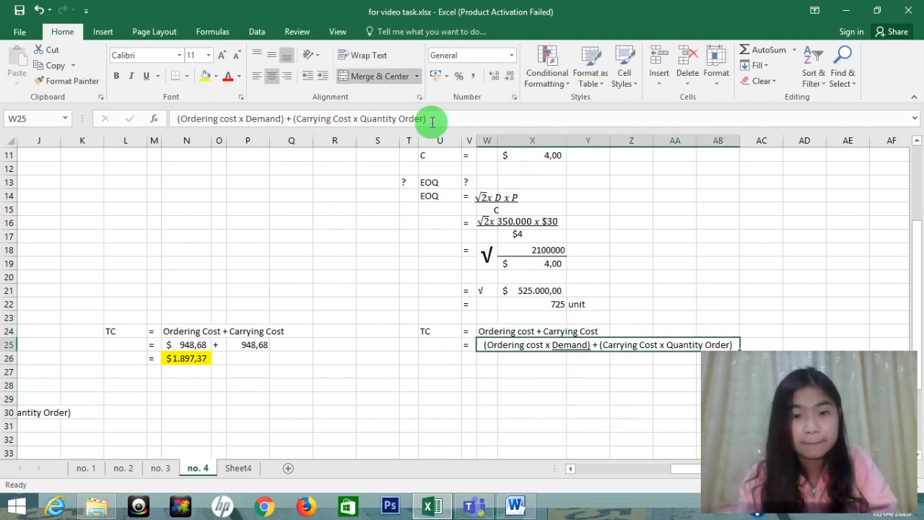
Step: Underline "Quantity Order" in the expanded total cost formula in W25
{"action": "left_click_drag", "start_coordinate": [363, 116], "coordinate": [361, 115]}
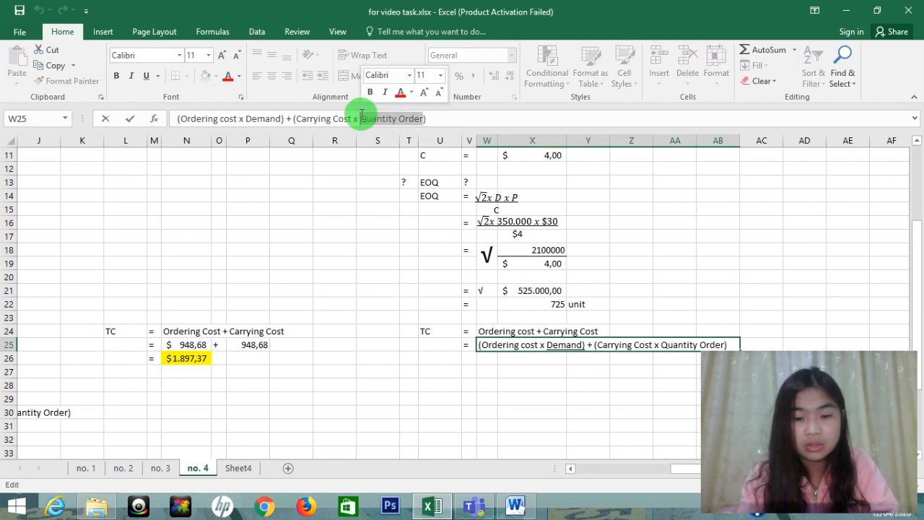
{"action": "key", "text": "ctrl+u"}
{"action": "left_click", "coordinate": [551, 359]}
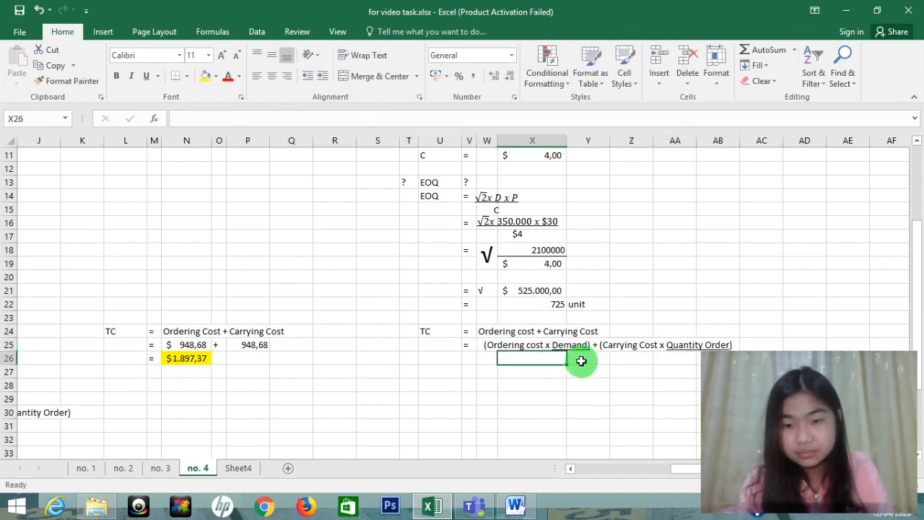
{"action": "left_click", "coordinate": [572, 359]}
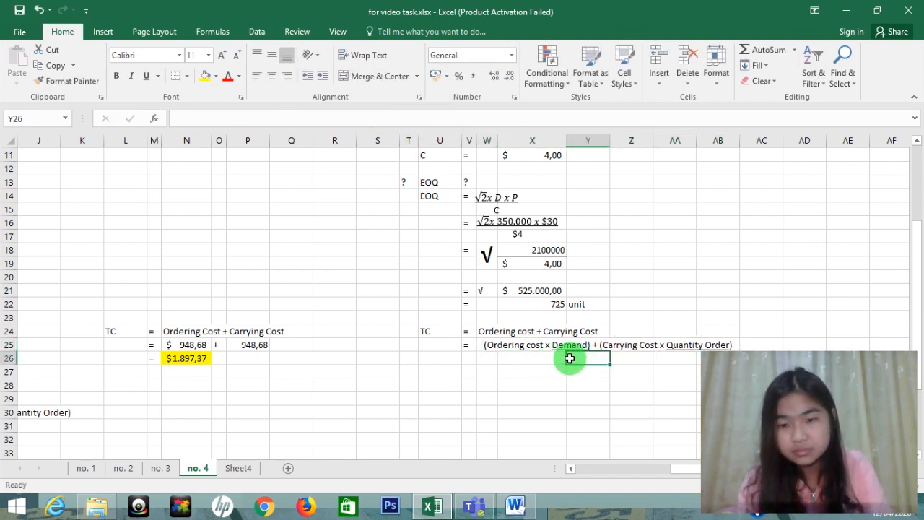
Step: Slightly widen column V and narrow columns W and X around the EOQ working
{"action": "mouse_move", "coordinate": [567, 141]}
{"action": "left_mouse_down"}
{"action": "mouse_move", "coordinate": [546, 142]}
{"action": "mouse_move", "coordinate": [563, 143]}
{"action": "left_mouse_up"}
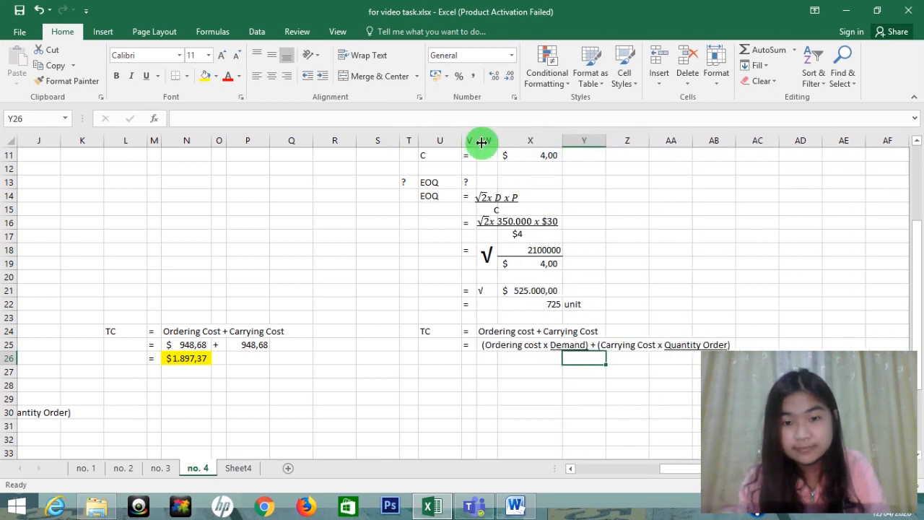
{"action": "left_click_drag", "start_coordinate": [481, 142], "coordinate": [498, 141]}
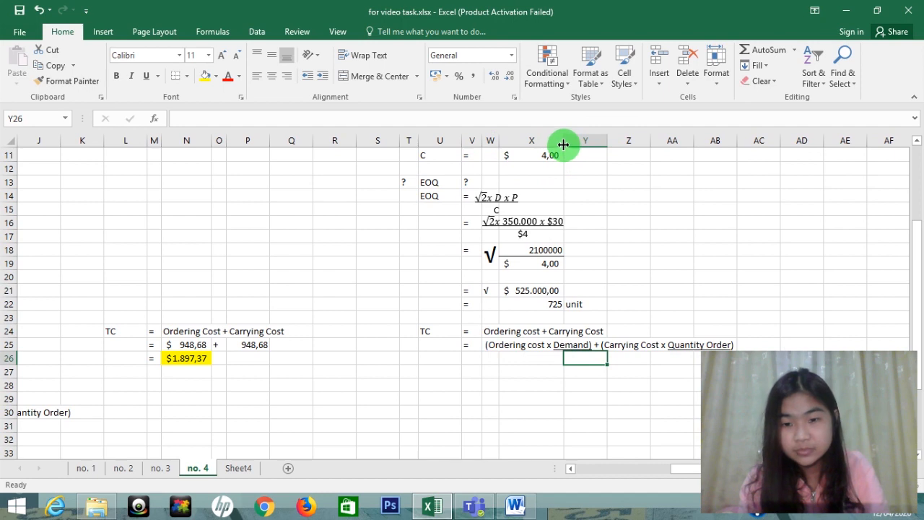
{"action": "left_click_drag", "start_coordinate": [563, 145], "coordinate": [559, 145]}
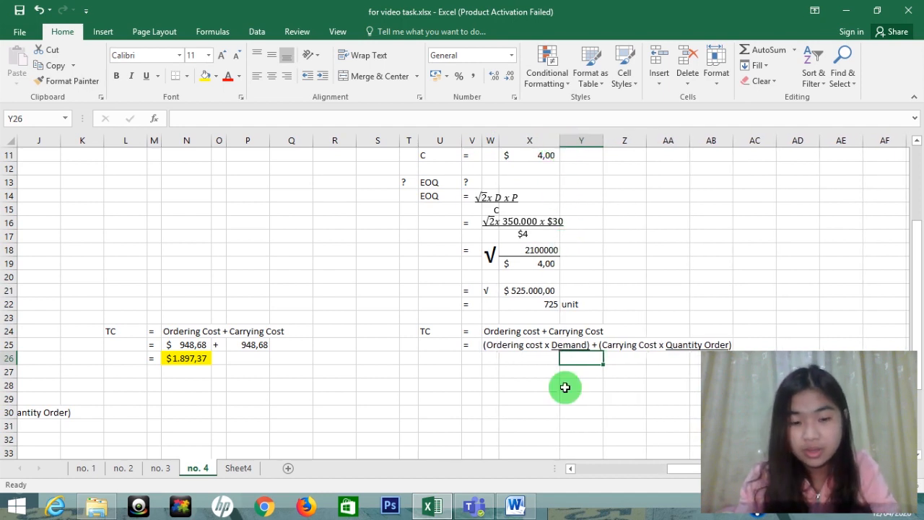
Step: Merge X26:Y26, enter "Quantity" as the denominator below Demand, and align it right
{"action": "left_click_drag", "start_coordinate": [538, 359], "coordinate": [574, 359]}
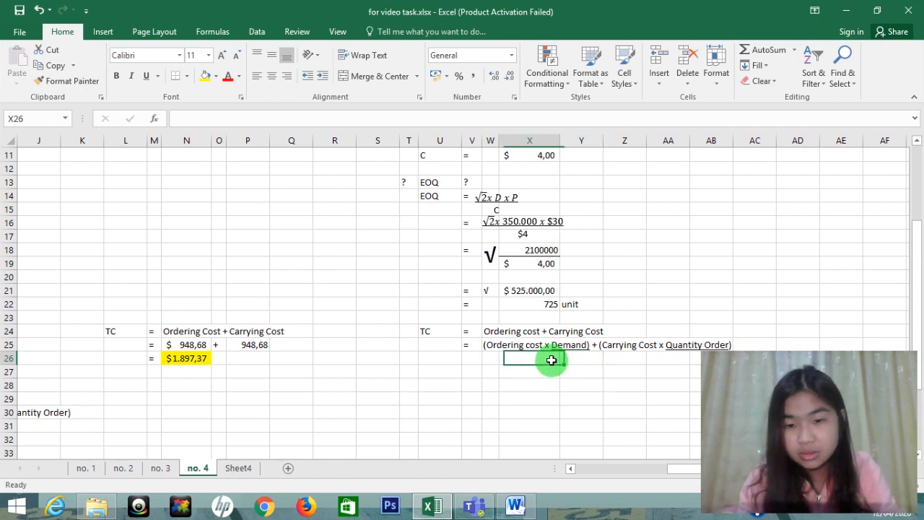
{"action": "left_click", "coordinate": [375, 75]}
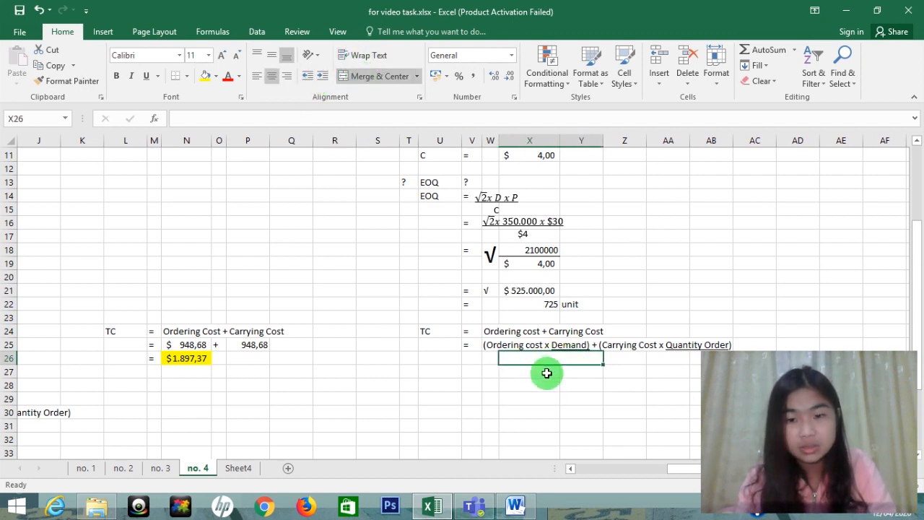
{"action": "type", "text": "Qu"}
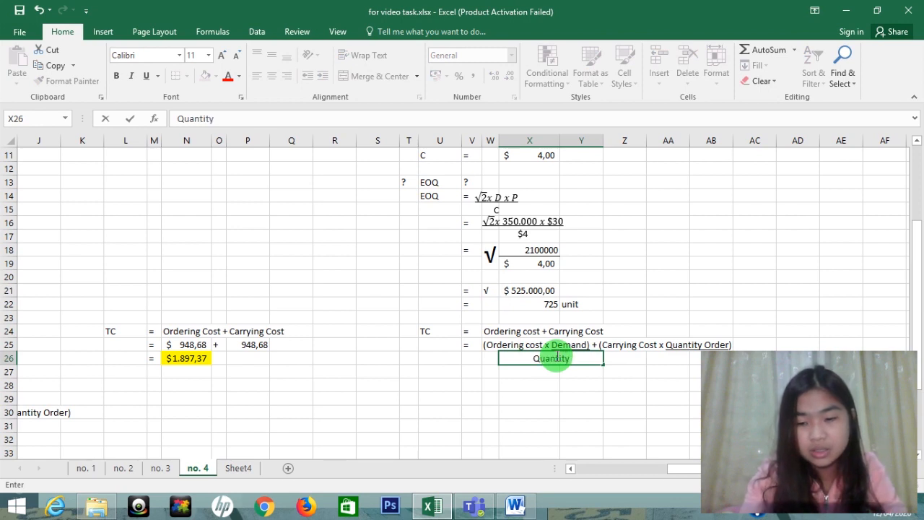
{"action": "type", "text": "antity"}
{"action": "left_click", "coordinate": [557, 357]}
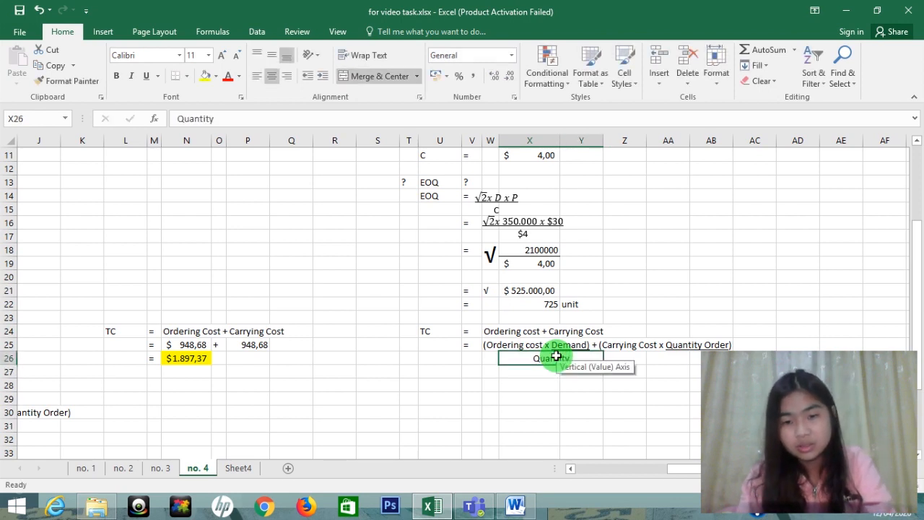
{"action": "left_click", "coordinate": [286, 76]}
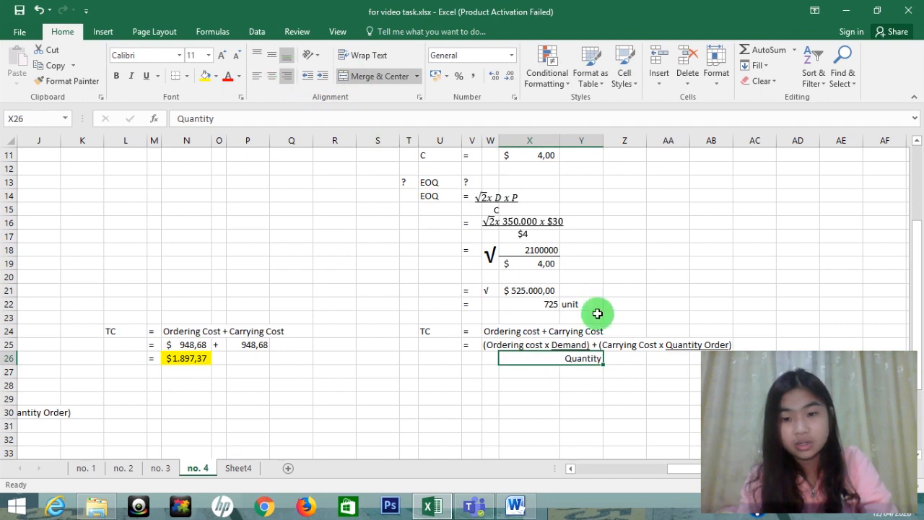
Step: Enter 2 in AB26 as the denominator below "Quantity Order" and align it left
{"action": "left_click", "coordinate": [686, 356]}
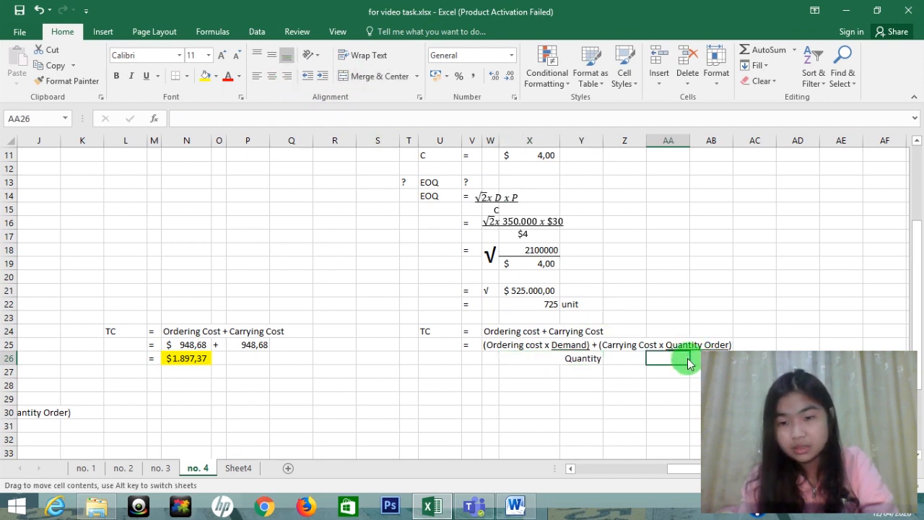
{"action": "left_click", "coordinate": [698, 357]}
{"action": "type", "text": "2"}
{"action": "key", "text": "Return"}
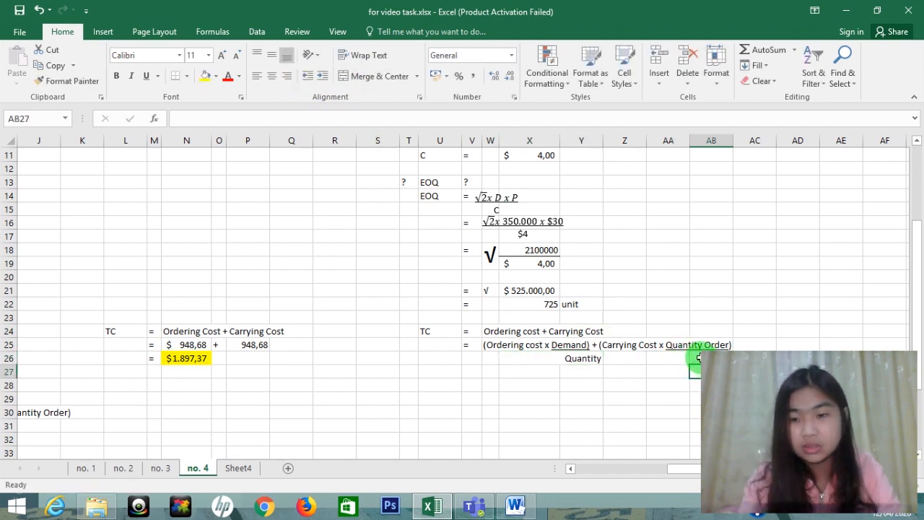
{"action": "key", "text": "Left"}
{"action": "key", "text": "Up"}
{"action": "key", "text": "Right"}
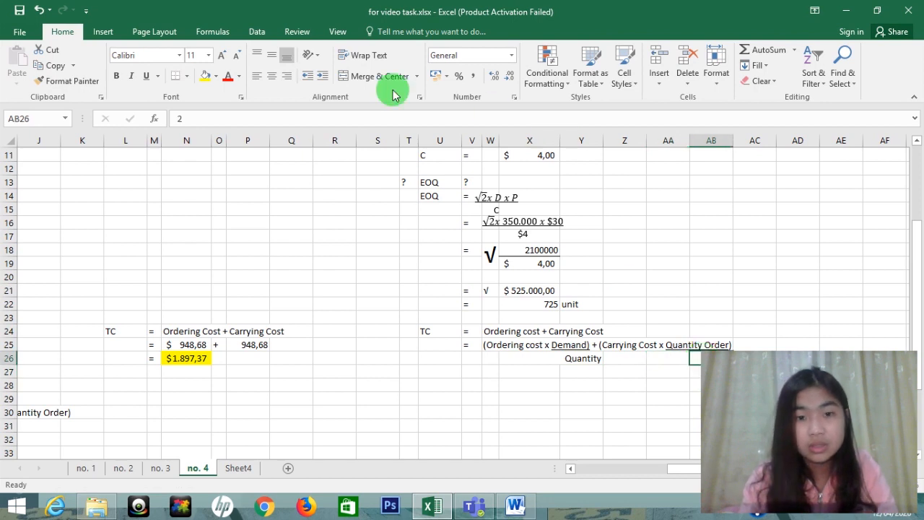
{"action": "left_click", "coordinate": [257, 76]}
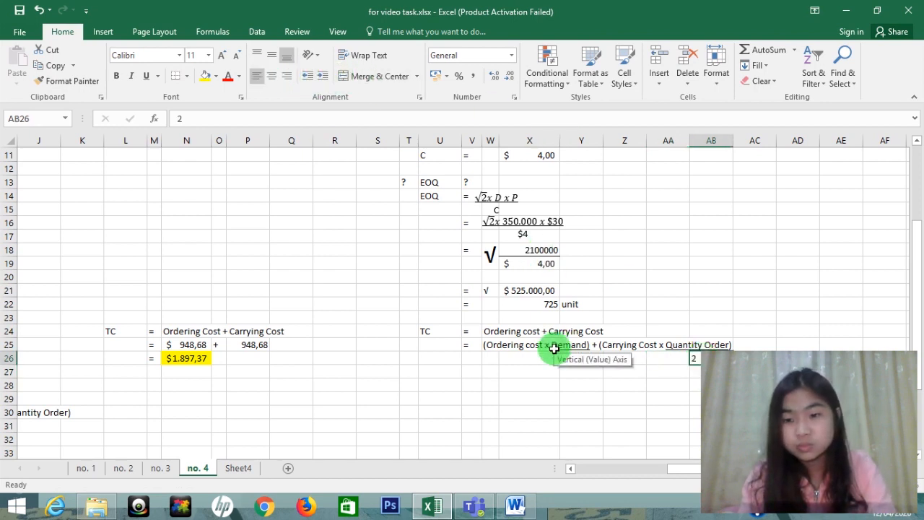
Step: Start the substitution row with an equals sign in V28 and an opening parenthesis in W28
{"action": "left_click", "coordinate": [554, 348]}
{"action": "key", "text": "Down"}
{"action": "key", "text": "Down"}
{"action": "key", "text": "Left"}
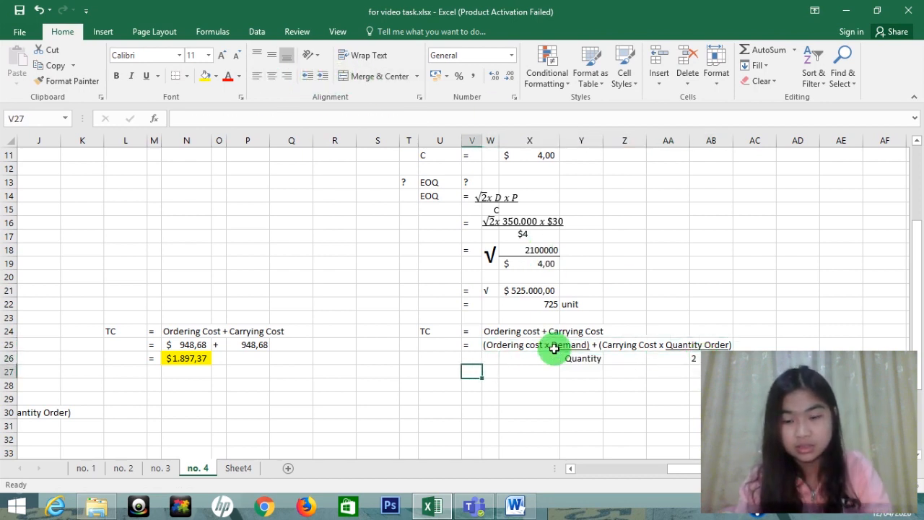
{"action": "key", "text": "Down"}
{"action": "type", "text": "="}
{"action": "key", "text": "Right"}
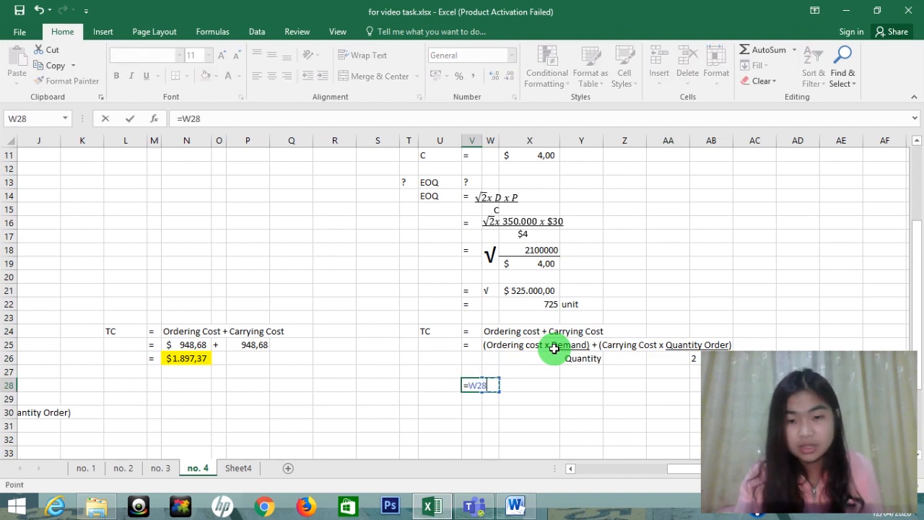
{"action": "key", "text": "BackSpace"}
{"action": "key", "text": "BackSpace"}
{"action": "key", "text": "BackSpace"}
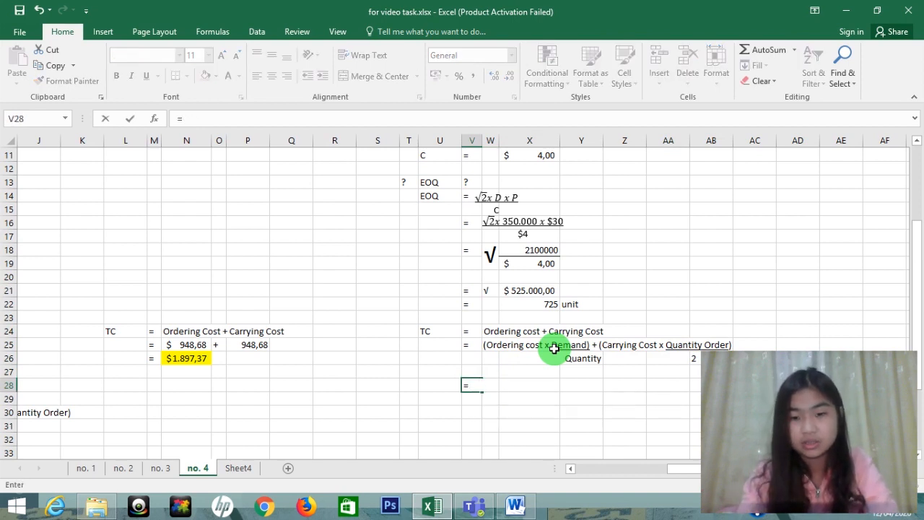
{"action": "key", "text": "Tab"}
{"action": "type", "text": "("}
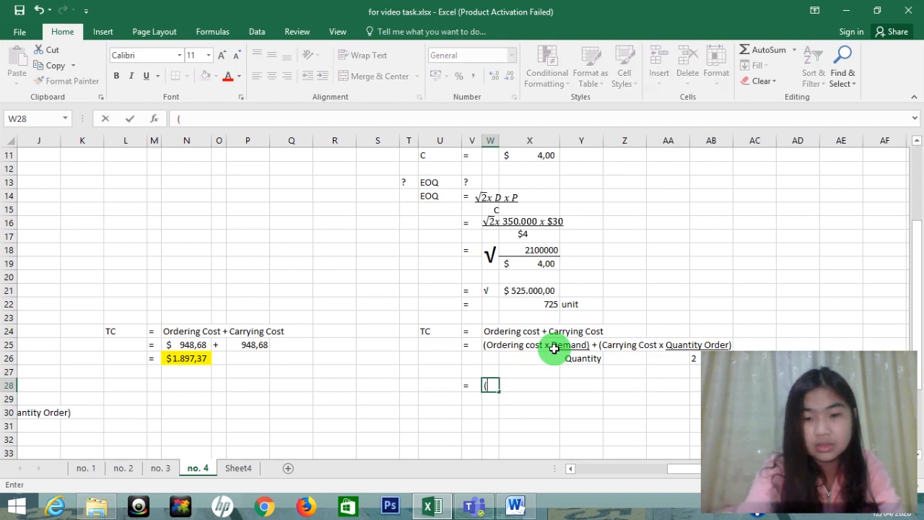
Step: Look back over the EOQ working and the given D, P and C values for the numbers to substitute
{"action": "key", "text": "Up"}
{"action": "key", "text": "Up"}
{"action": "key", "text": "Up"}
{"action": "key", "text": "Up"}
{"action": "key", "text": "Up"}
{"action": "key", "text": "Up"}
{"action": "key", "text": "Up"}
{"action": "key", "text": "Up"}
{"action": "key", "text": "Up"}
{"action": "key", "text": "Up"}
{"action": "key", "text": "Up"}
{"action": "key", "text": "Up"}
{"action": "key", "text": "Up"}
{"action": "key", "text": "Up"}
{"action": "key", "text": "Up"}
{"action": "key", "text": "Up"}
{"action": "key", "text": "Up"}
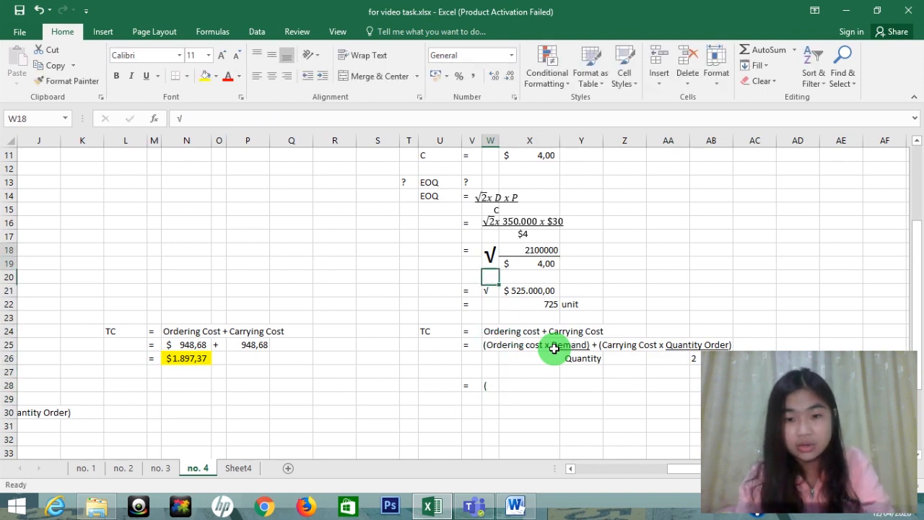
{"action": "key", "text": "Down"}
{"action": "key", "text": "Down"}
{"action": "key", "text": "Down"}
{"action": "key", "text": "Down"}
{"action": "key", "text": "Down"}
{"action": "key", "text": "Down"}
{"action": "key", "text": "Down"}
{"action": "key", "text": "Down"}
{"action": "key", "text": "Down"}
{"action": "key", "text": "Down"}
{"action": "key", "text": "Down"}
{"action": "key", "text": "Down"}
{"action": "key", "text": "Down"}
{"action": "key", "text": "Down"}
{"action": "key", "text": "Down"}
{"action": "key", "text": "Down"}
{"action": "key", "text": "Down"}
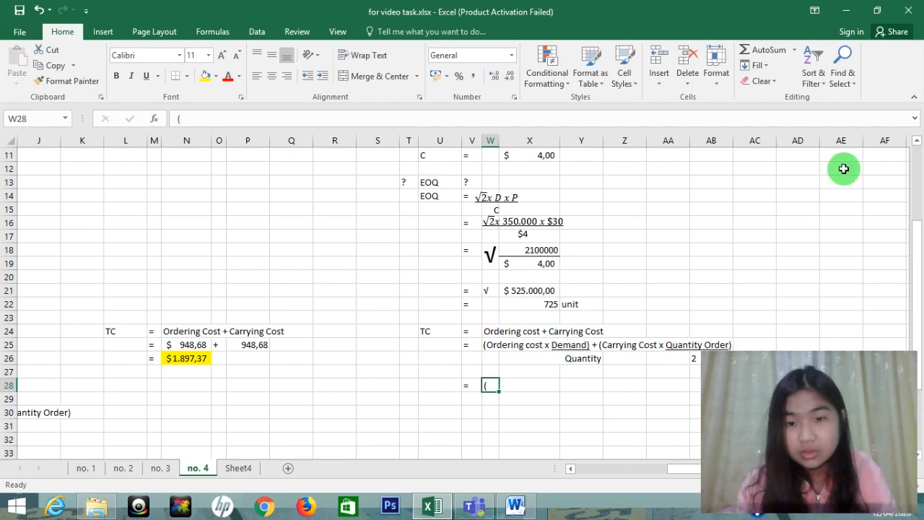
{"action": "left_click_drag", "start_coordinate": [914, 252], "coordinate": [917, 237]}
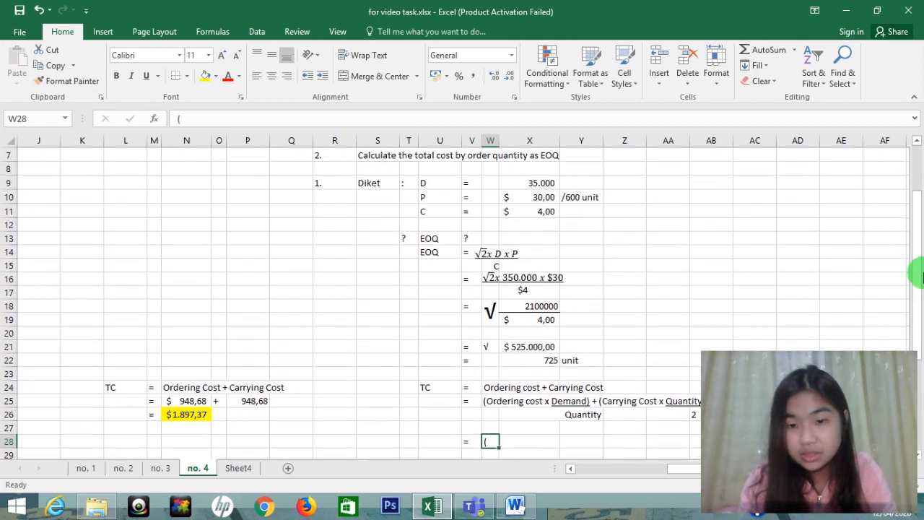
Step: Complete the ordering cost term in W28 as "( 30 x (35000/725)"
{"action": "left_click", "coordinate": [202, 120]}
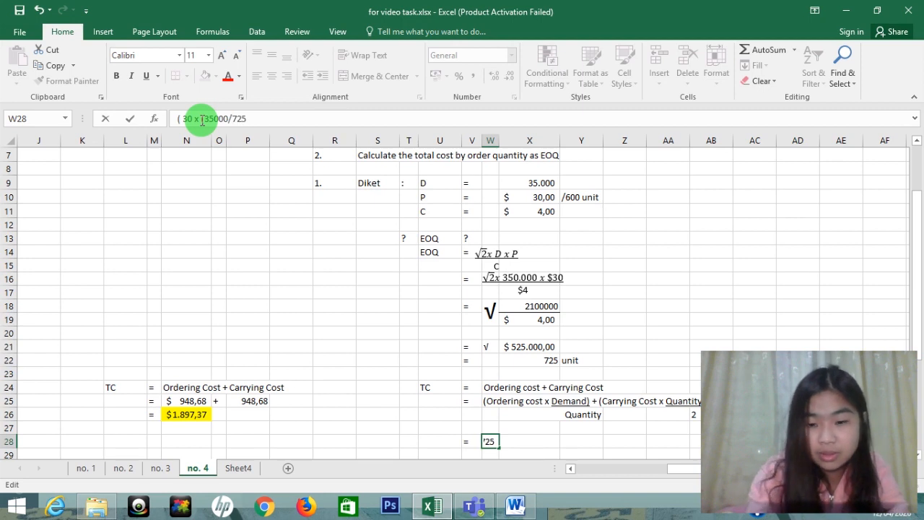
{"action": "key", "text": "Return"}
{"action": "key", "text": "Right"}
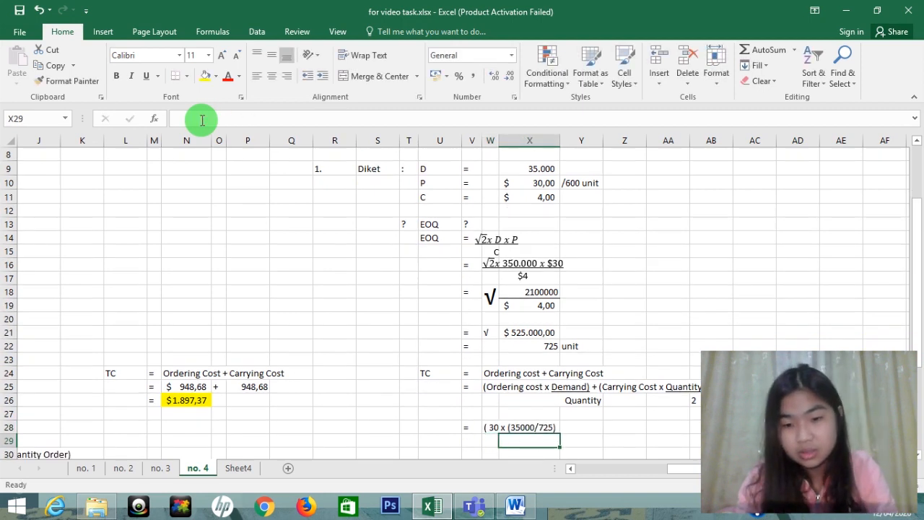
Step: Enter a plus sign in Y28 after the ordering cost term
{"action": "key", "text": "Up"}
{"action": "key", "text": "Right"}
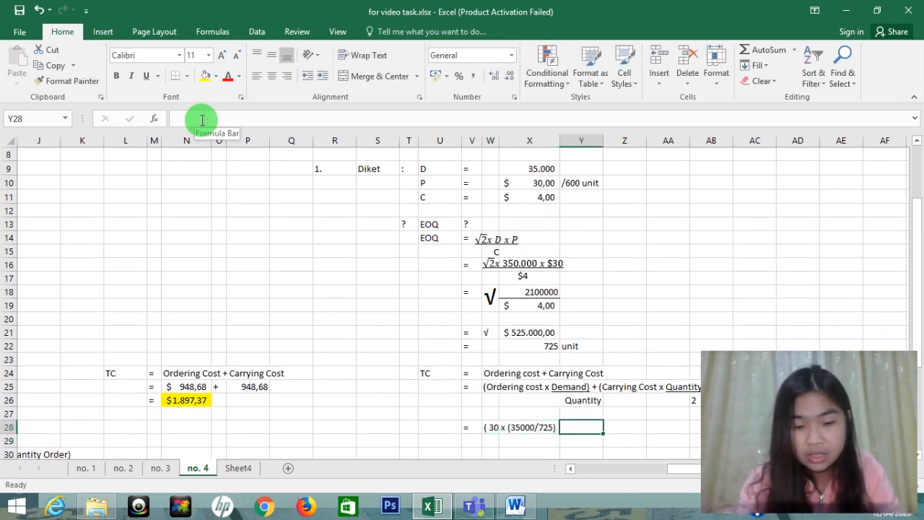
{"action": "type", "text": "+"}
{"action": "key", "text": "Right"}
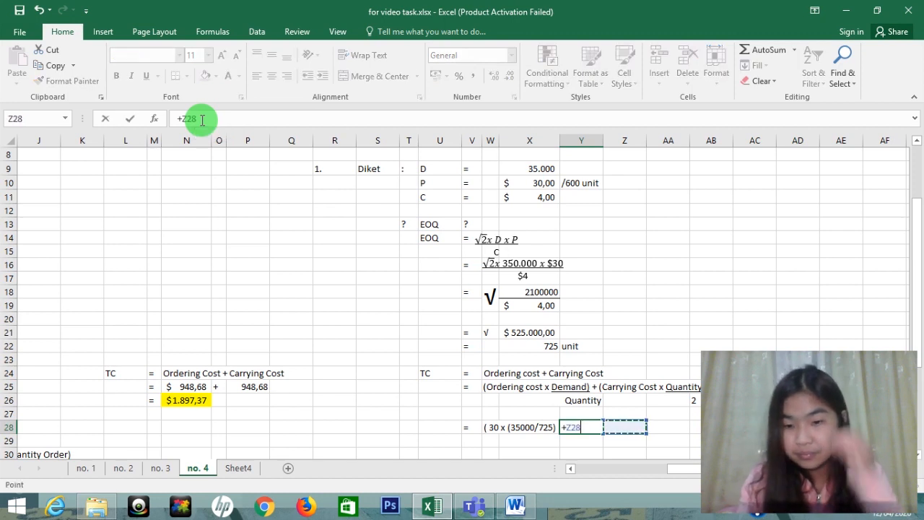
{"action": "key", "text": "BackSpace"}
{"action": "key", "text": "BackSpace"}
{"action": "key", "text": "BackSpace"}
{"action": "key", "text": "Return"}
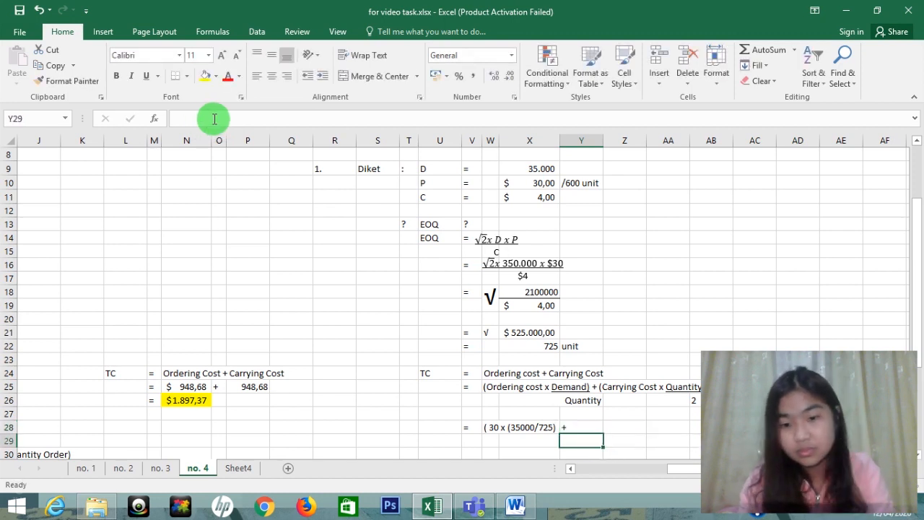
Step: Complete the carrying cost term in Y28 as the text "+ (4x(725/2))", preceded by an apostrophe so it stays text
{"action": "left_click", "coordinate": [578, 425]}
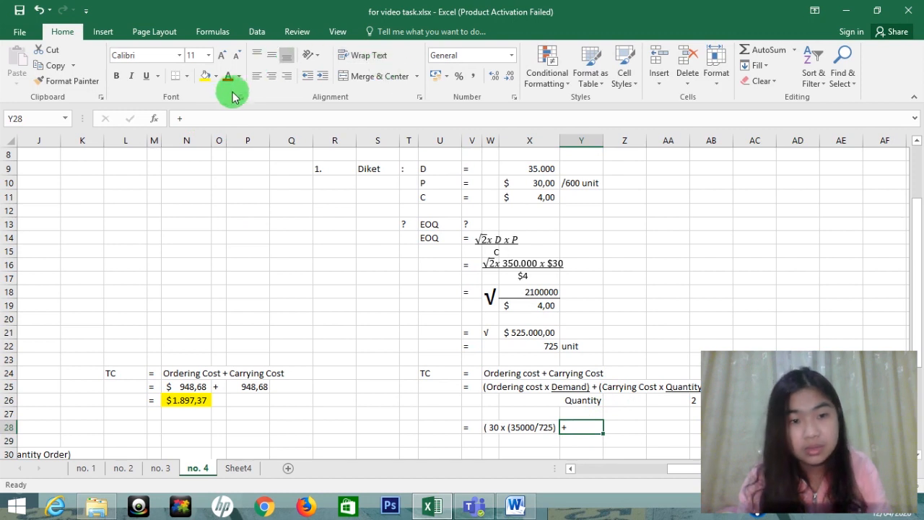
{"action": "left_click", "coordinate": [215, 114]}
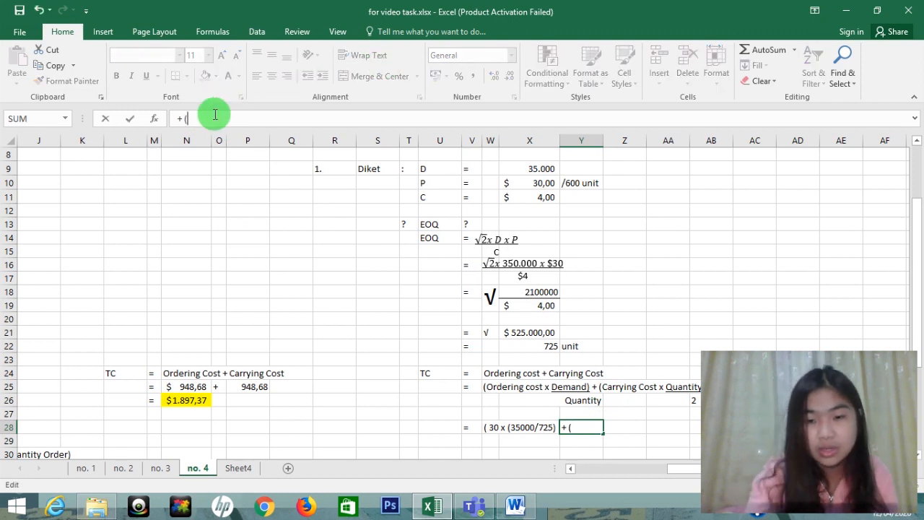
{"action": "type", "text": "(4"}
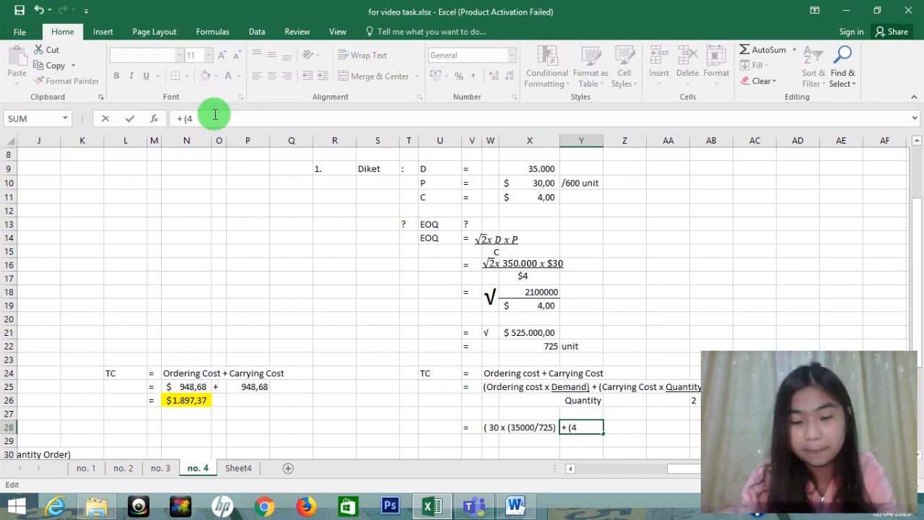
{"action": "type", "text": " x (725/2"}
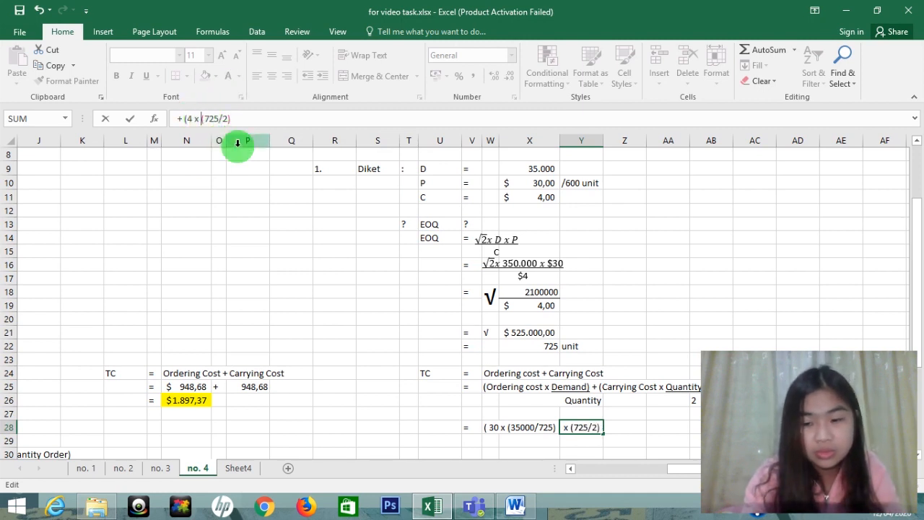
{"action": "key", "text": "BackSpace"}
{"action": "left_click", "coordinate": [193, 118]}
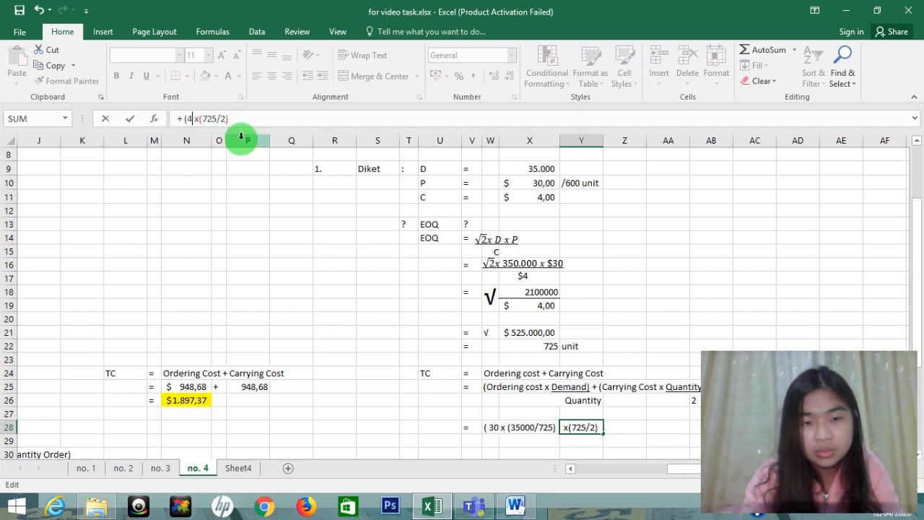
{"action": "key", "text": "BackSpace"}
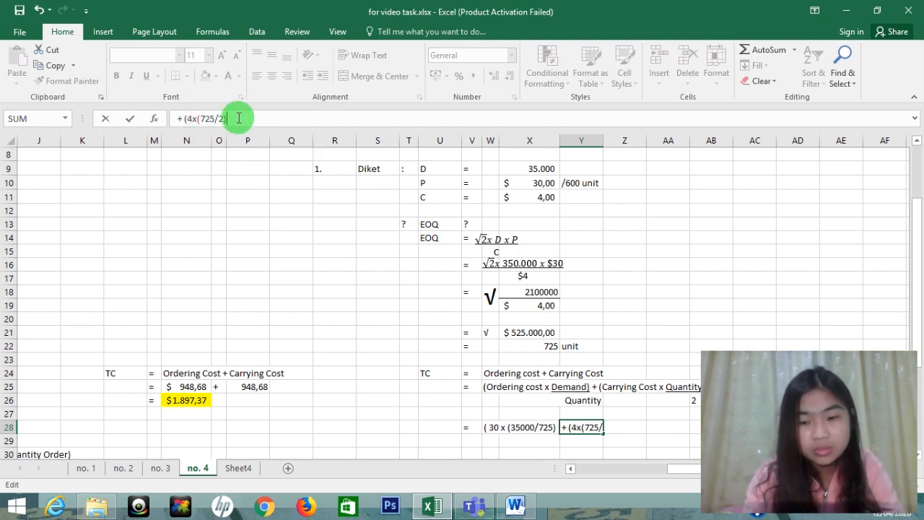
{"action": "key", "text": "Return"}
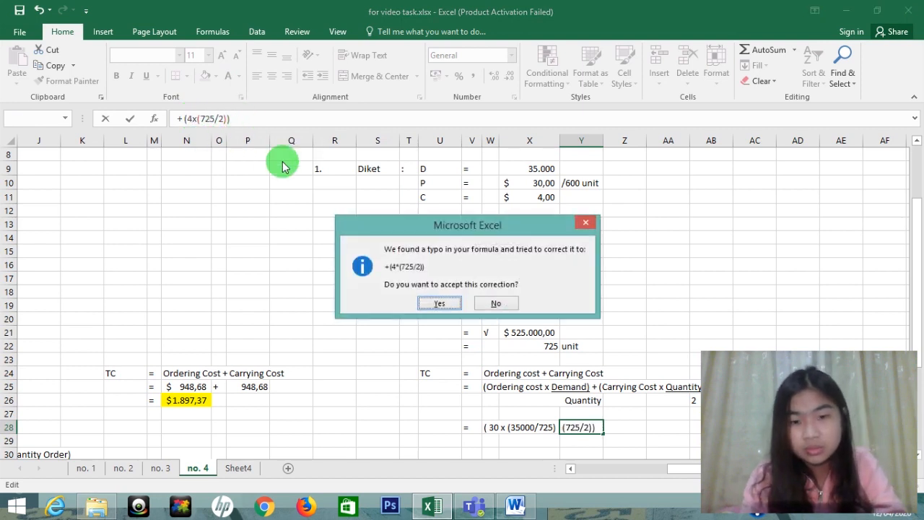
{"action": "left_click", "coordinate": [503, 306]}
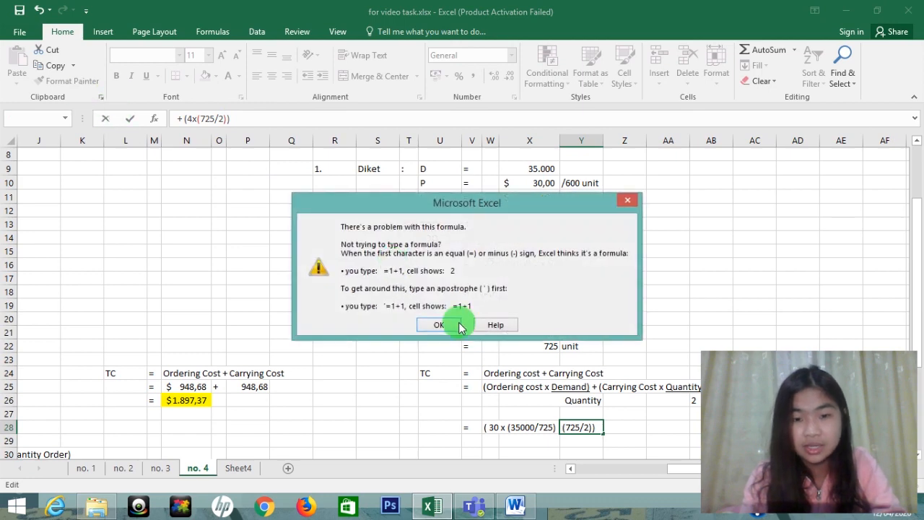
{"action": "left_click", "coordinate": [450, 324]}
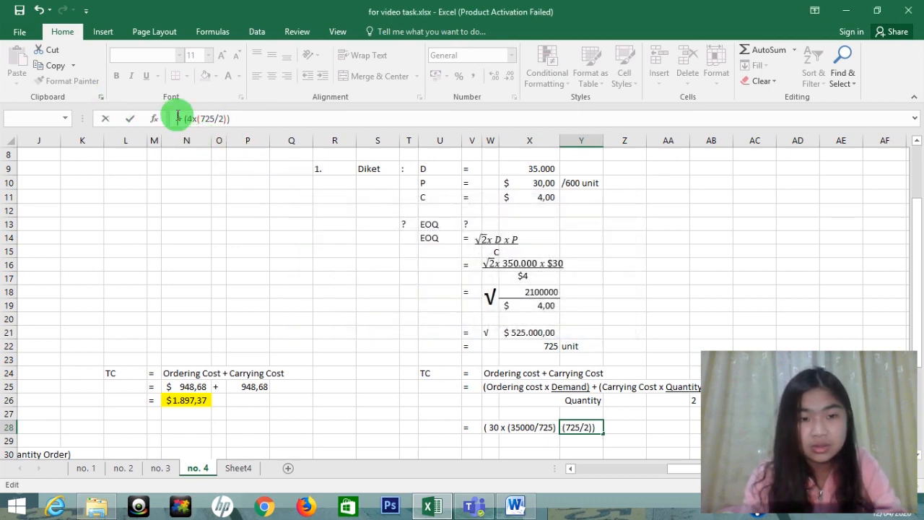
{"action": "key", "text": "Return"}
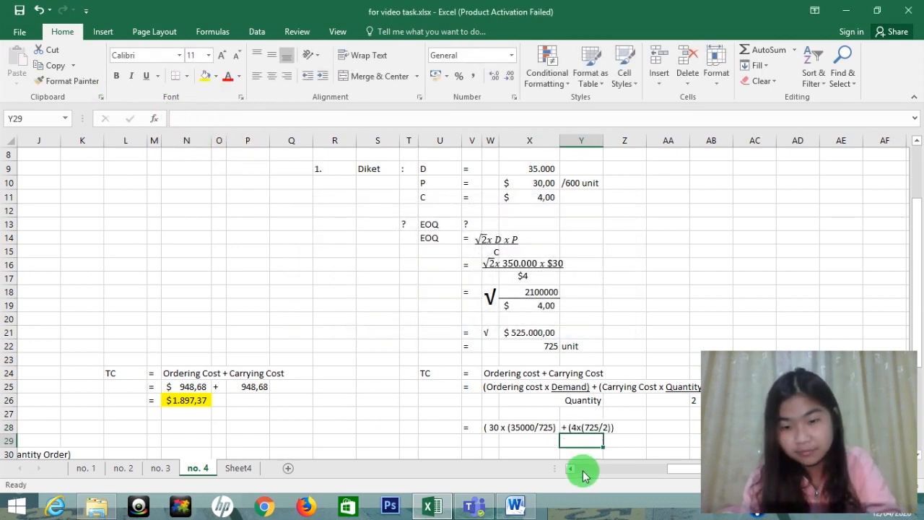
{"action": "left_click", "coordinate": [583, 426]}
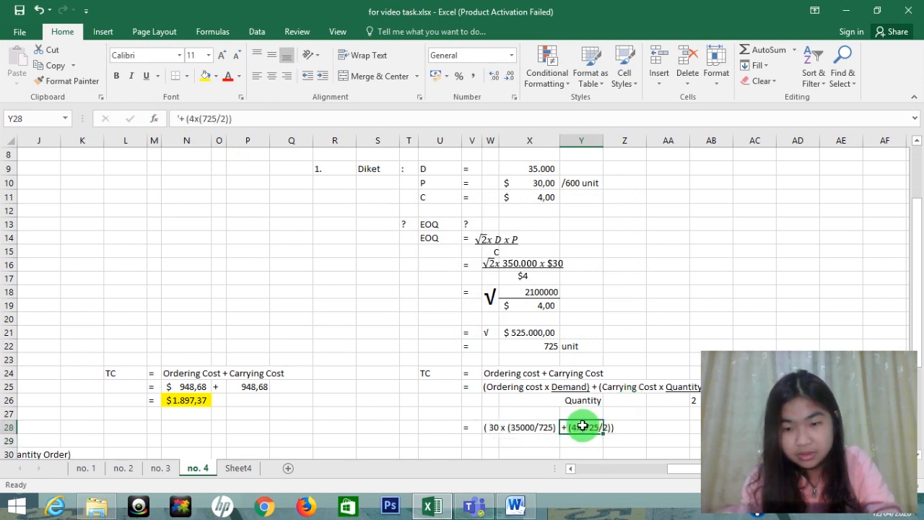
Step: Start the result row of the total cost calculation with an equals sign in V29
{"action": "left_click", "coordinate": [470, 439]}
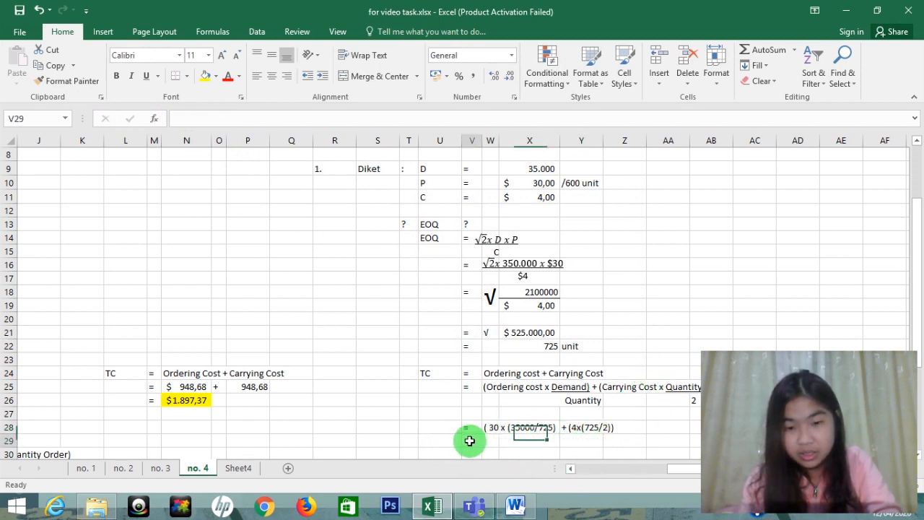
{"action": "type", "text": "="}
{"action": "scroll", "coordinate": [470, 441], "scroll_direction": "down", "scroll_amount": 1}
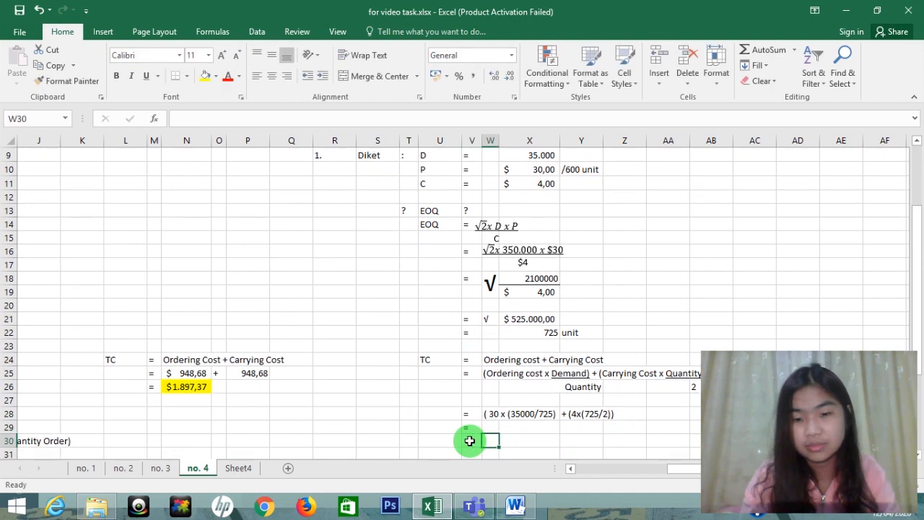
Step: Calculate the ordering cost in W29 with the formula =X10*(X9/X22)
{"action": "key", "text": "Up"}
{"action": "key", "text": "Up"}
{"action": "key", "text": "Up"}
{"action": "key", "text": "Up"}
{"action": "key", "text": "Up"}
{"action": "key", "text": "Up"}
{"action": "key", "text": "Up"}
{"action": "key", "text": "Up"}
{"action": "key", "text": "Up"}
{"action": "key", "text": "Up"}
{"action": "key", "text": "Up"}
{"action": "key", "text": "Up"}
{"action": "key", "text": "Up"}
{"action": "key", "text": "Up"}
{"action": "key", "text": "Up"}
{"action": "key", "text": "Up"}
{"action": "key", "text": "Up"}
{"action": "key", "text": "Up"}
{"action": "key", "text": "Up"}
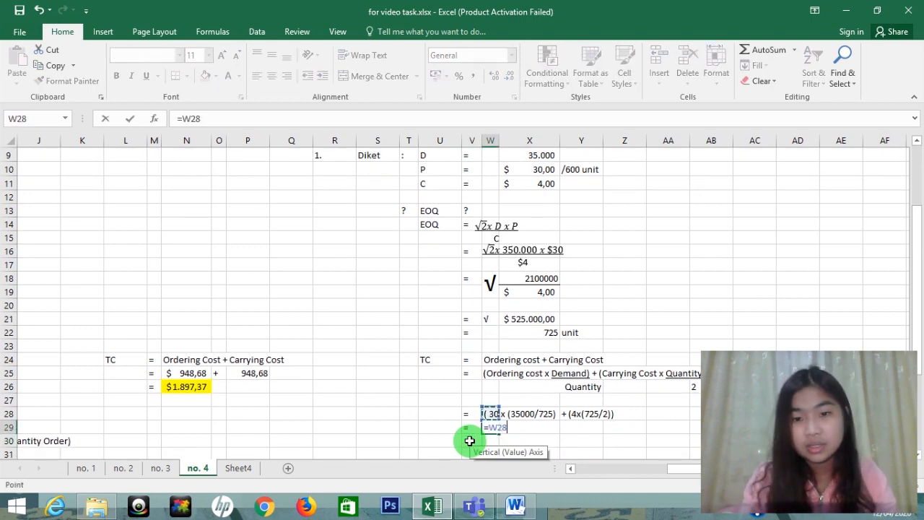
{"action": "key", "text": "Right"}
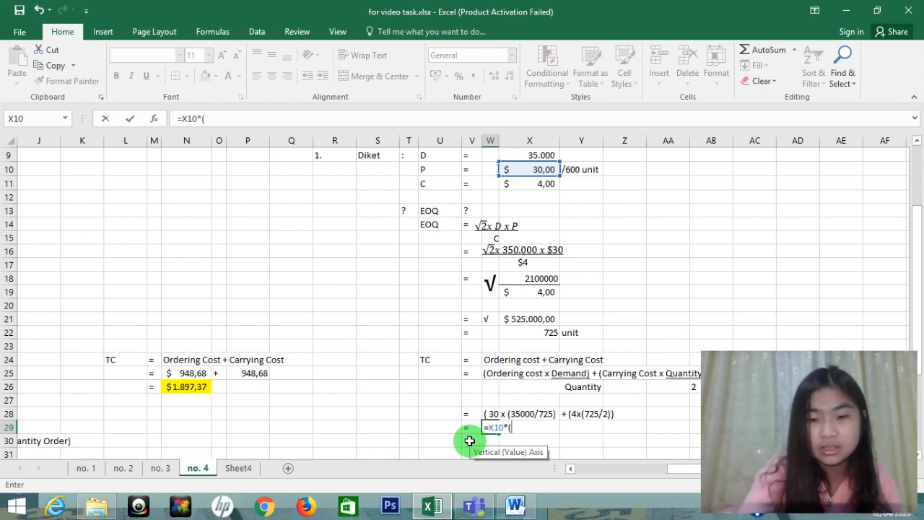
{"action": "type", "text": "*("}
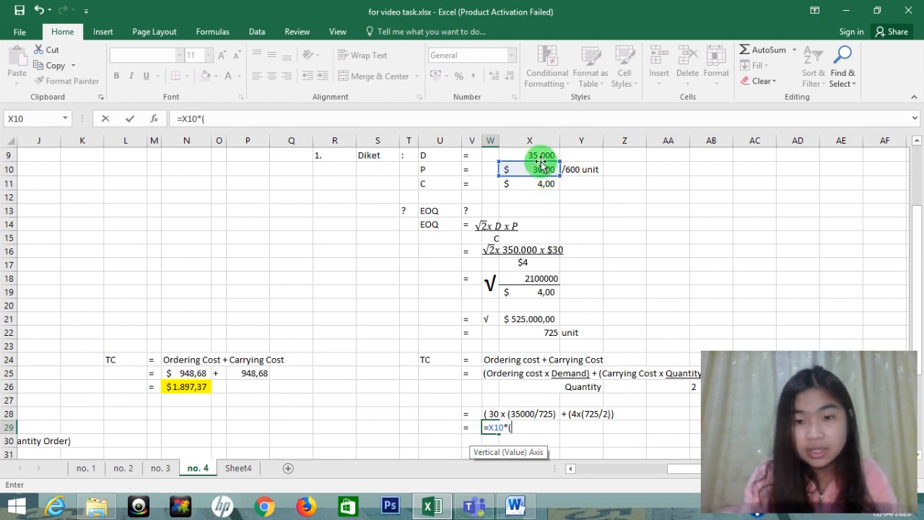
{"action": "left_click", "coordinate": [532, 154]}
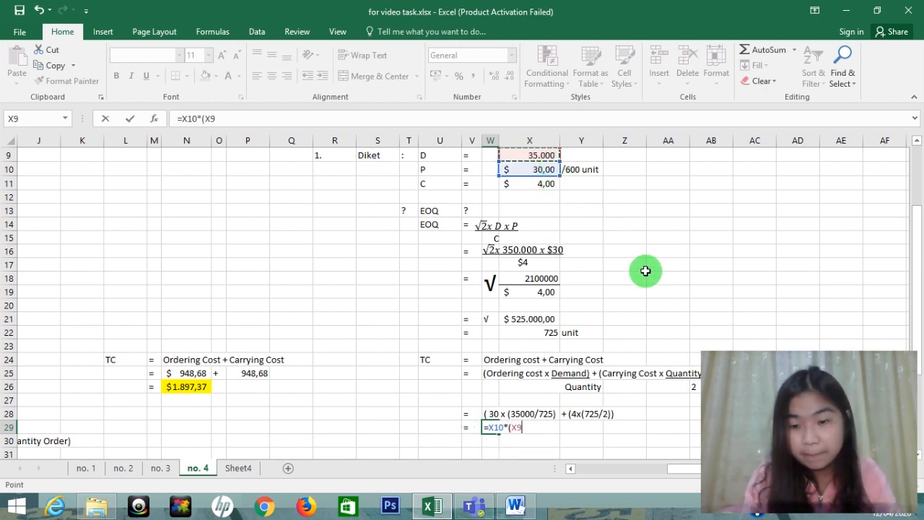
{"action": "type", "text": "/"}
{"action": "left_click", "coordinate": [545, 332]}
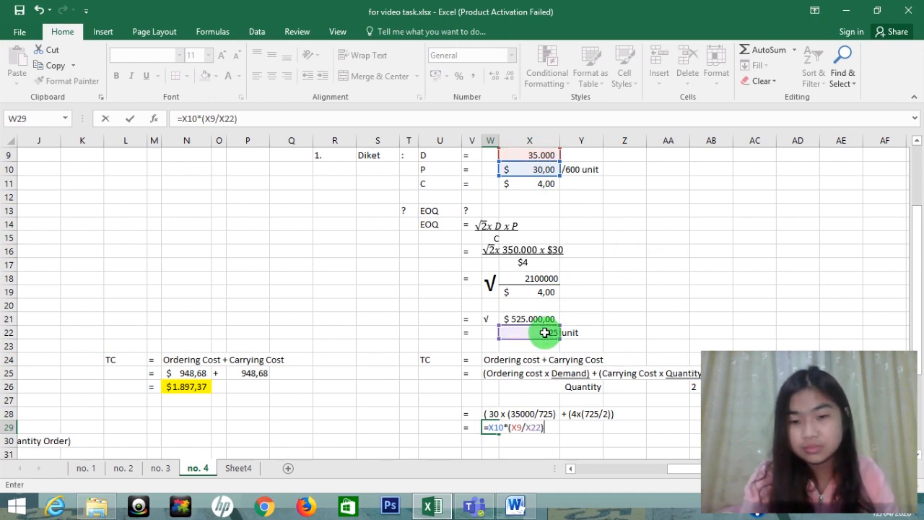
{"action": "type", "text": ")"}
{"action": "key", "text": "Return"}
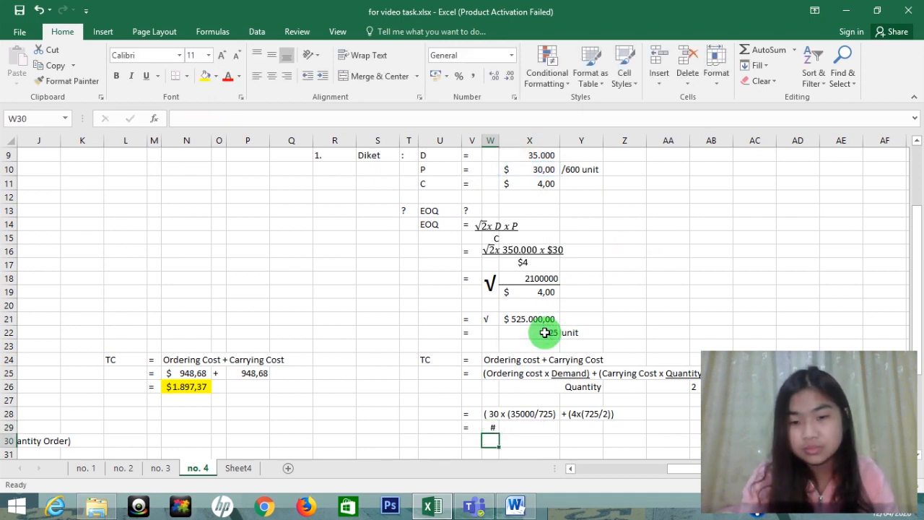
Step: Move the ordering cost formula from W29 into the wider cell X29
{"action": "left_click", "coordinate": [493, 427]}
{"action": "key", "text": "ctrl+c"}
{"action": "key", "text": "Right"}
{"action": "key", "text": "Return"}
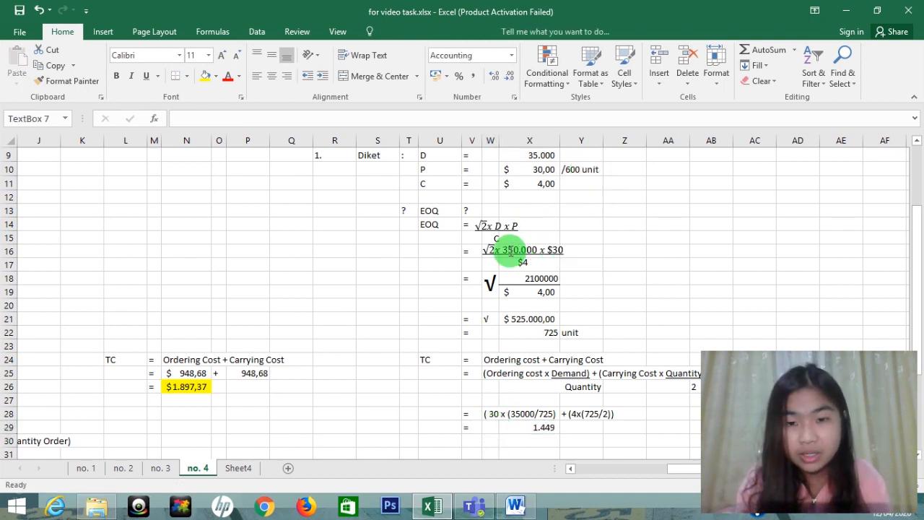
Step: Correct the demand figure in the EOQ substitution equation at row 16 to 35.000
{"action": "left_click", "coordinate": [514, 258]}
{"action": "type", "text": "."}
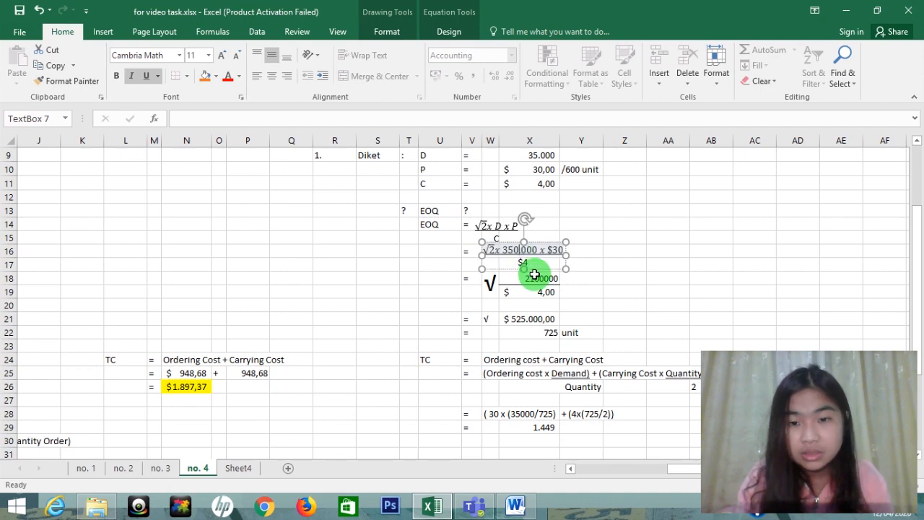
{"action": "mouse_move", "coordinate": [914, 267]}
{"action": "left_mouse_down"}
{"action": "mouse_move", "coordinate": [916, 206]}
{"action": "mouse_move", "coordinate": [915, 281]}
{"action": "left_mouse_up"}
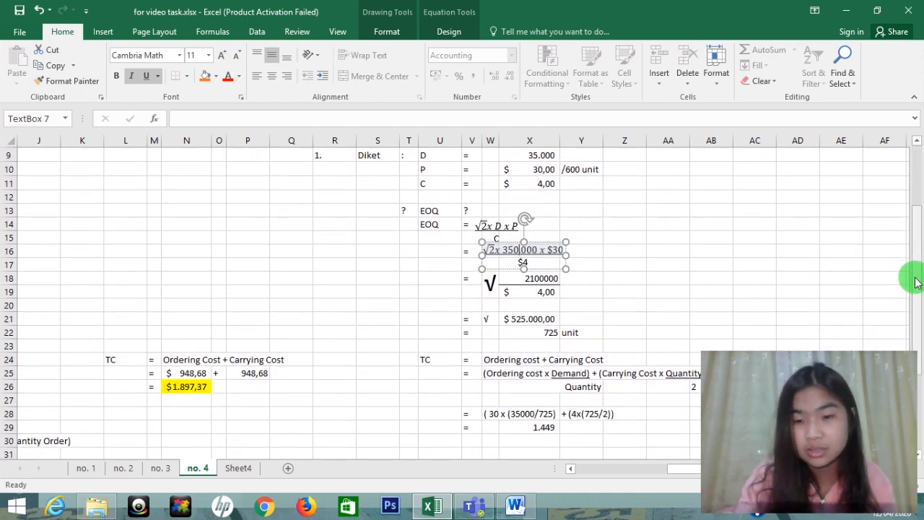
{"action": "key", "text": "BackSpace"}
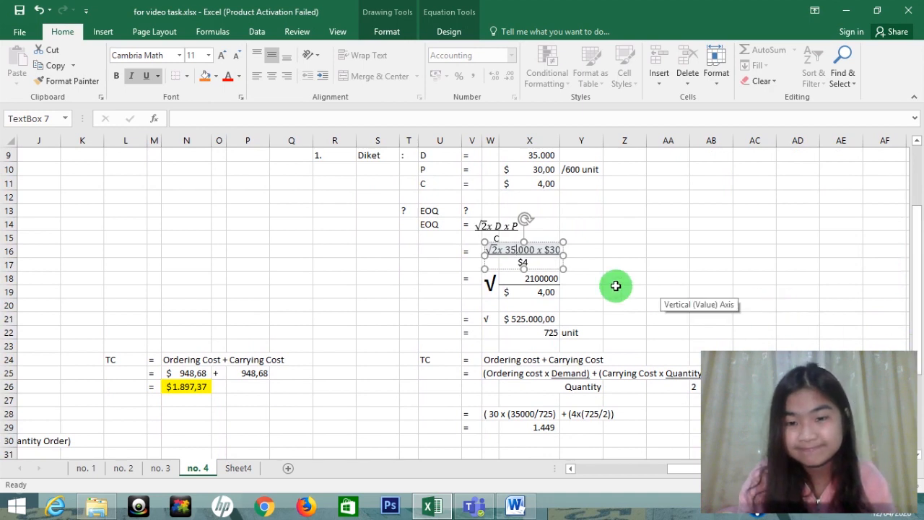
Step: Check the formulas behind the EOQ working in column X, from X18 down through X22
{"action": "left_click", "coordinate": [536, 282]}
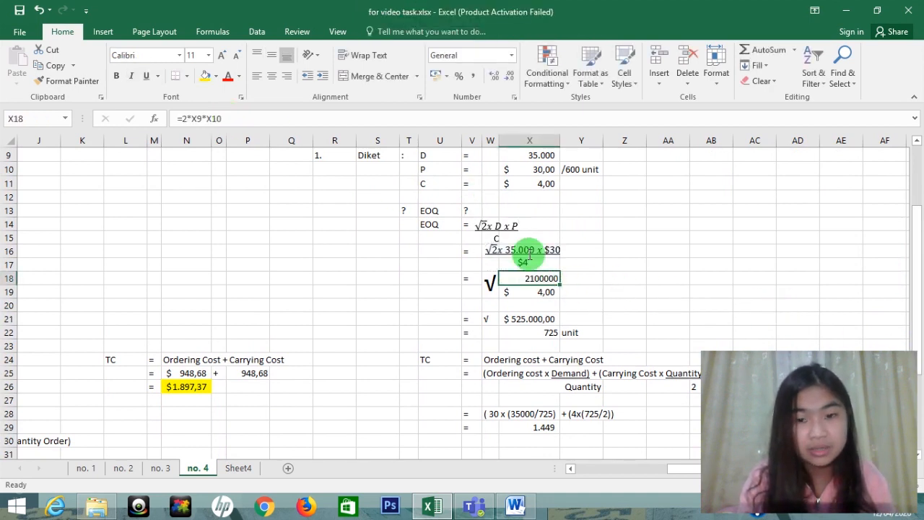
{"action": "key", "text": "Down"}
{"action": "key", "text": "Down"}
{"action": "key", "text": "Down"}
{"action": "key", "text": "Down"}
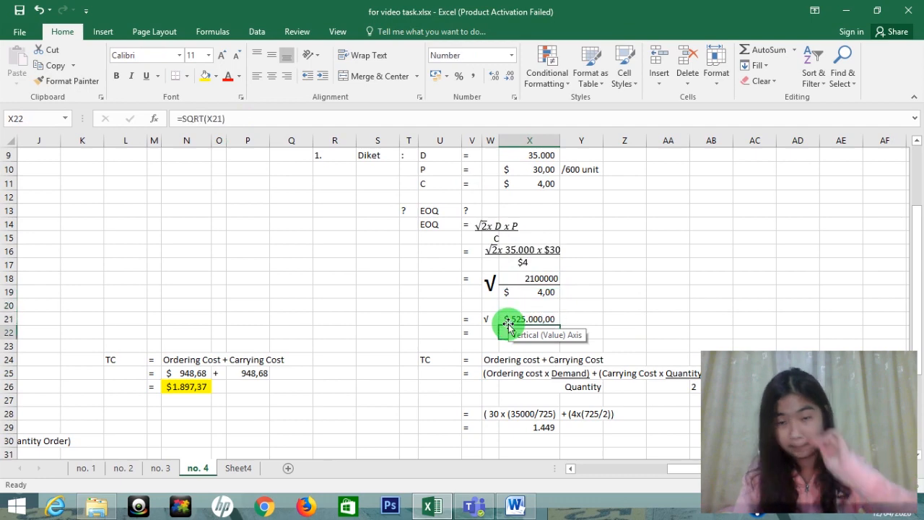
{"action": "key", "text": "Up"}
{"action": "key", "text": "Down"}
{"action": "key", "text": "Down"}
{"action": "key", "text": "Down"}
{"action": "key", "text": "Down"}
{"action": "key", "text": "Down"}
{"action": "key", "text": "Down"}
{"action": "key", "text": "Down"}
{"action": "key", "text": "Down"}
{"action": "key", "text": "Down"}
{"action": "key", "text": "Down"}
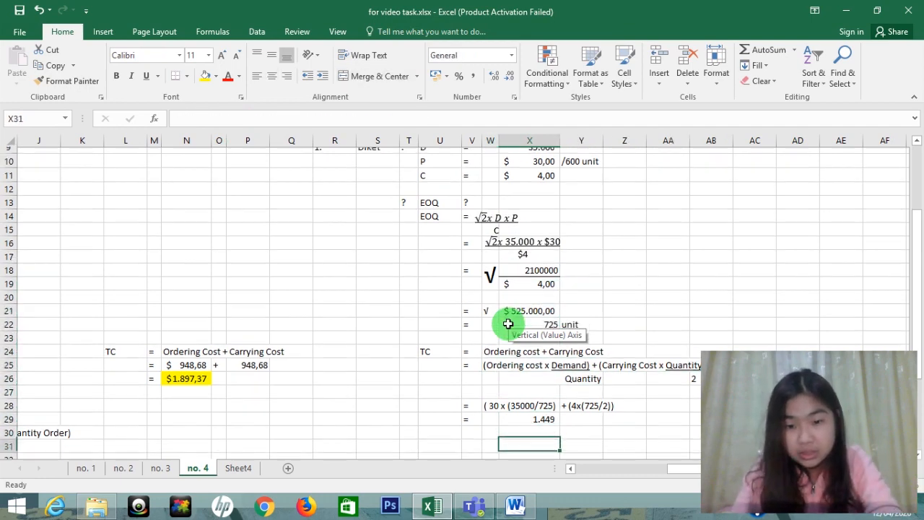
Step: Enter a plus sign in Y29 after the calculated ordering cost
{"action": "key", "text": "Up"}
{"action": "key", "text": "Up"}
{"action": "key", "text": "Right"}
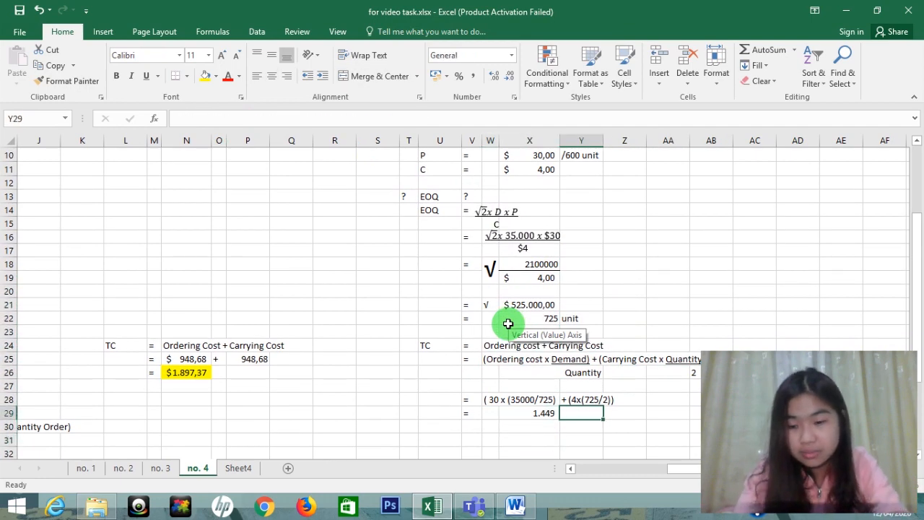
{"action": "type", "text": "+"}
{"action": "key", "text": "Return"}
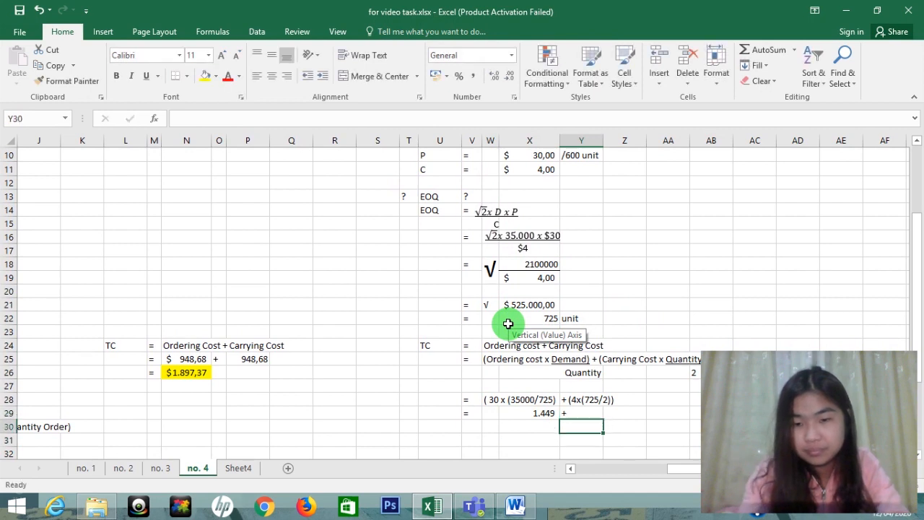
{"action": "key", "text": "Right"}
{"action": "key", "text": "Up"}
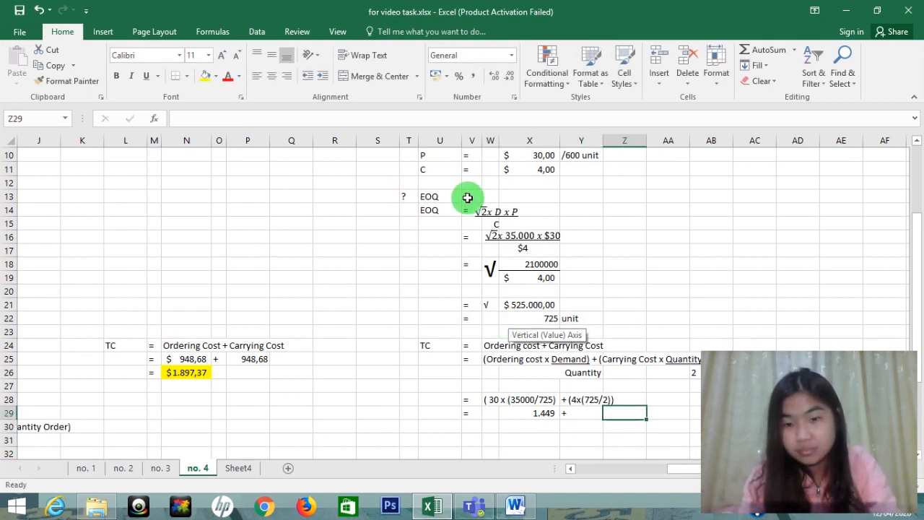
Step: Narrow column Y slightly and undo the trial narrowing of column V
{"action": "left_click_drag", "start_coordinate": [602, 140], "coordinate": [583, 139]}
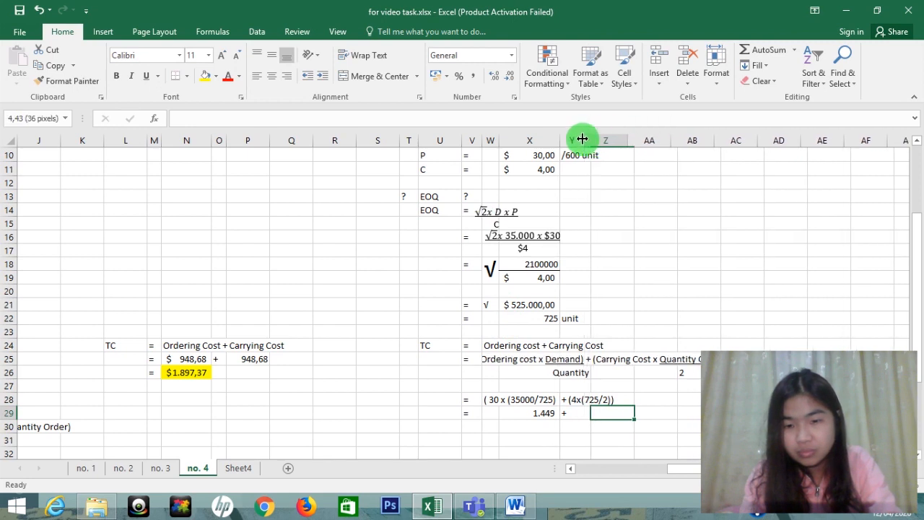
{"action": "left_click_drag", "start_coordinate": [481, 141], "coordinate": [473, 140]}
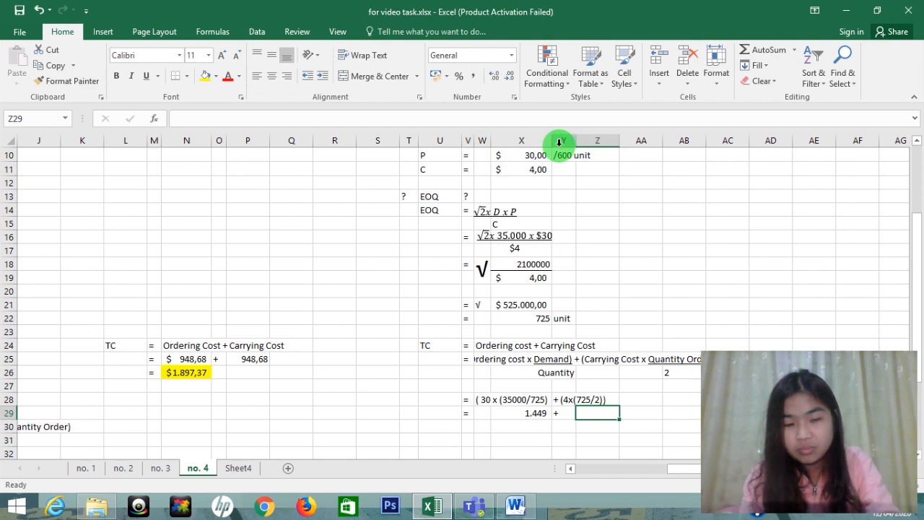
{"action": "key", "text": "ctrl+z"}
{"action": "left_click_drag", "start_coordinate": [583, 140], "coordinate": [597, 142]}
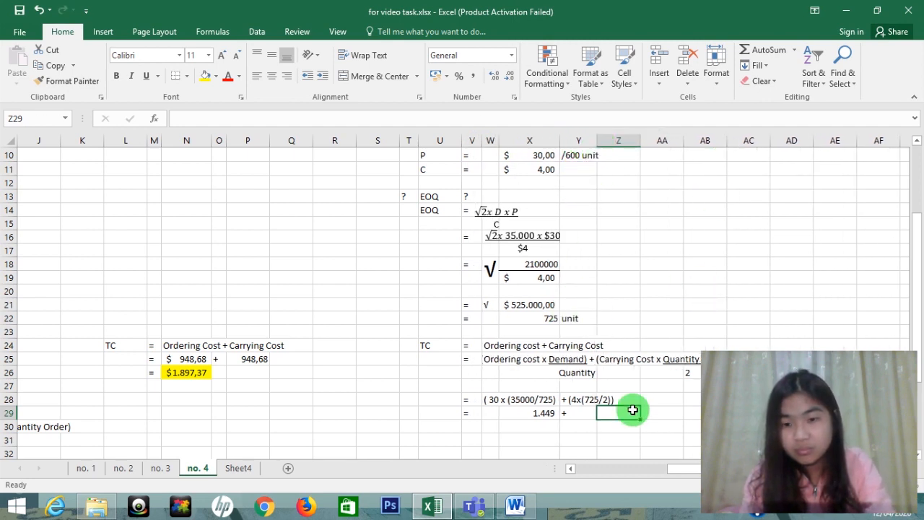
Step: Calculate the carrying cost in Z29 with the formula =X11*(X22/2)
{"action": "left_click", "coordinate": [588, 413]}
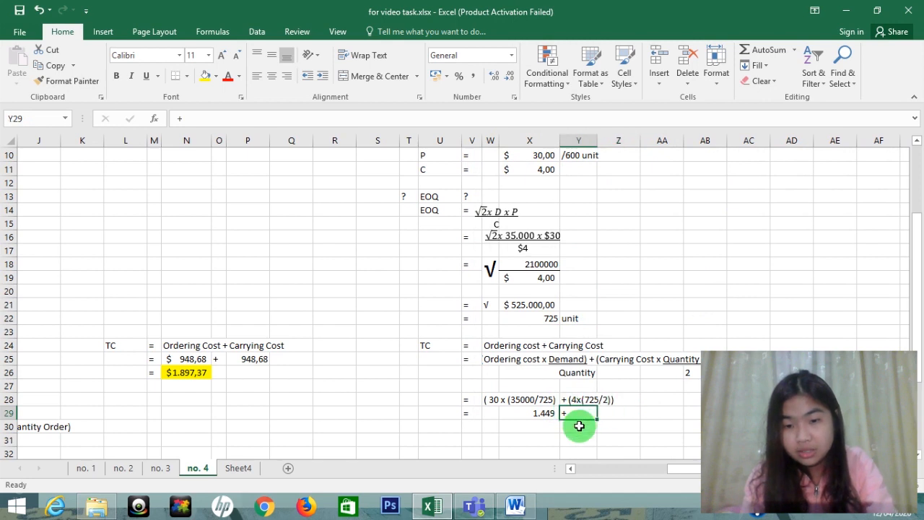
{"action": "left_click", "coordinate": [605, 412]}
{"action": "type", "text": "="}
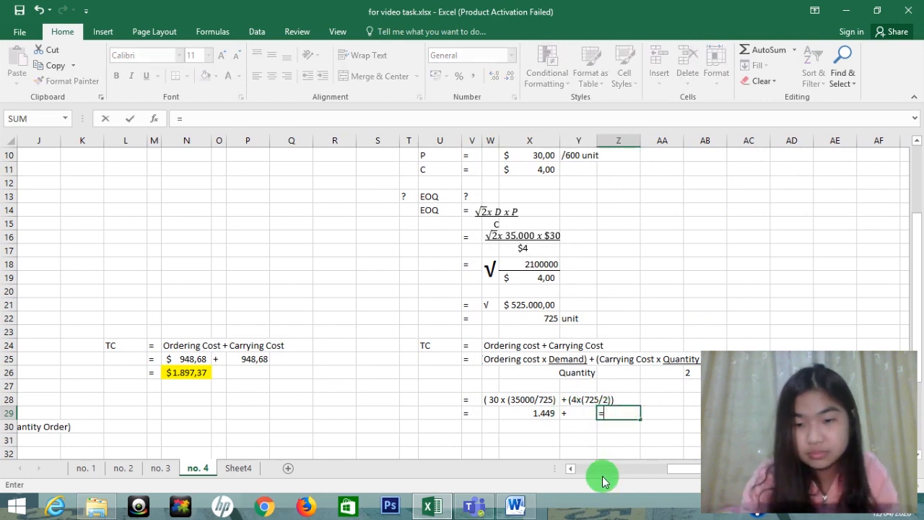
{"action": "left_click", "coordinate": [542, 167]}
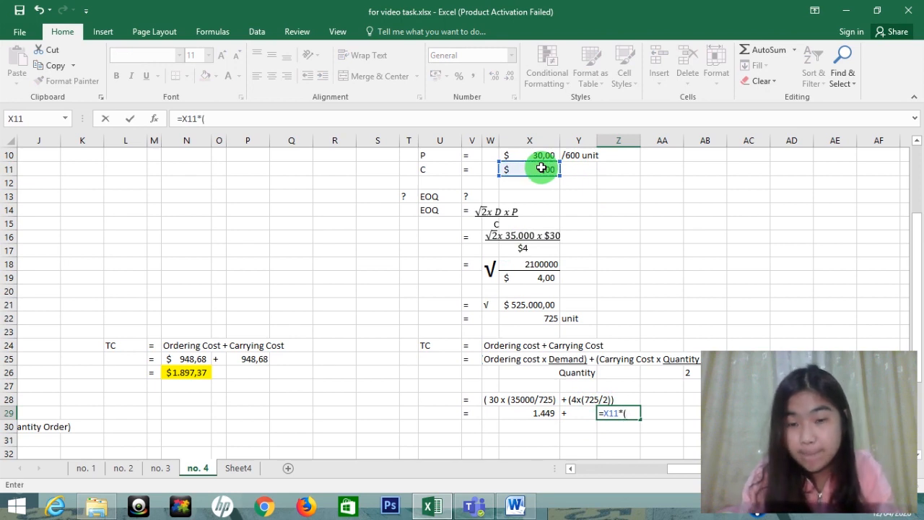
{"action": "left_click", "coordinate": [547, 319]}
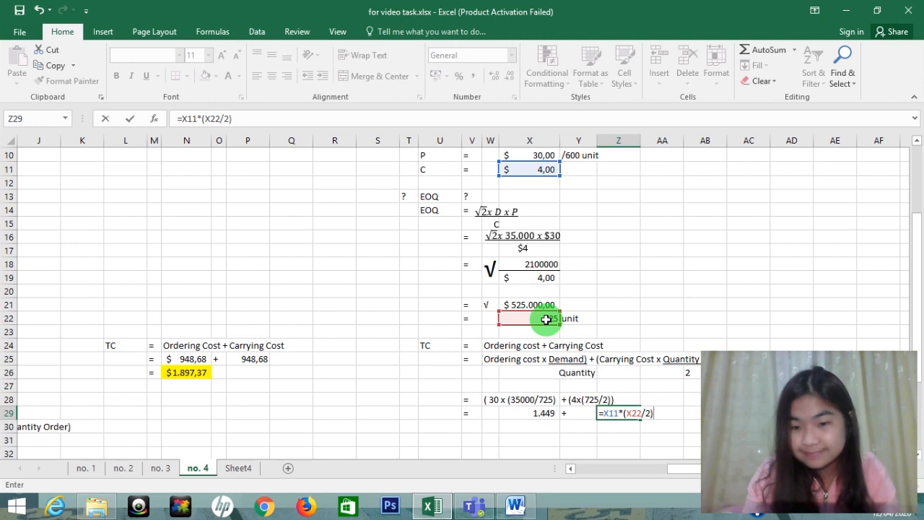
{"action": "key", "text": "Return"}
Step: Format the carrying cost in Z29 as an Accounting number without decimals
{"action": "key", "text": "Left"}
{"action": "key", "text": "Left"}
{"action": "key", "text": "Left"}
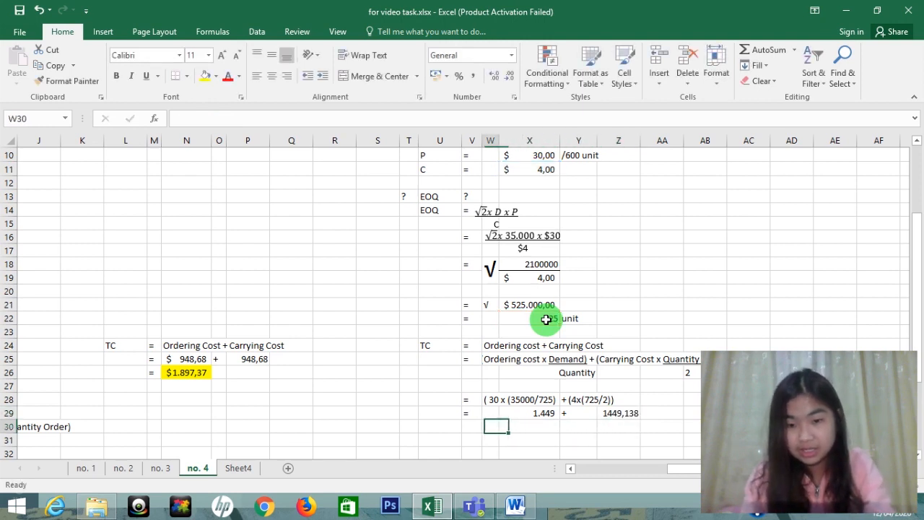
{"action": "key", "text": "Right"}
{"action": "key", "text": "Right"}
{"action": "key", "text": "Up"}
{"action": "key", "text": "Right"}
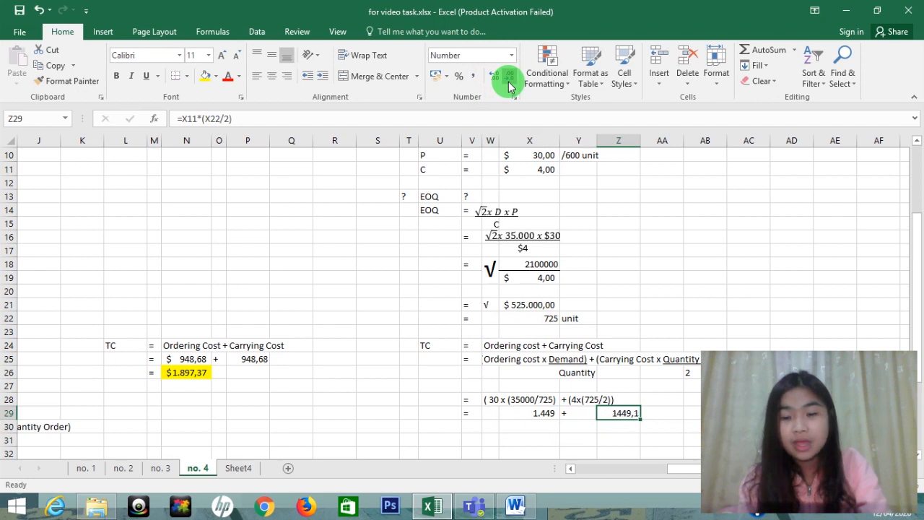
{"action": "left_click", "coordinate": [509, 85]}
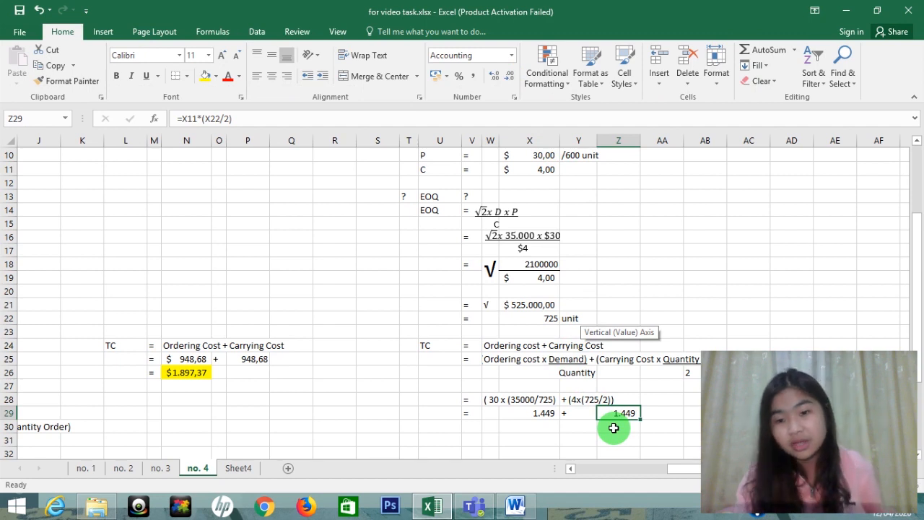
Step: Enter an equals sign in V30 to start the total cost result row
{"action": "key", "text": "Down"}
{"action": "key", "text": "Left"}
{"action": "key", "text": "Left"}
{"action": "key", "text": "Left"}
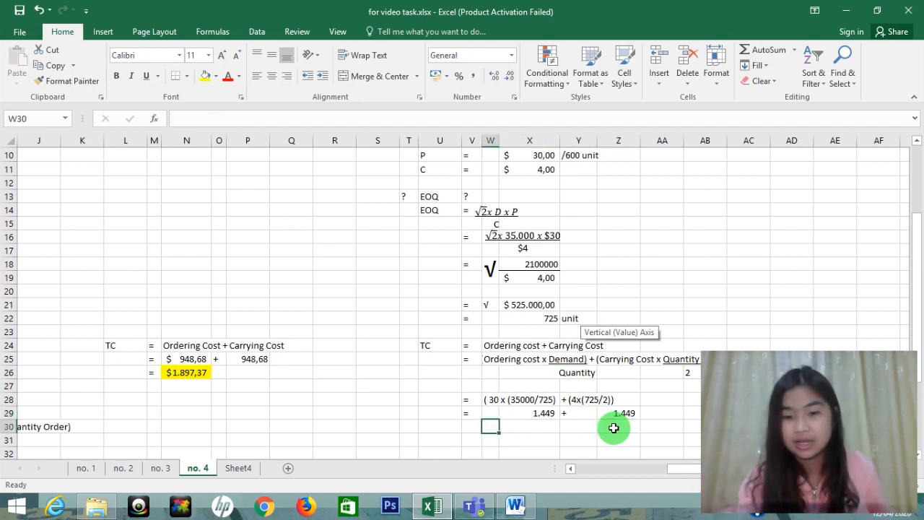
{"action": "key", "text": "Left"}
{"action": "type", "text": "="}
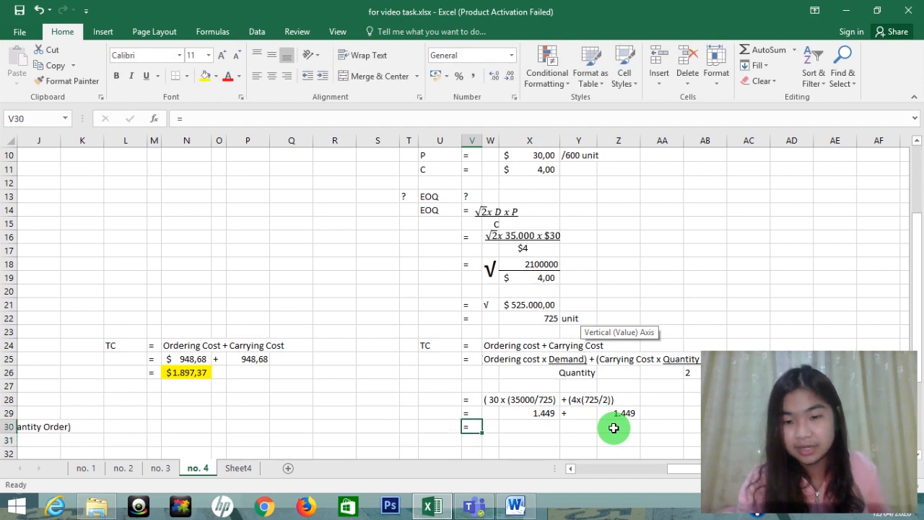
{"action": "key", "text": "Tab"}
Step: Sum the ordering and carrying costs in X30 with =X29+Z29 and fill that cell yellow
{"action": "key", "text": "Right"}
{"action": "type", "text": "="}
{"action": "key", "text": "Up"}
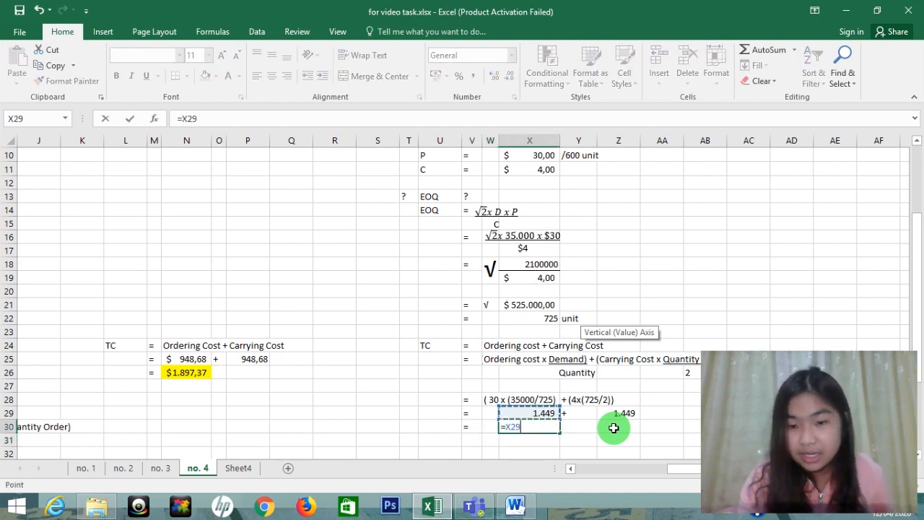
{"action": "type", "text": "+"}
{"action": "key", "text": "Right"}
{"action": "key", "text": "Up"}
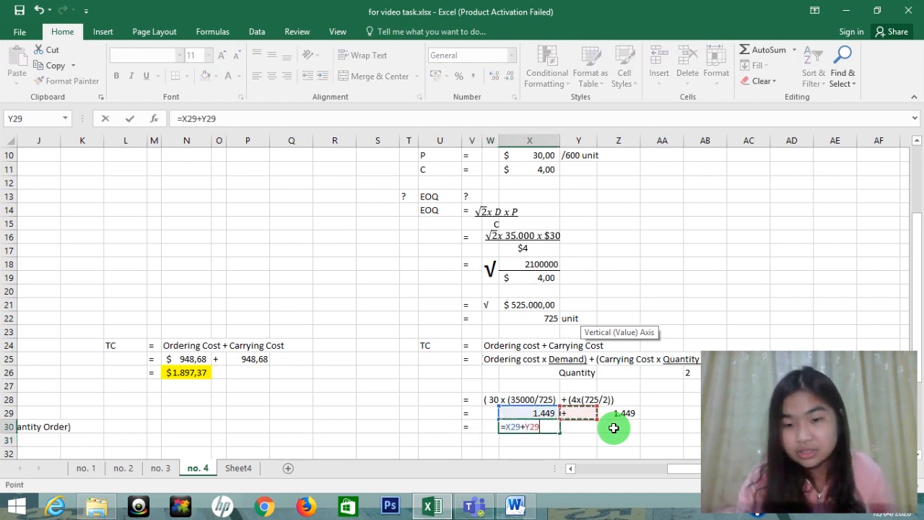
{"action": "key", "text": "Right"}
{"action": "key", "text": "Return"}
{"action": "key", "text": "Up"}
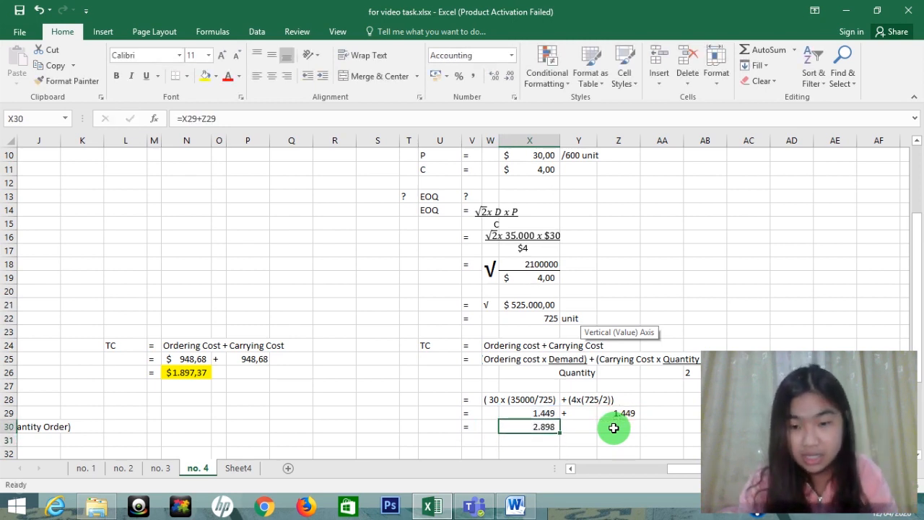
{"action": "left_click", "coordinate": [206, 76]}
{"action": "left_click", "coordinate": [621, 397]}
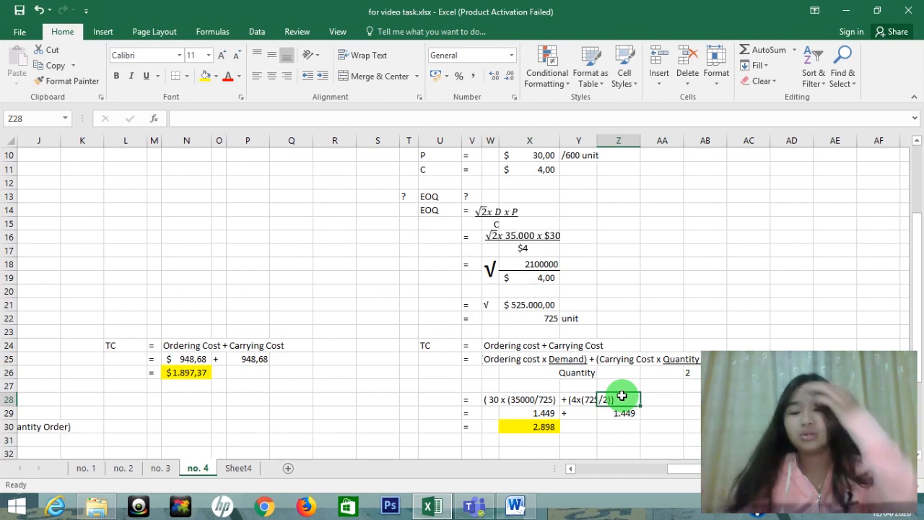
Step: Look back over the completed Miemie Corporation solution and return to cell A1 at the sheet's start
{"action": "key", "text": "Left"}
{"action": "key", "text": "Left"}
{"action": "key", "text": "Left"}
{"action": "key", "text": "Left"}
{"action": "key", "text": "Down"}
{"action": "key", "text": "Up"}
{"action": "key", "text": "Up"}
{"action": "key", "text": "Up"}
{"action": "key", "text": "Up"}
{"action": "key", "text": "Up"}
{"action": "key", "text": "Up"}
{"action": "key", "text": "Up"}
{"action": "key", "text": "Up"}
{"action": "key", "text": "Up"}
{"action": "key", "text": "Up"}
{"action": "key", "text": "Up"}
{"action": "key", "text": "Up"}
{"action": "key", "text": "Up"}
{"action": "key", "text": "Up"}
{"action": "key", "text": "Up"}
{"action": "key", "text": "Up"}
{"action": "key", "text": "Up"}
{"action": "key", "text": "Up"}
{"action": "key", "text": "Up"}
{"action": "key", "text": "Up"}
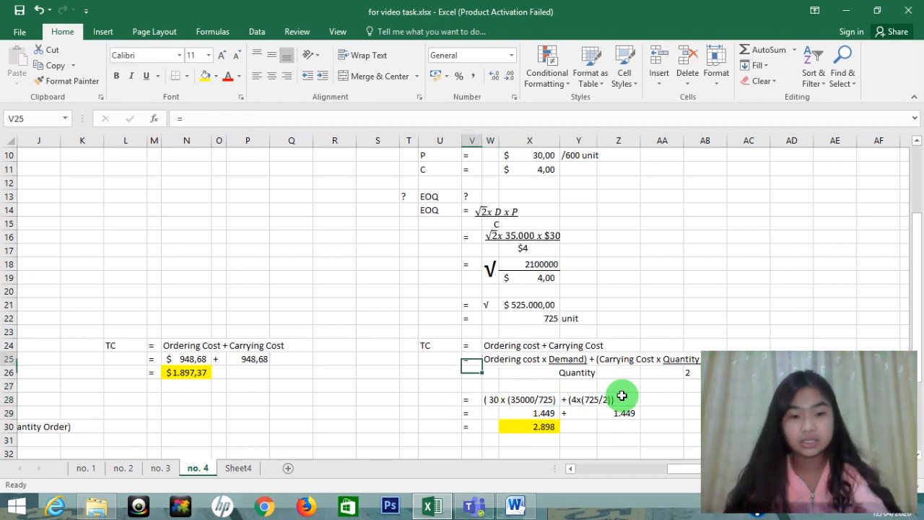
{"action": "key", "text": "Left"}
{"action": "key", "text": "Down"}
{"action": "key", "text": "Down"}
{"action": "key", "text": "Left"}
{"action": "key", "text": "Left"}
{"action": "key", "text": "Left"}
{"action": "key", "text": "Left"}
{"action": "key", "text": "Left"}
{"action": "key", "text": "Left"}
{"action": "key", "text": "Left"}
{"action": "key", "text": "Left"}
{"action": "key", "text": "Left"}
{"action": "key", "text": "Left"}
{"action": "key", "text": "Left"}
{"action": "key", "text": "Left"}
{"action": "key", "text": "Left"}
{"action": "key", "text": "Left"}
{"action": "key", "text": "Left"}
{"action": "key", "text": "Left"}
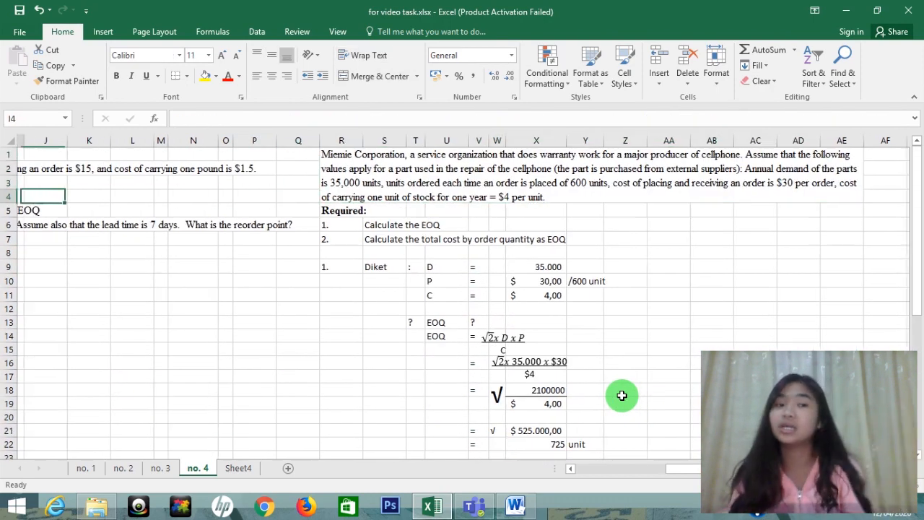
{"action": "key", "text": "Up"}
{"action": "key", "text": "Up"}
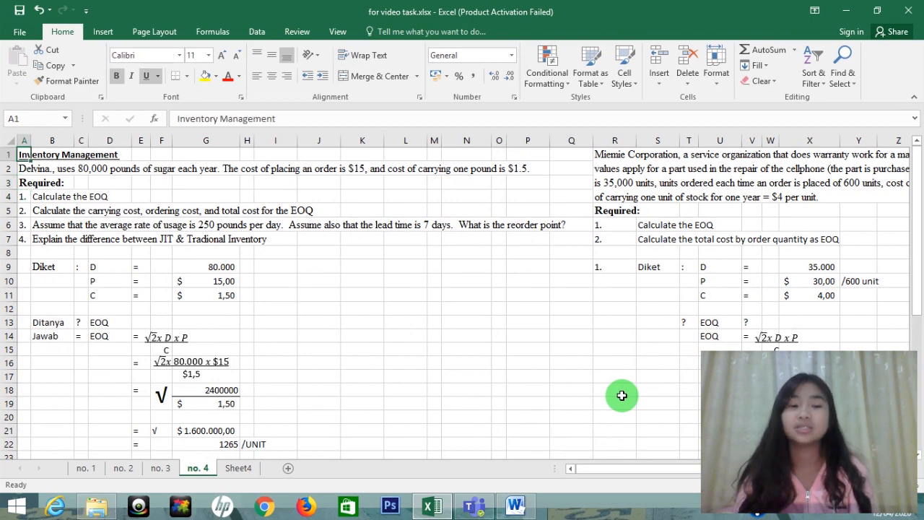
Step: Select the cells from A1 across to column AE and down to row 7, covering both problem statements
{"action": "key", "text": "shift+Right"}
{"action": "key", "text": "shift+Right"}
{"action": "key", "text": "shift+Right"}
{"action": "key", "text": "shift+Right"}
{"action": "key", "text": "shift+Right"}
{"action": "key", "text": "shift+Right"}
{"action": "key", "text": "shift+Right"}
{"action": "key", "text": "shift+Right"}
{"action": "key", "text": "shift+Right"}
{"action": "key", "text": "shift+Right"}
{"action": "key", "text": "shift+Right"}
{"action": "key", "text": "shift+Right"}
{"action": "key", "text": "shift+Right"}
{"action": "key", "text": "shift+Right"}
{"action": "key", "text": "shift+Right"}
{"action": "key", "text": "shift+Right"}
{"action": "key", "text": "shift+Right"}
{"action": "key", "text": "shift+Right"}
{"action": "key", "text": "shift+Right"}
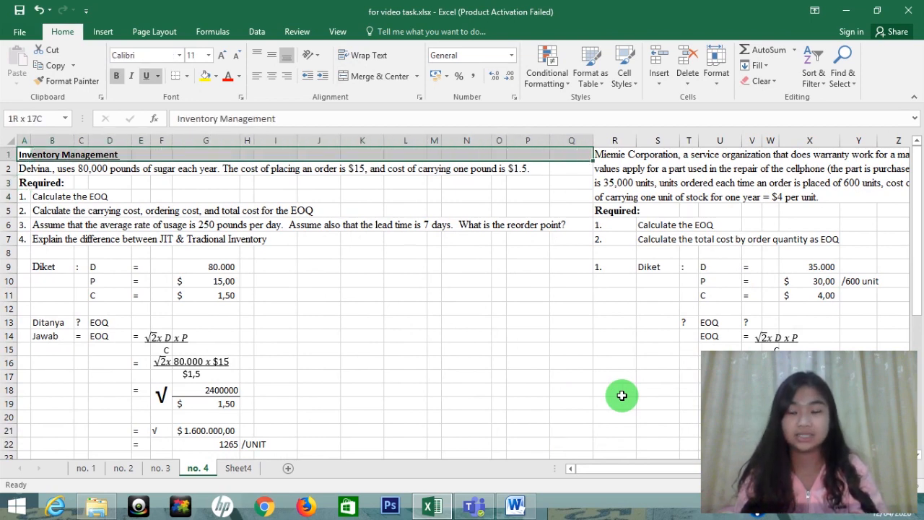
{"action": "key", "text": "shift+Down"}
{"action": "key", "text": "shift+Left"}
{"action": "key", "text": "shift+Left"}
{"action": "key", "text": "shift+Down"}
{"action": "key", "text": "shift+Down"}
{"action": "key", "text": "shift+Down"}
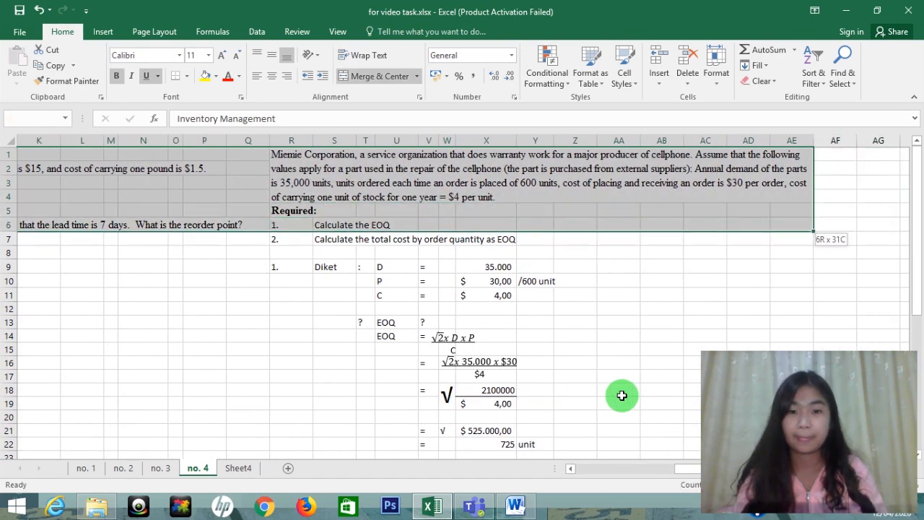
{"action": "key", "text": "shift+Up"}
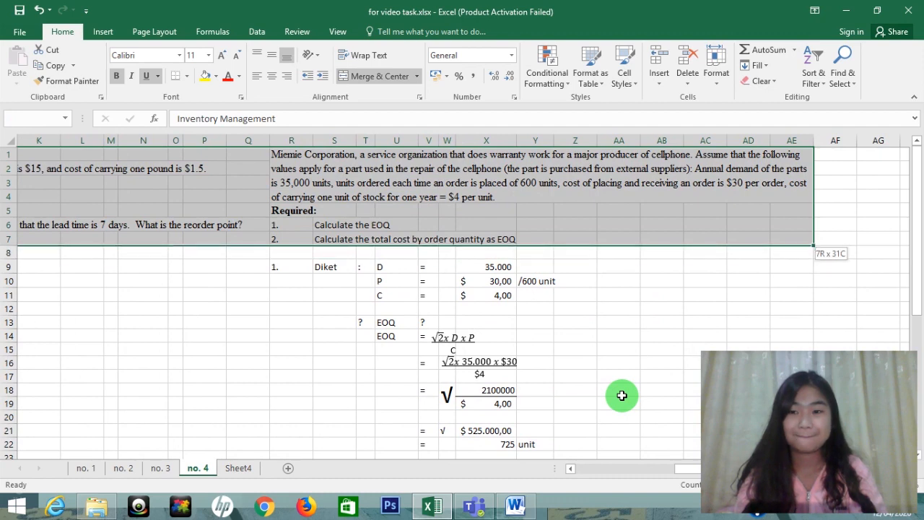